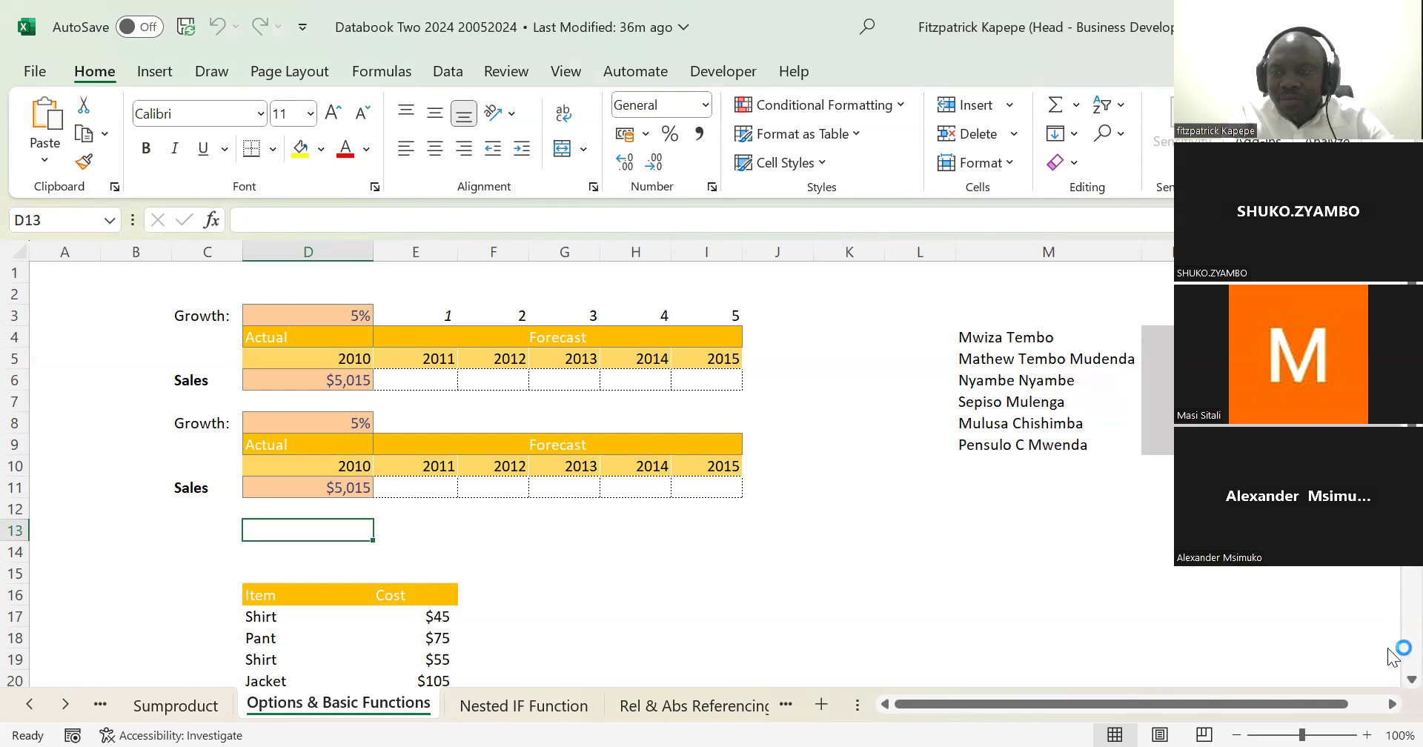
scroll(1388, 664, "down", 1)
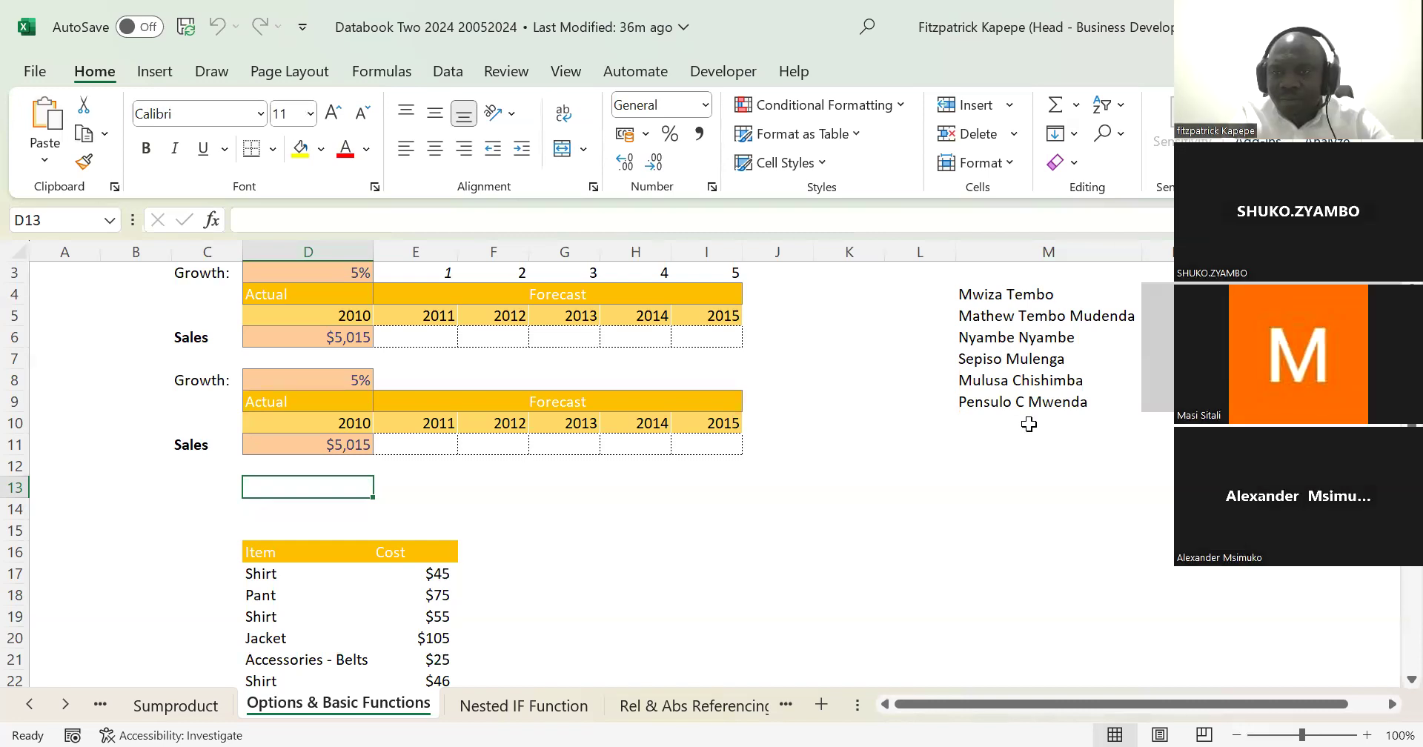
left_click(803, 471)
key("Up")
key("Up")
key("Up")
key("Up")
key("Up")
key("Up")
key("Up")
key("Up")
key("Up")
key("Up")
key("Up")
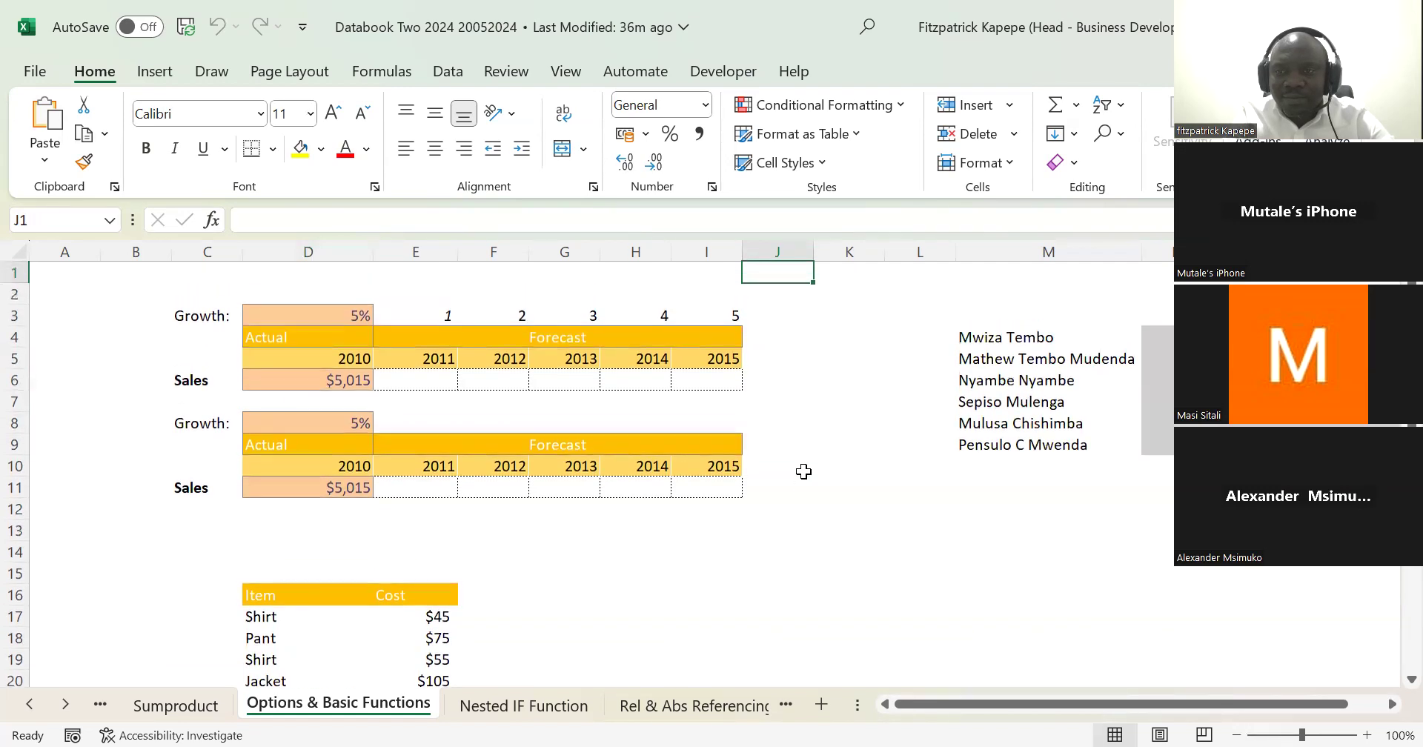
key("Left")
key("Left")
key("Left")
key("Left")
key("Left")
key("Left")
key("Left")
key("Left")
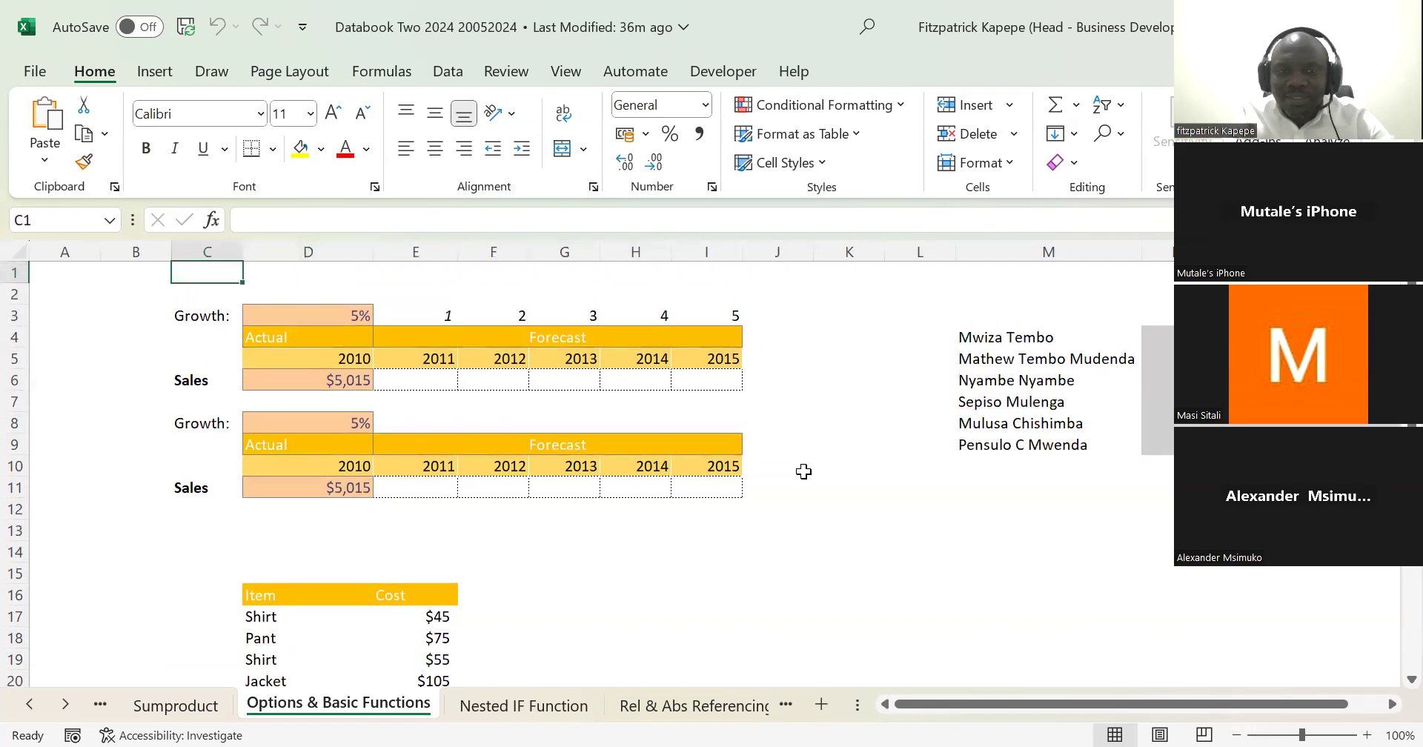
key("Left")
key("Down")
key("Down")
key("Down")
key("Down")
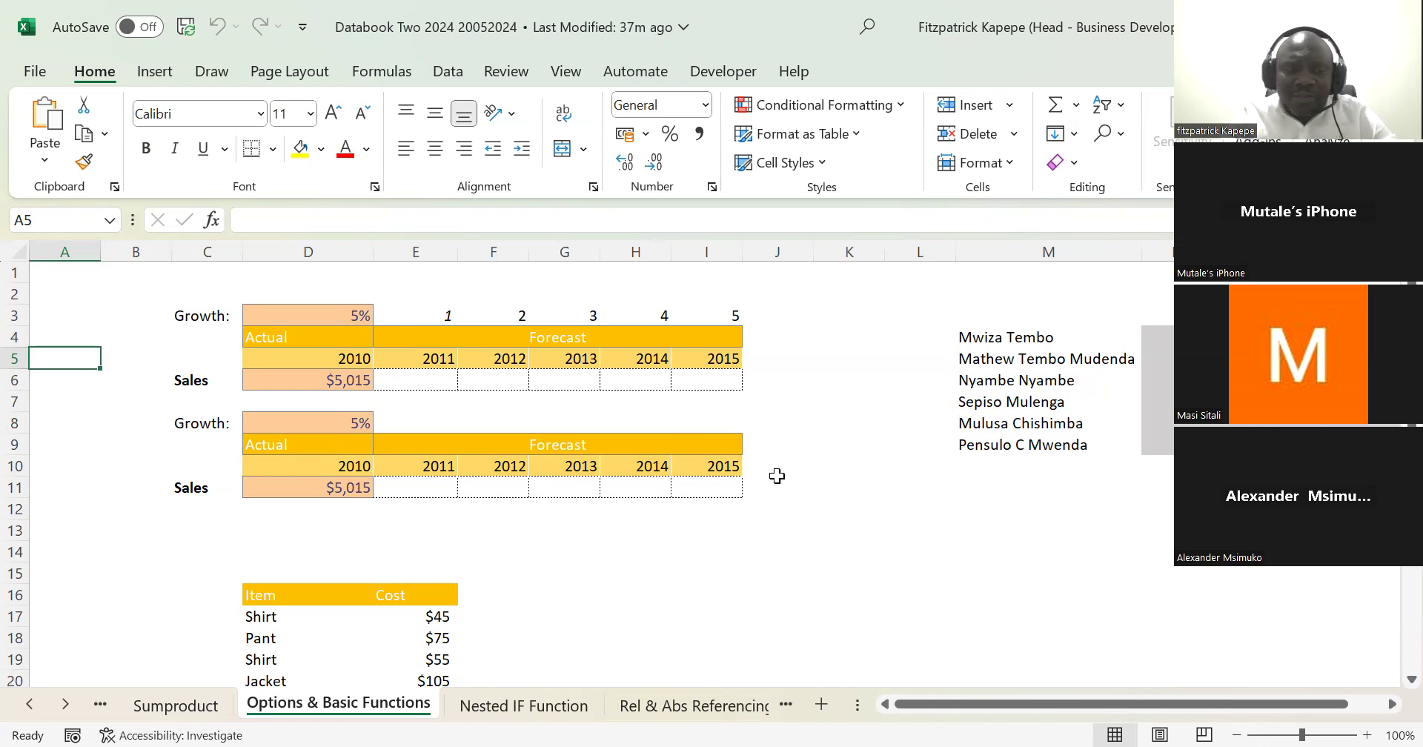
left_click(191, 708)
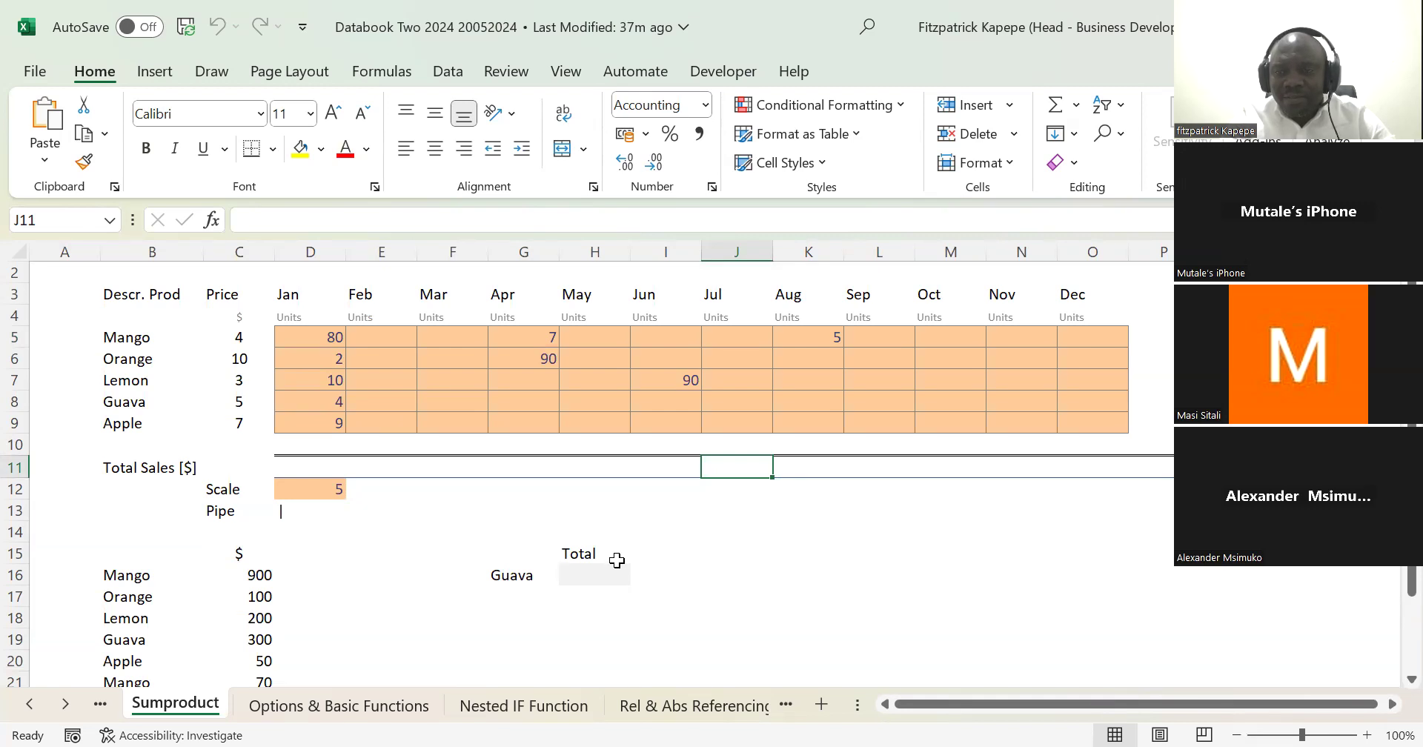
left_click(266, 710)
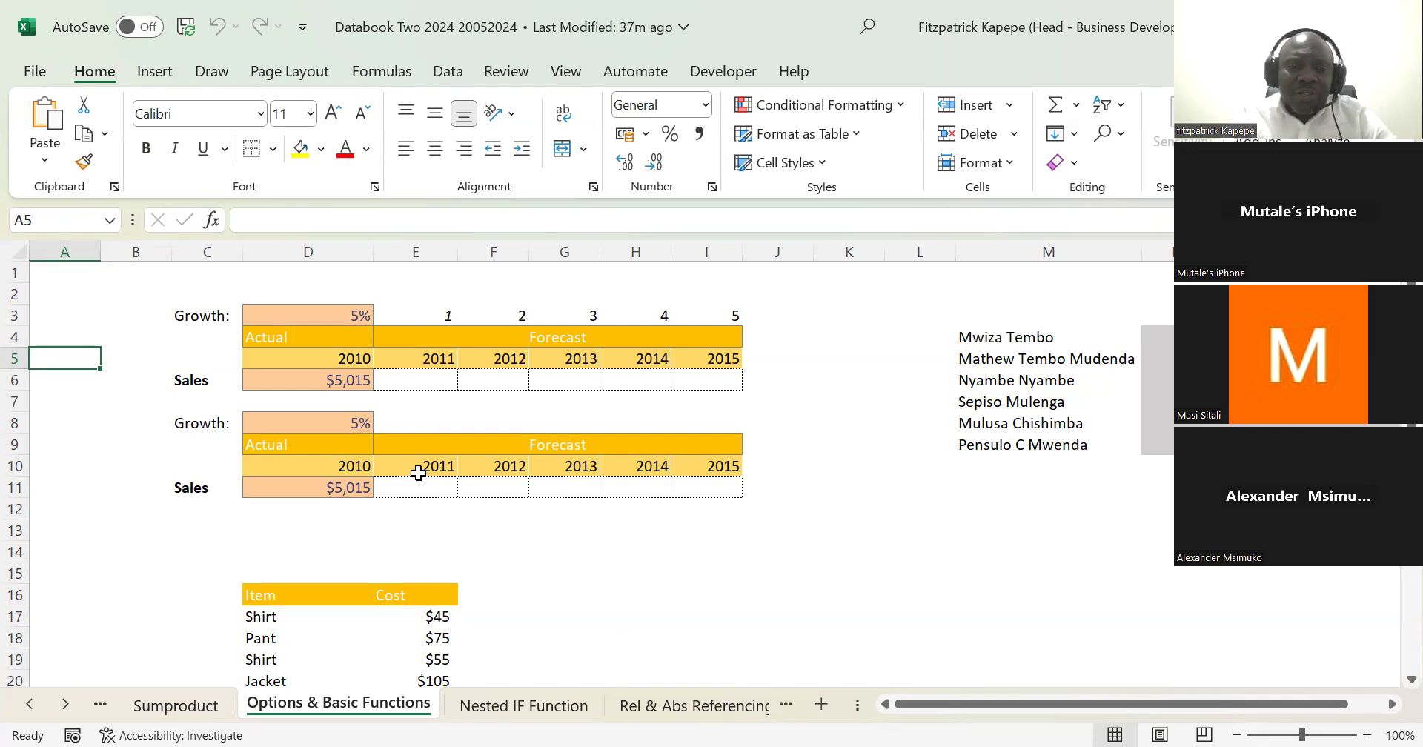
Step: Examine the growth rate, actual sales value, year headers and empty forecast cells of the first sales table
left_click(424, 387)
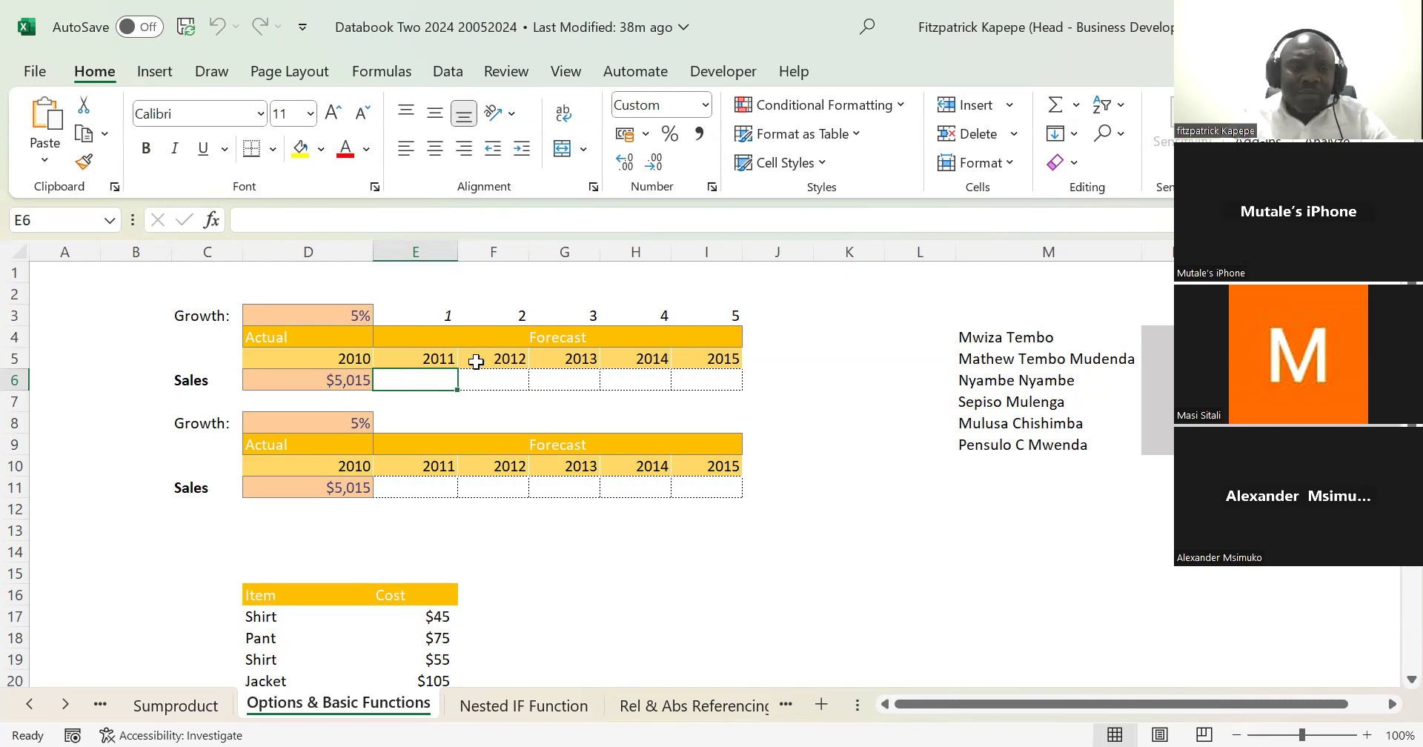
left_click(341, 311)
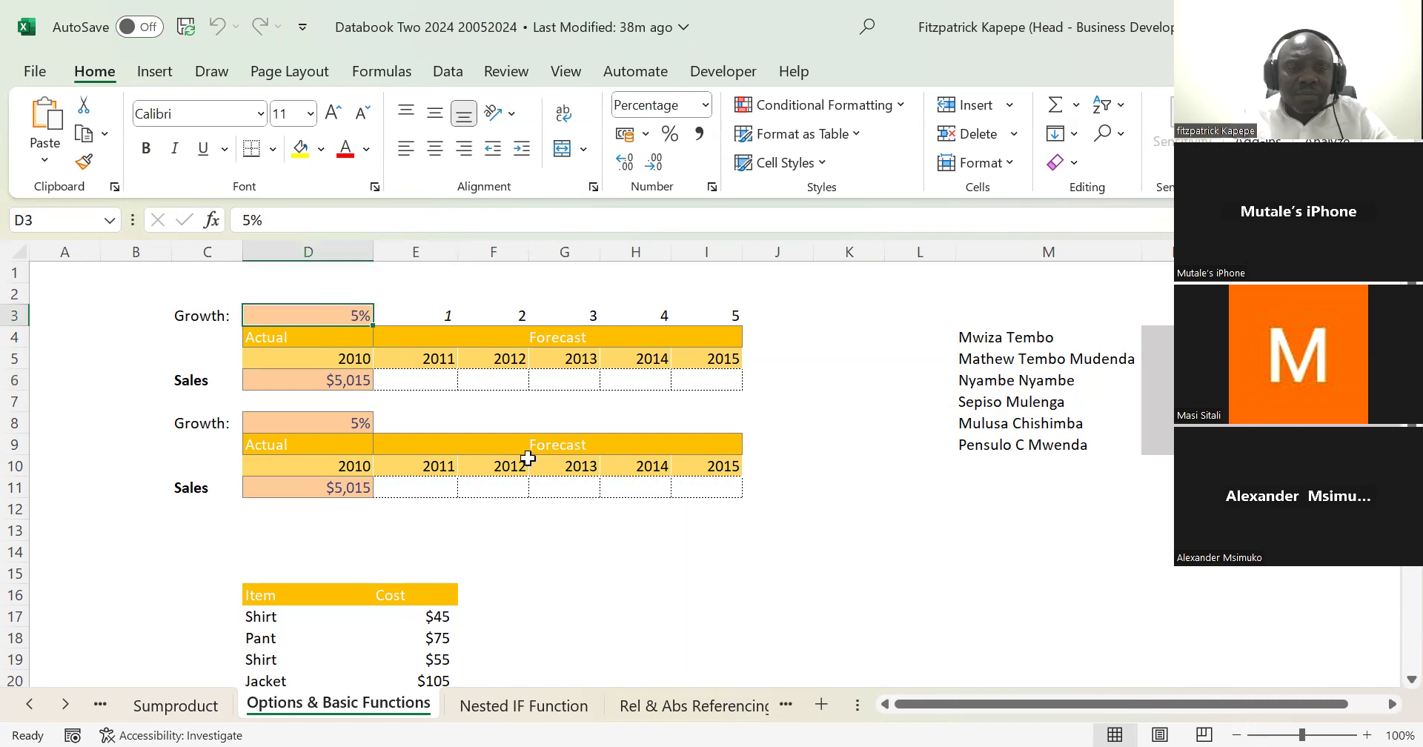
left_click(316, 379)
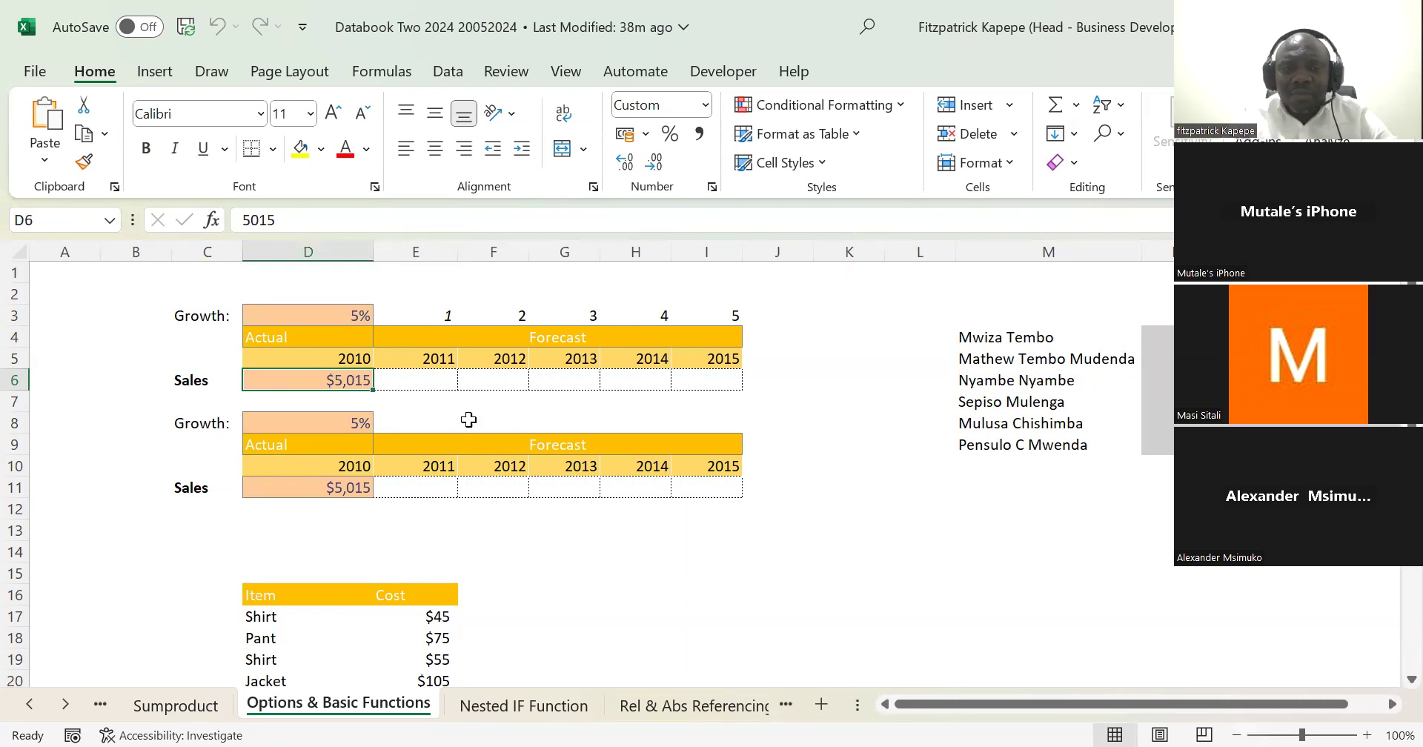
left_click(349, 360)
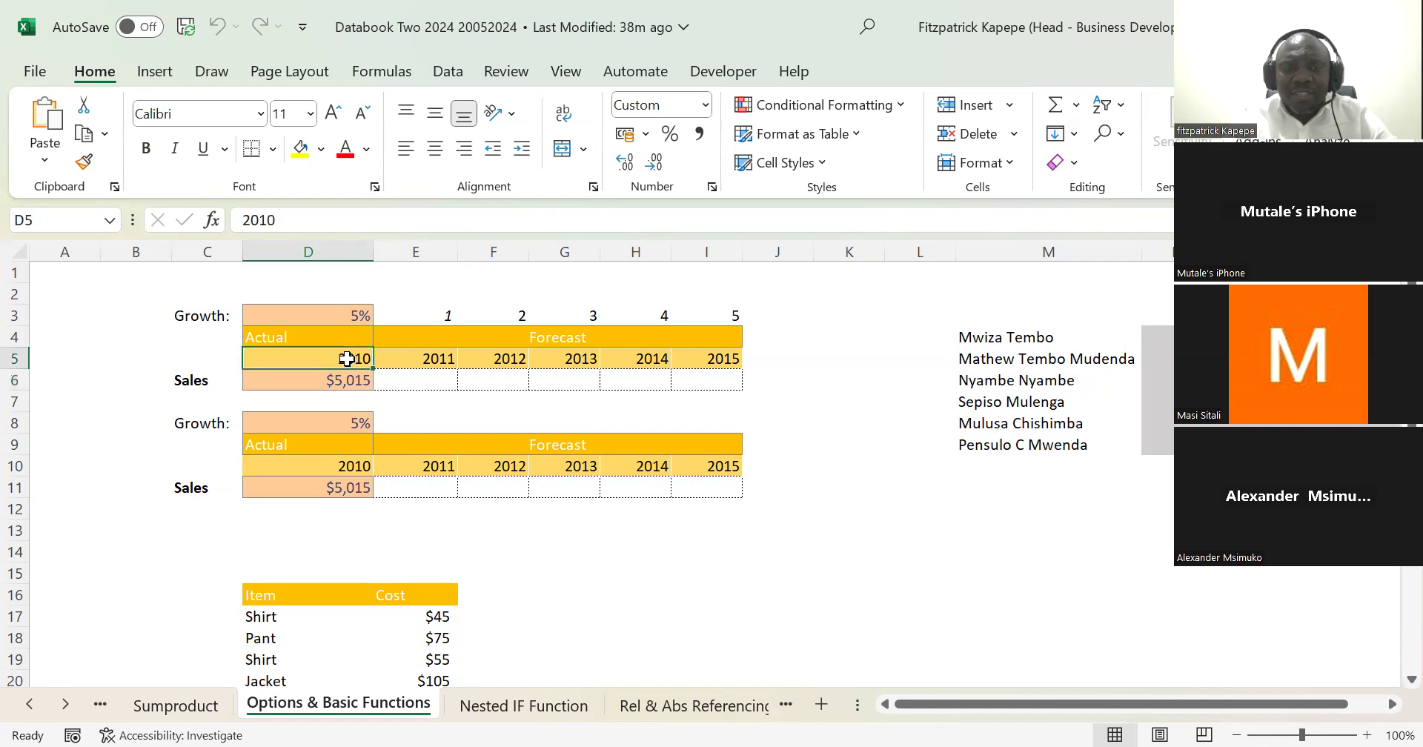
left_click(421, 358)
left_click(327, 360)
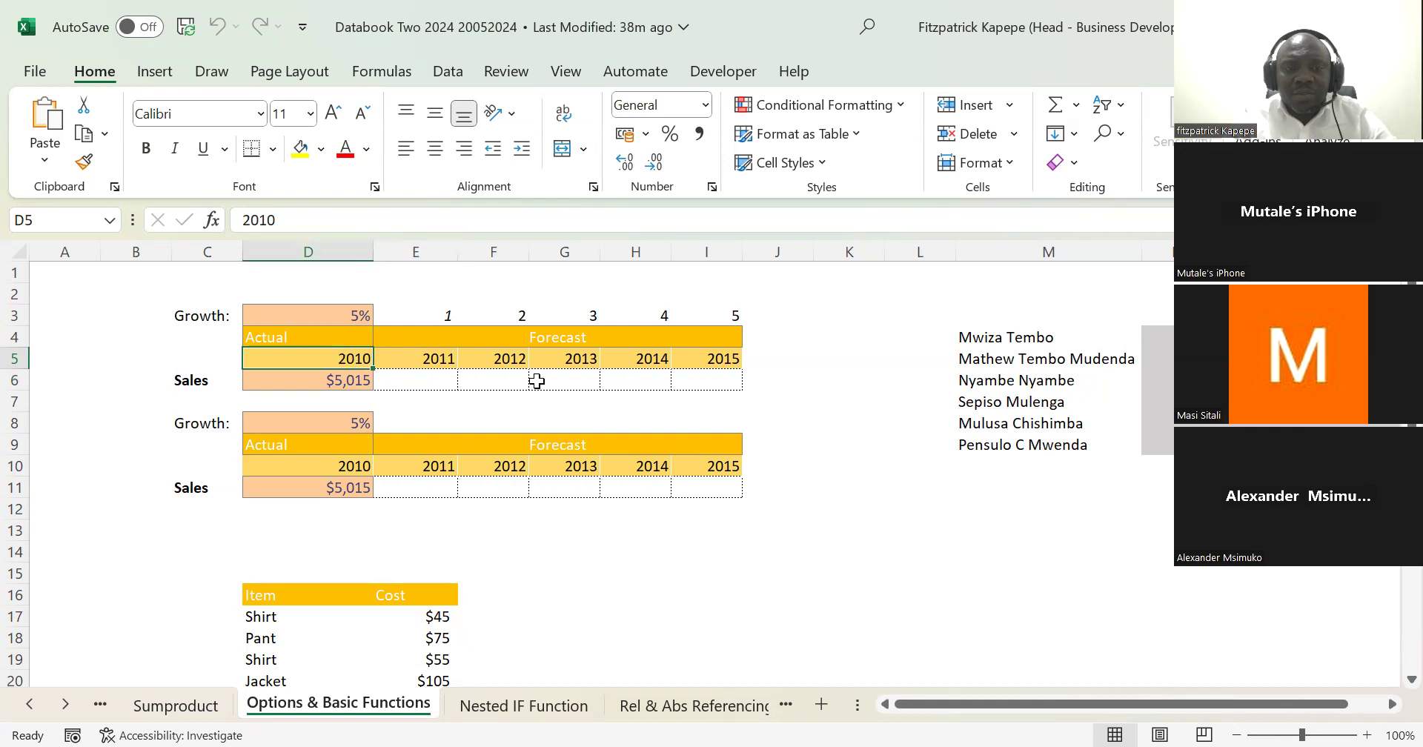
Step: Try to generate the first table's year headers from D5 with a SEQUENCE formula using 6 columns, start 2024 and step 1
left_click(337, 358)
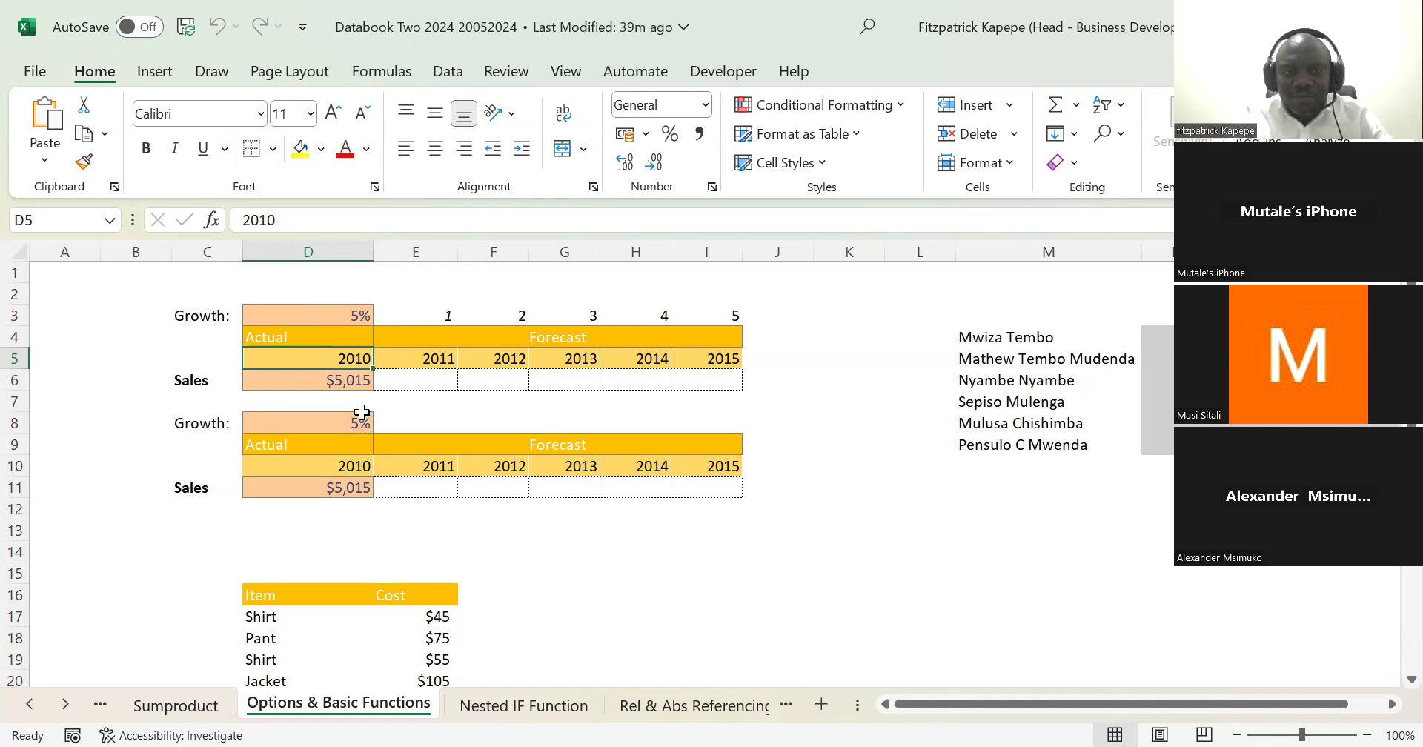
type("=se")
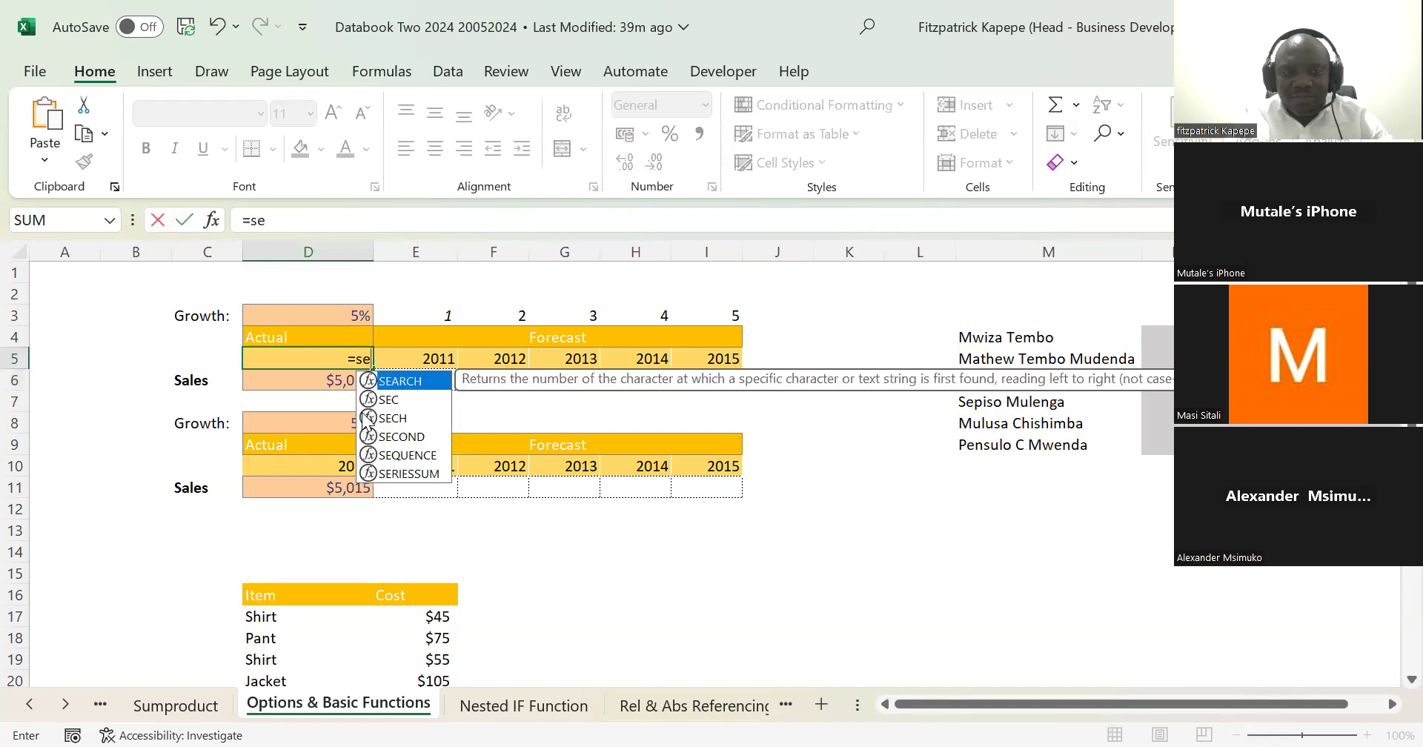
type("q")
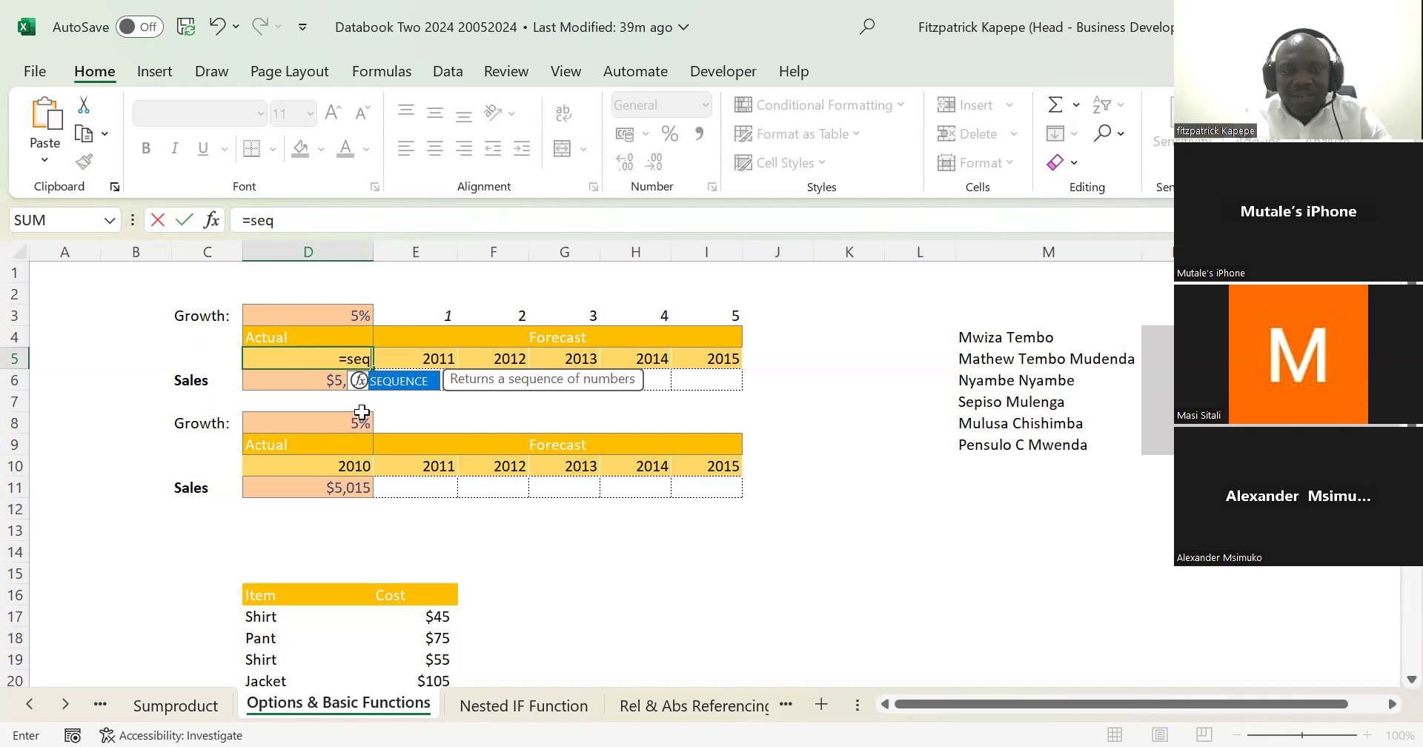
key("Tab")
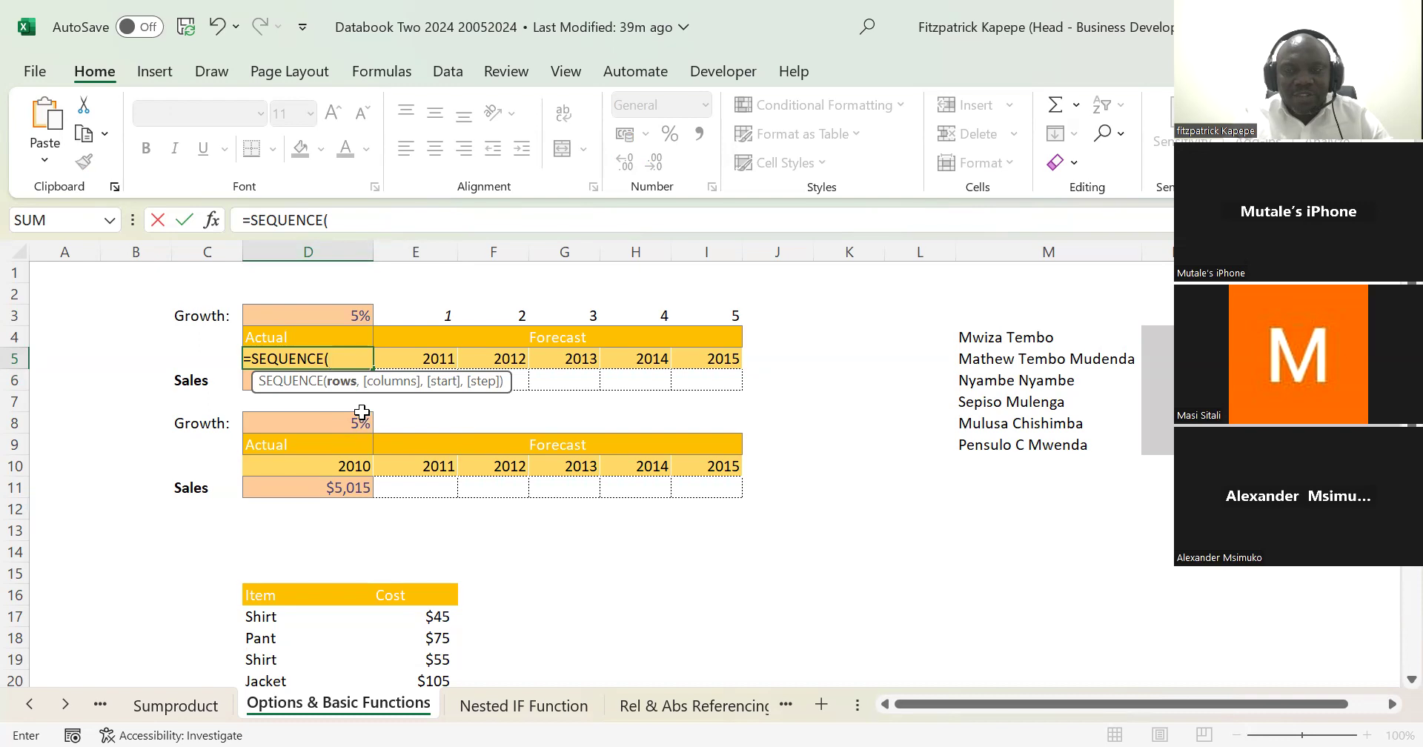
type(",")
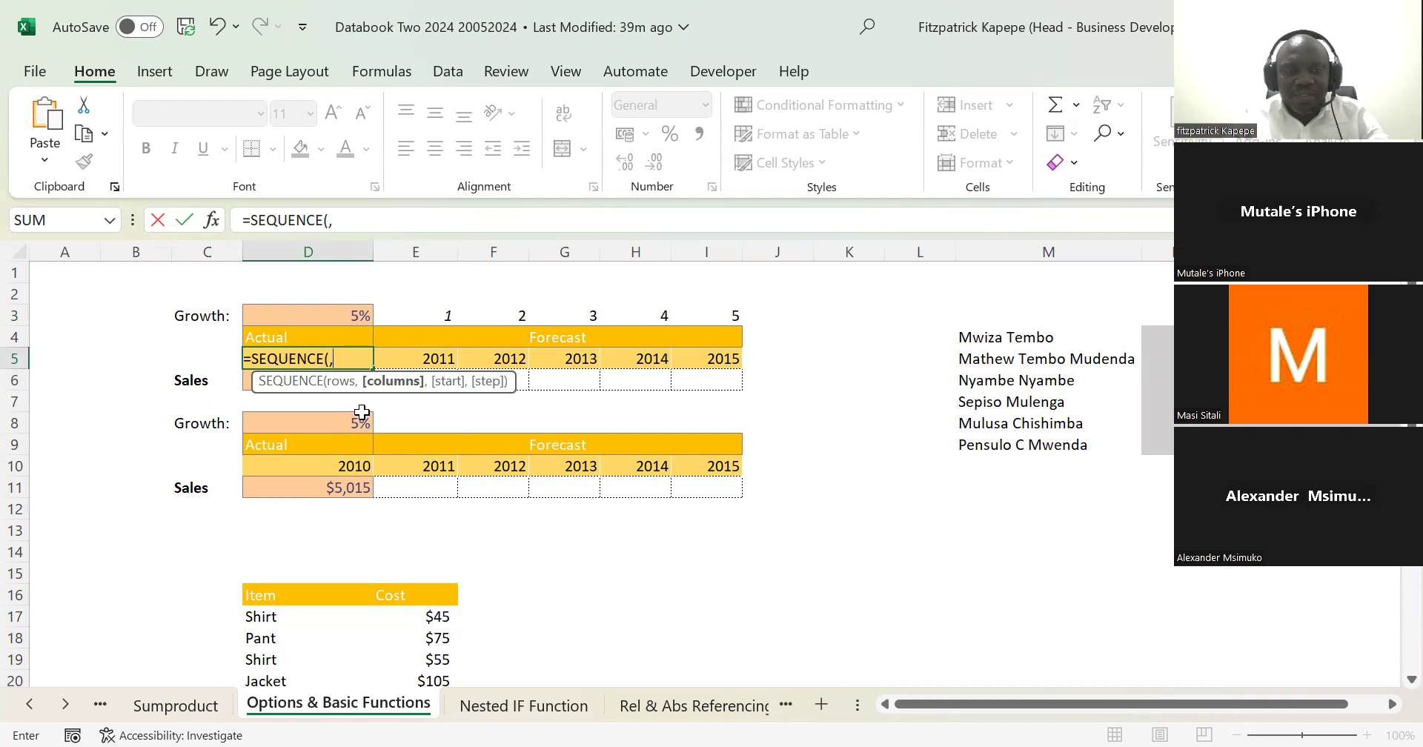
type("6")
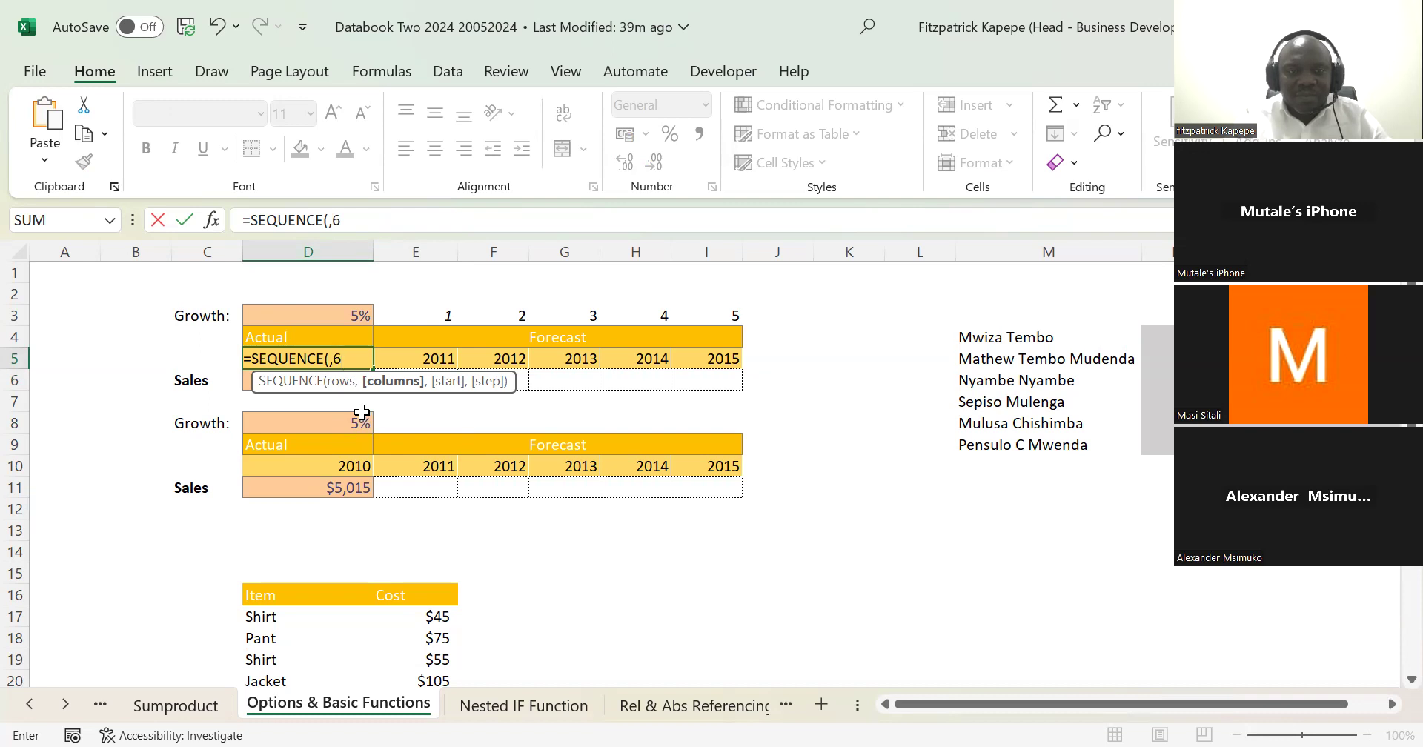
type(",")
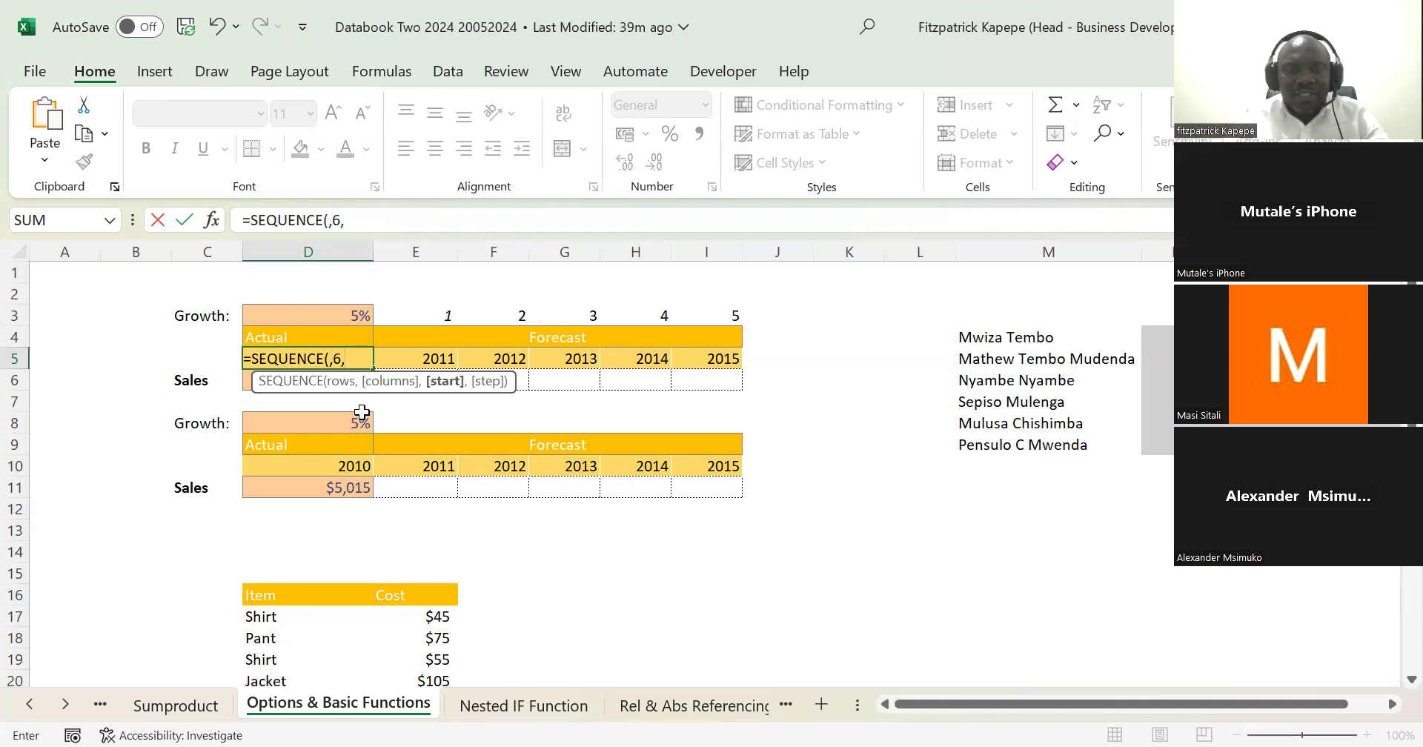
type("202")
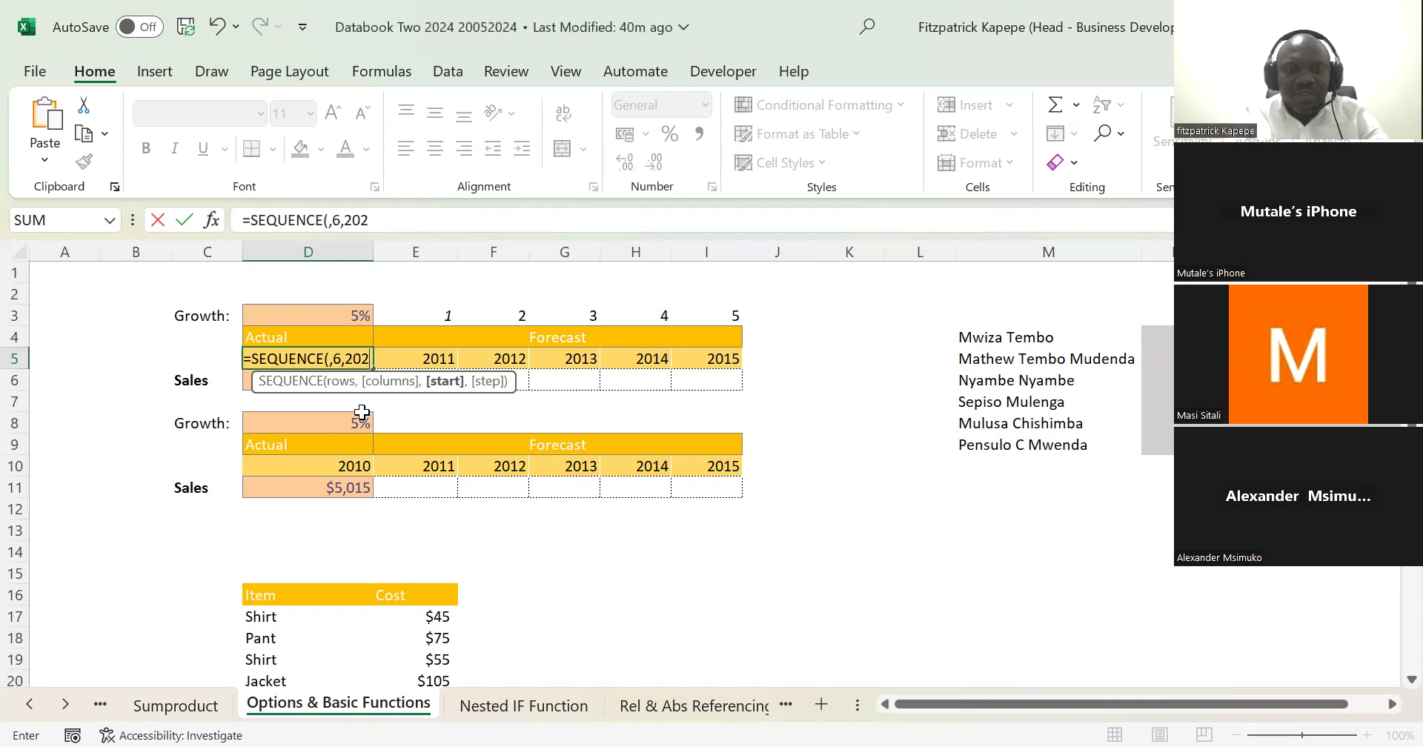
type("4")
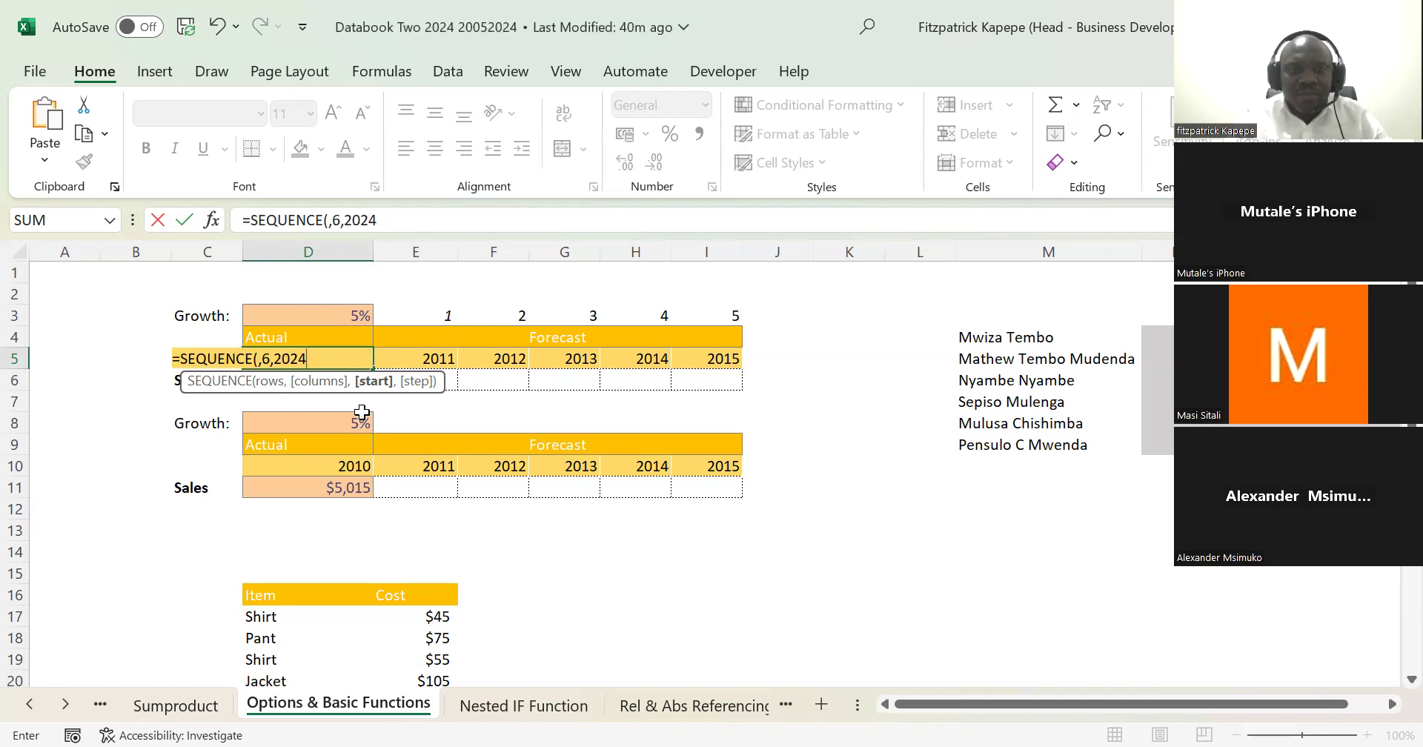
type(",")
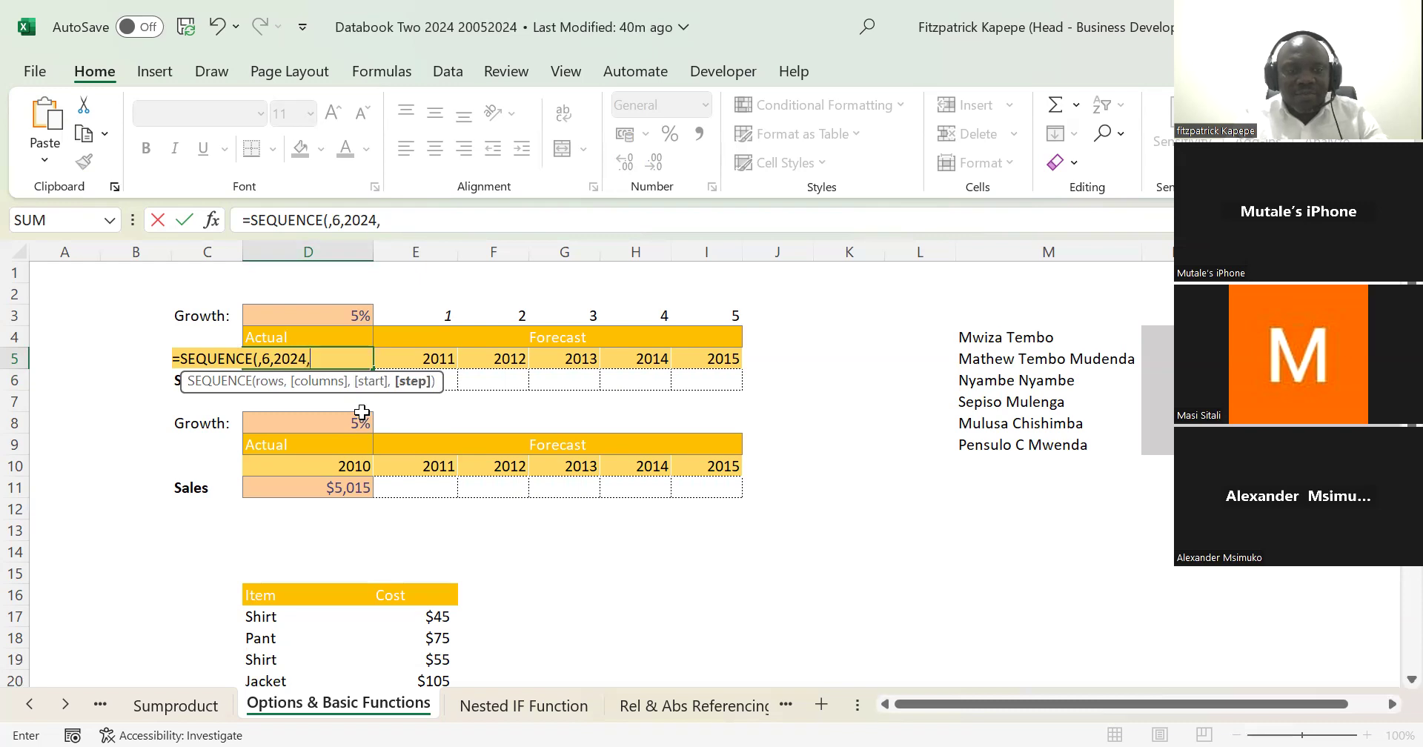
type("1")
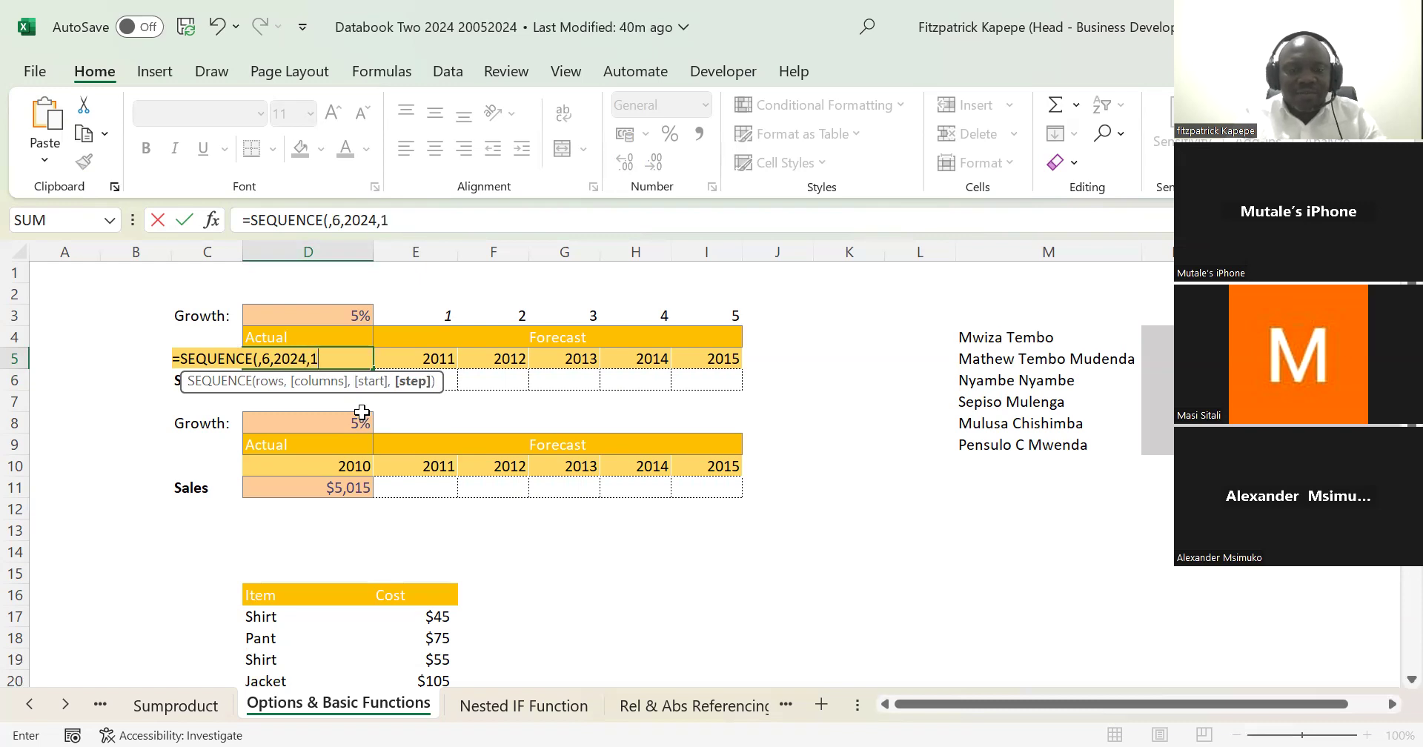
type(")")
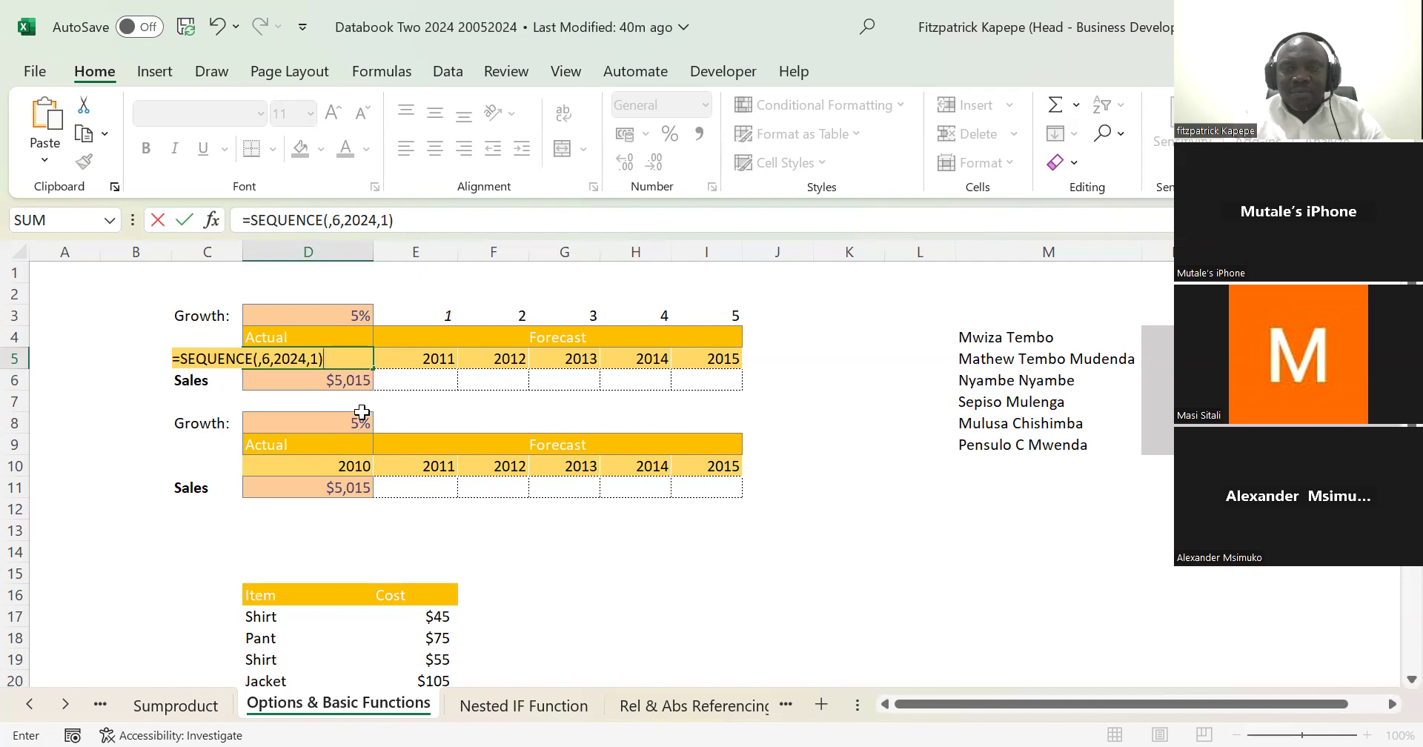
key("Return")
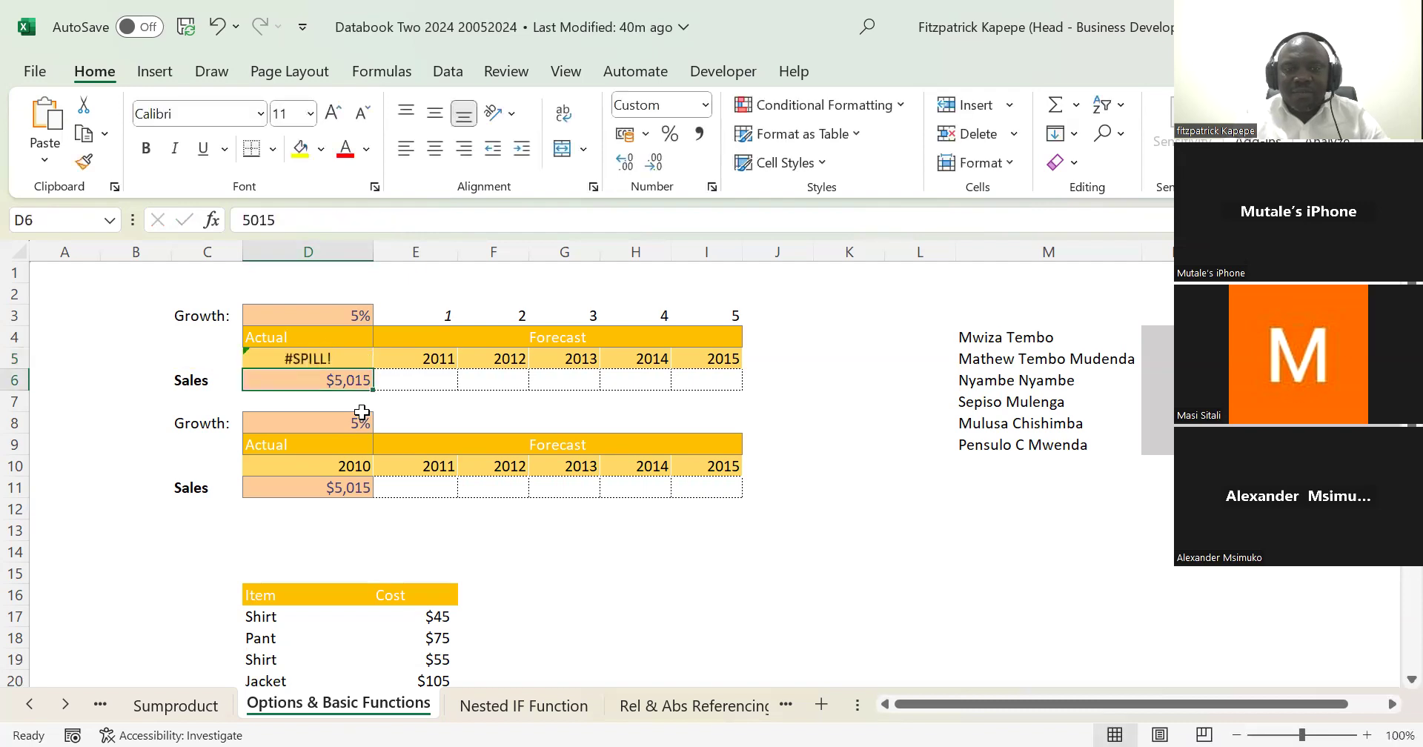
Step: Clear the whole year header row of the first sales table, cells D5 to I5
left_click_drag(319, 357, 315, 358)
key("shift+Right")
key("shift+Right")
key("shift+Right")
key("shift+Right")
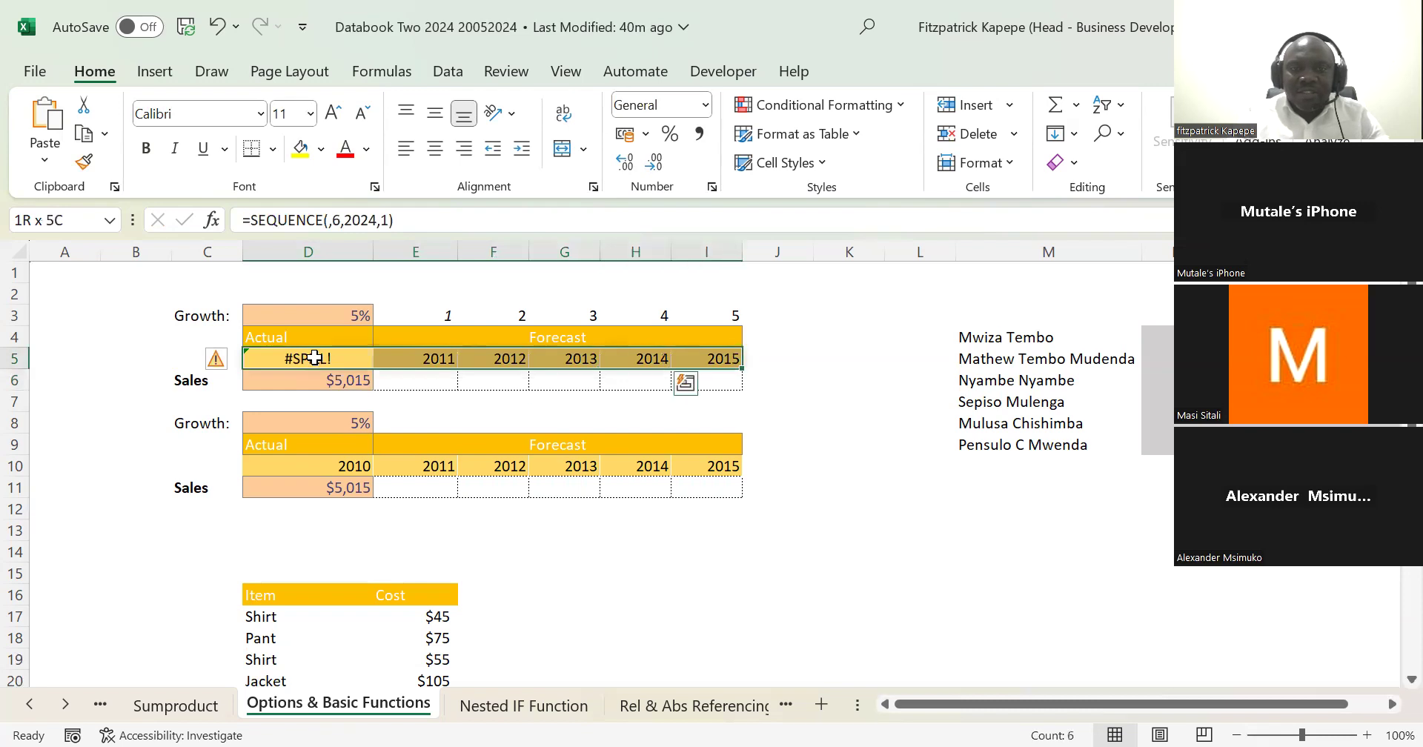
key("Delete")
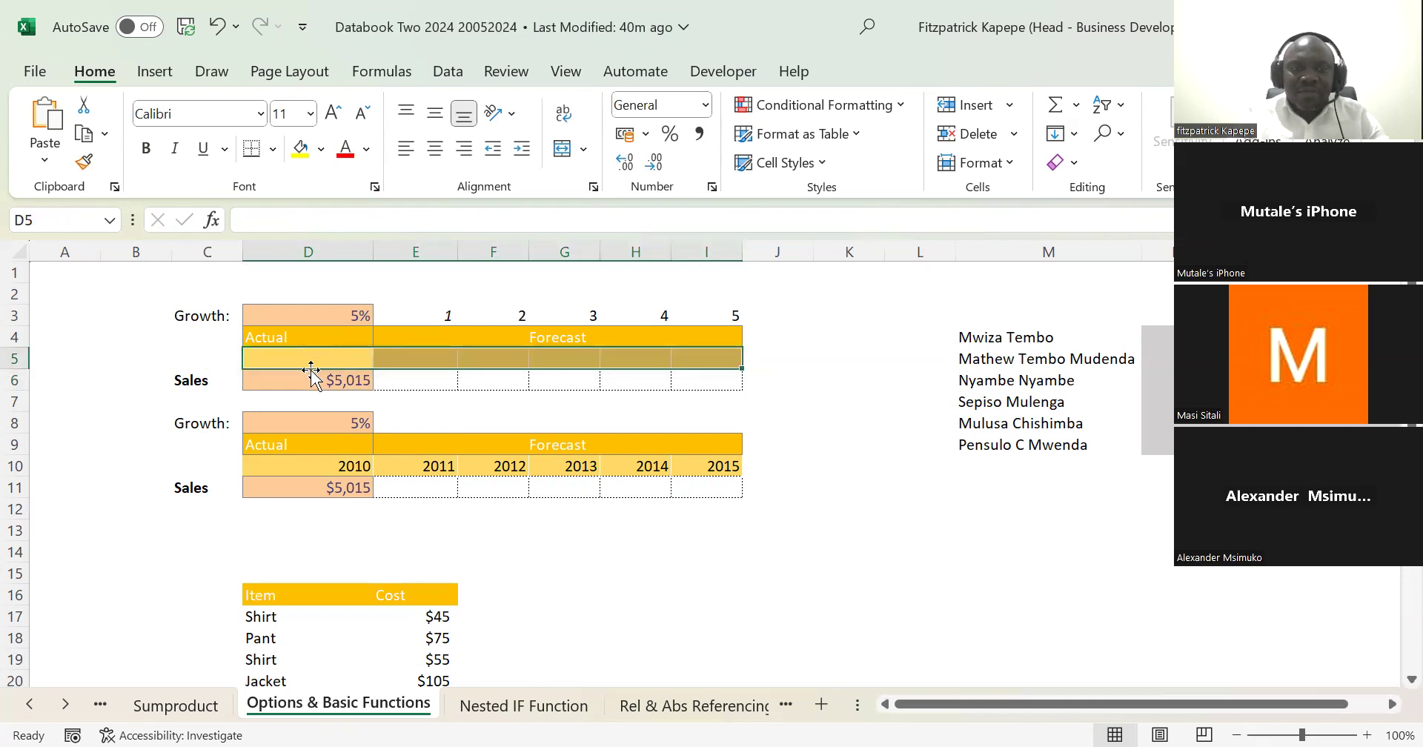
Step: Enter =SEQUENCE(,6,2024,1) in the emptied cell D5 to fill the first table's year headers
left_click(296, 357)
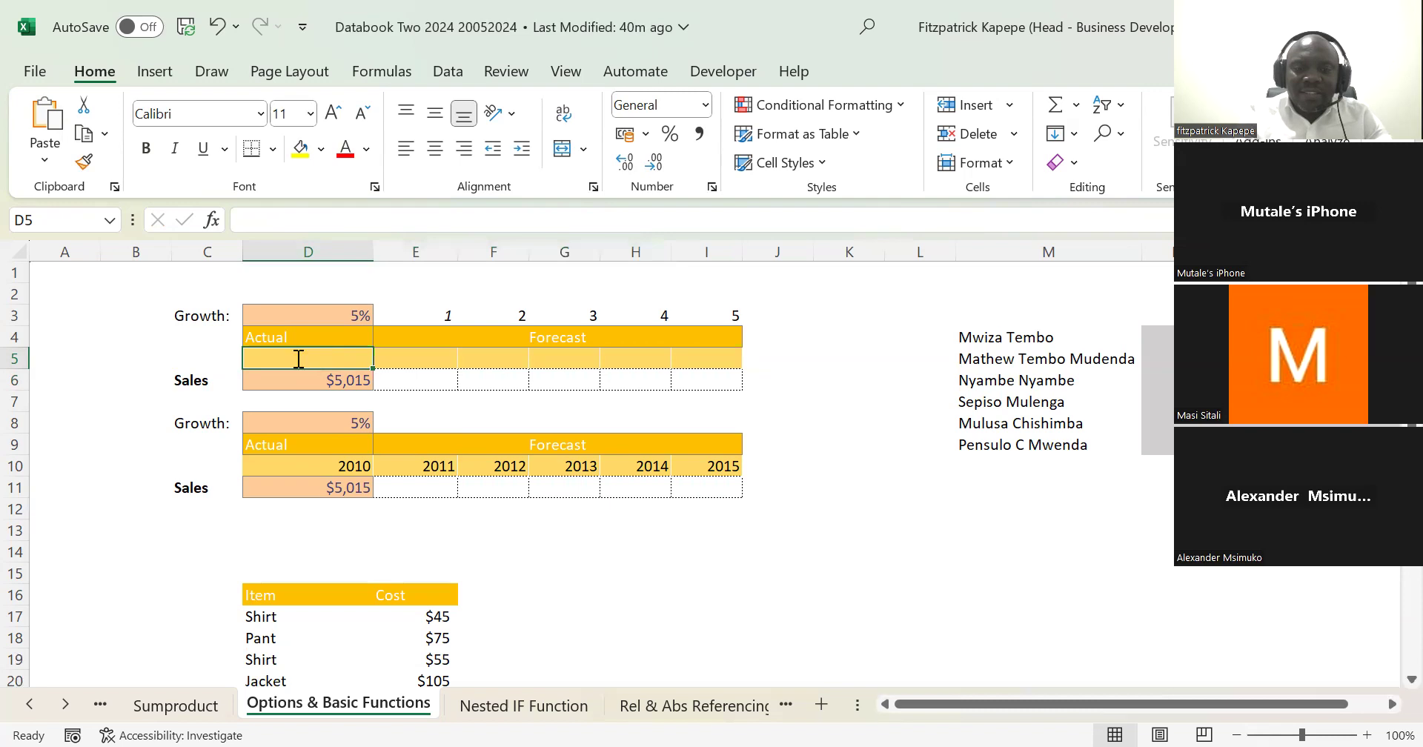
type("=se")
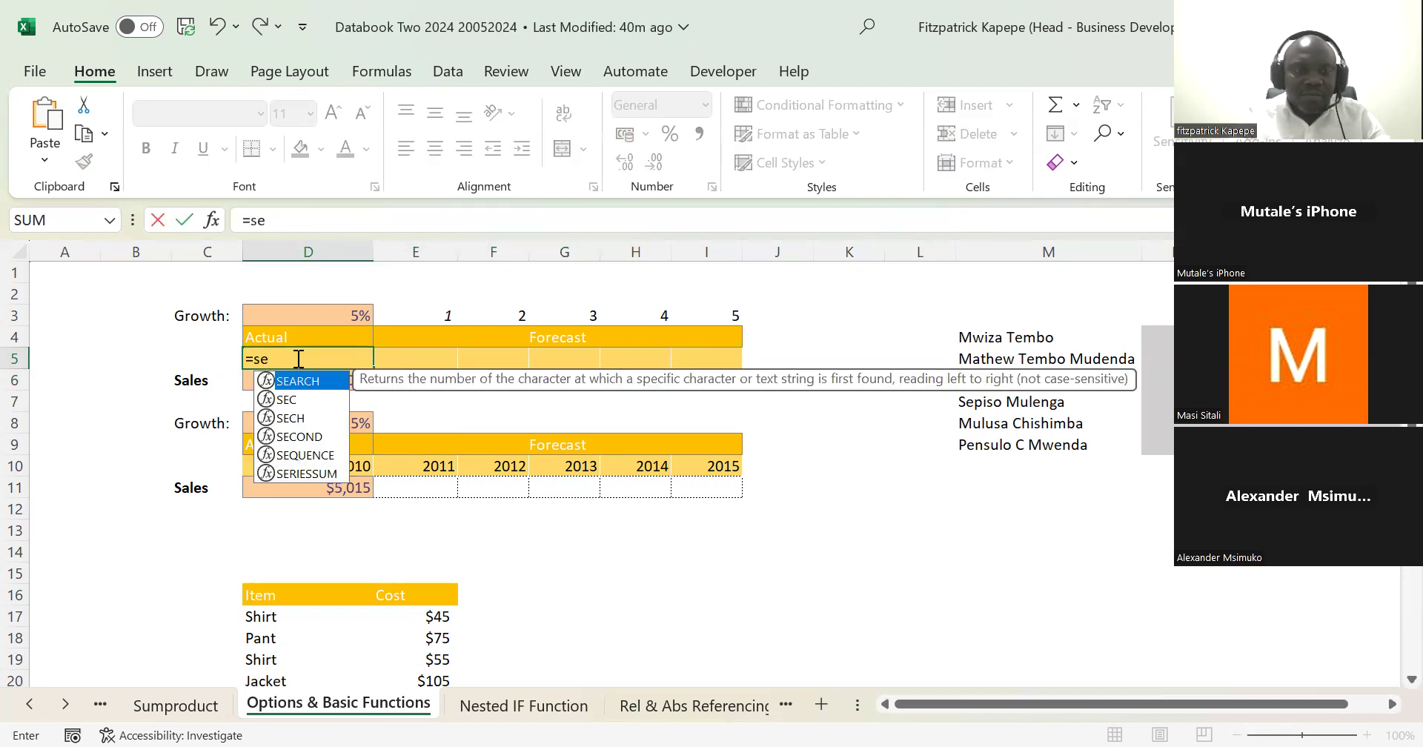
type("q")
key("Tab")
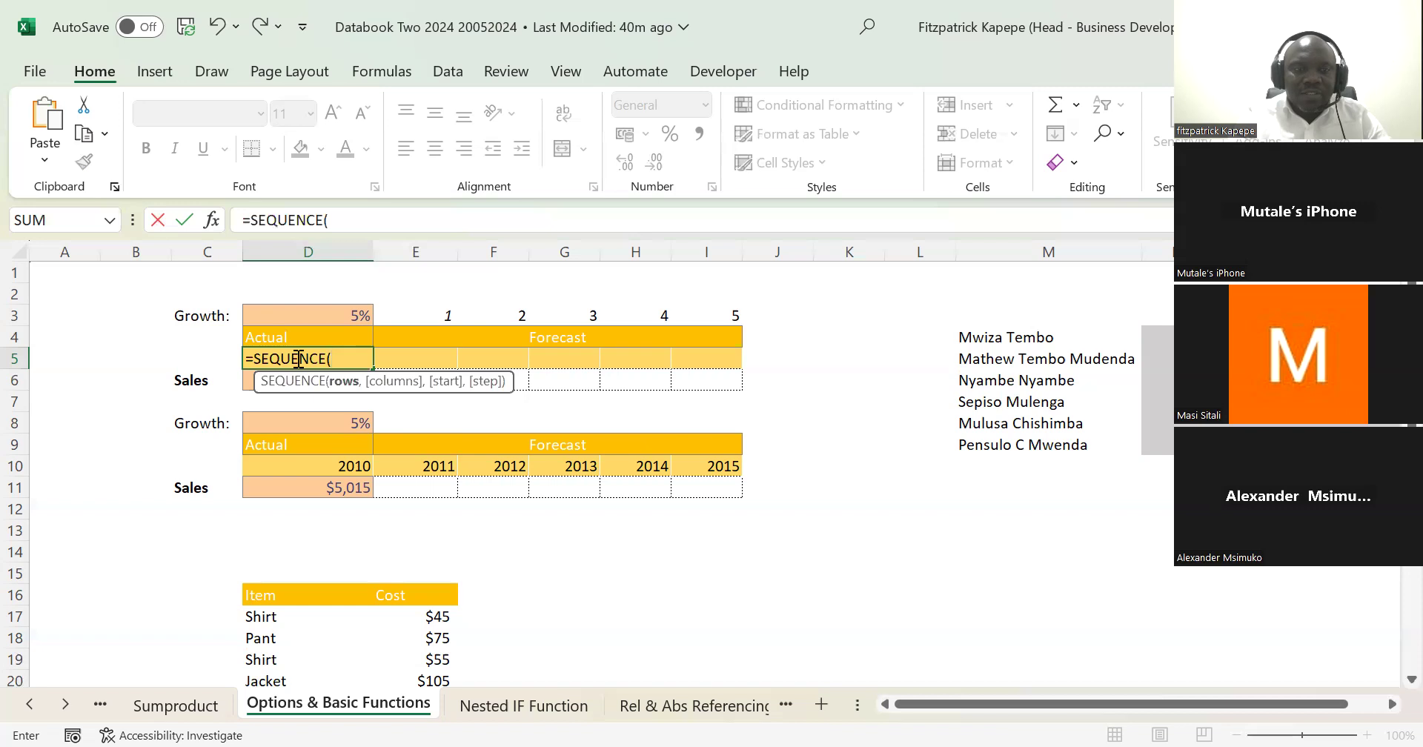
type(",")
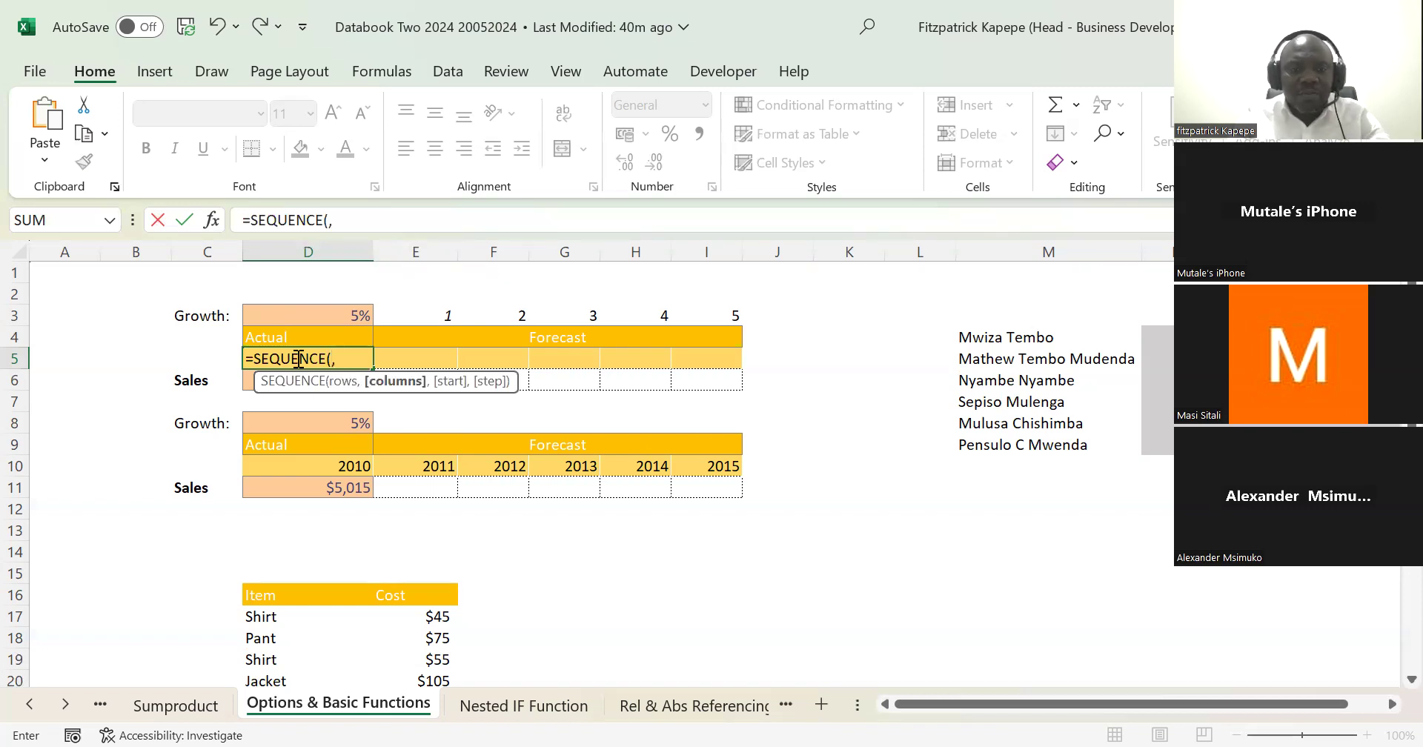
type("6")
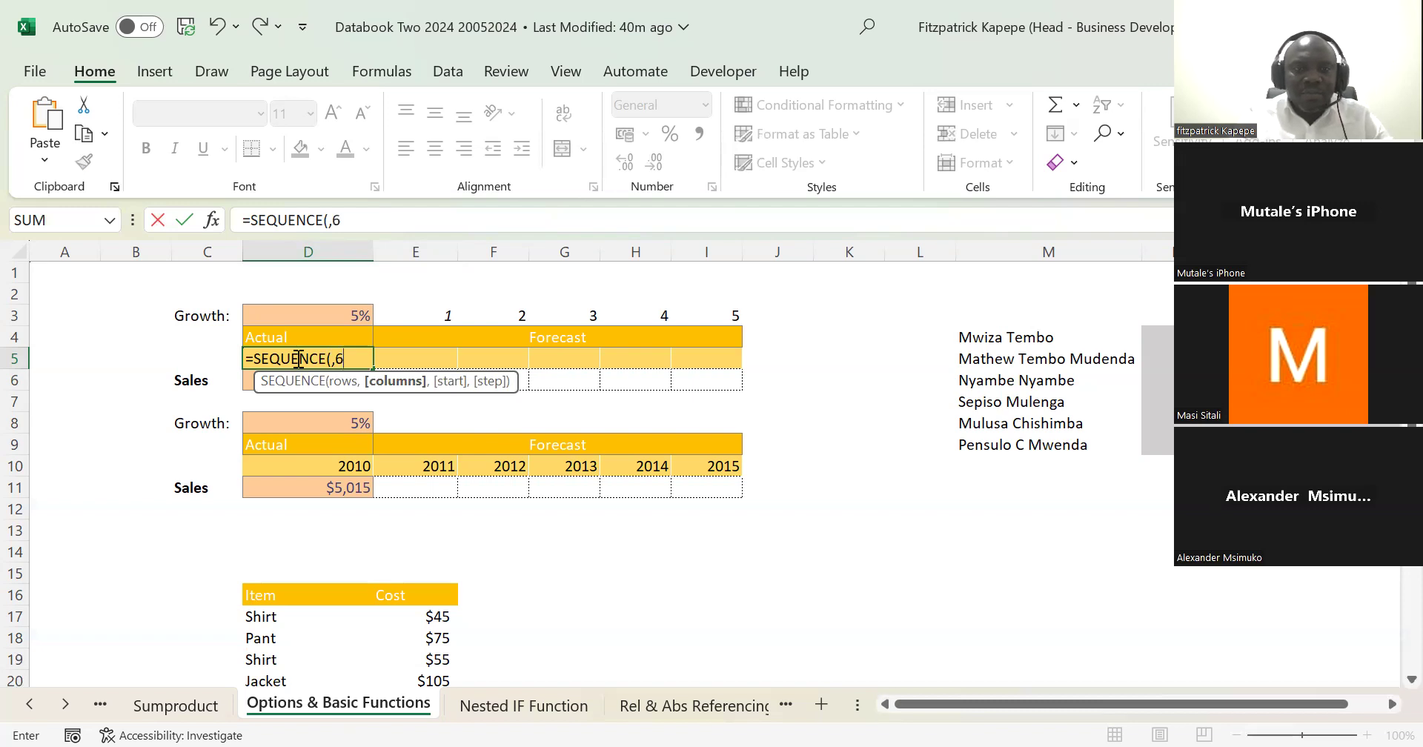
type(",20")
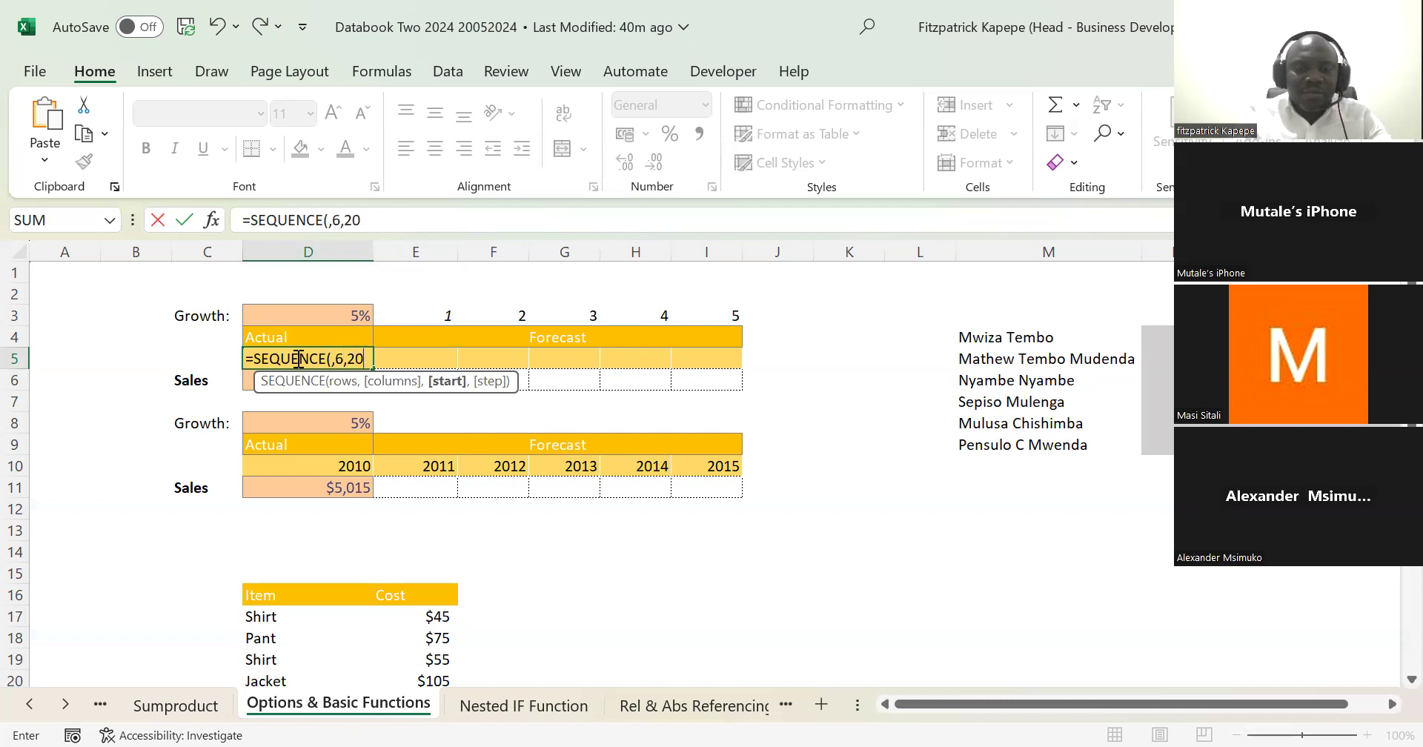
type("24")
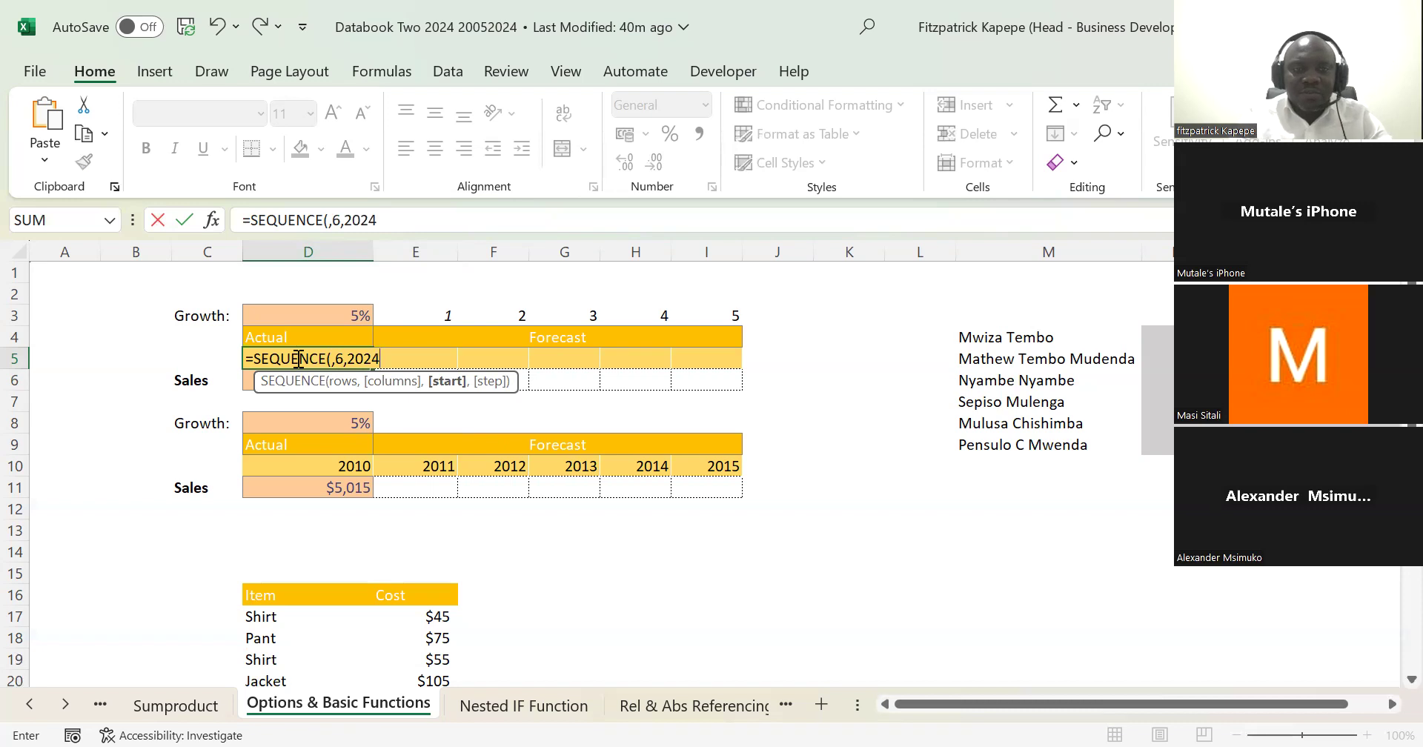
type(",1")
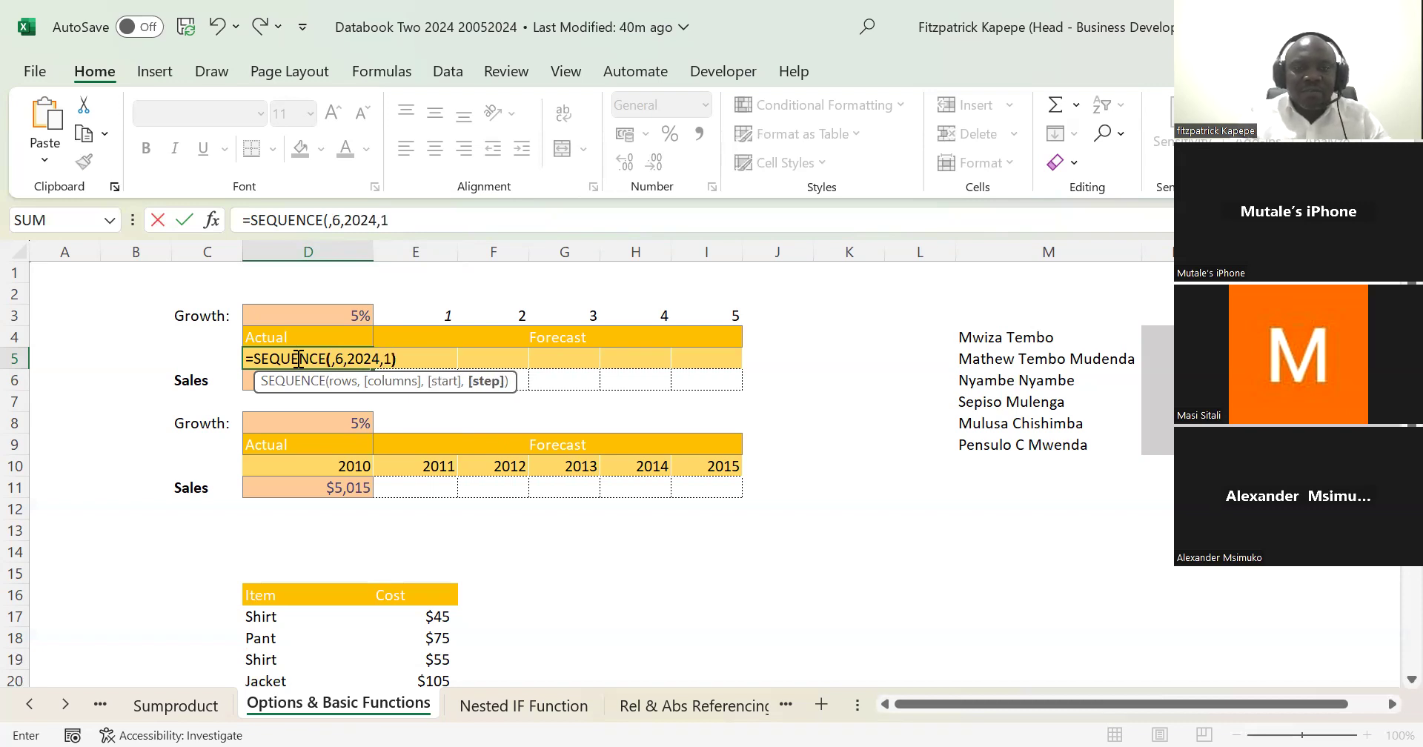
type(")")
key("Return")
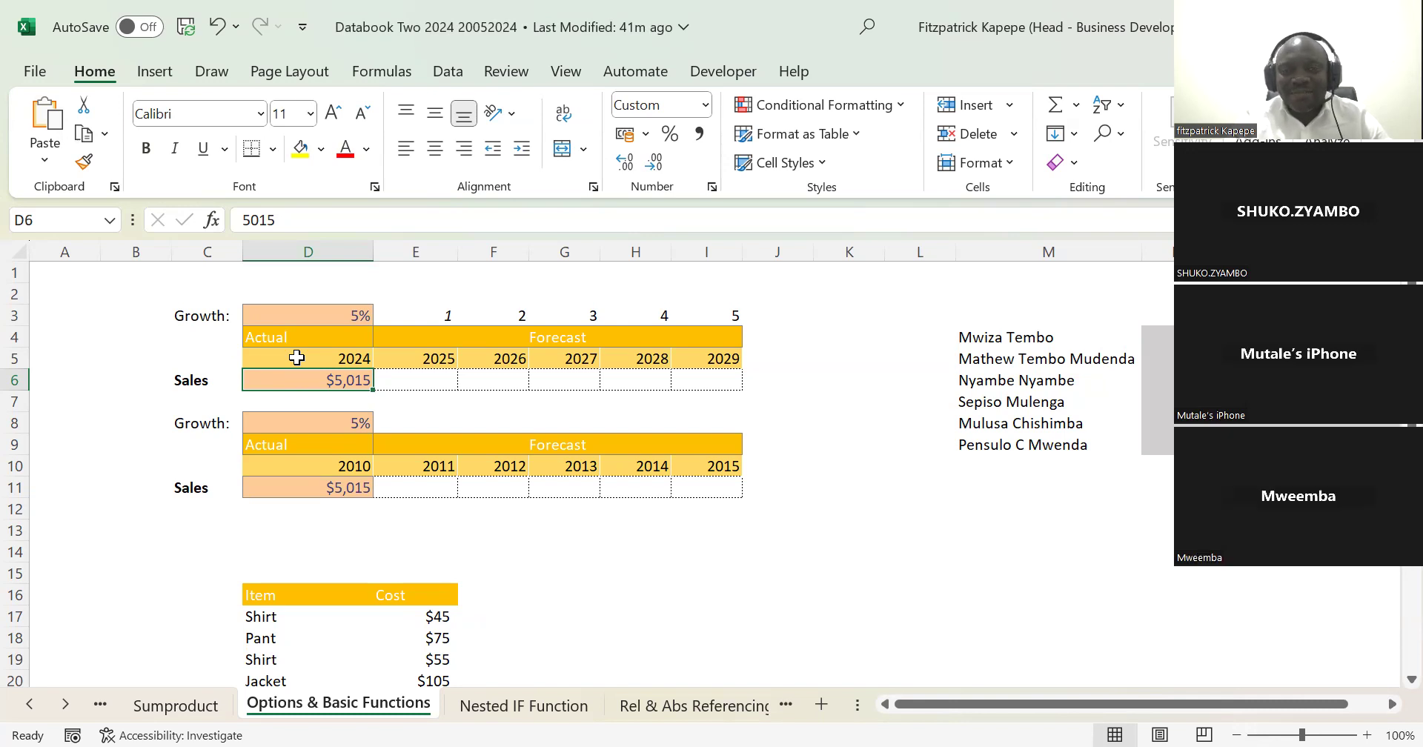
Step: Clear the year header row of the second sales table, cells D10 to I10
left_click(340, 469)
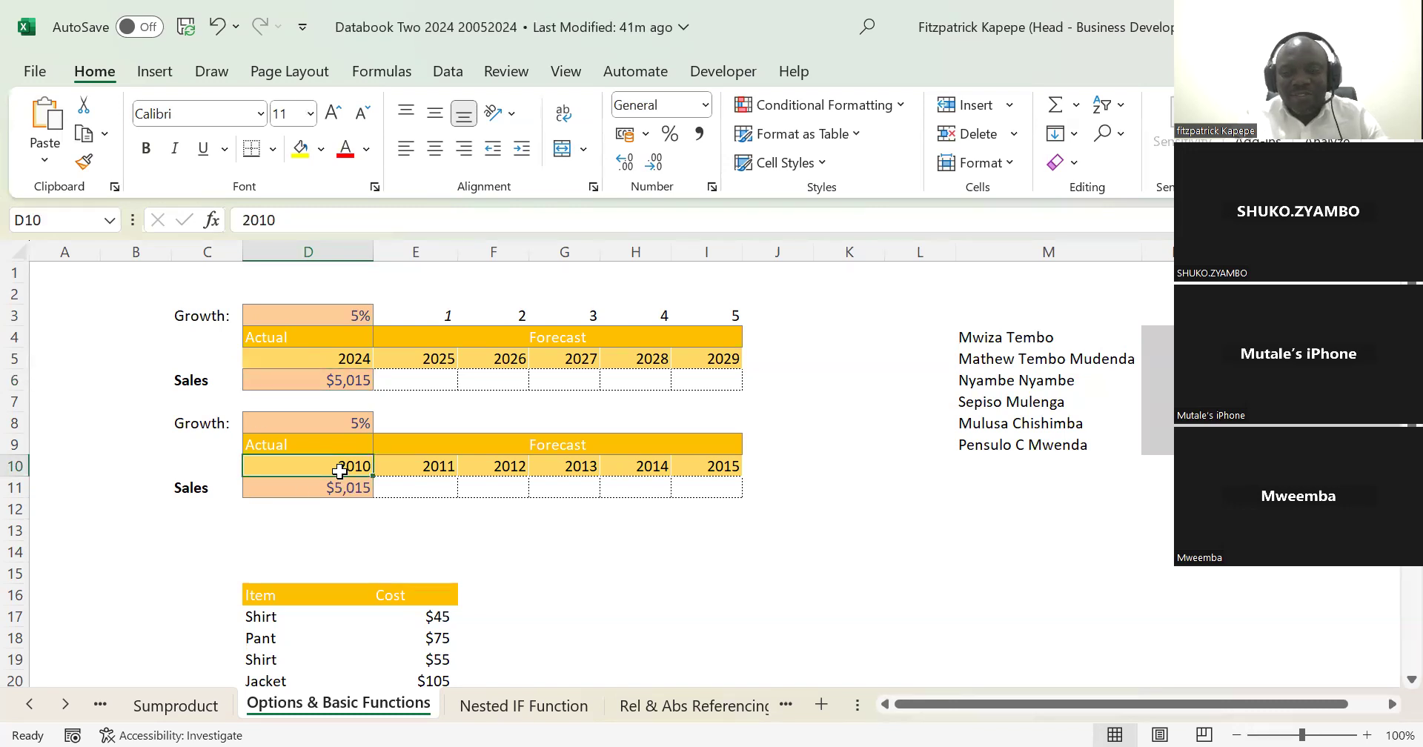
key("shift+Right")
key("shift+Right")
key("shift+Right")
key("shift+Right")
key("shift+Right")
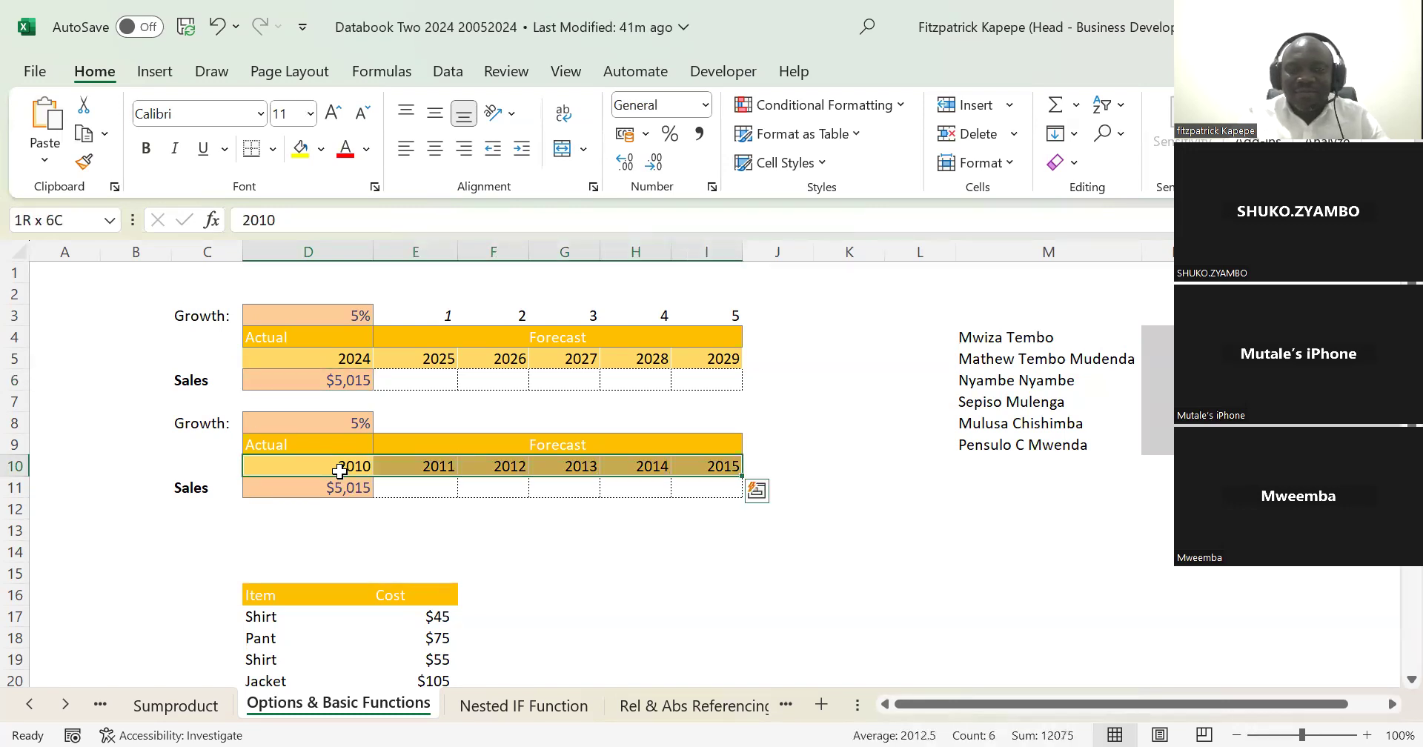
key("Delete")
left_click(340, 471)
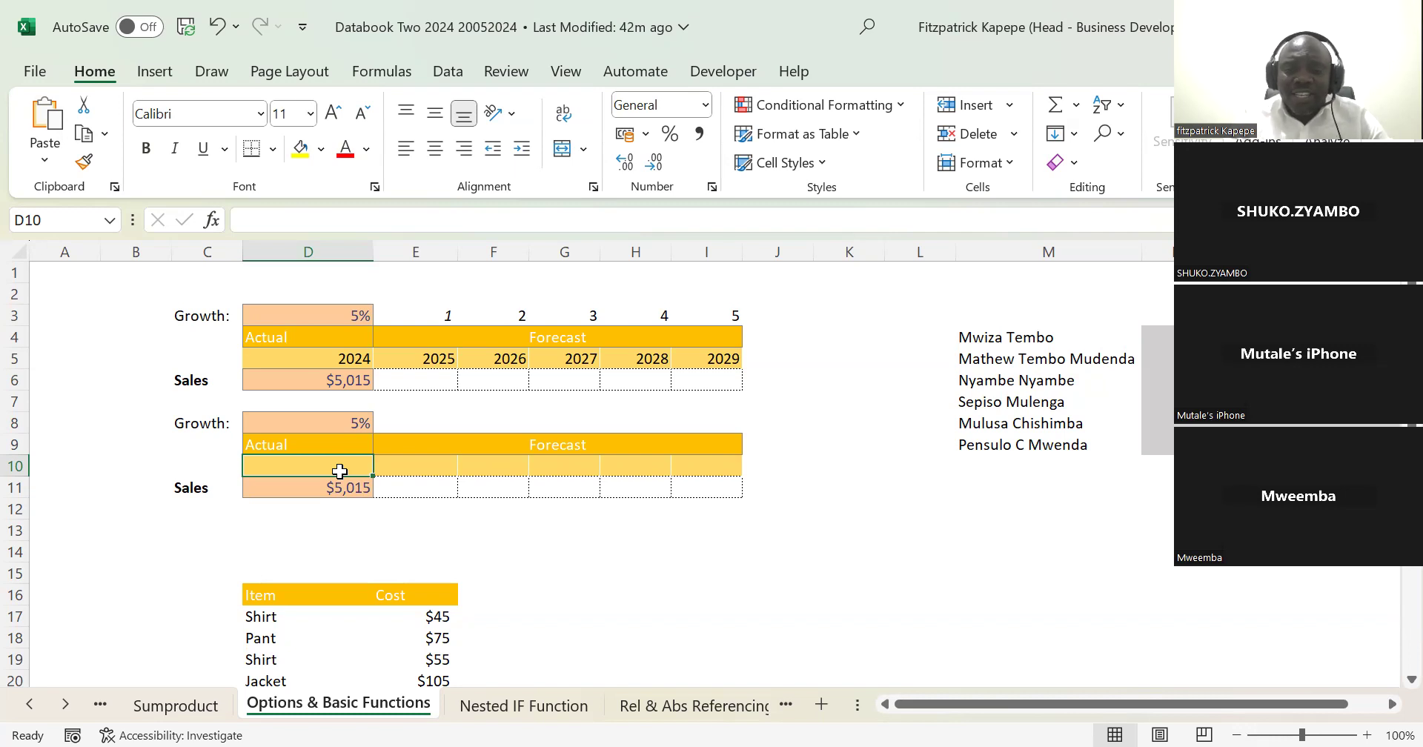
key("Down")
key("Down")
key("Down")
key("Down")
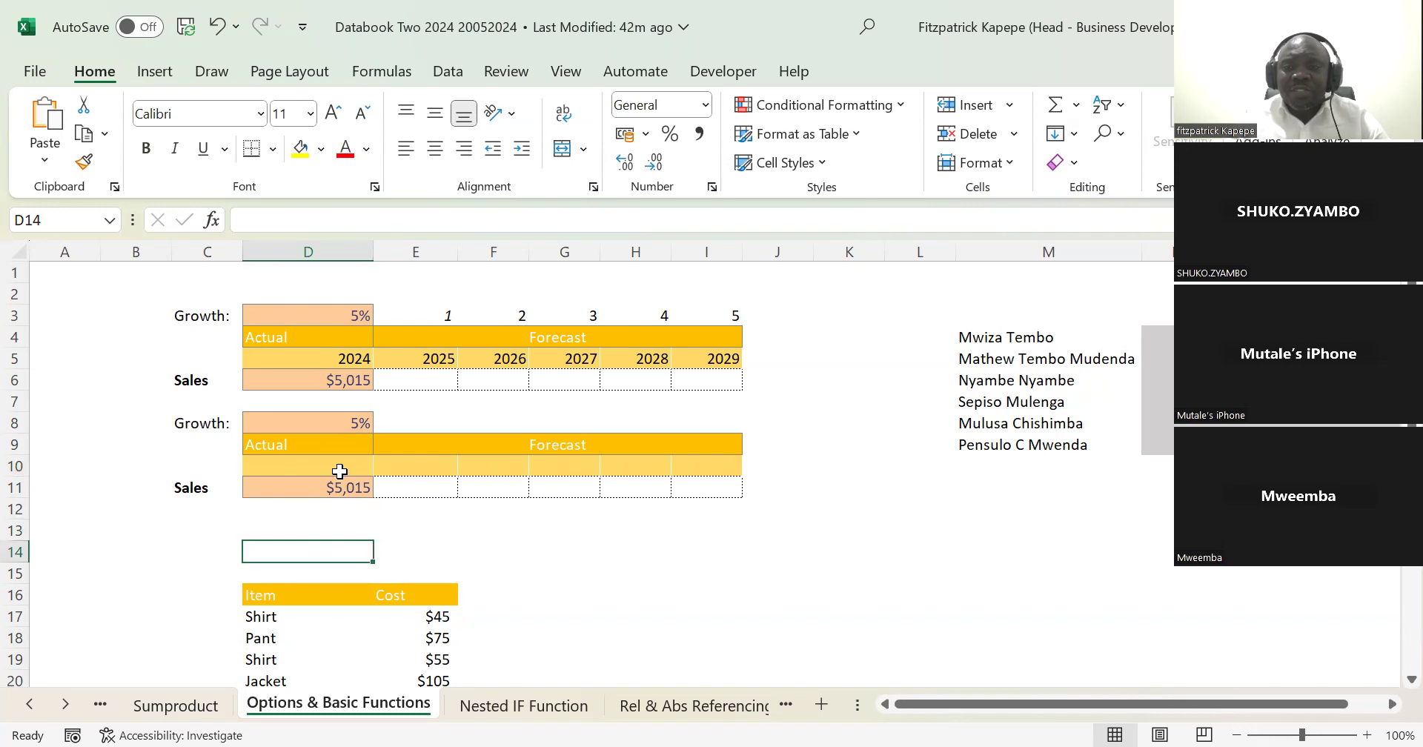
key("Up")
key("Up")
key("Up")
key("Up")
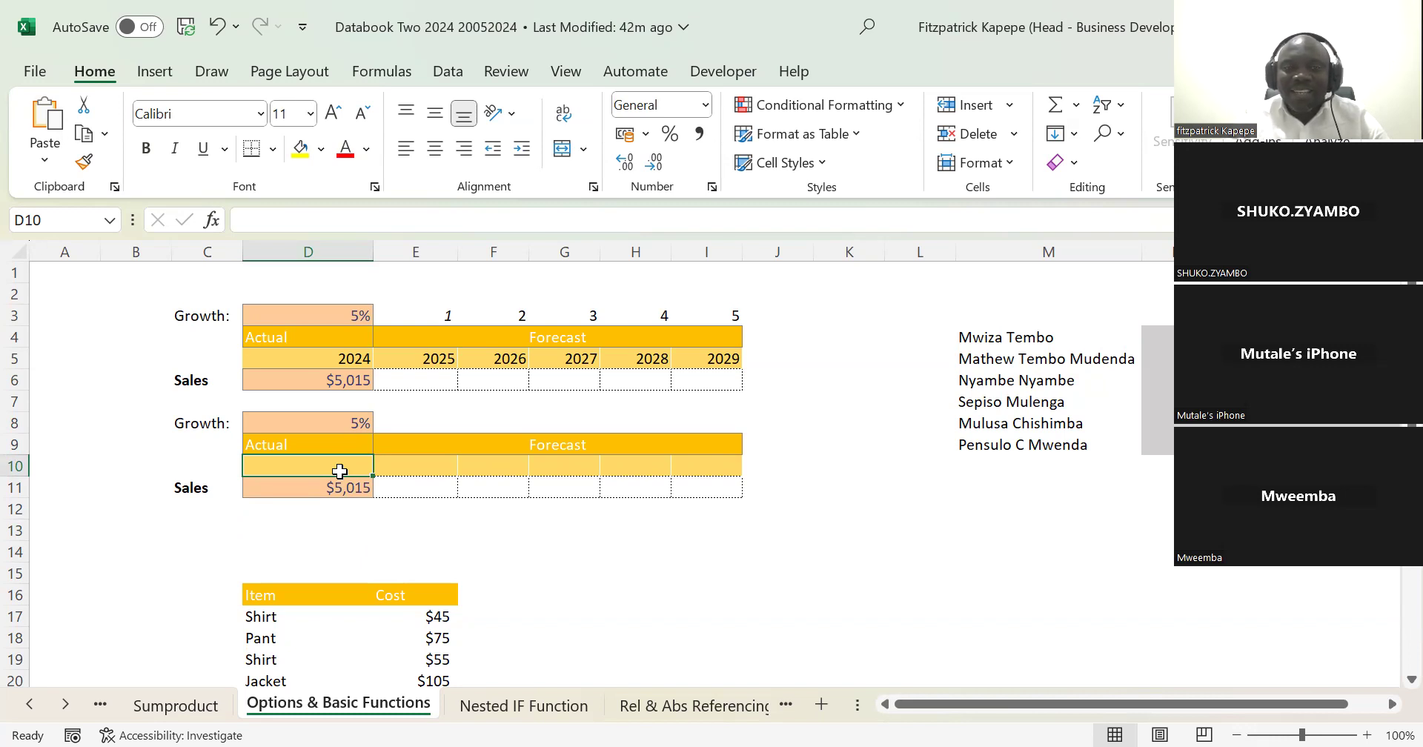
Step: Enter =SEQUENCE(,6,2024,1) in D10 to fill the second sales table's year headers
double_click(339, 471)
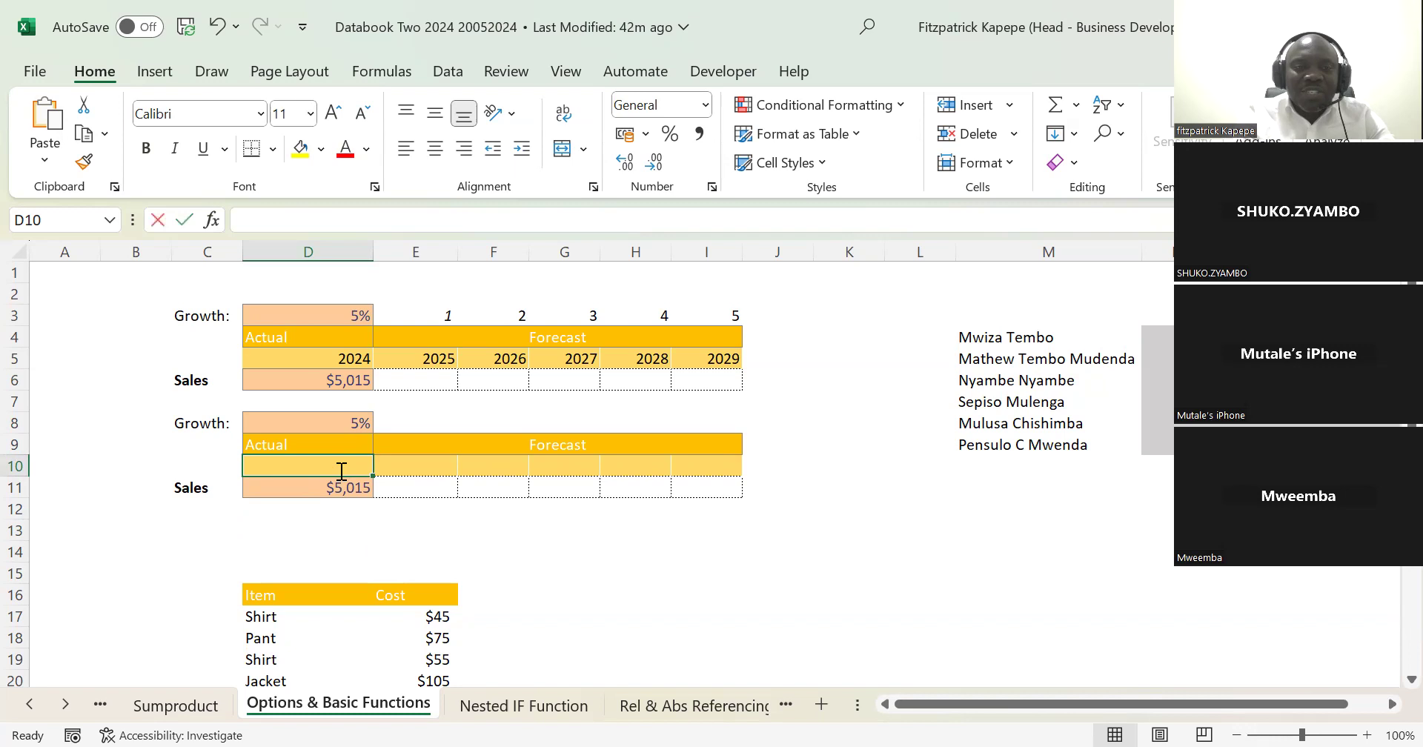
type("=")
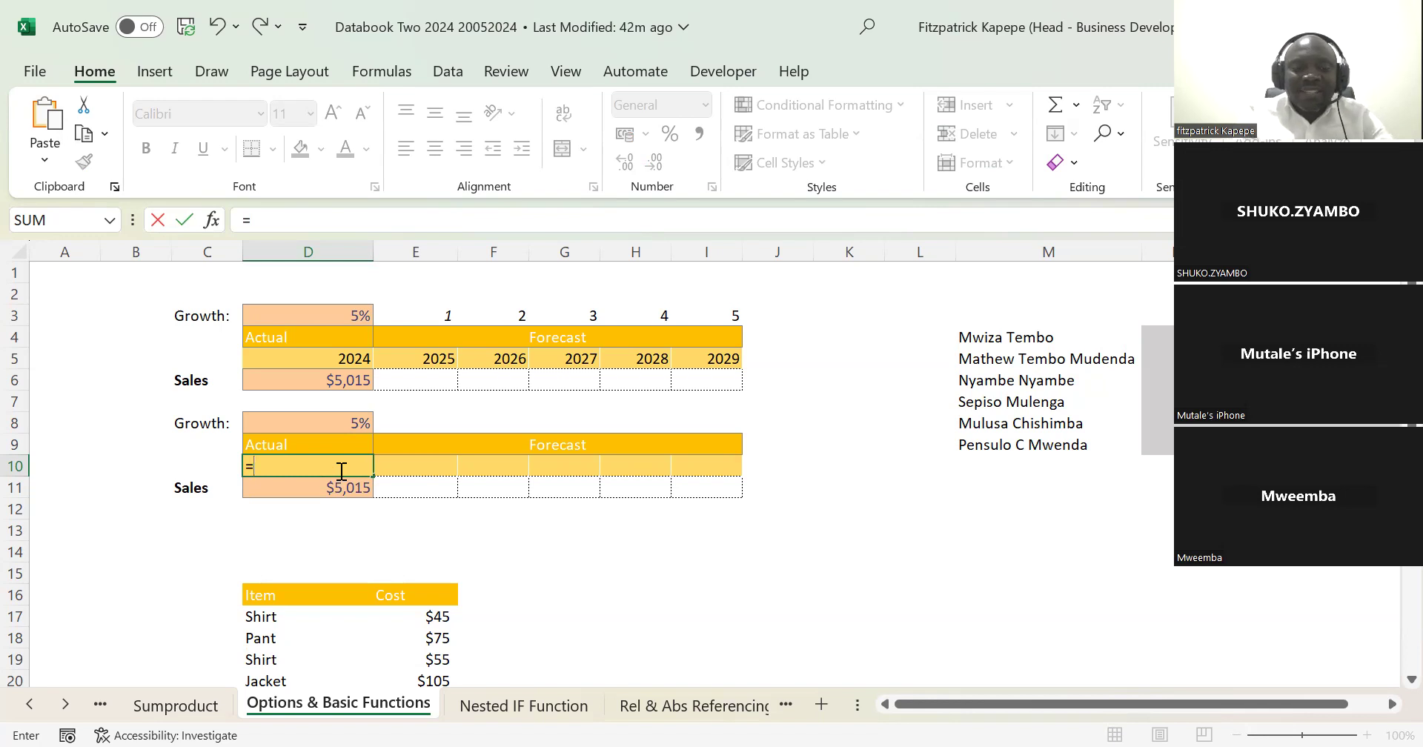
type("seq")
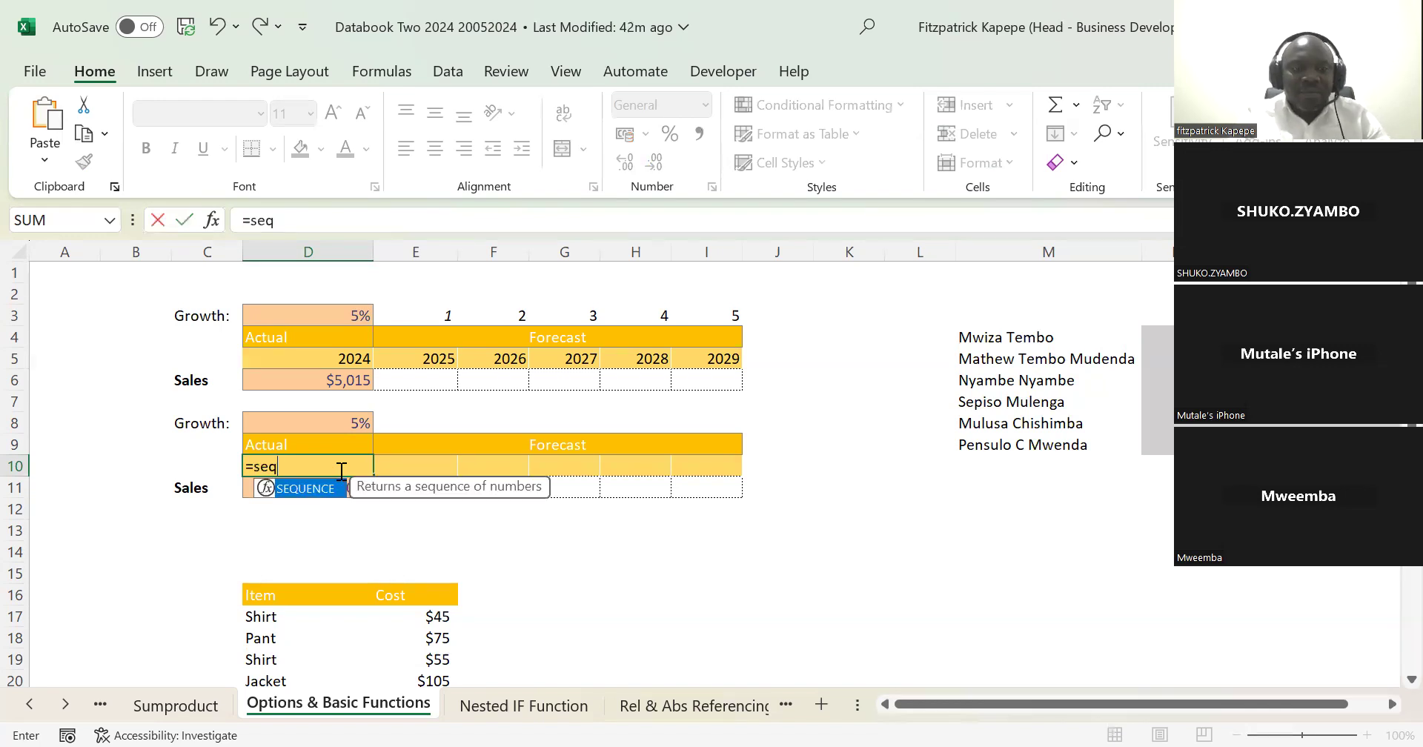
key("Tab")
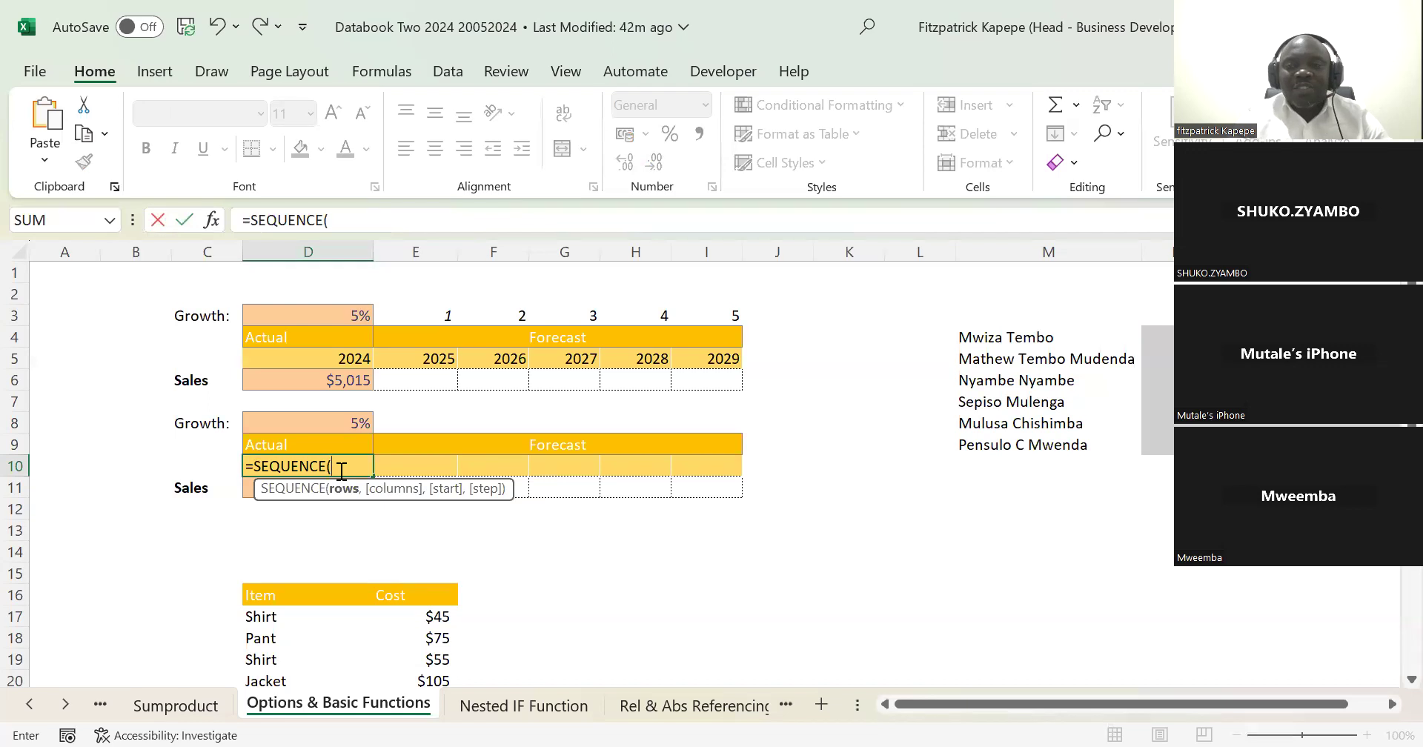
type(",")
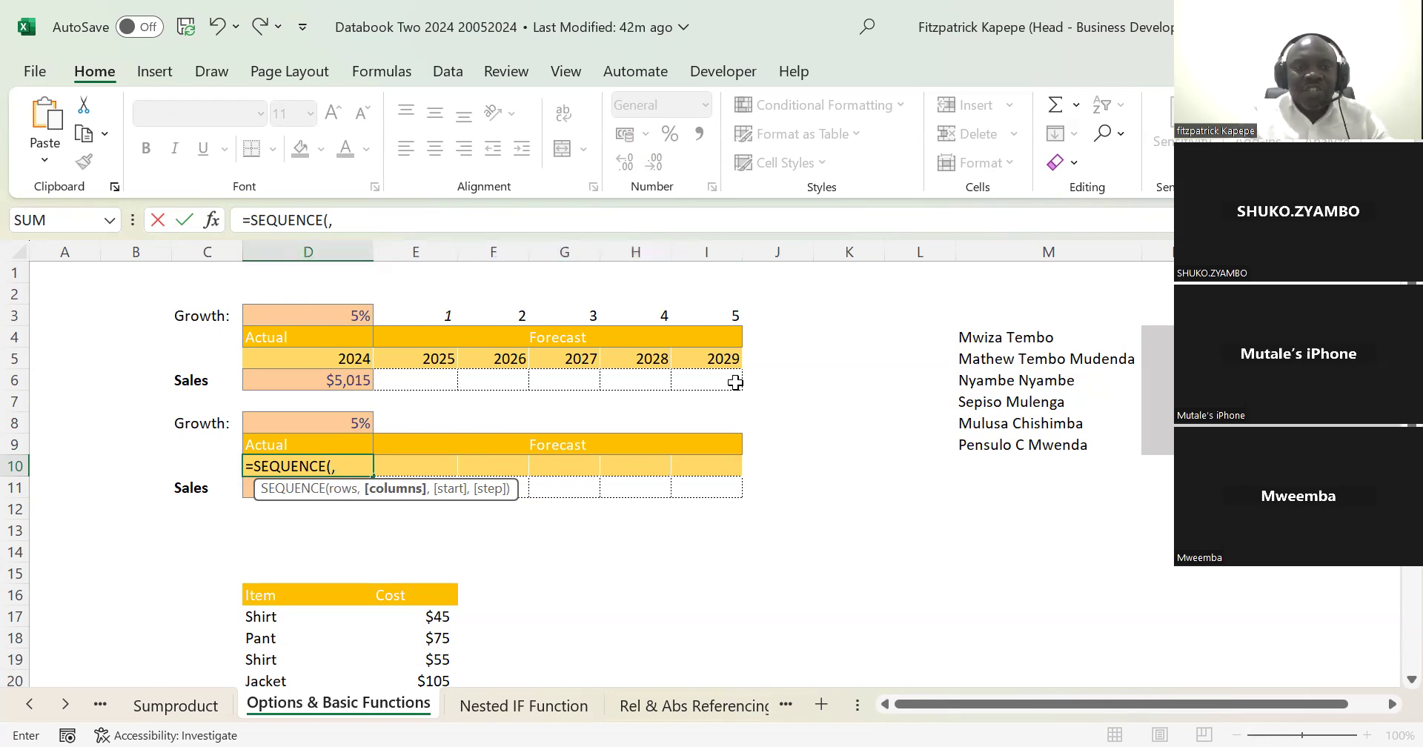
type("6")
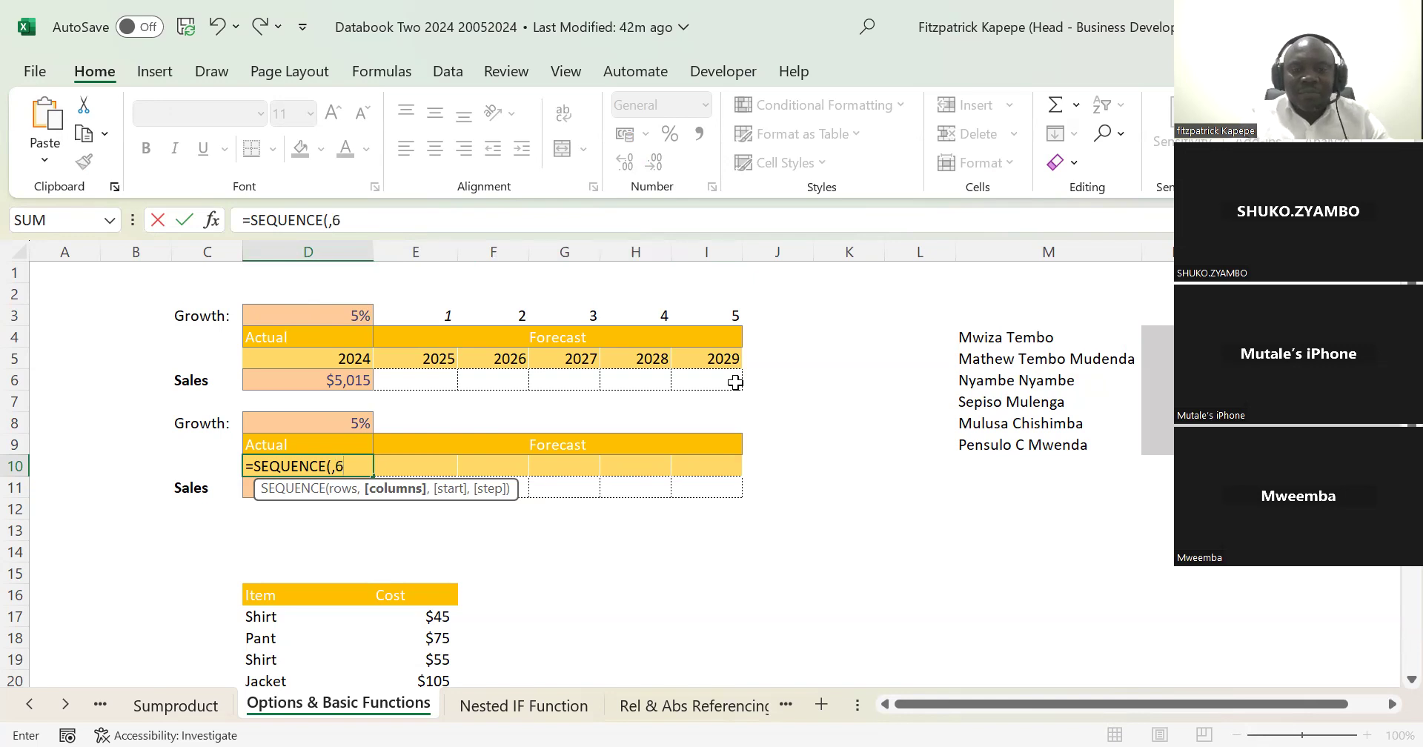
type(",")
type("2")
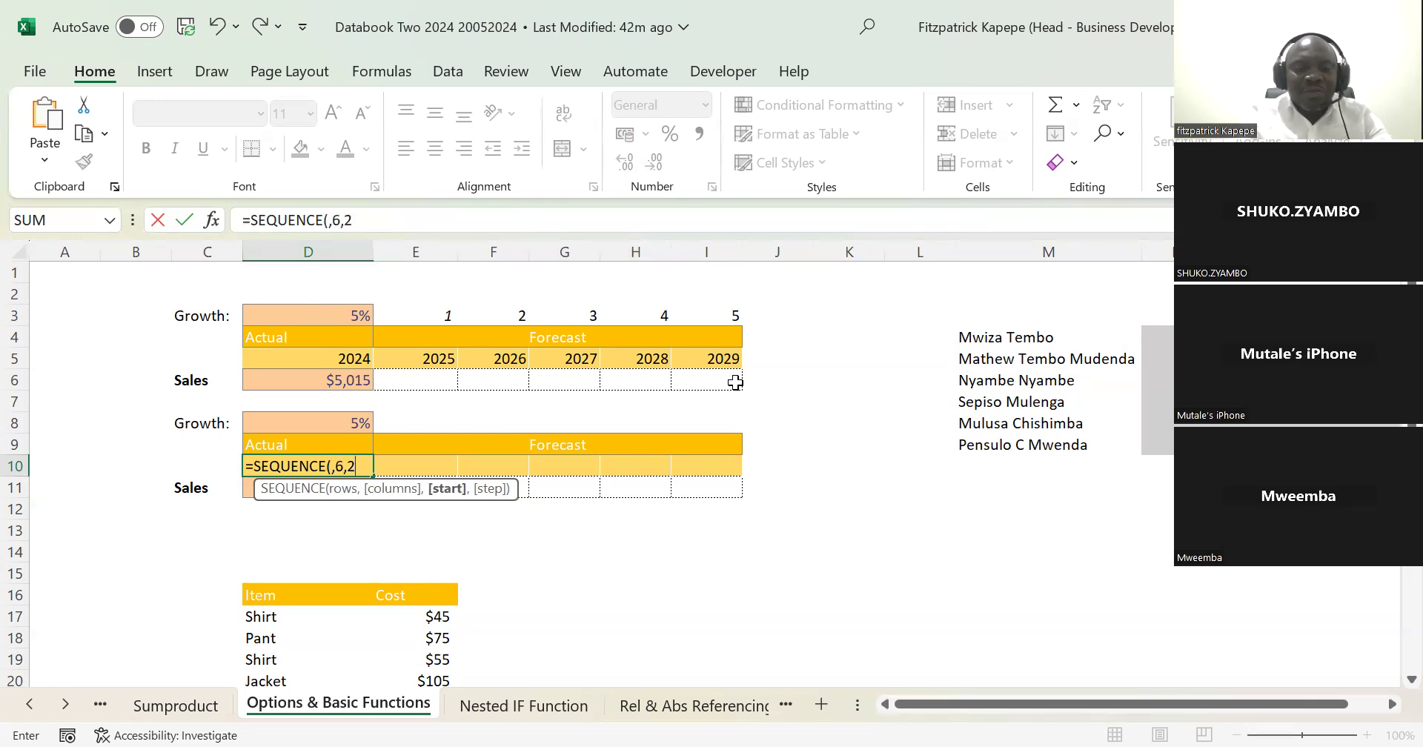
type("024")
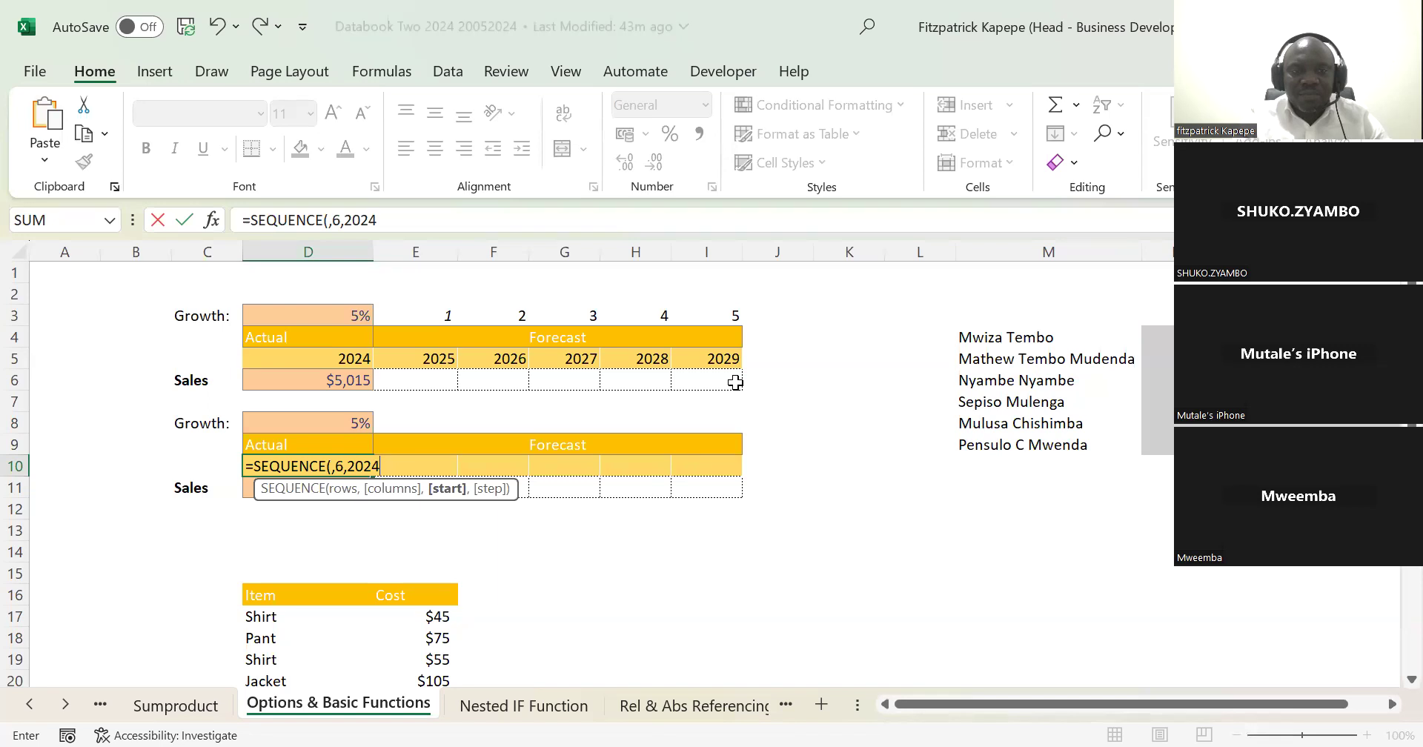
type(",1")
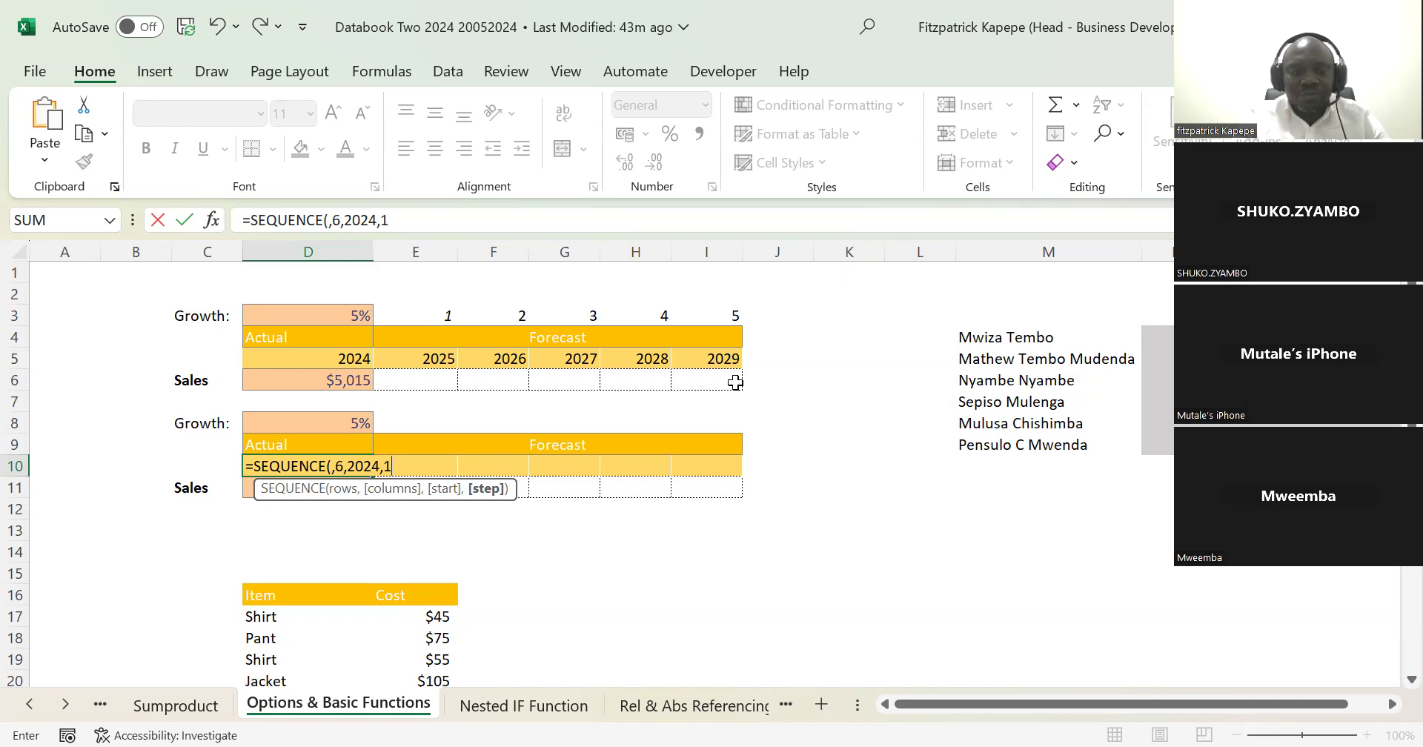
type(")")
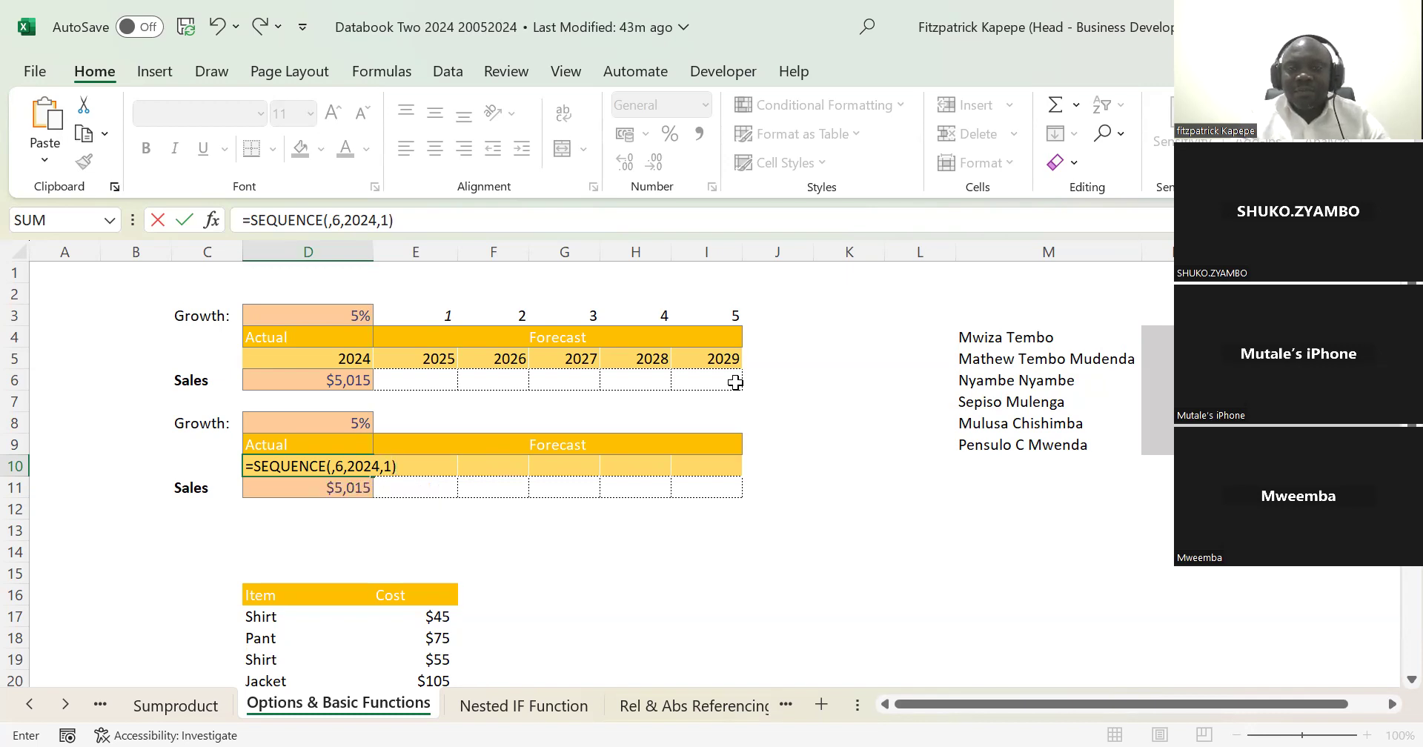
key("Return")
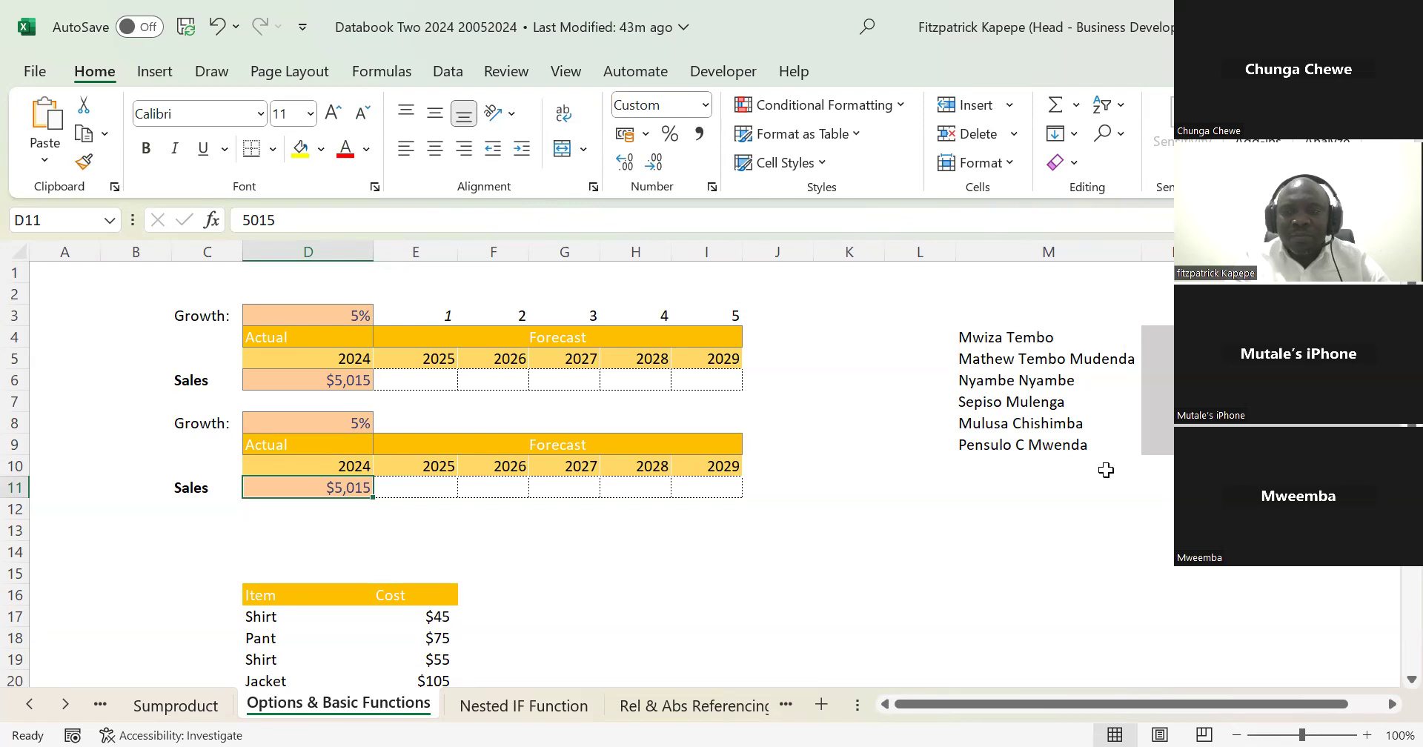
Step: Examine the first table's forecast cells in row 6 together with the actual sales in D6 and growth rate in D3
scroll(667, 474, "down", 3)
scroll(667, 474, "up", 2)
scroll(667, 474, "up", 1)
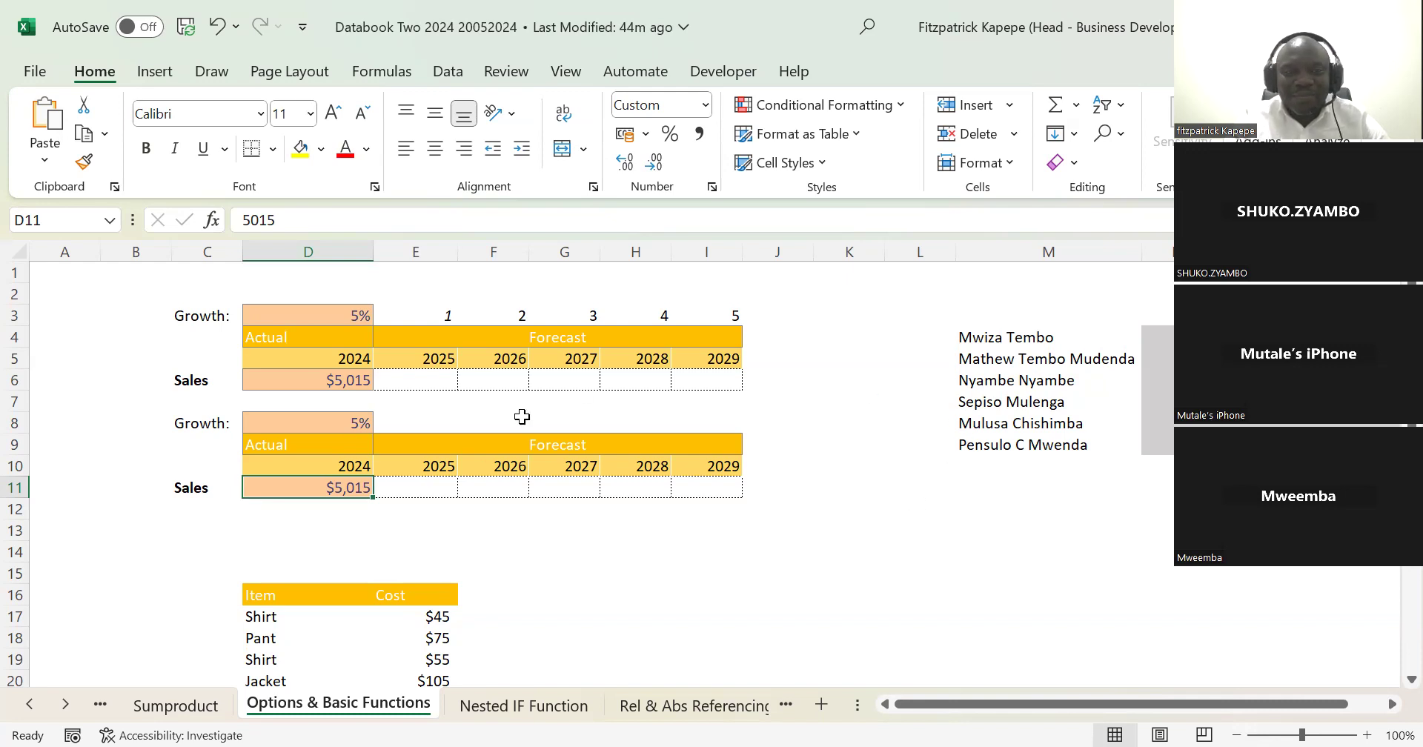
left_click(422, 381)
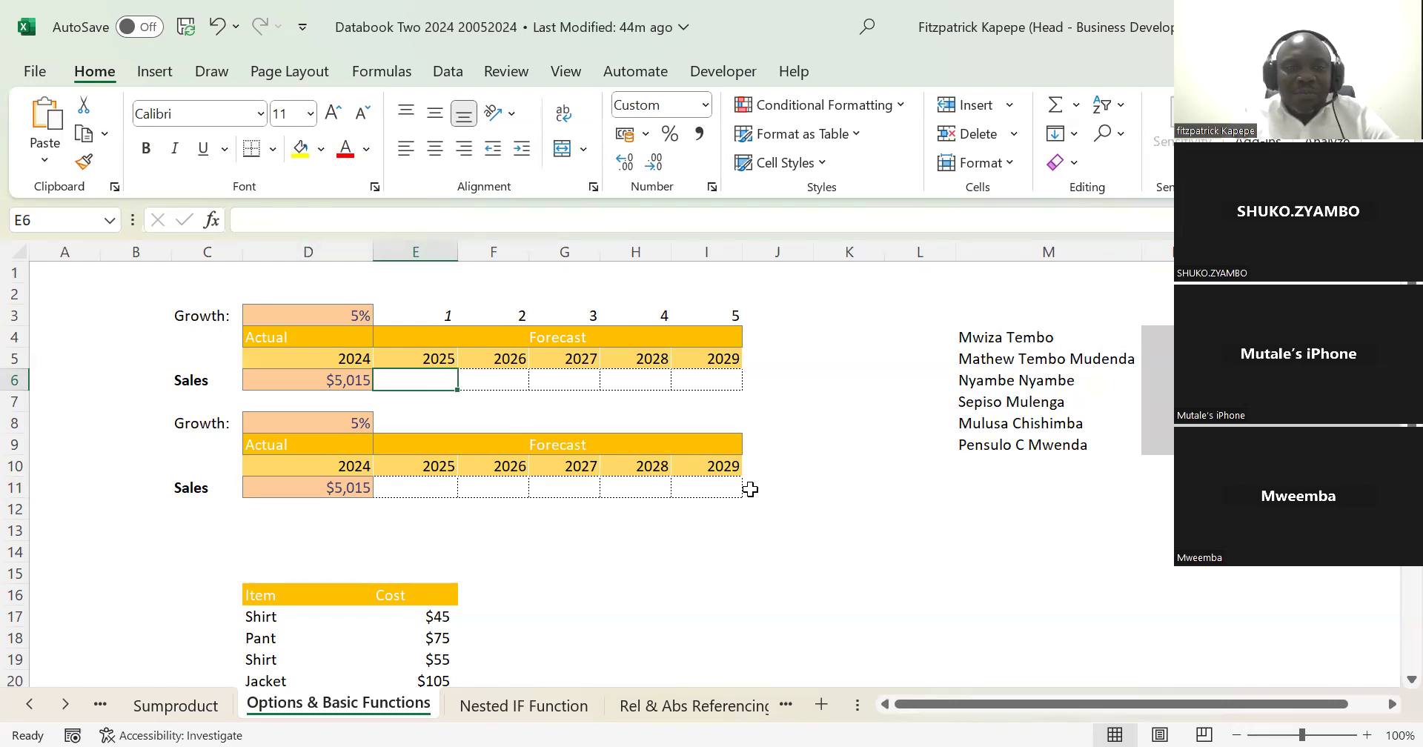
key("Left")
key("Left")
key("Right")
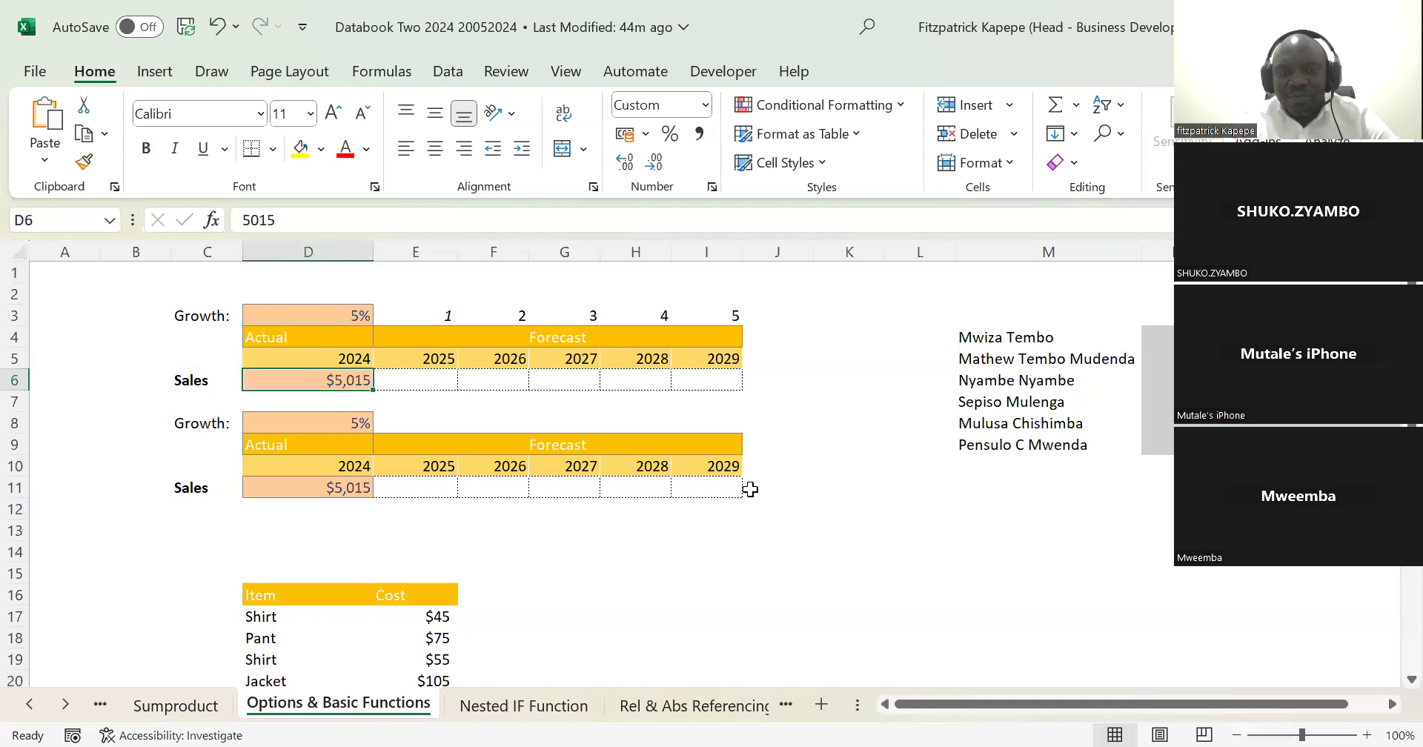
key("Right")
key("Right")
key("Right")
key("Right")
key("Right")
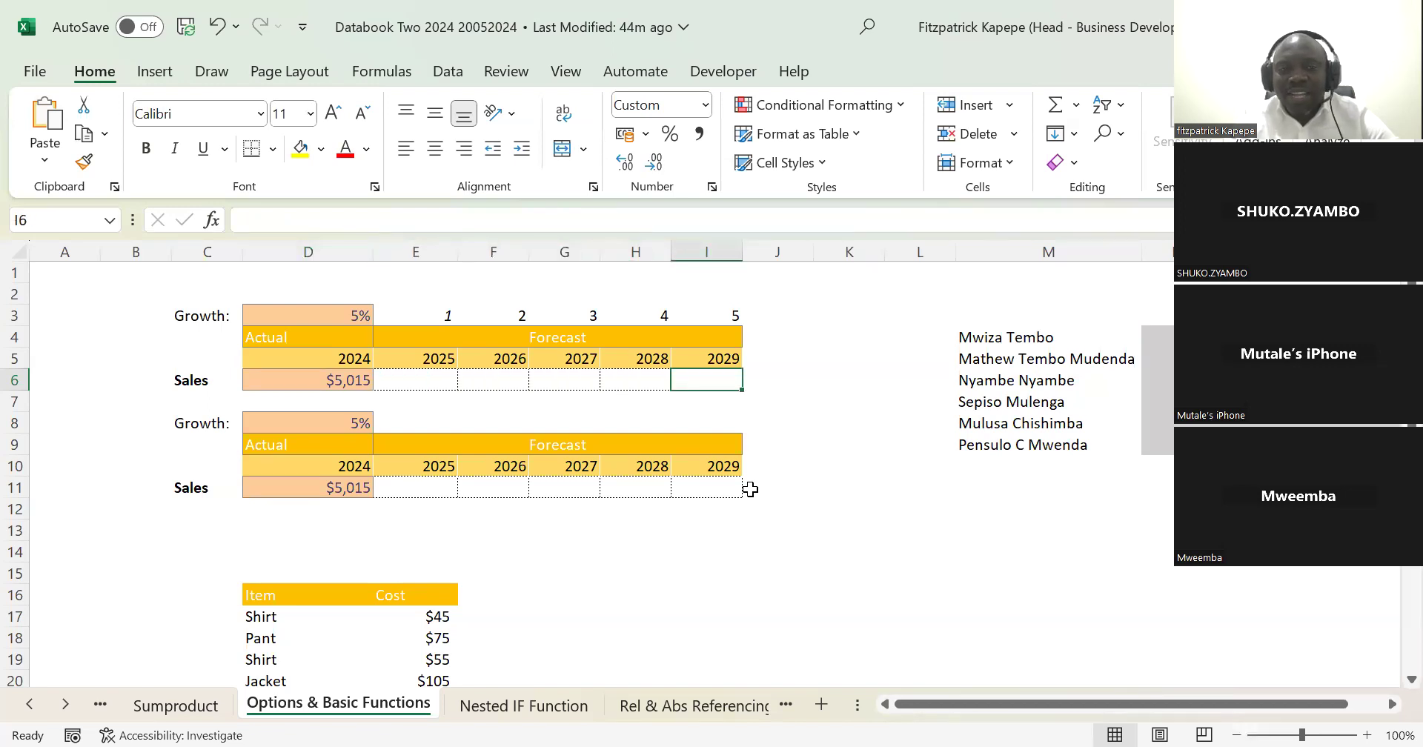
key("Left")
key("Left")
key("Left")
key("Left")
key("Left")
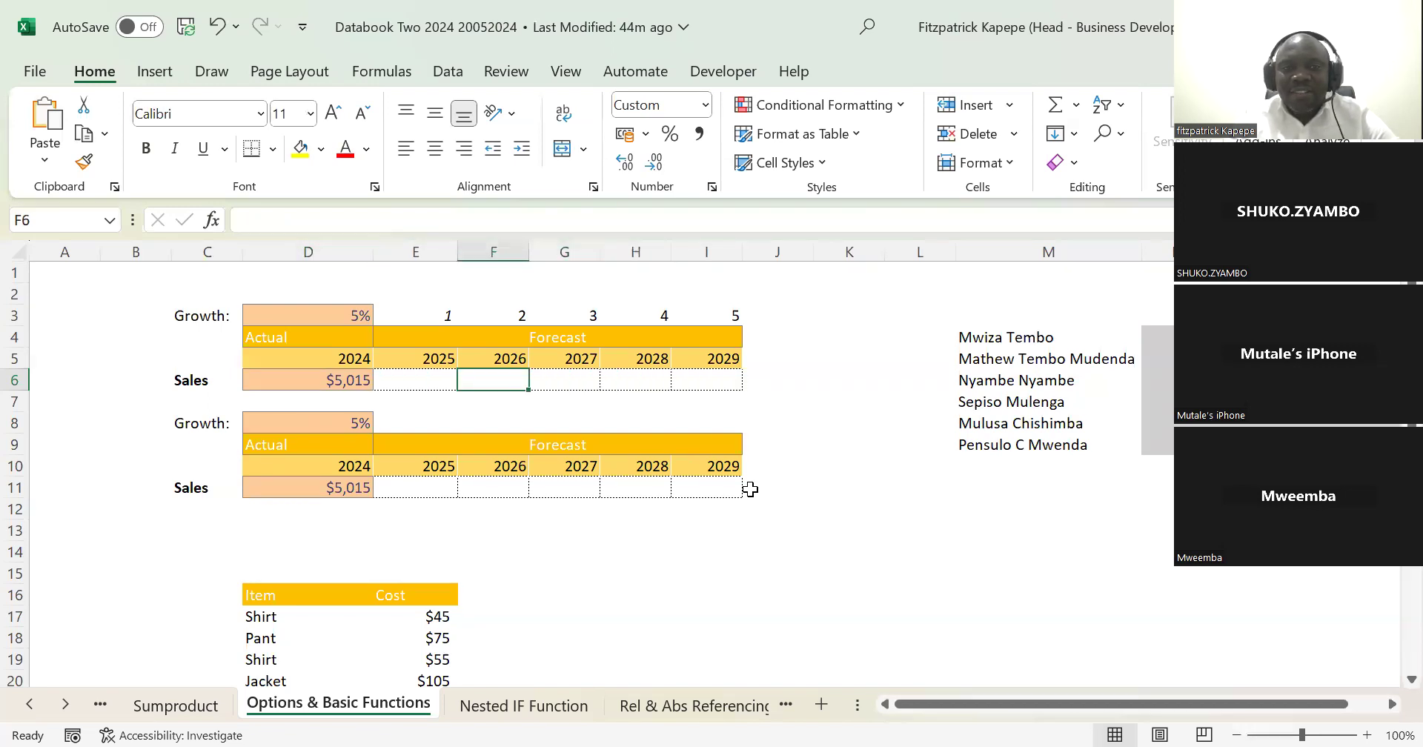
key("Up")
key("Up")
key("Up")
key("Up")
key("Up")
key("Down")
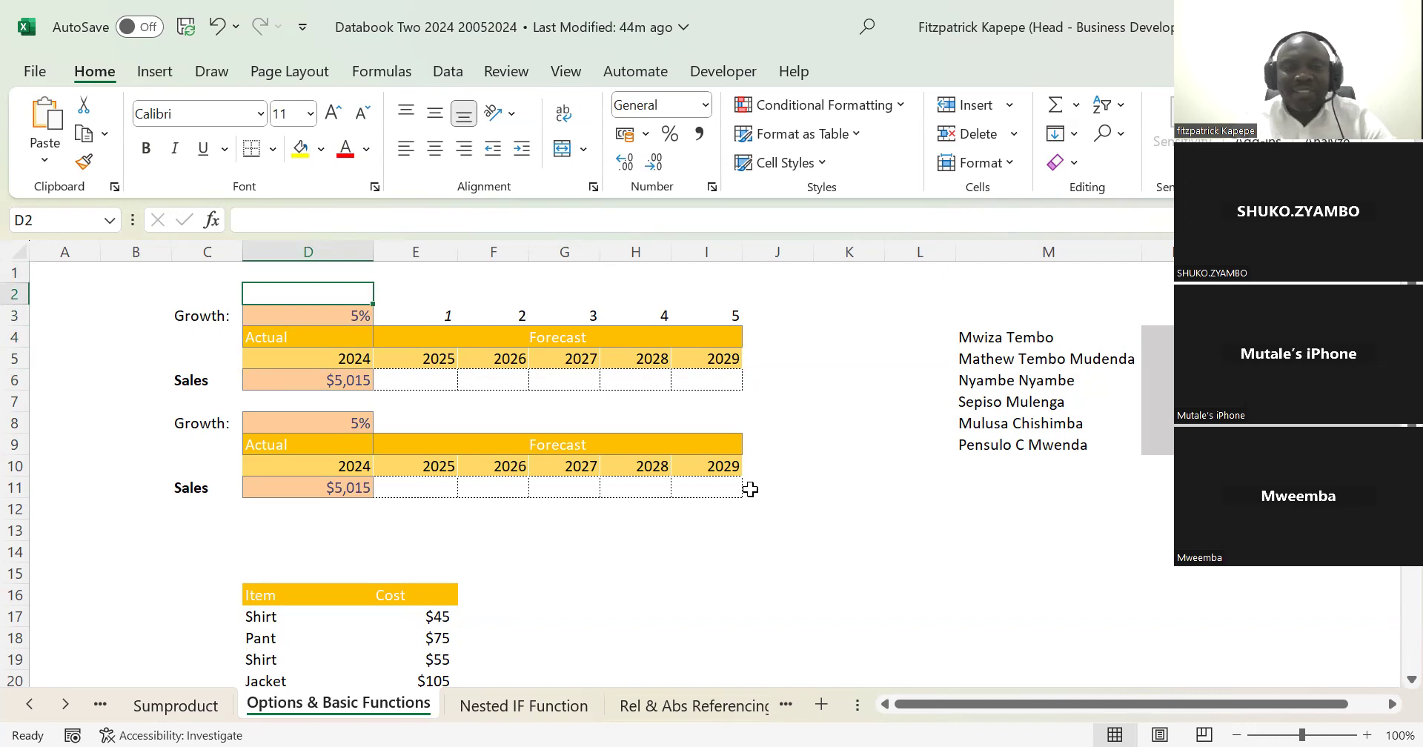
key("Down")
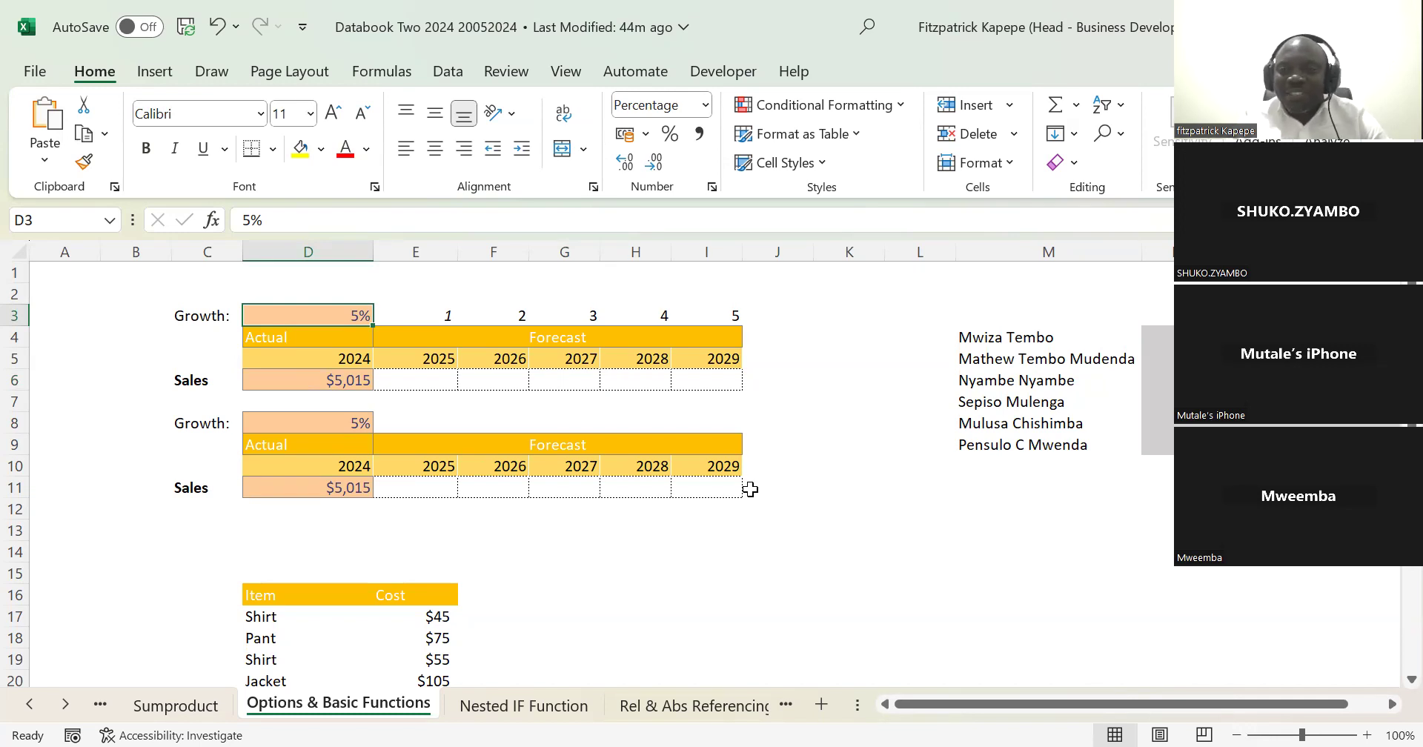
key("Down")
key("Down")
key("Down")
key("Down")
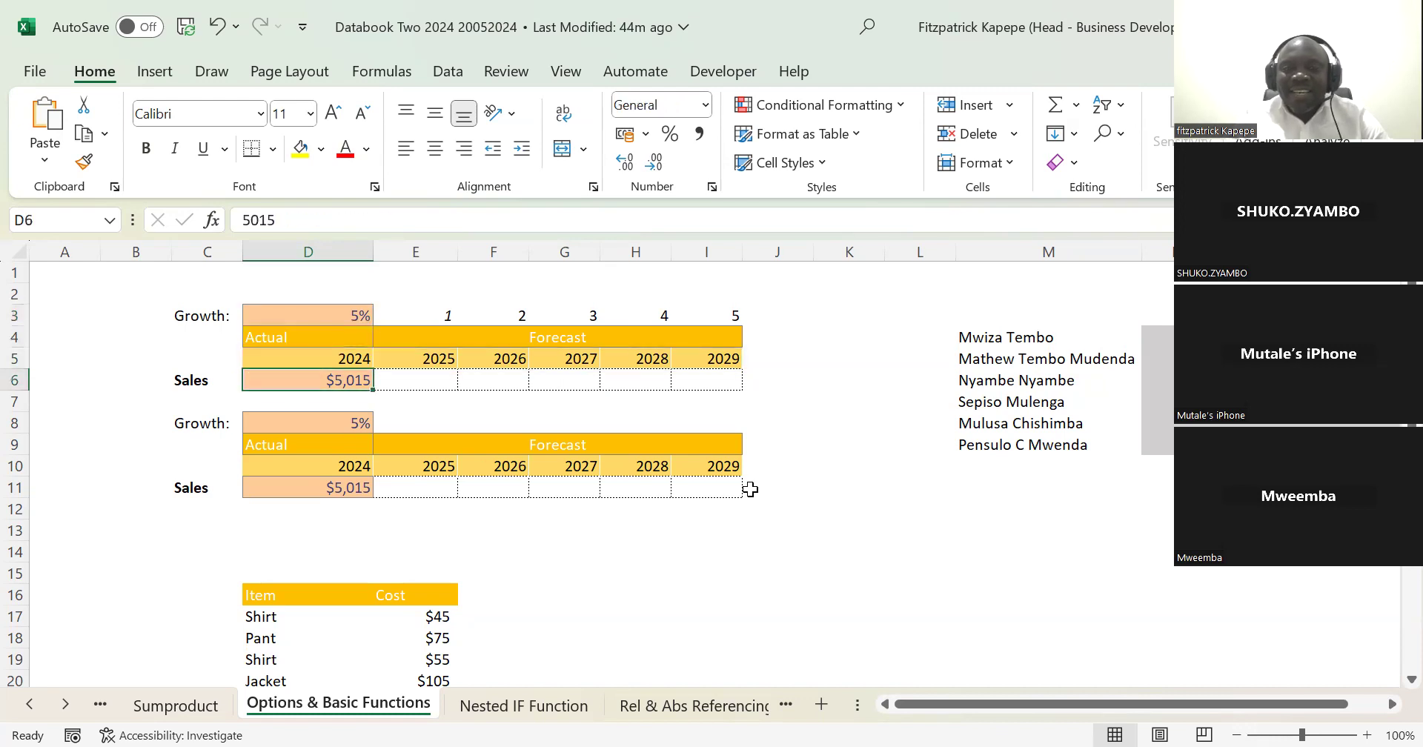
key("Up")
key("Up")
key("Up")
key("Up")
key("Up")
key("Down")
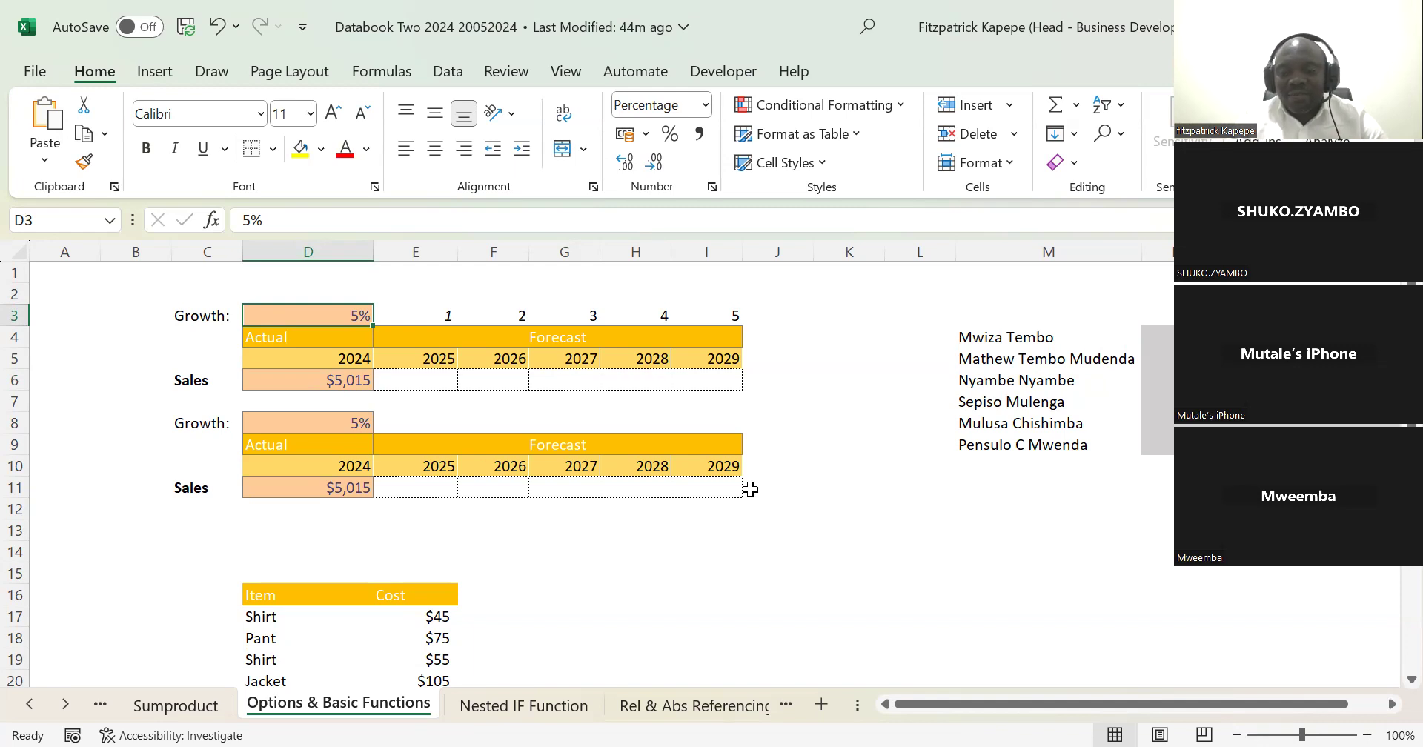
Step: Select the first sales table's forecast cells E6 to I6, from 2025 to 2029
key("Down")
key("Down")
key("Down")
key("Right")
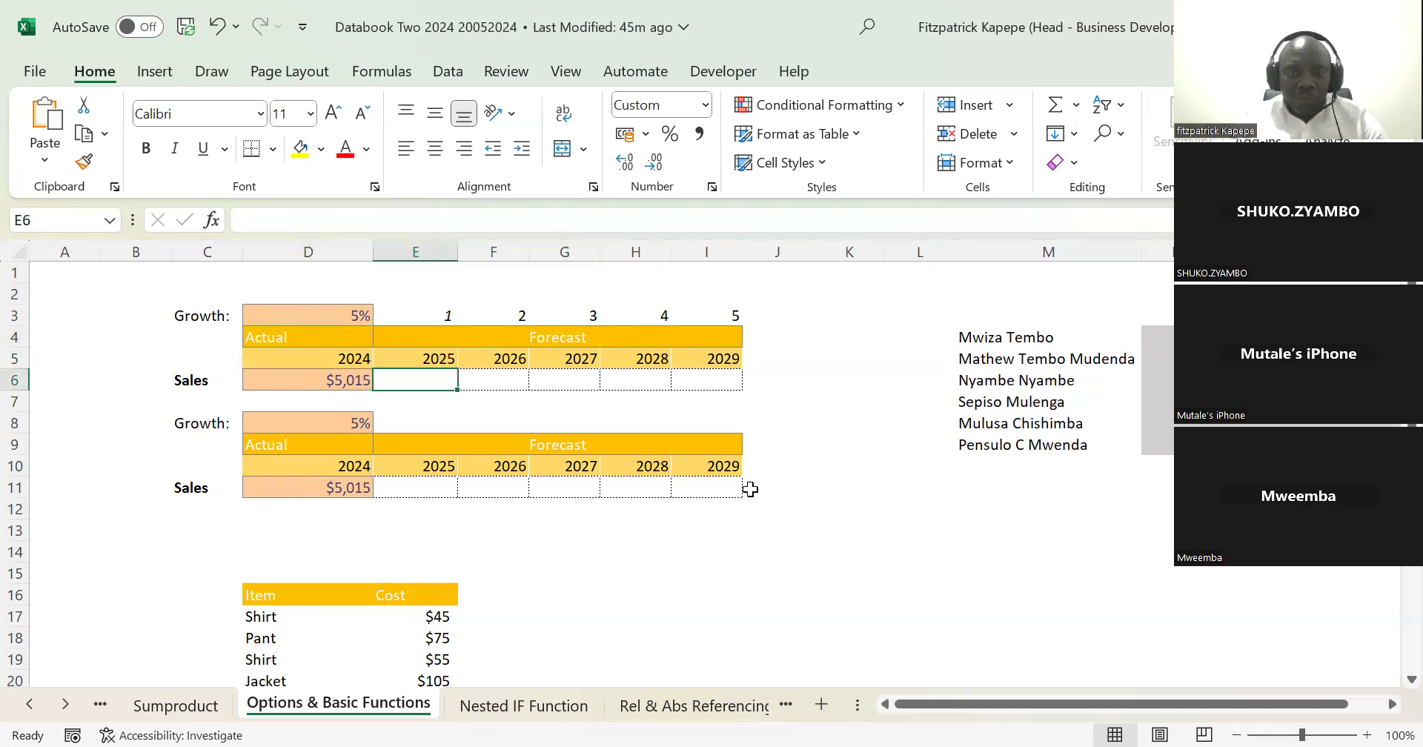
key("shift+Right")
key("shift+Right")
key("shift+Right")
key("shift+Right")
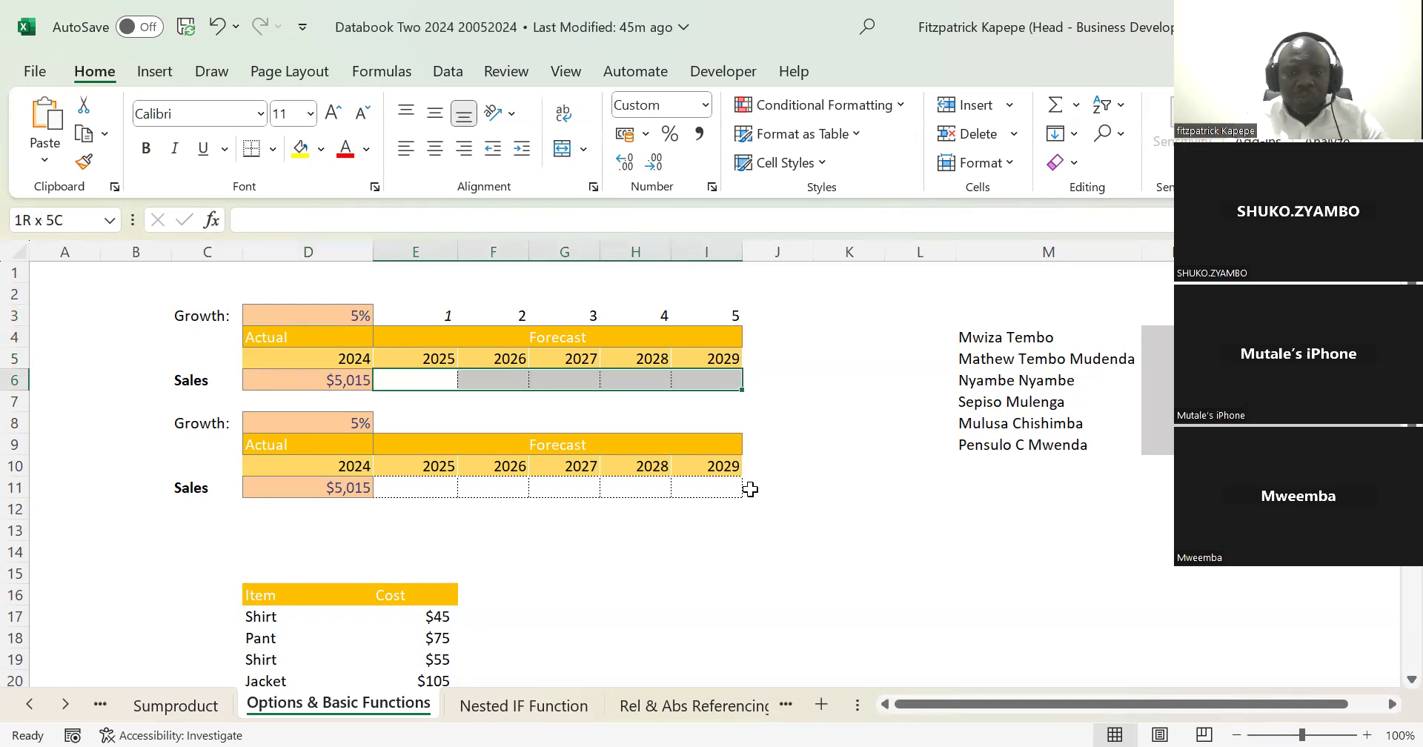
Step: Try the compound growth formula =$D$6*(1+$D$3)^E3 across the selected forecast cells E6:I6 and clear them again
type("=")
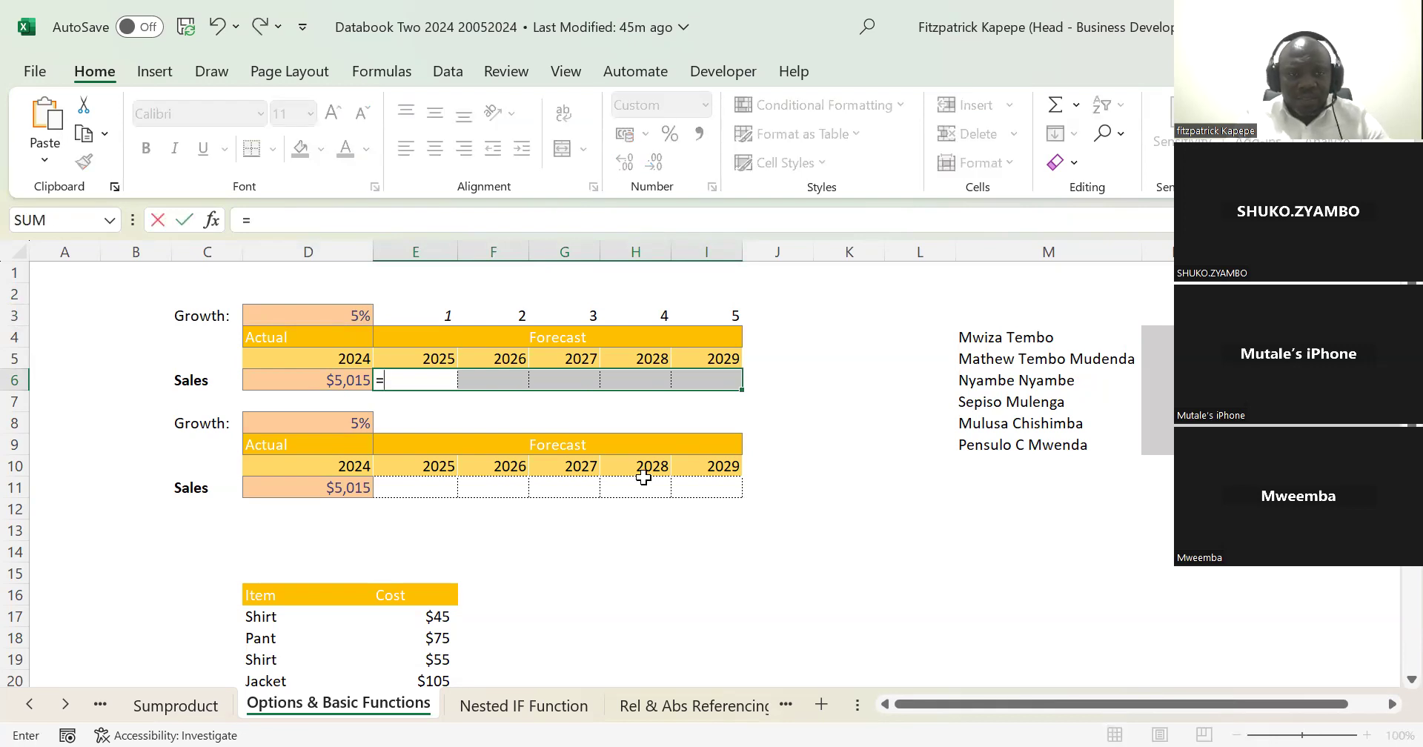
left_click(339, 382)
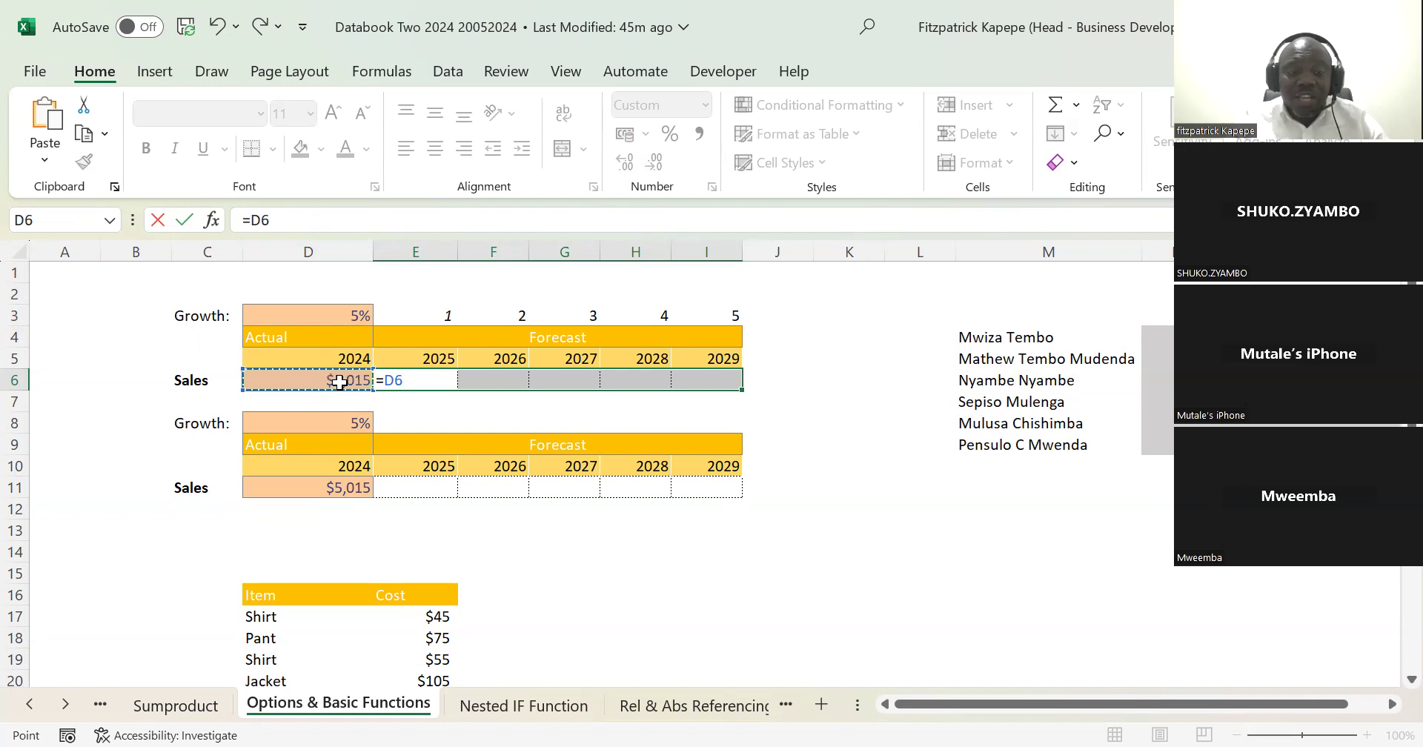
key("F4")
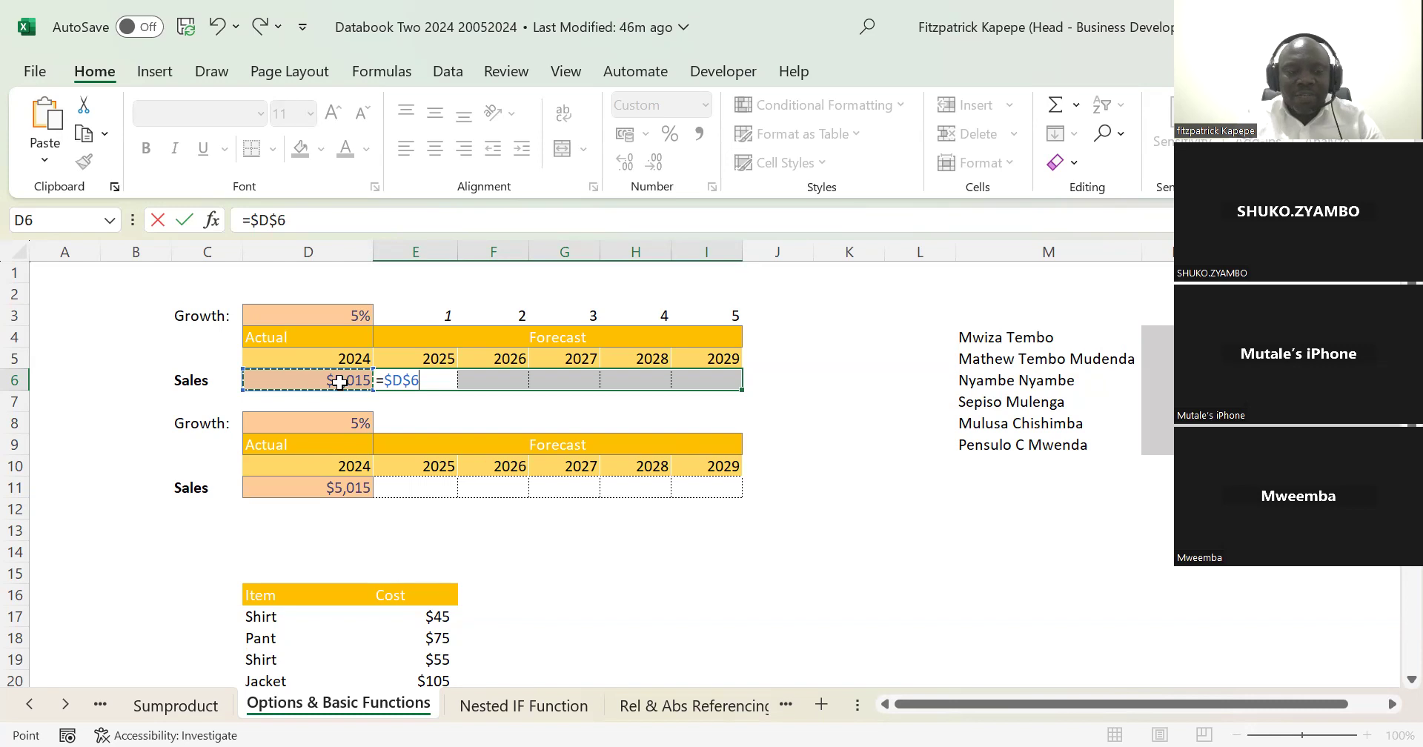
type("*")
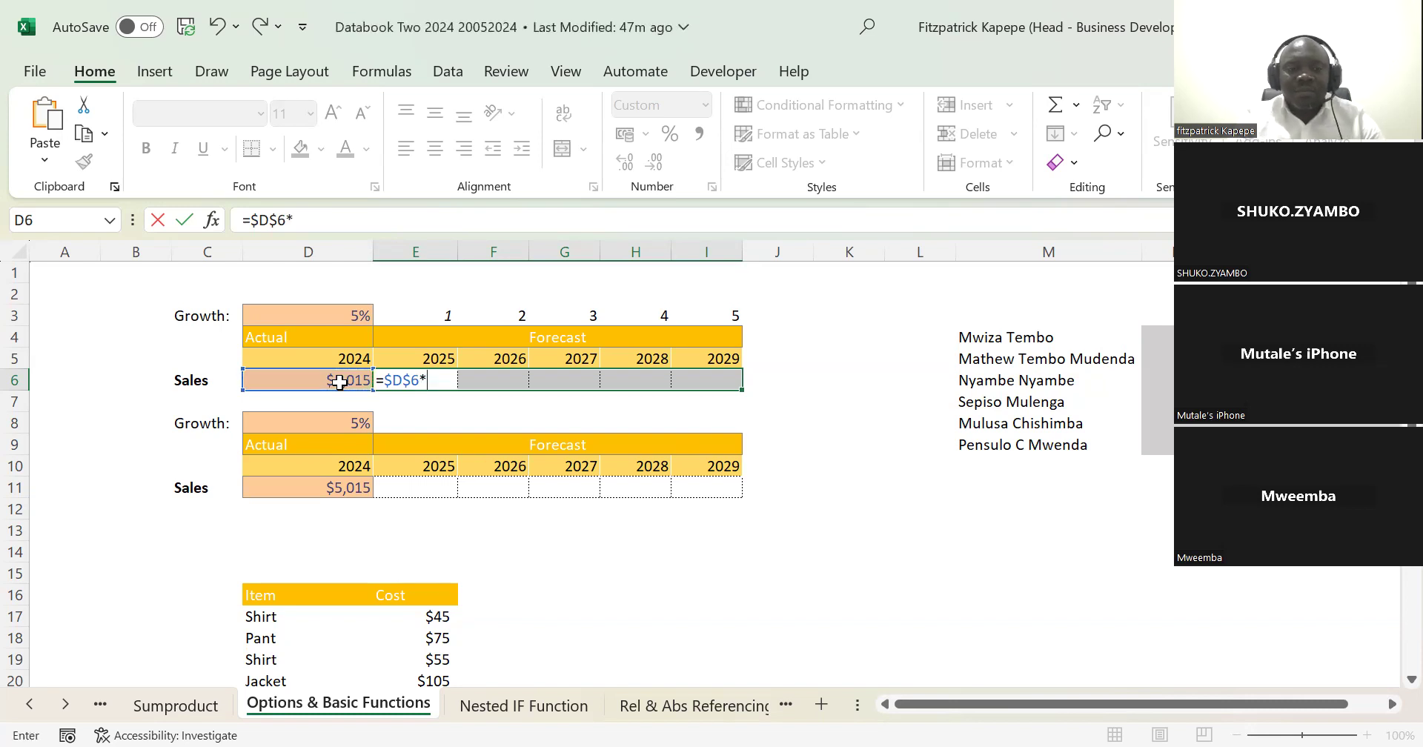
type("(1")
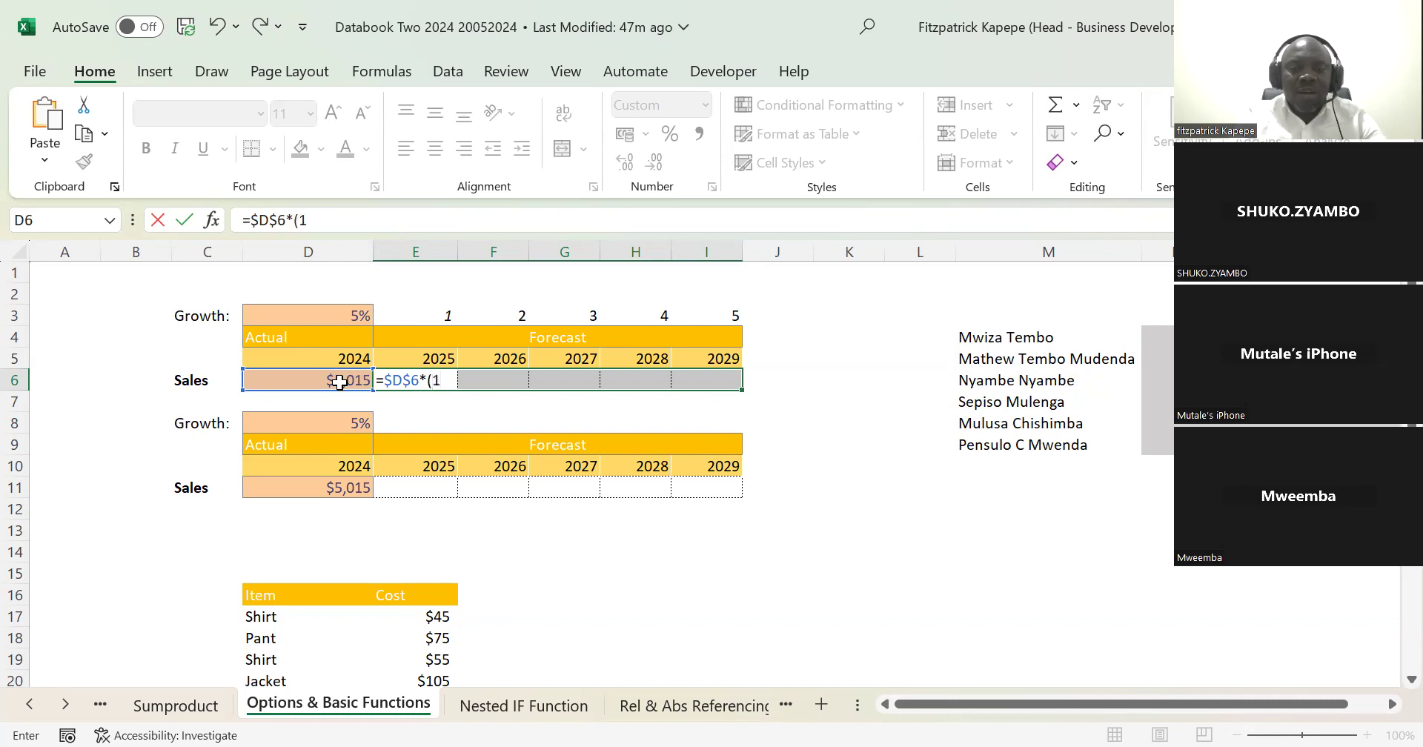
type("+")
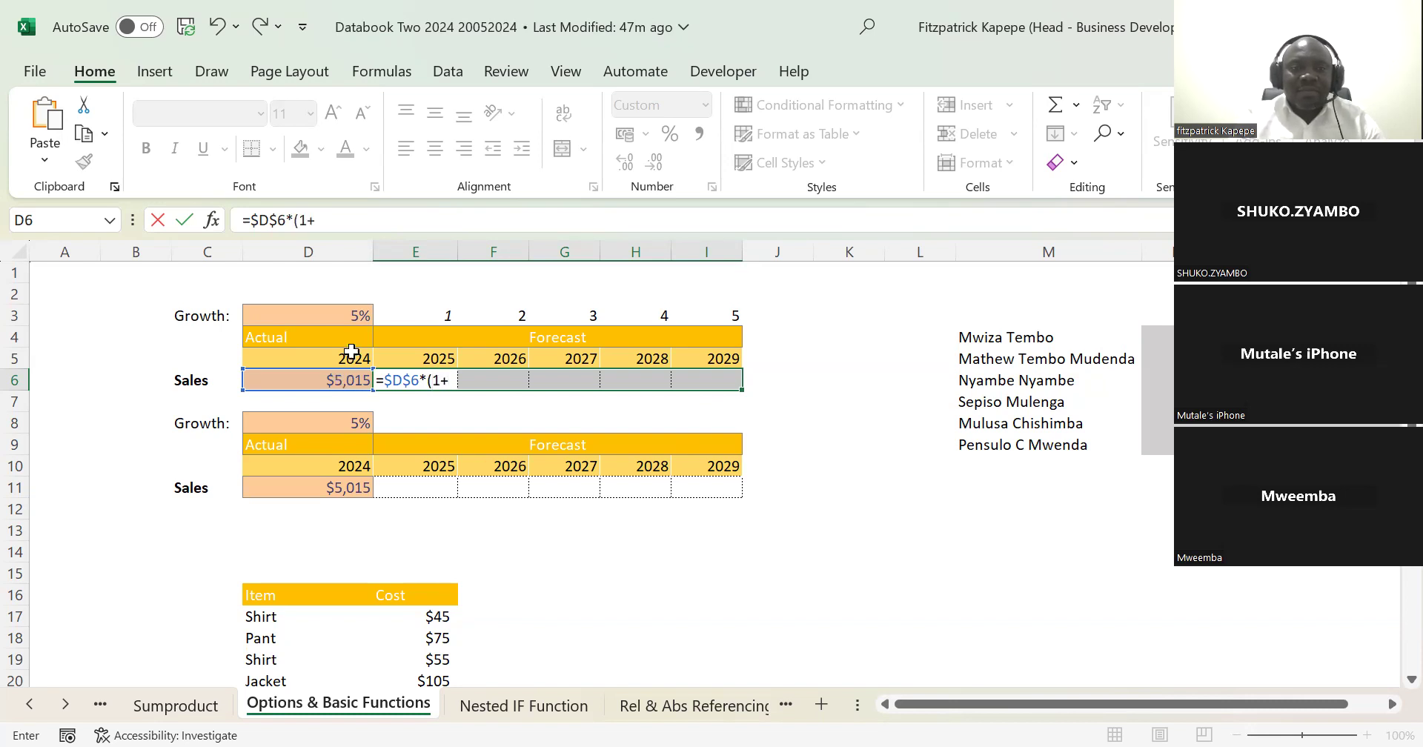
left_click(341, 312)
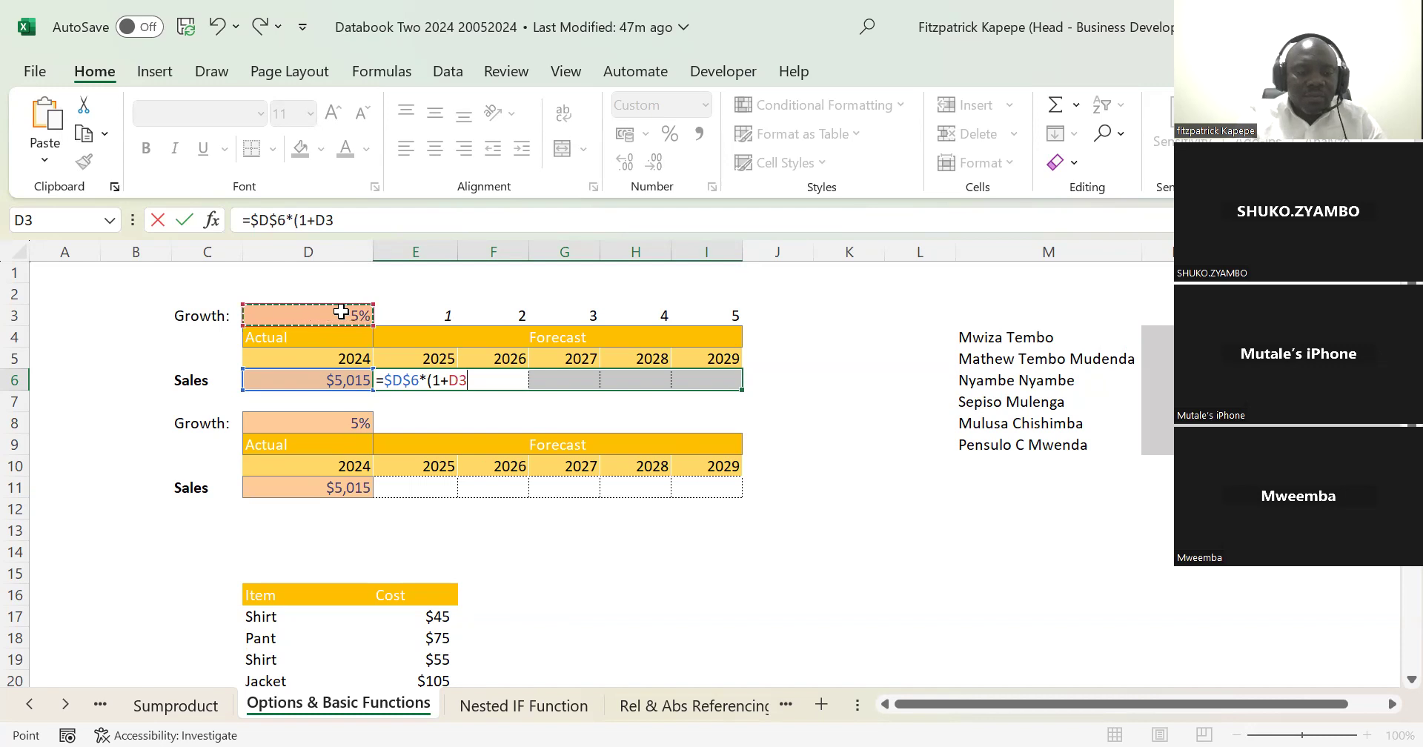
key("F4")
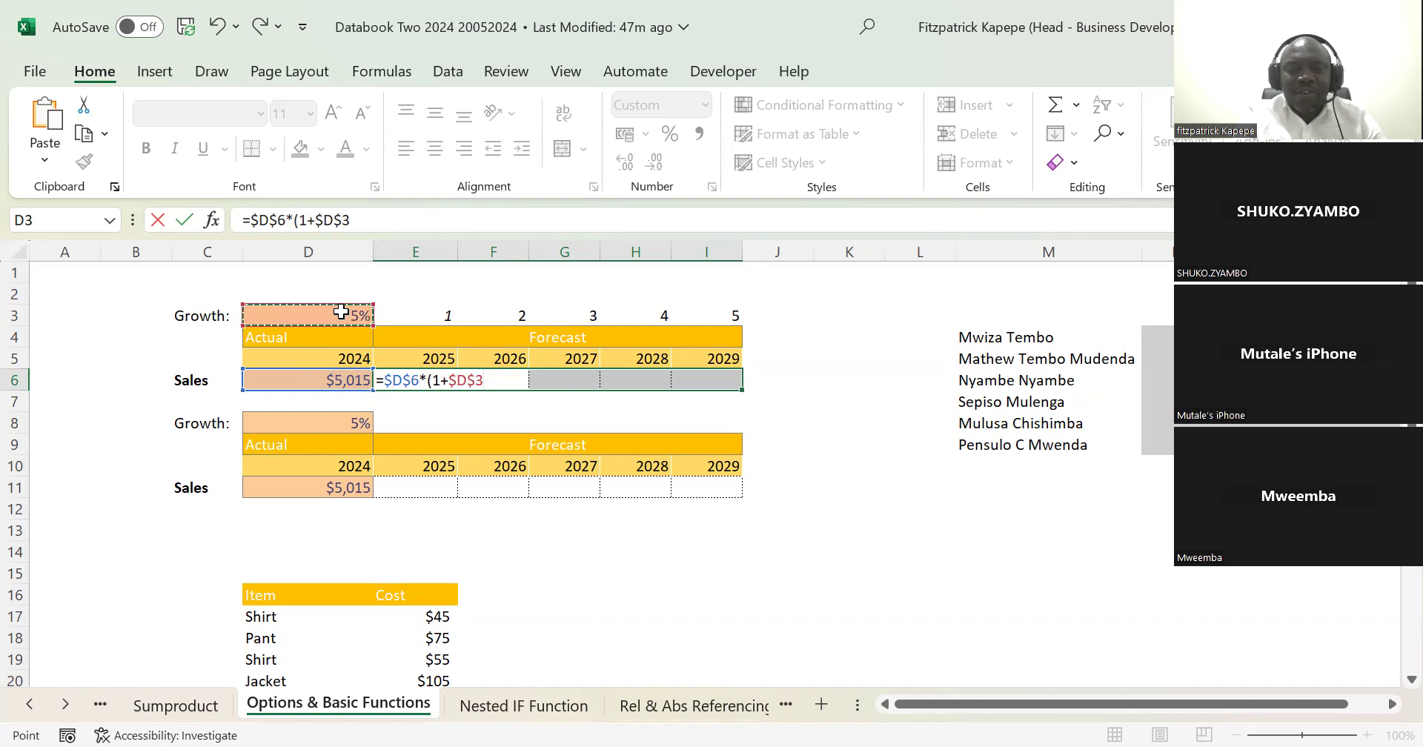
type(")")
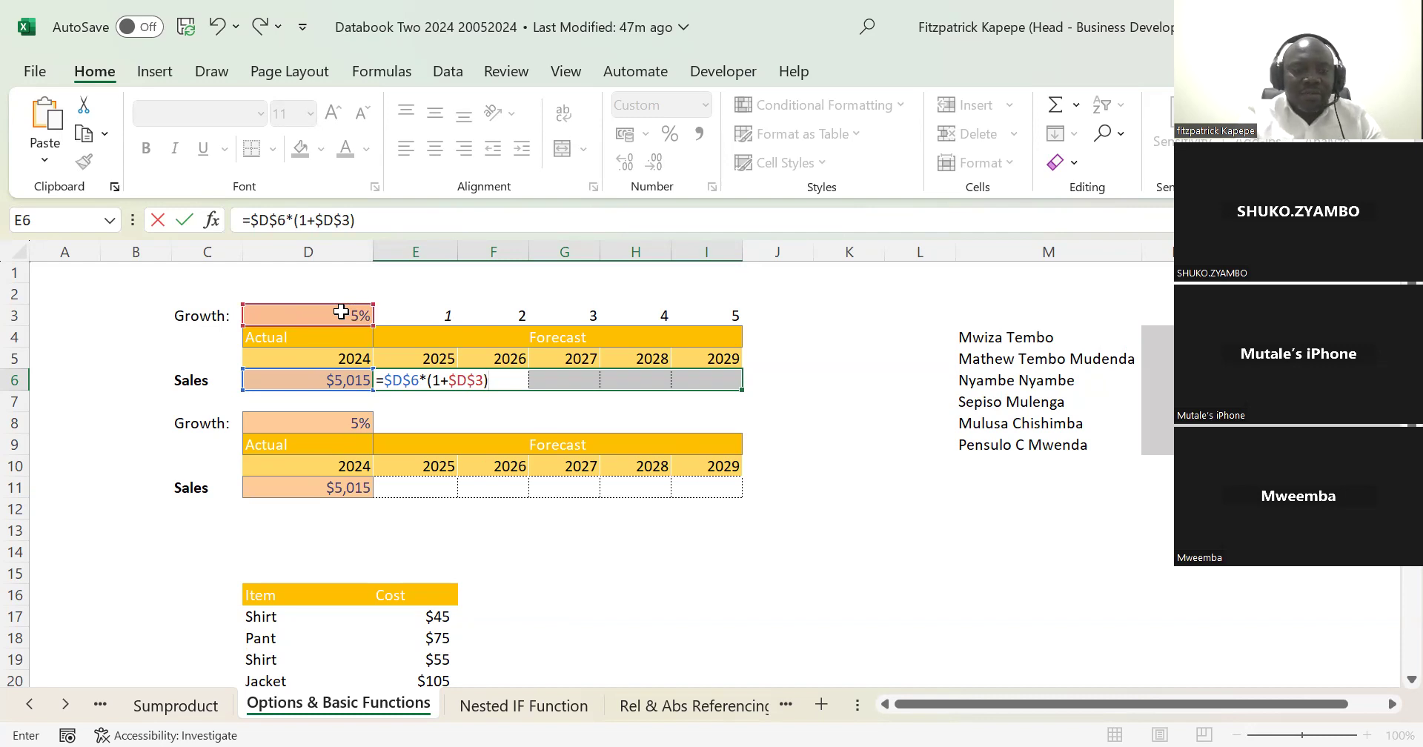
type("^^")
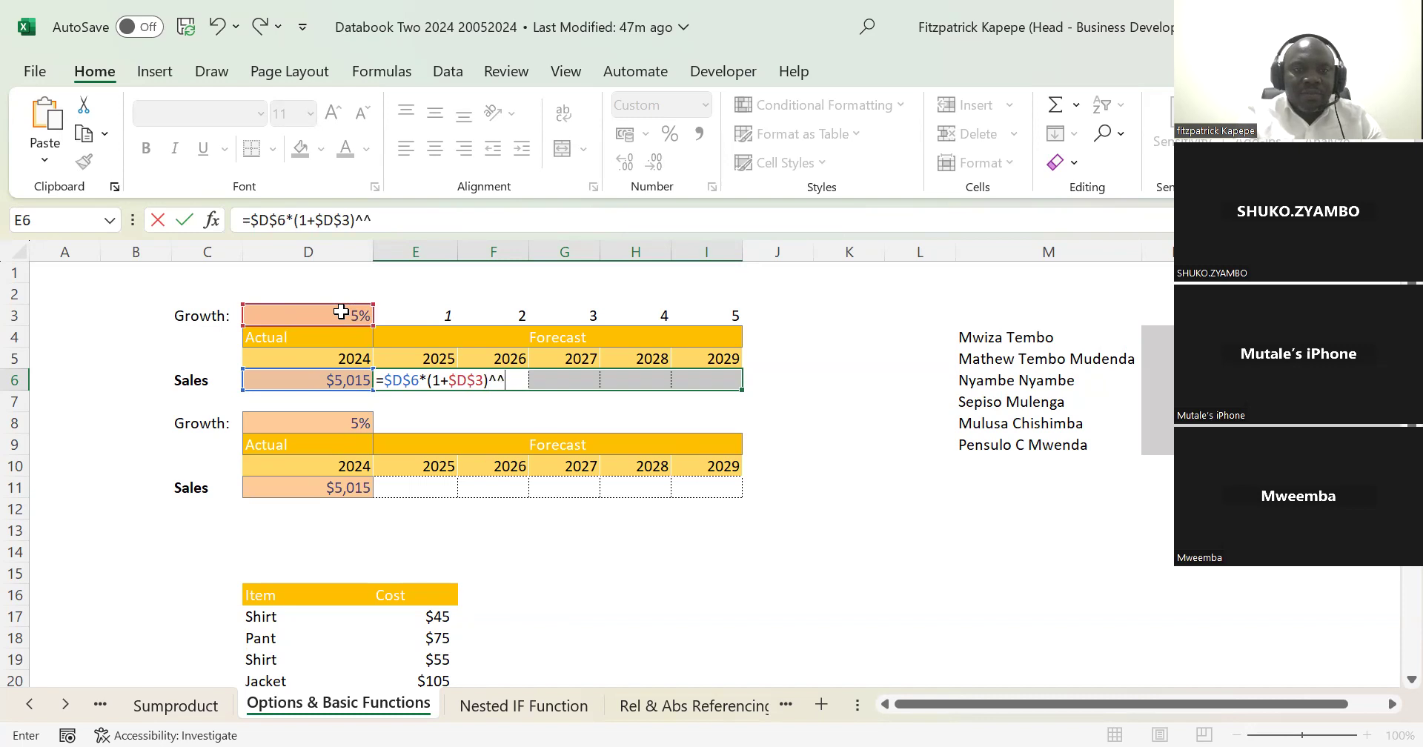
key("BackSpace")
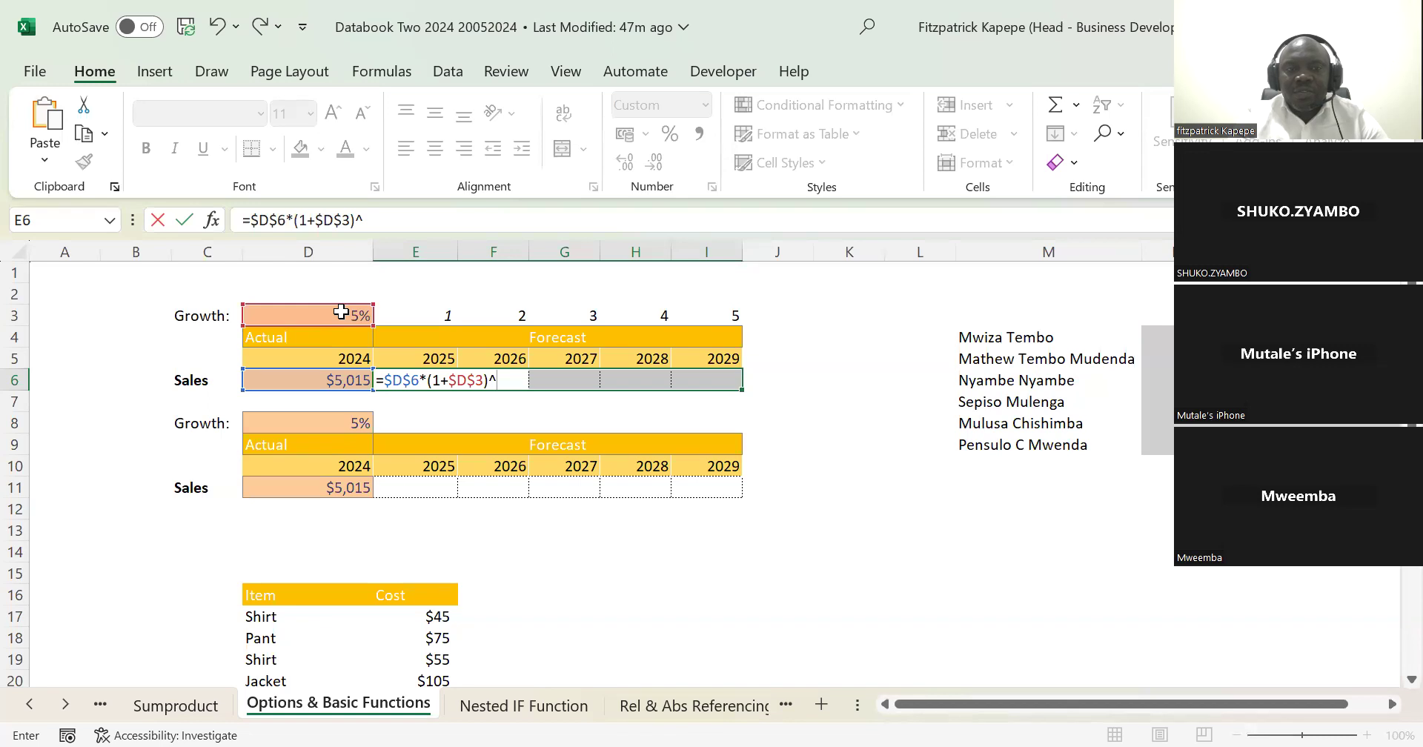
left_click(433, 315)
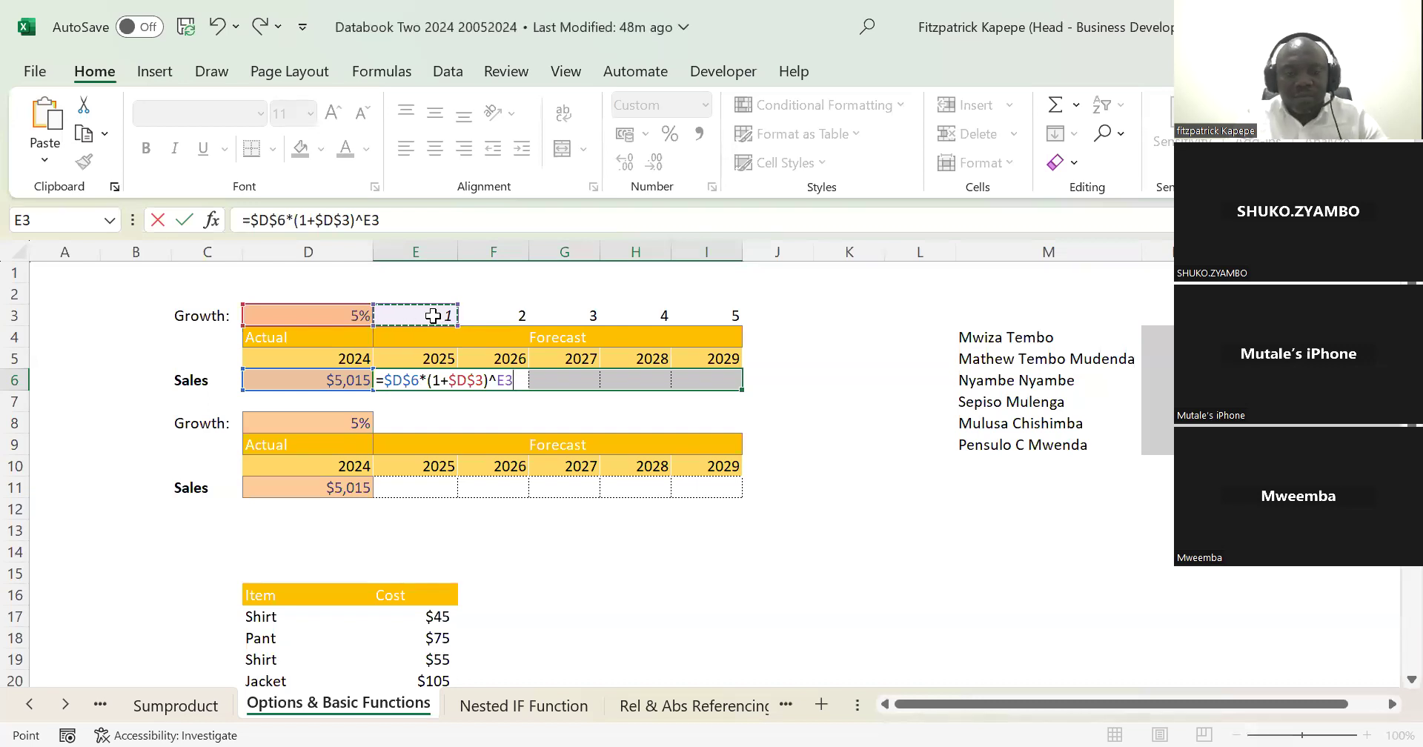
key("ctrl+Return")
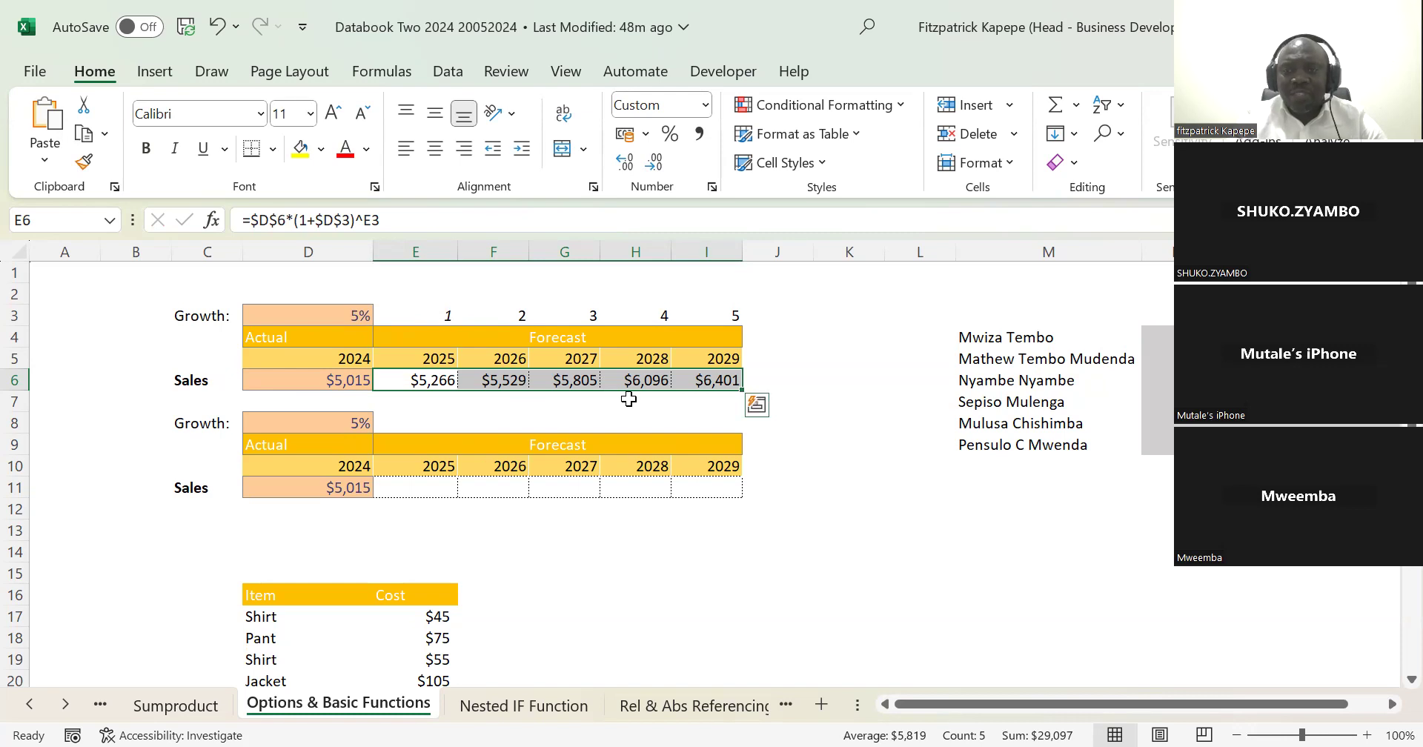
key("Delete")
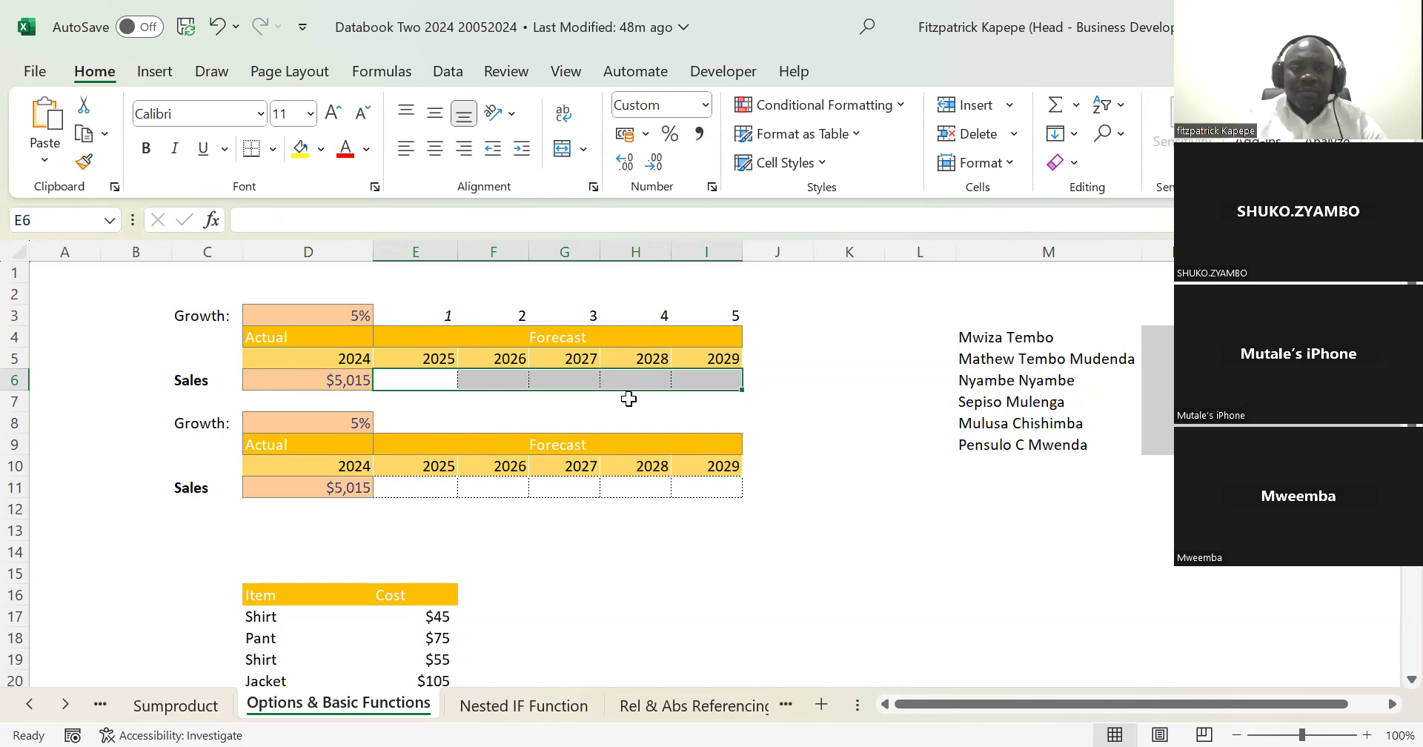
Step: Fill the first table's selected forecast cells E6:I6 with =$D$6*(1+$D$3)^E3 in one entry
type("=")
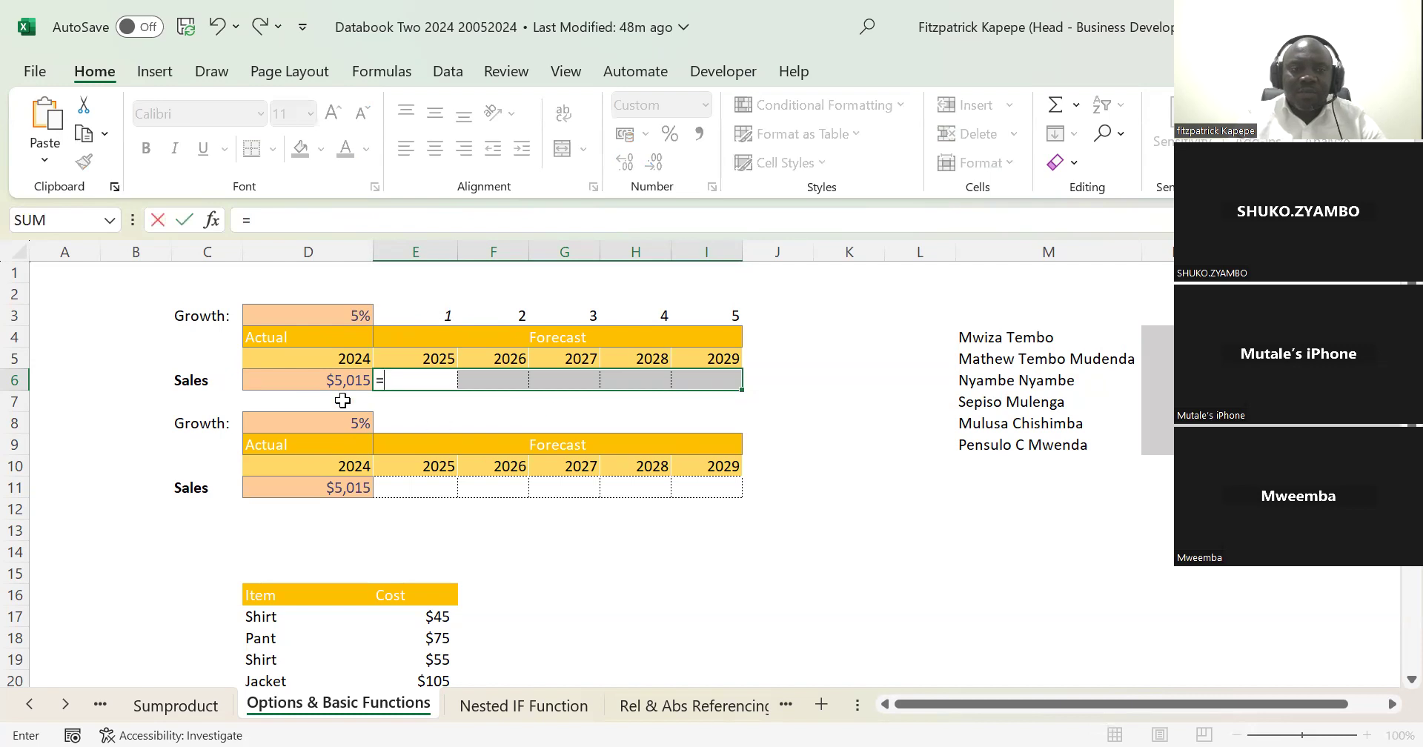
left_click(332, 380)
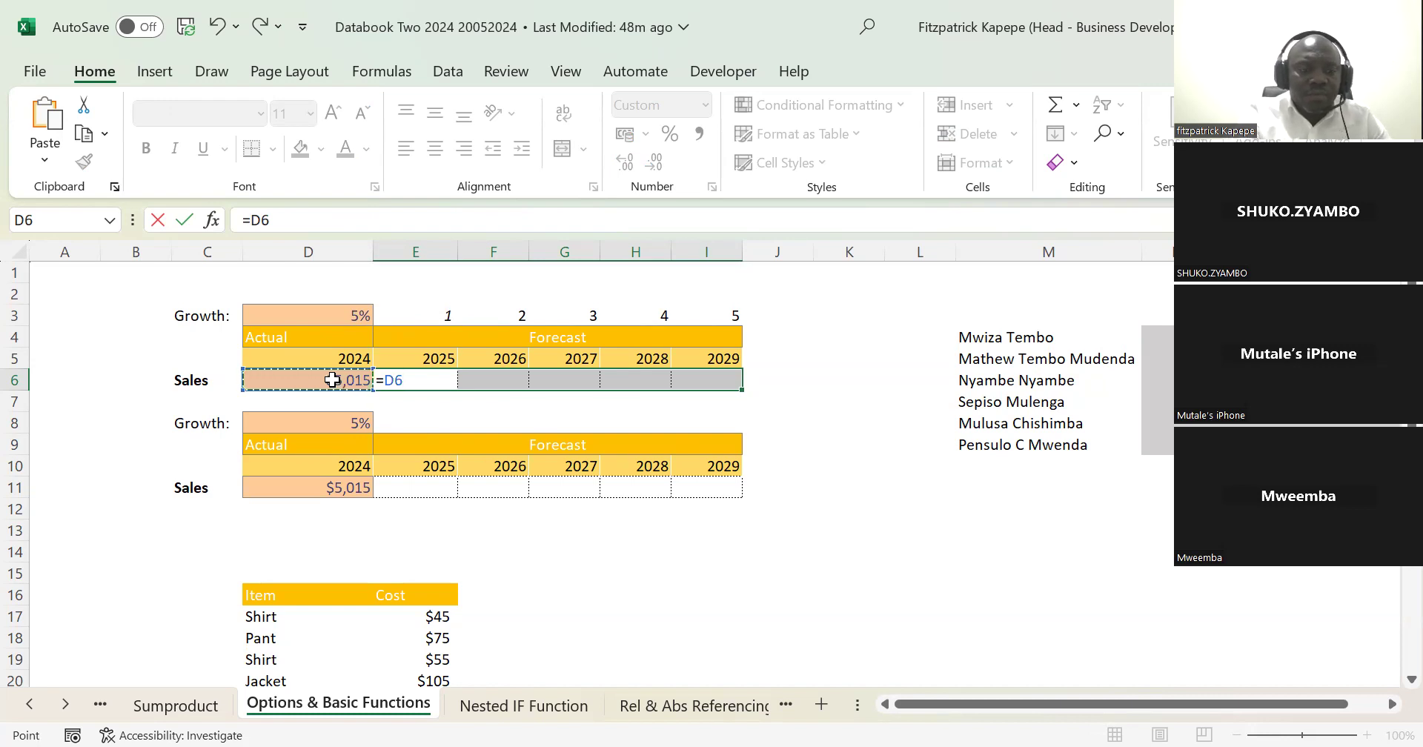
key("F4")
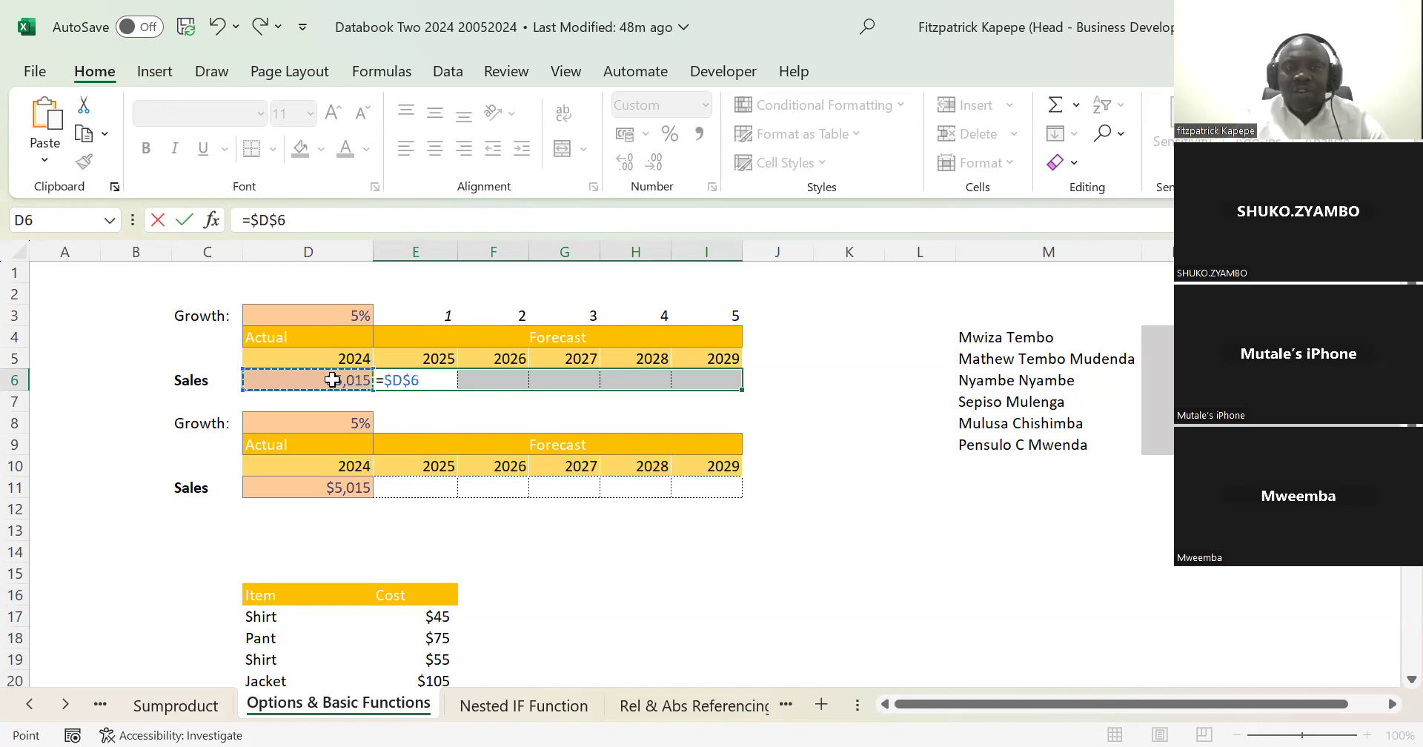
type("*(1+")
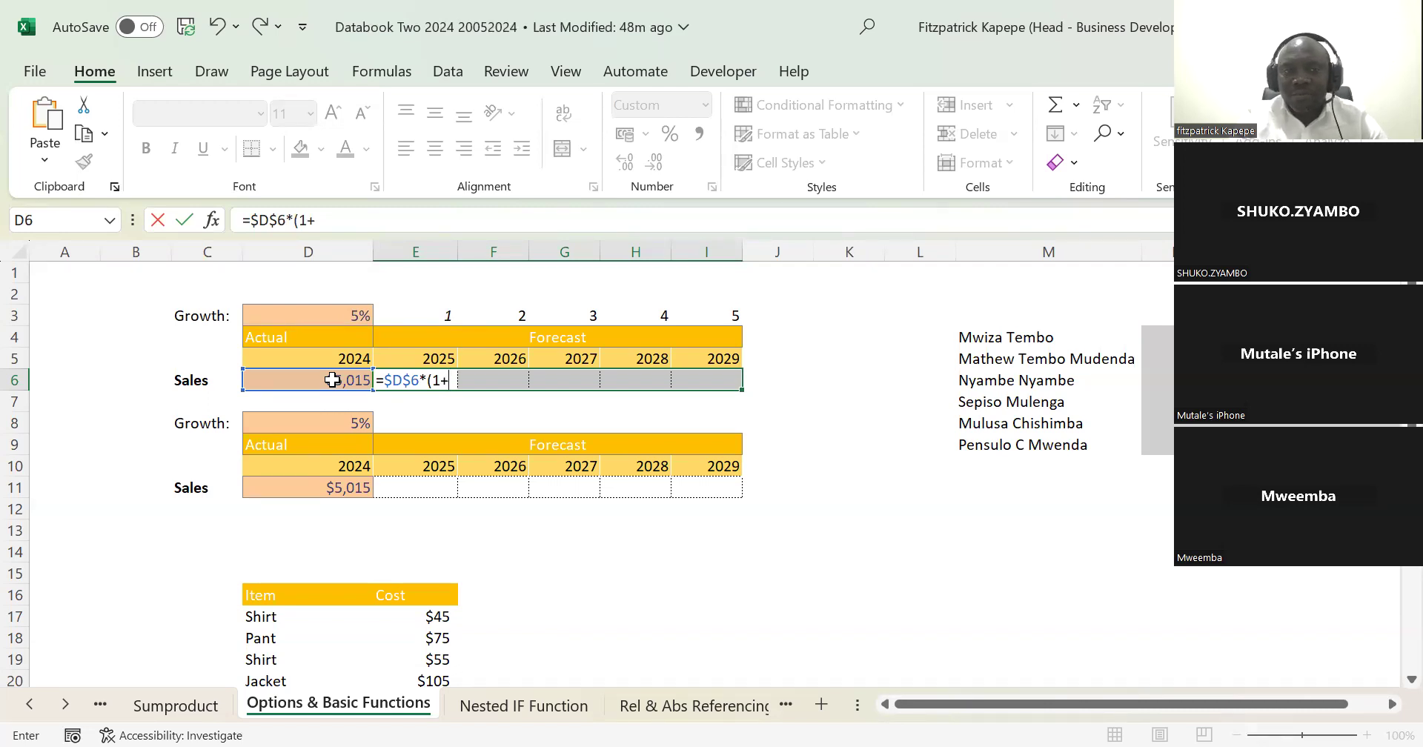
left_click(345, 310)
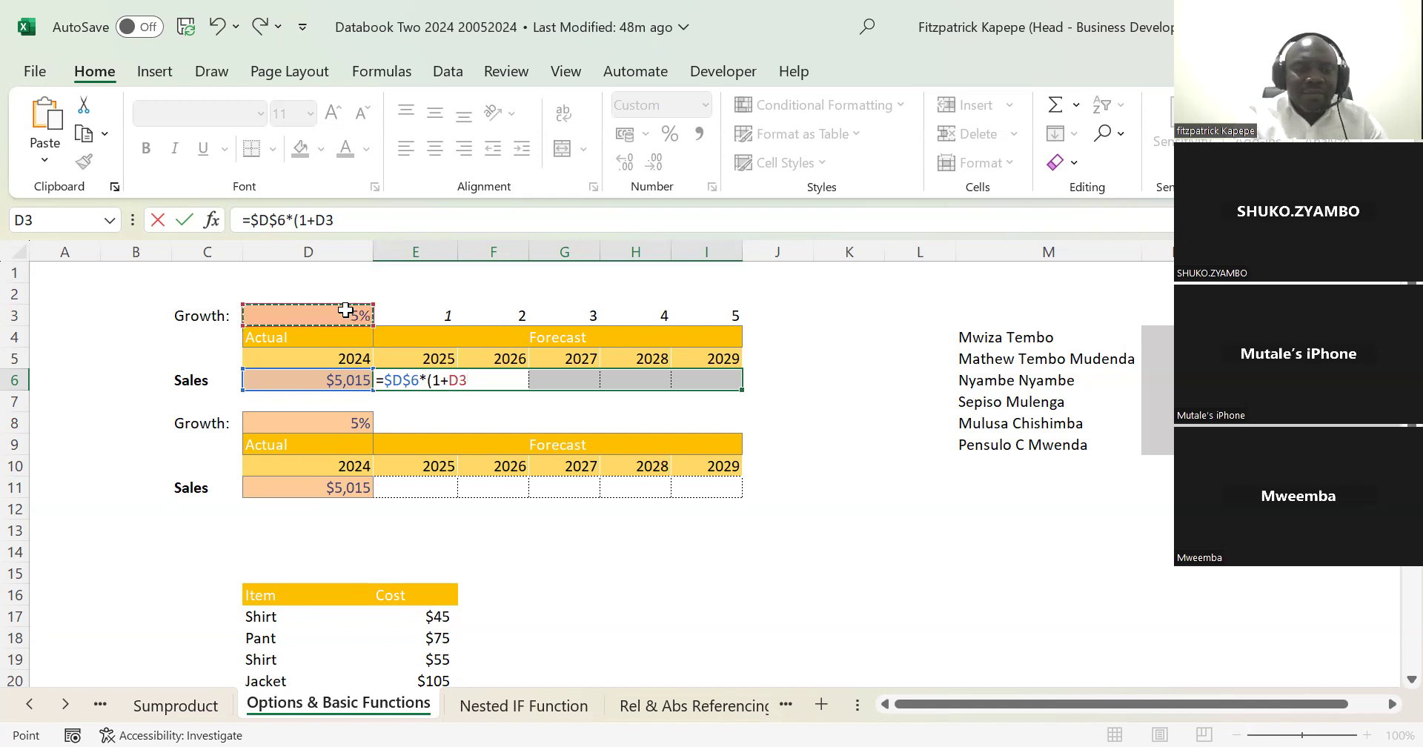
key("F4")
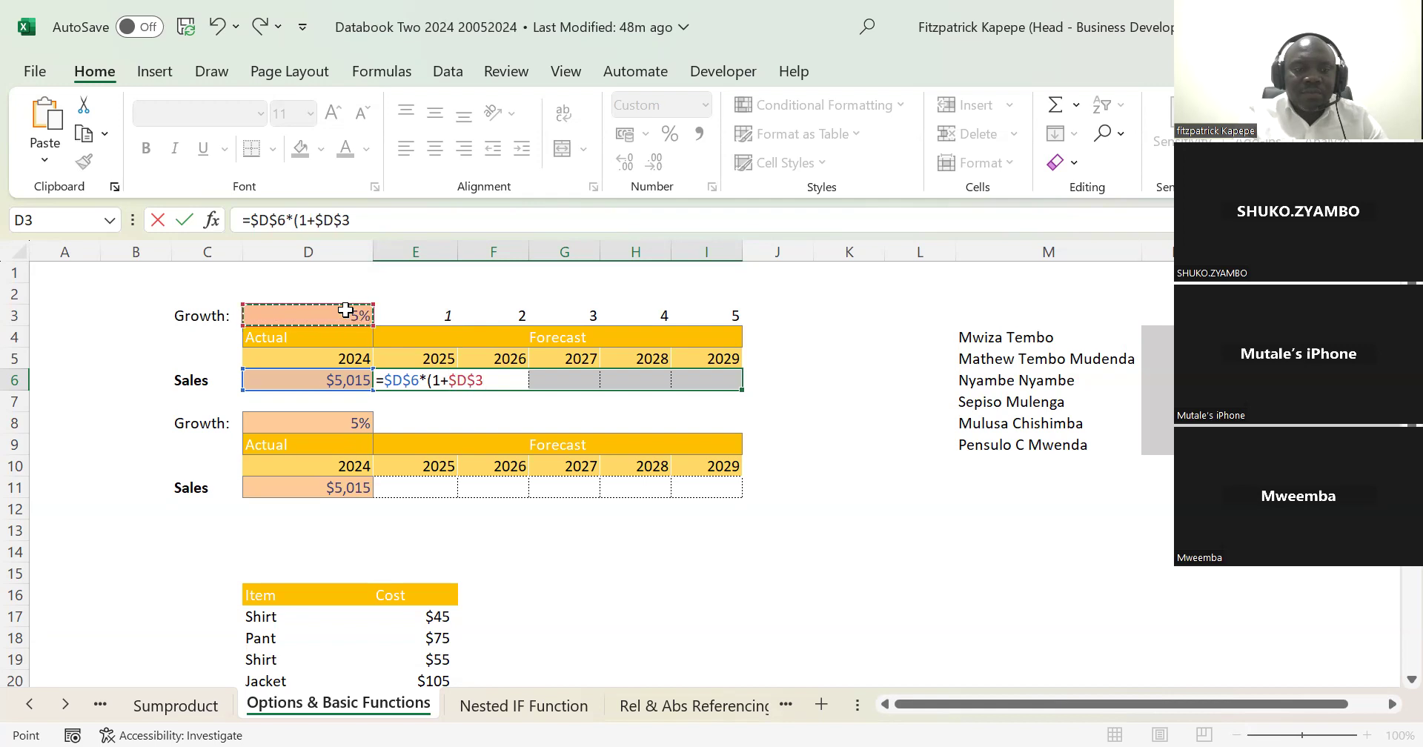
type(")")
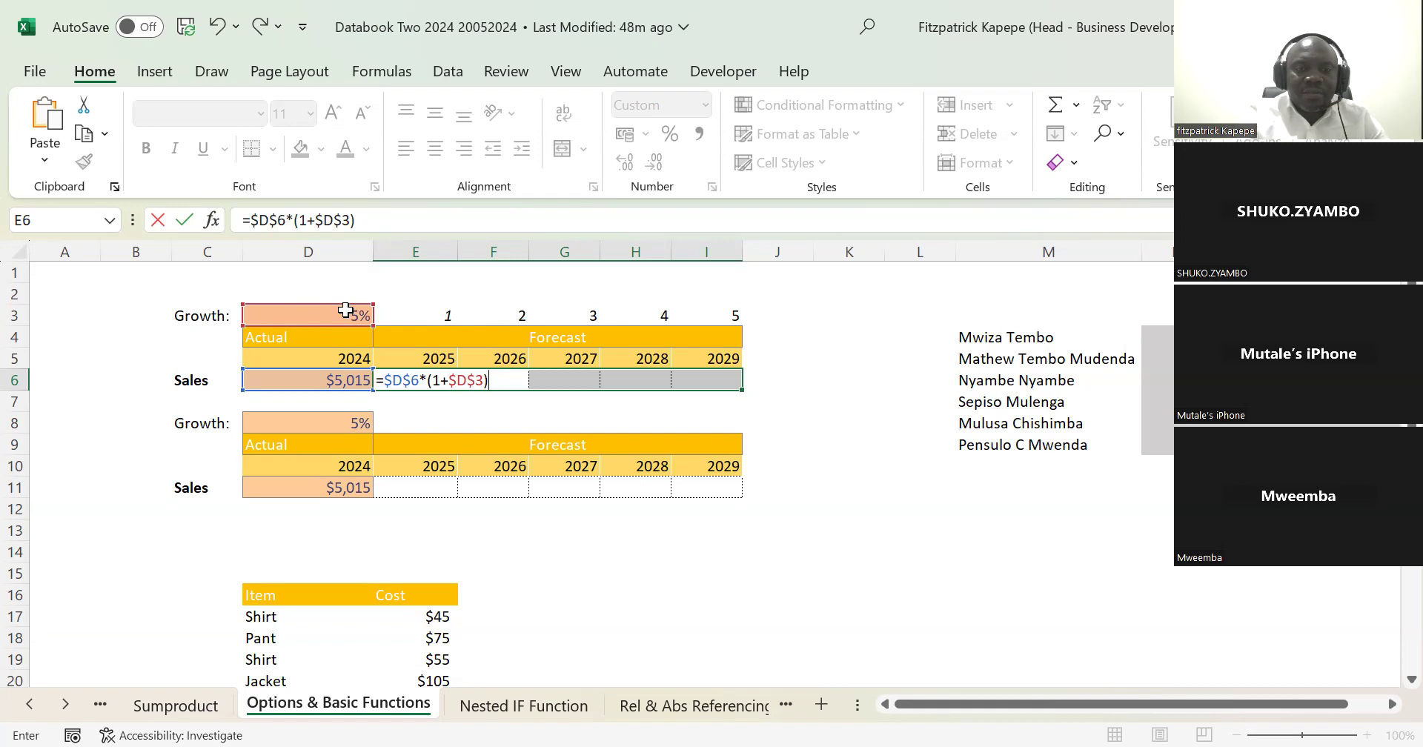
type("^")
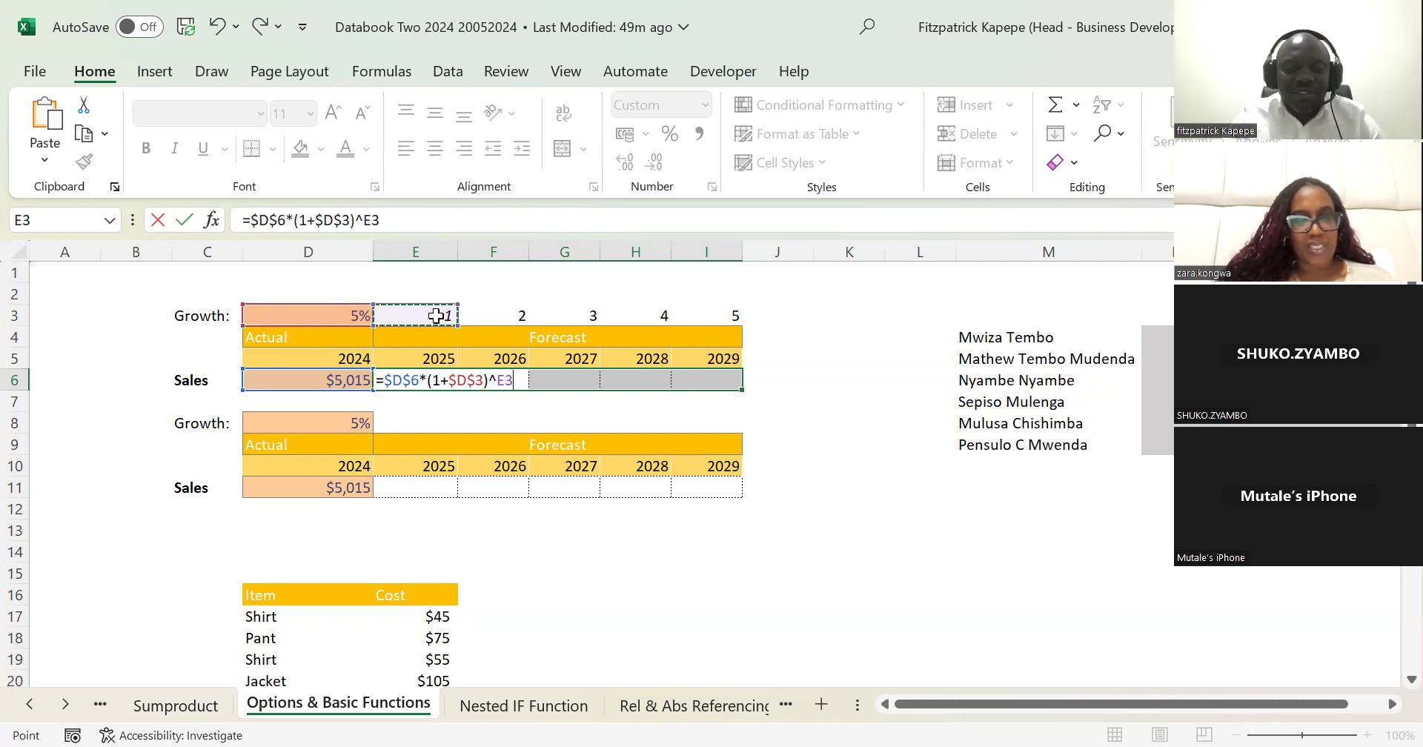
key("ctrl+Return")
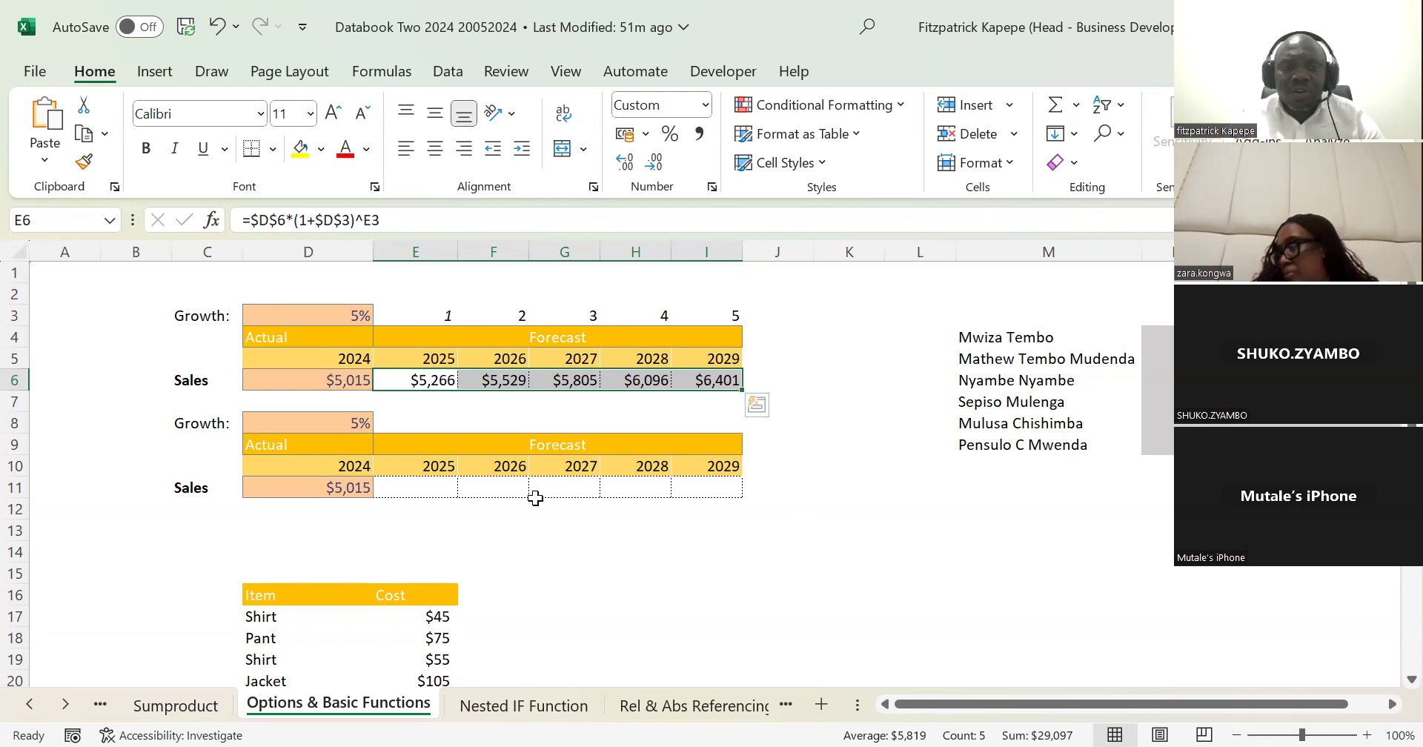
Step: Check the second table's growth rate in D8 and actual sales in D11, and select its forecast cells E11:I11
left_click(430, 492)
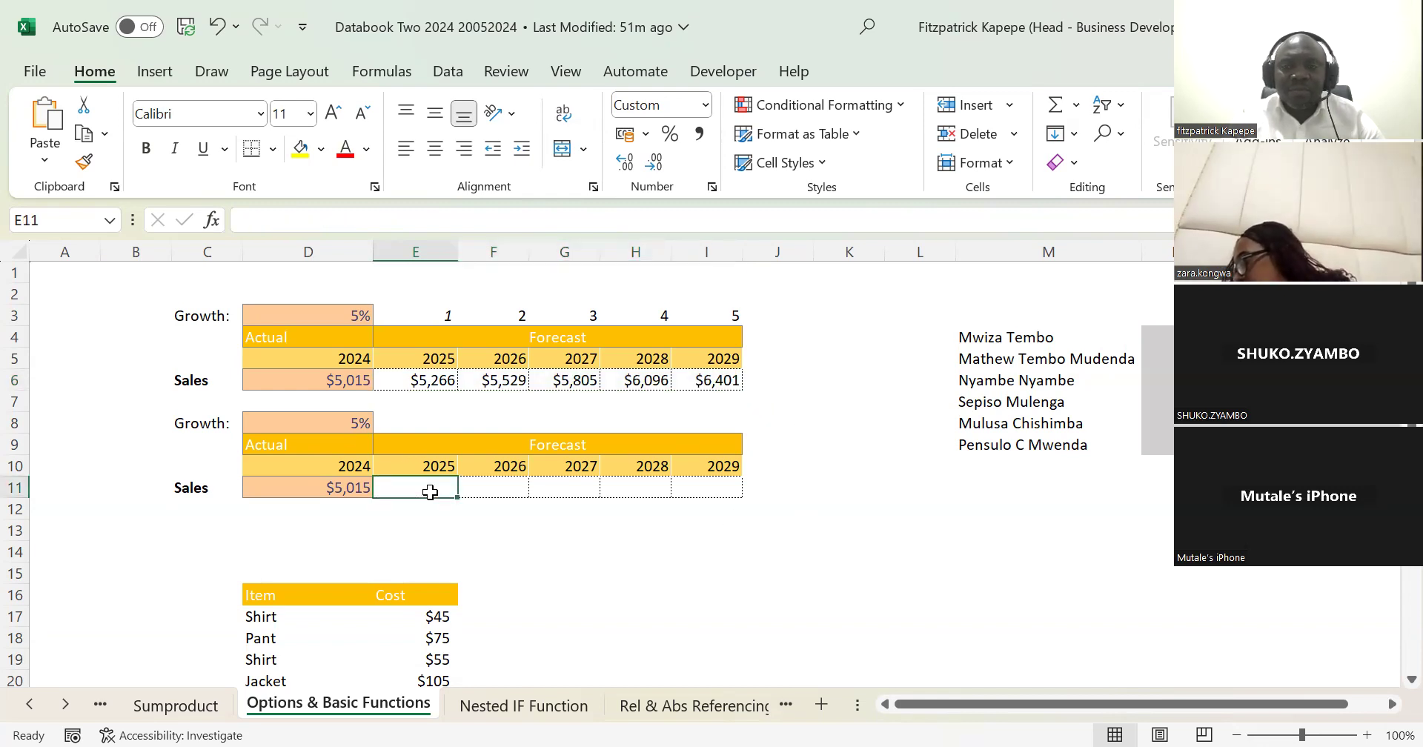
left_click(344, 420)
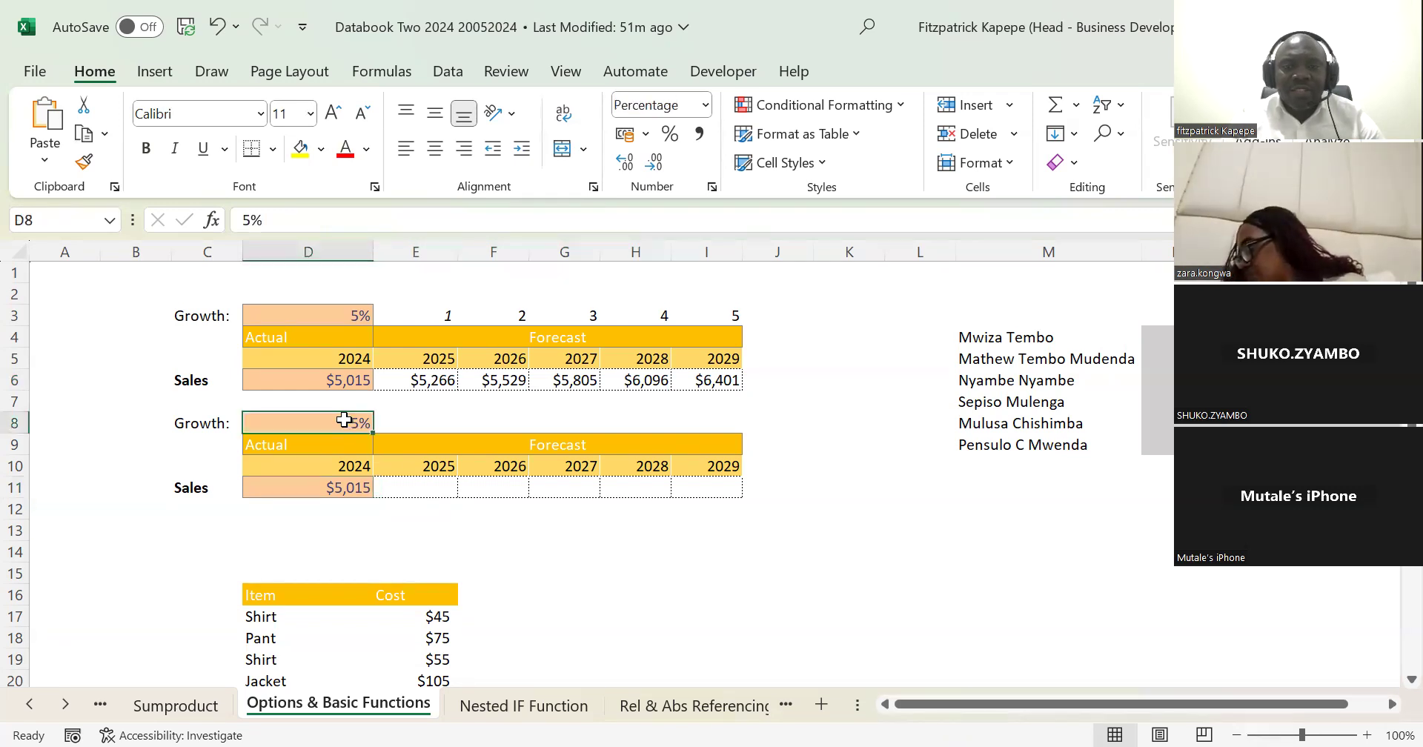
left_click(340, 487)
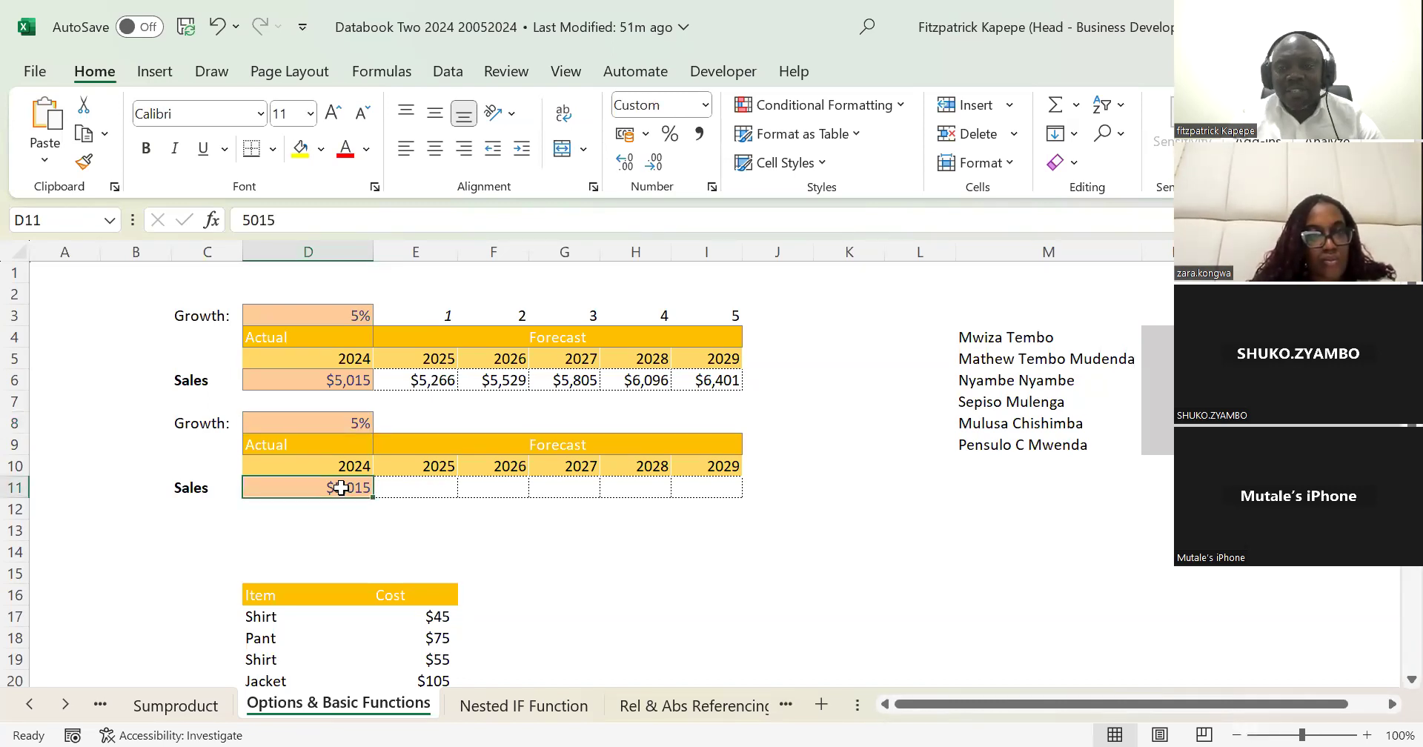
left_click(425, 486)
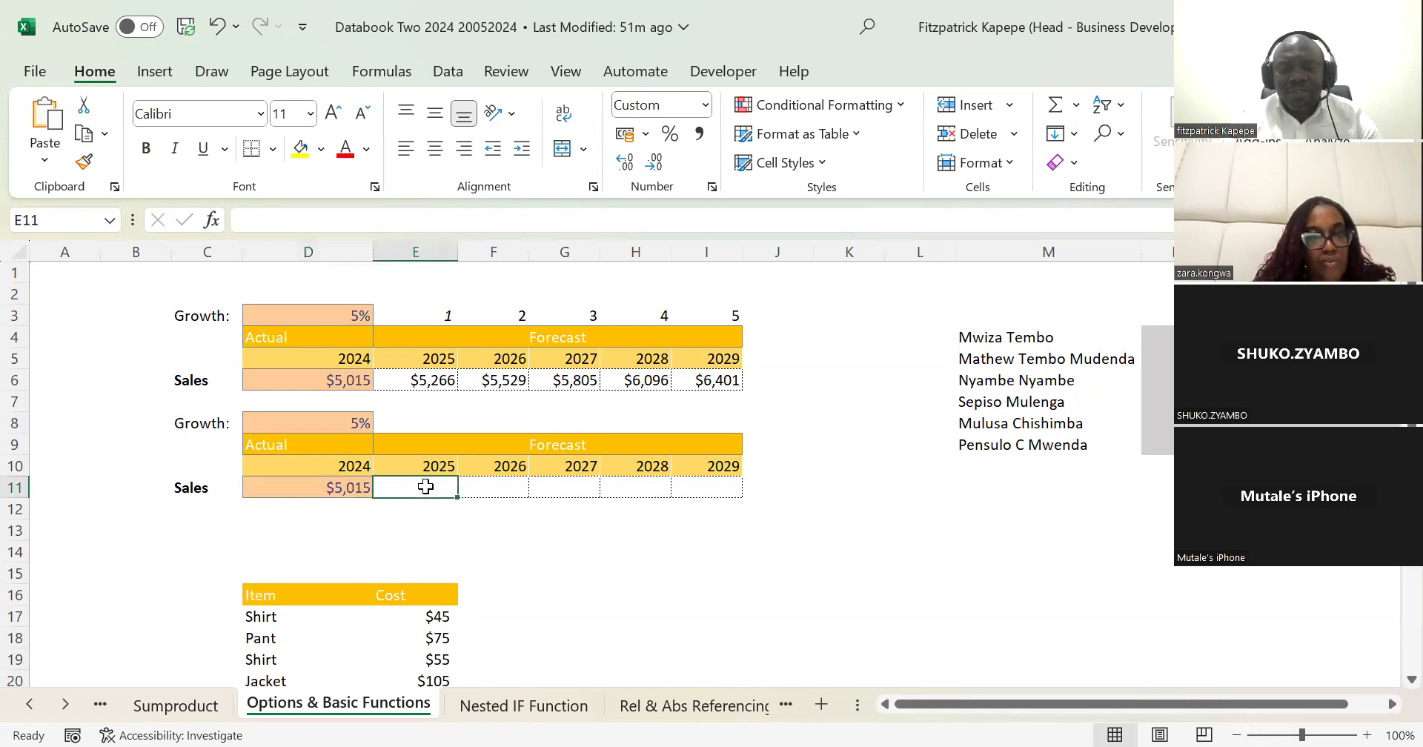
key("shift+Right")
key("shift+Right")
key("shift+Right")
key("shift+Right")
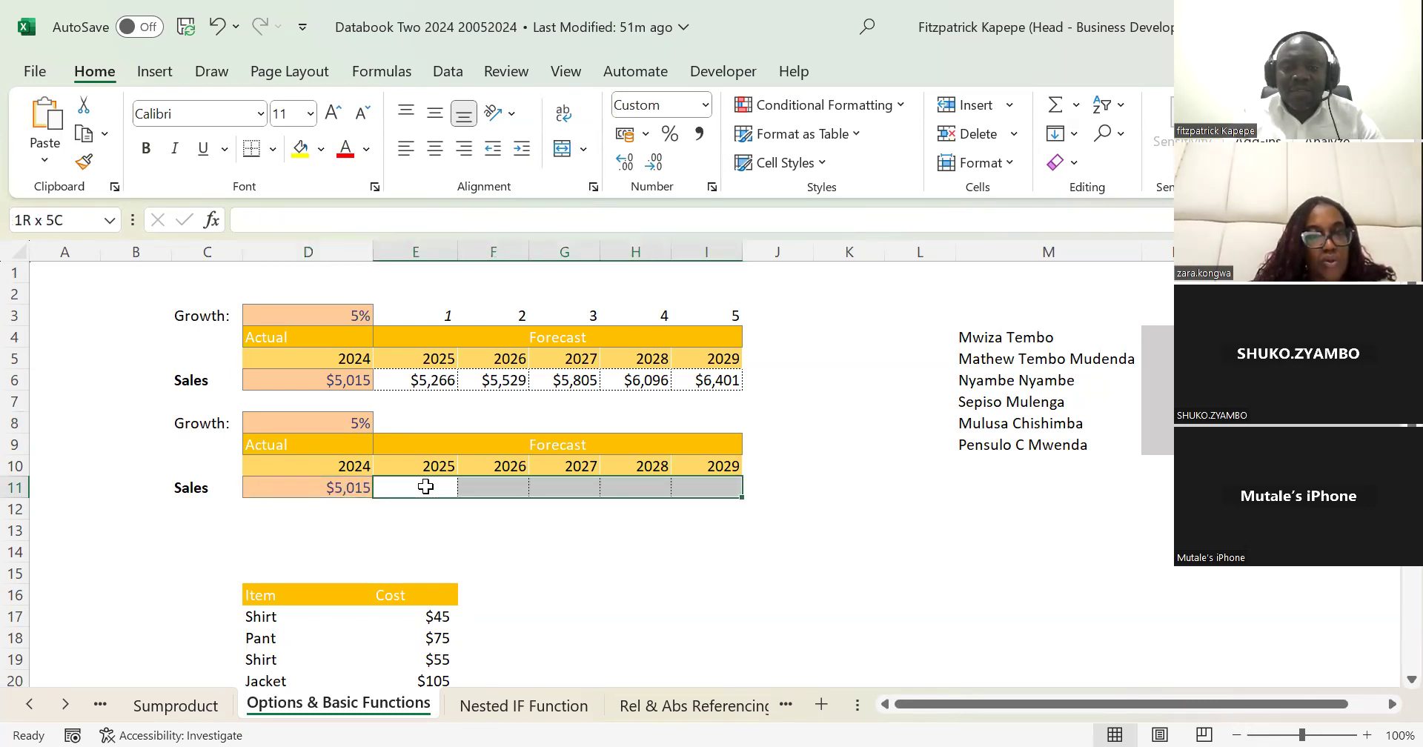
Step: Try the growth formula =D11*(1+$D$8) across the selected forecast cells E11:I11 and clear them again
type("=")
left_click(325, 486)
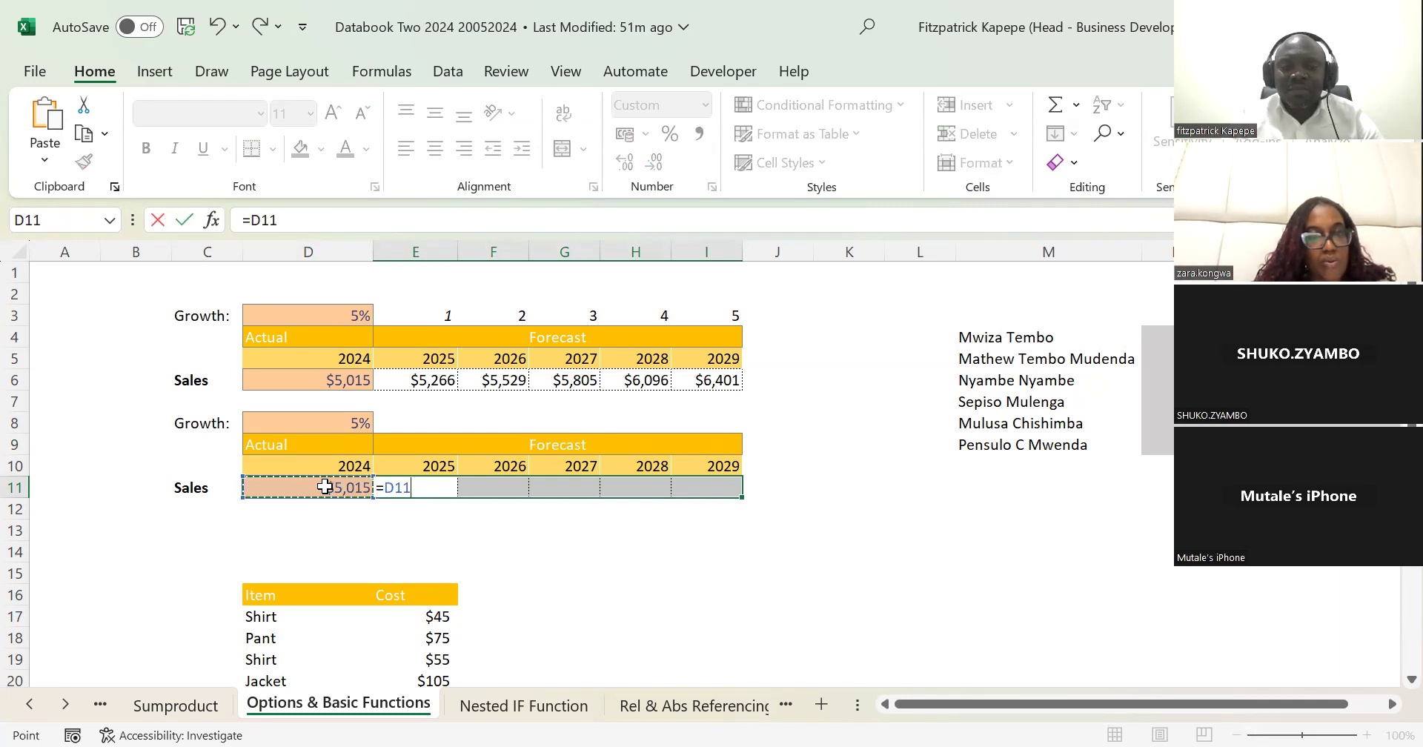
type("*(1+")
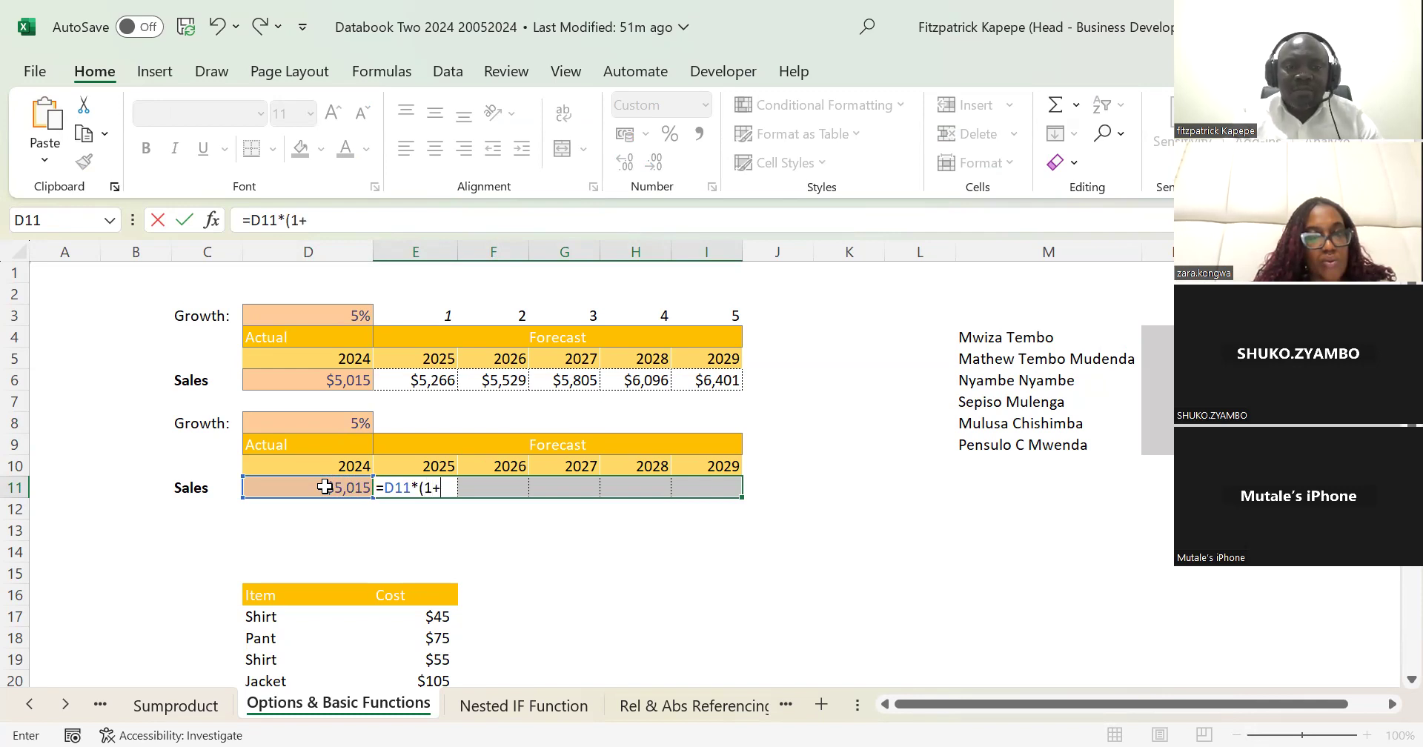
left_click(340, 421)
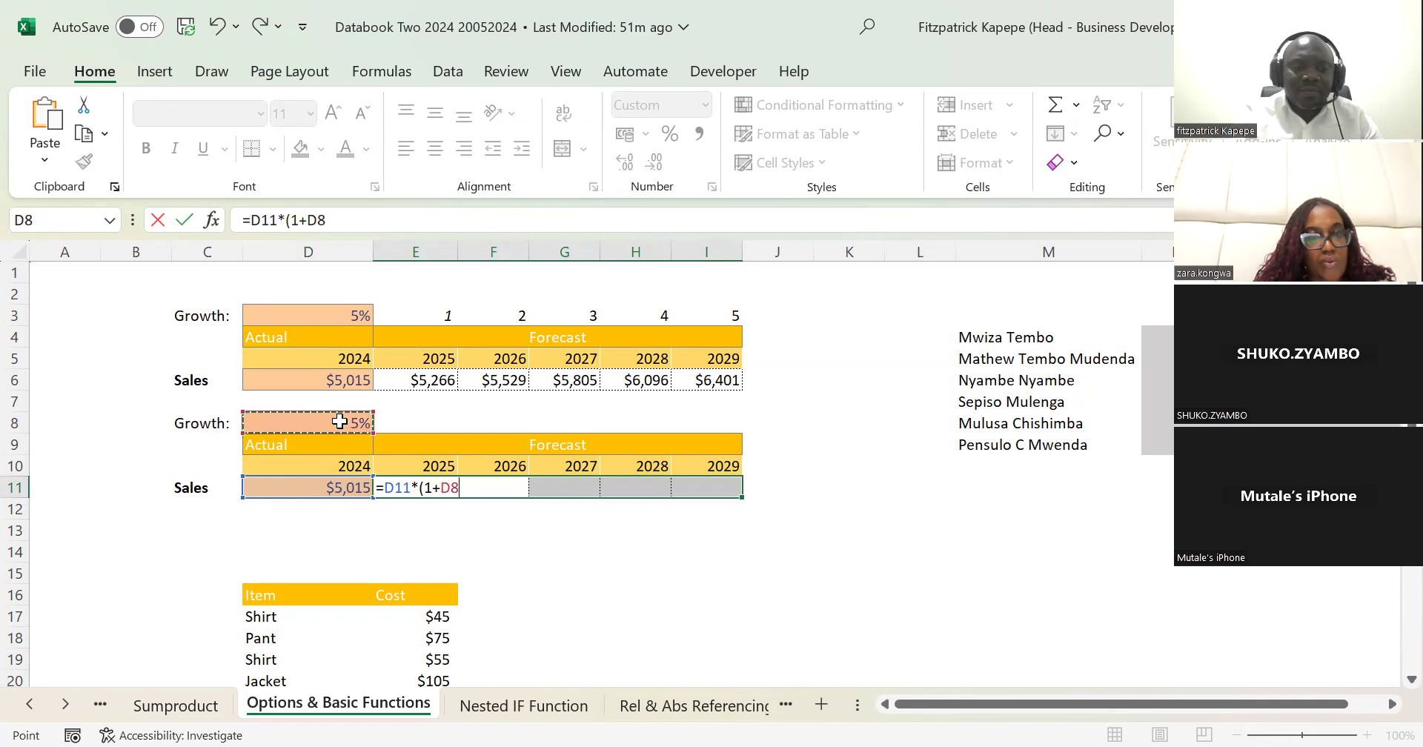
key("F4")
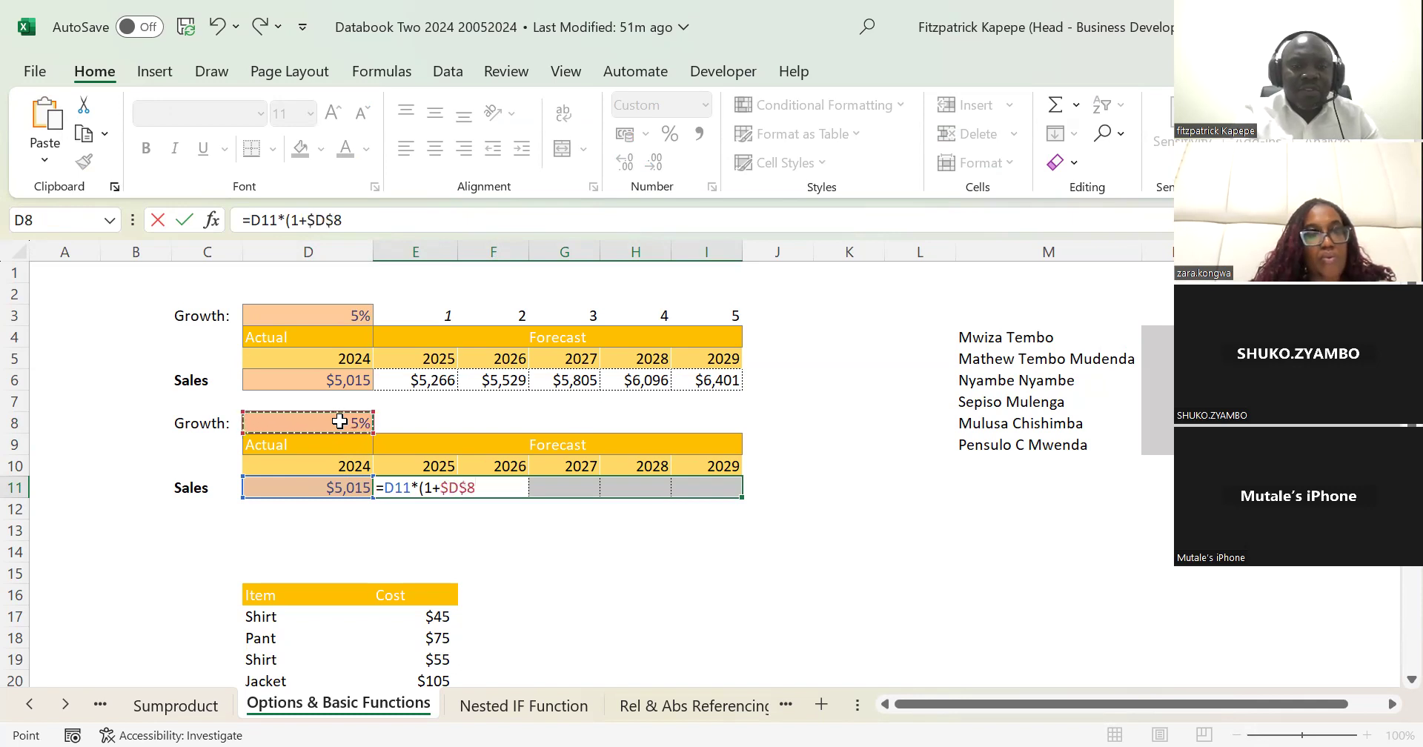
type(")")
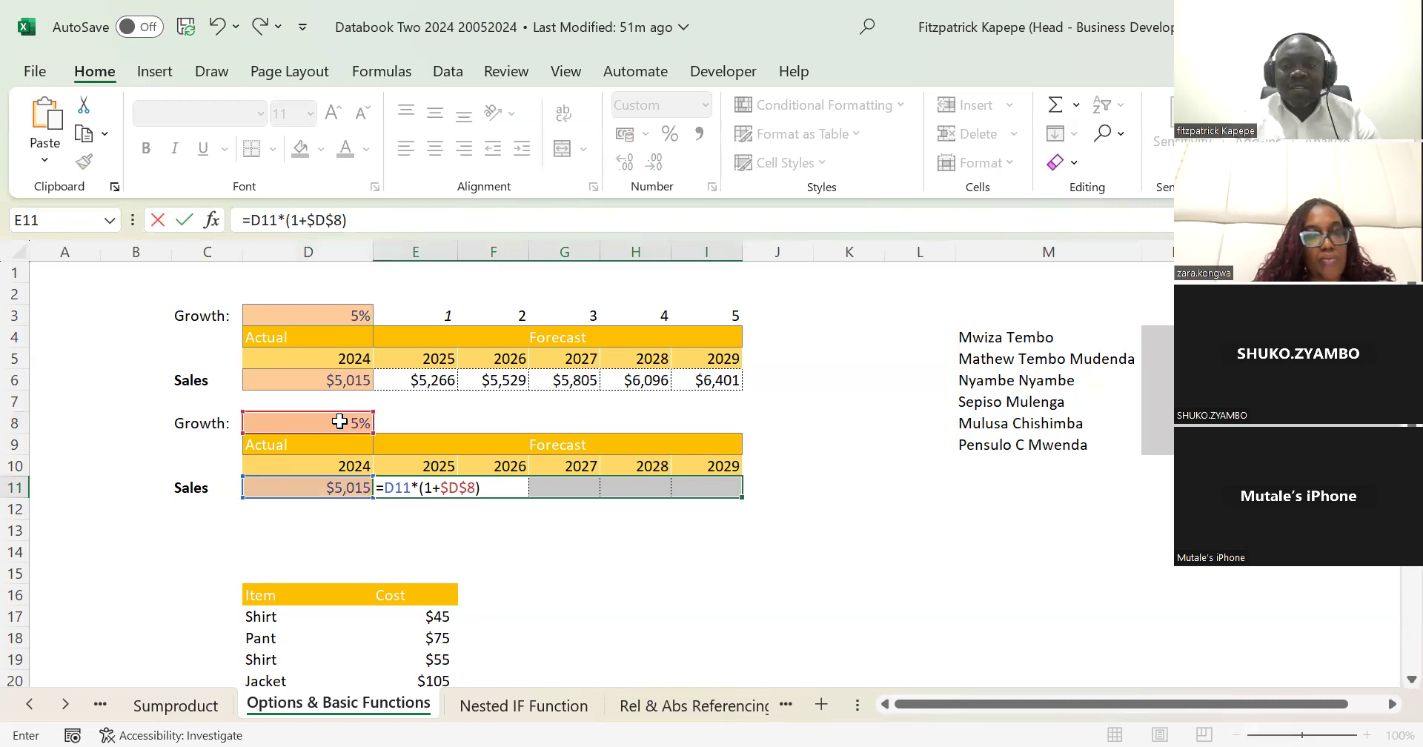
key("ctrl+Return")
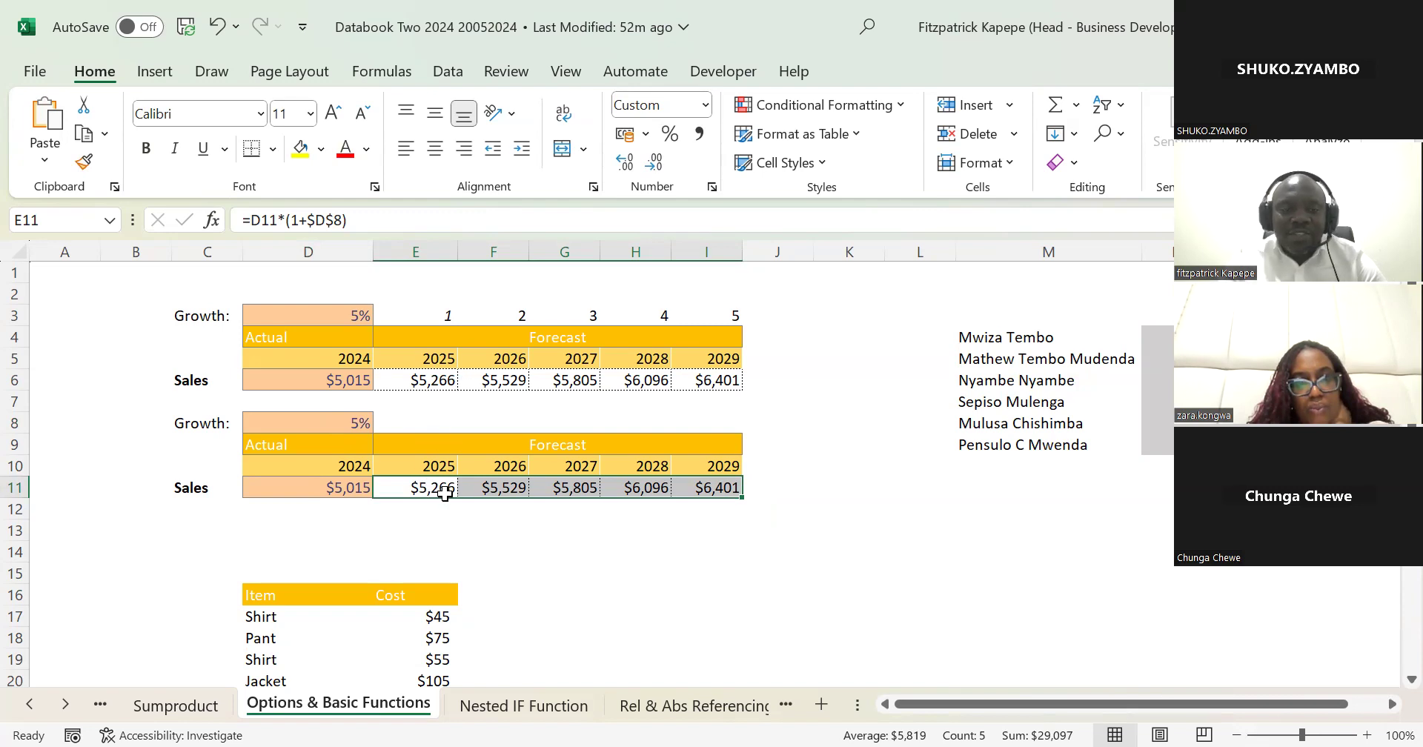
key("Delete")
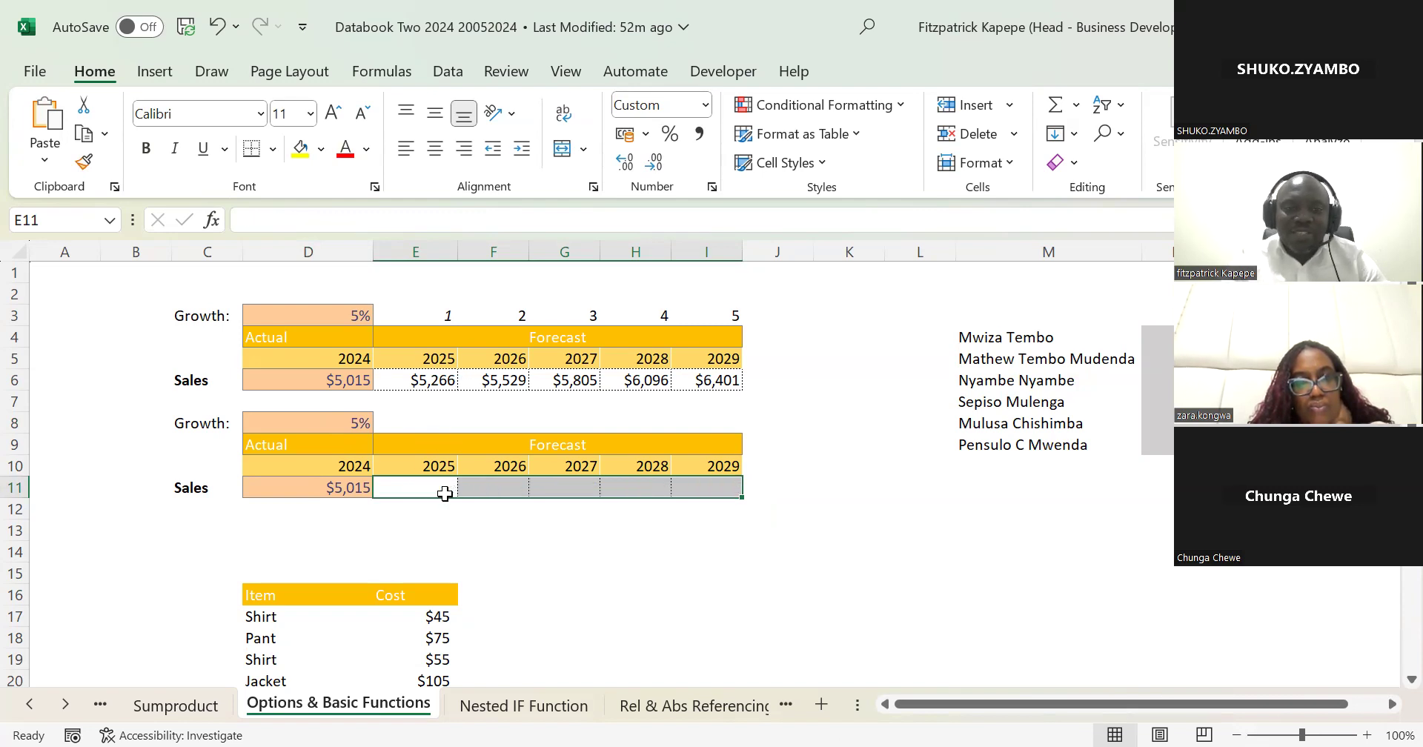
Step: Fill the selected forecast cells E11:I11 with the fully relative formula =D11*(1+D8) in one entry
type("=")
left_click(350, 487)
type("*(1+")
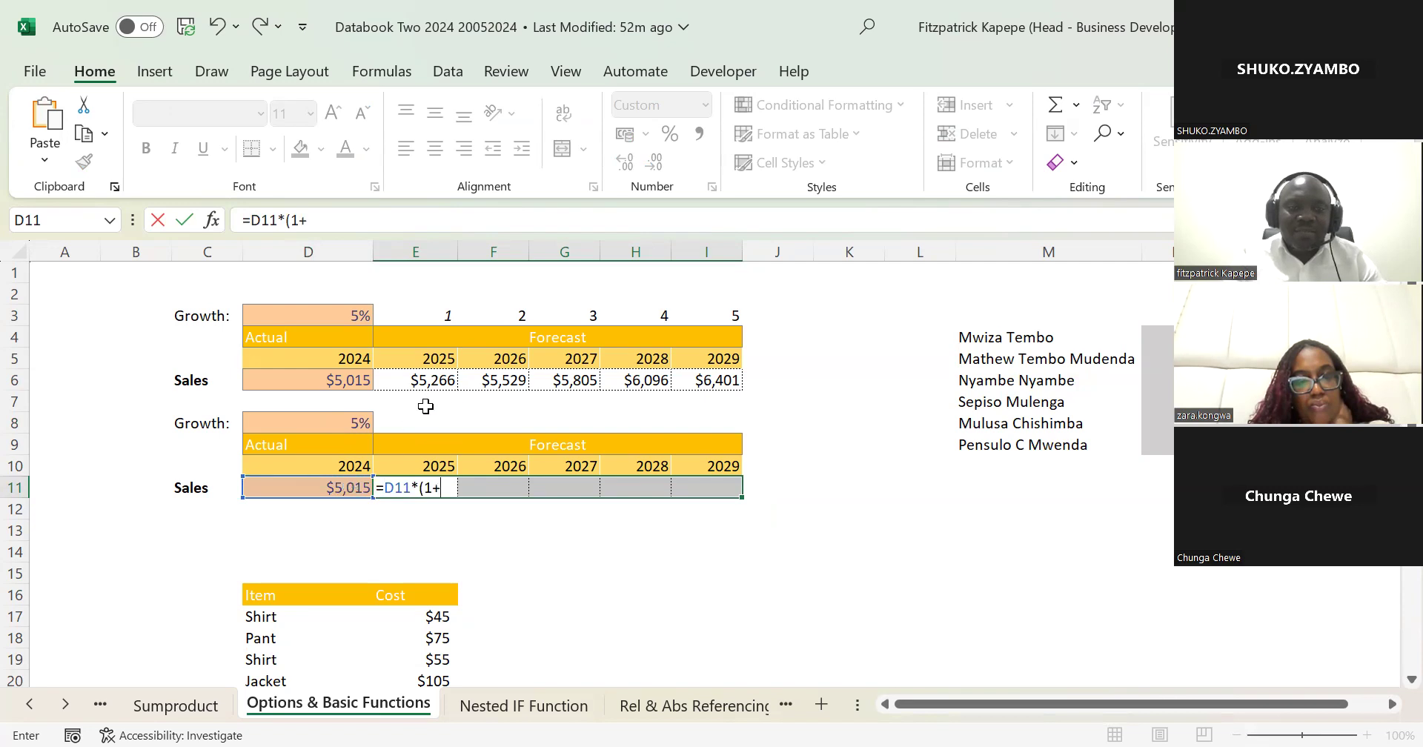
left_click(356, 420)
type(")")
key("ctrl+Return")
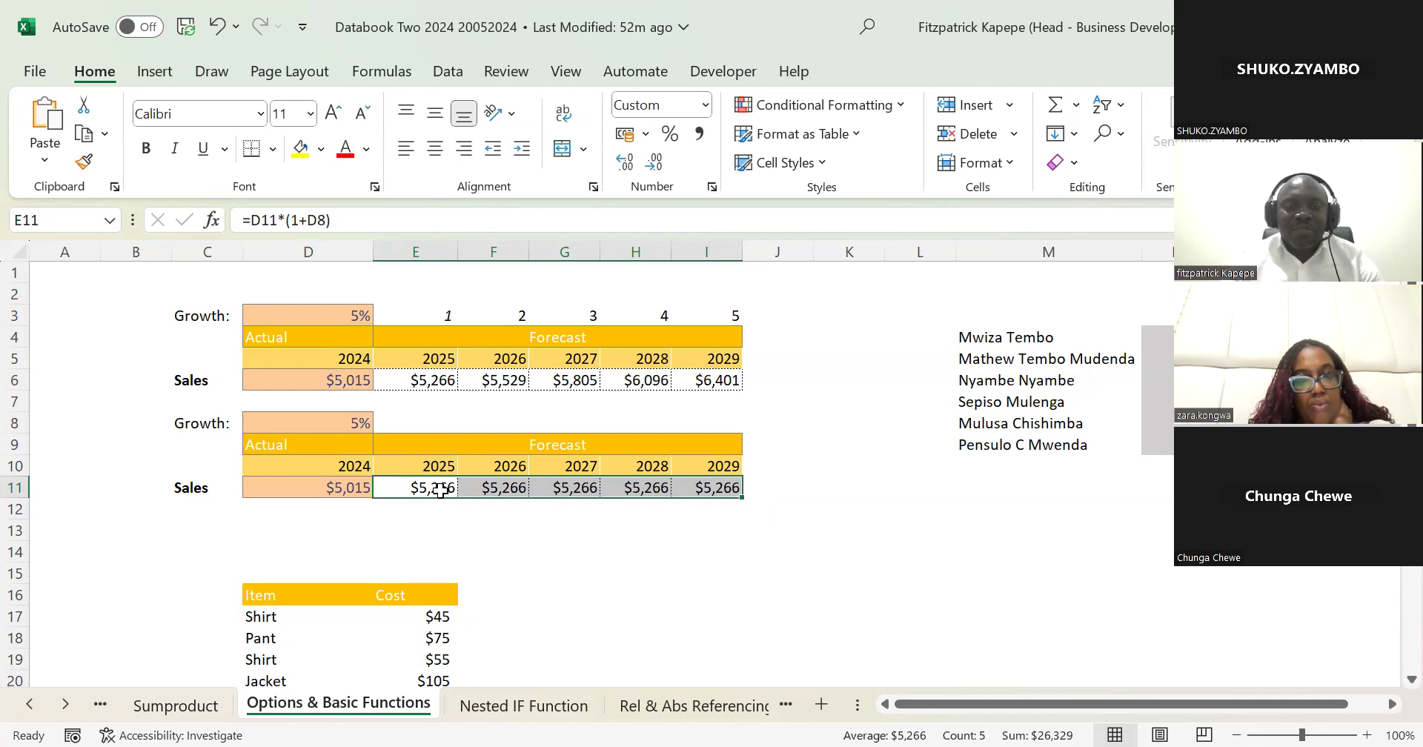
Step: Trace the precedents of the 2025 forecast cells E11 and E6 in the two sales tables
left_click(440, 484)
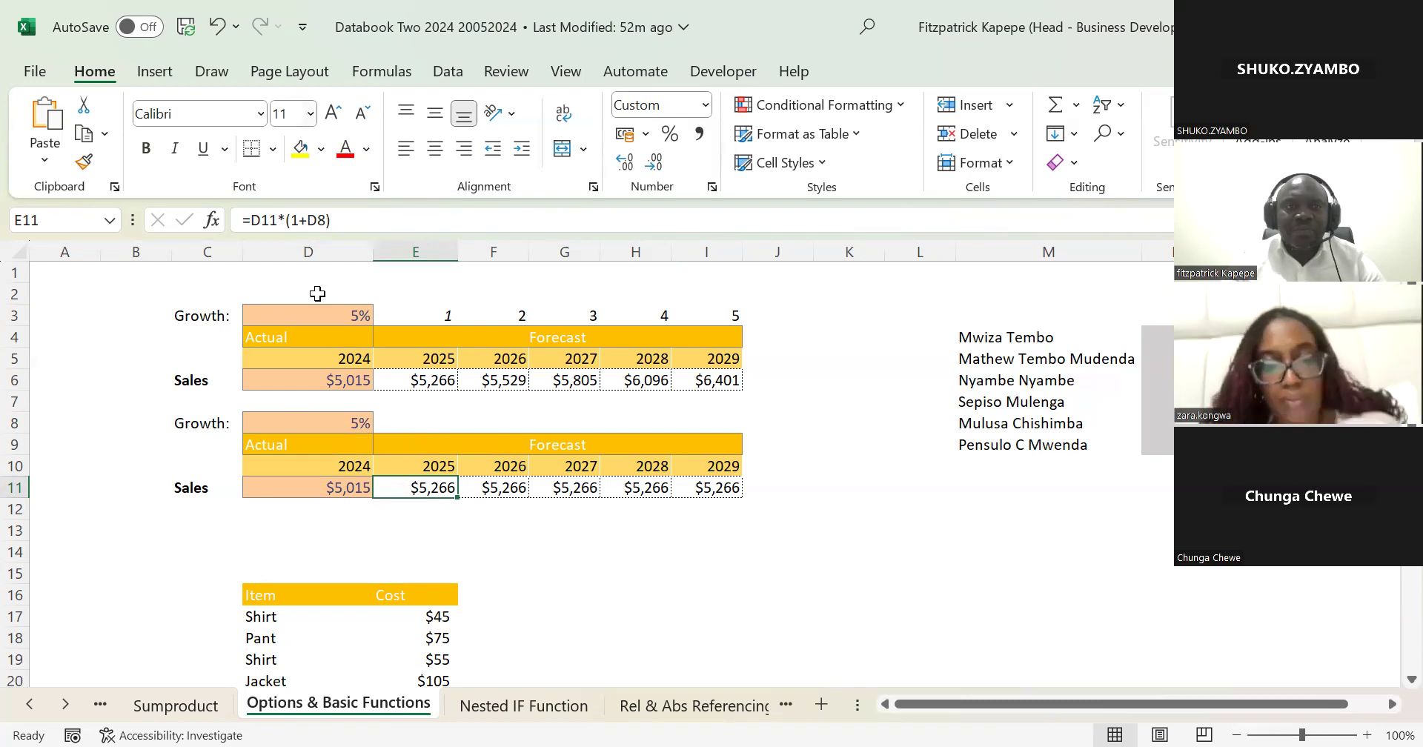
key("alt+m")
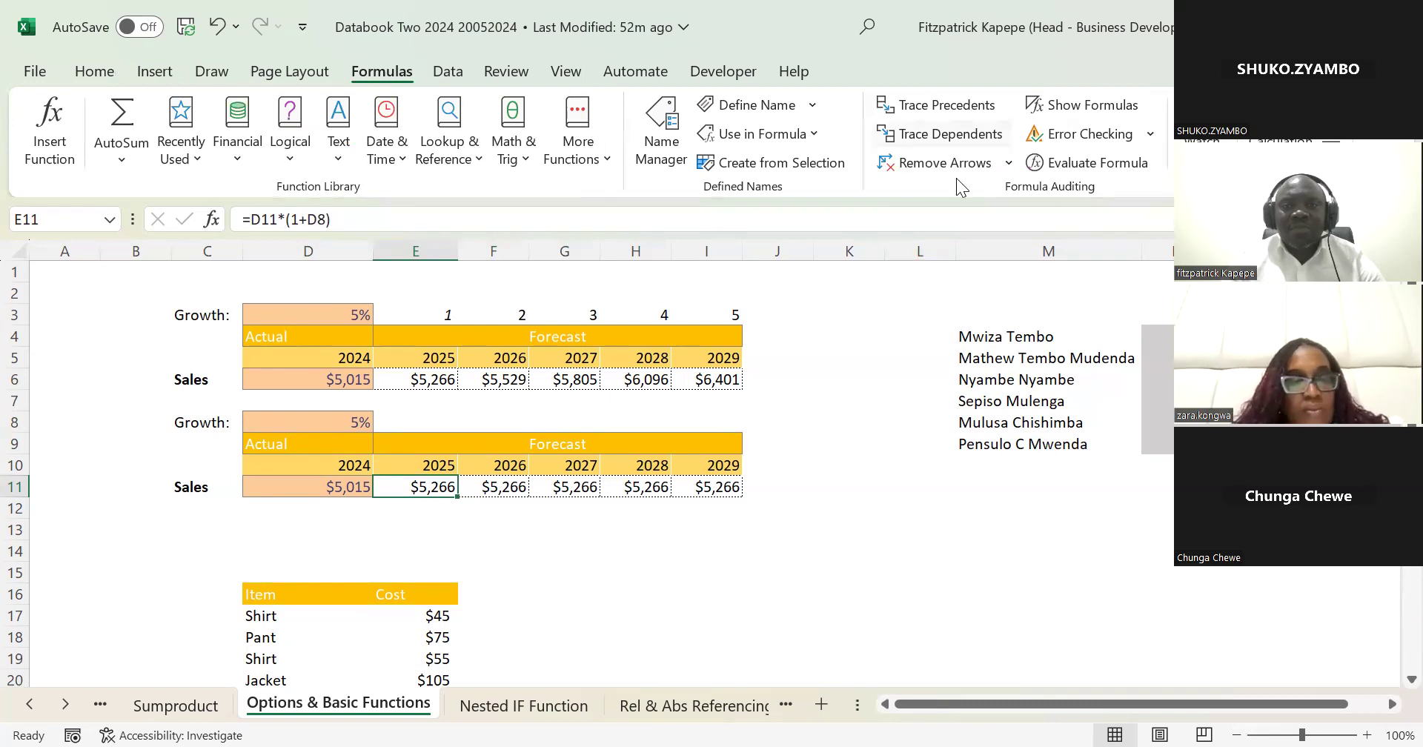
left_click(946, 105)
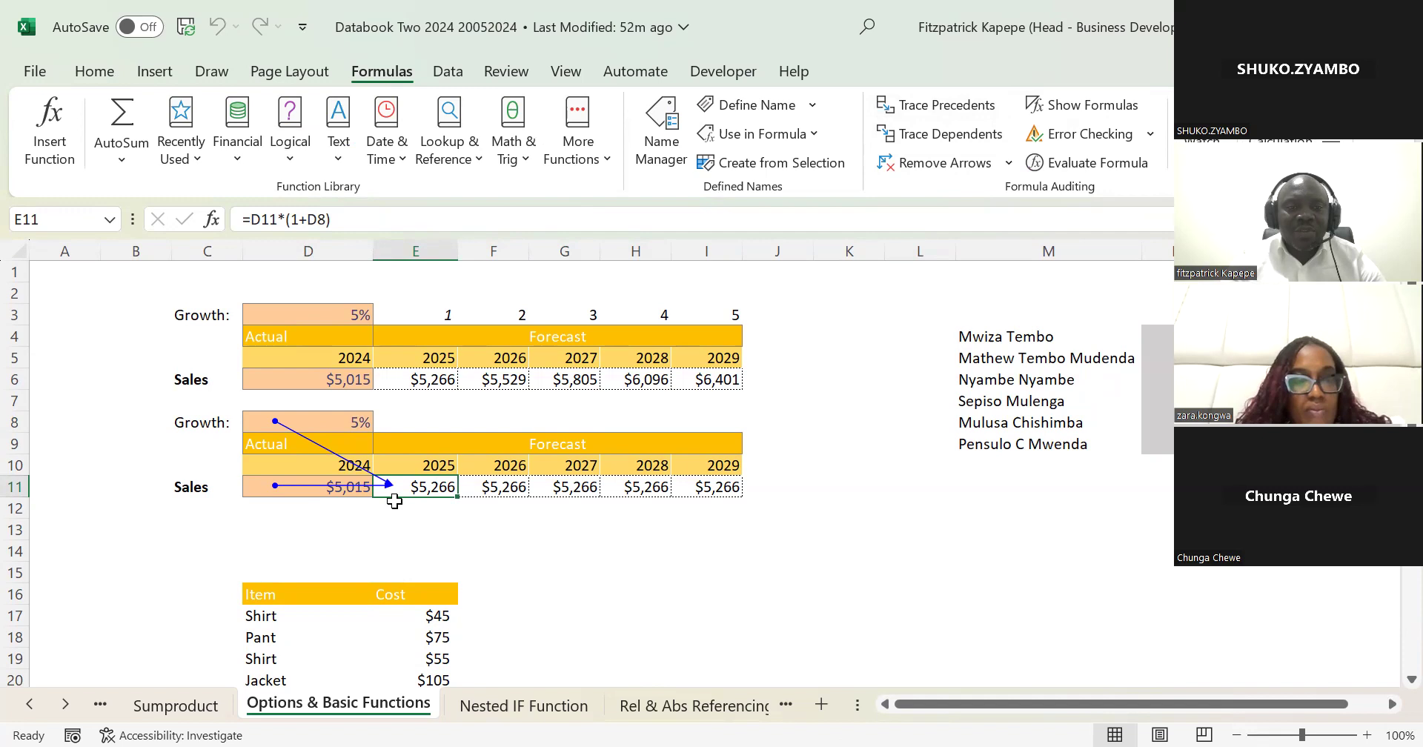
left_click(331, 424)
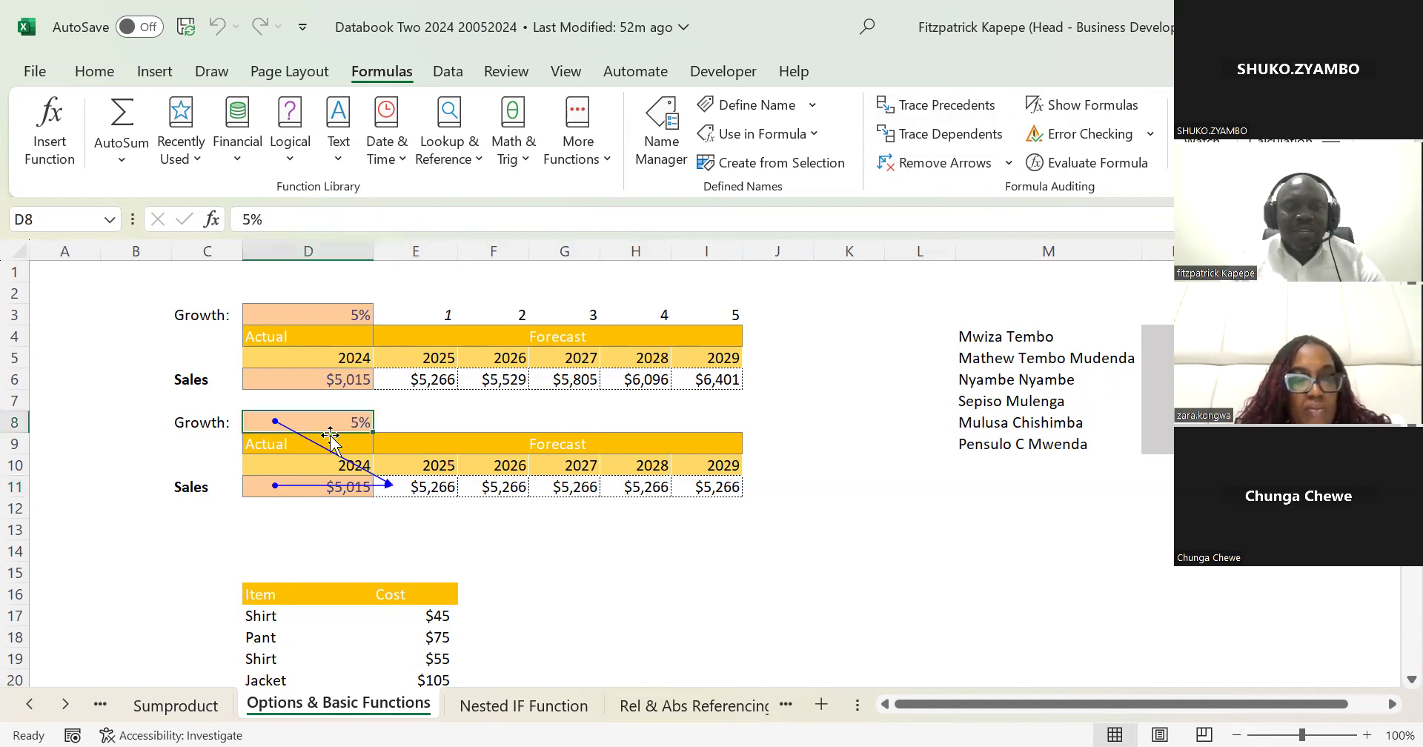
left_click(348, 491)
left_click(420, 379)
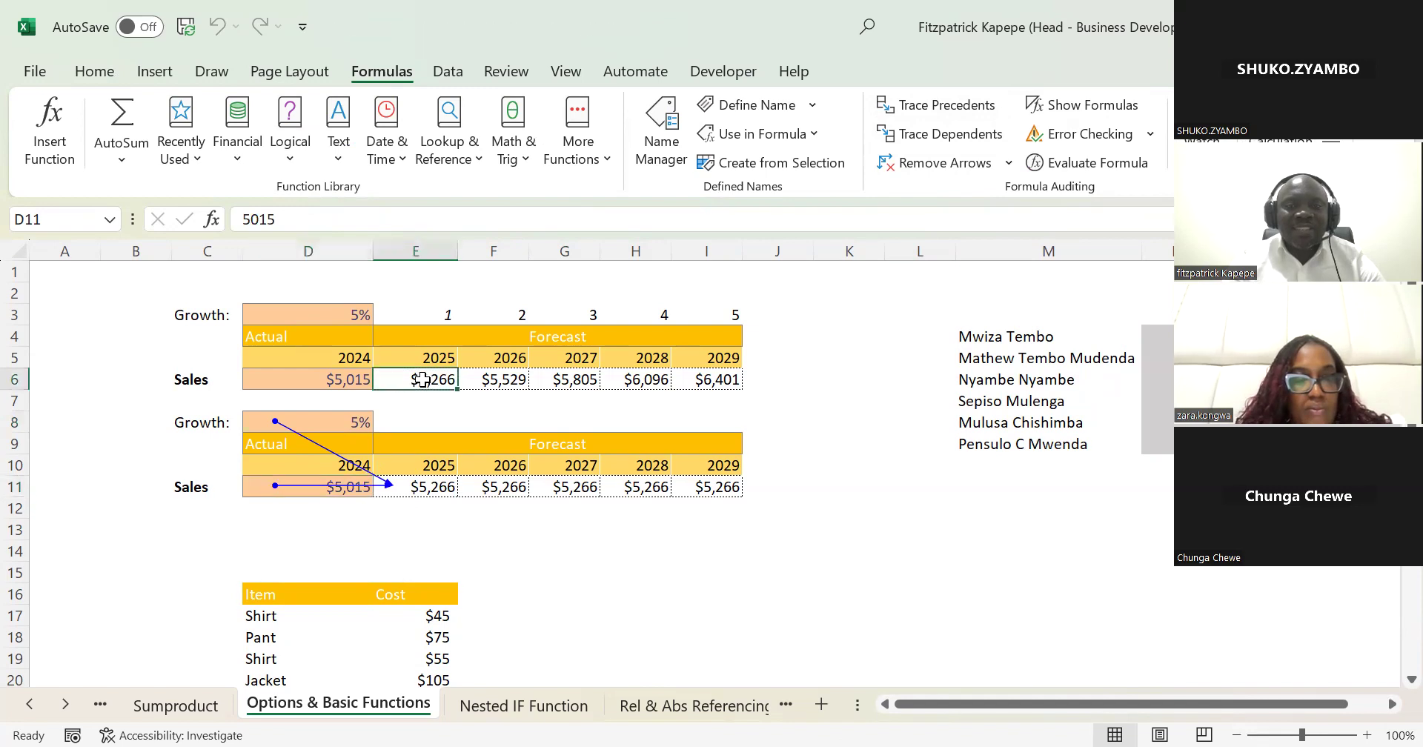
left_click(993, 105)
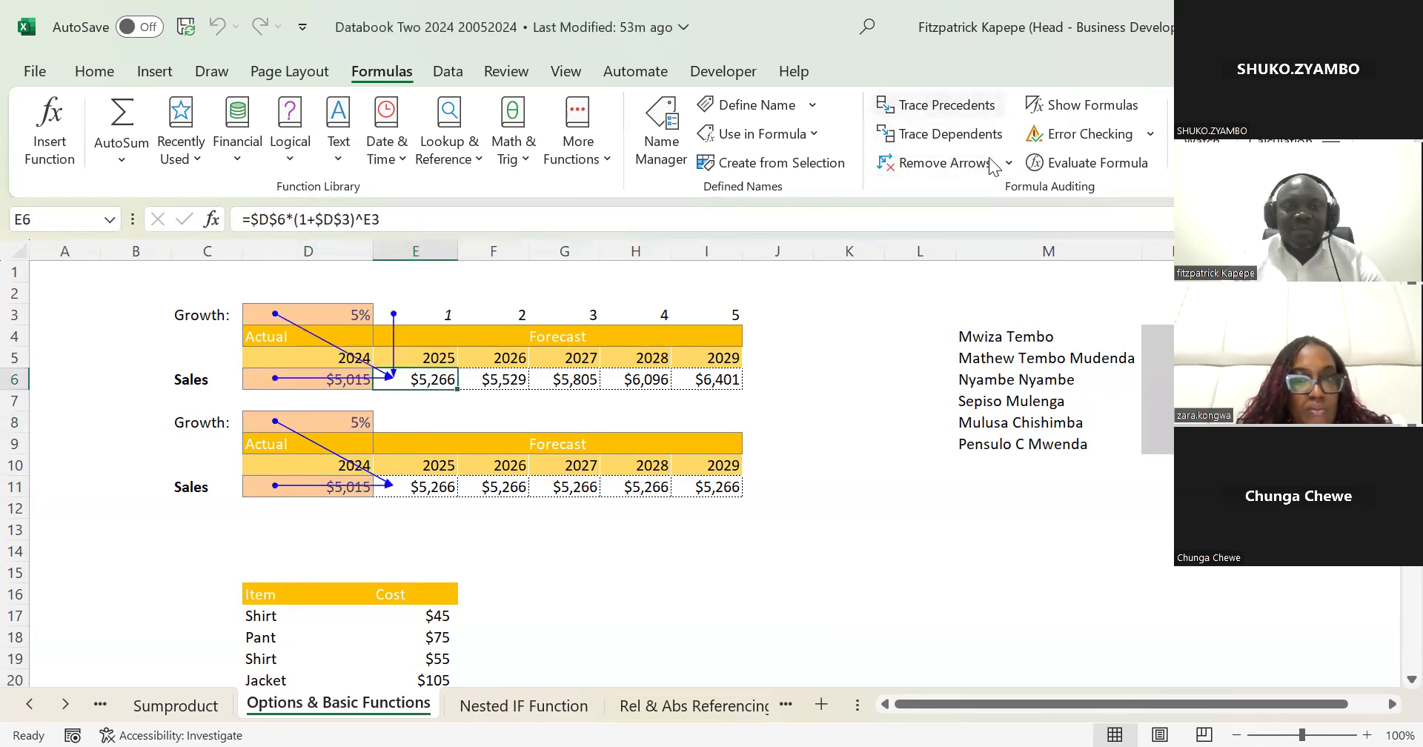
Step: Trace the precedents of the 2027 forecast in G11 and compare its growth reference with D8 and the neighbouring row 8 cells
left_click(566, 491)
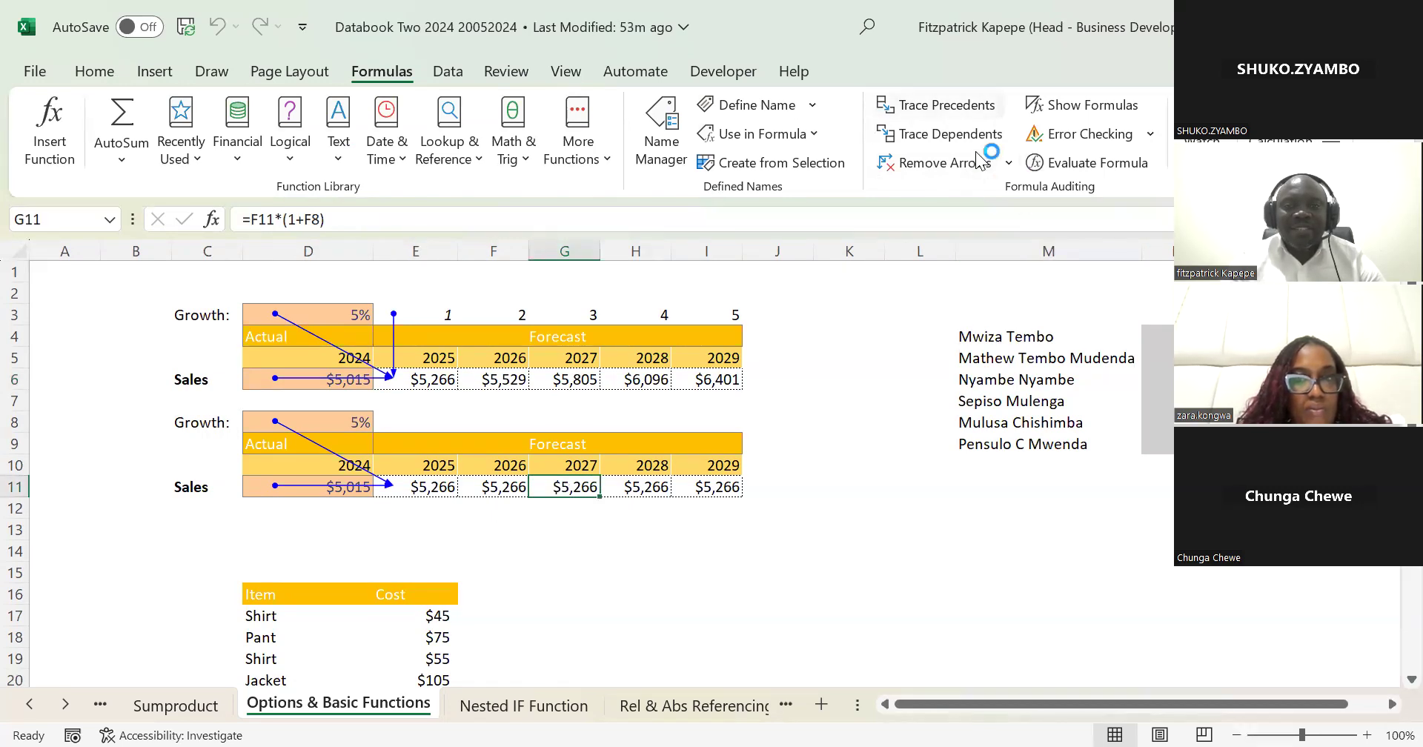
left_click(572, 428)
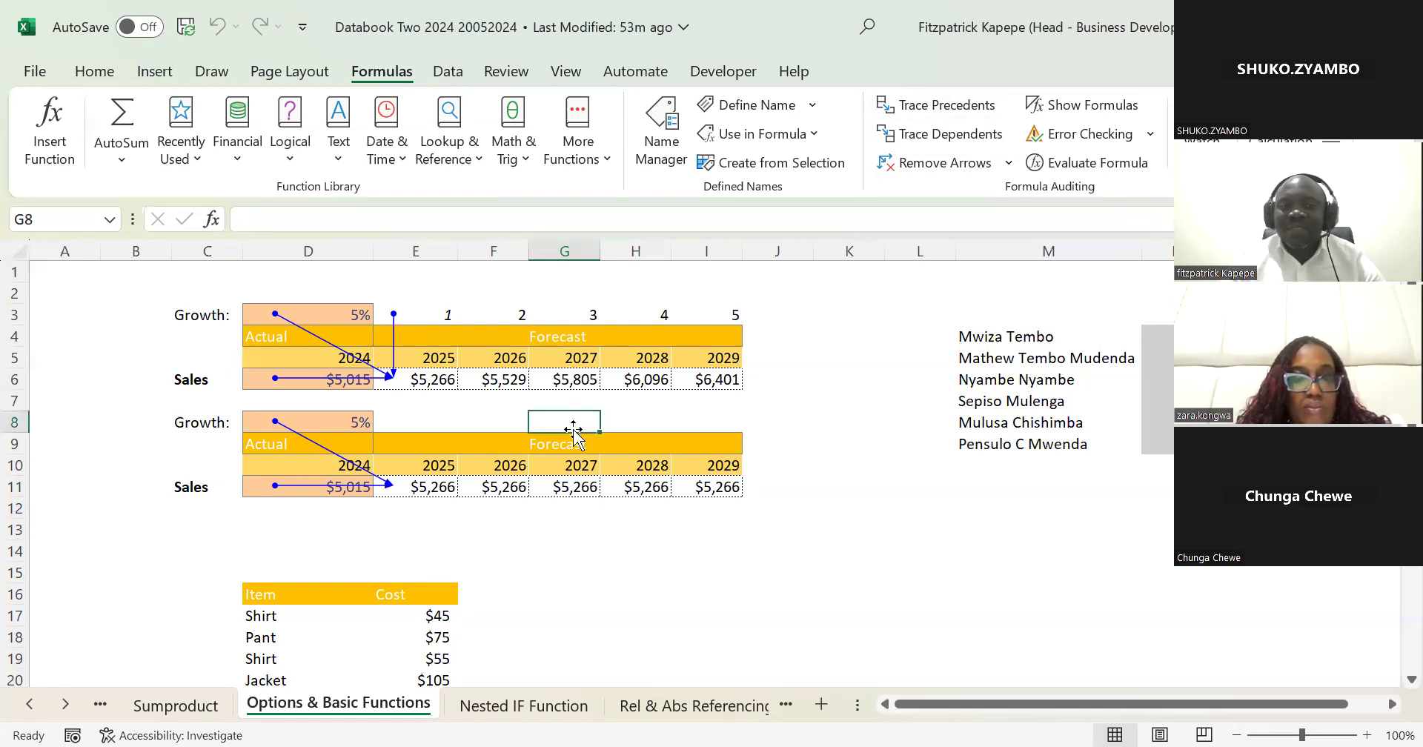
left_click(504, 489)
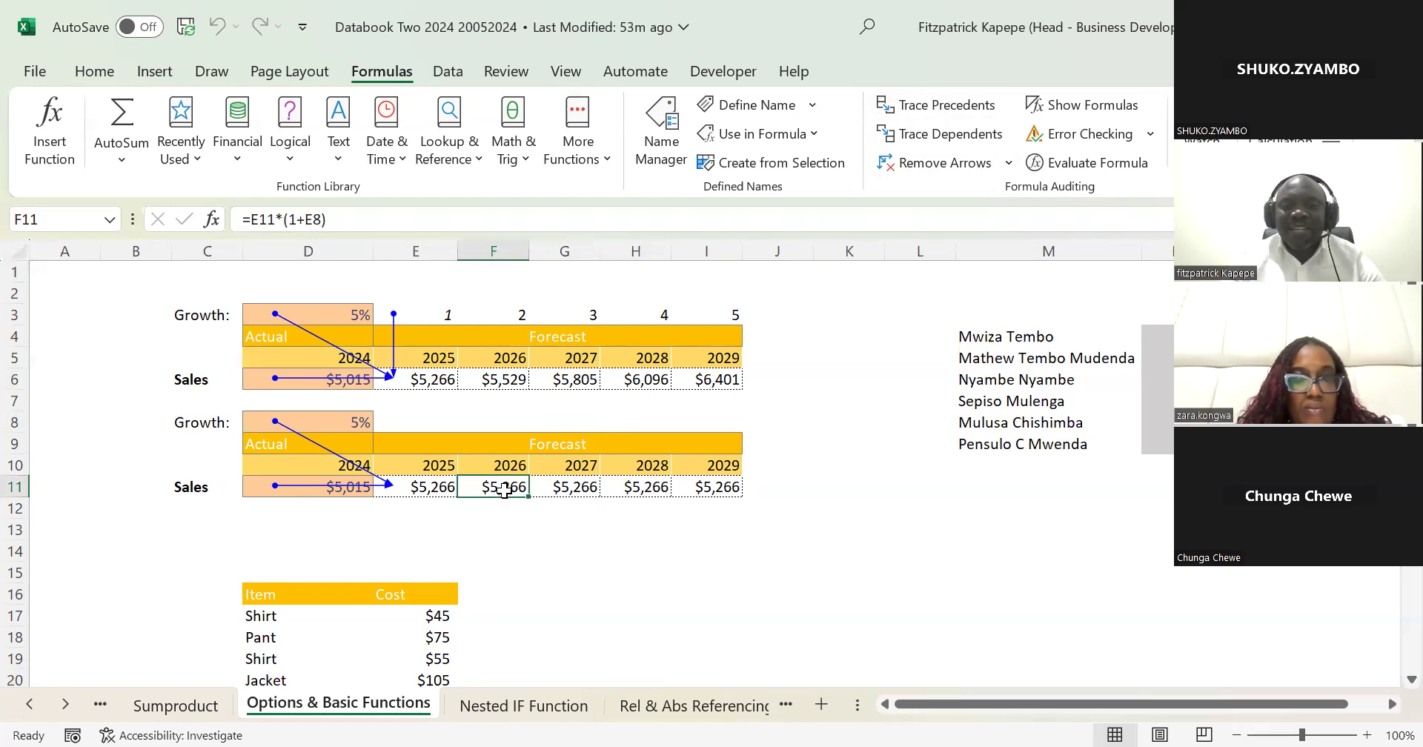
left_click(561, 488)
left_click(947, 105)
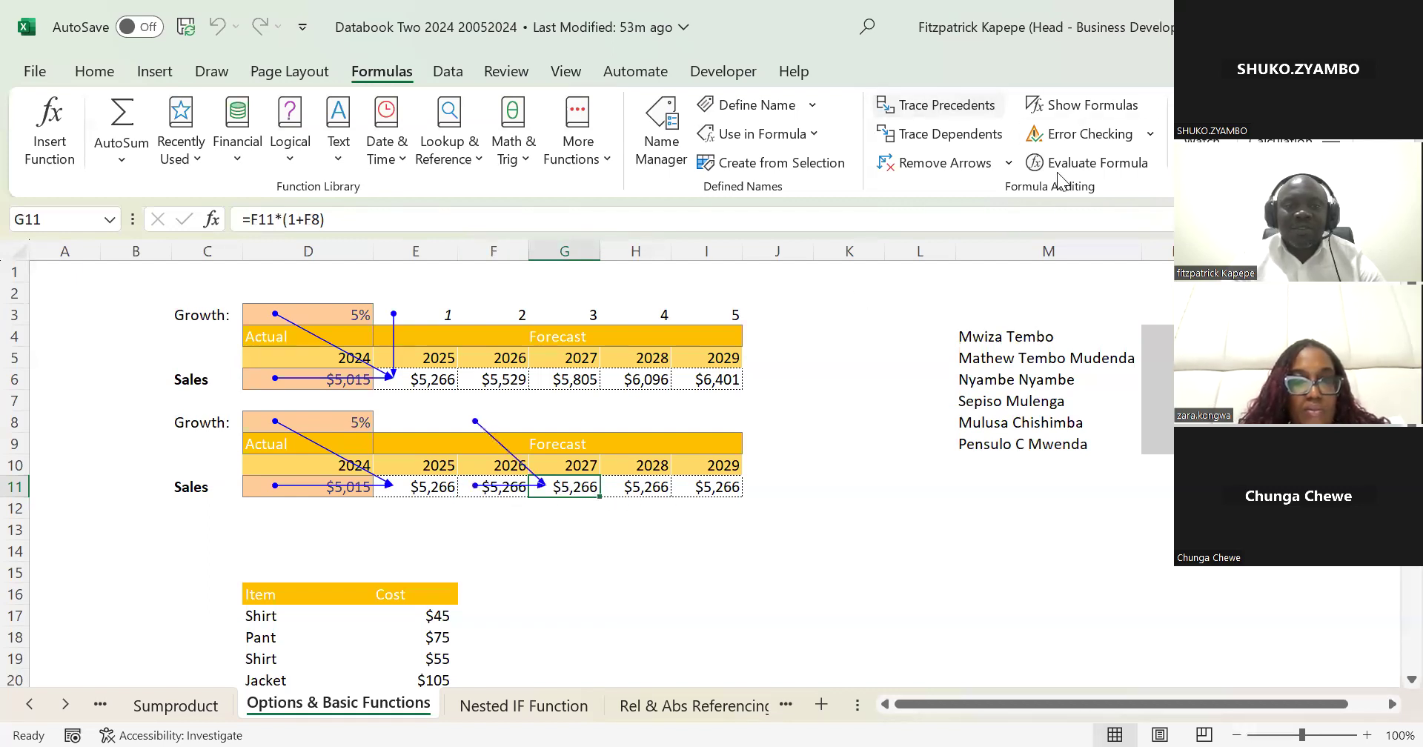
left_click(346, 422)
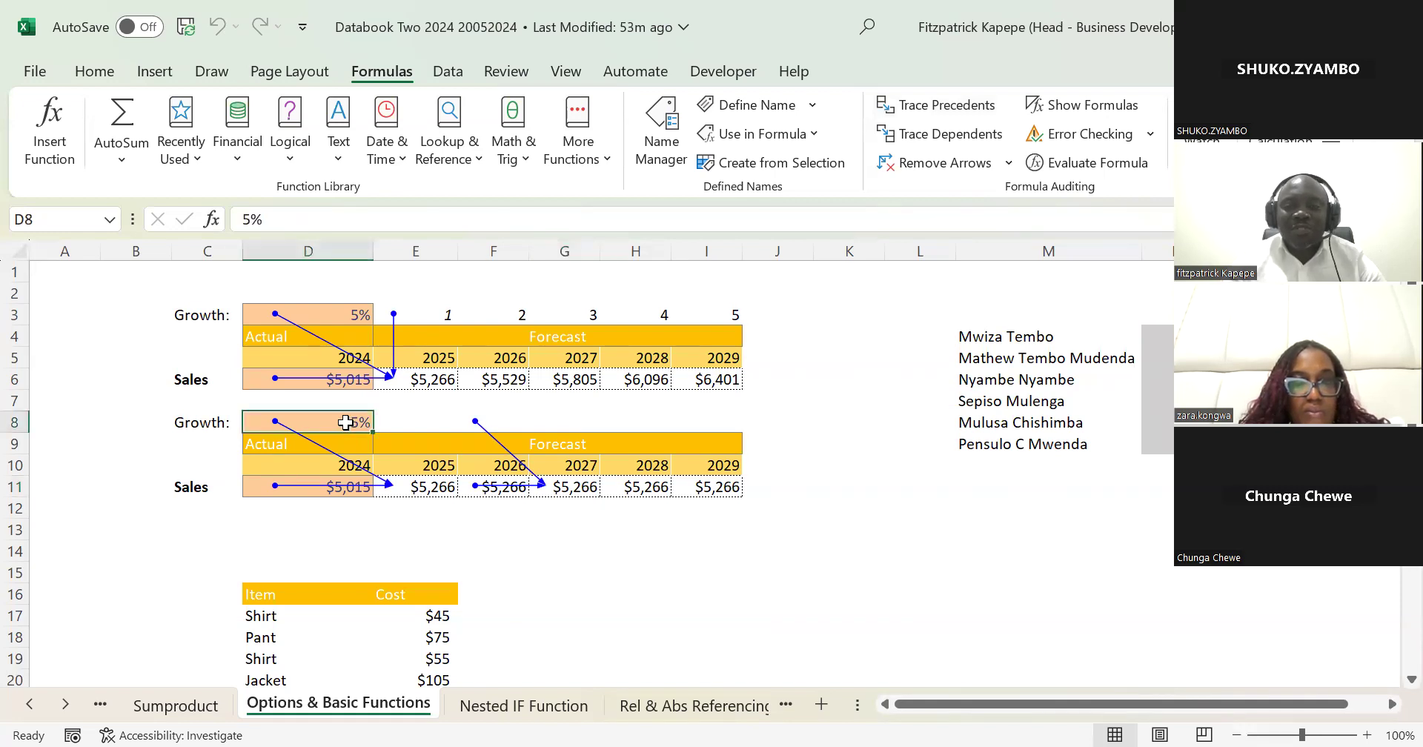
key("Right")
key("Right")
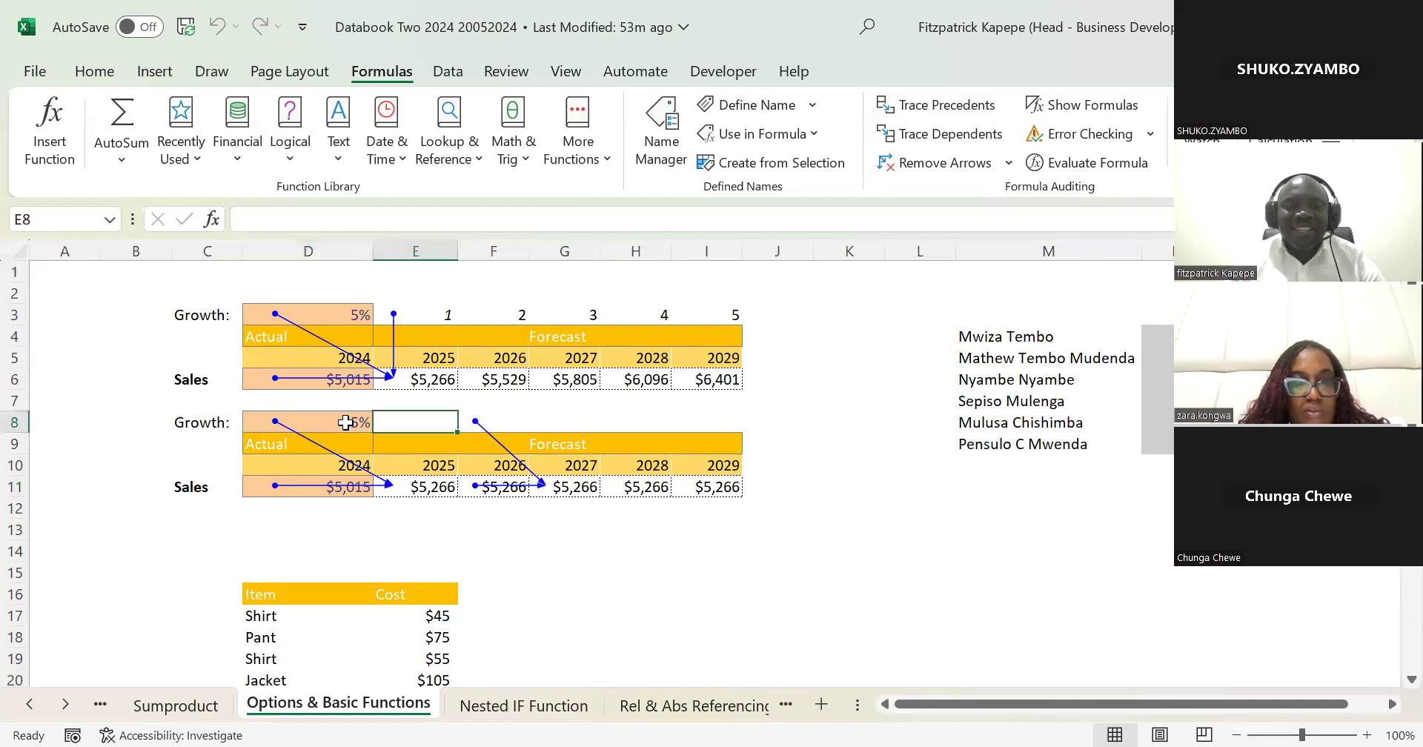
key("Left")
key("Left")
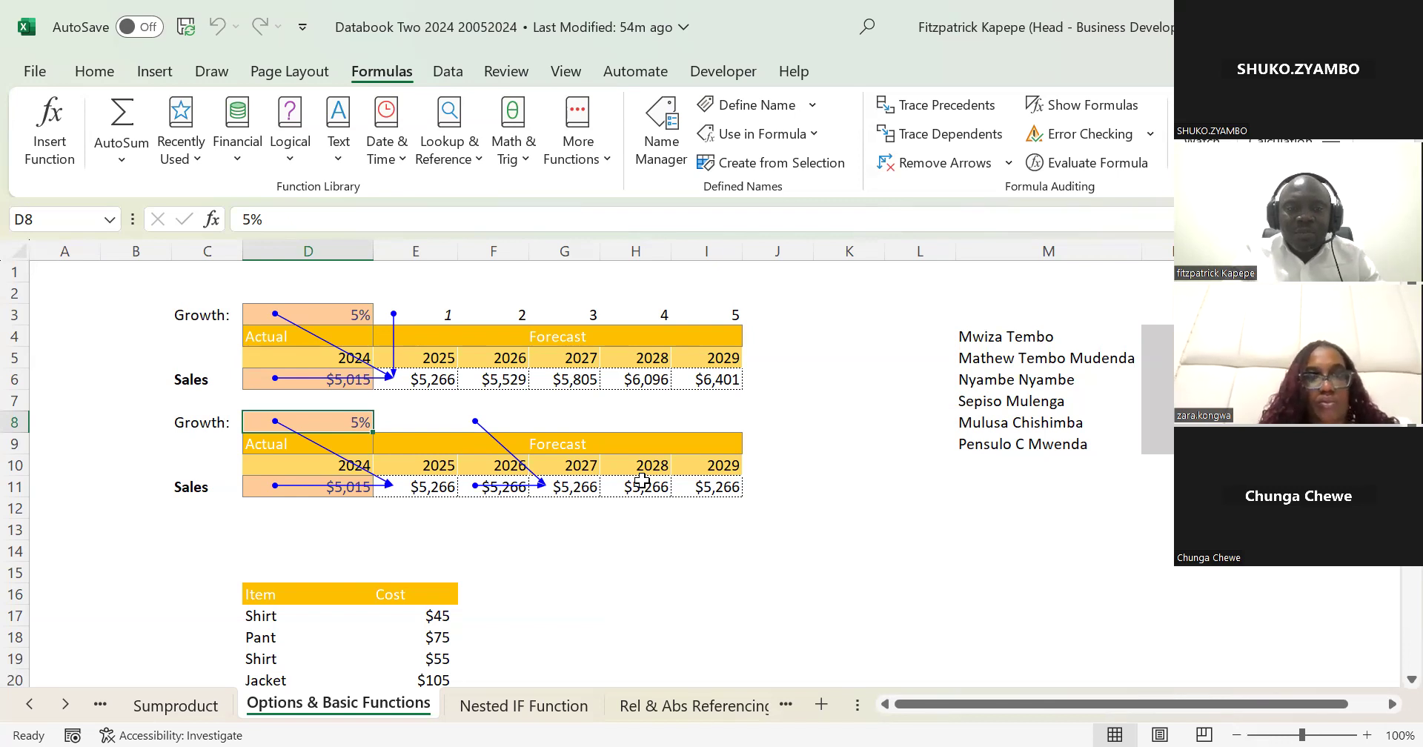
Step: Trace the precedents of the 2029 forecast cells I11 and I6 in the two sales tables
left_click(420, 483)
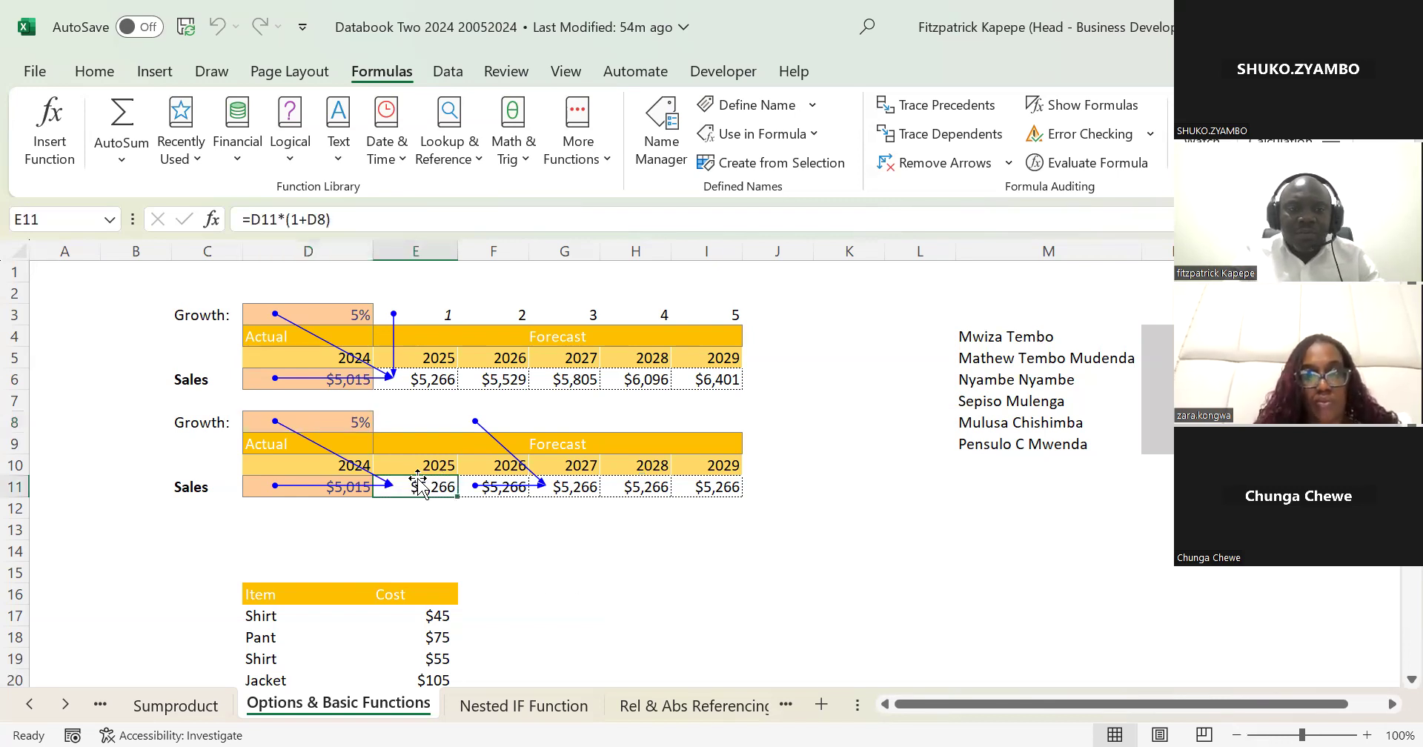
left_click(713, 490)
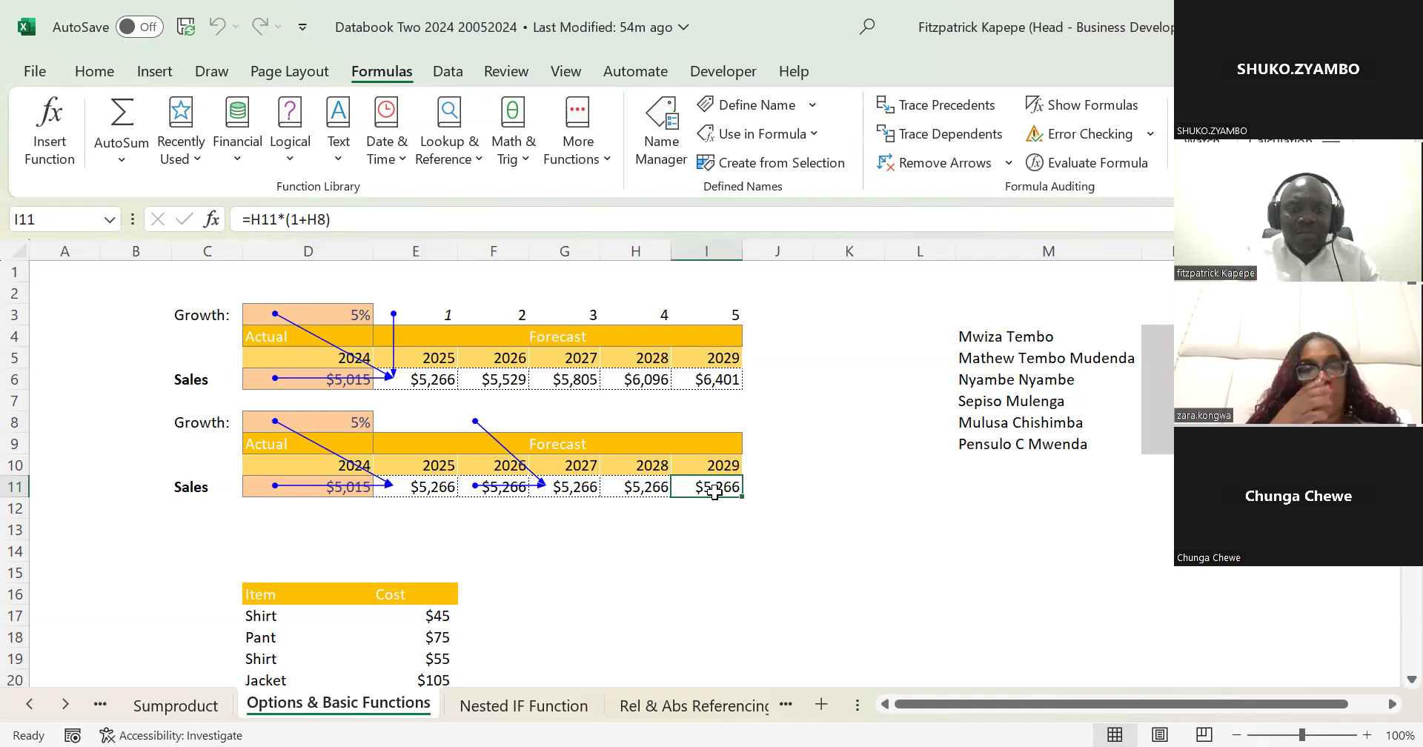
left_click(919, 104)
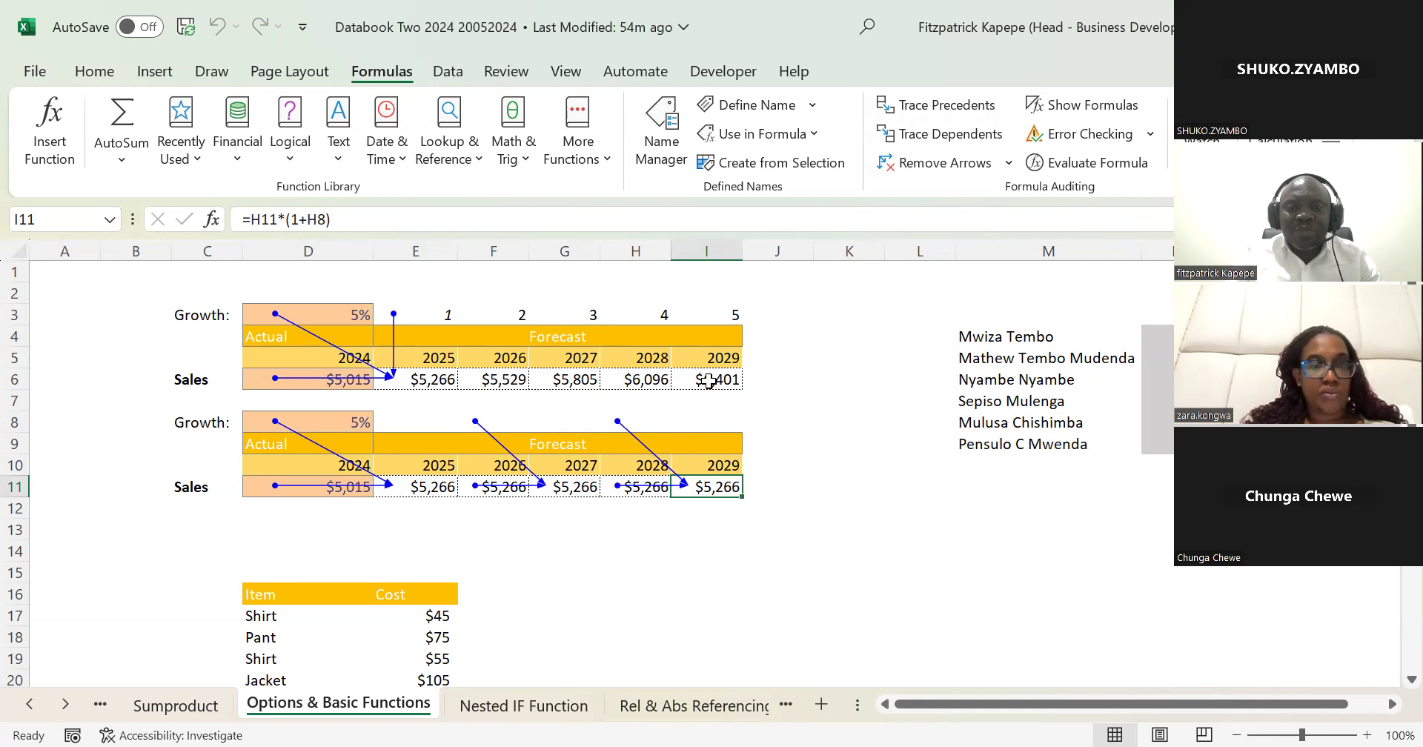
left_click(704, 381)
left_click(936, 105)
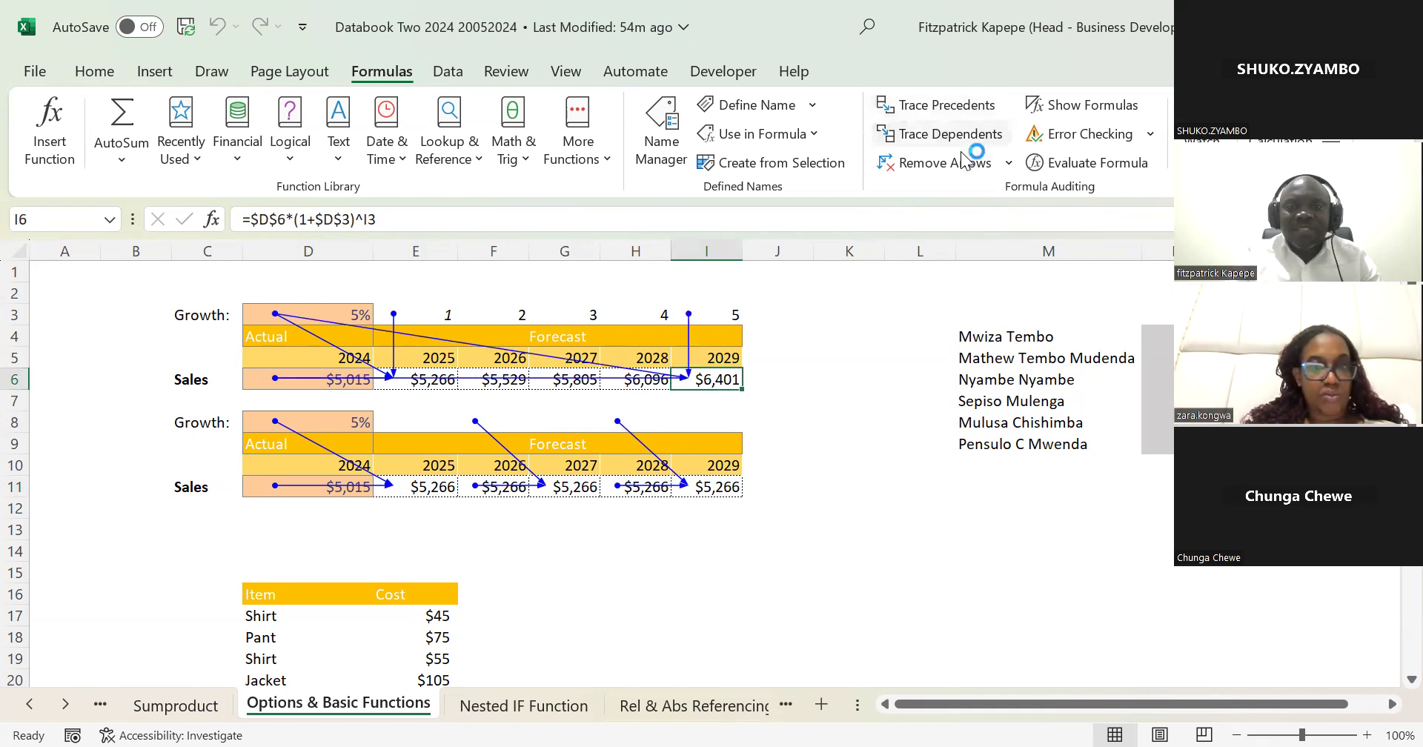
Step: Remove all tracer arrows from the sheet and trace only the precedents of I6 again
left_click(937, 353)
left_click(943, 165)
left_click(936, 104)
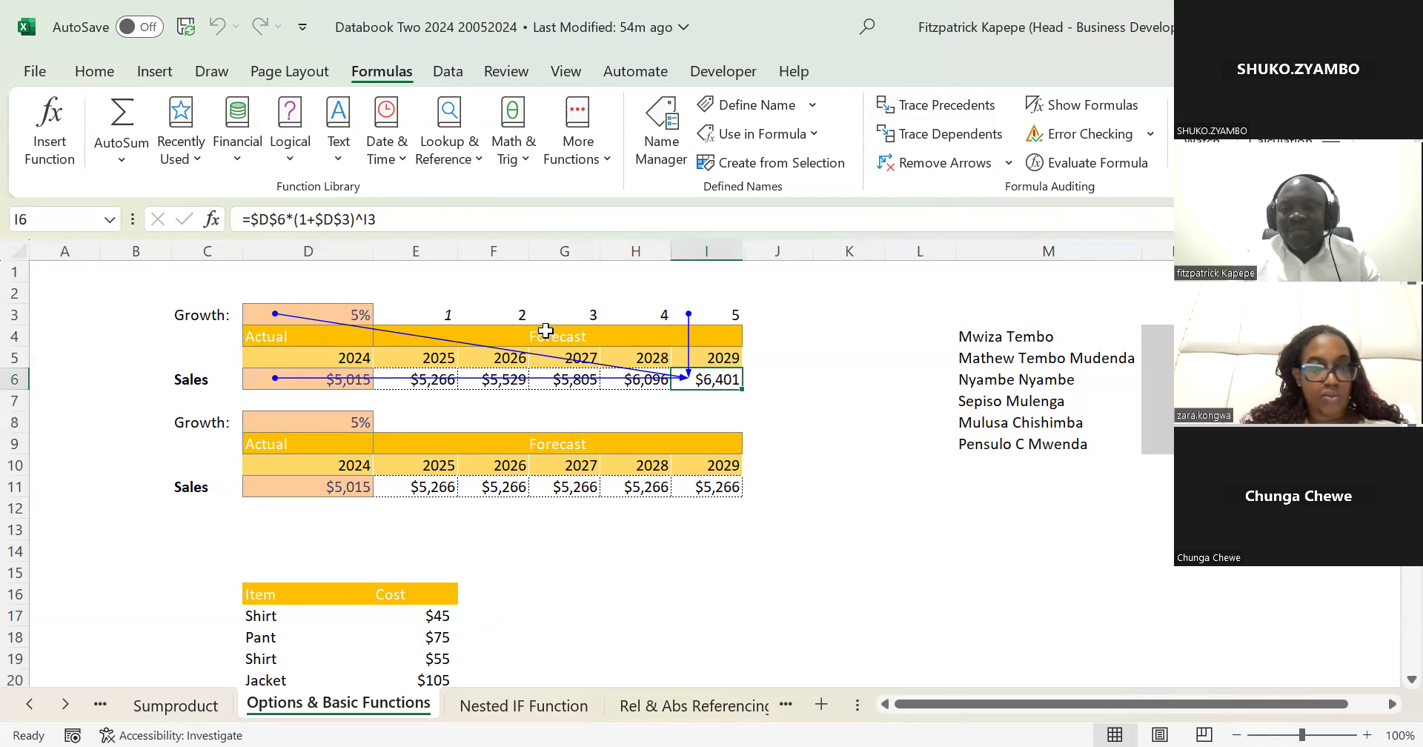
Step: View the Rel & Abs Referencing sheet, return to Options & Basic Functions, and inspect the formula in E11
left_click(669, 706)
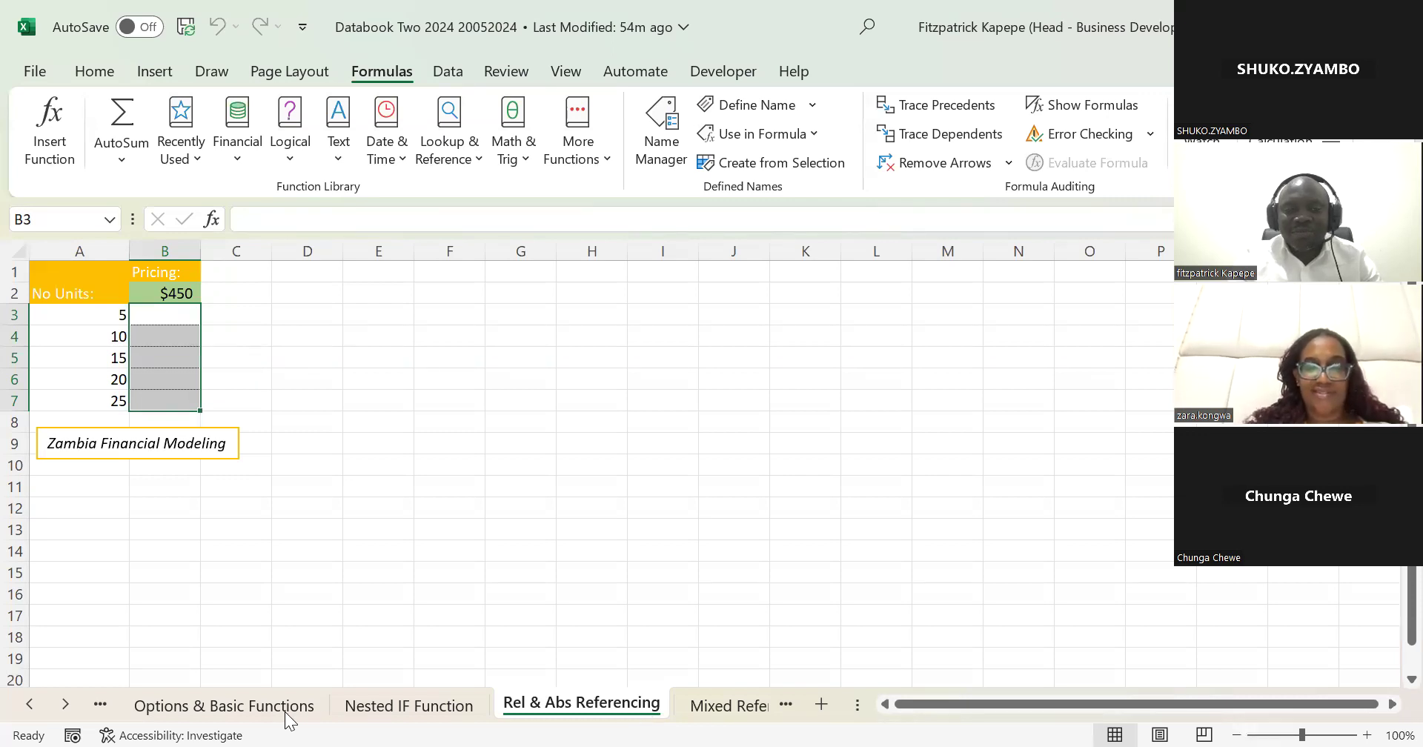
left_click(250, 710)
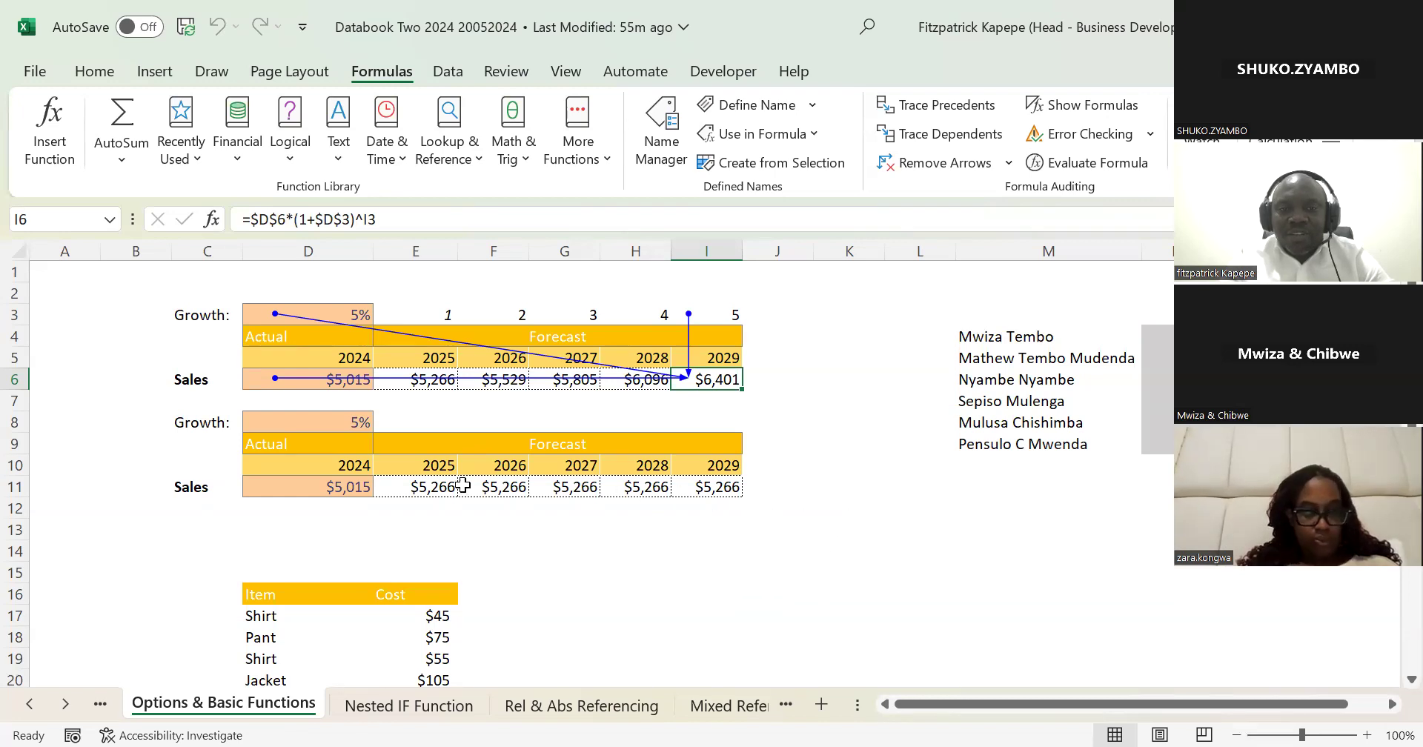
left_click(433, 486)
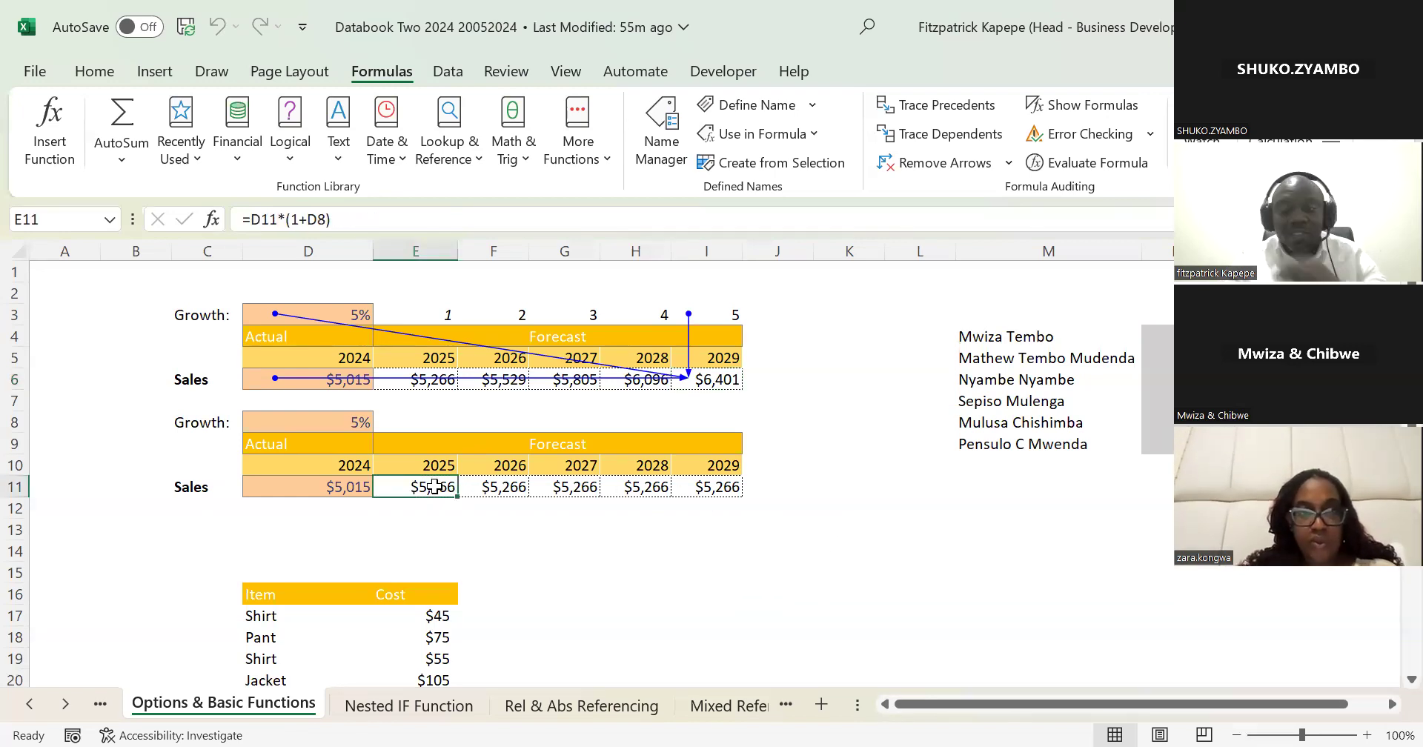
Step: Clear the 2025 to 2029 forecast formulas in E11:I11 of the second sales table
key("shift+Right")
key("shift+Right")
key("shift+Right")
key("shift+Right")
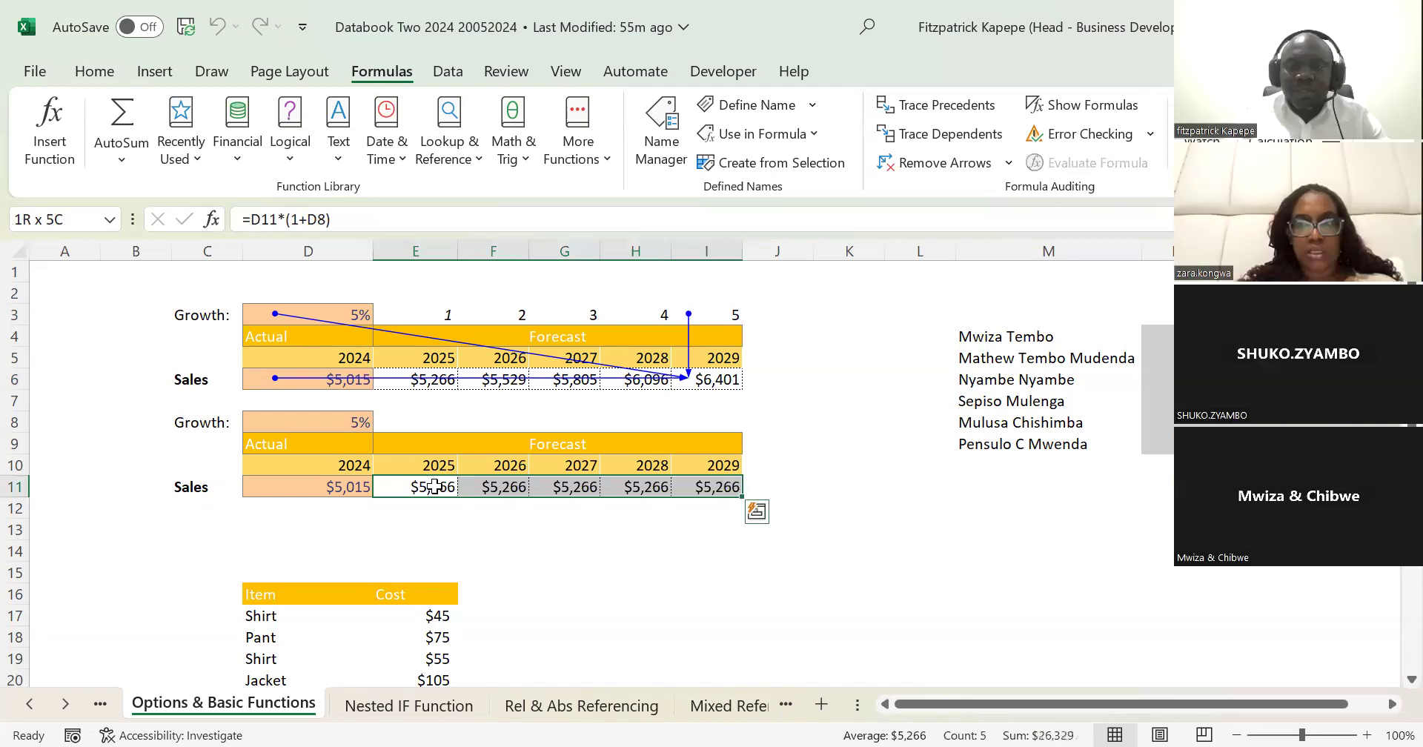
key("Delete")
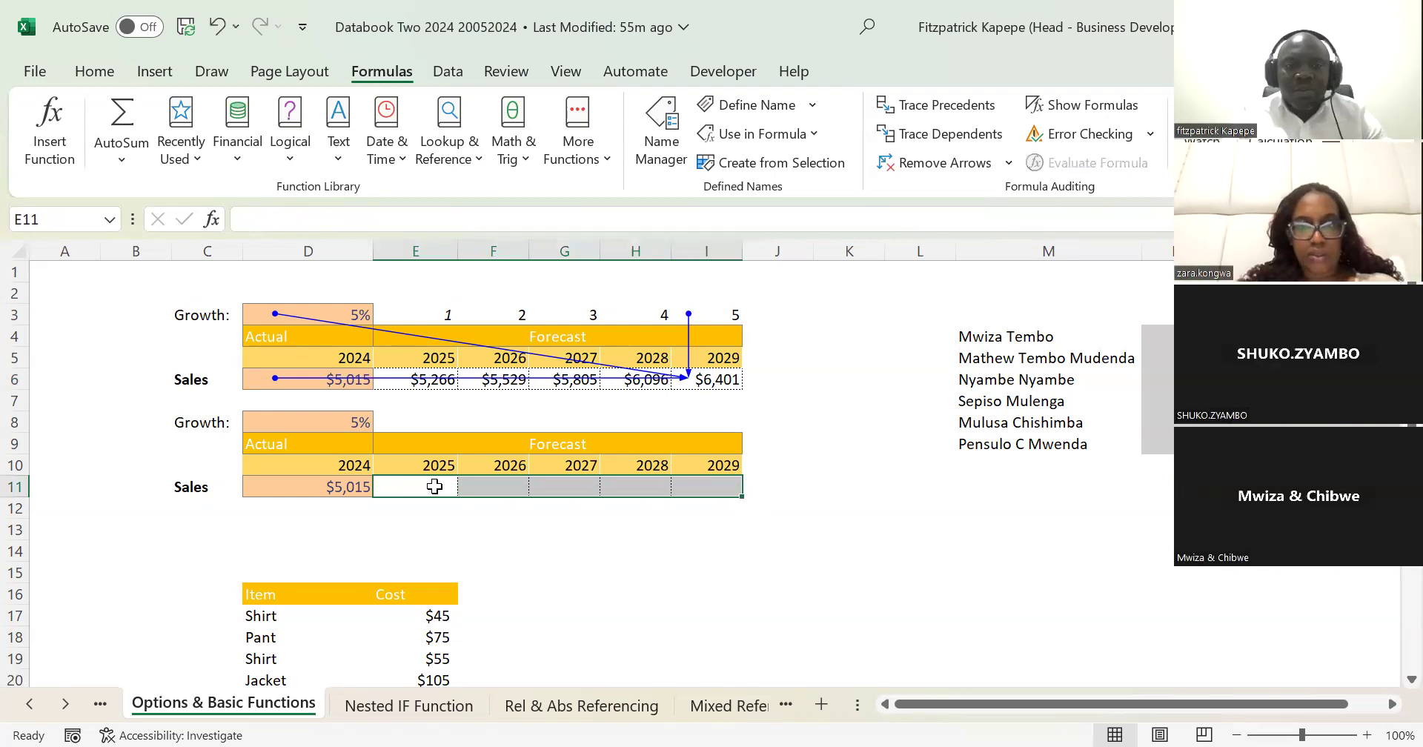
Step: Enter the reference note $R in J14 with the description "Locking a column" in K14
left_click(762, 547)
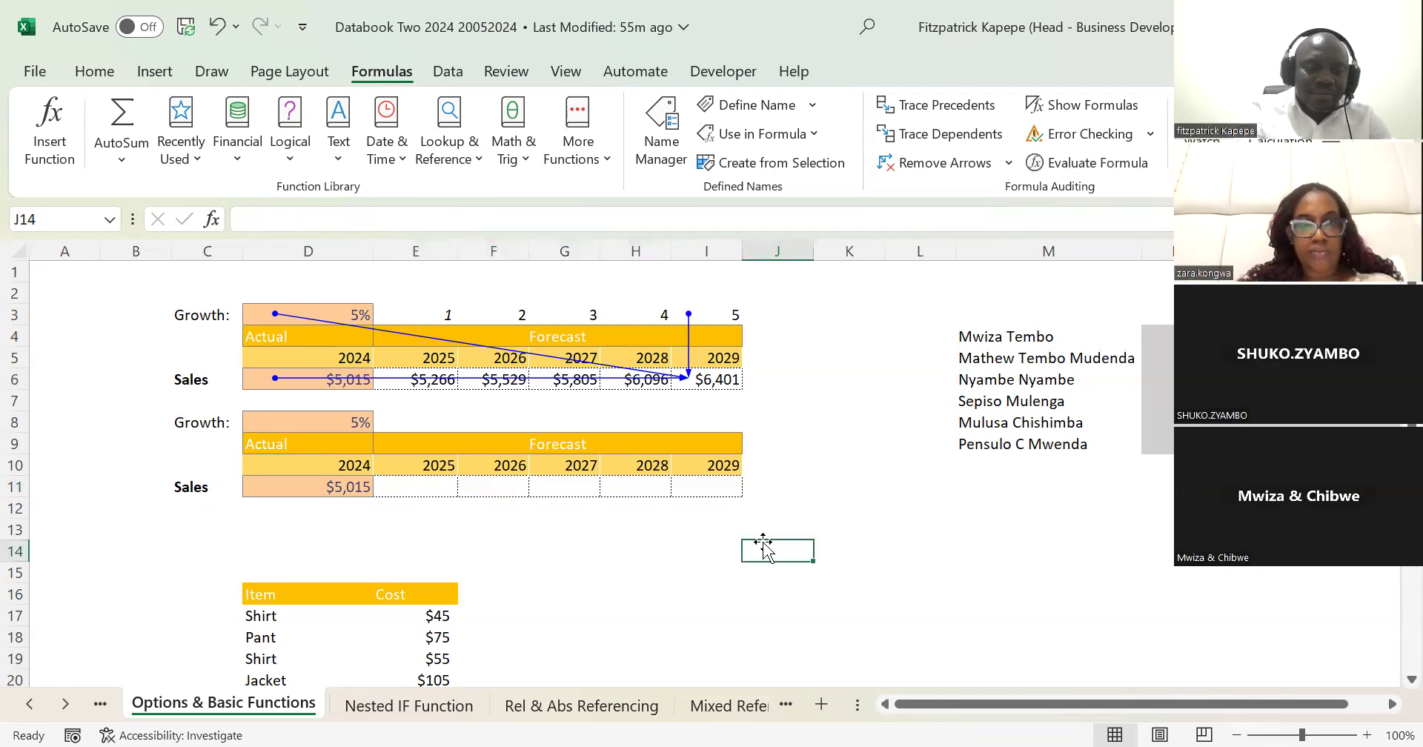
type("$R")
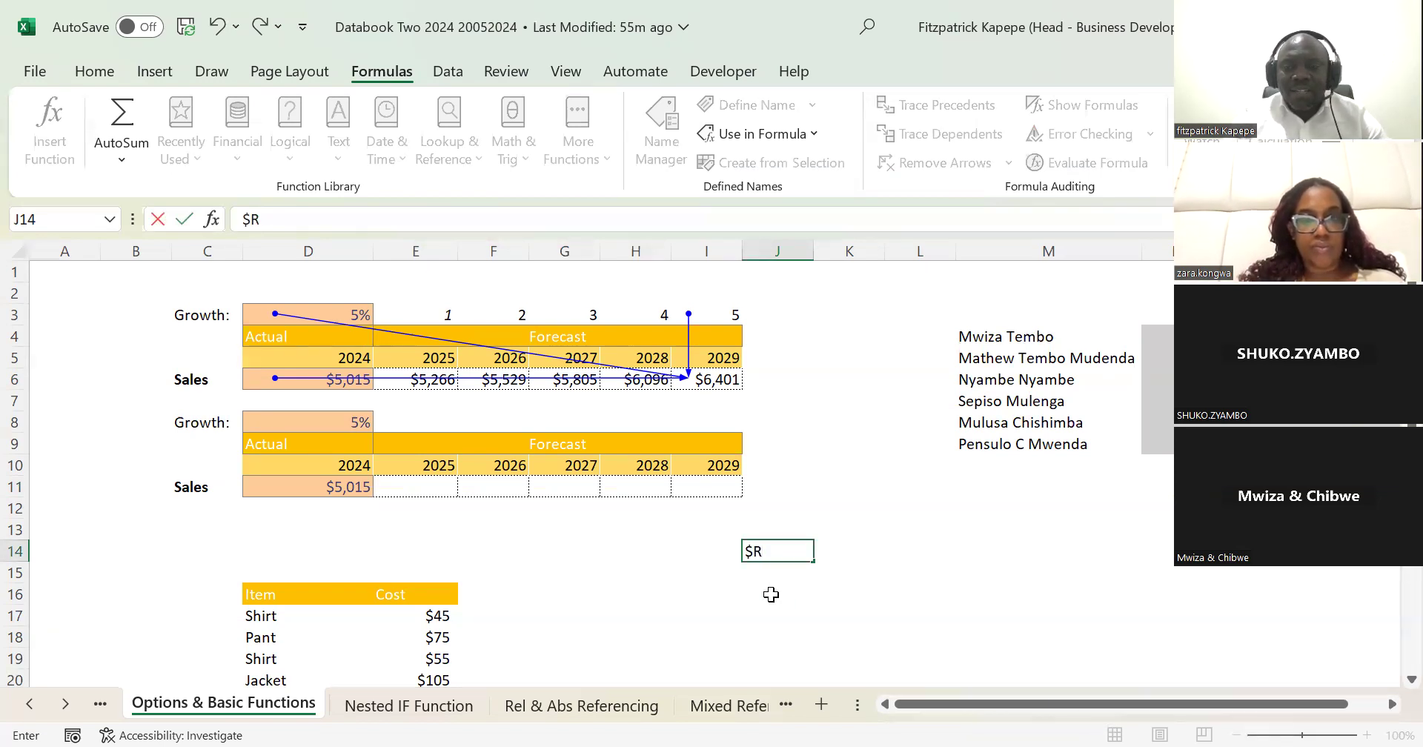
left_click(843, 546)
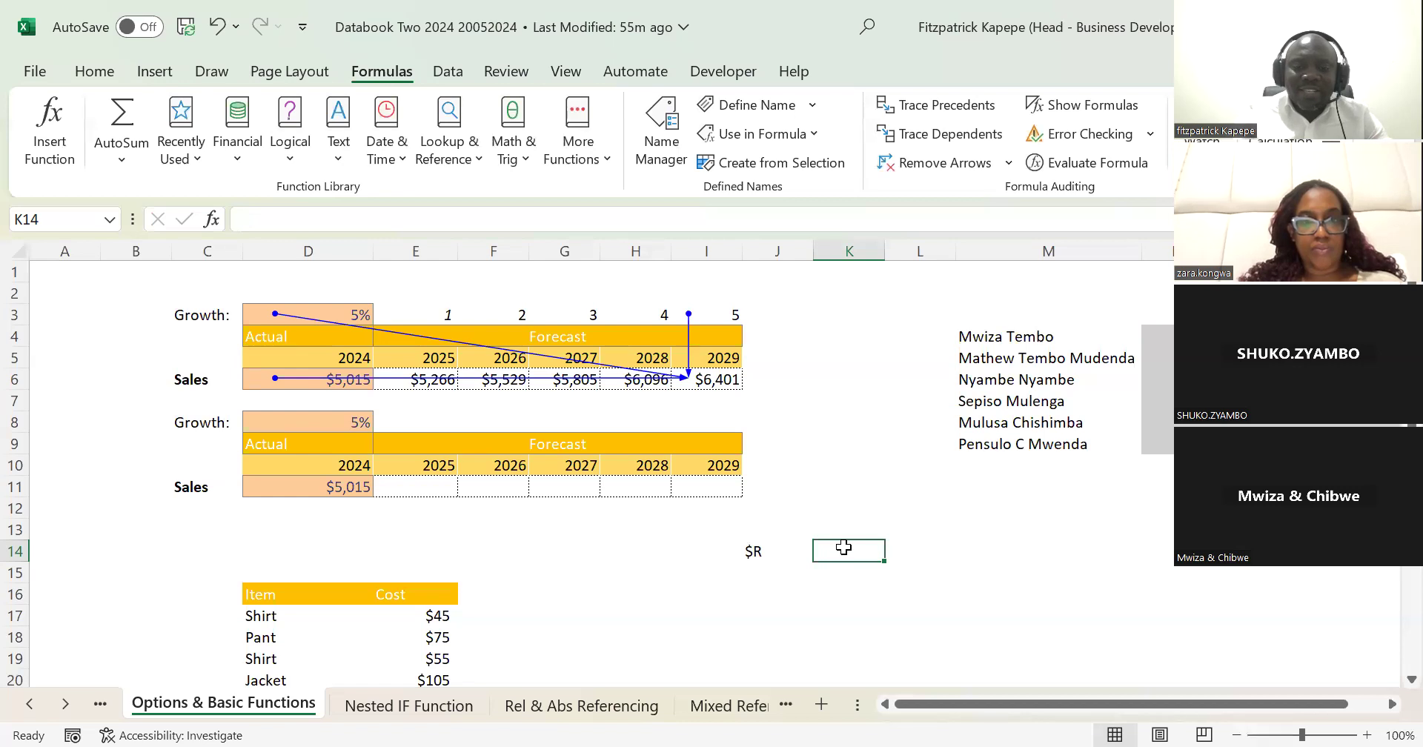
type("Locking")
type("a column")
key("Return")
Step: Add the note $5 in J15 with the description "Locking a Row" in K15
key("Left")
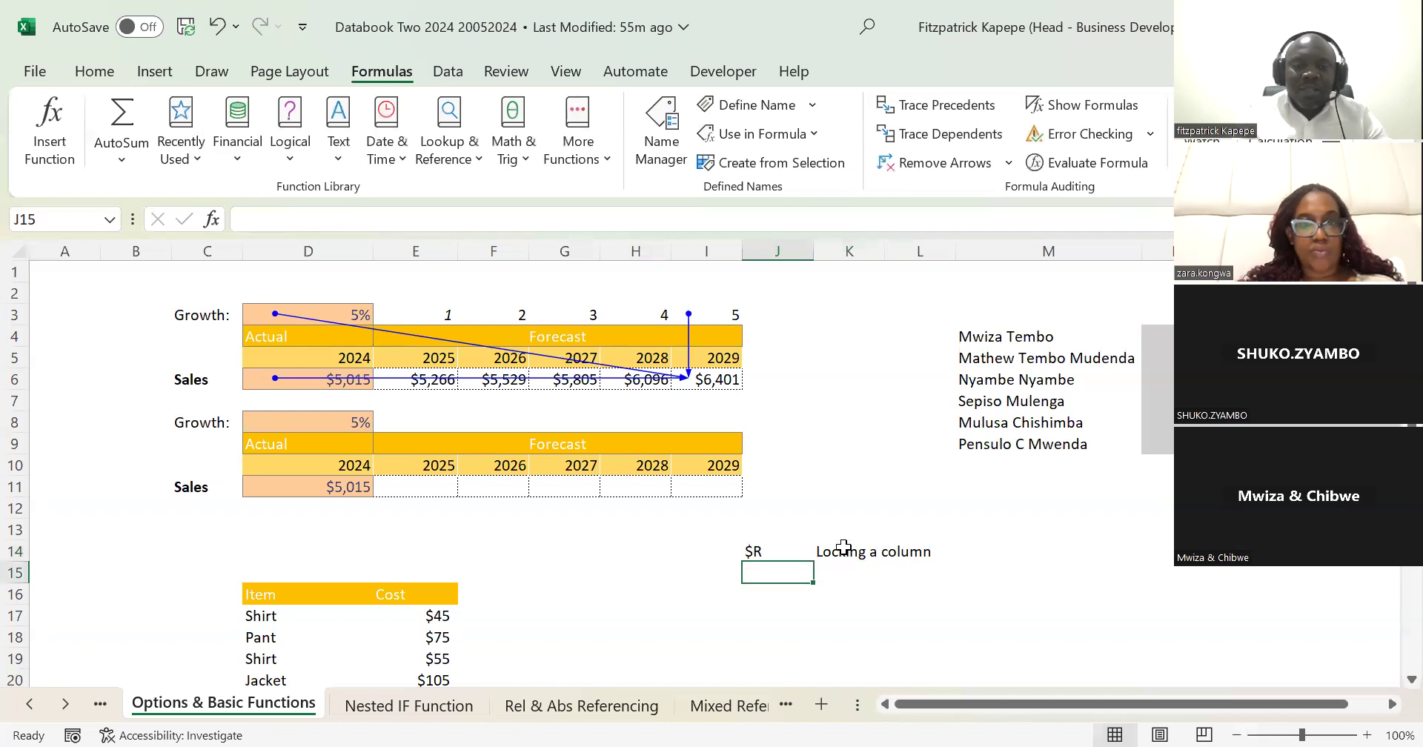
type("$5")
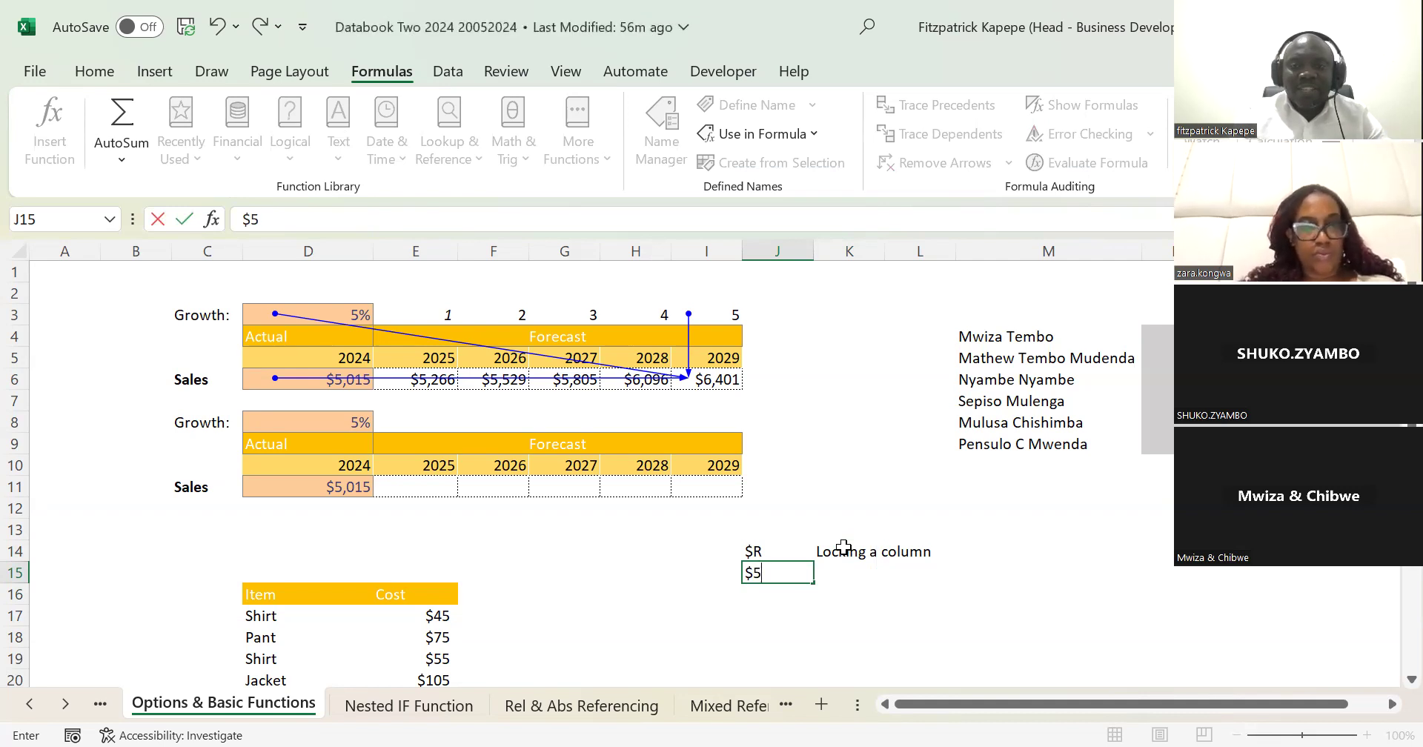
left_click(844, 582)
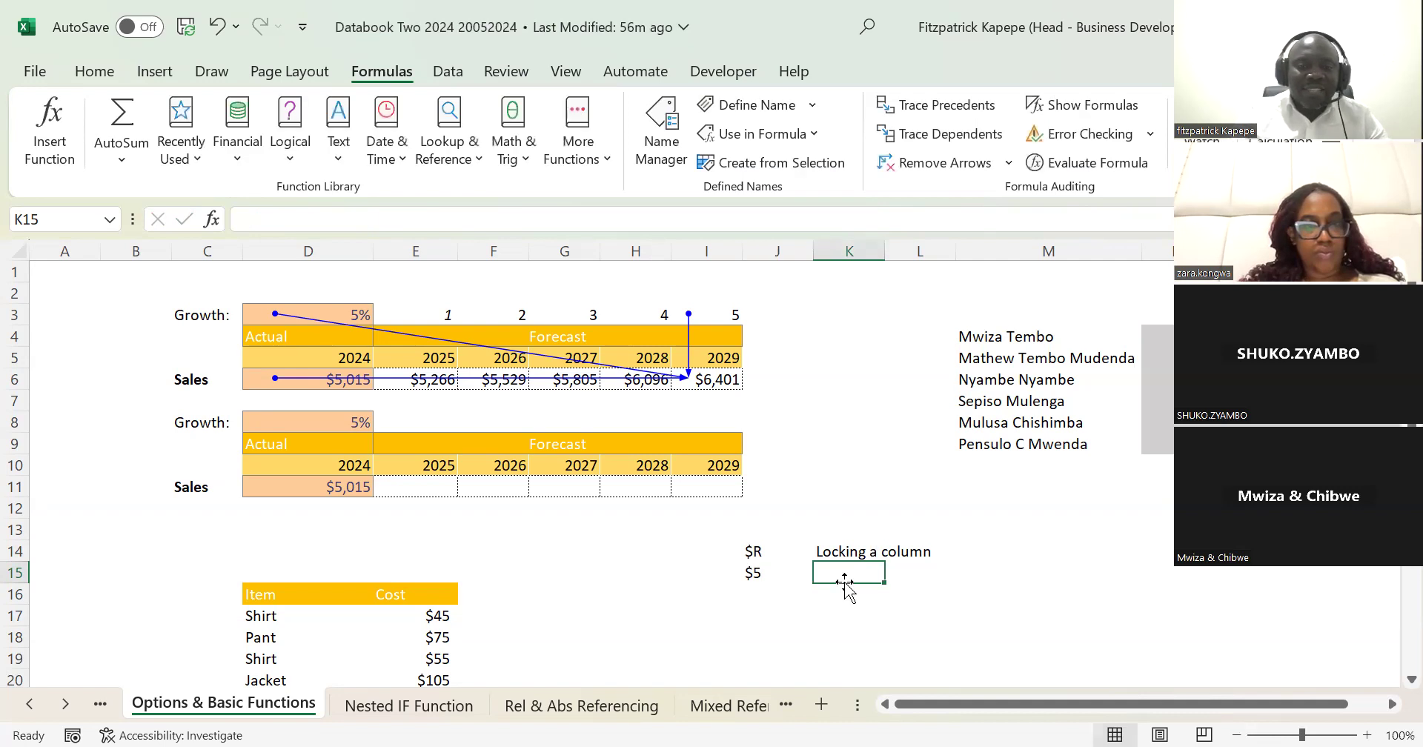
type("Locking ")
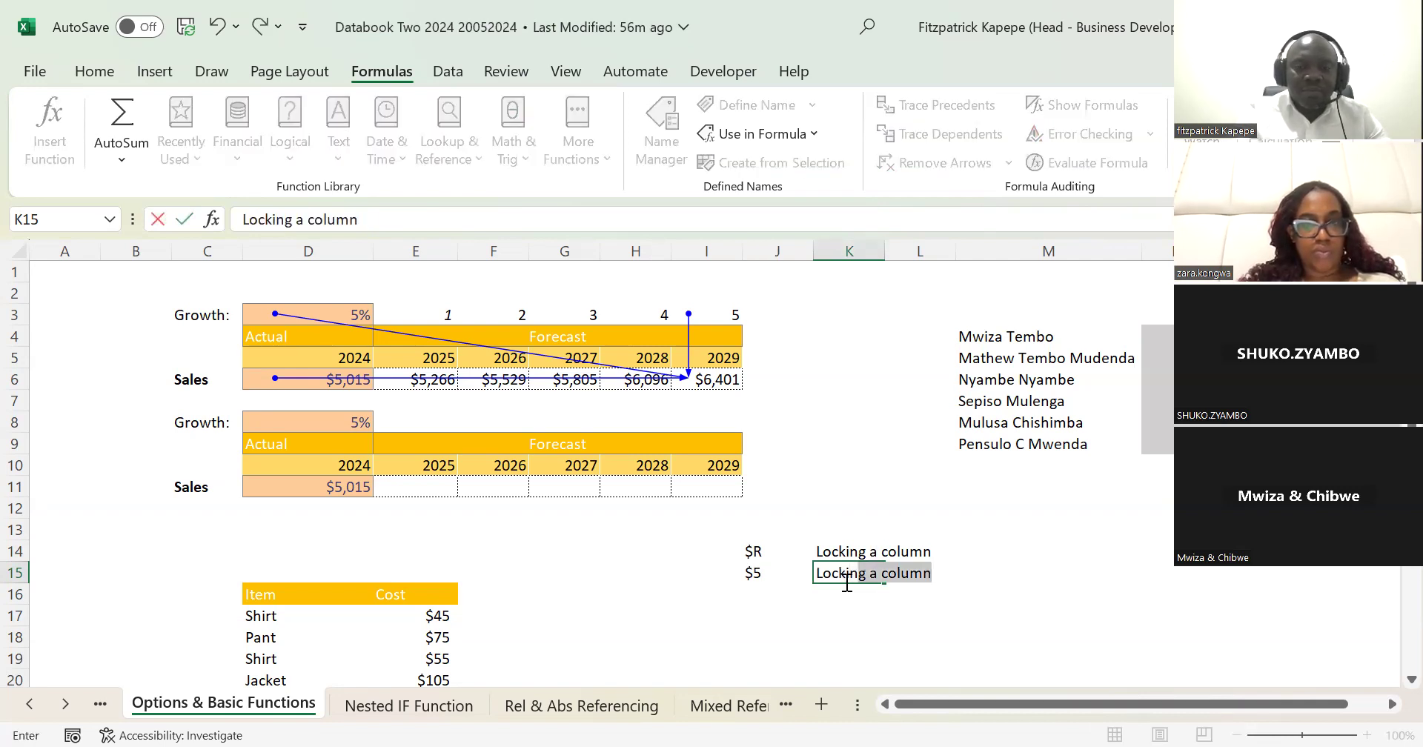
type("a Row")
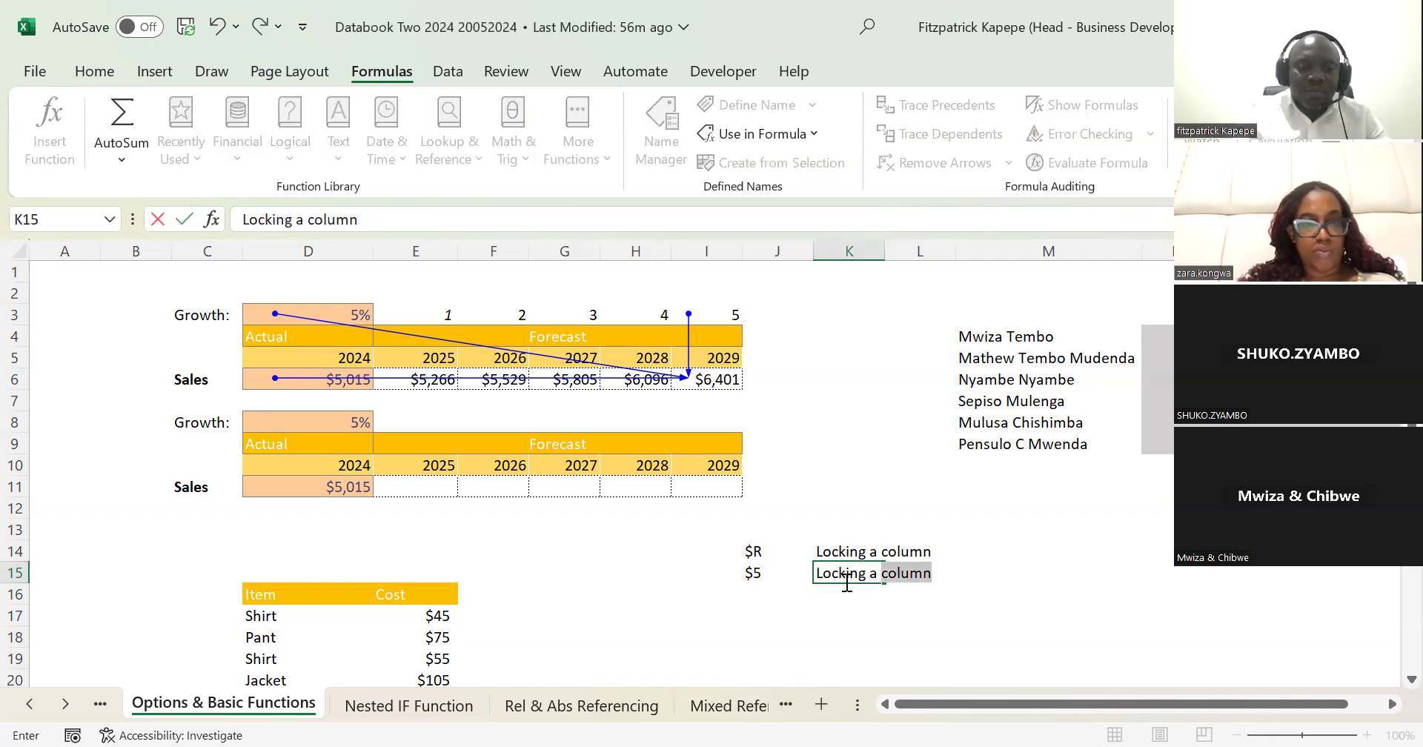
key("Return")
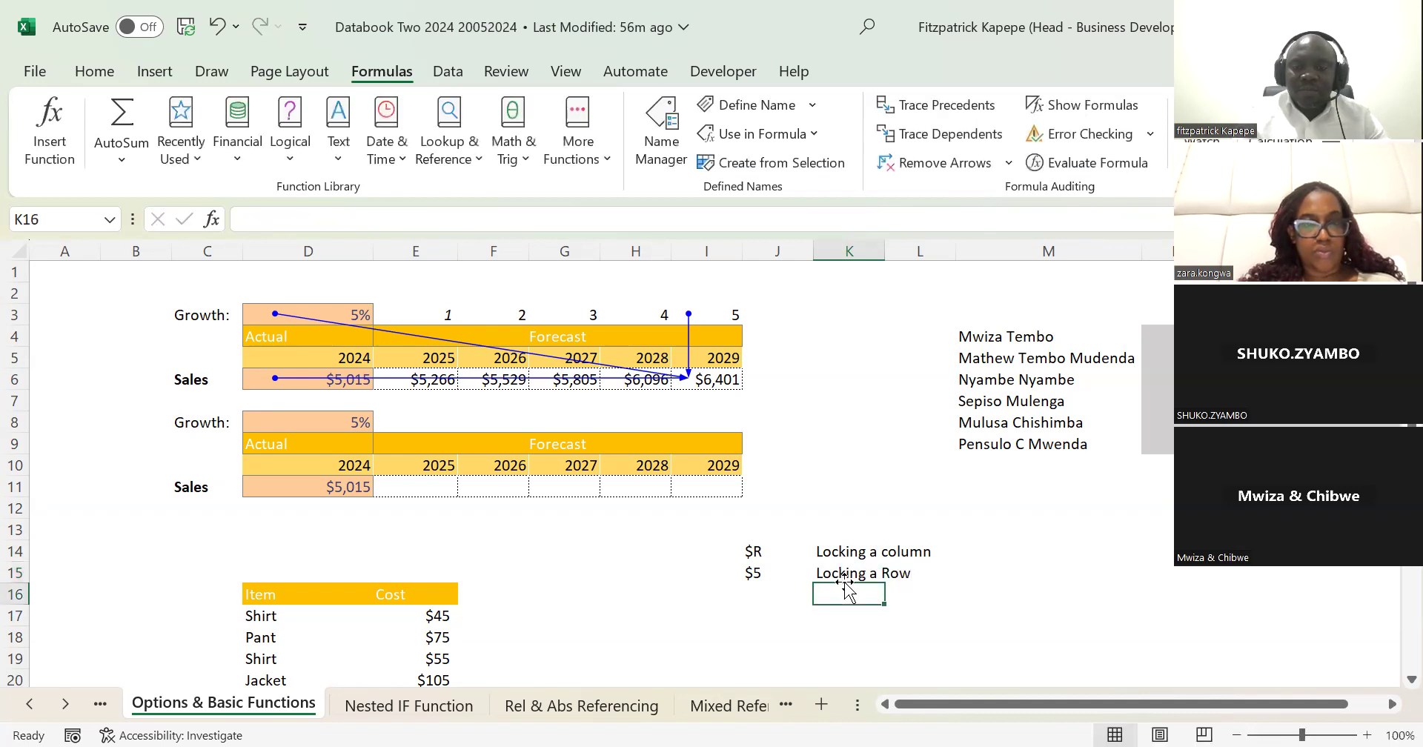
Step: Add the note $R$5 in J16 with the description "Absolute locking" in K16
key("Left")
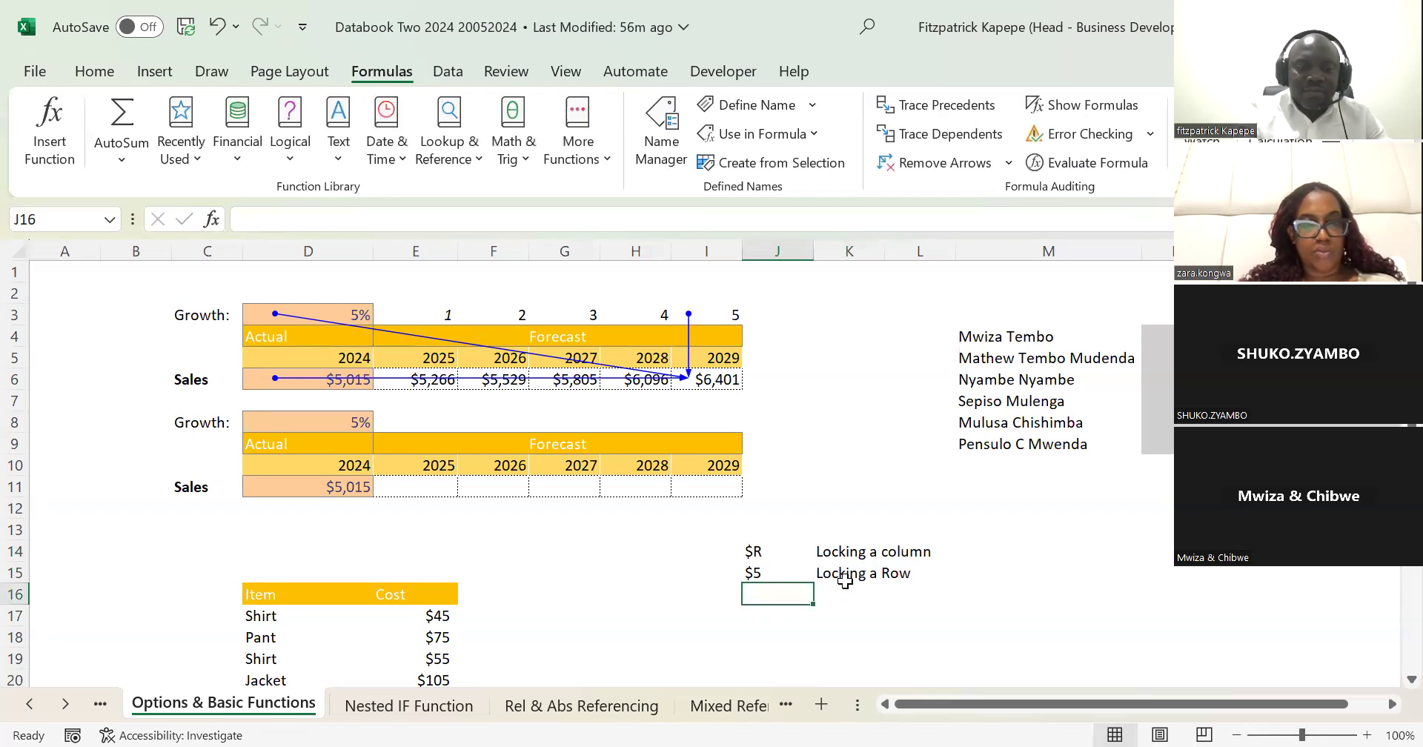
type("$R$5")
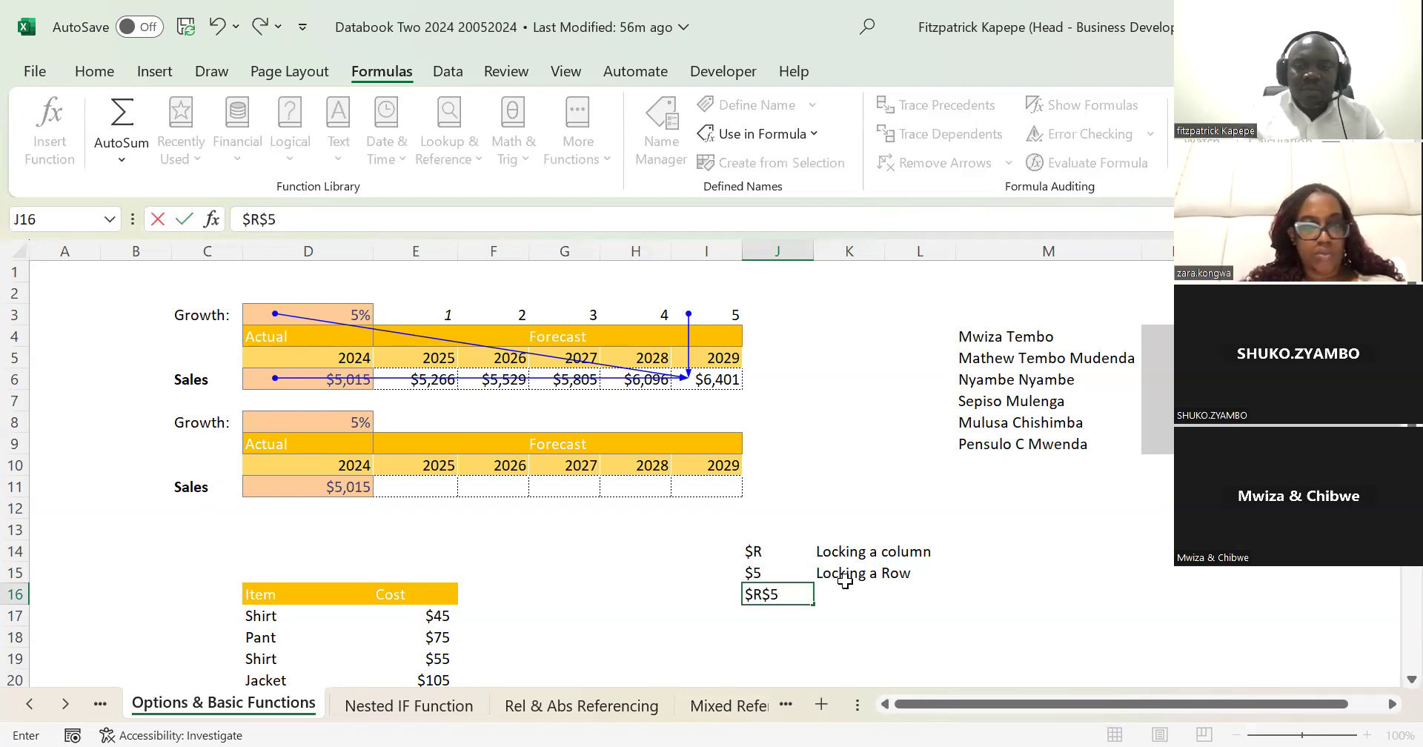
left_click(847, 589)
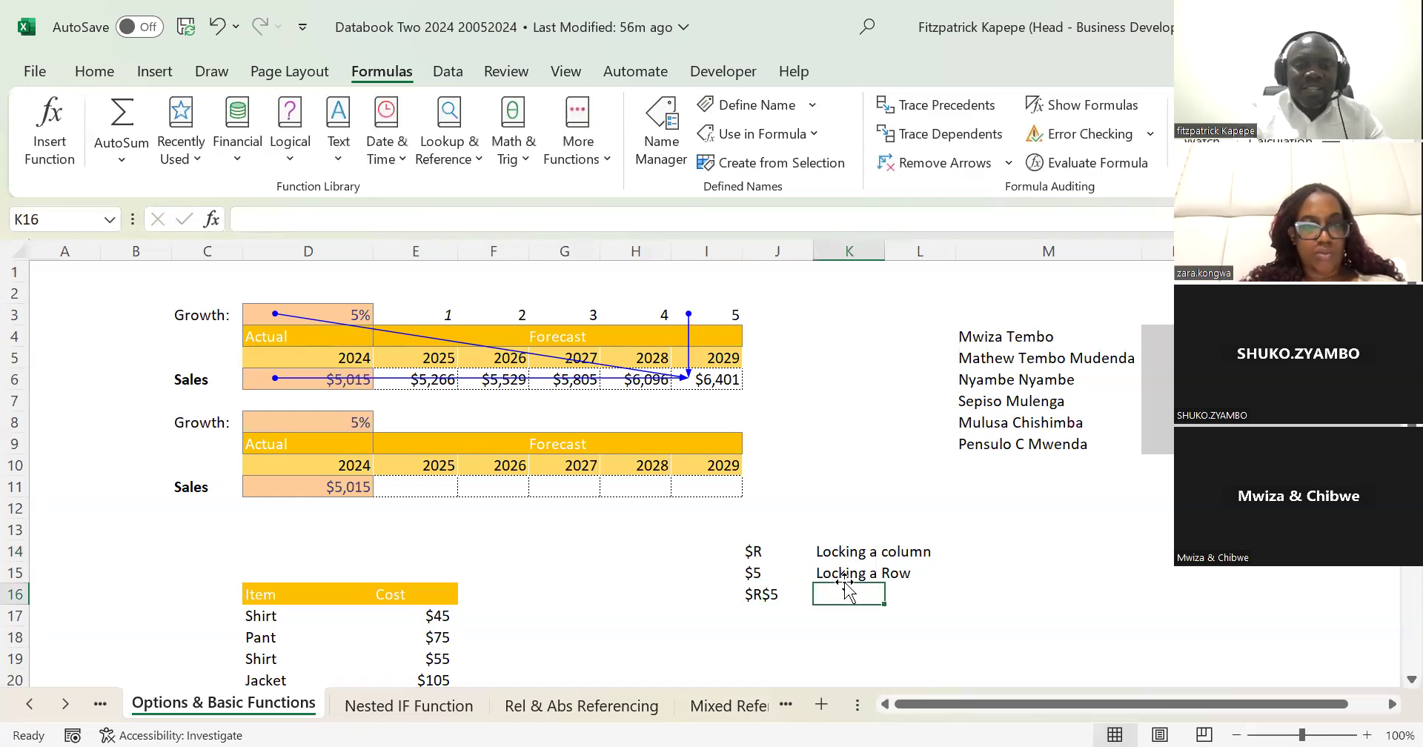
type("Absolute")
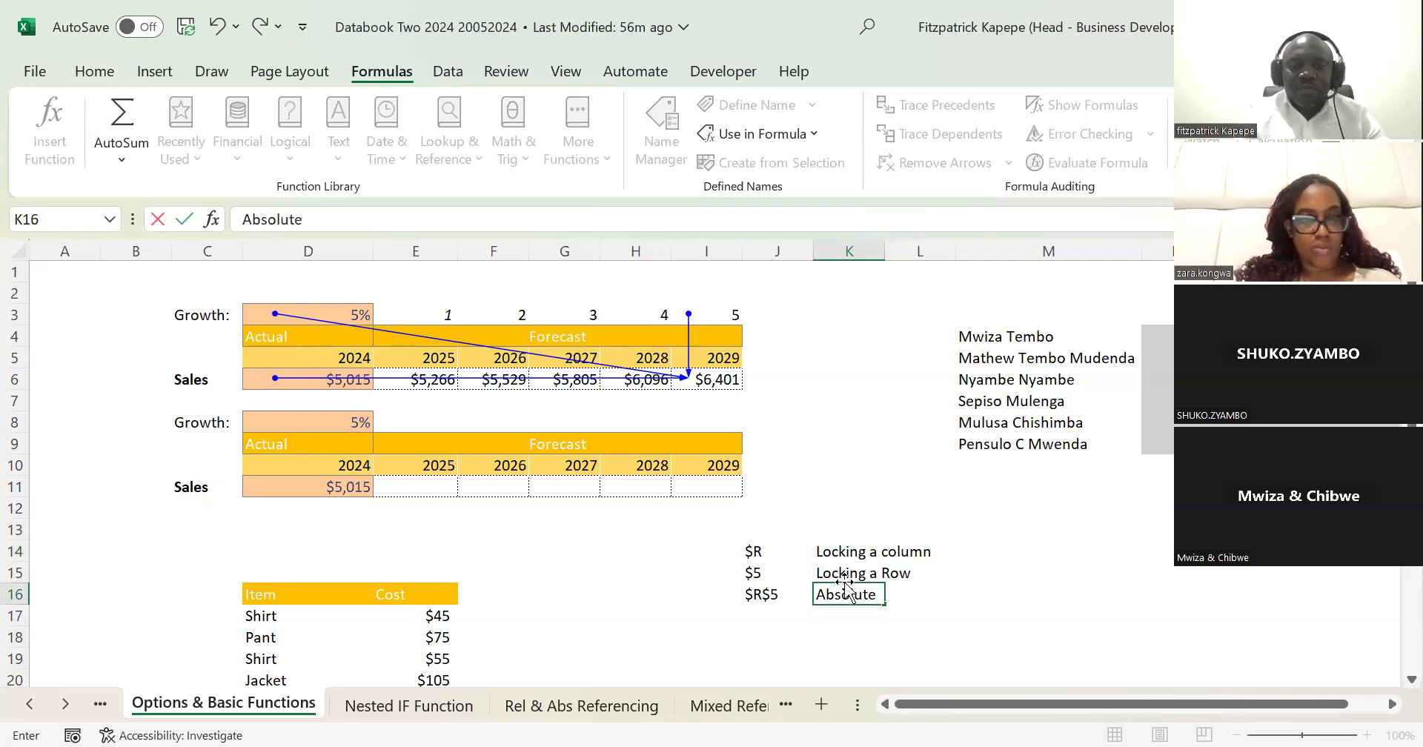
type(" locking")
key("Return")
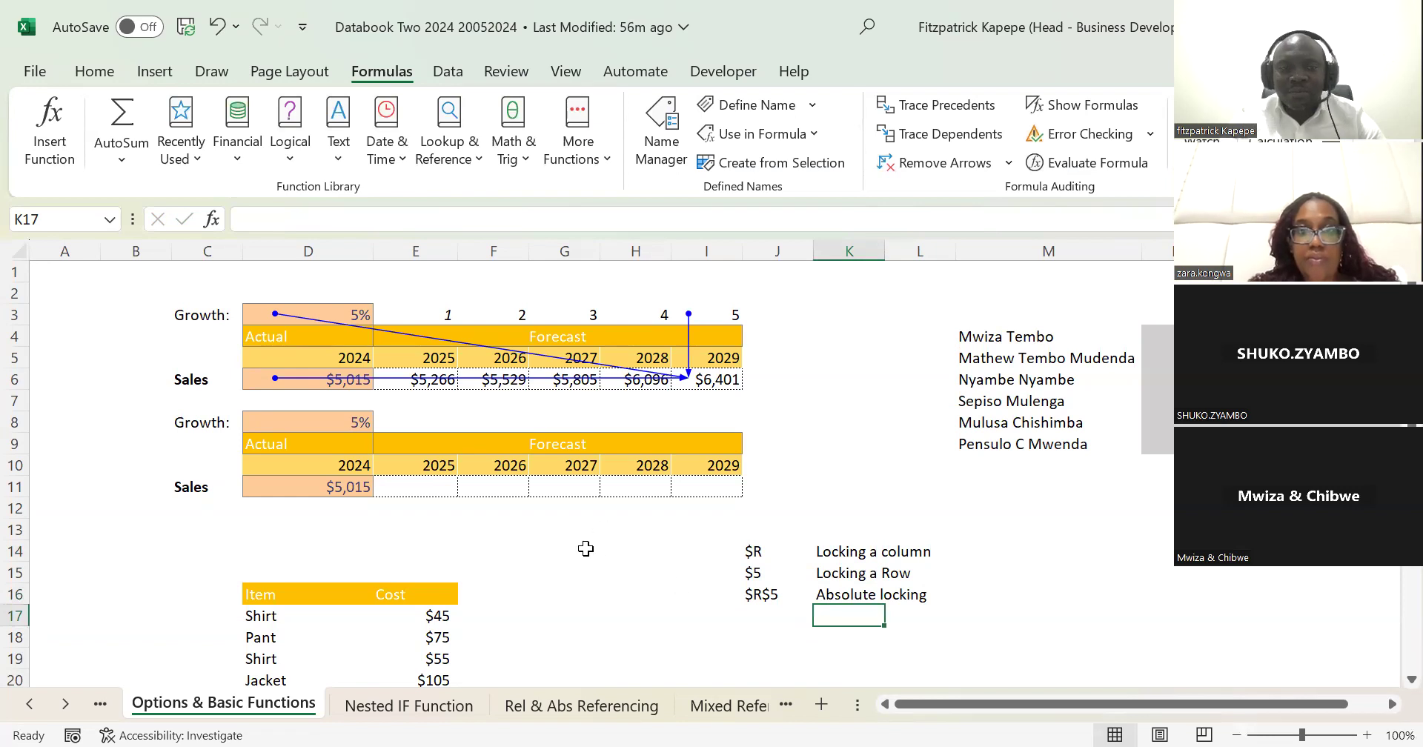
Step: Enter the 2025 forecast formula =D11*(1+$D$8) in E11 with an absolute reference to the growth rate
left_click(398, 482)
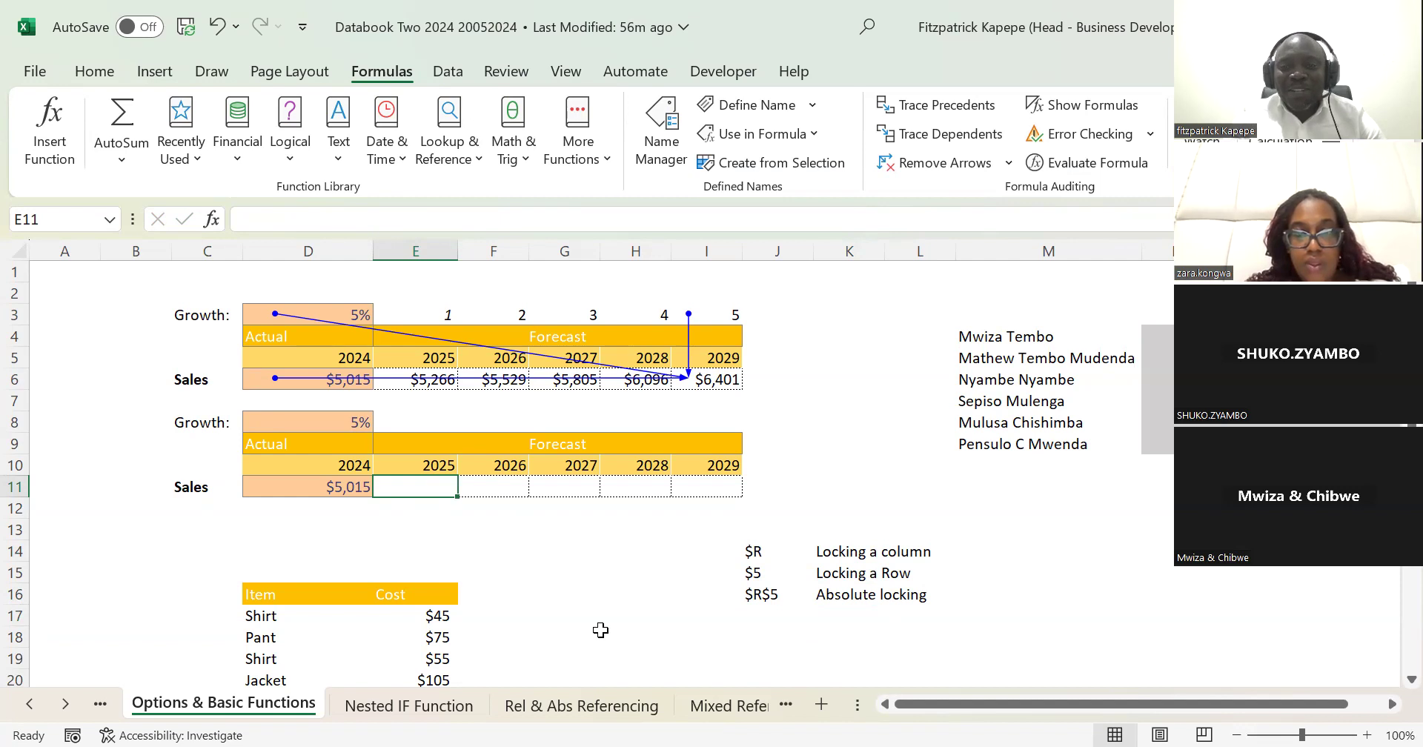
type("=")
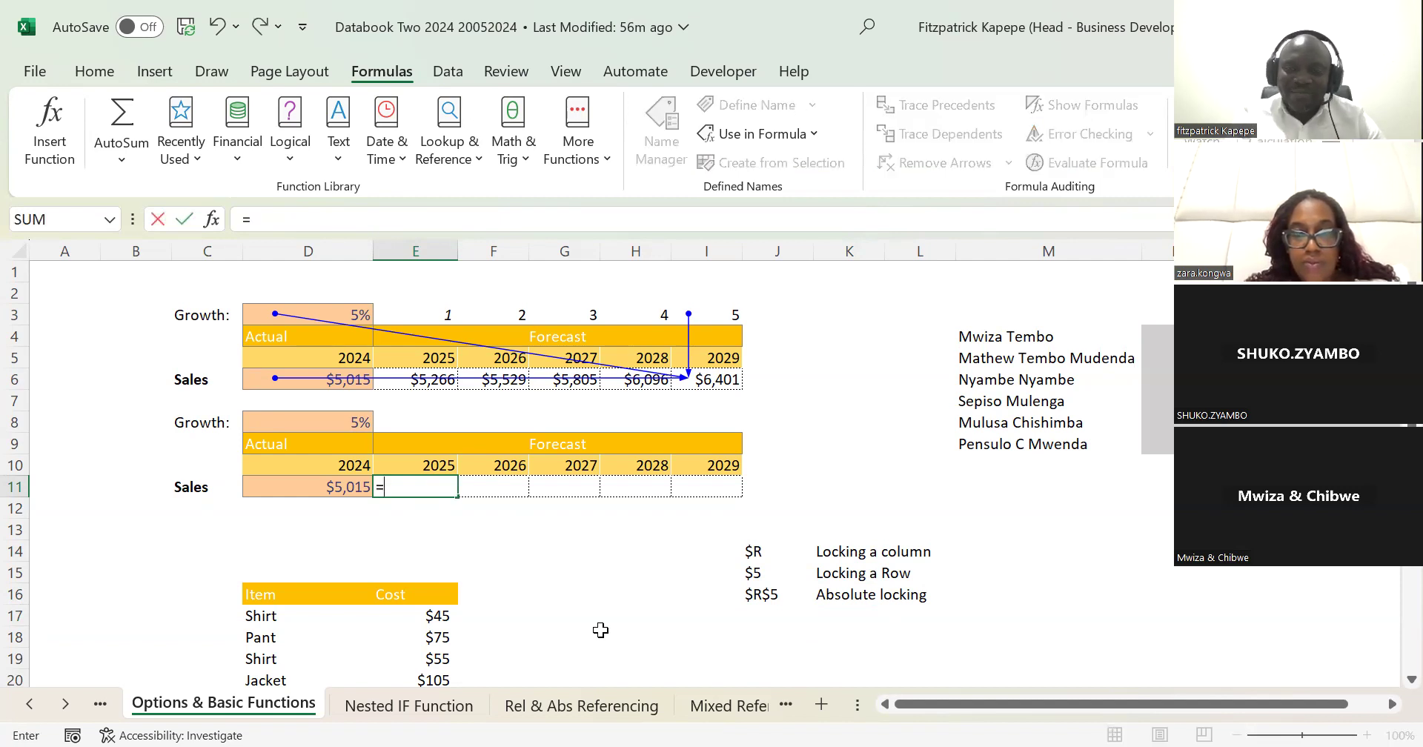
left_click(342, 486)
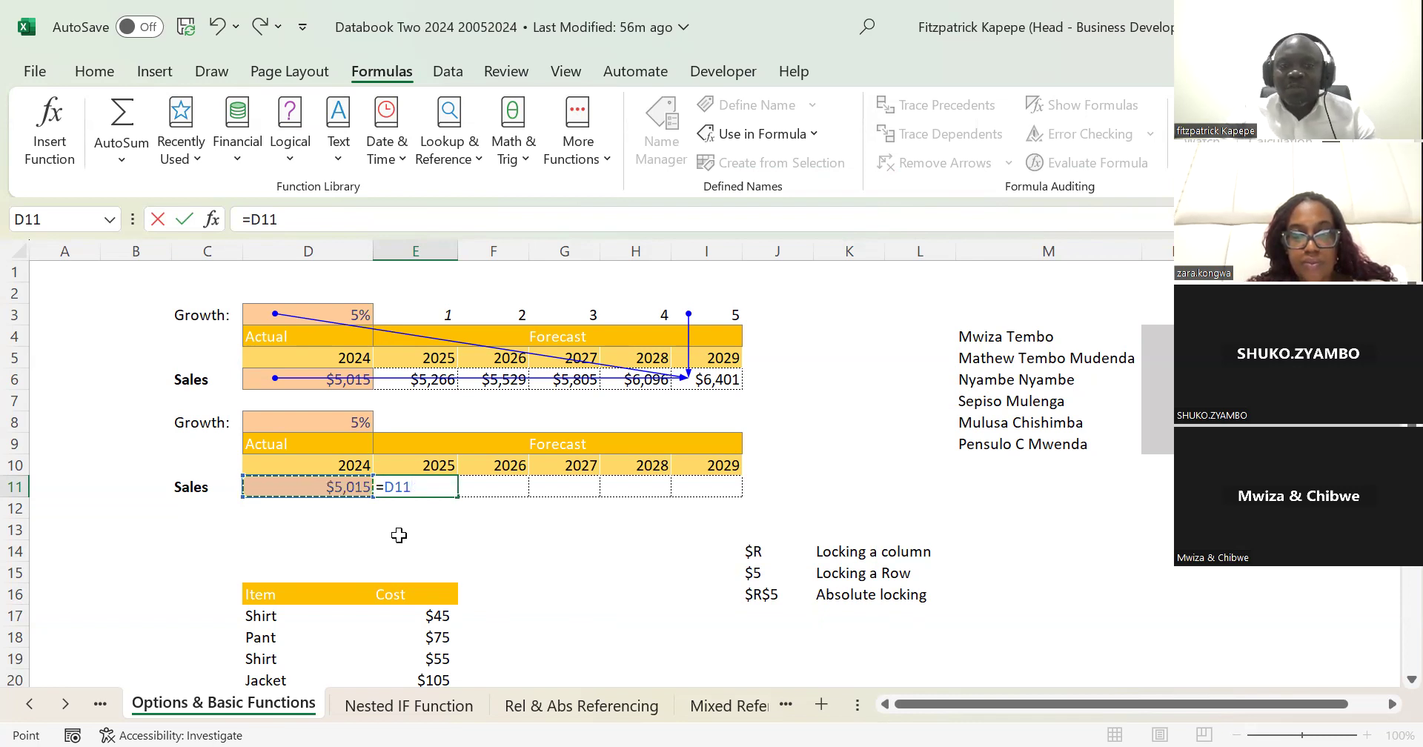
type("*")
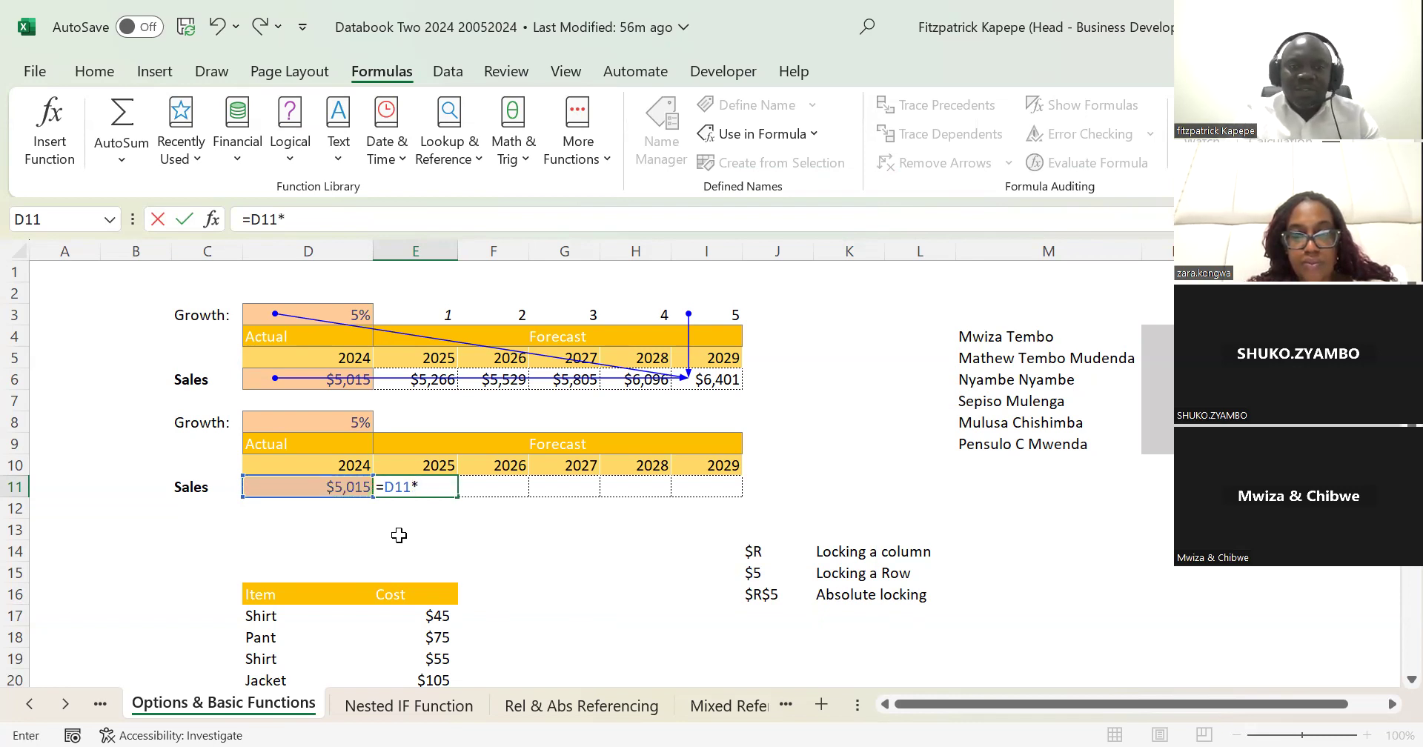
type("(1+")
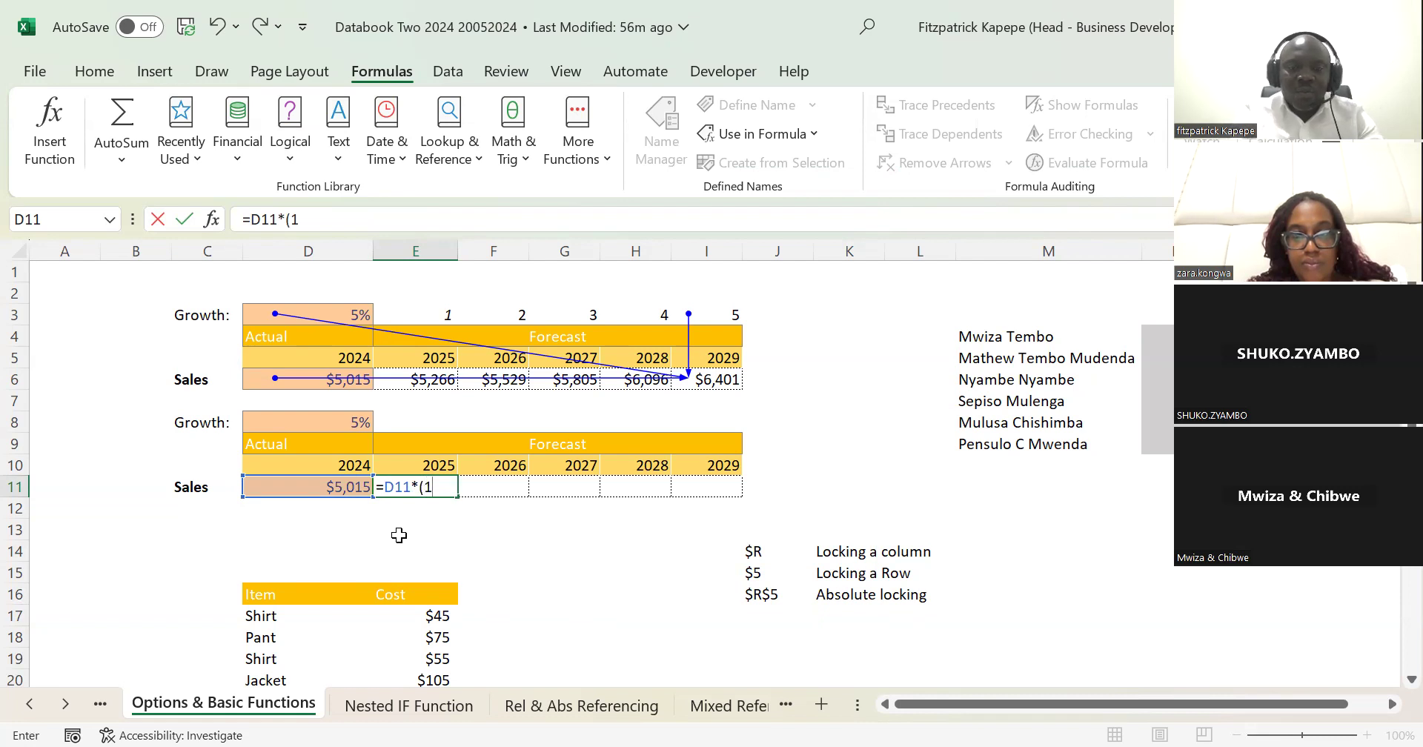
left_click(349, 417)
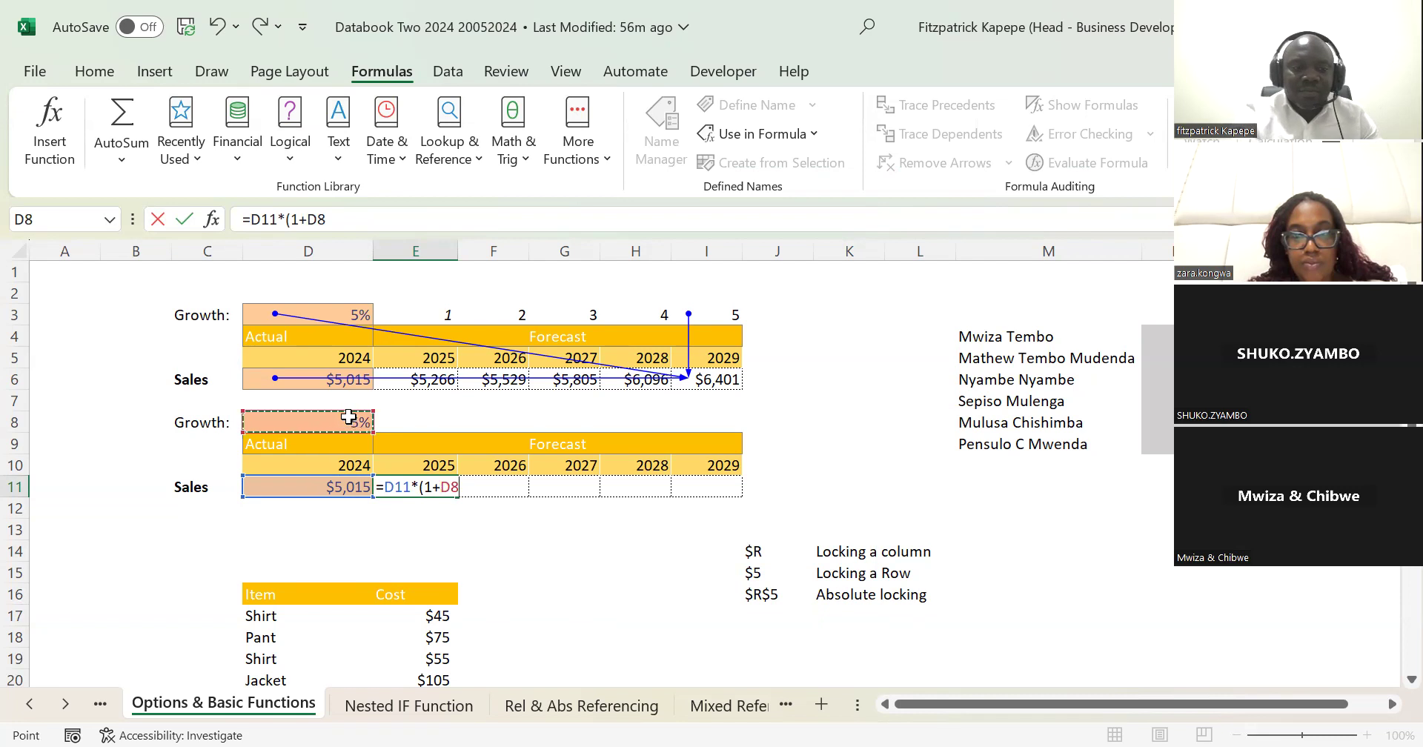
key("F4")
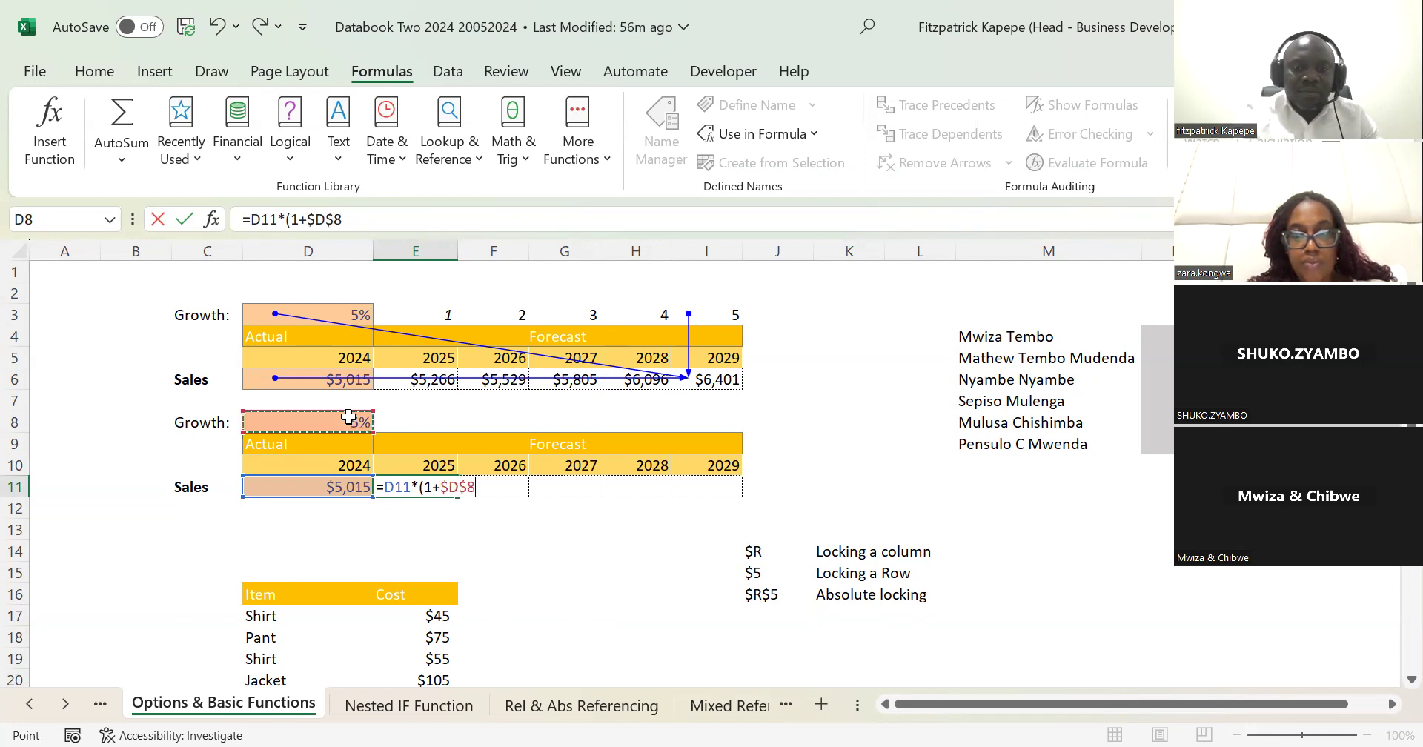
type(")")
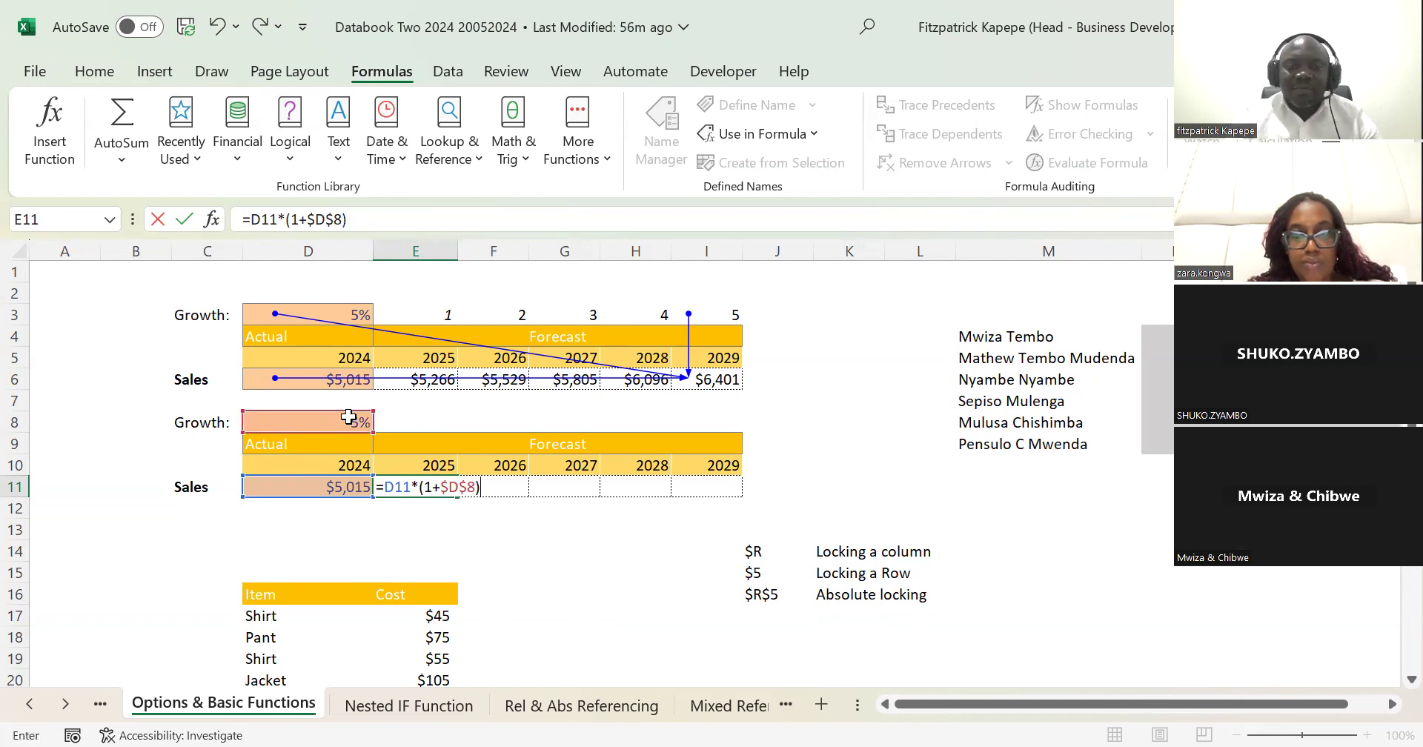
key("Return")
Step: Fill the E11 forecast formula across to the 2029 column in I11
key("Up")
key("shift+Right")
key("shift+Right")
key("shift+Right")
key("shift+Right")
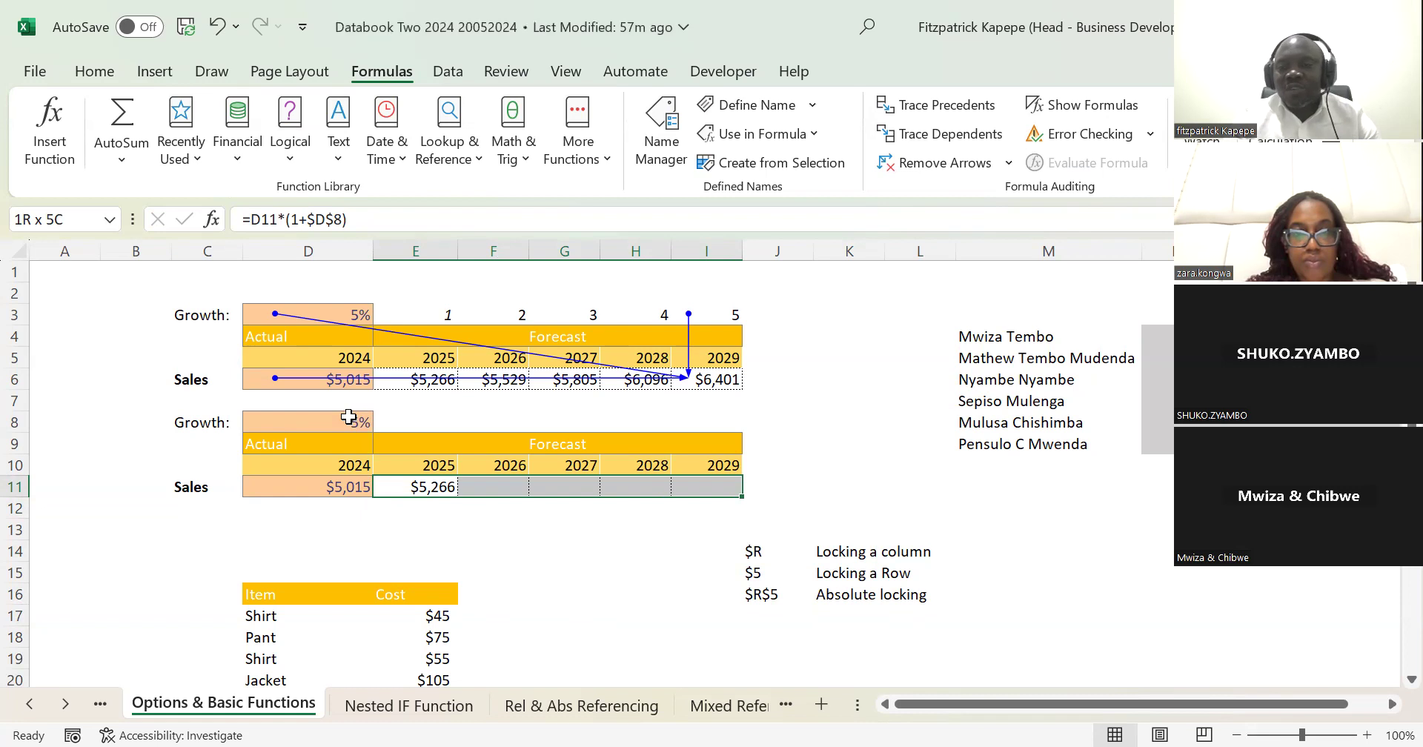
key("ctrl+r")
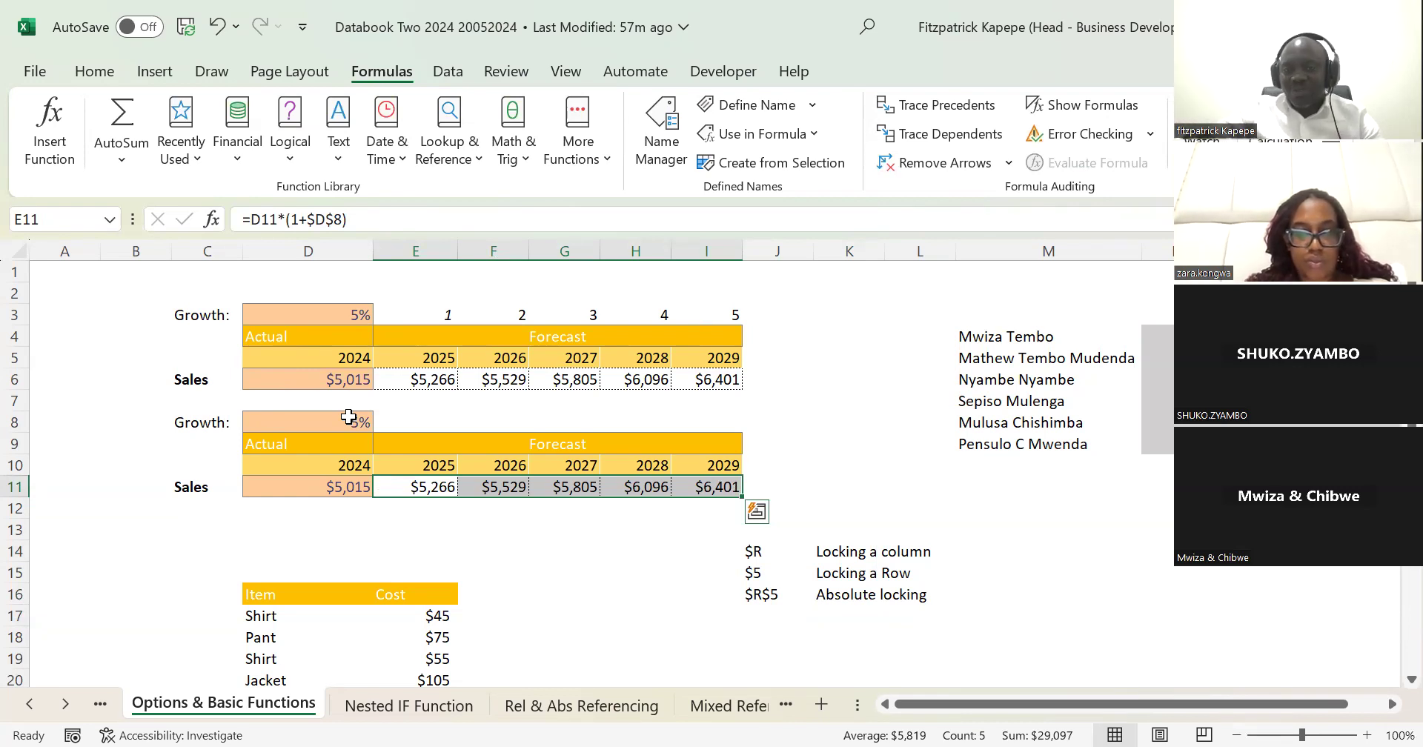
Step: Enter the sample value 3 in the empty cell G15
left_click(590, 569)
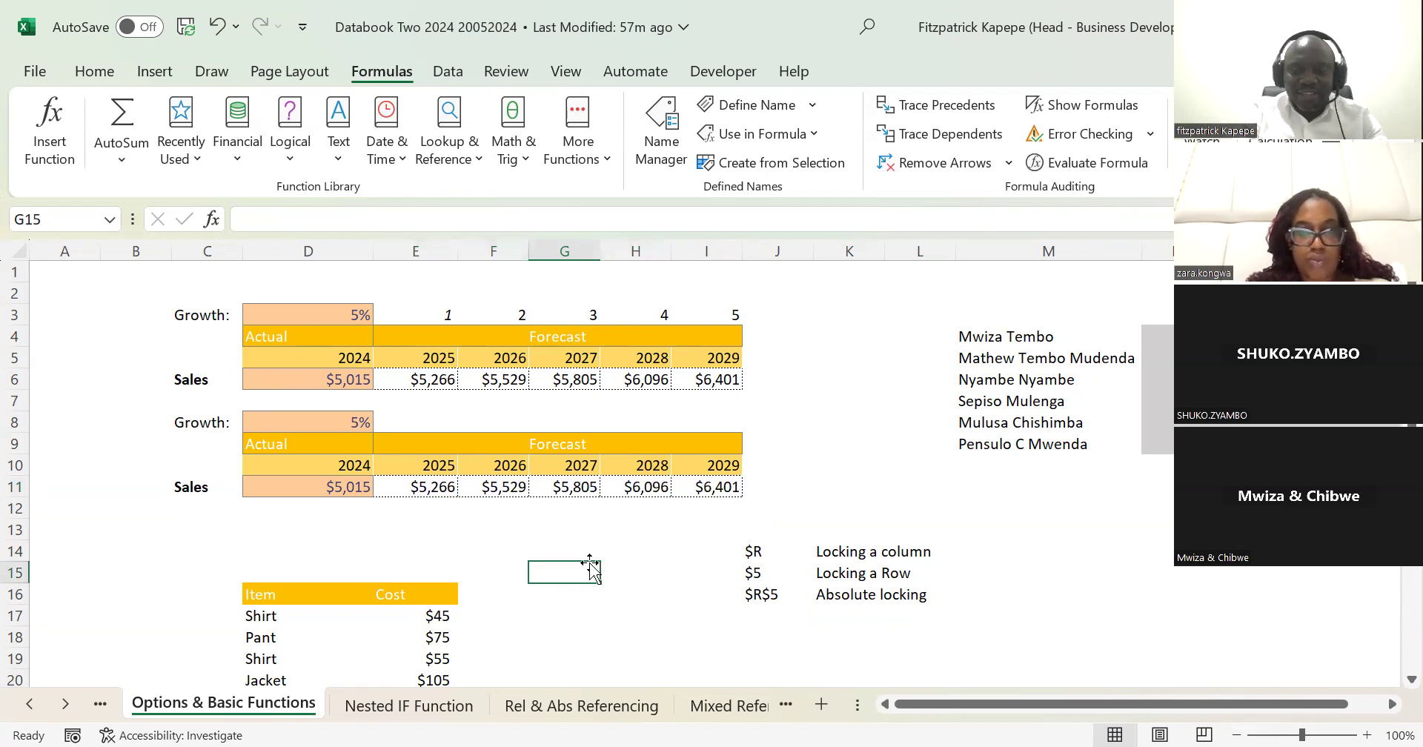
type("3")
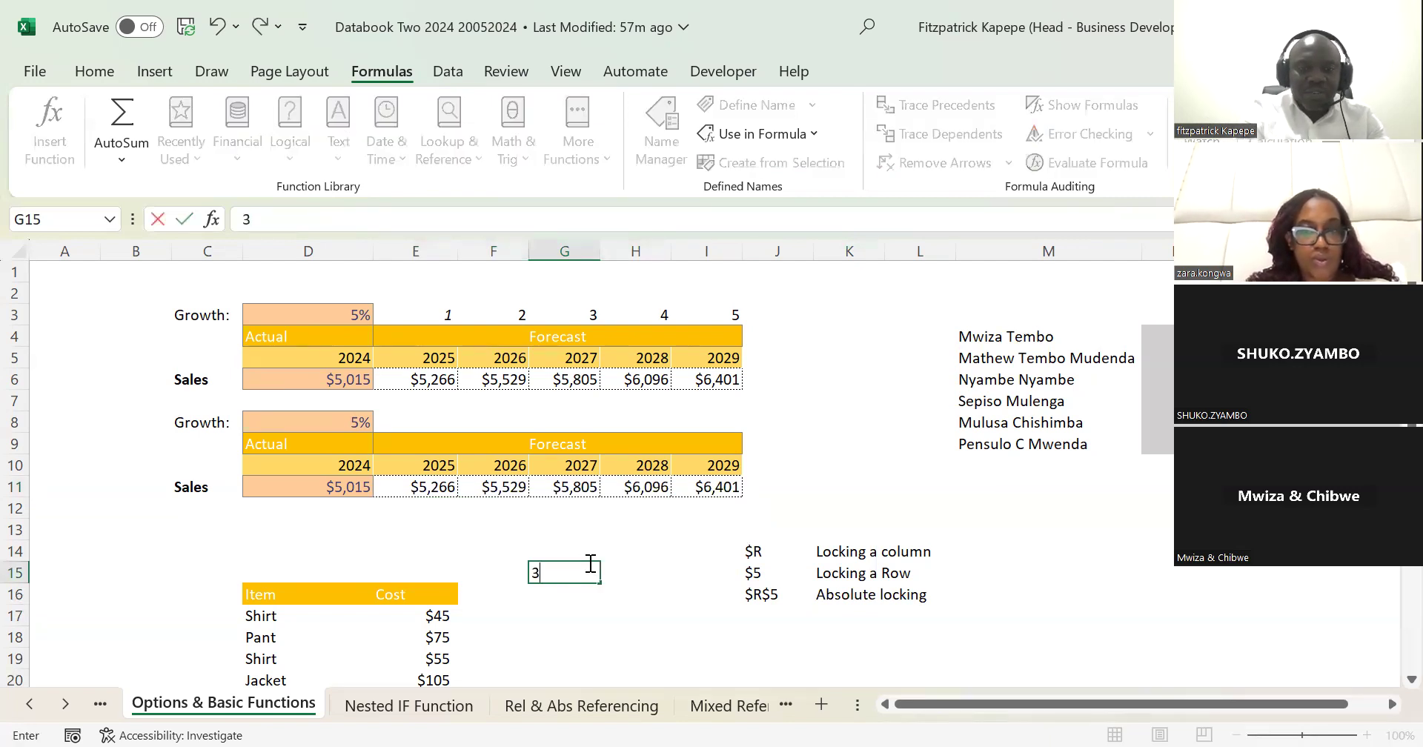
key("Return")
key("Return")
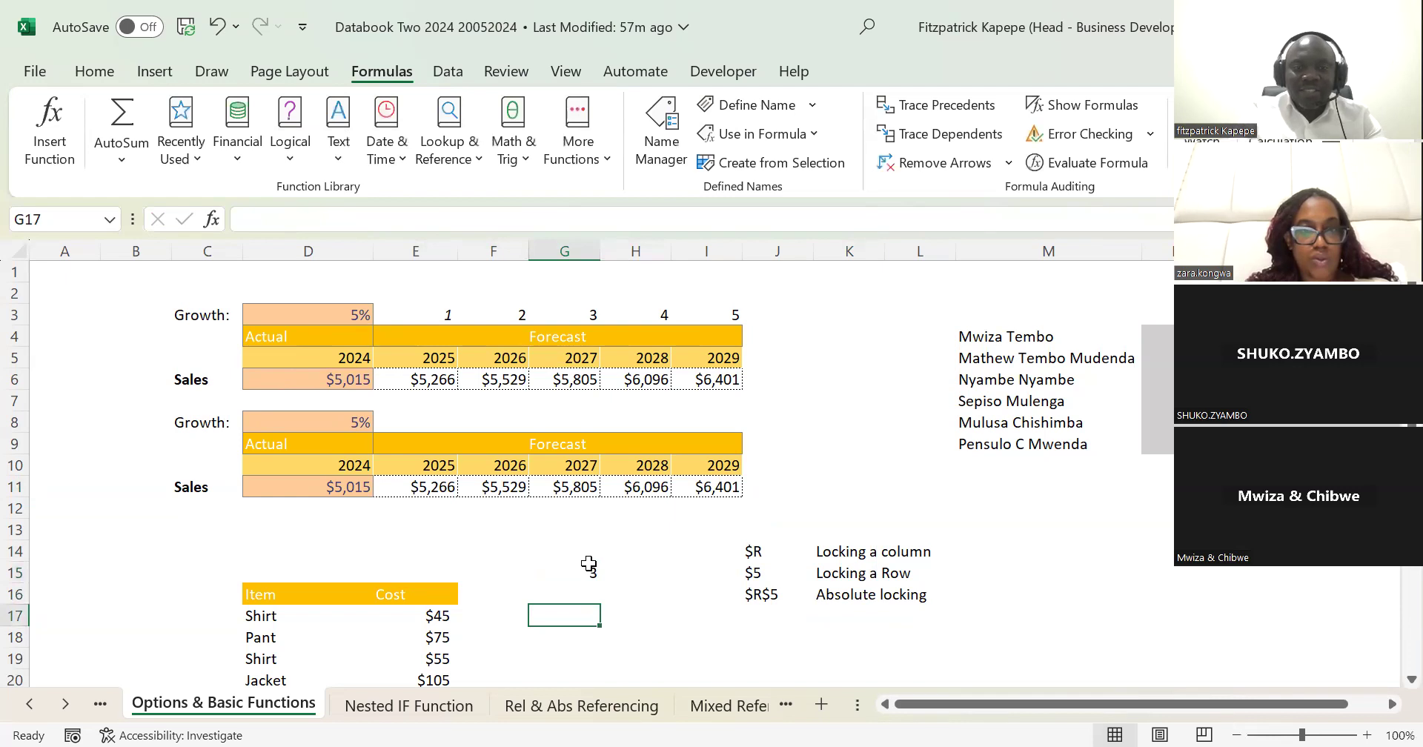
Step: Copy G15 into G16 using Paste Special with the All option
key("Up")
left_click(575, 572)
key("ctrl+c")
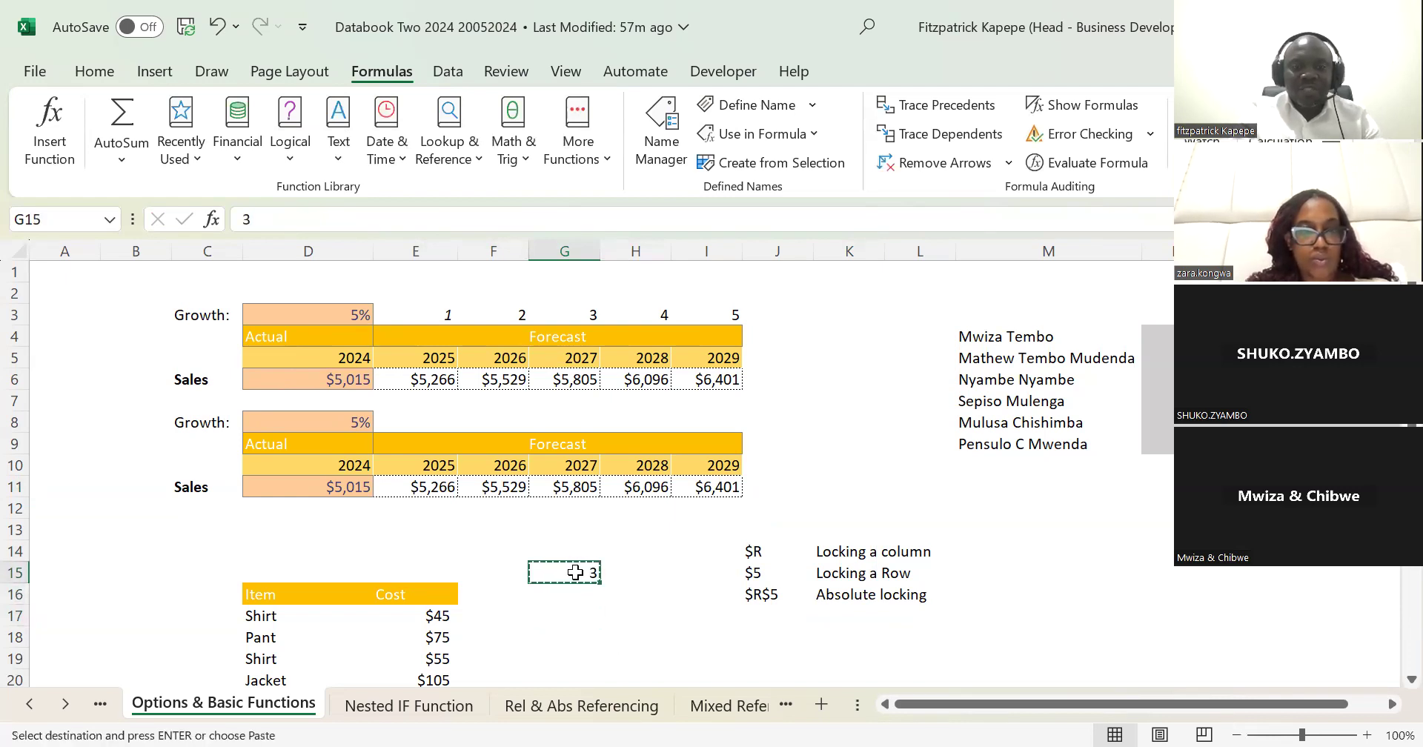
left_click(576, 597)
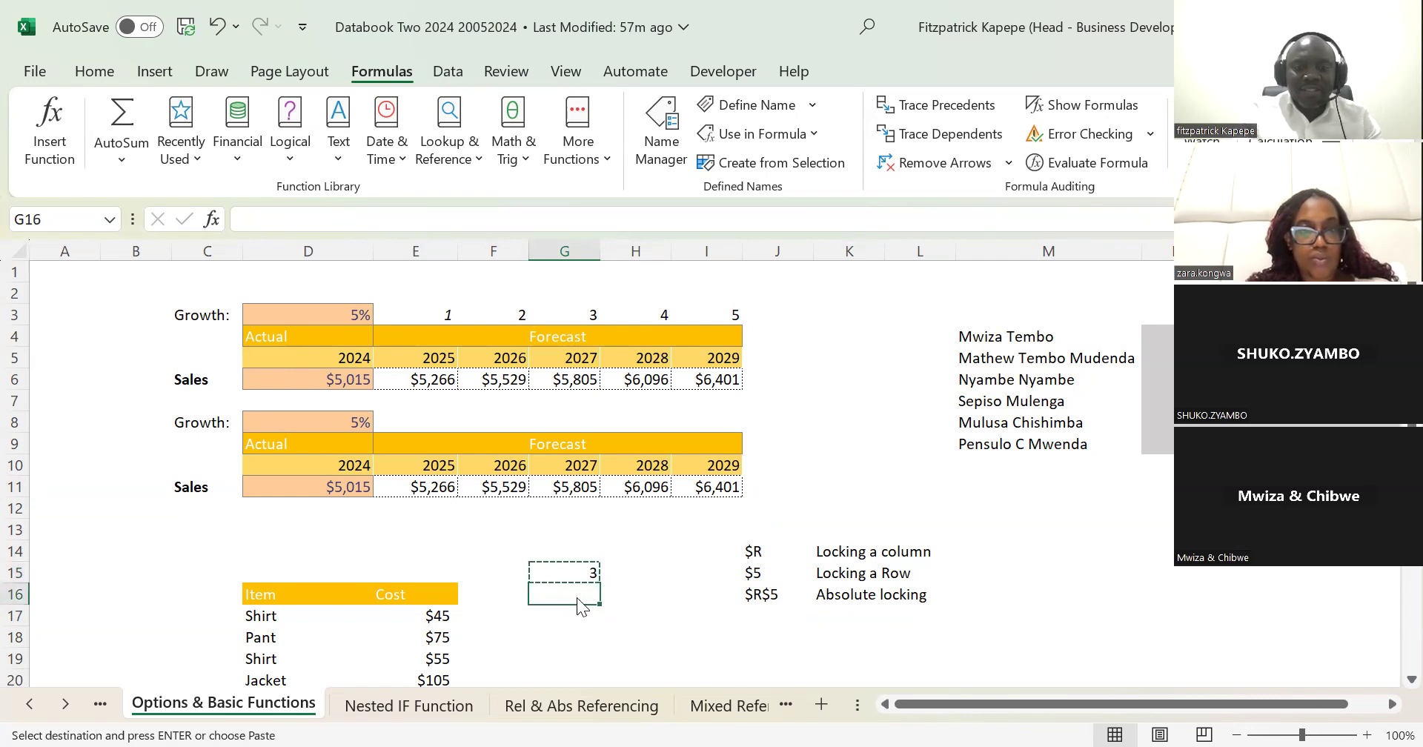
key("ctrl+alt+v")
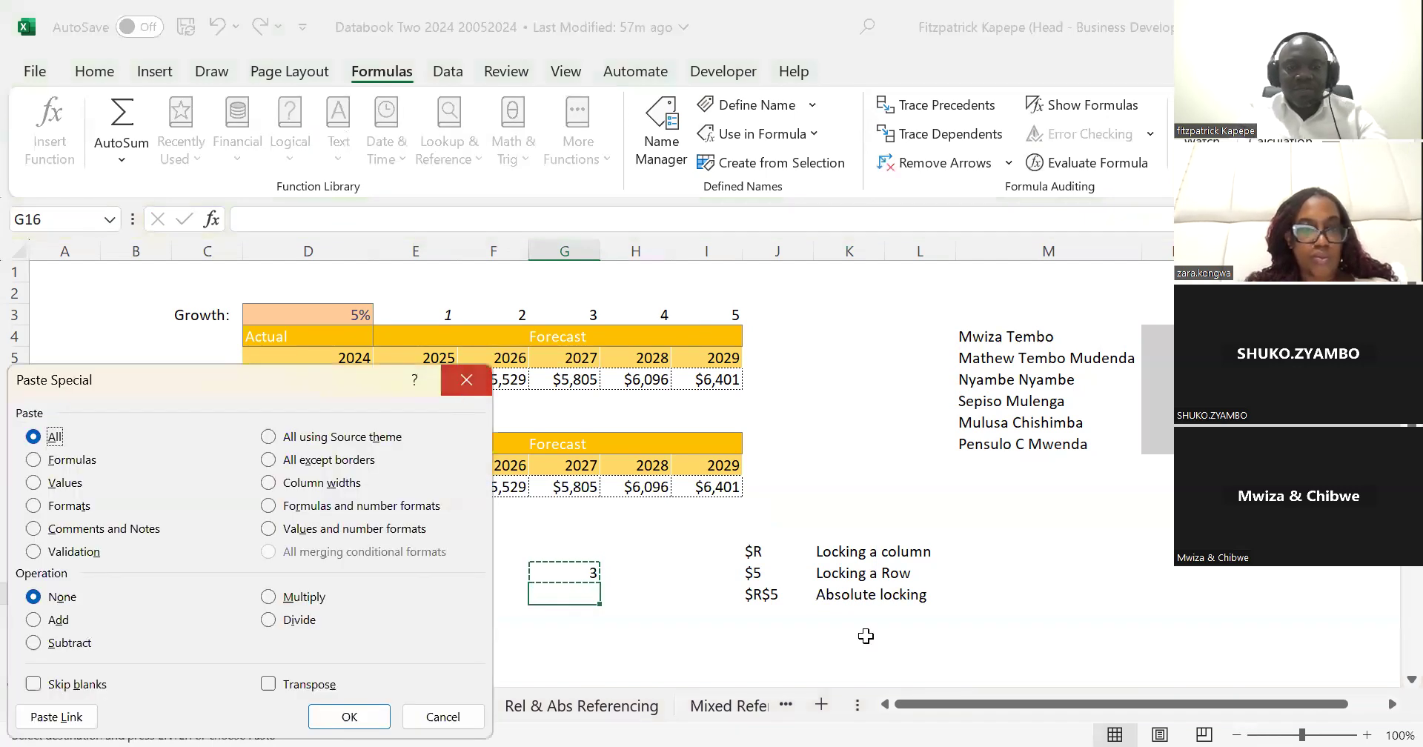
key("Return")
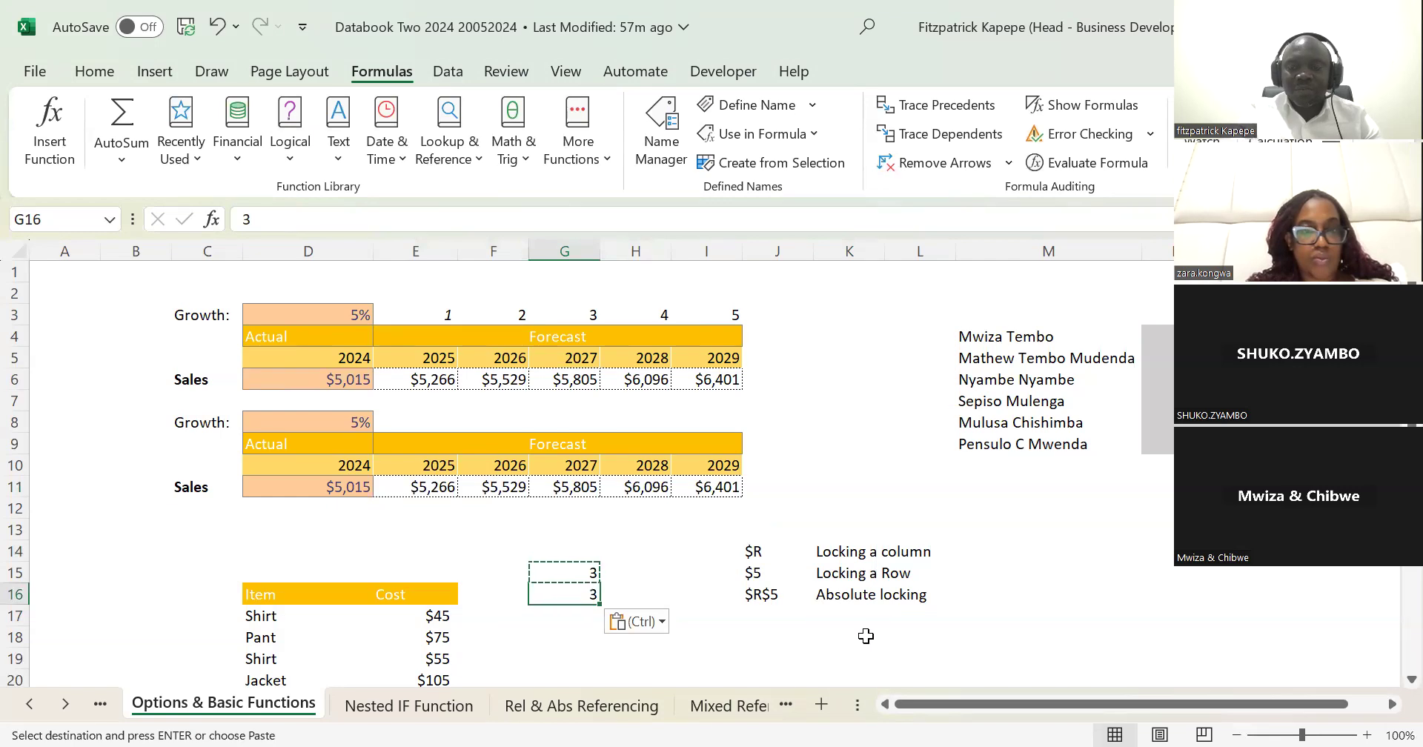
Step: Clear the pasted value in G16 and undo the deletion
key("Down")
key("Up")
key("Delete")
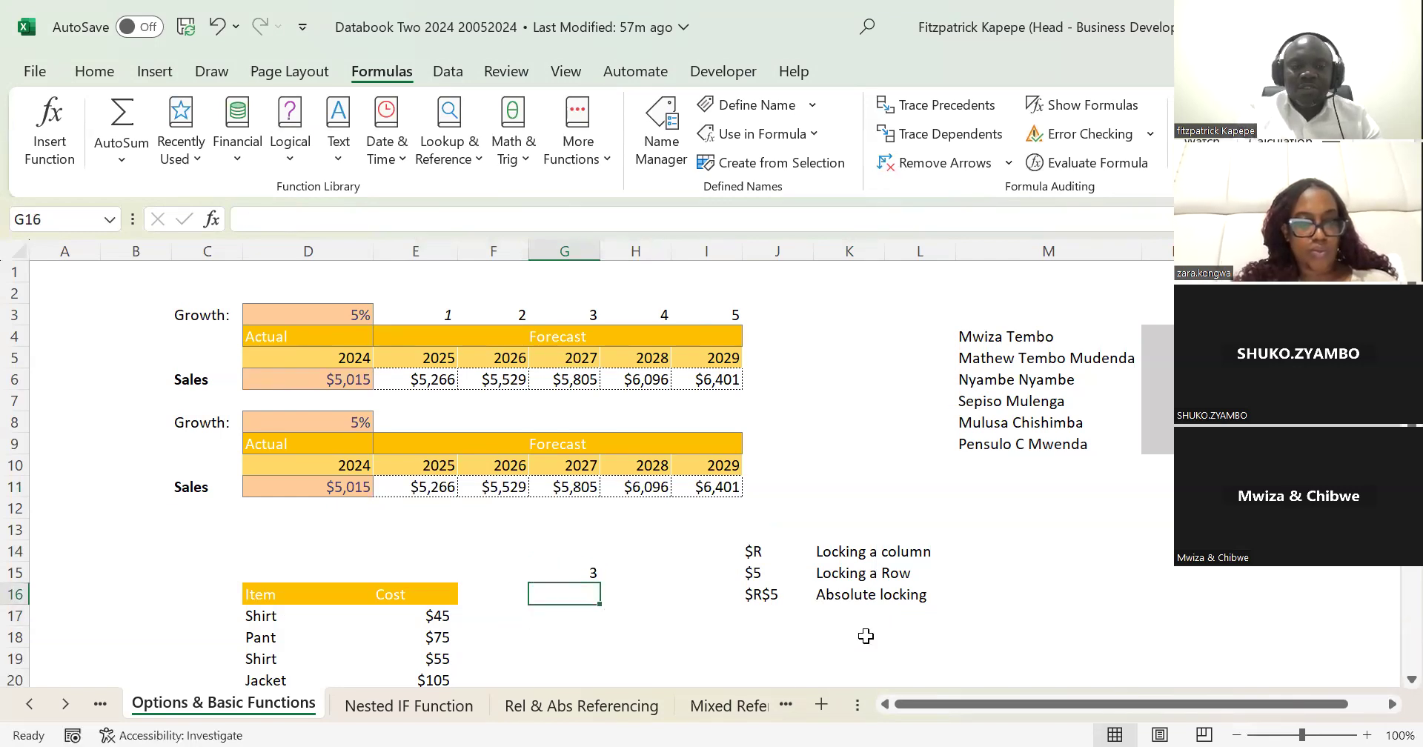
key("ctrl+z")
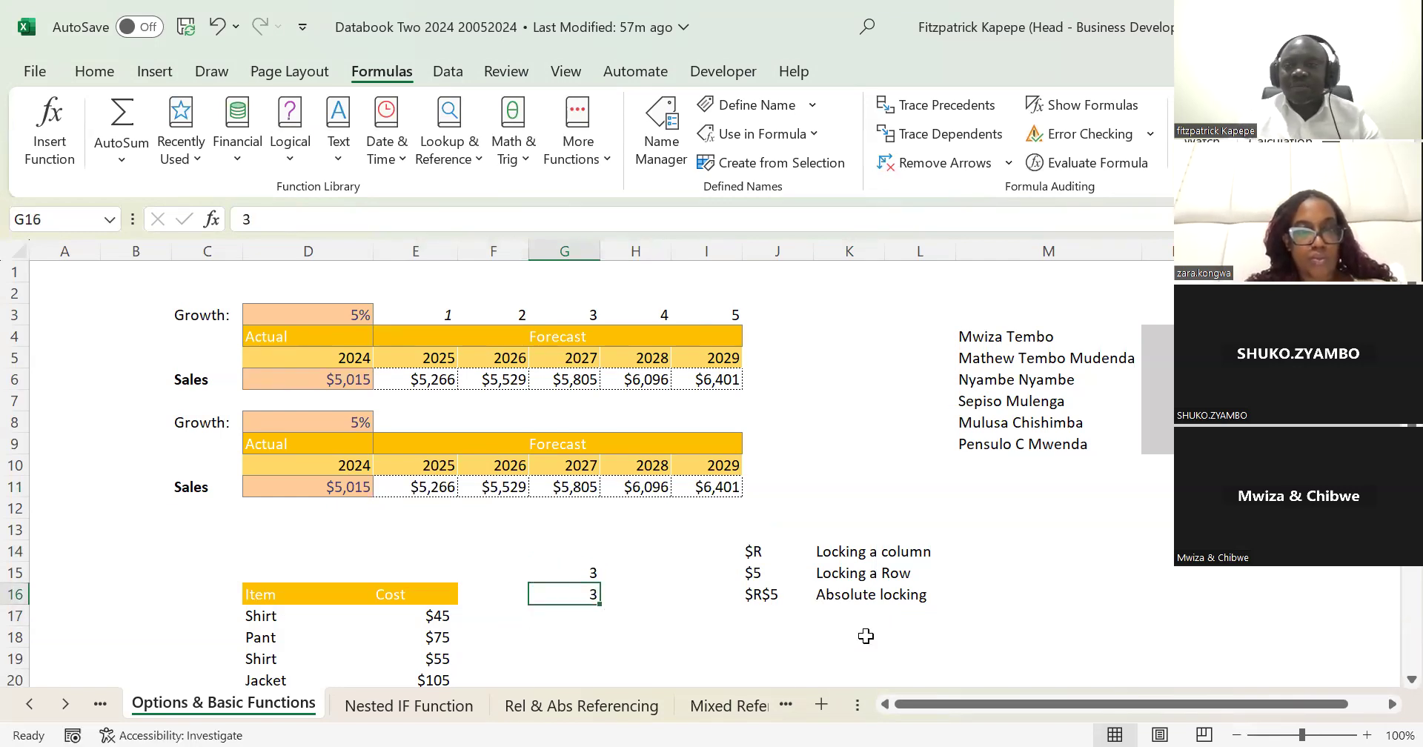
Step: Enter a sample first name in G18 and fill it down into G19
key("Down")
key("Down")
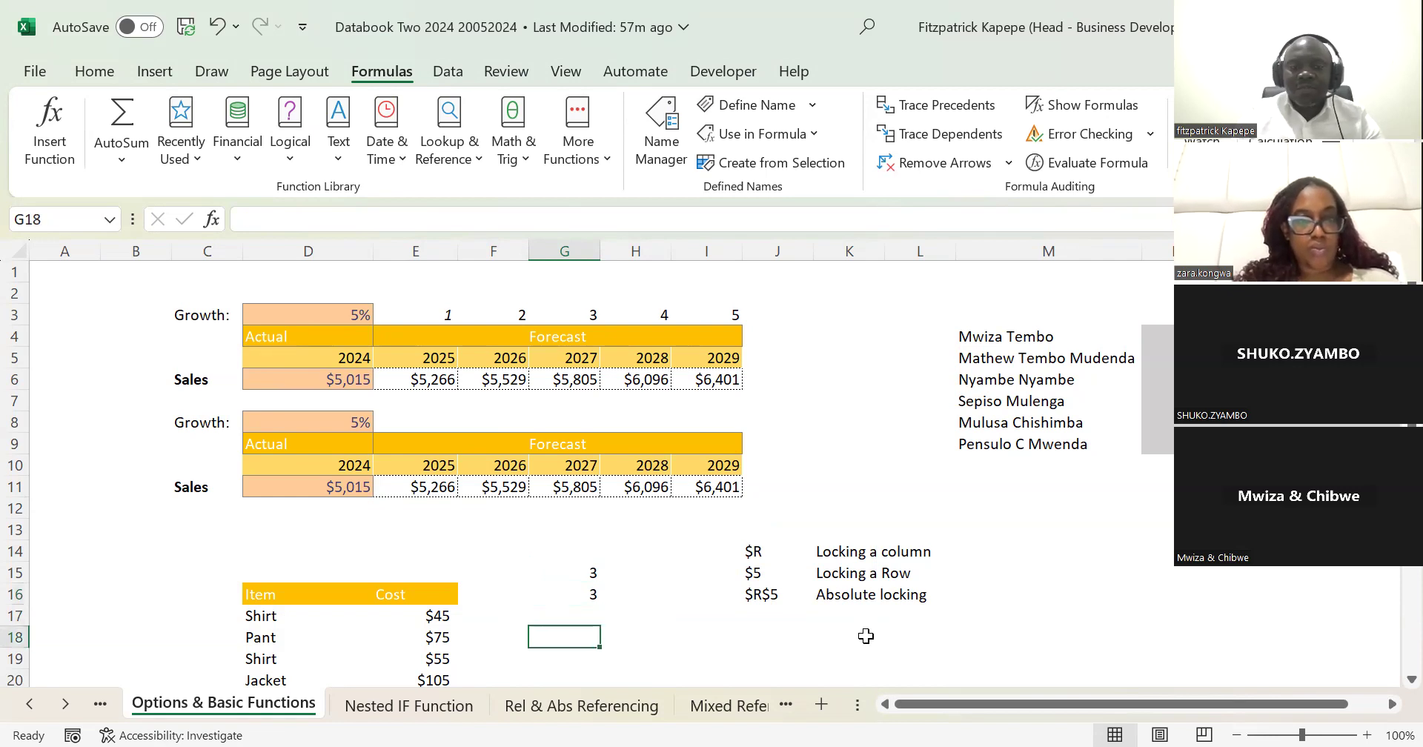
type("Mwzi")
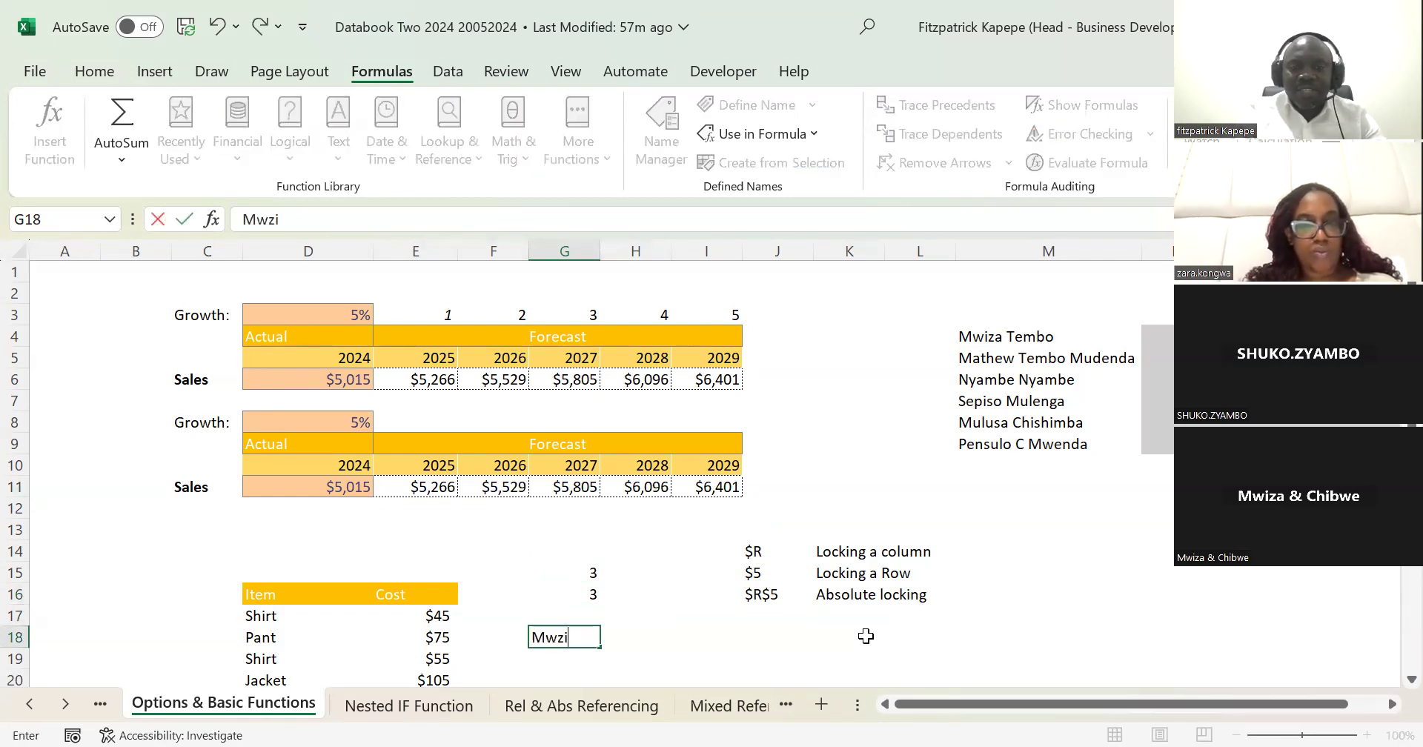
key("BackSpace")
type("iza")
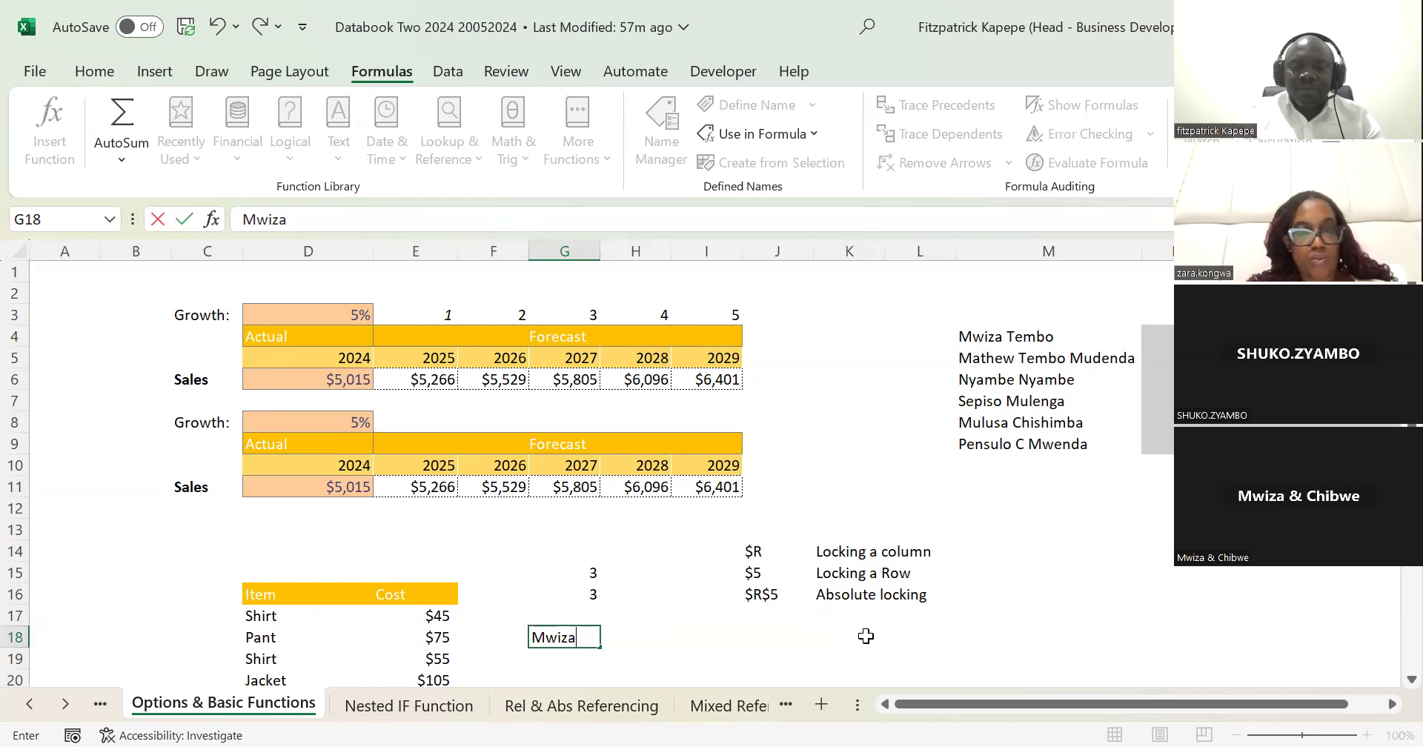
key("Return")
key("ctrl+d")
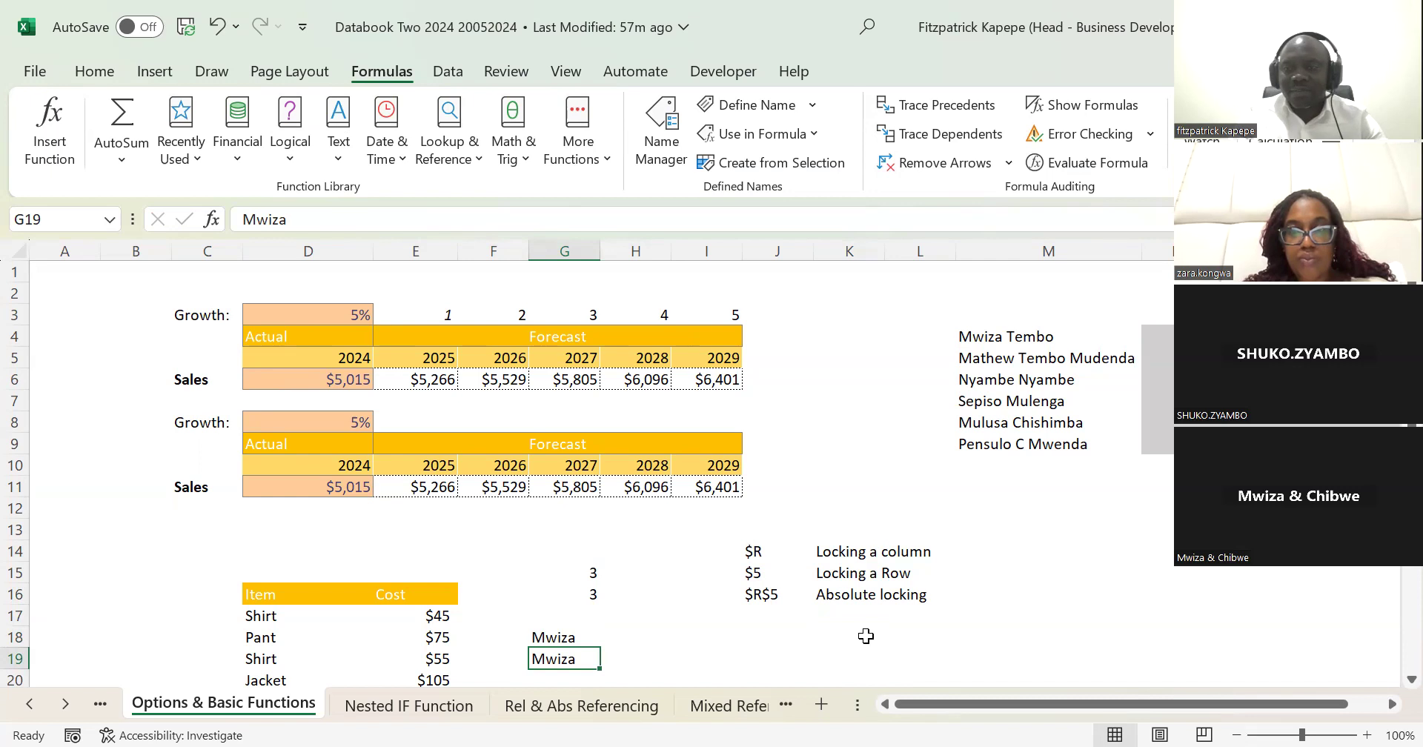
Step: Clear the sample entries from G15 through G19
key("Up")
key("Up")
key("Up")
key("Up")
key("Up")
key("Down")
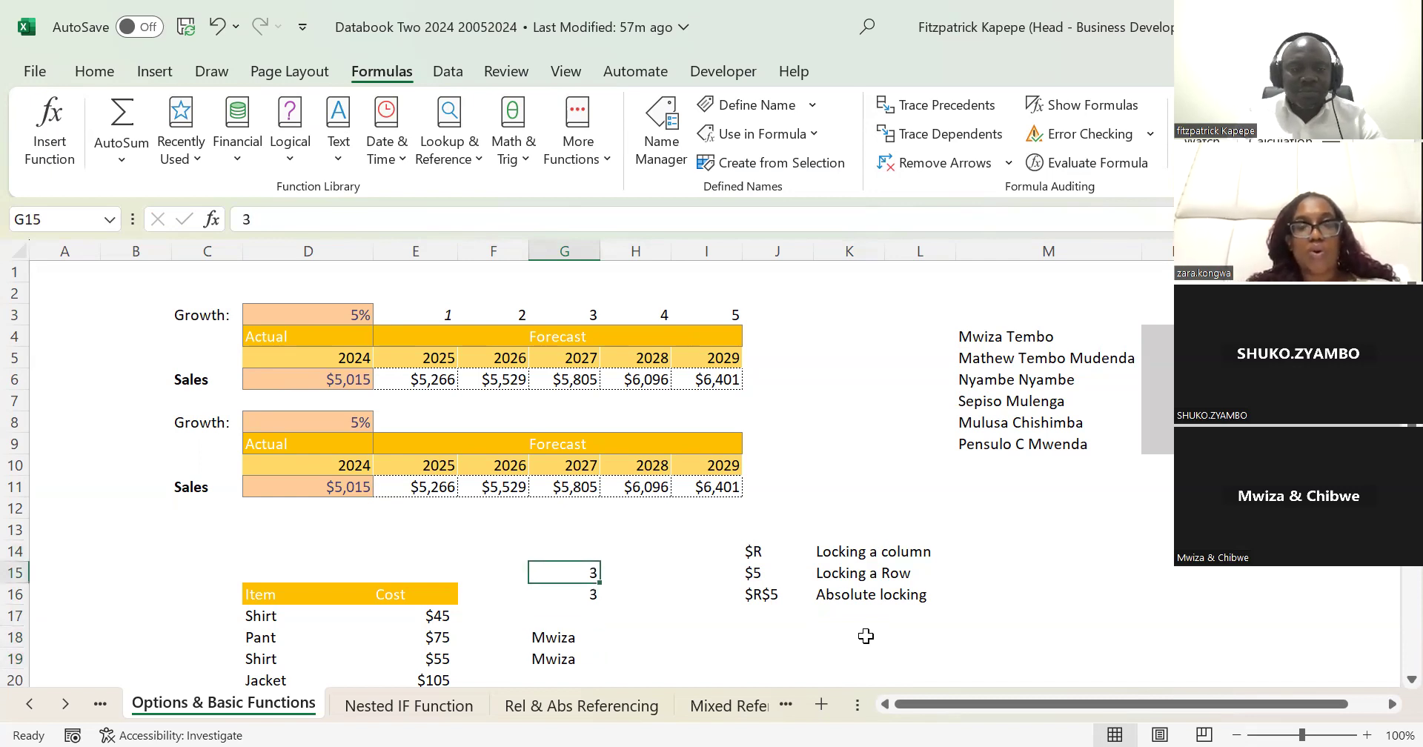
key("shift+Down")
key("shift+Down")
key("shift+Down")
key("shift+Down")
key("Delete")
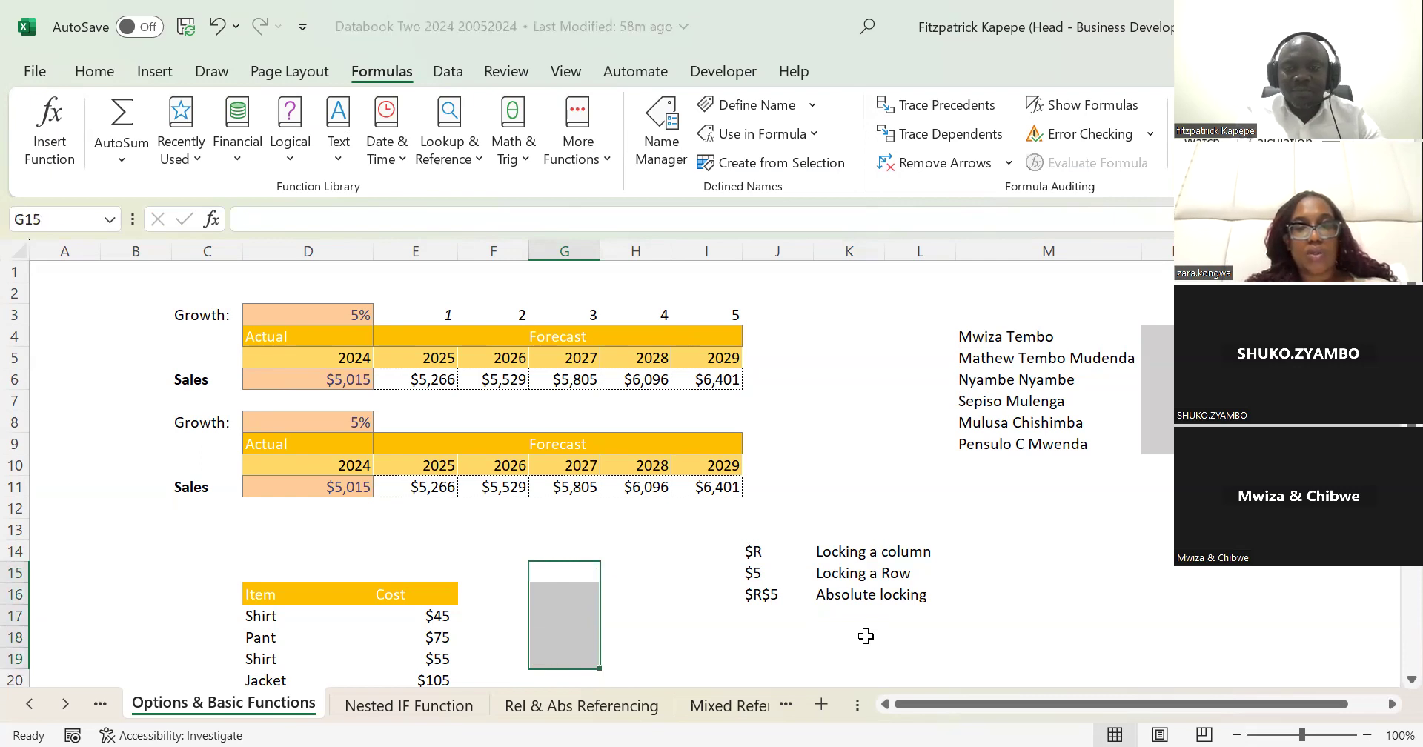
Step: Clear the first table's sales forecast formulas for 2025 to 2029 in E6:I6
key("Up")
key("Up")
key("Up")
key("Up")
key("Up")
key("Up")
key("Up")
key("Up")
key("Up")
key("Left")
key("Left")
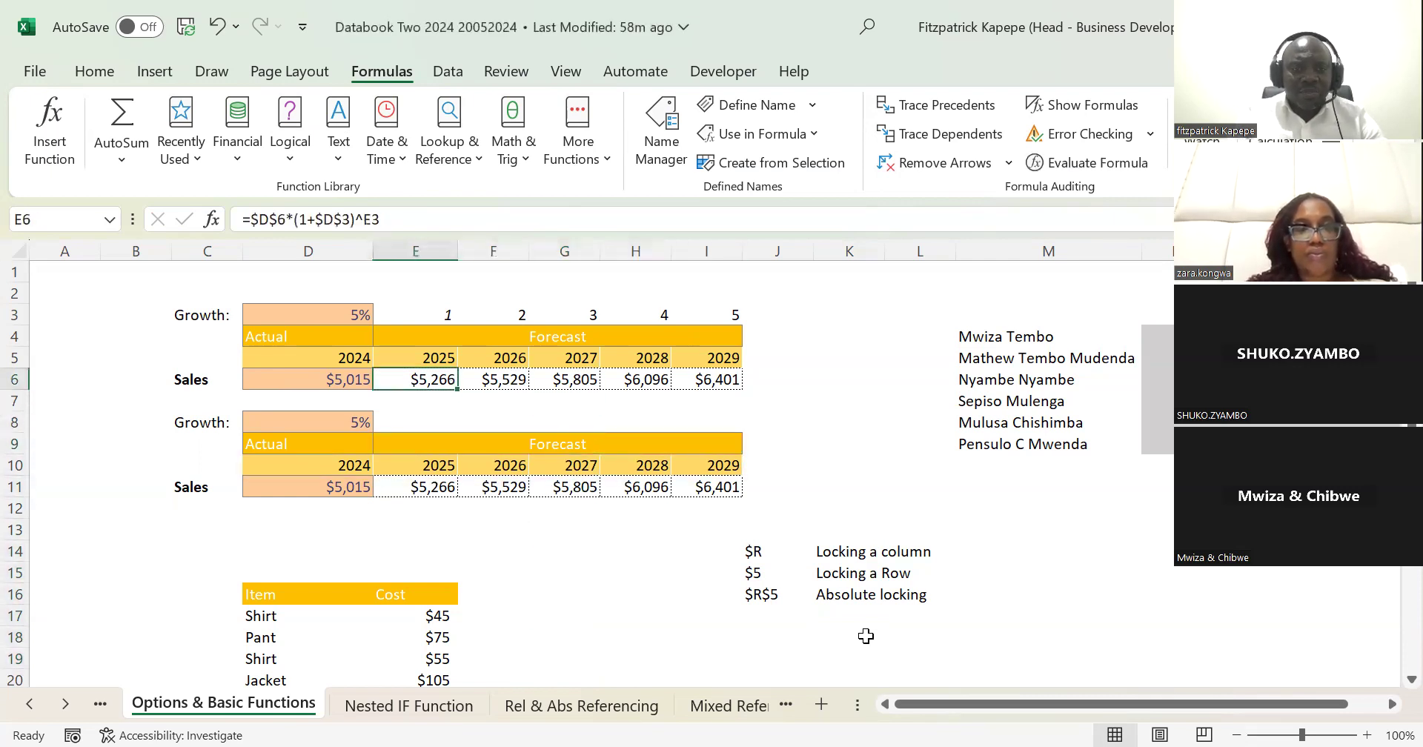
key("shift+Right")
key("shift+Right")
key("shift+Right")
key("shift+Right")
key("Delete")
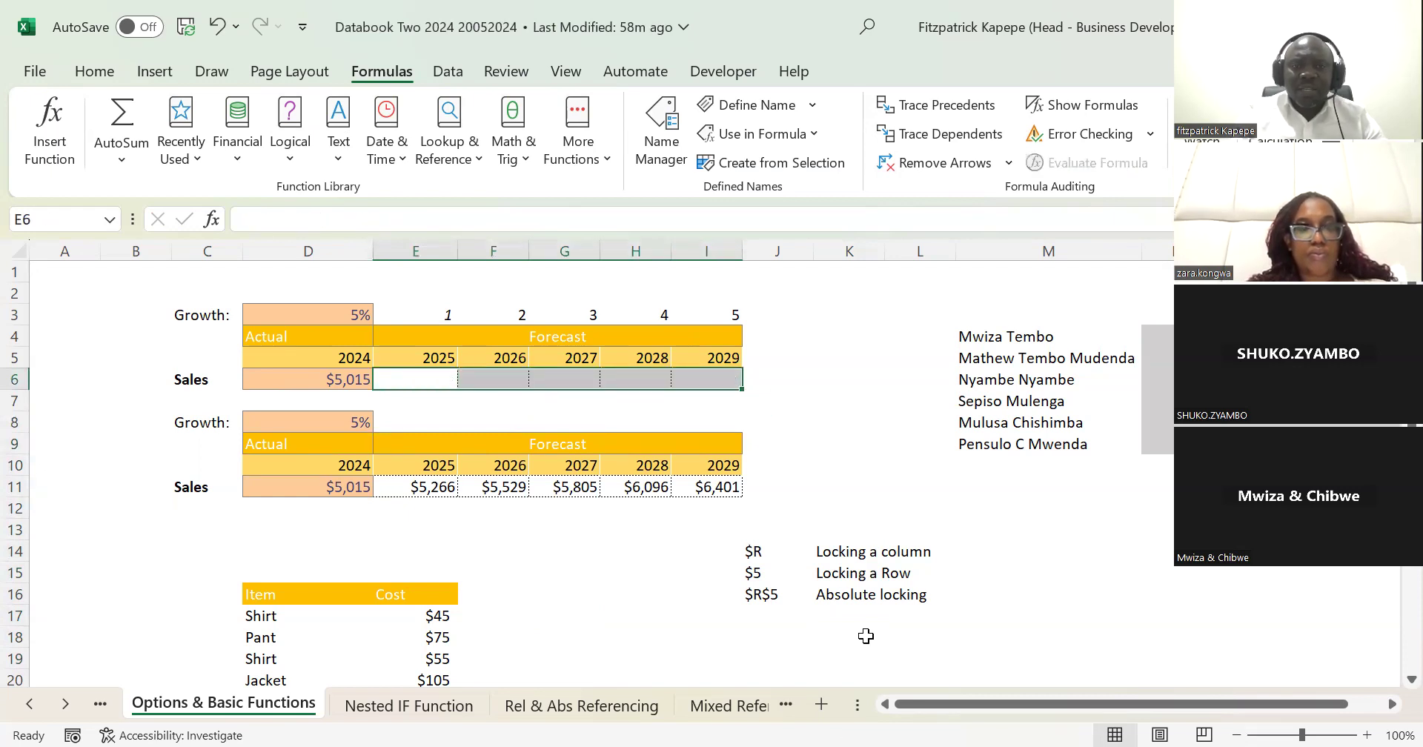
Step: Start a formula in E6 with the absolute reference $D$6 and erase the entry
key("Left")
key("Right")
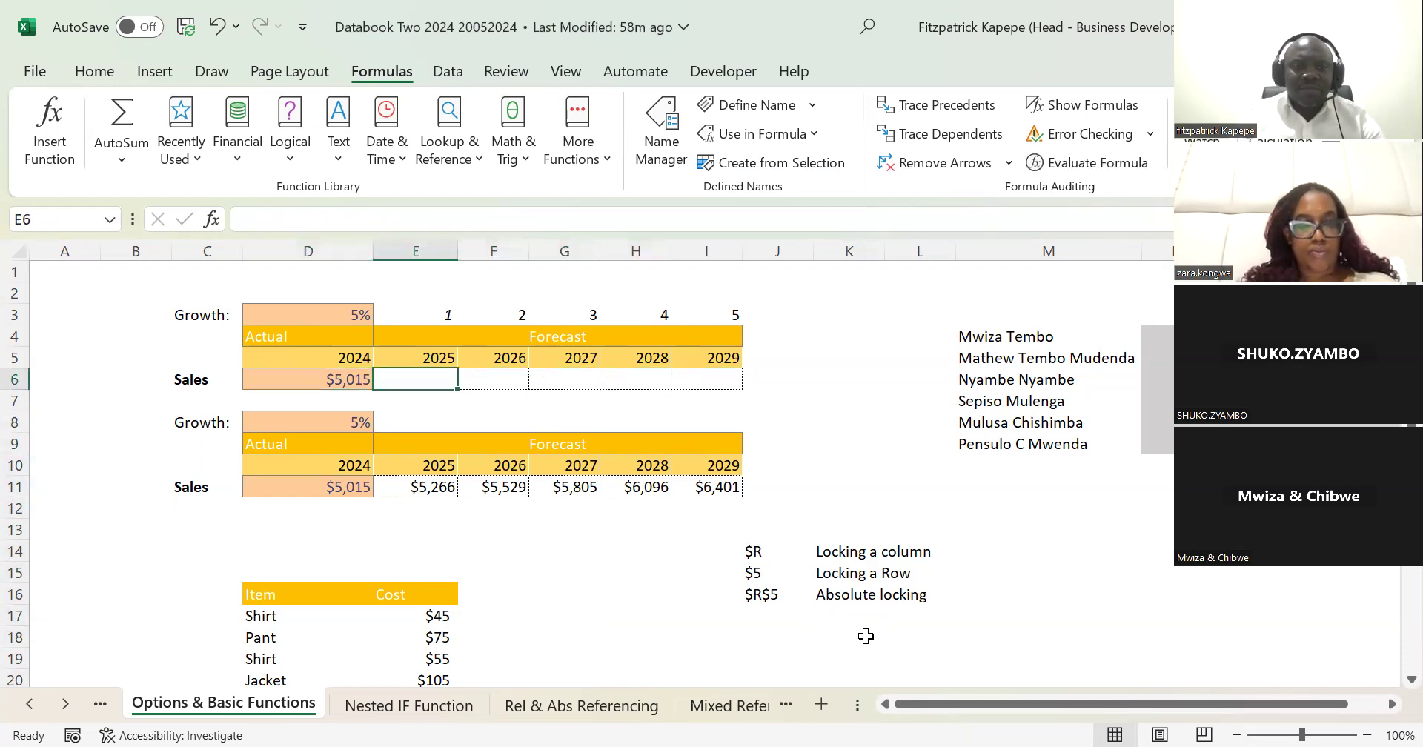
key("Left")
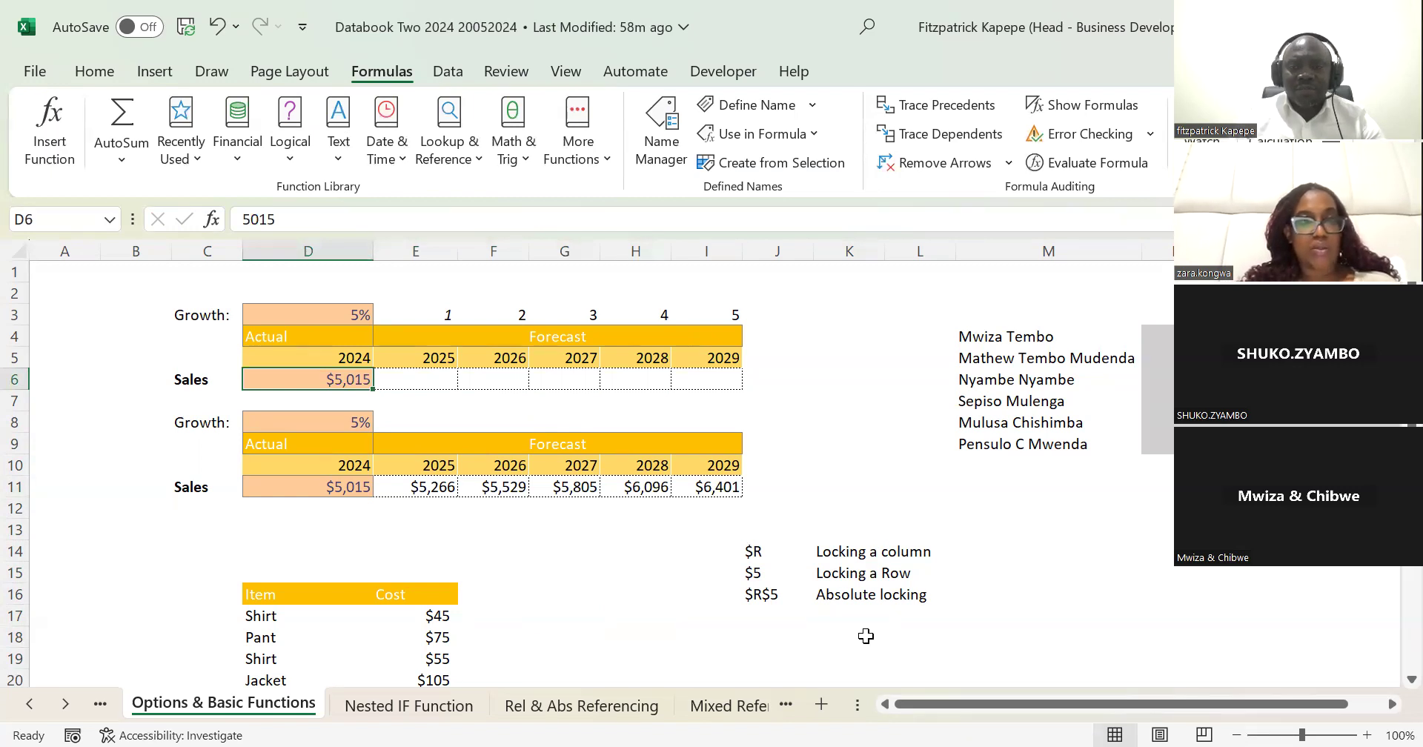
key("Right")
type("=")
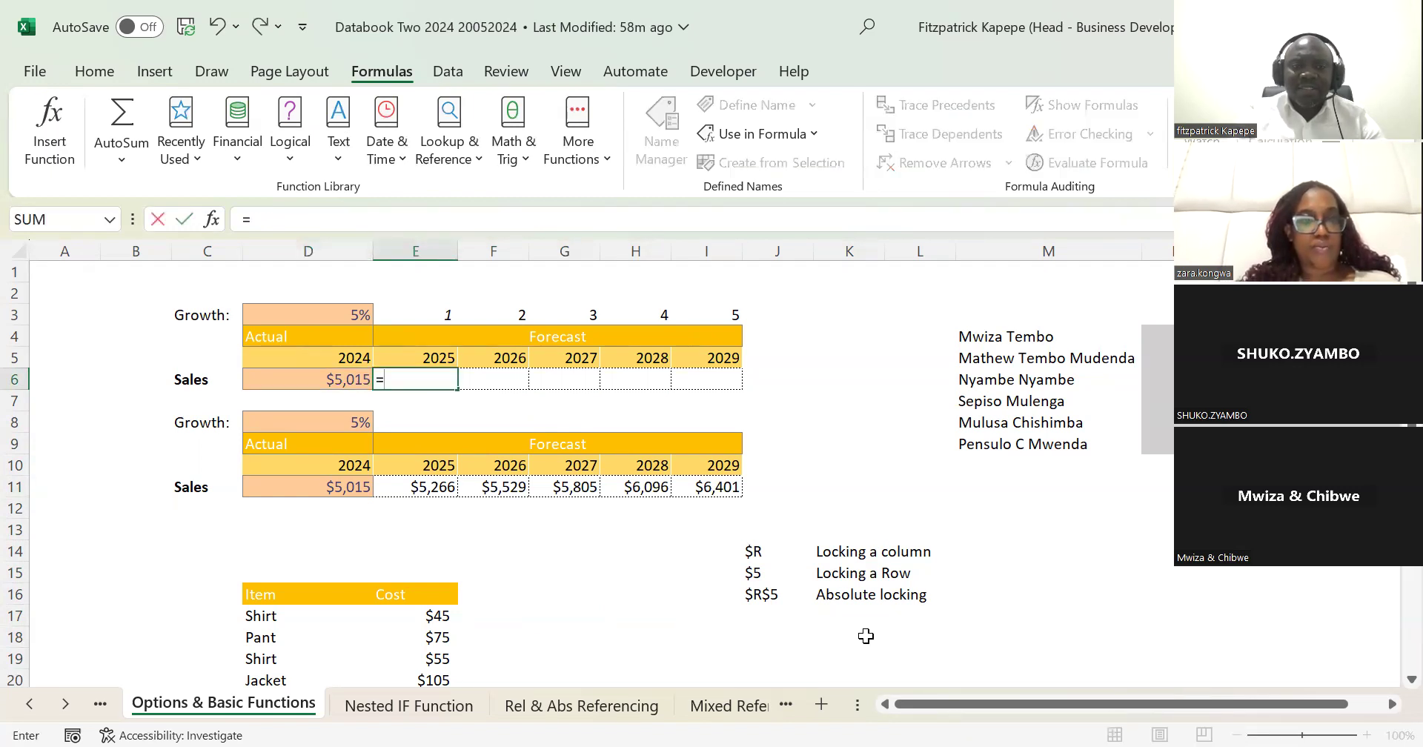
left_click(335, 379)
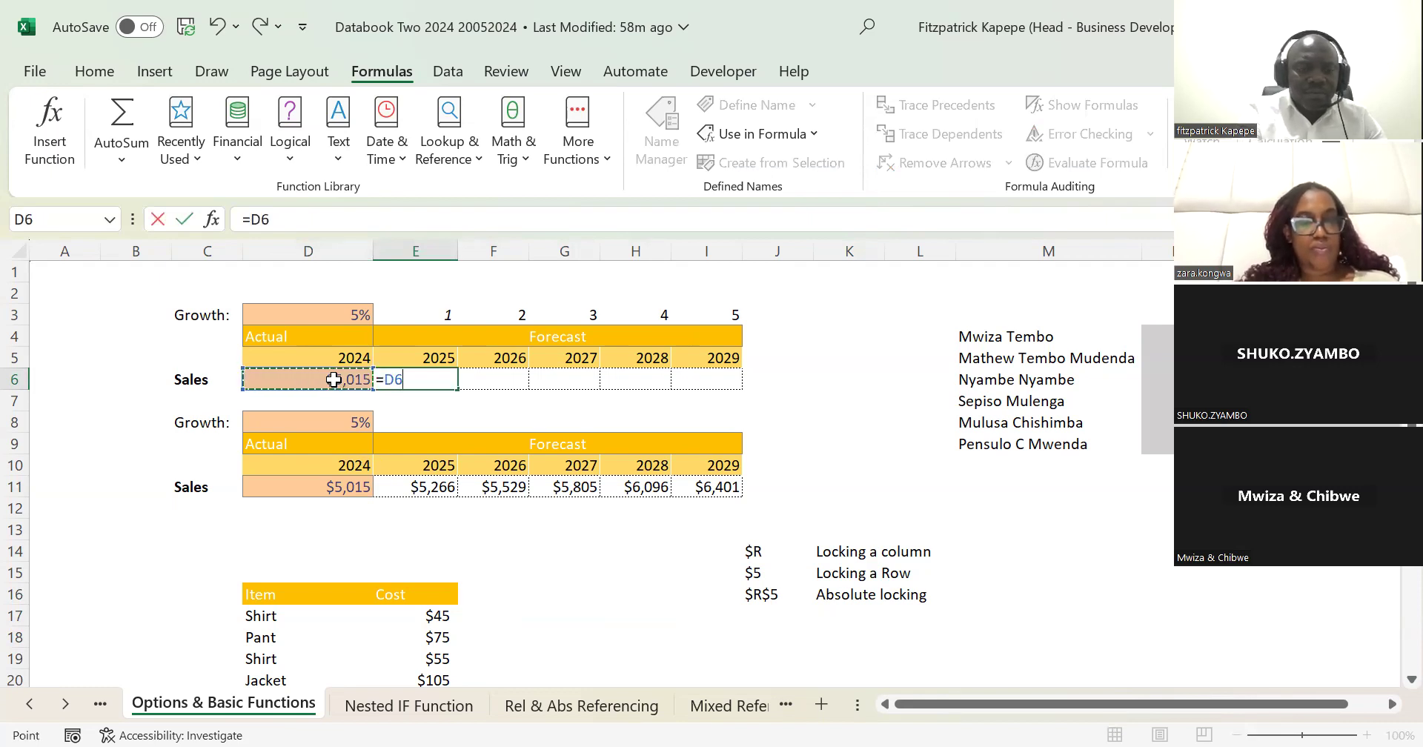
key("F4")
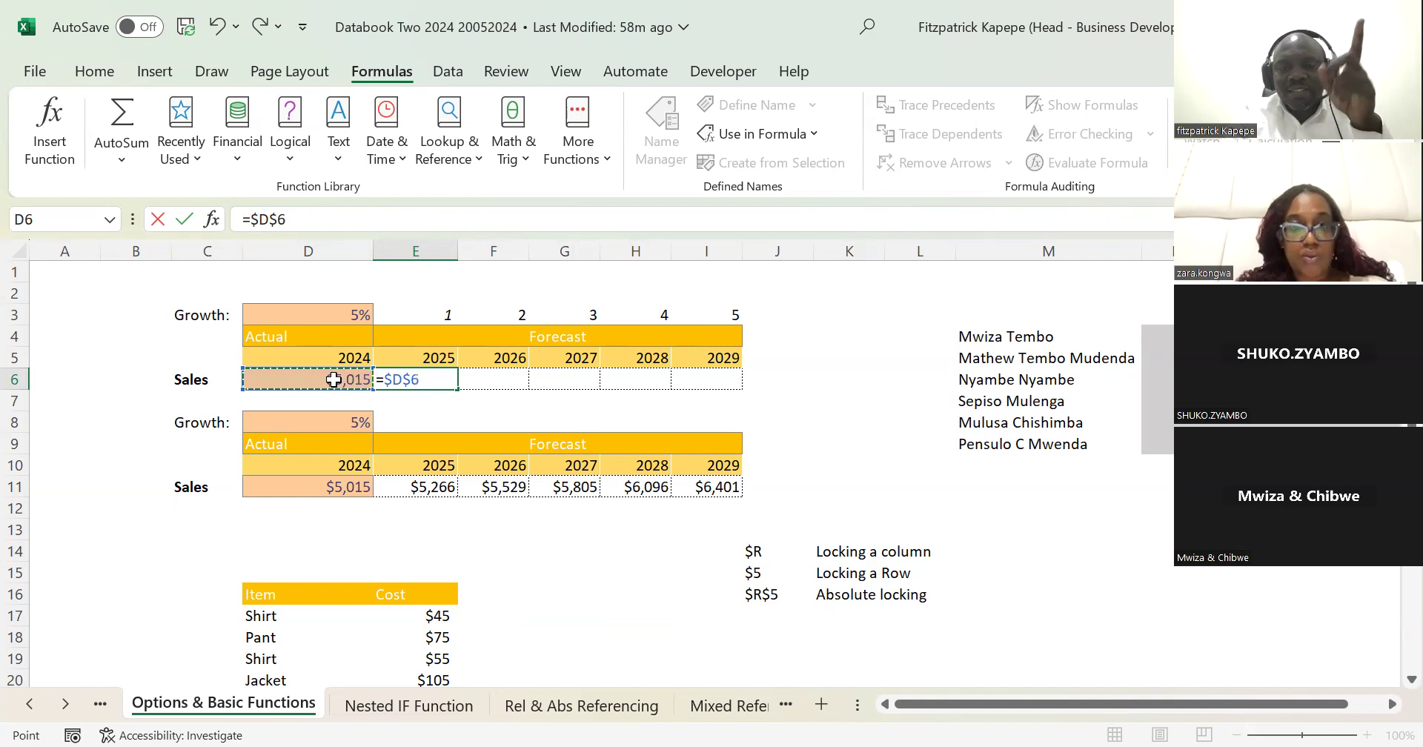
key("BackSpace")
key("BackSpace")
key("BackSpace")
key("BackSpace")
key("BackSpace")
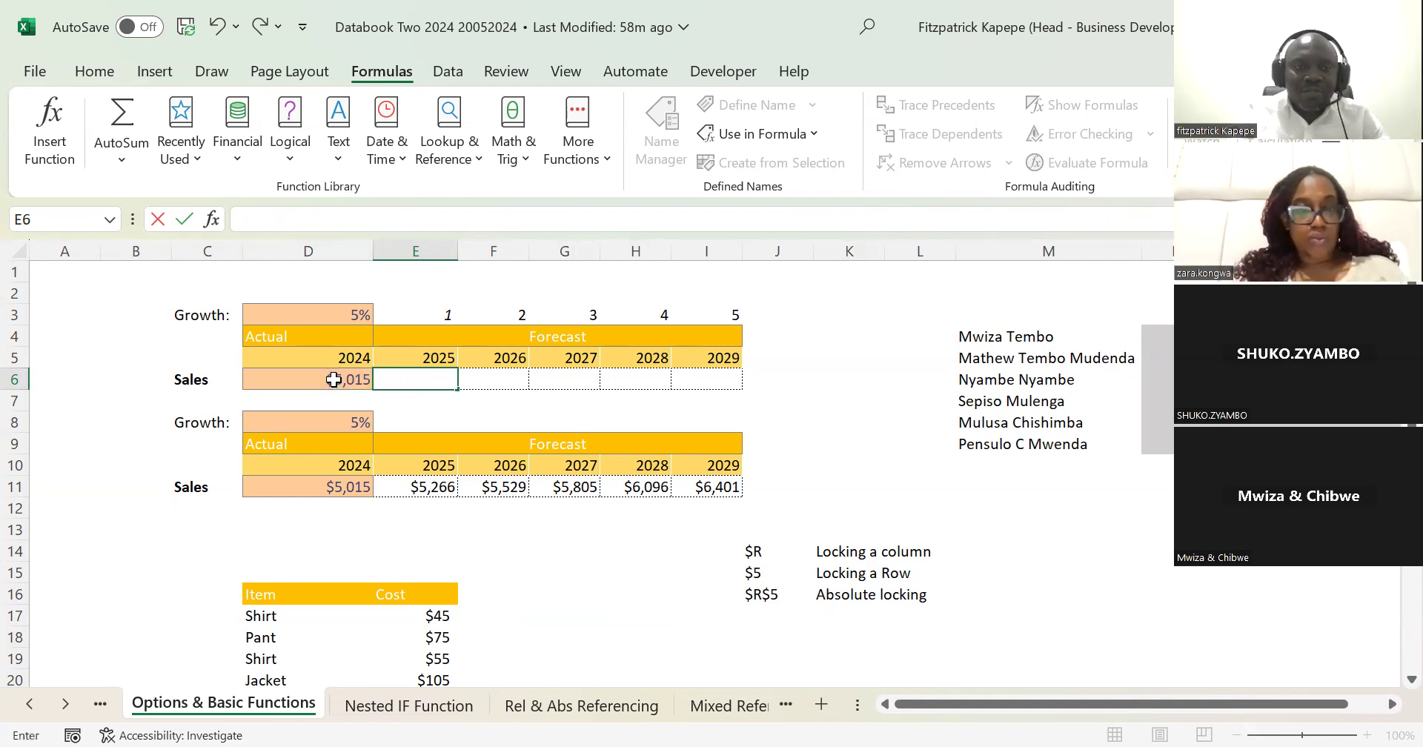
Step: Reference D6 in E6, add the dollar signs manually to make it =$D$6, and cancel the entry
type("=")
left_click(334, 380)
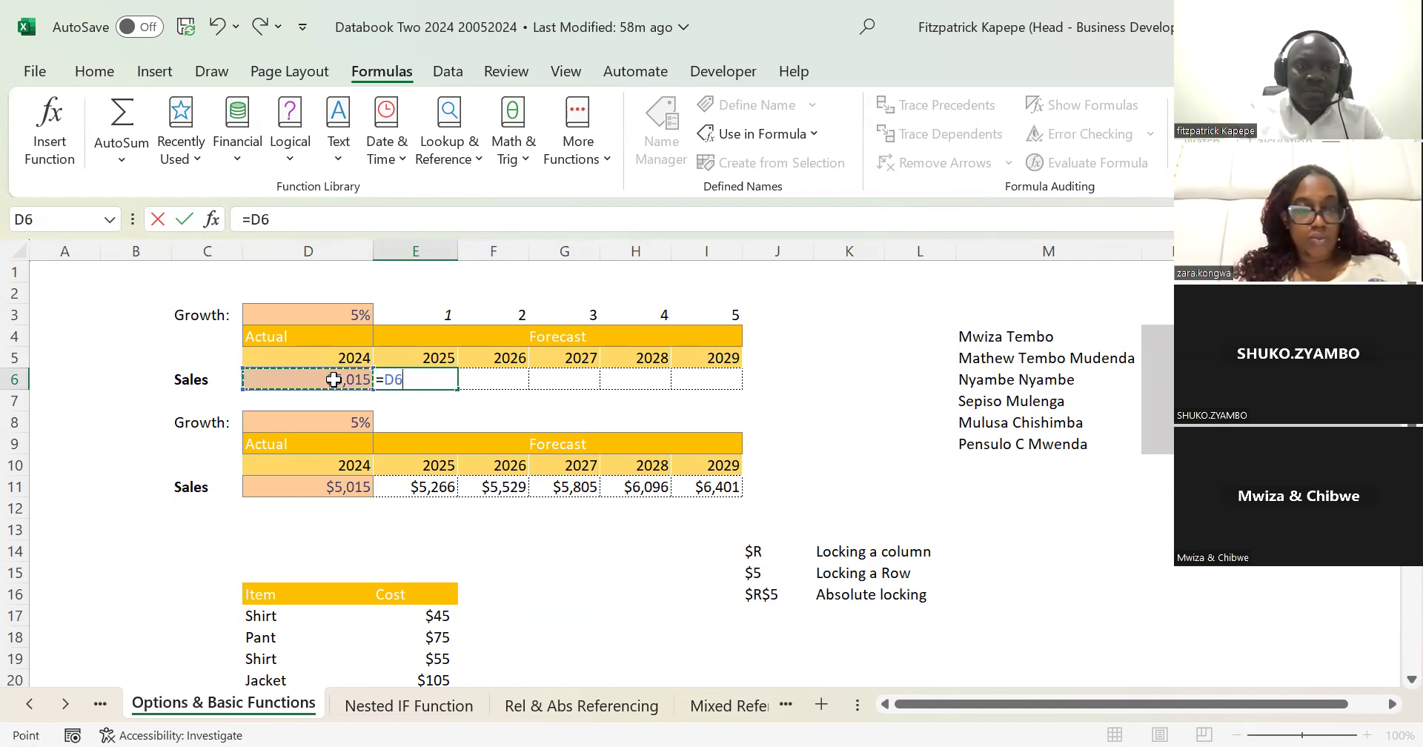
left_click(251, 220)
type("$D")
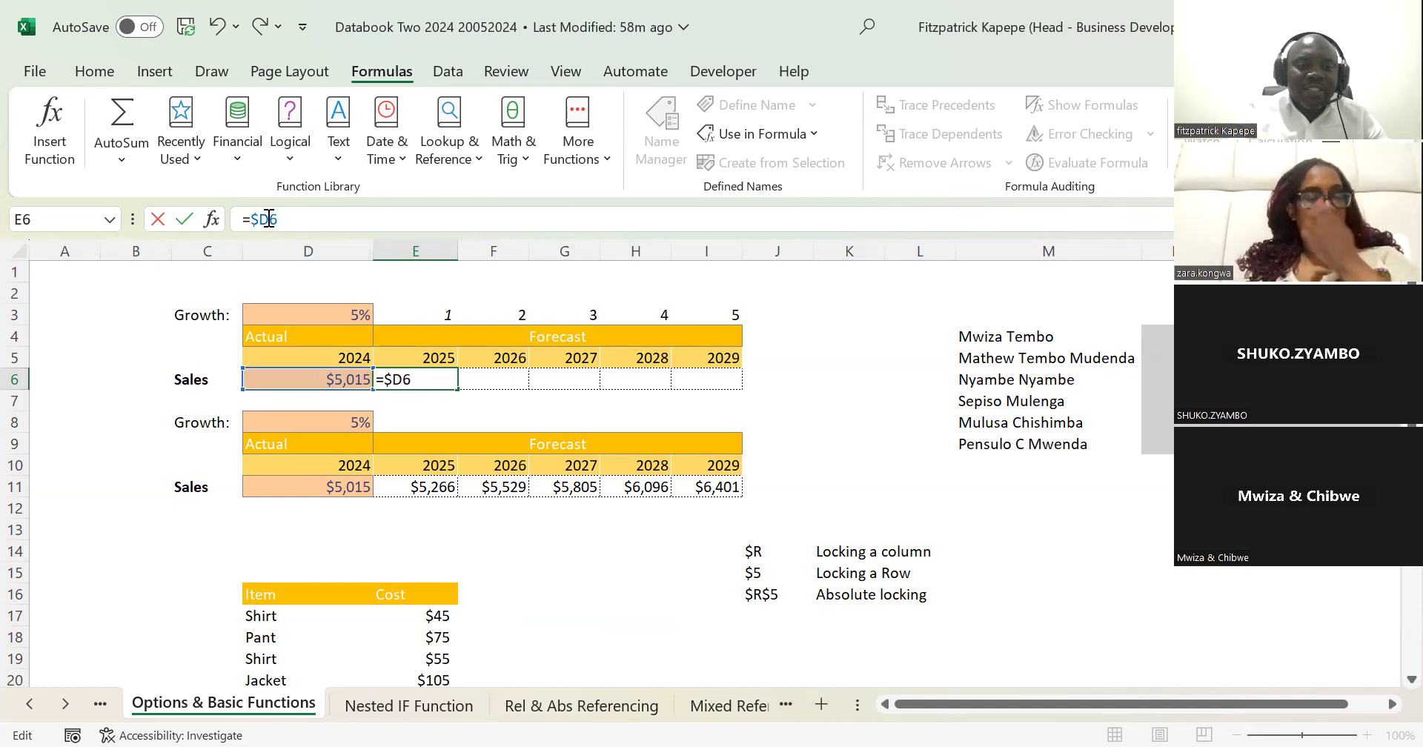
type("$")
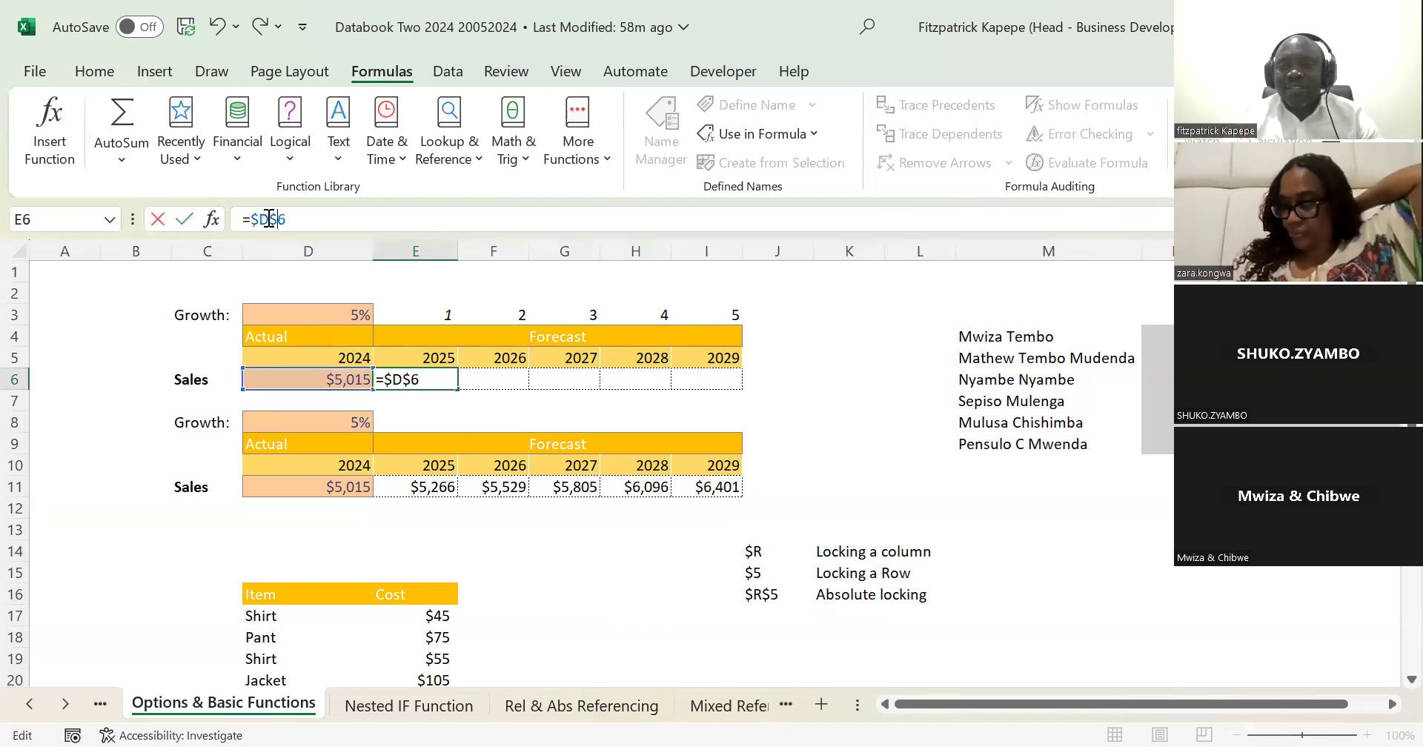
key("Escape")
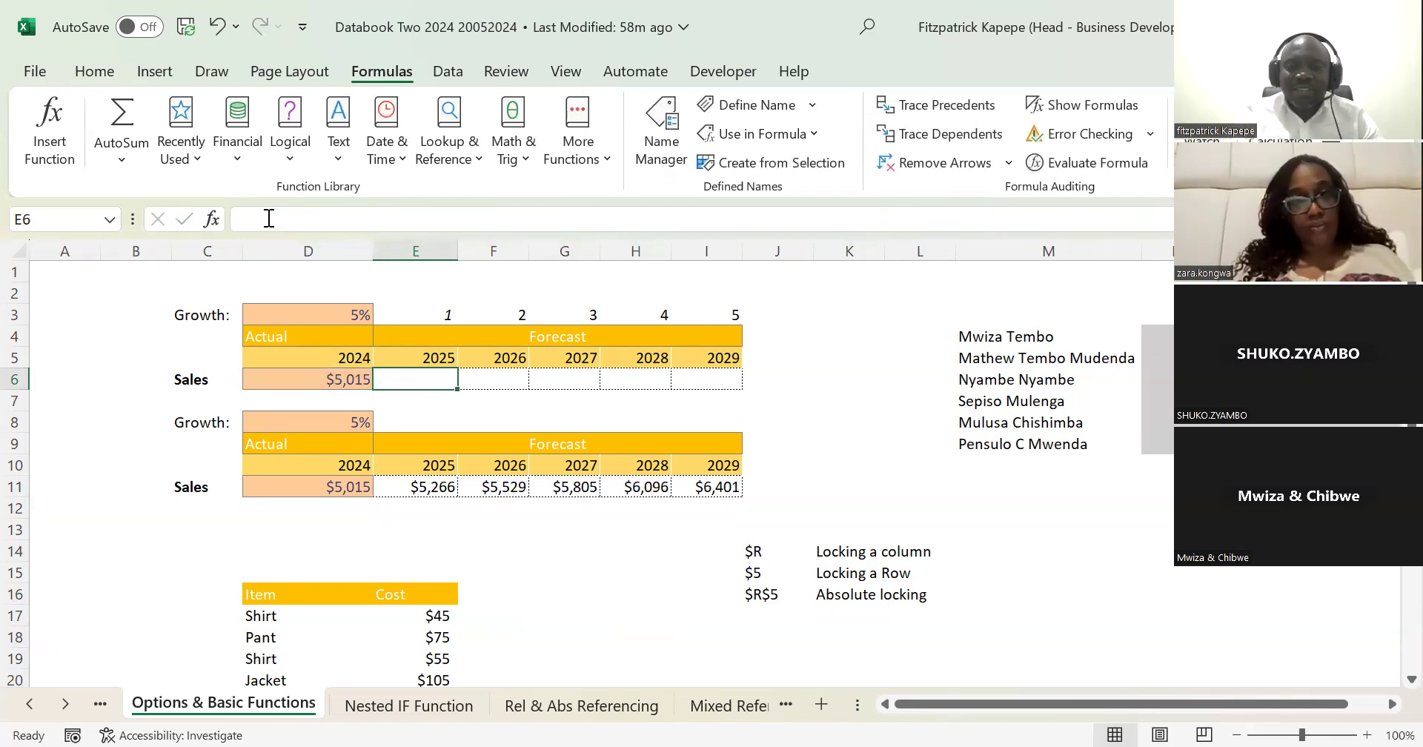
Step: Enter the 2025 sales forecast formula =$D$6*(1+$D$3)^E3 in E6
type("=")
left_click(340, 377)
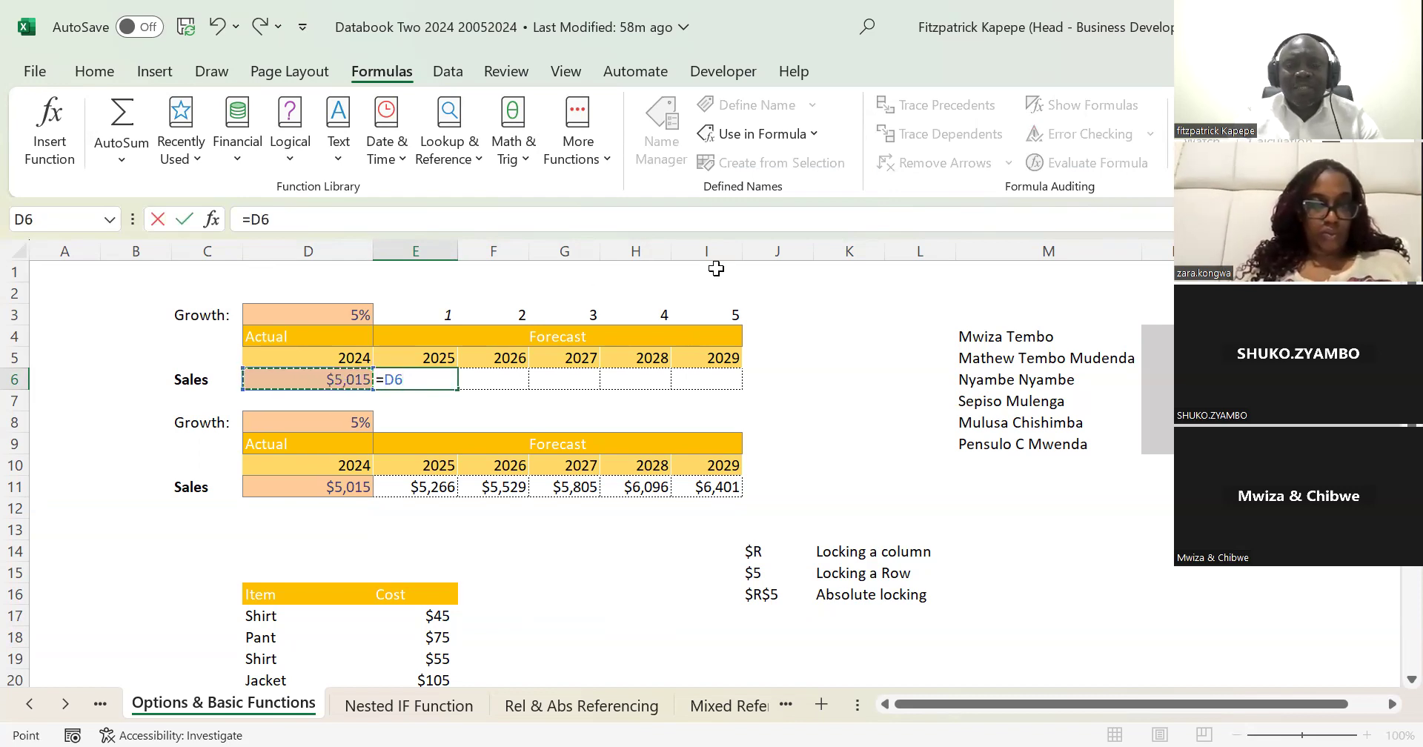
key("F4")
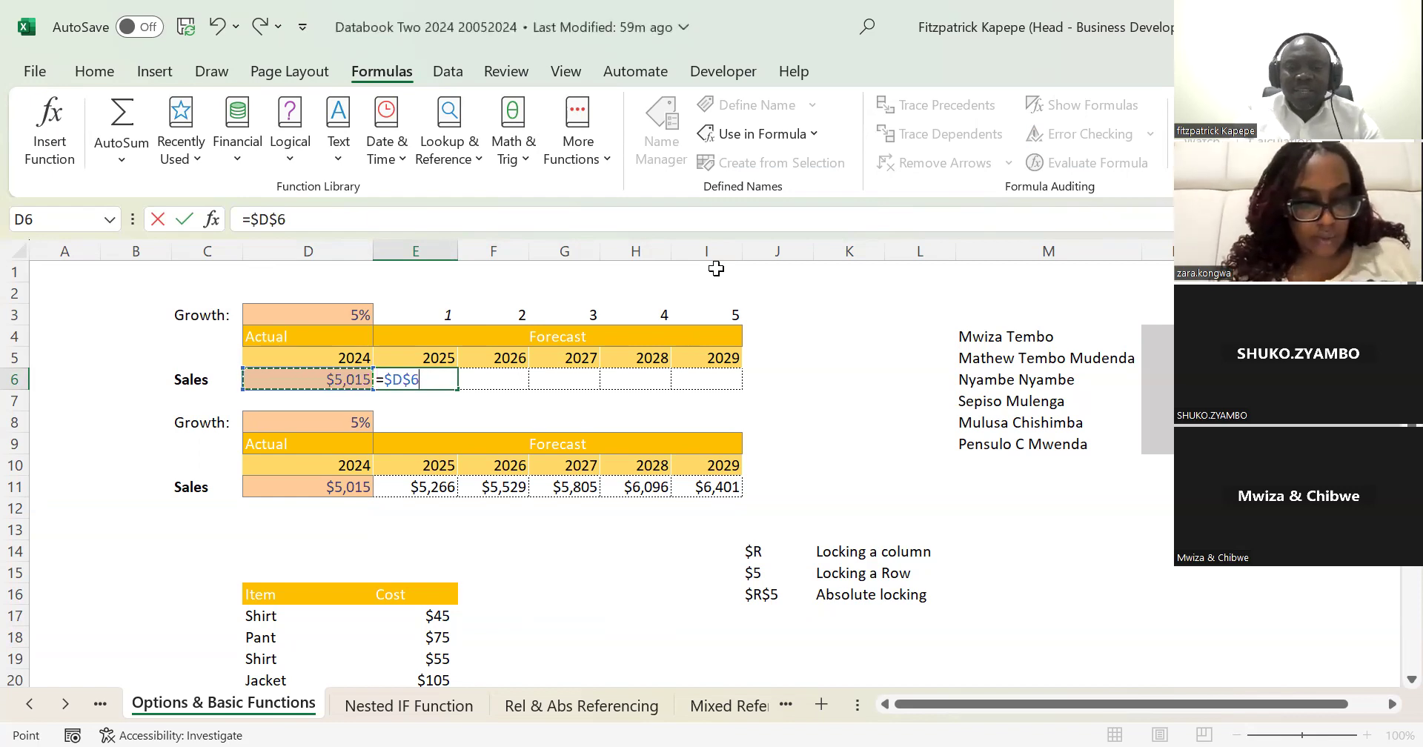
type("*")
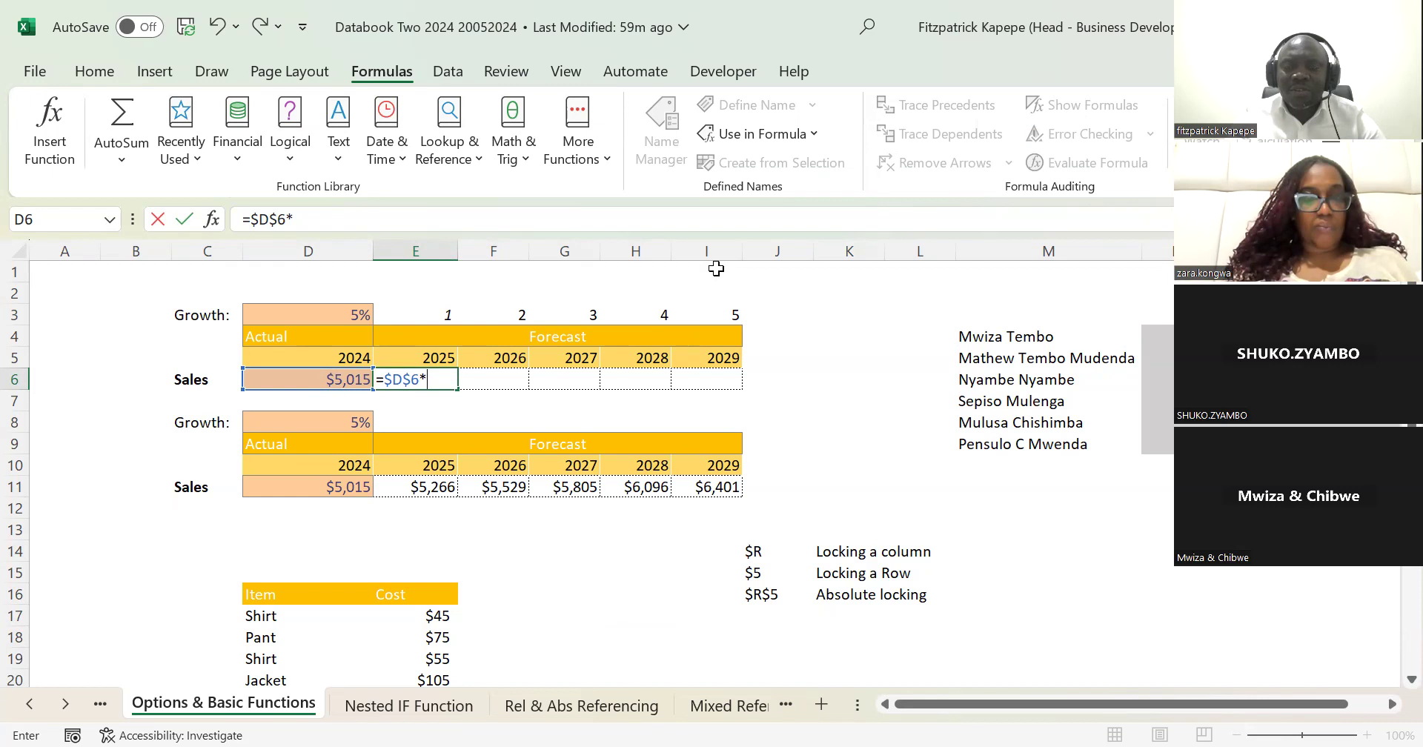
type("(1+")
left_click(328, 314)
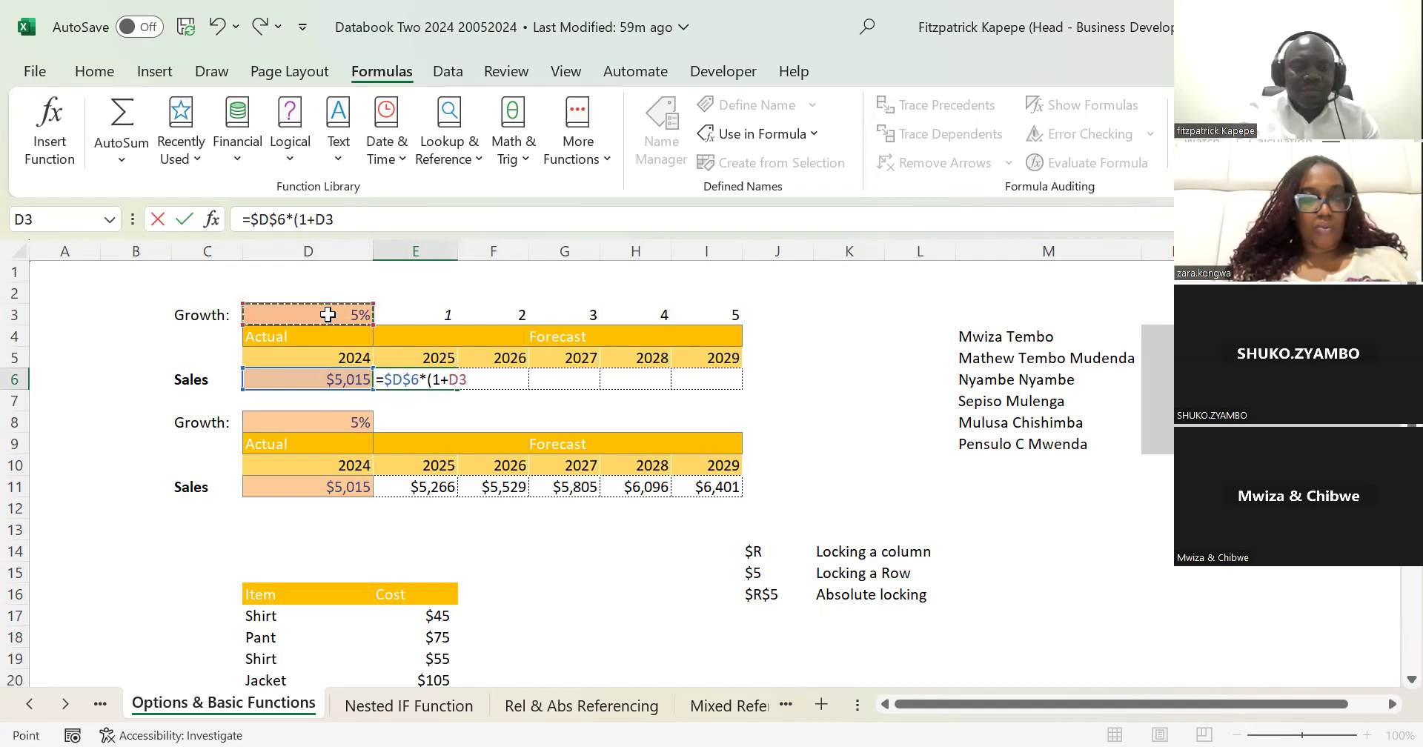
key("F4")
type(")")
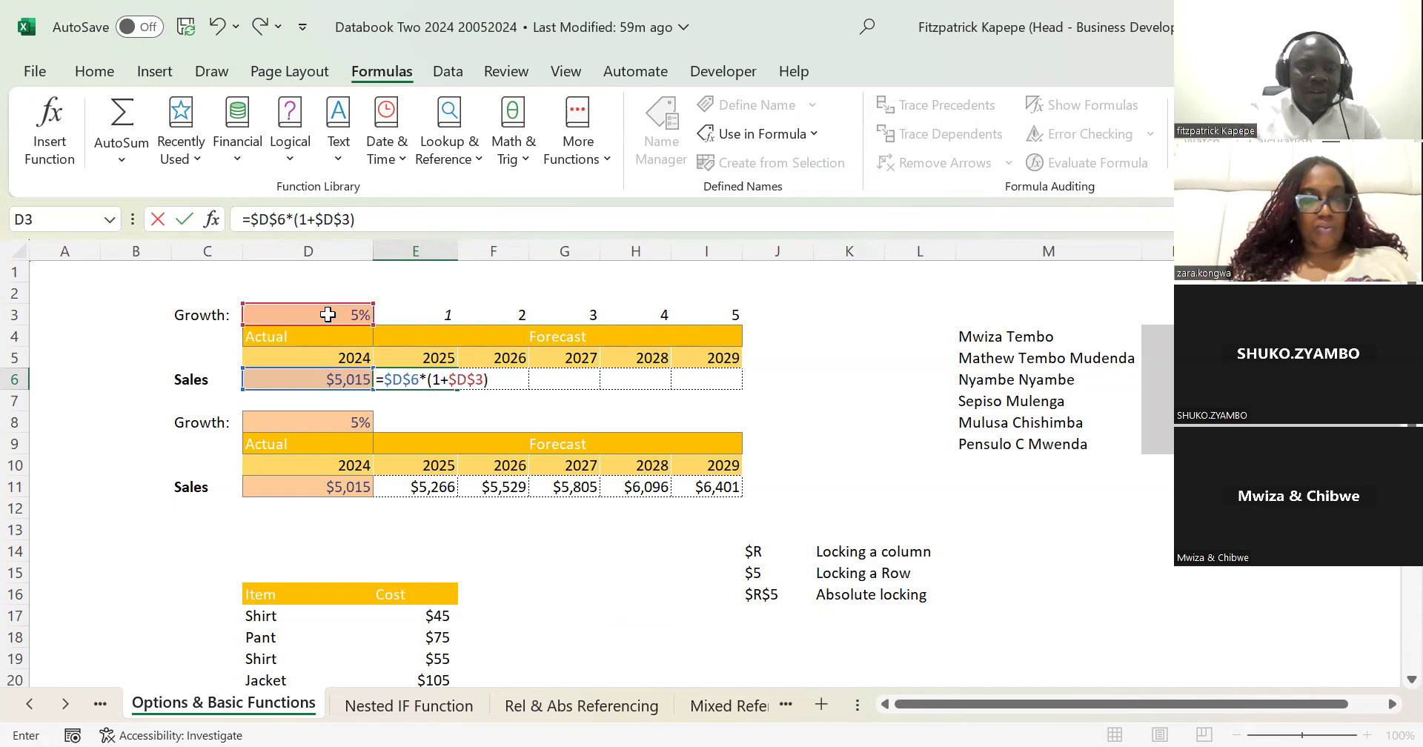
type("^^")
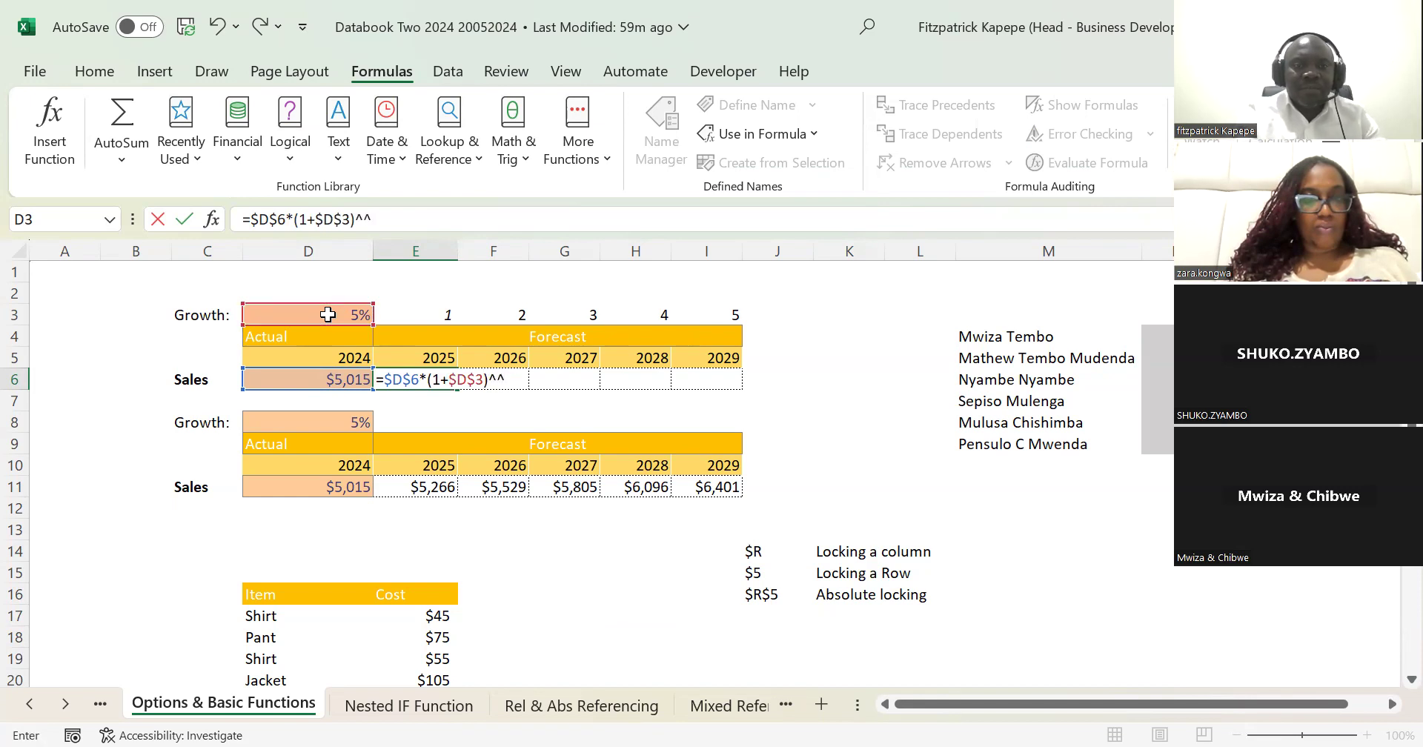
key("BackSpace")
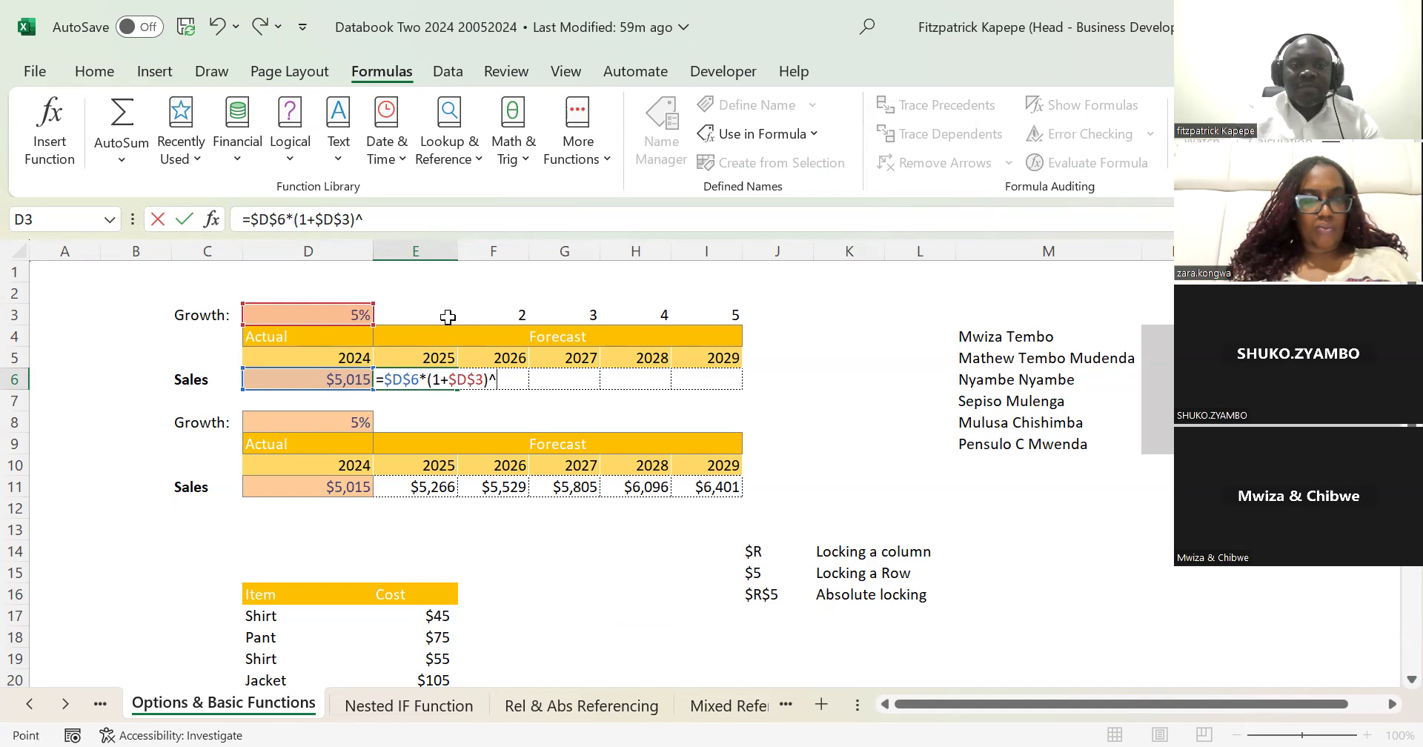
left_click(447, 316)
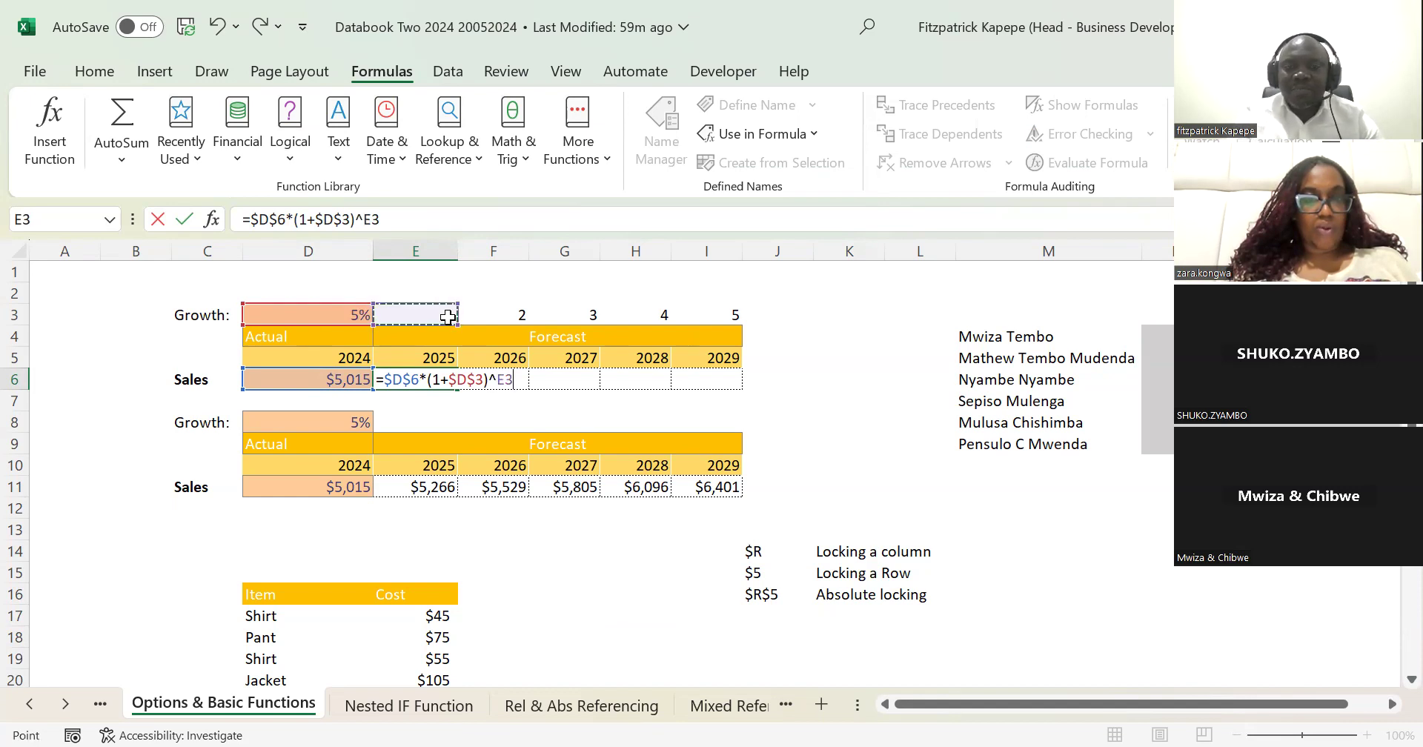
key("Return")
Step: Fill the E6 forecast formula across to the 2029 column in I6
key("Up")
key("shift+Right")
key("shift+Right")
key("shift+Right")
key("shift+Right")
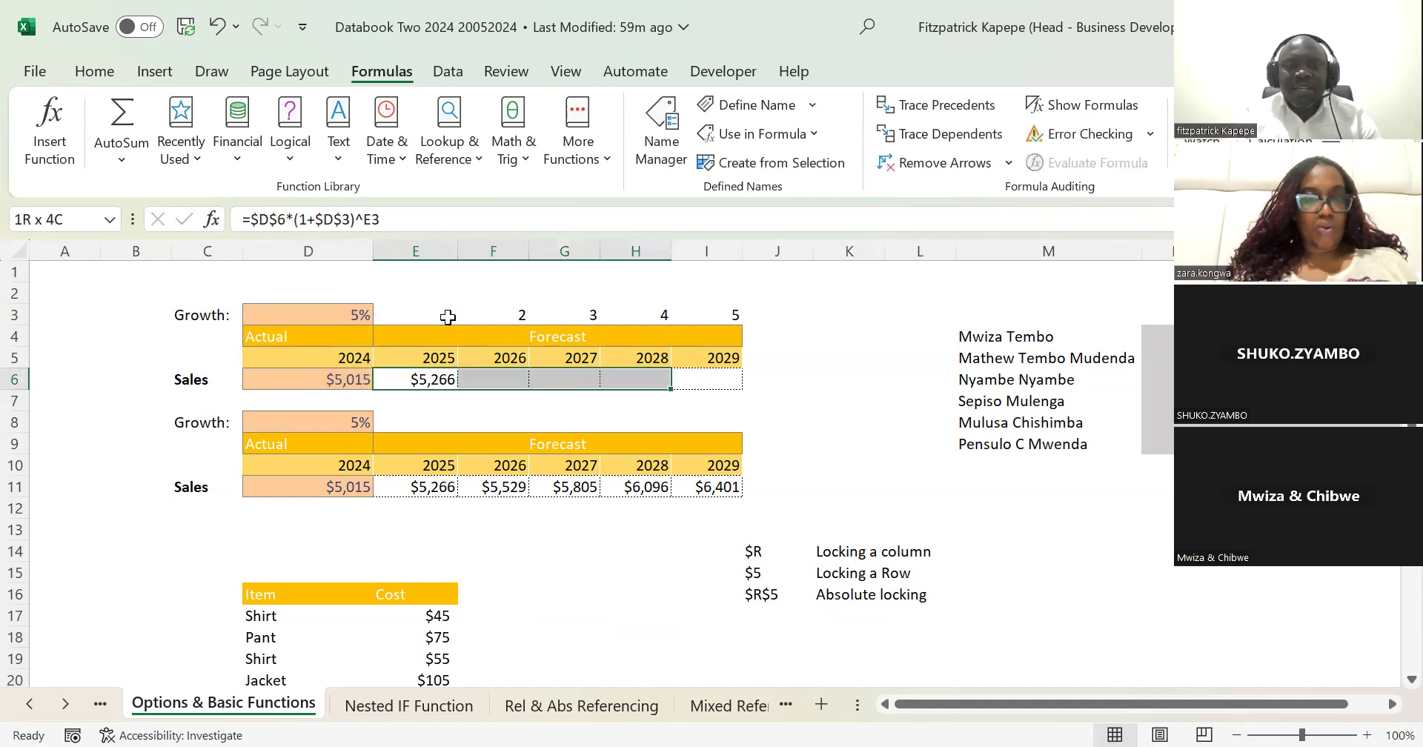
key("ctrl+r")
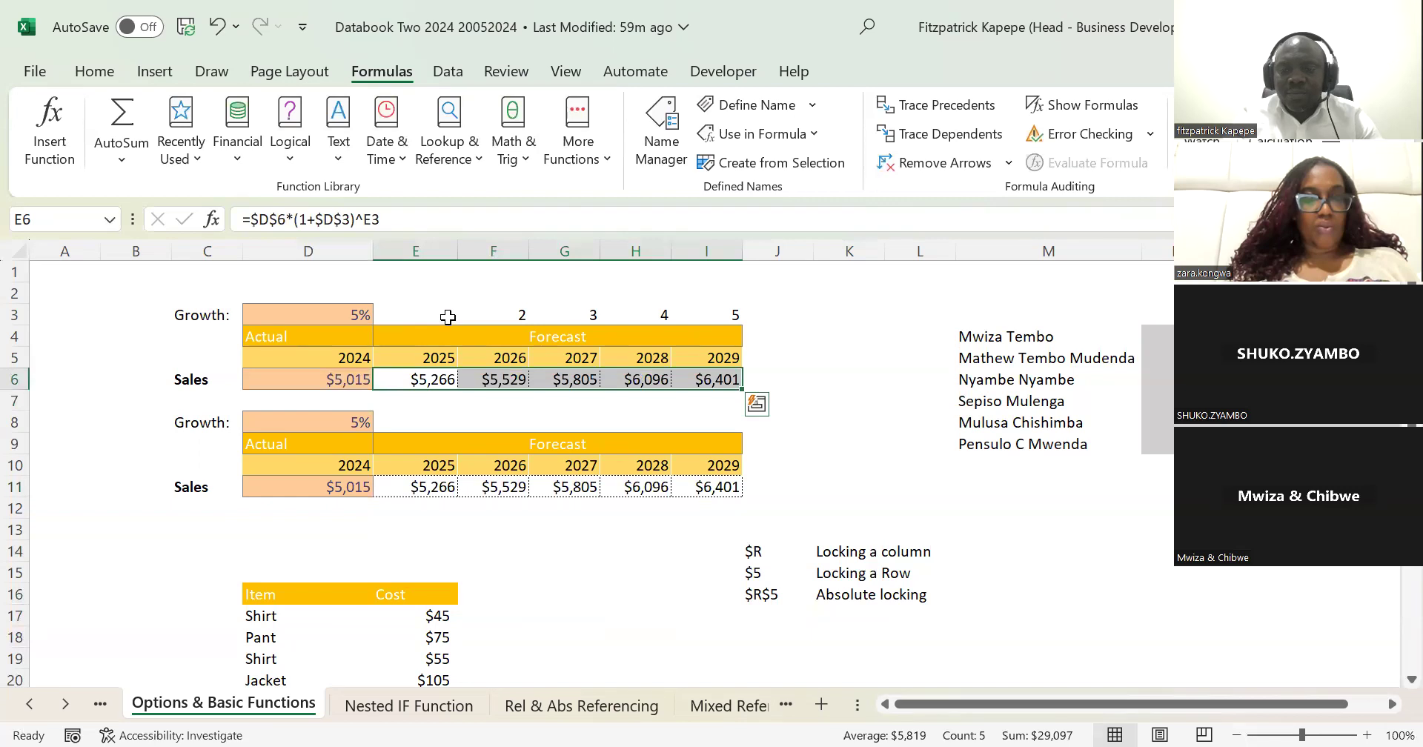
Step: Look over the item cost table down to its Total row and return to the forecast formula in E6
key("Down")
key("Down")
key("Down")
key("Down")
key("Down")
key("Down")
key("Down")
key("Down")
key("Down")
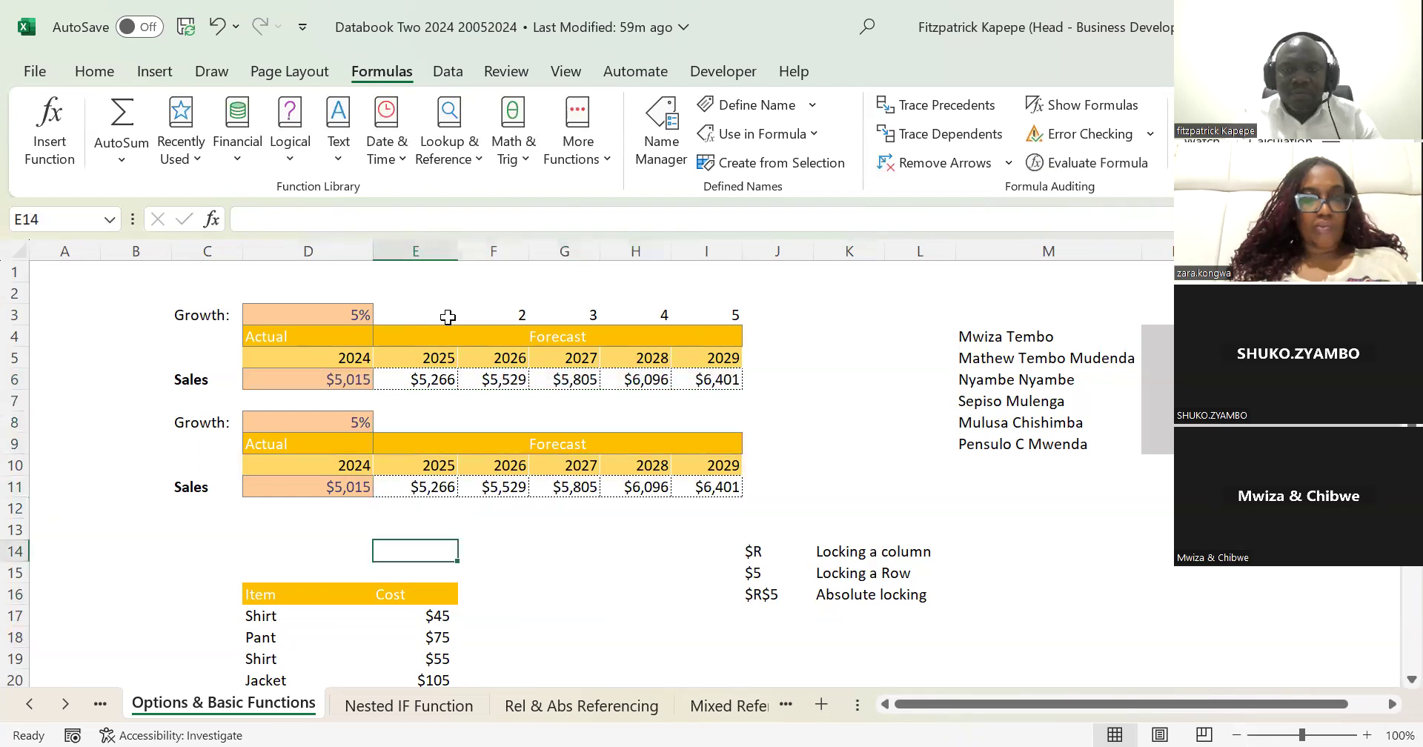
key("Down")
key("Down")
key("Down")
key("Down")
key("Down")
key("Down")
key("Down")
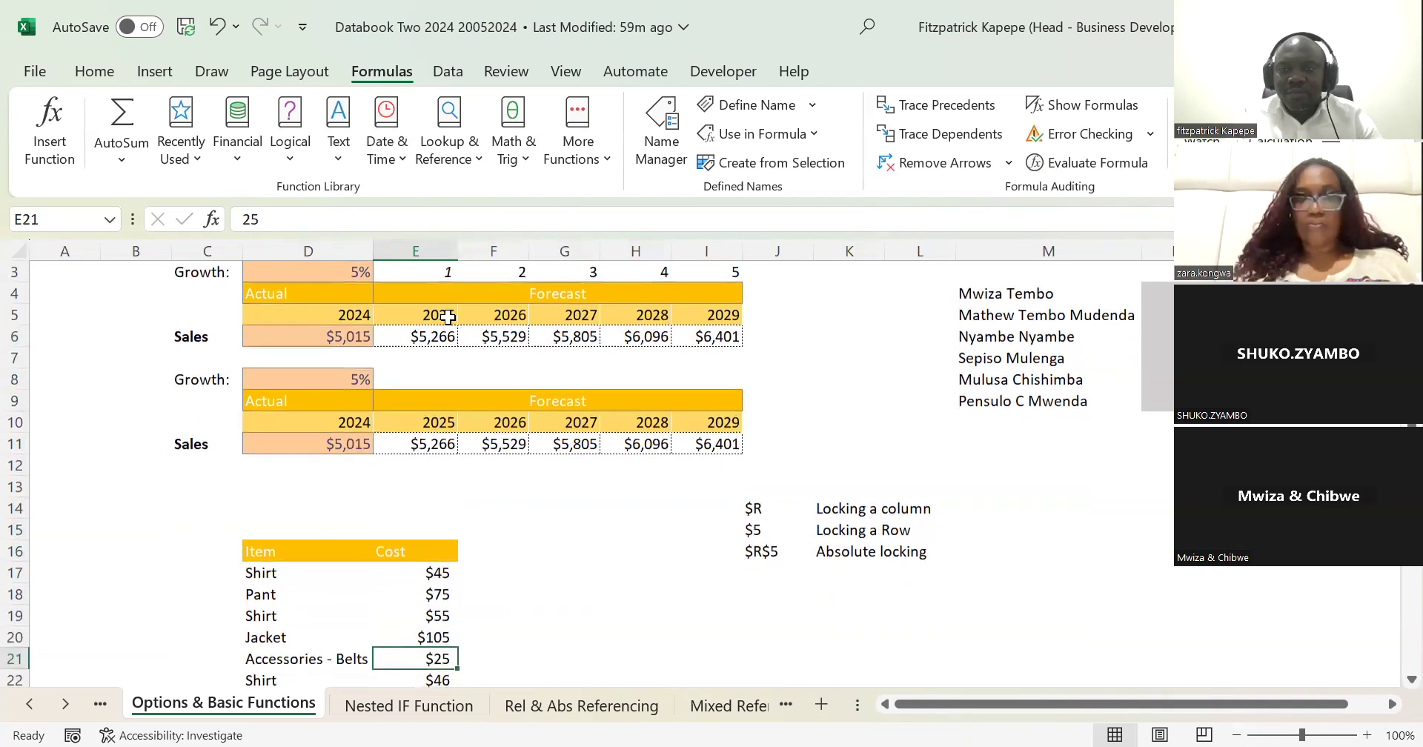
key("Down")
key("Down")
key("Down")
key("Down")
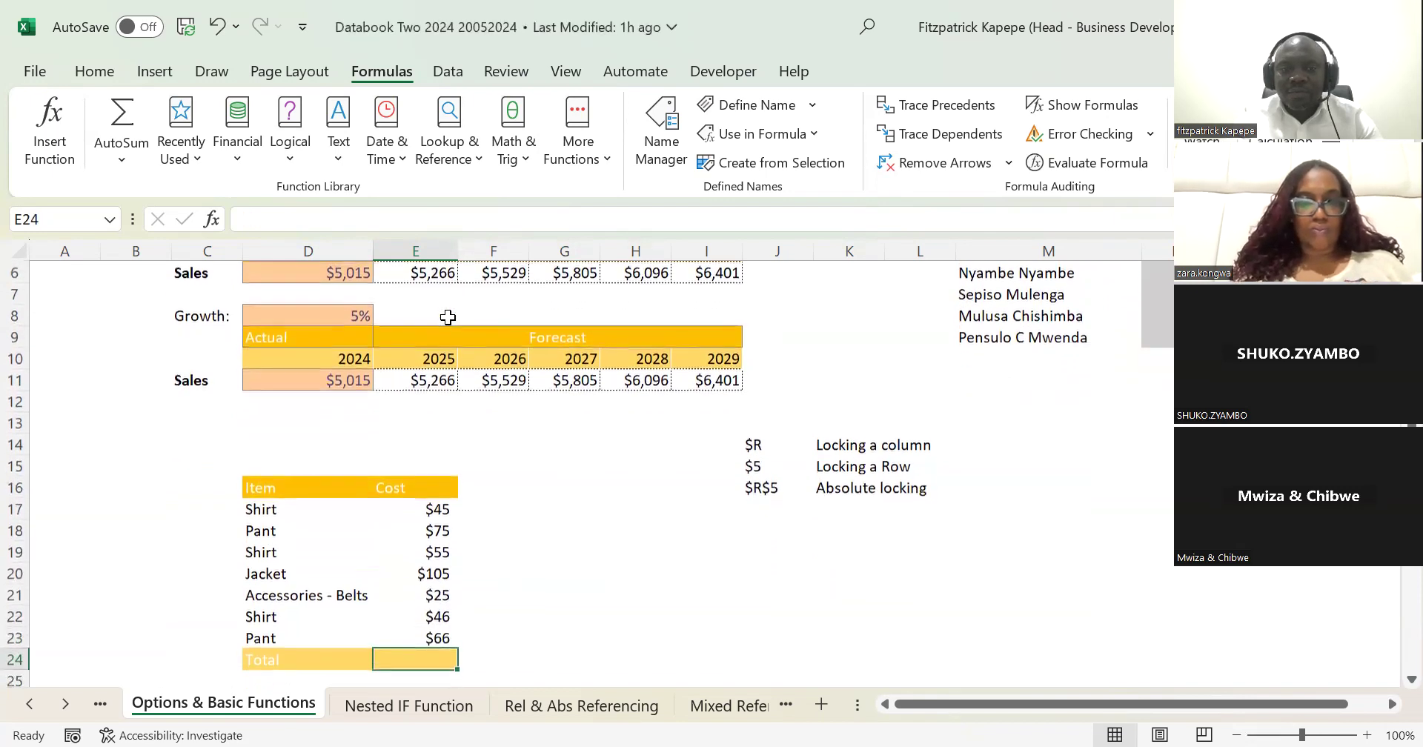
key("Up")
key("Up")
key("Up")
key("Up")
key("Up")
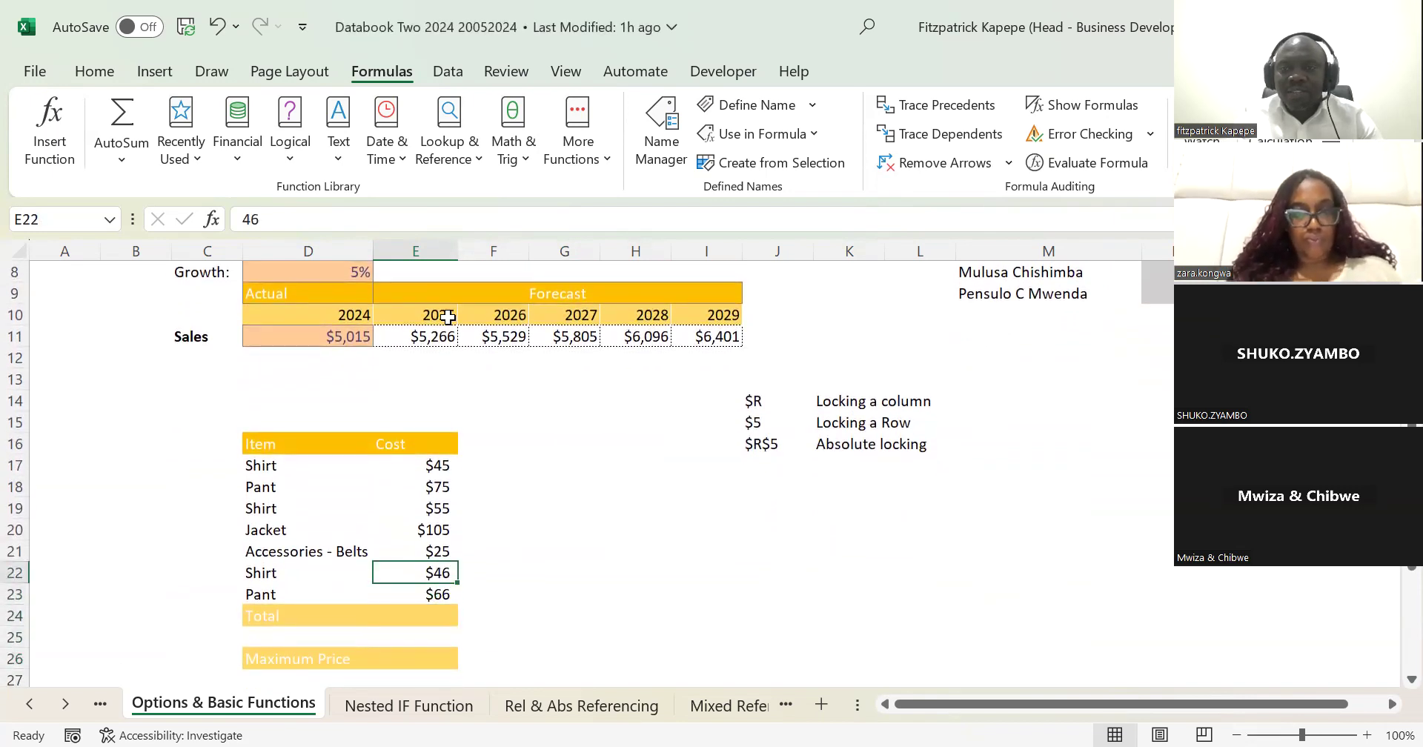
key("Up")
key("Up")
key("Up")
key("Up")
key("Up")
key("Up")
key("Up")
key("Up")
key("Up")
key("Up")
key("Up")
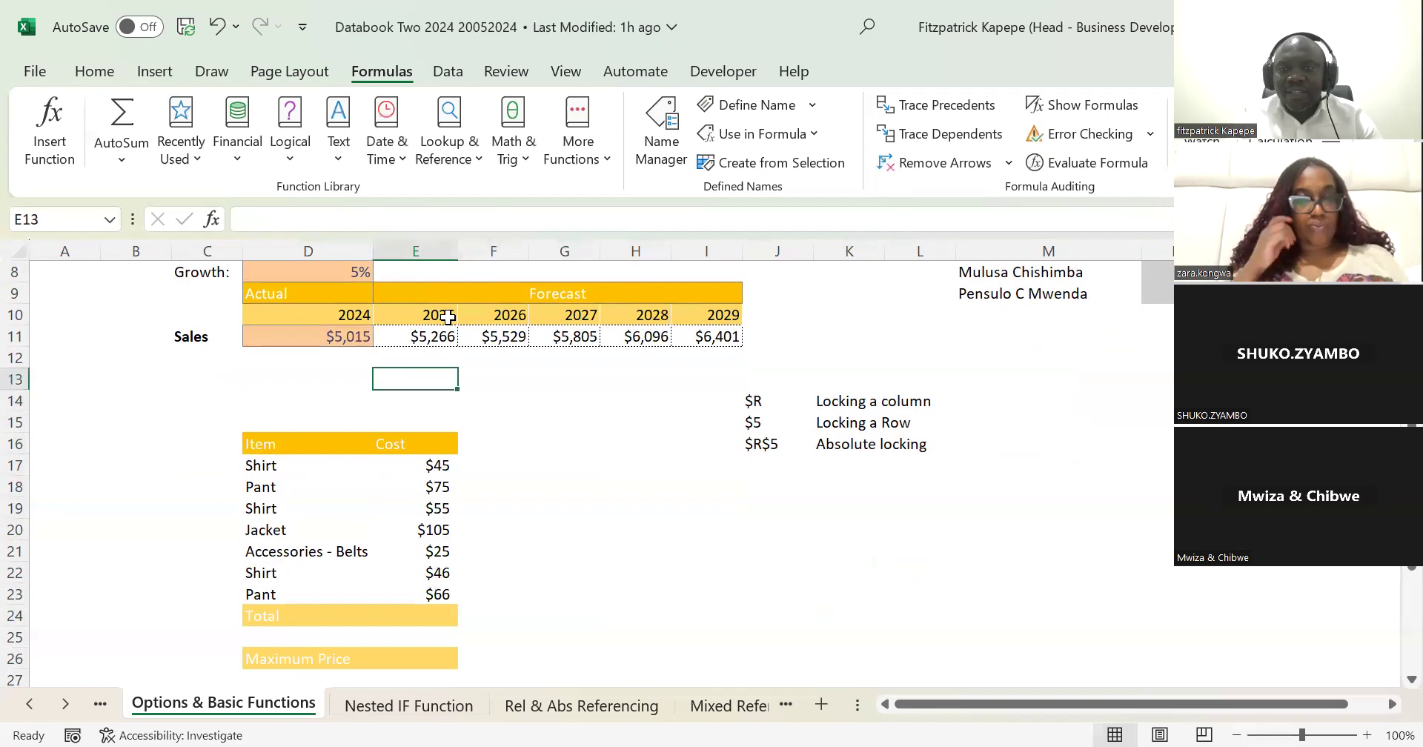
key("Up")
key("Up")
key("Up")
key("Up")
key("Up")
key("Up")
key("Up")
key("Up")
key("Up")
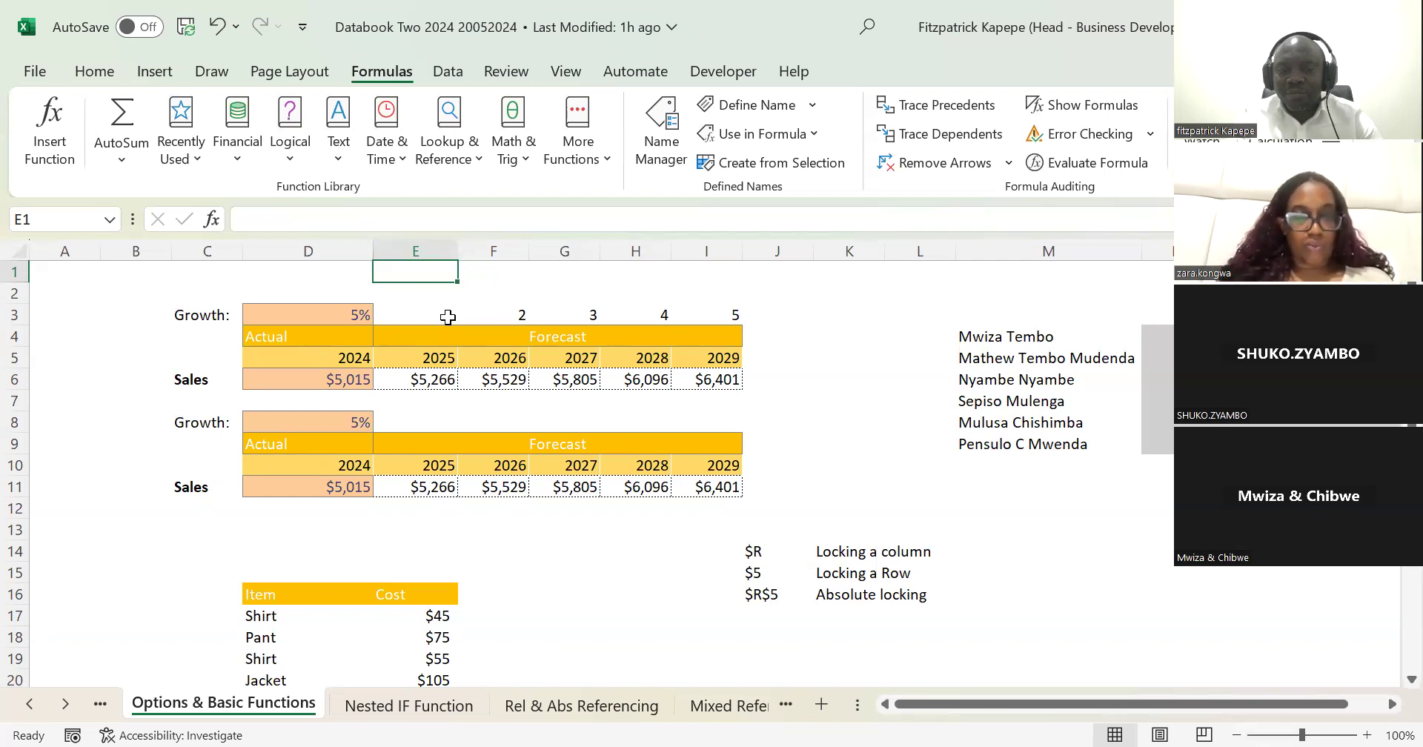
key("Down")
key("Down")
key("Down")
key("Down")
key("Down")
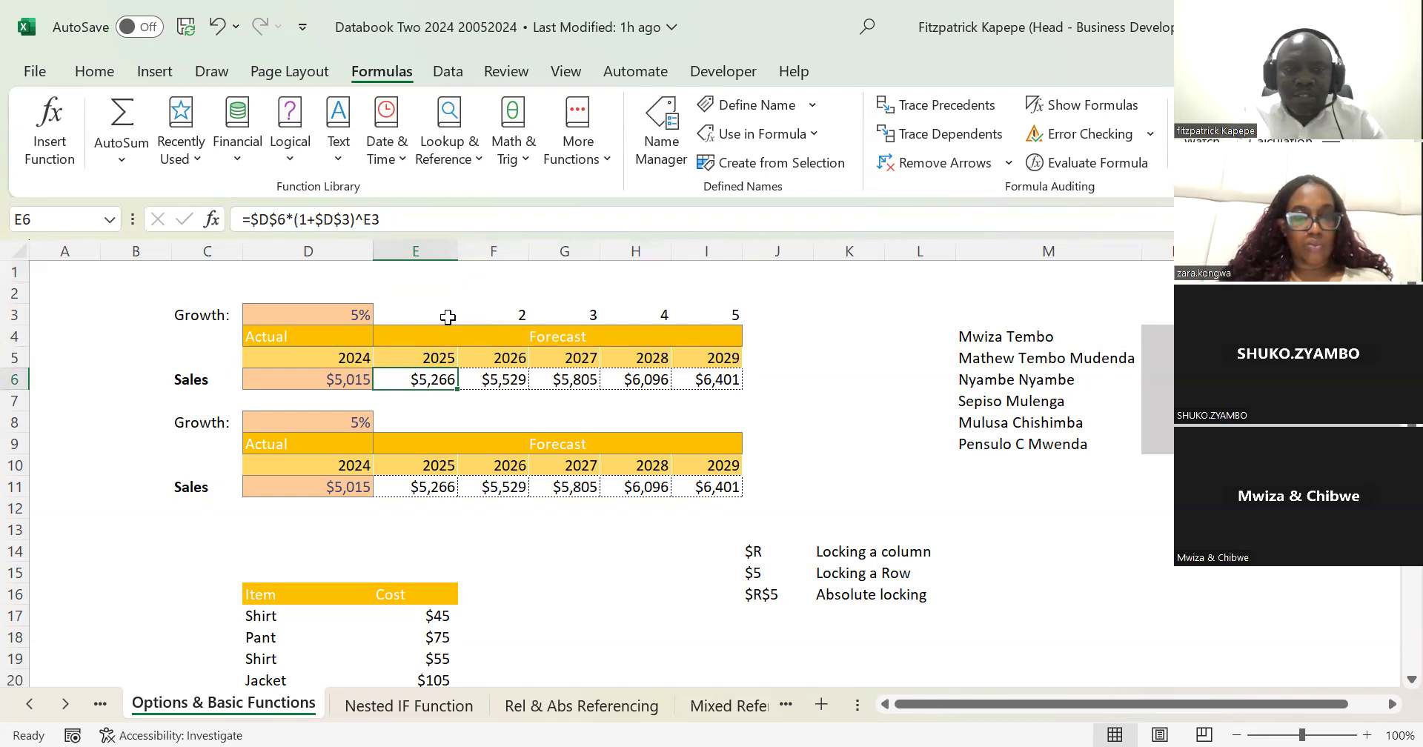
Step: Clear the 2025 to 2029 sales forecast formulas from E6:I6 in the first table
key("shift+Right")
key("shift+Right")
key("shift+Right")
key("shift+Right")
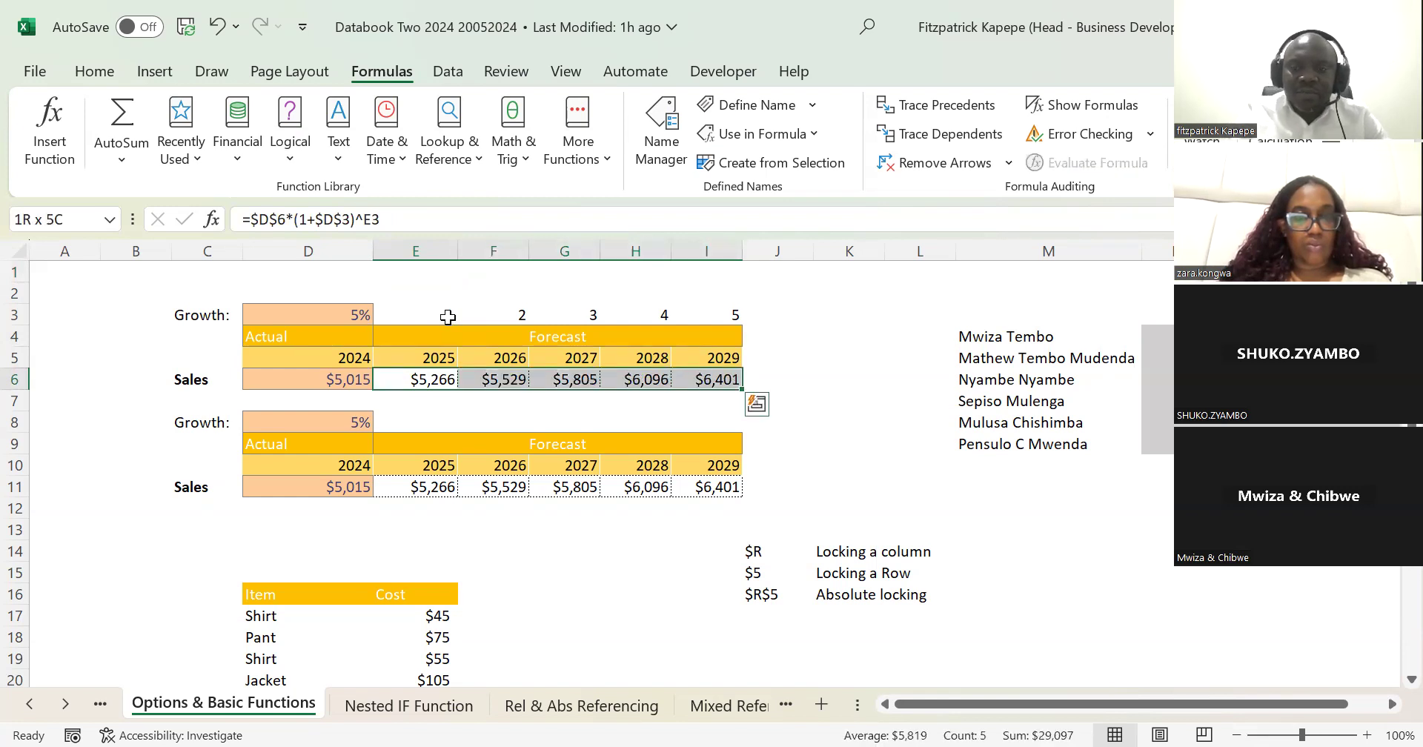
key("Delete")
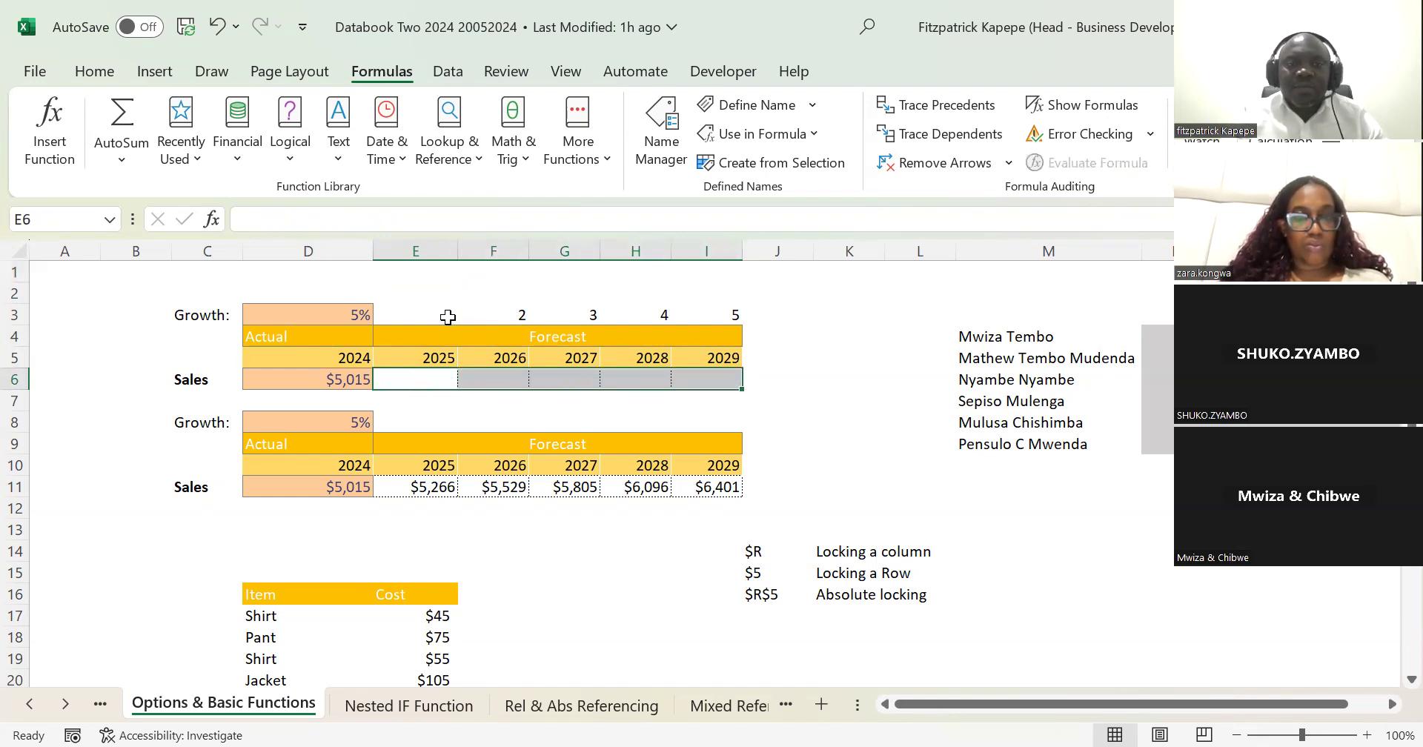
Step: With E6:I6 selected, start a forecast formula in E6 with the absolute reference =$D$6 to the 2024 sales
left_click(416, 379)
key("Down")
key("Up")
key("shift+Right")
key("shift+Right")
key("shift+Right")
key("shift+Right")
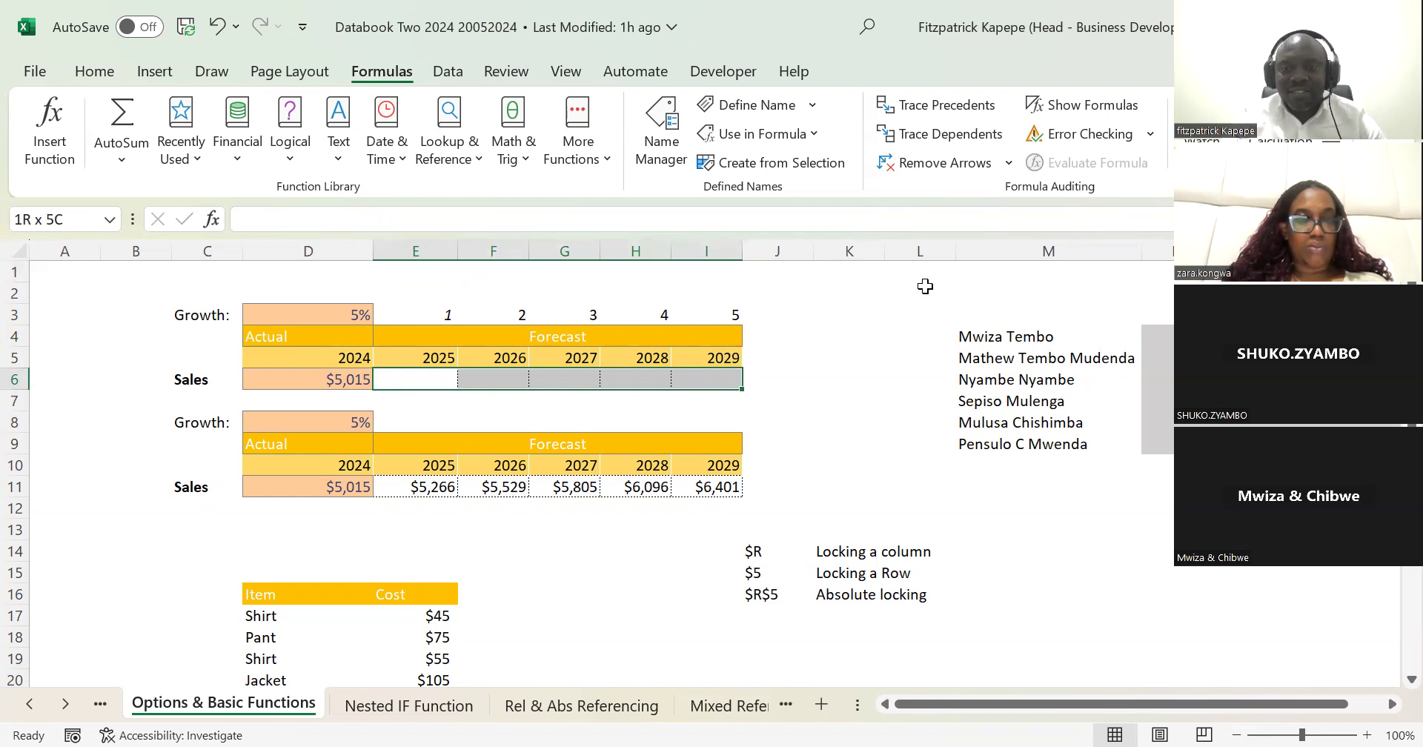
type("=")
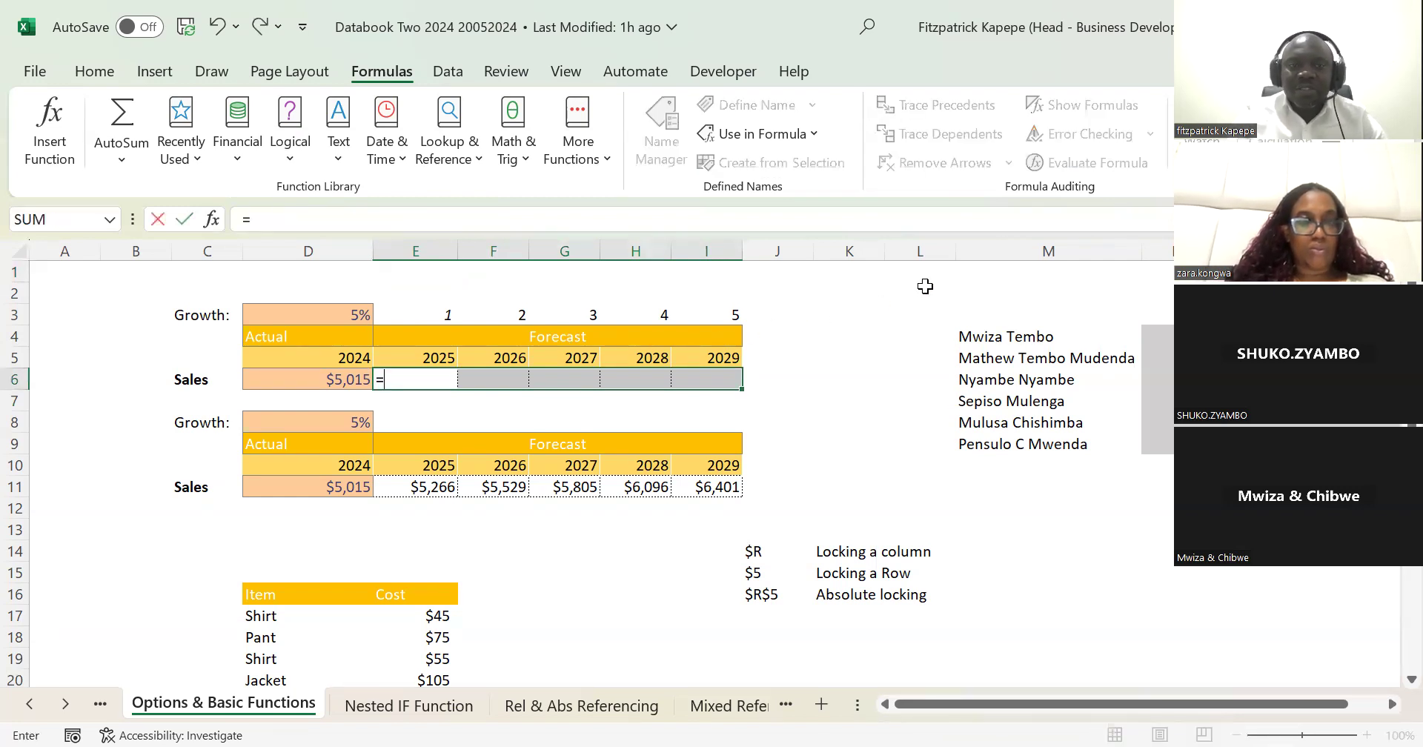
left_click(337, 380)
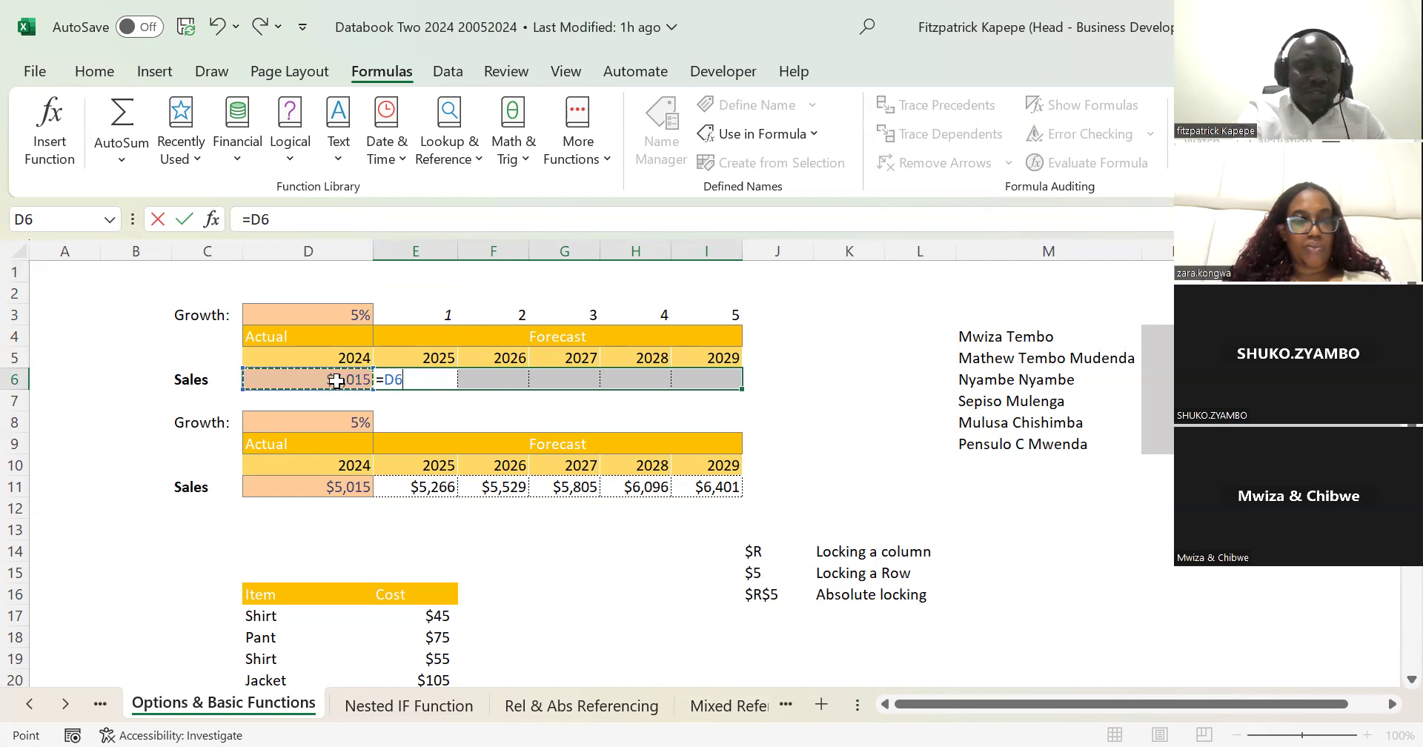
key("F4")
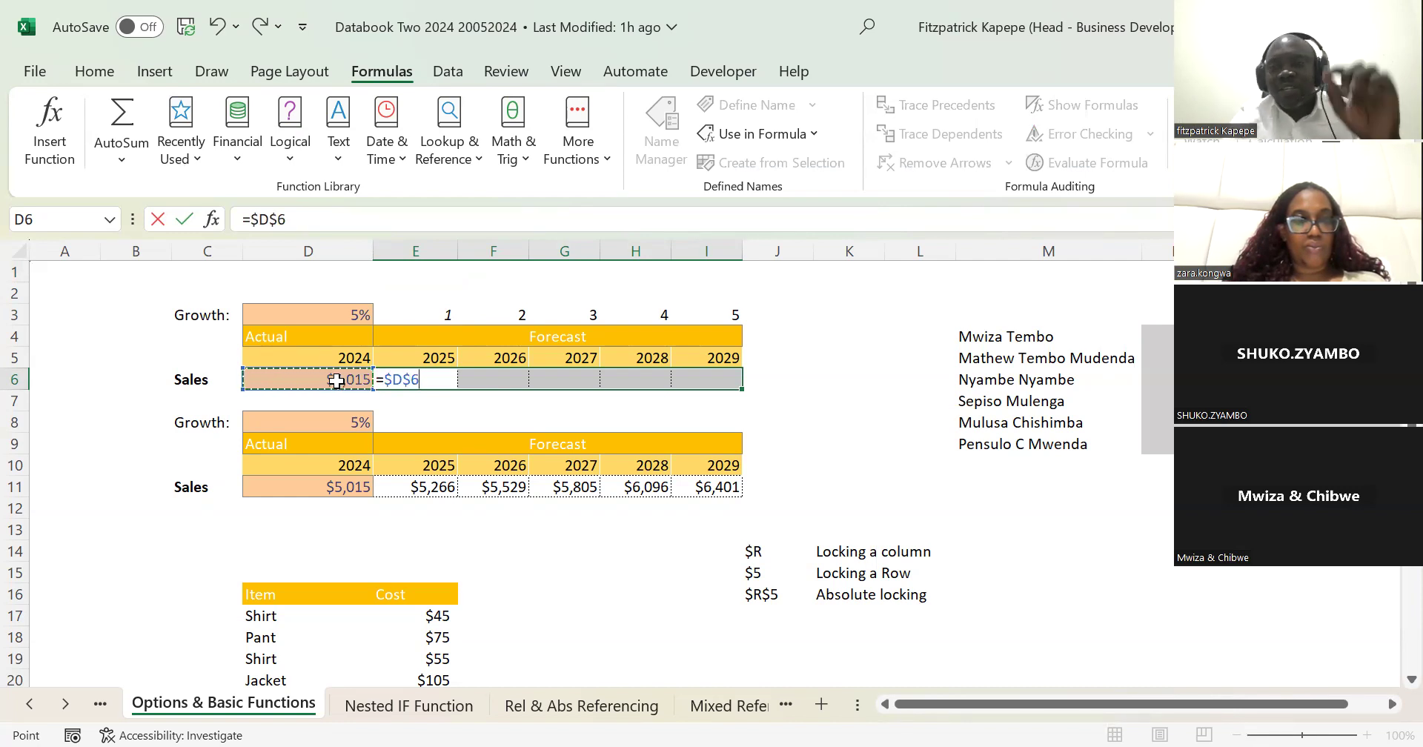
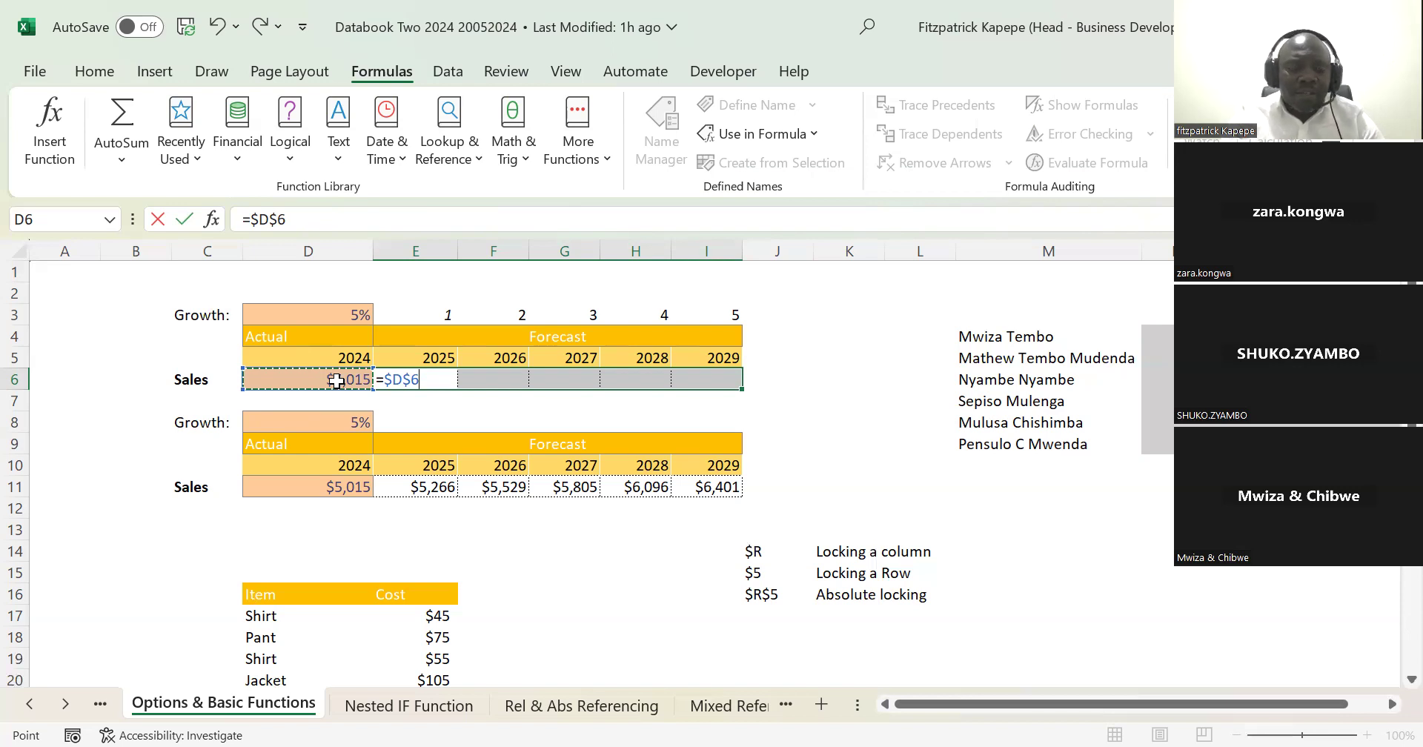
Step: Extend the formula in E6 by multiplying the 2024 sales by the growth factor (1+$D$3)
type("*")
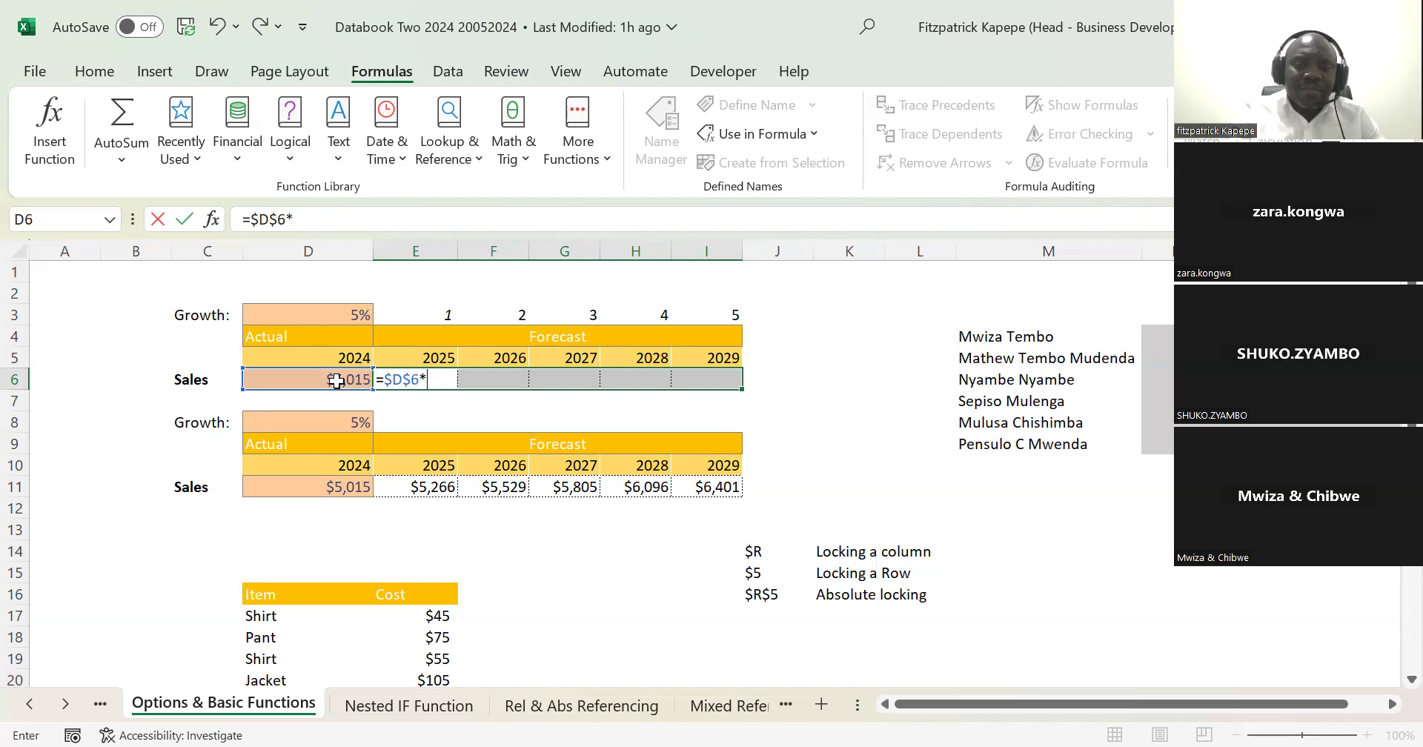
type("(")
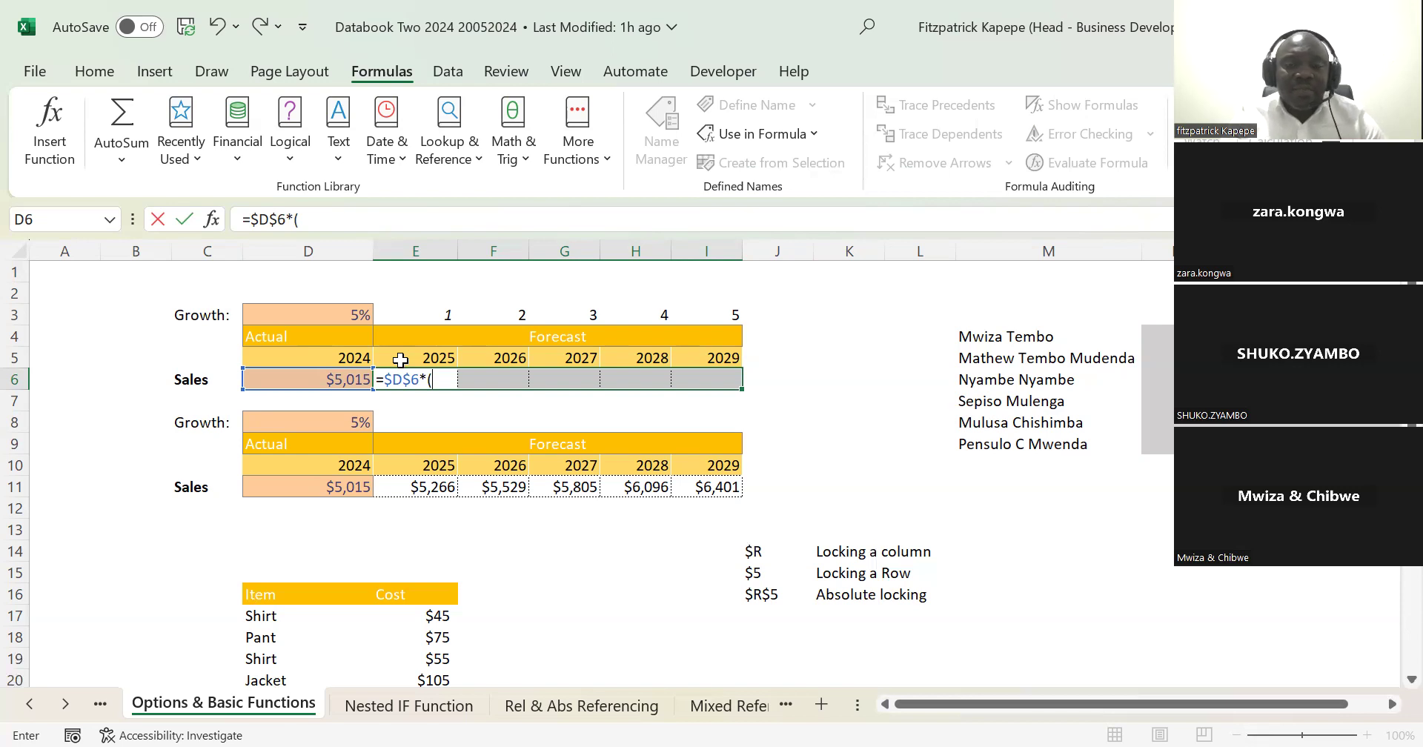
type("1")
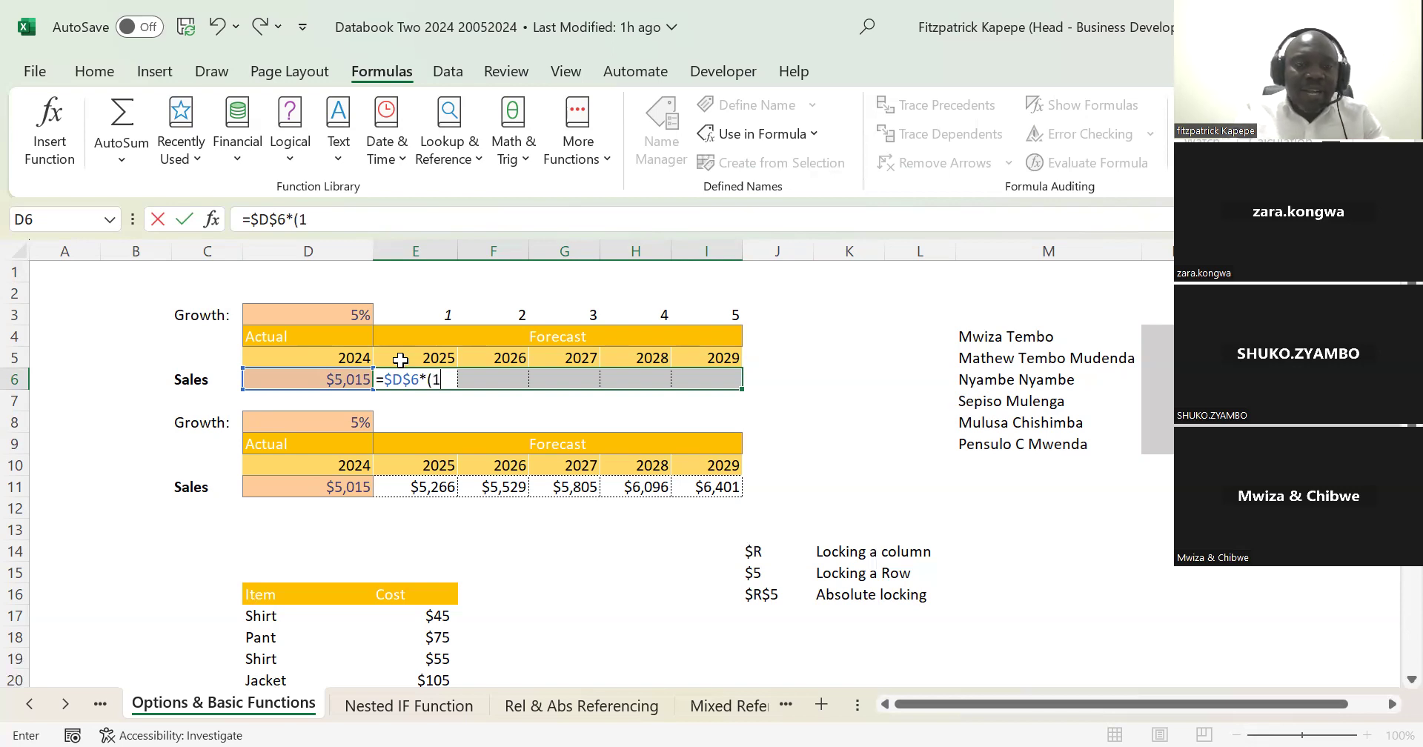
type("+")
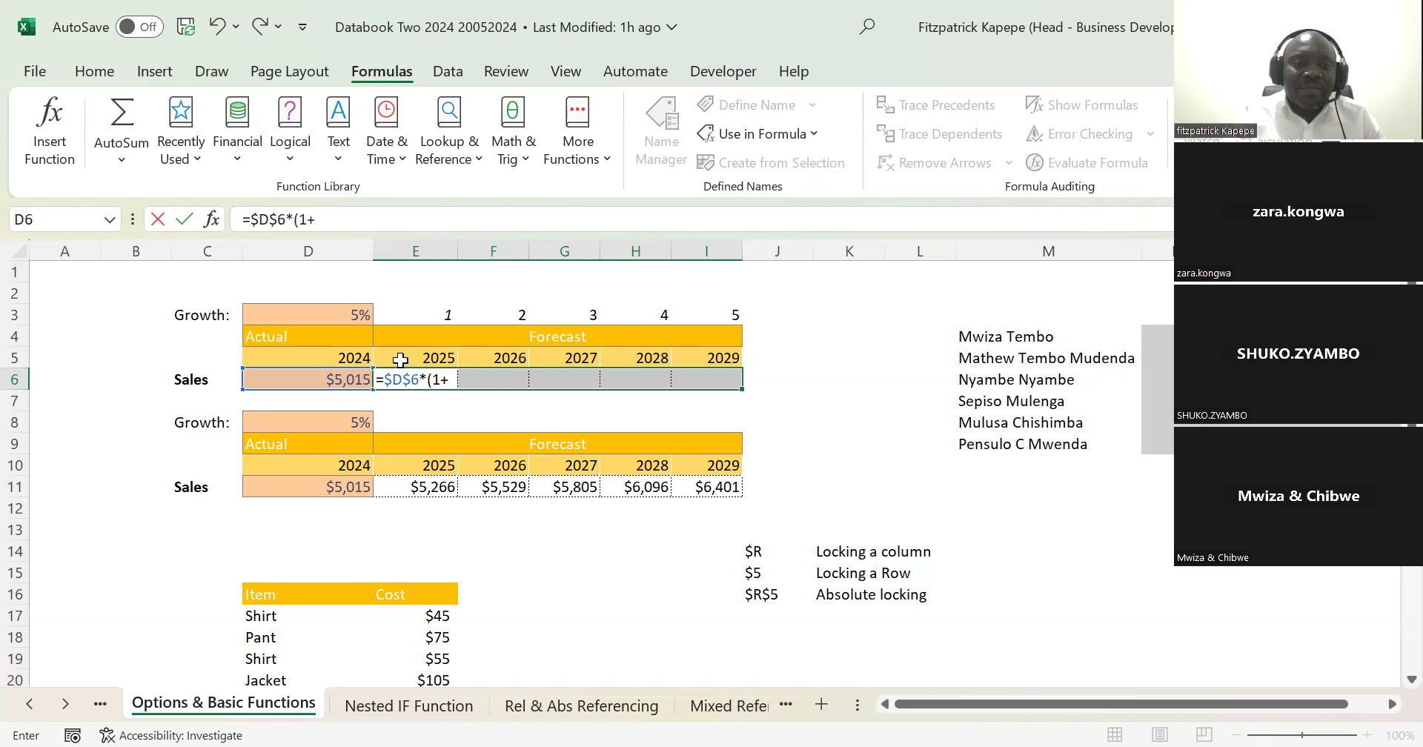
left_click(355, 312)
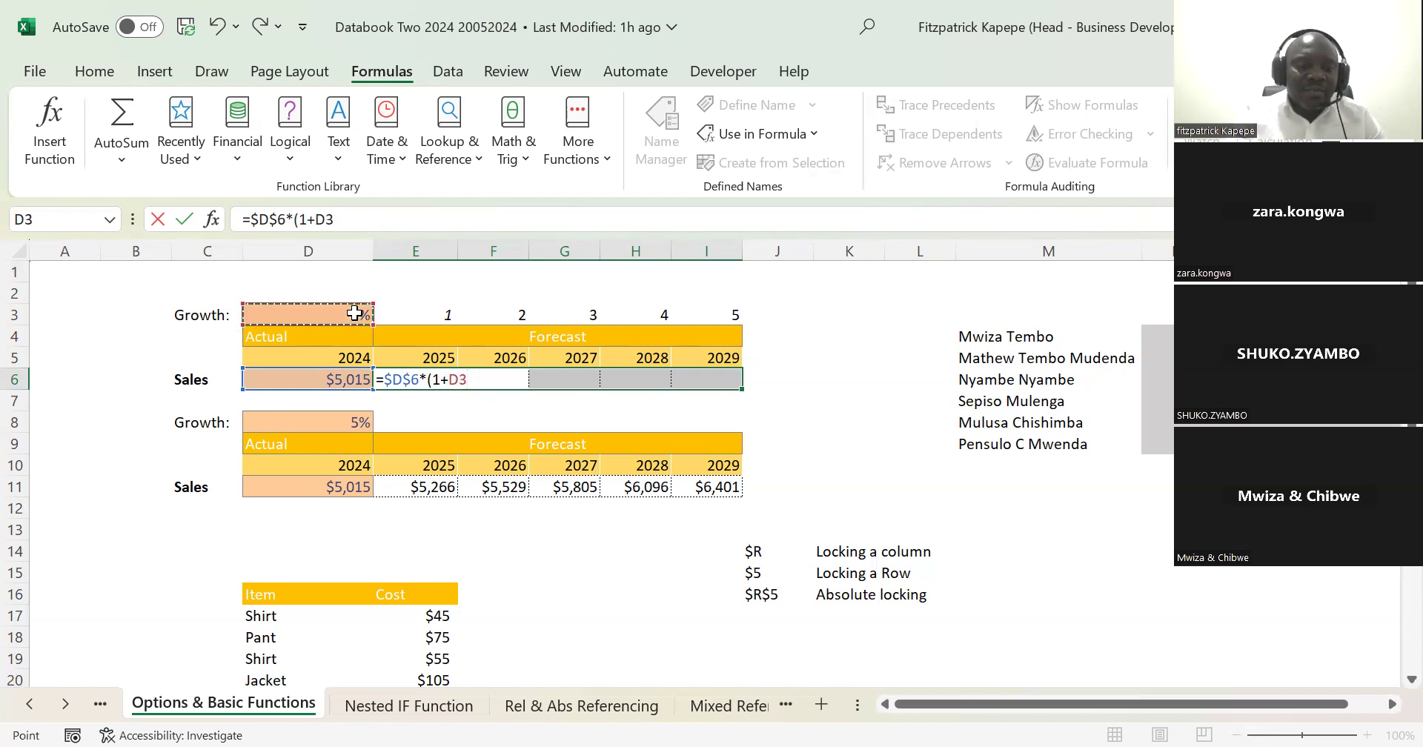
key("F4")
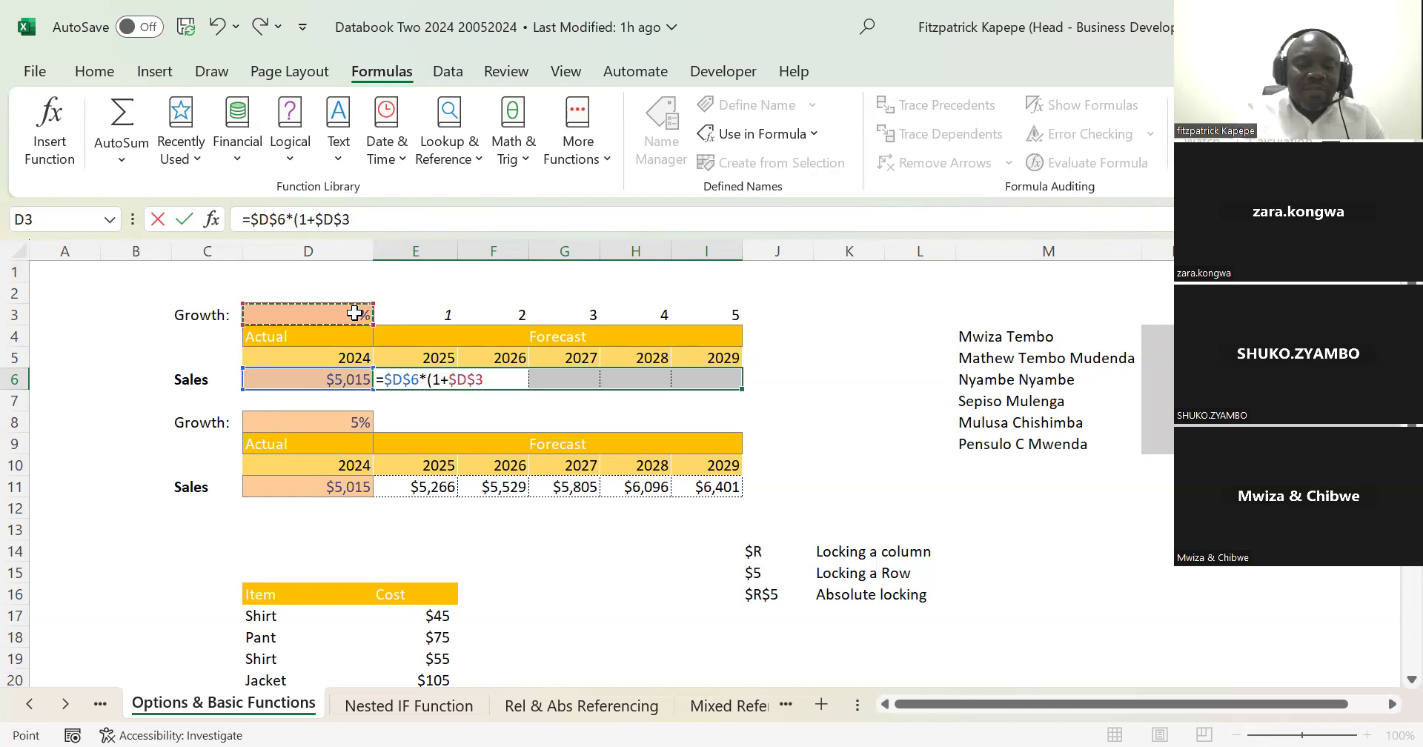
type(")")
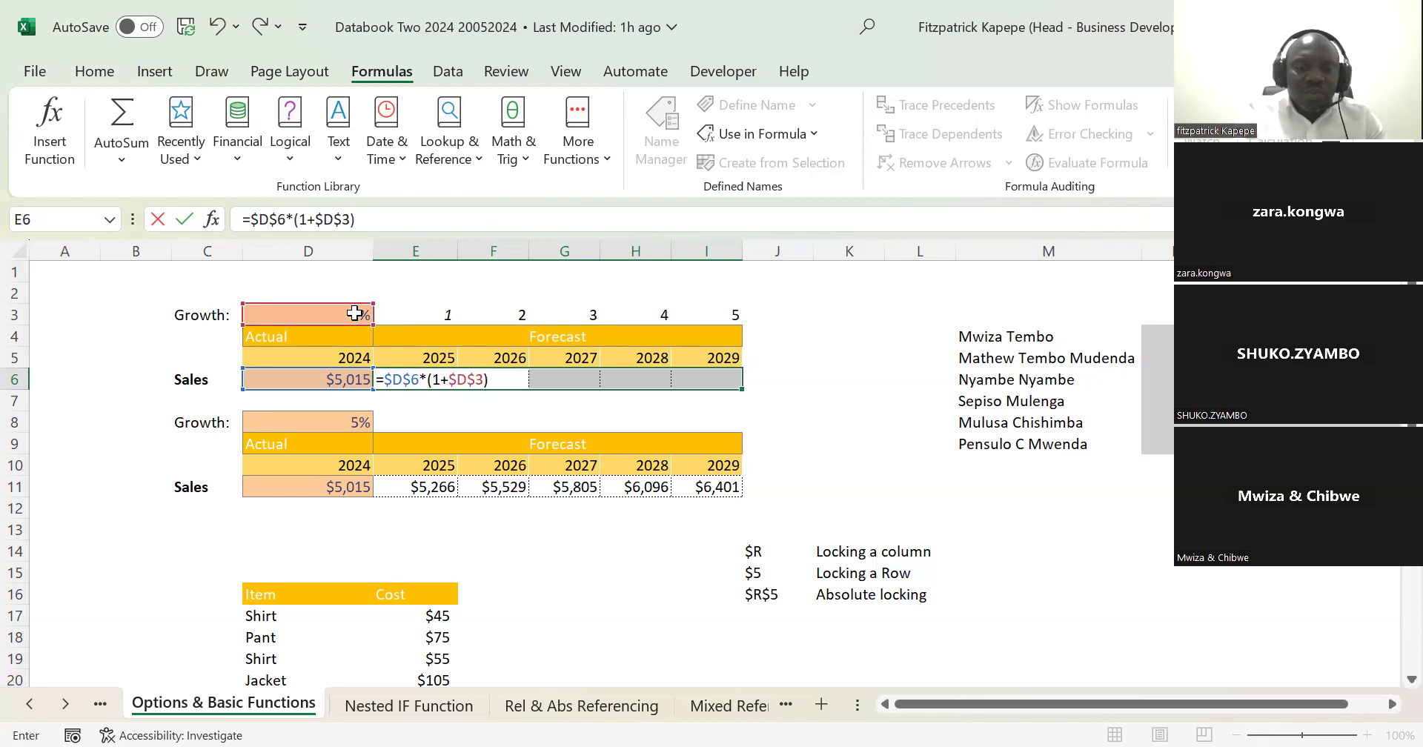
type("^^")
Step: Raise the growth factor to the power of the period number in E3 and enter the formula across E6:I6
key("BackSpace")
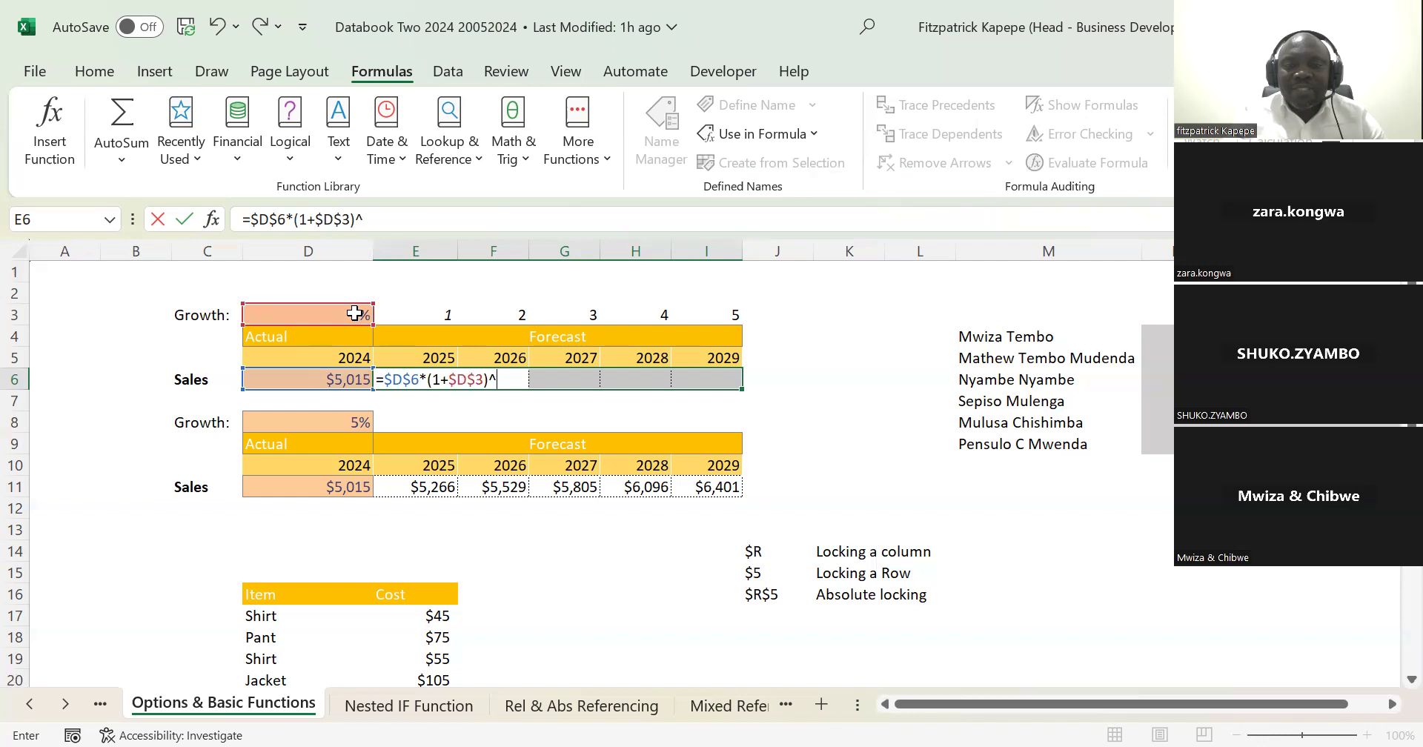
left_click(434, 315)
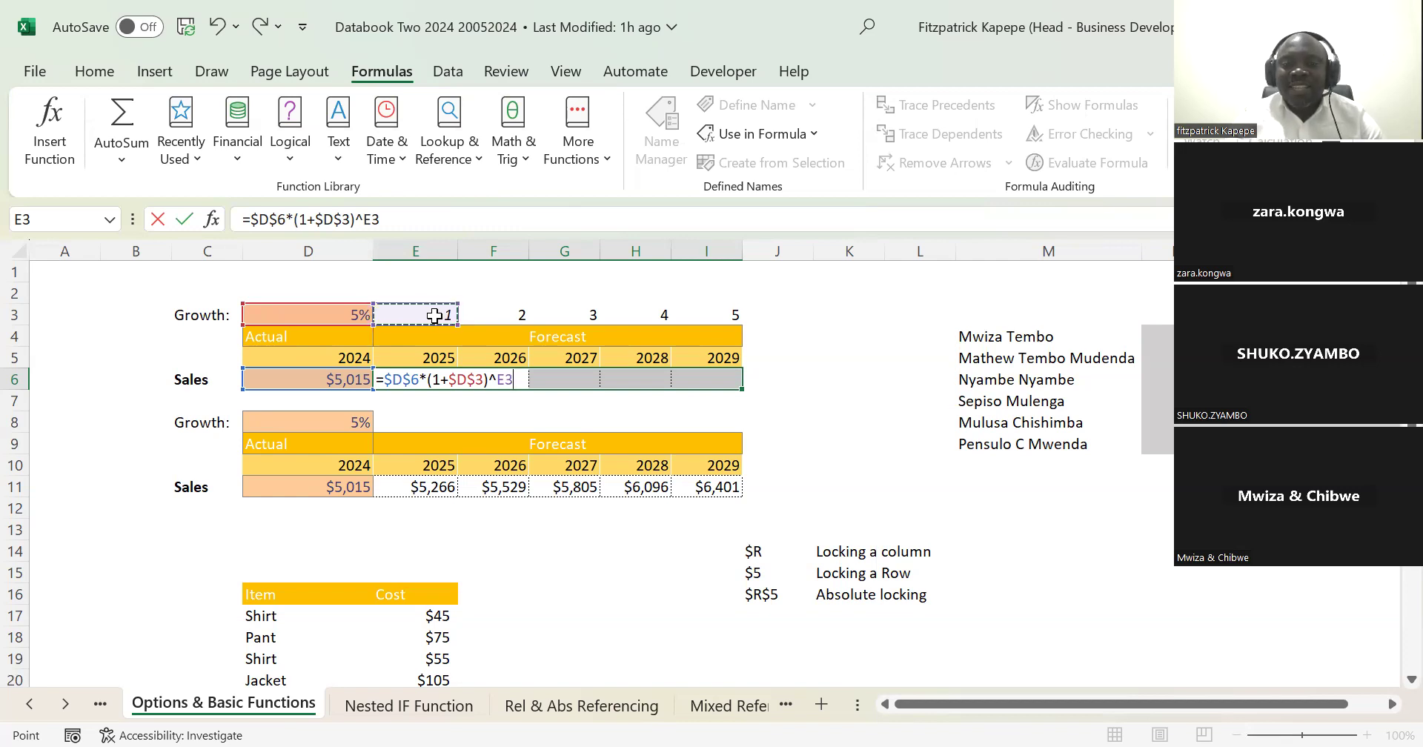
key("ctrl+Return")
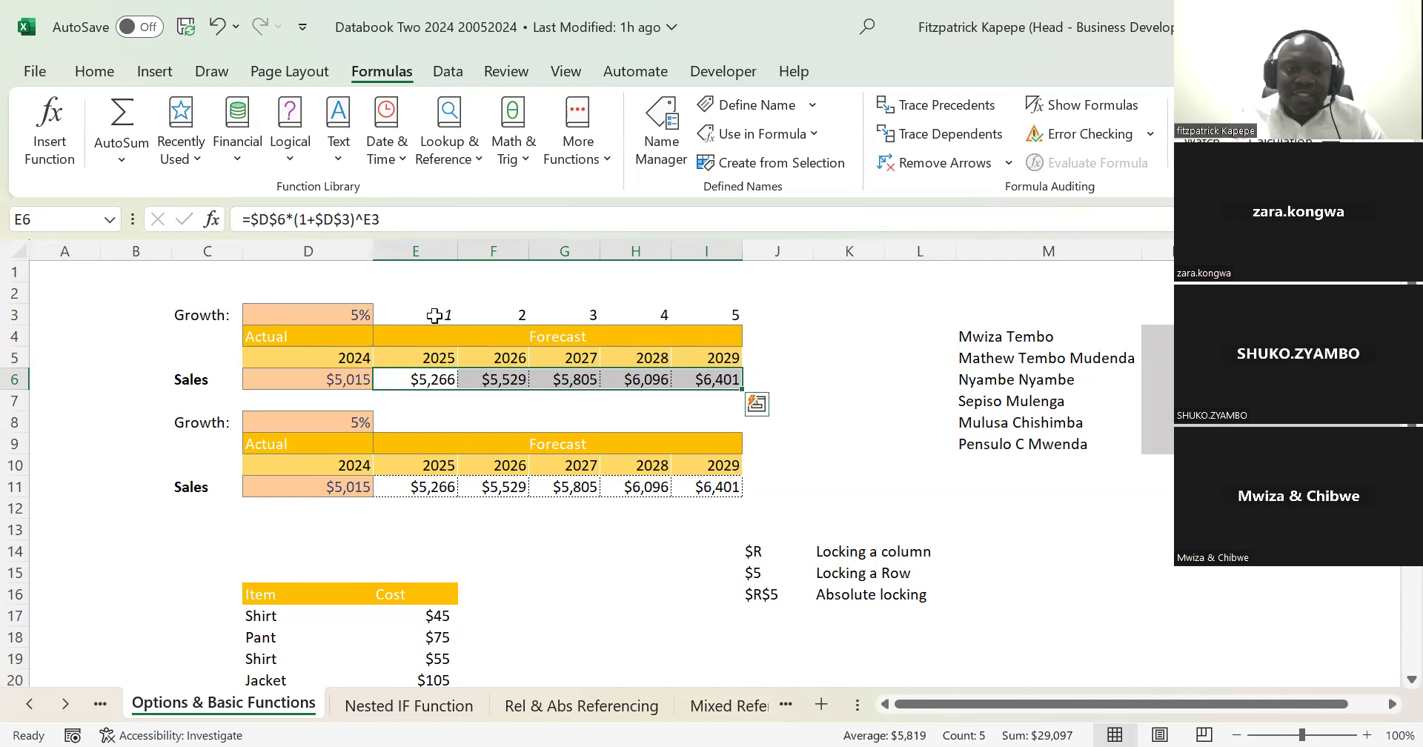
Step: Clear the 2025 to 2029 sales forecast formulas from E11:I11 in the second table
left_click(429, 489)
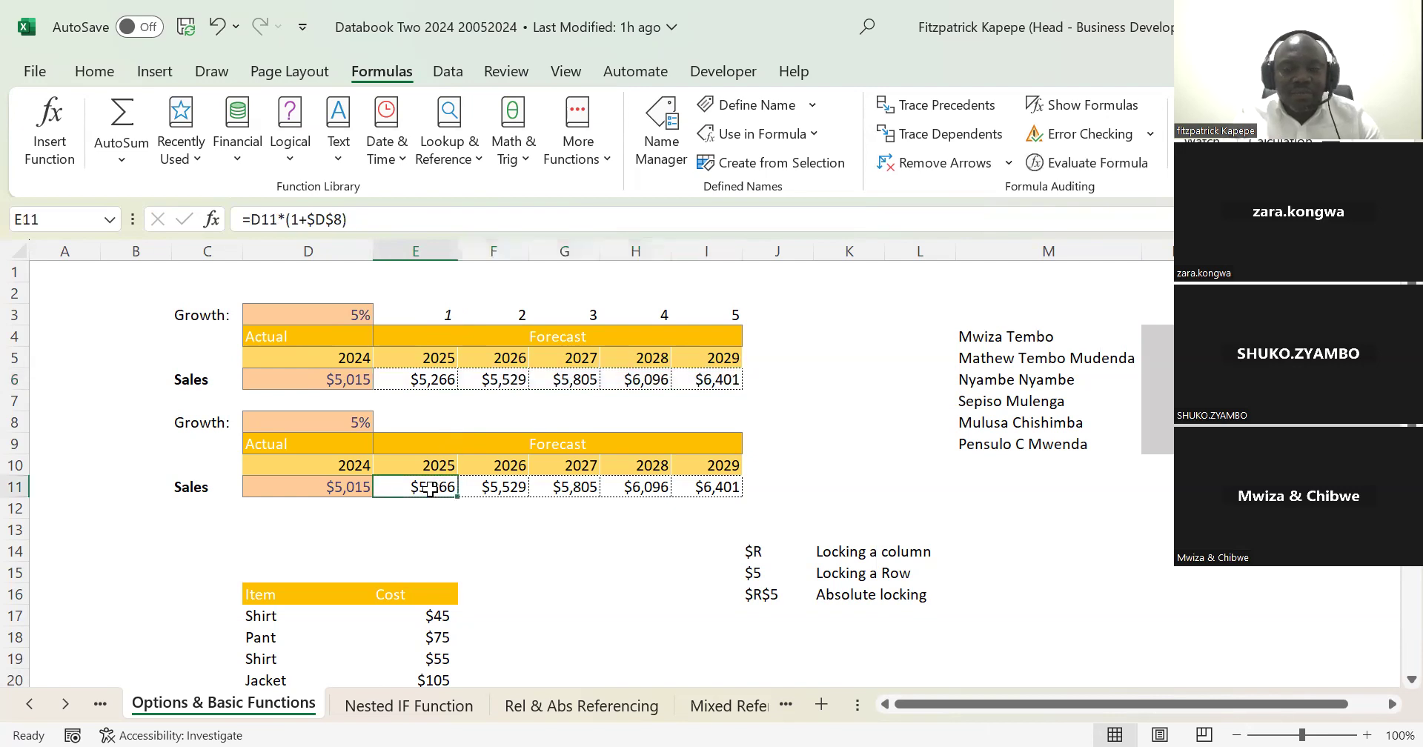
key("shift+Right")
key("shift+Right")
key("shift+Right")
key("shift+Right")
key("Delete")
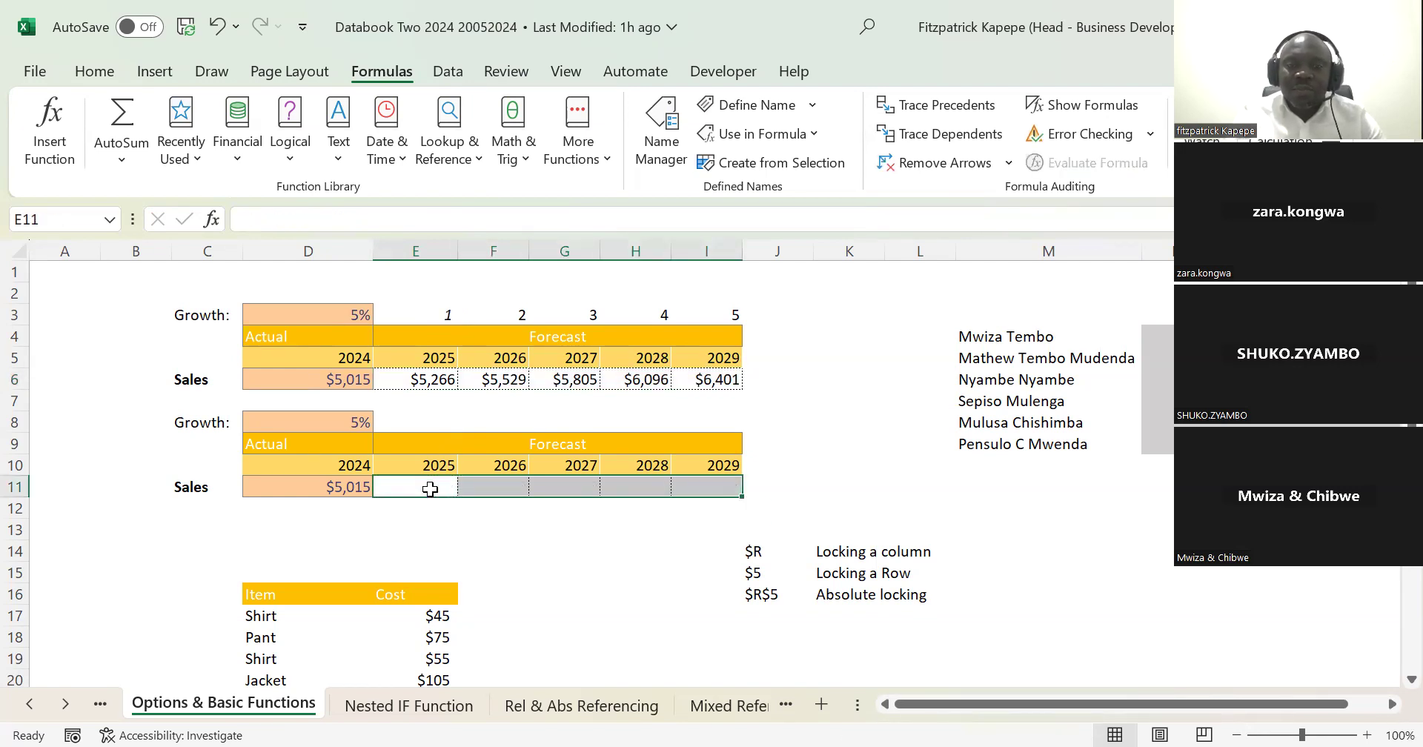
Step: Examine the second table's growth rate in D8, the 2024 sales in D11 and the empty forecast cells beside it
key("Left")
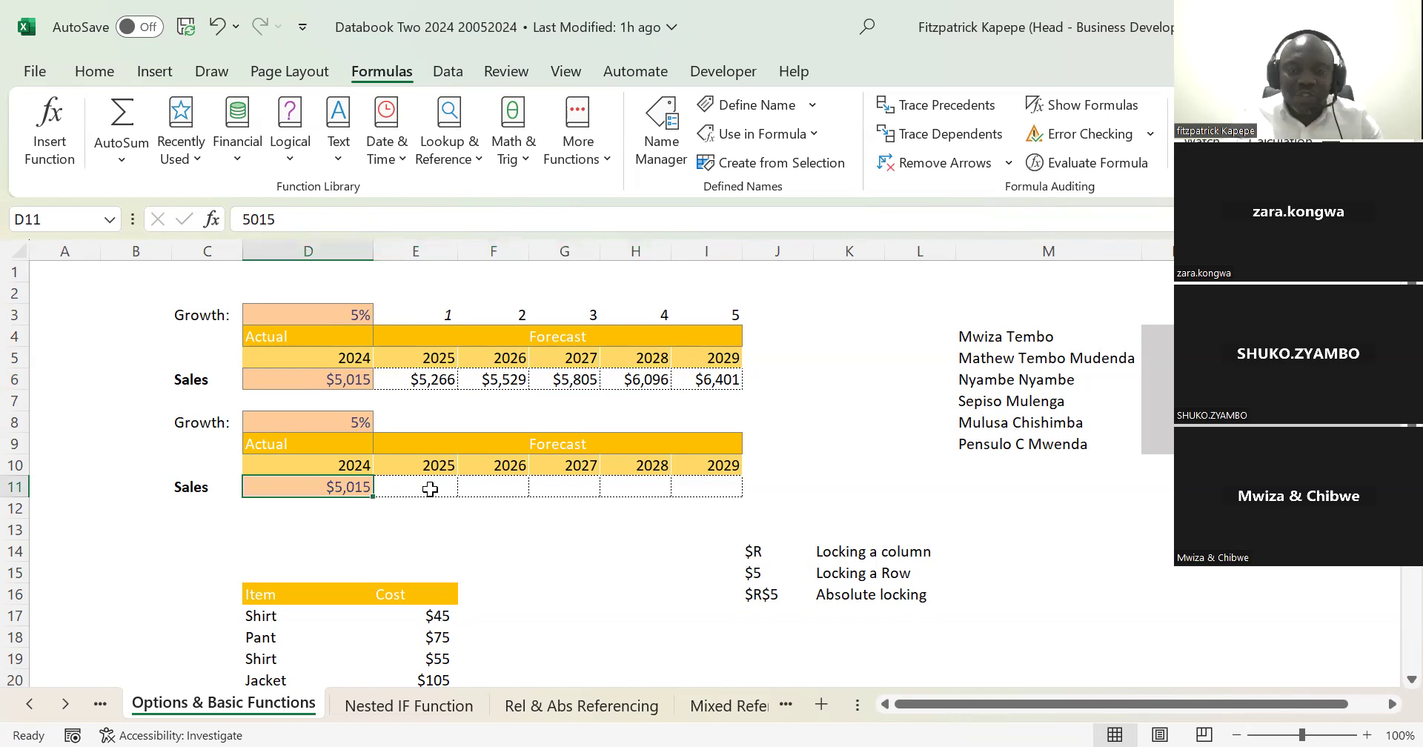
left_click(430, 489)
key("Right")
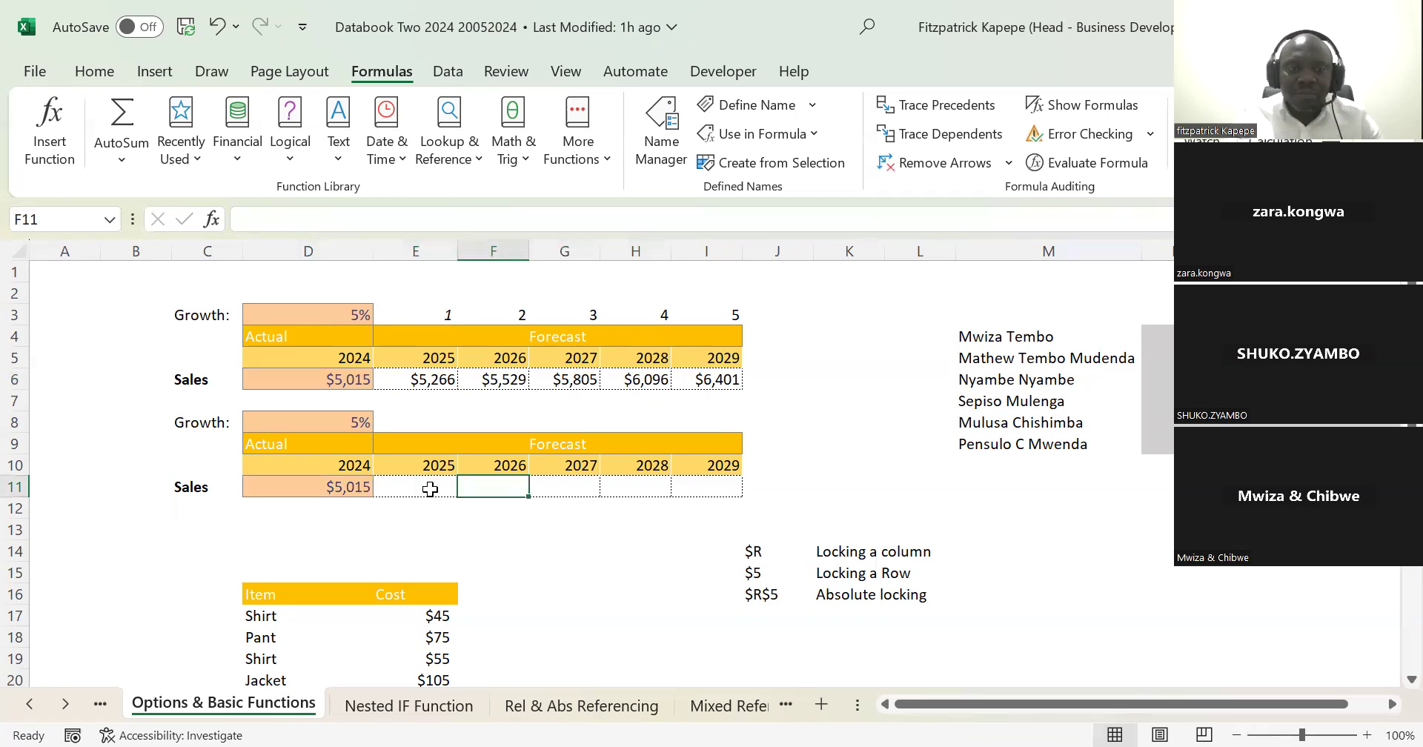
key("Left")
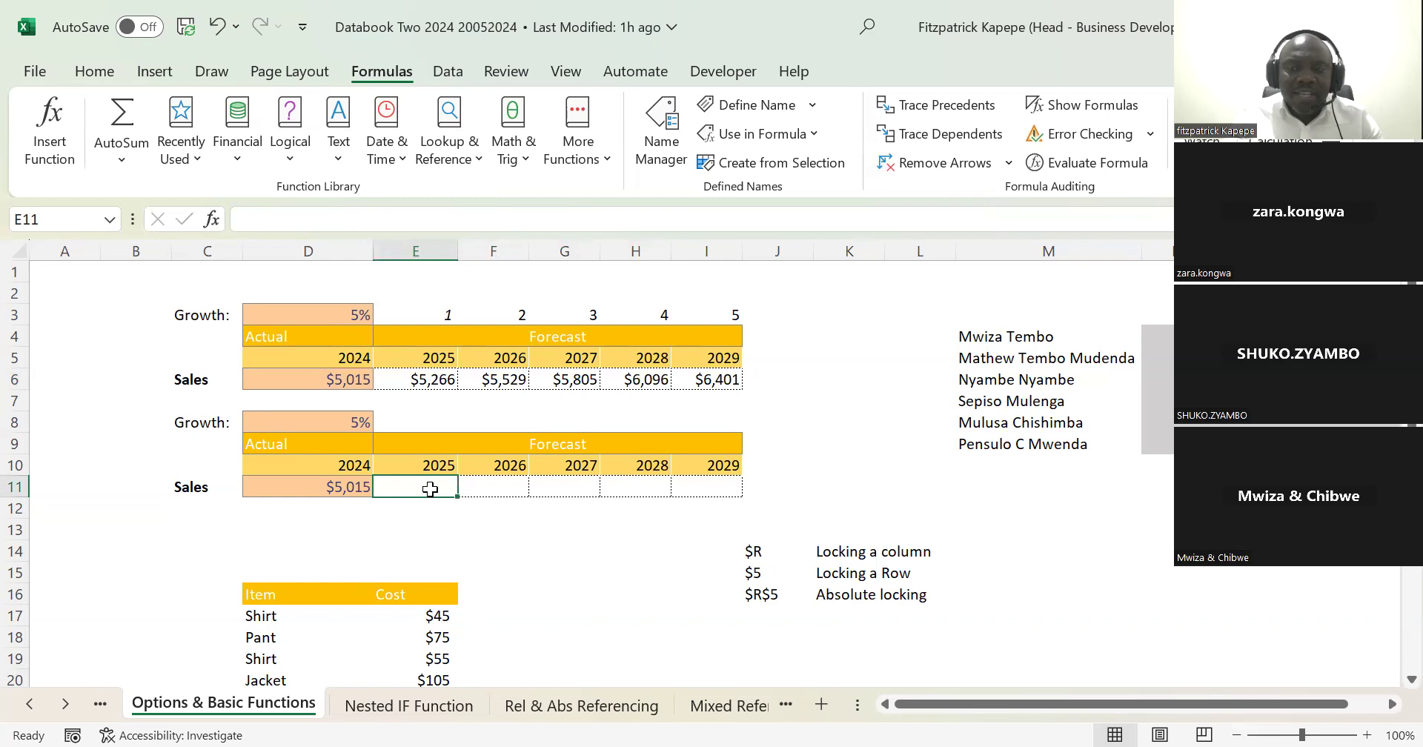
key("Left")
key("Up")
key("Up")
key("Up")
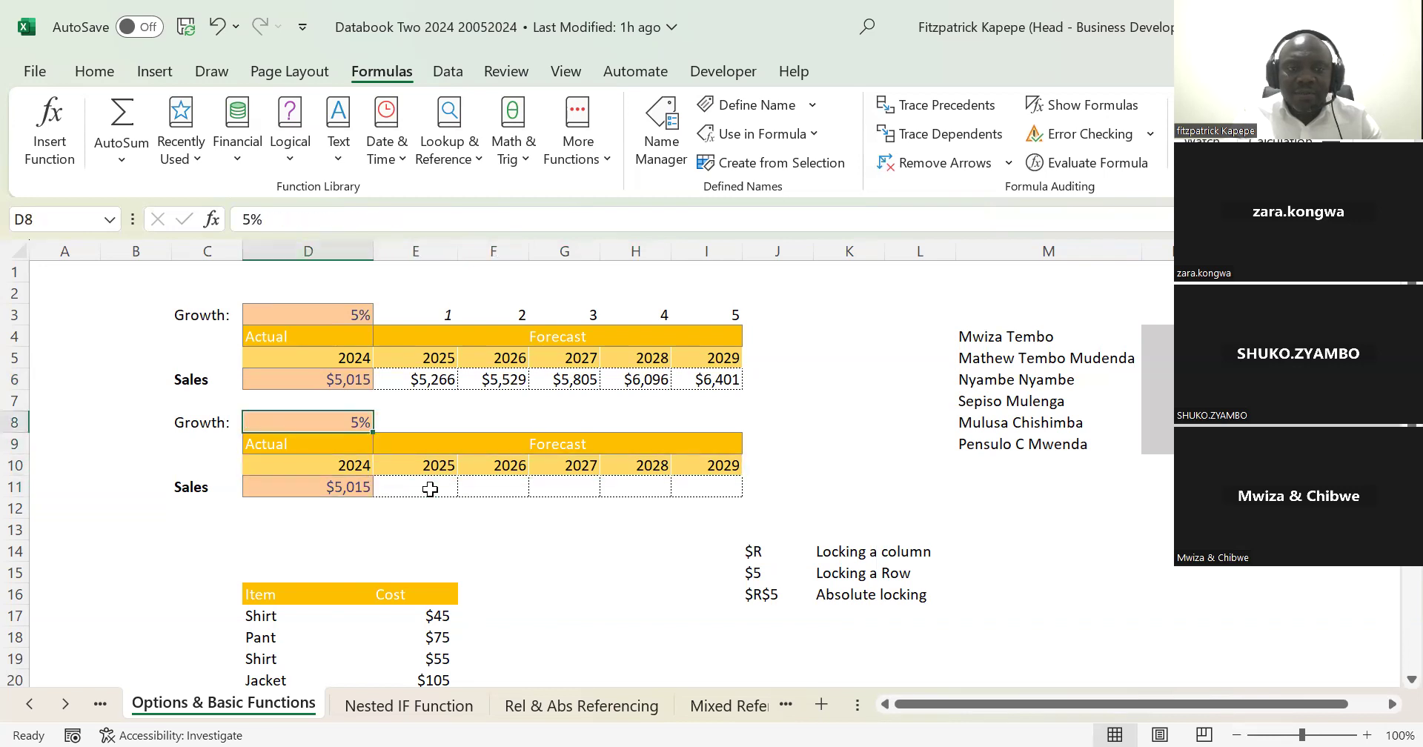
key("Down")
key("Up")
key("Up")
key("Down")
key("Down")
key("Down")
key("Down")
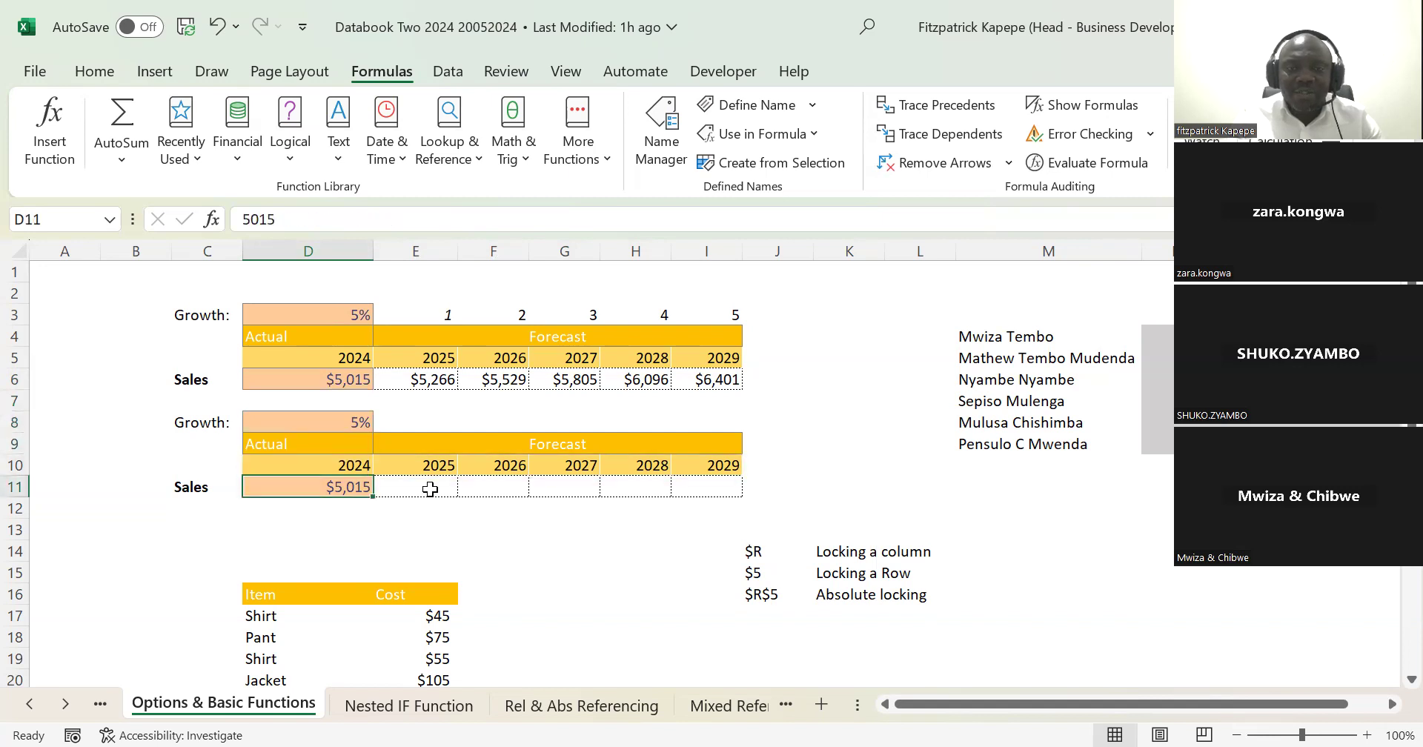
key("Right")
key("Left")
key("Right")
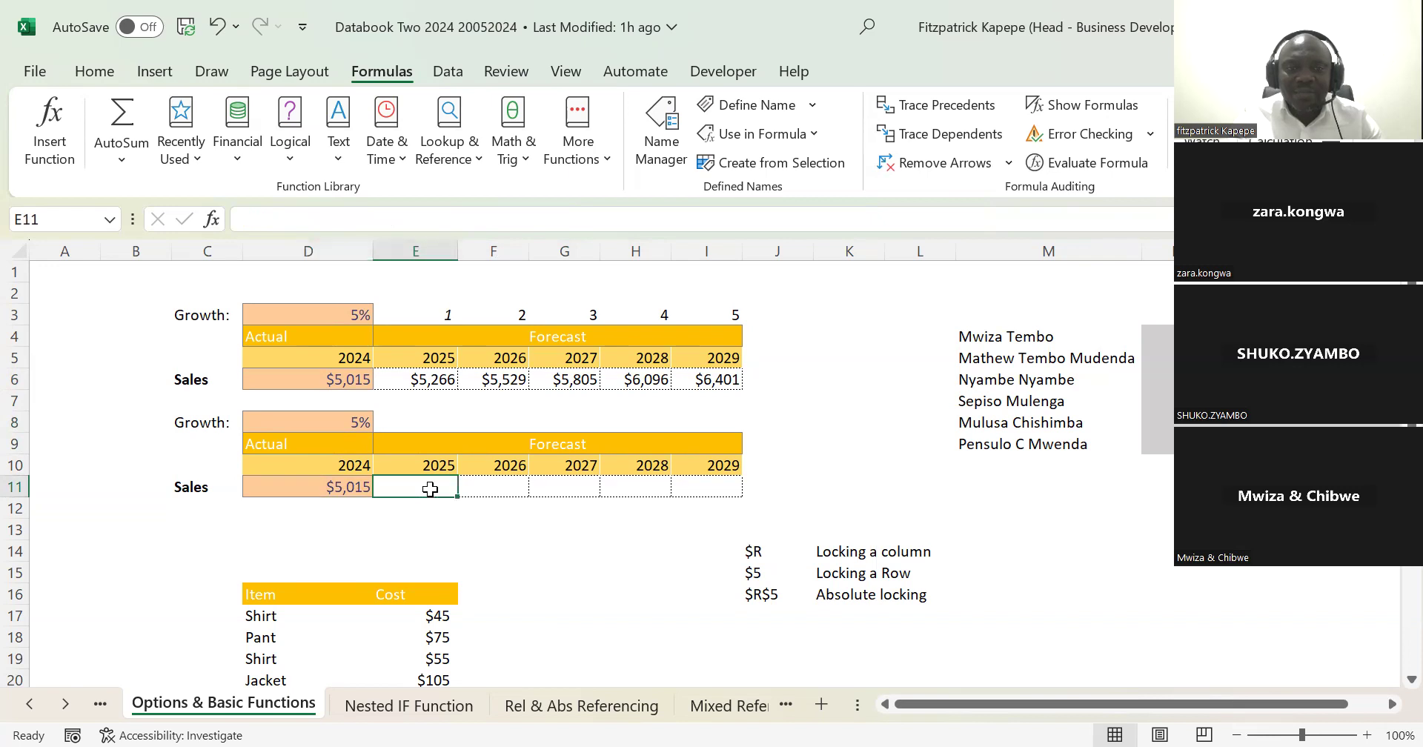
key("Right")
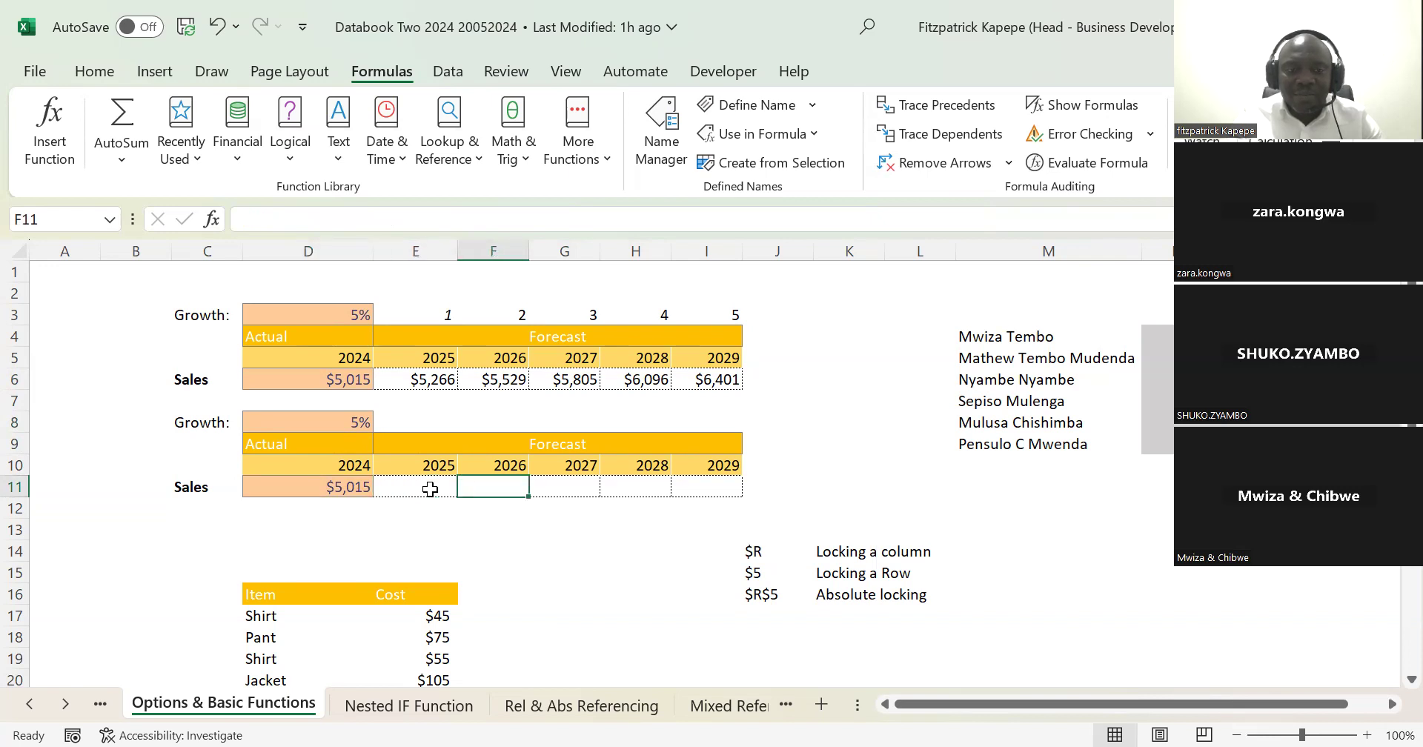
key("Left")
key("Right")
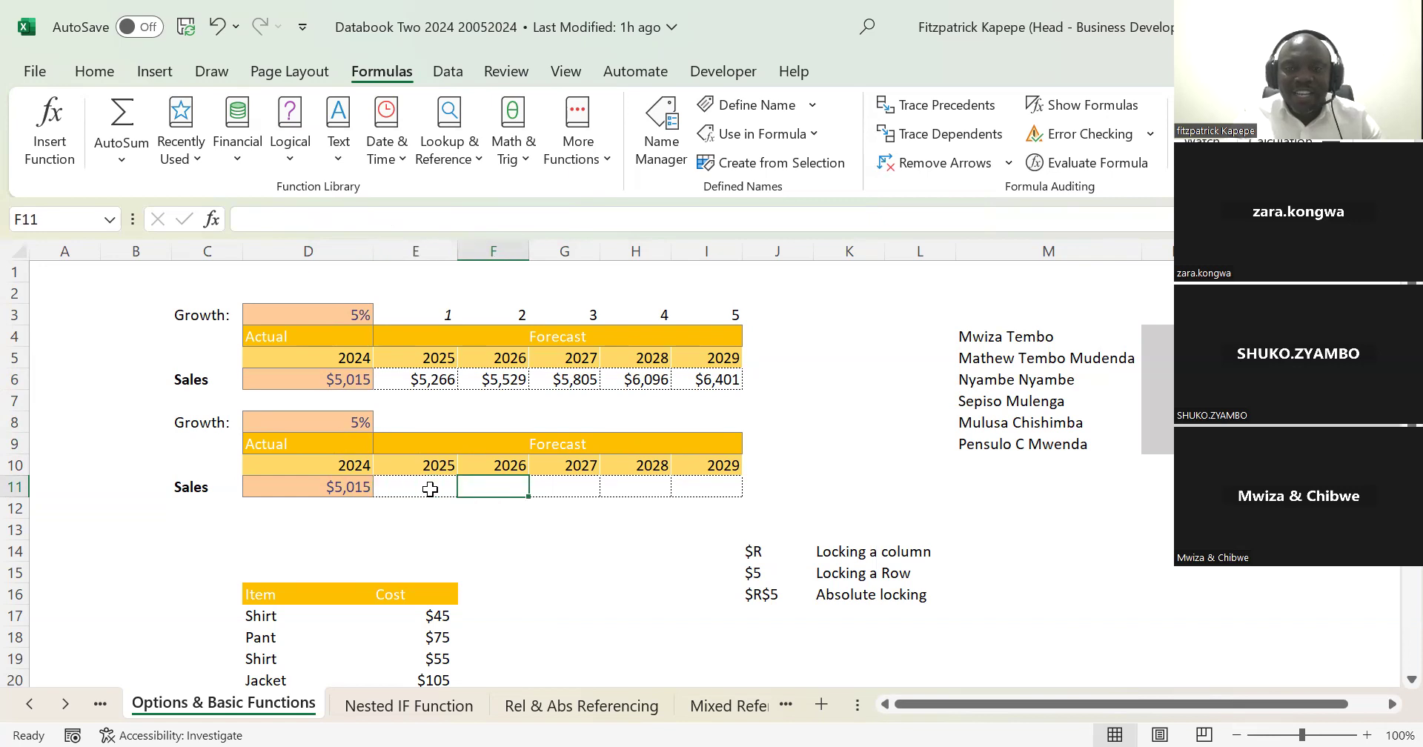
key("Right")
key("Right")
key("Left")
key("Left")
key("Left")
key("Left")
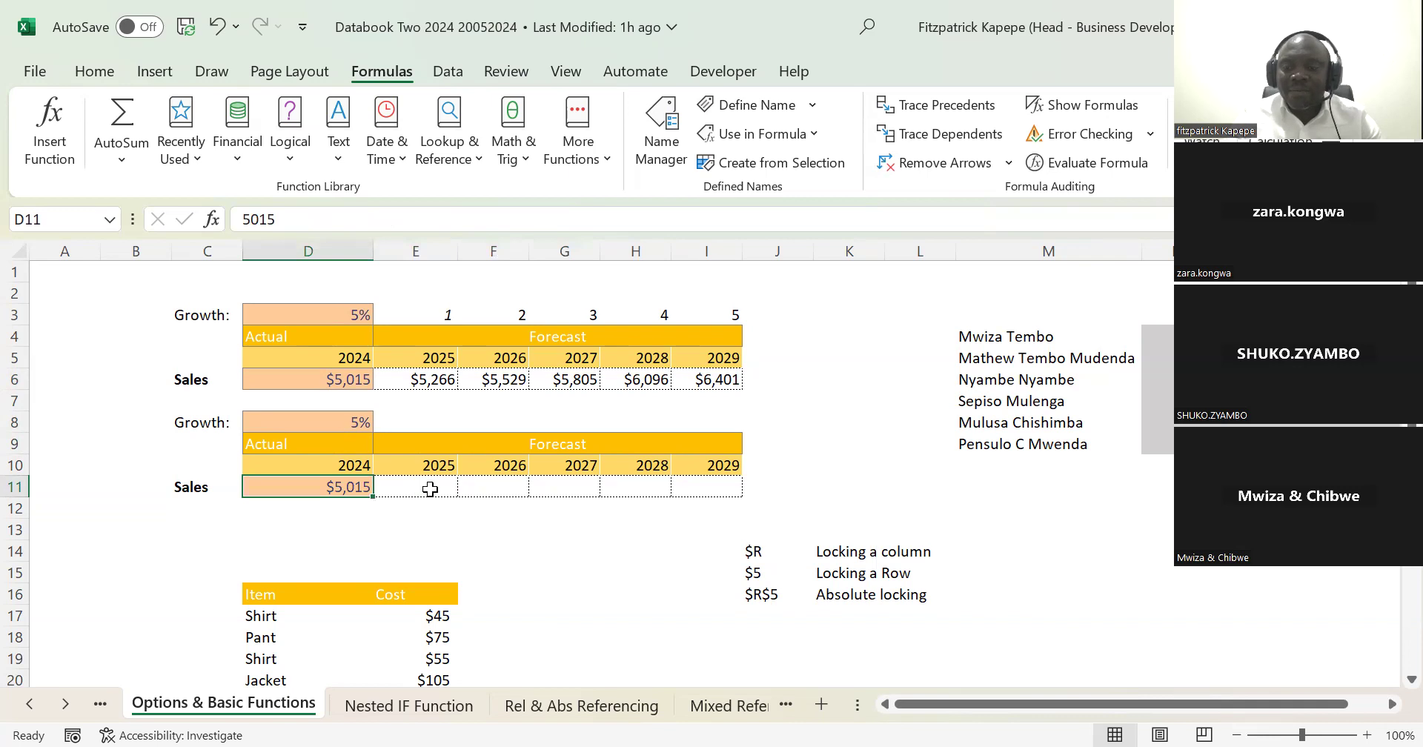
Step: Enter the 2025 sales forecast formula =D11*(1+$D$8) in E11, with the growth rate as an absolute reference
key("Right")
type("=")
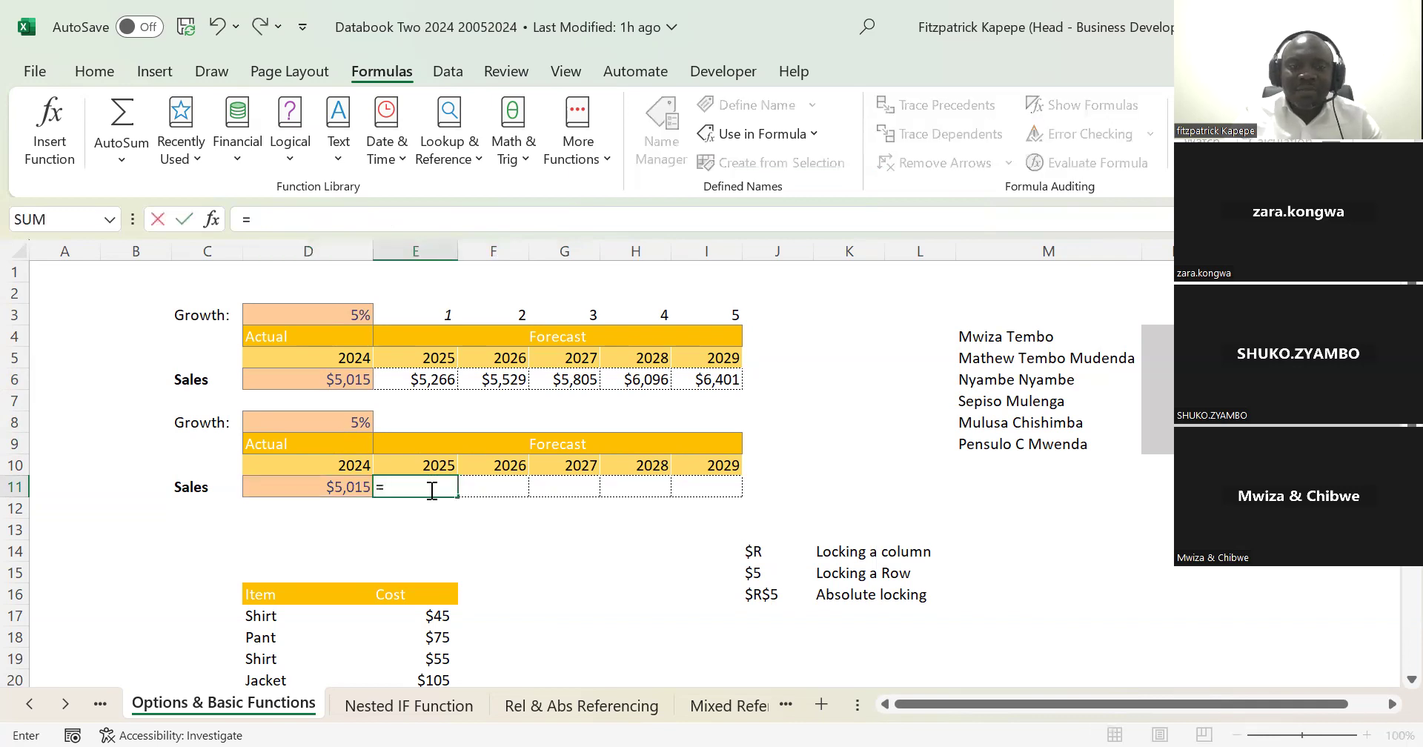
left_click(348, 487)
type("*(1+")
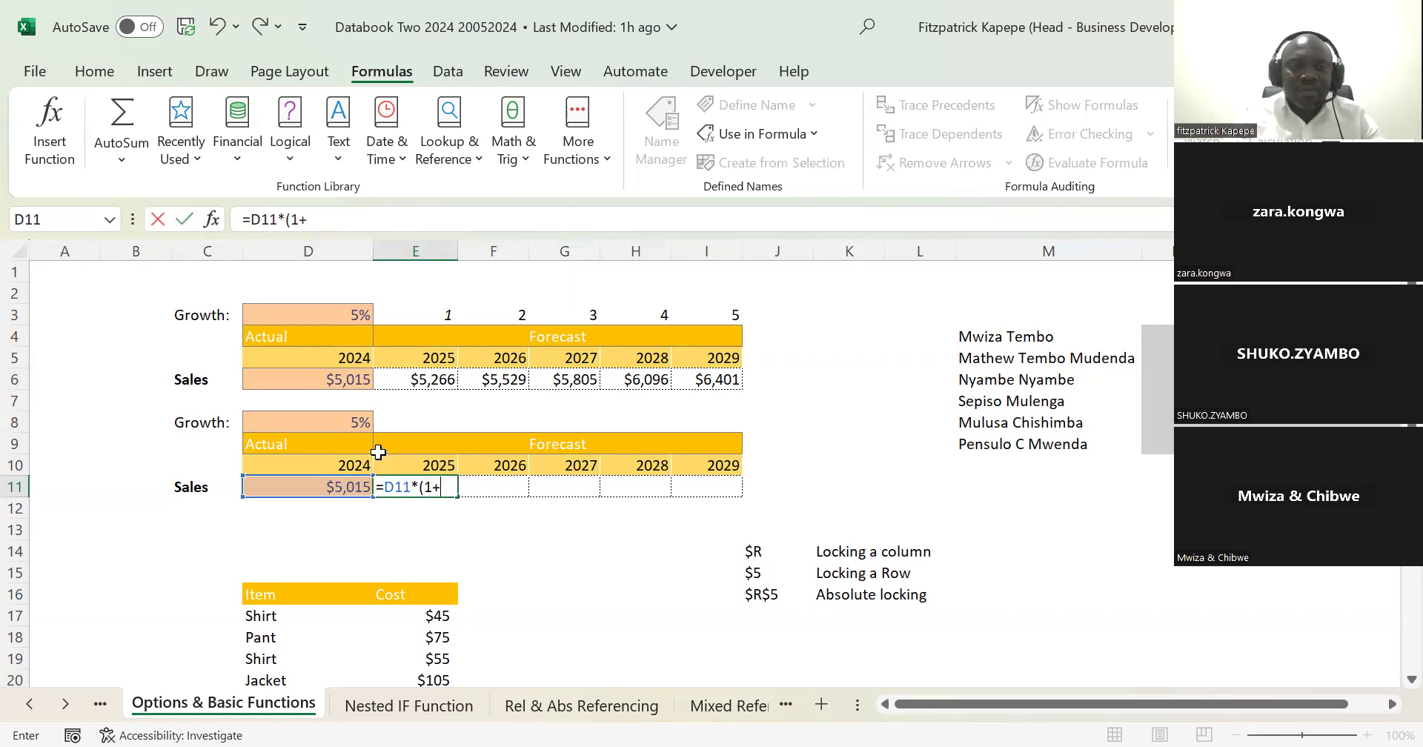
left_click(349, 419)
key("F4")
type(")")
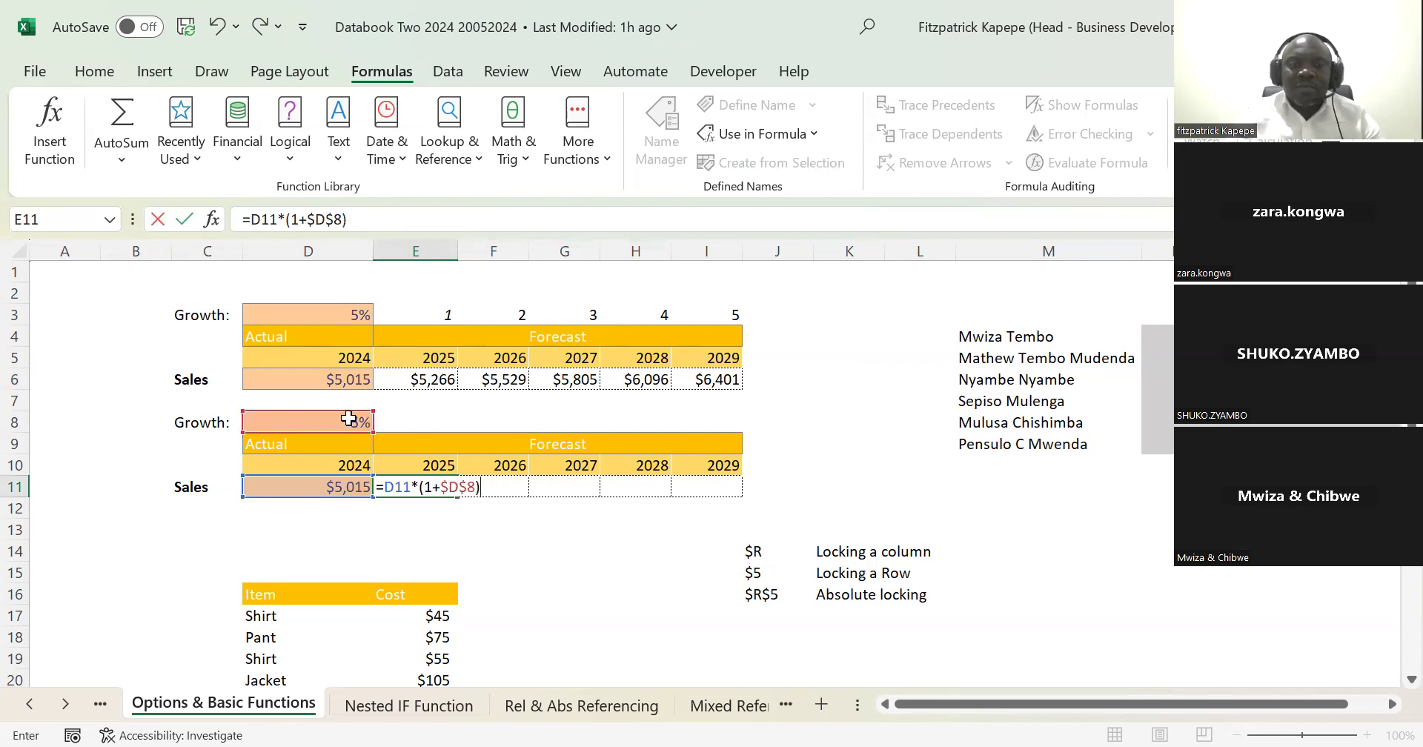
key("Return")
Step: Fill the E11 forecast formula across to the 2029 column in I11
key("Up")
key("shift+Right")
key("shift+Right")
key("shift+Right")
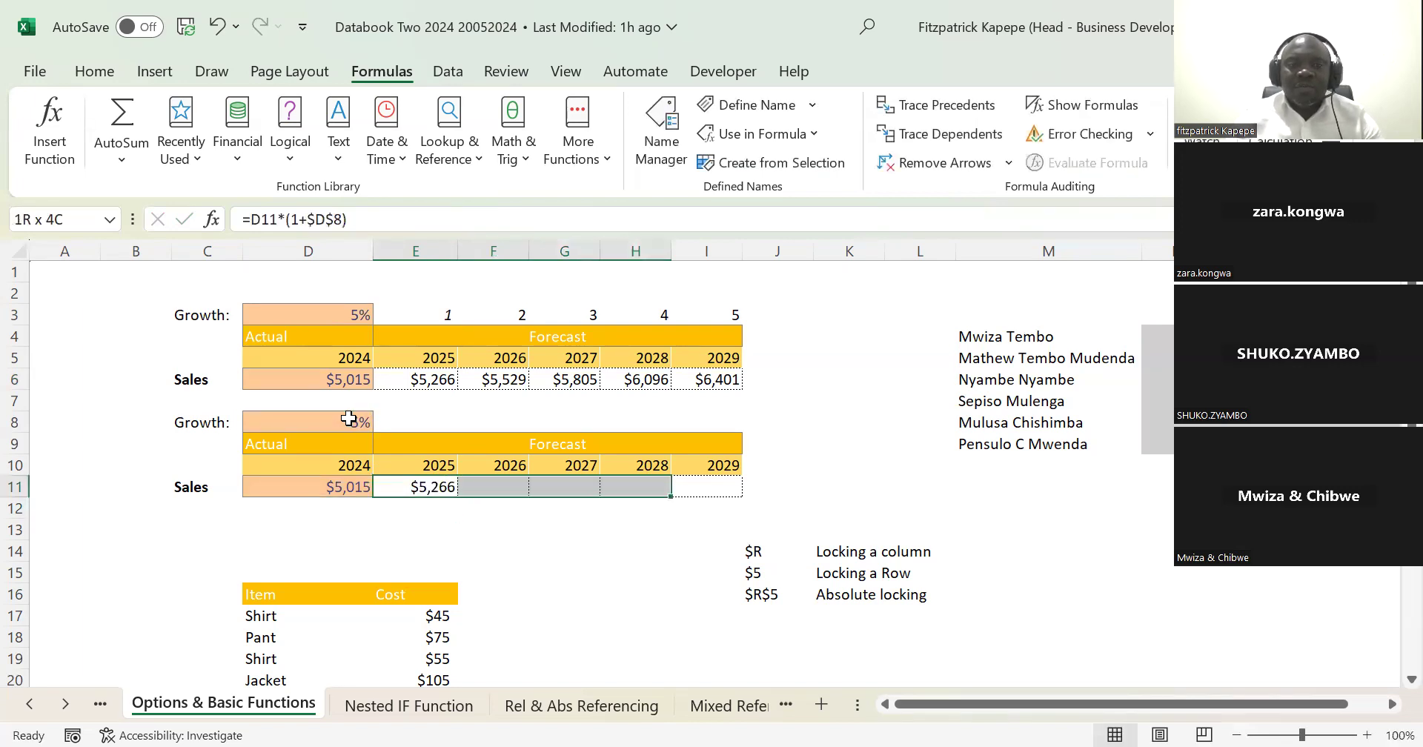
key("shift+Right")
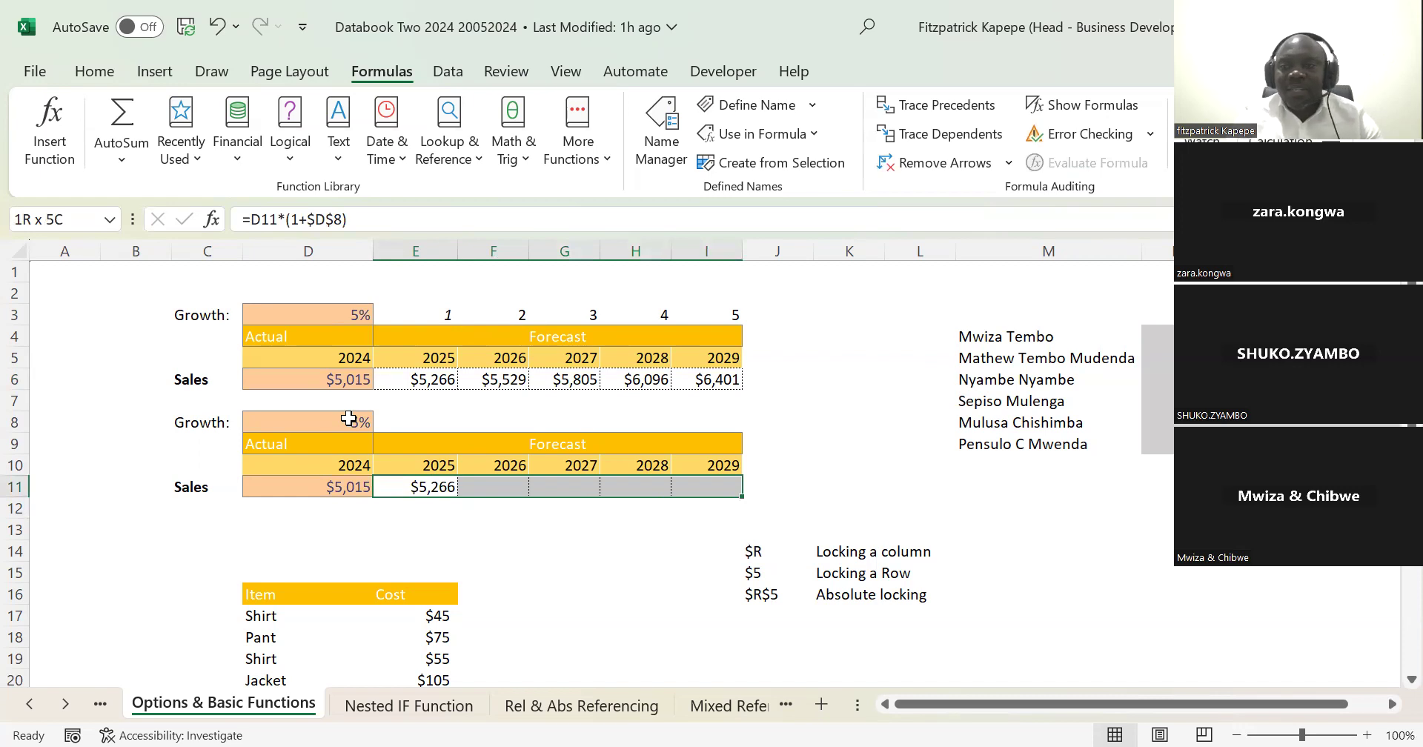
key("ctrl+r")
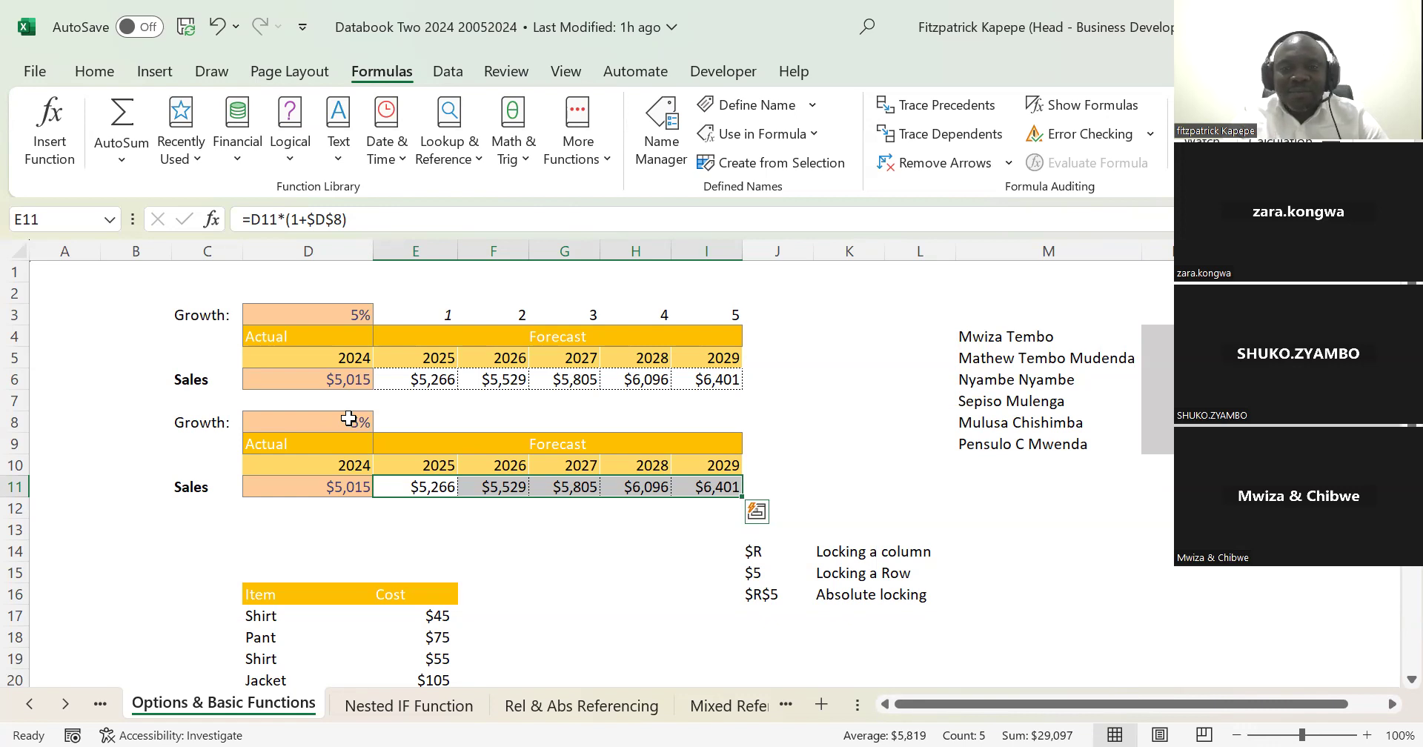
Step: Look down through the item cost table below the forecasts and return to the 2025 heading in E5
key("Down")
key("Down")
key("Down")
key("Down")
key("Down")
key("Down")
key("Down")
key("Down")
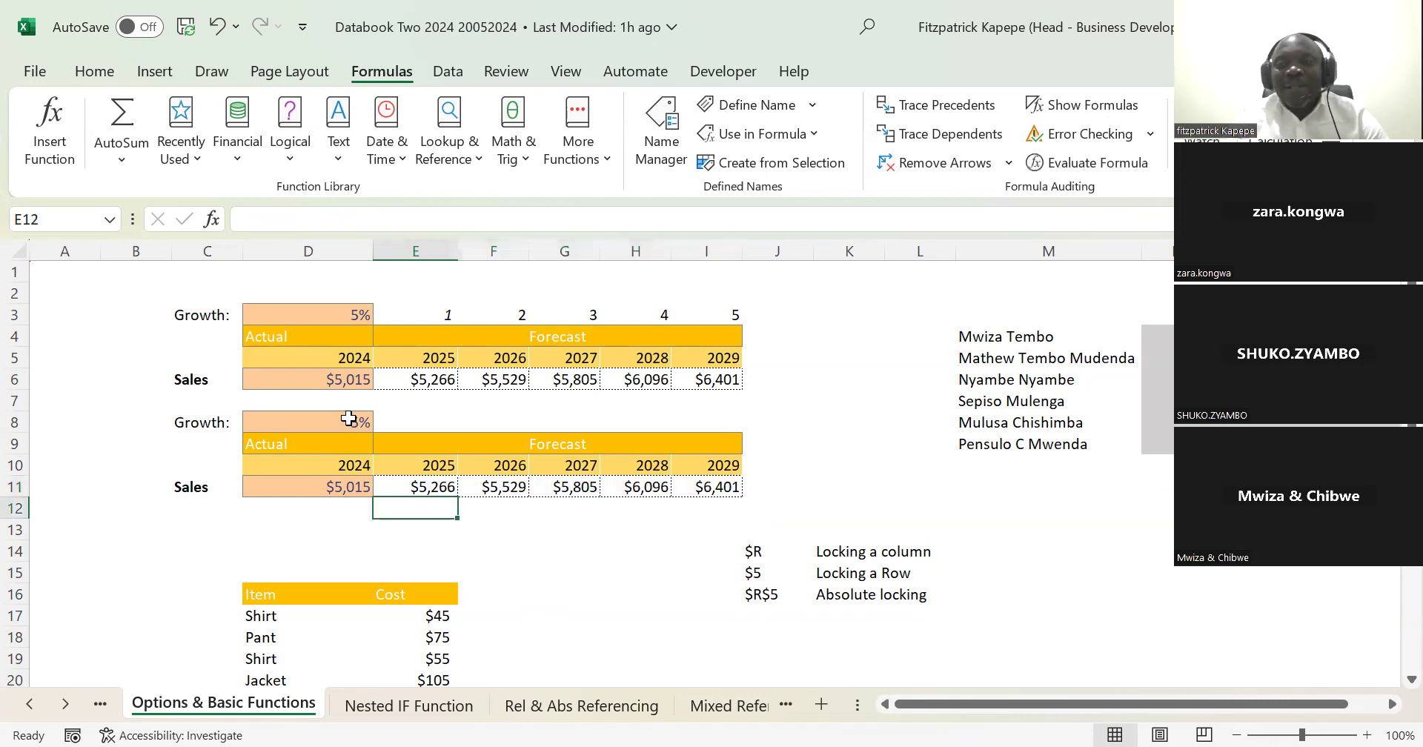
key("Down")
key("Down")
key("Down")
key("Down")
key("Down")
key("Down")
key("Down")
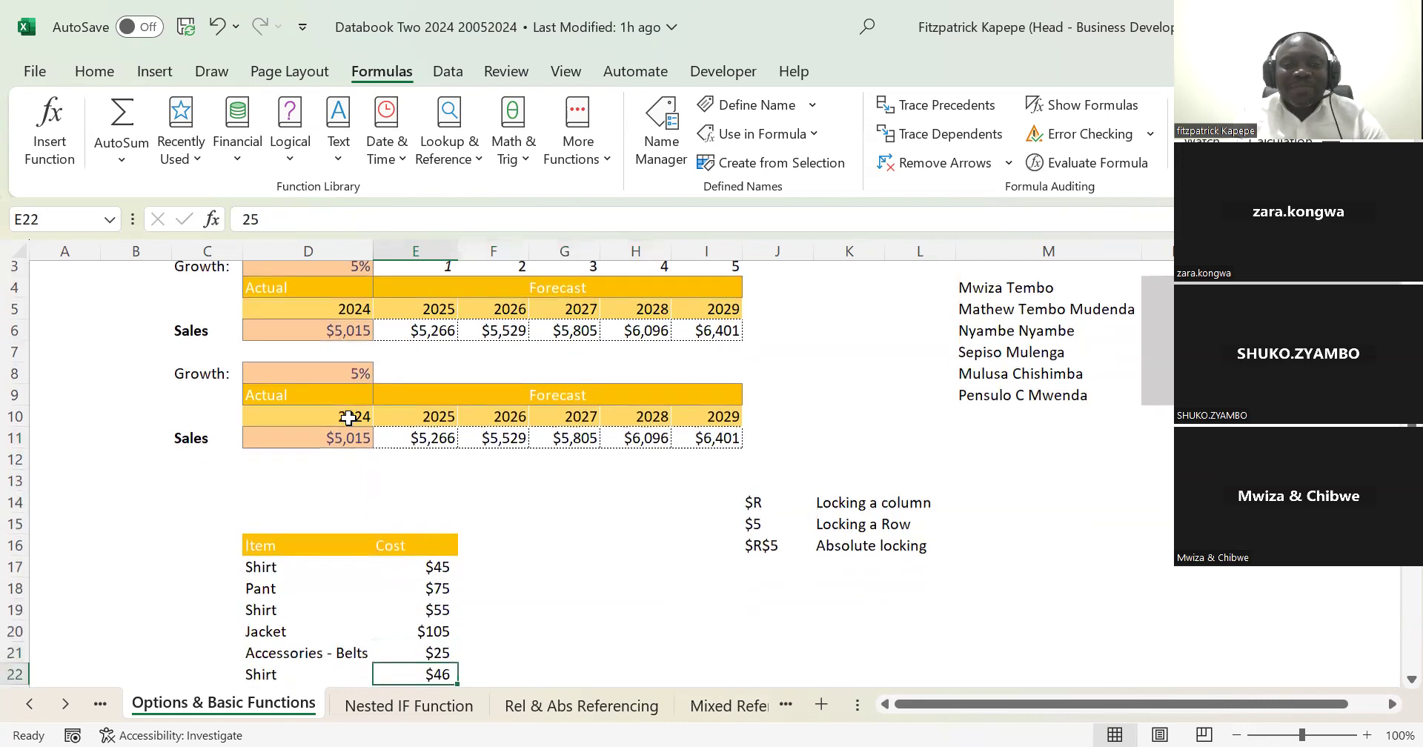
key("Up")
key("Up")
key("Up")
key("Up")
key("Up")
key("Up")
key("Up")
key("Up")
key("Up")
key("Up")
key("Up")
key("Up")
key("Up")
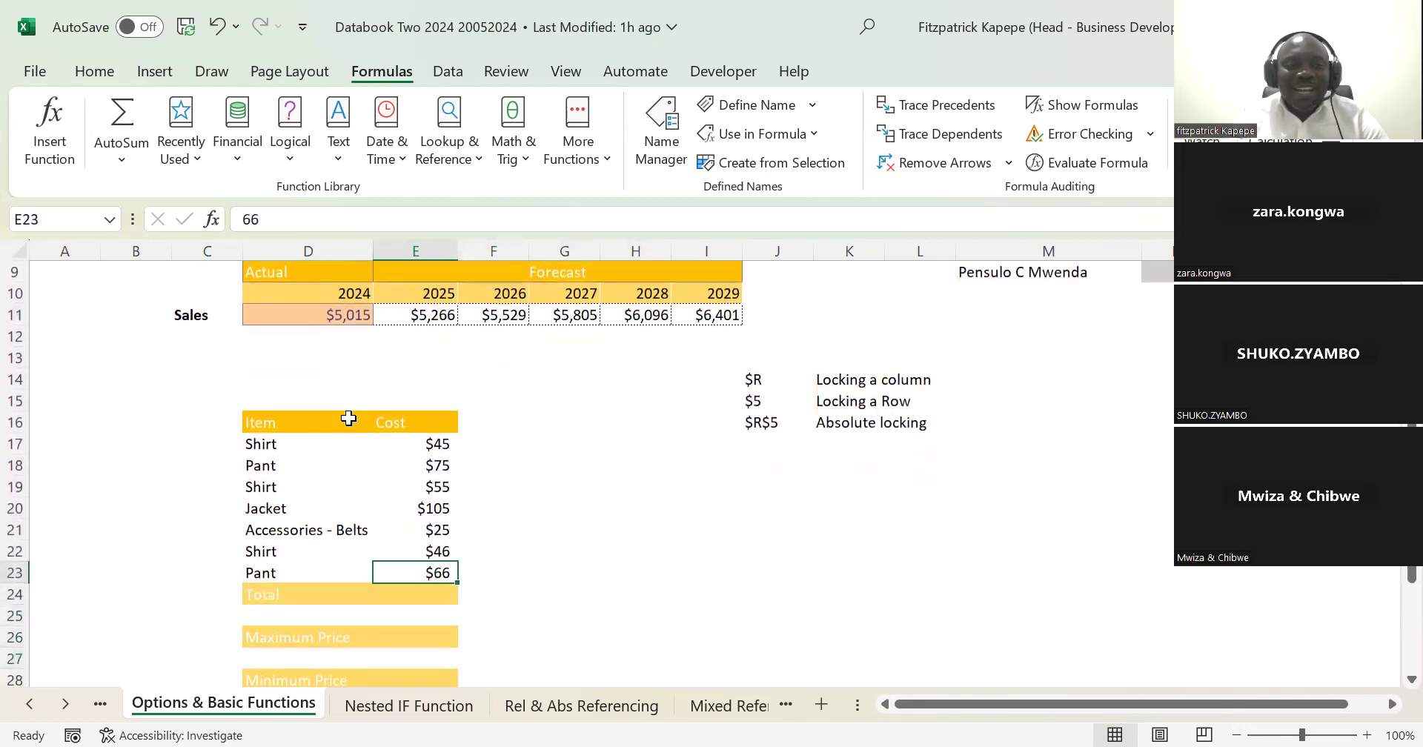
key("Up")
key("Up")
key("Up")
key("Up")
key("Up")
key("Up")
key("Up")
key("Up")
key("Up")
key("Up")
key("Up")
key("Up")
key("Down")
key("Down")
key("Down")
key("Down")
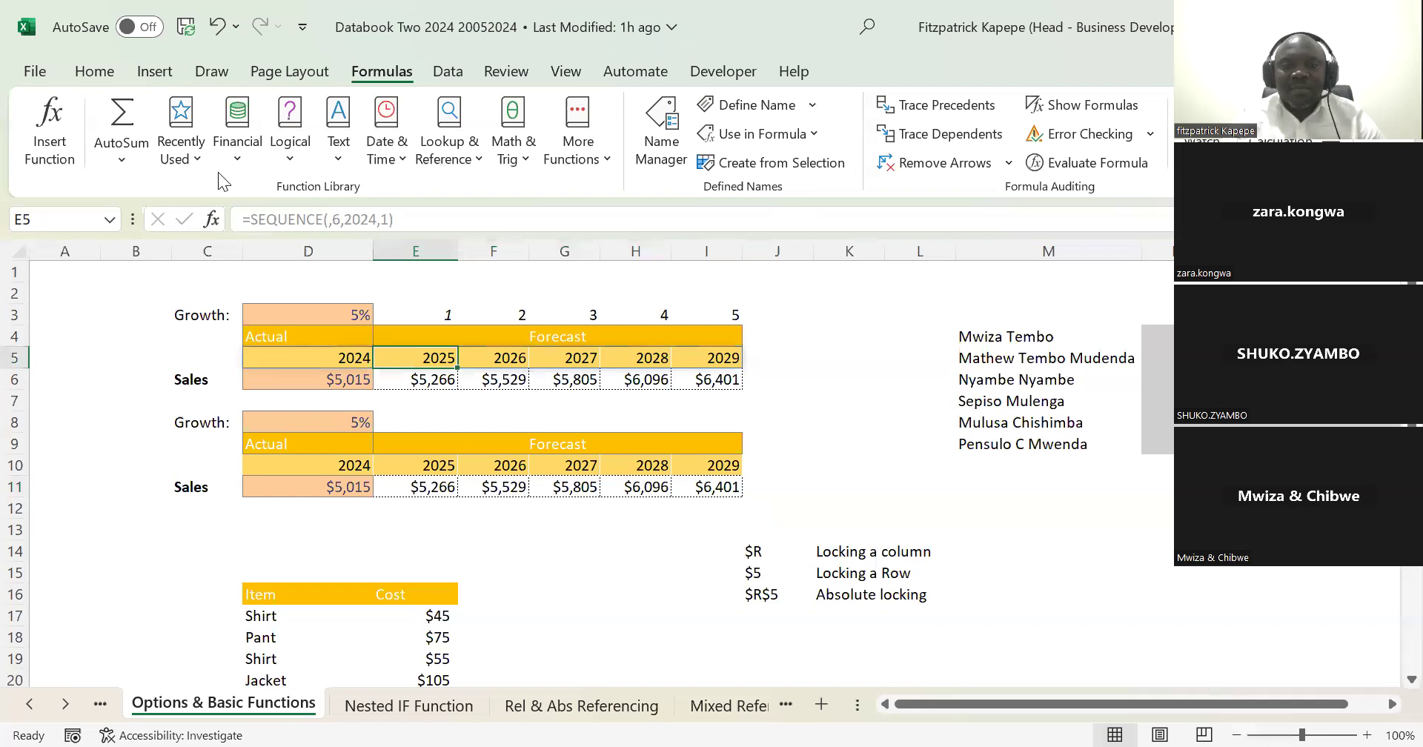
Step: Look over the list of names in column M and the blank shaded cells beside it, starting from N4
left_click(1166, 339)
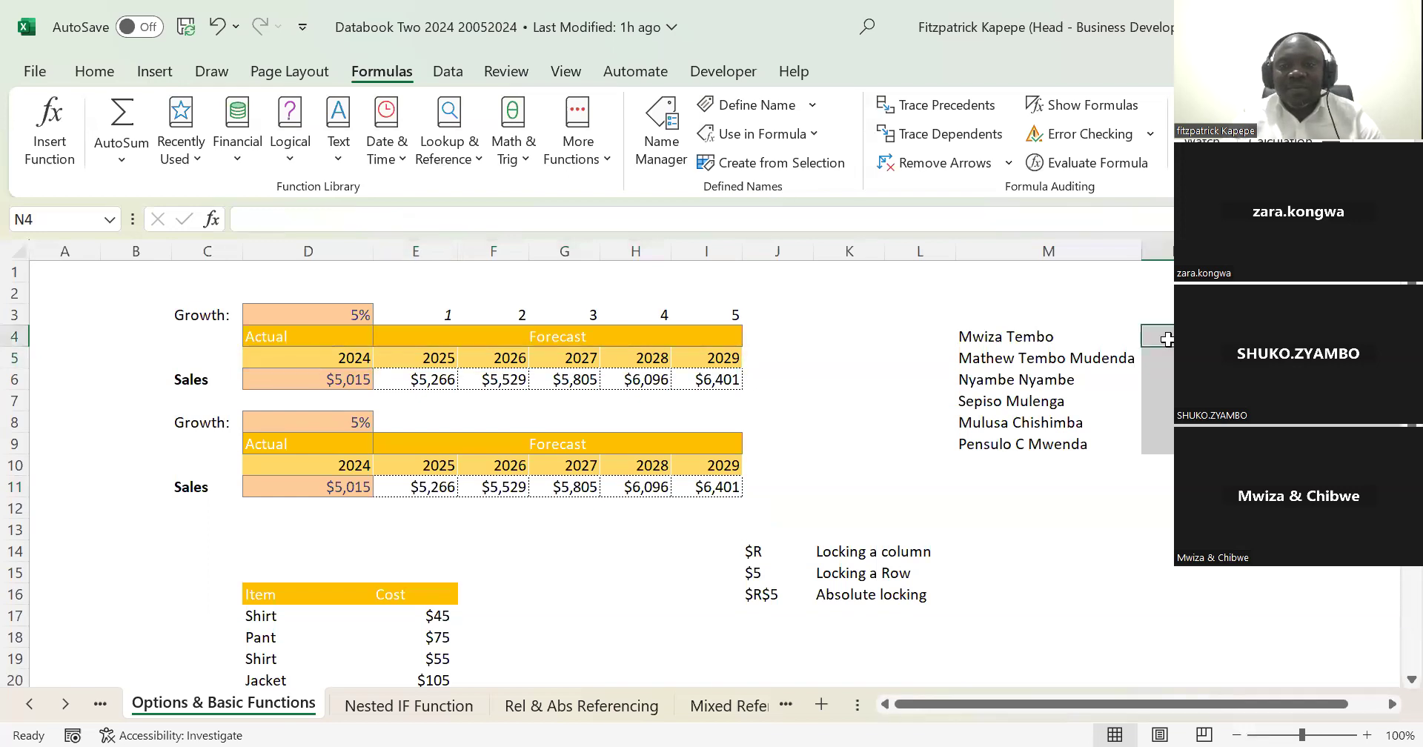
key("Down")
key("Down")
key("Down")
key("Down")
key("Down")
key("Up")
key("Up")
key("Up")
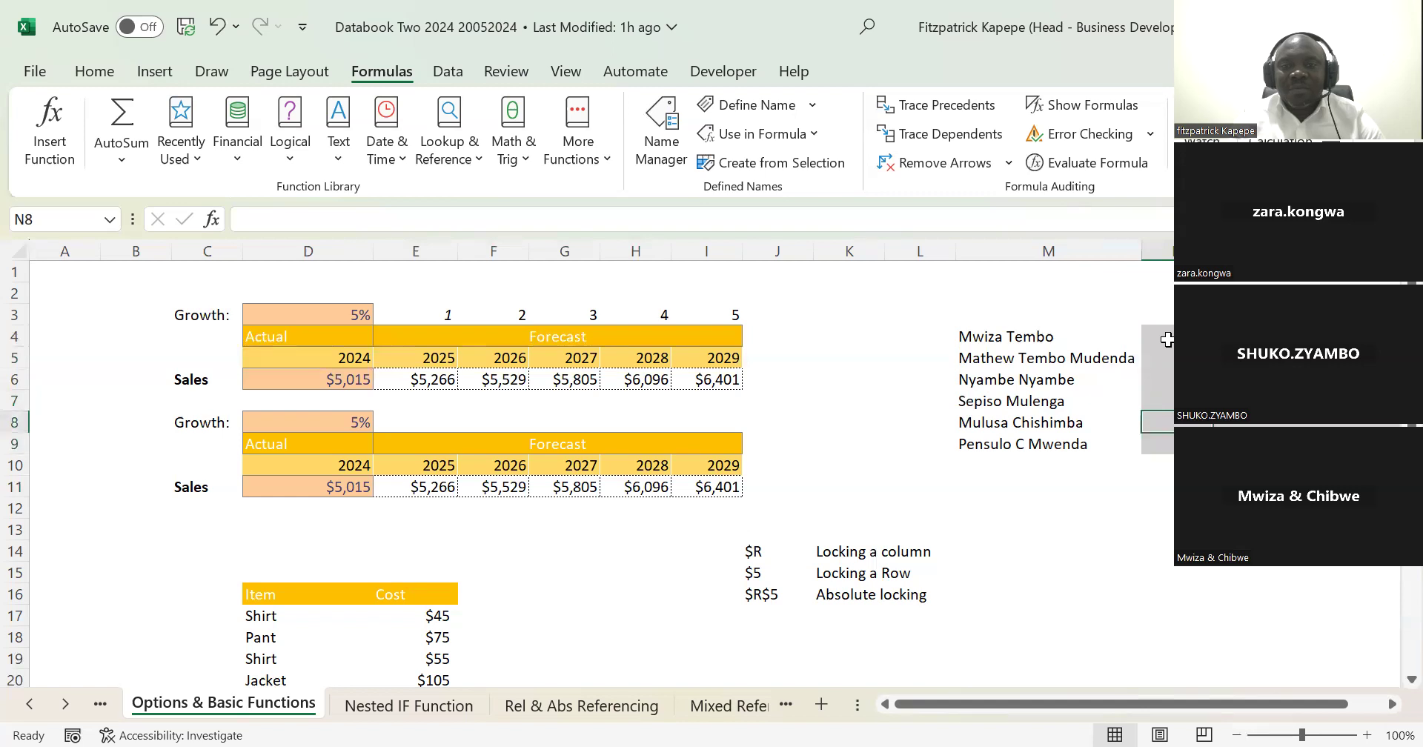
key("Up")
key("Up")
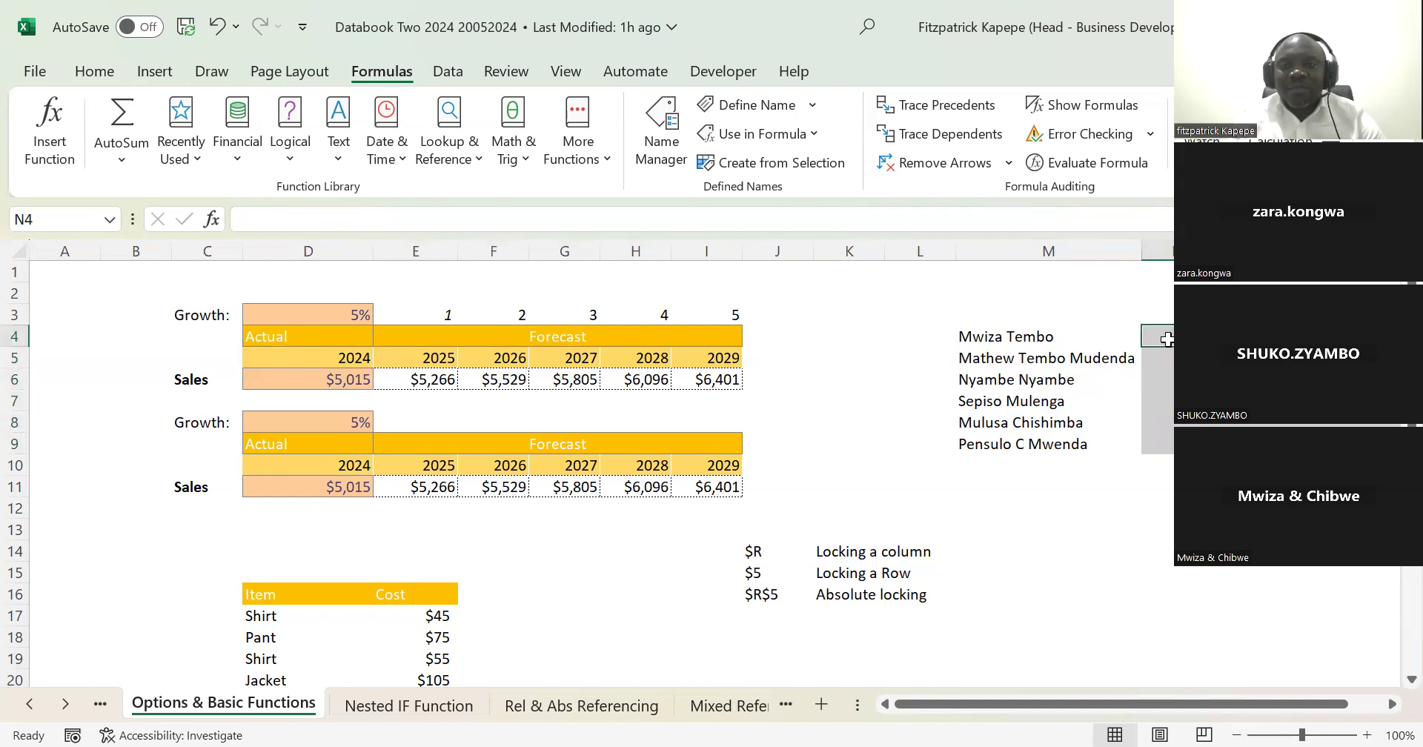
key("Left")
key("Left")
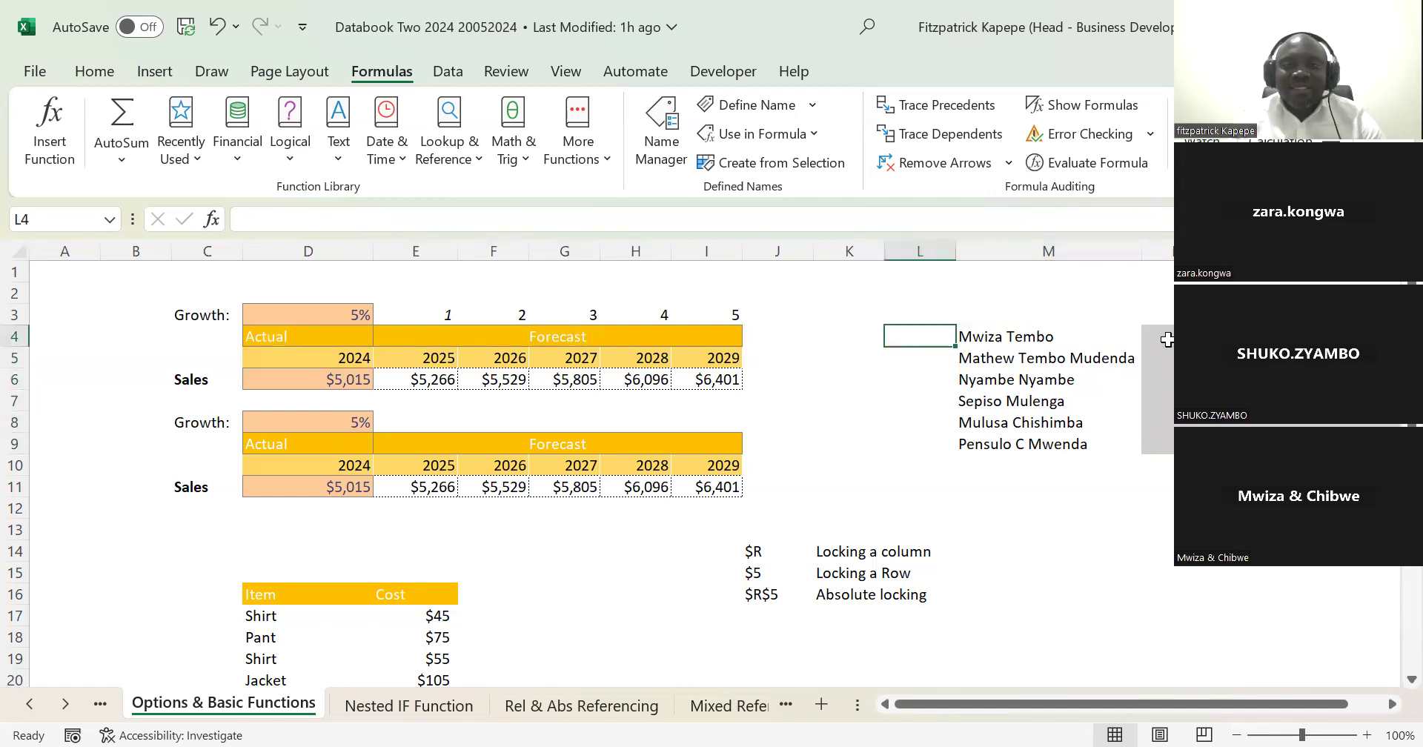
Step: Go through the full names in M4:M9, comparing their lengths and parts, and return to M4
key("Right")
key("Right")
key("Right")
key("Right")
key("Right")
key("Right")
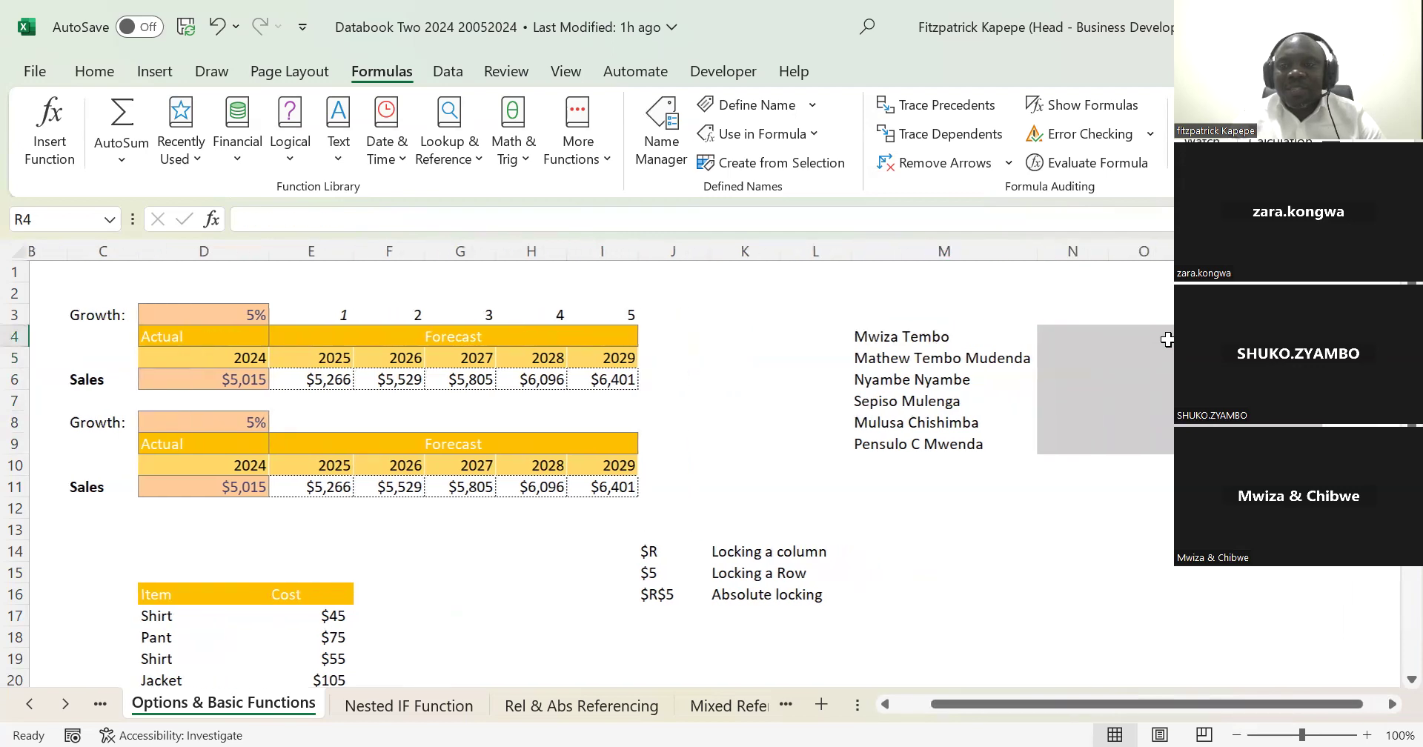
key("Left")
key("Left")
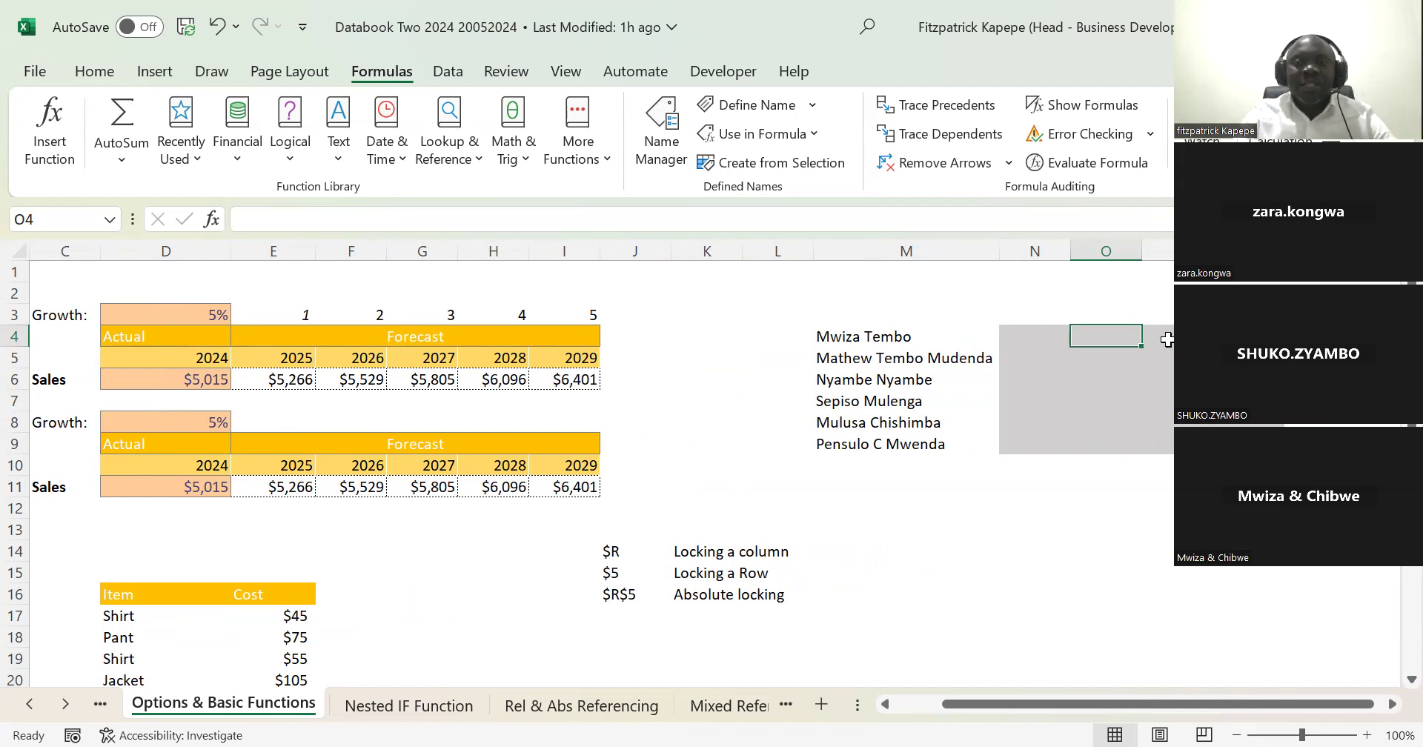
key("Left")
key("Left")
key("Down")
key("Down")
key("Down")
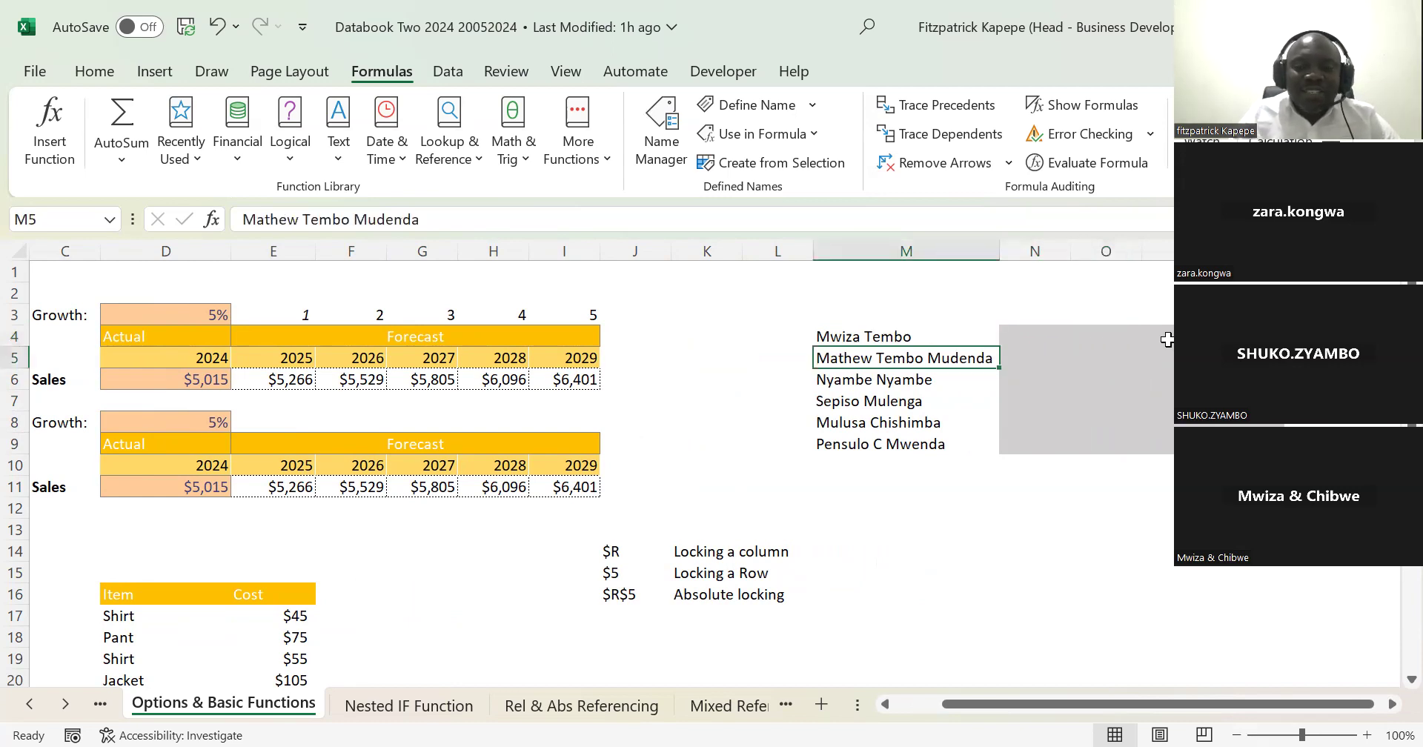
key("Down")
key("Down")
key("Down")
key("Up")
key("Up")
key("Up")
key("Up")
key("Up")
key("Up")
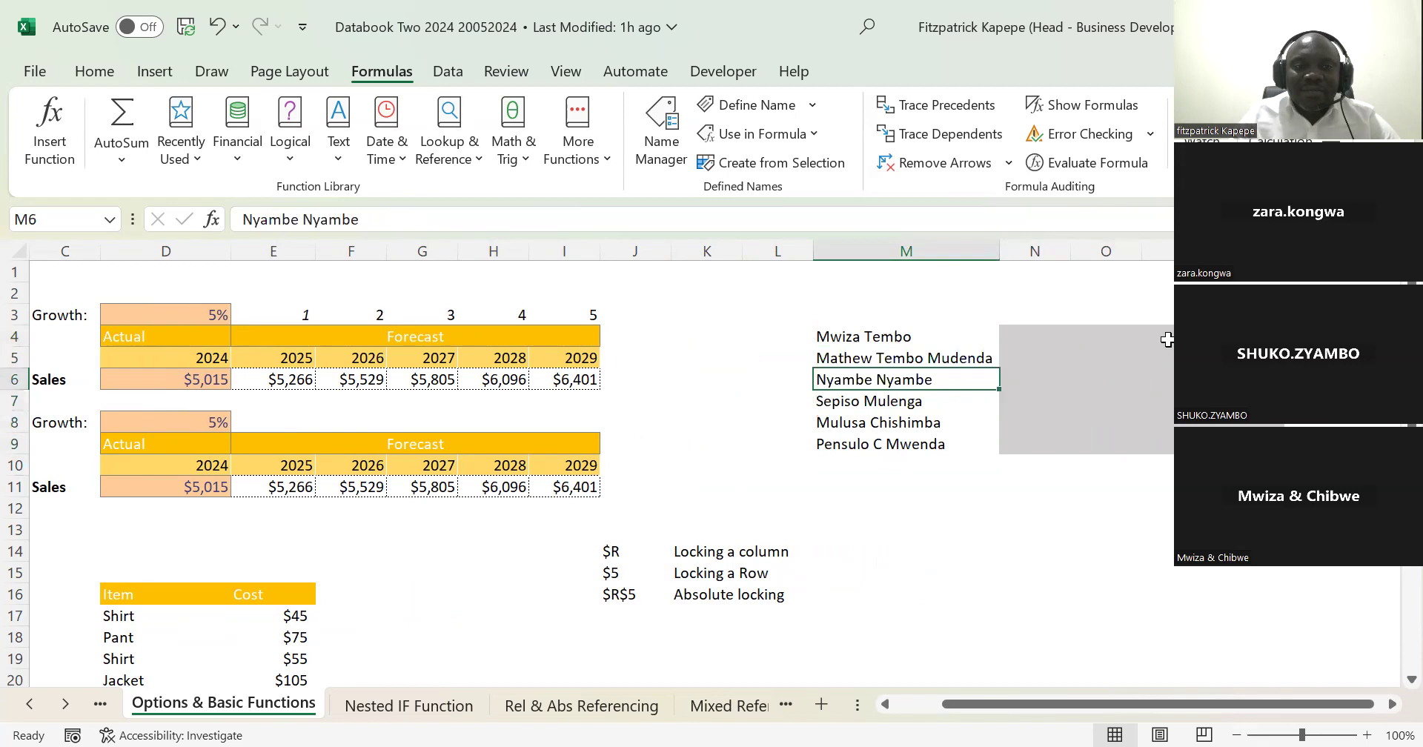
key("Down")
key("Down")
key("Down")
key("Down")
key("Down")
key("Down")
key("Down")
key("Up")
key("Up")
key("Up")
key("Up")
key("Up")
key("Up")
key("Up")
key("Down")
key("Down")
key("Down")
key("Down")
key("Up")
key("Up")
key("Up")
key("Up")
key("Up")
key("Down")
key("Down")
key("Down")
key("Down")
key("Up")
key("Up")
key("Up")
key("Up")
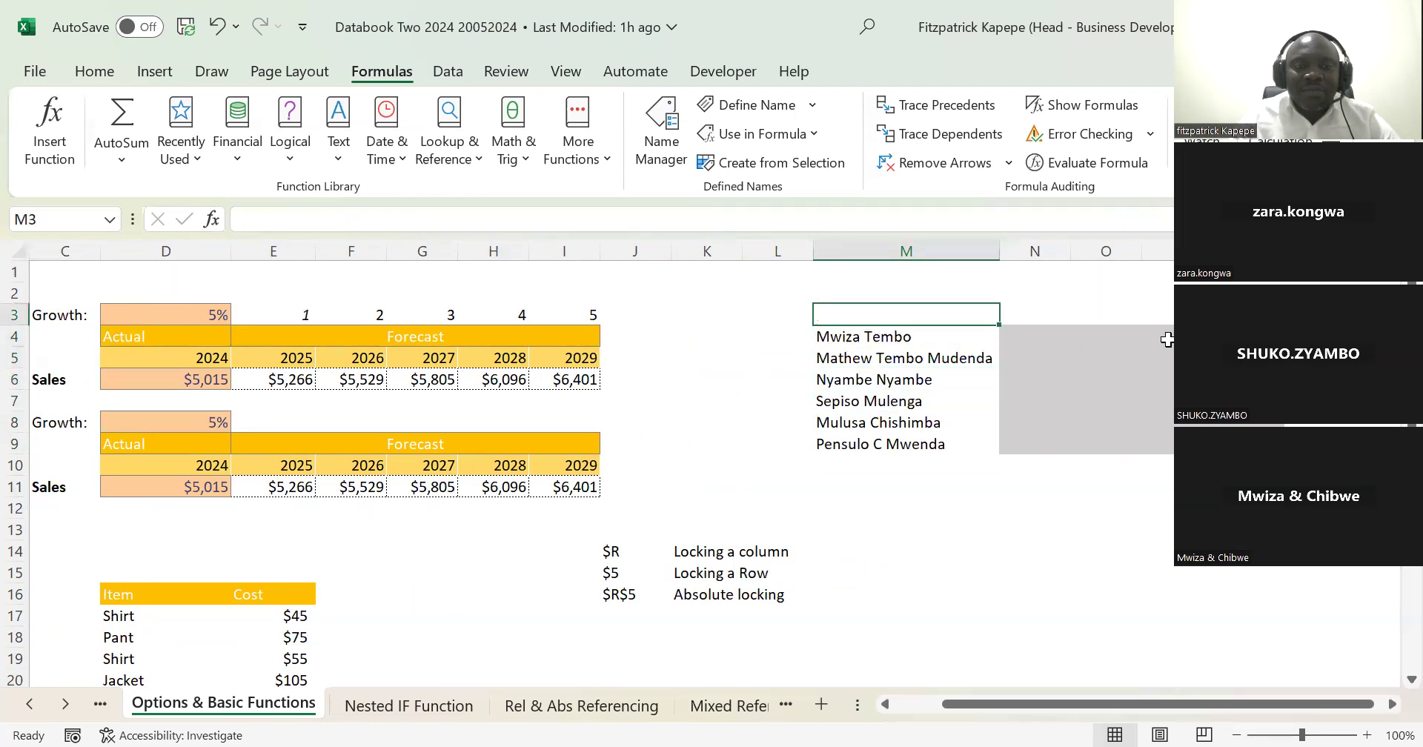
key("Down")
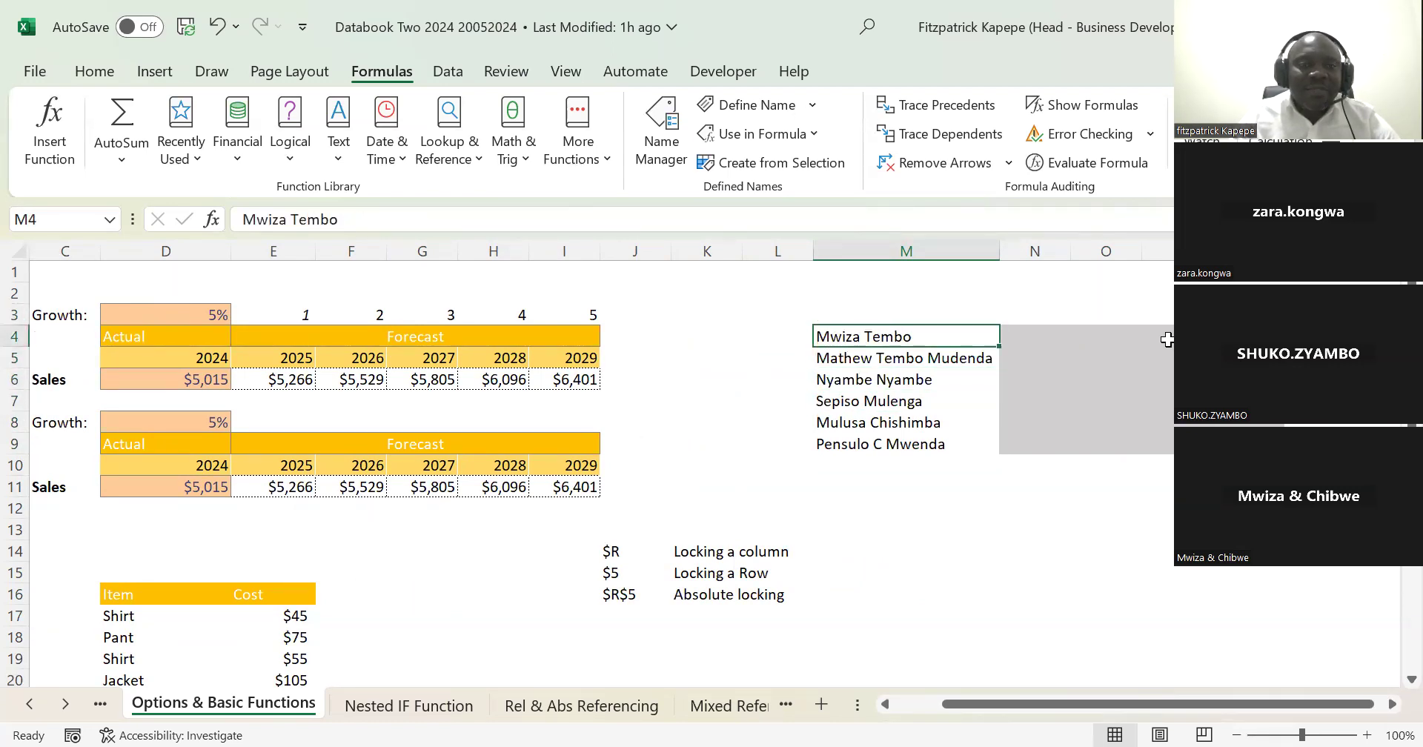
Step: Examine the blank shaded cells beside the first name in row 4, finishing at N4
key("Right")
key("Right")
key("Left")
key("Right")
key("Right")
key("Left")
key("Left")
key("Right")
key("Right")
key("Right")
key("Left")
key("Left")
key("Left")
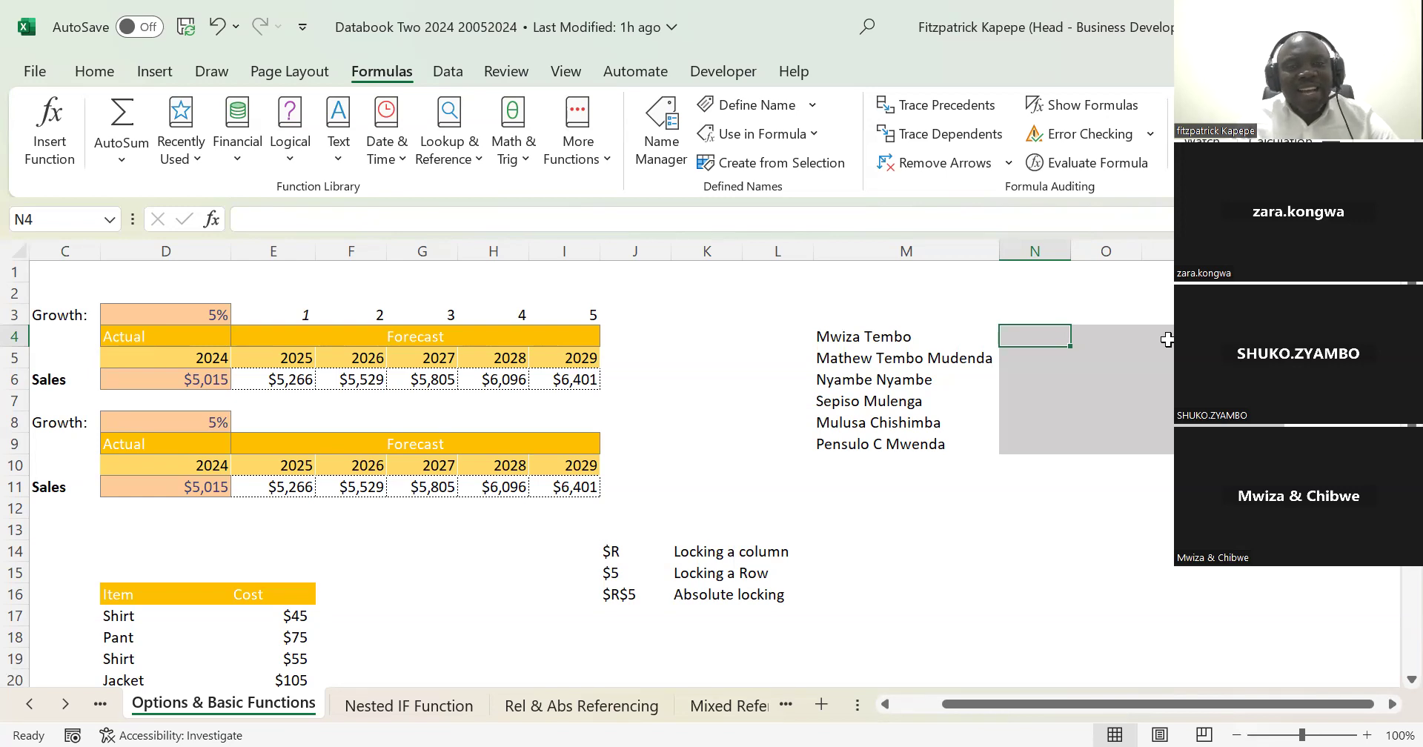
Step: Enter =MID(M4,1,5) in N4 to extract the first five characters of the full name in M4
type("=")
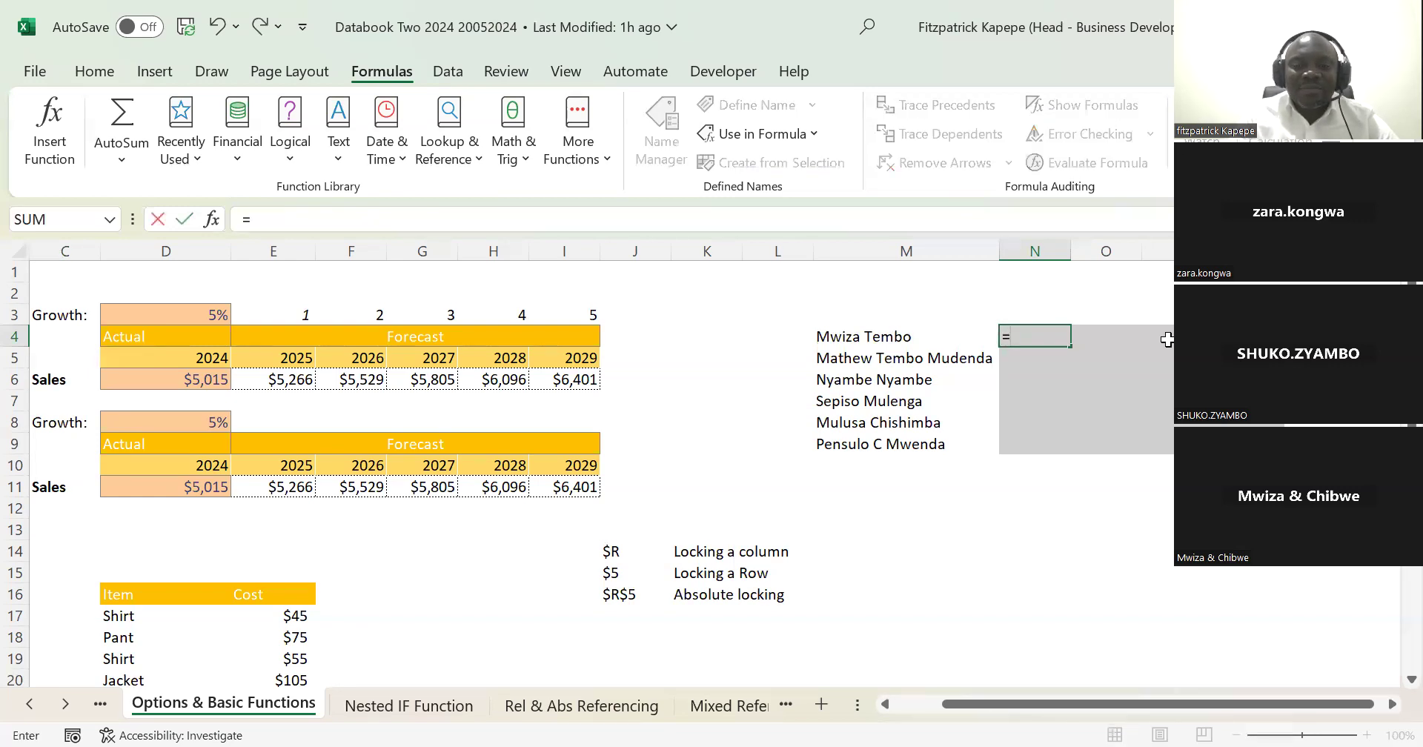
type("mi")
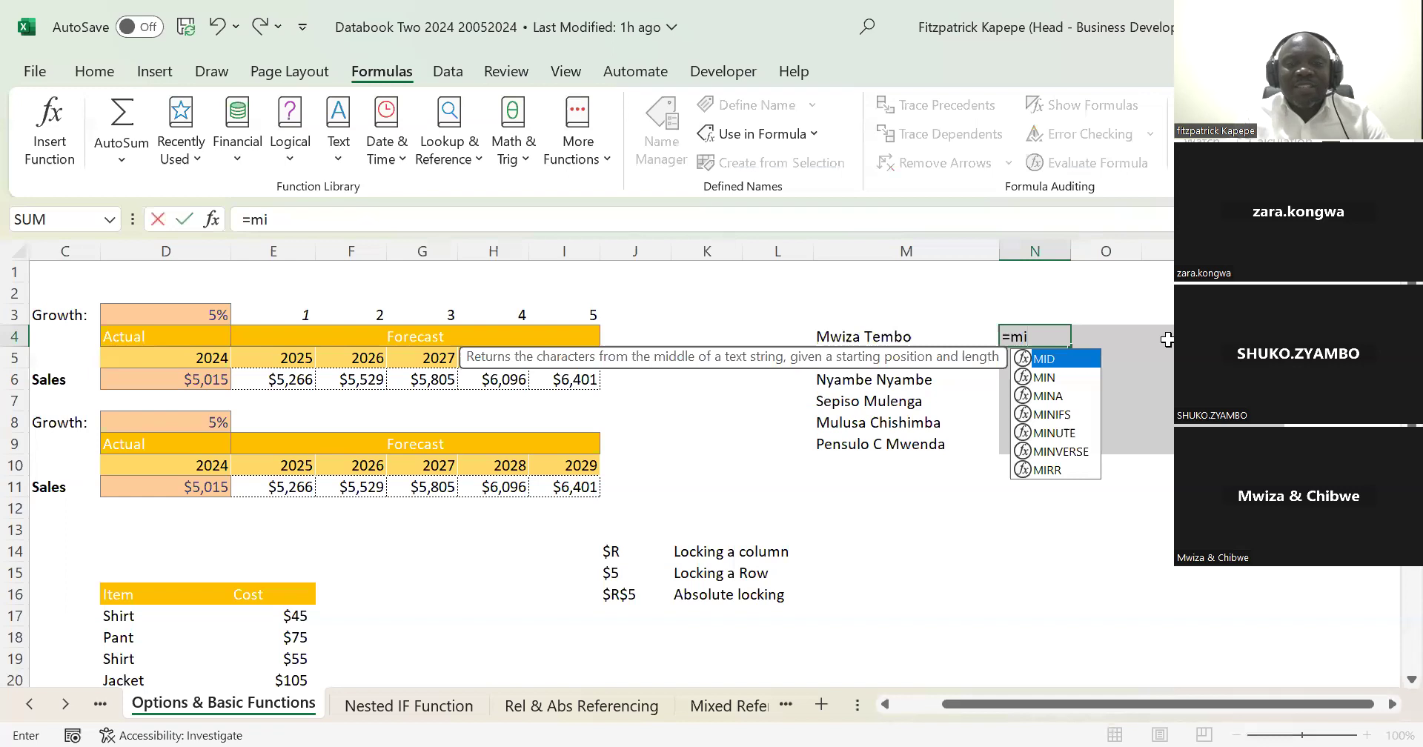
key("Tab")
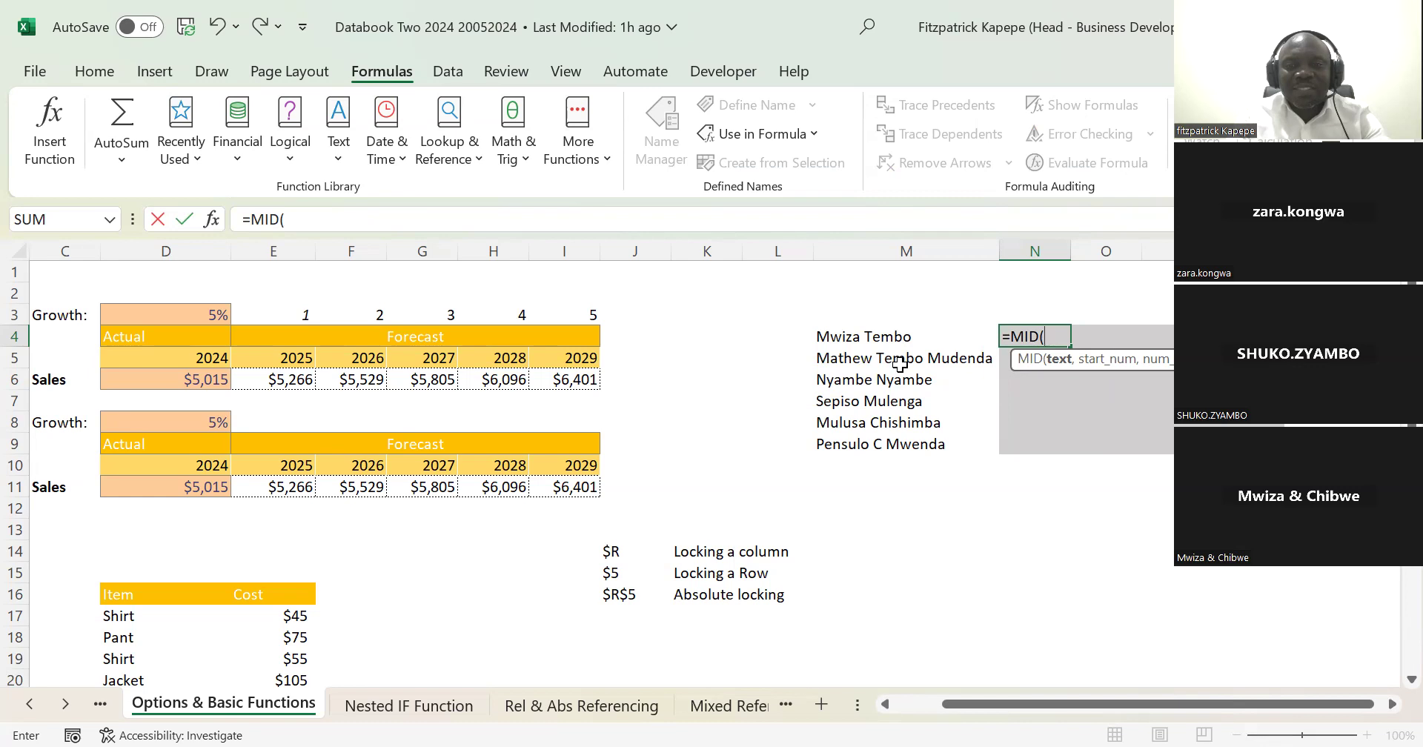
type("5,")
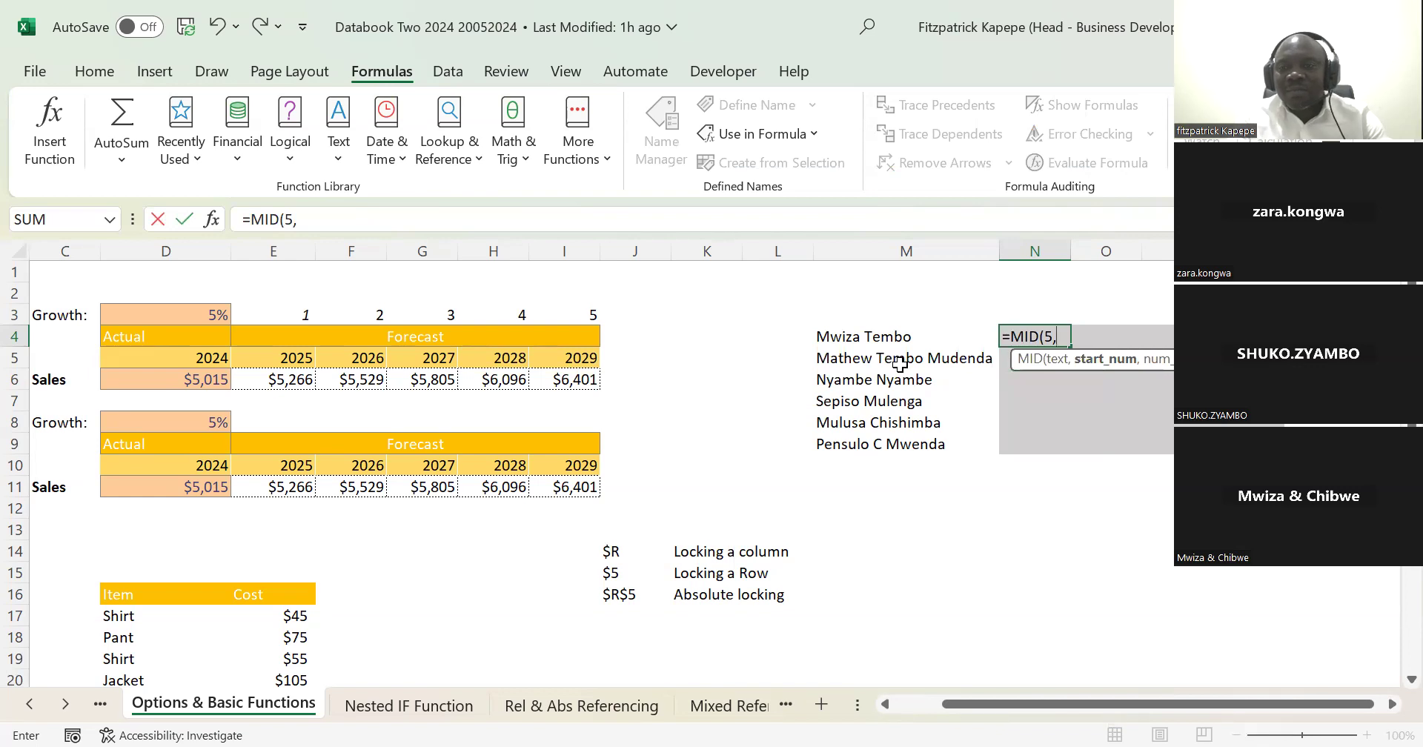
key("BackSpace")
key("BackSpace")
type("5")
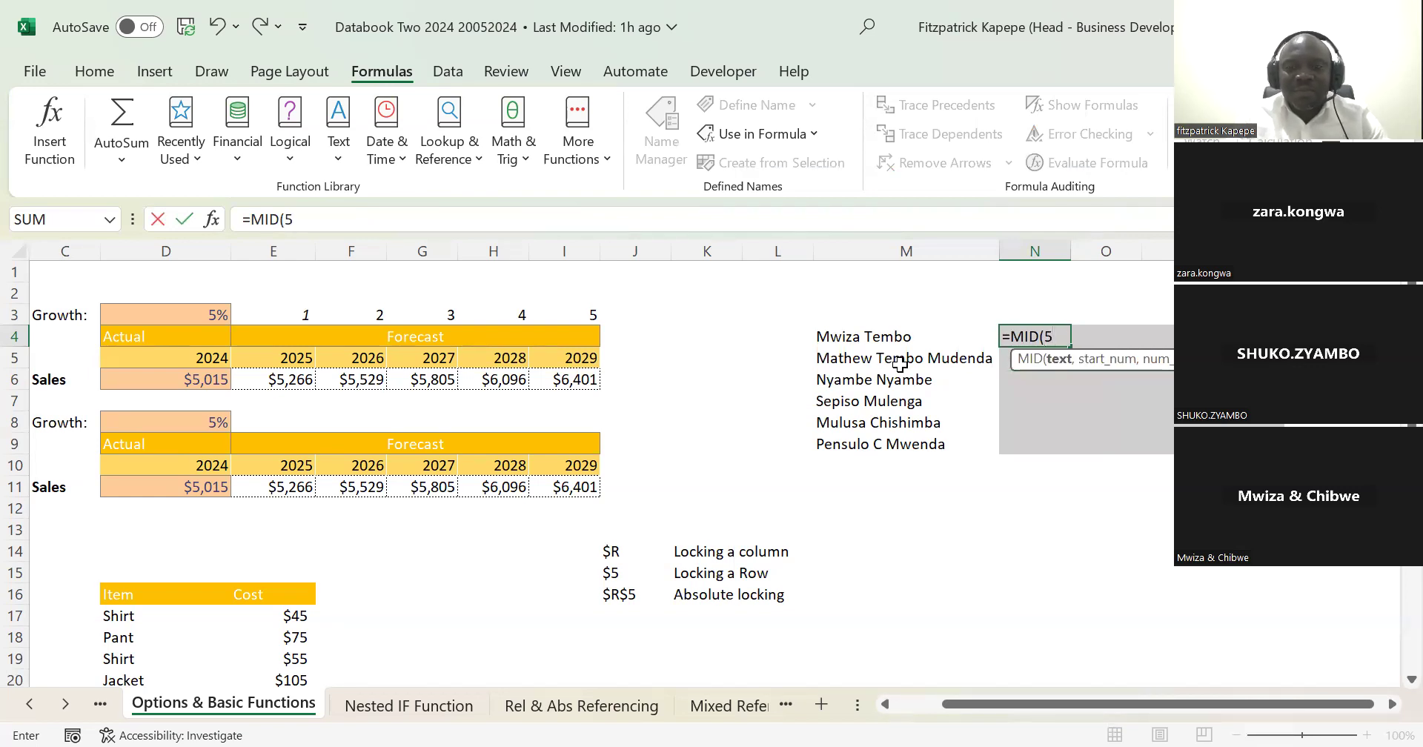
key("BackSpace")
left_click(838, 339)
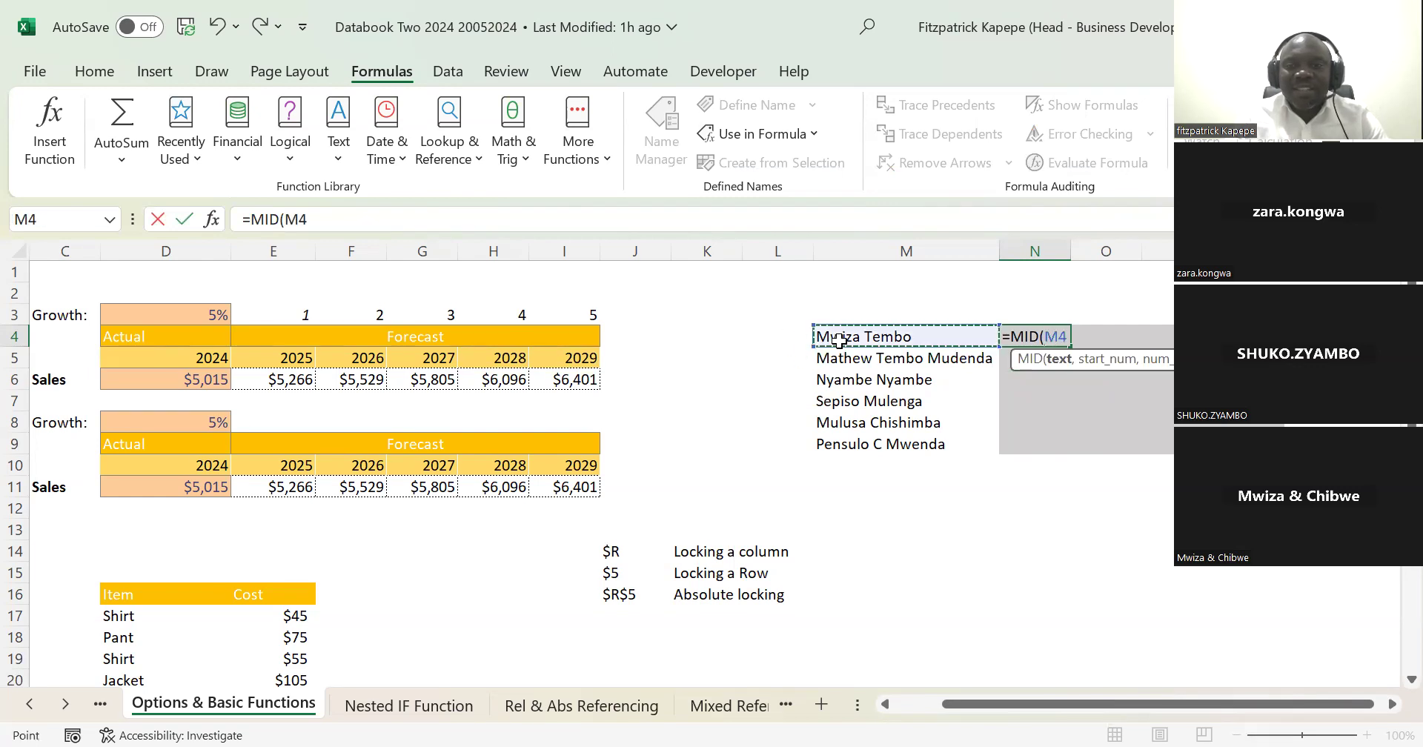
type(",")
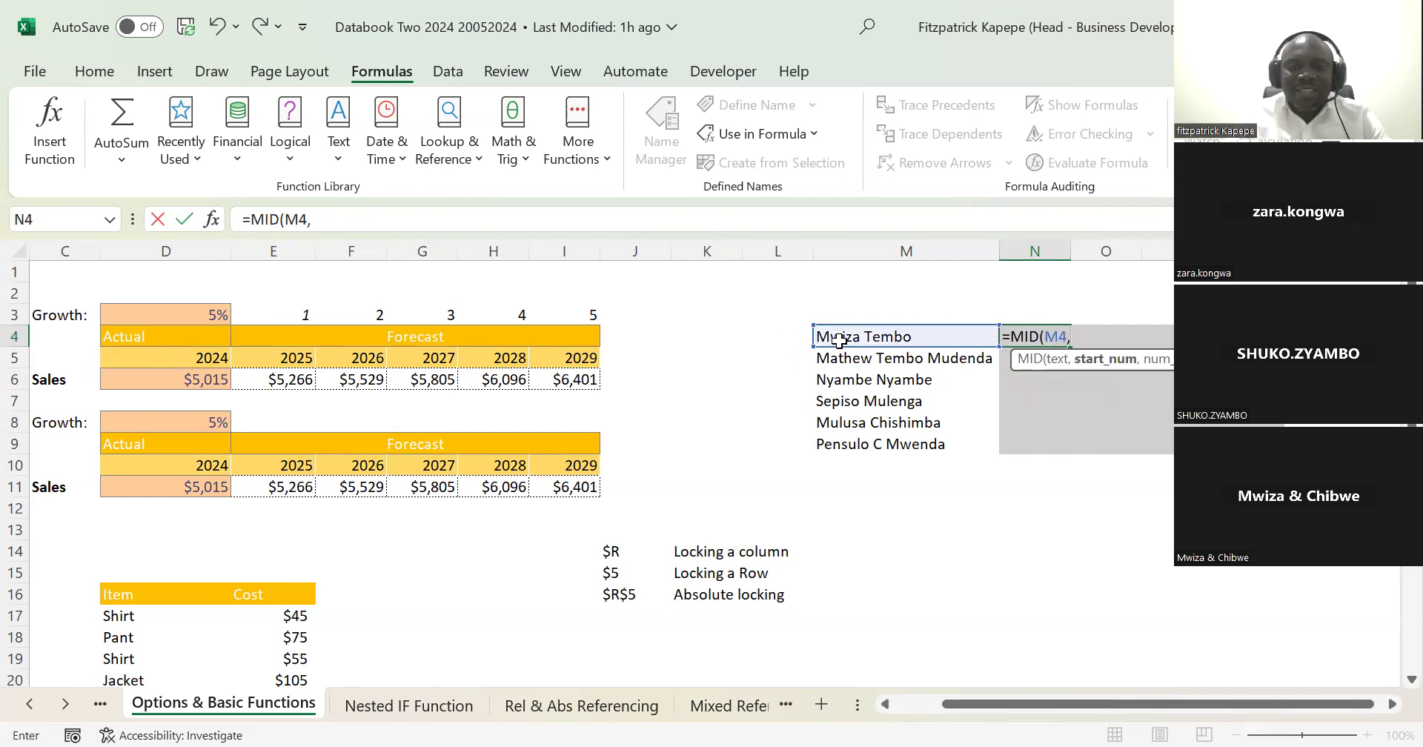
type("1,")
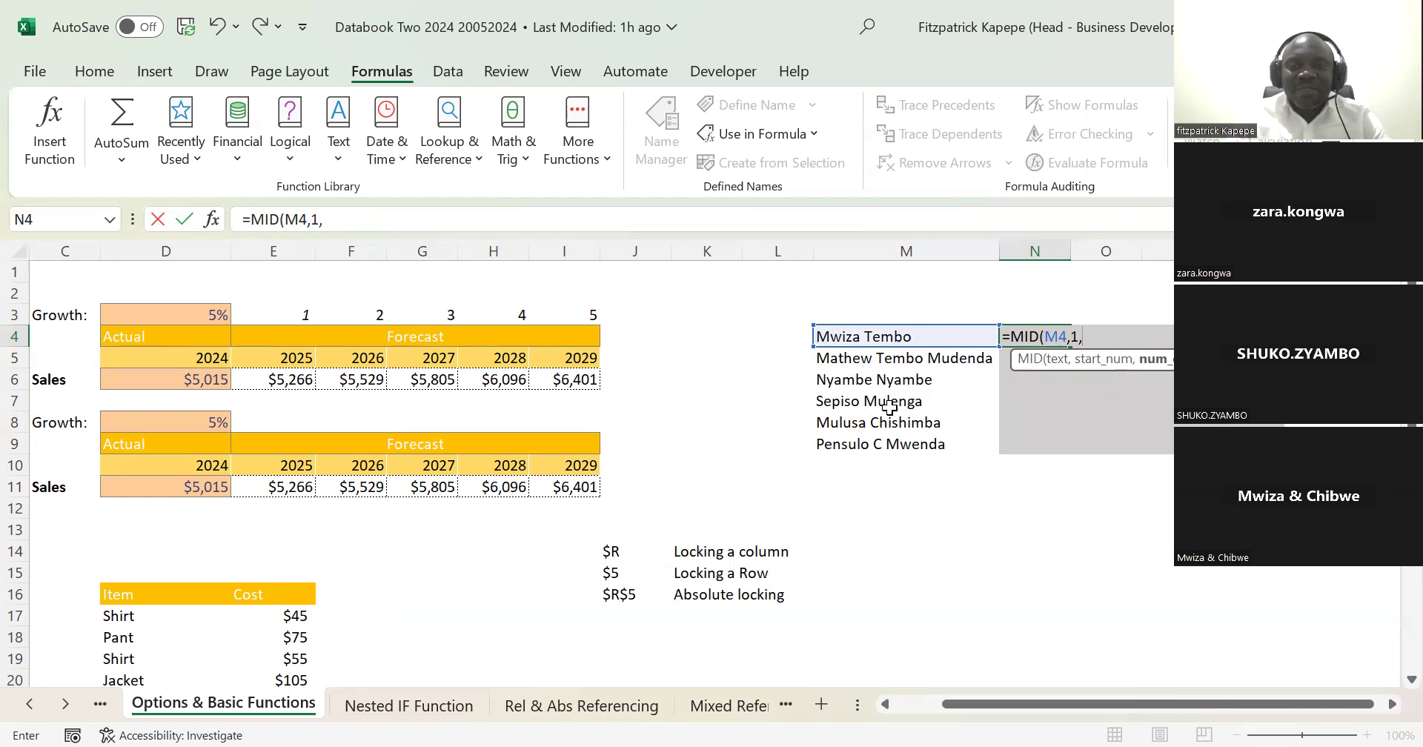
type("5")
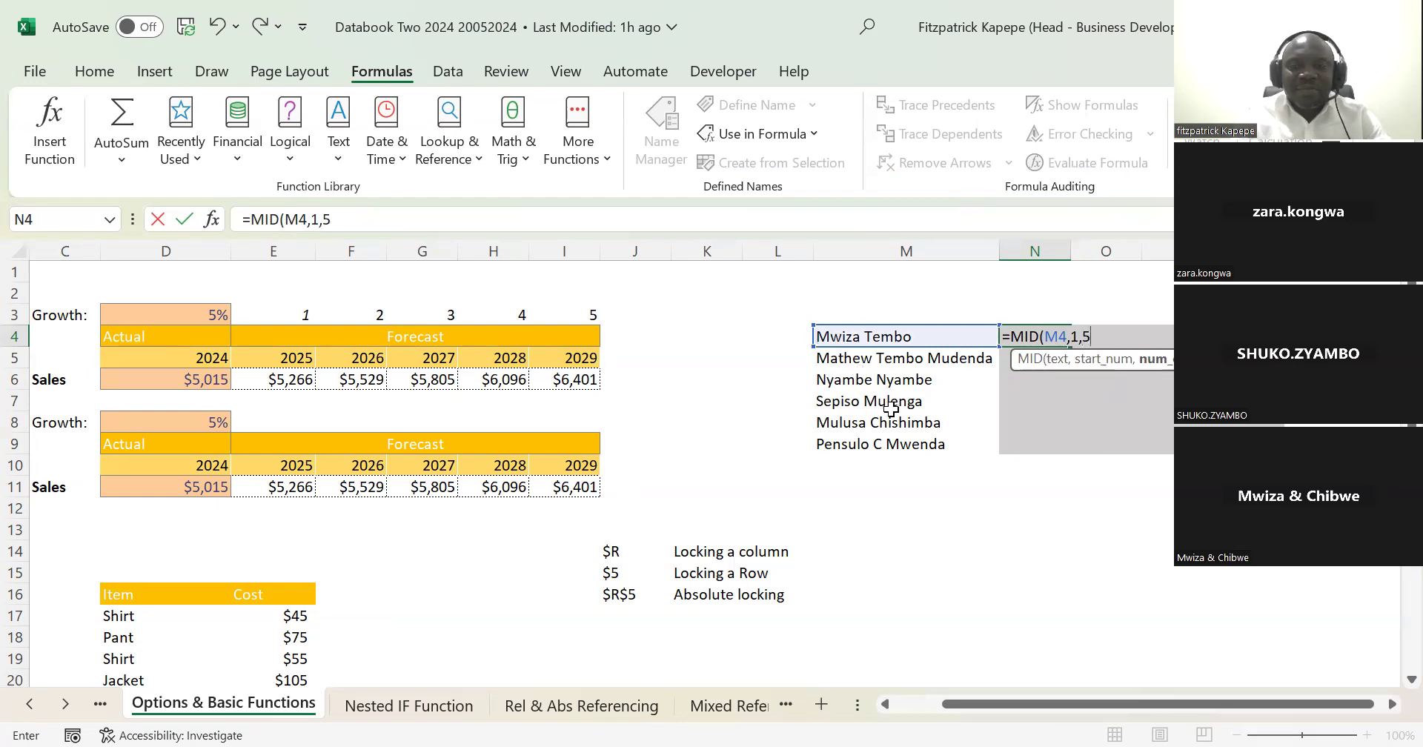
type(")")
key("Return")
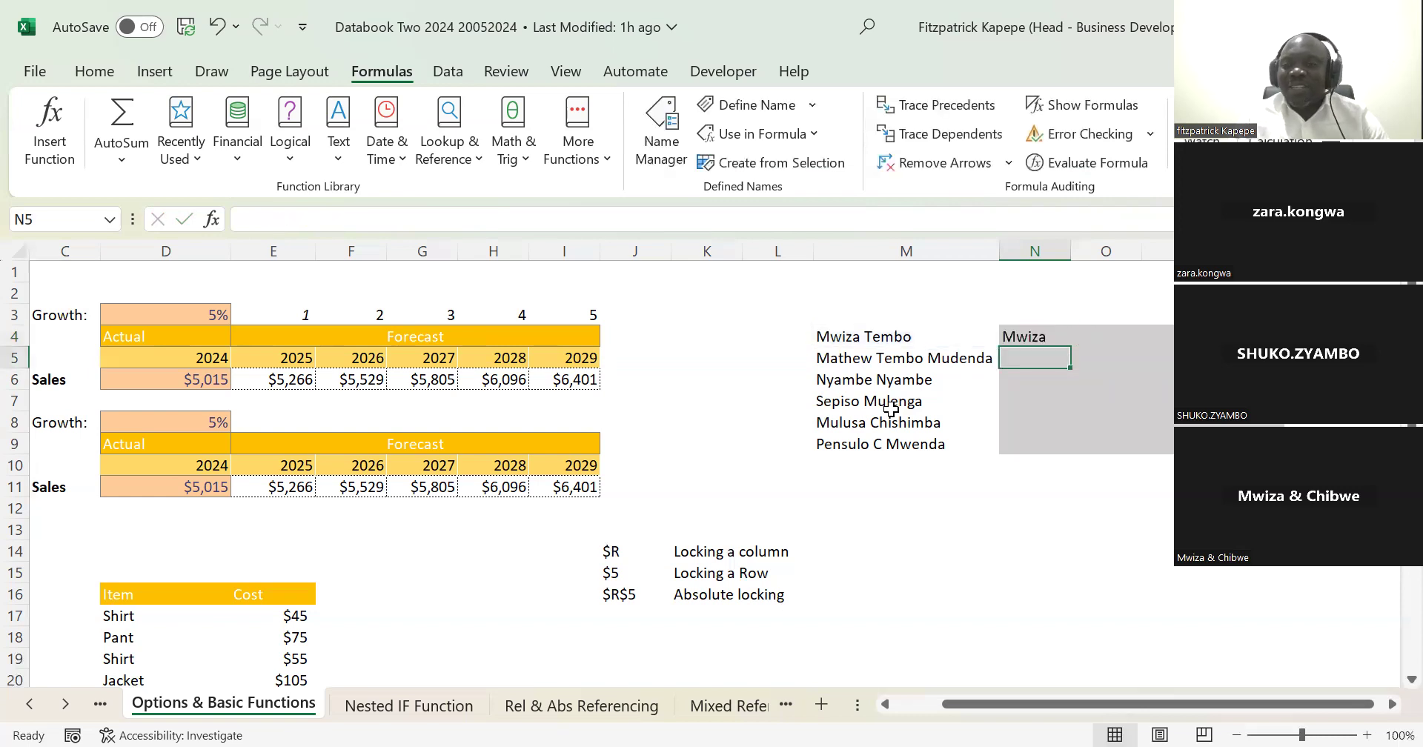
Step: Compare the MID formula in N4 with the full name it reads from M4
key("Up")
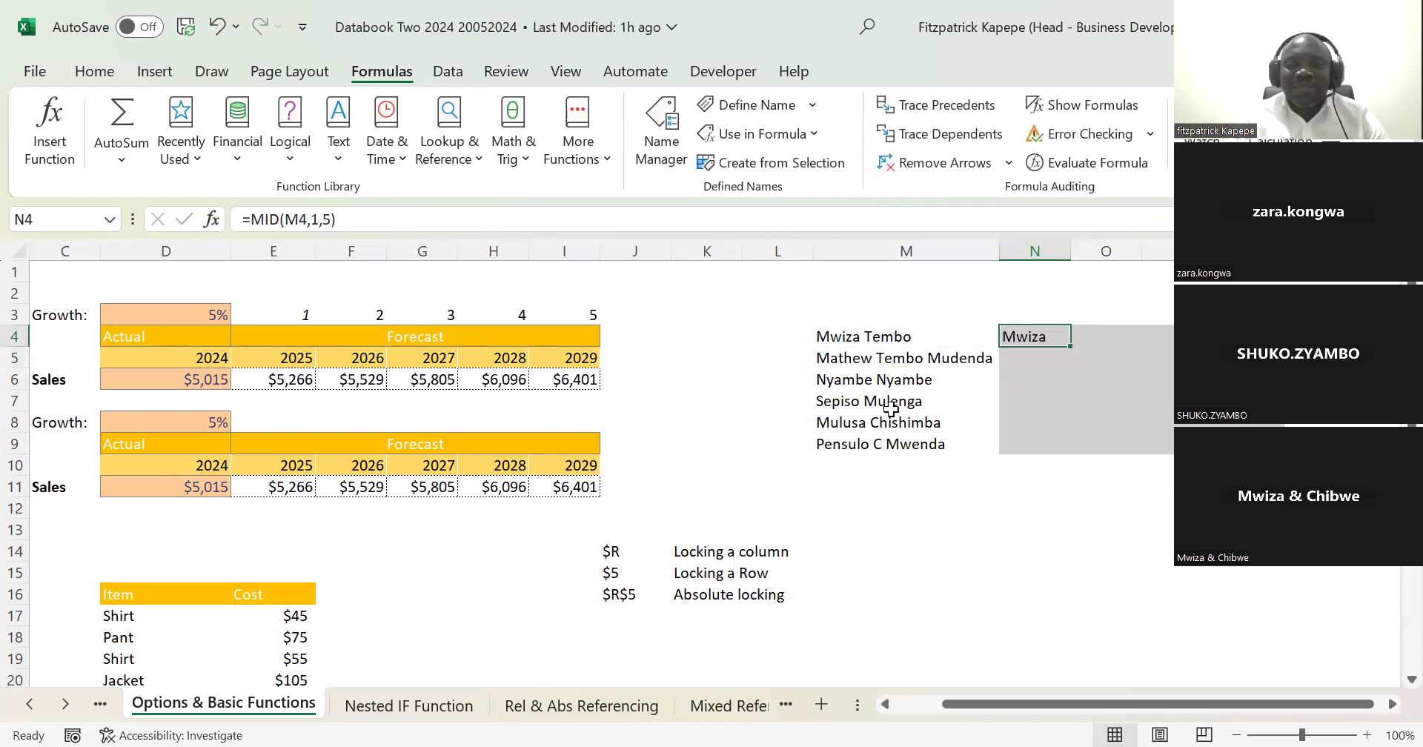
key("Left")
key("Left")
key("Right")
key("Left")
key("Right")
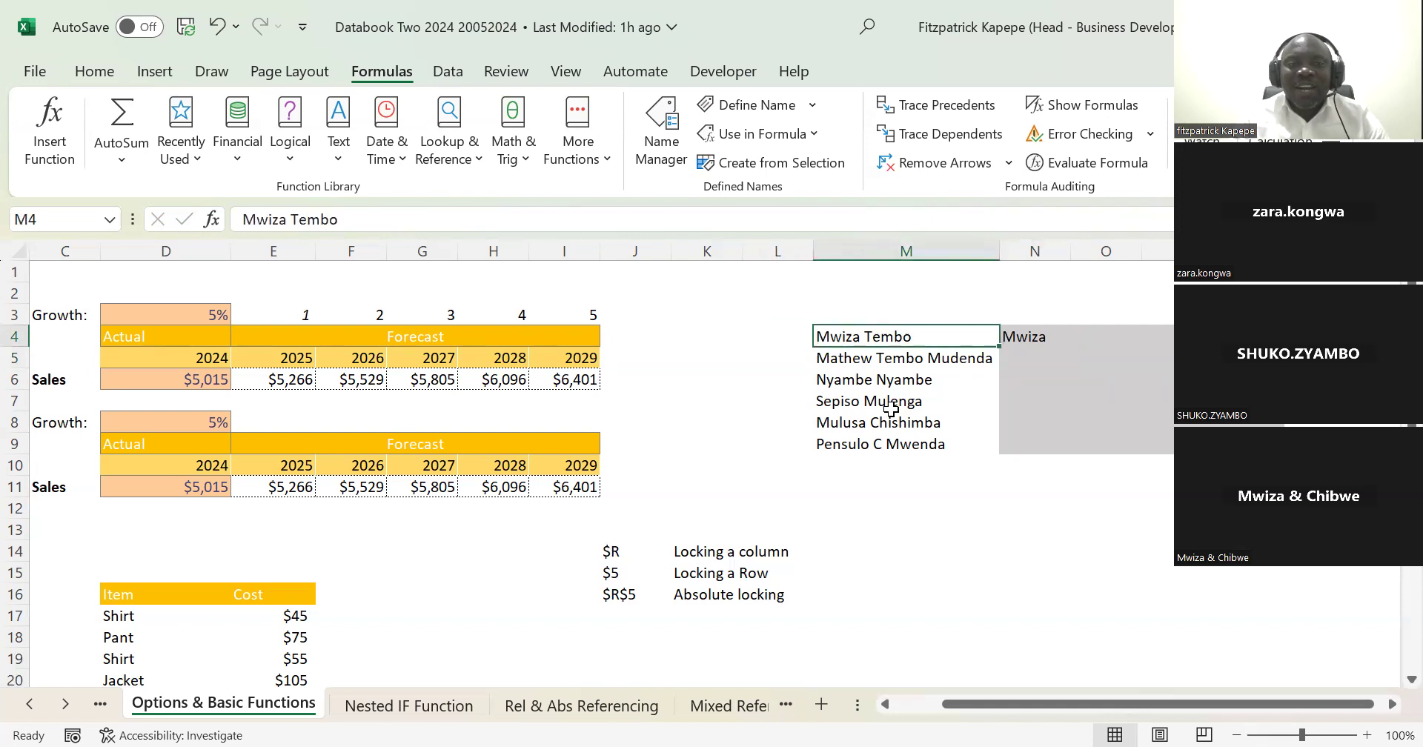
key("Left")
key("Right")
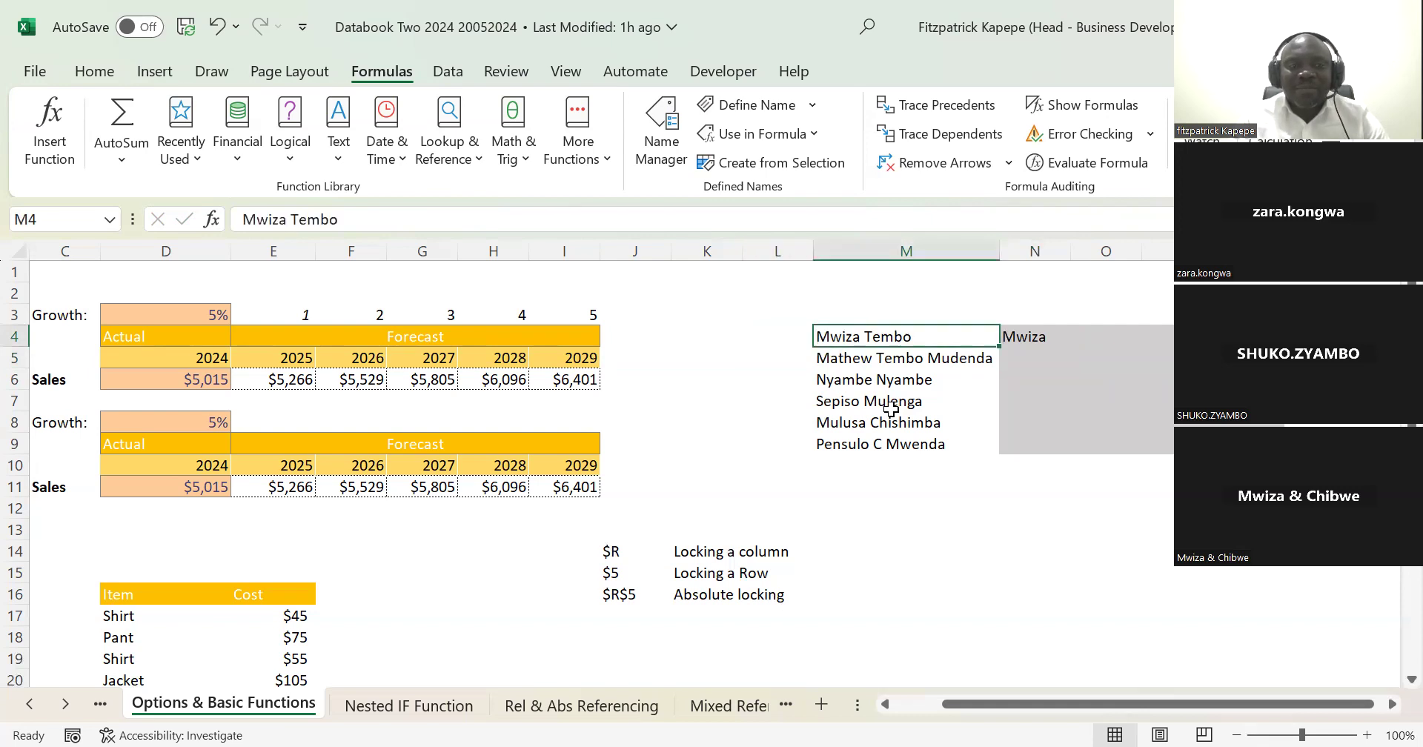
key("Left")
key("Right")
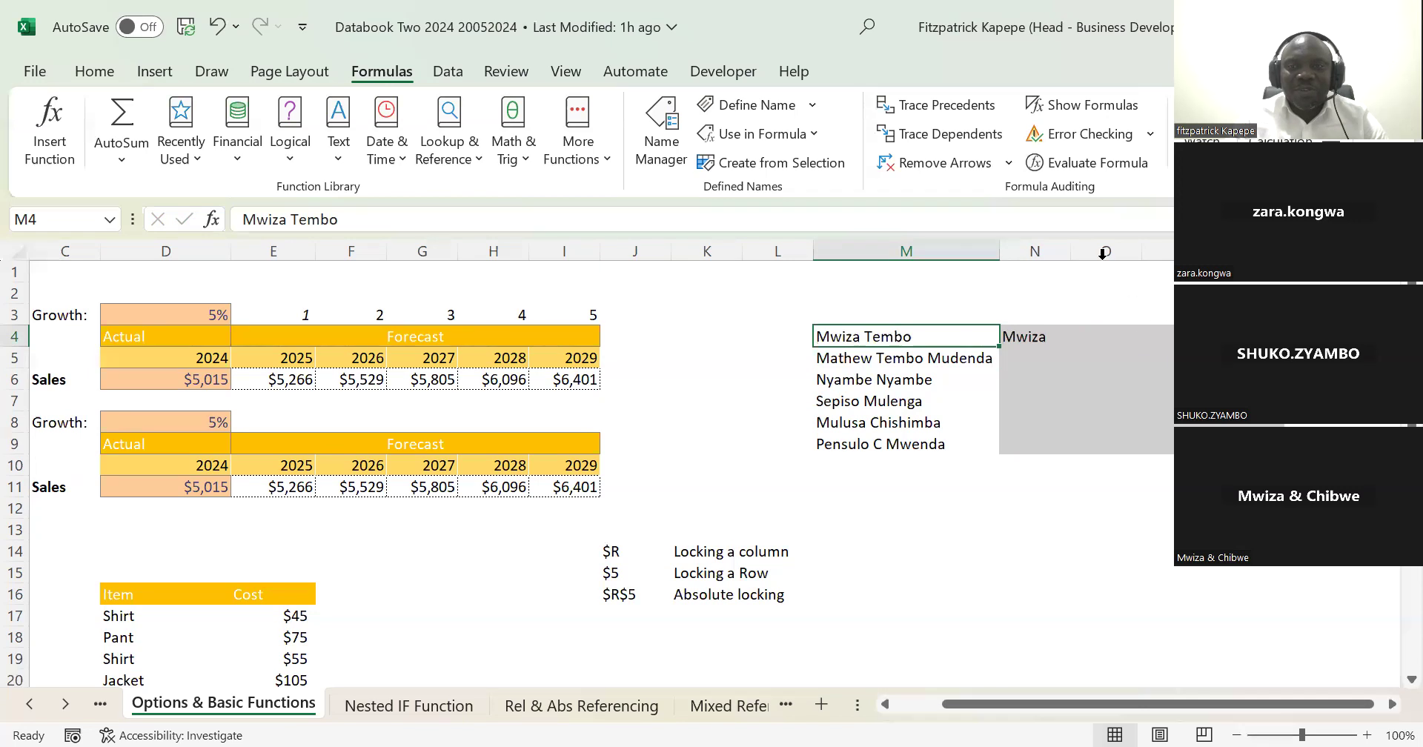
Step: Insert a slightly wider blank column between the names and the shaded cells, and clear the MID formula from O4
left_click(1032, 244)
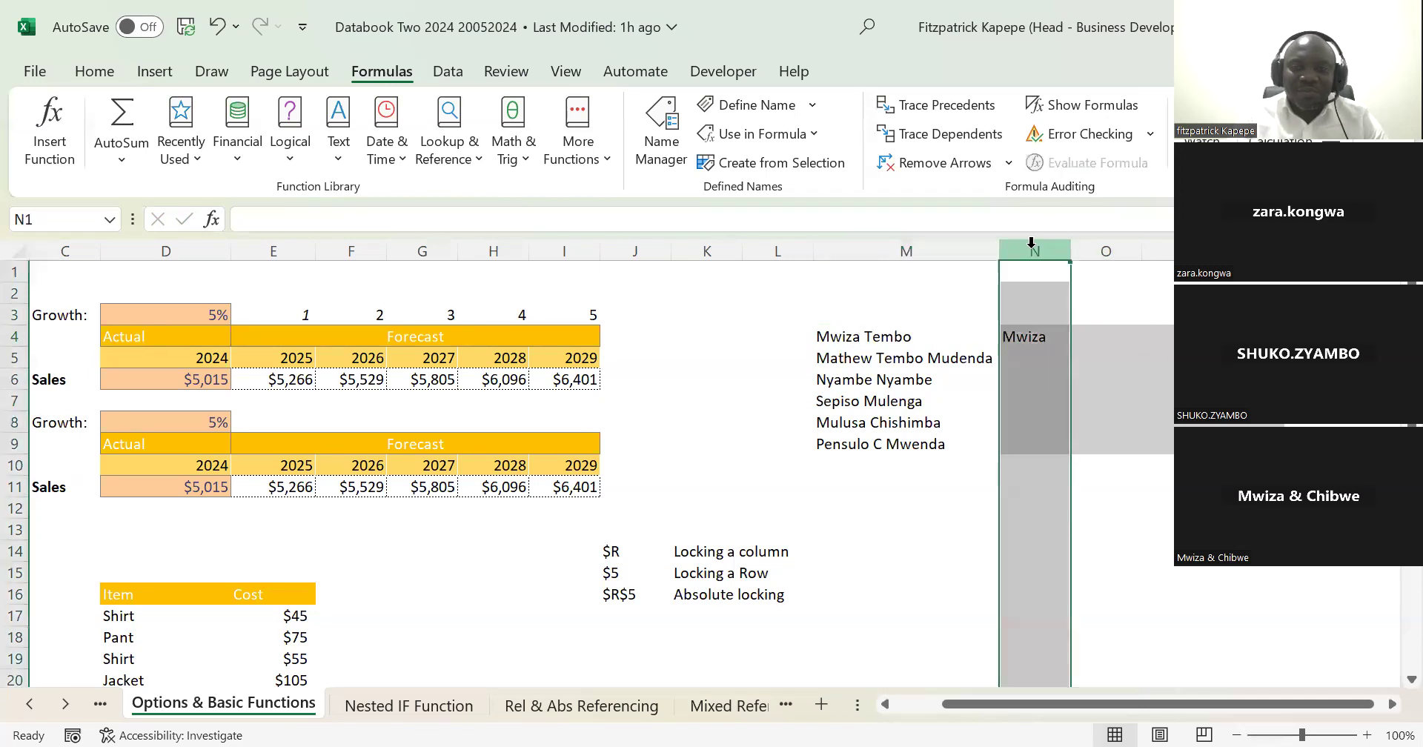
left_click_drag(1070, 250, 1186, 251)
left_click(1223, 336)
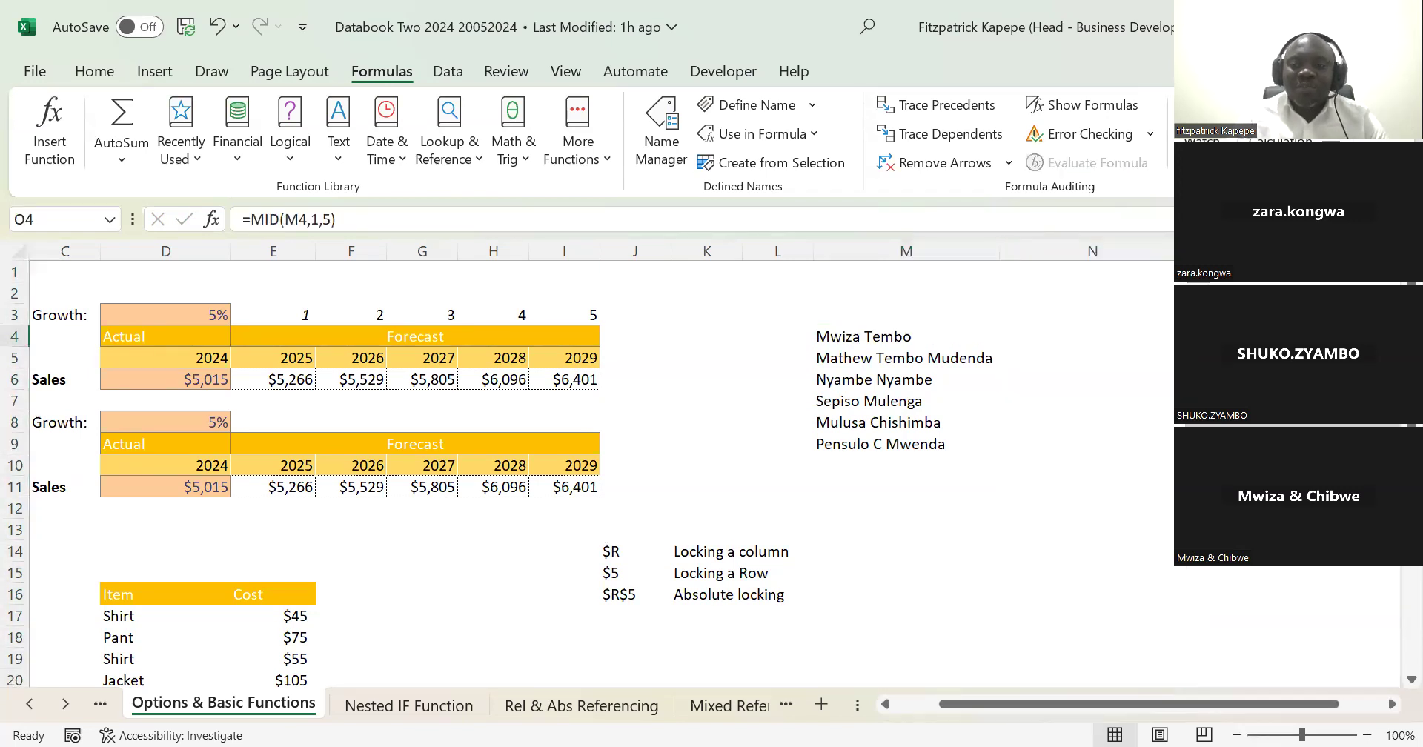
key("Delete")
left_click_drag(1186, 250, 1087, 246)
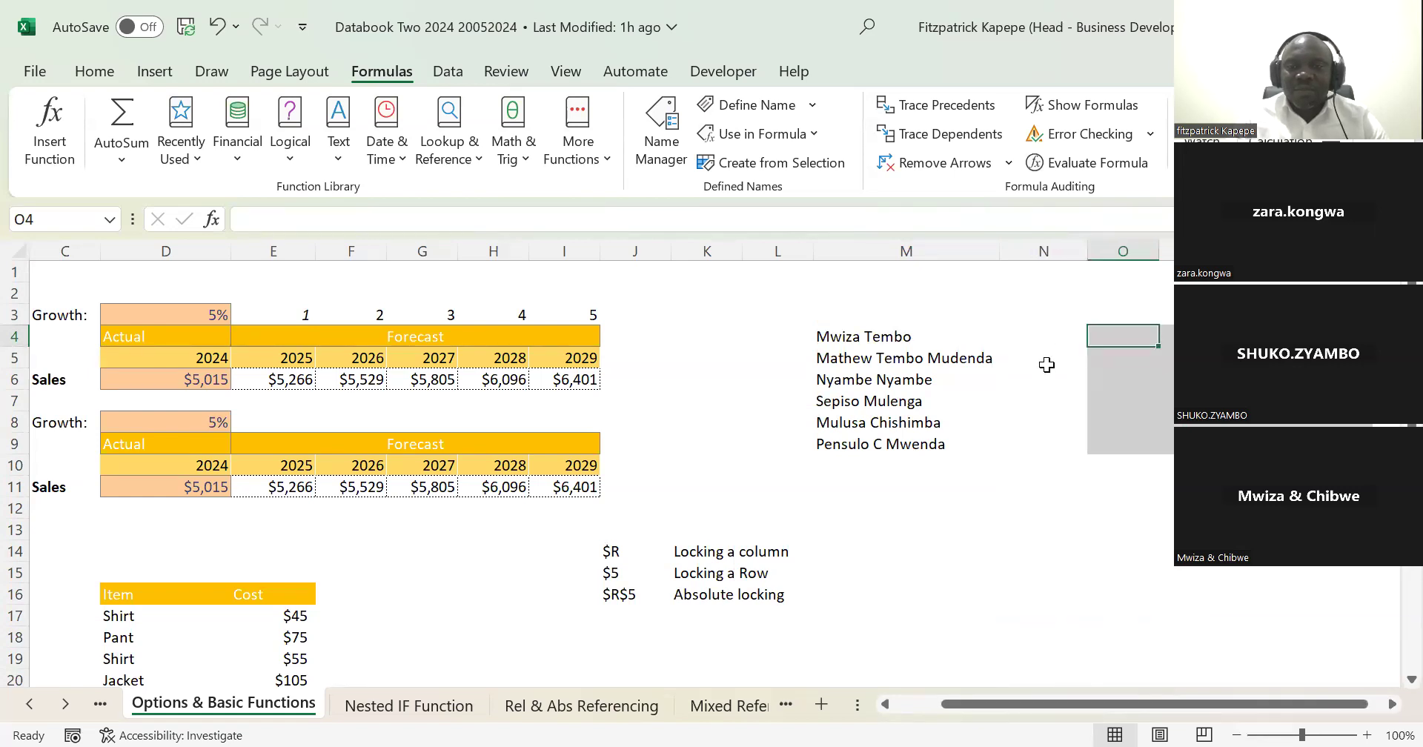
Step: Enter =FIND(" ",M4,1) in N4 to locate the first space in the name, and fill it down to N9
left_click(1020, 331)
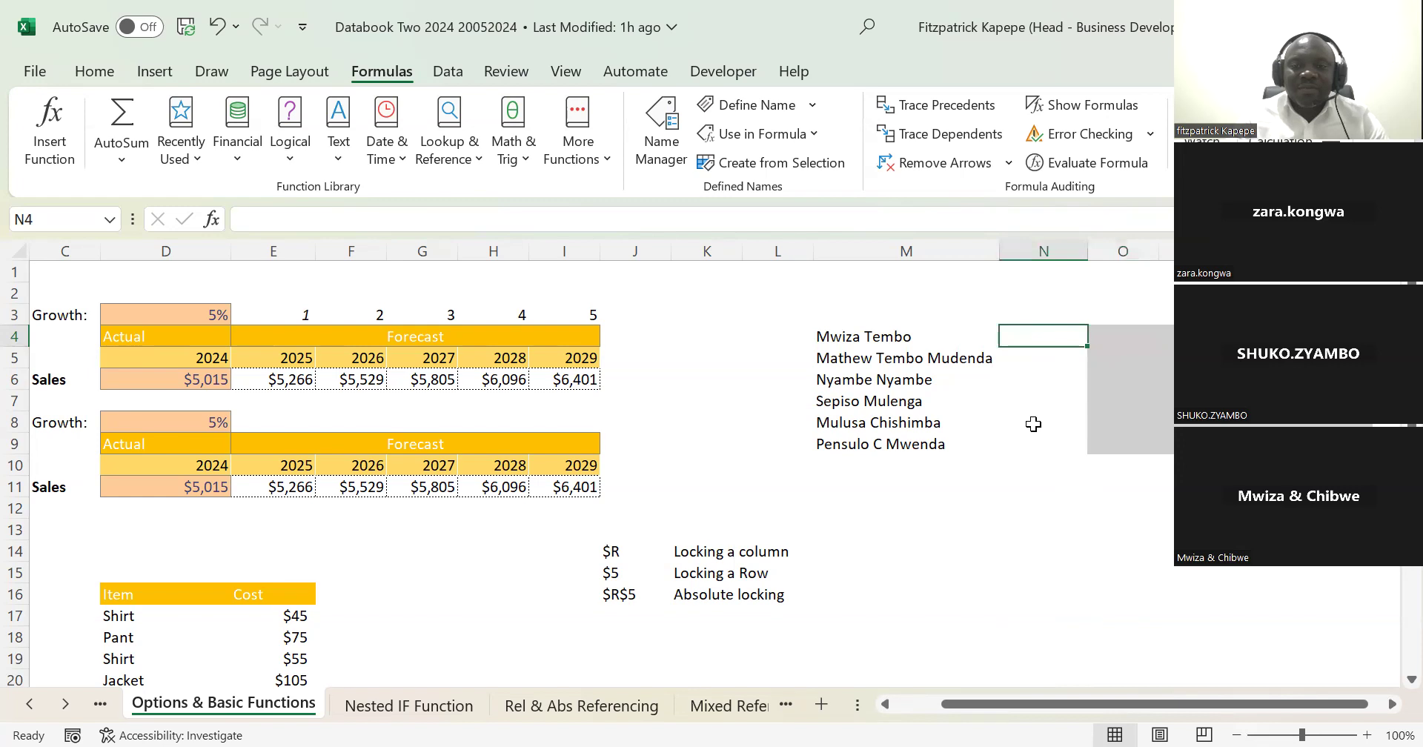
type("=")
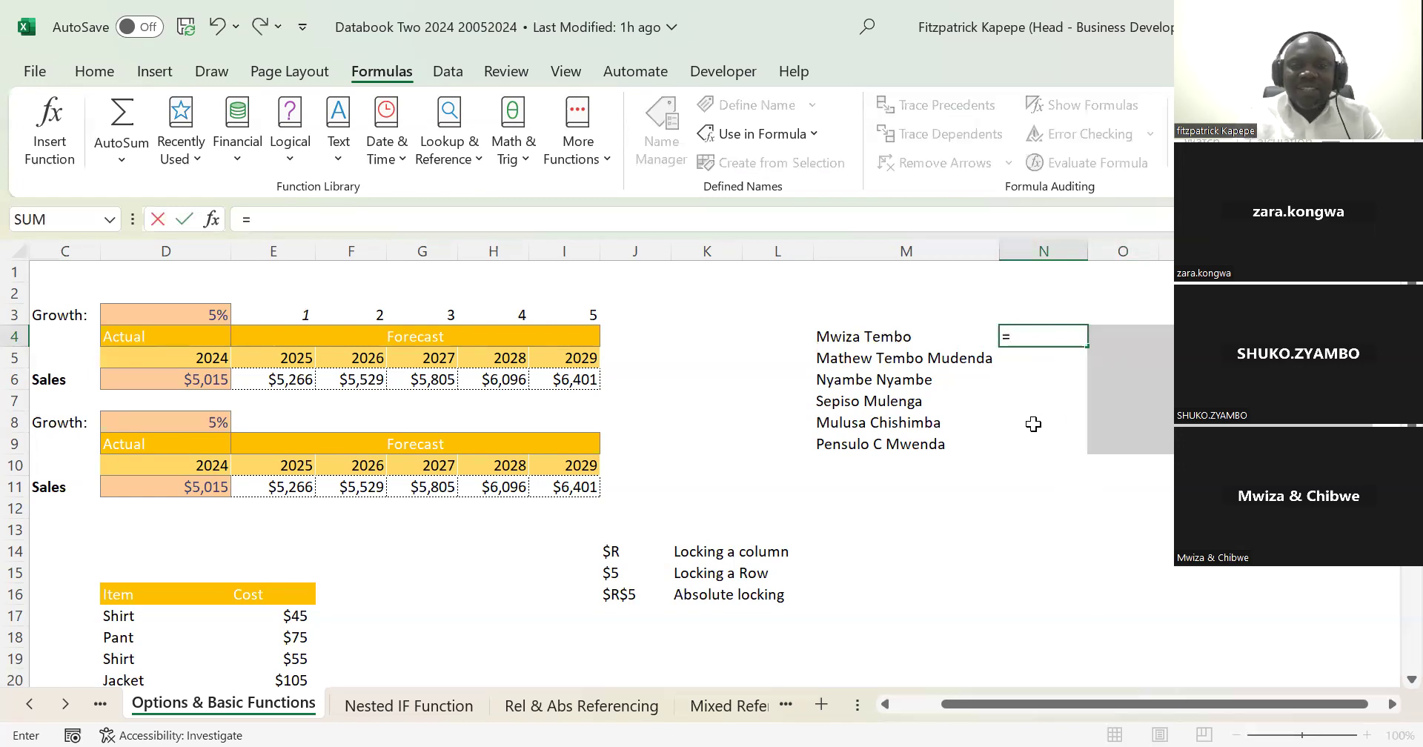
type("find")
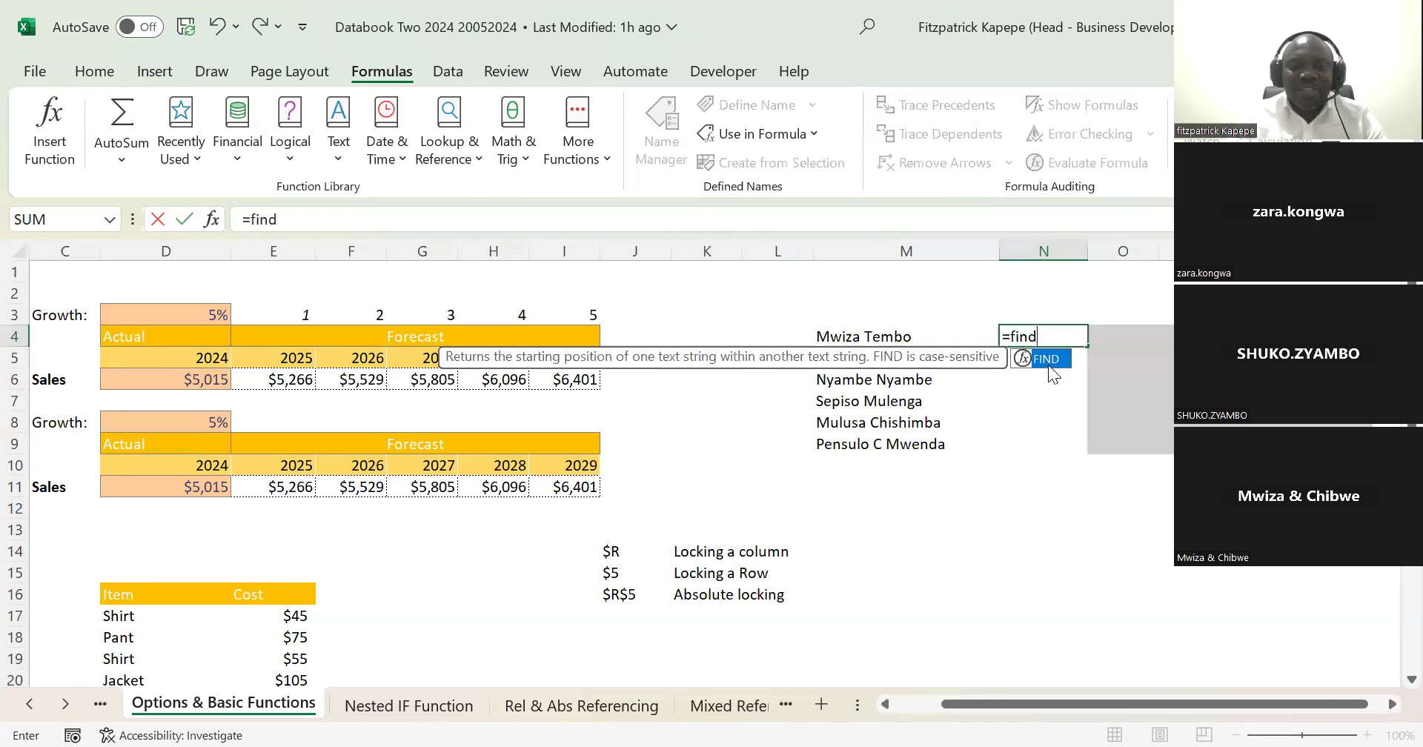
double_click(1047, 363)
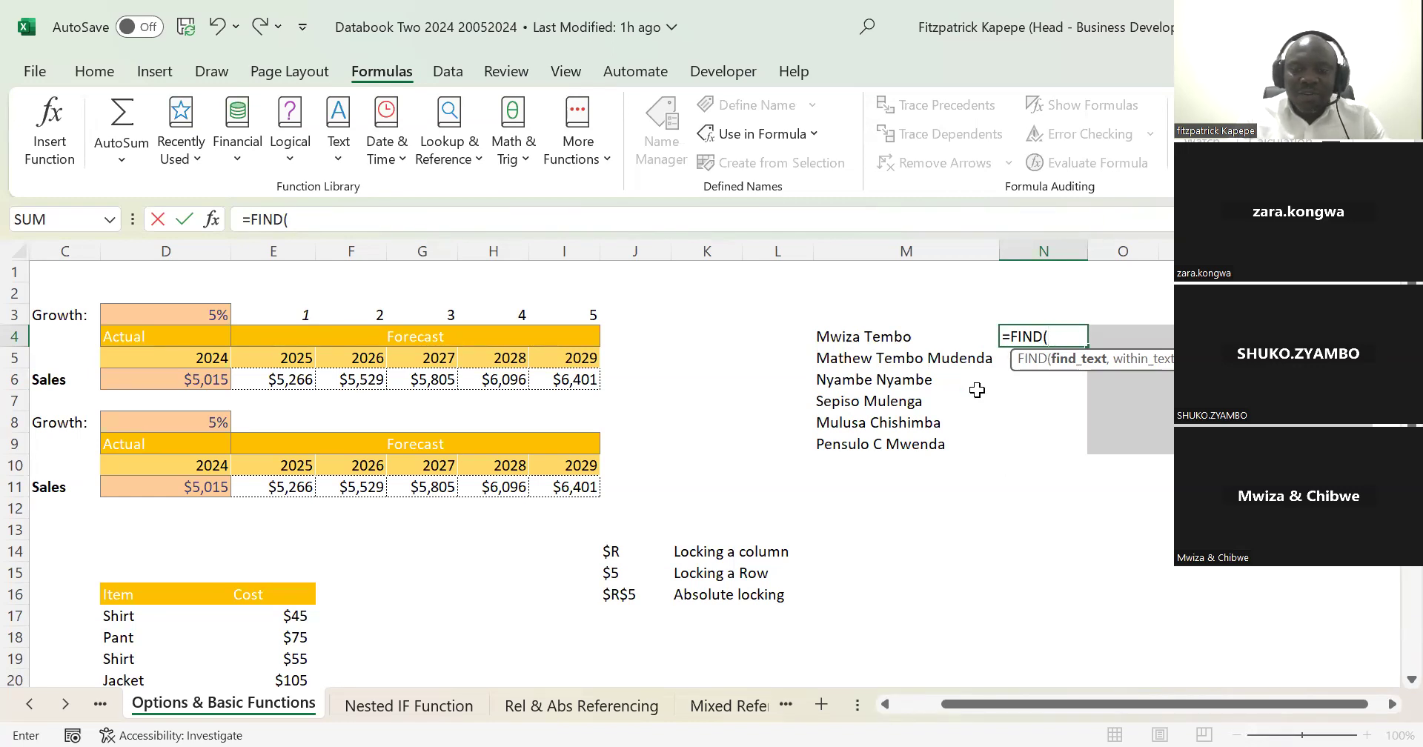
type("\"\"")
key("BackSpace")
type("\"")
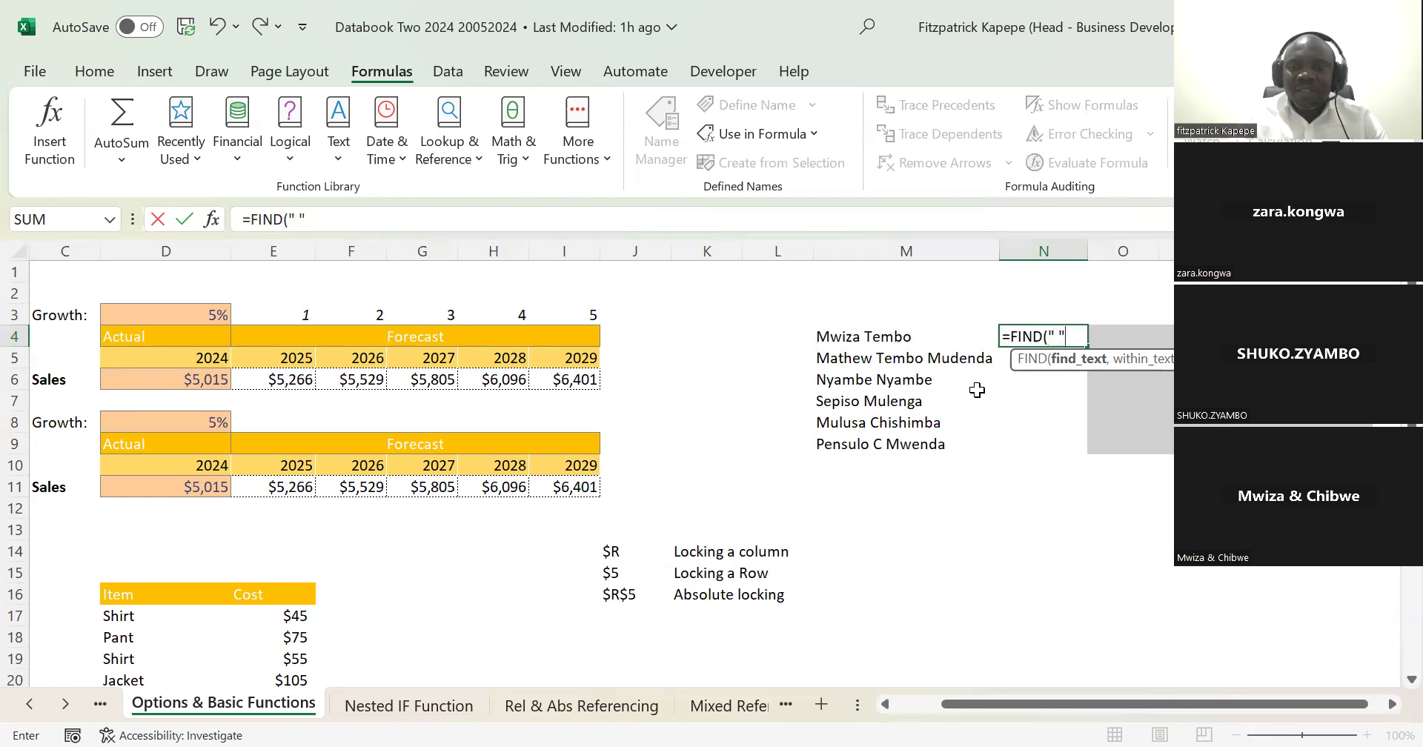
type(",")
left_click(856, 337)
type(",1)")
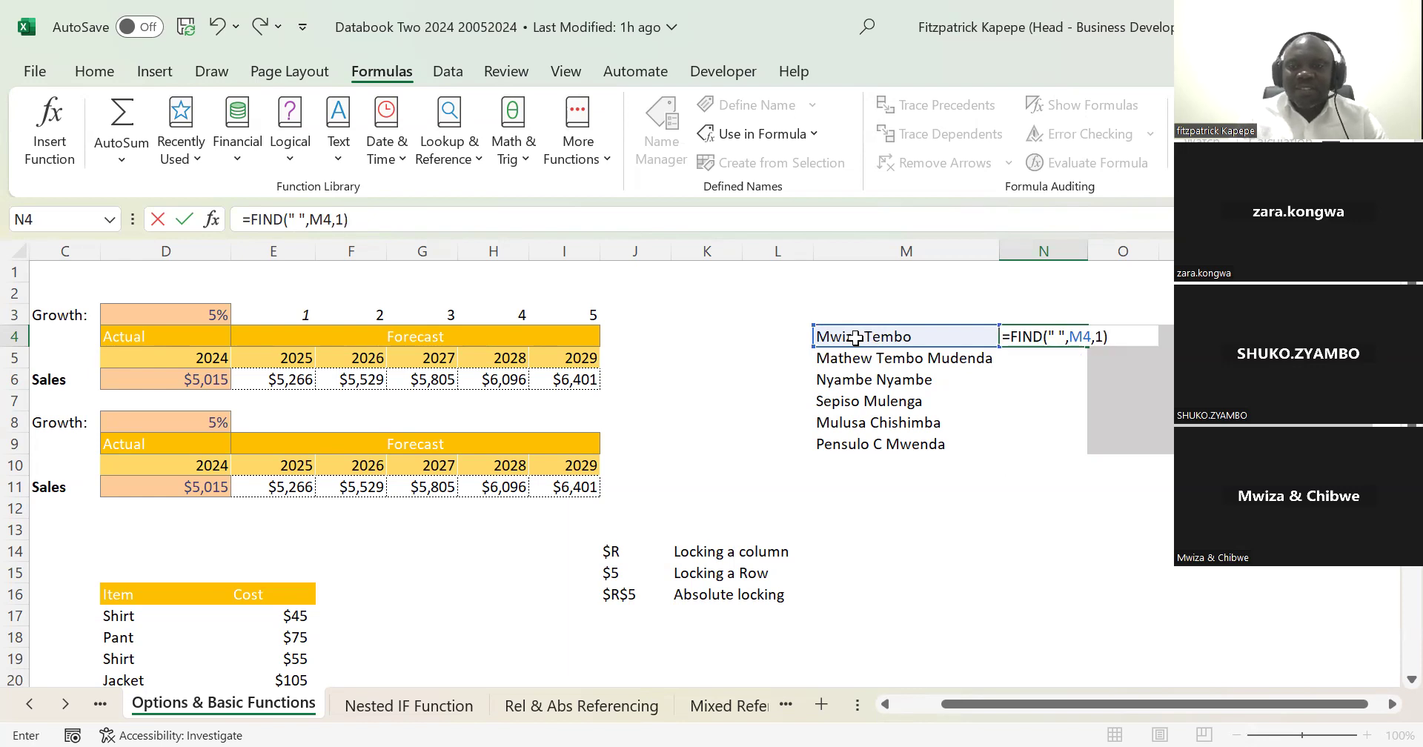
key("Return")
left_click(1033, 336)
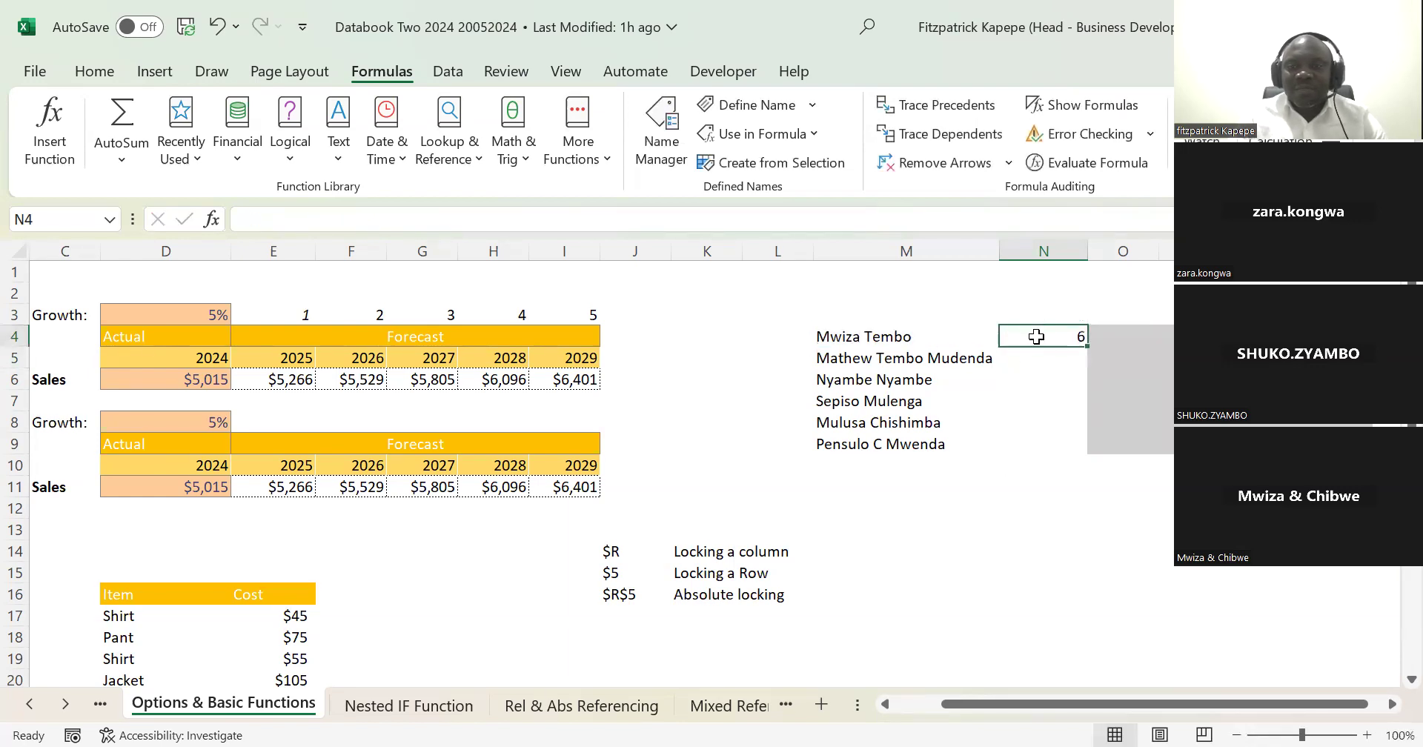
double_click(1087, 345)
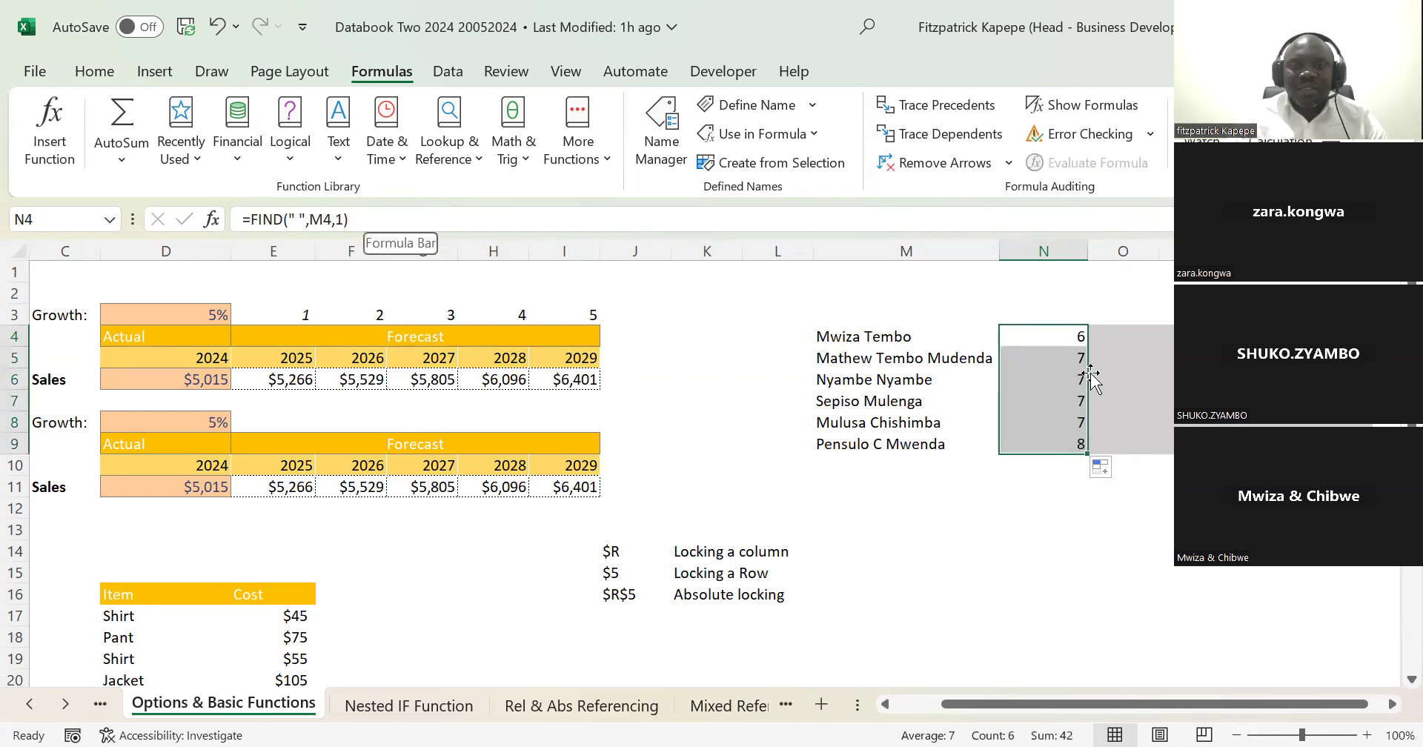
Step: Subtract 1 from the FIND result in N4 so the formula reads =FIND(" ",M4,1)-1
left_click(1052, 337)
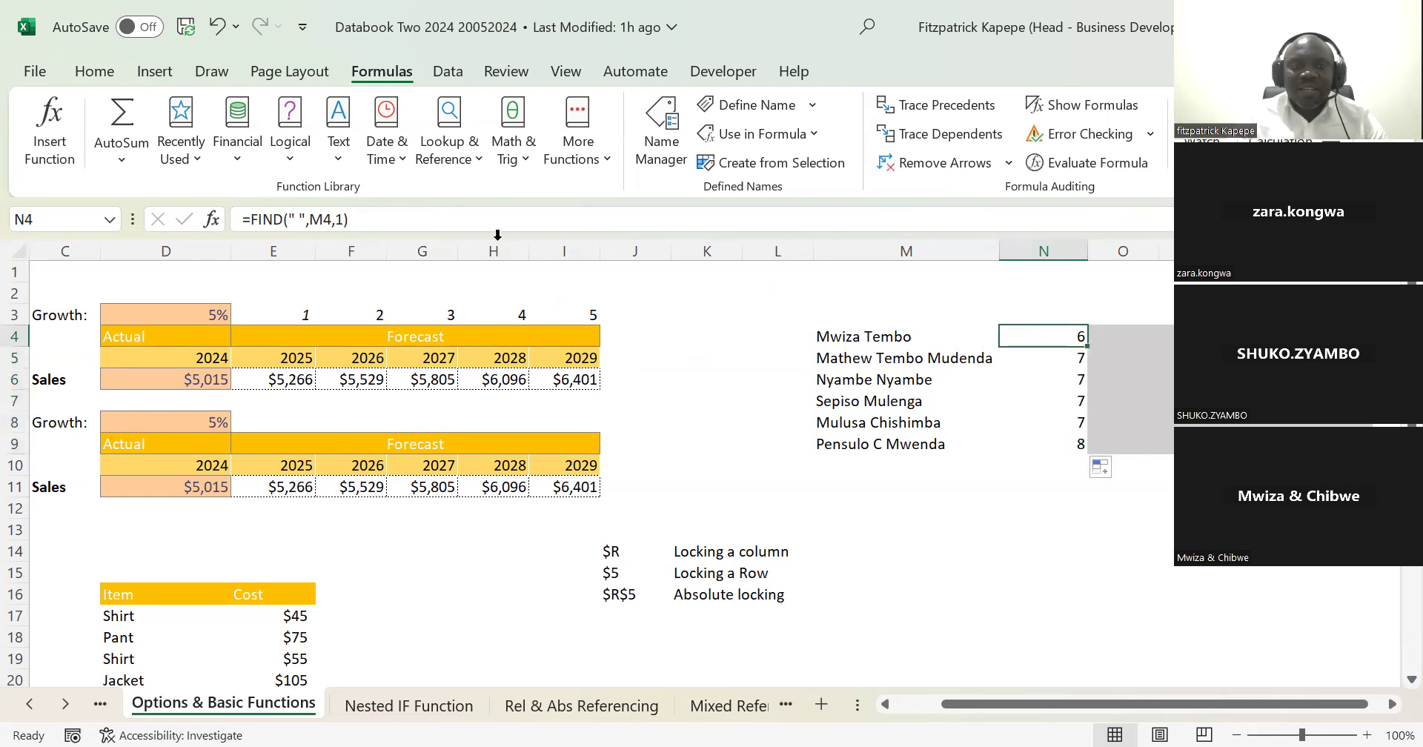
left_click(393, 218)
type("-1")
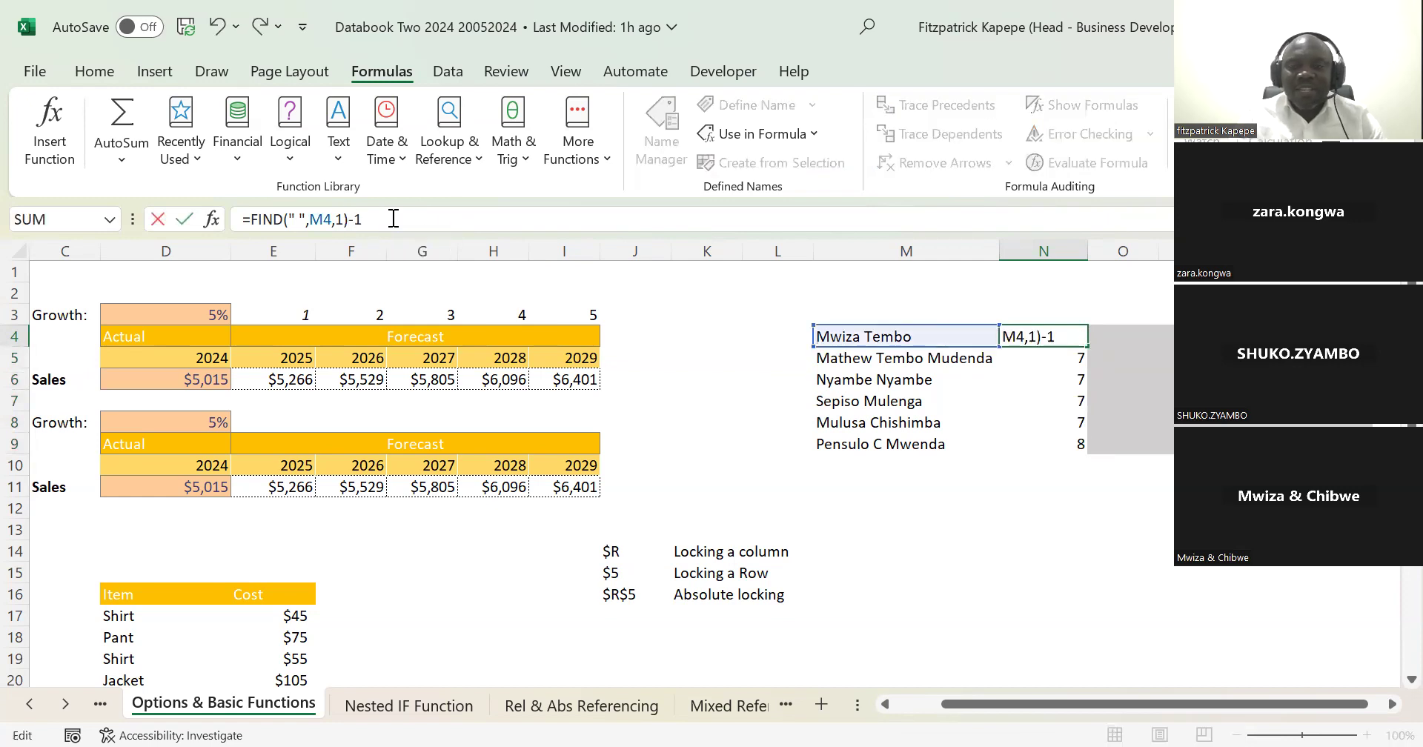
key("Return")
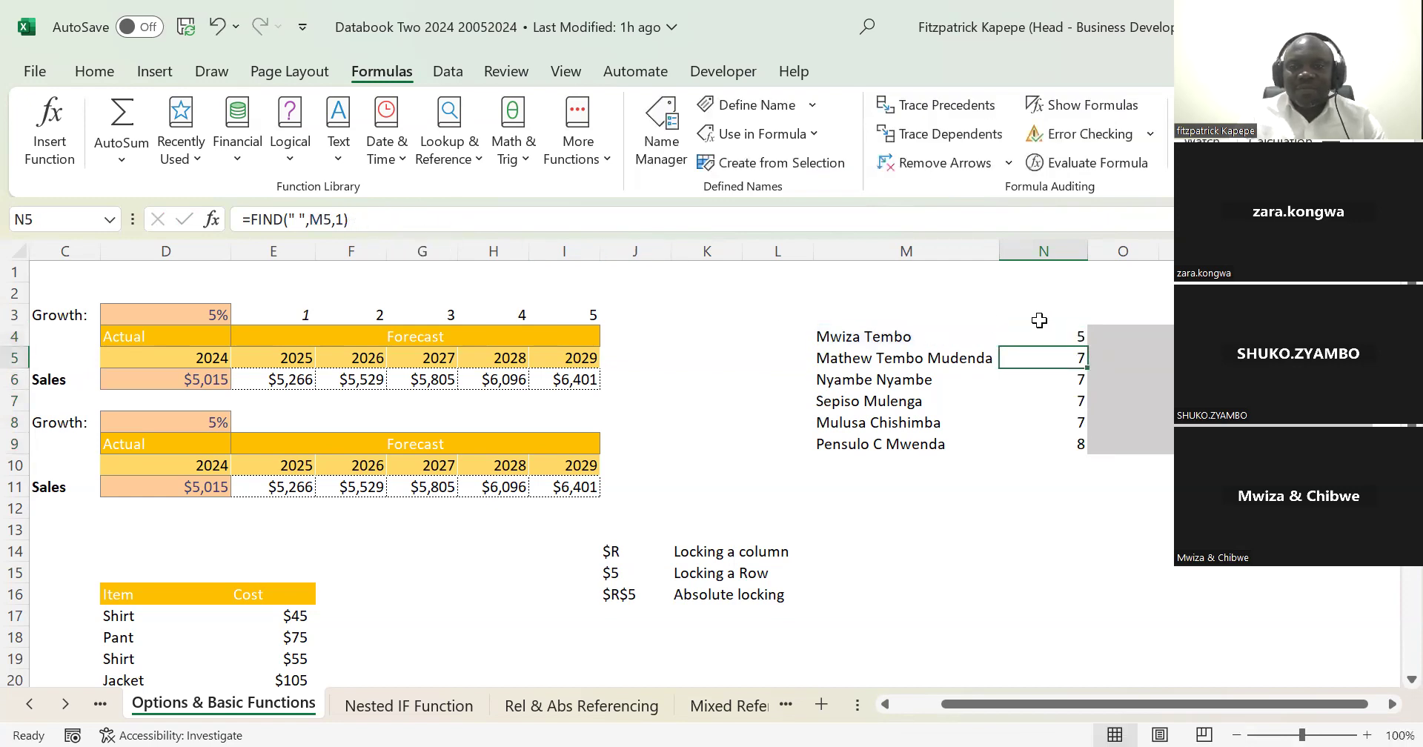
Step: Fill the =FIND(" ",M4,1)-1 formula from N4 down to N9, and try =RIGHT(M4,N4) in O4
left_click(1071, 335)
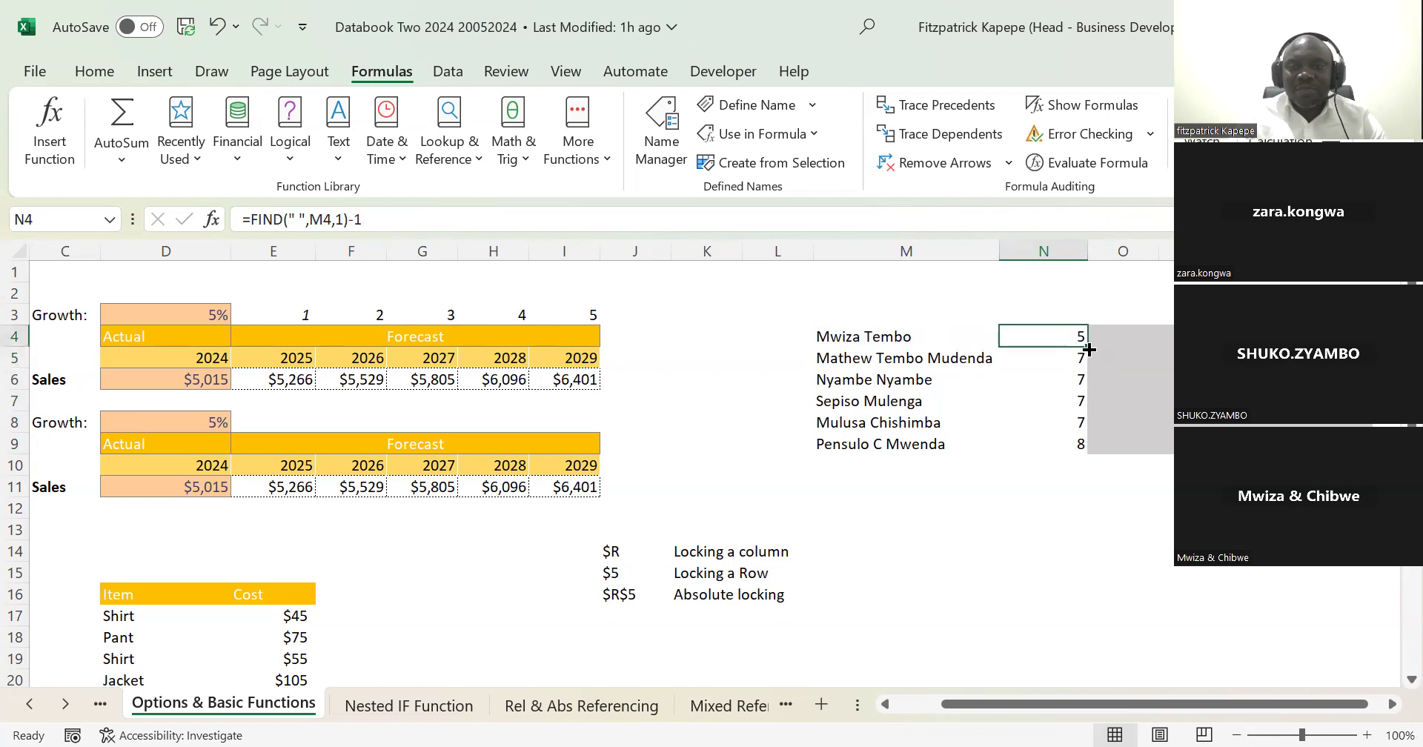
double_click(1087, 349)
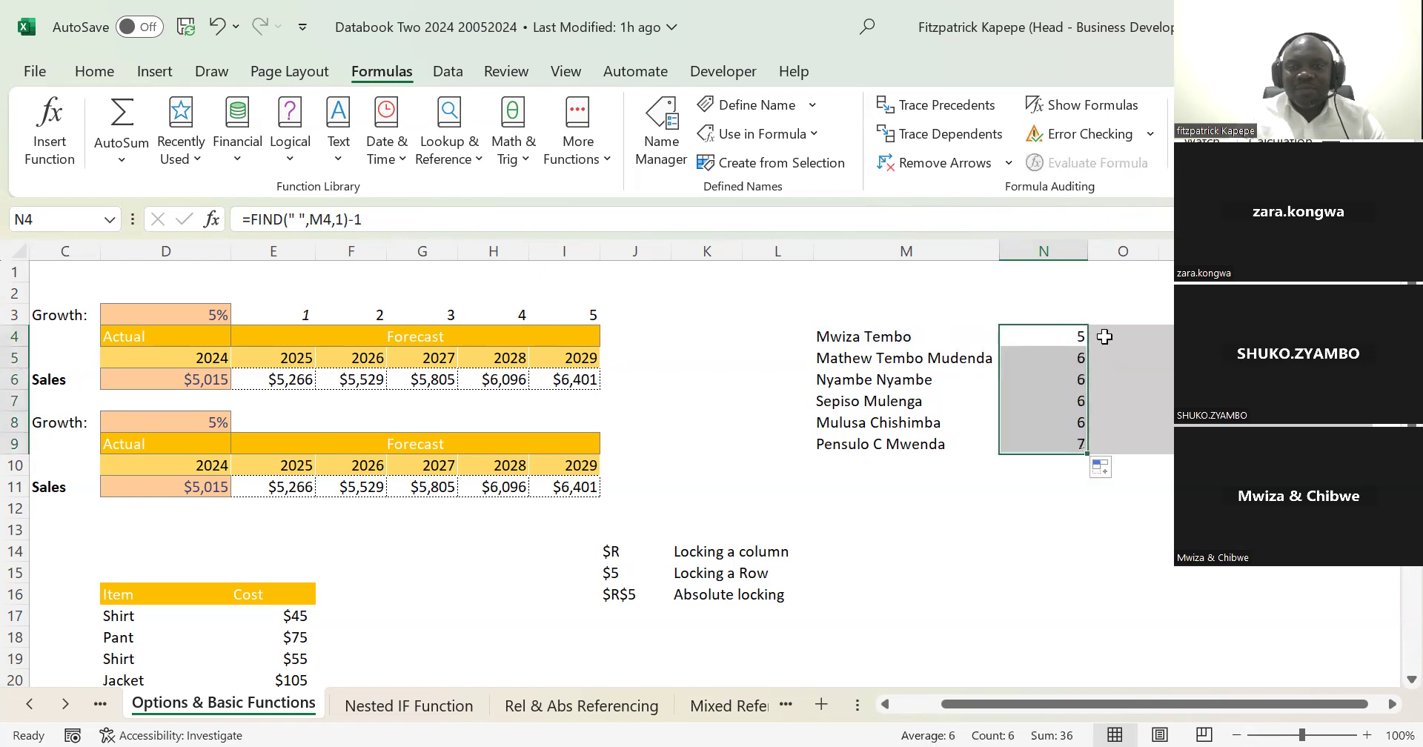
left_click(1102, 336)
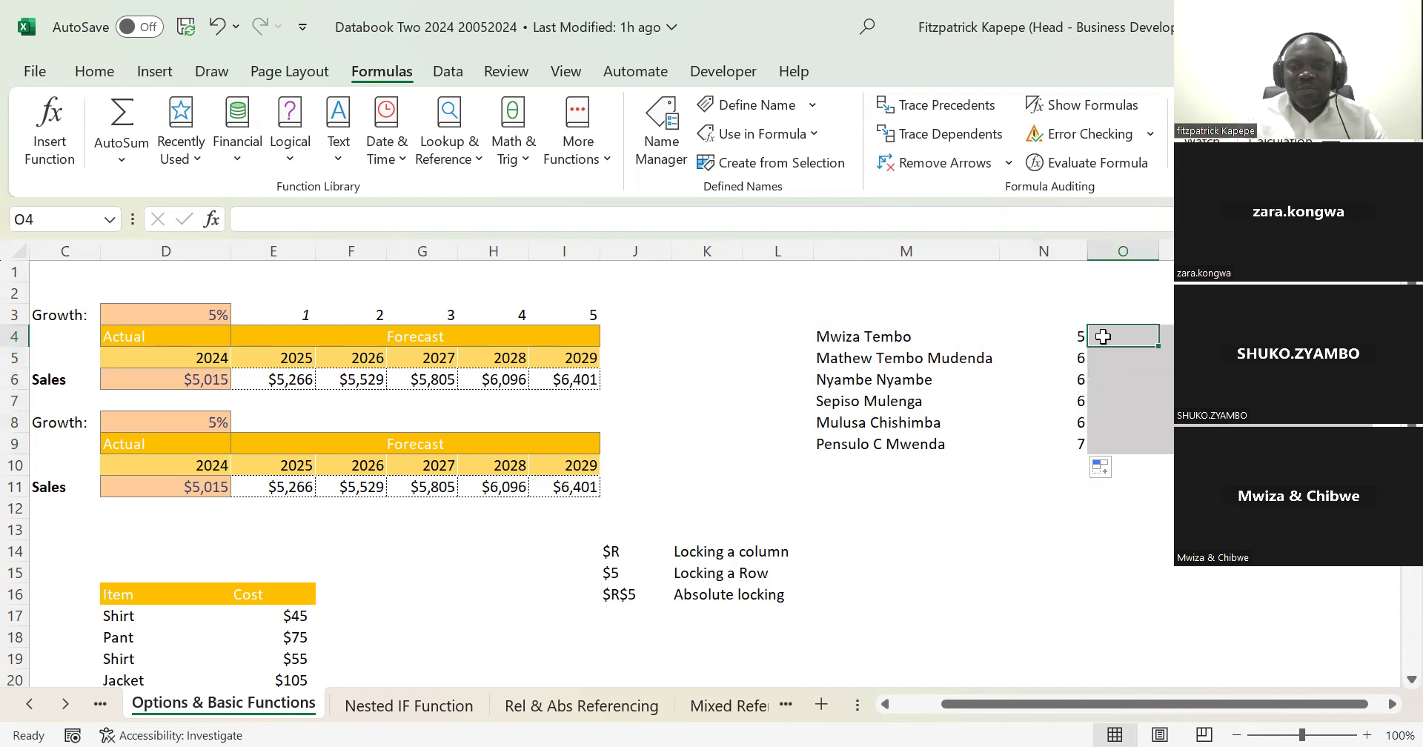
type("=")
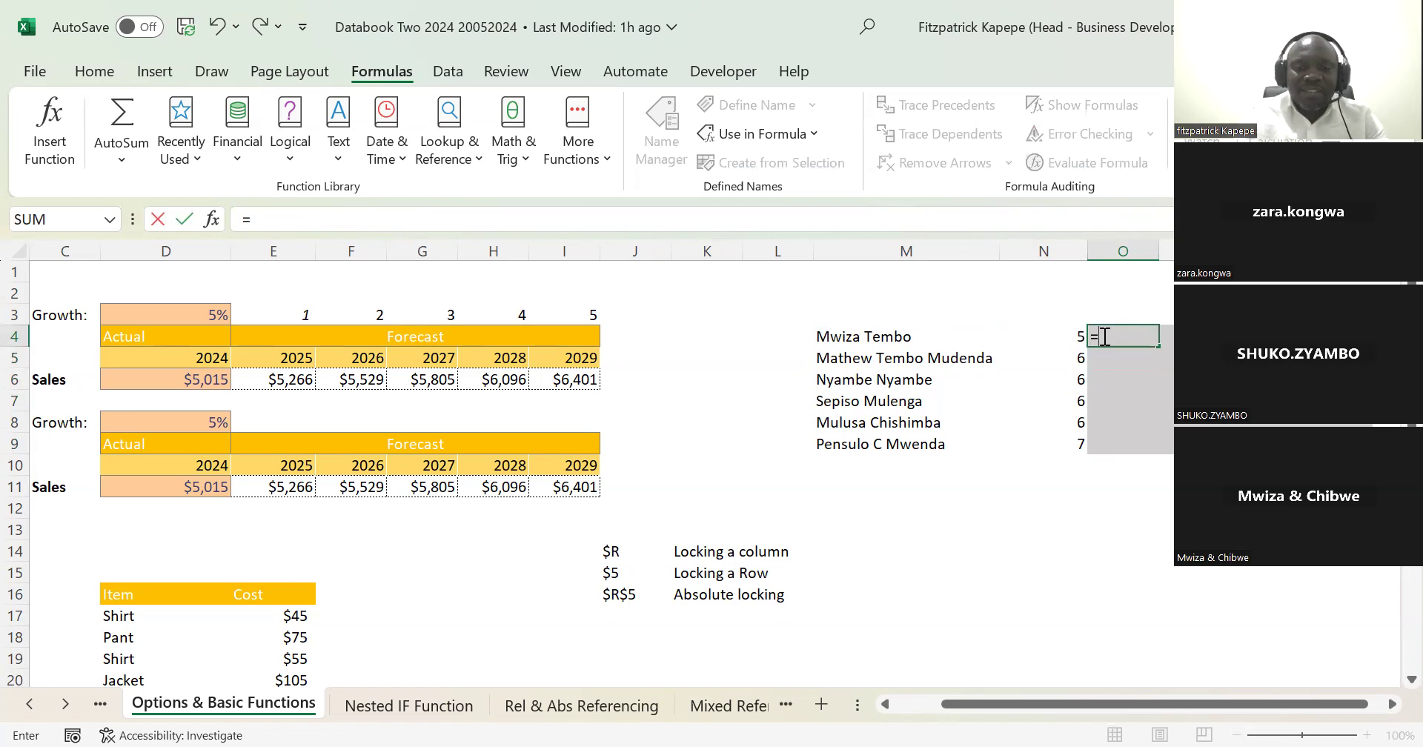
type("right")
key("Tab")
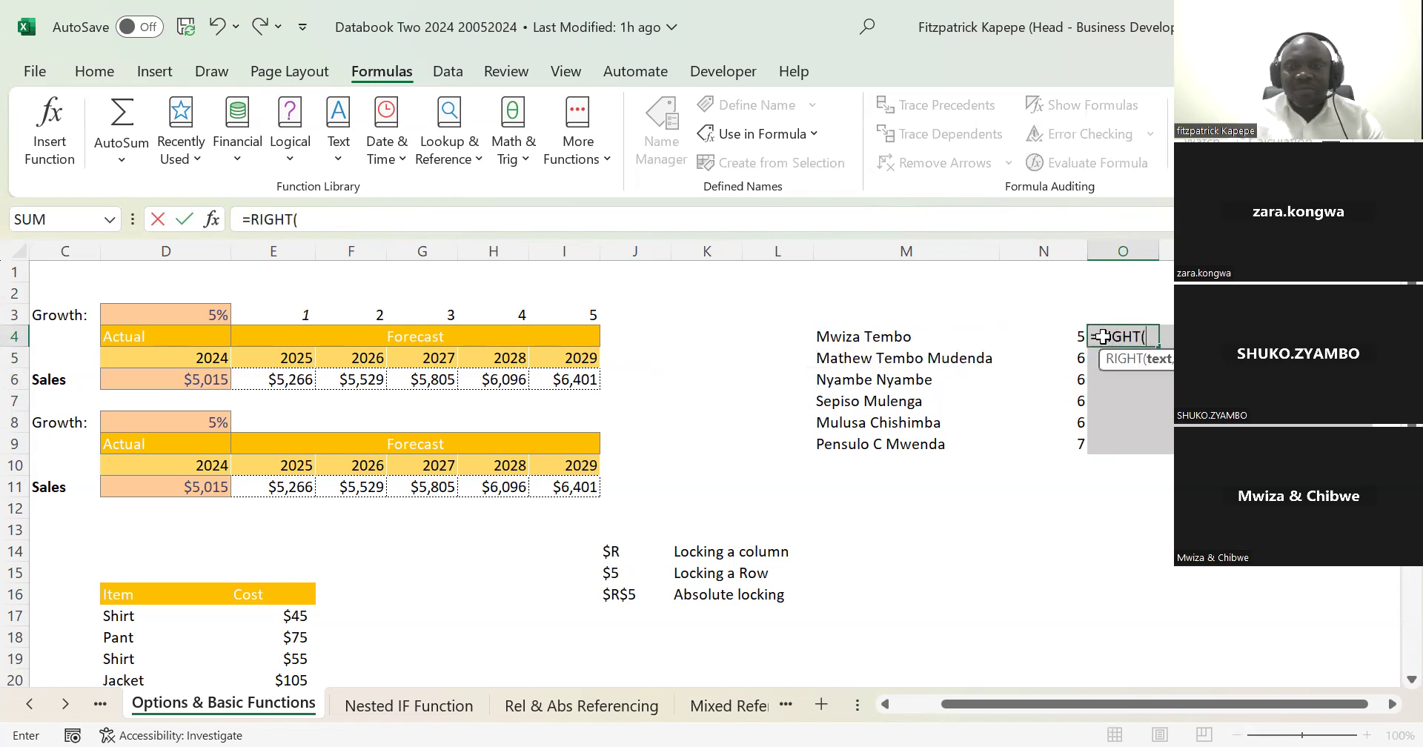
left_click(852, 340)
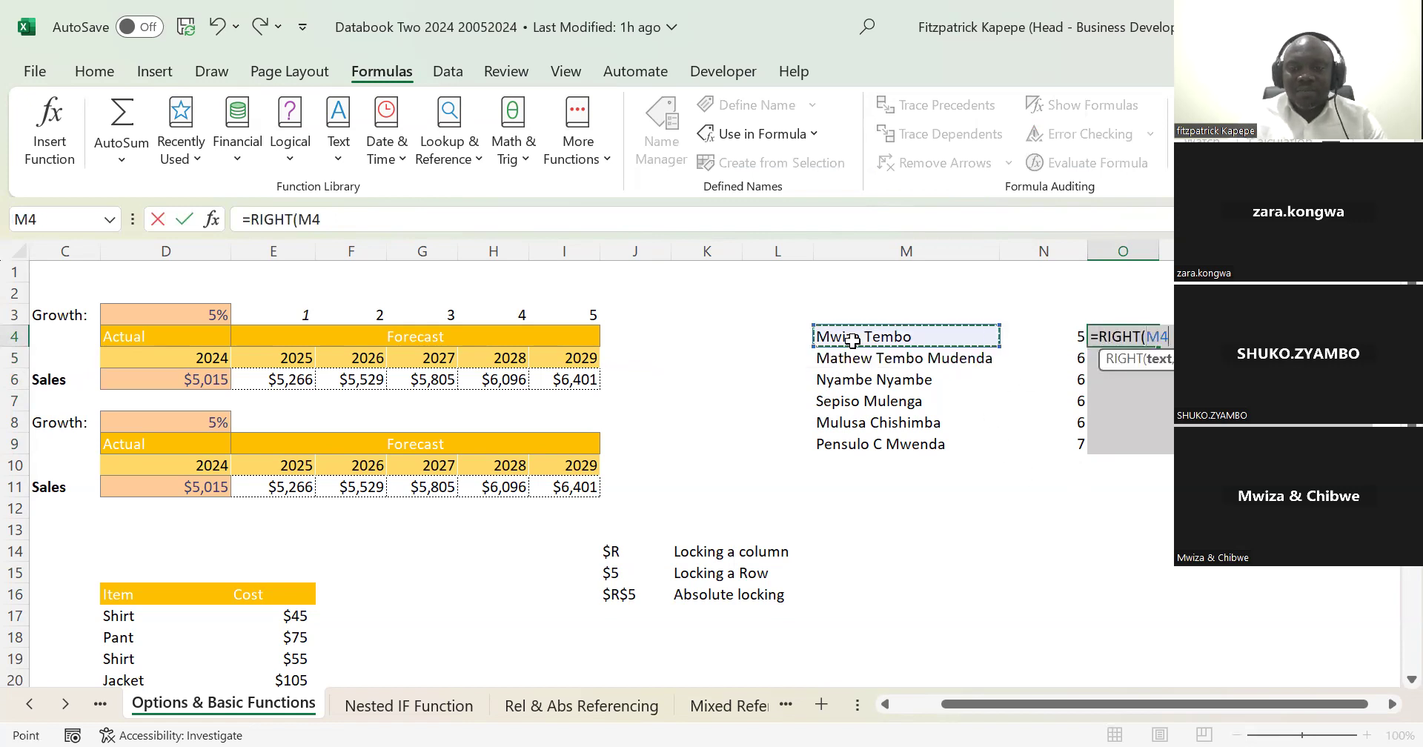
type(",")
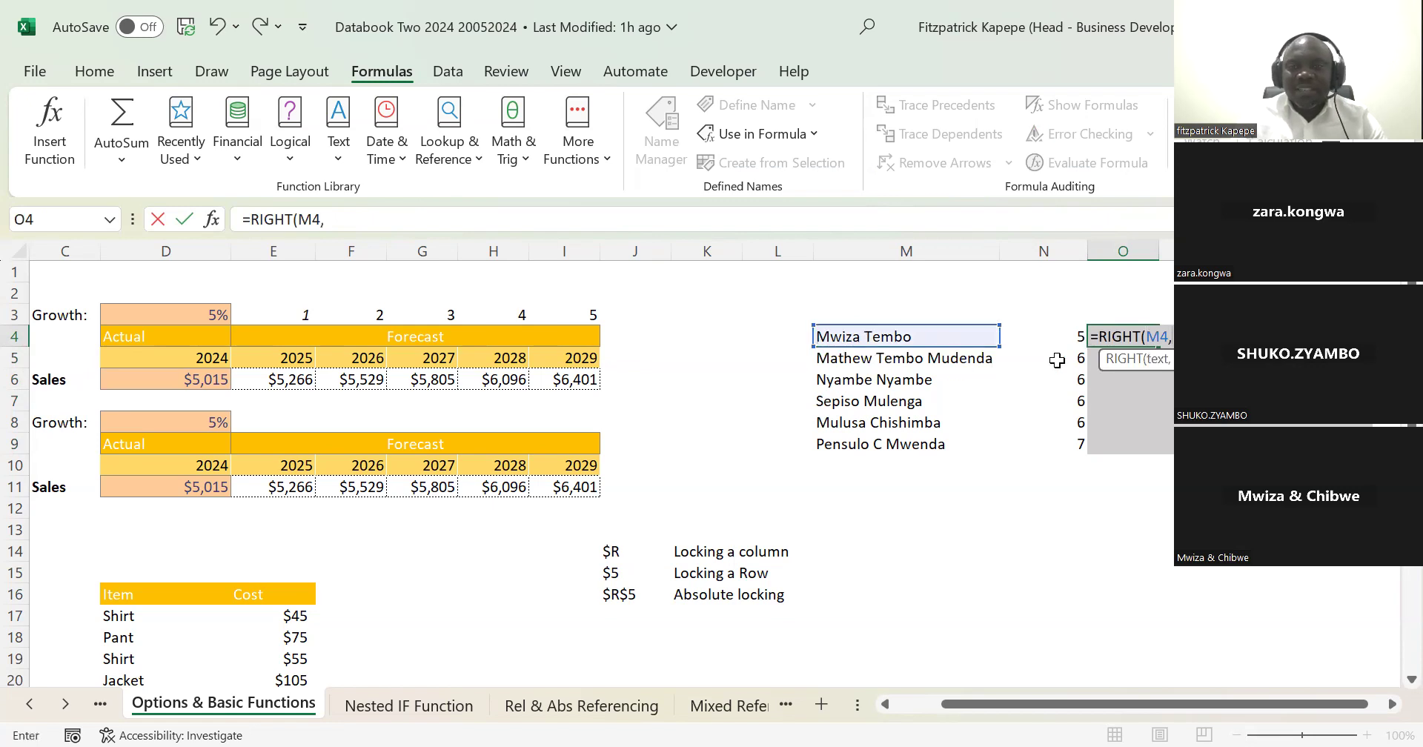
left_click(1071, 339)
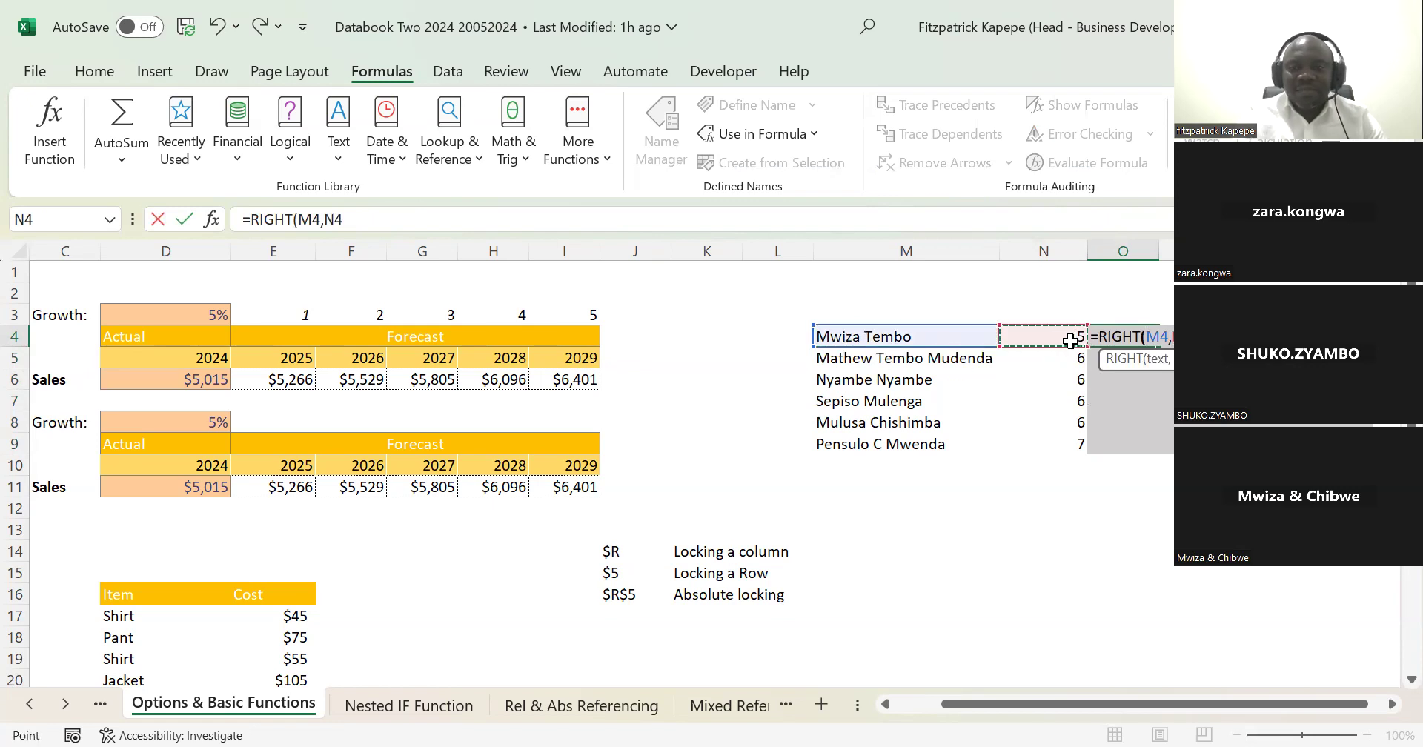
key("Return")
key("Up")
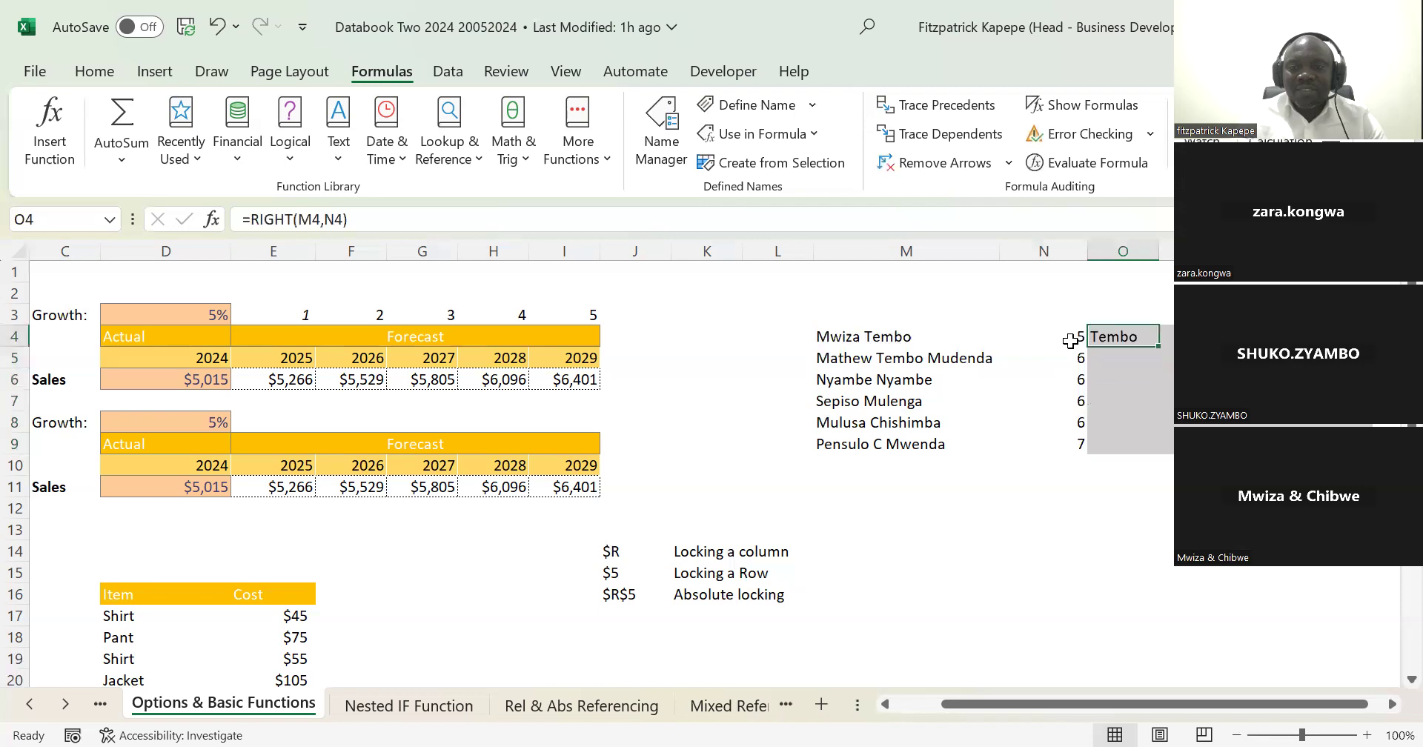
Step: Replace the formula in O4 with =LEFT(M4,N4) to extract the first name, and fill it down to O9
type("=")
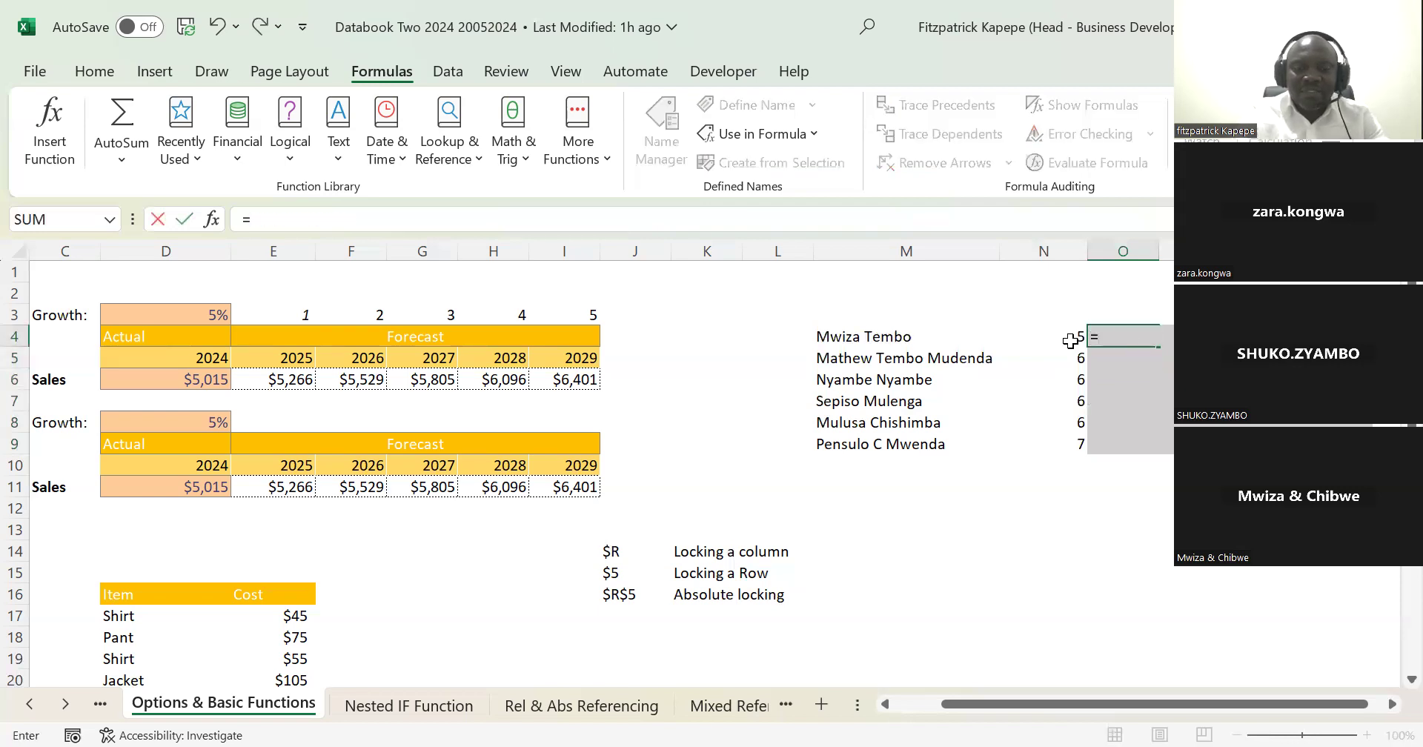
type("left")
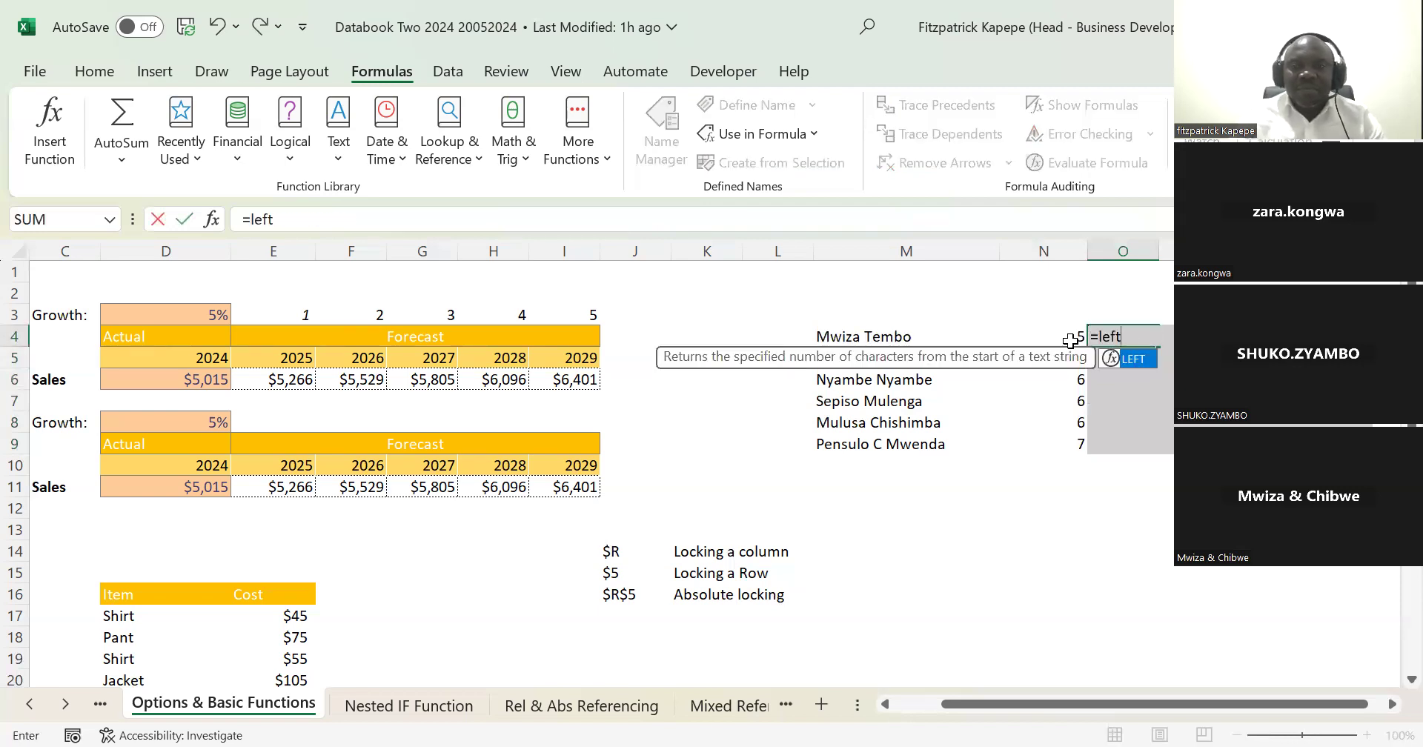
key("Tab")
left_click(832, 337)
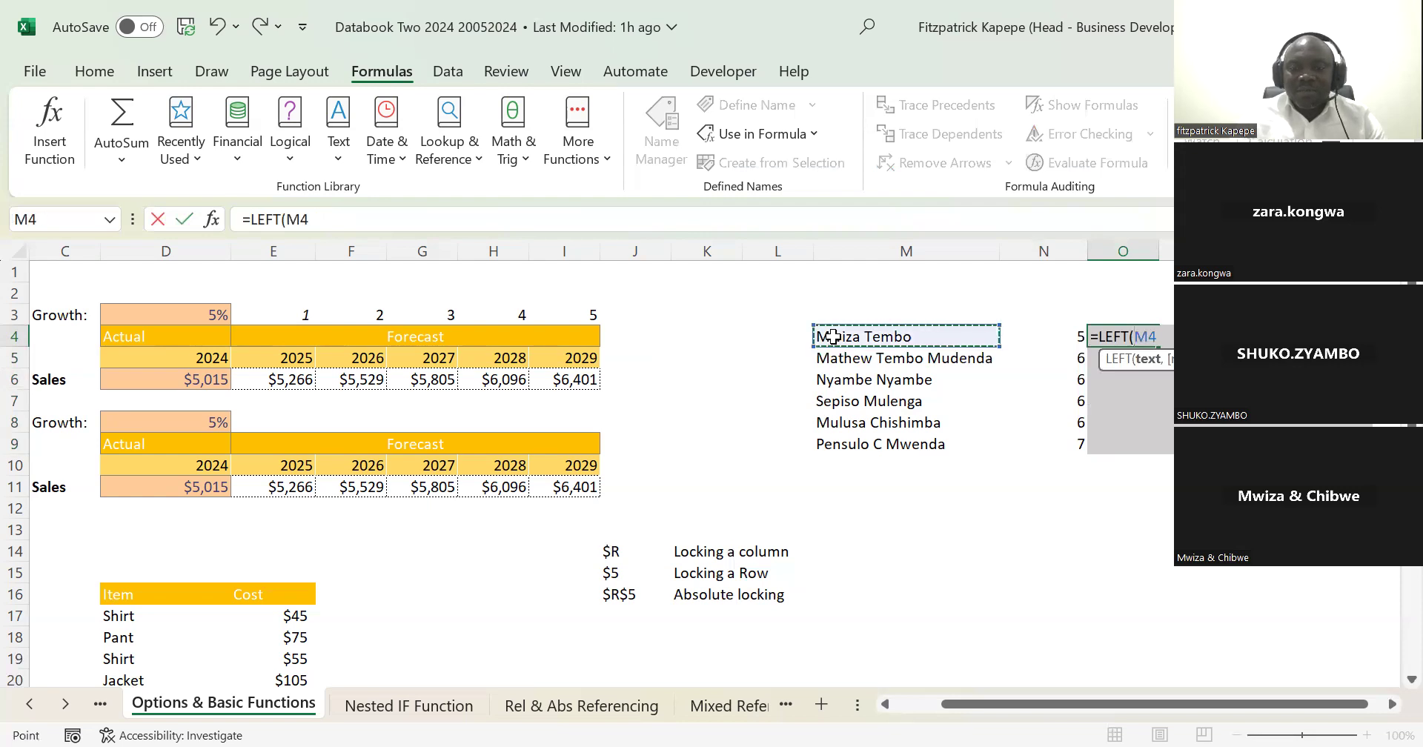
type(",5")
key("Return")
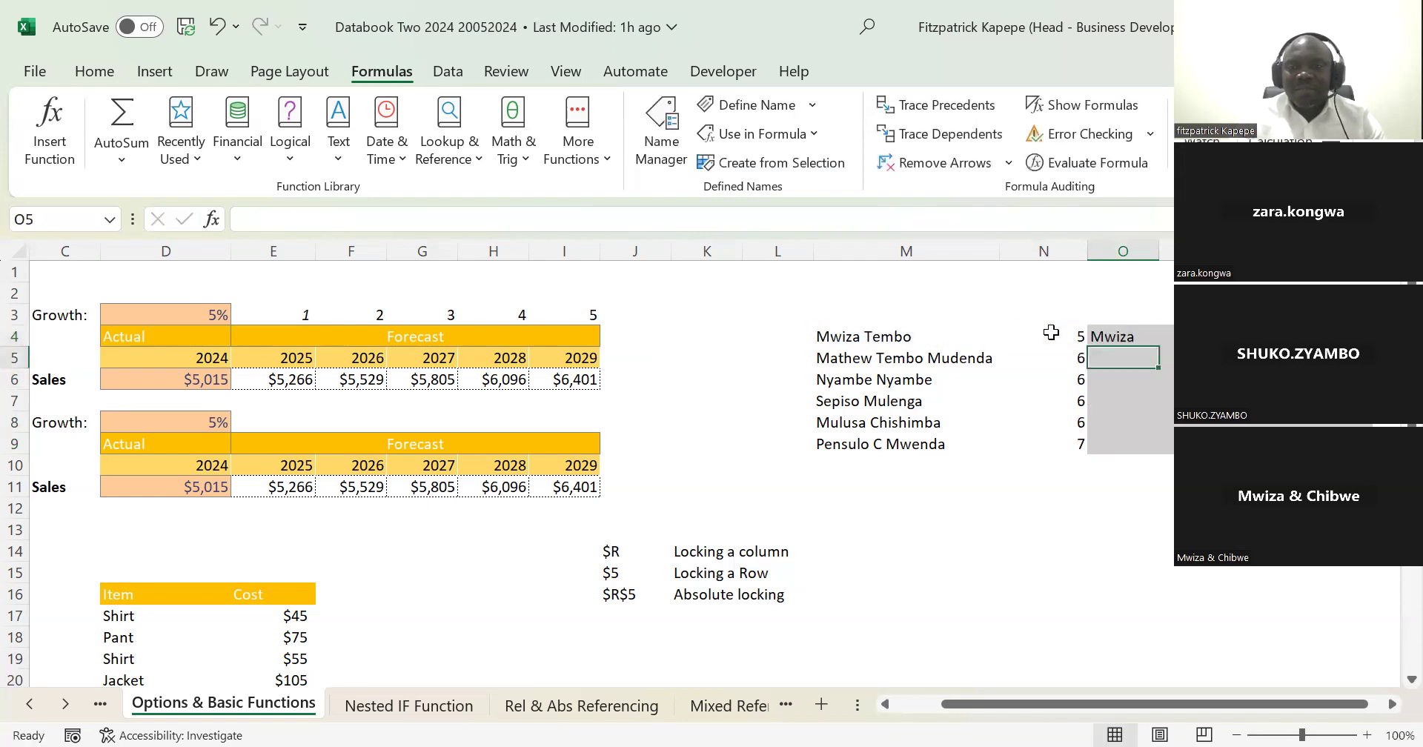
left_click(1139, 336)
double_click(1158, 346)
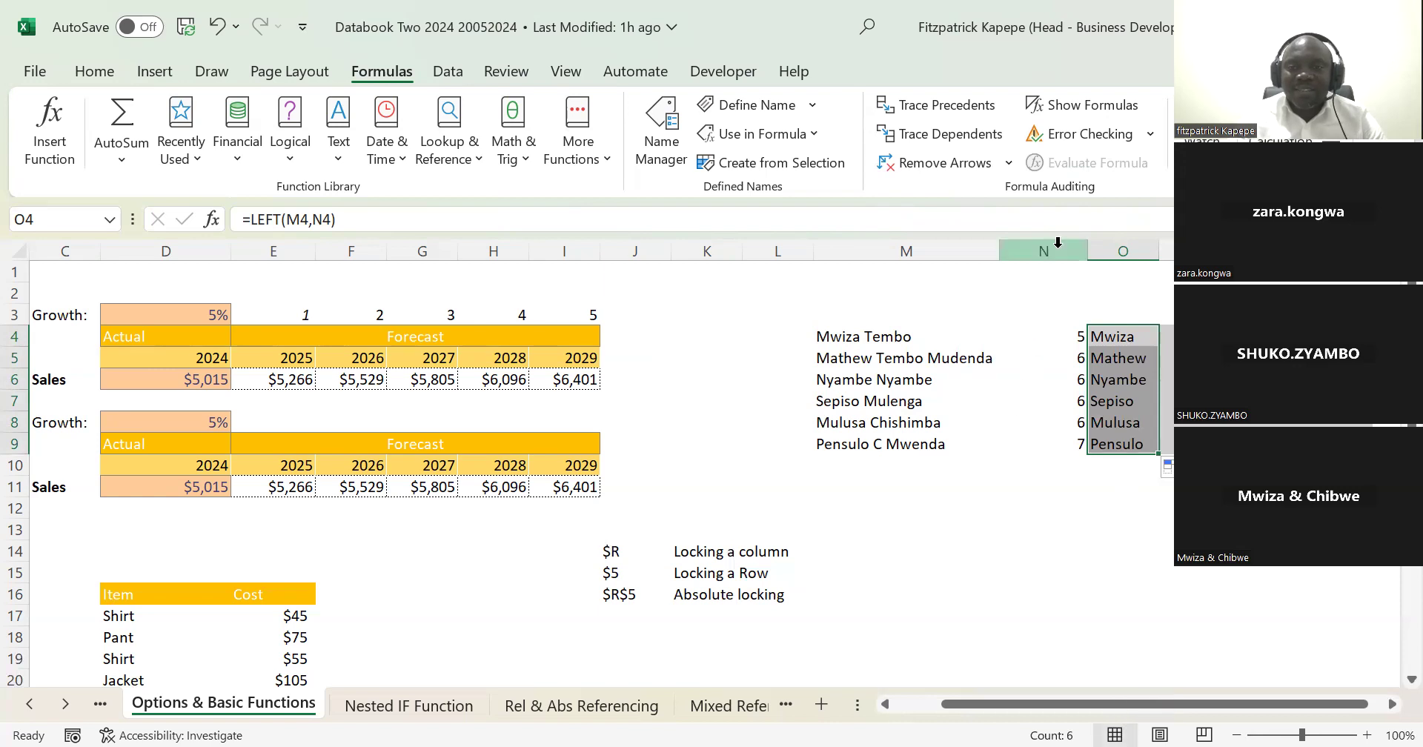
Step: Clear the LEFT formulas from O4:O9 and delete helper column N
key("Delete")
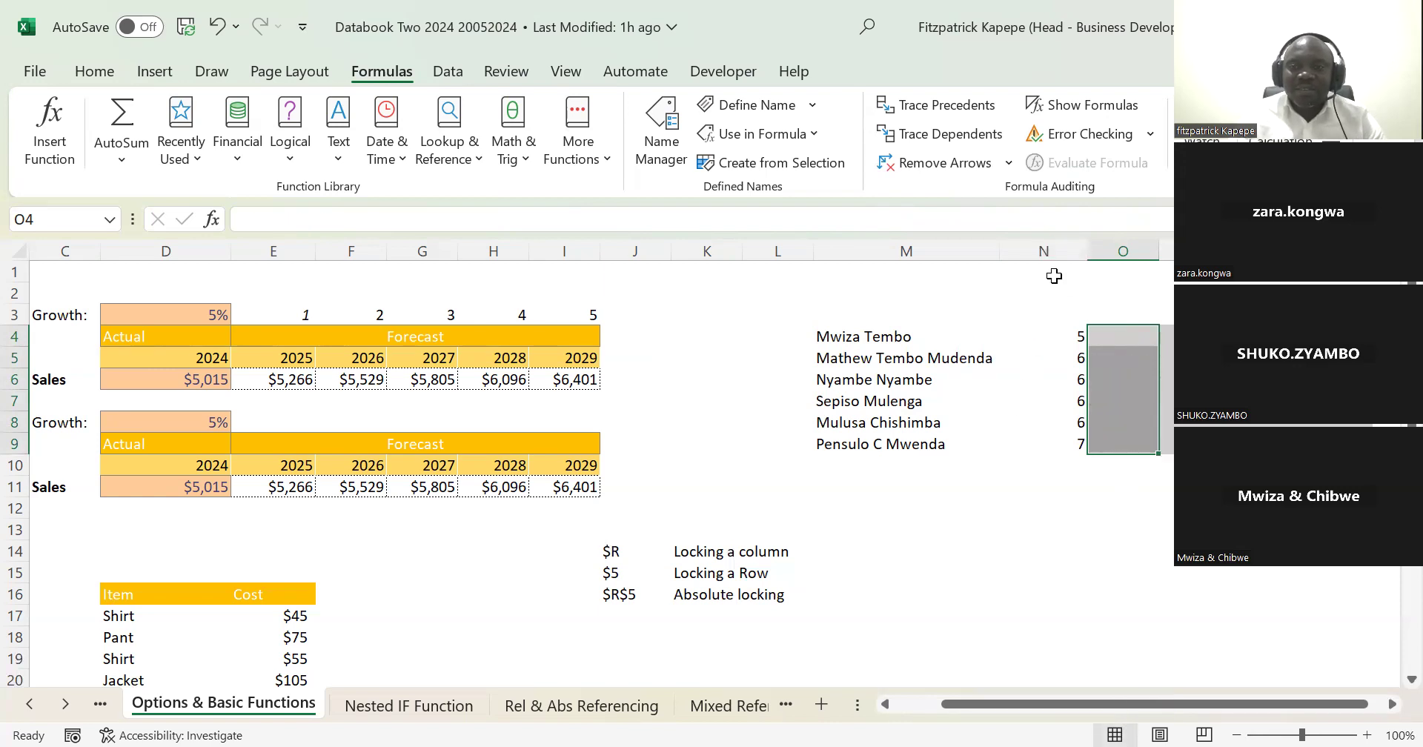
left_click(1048, 251)
key("ctrl+minus")
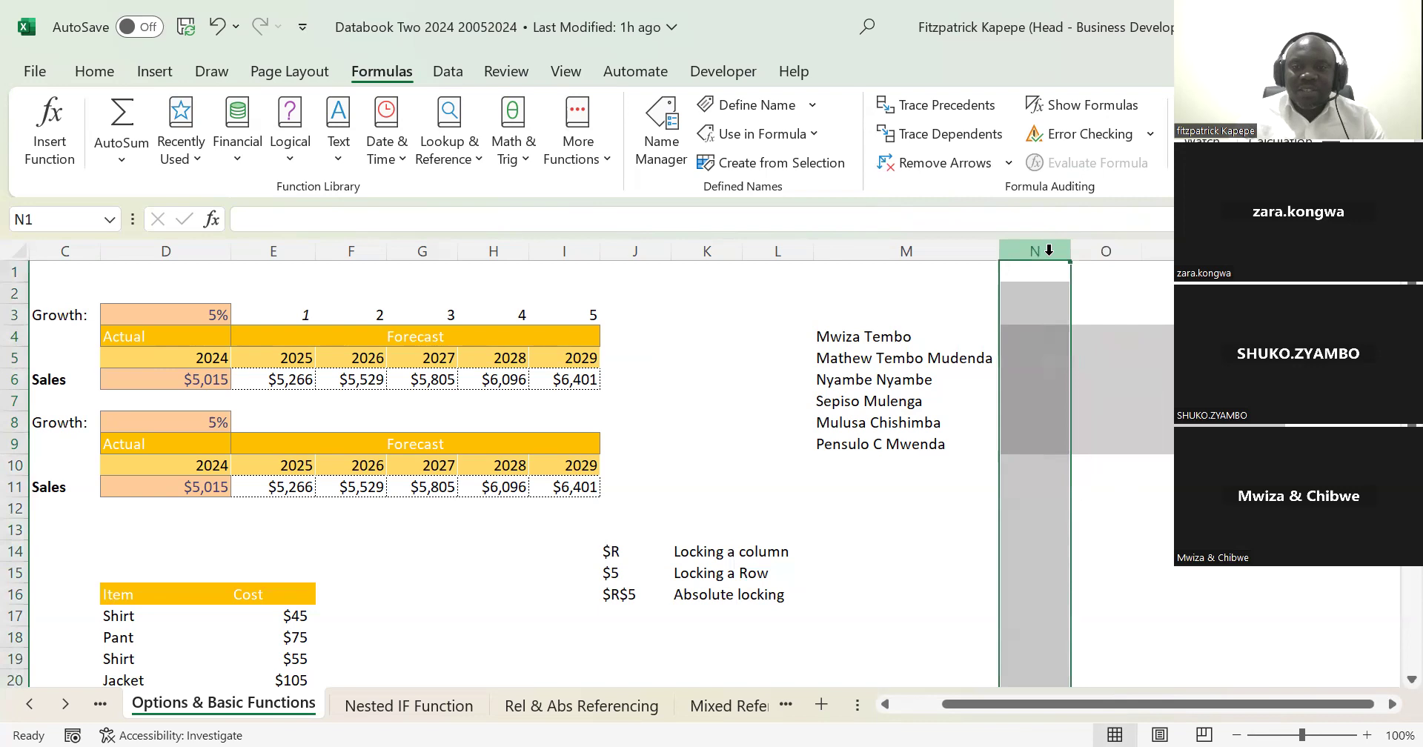
Step: Enter the first name from M4 as an example in N4, and Flash Fill the first names through N9
left_click(1026, 337)
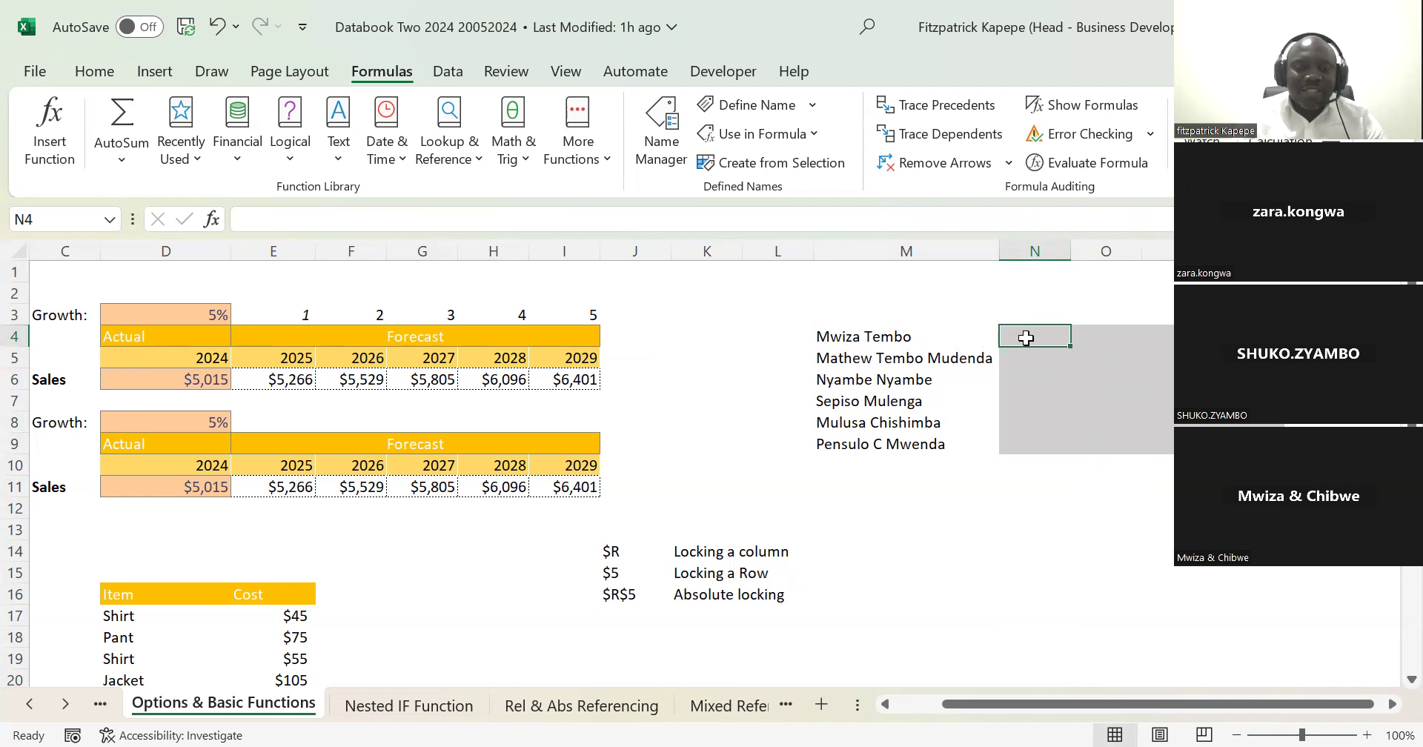
type("Mwiza")
key("Return")
left_click(1026, 337)
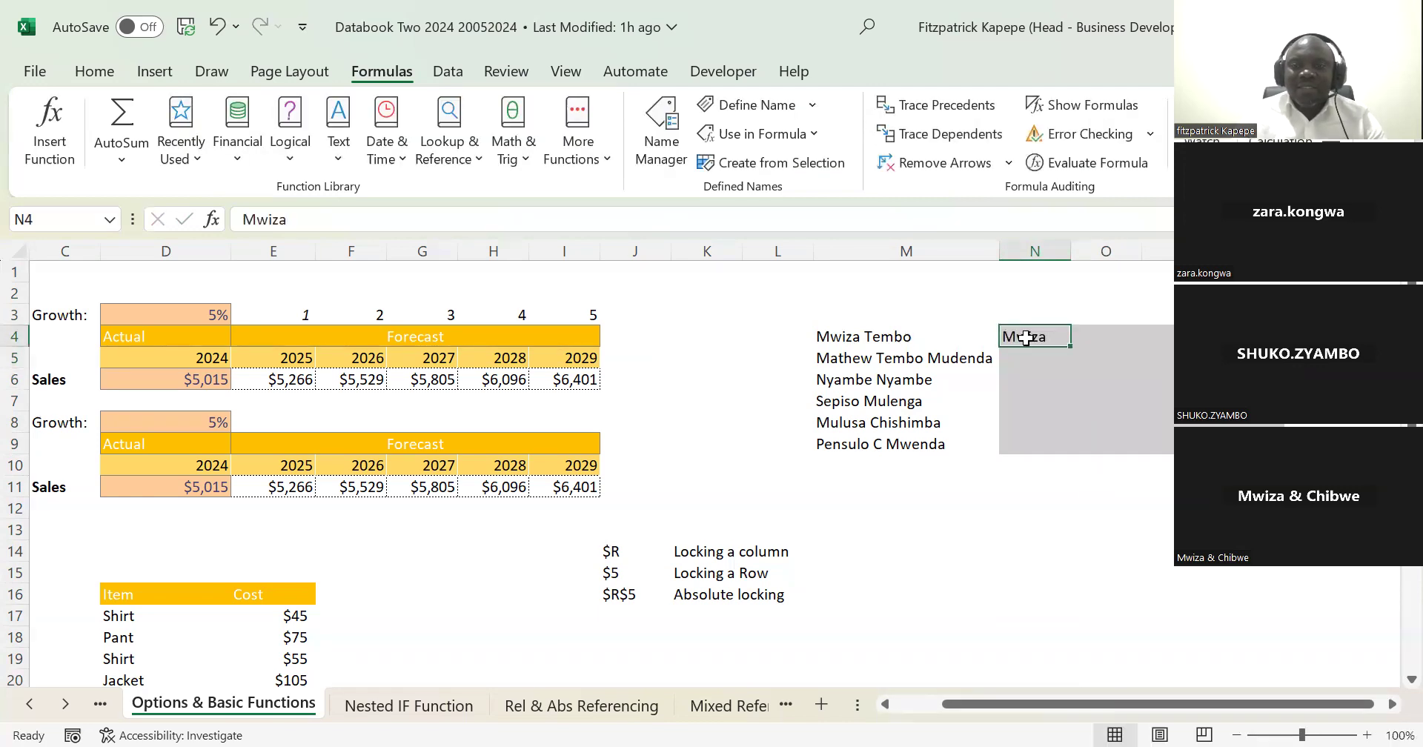
key("shift+Down")
key("shift+Down")
key("shift+Down")
key("shift+Down")
key("shift+Down")
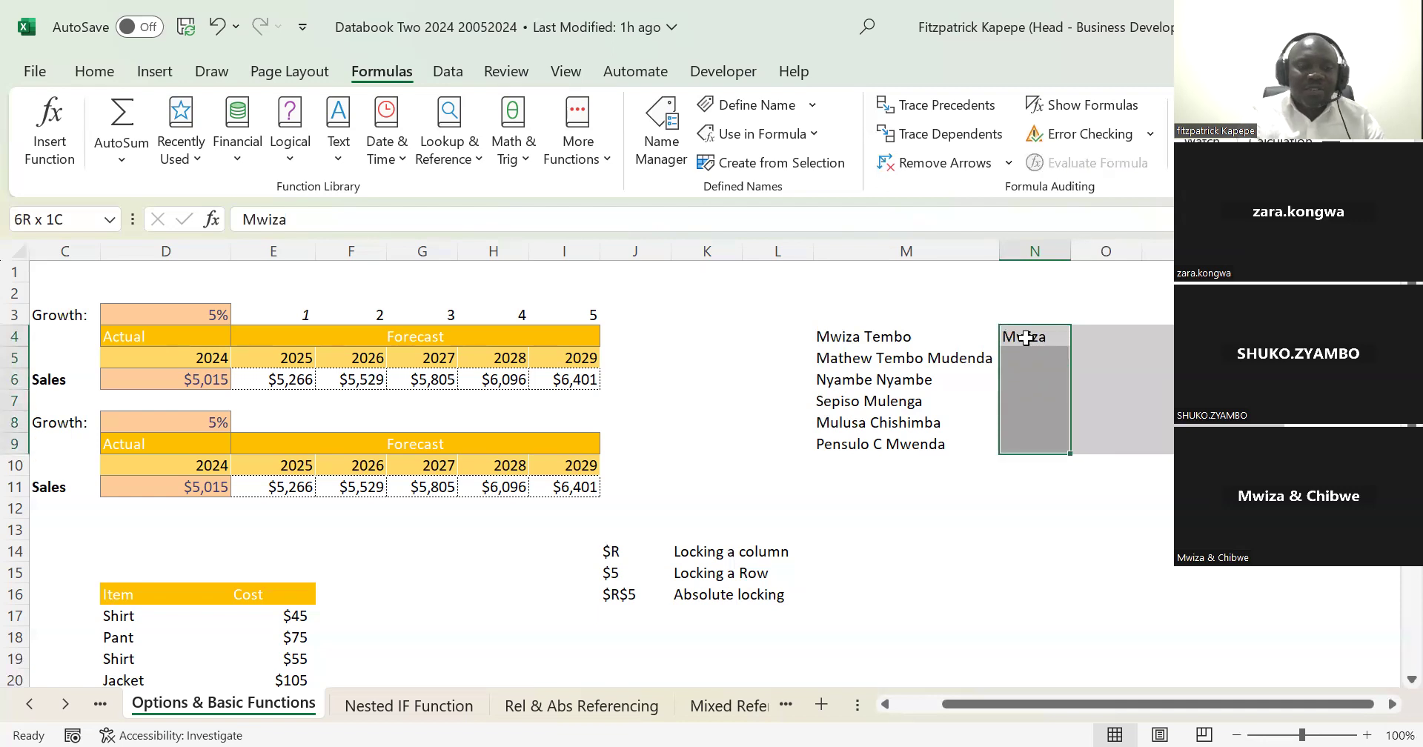
key("ctrl+e")
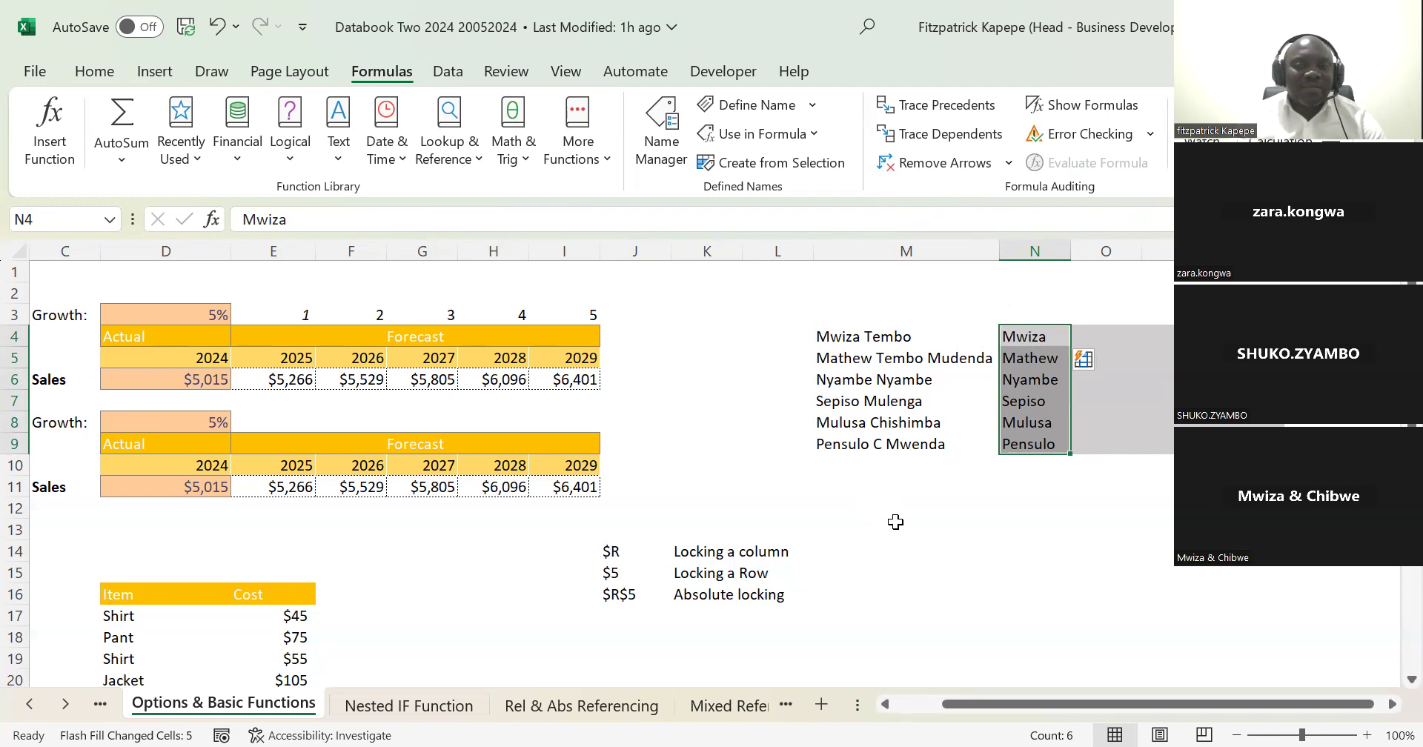
Step: Clear N4:N9, re-enter the first name from M4 in N4, and repeat the Flash Fill down to N9
key("Delete")
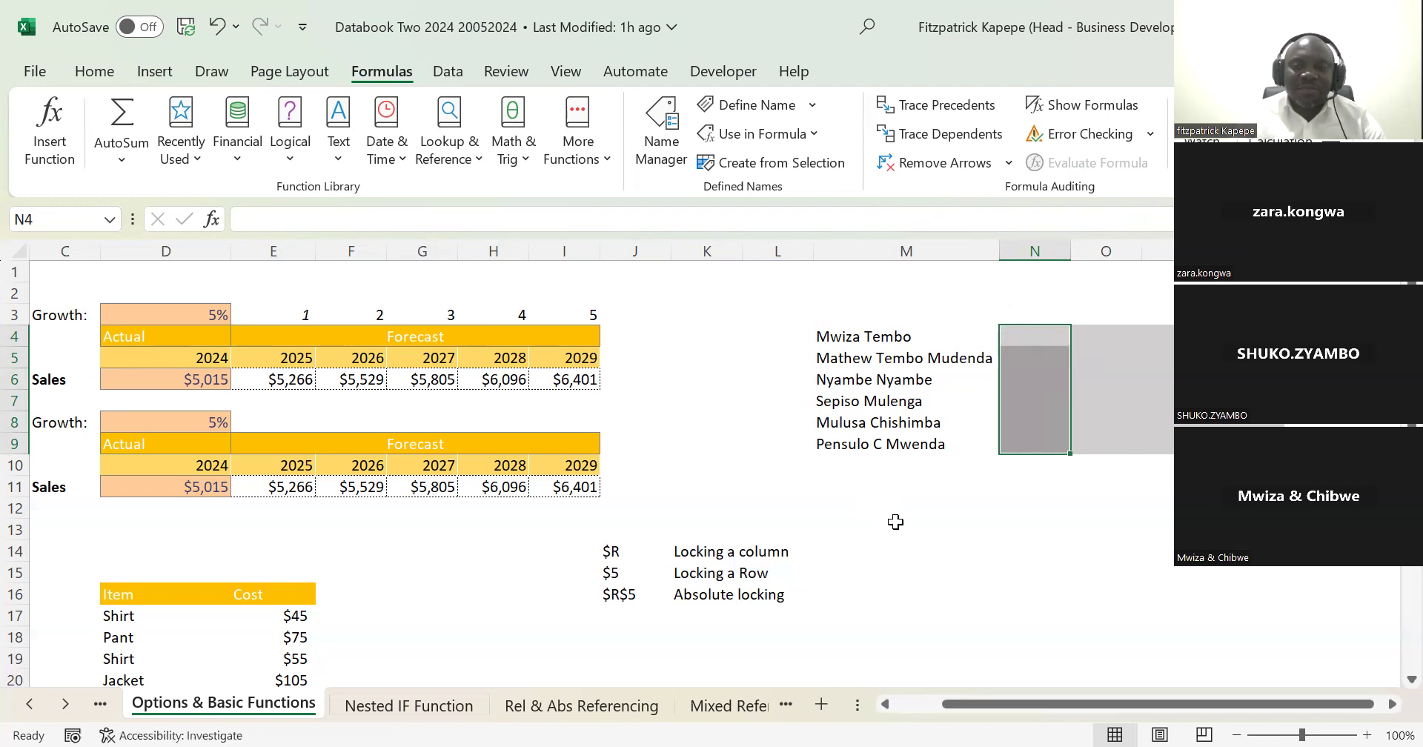
left_click(1018, 335)
type("Mwiza")
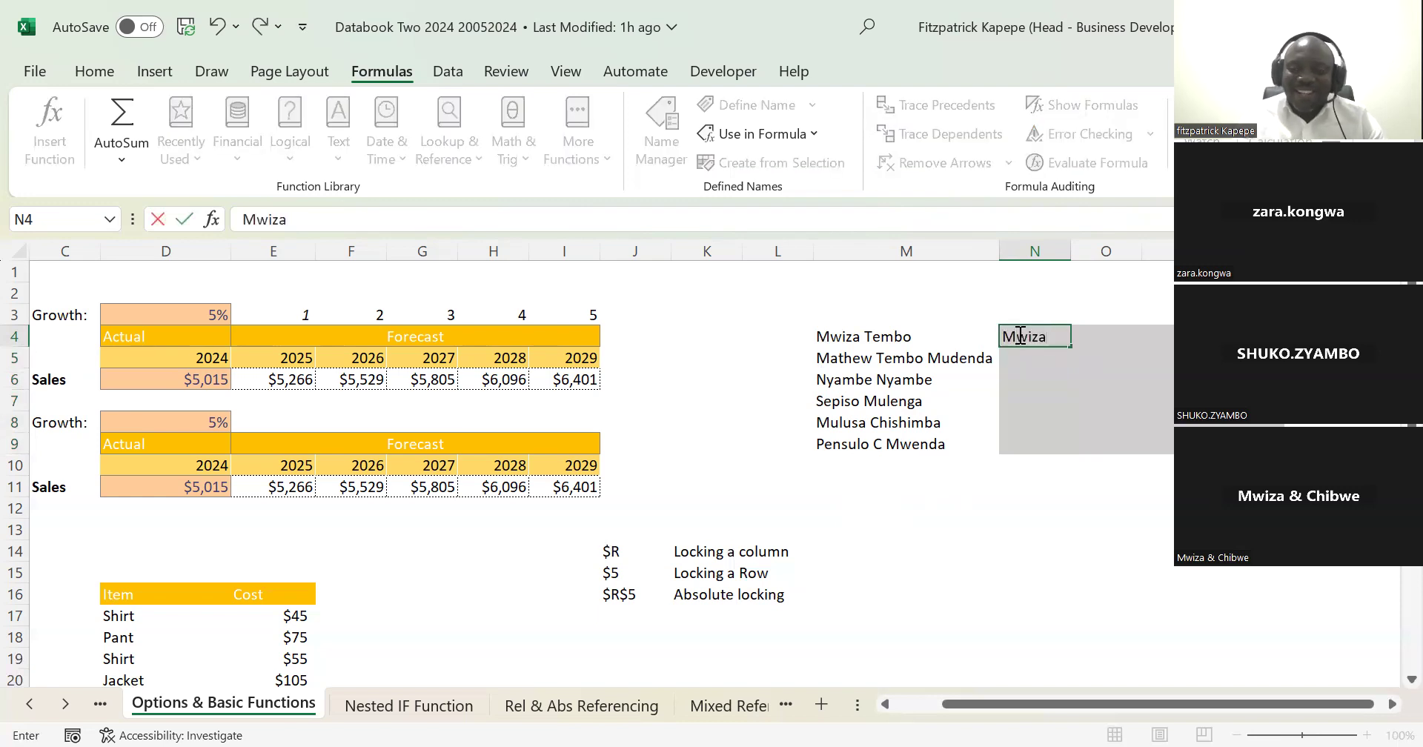
key("Return")
left_click(1018, 335)
key("shift+Down")
key("shift+Down")
key("shift+Down")
key("shift+Down")
key("shift+Down")
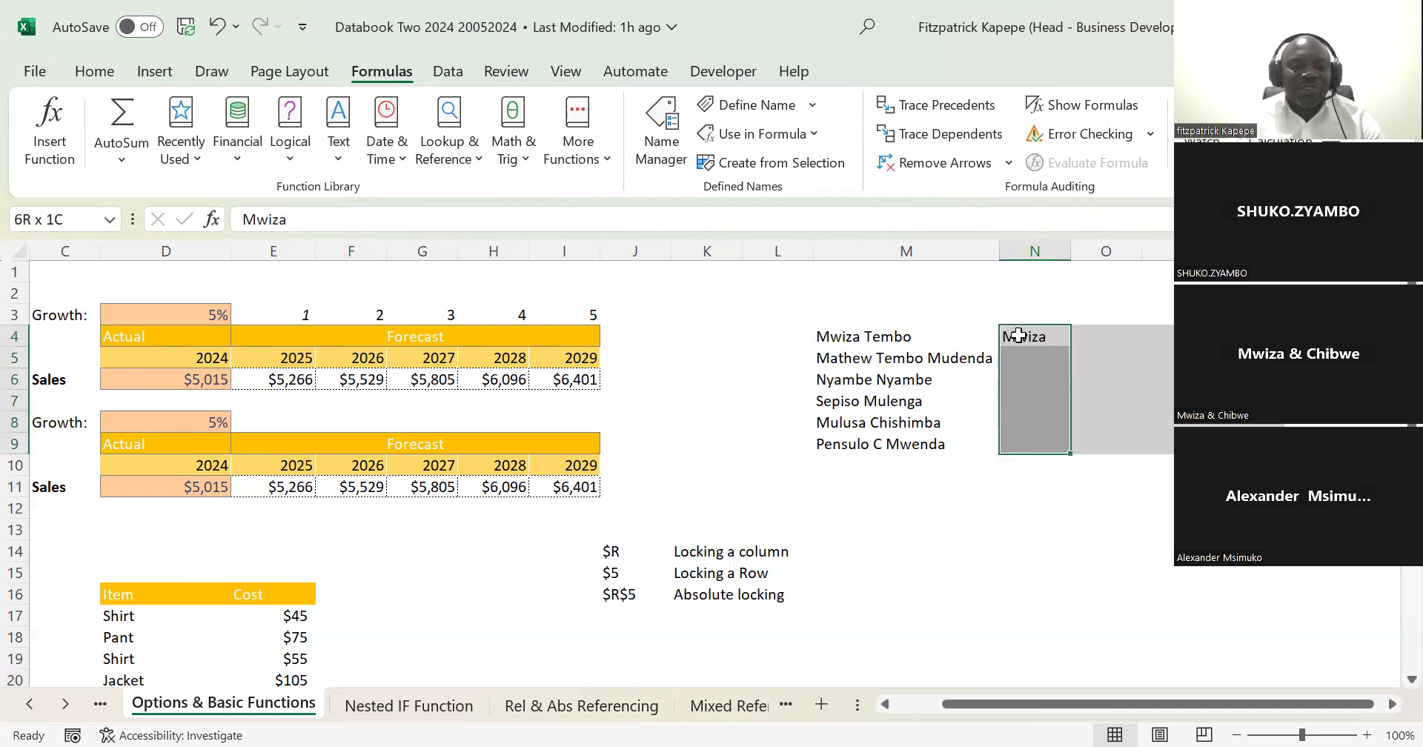
key("ctrl+e")
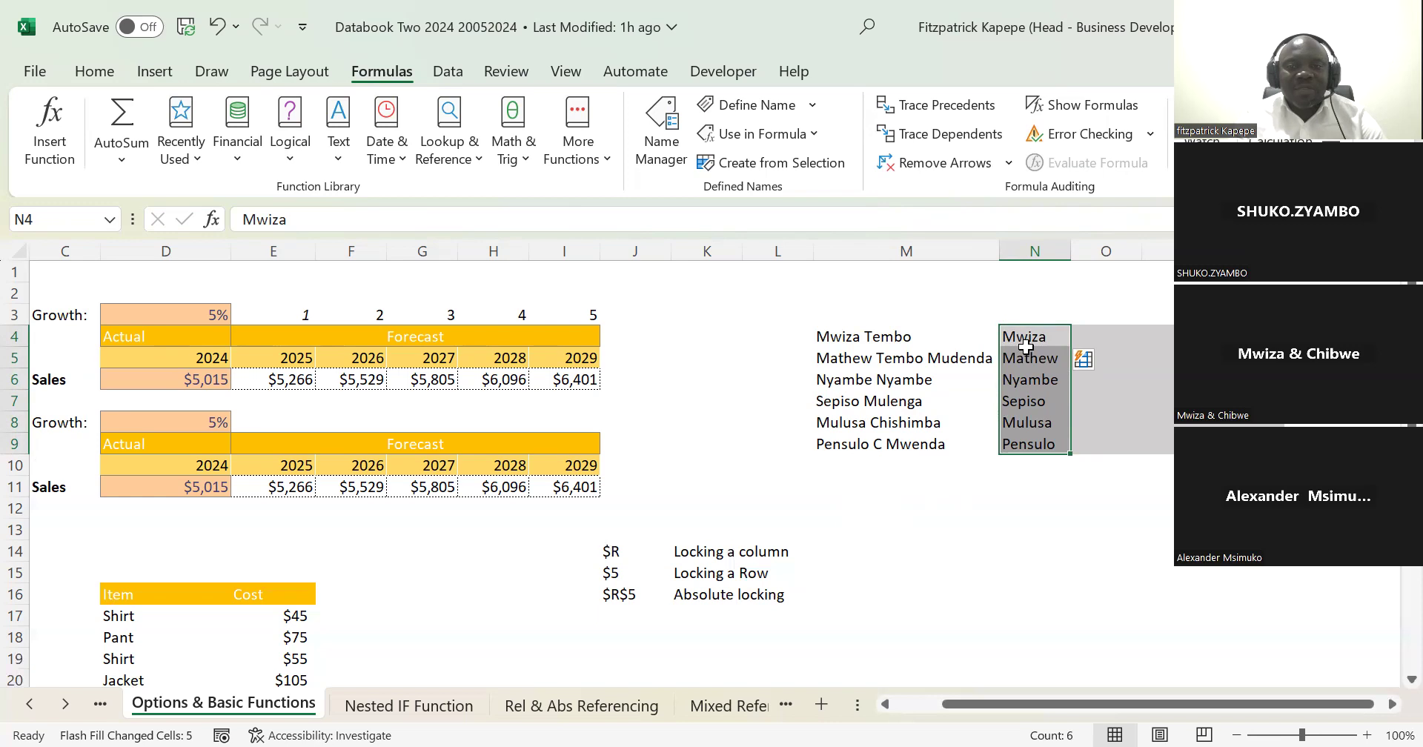
Step: Clear the flash-filled first names from N5:N9, keeping only the example in N4
left_click_drag(1025, 354, 1025, 356)
key("ctrl+shift+Down")
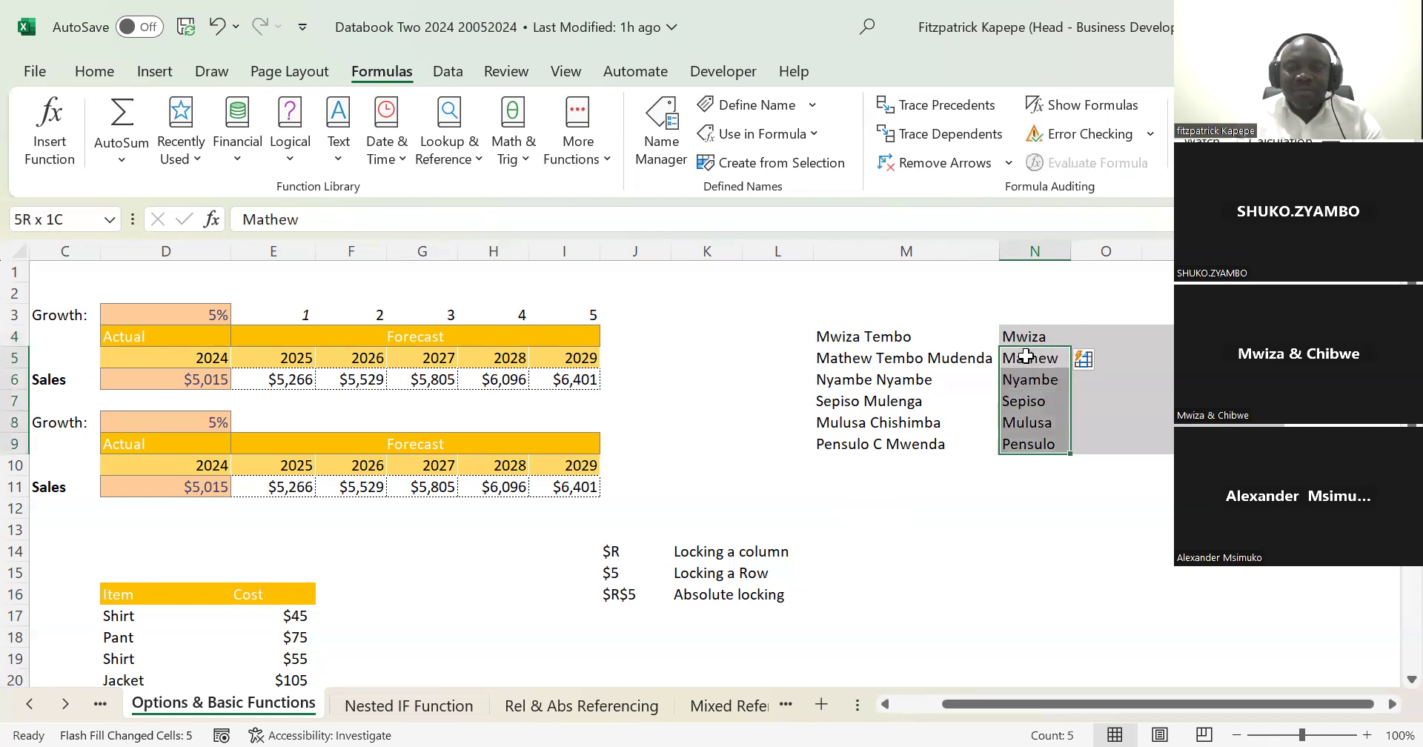
key("Delete")
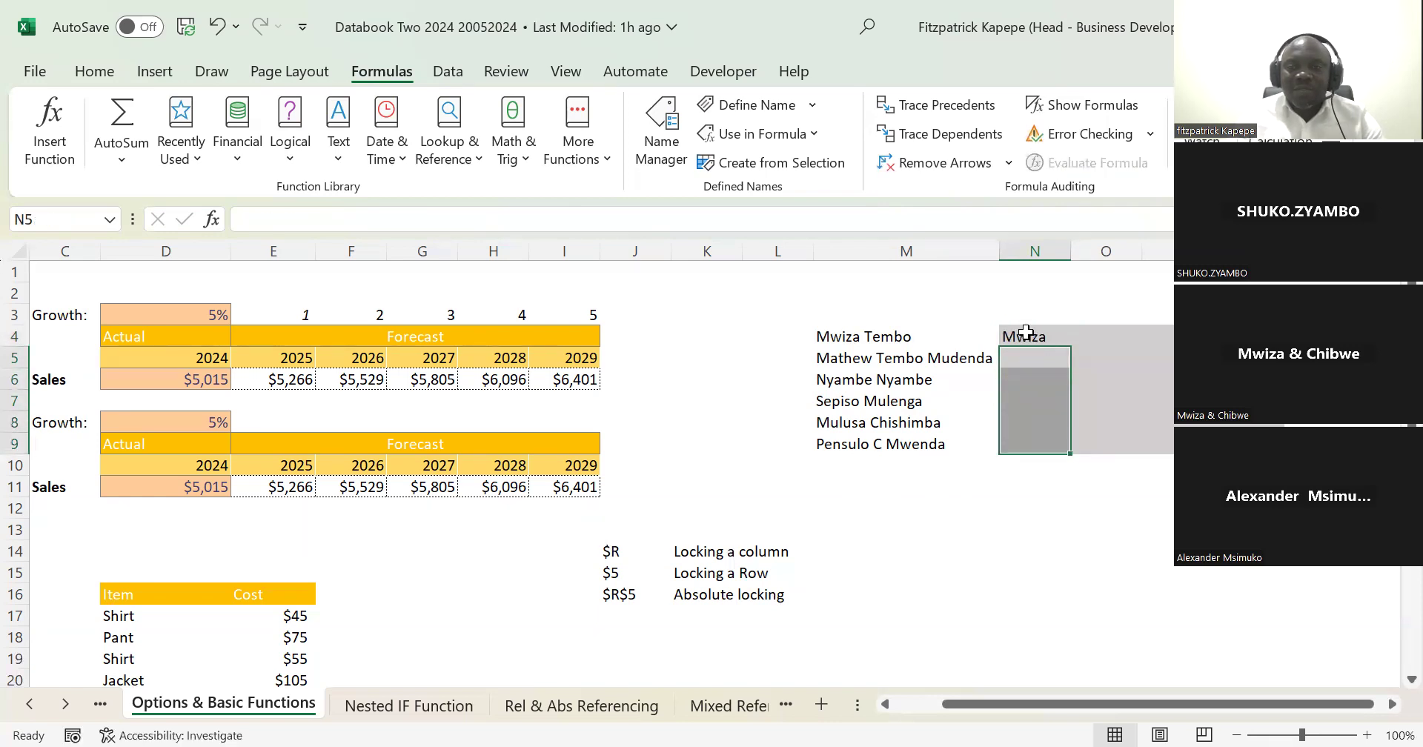
Step: Apply Flash Fill to N4:N9 using the example in N4, and clear the whole range
left_click(1025, 332)
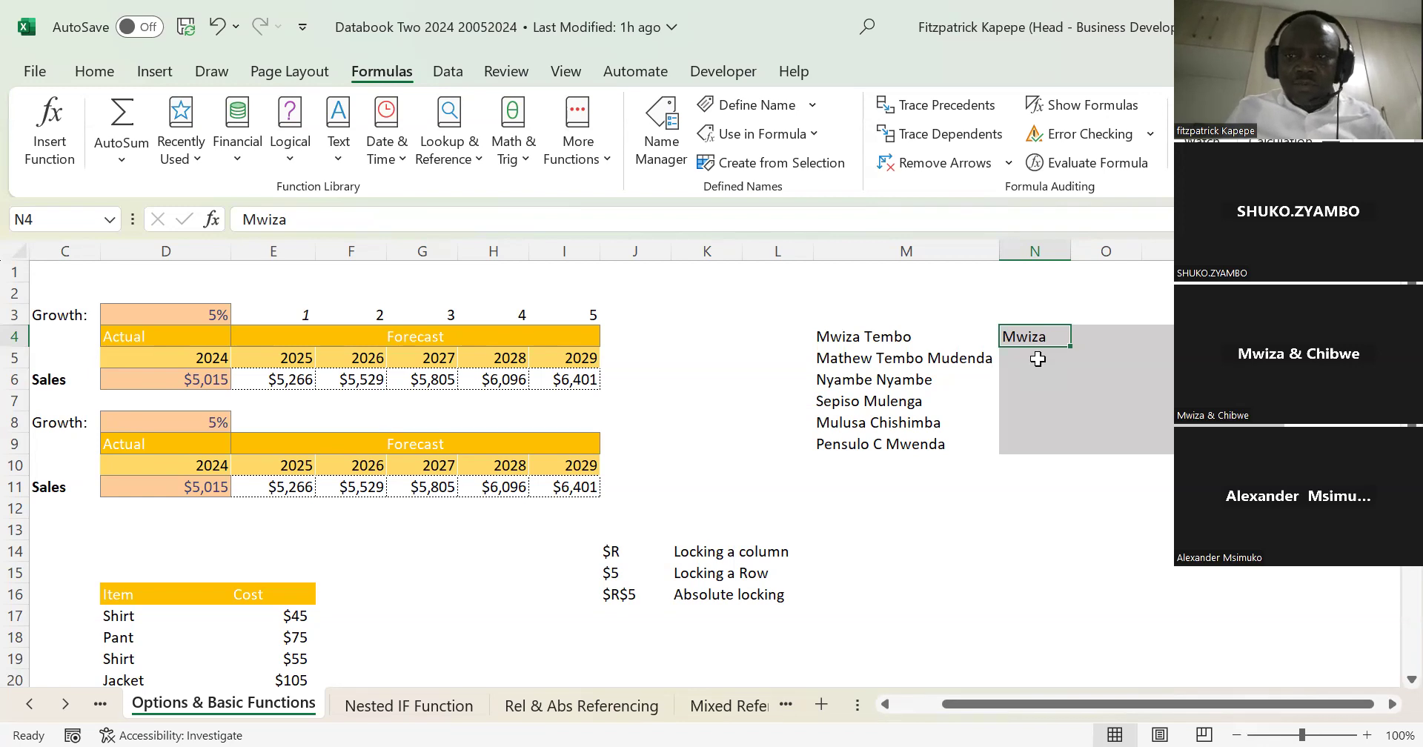
key("shift+Down")
key("shift+Down")
key("shift+Down")
key("shift+Down")
key("shift+Down")
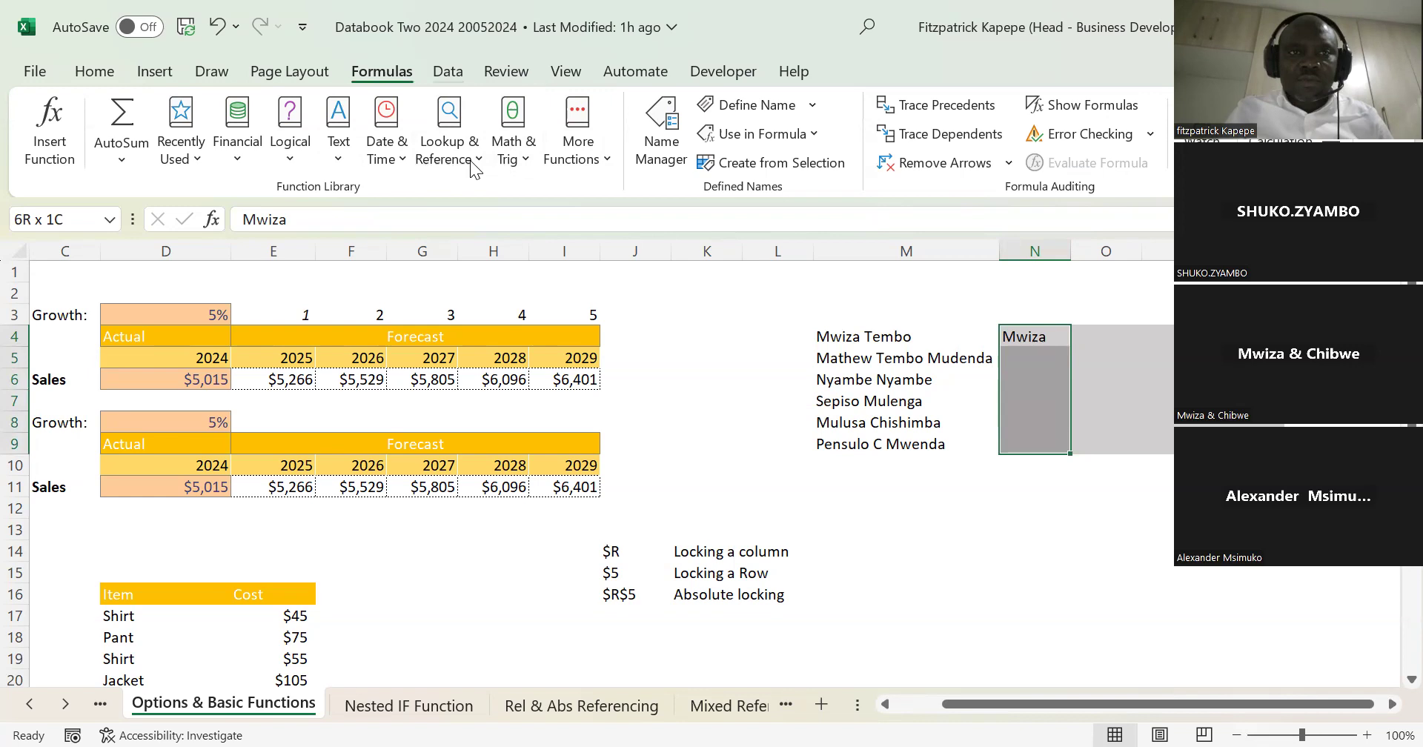
scroll(469, 160, "up", 4)
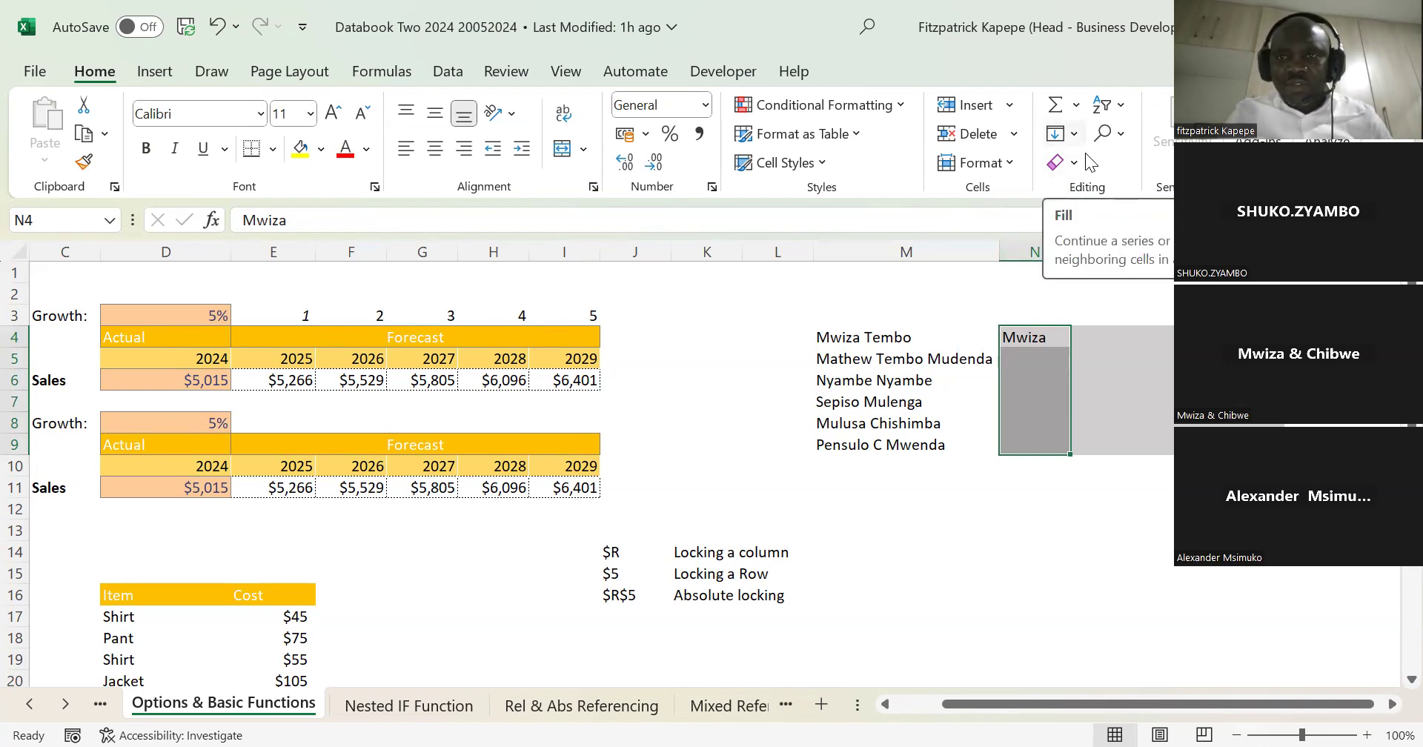
left_click(1073, 134)
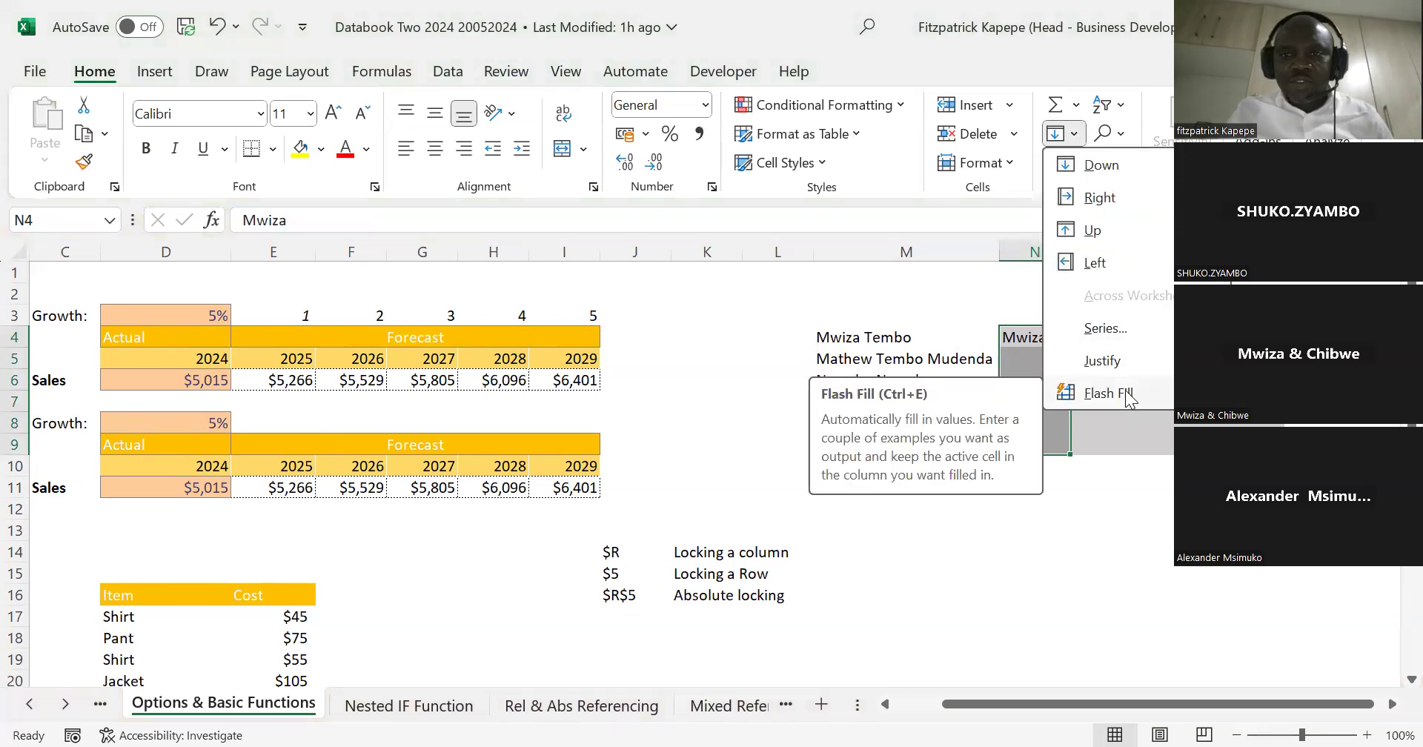
key("ctrl+e")
key("Delete")
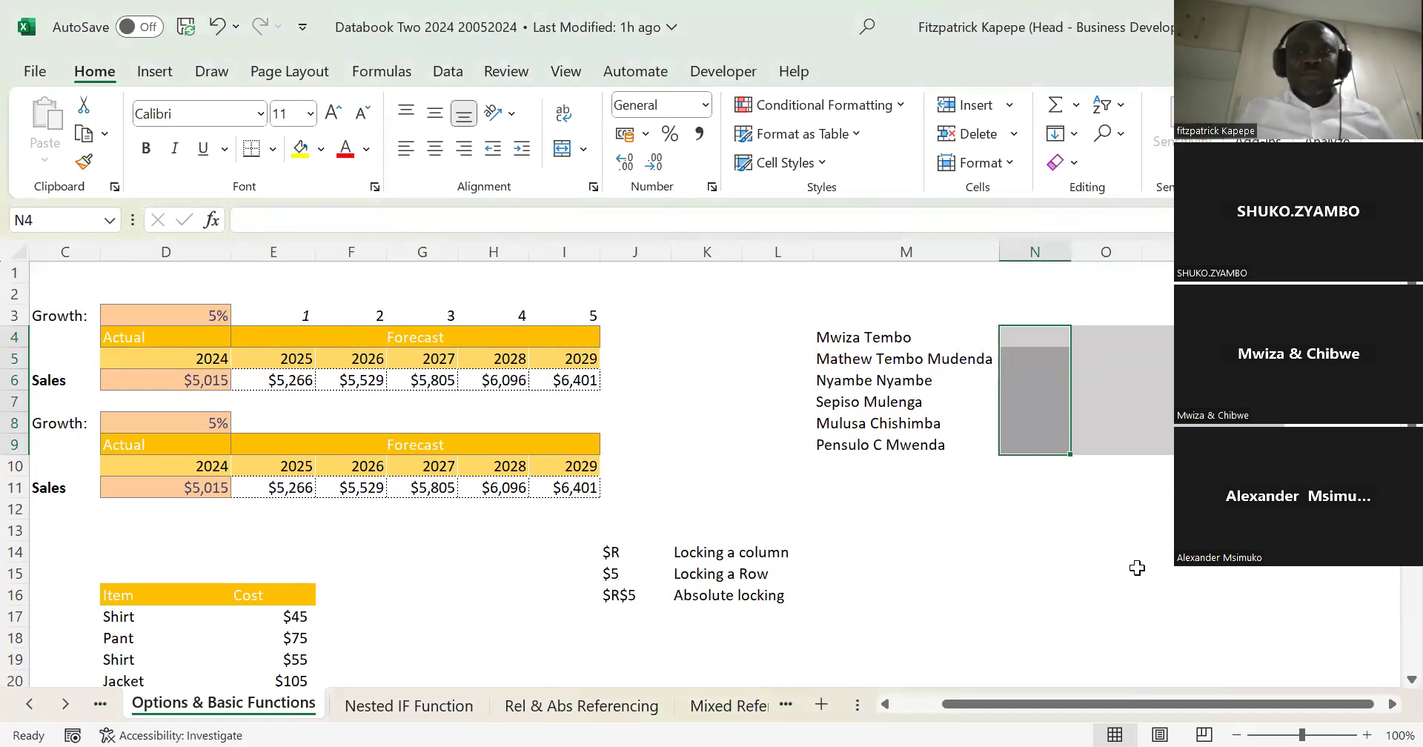
key("Down")
key("Down")
key("Up")
key("Up")
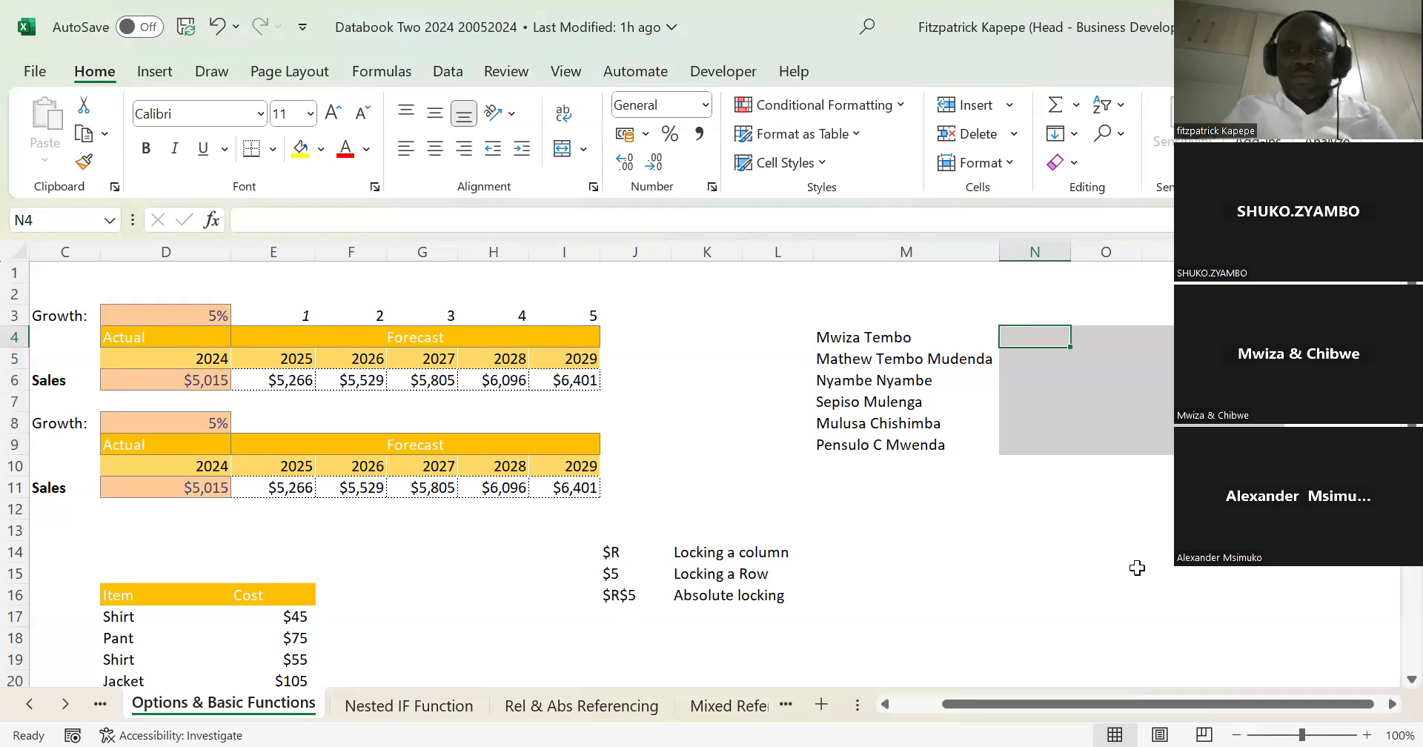
key("Down")
key("Down")
key("Up")
key("Up")
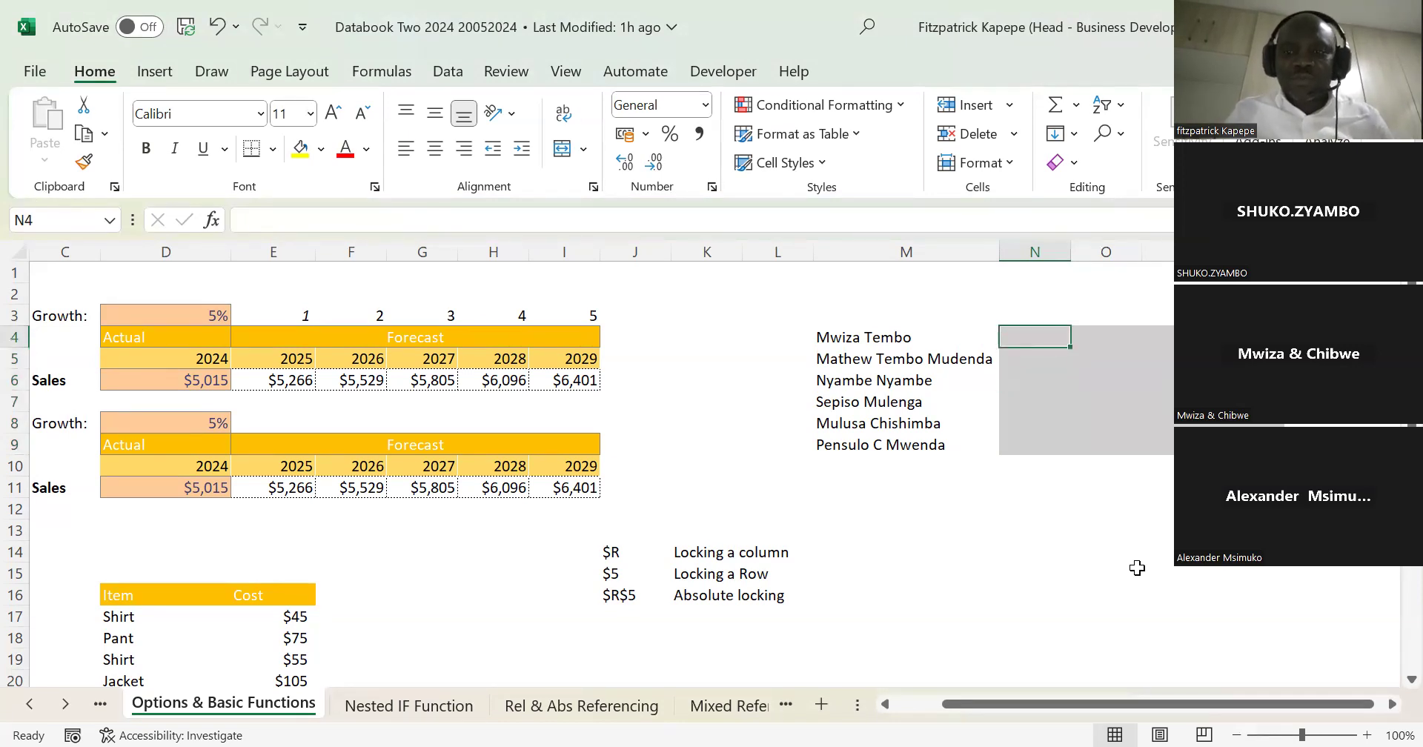
Step: Start a TEXTSPLIT function in N4 with its arguments dialog and set M4 as the text to split
type("=")
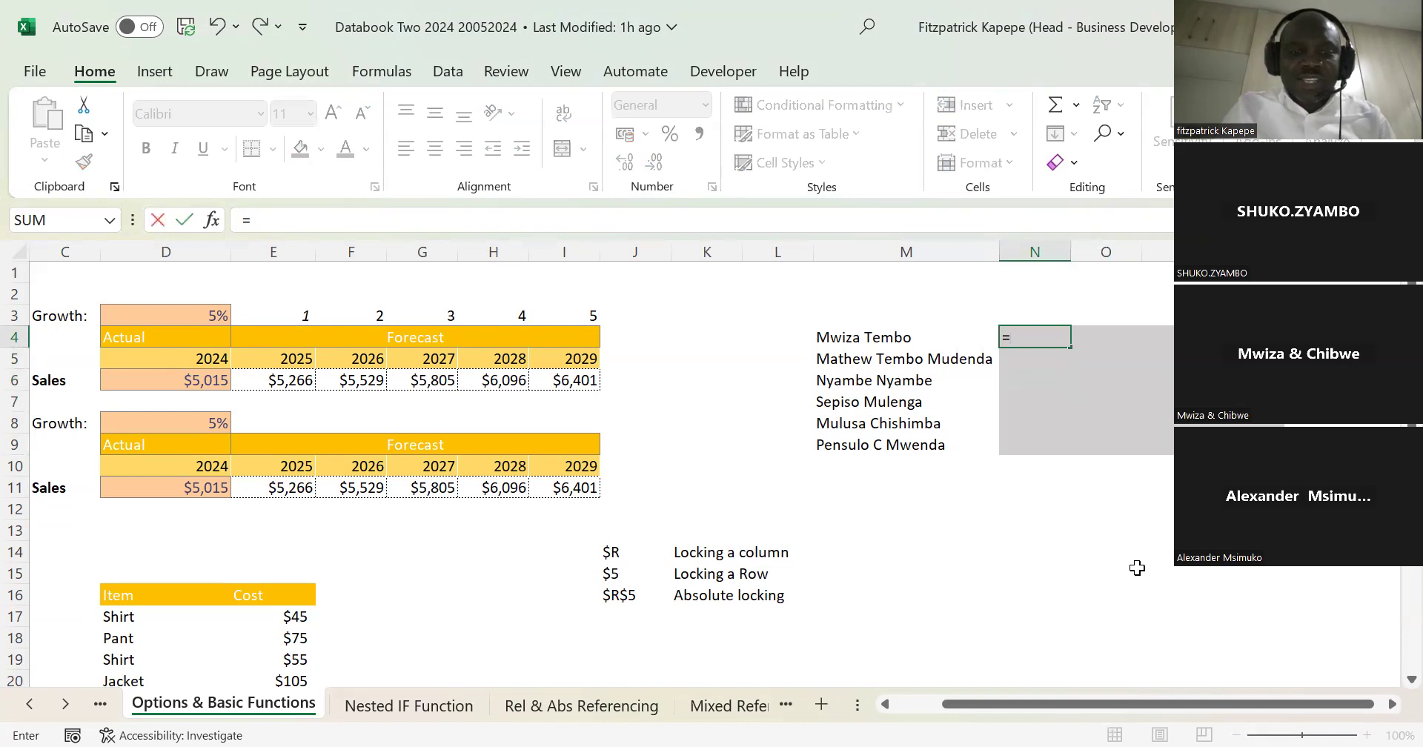
type("text")
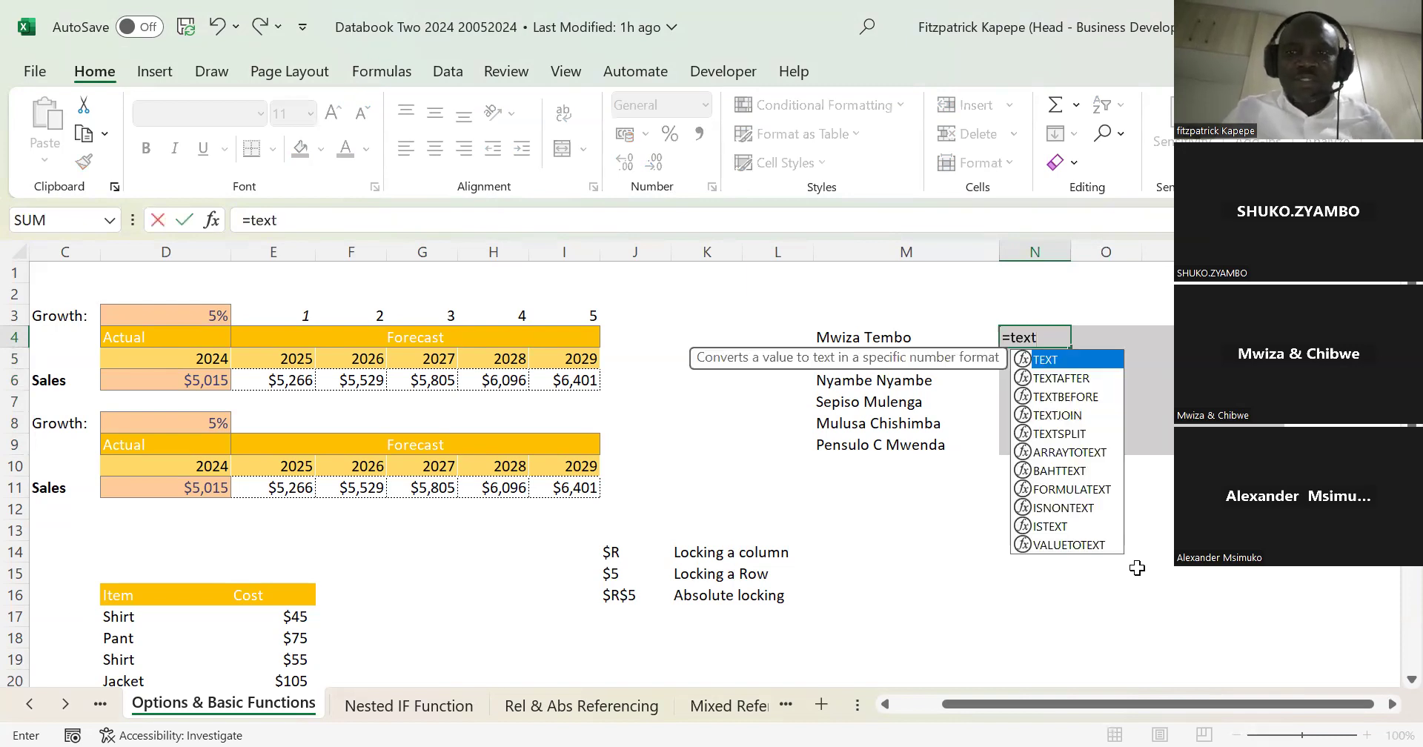
type("spl")
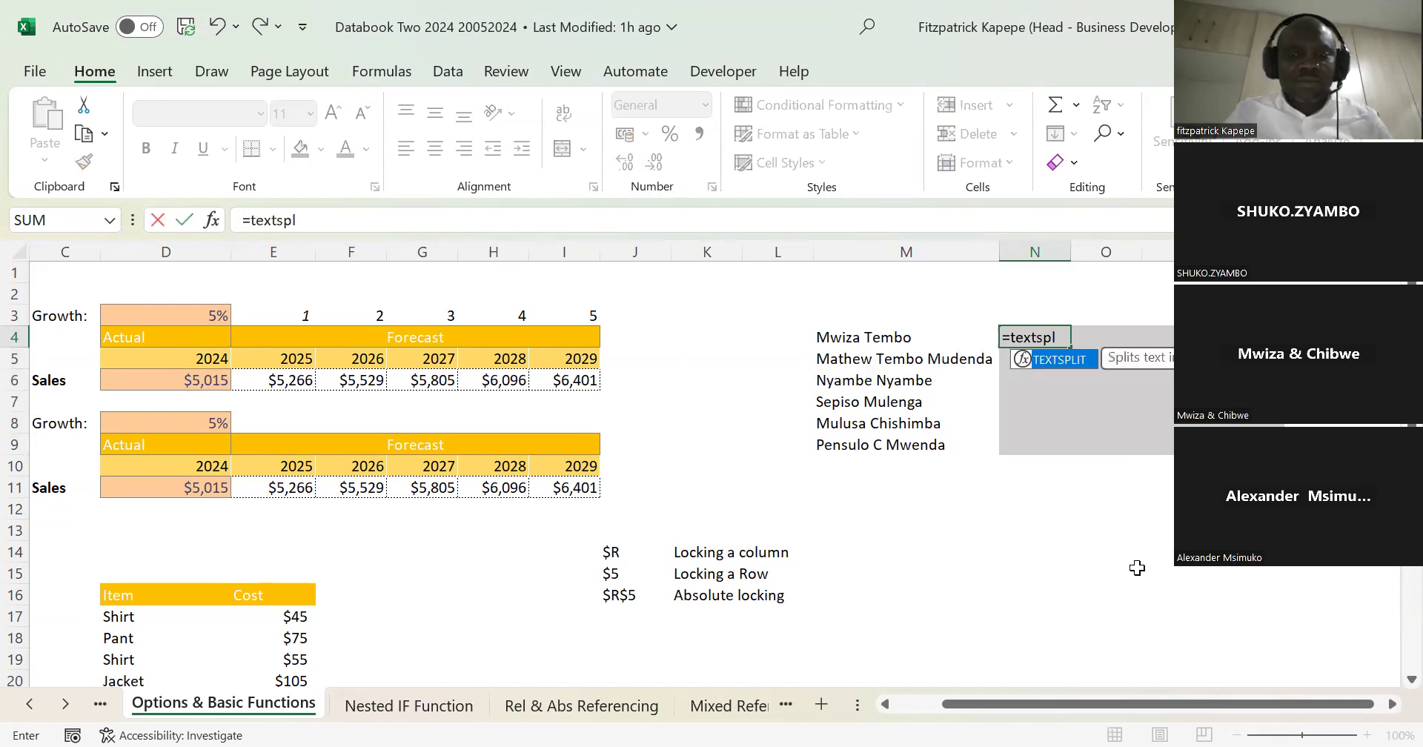
key("Tab")
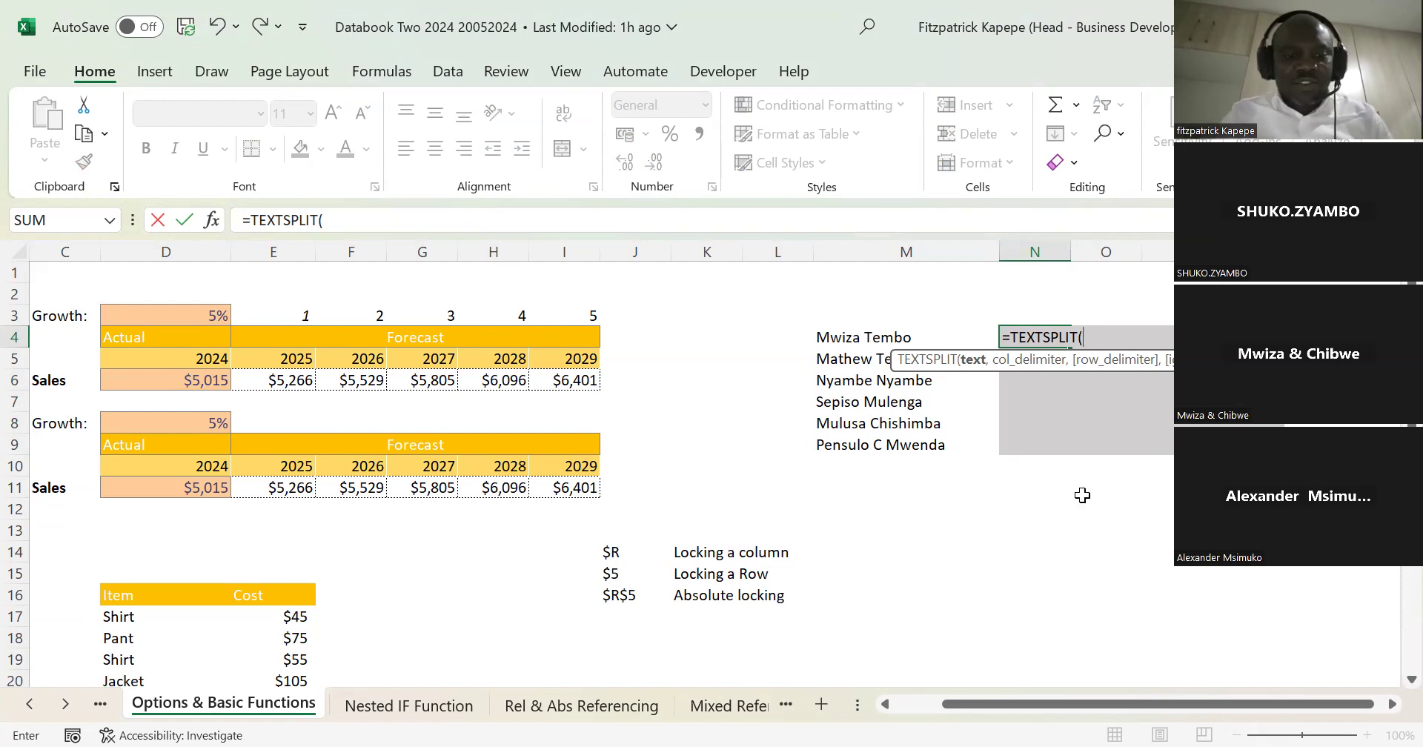
key("ctrl+a")
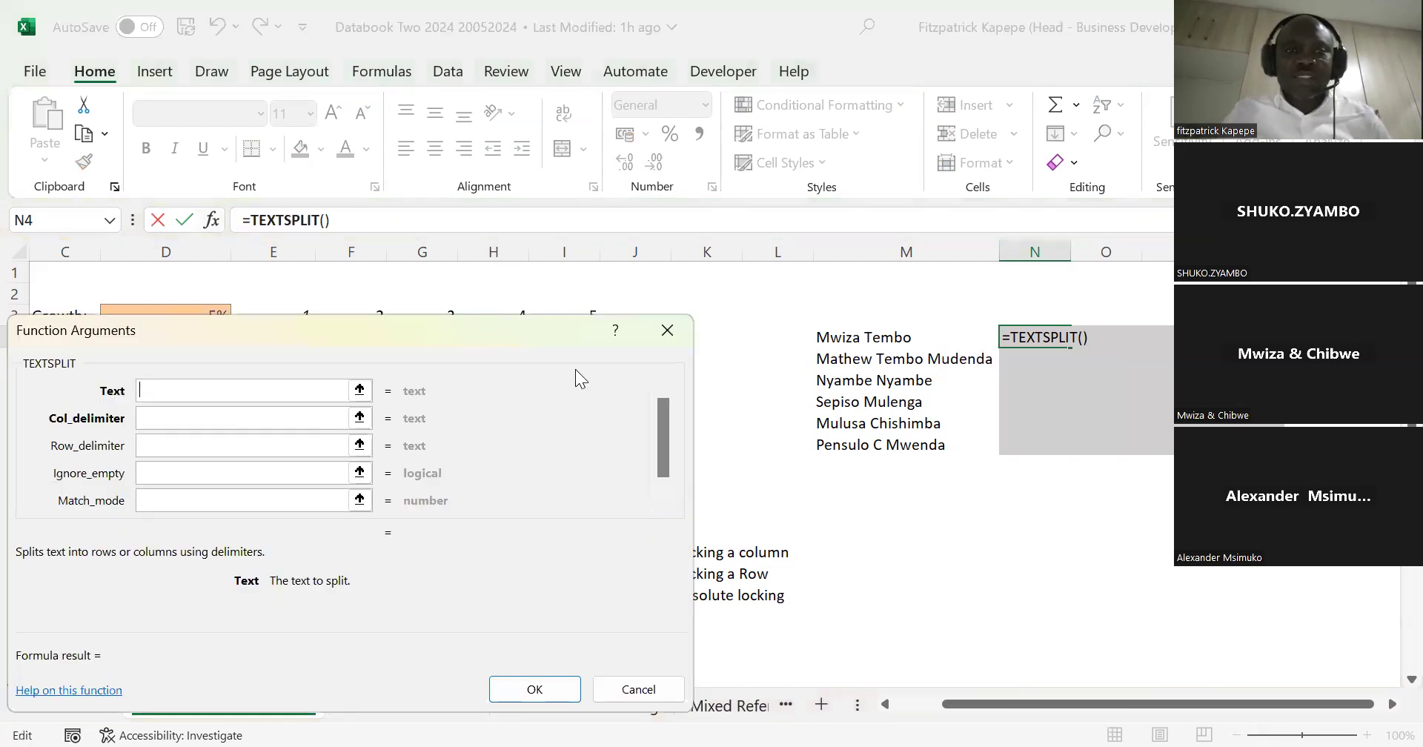
left_click_drag(428, 321, 535, 350)
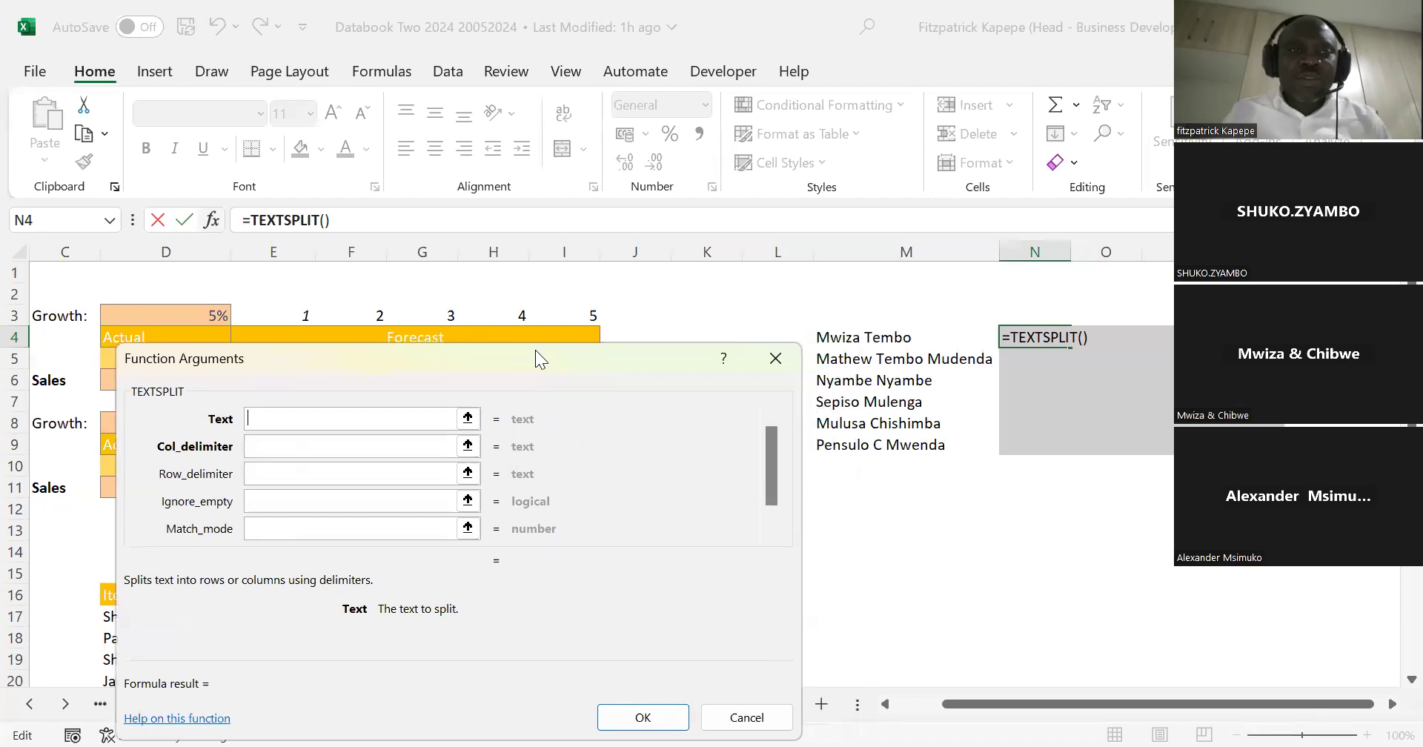
left_click(854, 341)
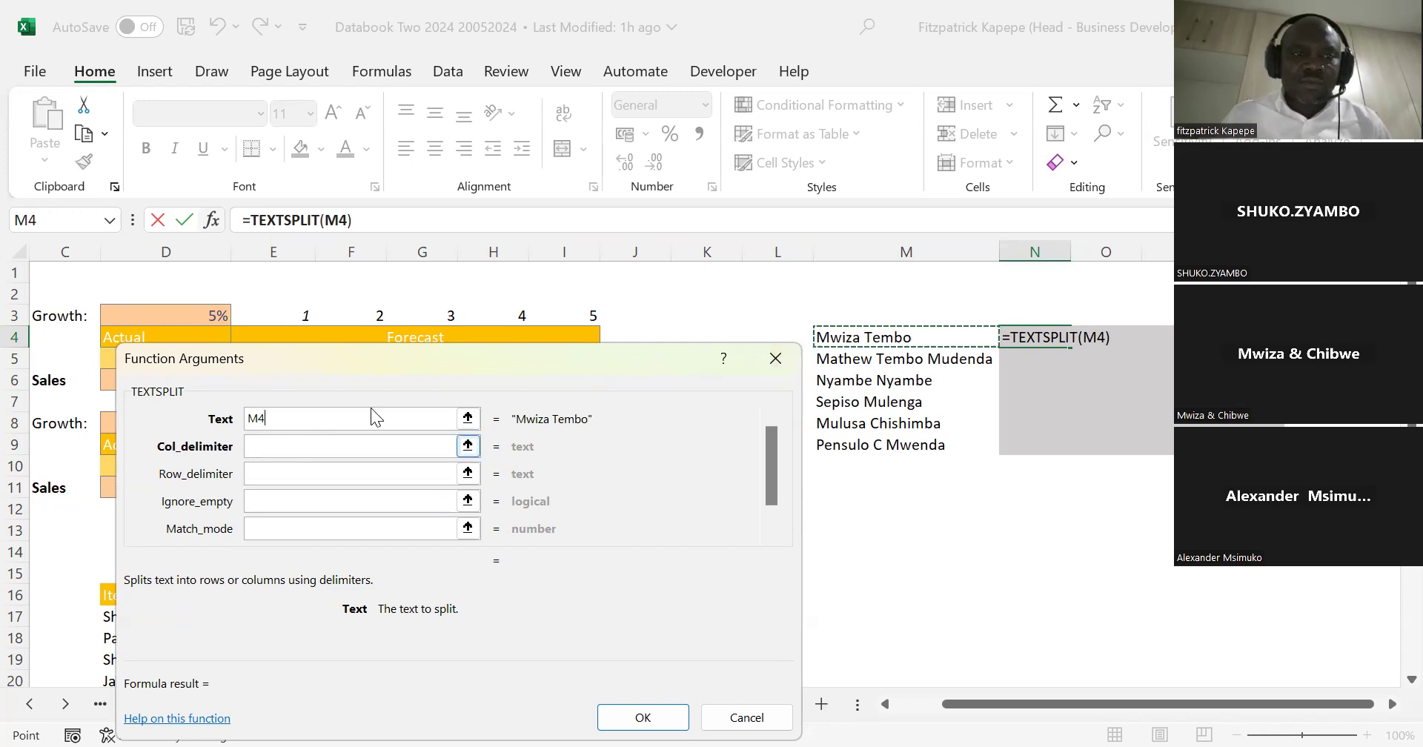
Step: Complete the TEXTSPLIT function with a space as the column delimiter, and fill the formula down to N9
key("Tab")
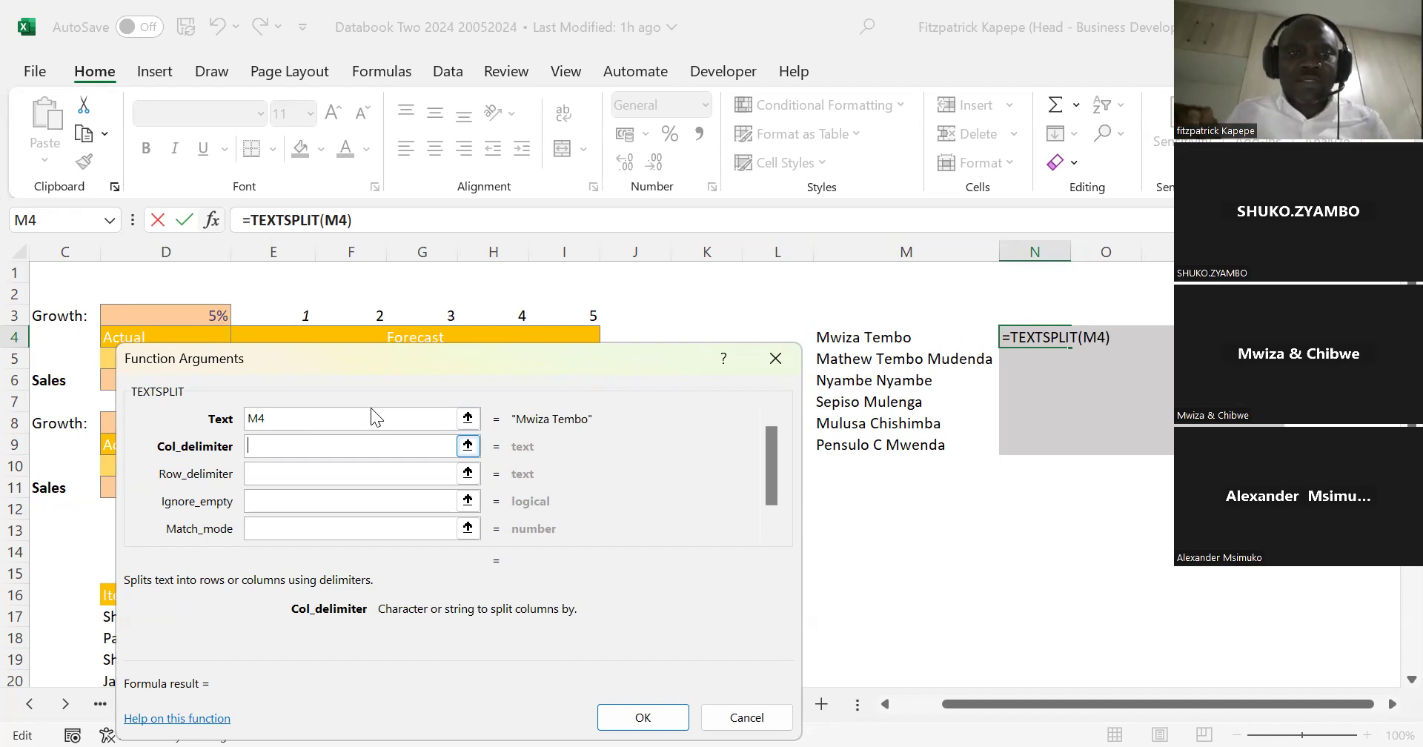
key("Tab")
key("shift+Tab")
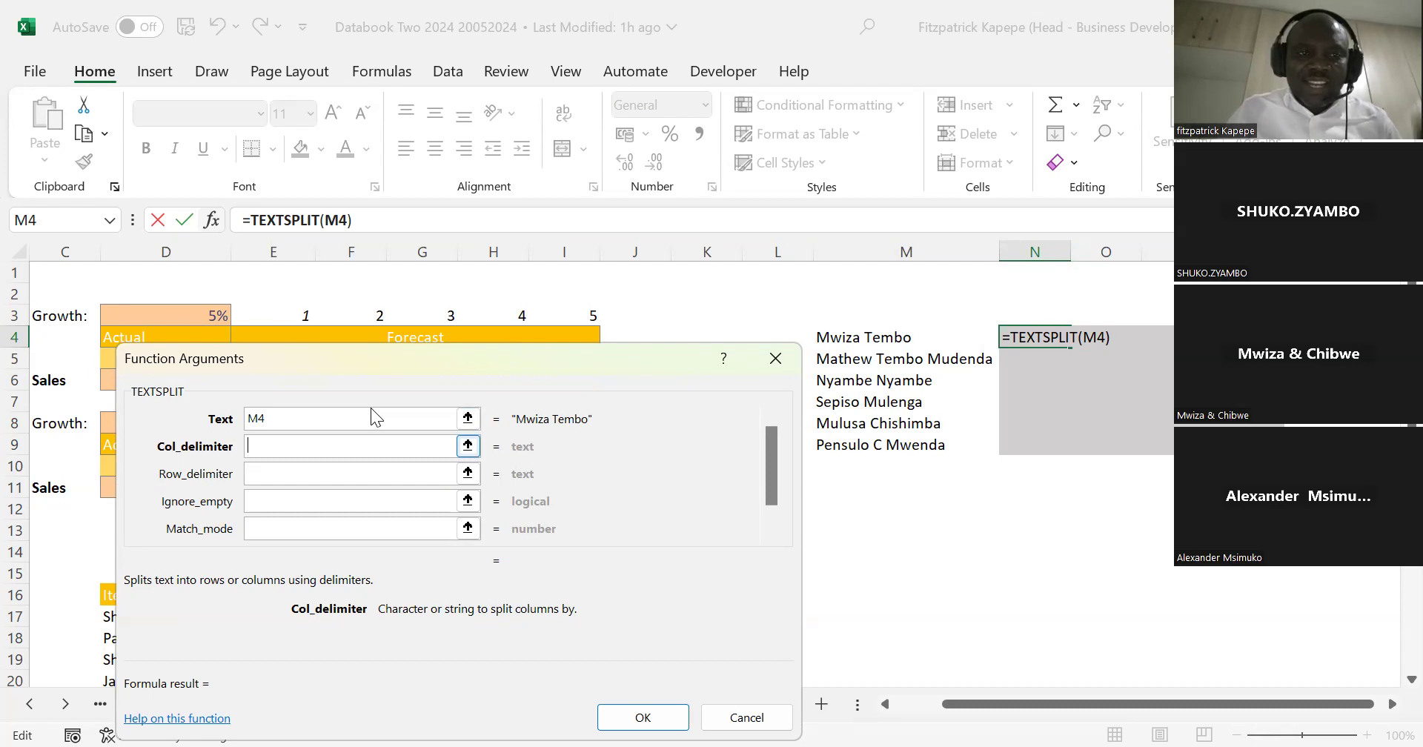
type("\" ")
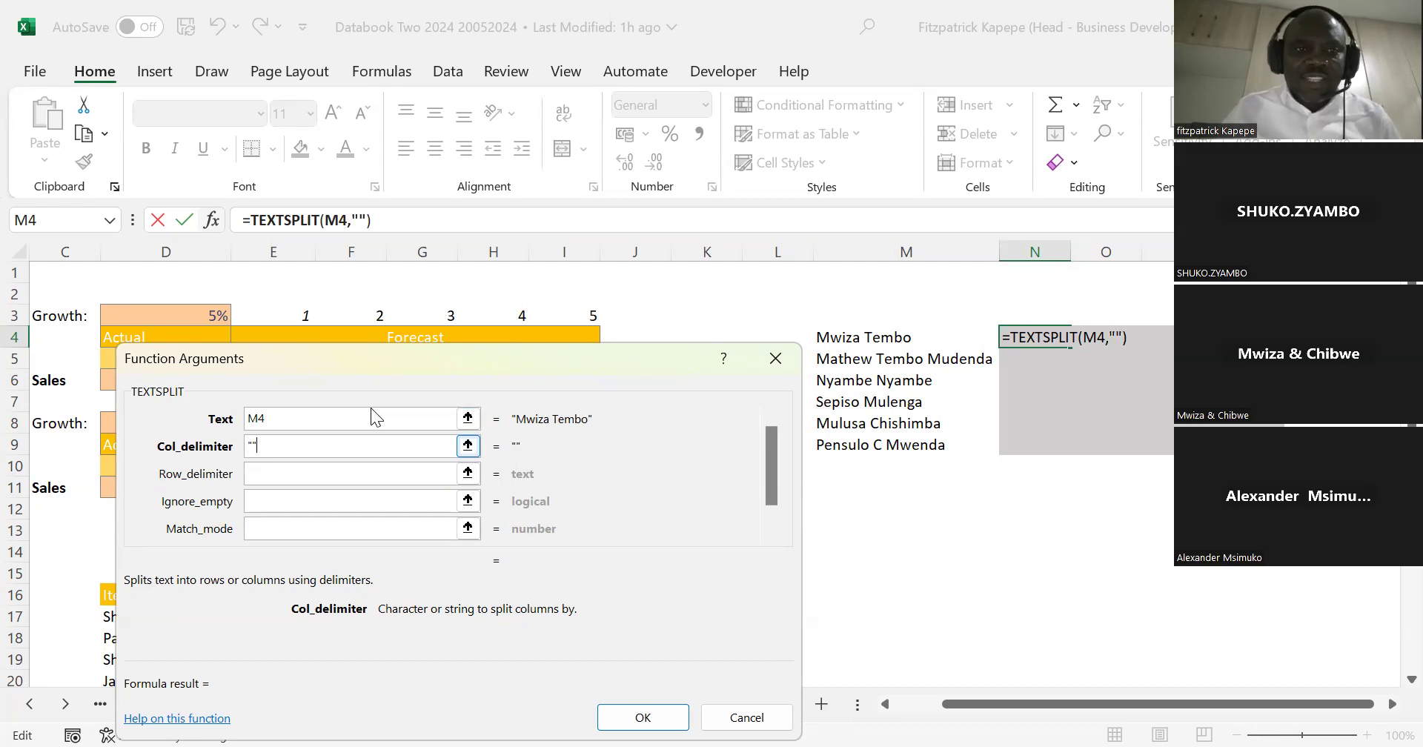
type("\"")
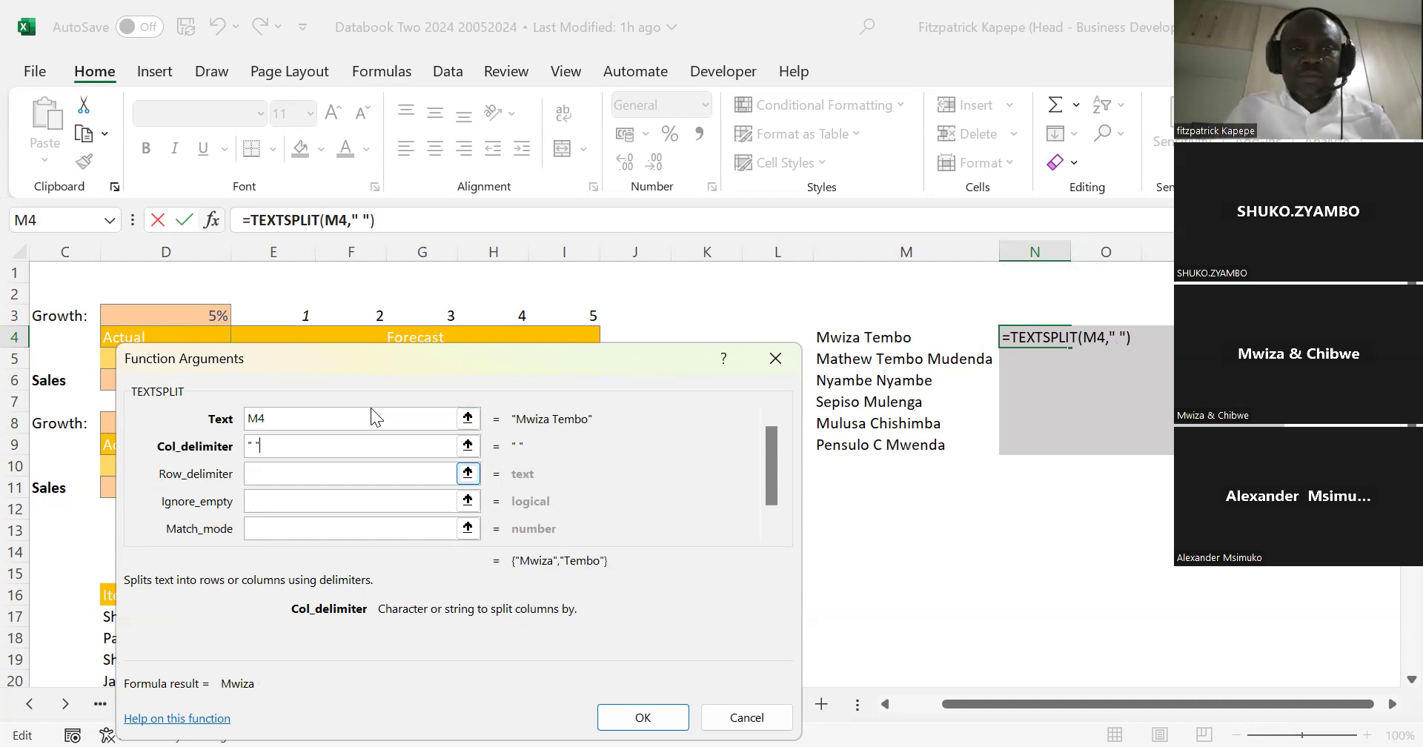
key("Tab")
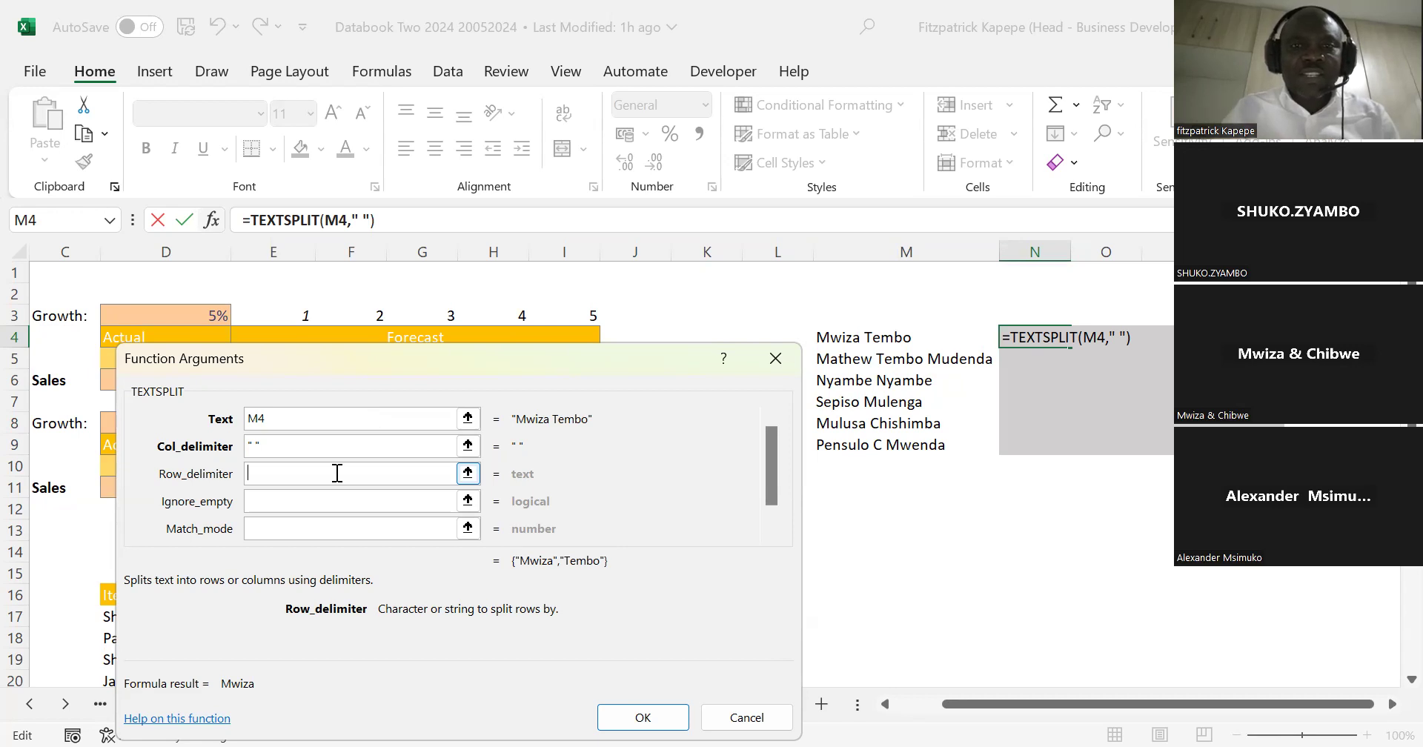
left_click(643, 718)
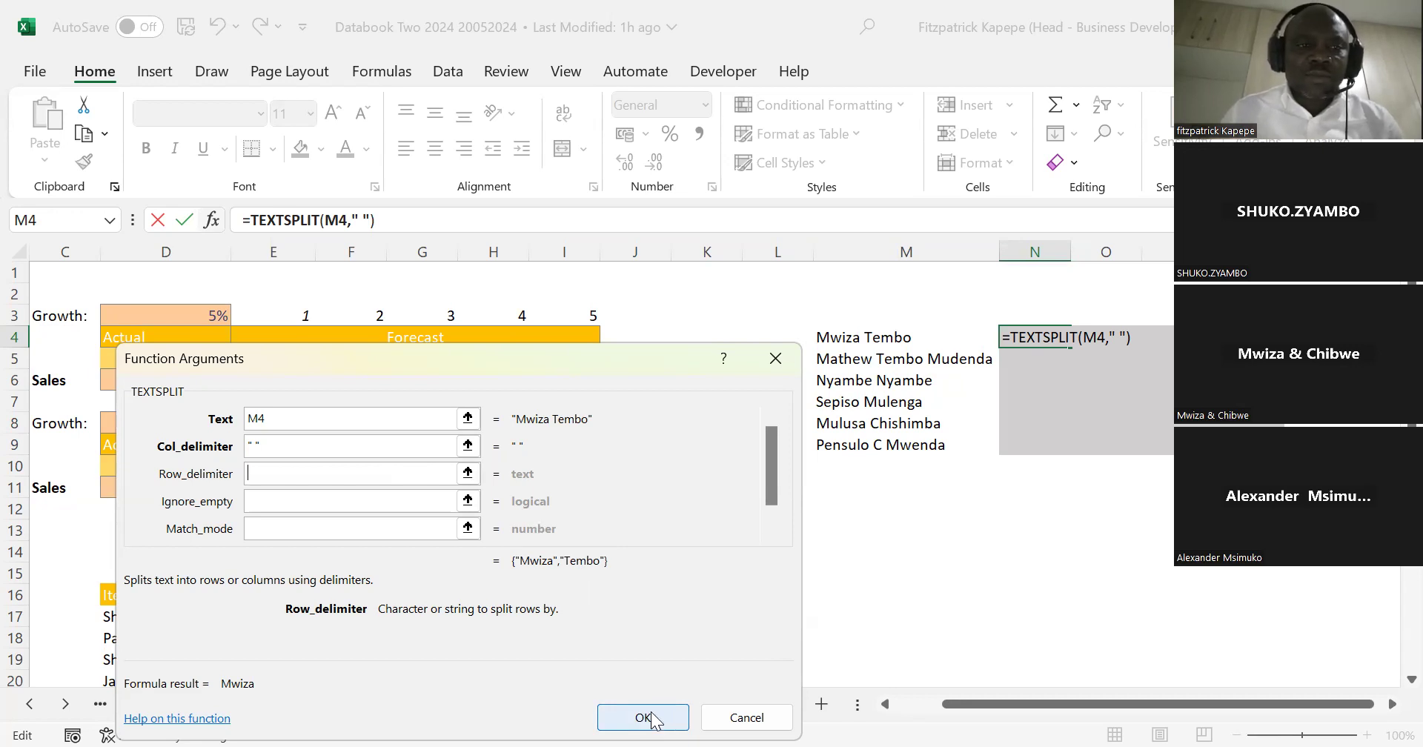
left_click(654, 719)
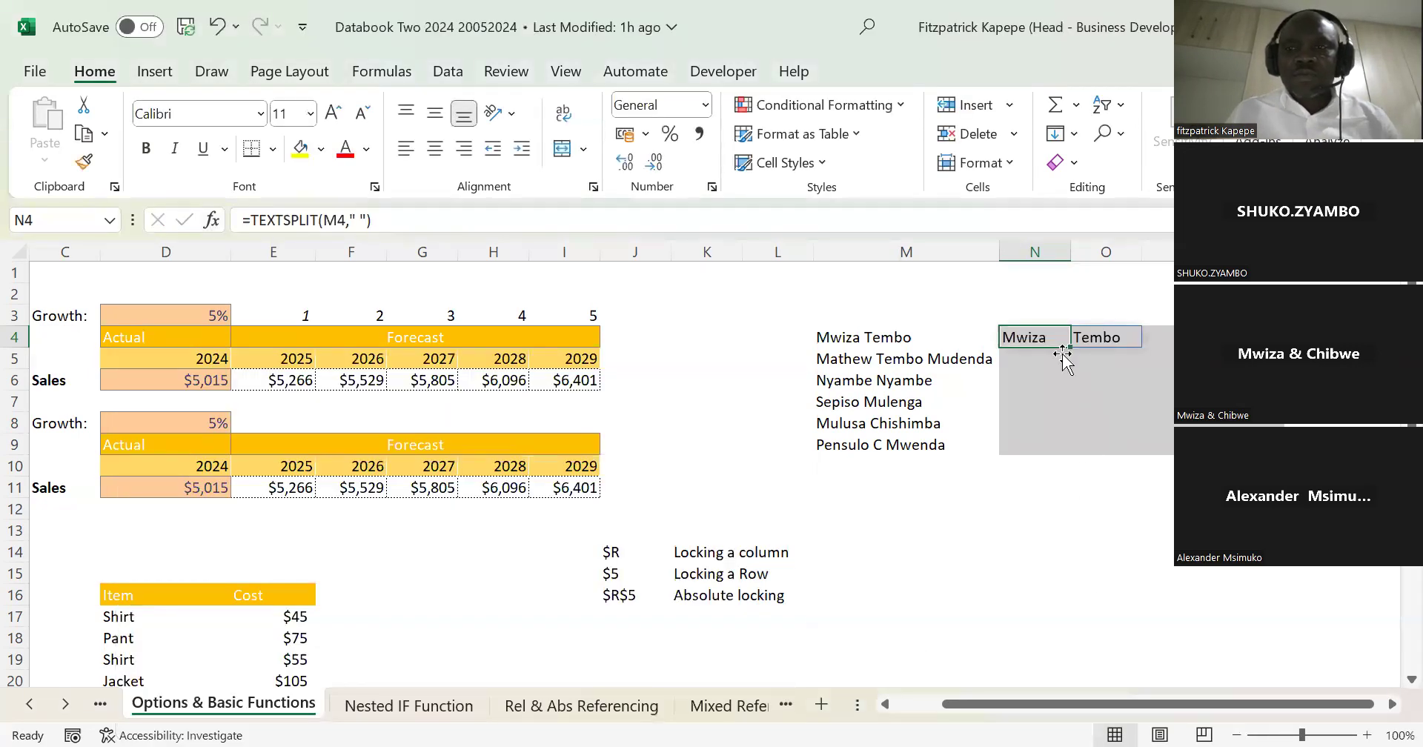
left_click_drag(1070, 348, 1073, 448)
left_click(1041, 529)
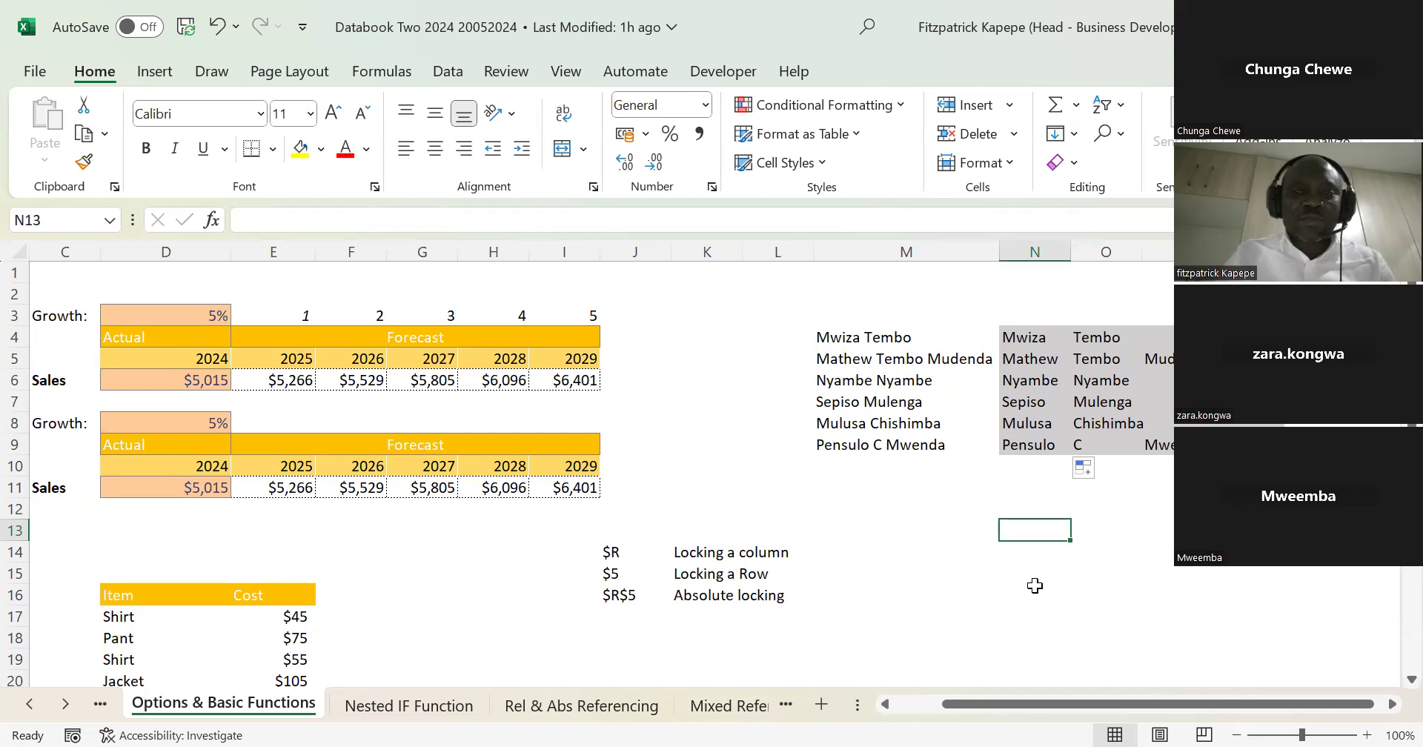
Step: Examine the TEXTSPLIT formulas in column N and how each name spreads across the neighbouring columns
left_click(1032, 378)
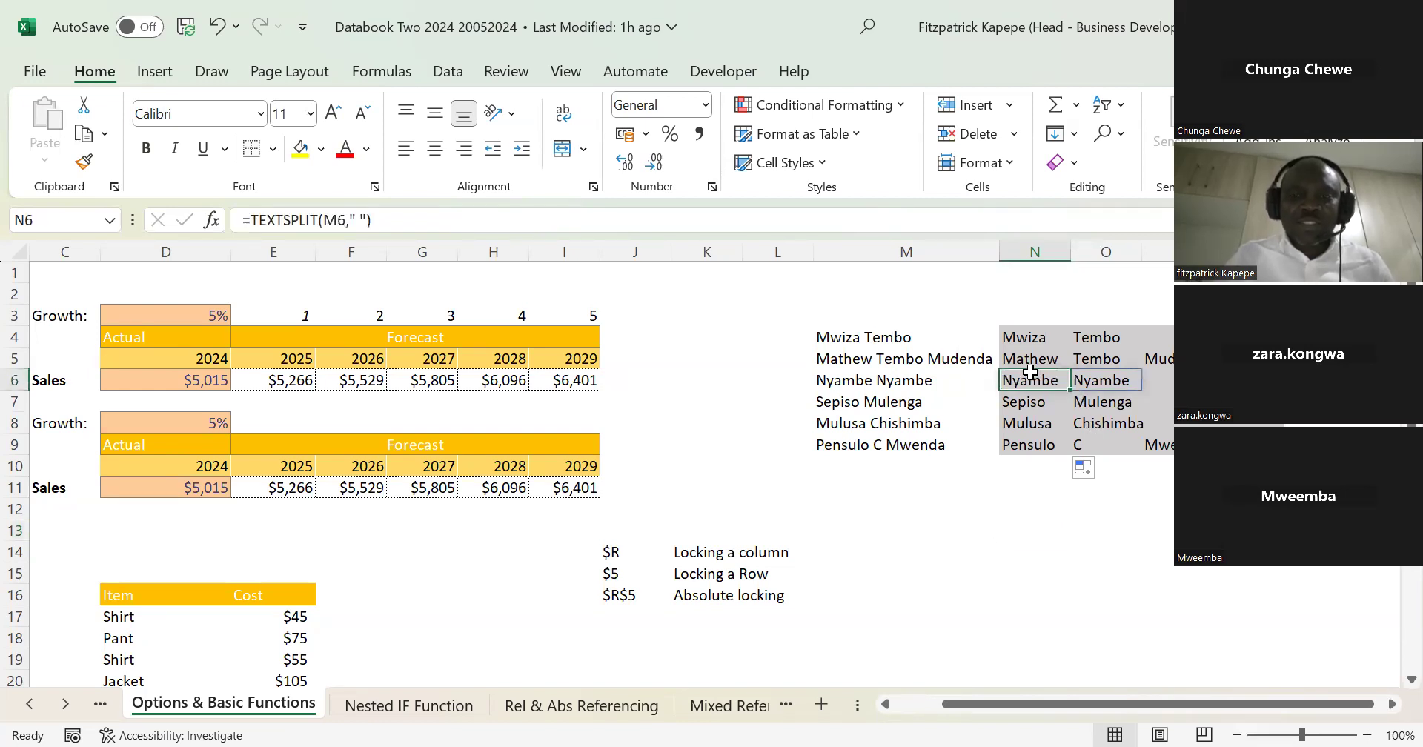
left_click(978, 538)
key("Up")
key("Up")
key("Up")
key("Up")
key("Up")
key("Up")
key("Up")
key("Up")
key("Up")
key("Right")
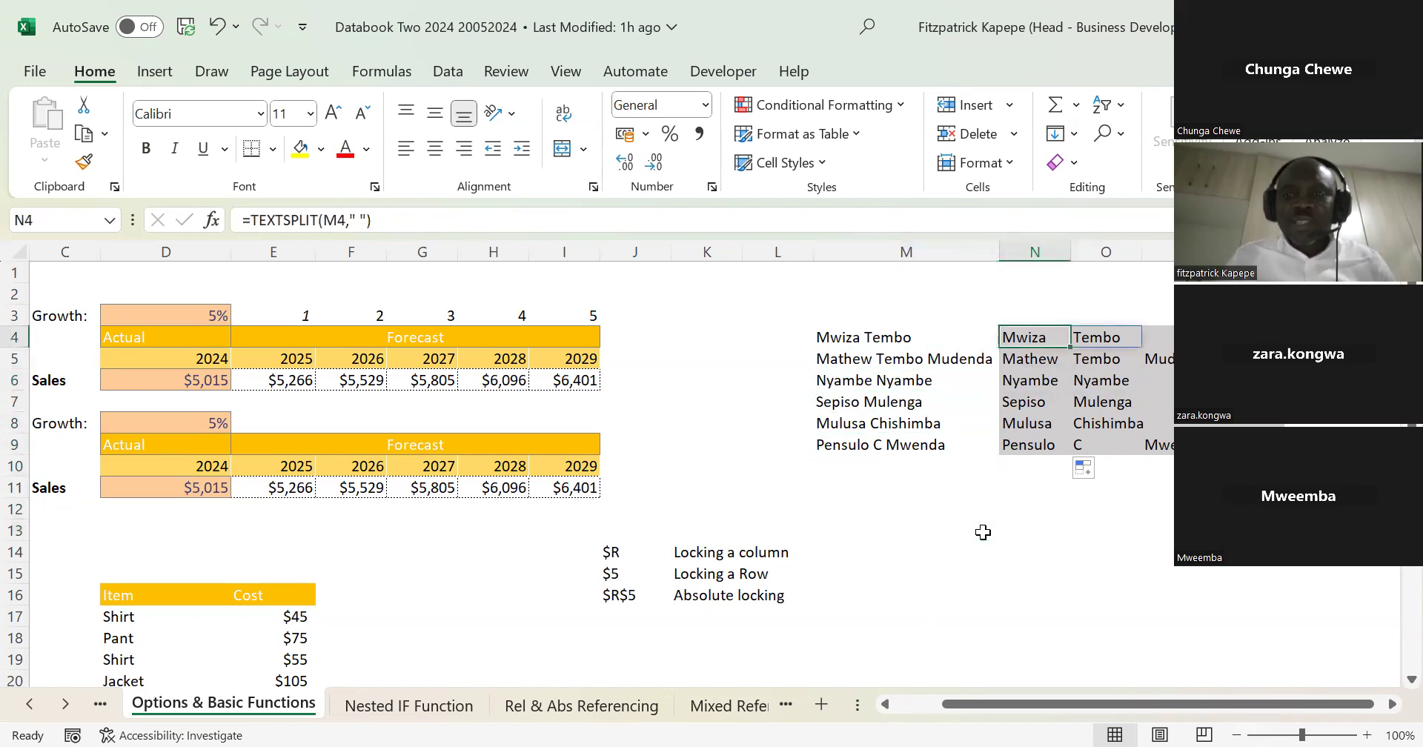
key("Down")
key("Down")
key("Down")
key("Down")
key("Down")
key("Up")
key("Up")
key("Up")
key("Up")
key("Up")
key("Up")
key("Down")
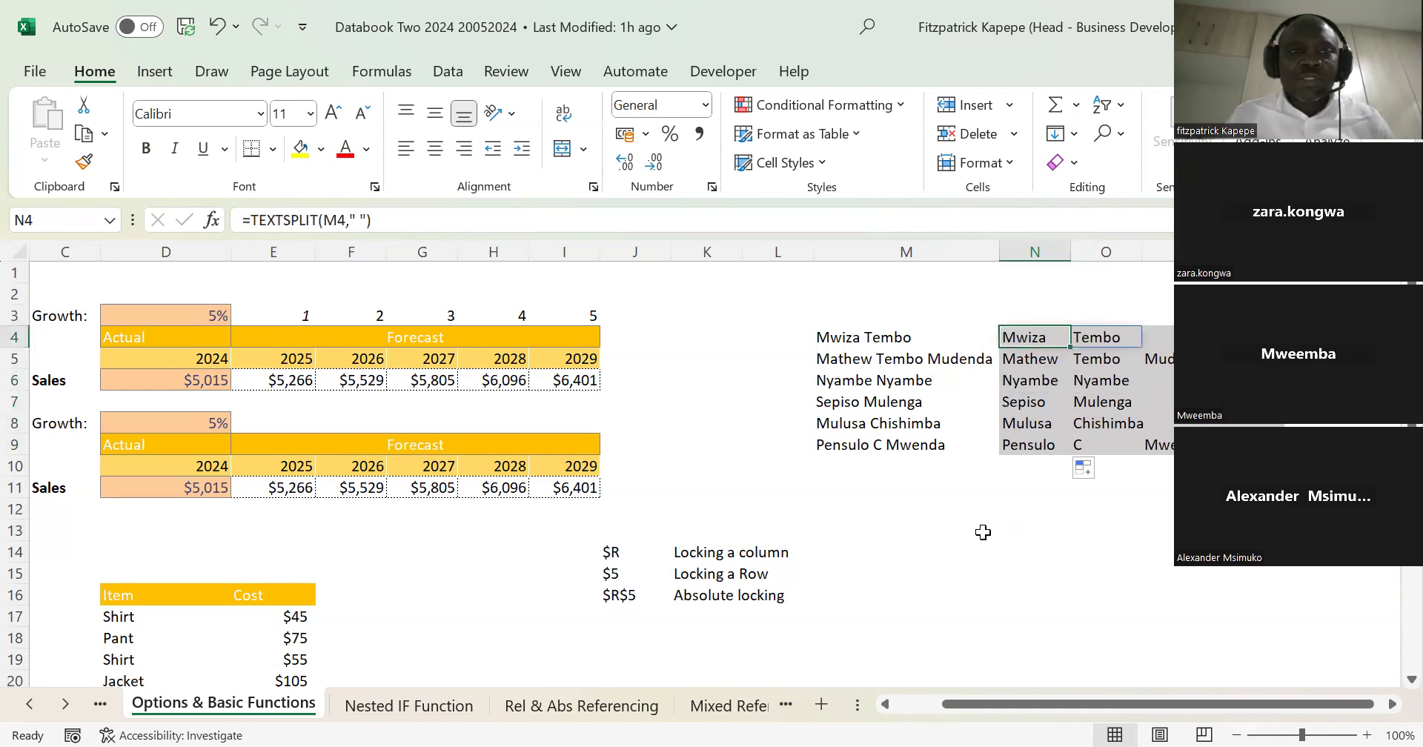
Step: Enter the label Dynamic Arrays in N2 above the split names
key("Up")
key("Up")
key("Up")
key("Down")
type("Dy")
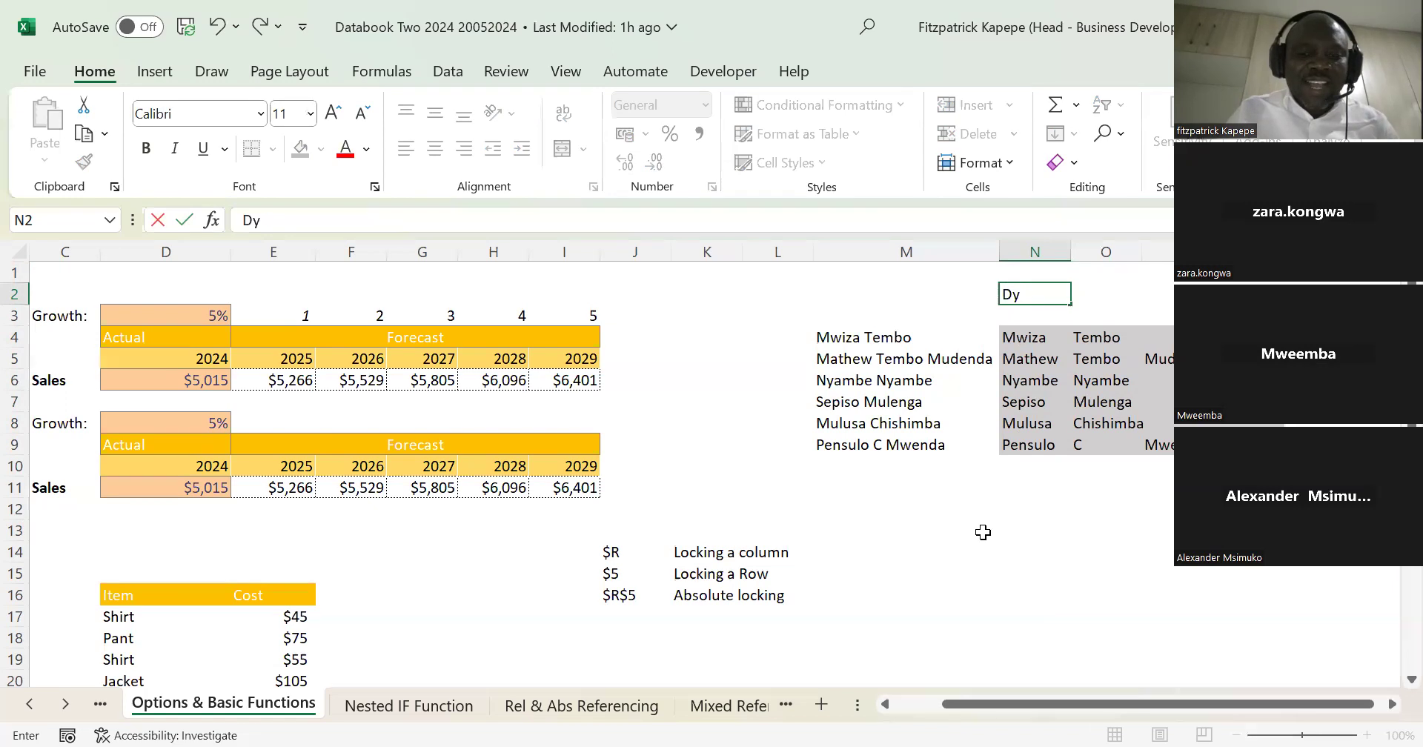
type("namic")
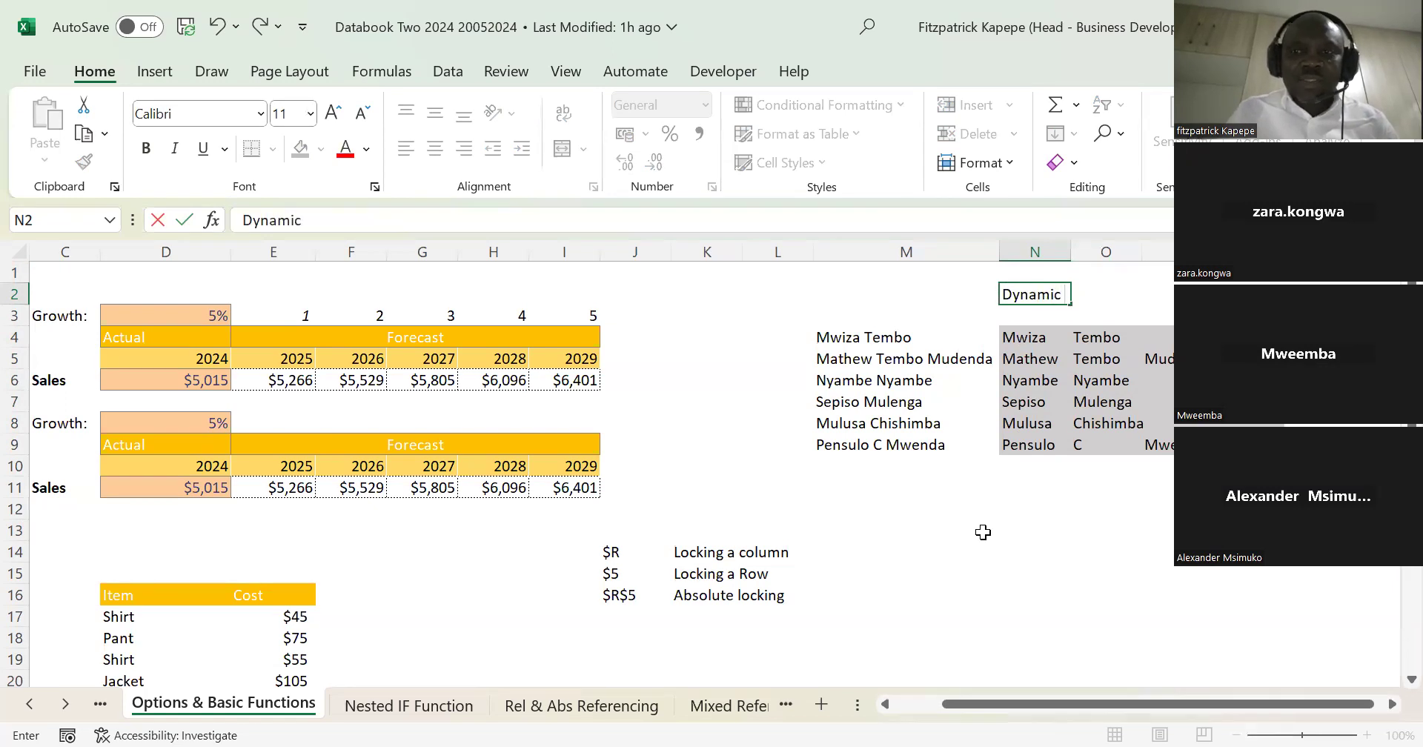
type(" Arrays")
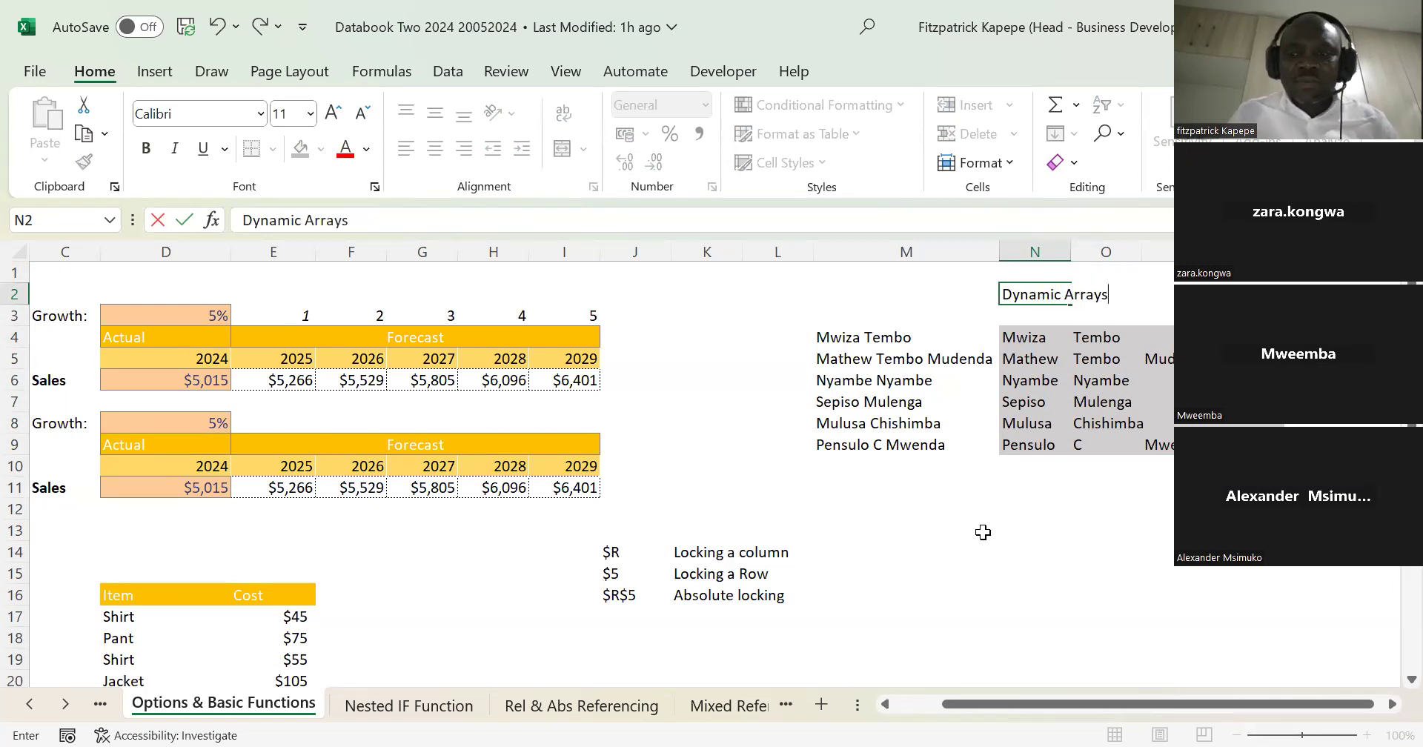
key("Return")
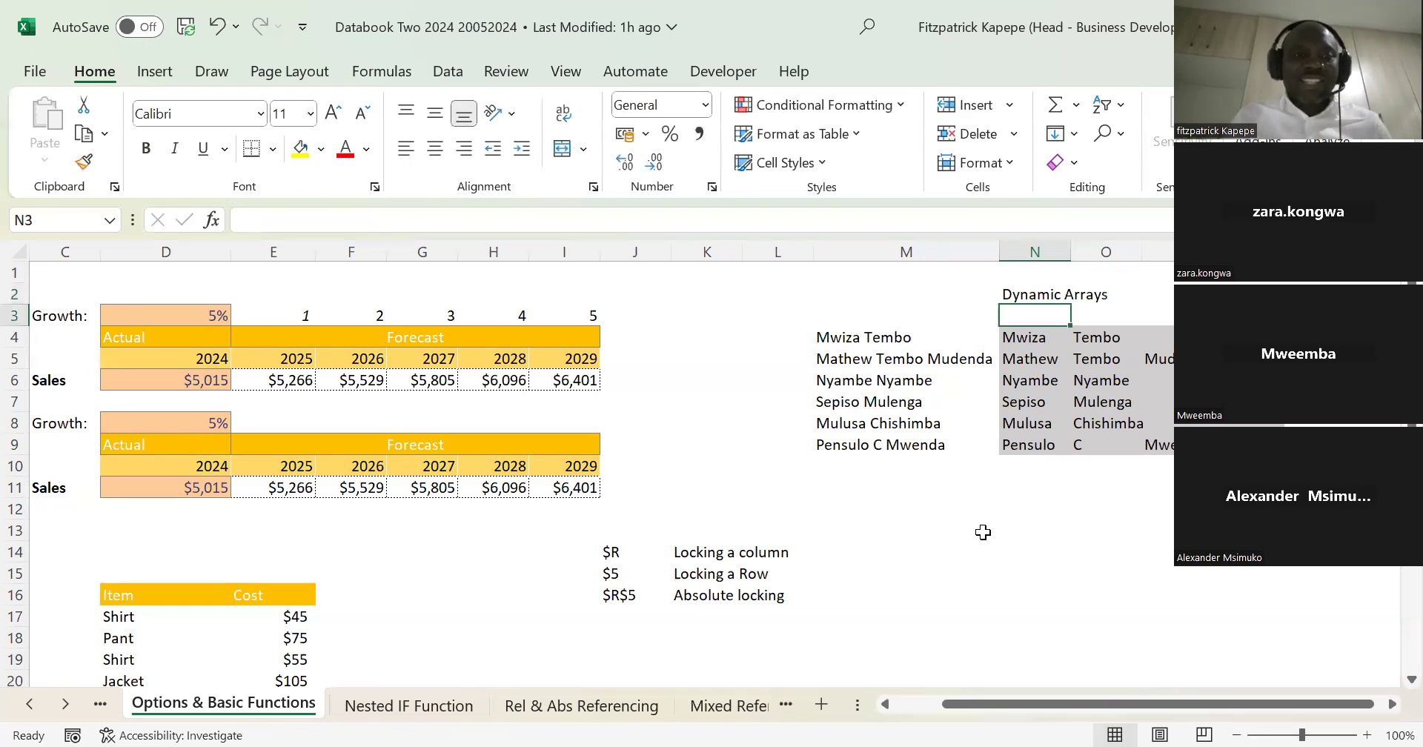
key("Down")
key("Down")
key("Down")
key("Down")
key("Down")
key("Down")
key("Down")
key("Down")
key("Down")
key("Down")
key("Down")
key("Down")
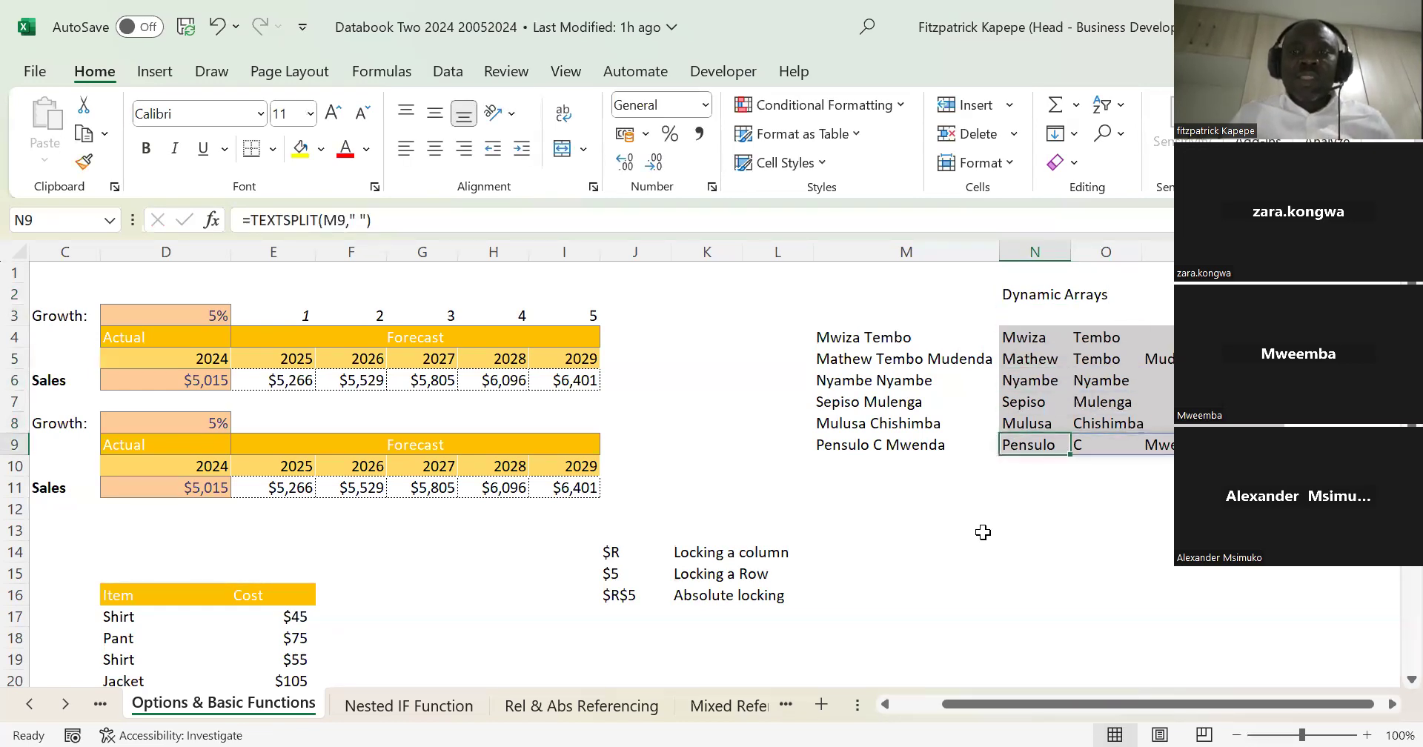
key("Down")
key("Down")
key("Down")
key("Down")
key("Down")
key("Down")
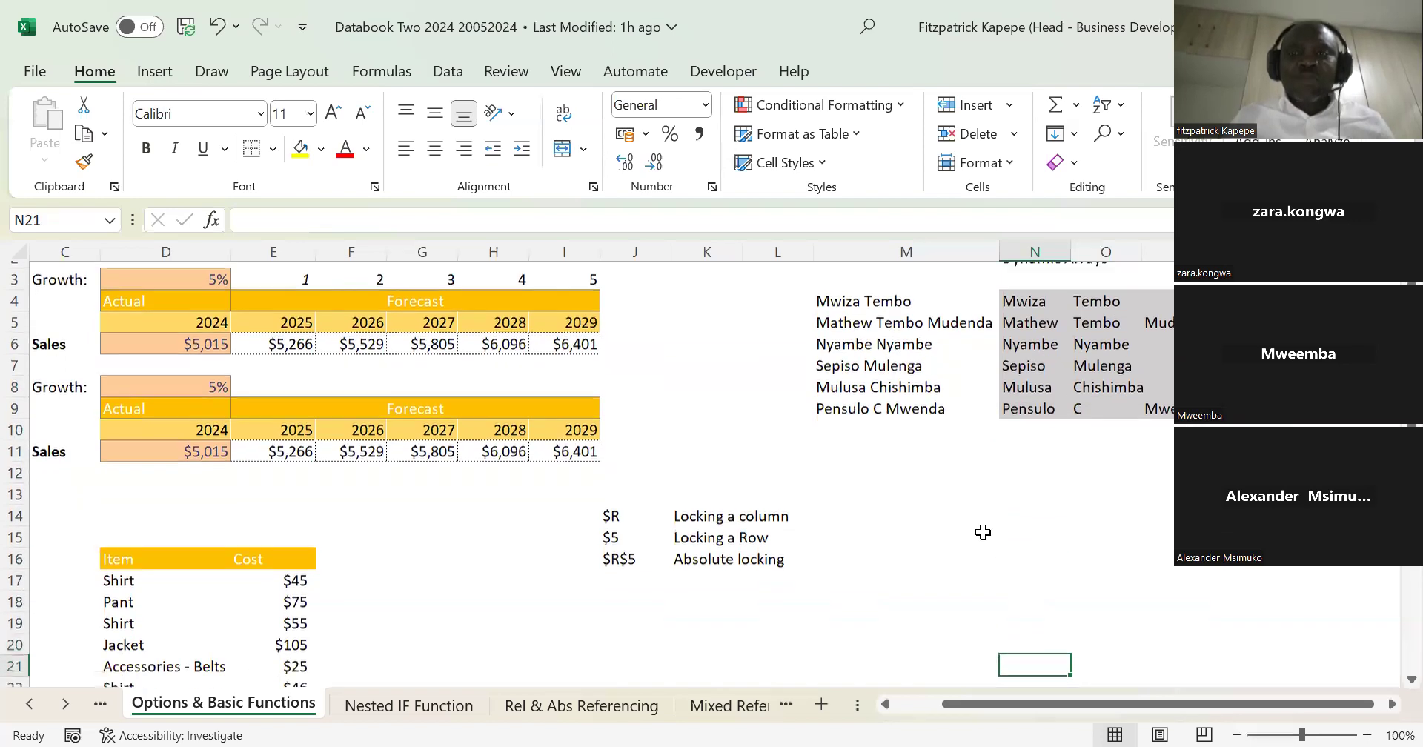
key("Up")
key("Up")
key("Up")
key("Up")
key("Up")
key("Up")
key("Up")
key("Up")
key("Up")
key("Up")
key("Up")
key("Up")
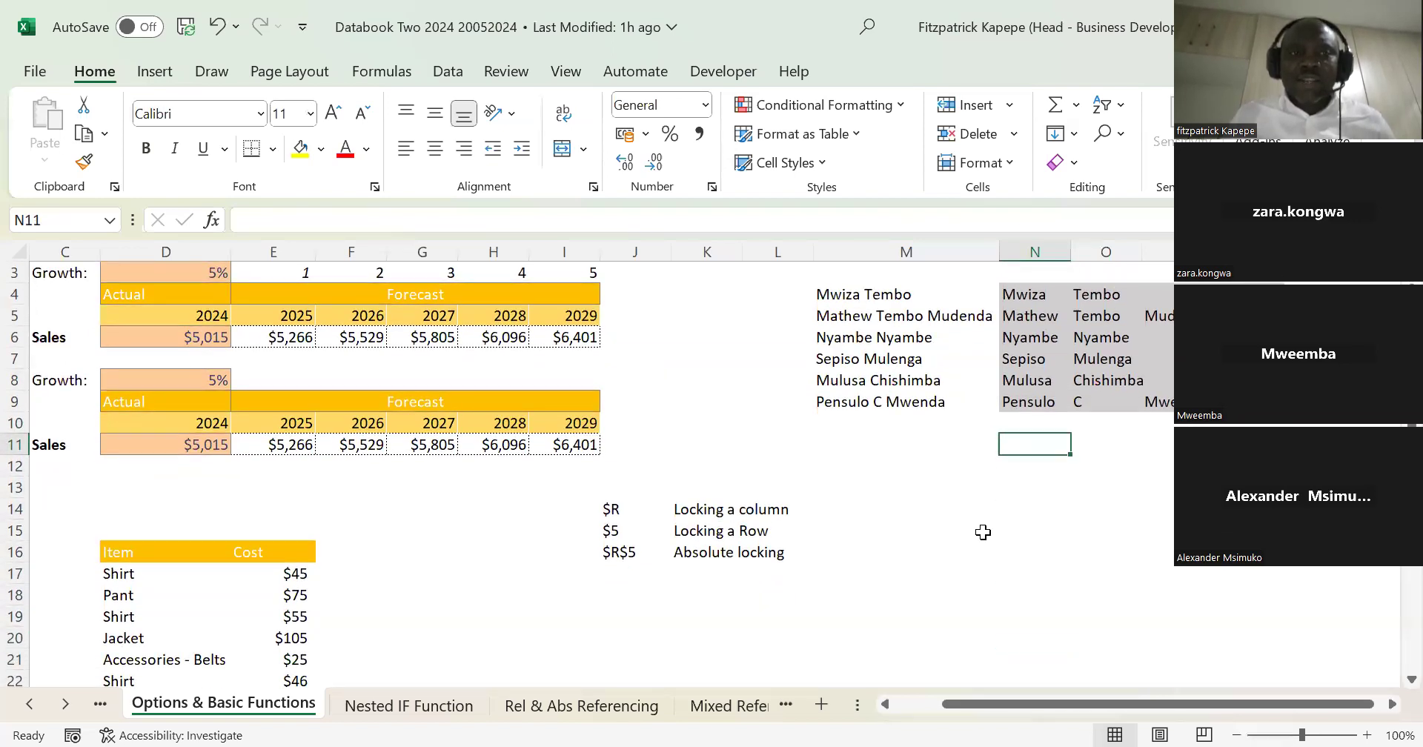
key("Down")
key("Down")
key("Down")
key("Down")
key("Down")
key("Down")
key("Up")
key("Up")
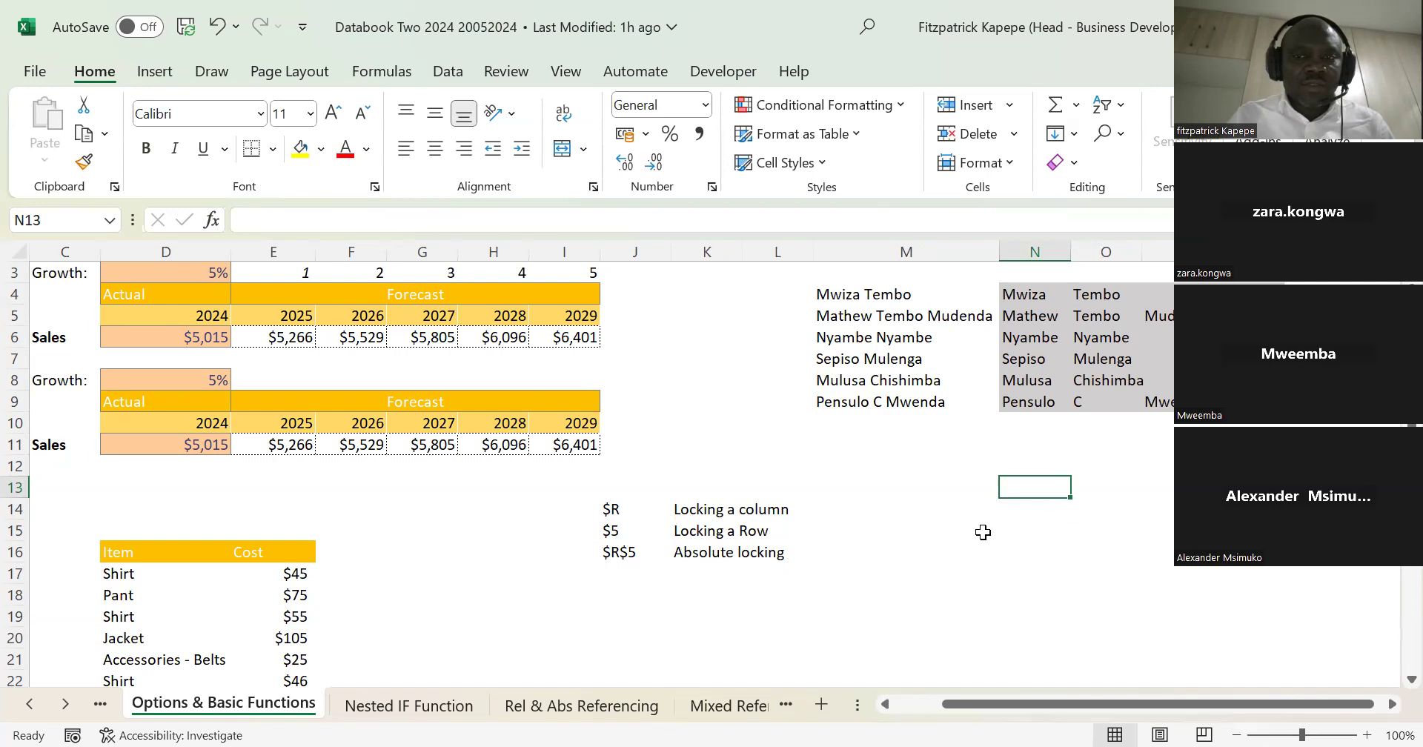
Step: Clear the TEXTSPLIT formulas and their split names from N4:Q9
key("Up")
key("Up")
key("Up")
key("Up")
key("Up")
key("Up")
key("Up")
key("Up")
key("Up")
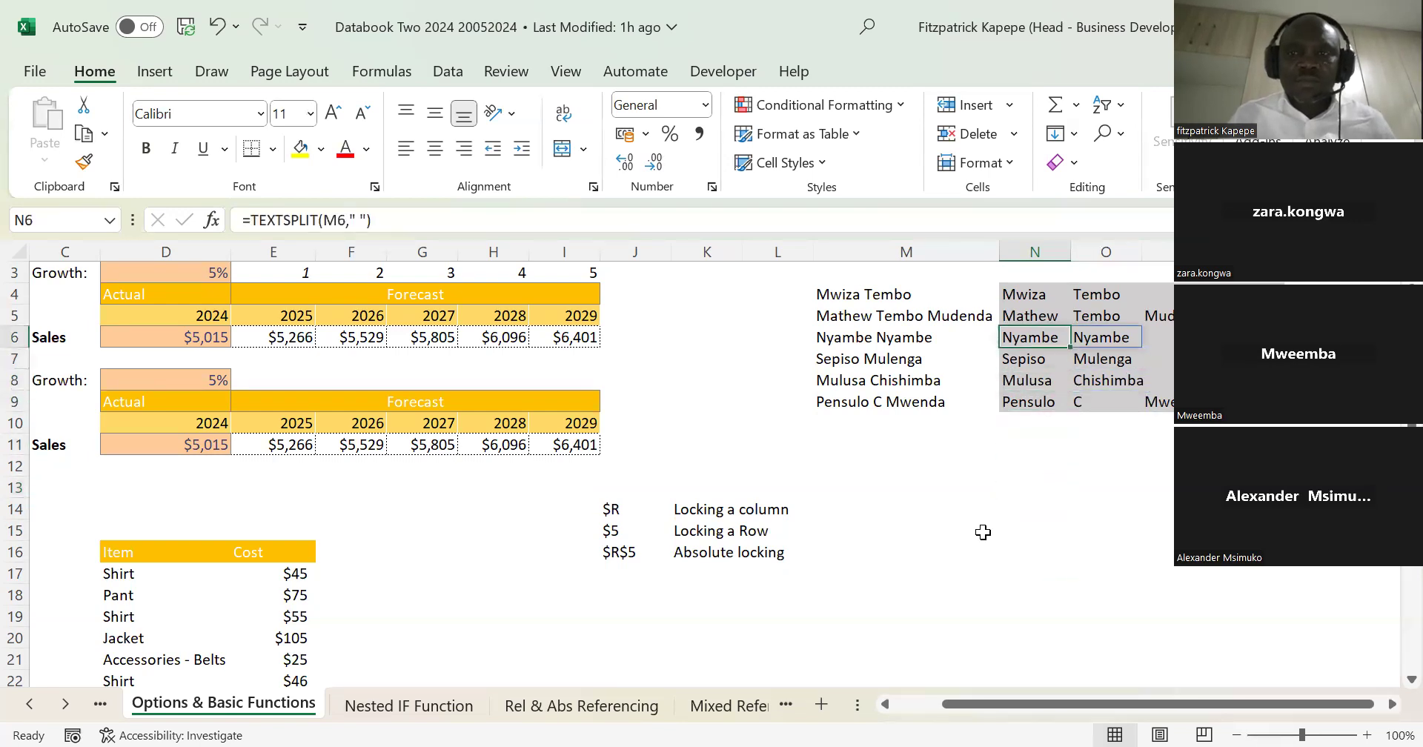
key("shift+Down")
key("shift+Down")
key("shift+Down")
key("shift+Down")
key("shift+Down")
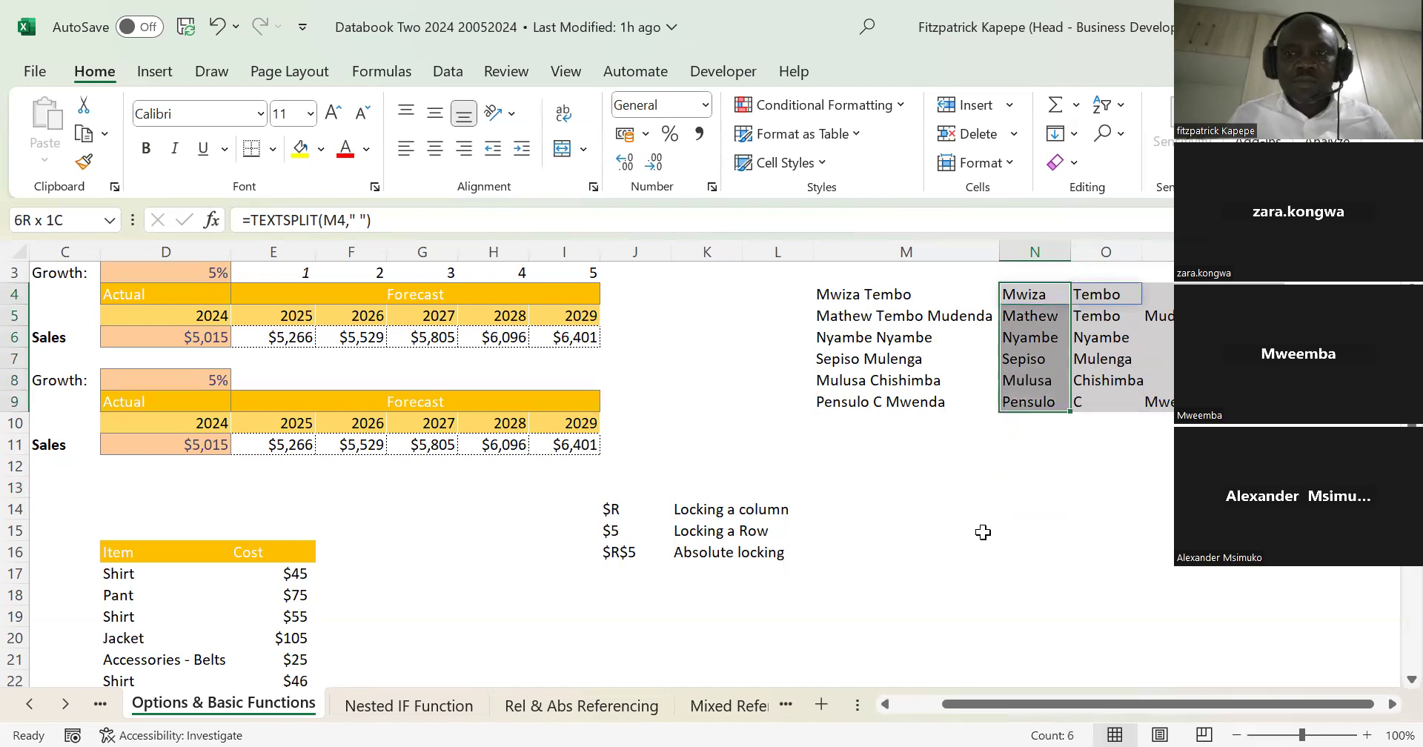
key("shift+Right")
key("shift+Right")
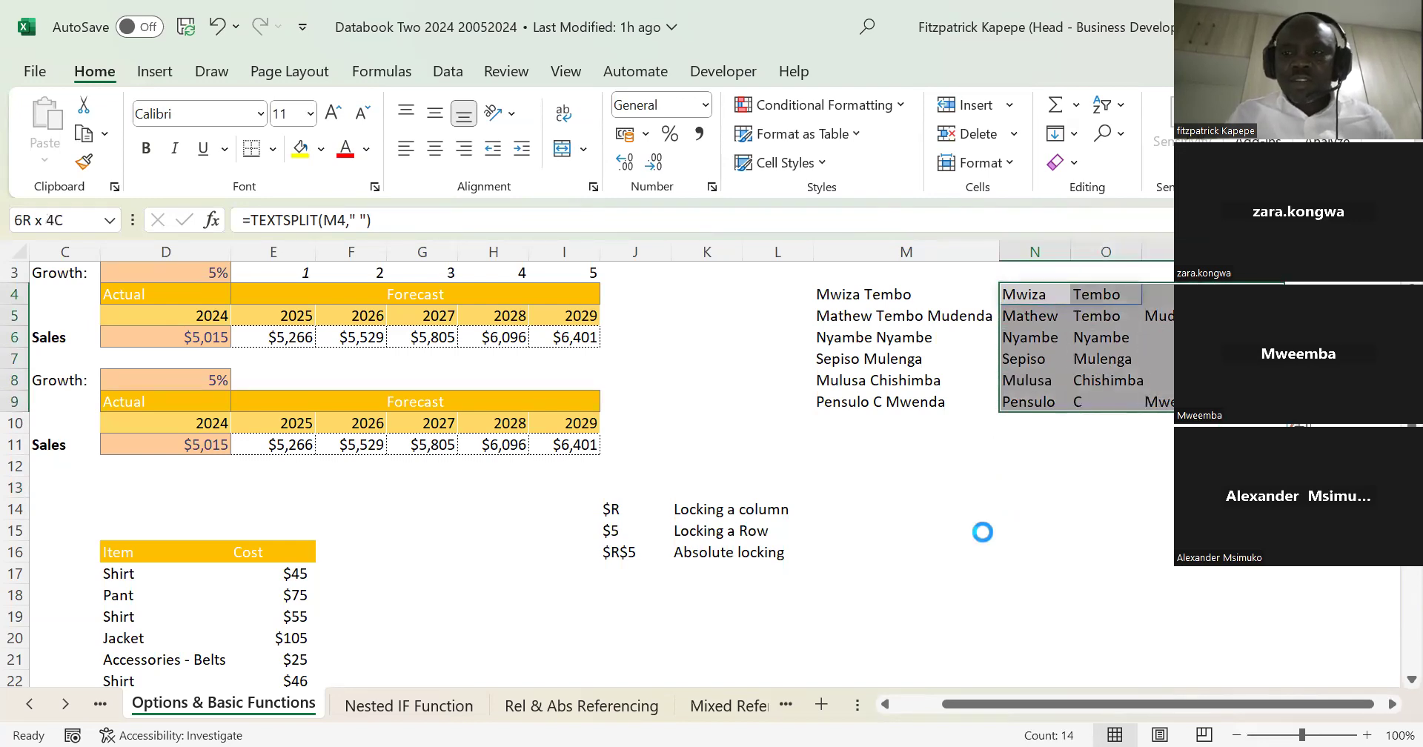
key("Delete")
Step: Start a TEXTSPLIT formula in N4 with M4 as the text to split
key("Up")
key("Down")
key("shift+Down")
key("shift+Down")
key("shift+Down")
key("shift+Down")
key("shift+Down")
key("Up")
key("Down")
type("=")
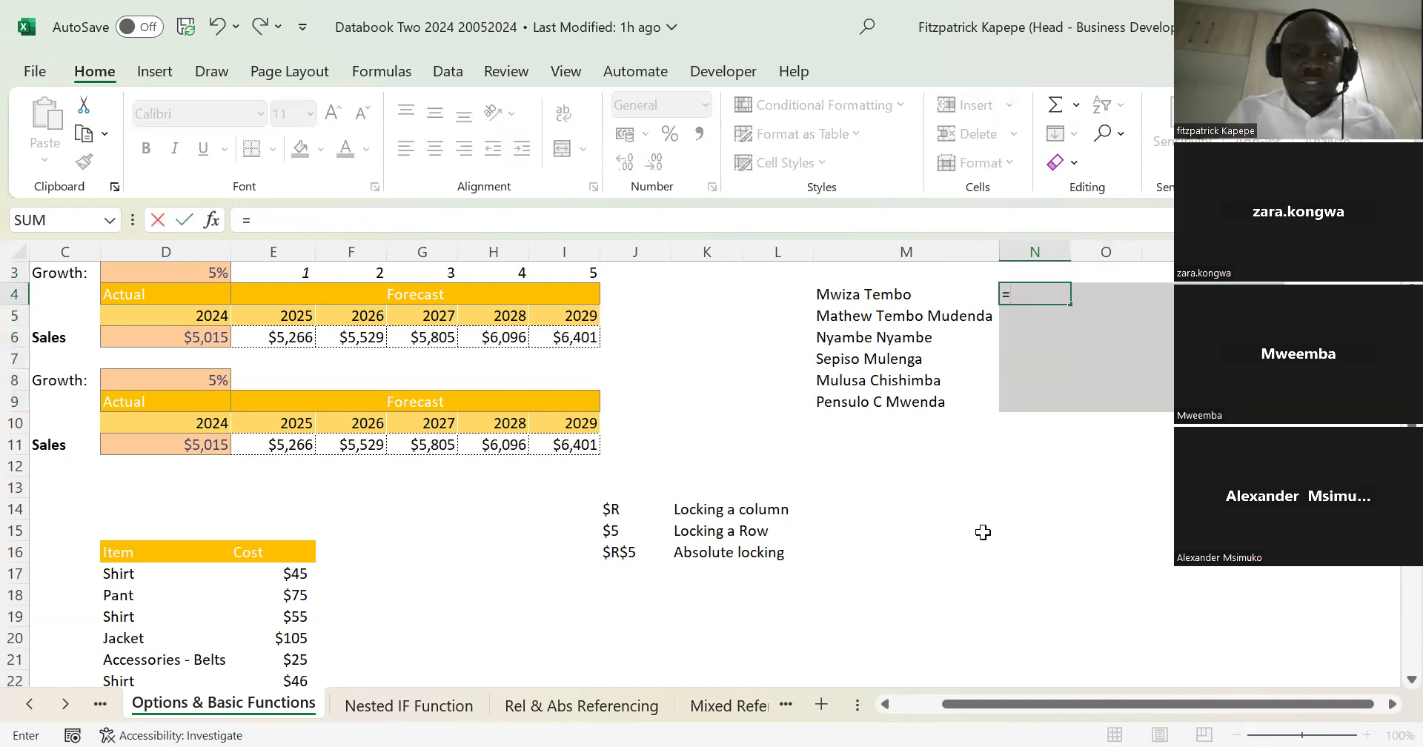
type("text")
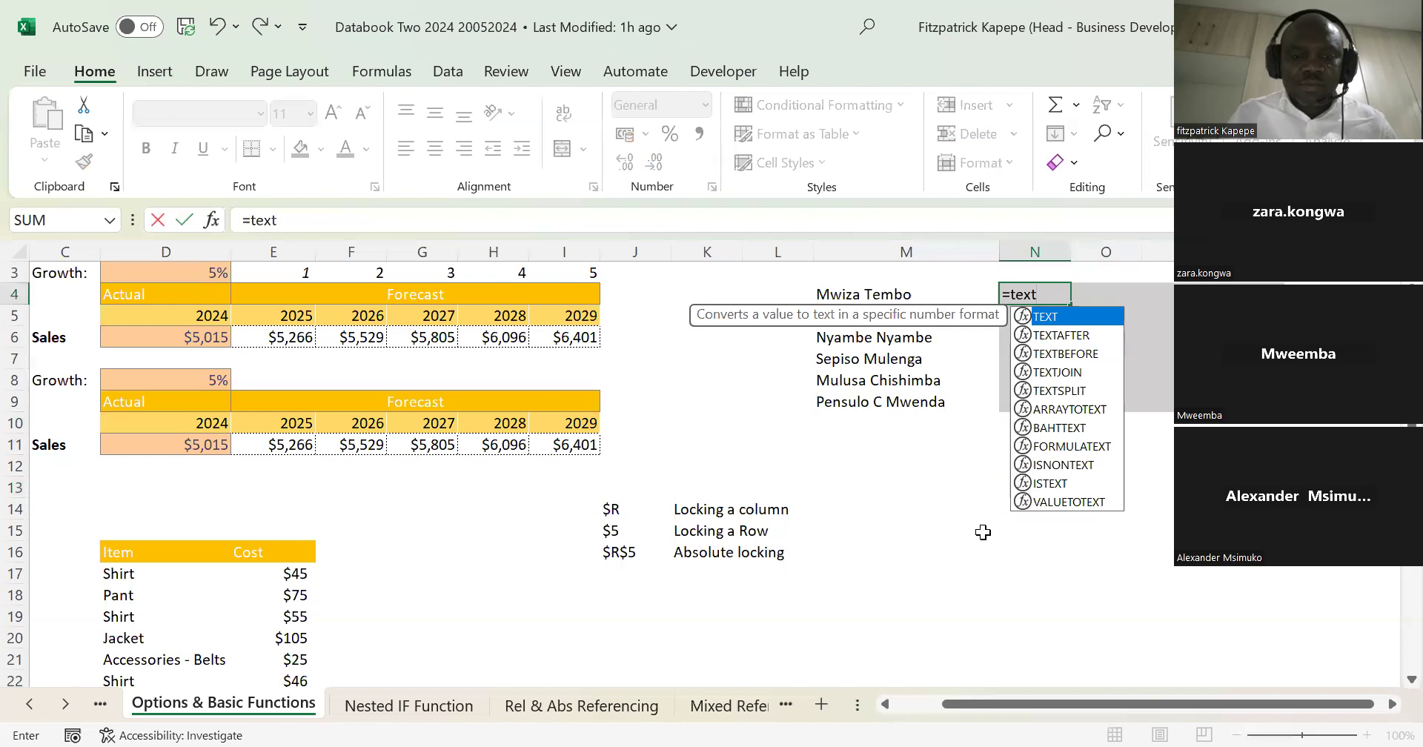
type("SPLIT(")
key("Tab")
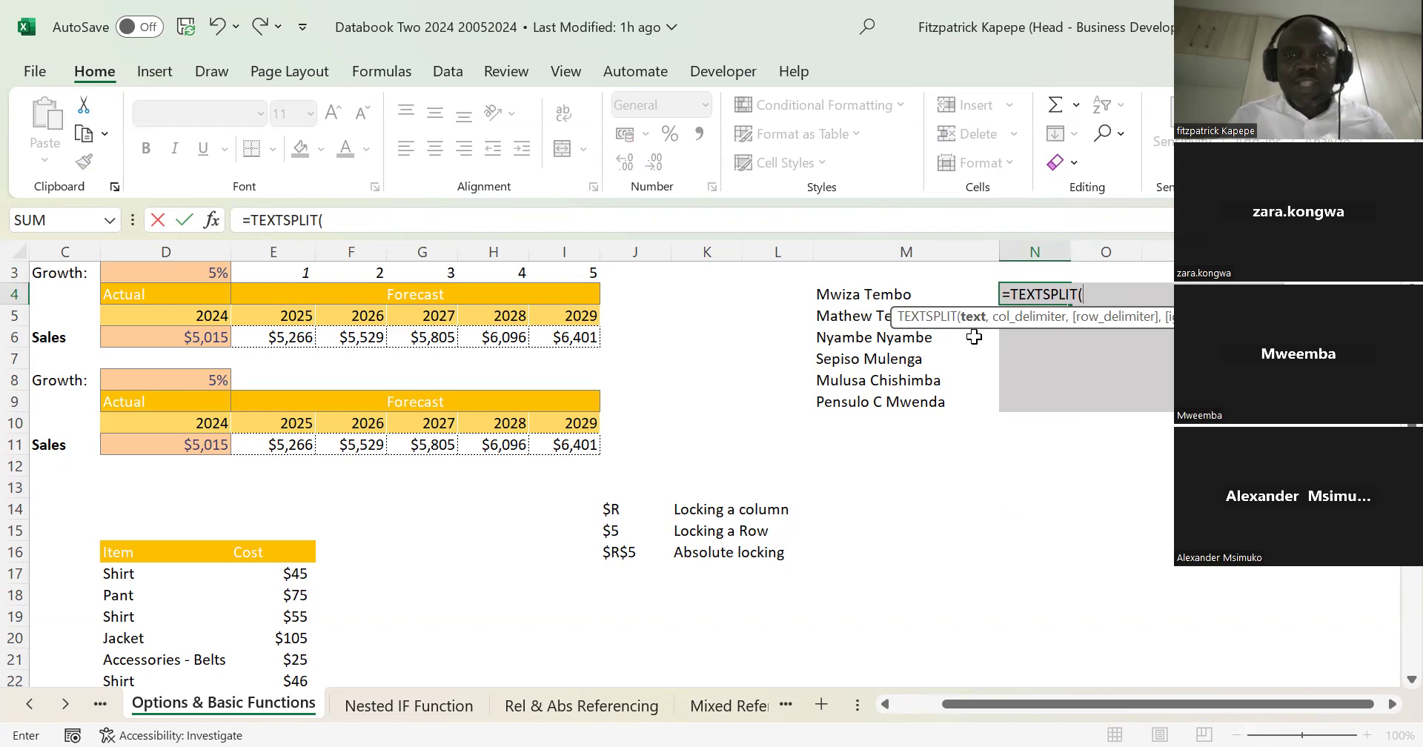
left_click(841, 299)
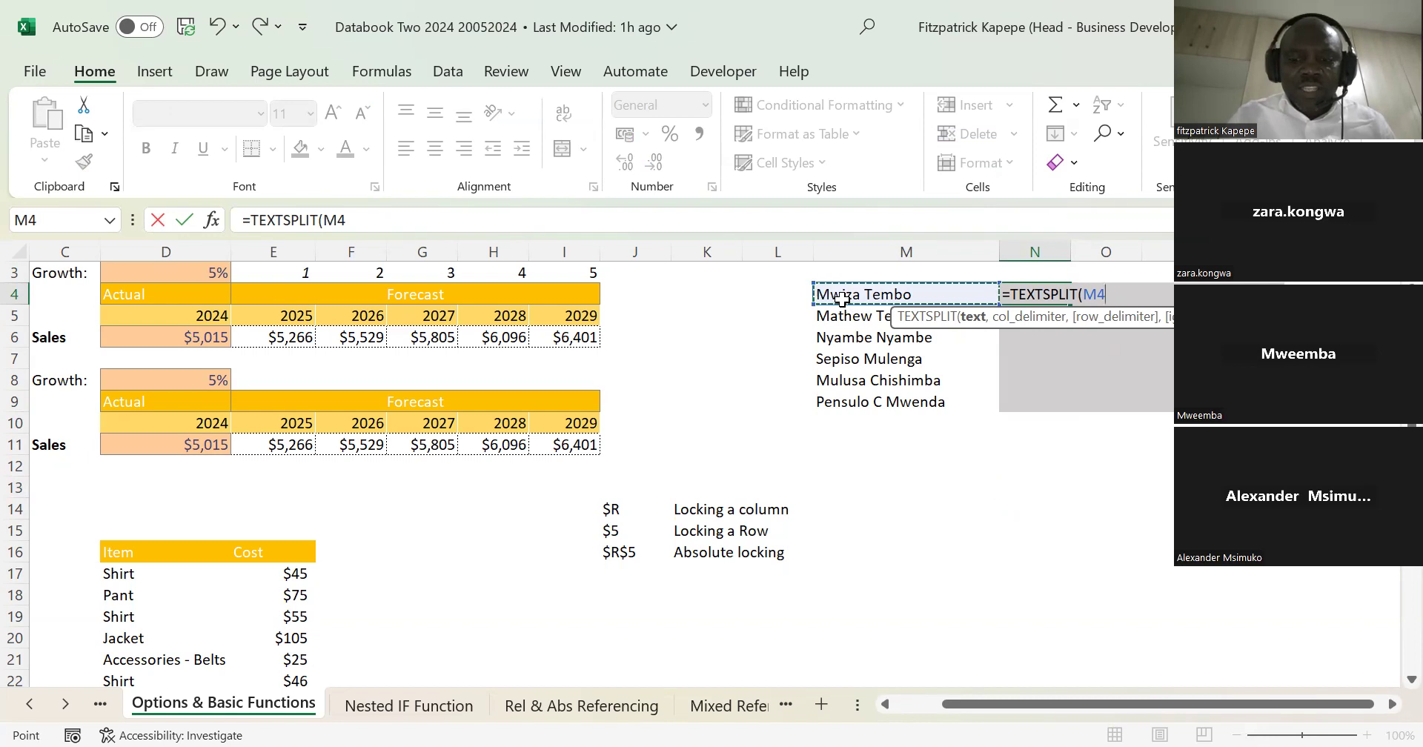
Step: Complete the N4 TEXTSPLIT formula with a space as the column delimiter
type(",")
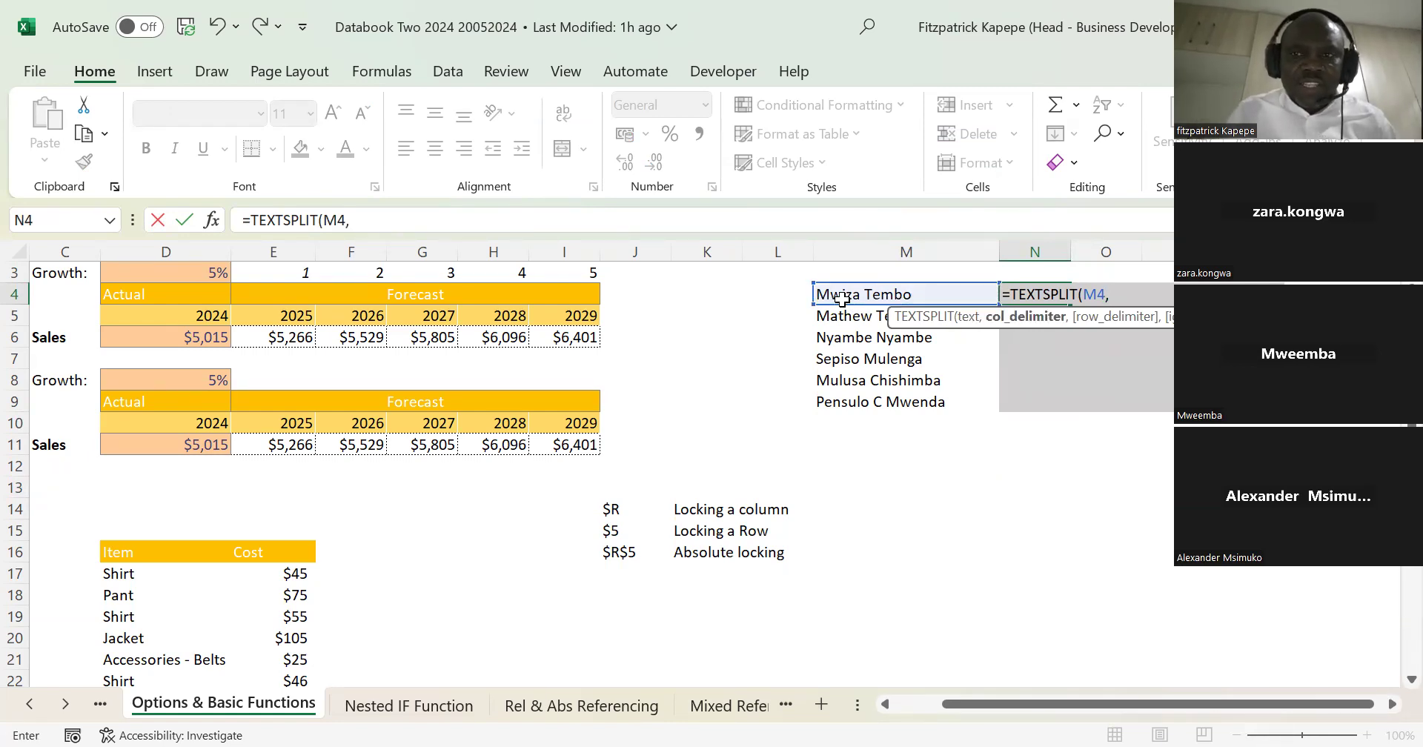
type("\"")
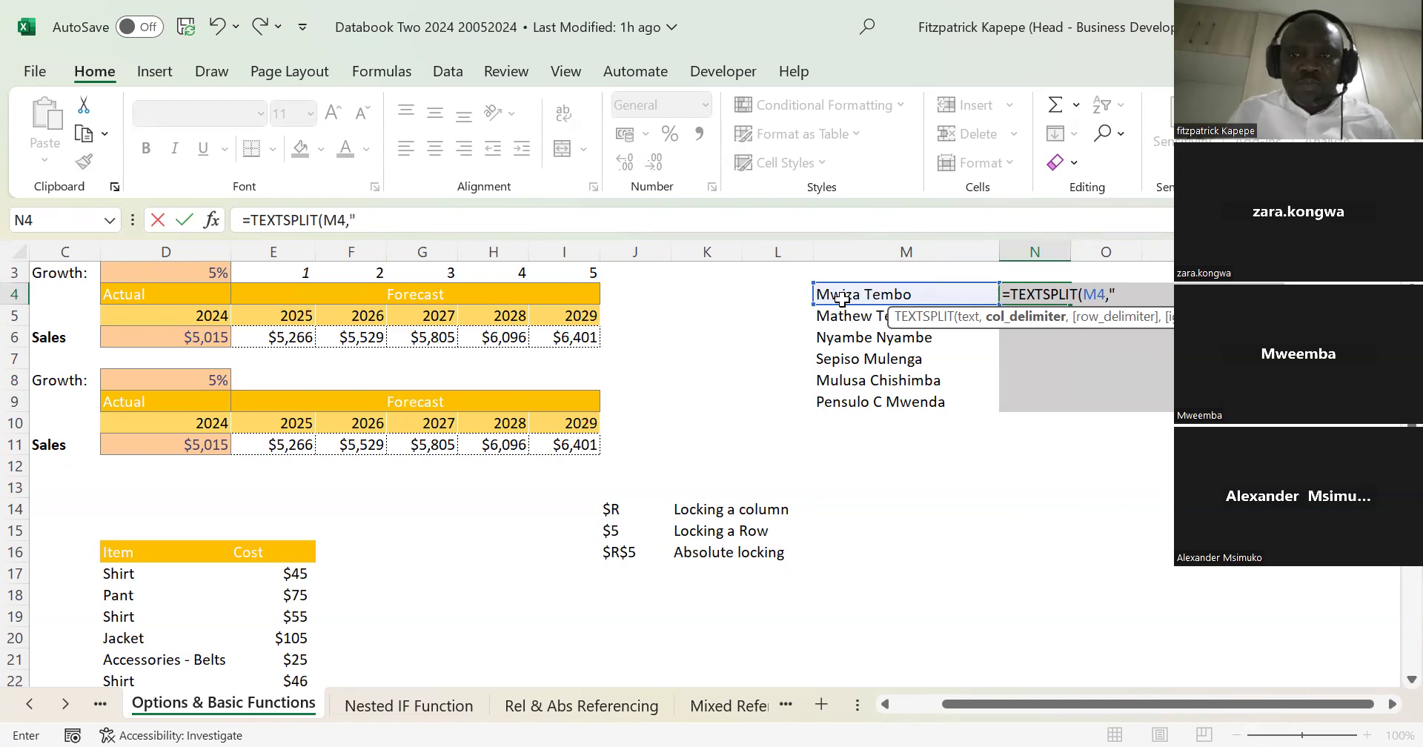
type(" \"\"")
key("BackSpace")
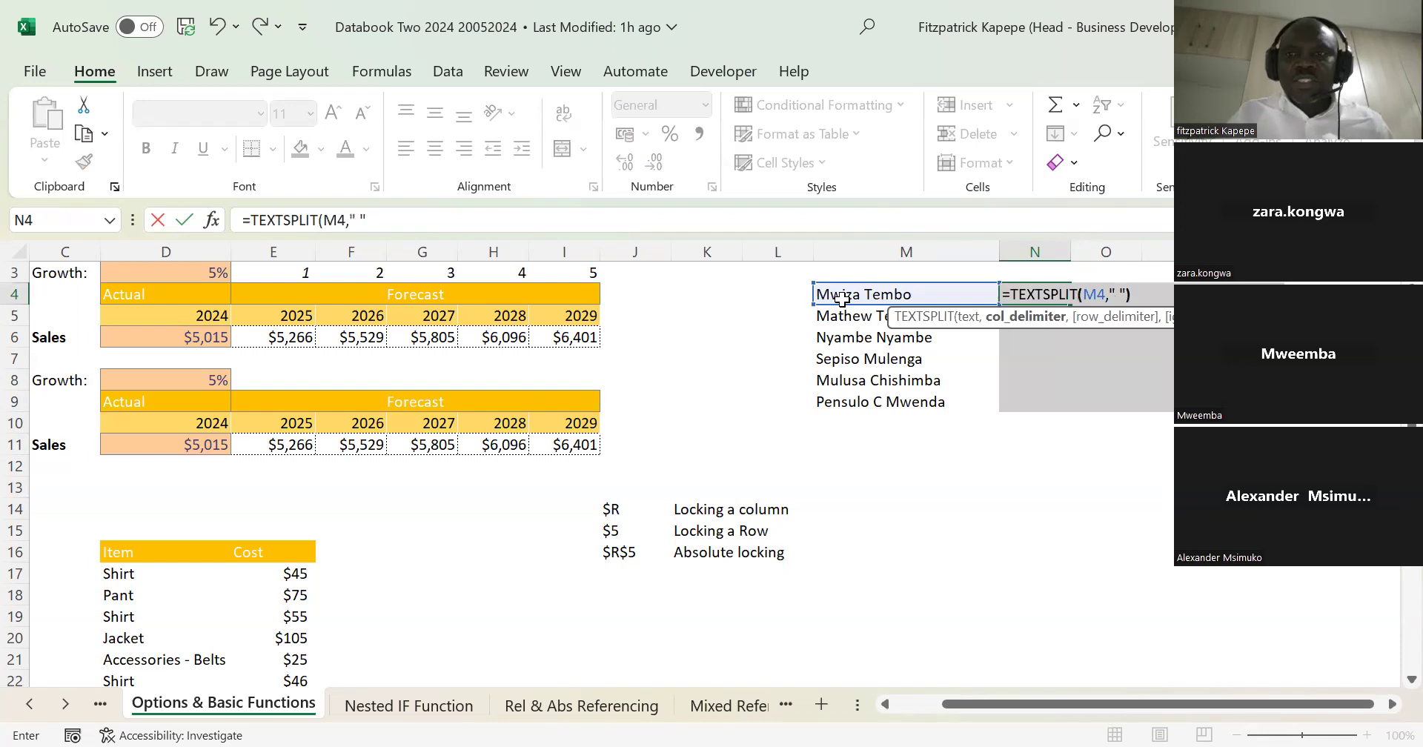
type(")")
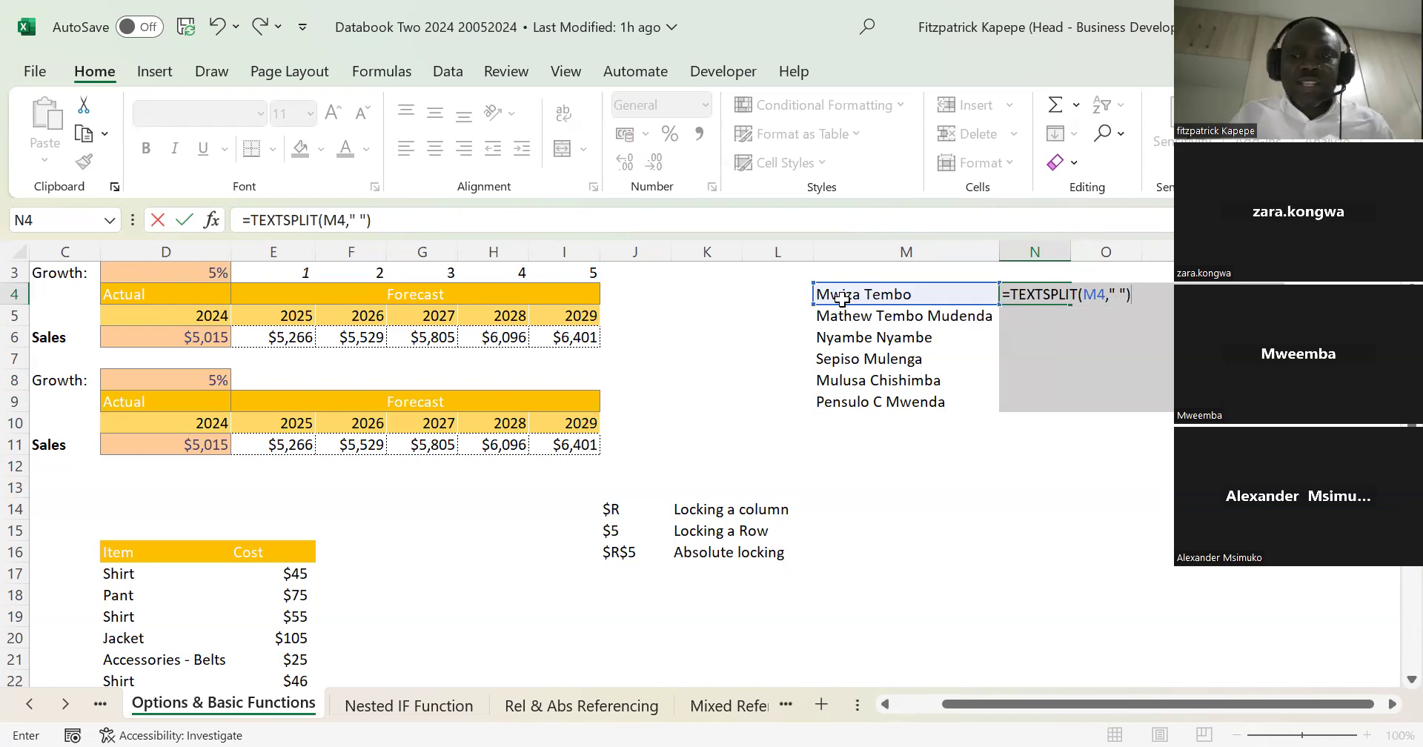
key("Return")
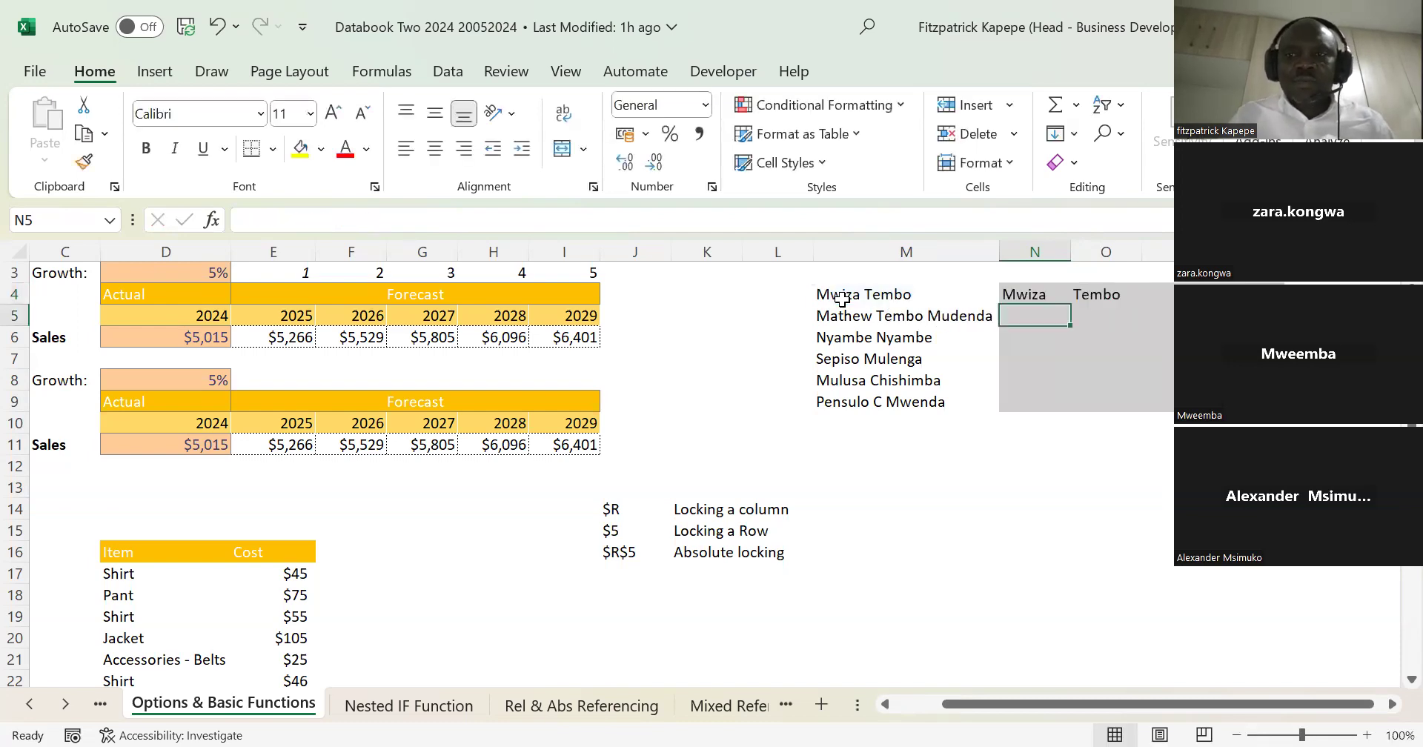
Step: Fill the TEXTSPLIT formula from N4 down to N9, and undo the fill
left_click(1052, 296)
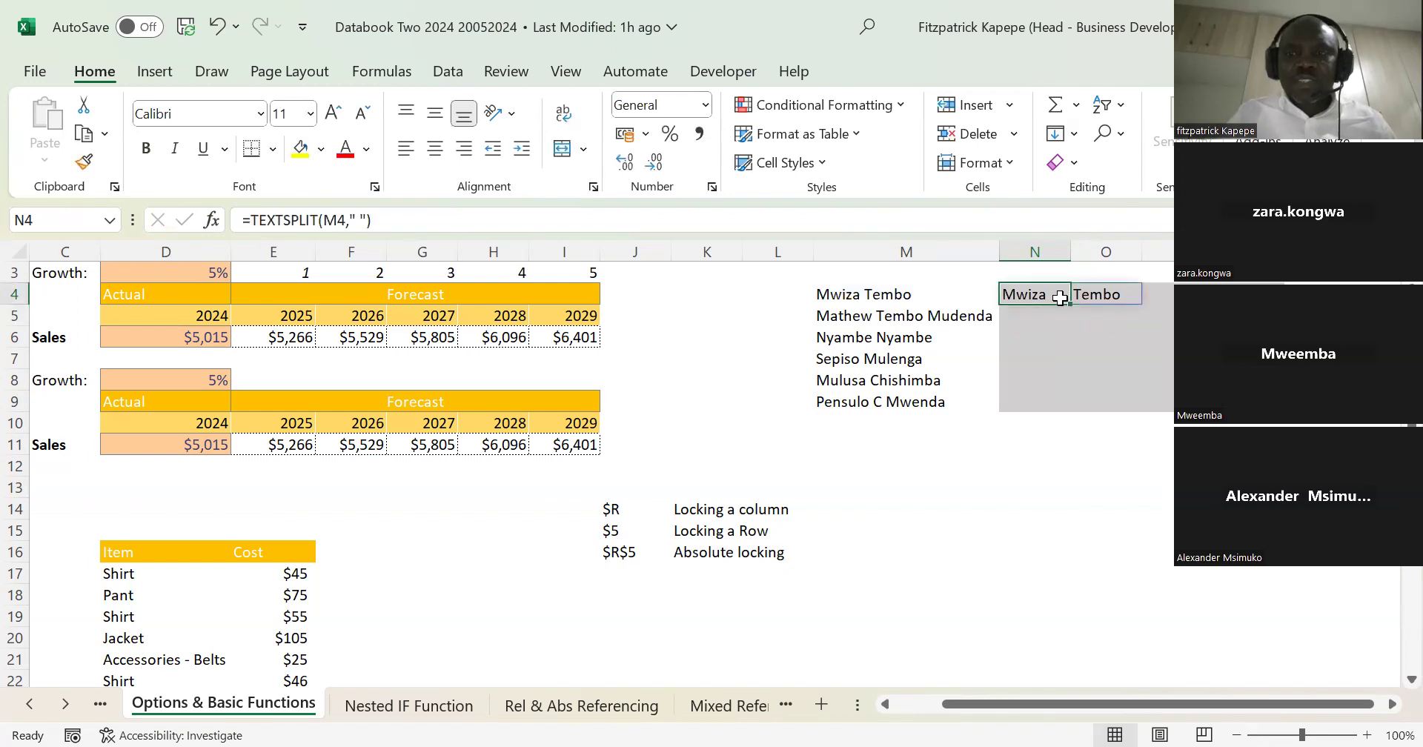
left_click(1071, 308)
left_click_drag(1070, 308, 1067, 420)
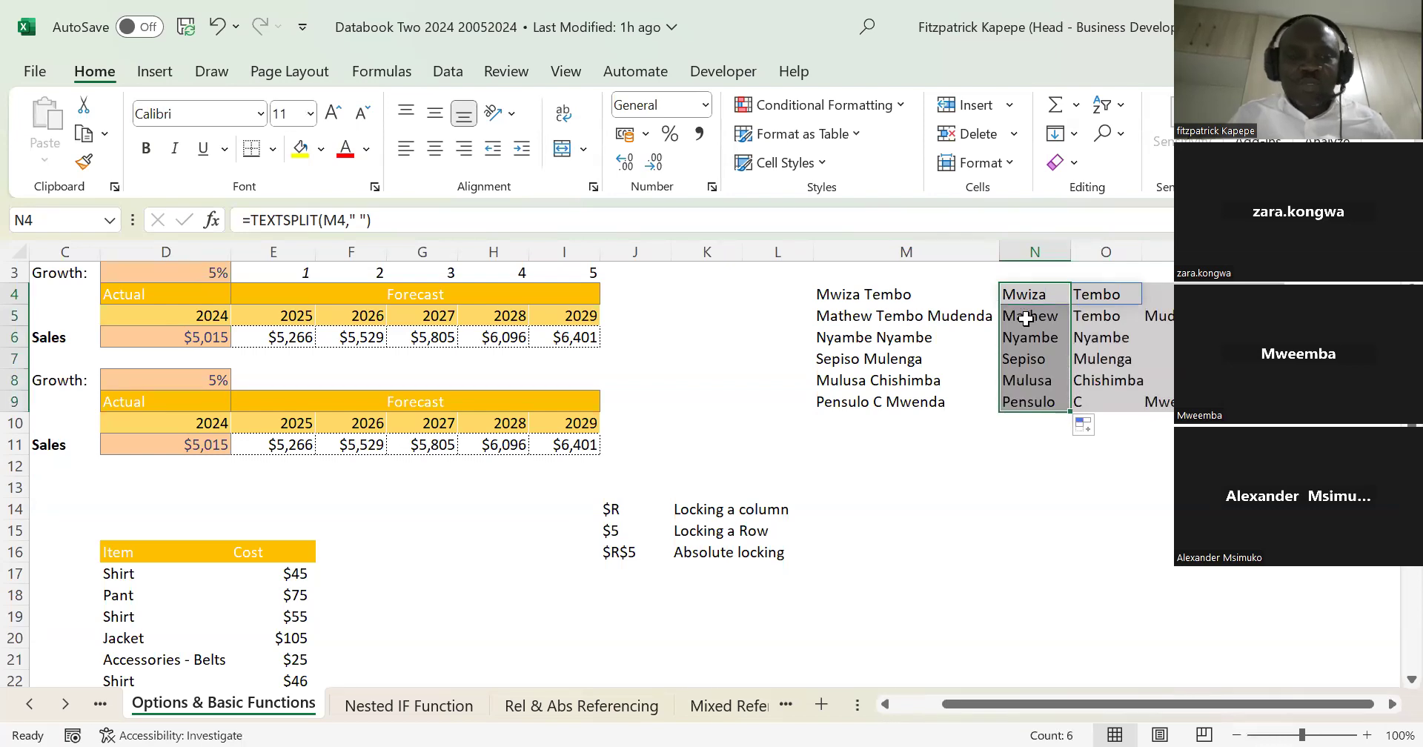
key("ctrl+z")
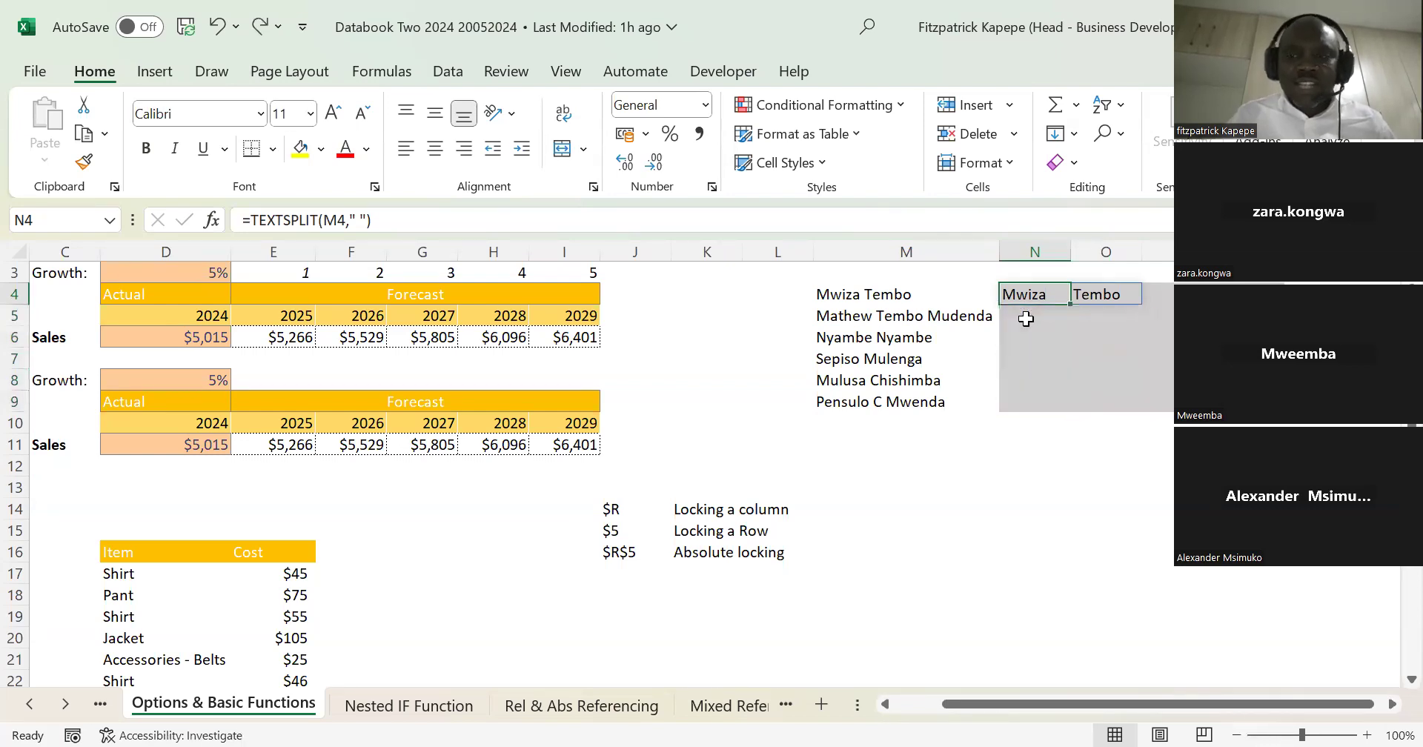
Step: Select N4:N9 and fill the TEXTSPLIT formula down through the range
key("shift+Down")
key("shift+Down")
key("shift+Down")
key("shift+Down")
key("shift+Down")
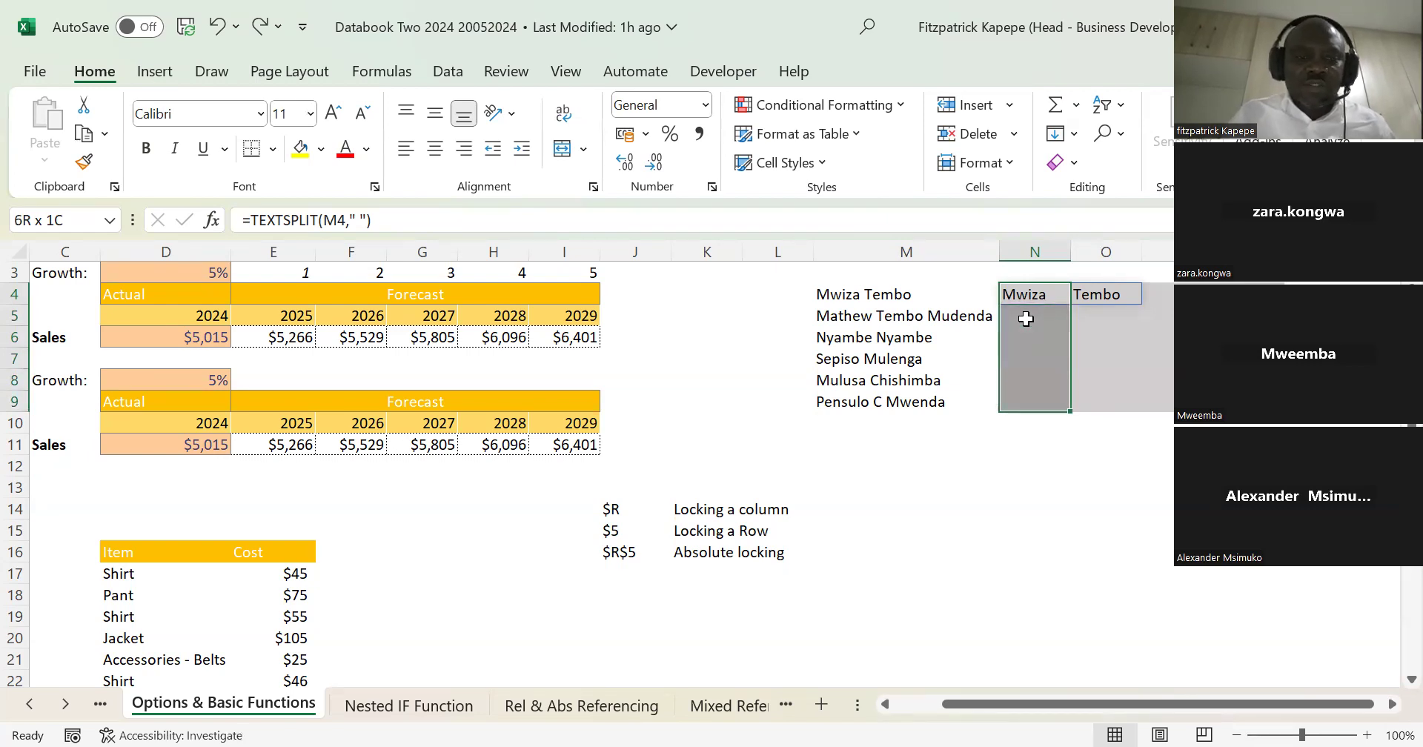
key("ctrl+d")
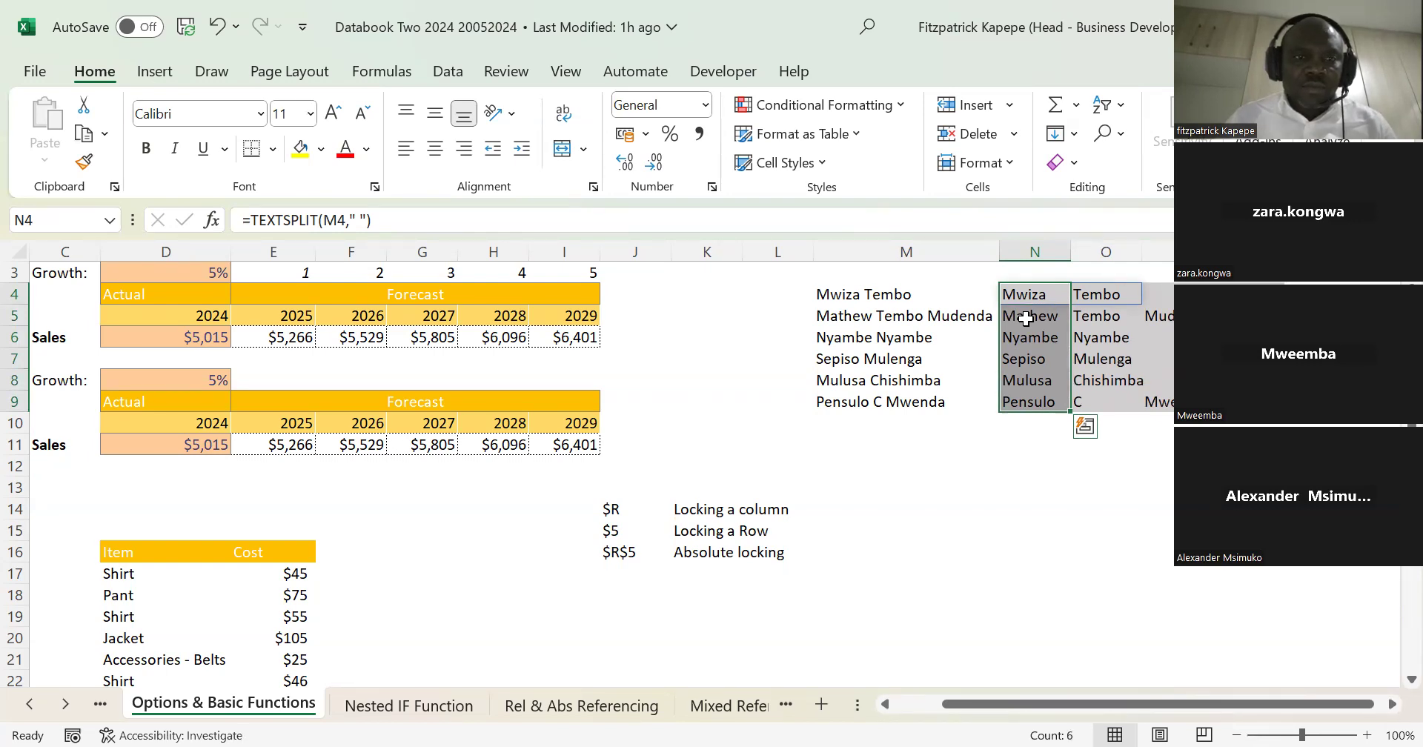
Step: Enter a FORMULATEXT function in N13 that displays the formula of cell N4
key("Down")
key("Down")
key("Down")
key("Down")
key("Down")
key("Down")
key("Down")
key("Down")
key("Down")
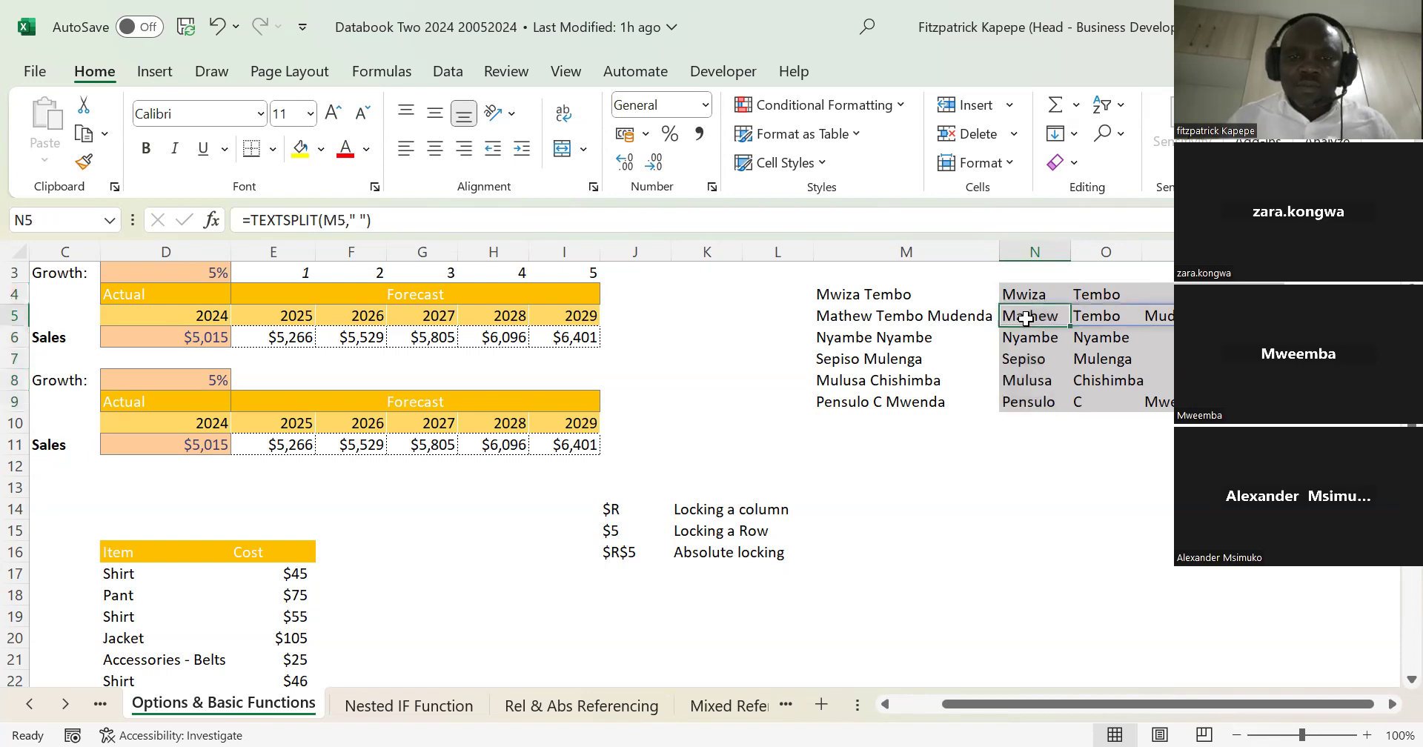
key("Down")
key("Down")
key("Down")
key("Down")
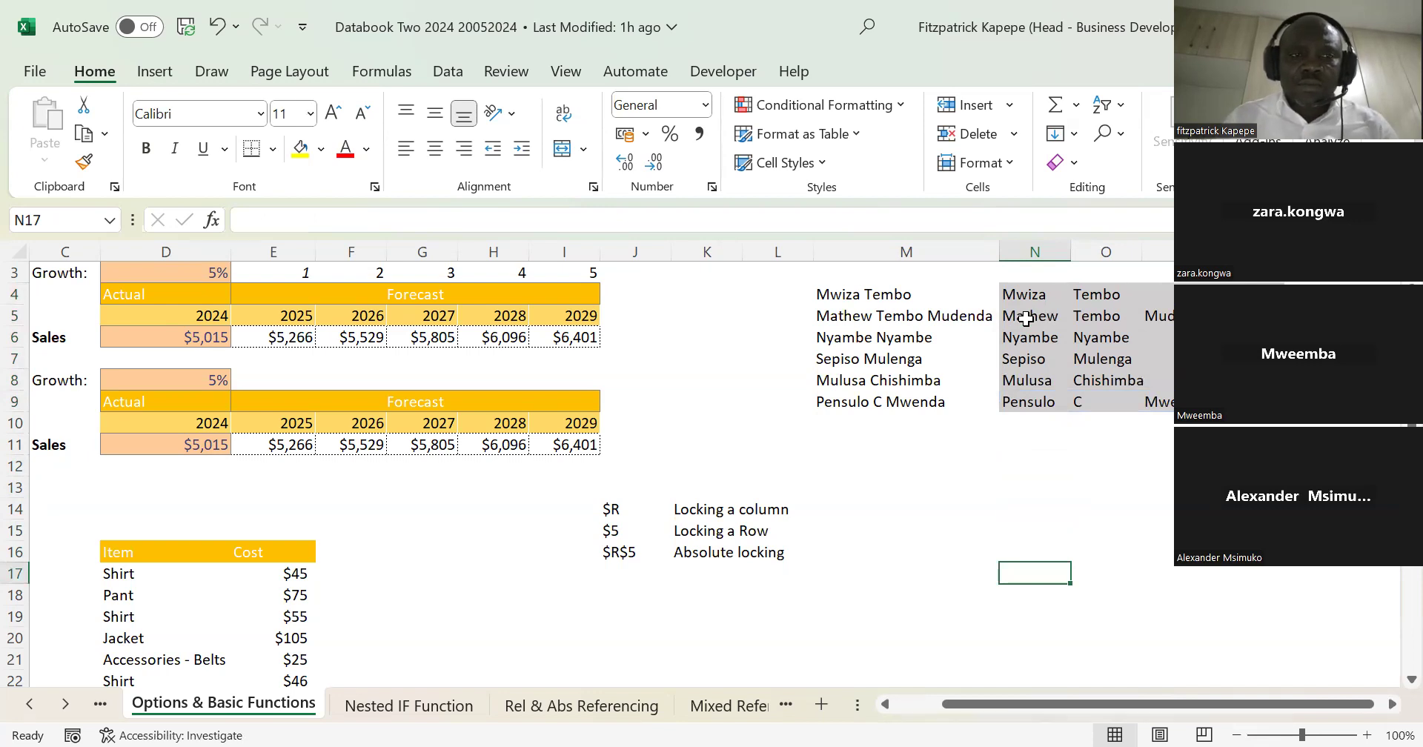
key("Up")
key("Up")
key("Up")
key("Up")
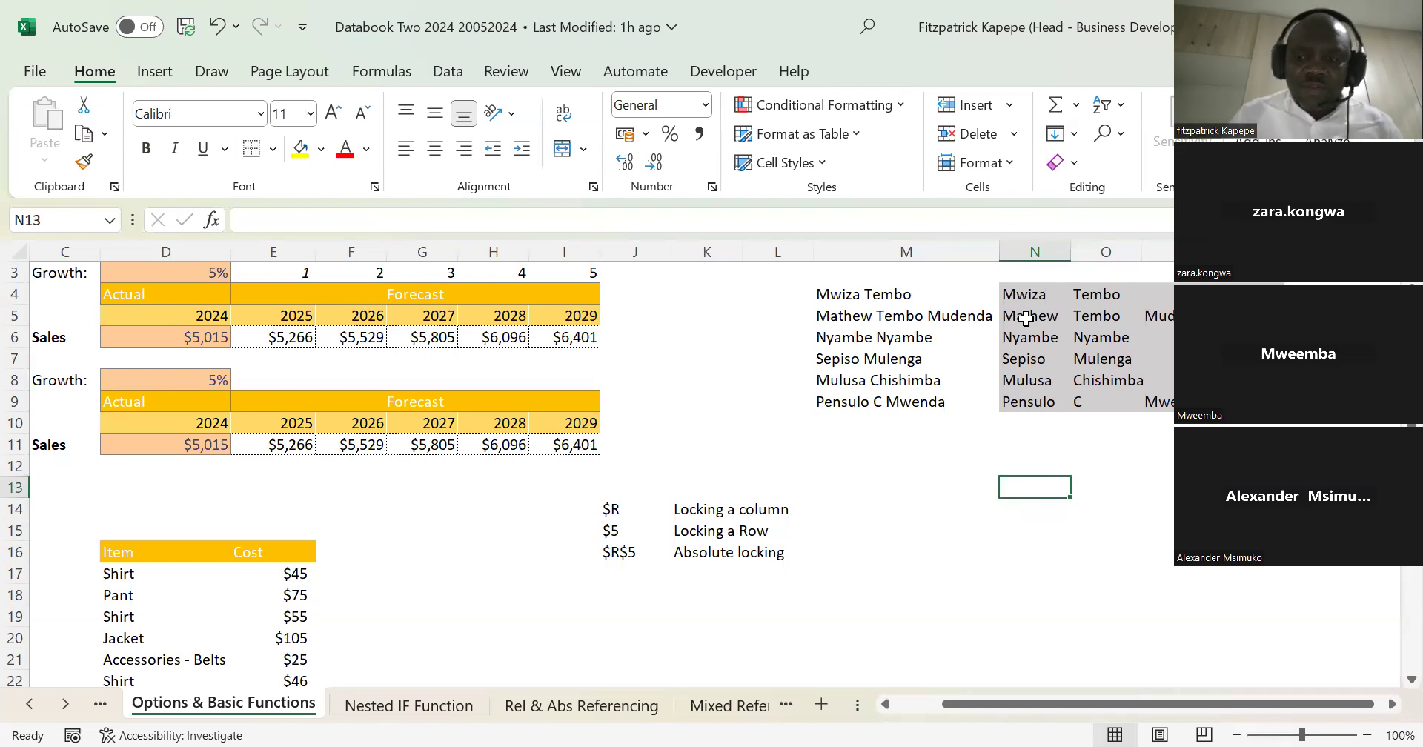
type("=")
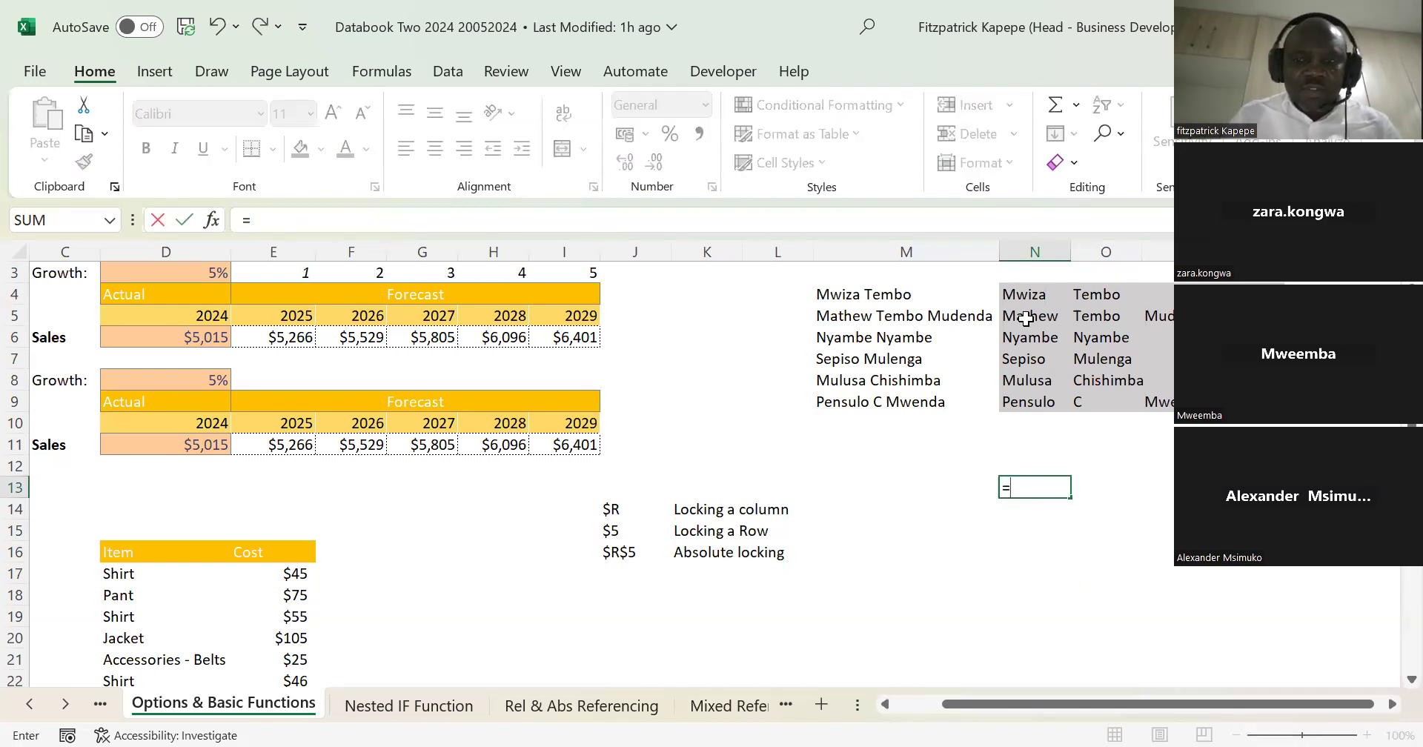
type("for")
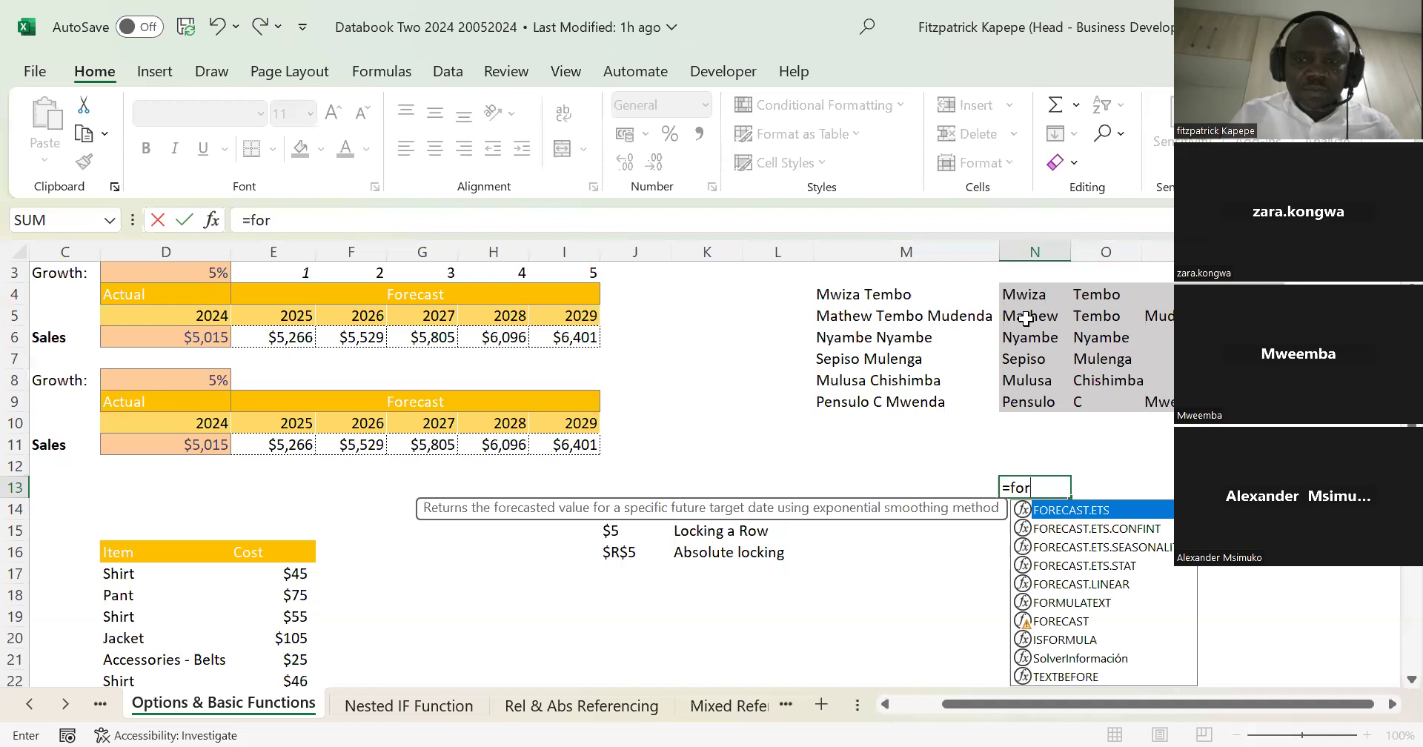
type("mu")
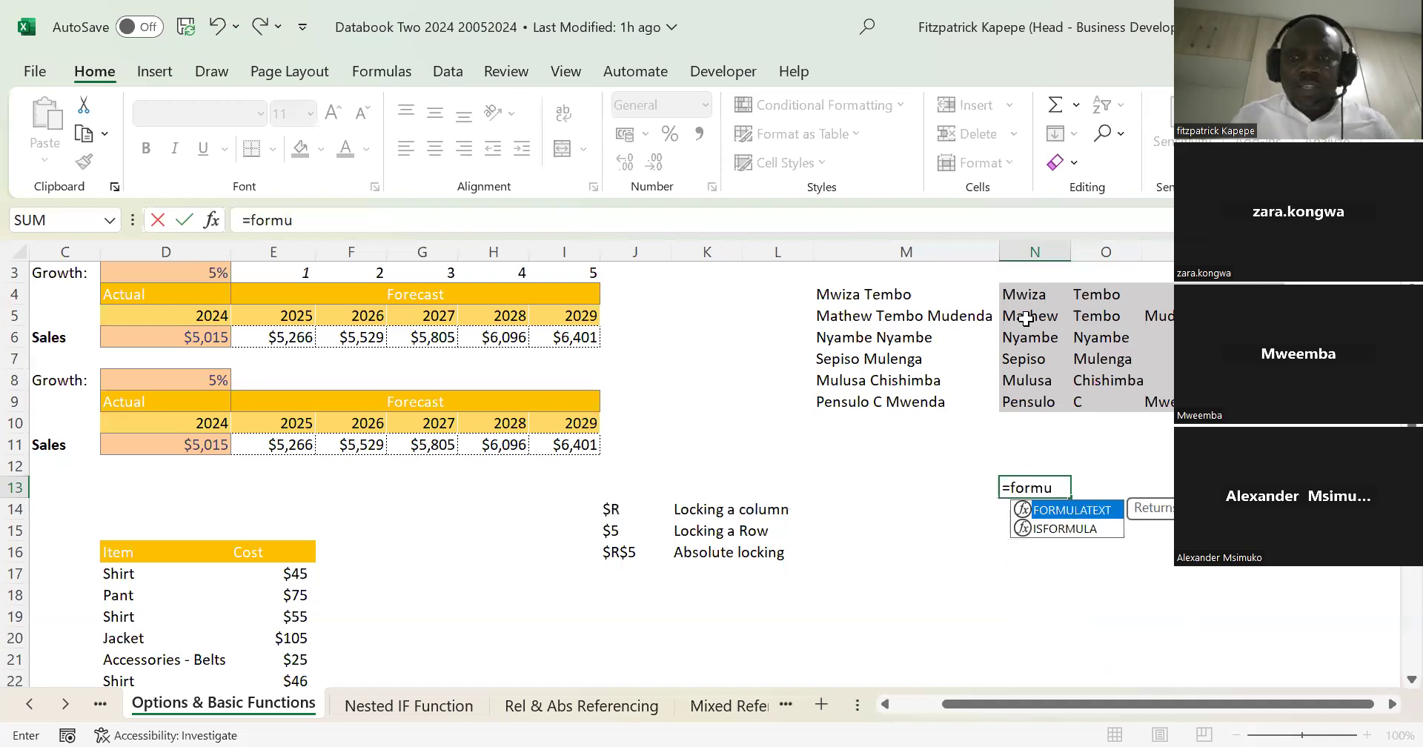
key("Tab")
left_click(1029, 296)
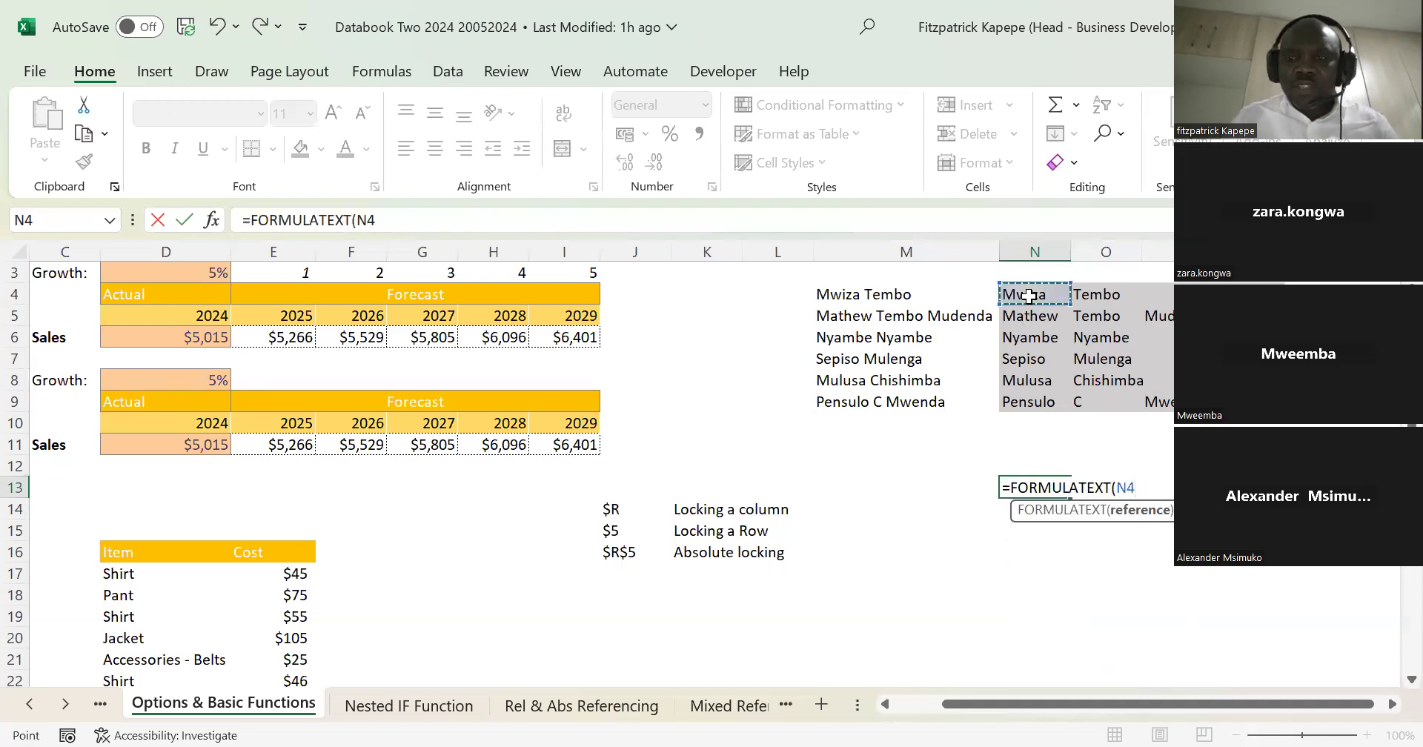
key("Return")
key("Return")
key("Return")
key("Return")
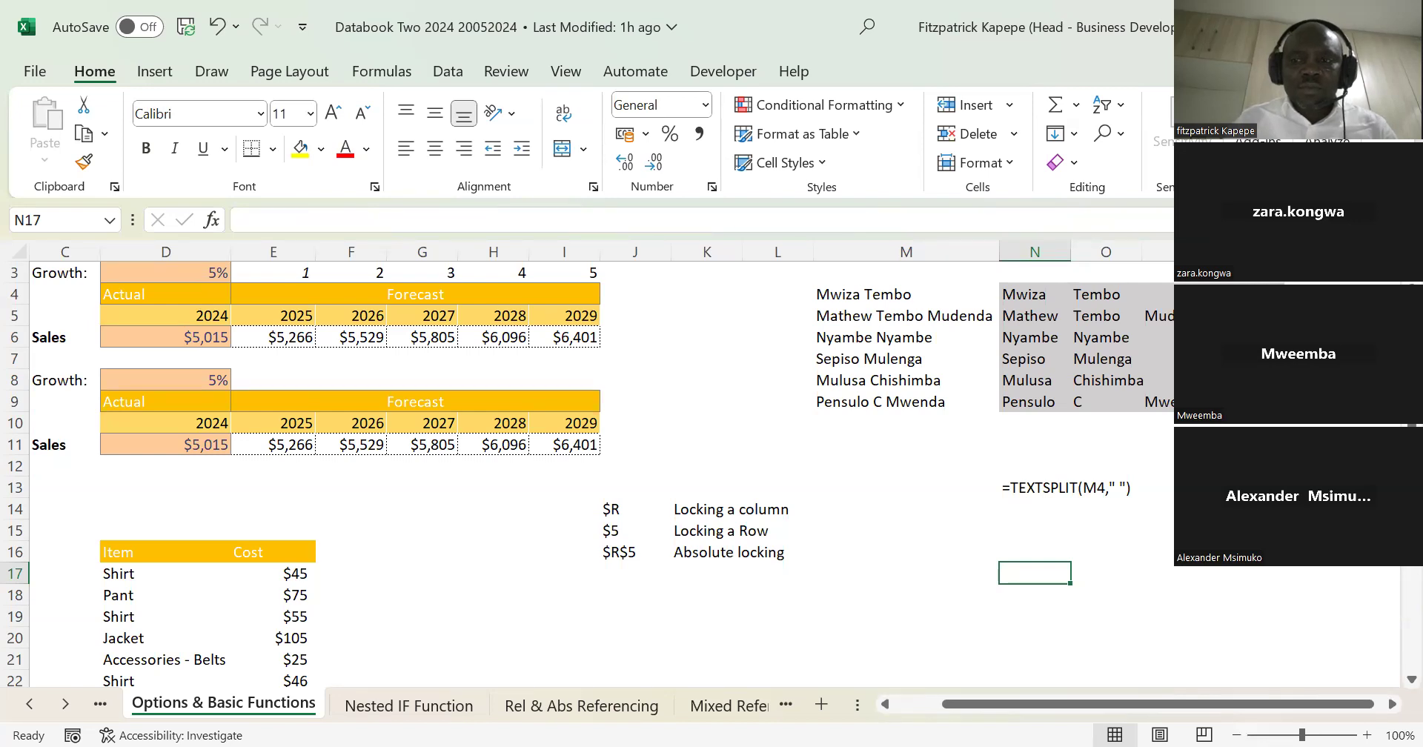
Step: Start a SEQUENCE function in N16 and open its Function Arguments dialog
left_click(1391, 704)
left_click(1392, 704)
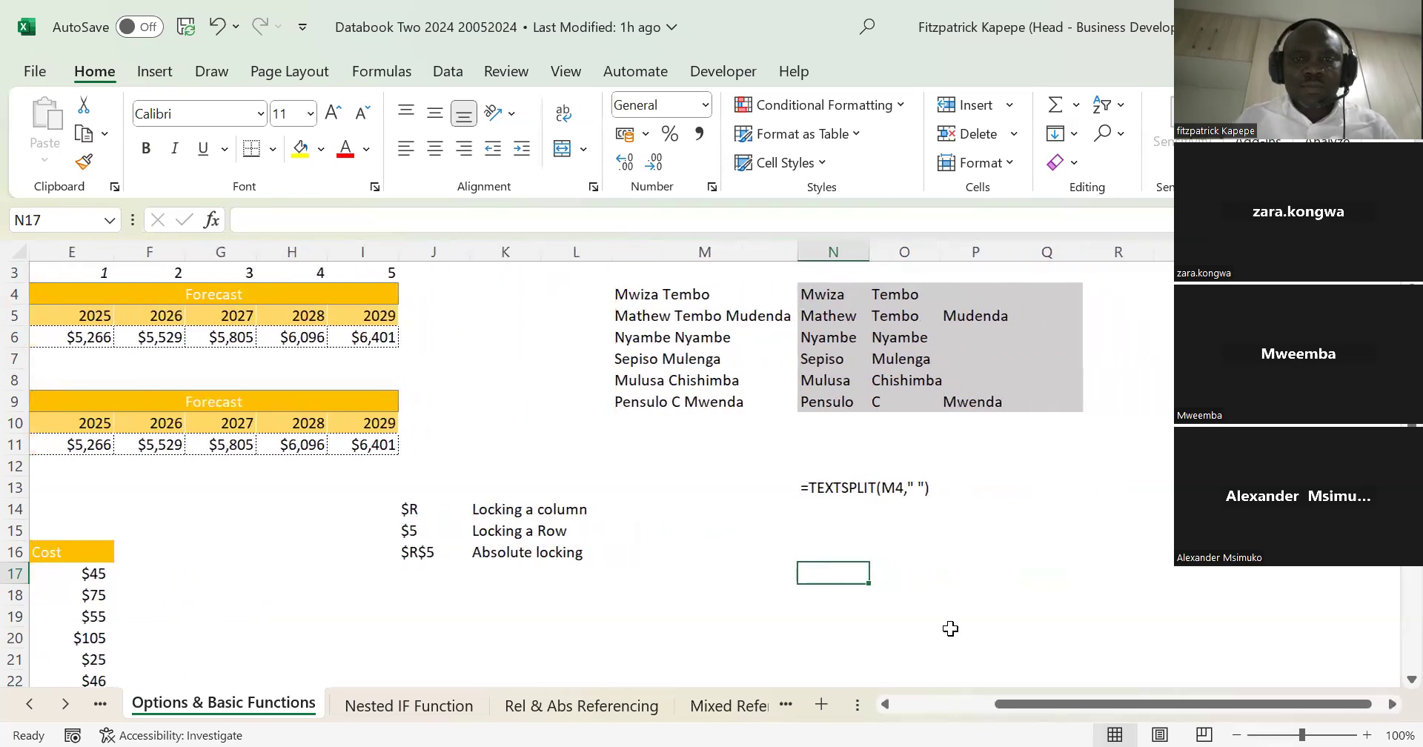
left_click(815, 554)
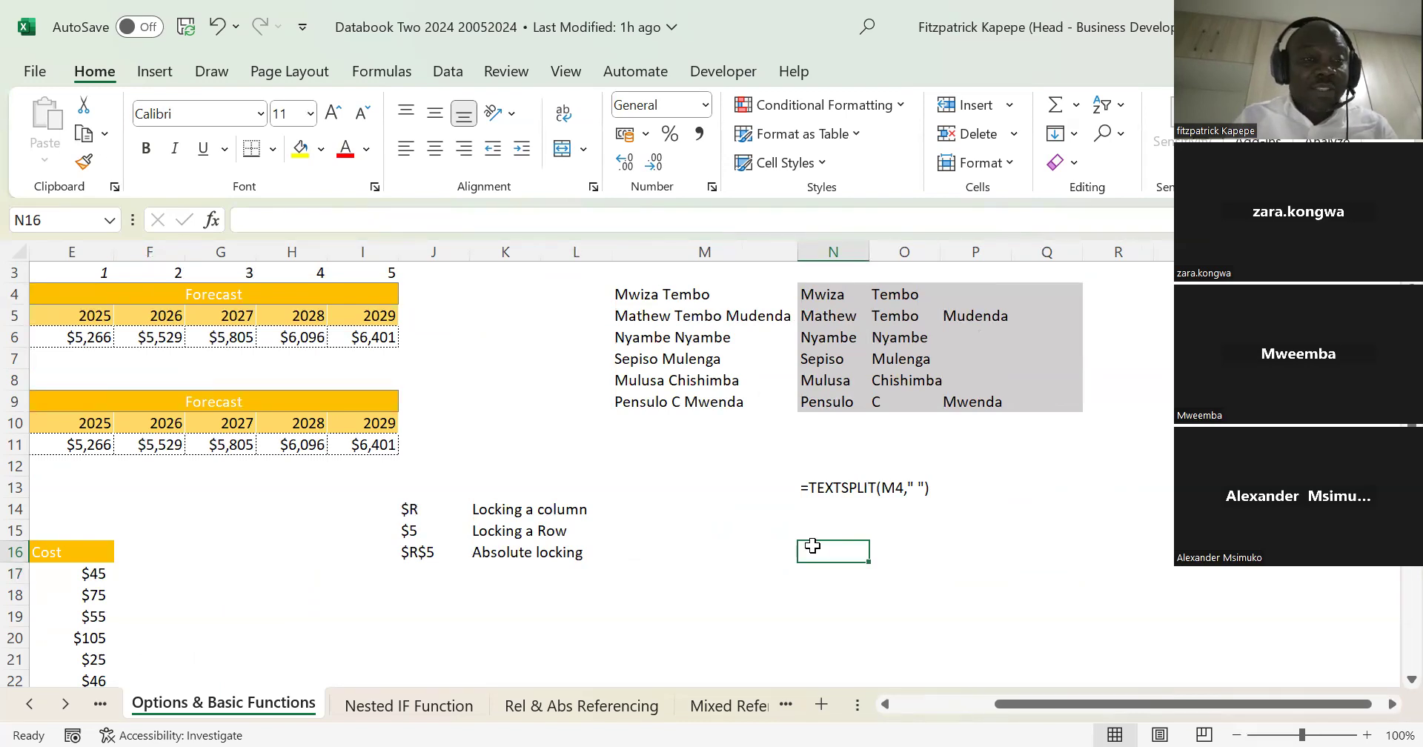
type("=")
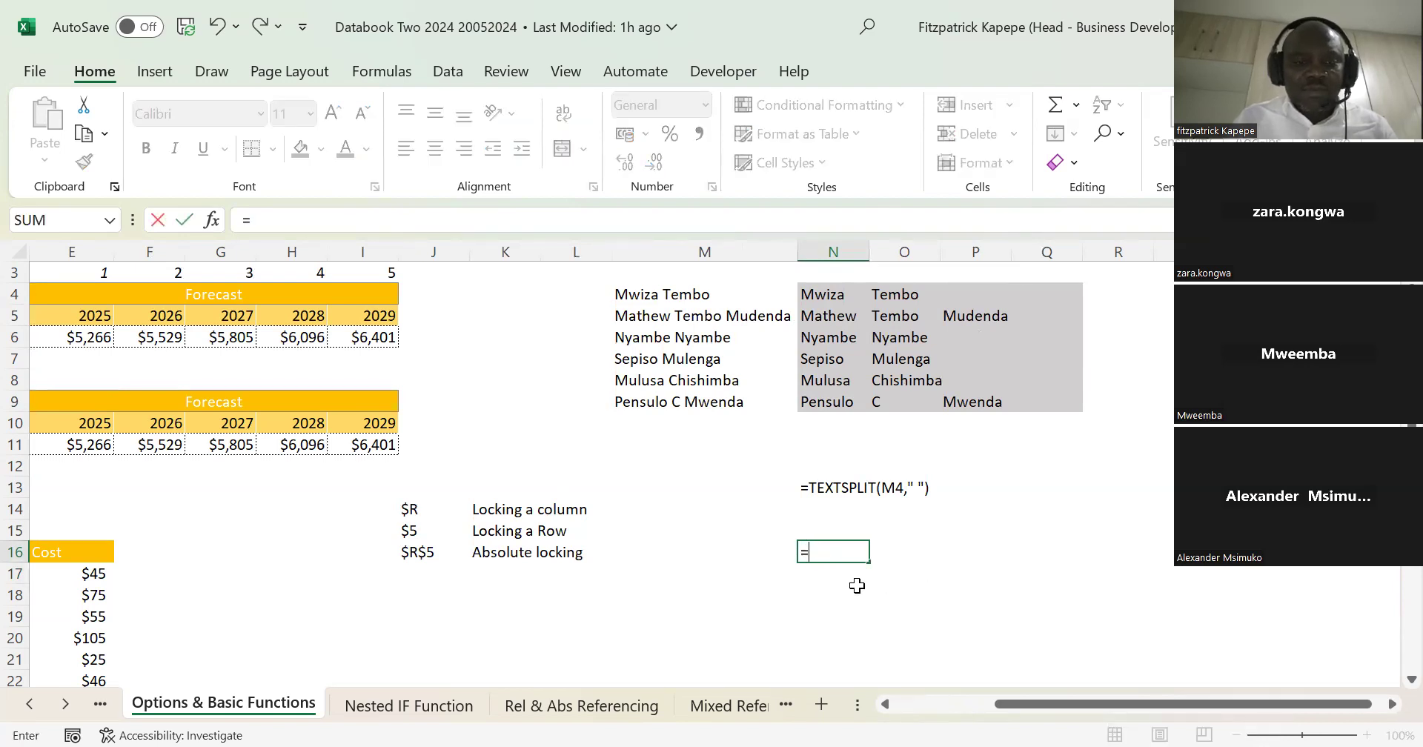
type("se")
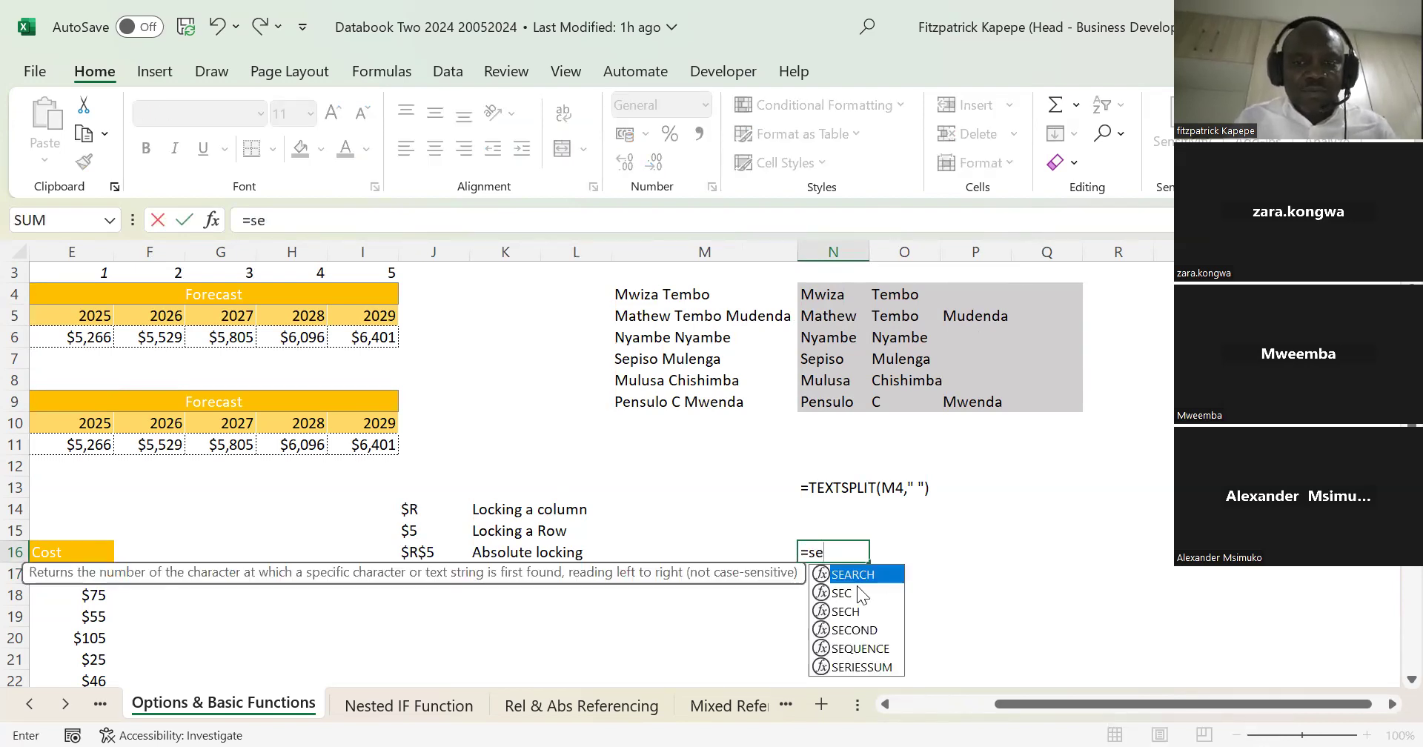
left_click(858, 648)
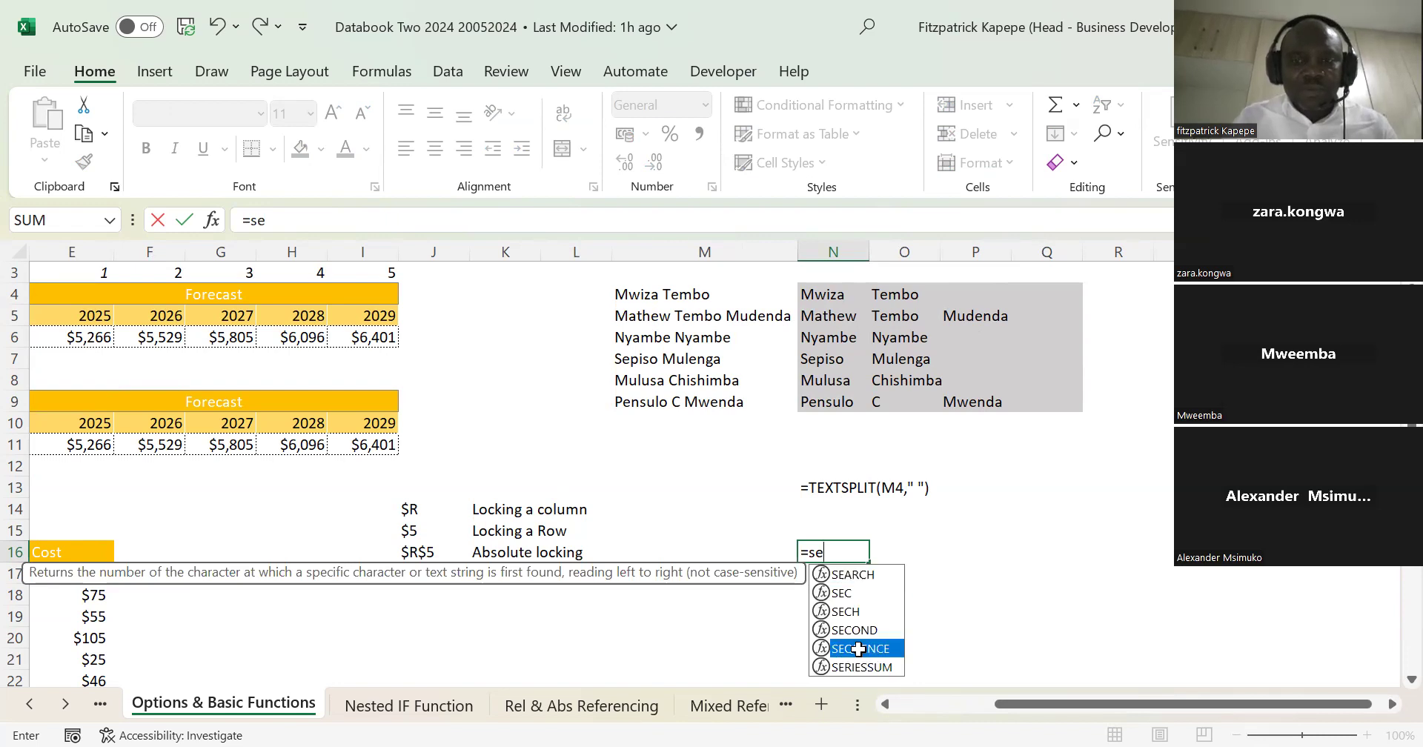
key("Tab")
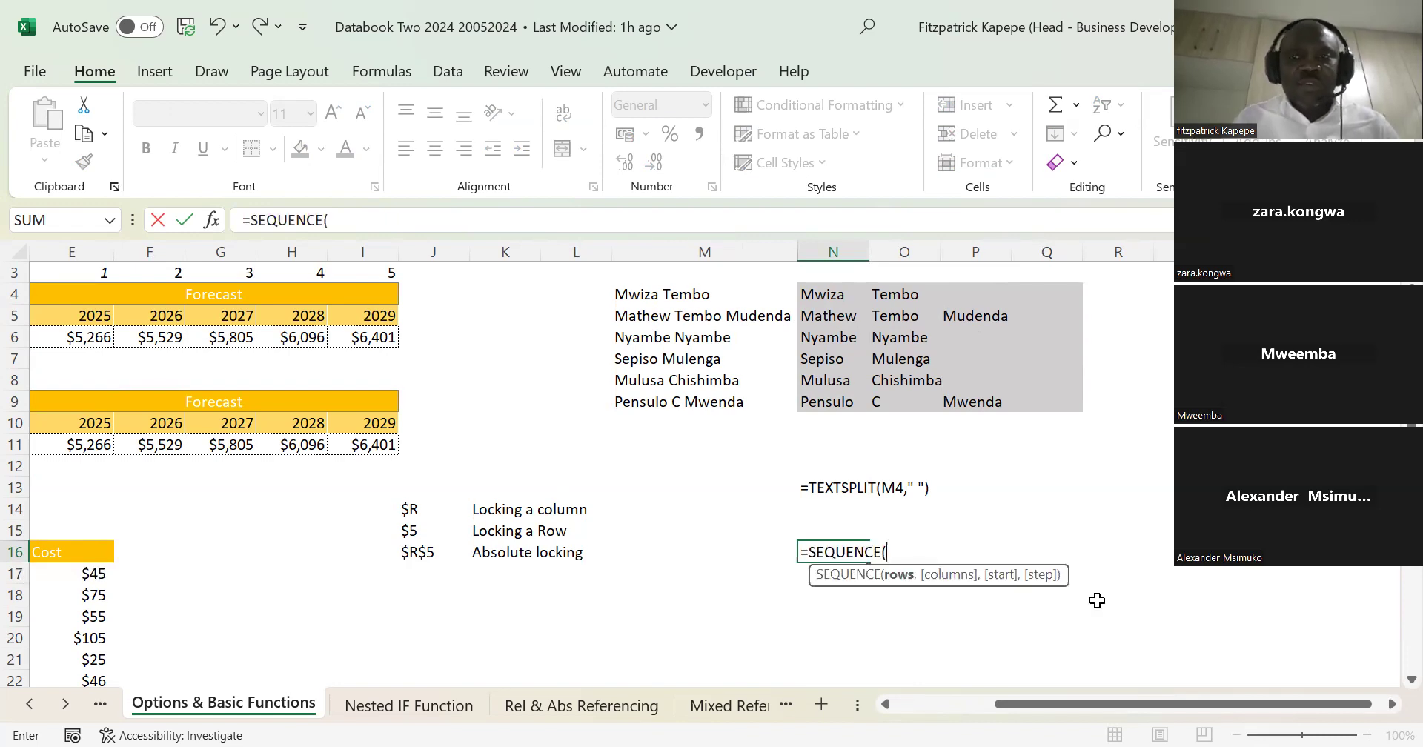
key("ctrl+a")
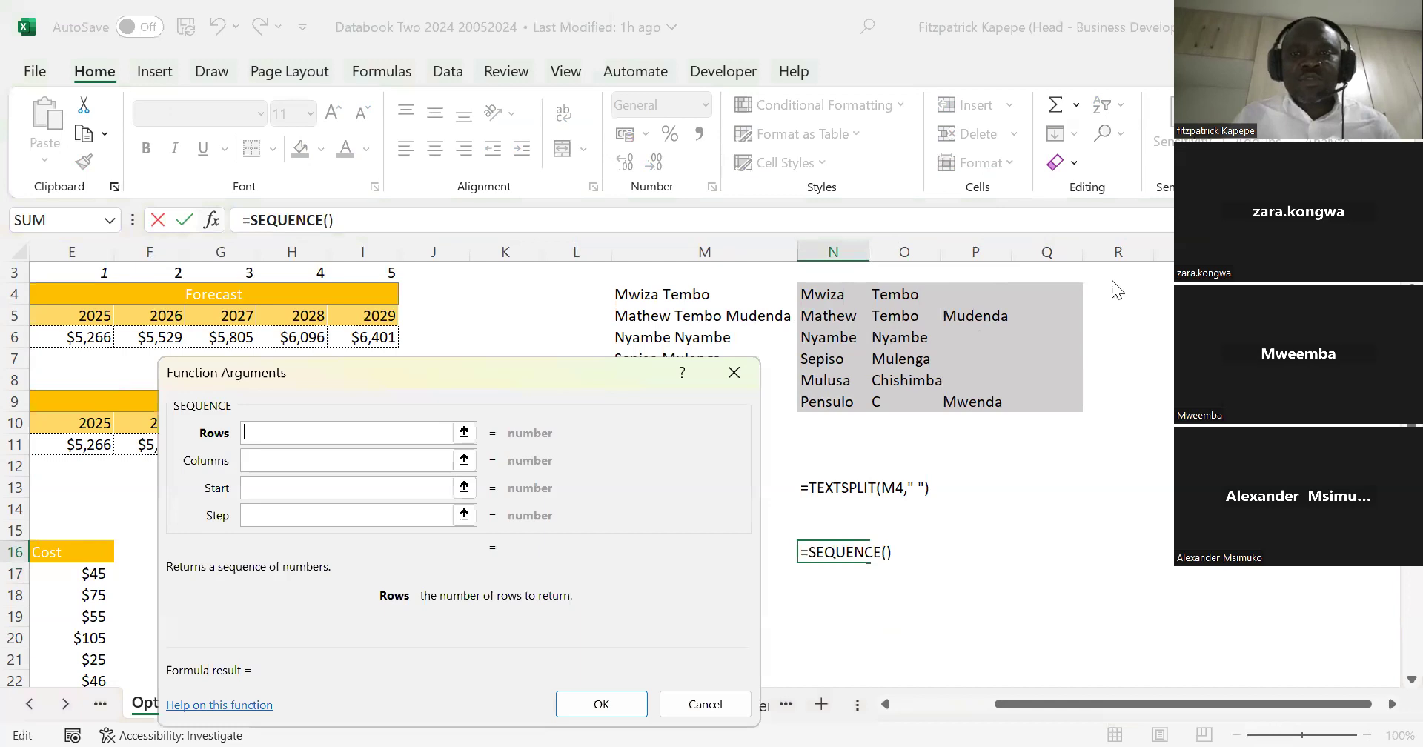
Step: Set the SEQUENCE function to 4 rows and 6 columns, and enter it in N16
left_click_drag(565, 372, 1031, 175)
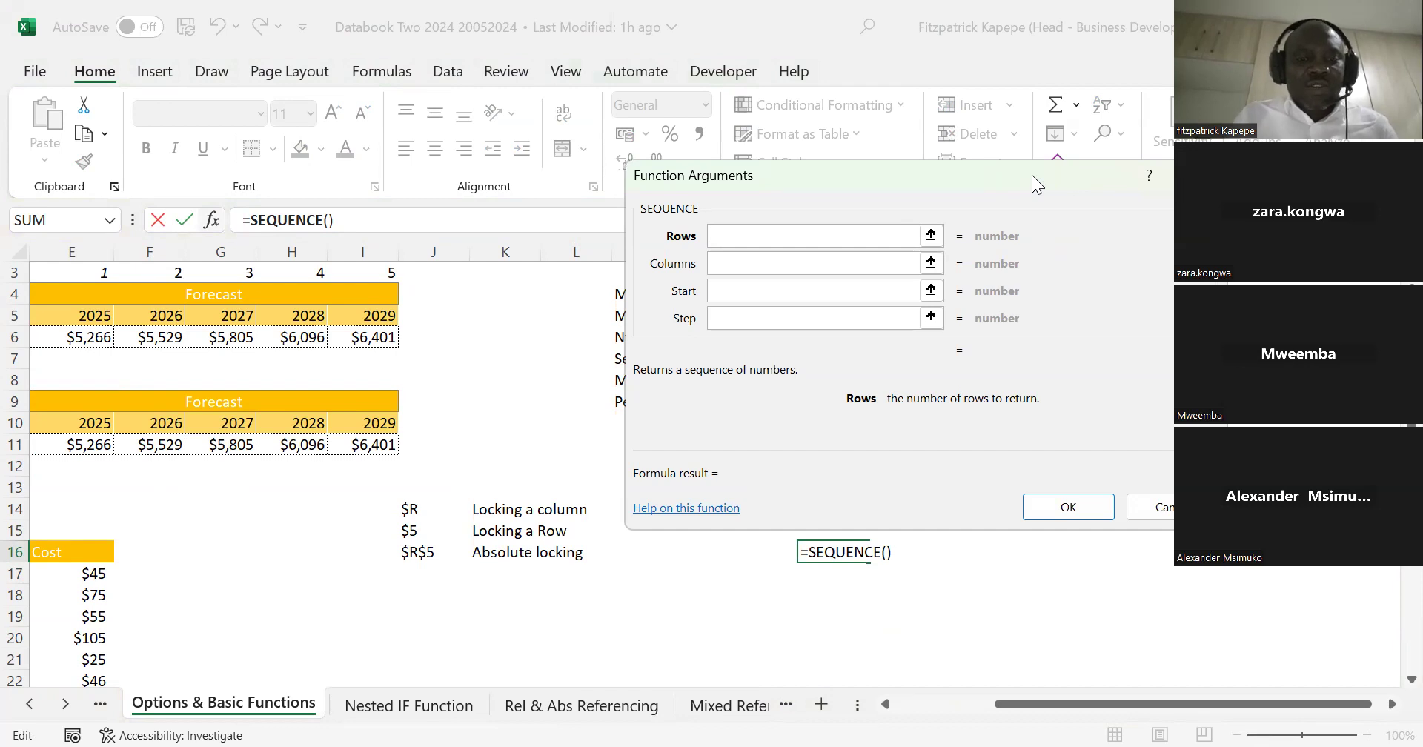
type("4")
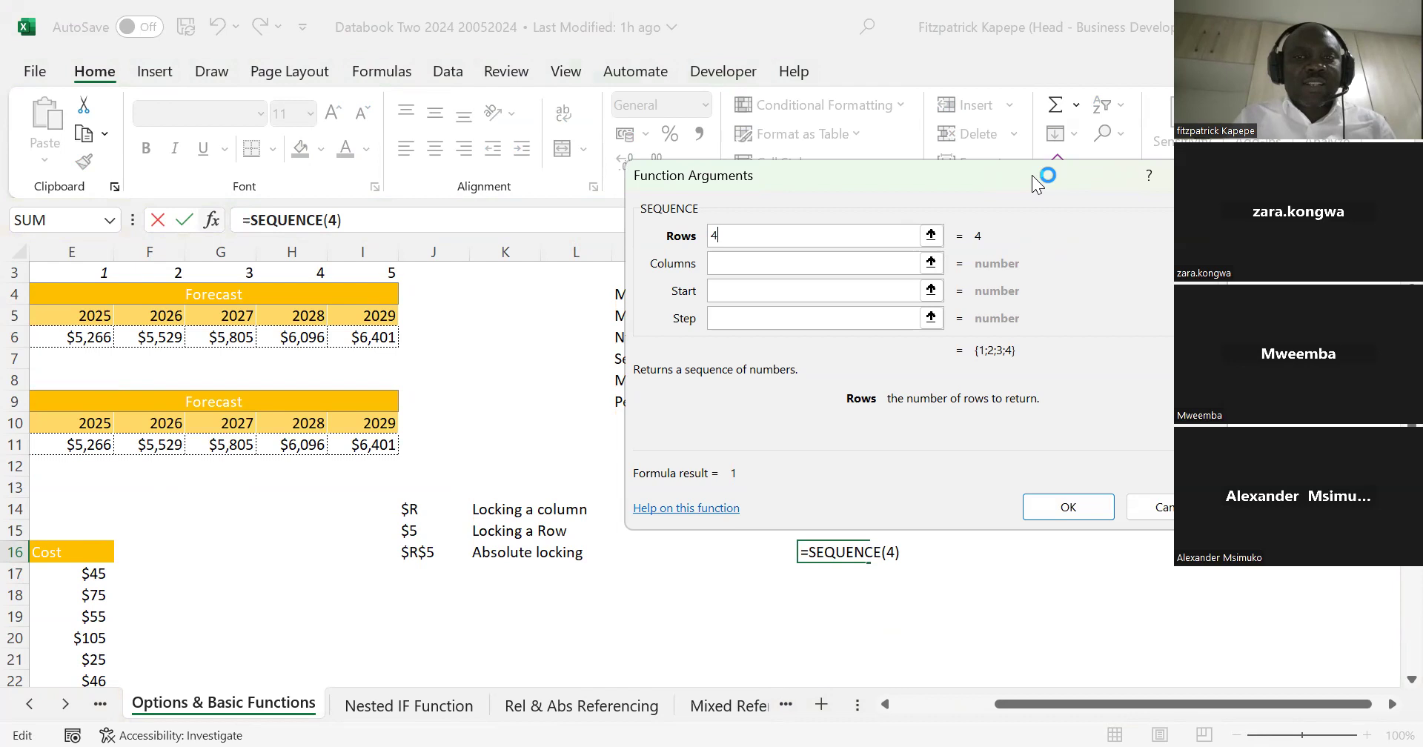
left_click(751, 258)
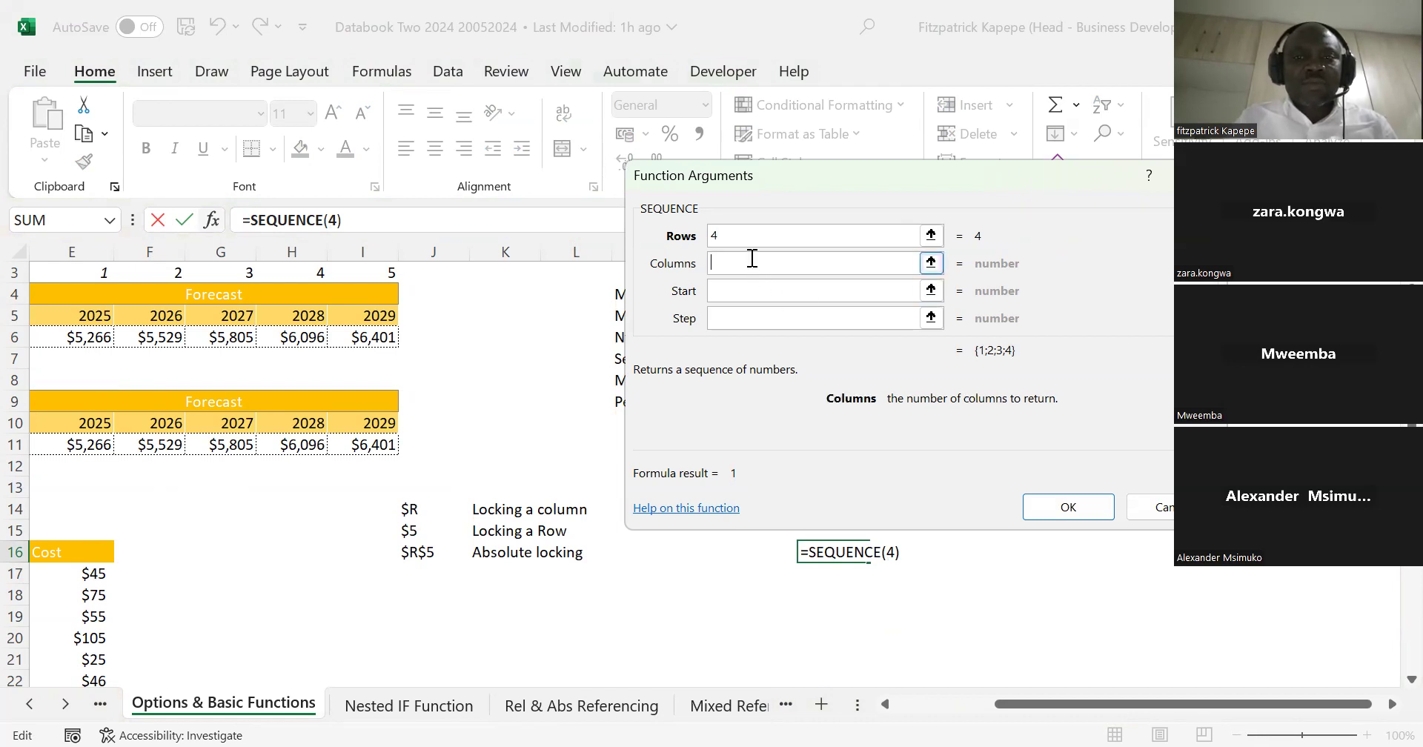
type("6")
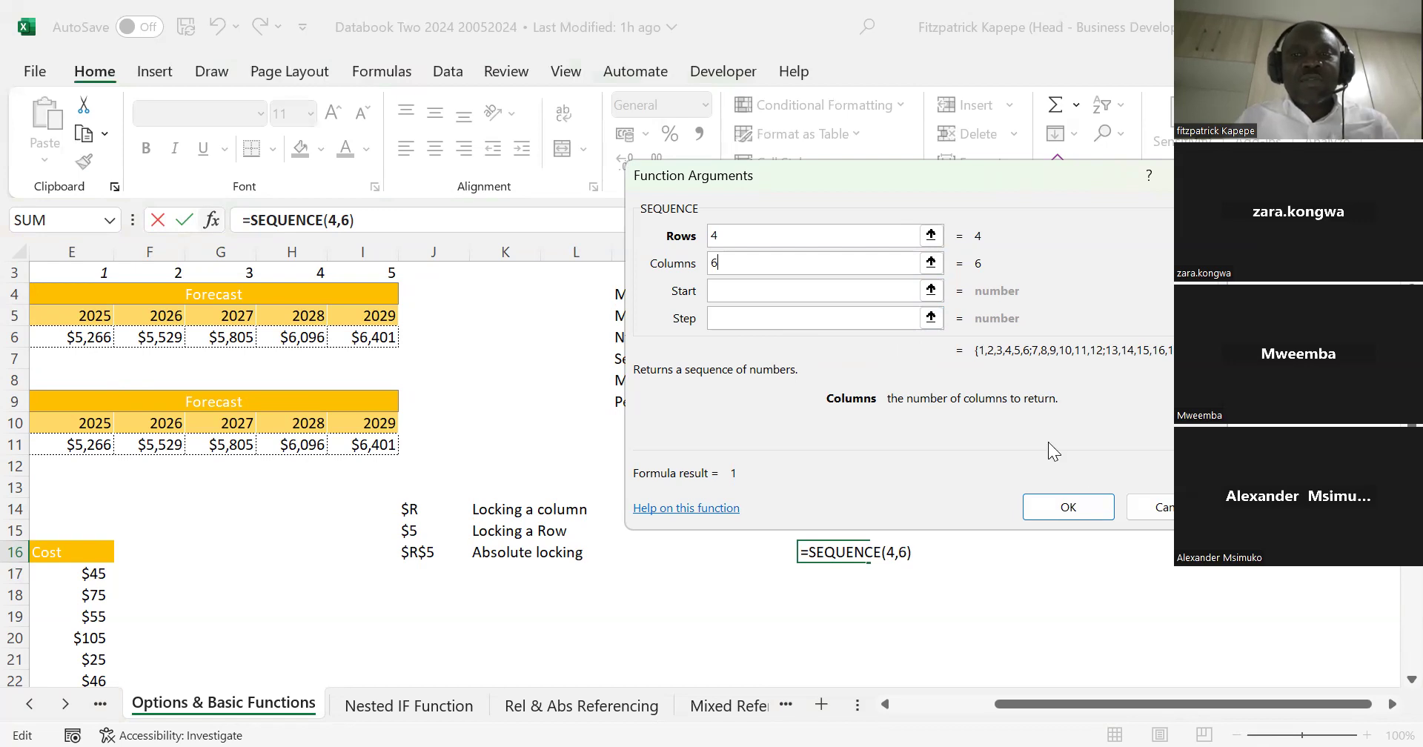
left_click(1082, 506)
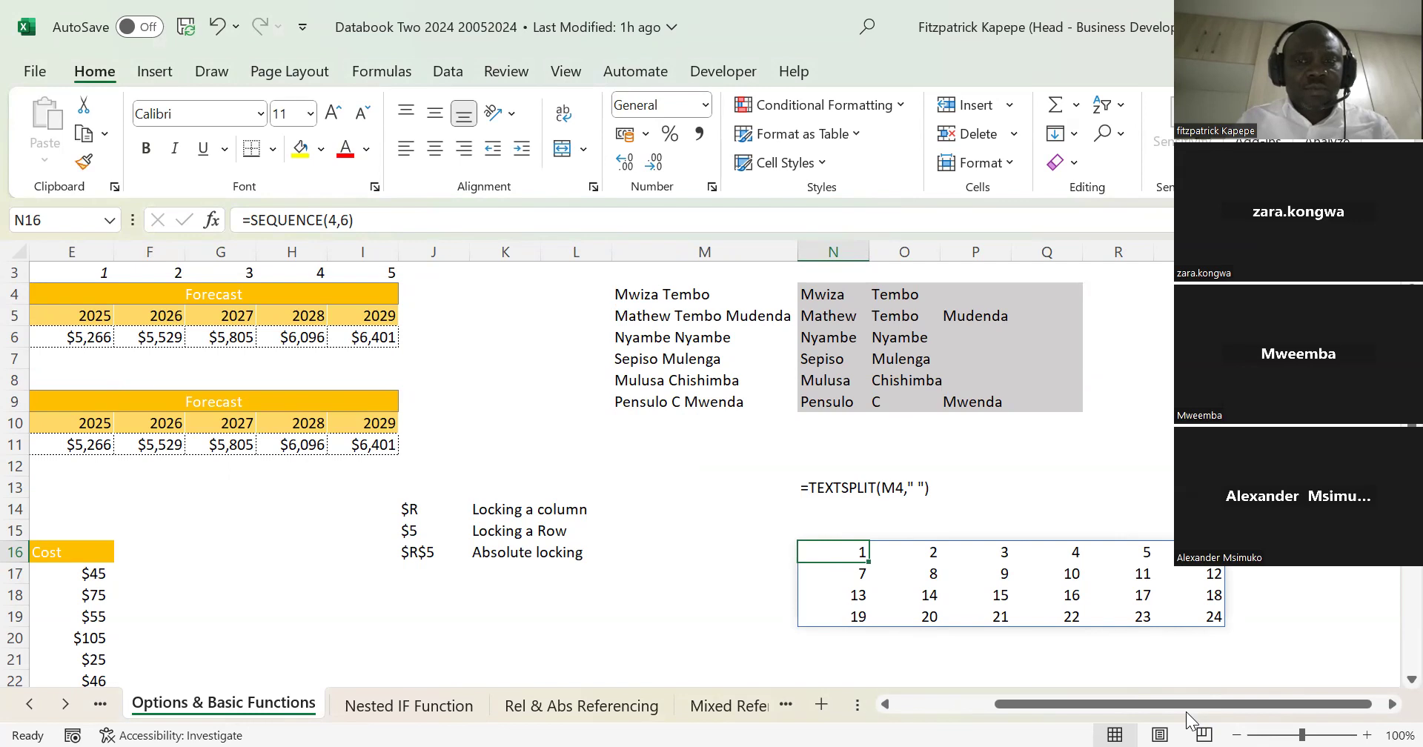
Step: Extend the SEQUENCE formula in N16 with a start value of 10 and a step of 3
left_click(351, 223)
type(",")
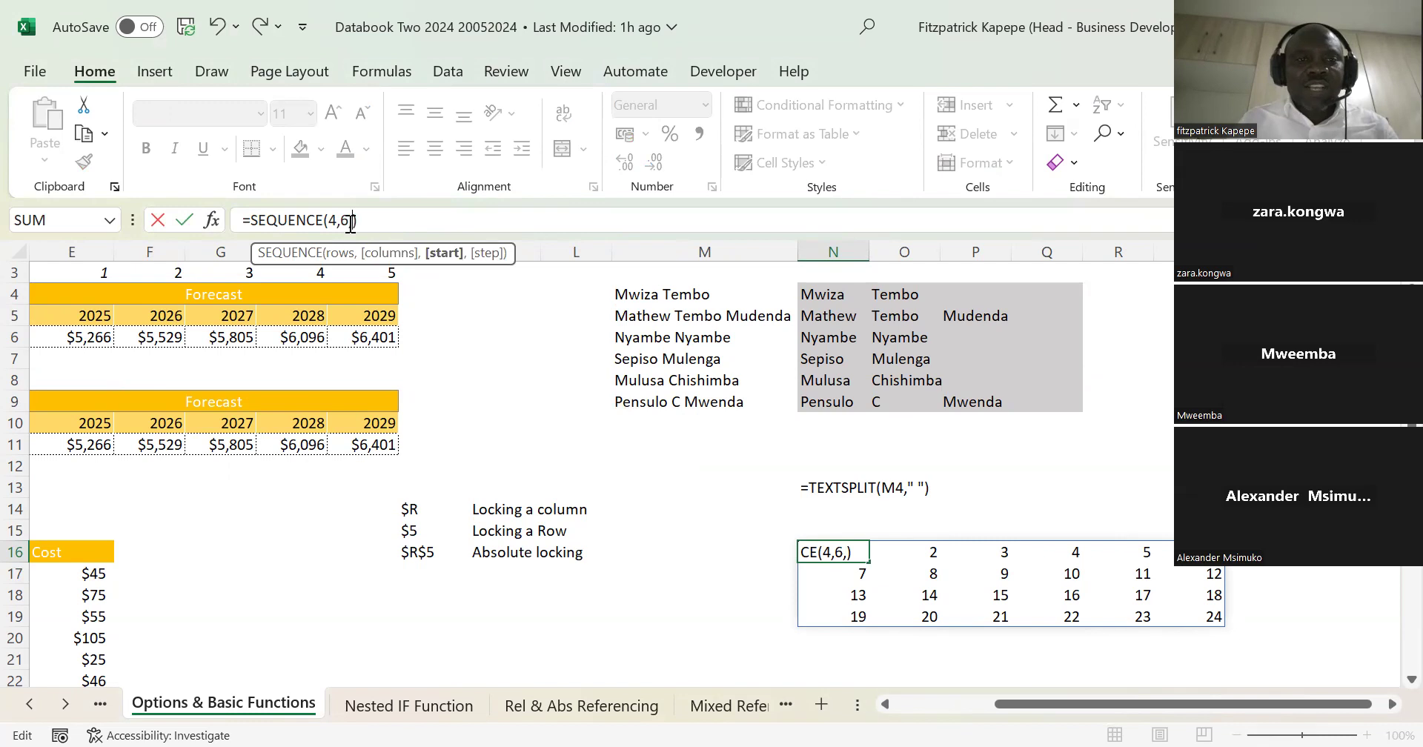
type("10")
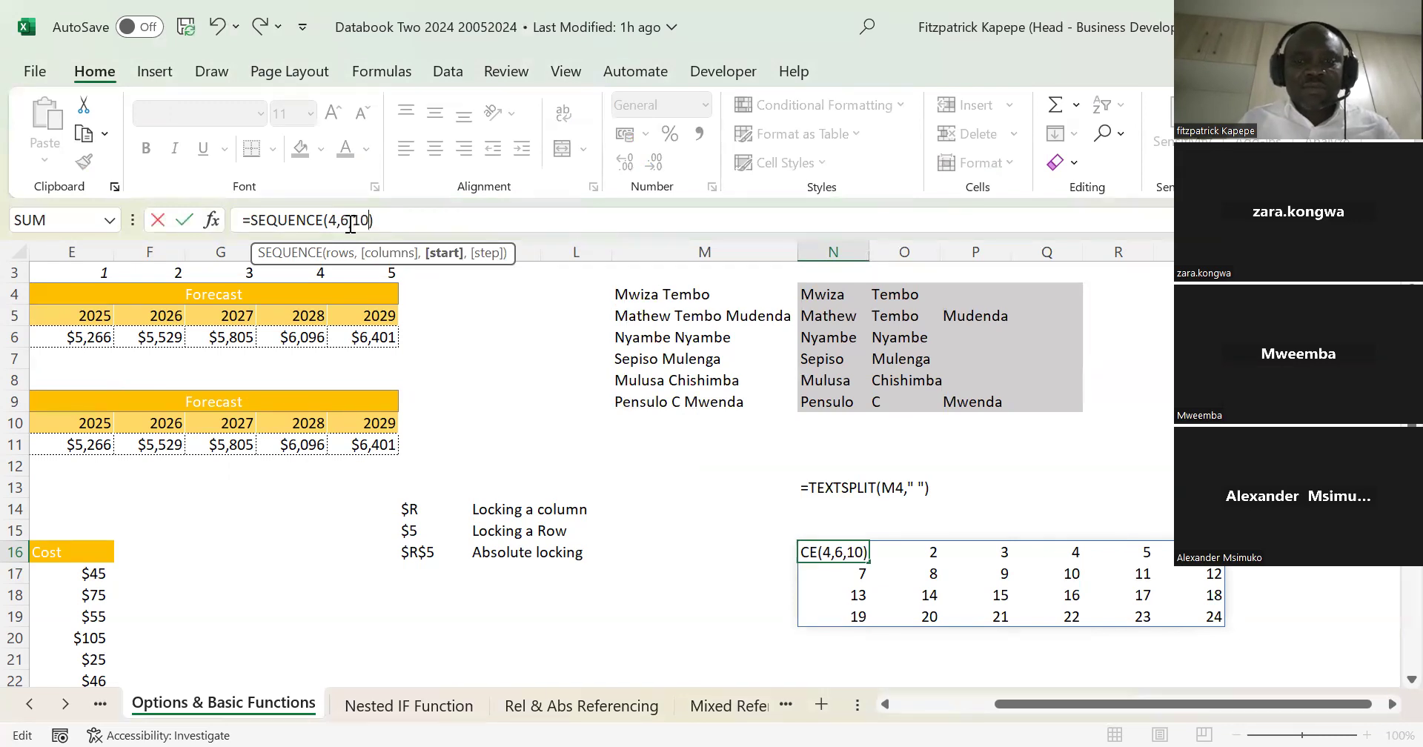
type(",")
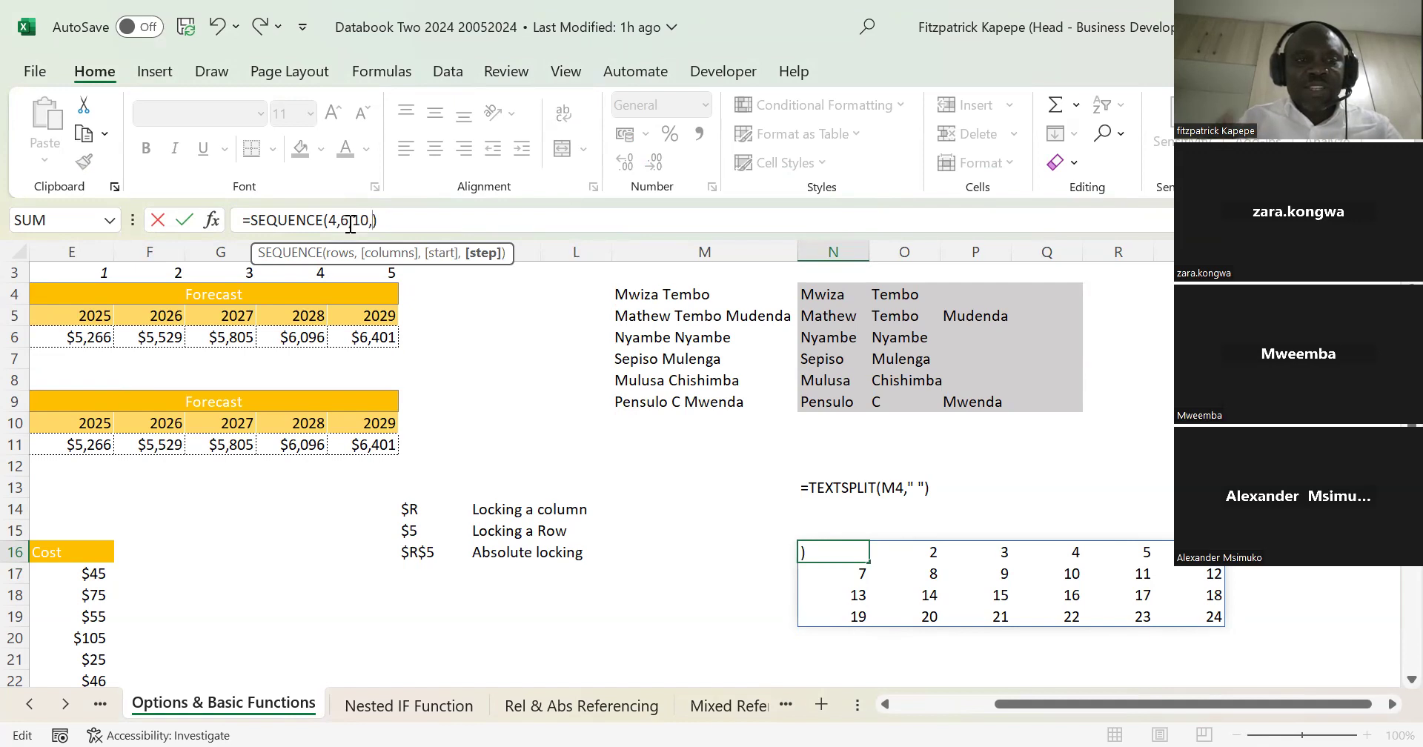
type("3")
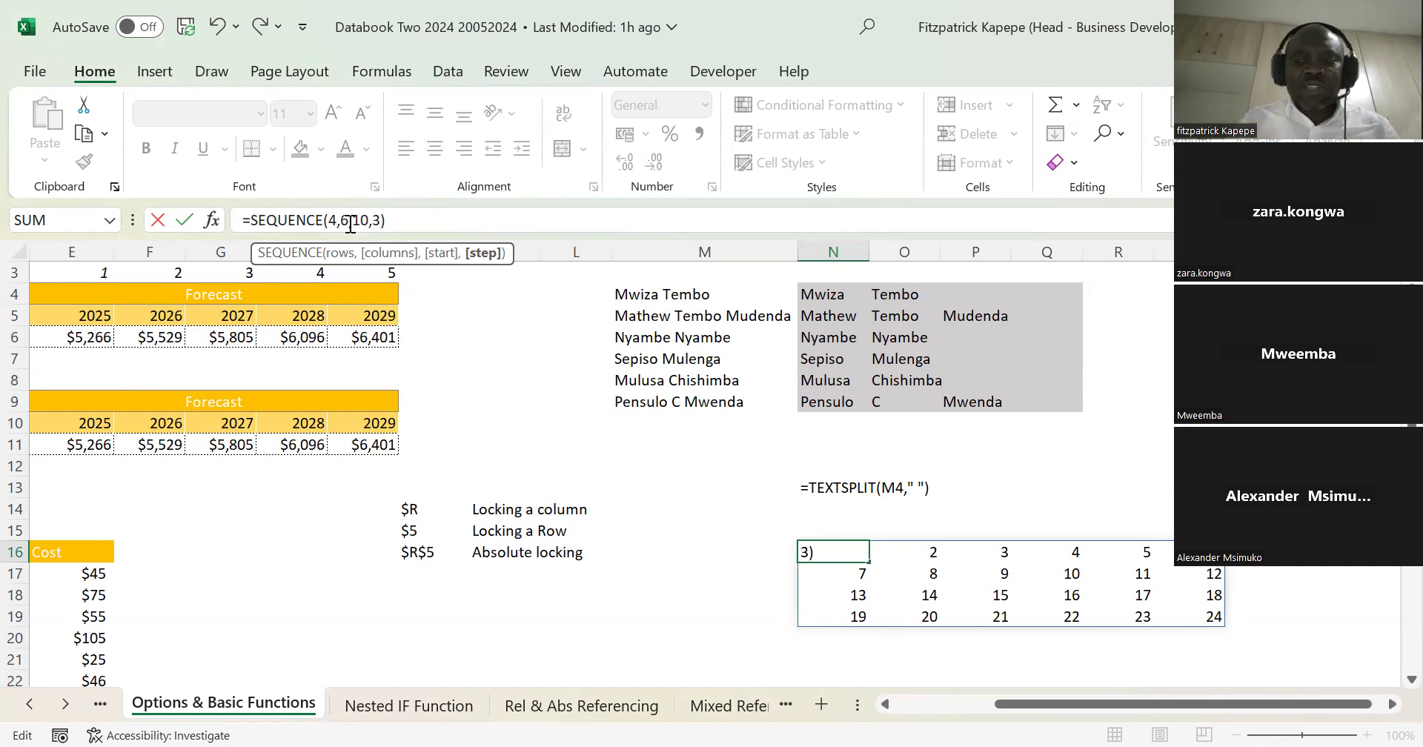
key("Return")
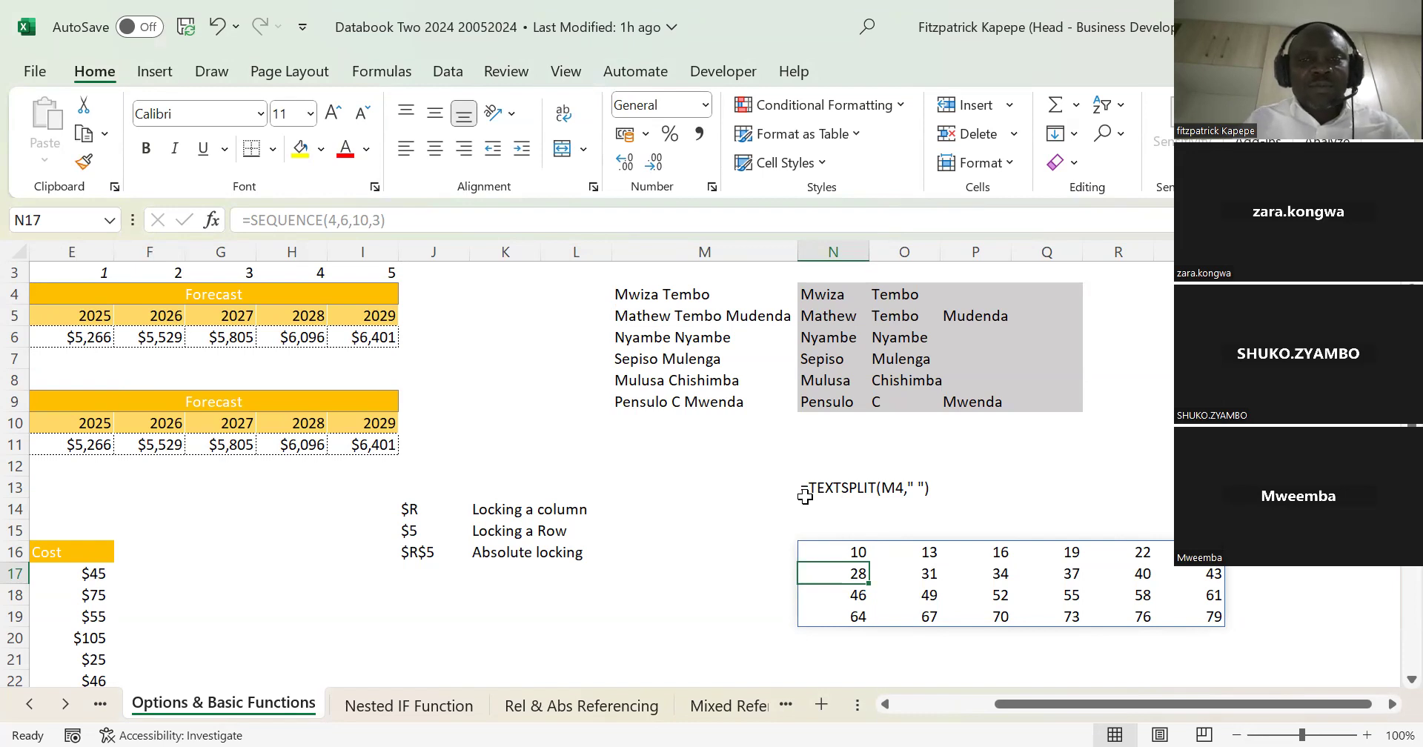
key("Down")
key("Down")
key("Down")
key("Down")
key("Down")
key("Down")
key("Down")
key("Down")
key("Down")
key("Up")
key("Up")
key("Up")
key("Up")
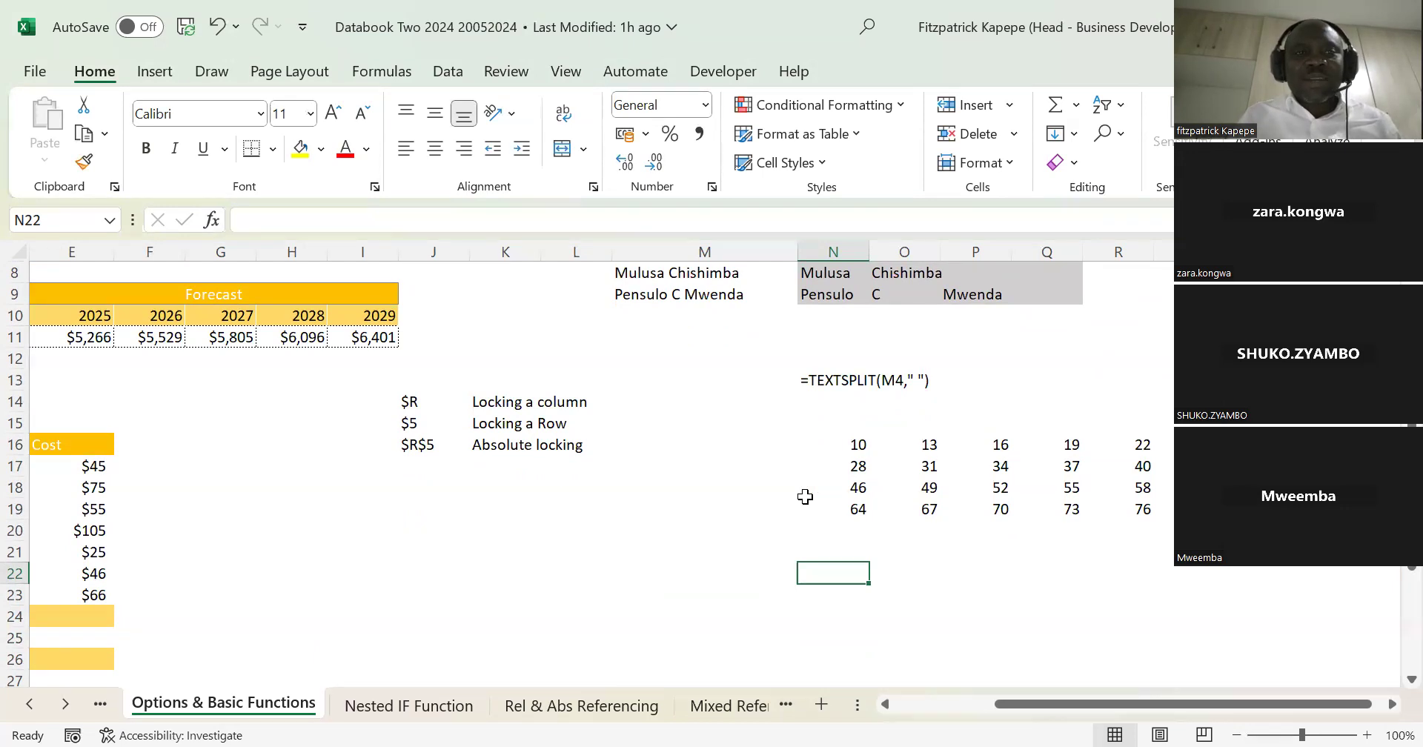
key("Down")
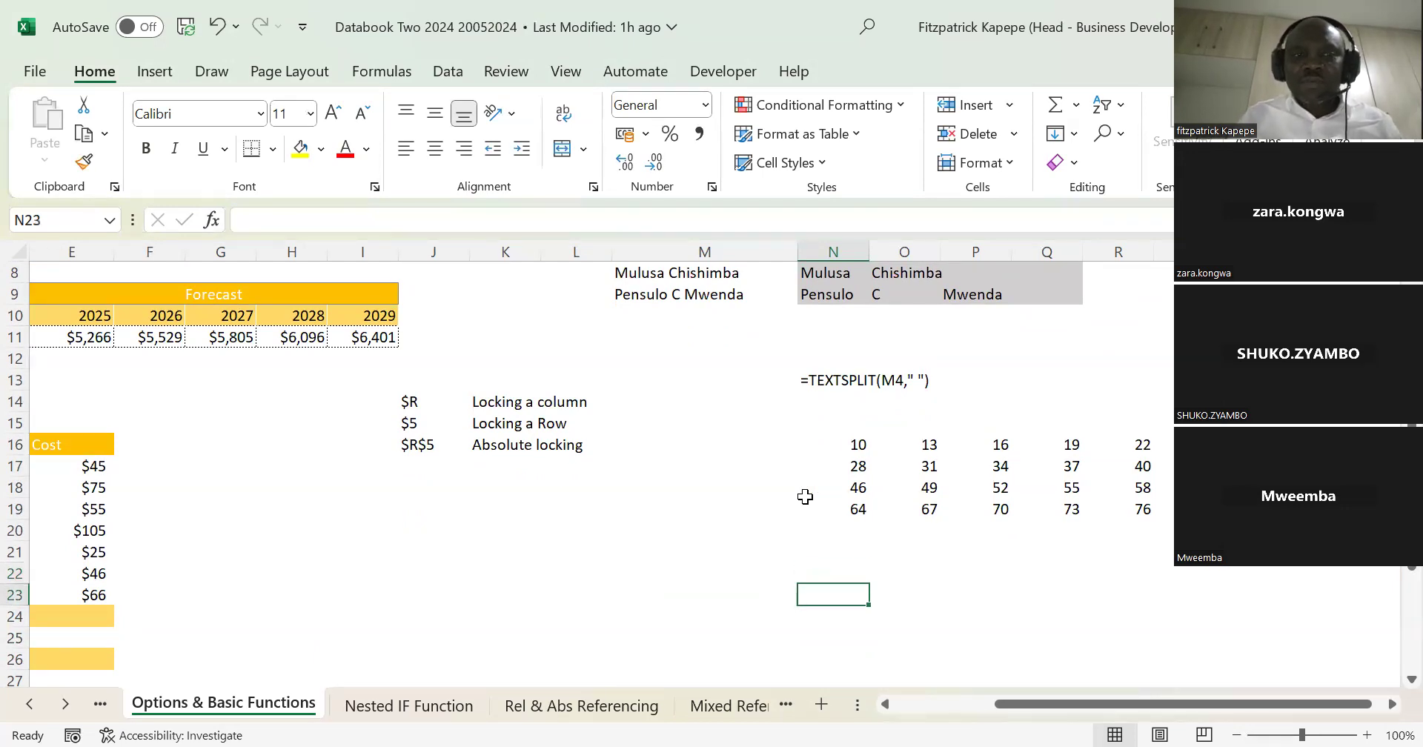
key("Up")
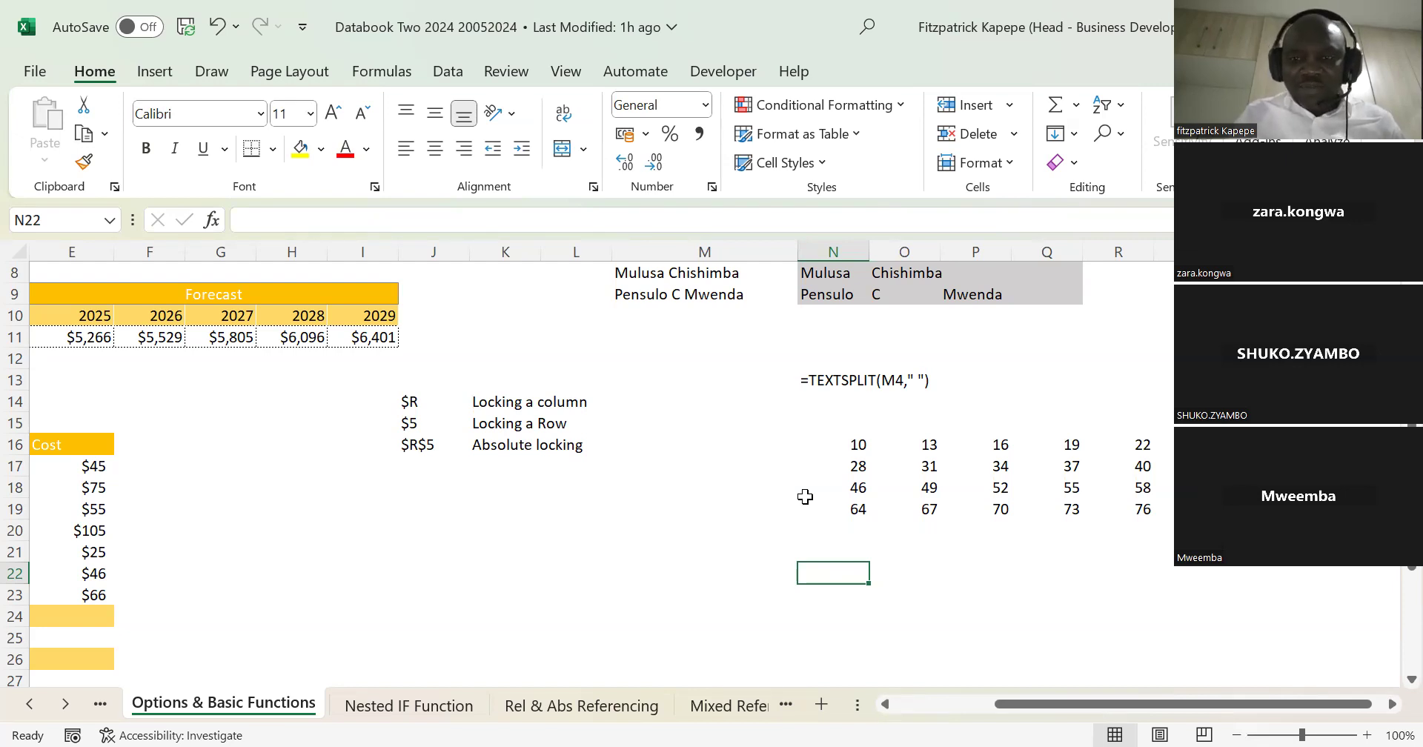
type("=")
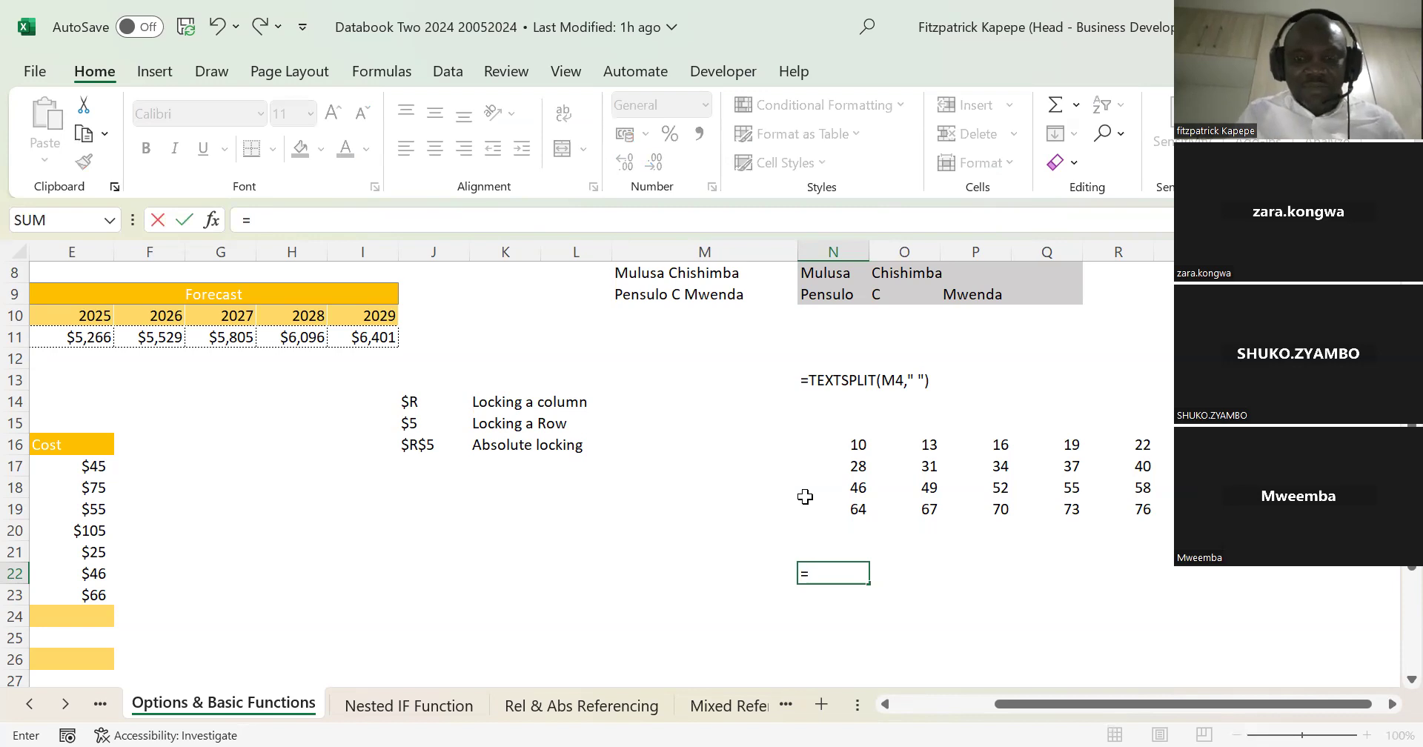
type("ch")
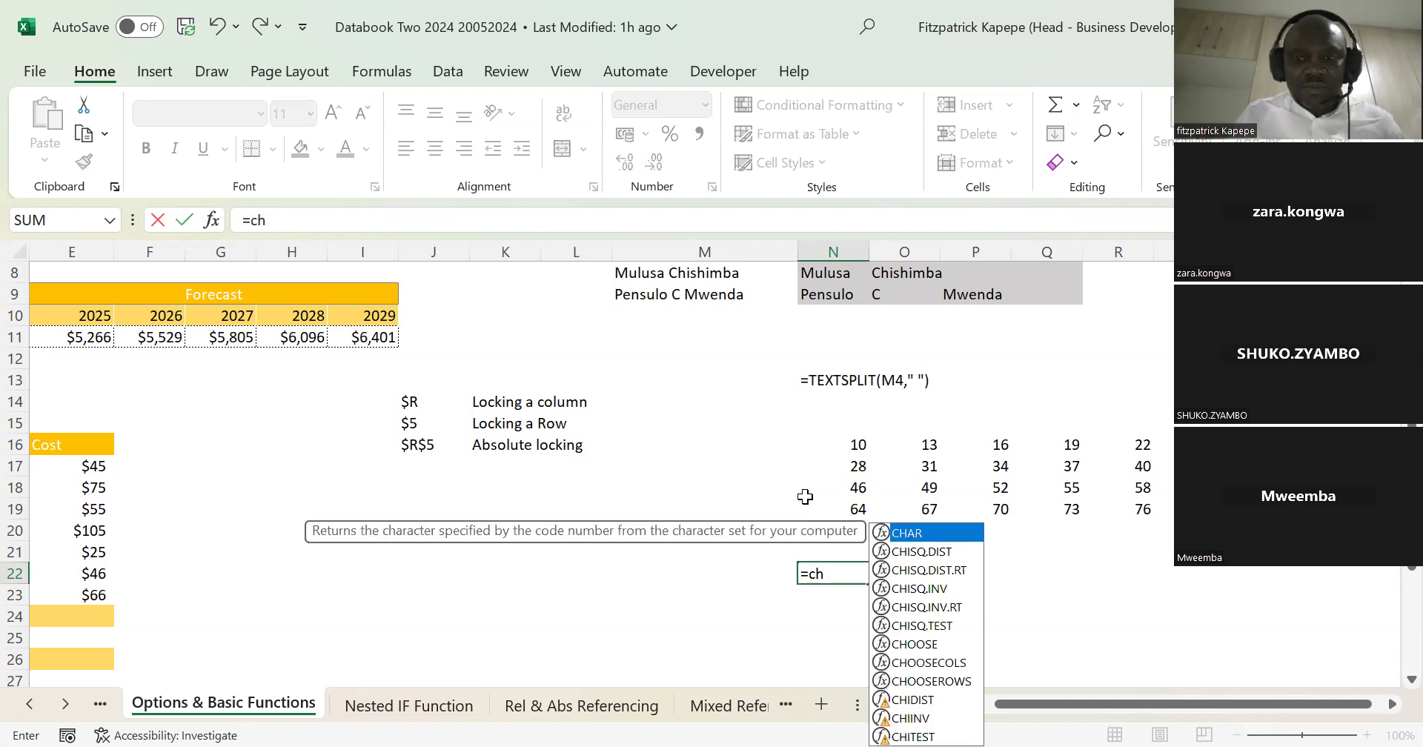
type("oo")
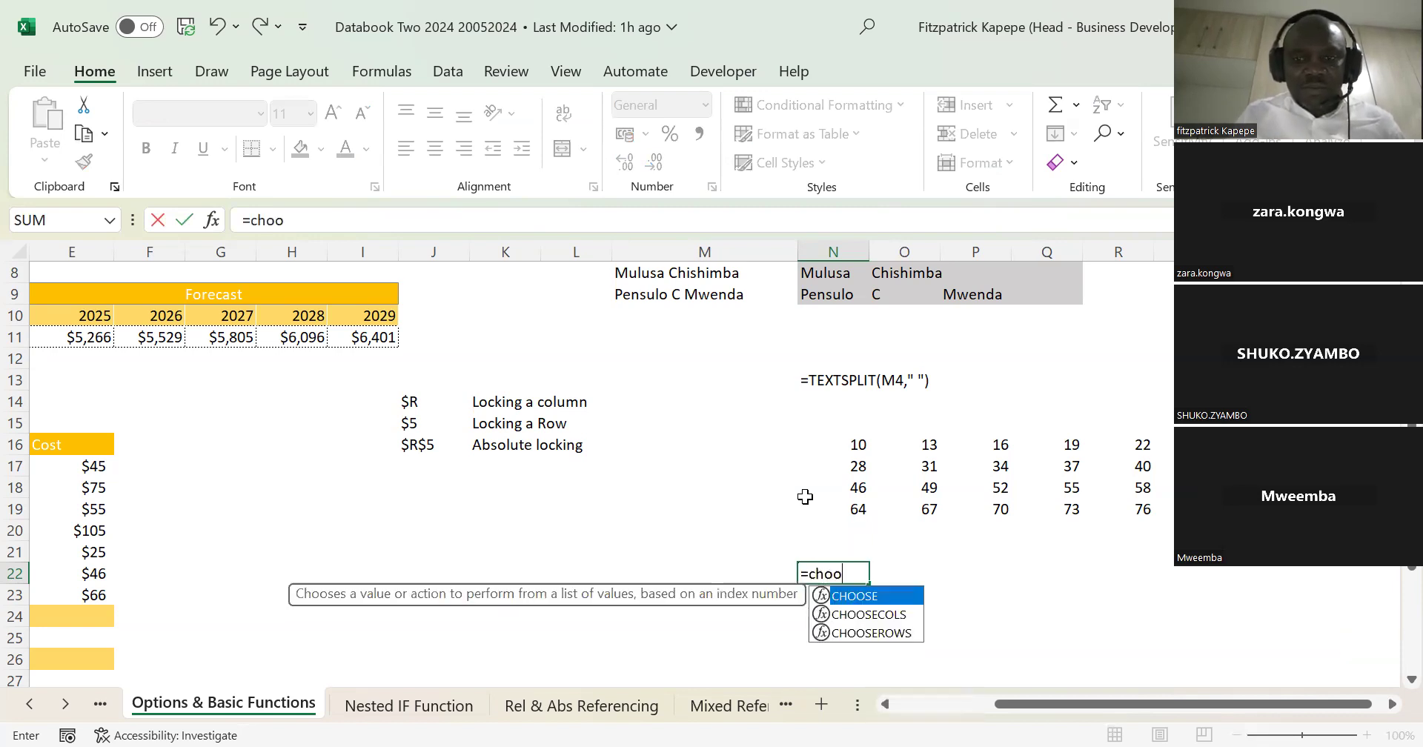
double_click(889, 632)
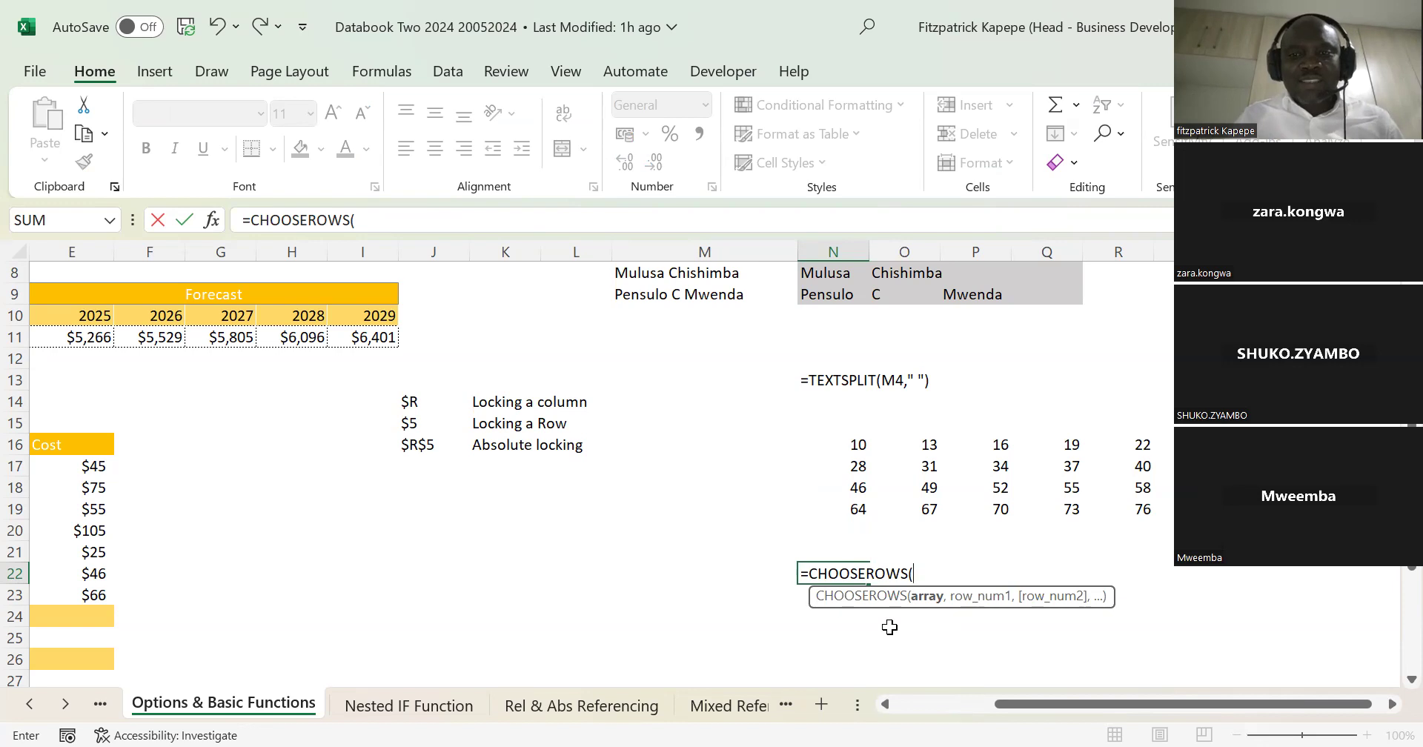
left_click(861, 448)
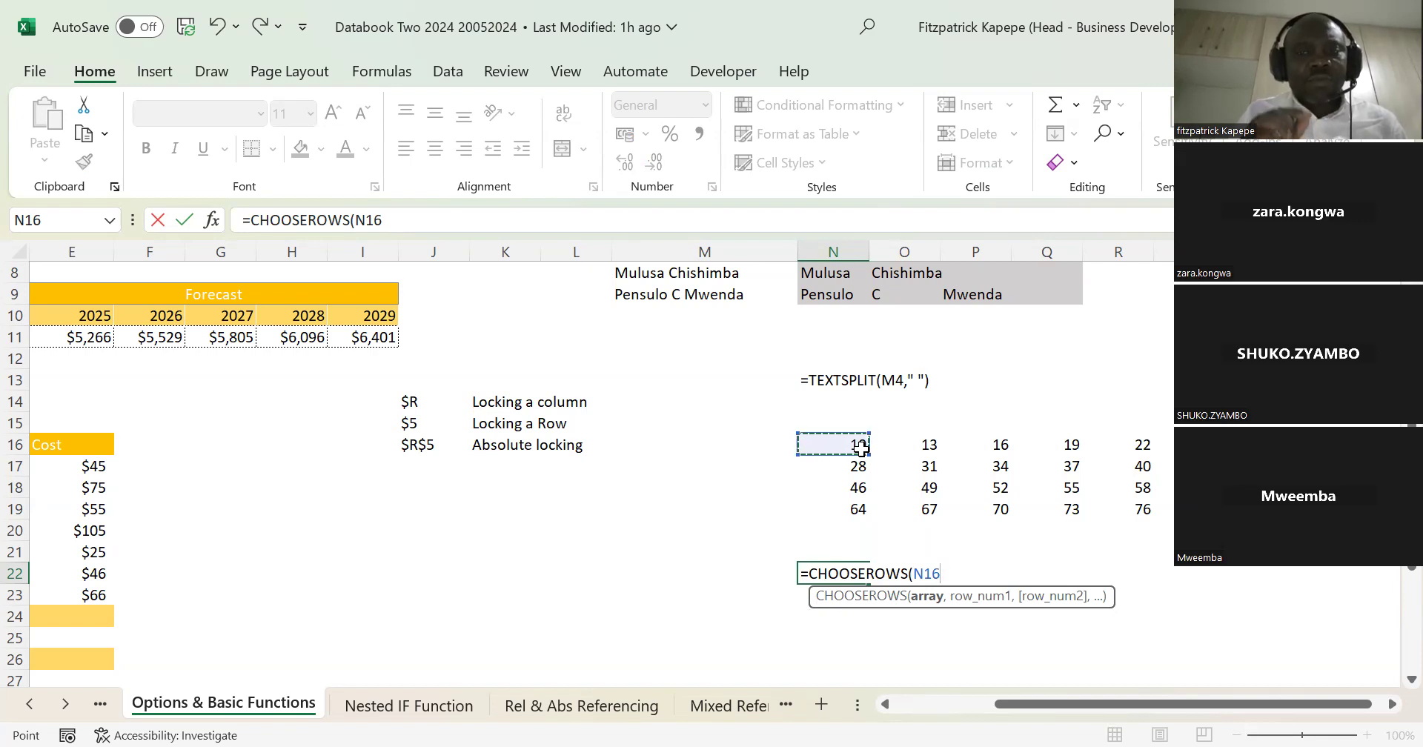
type("#")
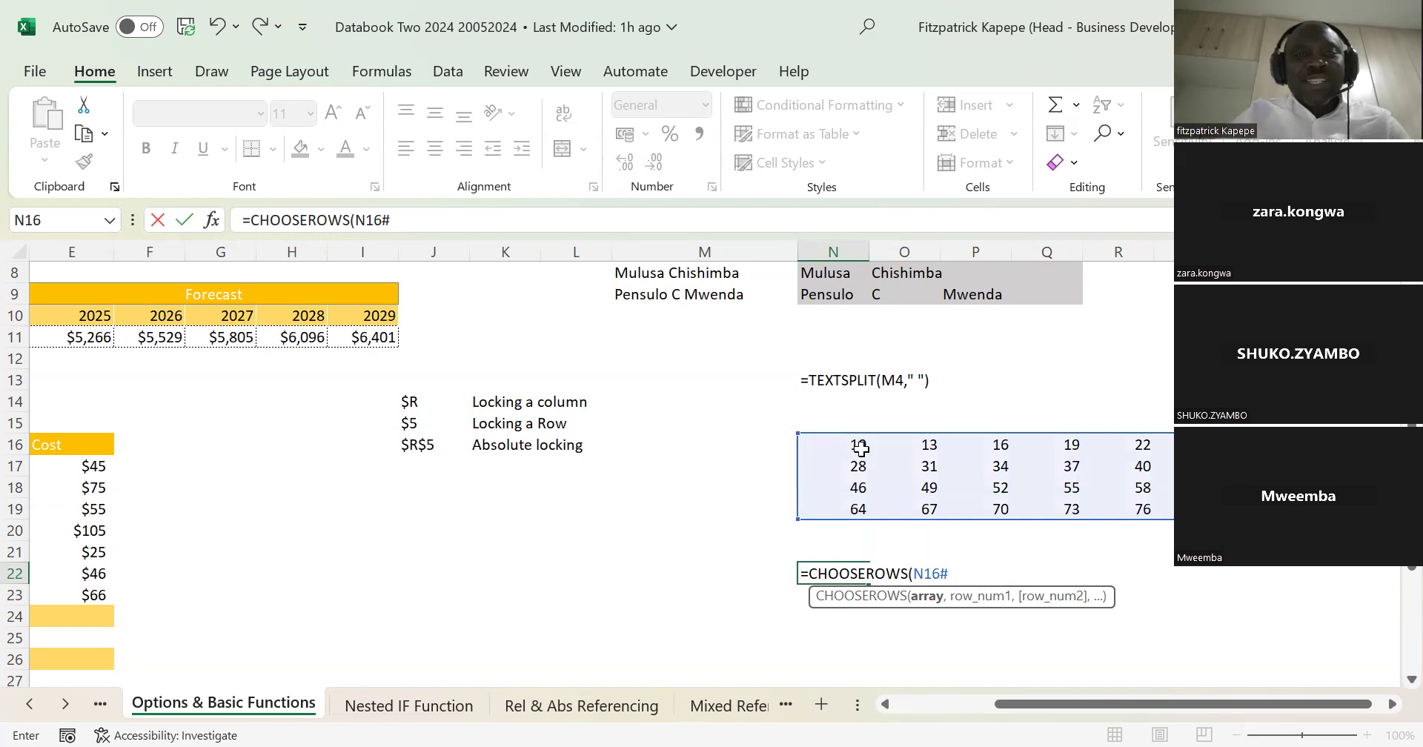
key("BackSpace")
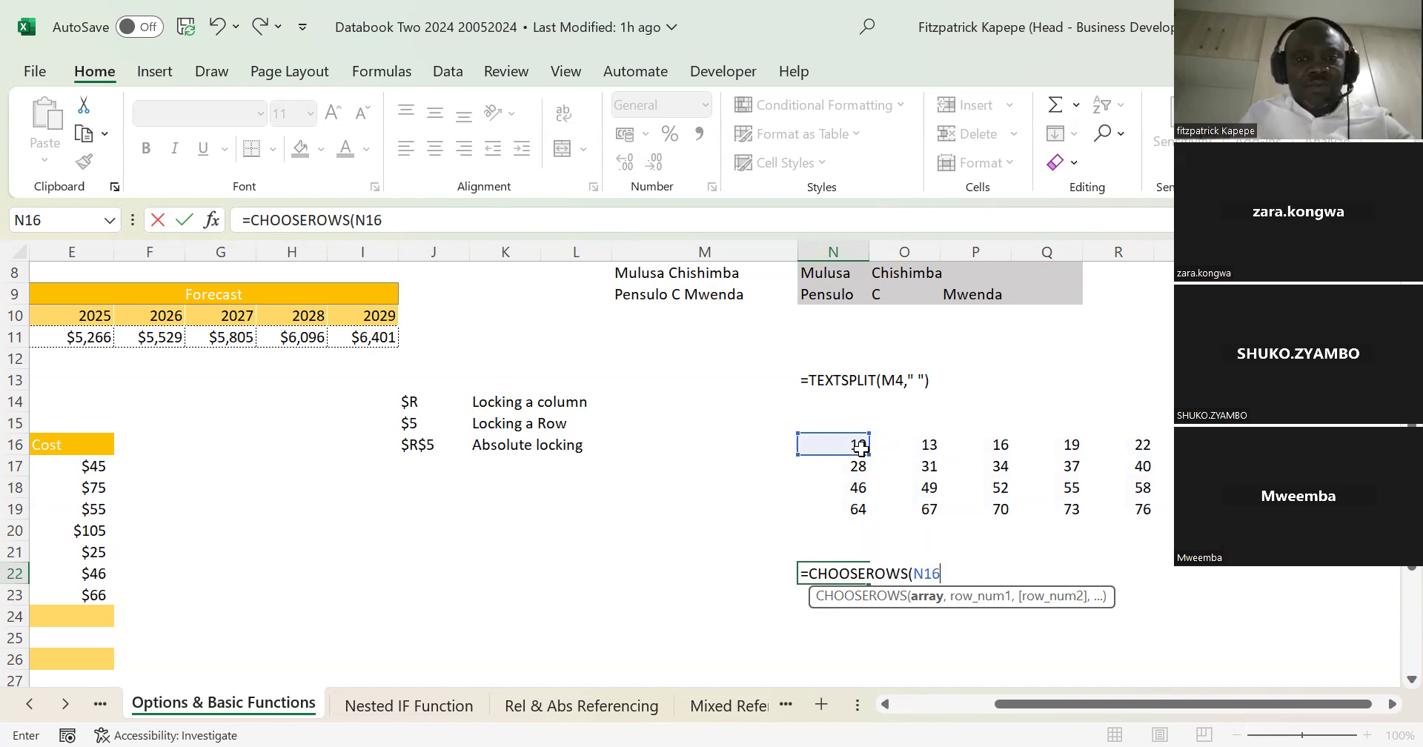
type("#")
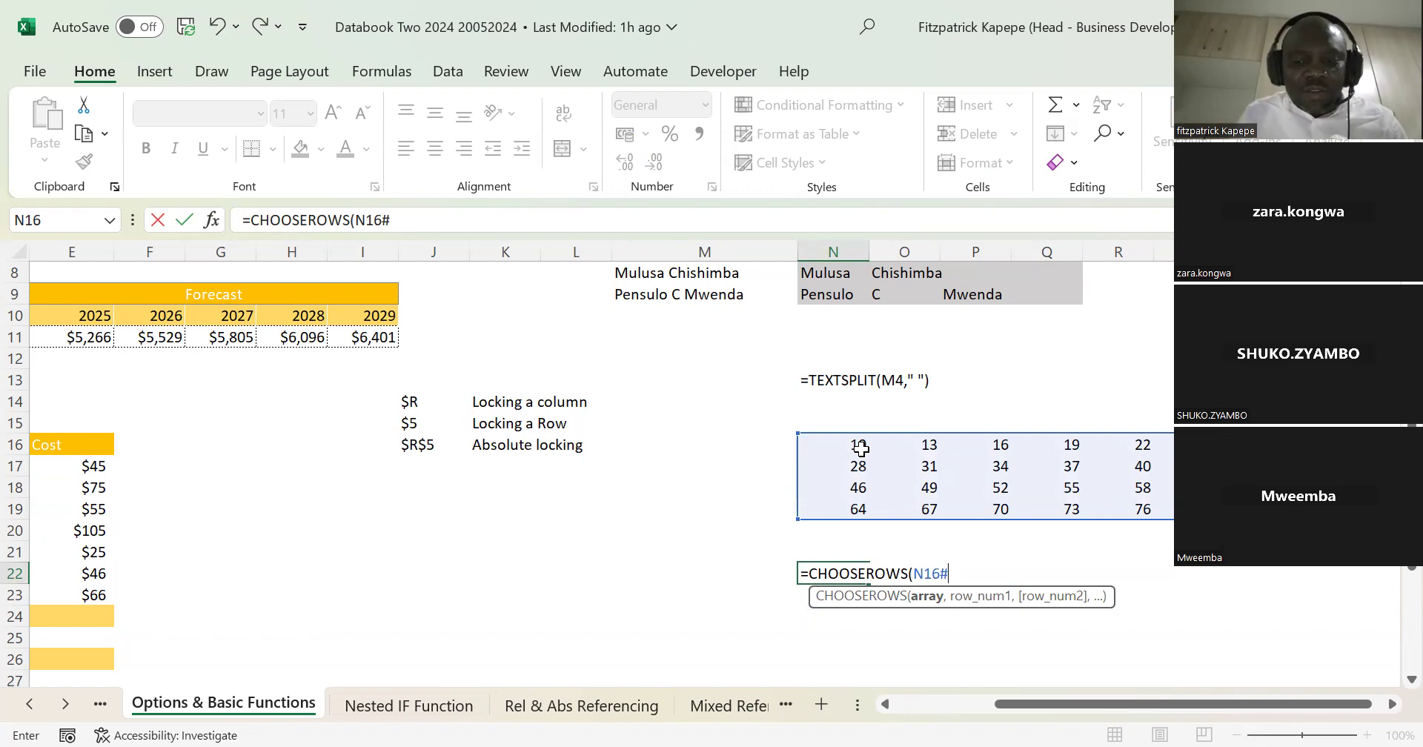
type(",")
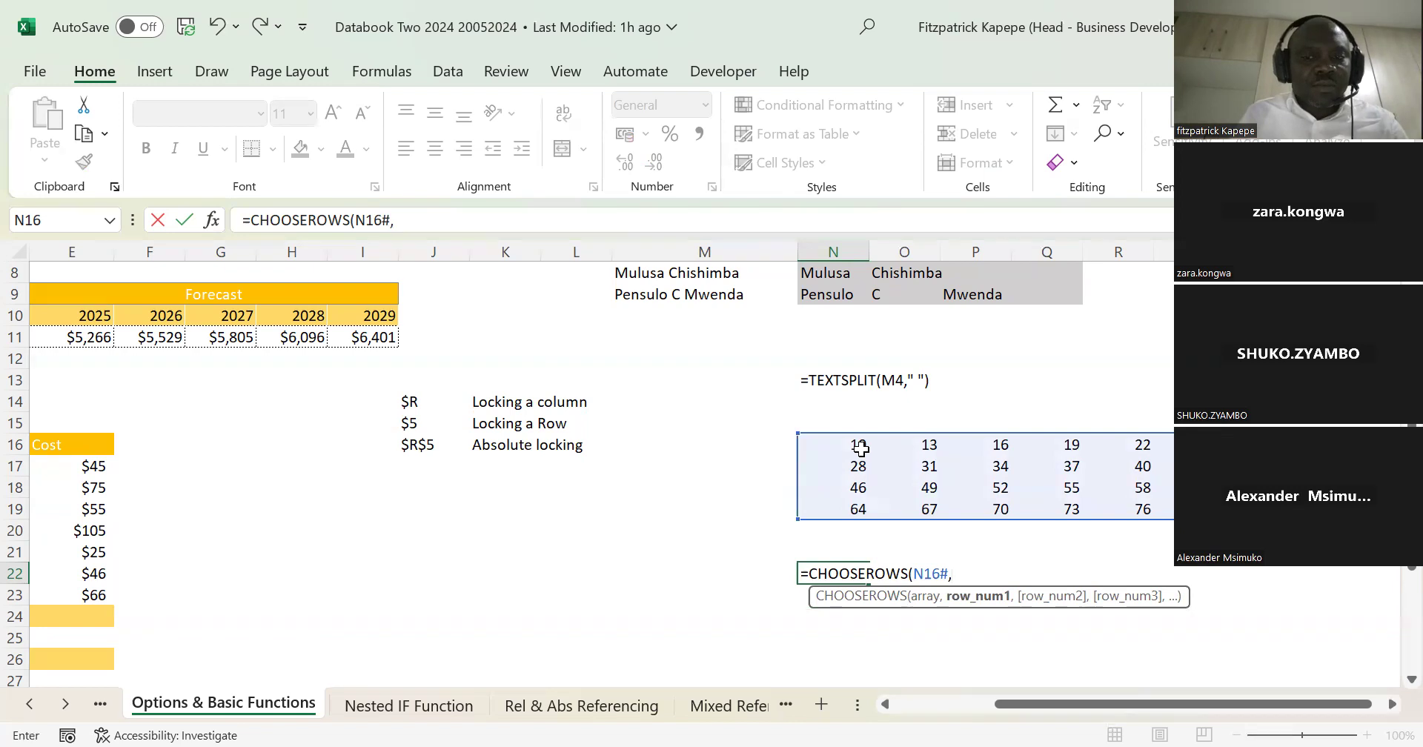
key("Escape")
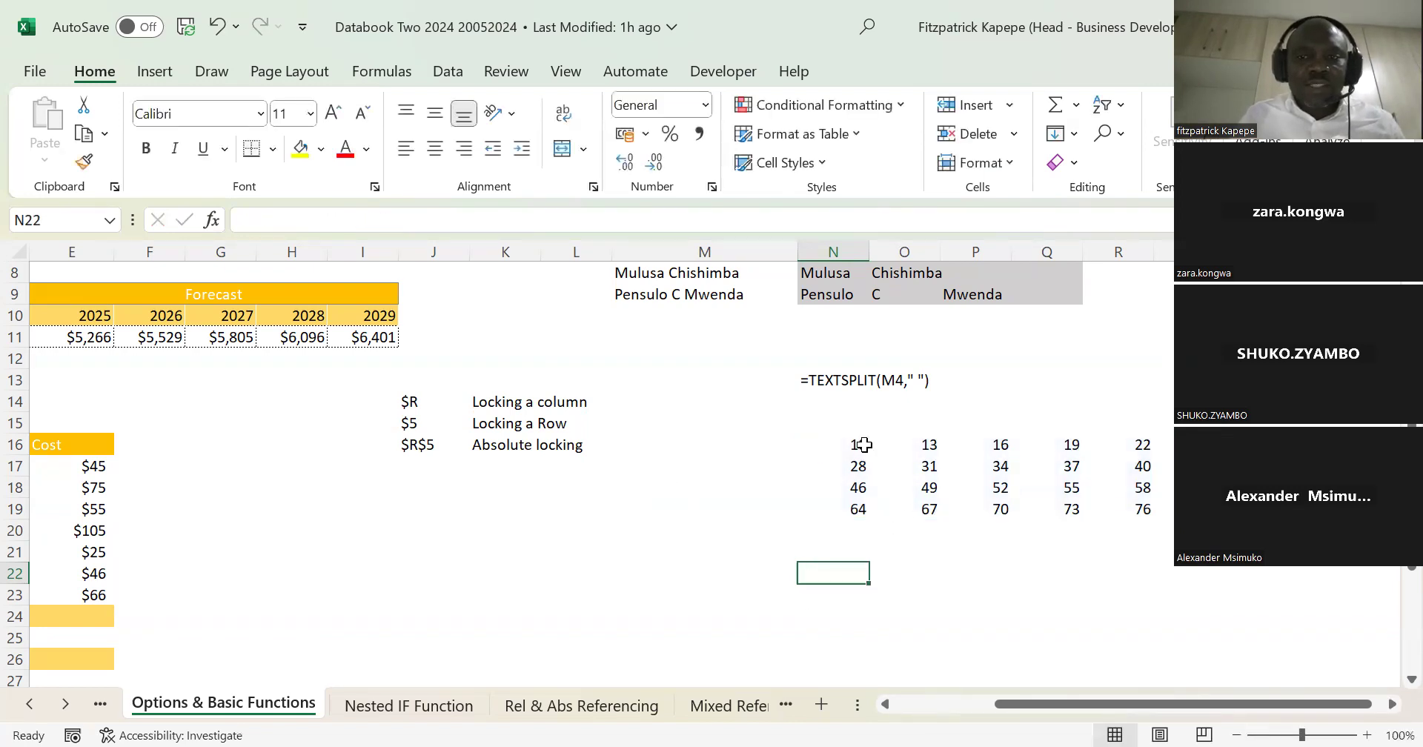
Step: Clear the SEQUENCE array from the four-row, six-column range starting at N16
left_click(858, 444)
key("shift+Down")
key("shift+Down")
key("shift+Down")
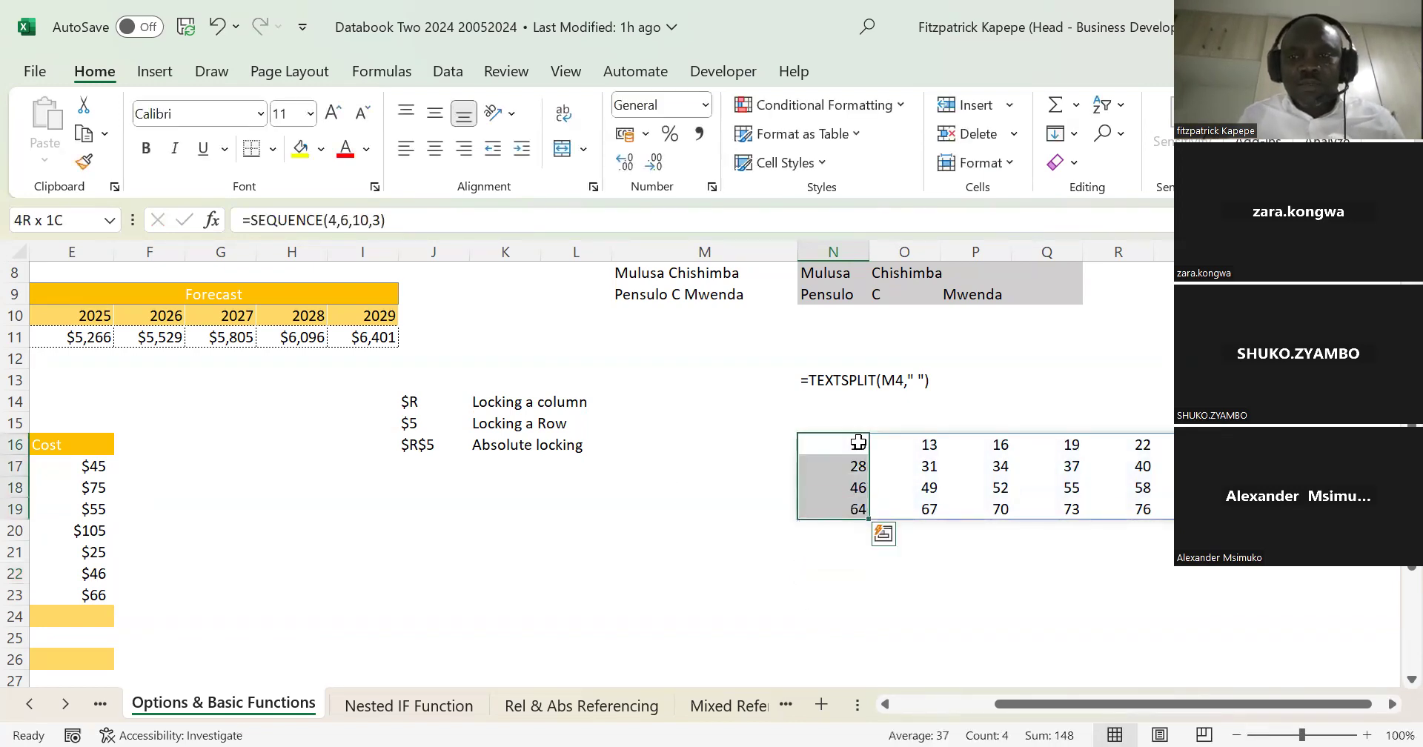
key("shift+Right")
key("shift+Right")
key("shift+Right")
key("shift+Right")
key("shift+Right")
key("Delete")
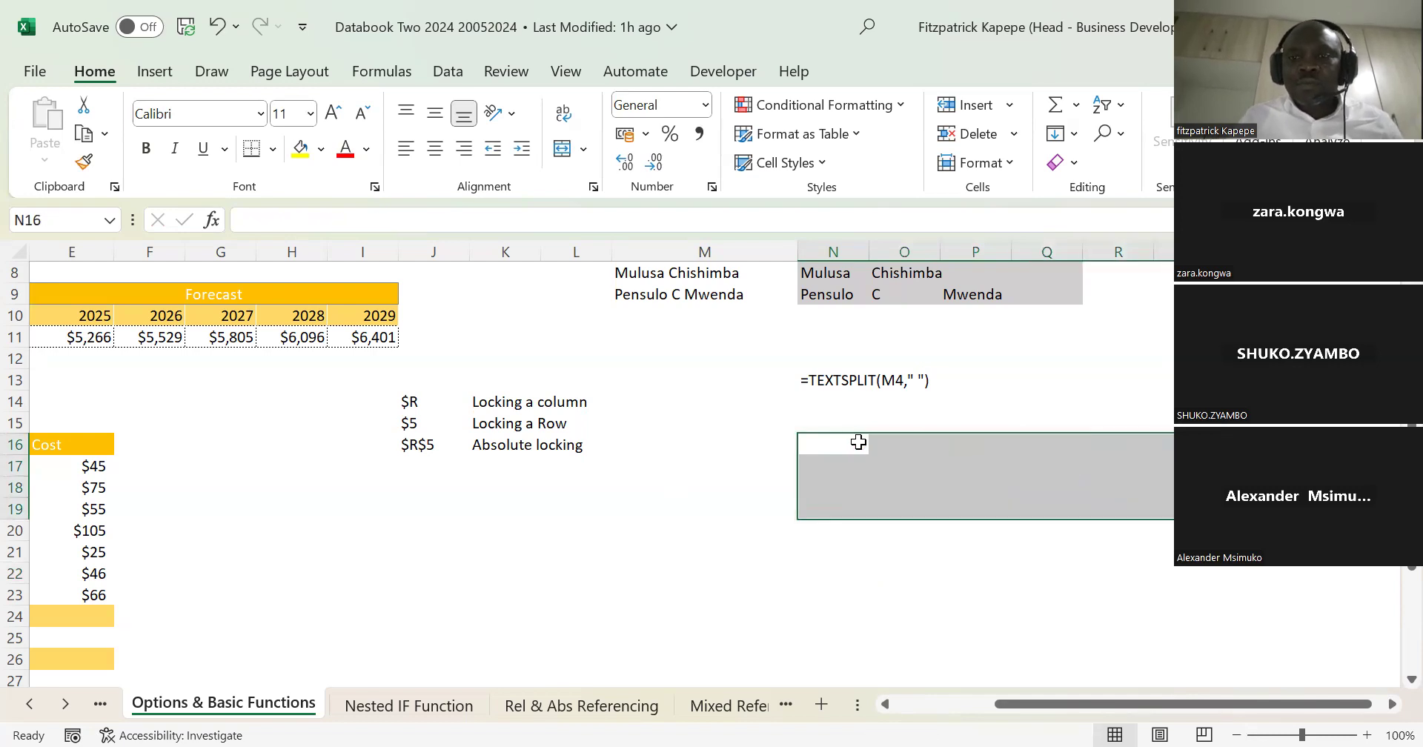
Step: Enter a SEQUENCE function in N16 with 5 rows, 7 columns, a start of 10 and a step of 3
left_click(858, 442)
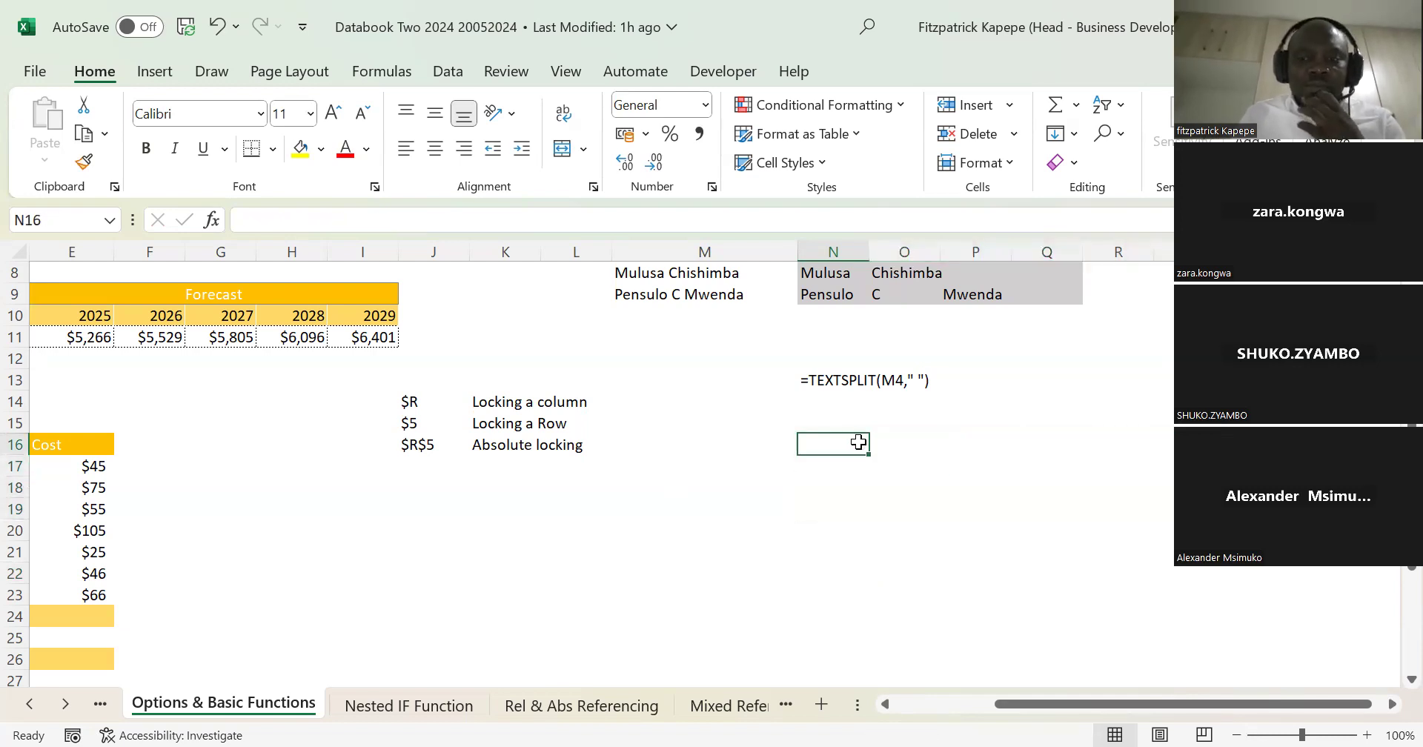
type("=")
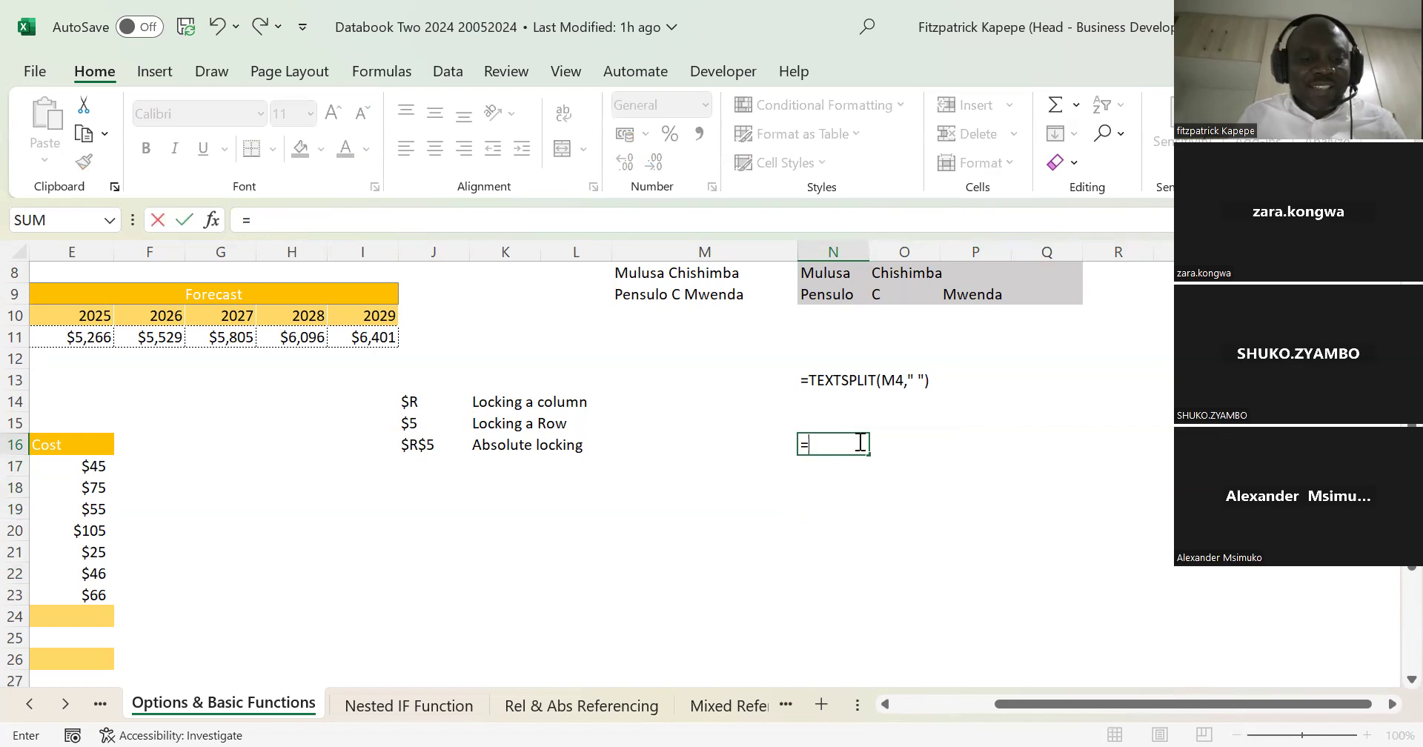
type("se")
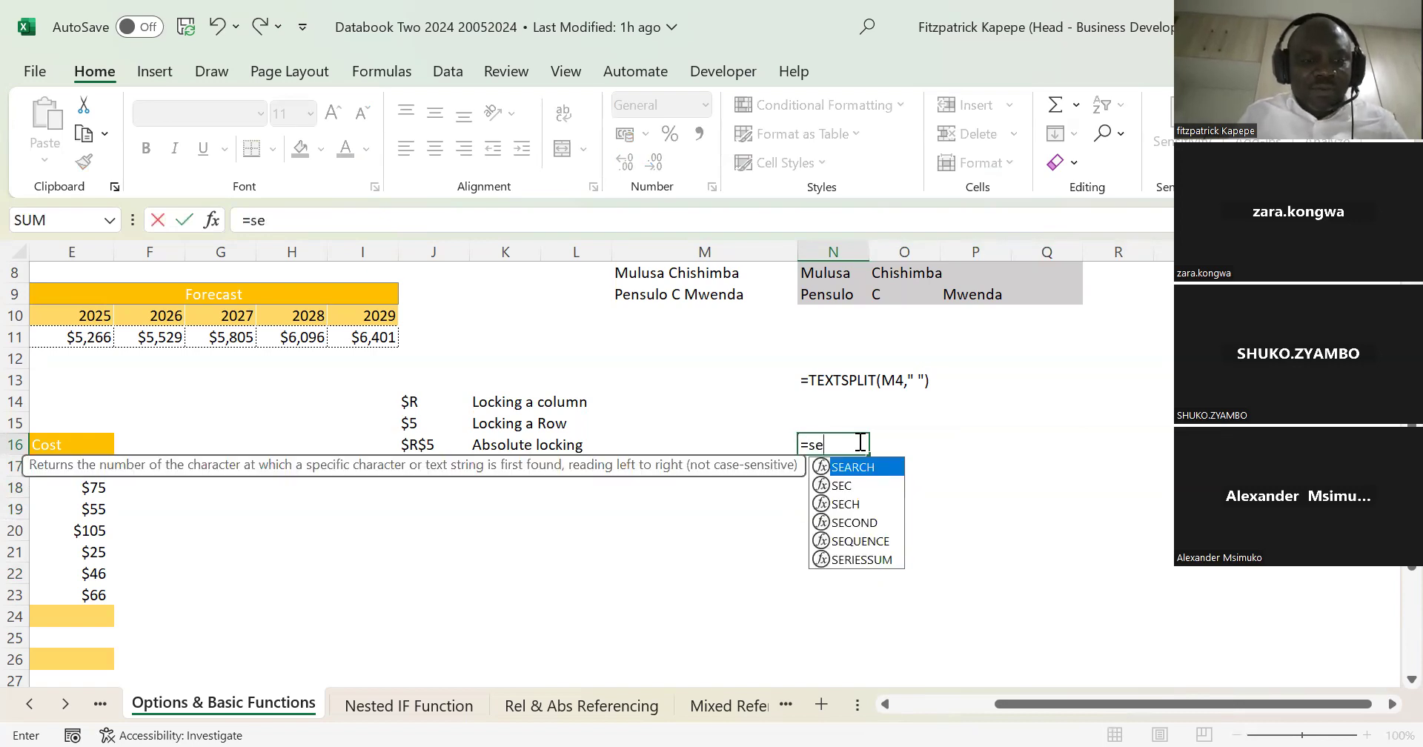
type("q")
key("Tab")
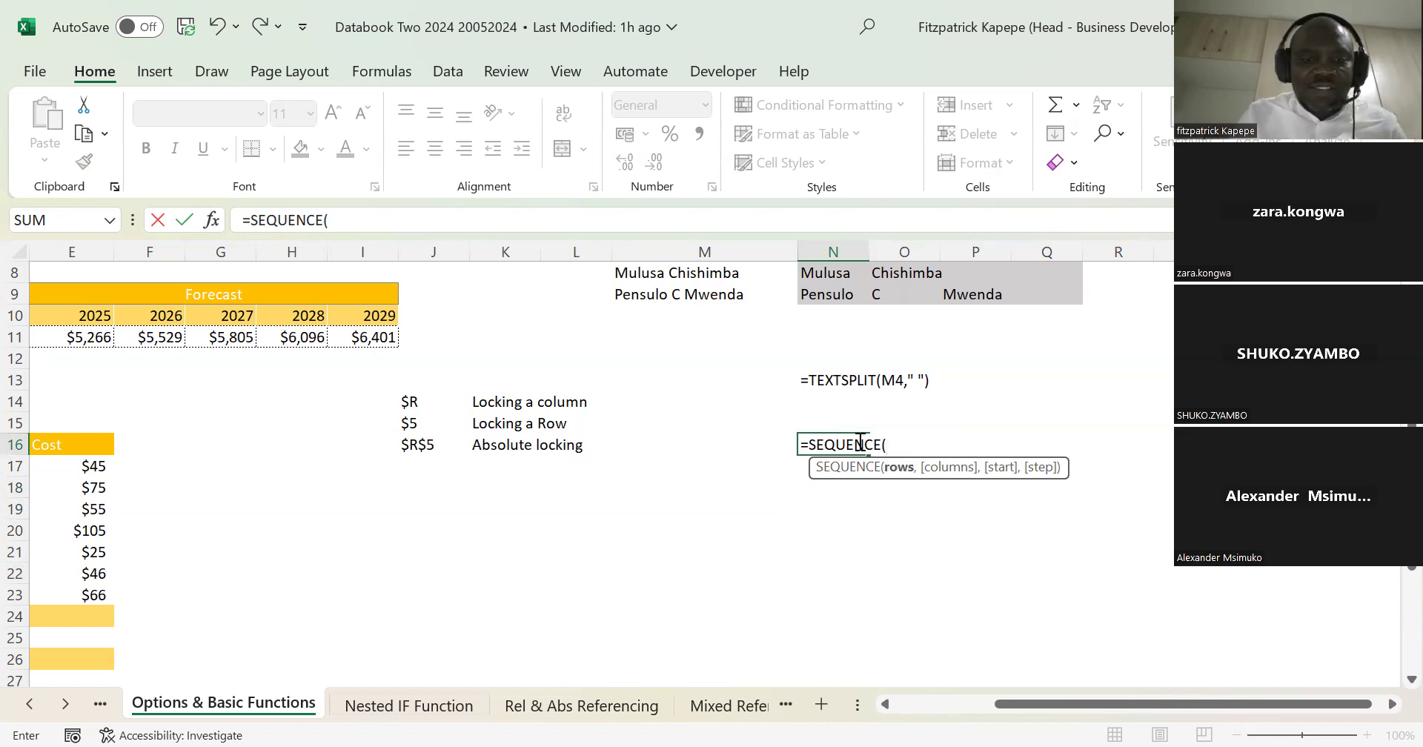
type("5")
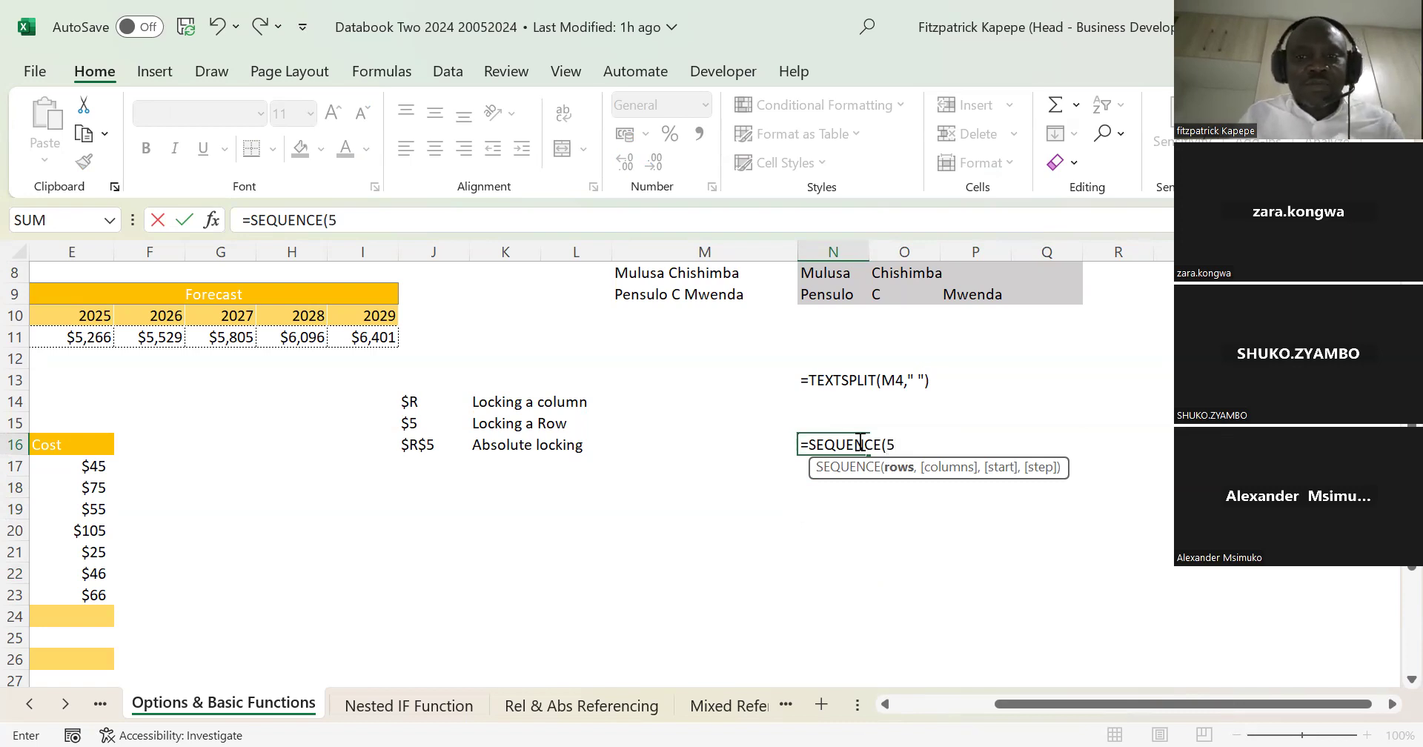
type(",")
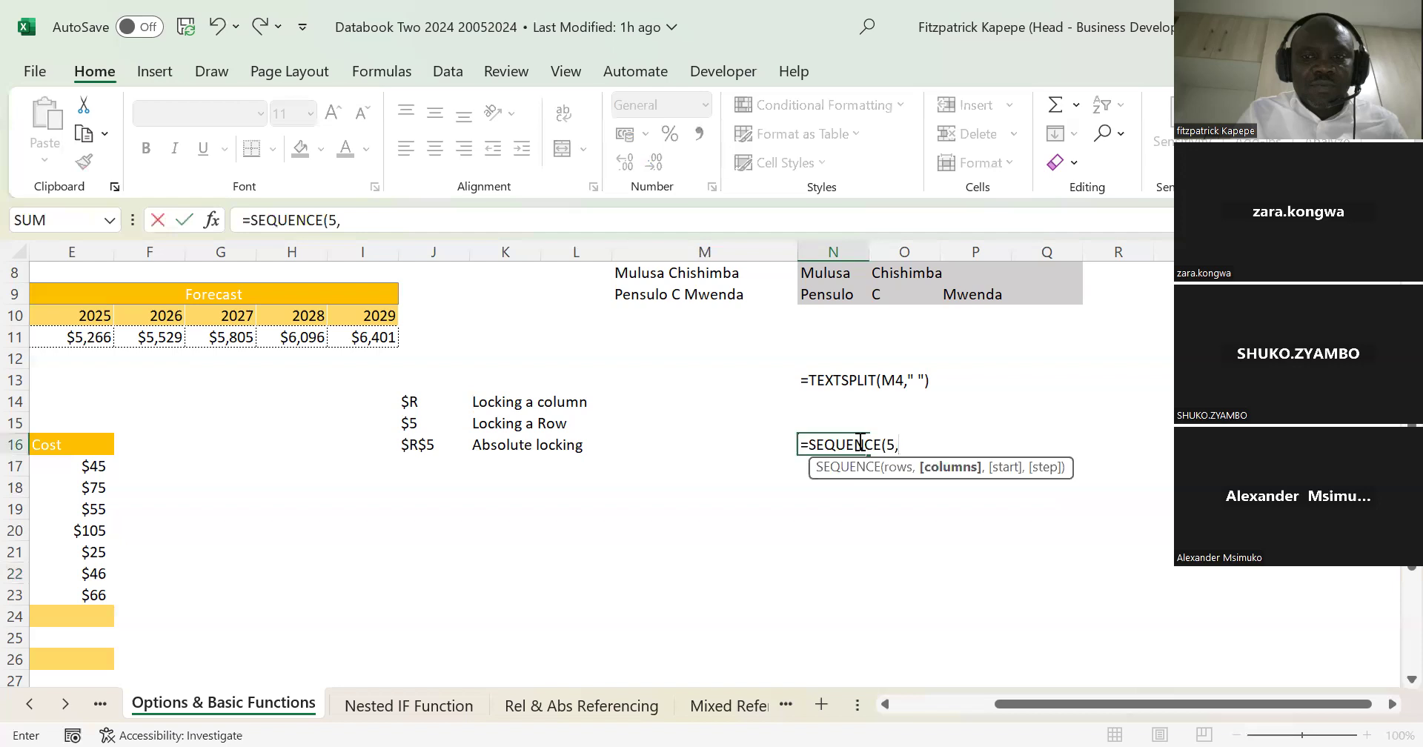
type("7")
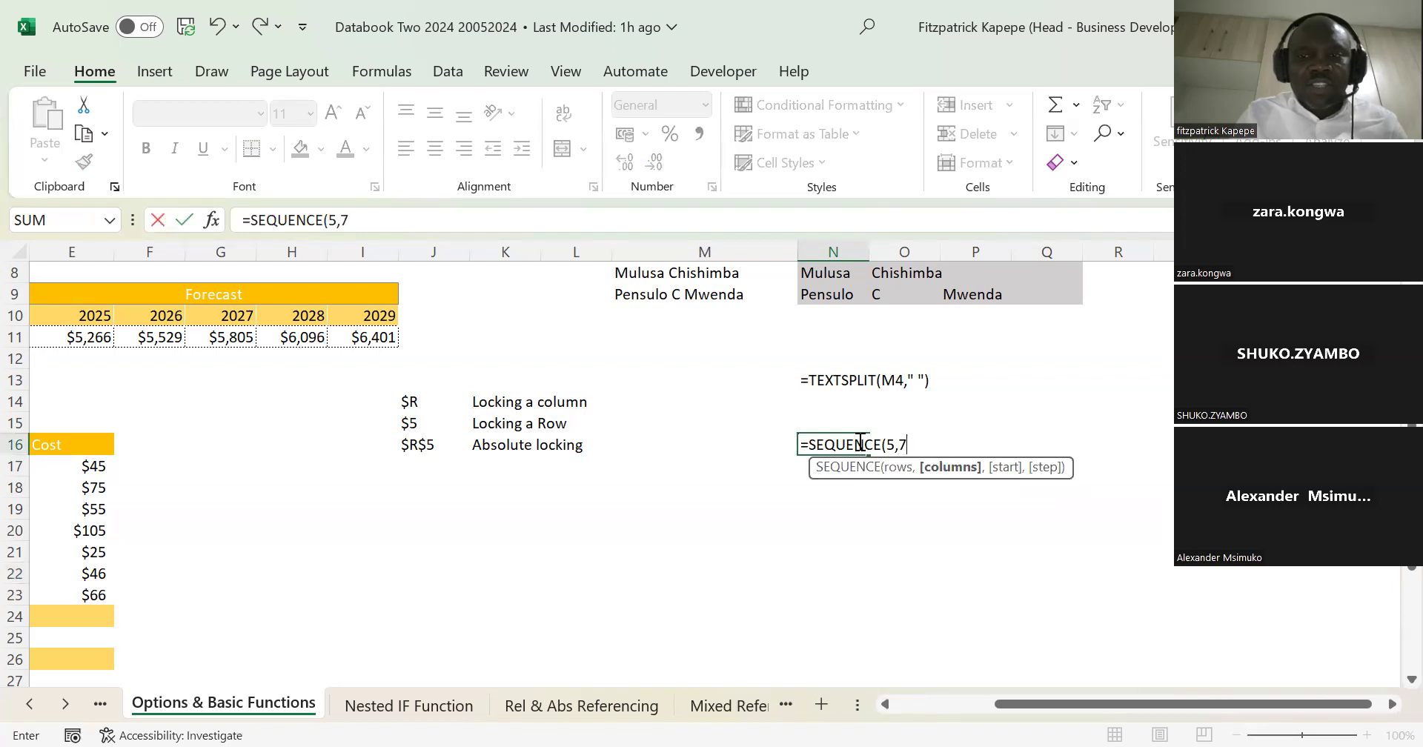
type(",10,")
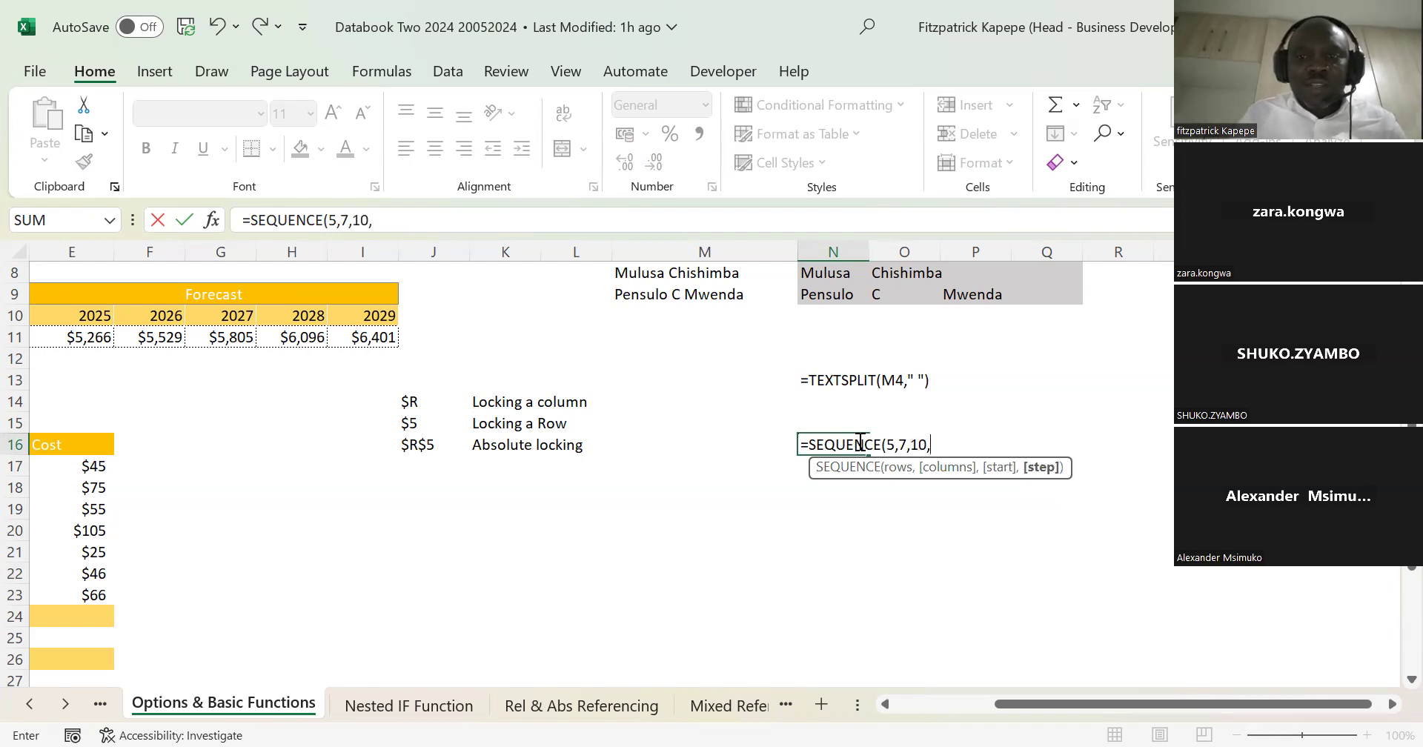
type("3")
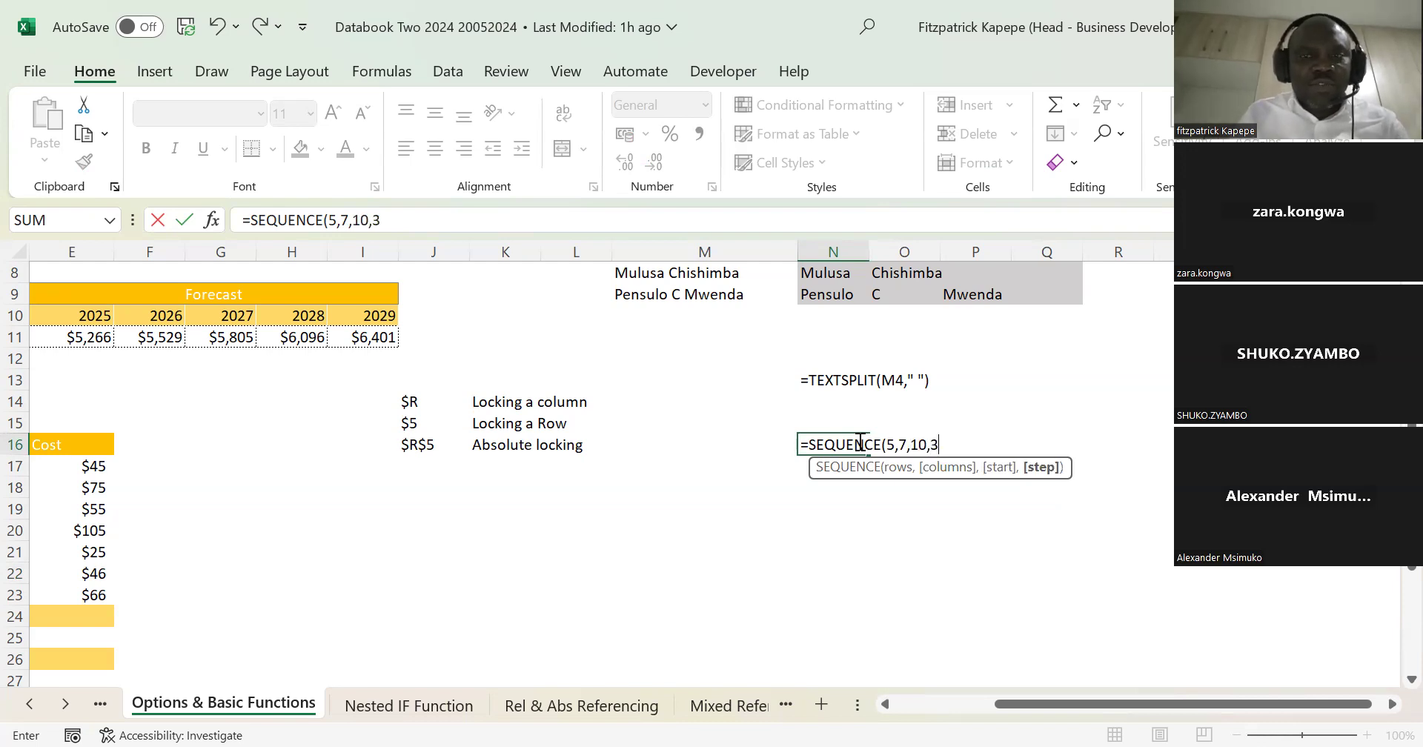
type(")")
key("Return")
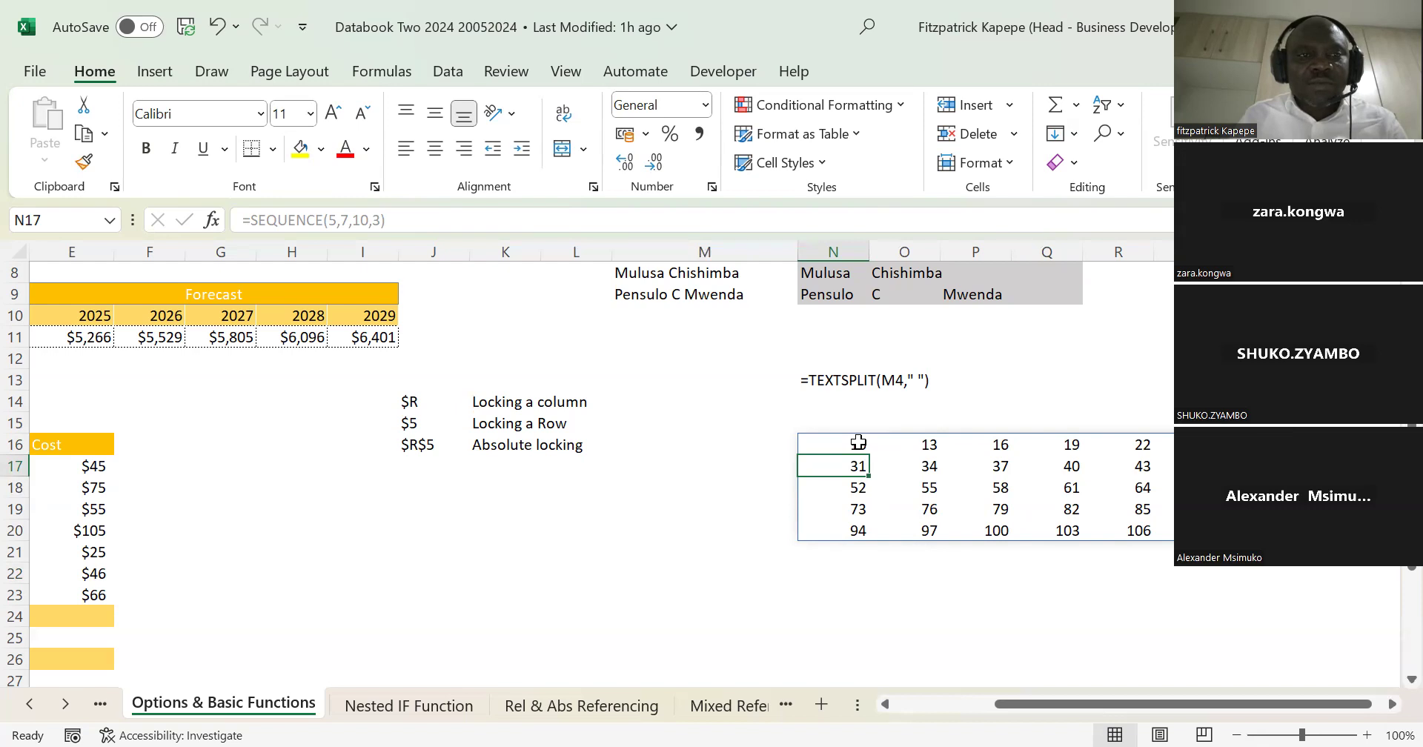
Step: Enter the date 1 Jan 2024 in N24, below the SEQUENCE array
key("Down")
key("Down")
key("Down")
key("Down")
key("Down")
key("Down")
key("Down")
key("Down")
key("Down")
key("Down")
key("Down")
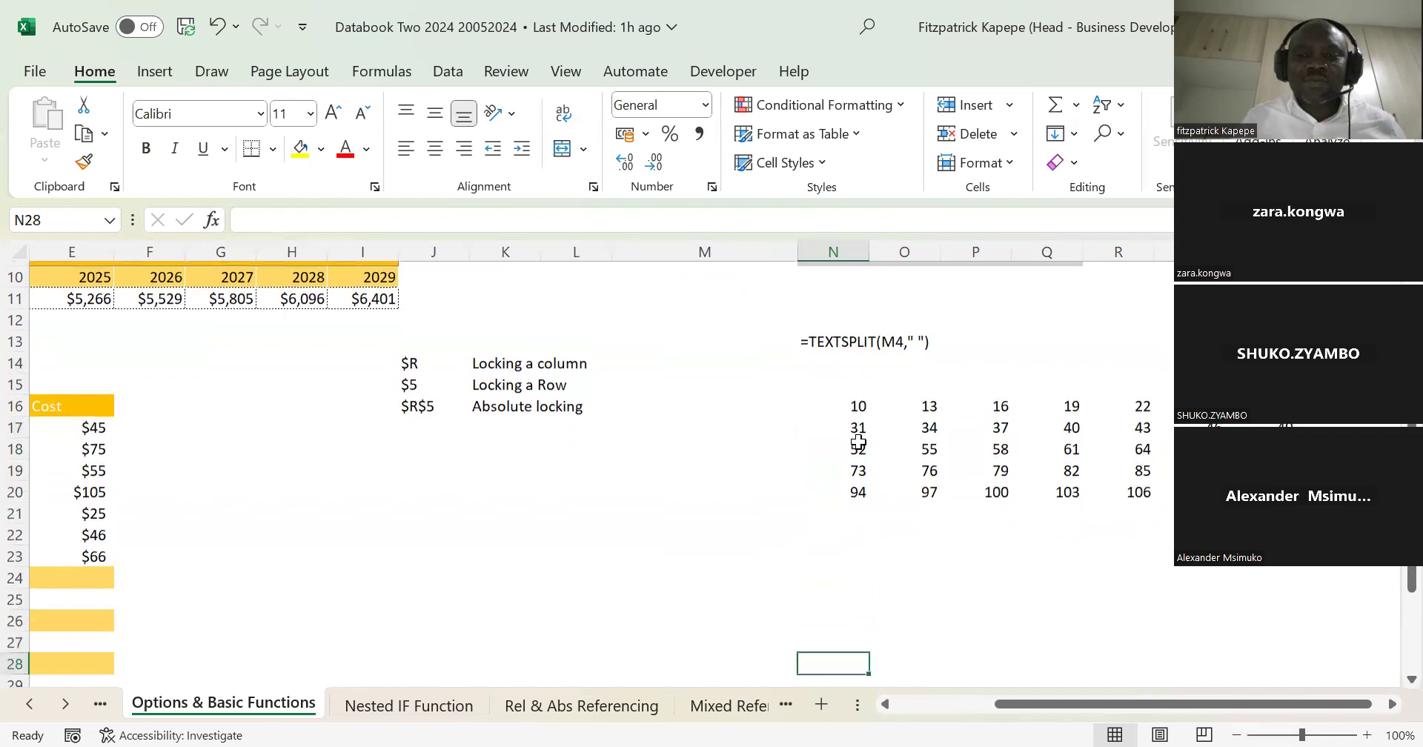
key("Down")
key("Down")
key("Down")
key("Up")
key("Up")
key("Up")
key("Up")
key("Up")
key("Up")
key("Up")
key("Up")
key("Up")
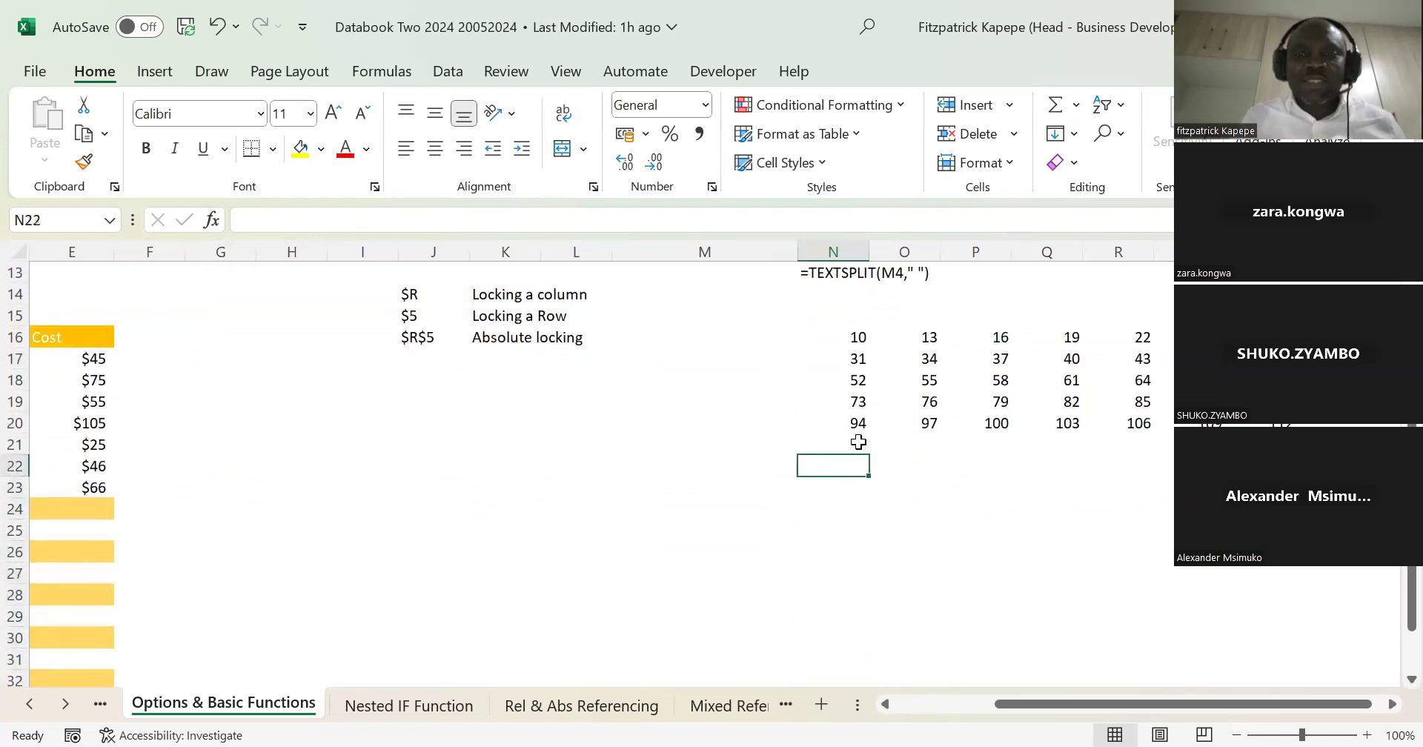
key("Down")
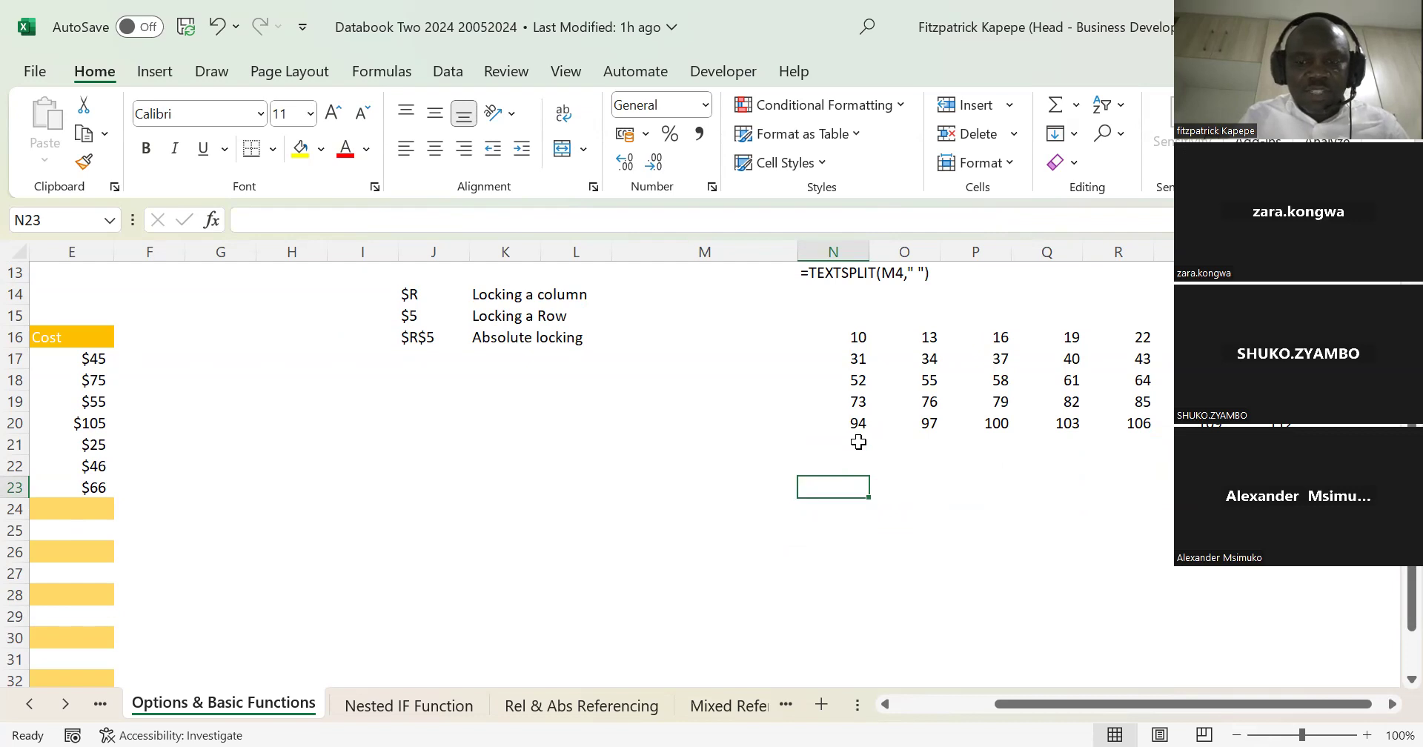
key("Down")
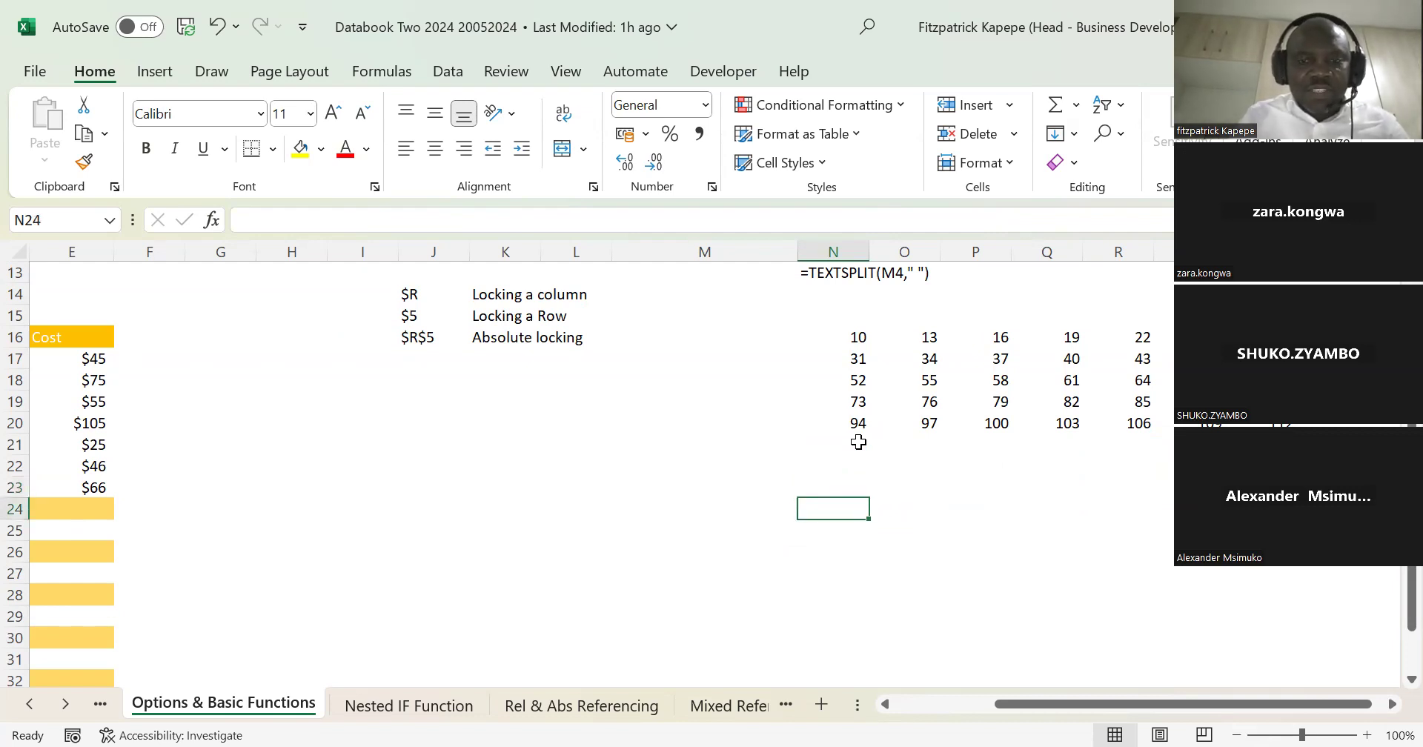
type("1 Ja")
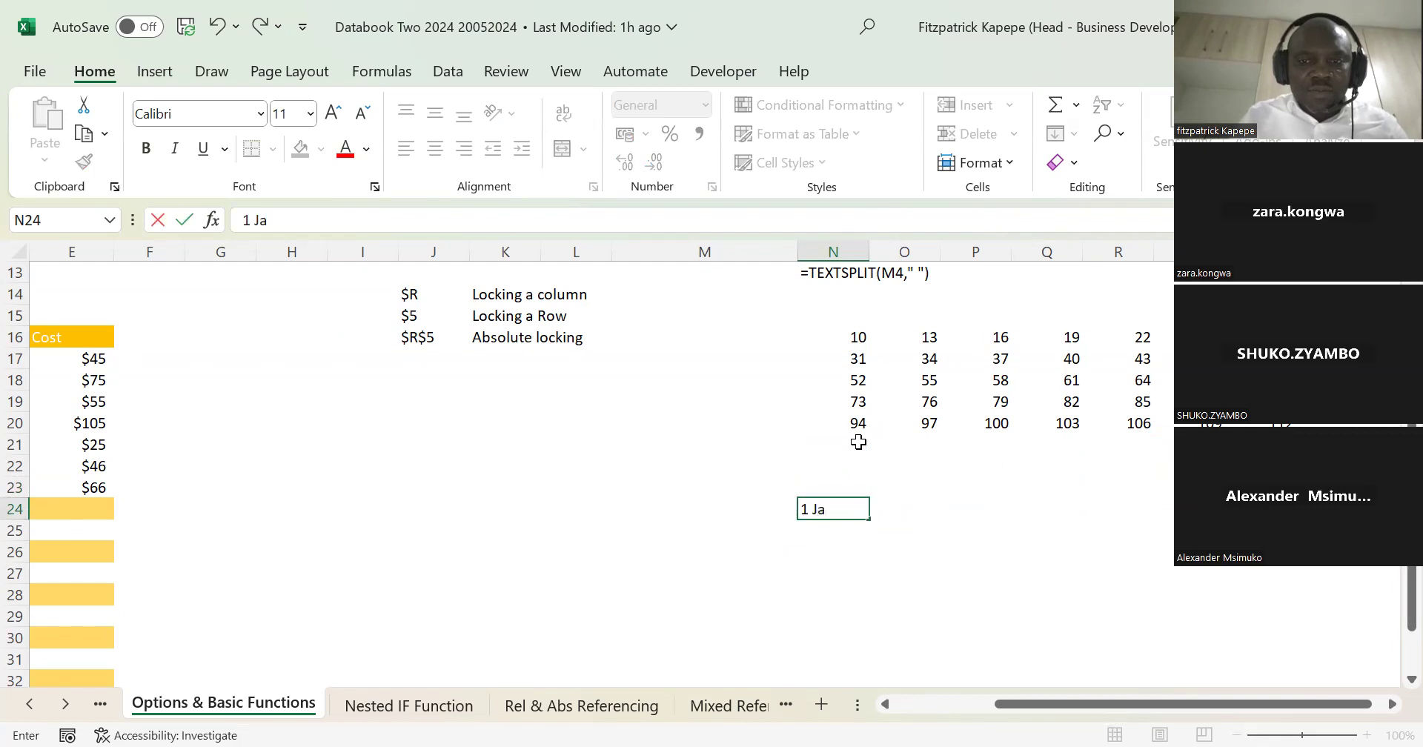
type("n 20")
type("24")
key("Return")
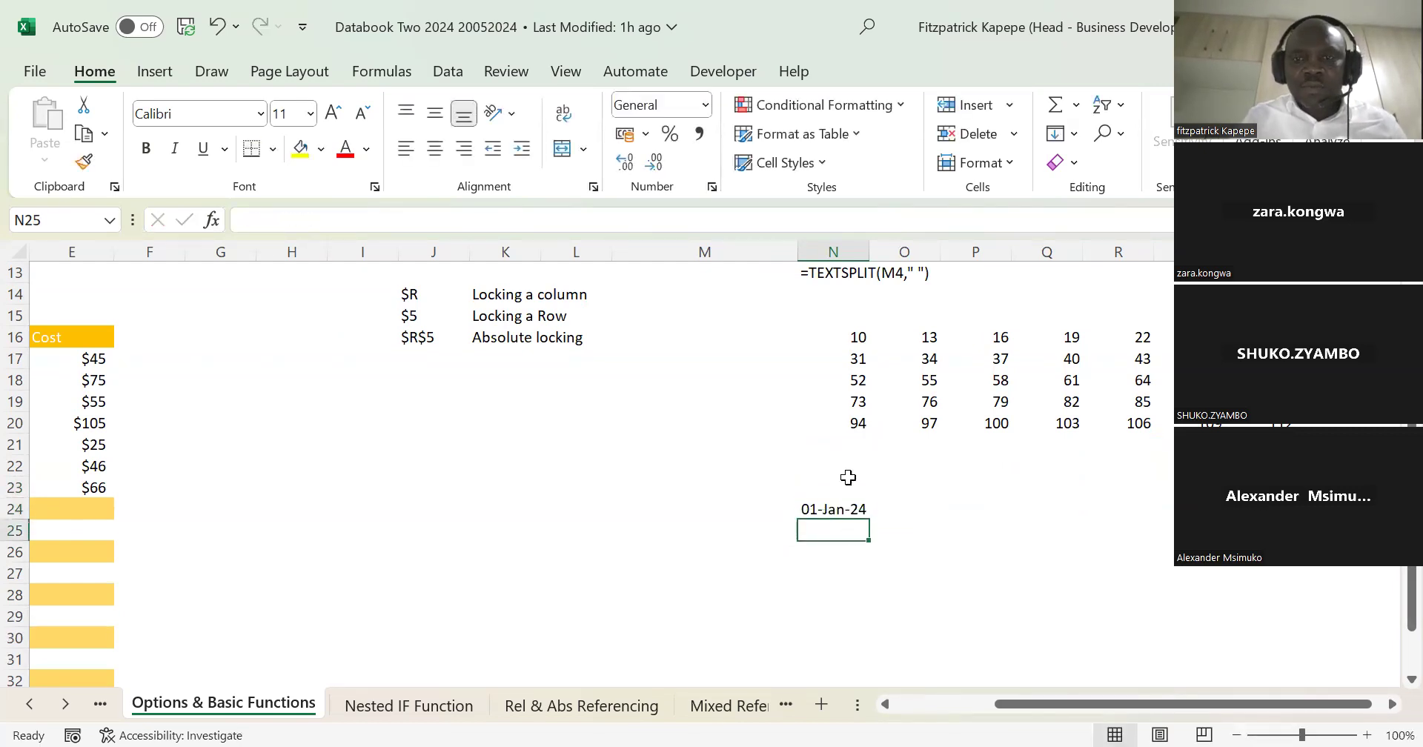
Step: Start an EDATE formula in O24 with the date in N24 as its start date
left_click(894, 512)
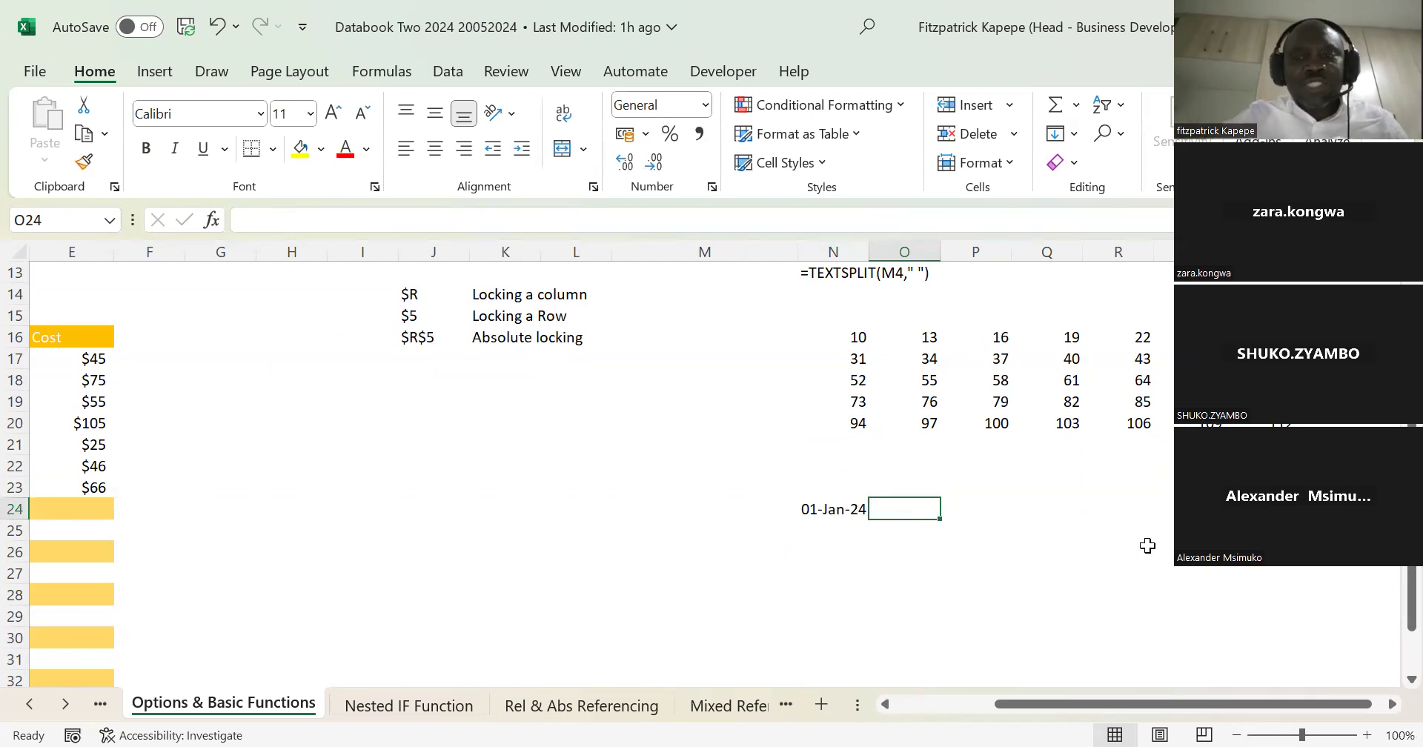
type("=")
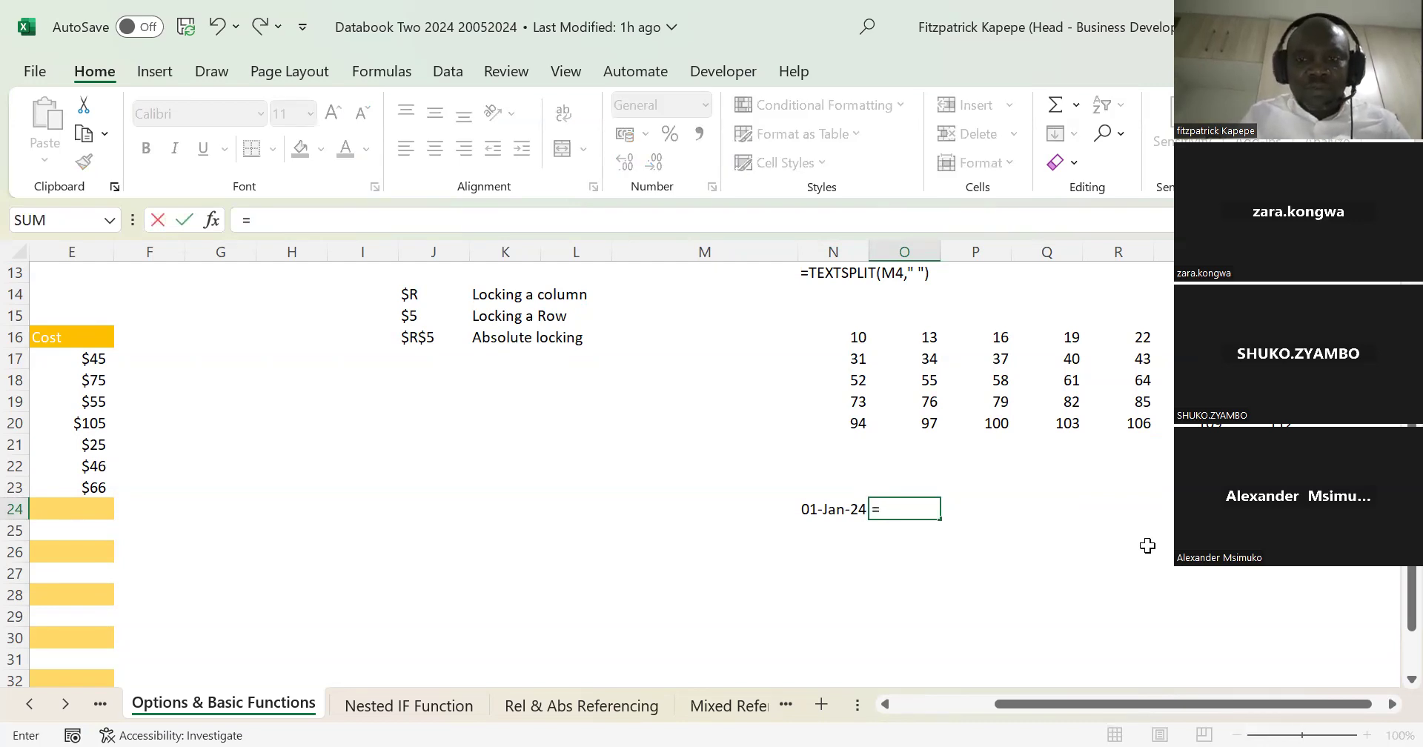
type("ed")
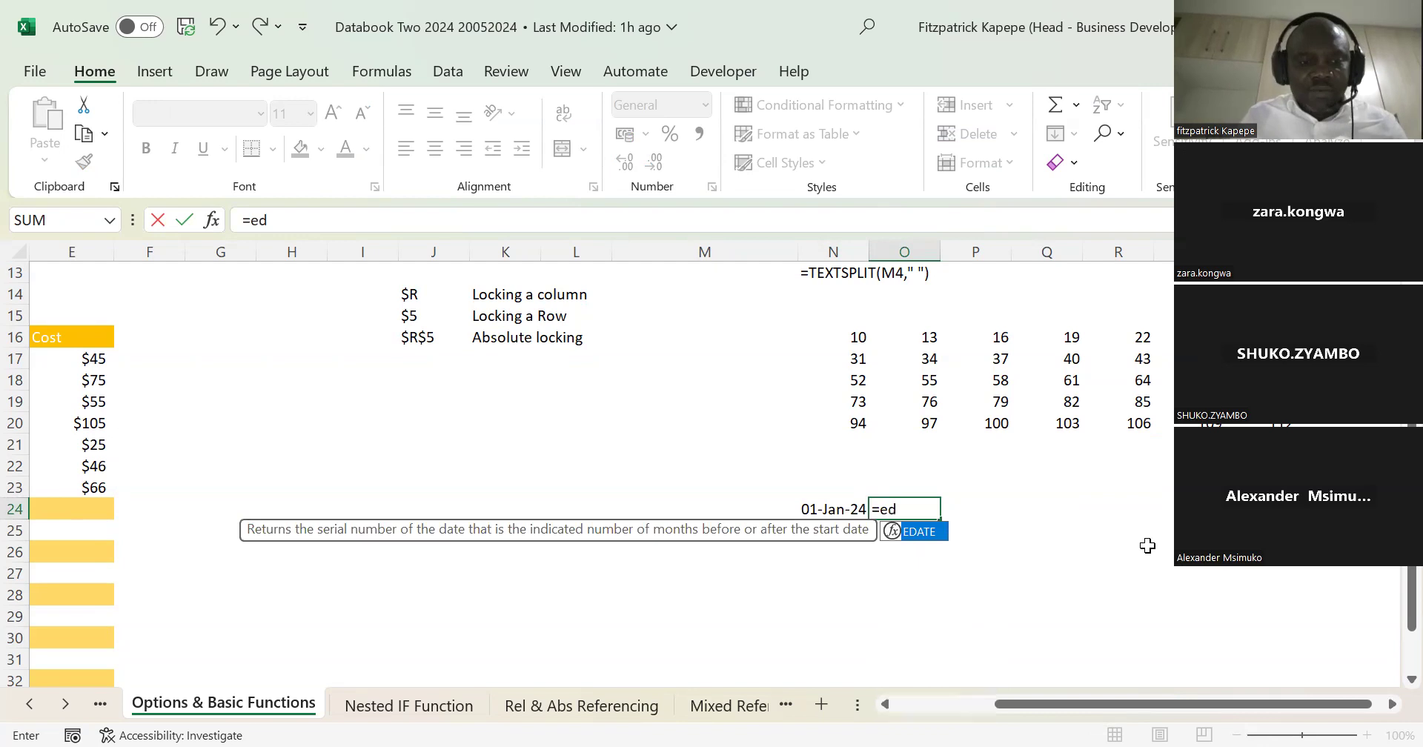
key("Tab")
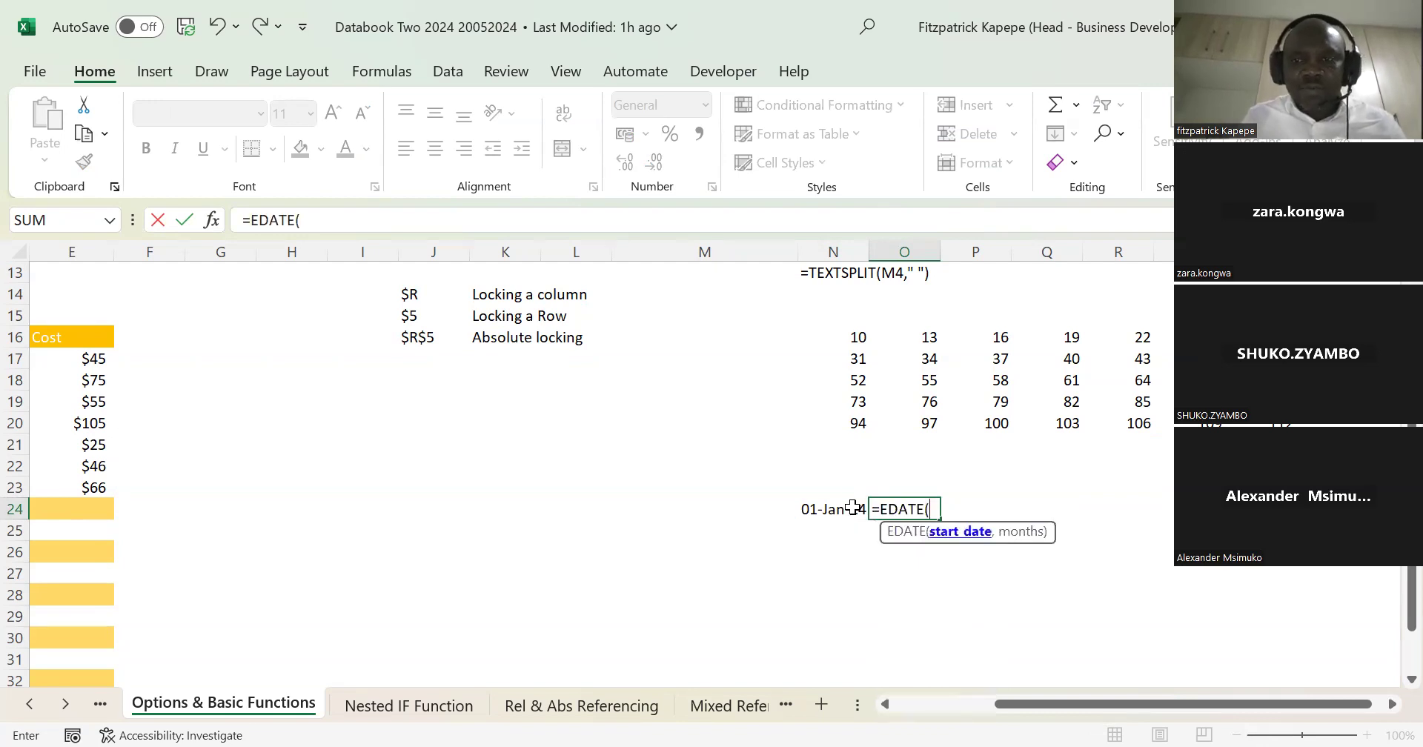
left_click(815, 511)
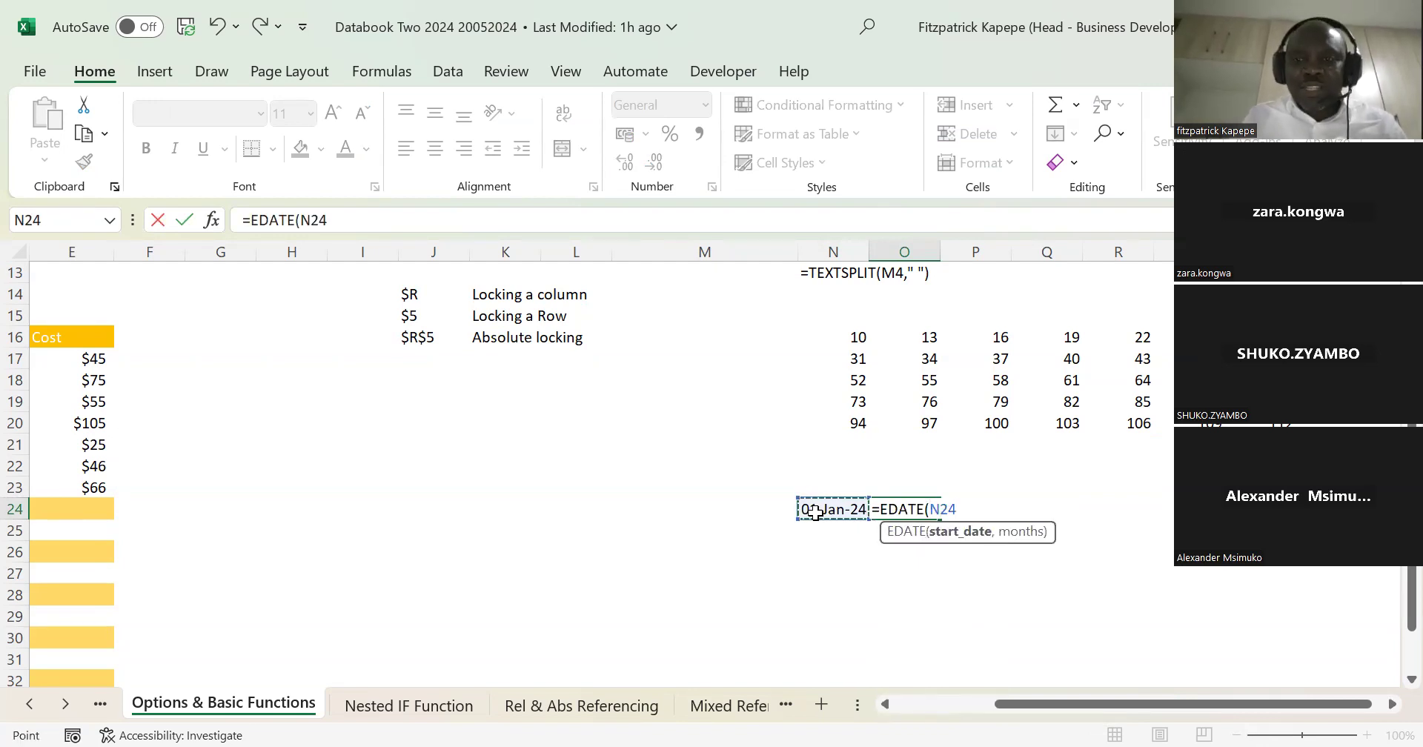
type(",")
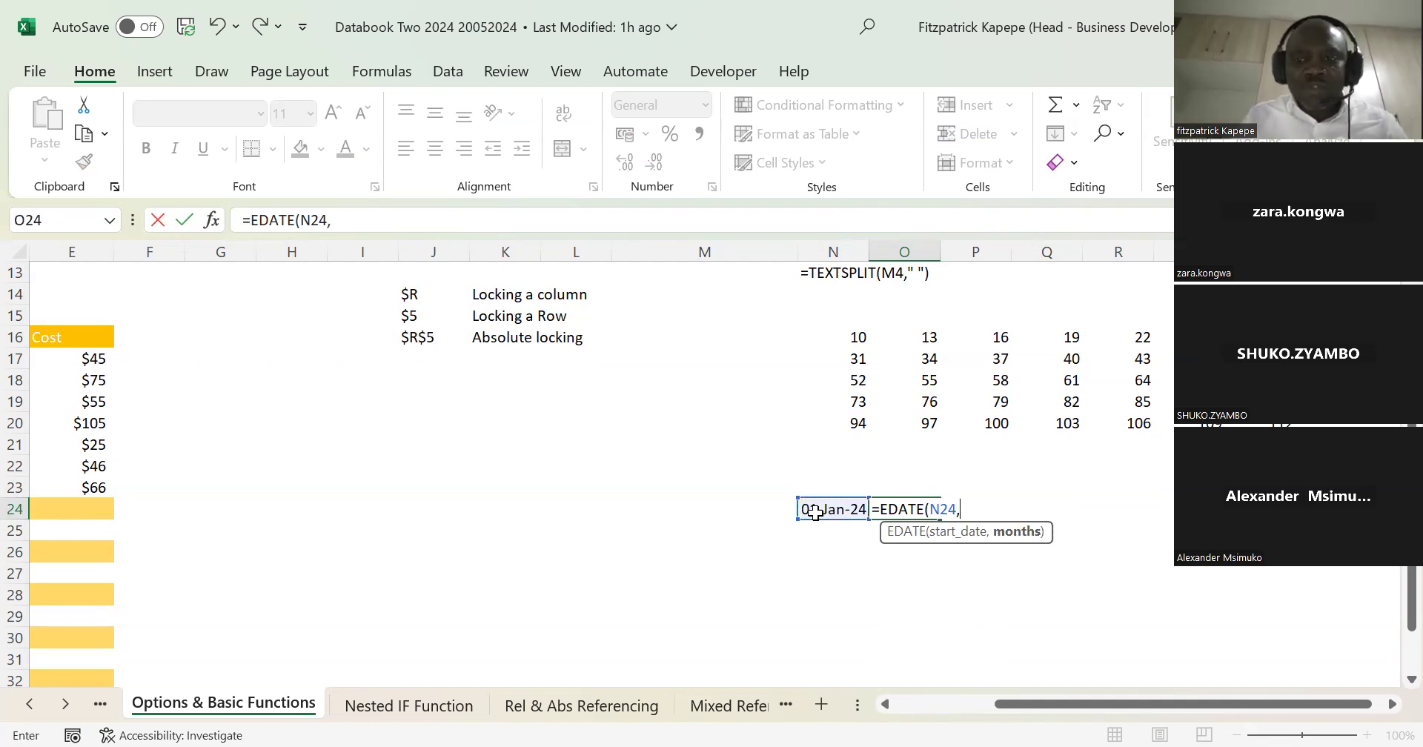
type("seq")
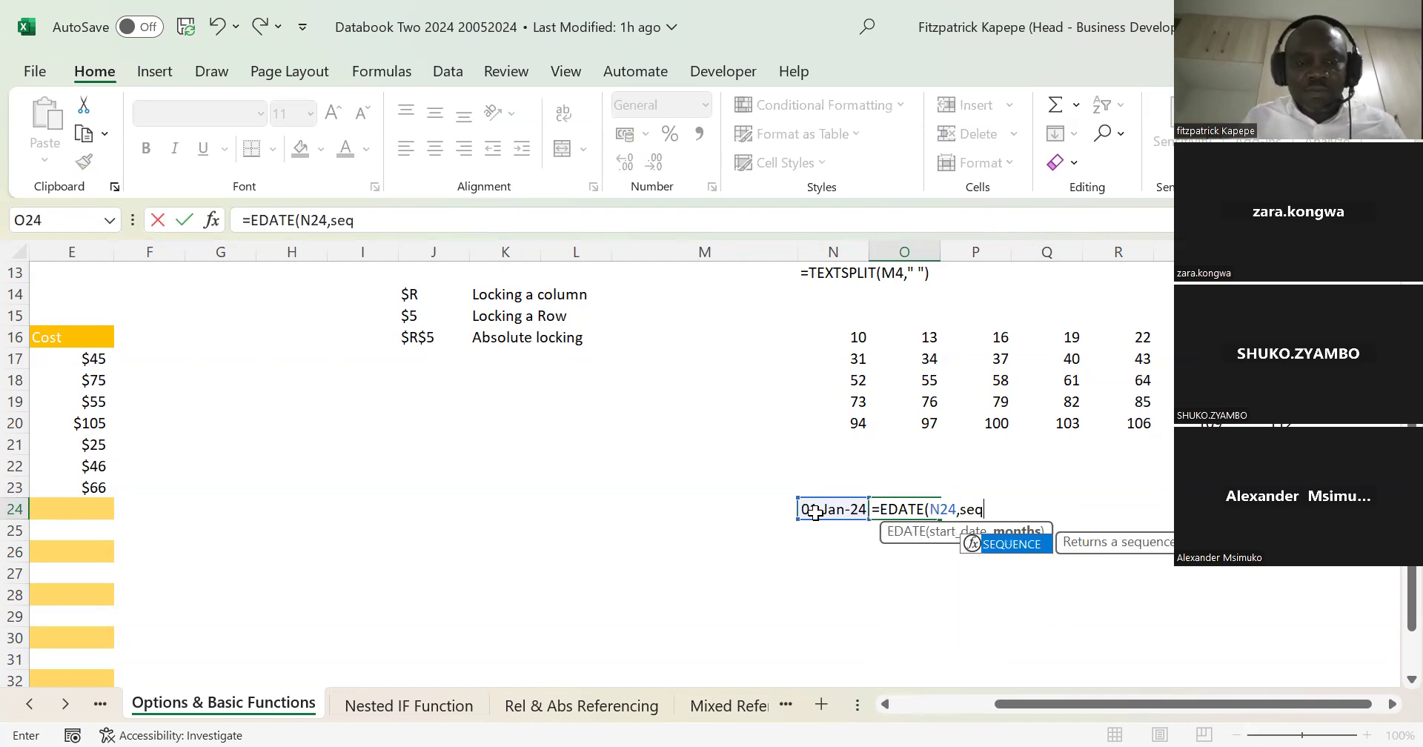
Step: Complete the EDATE months argument with SEQUENCE(,10,12), leaving rows blank, and enter the formula in O24
key("Tab")
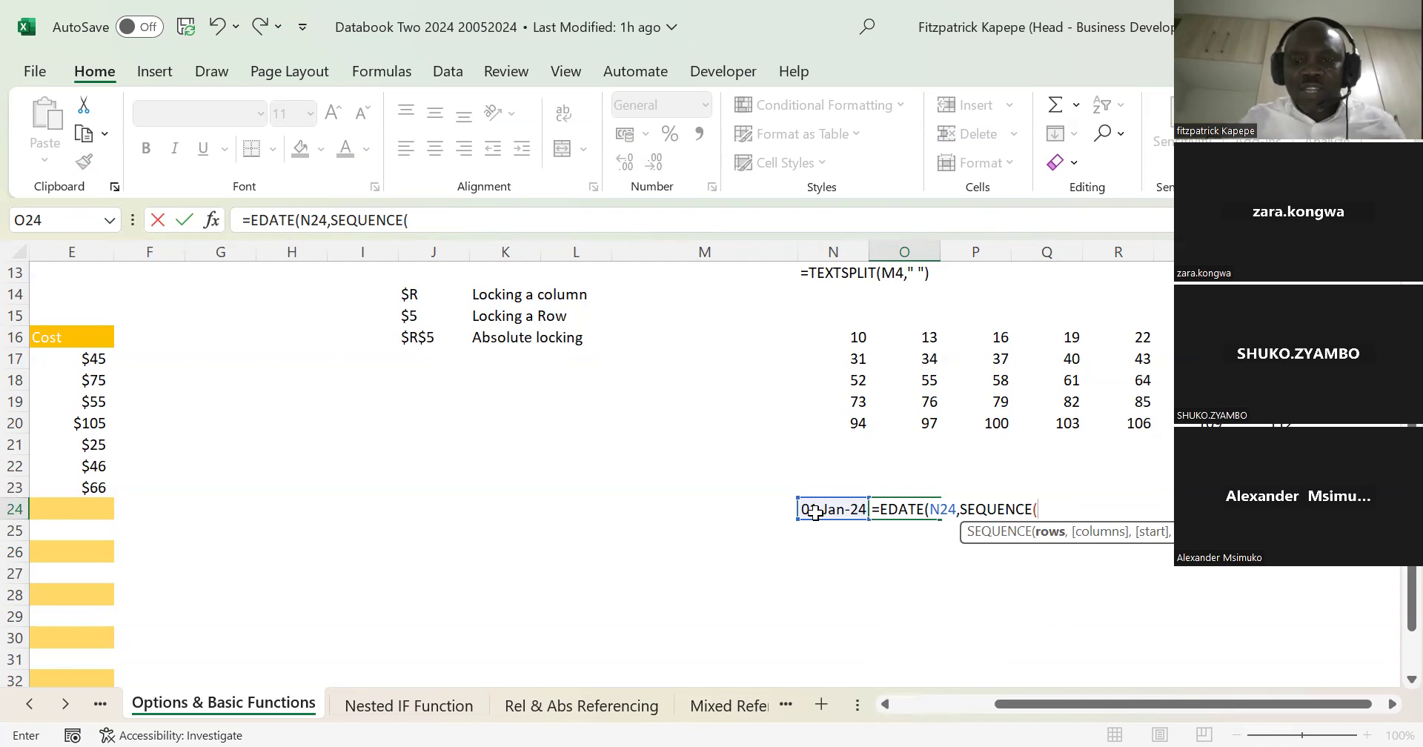
type(",")
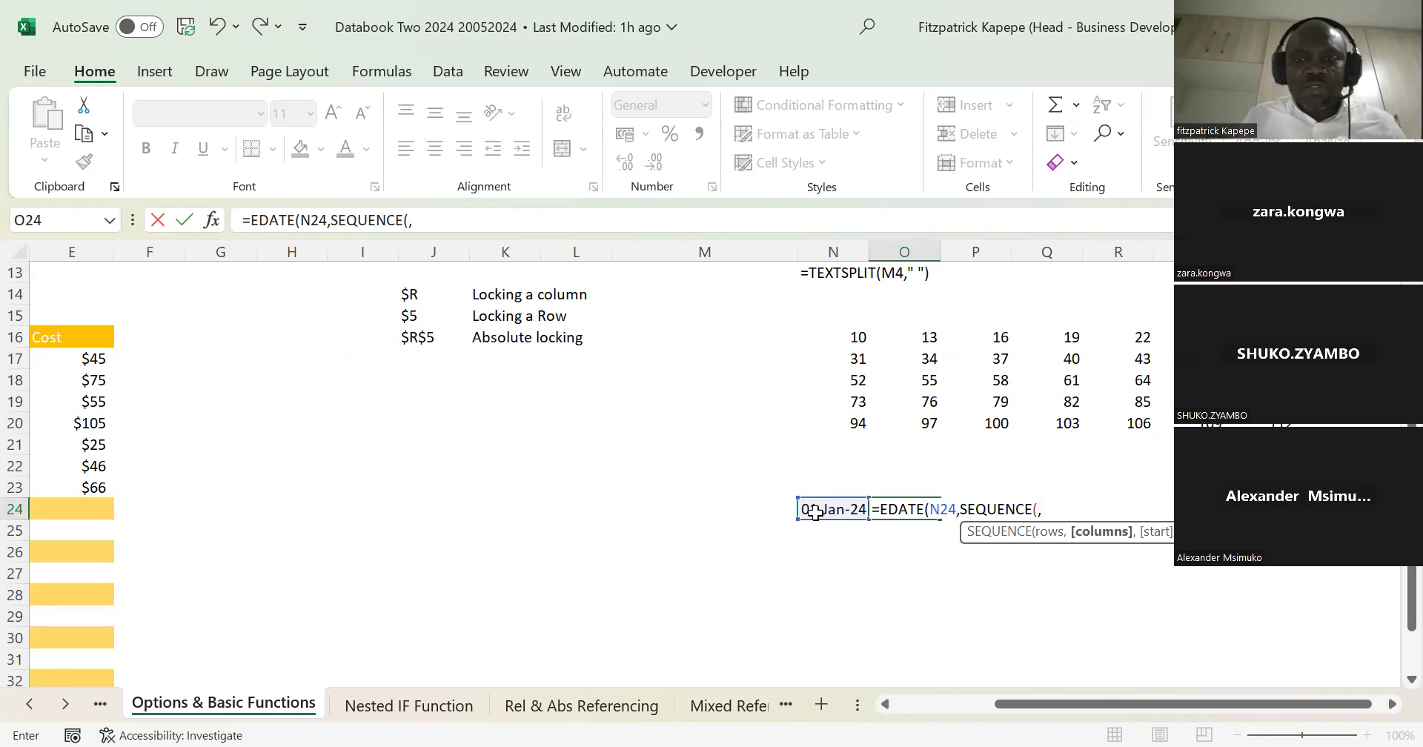
type("10")
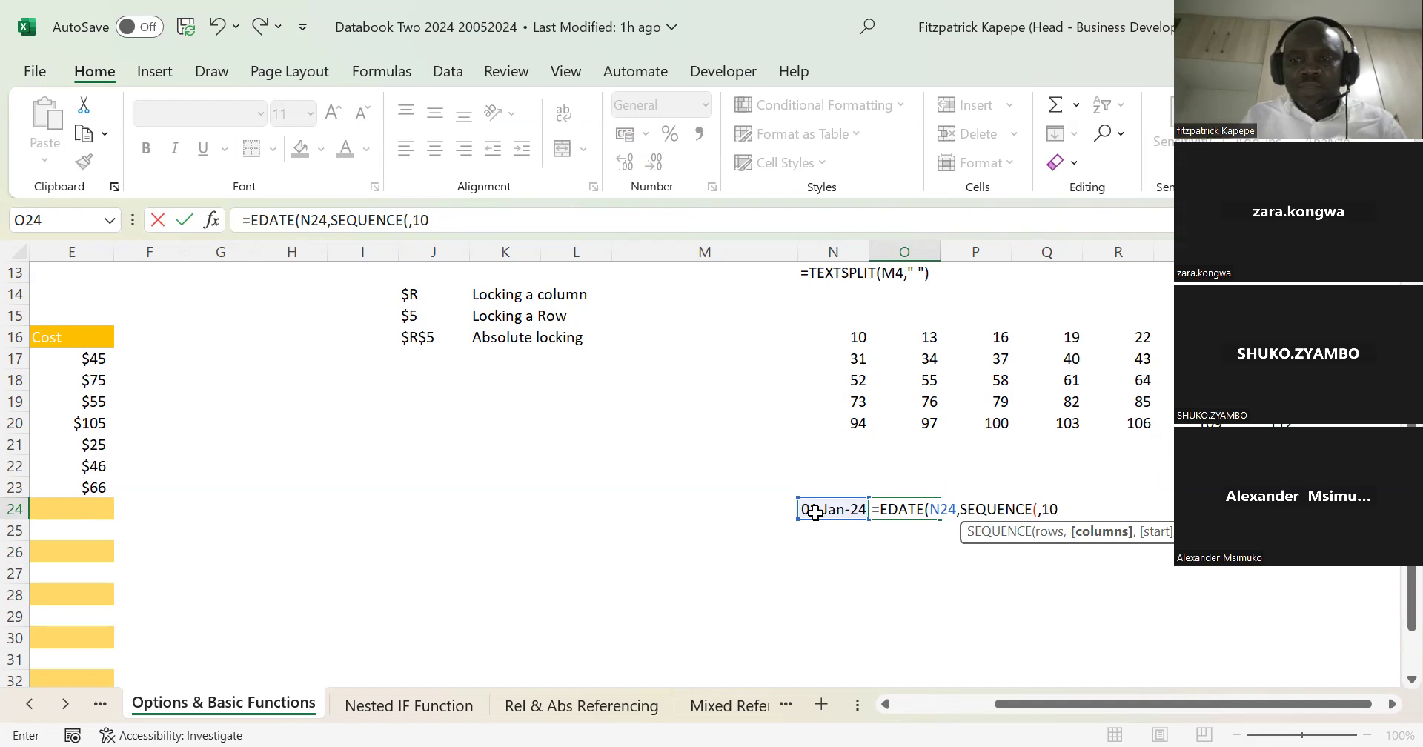
type(",12")
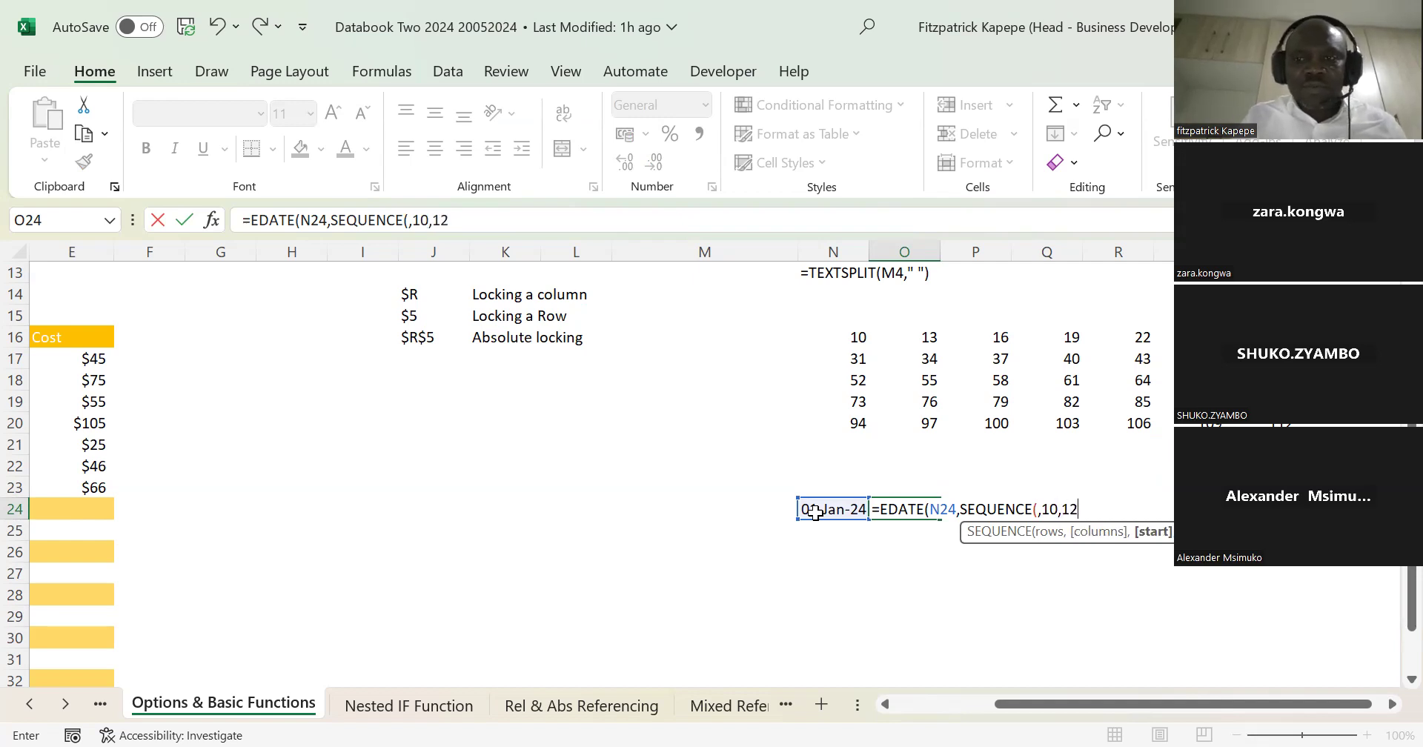
type("))")
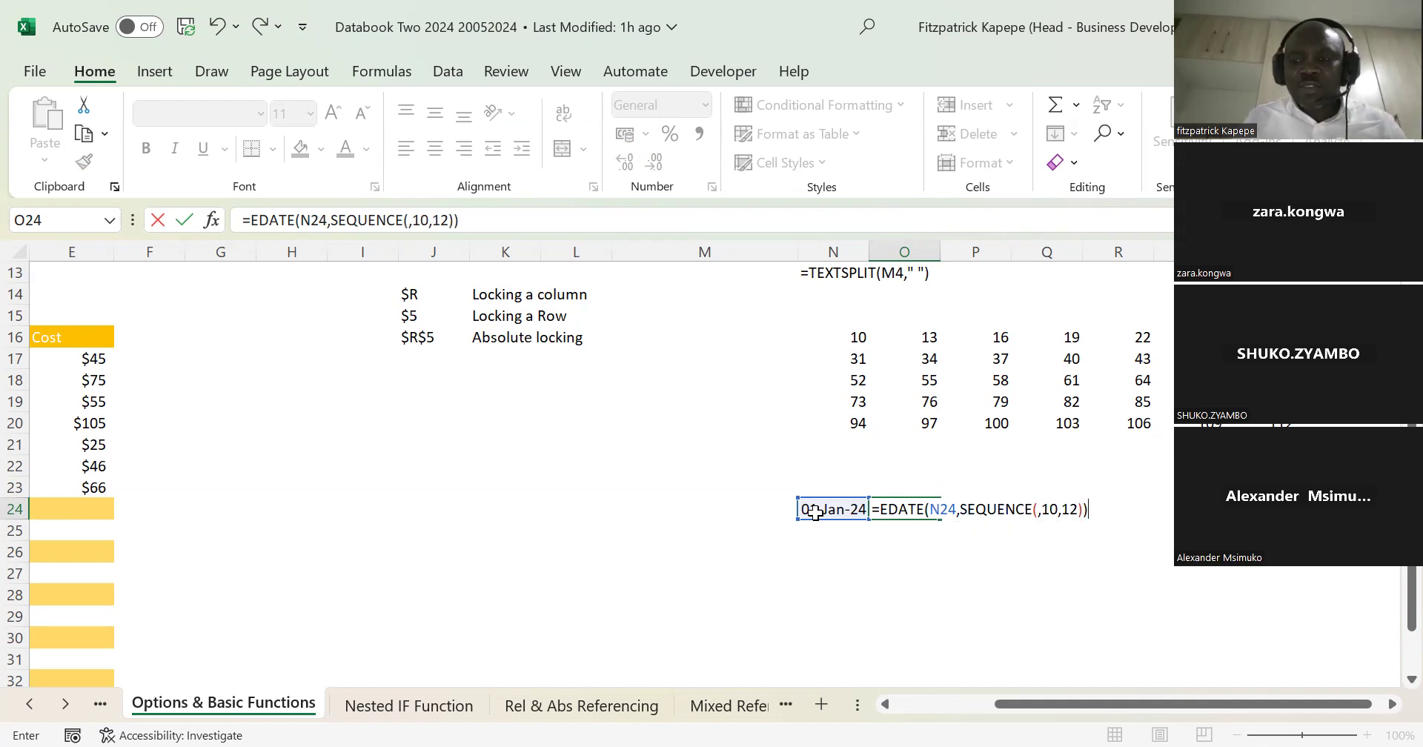
key("Return")
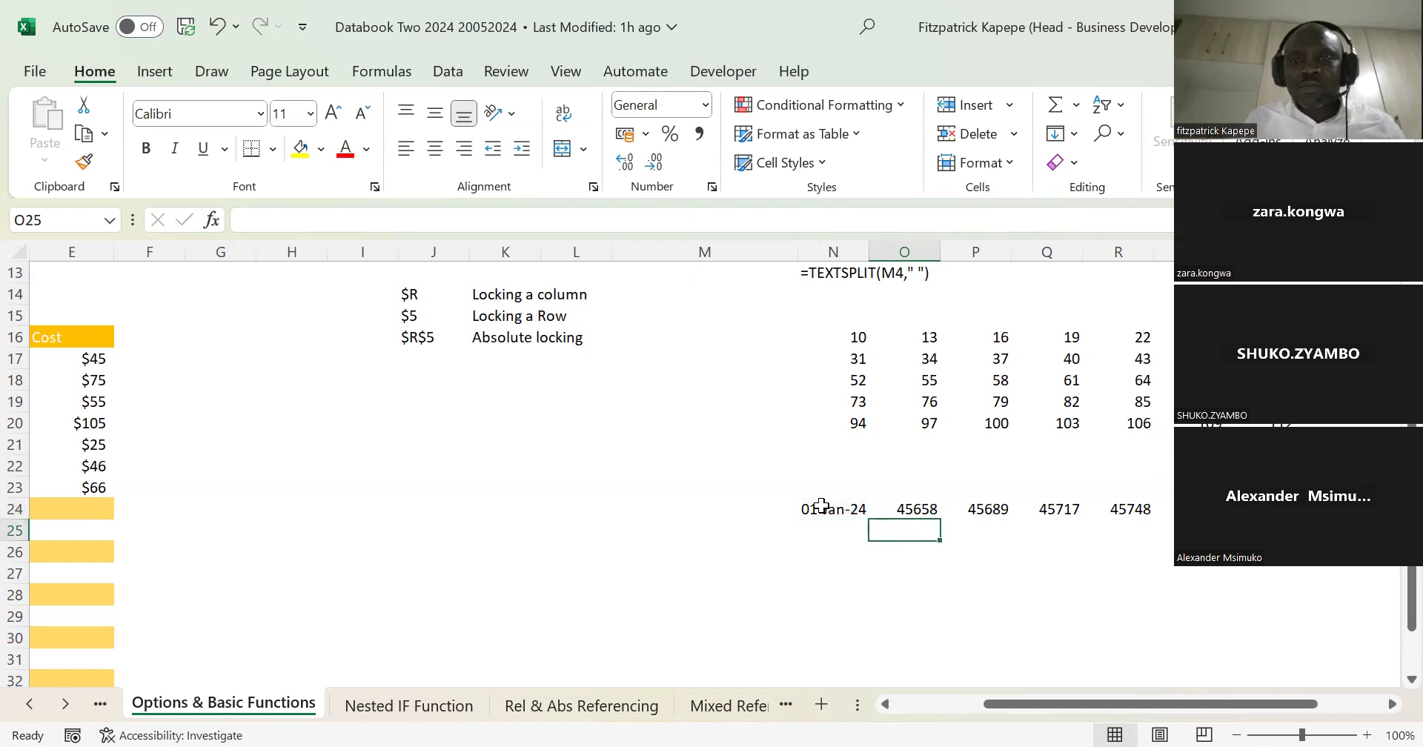
Step: Copy the date format of N24 onto the ten-cell array starting at O24
left_click(821, 506)
right_click(823, 509)
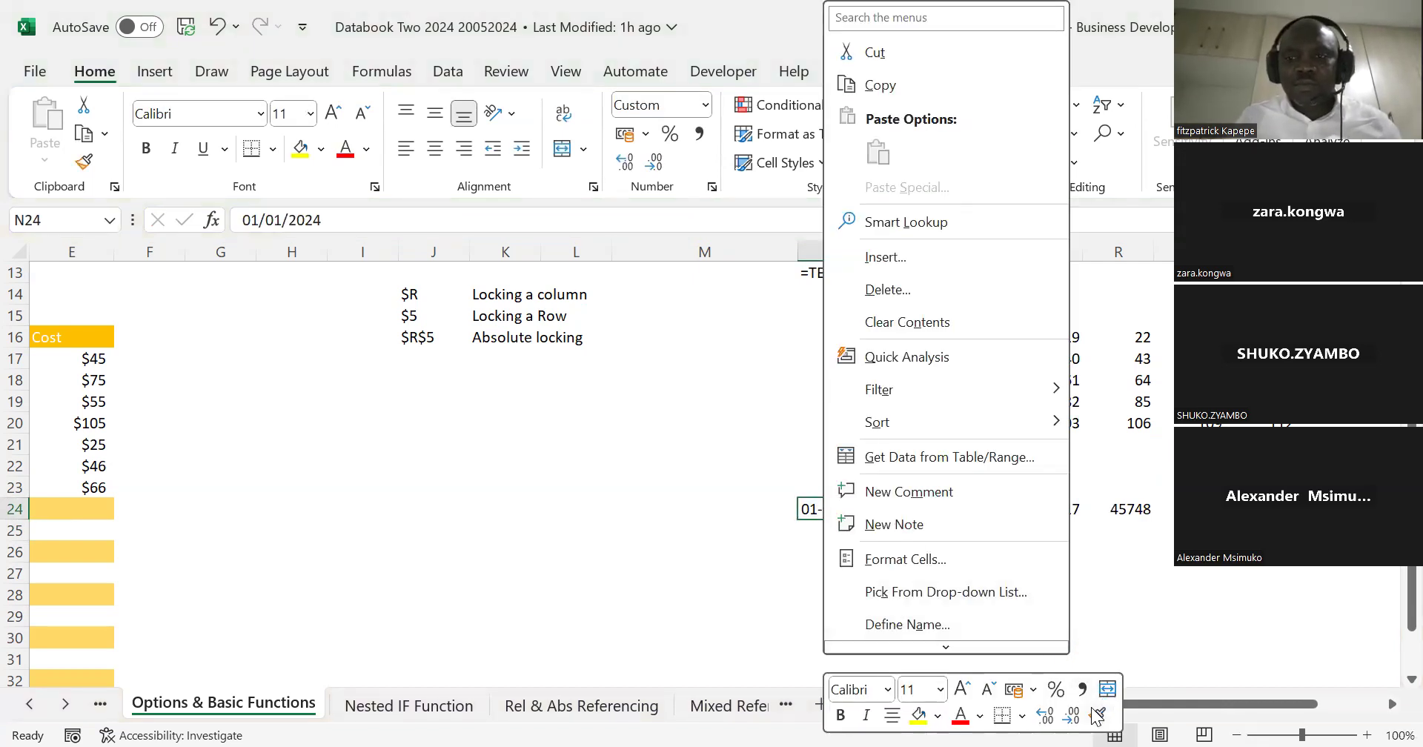
left_click(1096, 713)
mouse_move(911, 508)
left_mouse_down()
mouse_move(1260, 531)
mouse_move(1386, 510)
left_mouse_up()
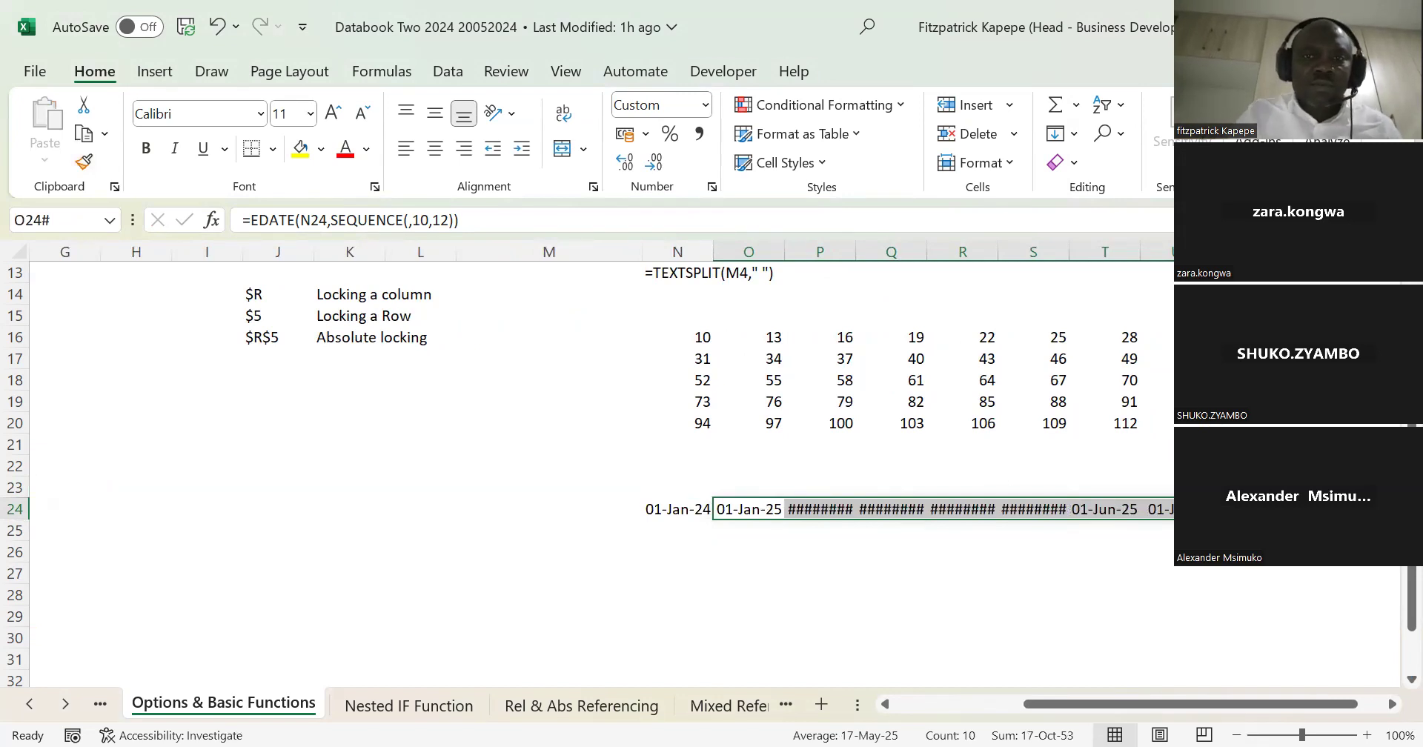
Step: Give the date array starting at O24 the custom number format dd|mmm|yy
key("ctrl+1")
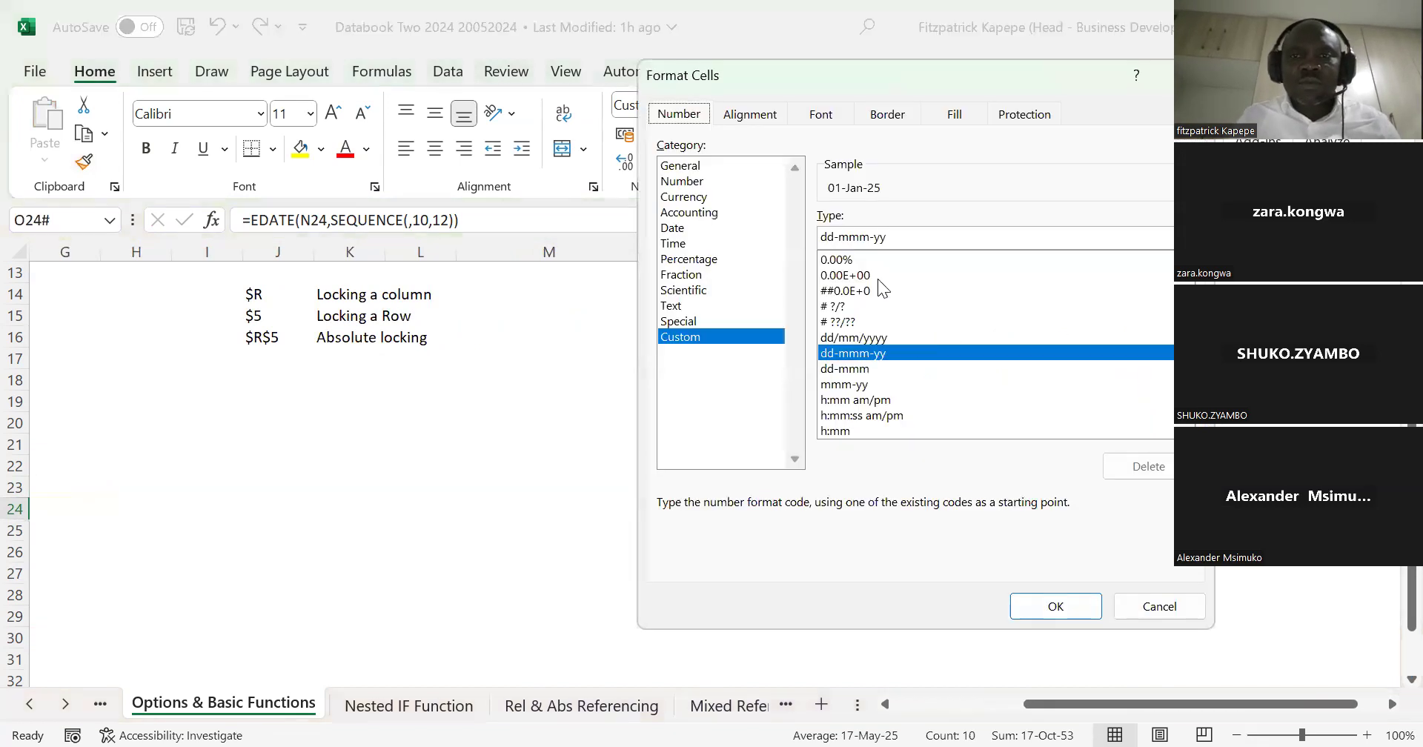
left_click(838, 237)
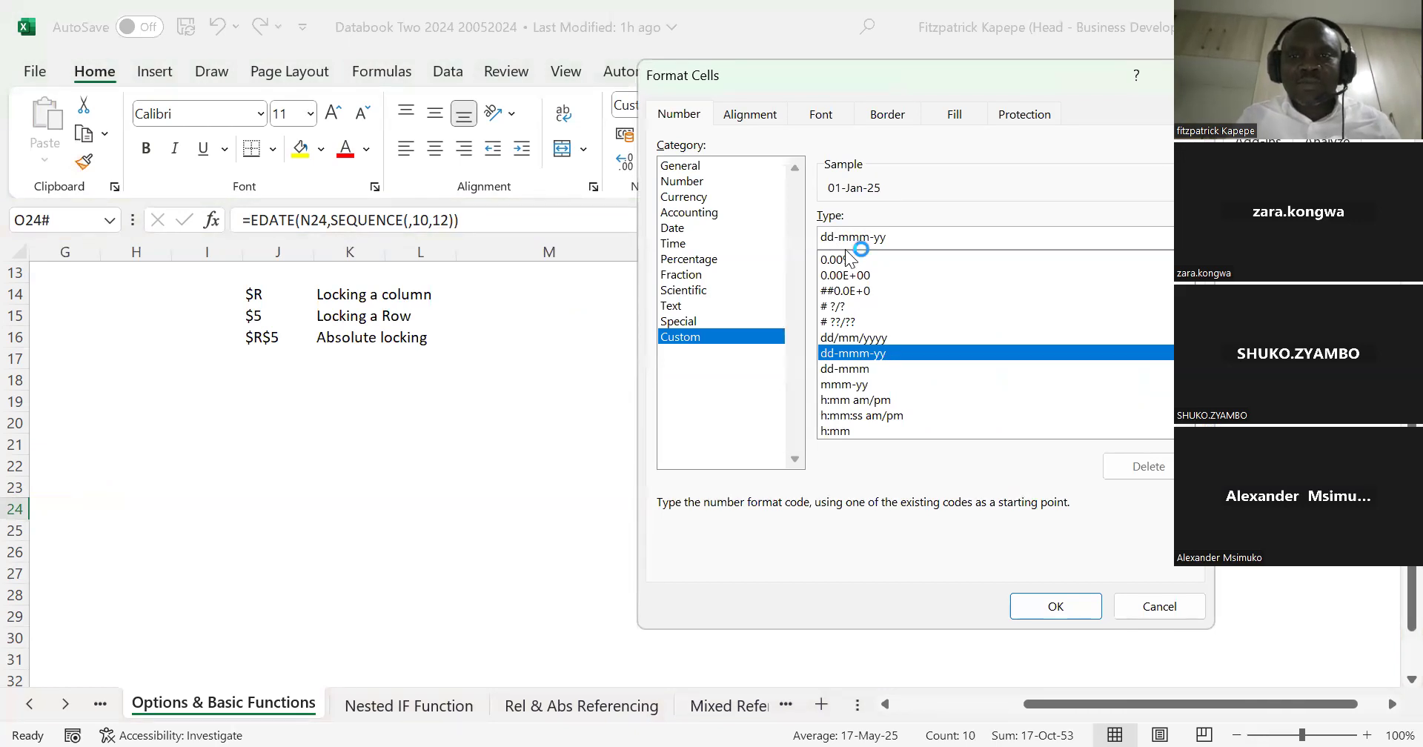
key("BackSpace")
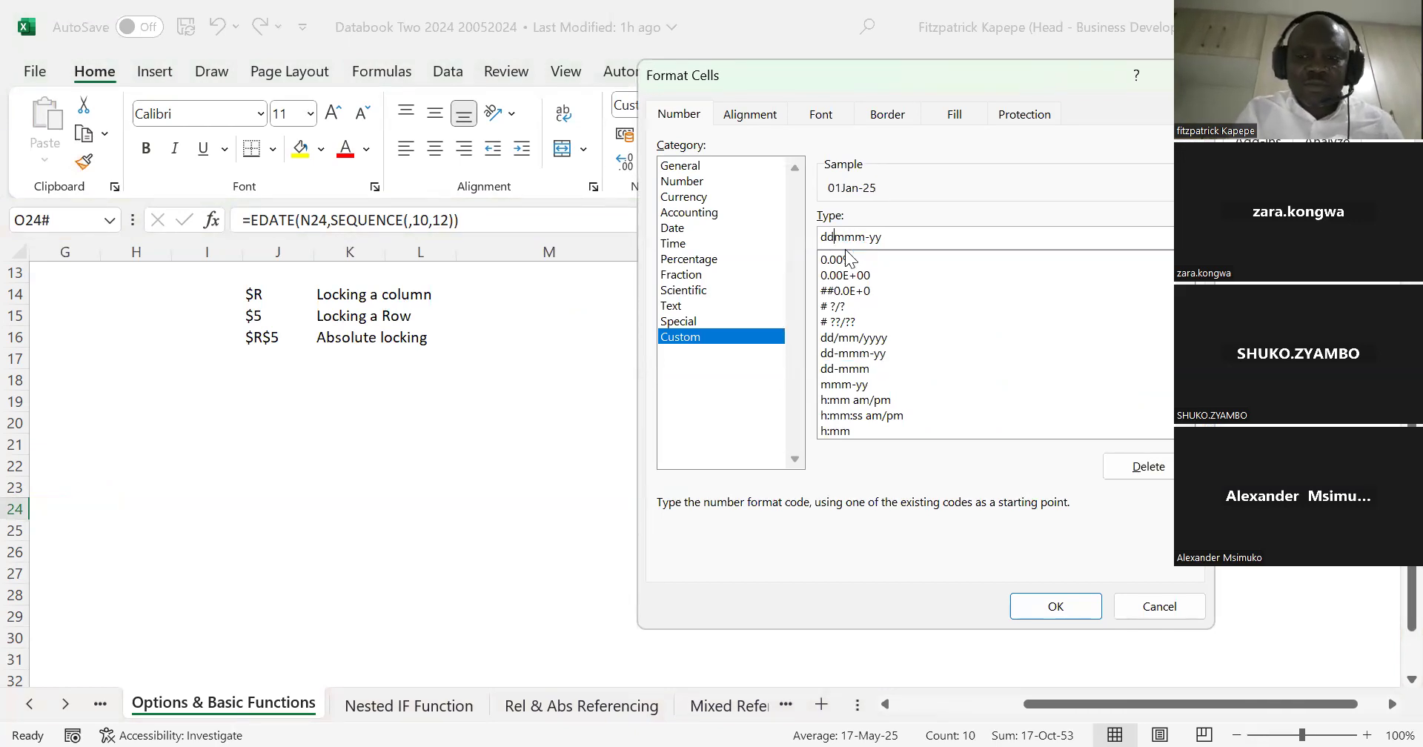
type("|")
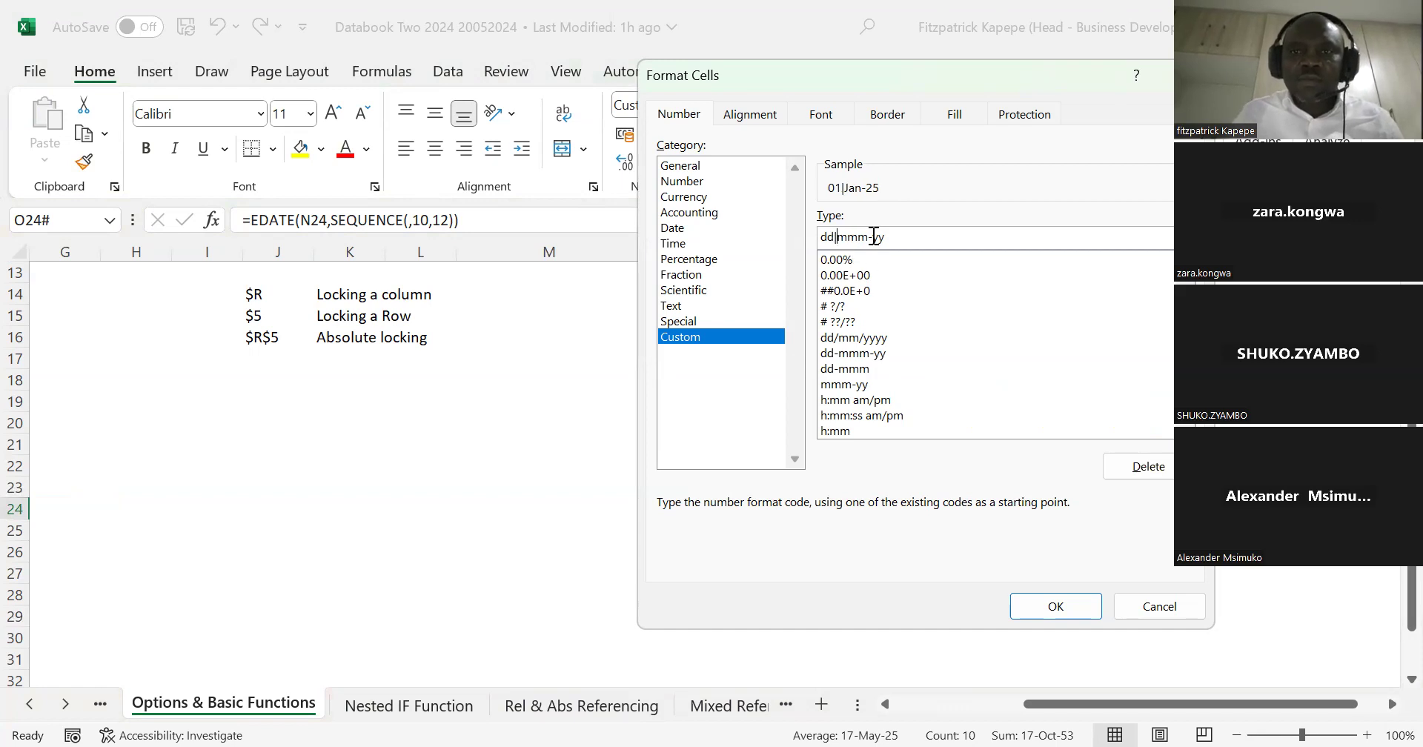
key("BackSpace")
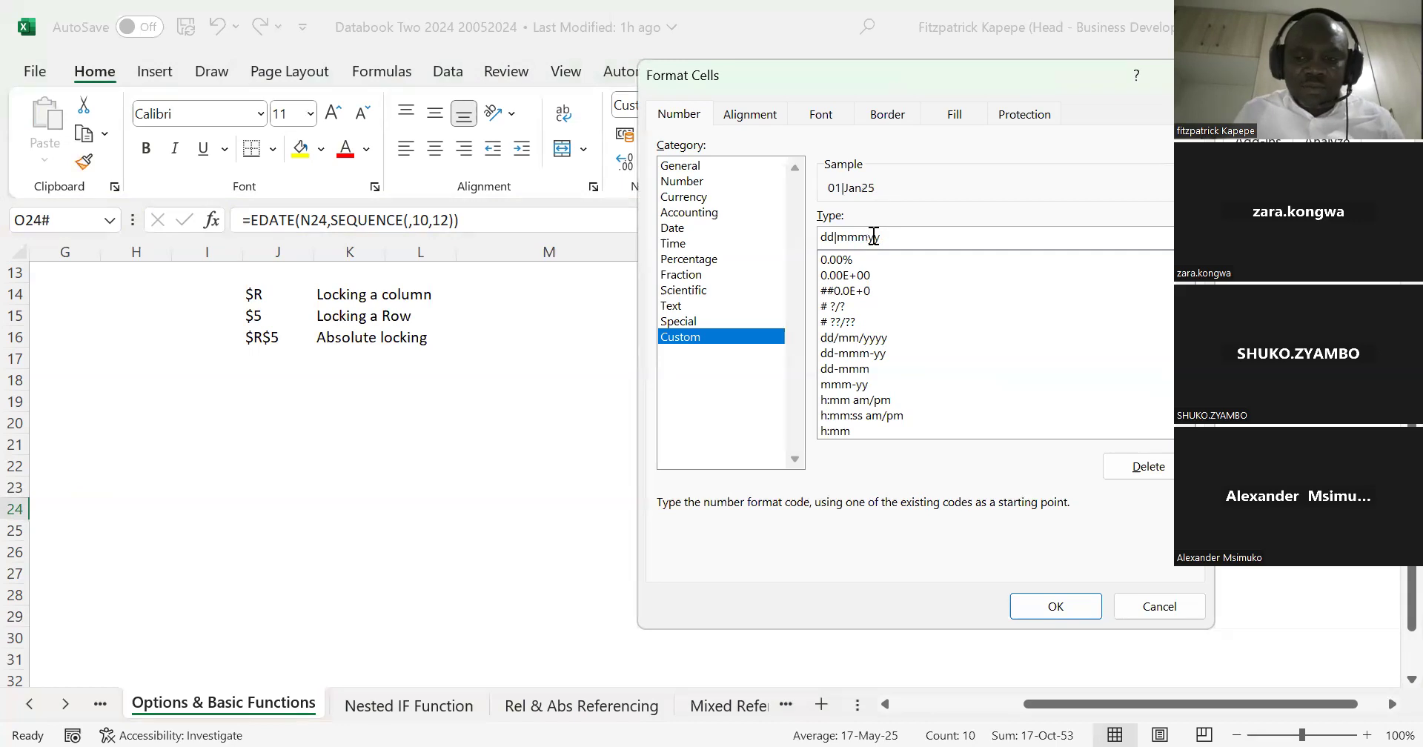
type("|")
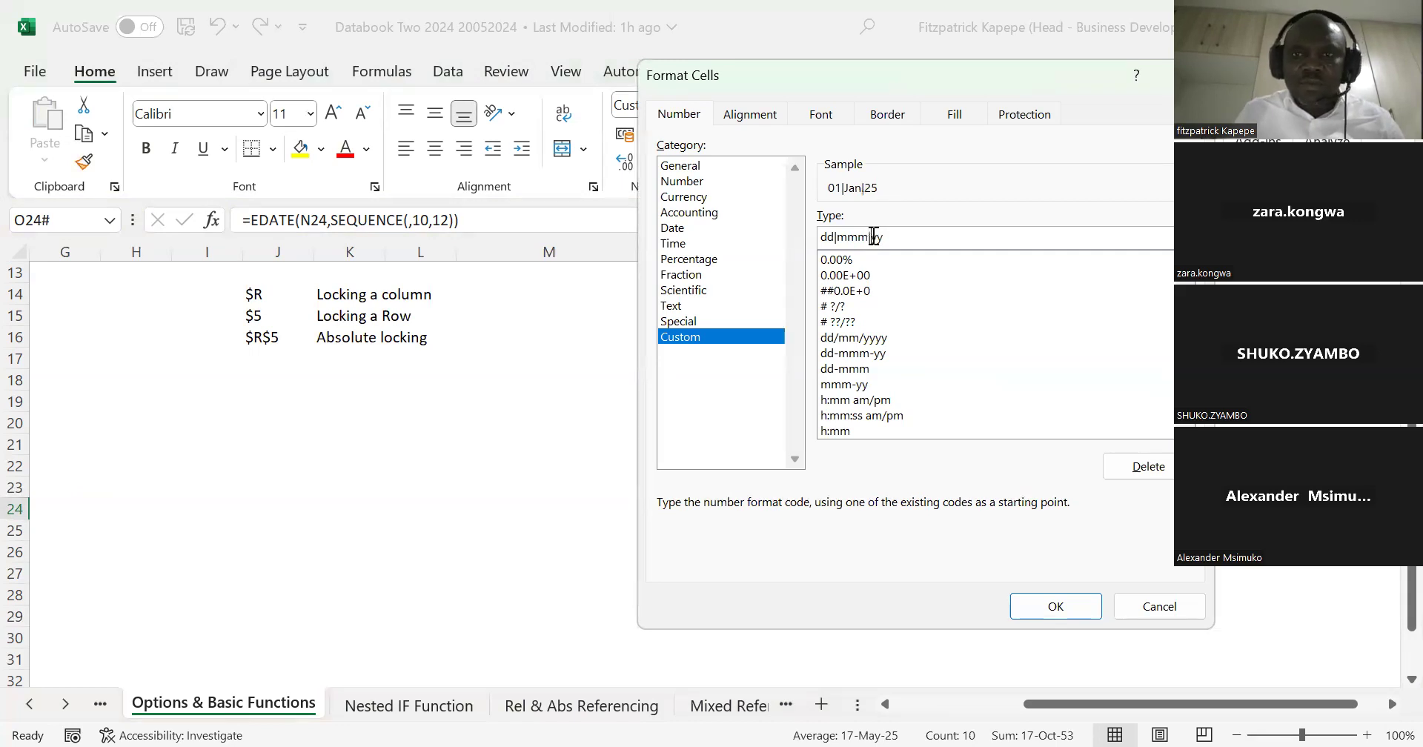
left_click(1054, 604)
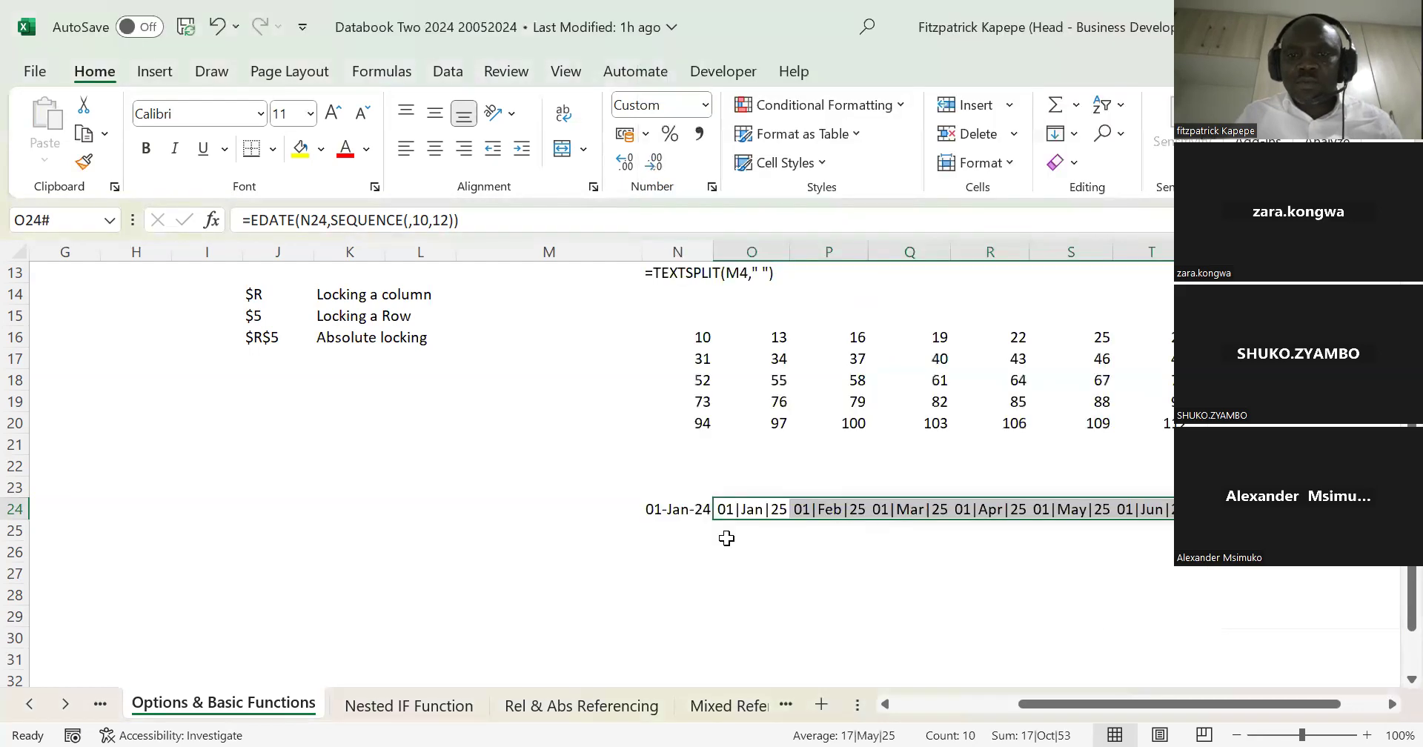
Step: Set the font size of the date array starting at O24 to 9
left_click(288, 114)
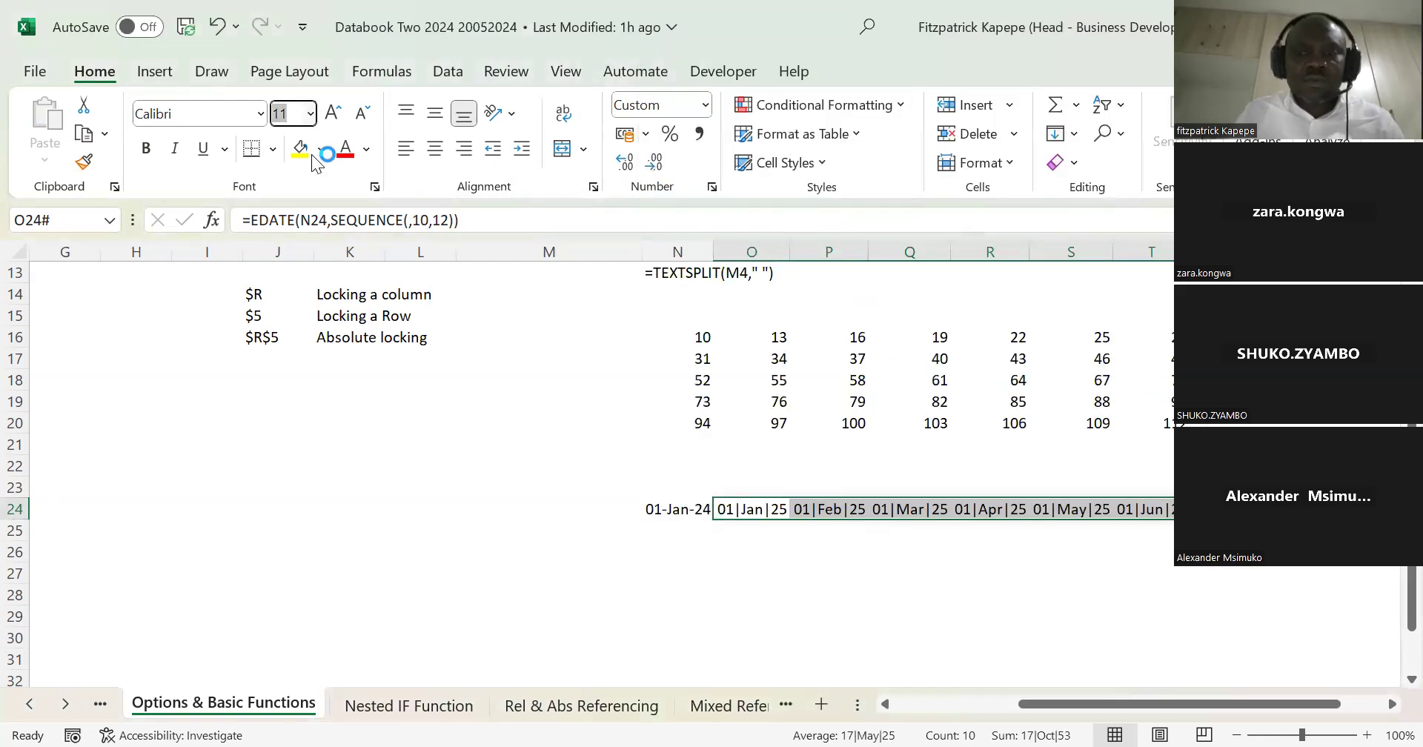
type("9")
key("Return")
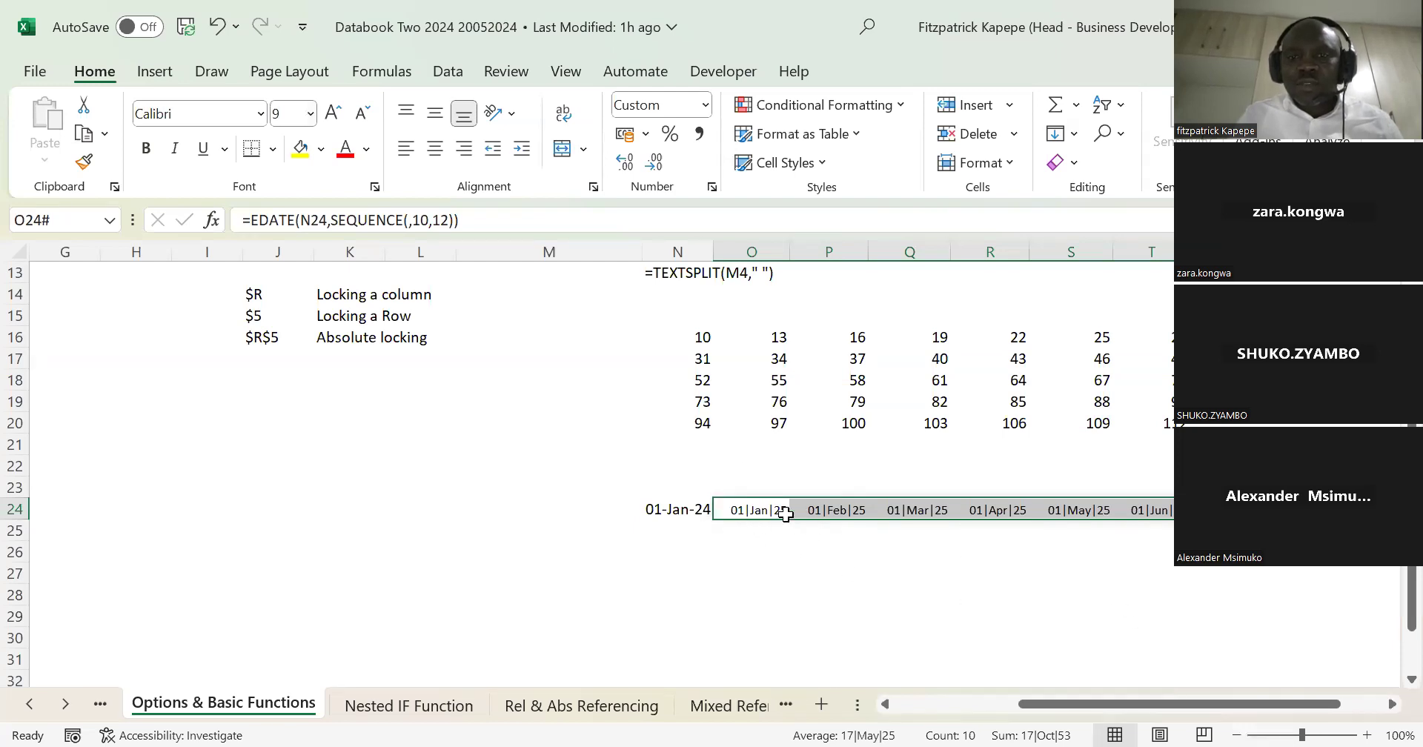
Step: Inspect how the EDATE formula in O24 spills into P24, cancelling the edit started in P24
left_click(753, 507)
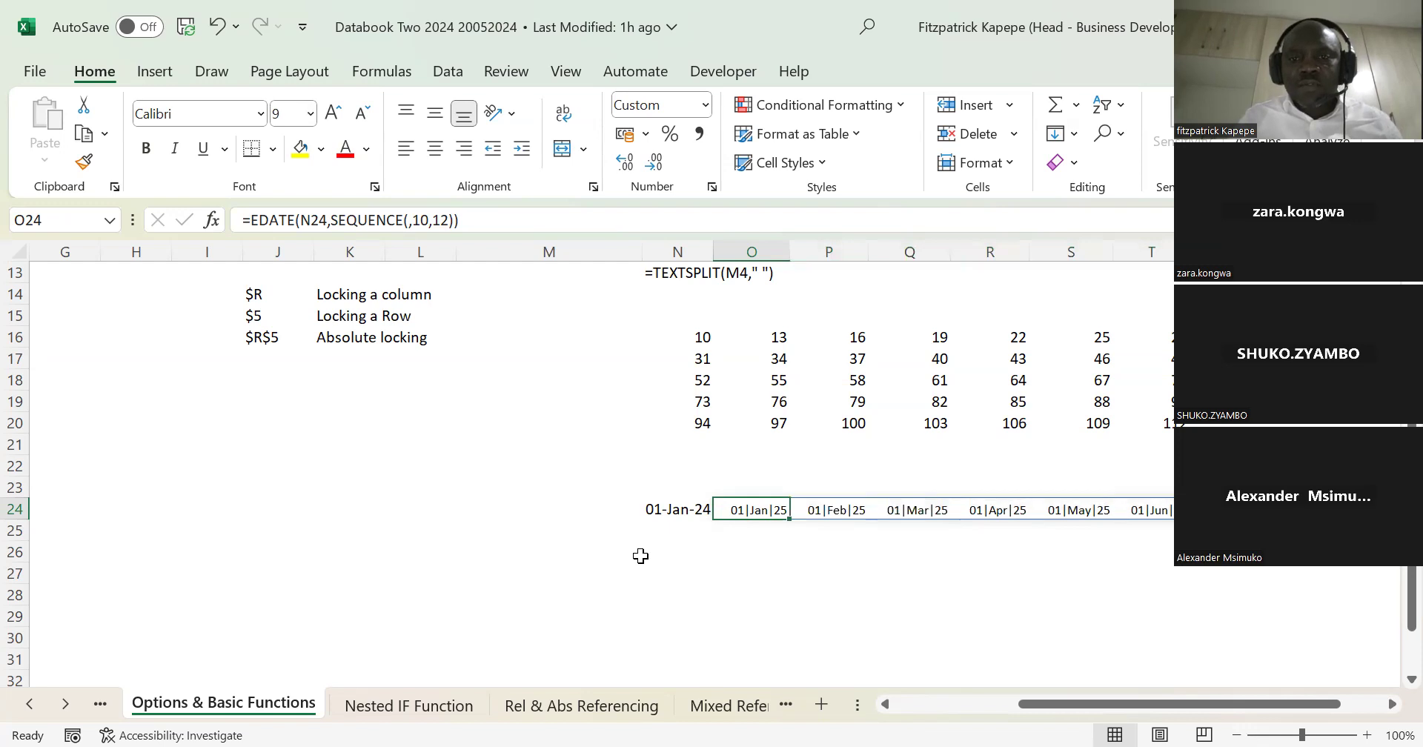
key("Left")
key("Right")
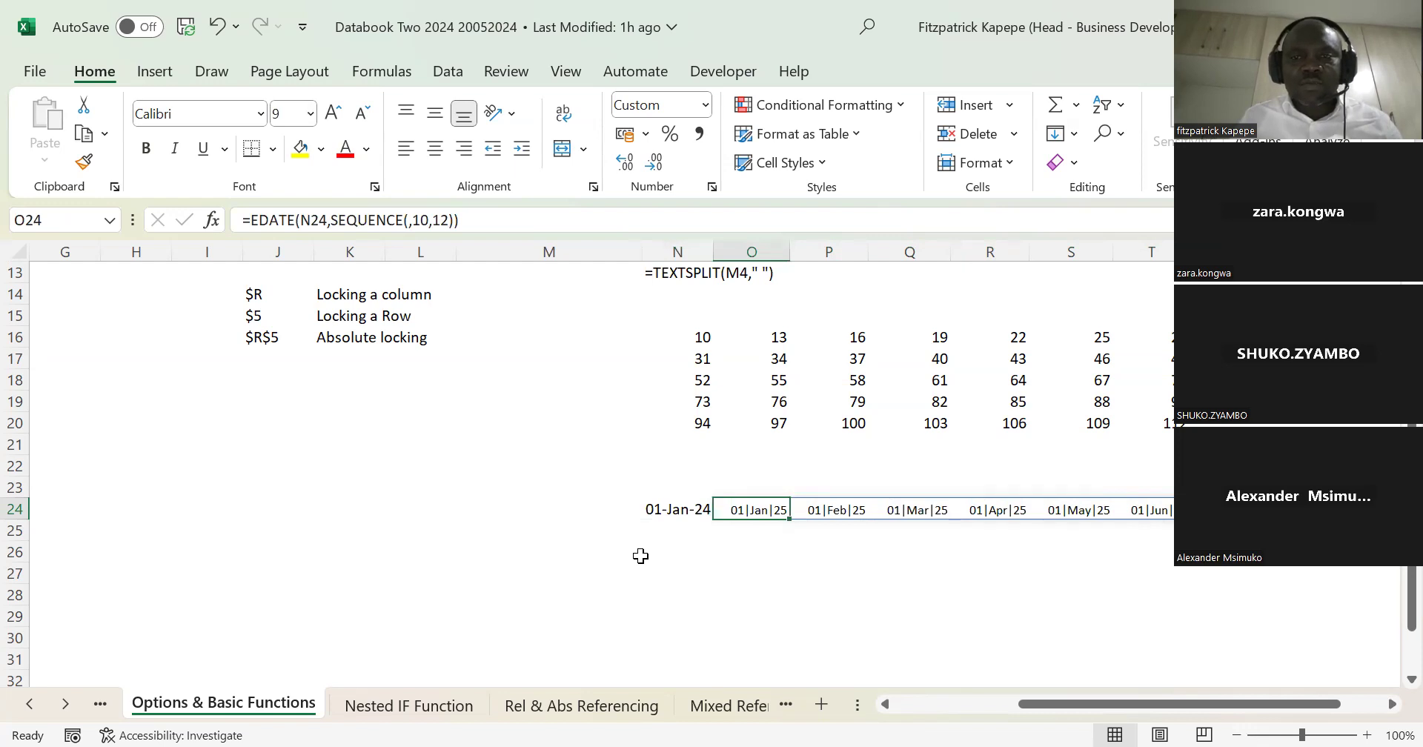
key("Right")
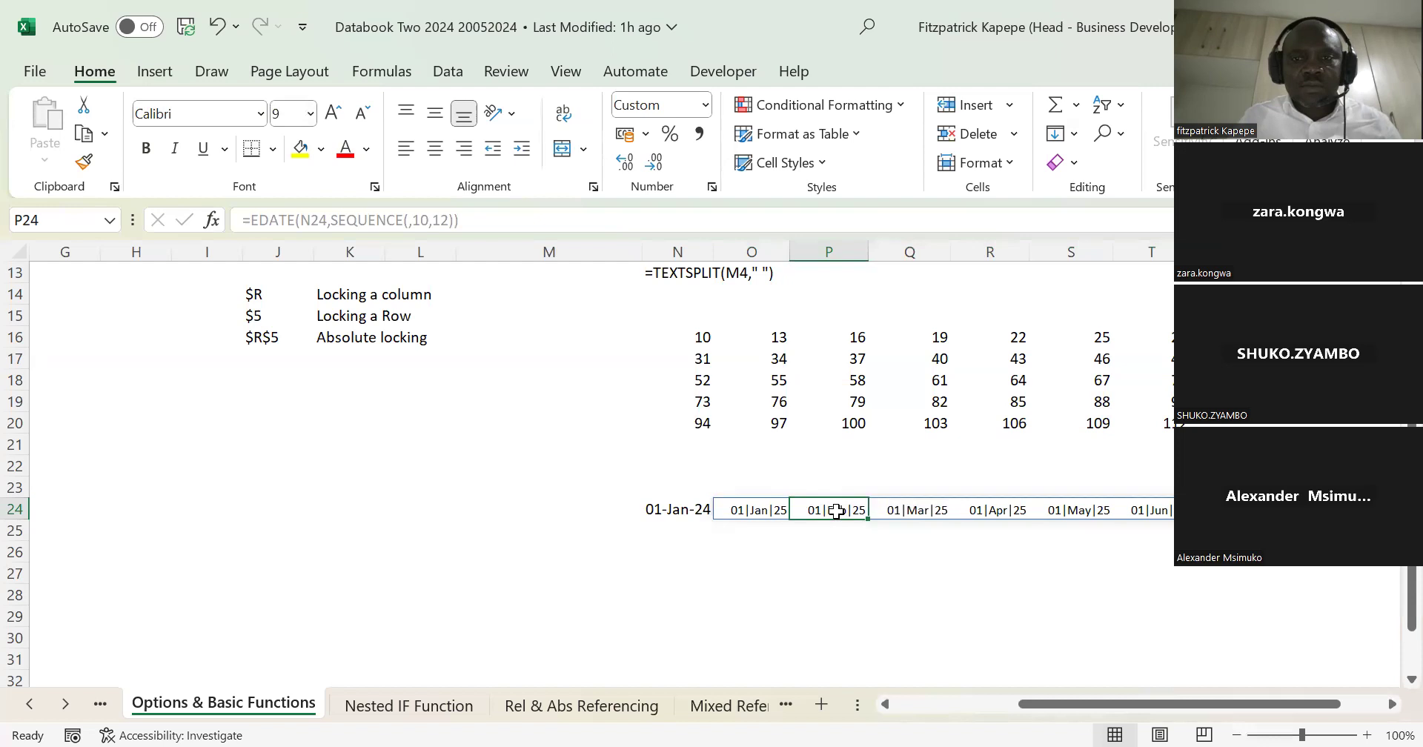
key("BackSpace")
key("Escape")
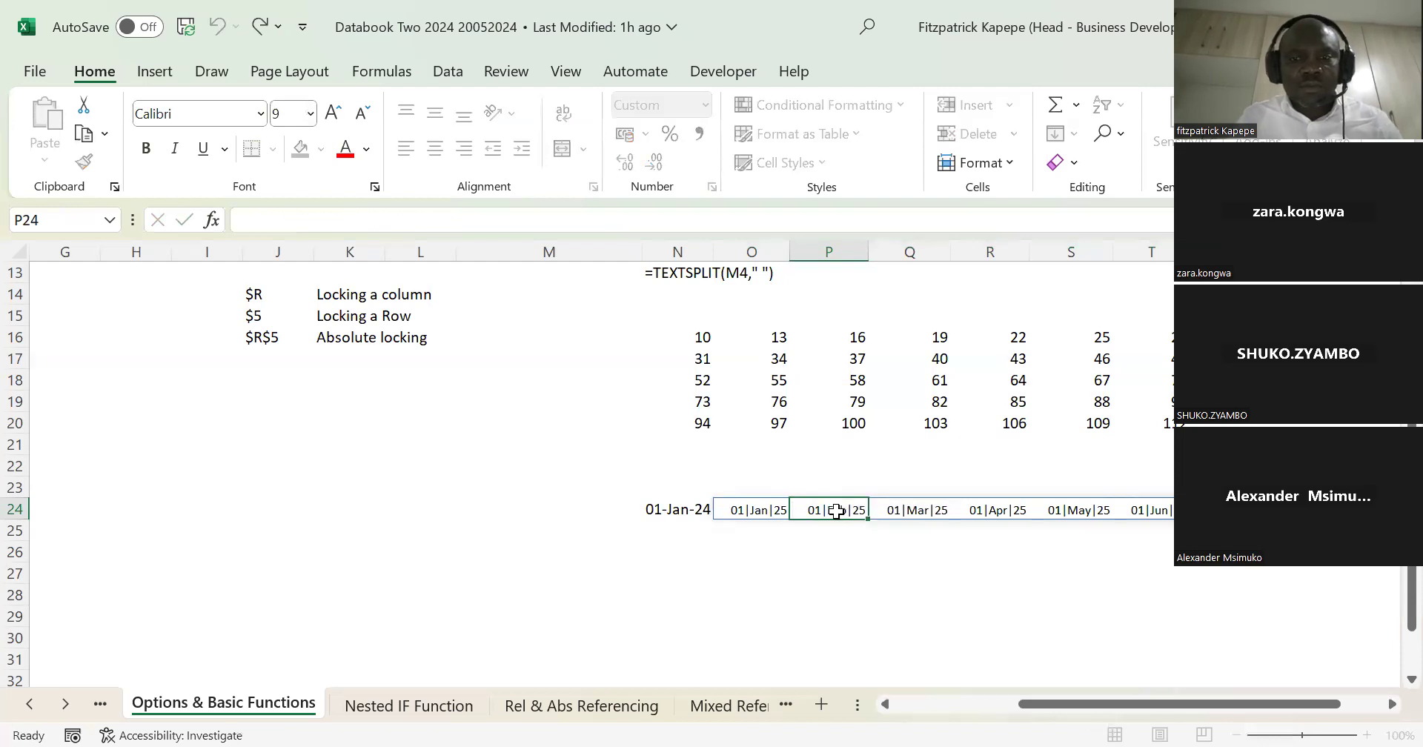
left_click(771, 509)
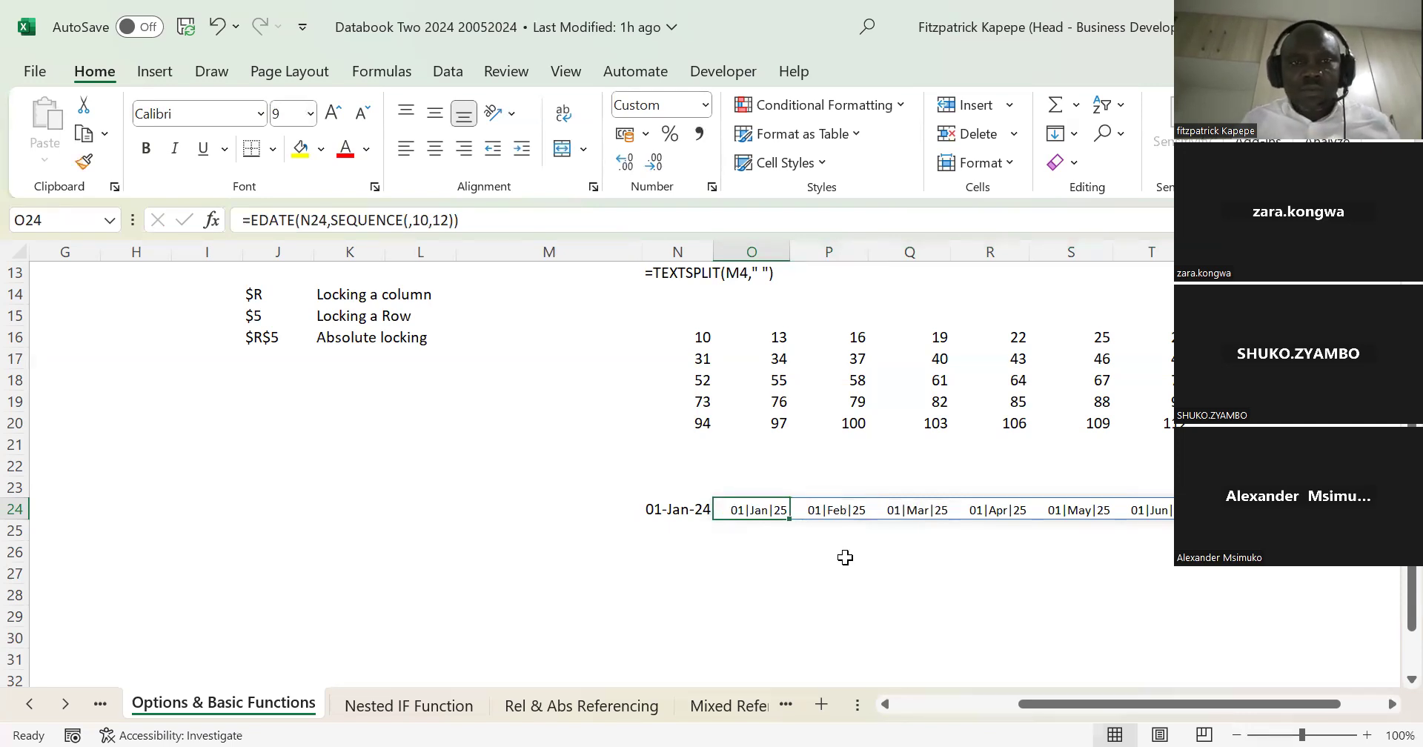
Step: Examine the EDATE formula across the spilled dates in row 24, comparing the anchor cell O24 with its spill cells
key("Right")
key("Right")
key("Right")
key("Right")
key("Right")
key("Right")
key("Right")
key("Right")
key("Right")
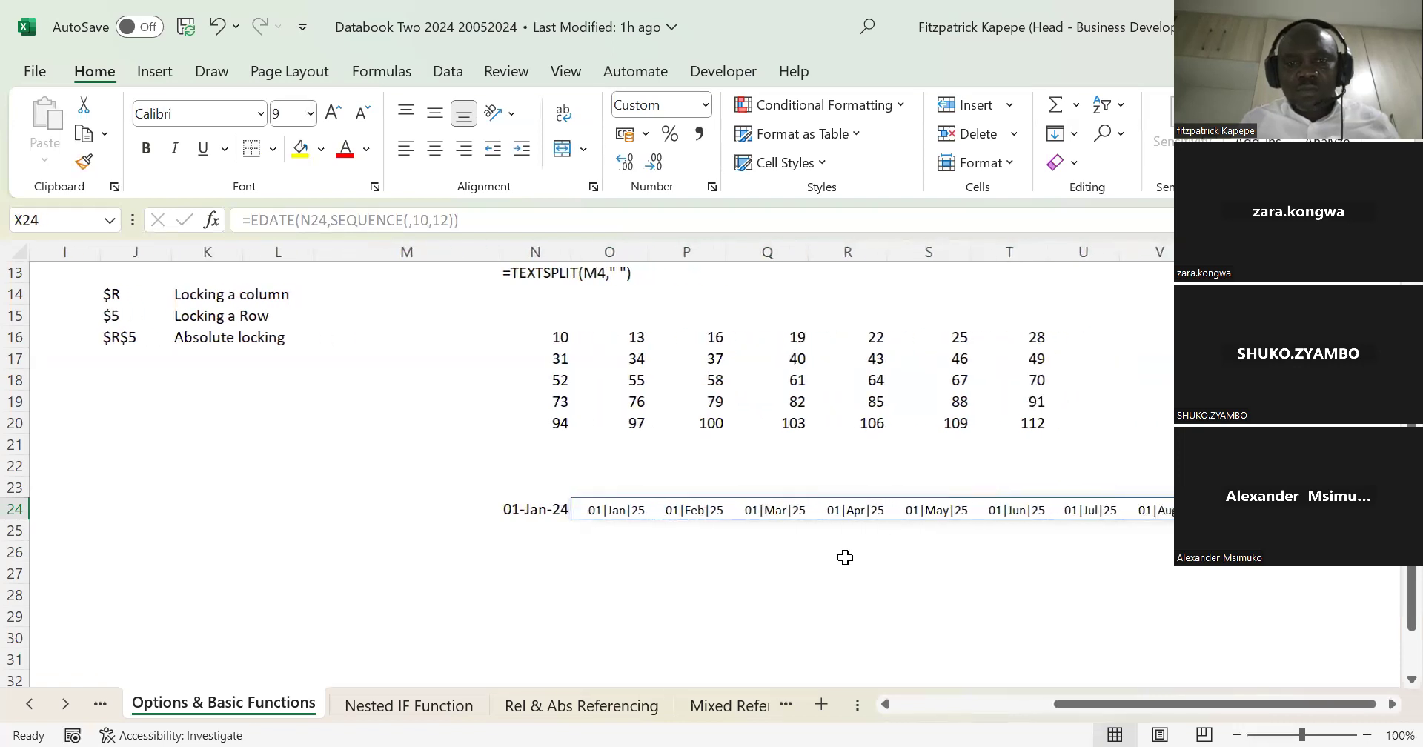
key("Left")
key("Left")
key("Left")
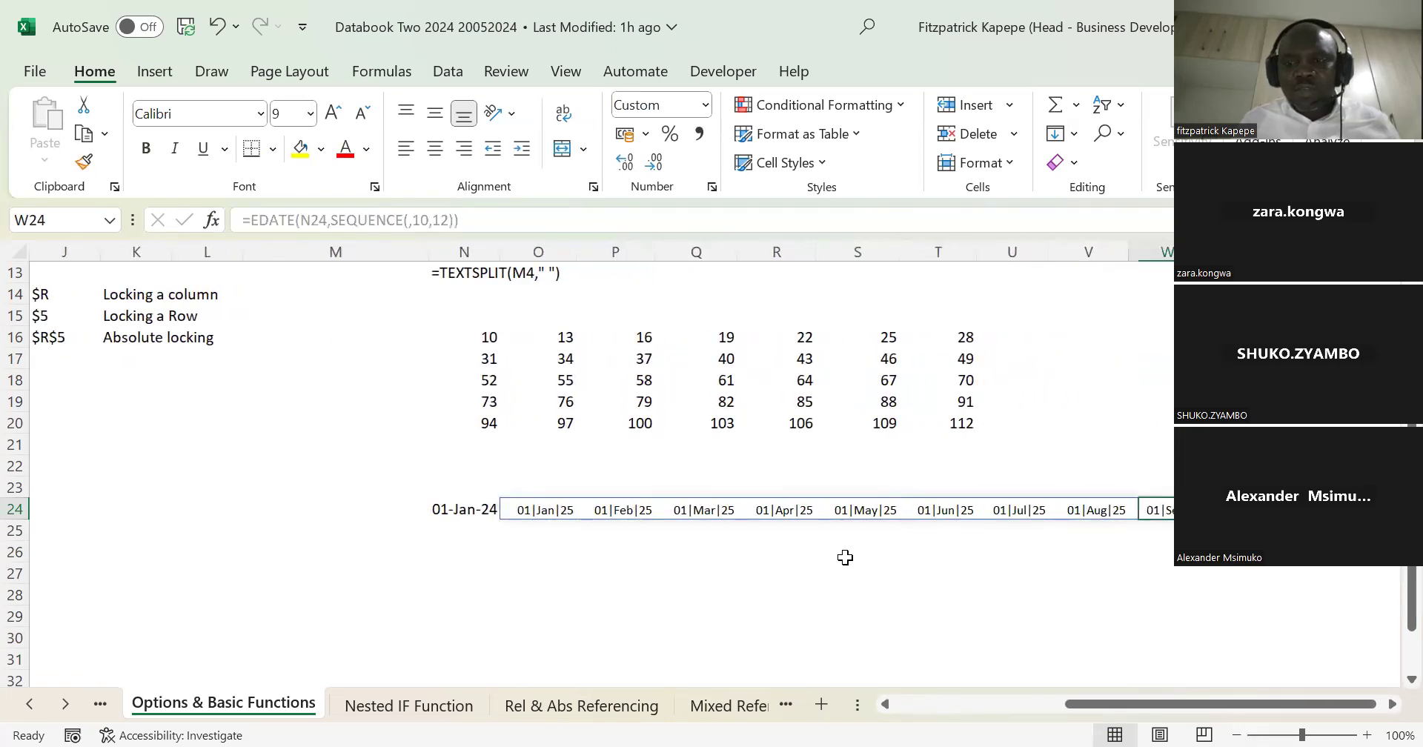
key("Left")
key("Left")
key("Left")
key("Left")
key("Left")
key("Left")
key("Left")
key("Left")
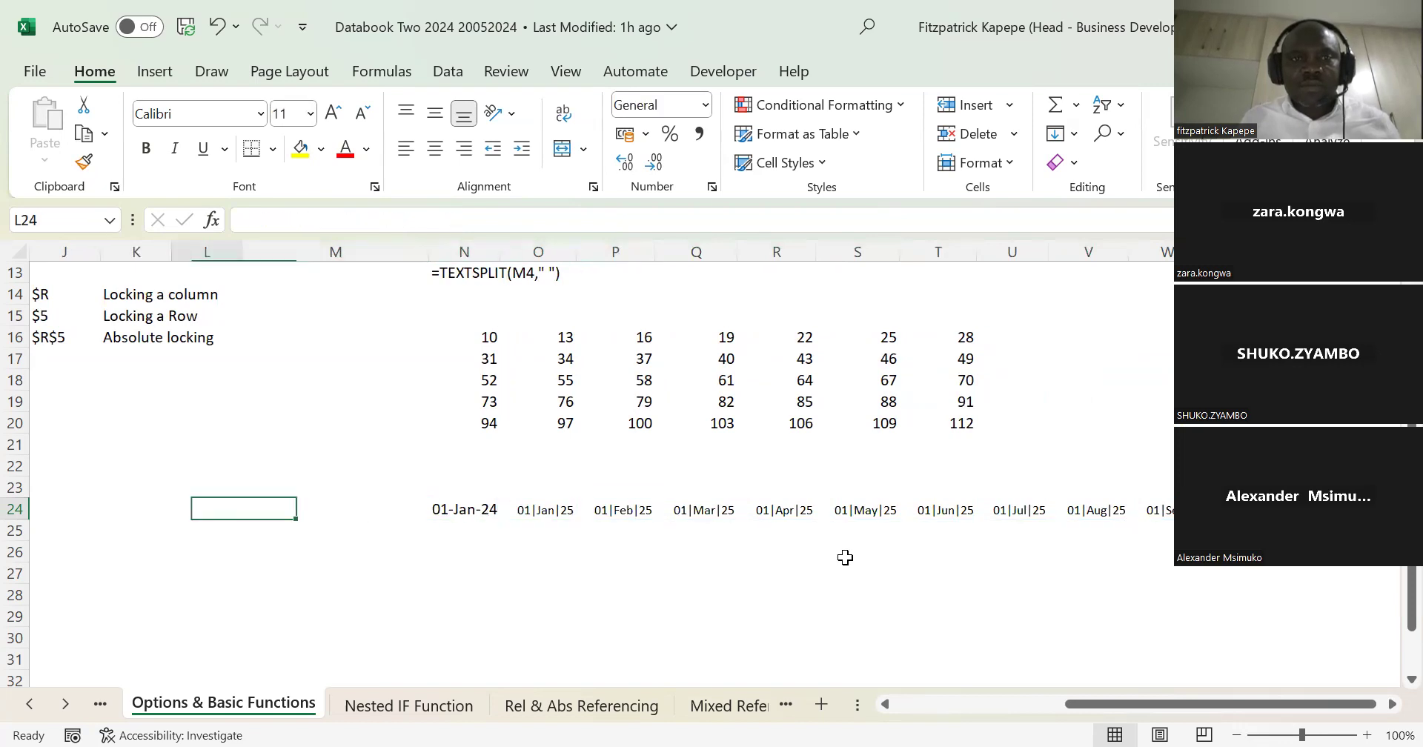
key("Right")
key("Right")
key("Left")
key("Right")
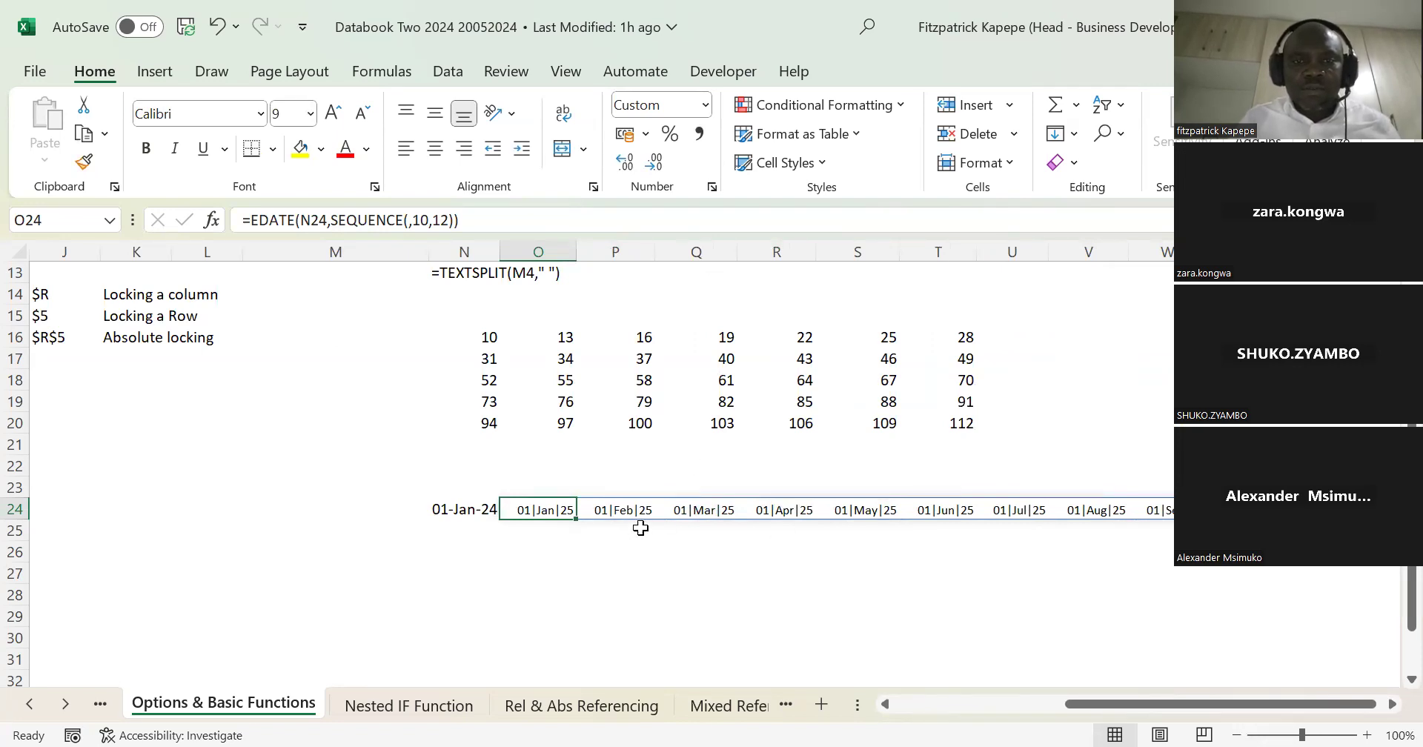
left_click(625, 512)
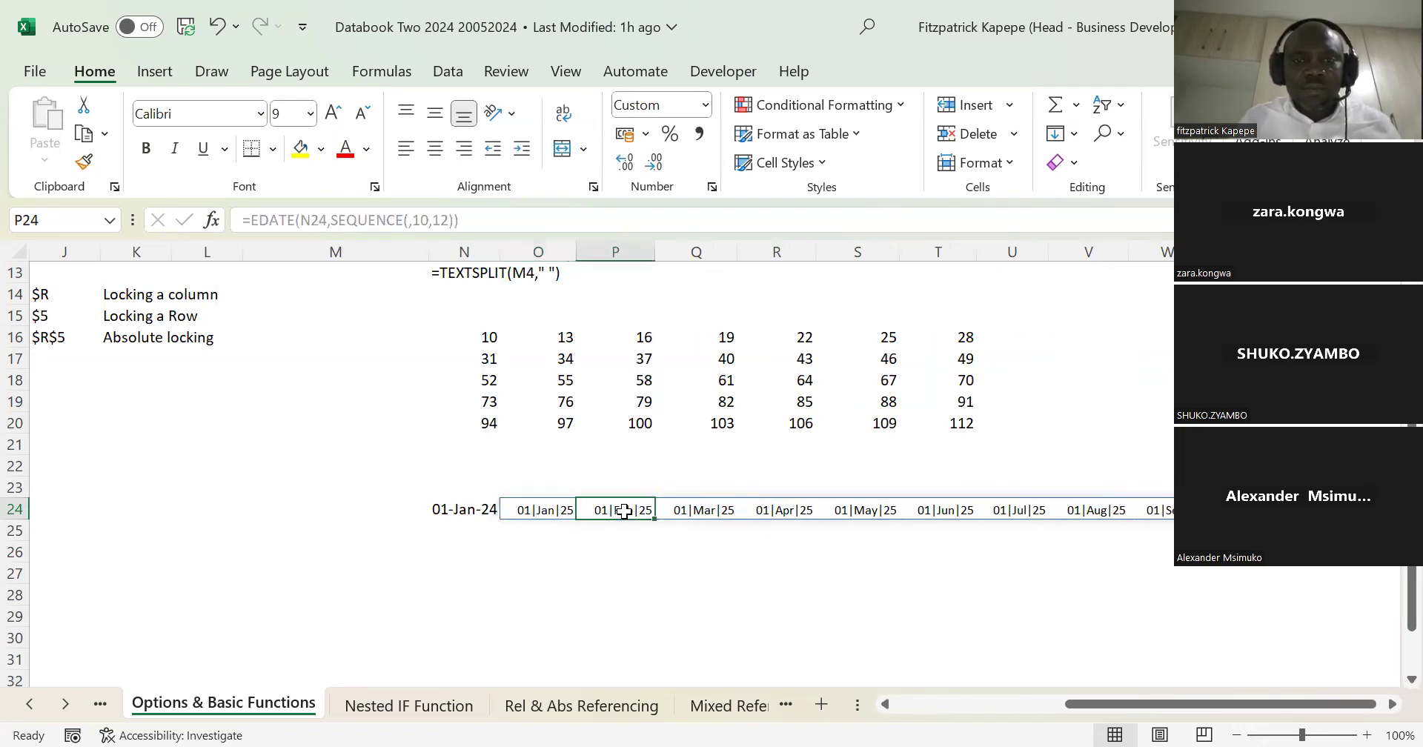
left_click(530, 503)
key("Left")
key("Right")
key("Left")
key("Right")
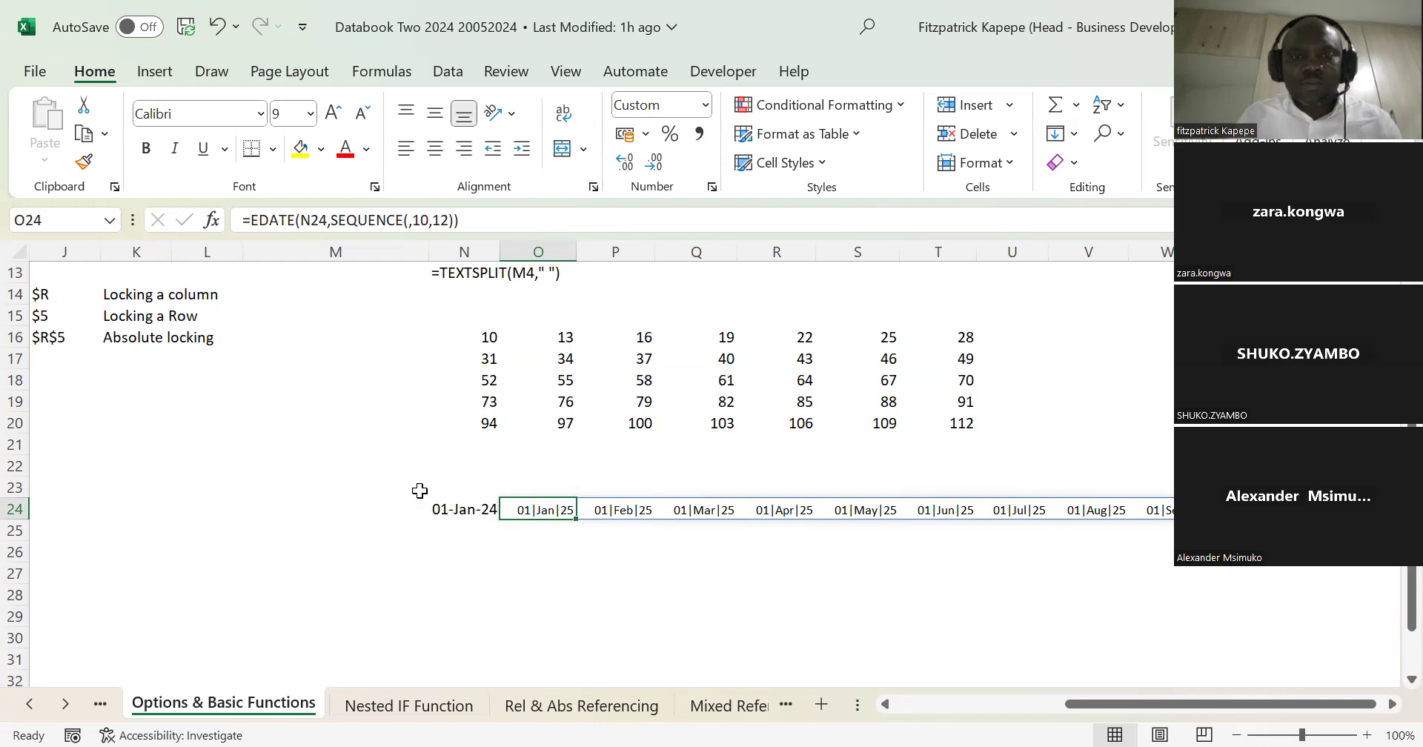
left_click(454, 505)
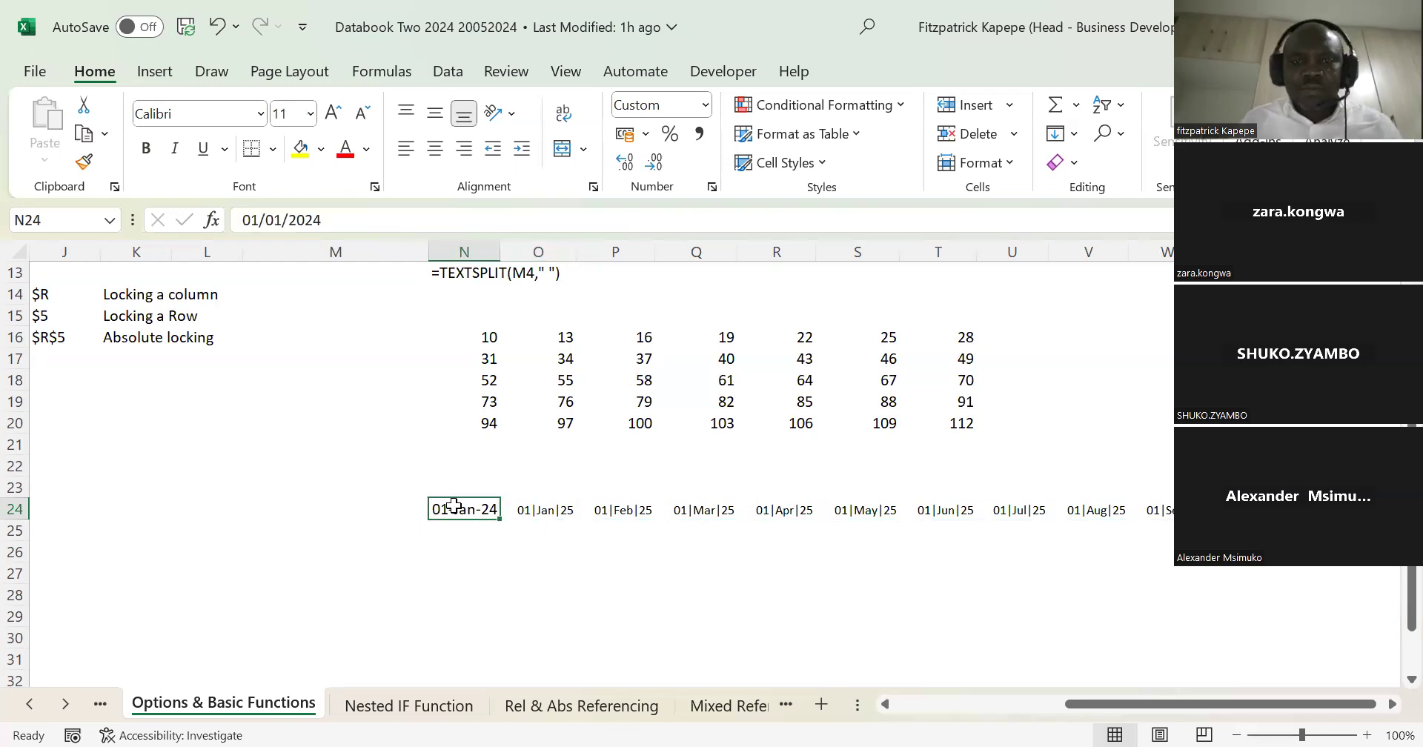
key("Down")
key("Down")
key("Down")
key("Up")
key("Up")
key("Up")
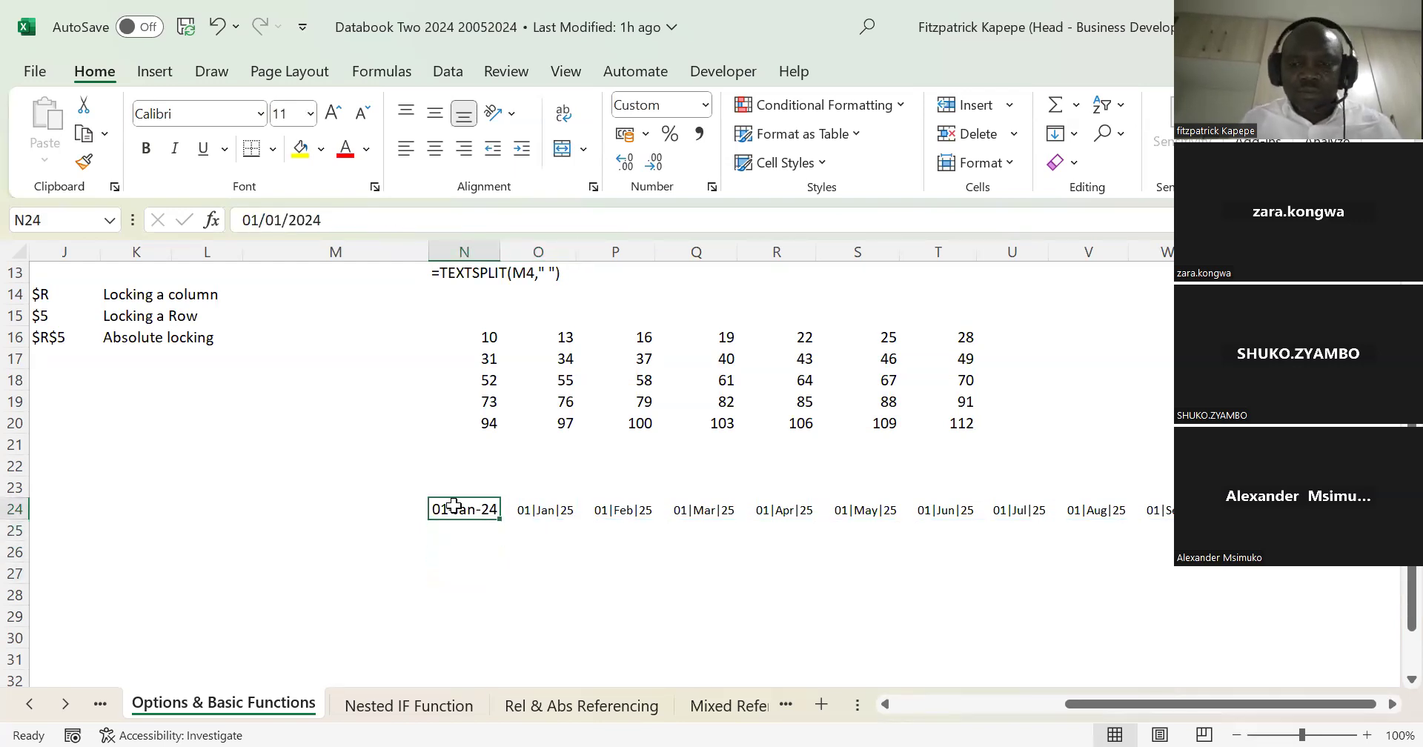
key("Down")
key("Down")
key("Down")
key("Down")
key("Down")
key("Down")
key("Down")
key("Down")
key("Up")
key("Up")
key("Up")
key("Up")
key("Up")
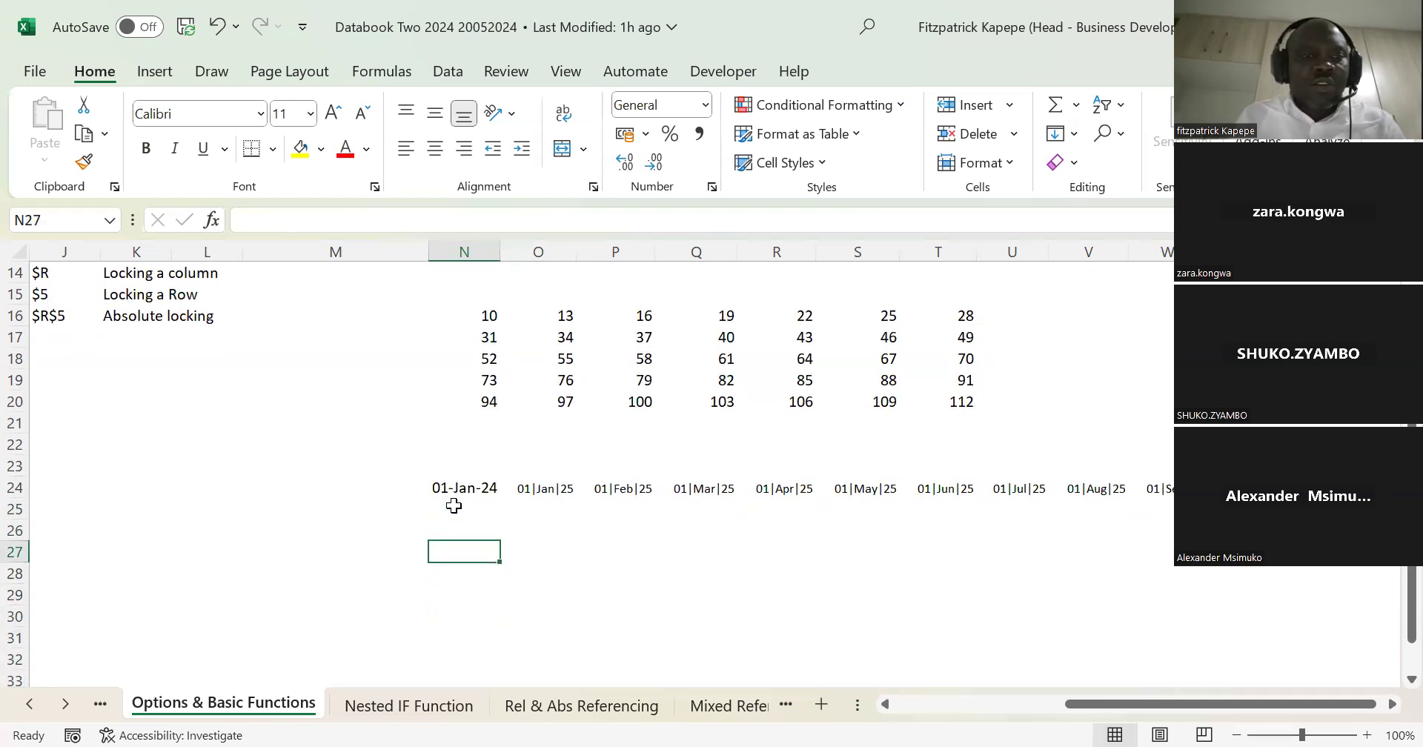
key("Down")
key("Up")
key("Up")
key("Down")
key("Up")
key("Up")
key("Up")
key("Up")
key("Down")
key("Down")
key("Down")
key("Down")
key("Up")
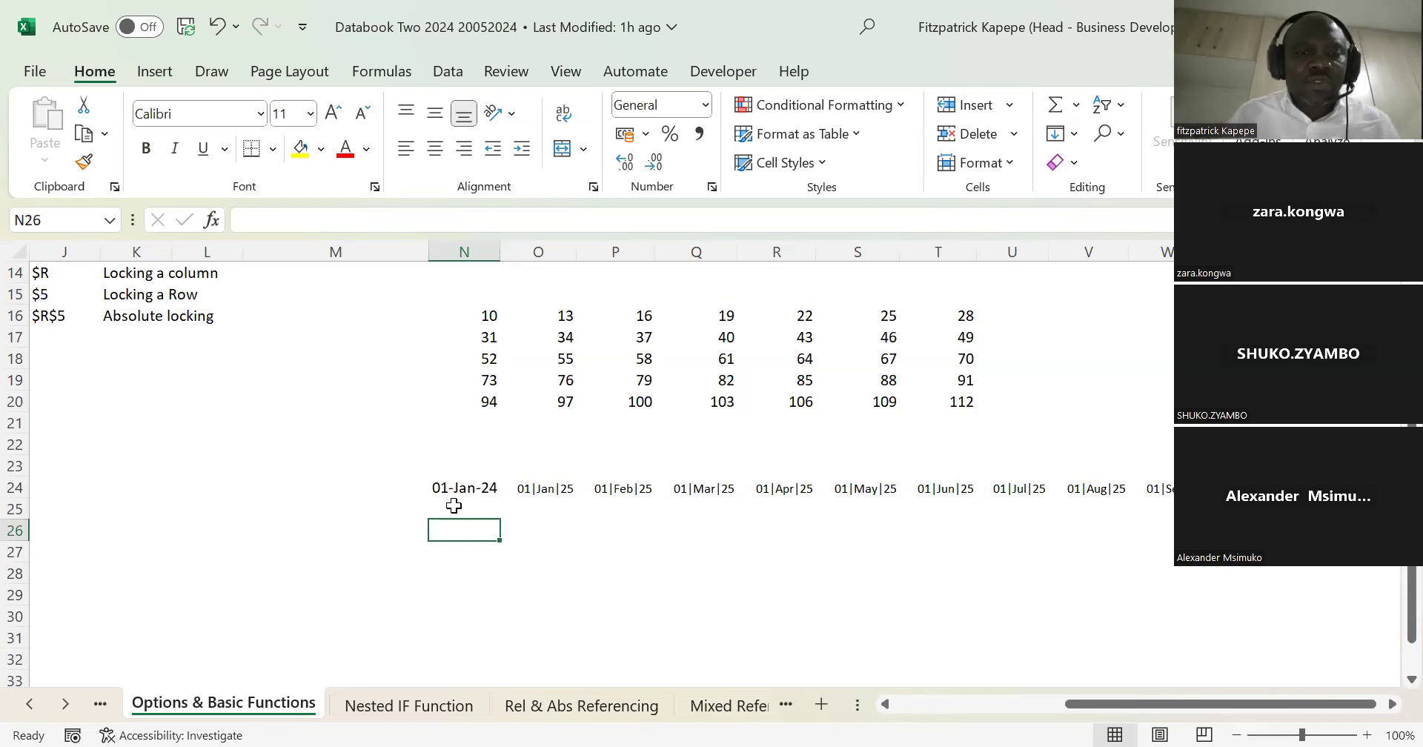
key("Up")
key("Up")
key("Up")
key("Up")
key("Up")
key("Up")
key("Up")
key("Up")
key("Up")
key("Up")
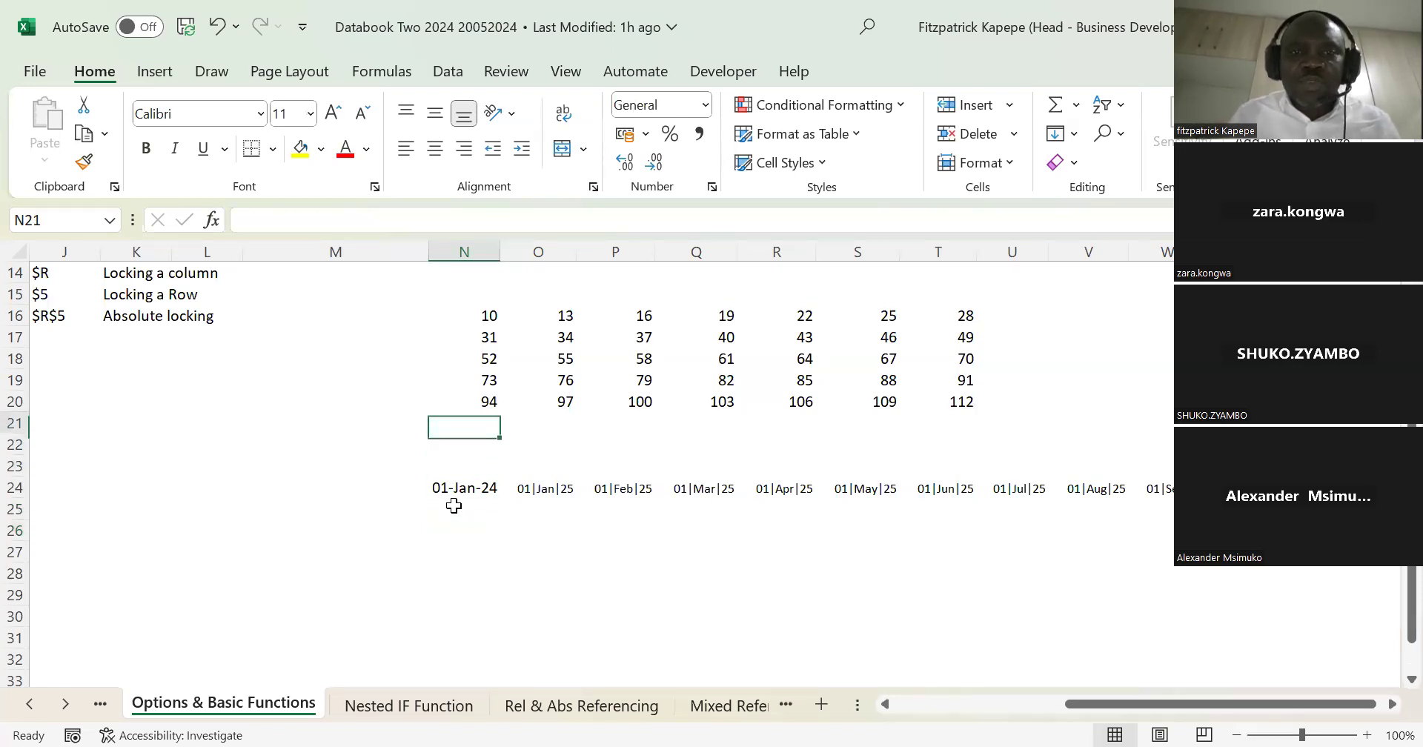
key("Down")
key("Down")
key("Down")
key("Down")
key("Down")
key("Down")
key("Down")
key("Down")
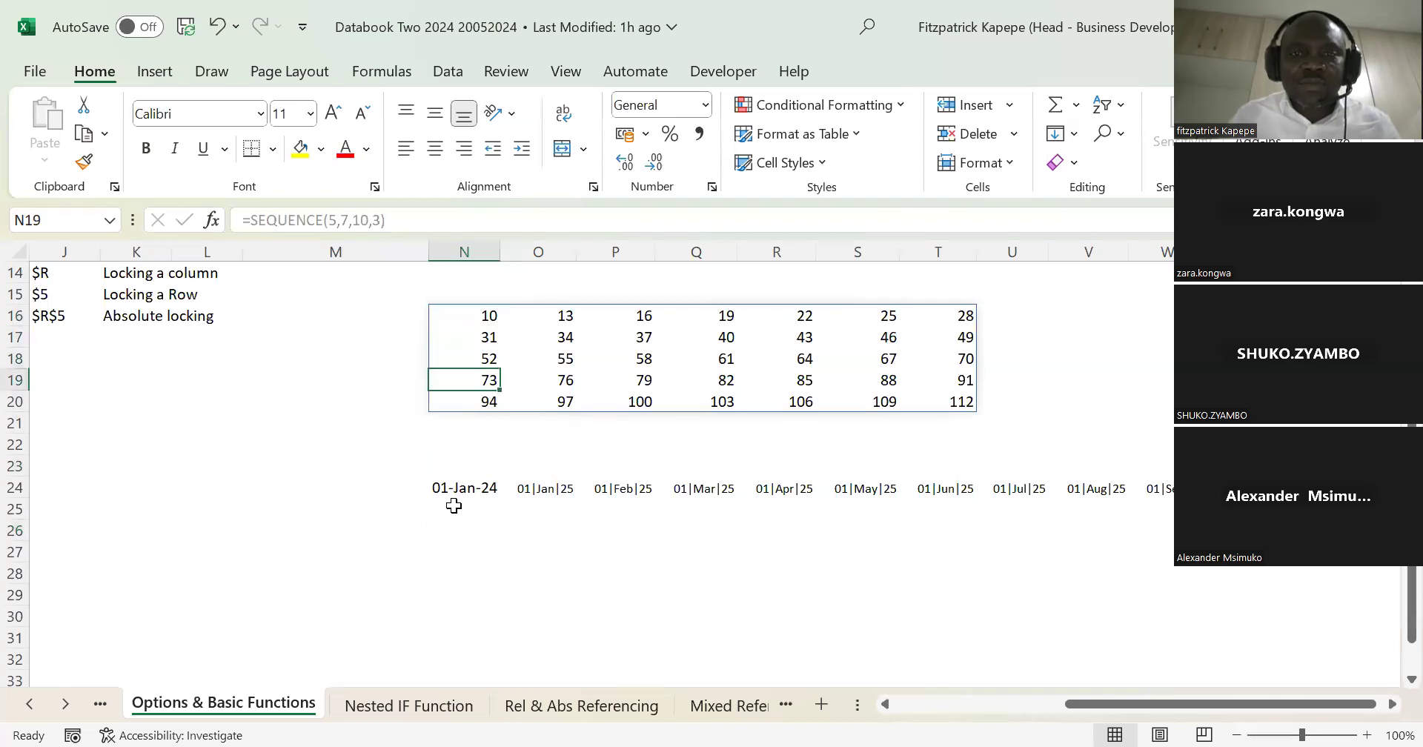
Step: Enter # in N27 and the label CCTV in O27 beneath the date series
key("Down")
key("Down")
key("Down")
key("Down")
key("Up")
type("#")
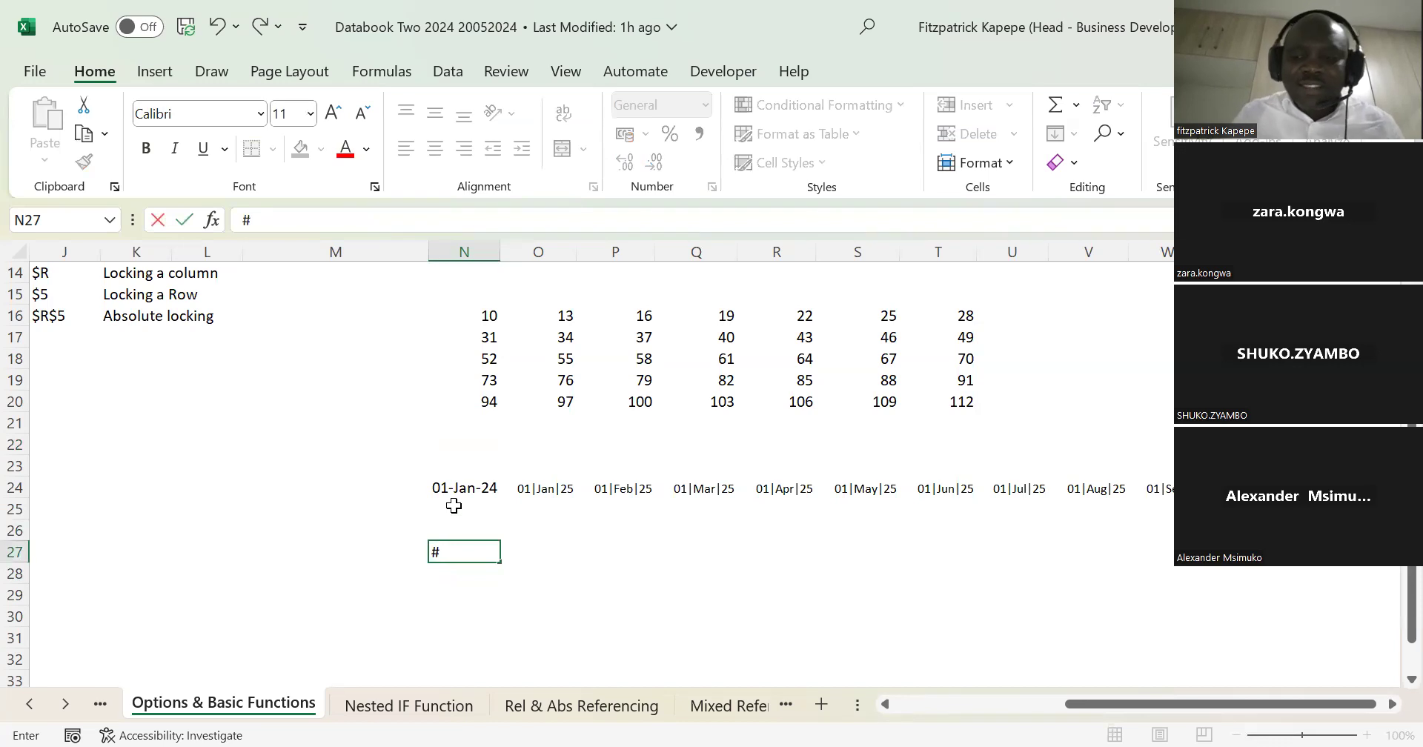
key("Return")
key("Down")
key("Up")
key("Up")
key("Right")
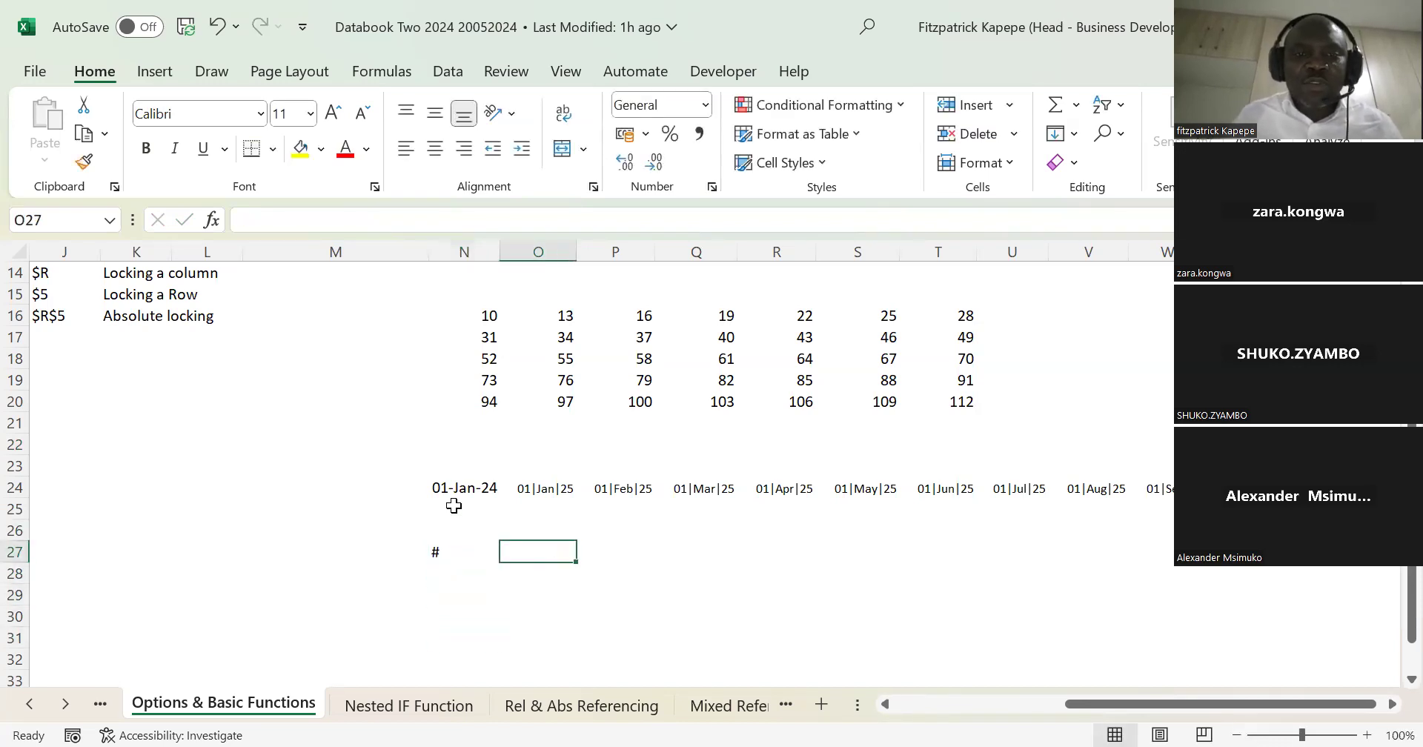
type("CCTV")
key("Return")
key("Down")
key("Down")
key("Down")
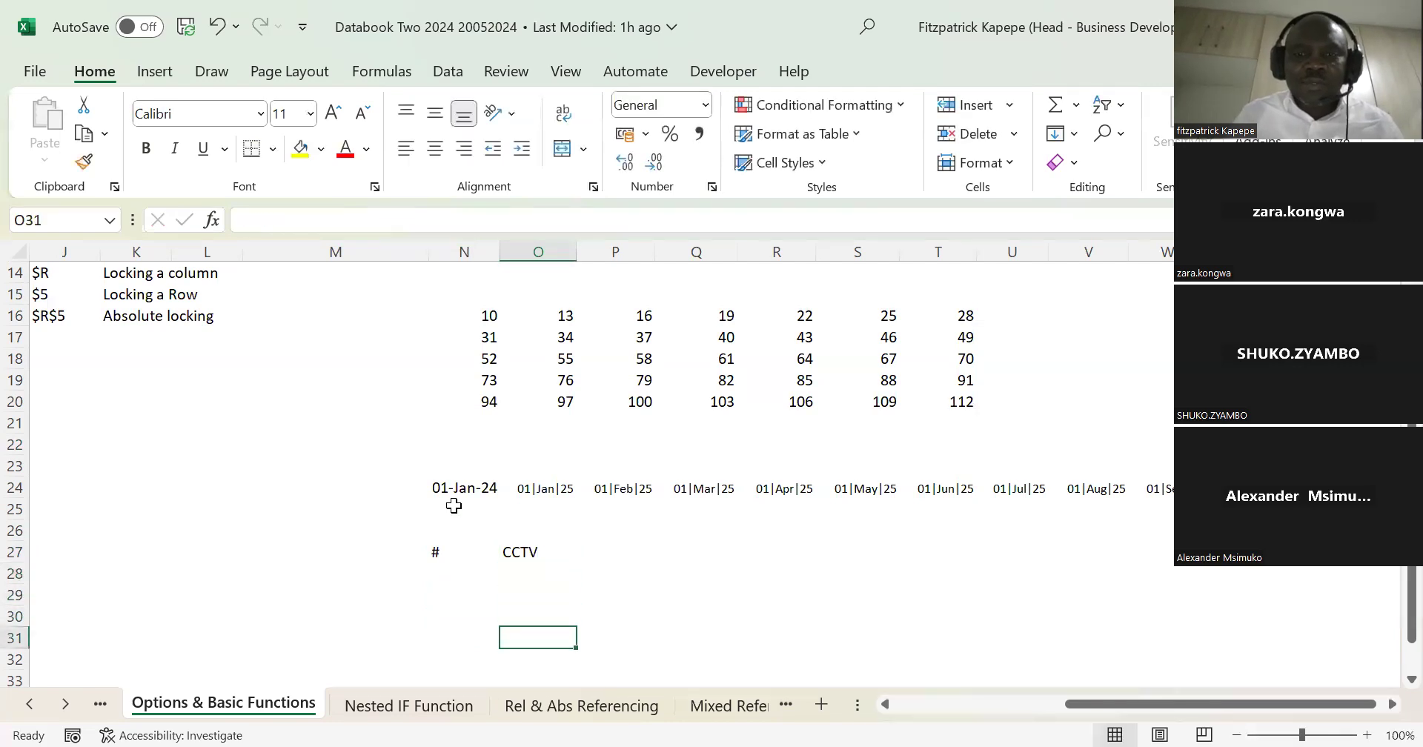
key("Down")
key("Down")
key("Up")
key("Up")
key("Up")
key("Up")
key("Up")
key("Down")
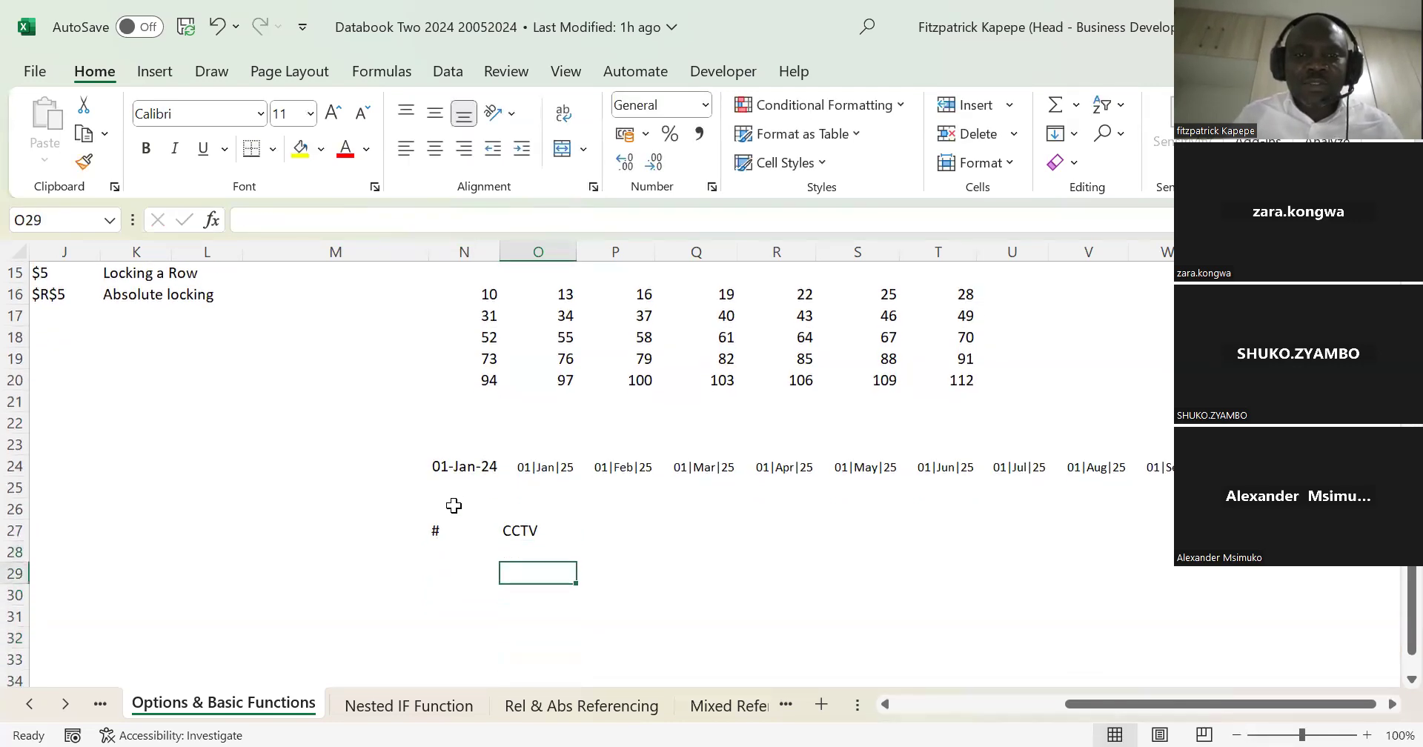
key("Left")
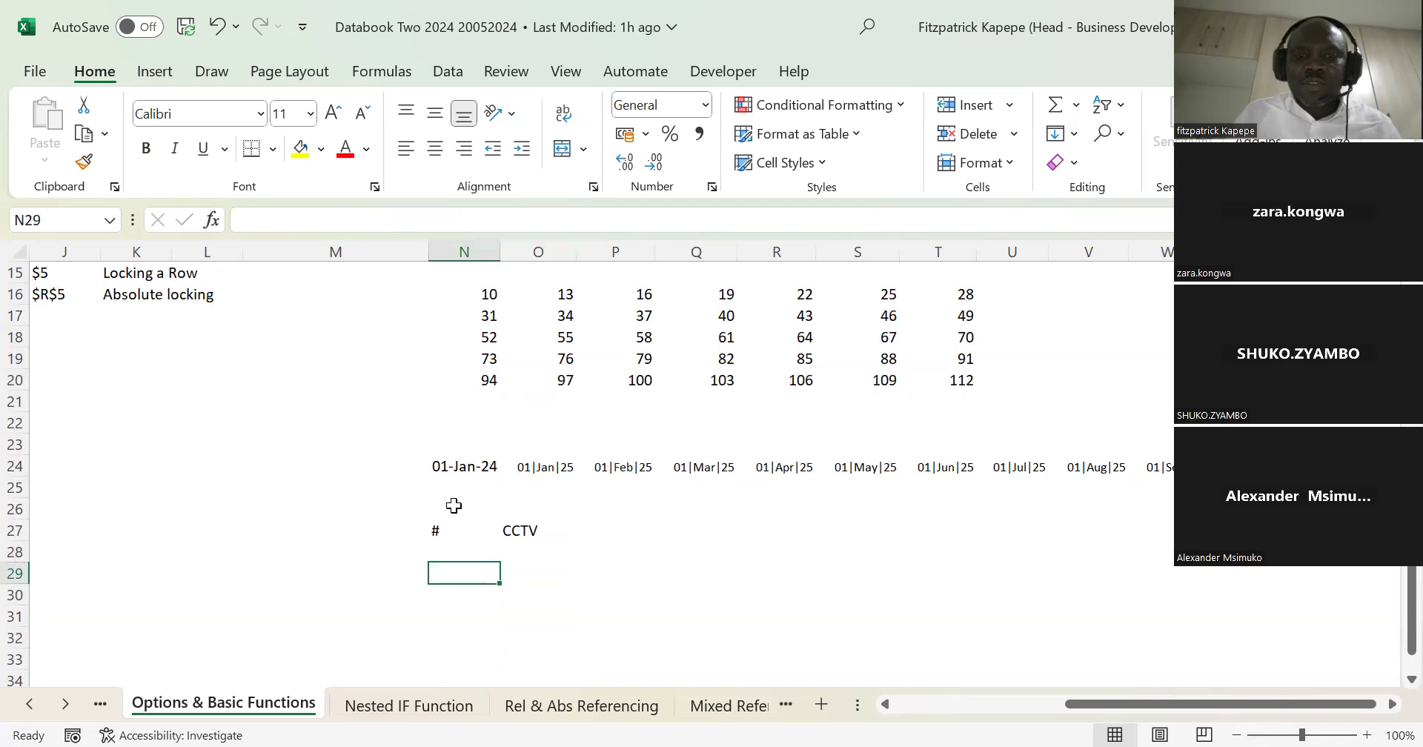
type("=")
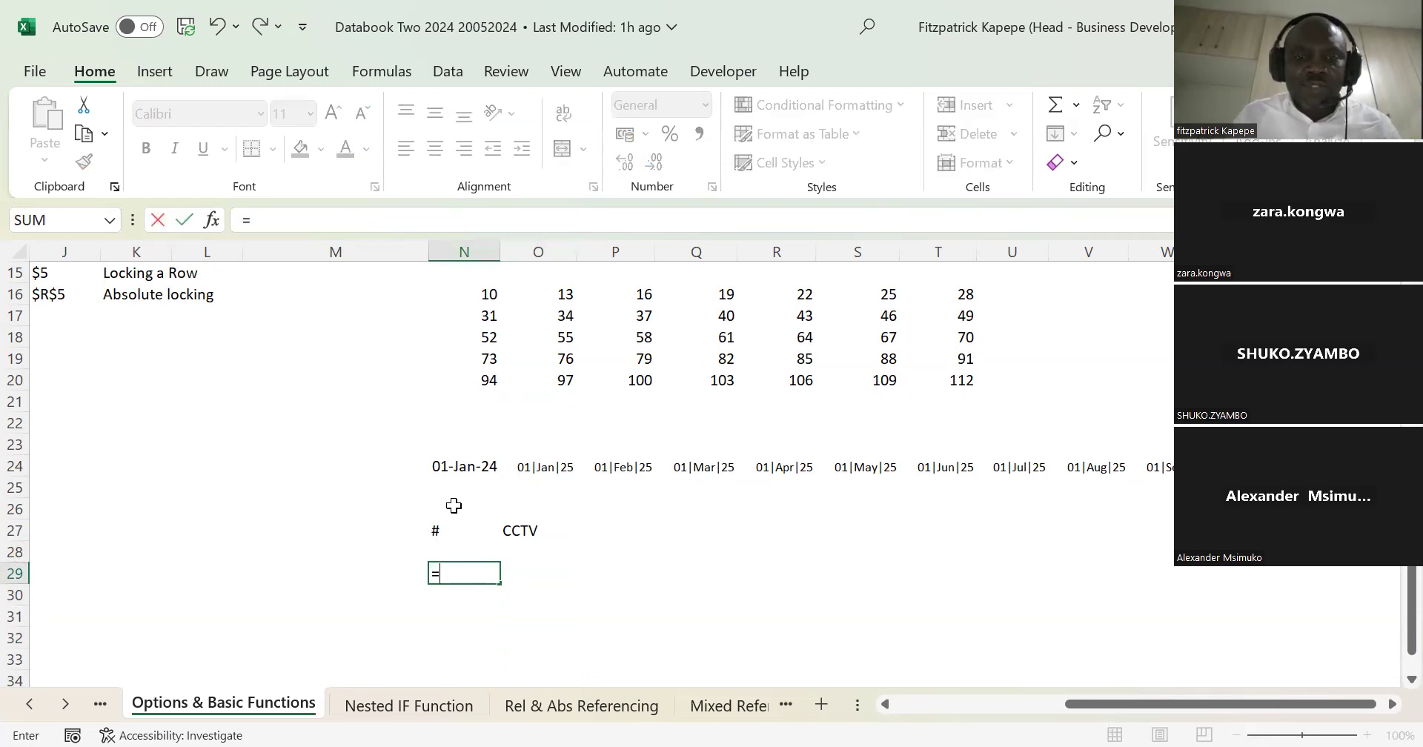
type("choo")
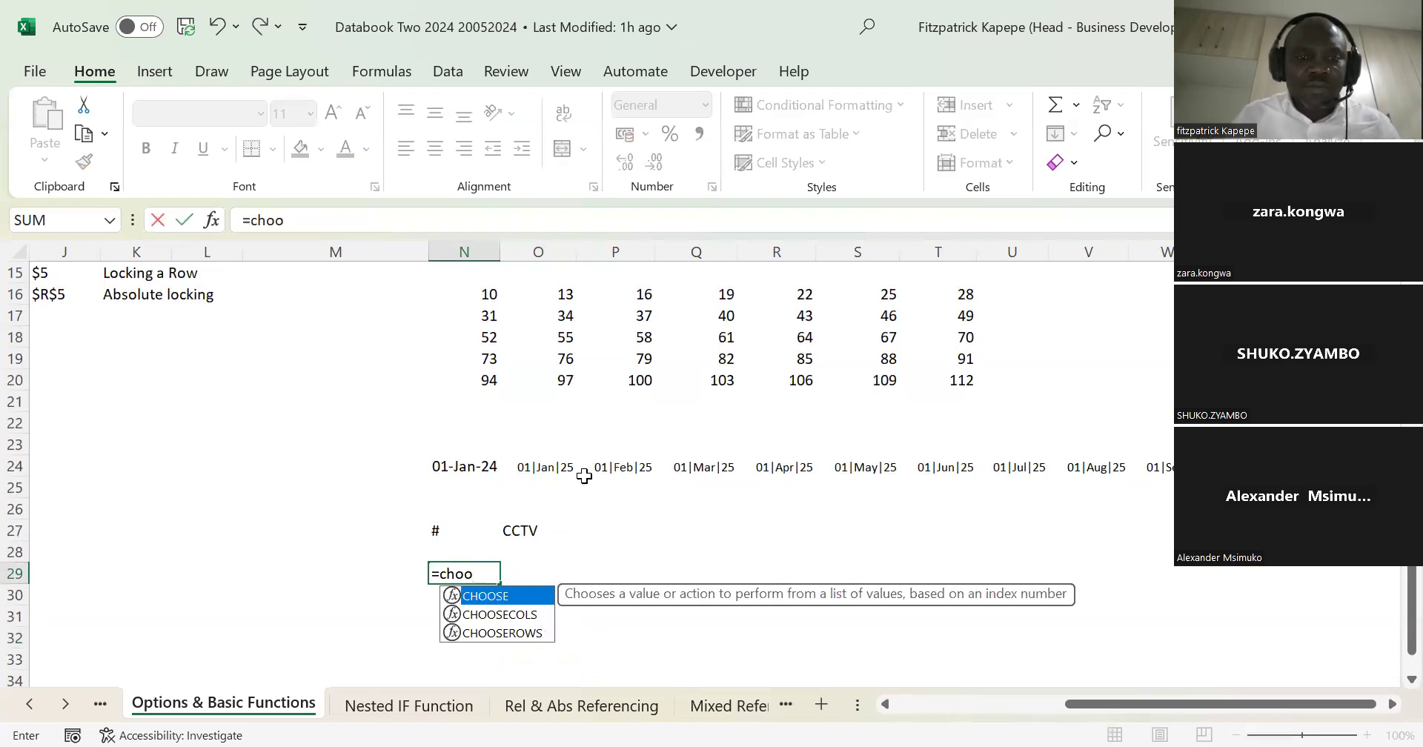
type("se")
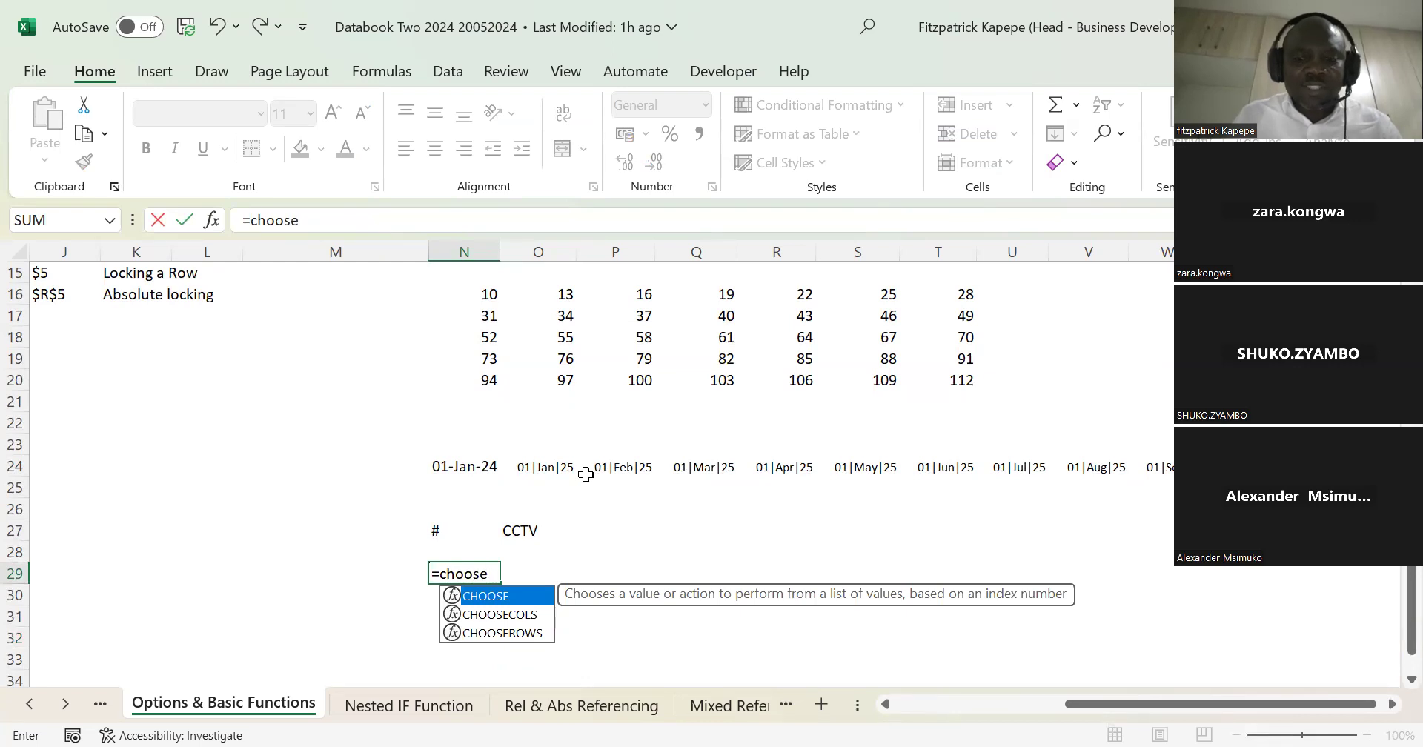
type("row")
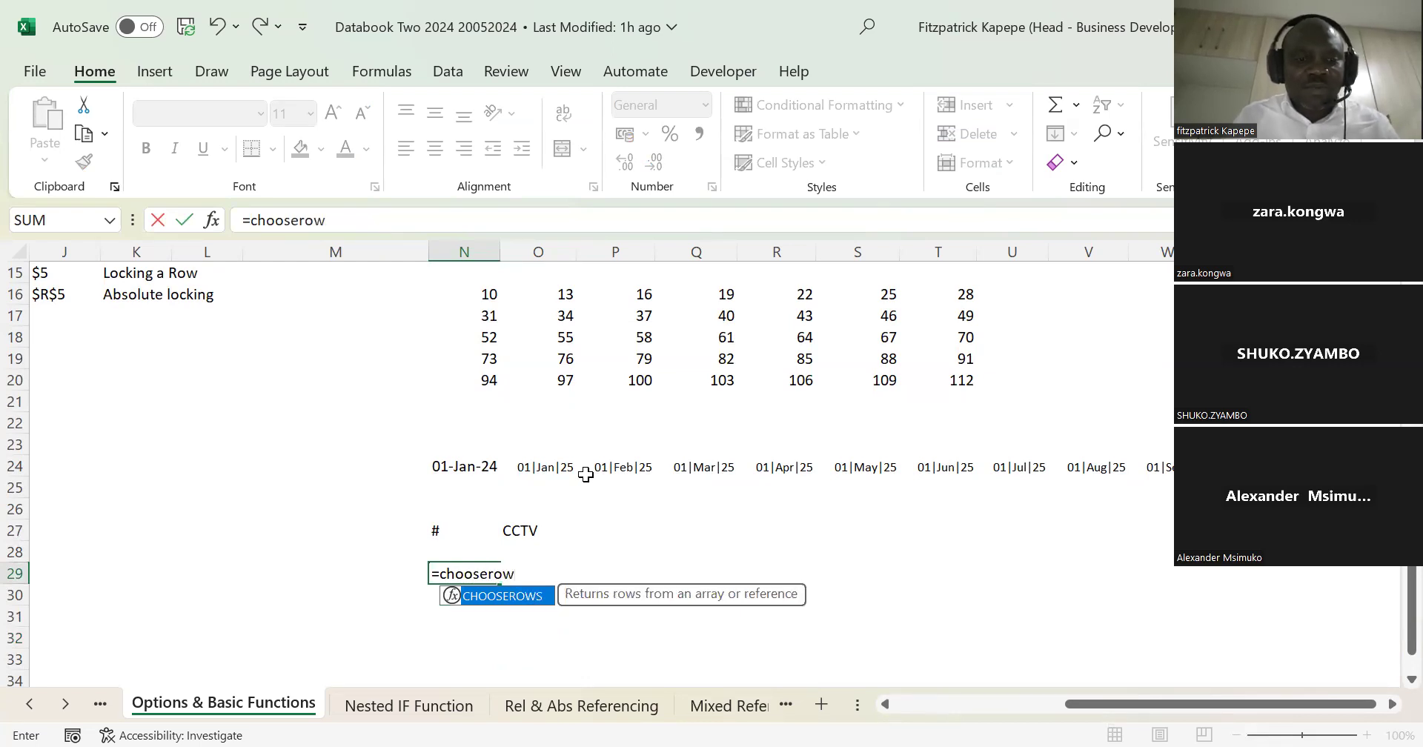
key("Escape")
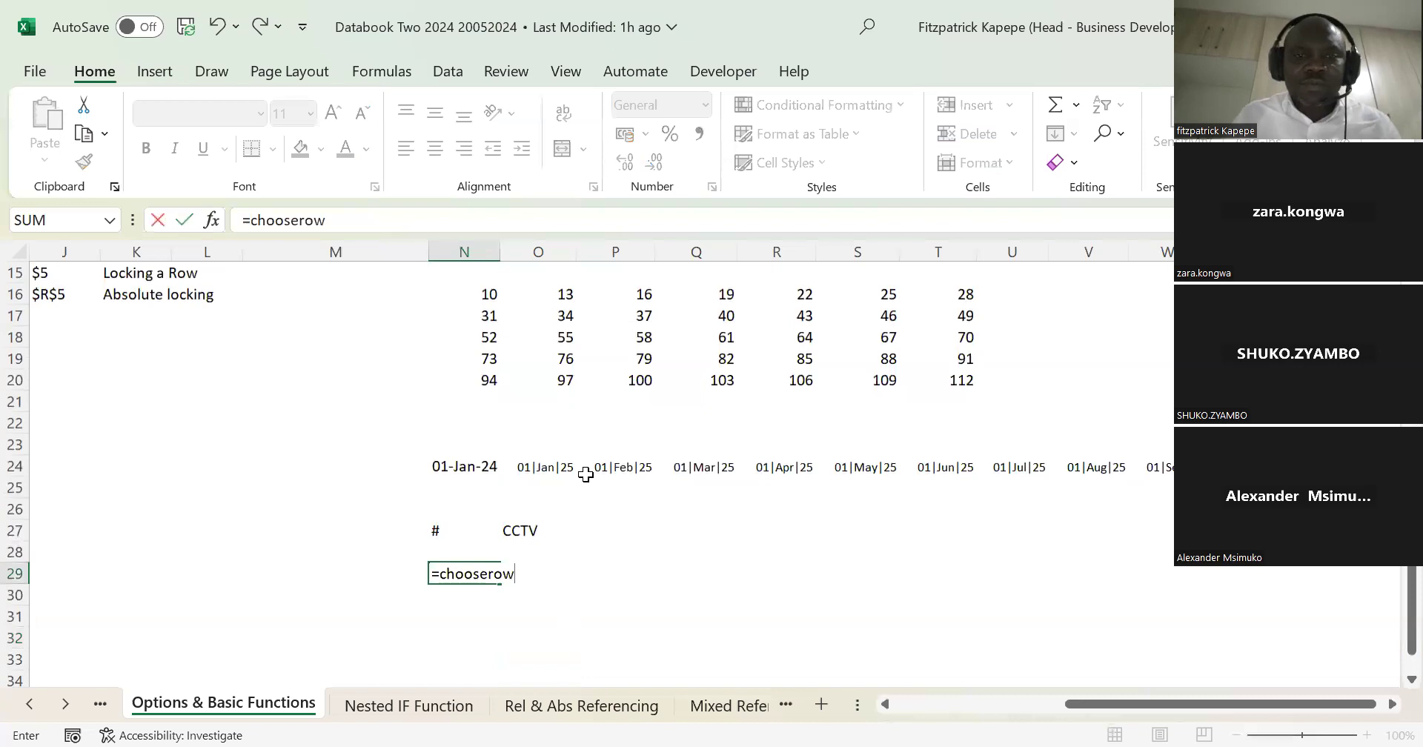
key("BackSpace")
key("BackSpace")
key("BackSpace")
key("BackSpace")
key("BackSpace")
key("BackSpace")
key("BackSpace")
key("BackSpace")
key("BackSpace")
key("BackSpace")
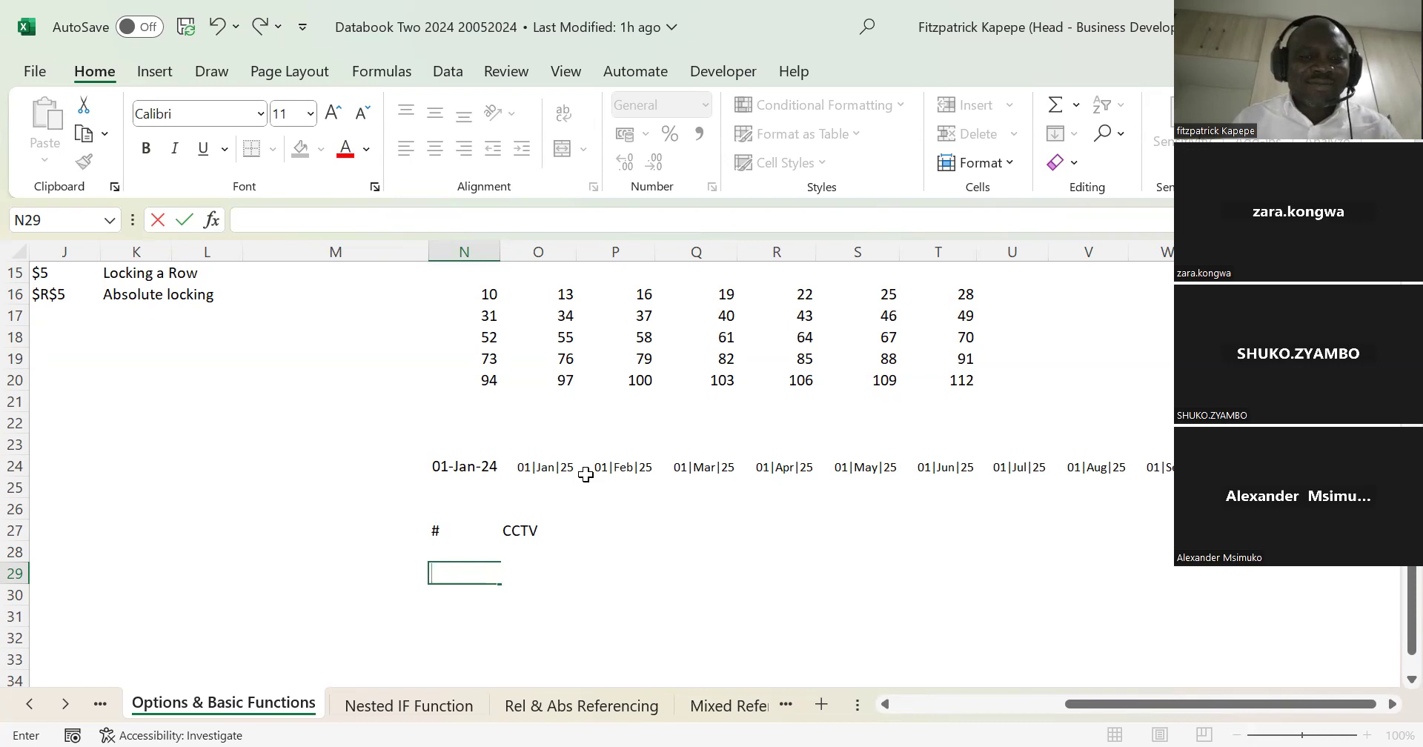
key("Up")
key("Up")
key("Down")
key("Down")
key("Down")
key("Up")
key("Up")
key("Down")
key("Down")
key("Down")
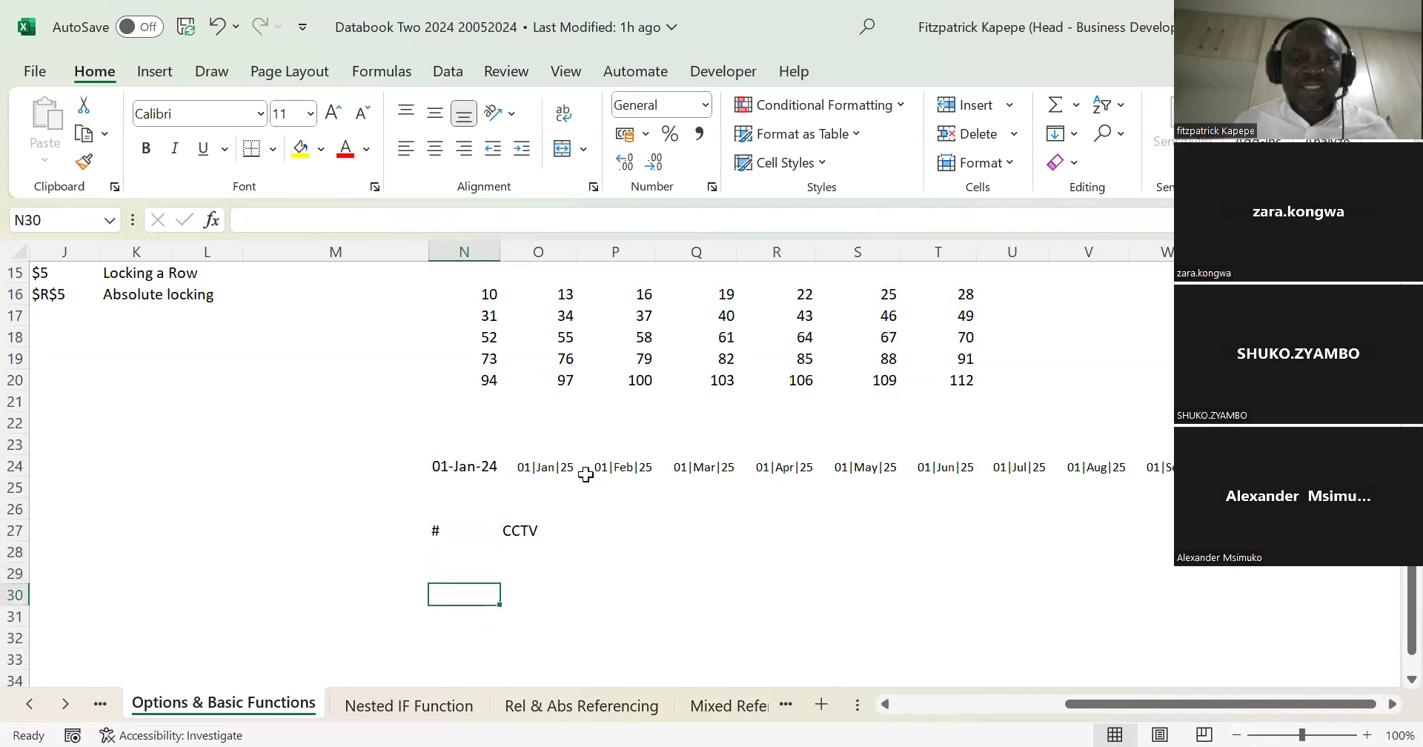
key("Down")
key("Up")
key("Up")
key("Up")
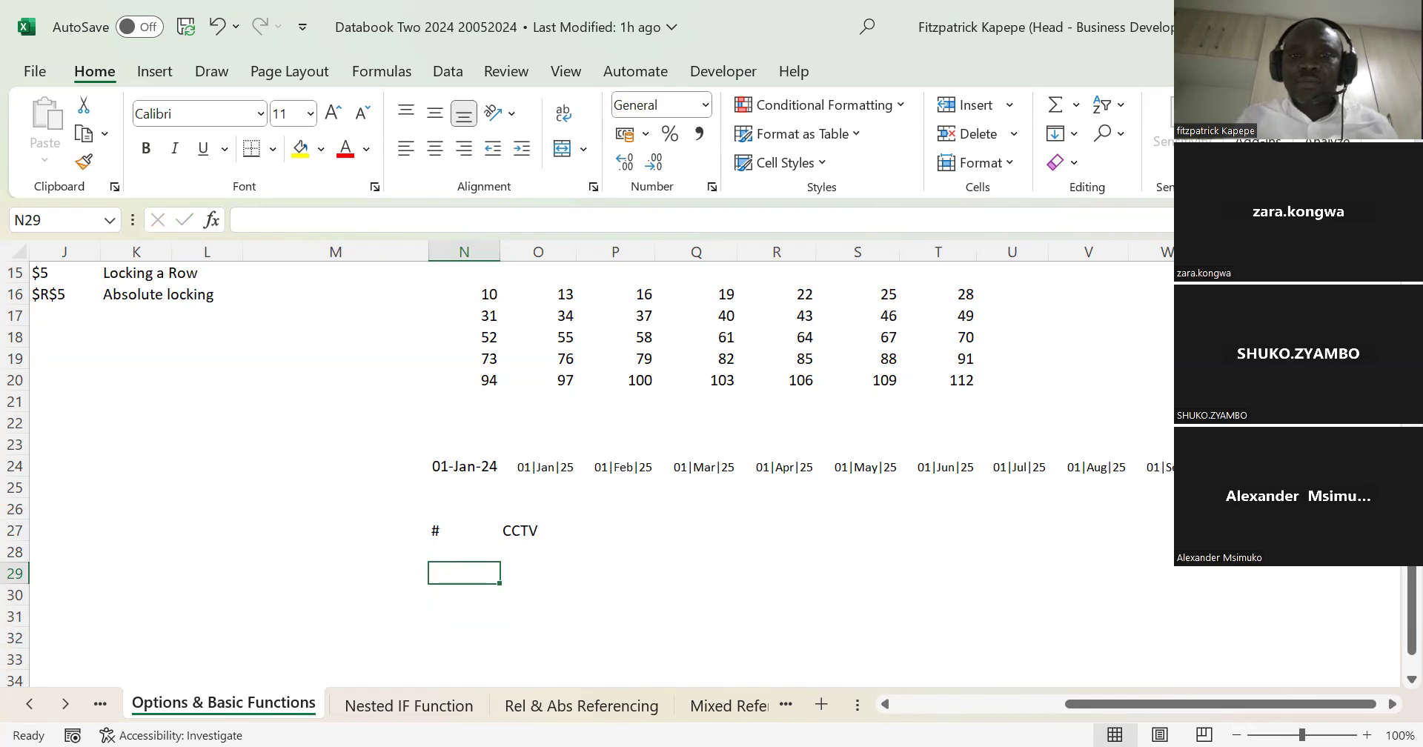
scroll(703, 474, "up", 1)
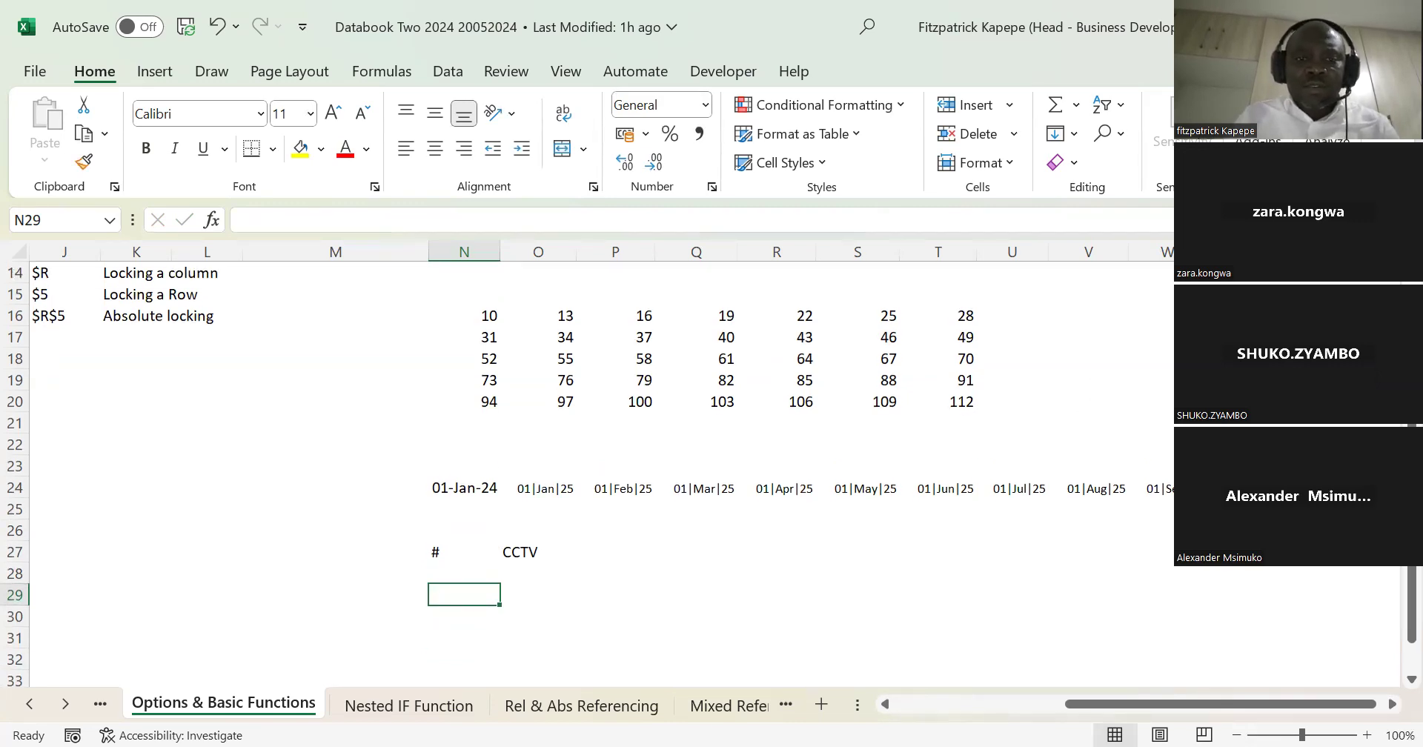
key("Up")
key("Up")
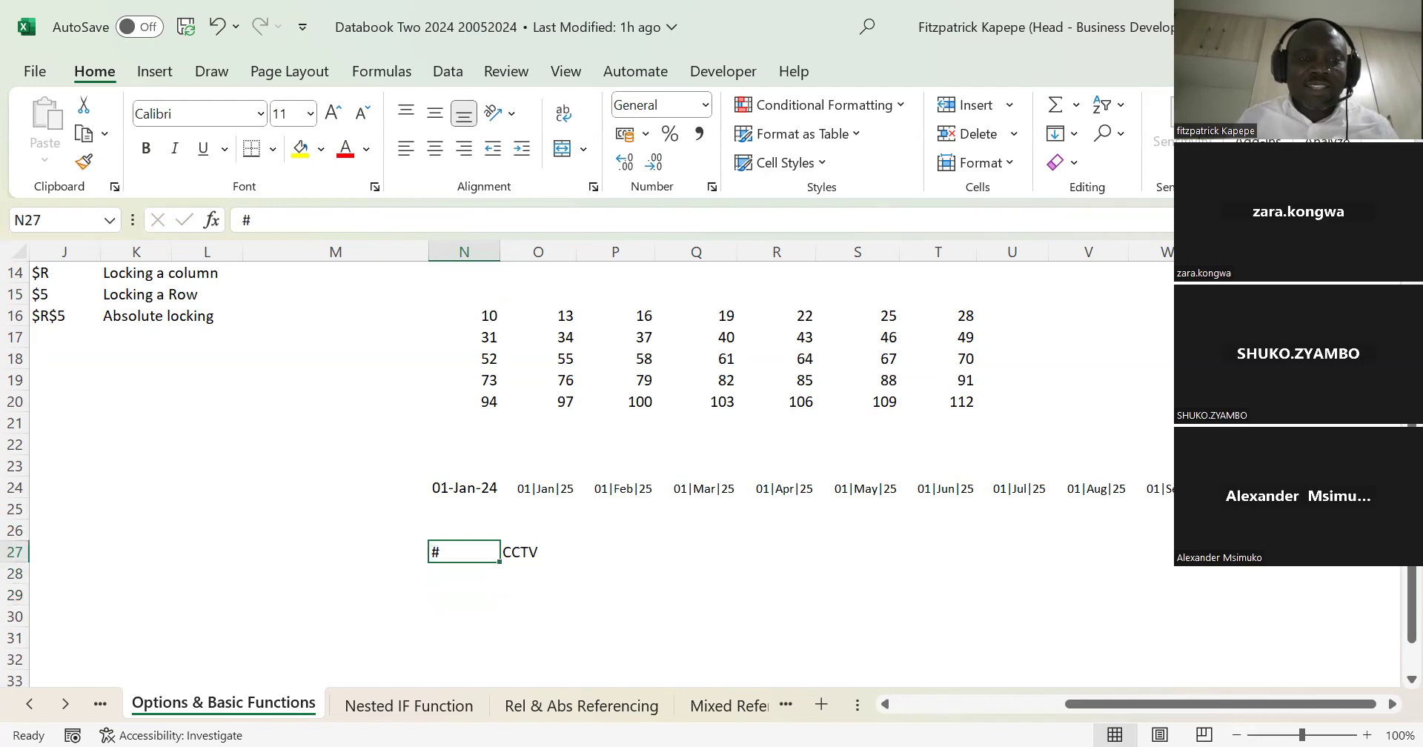
key("Down")
key("Up")
key("Up")
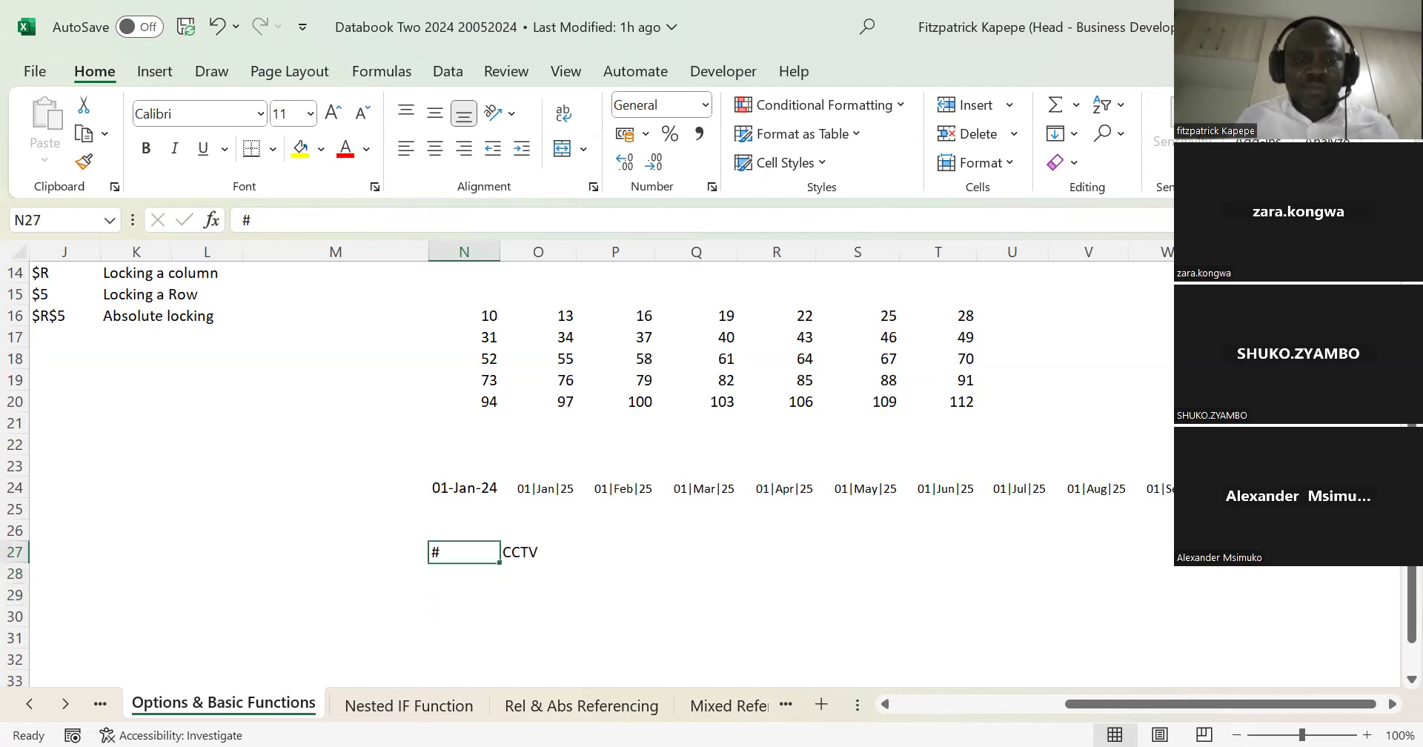
key("Down")
key("Down")
key("Up")
key("Down")
key("Up")
key("Down")
key("Down")
key("Down")
key("Up")
key("Up")
key("Up")
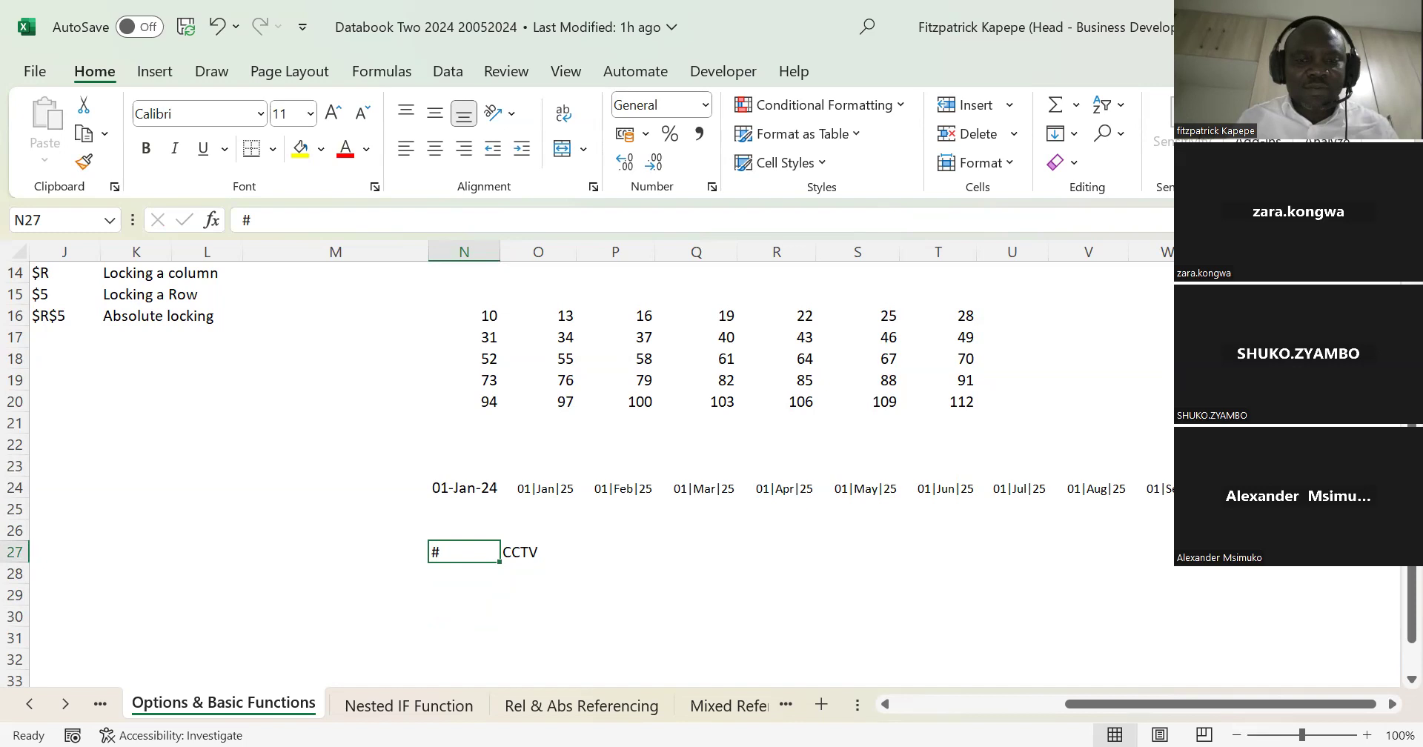
key("Down")
key("Down")
key("Down")
key("Down")
key("Down")
key("Up")
key("Up")
key("Up")
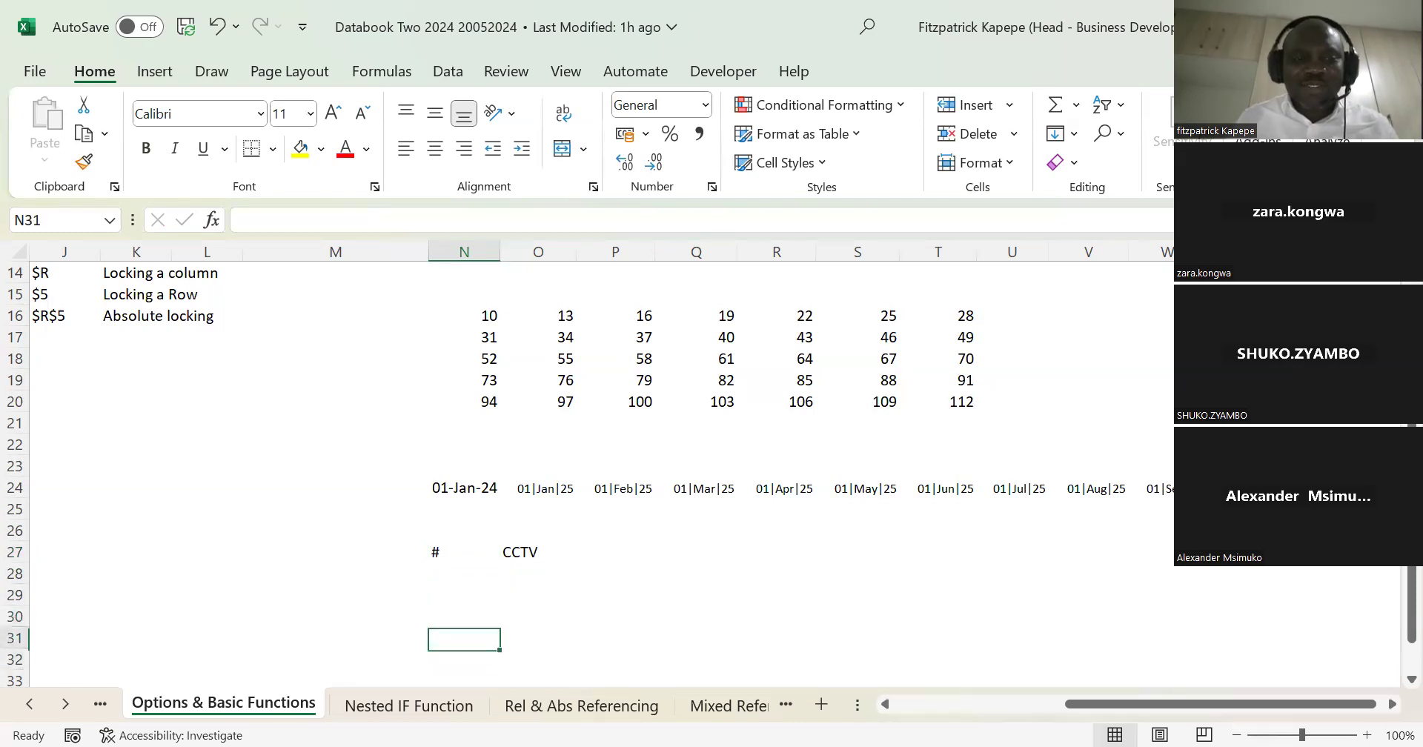
key("Up")
key("Up")
key("Up")
key("Down")
key("Down")
key("Down")
key("Down")
key("Down")
key("Down")
key("Down")
key("Down")
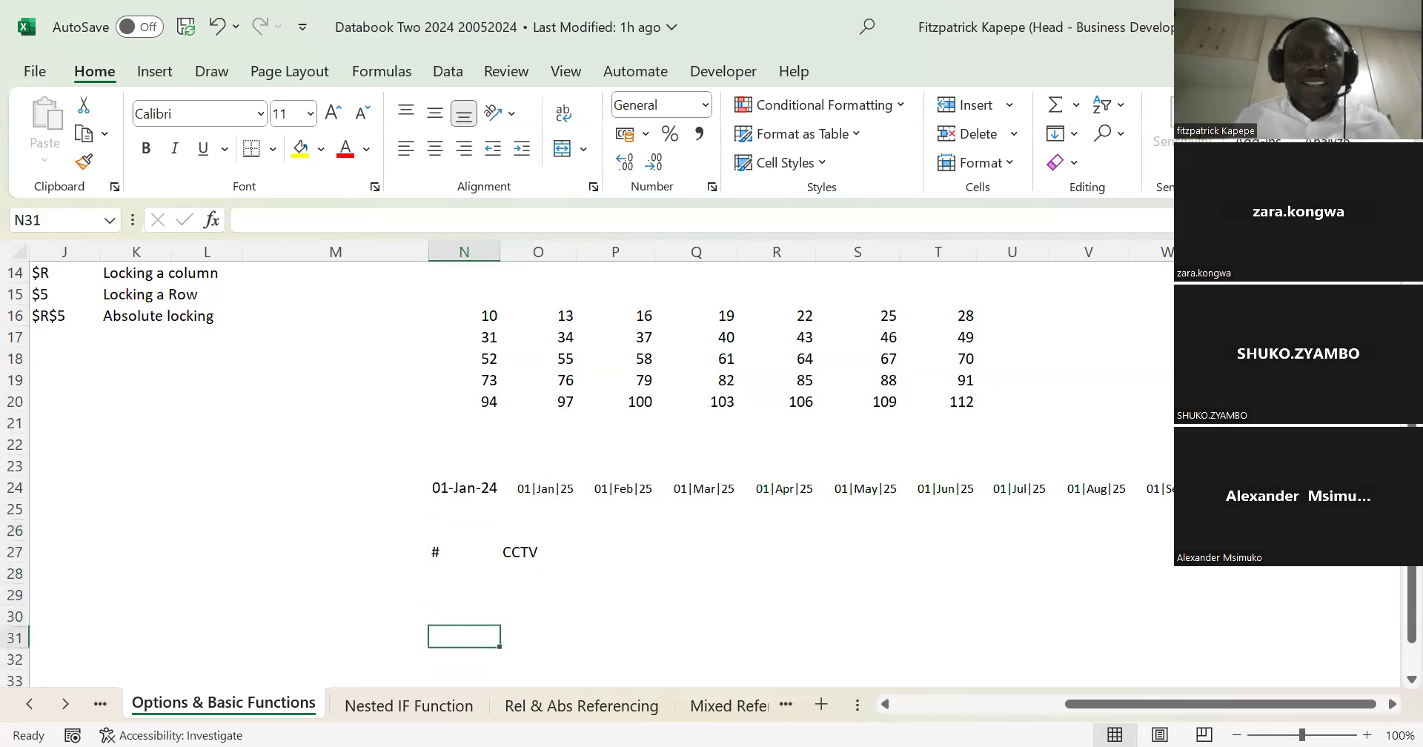
key("Up")
key("Up")
key("Up")
key("Up")
key("Up")
key("Down")
key("Up")
key("Up")
key("Up")
Step: Begin a CHOOSEROWS formula in N29 that takes the spilled array N16# as its array argument
key("Down")
key("Down")
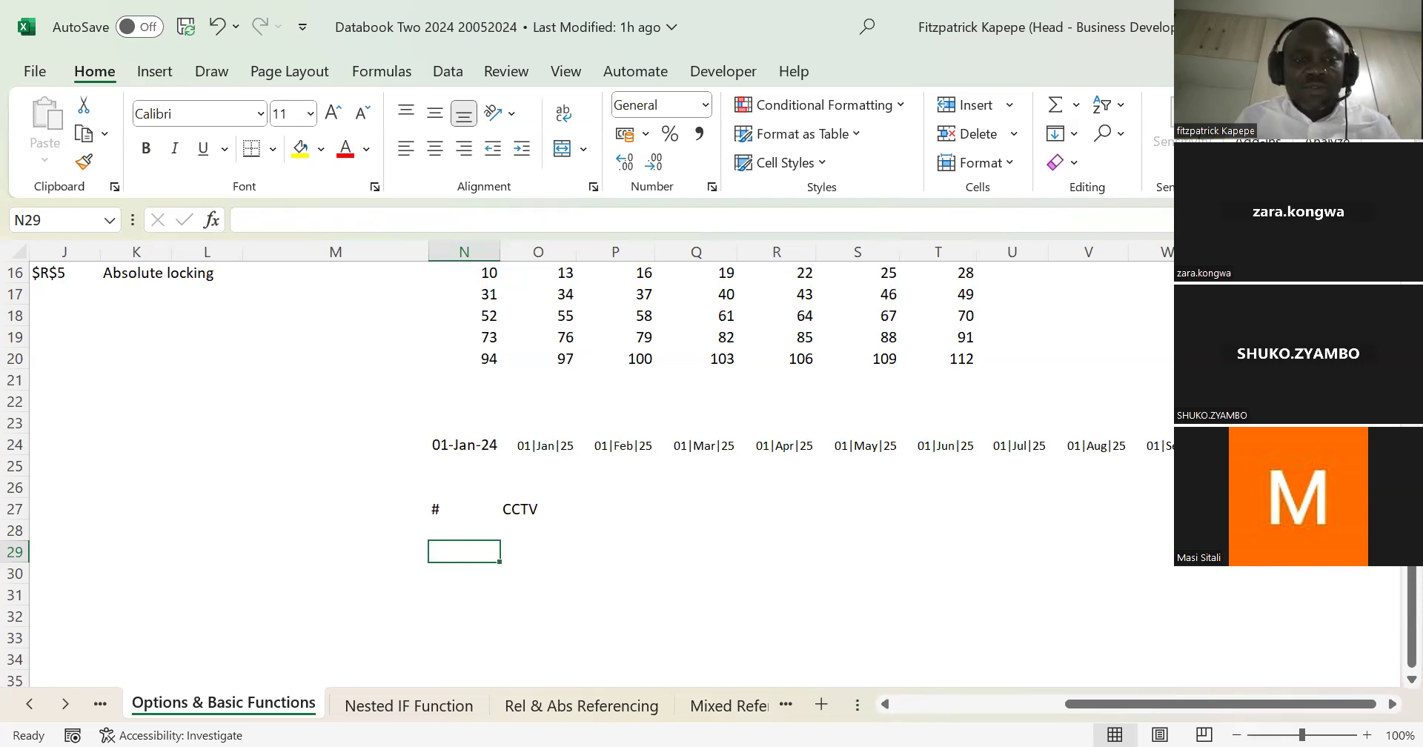
type("=")
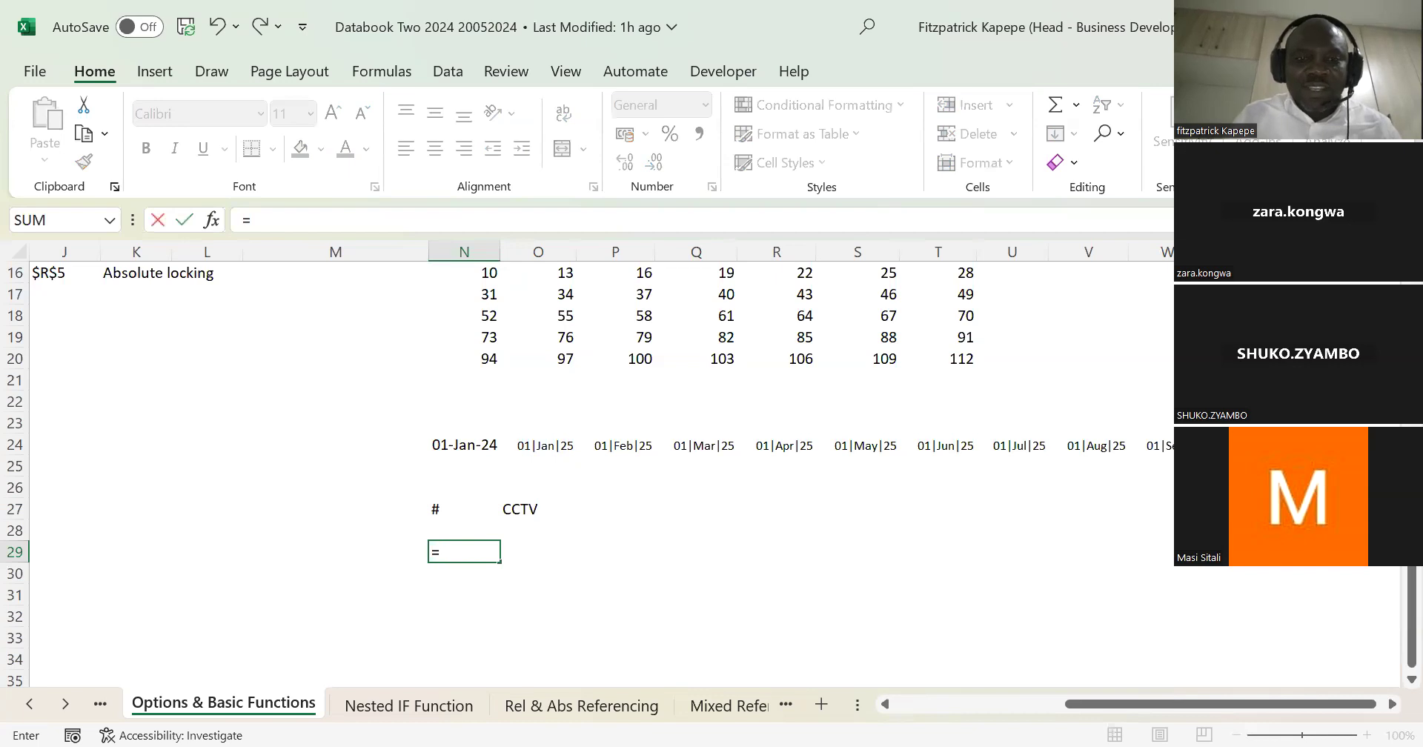
type("ch")
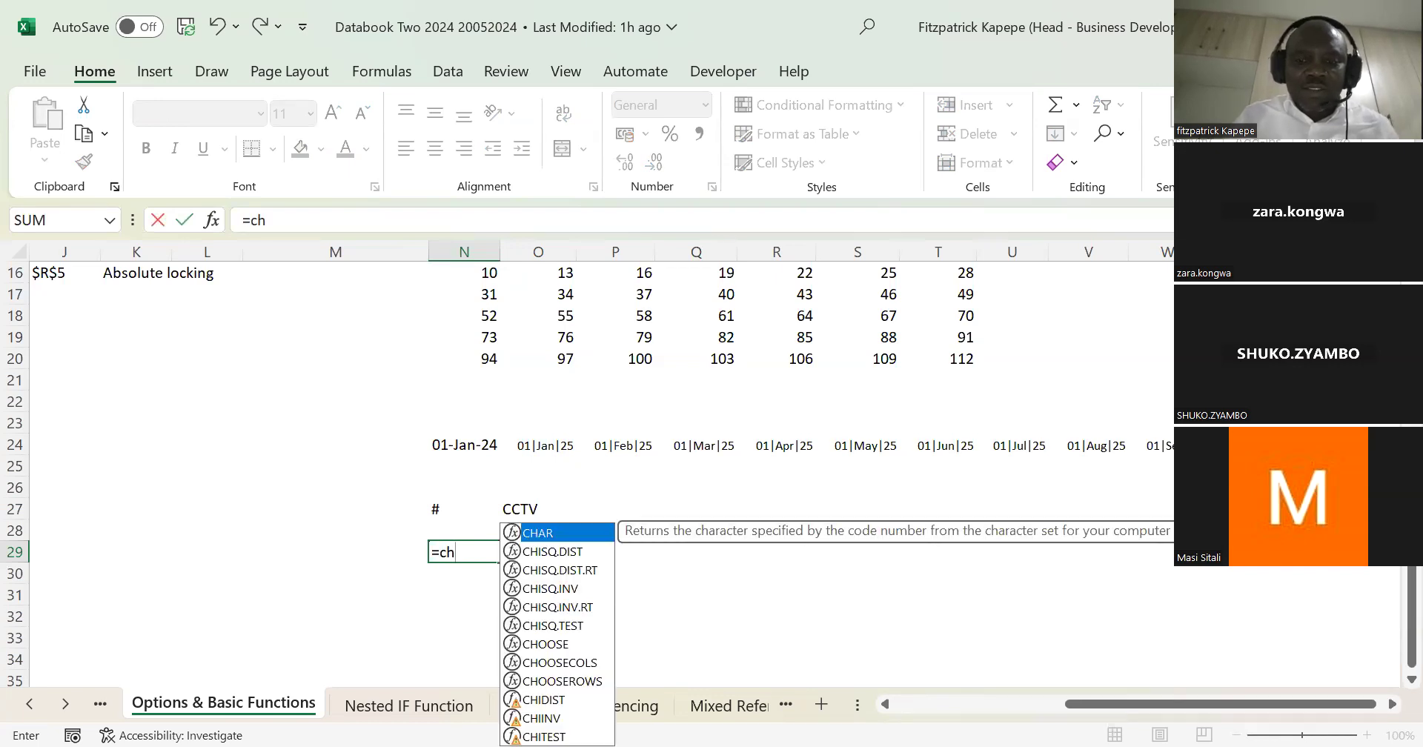
type("o")
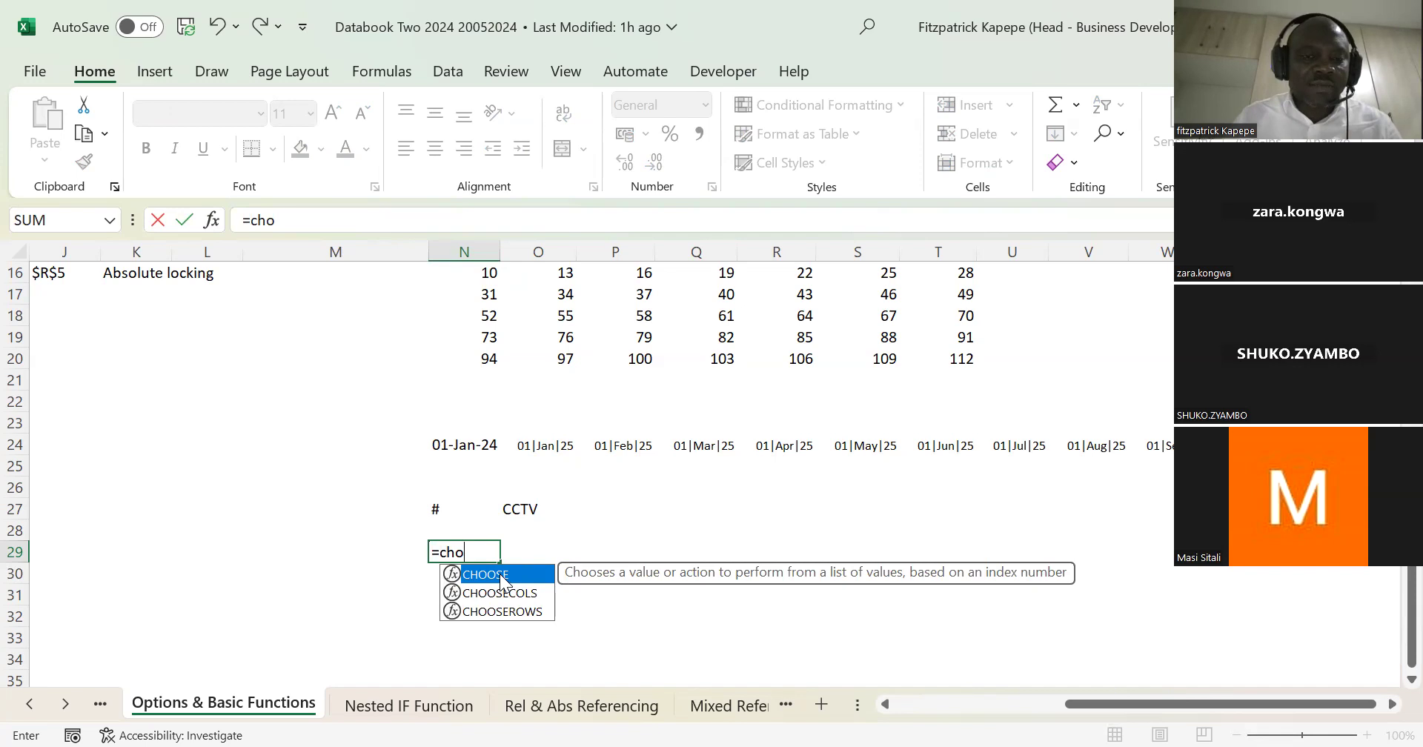
left_click(532, 615)
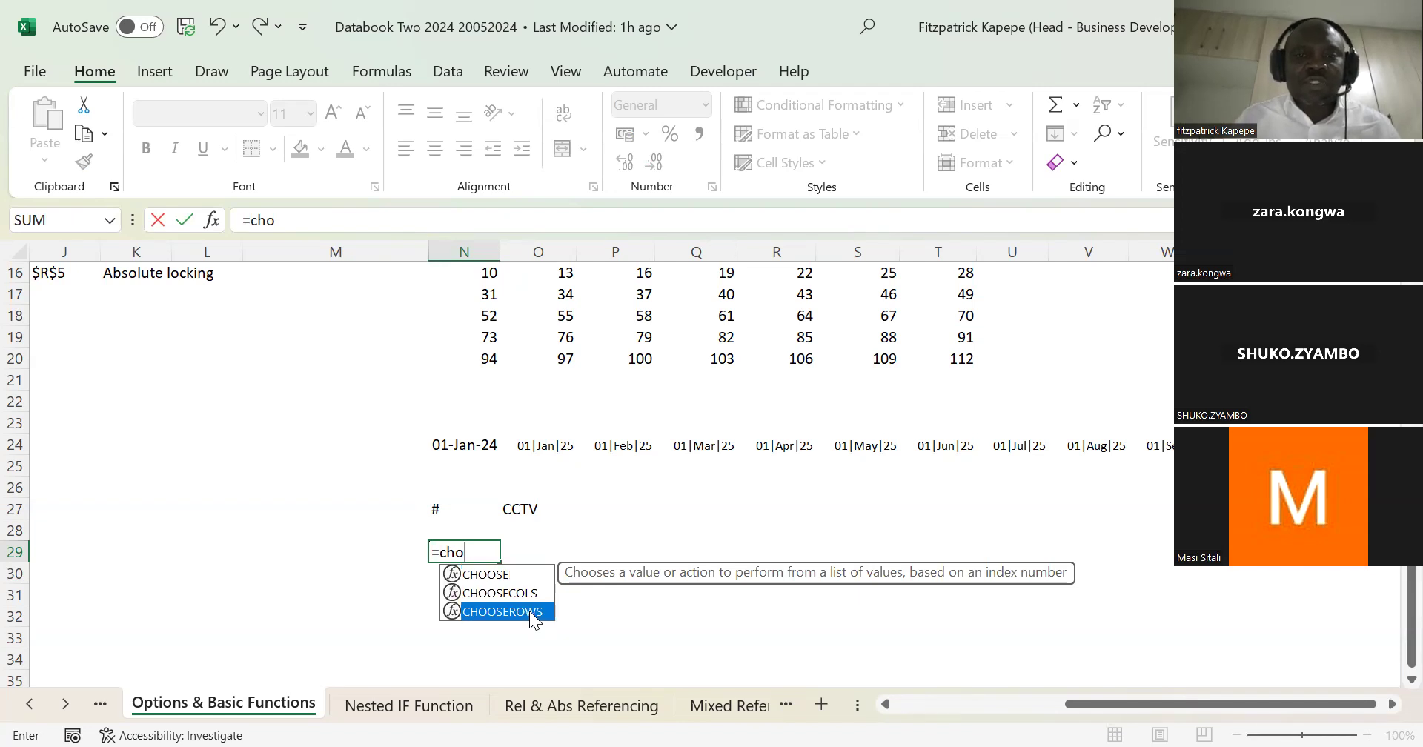
double_click(531, 614)
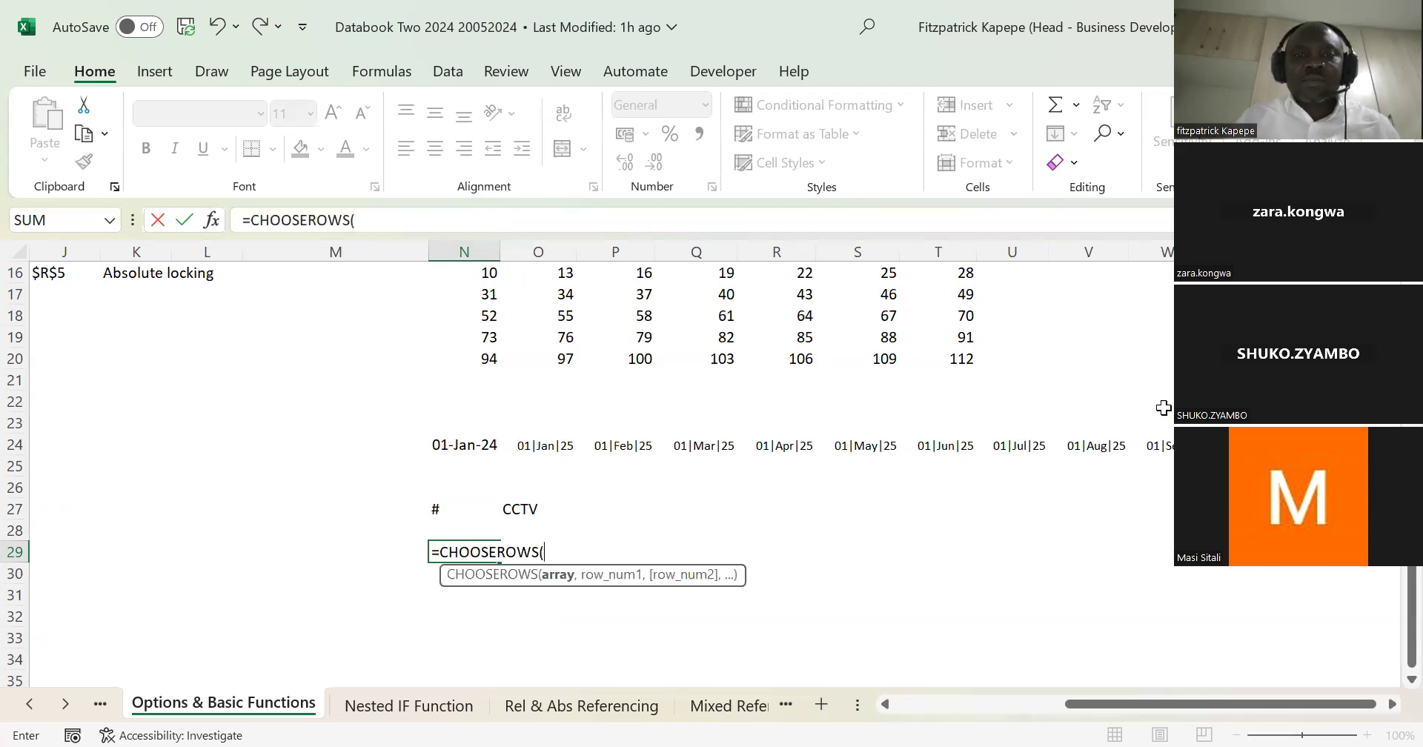
scroll(497, 339, "up", 3)
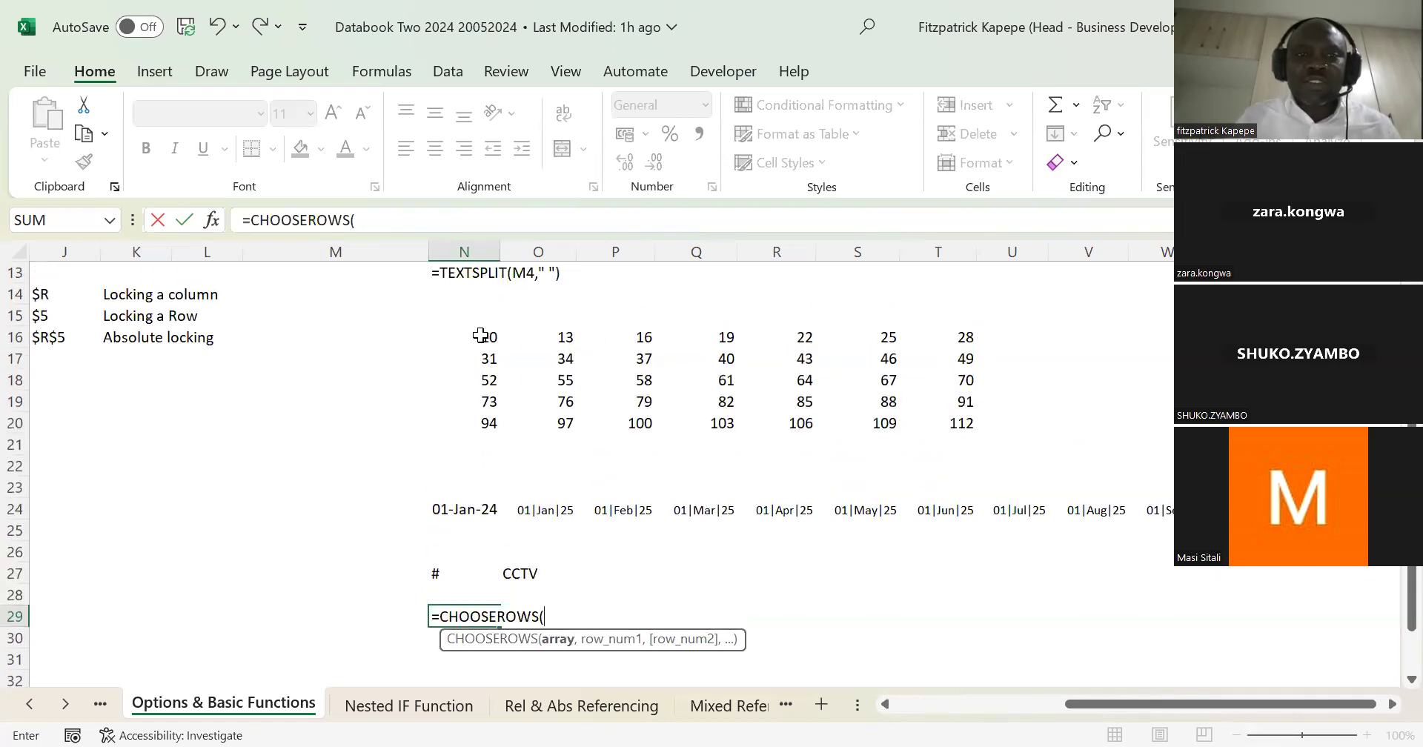
left_click(480, 335)
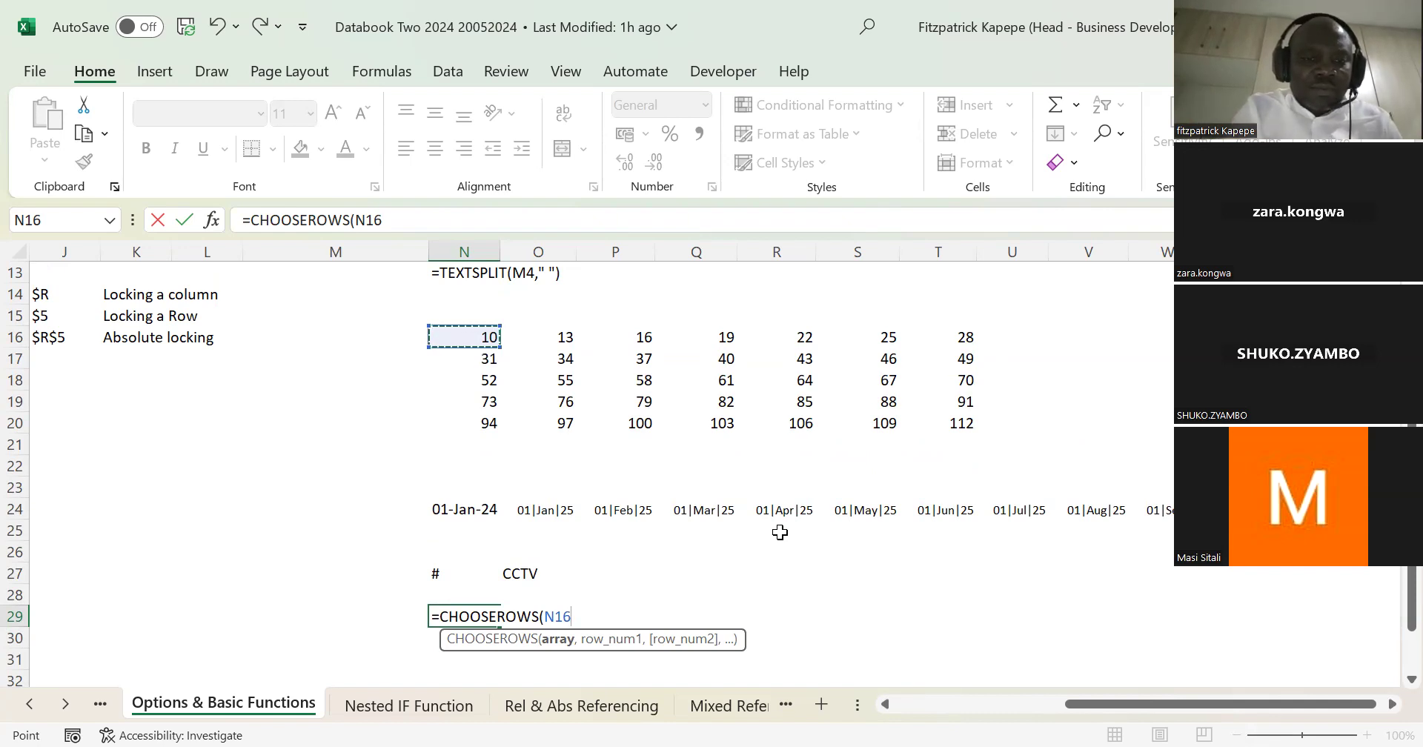
type("#")
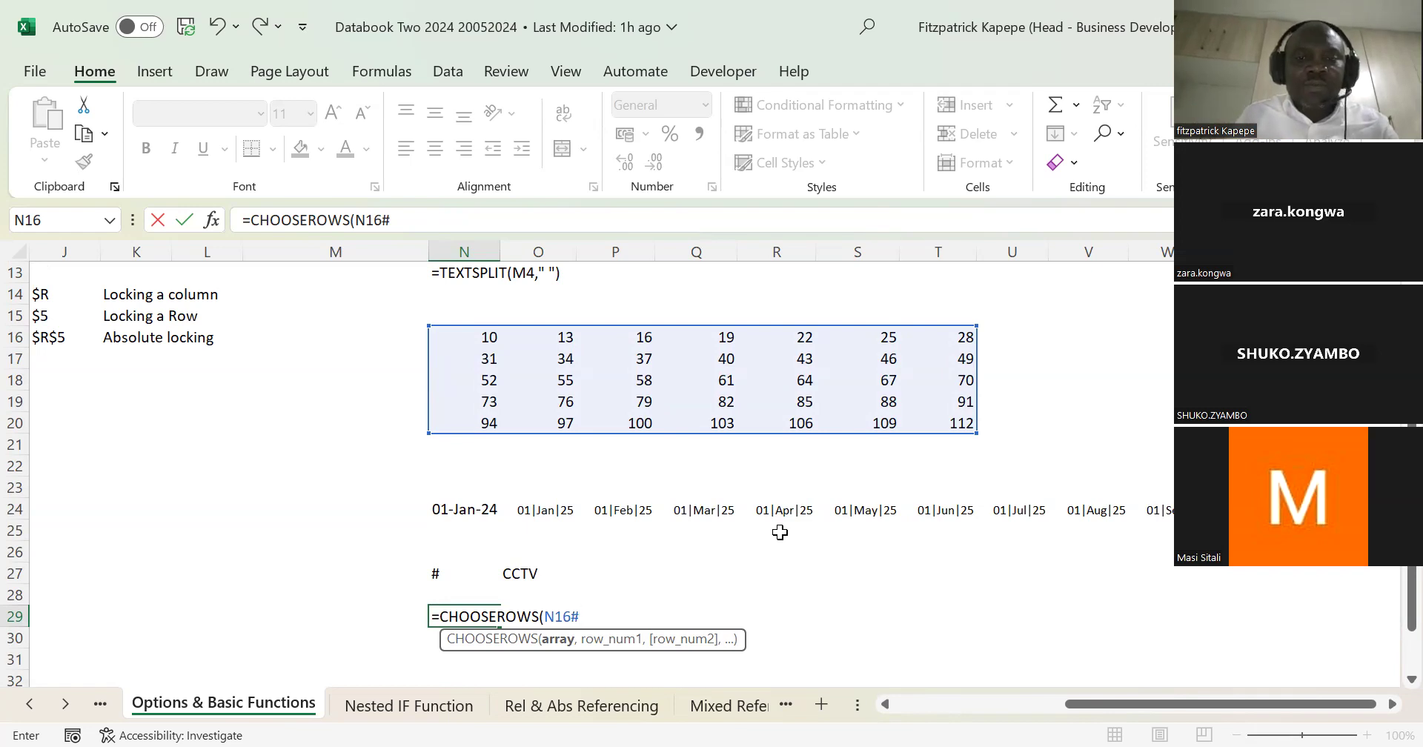
Step: Complete the CHOOSEROWS formula in N29 with row numbers 1 and 4
type(",")
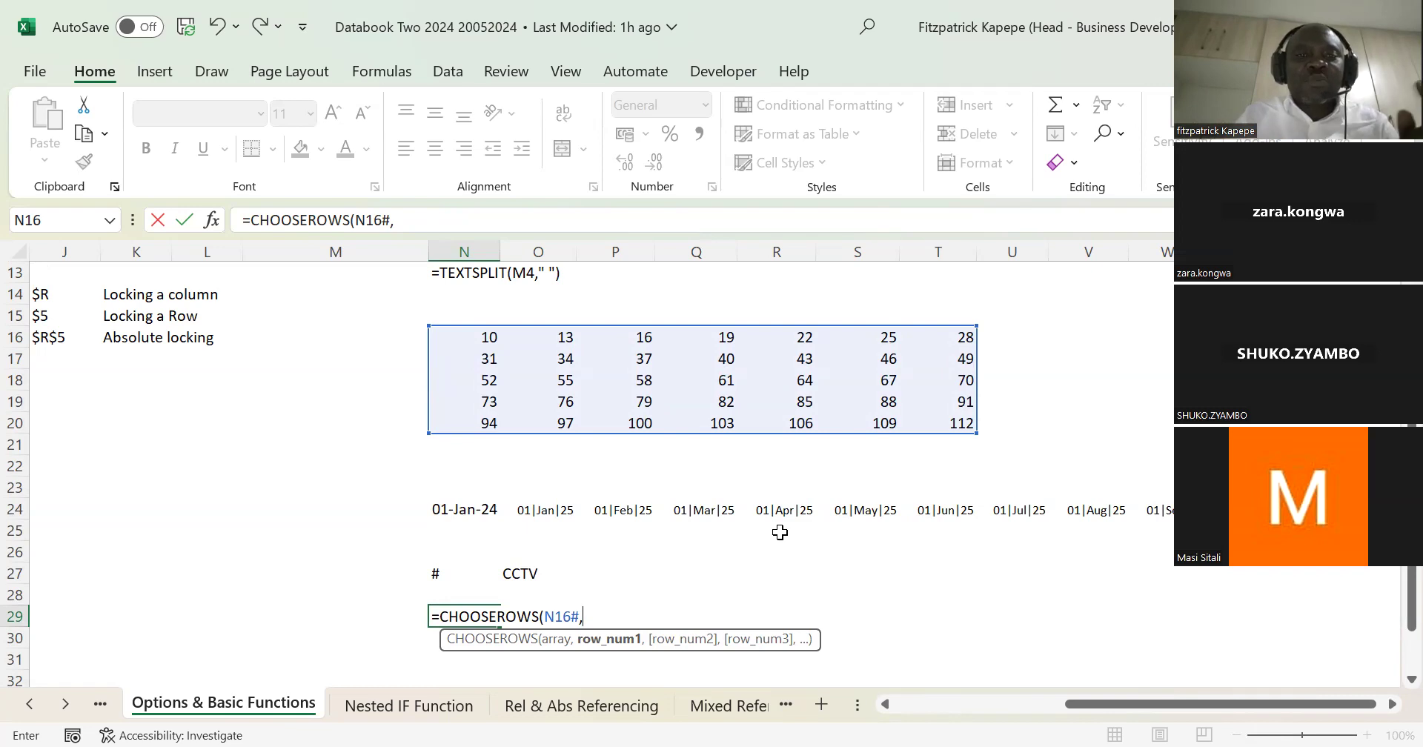
type("1")
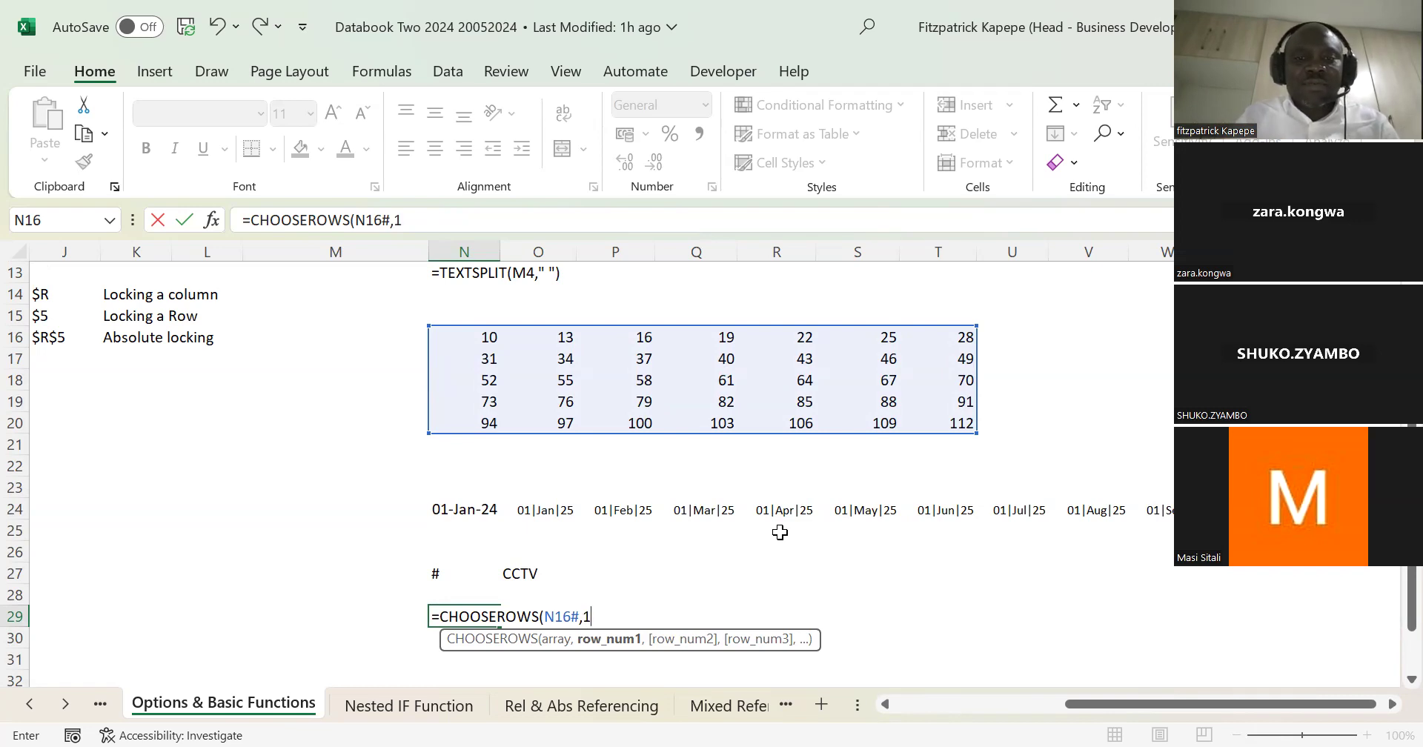
type(",")
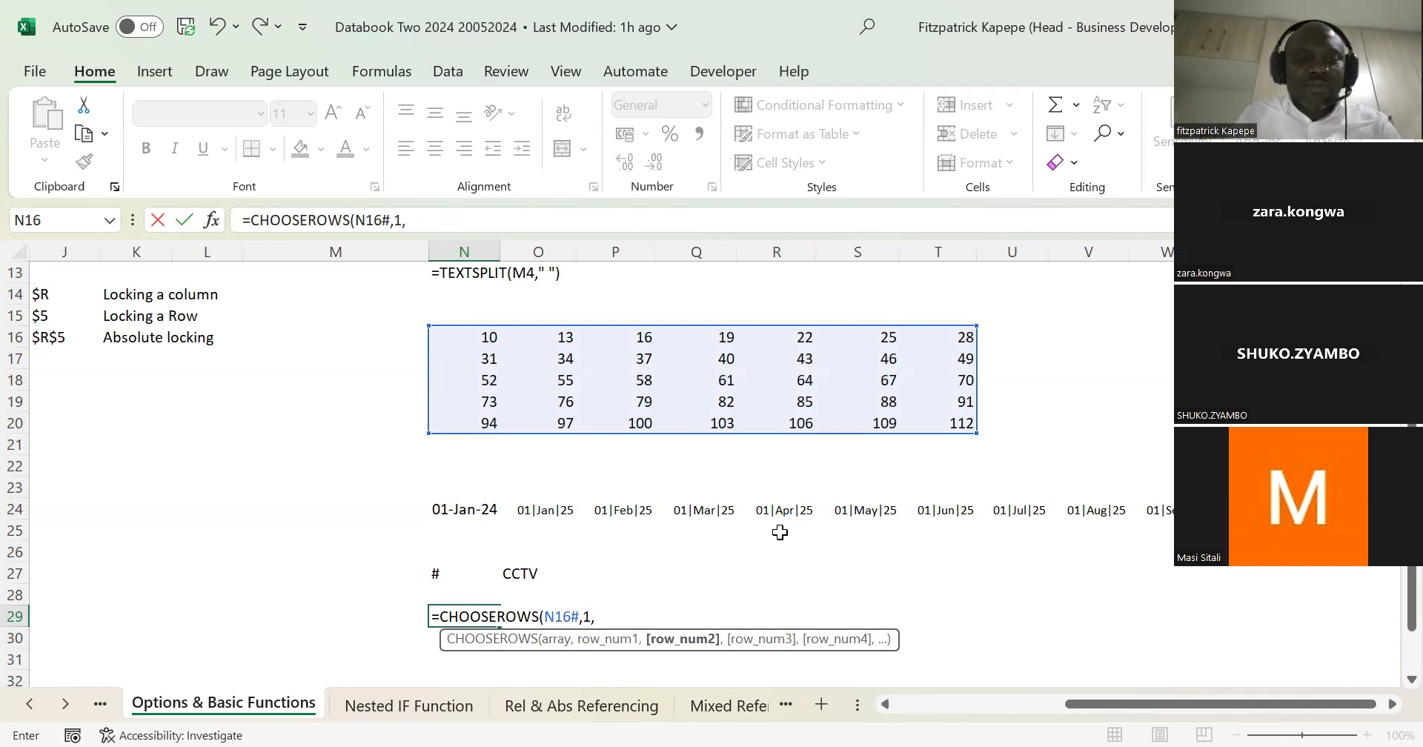
type("4")
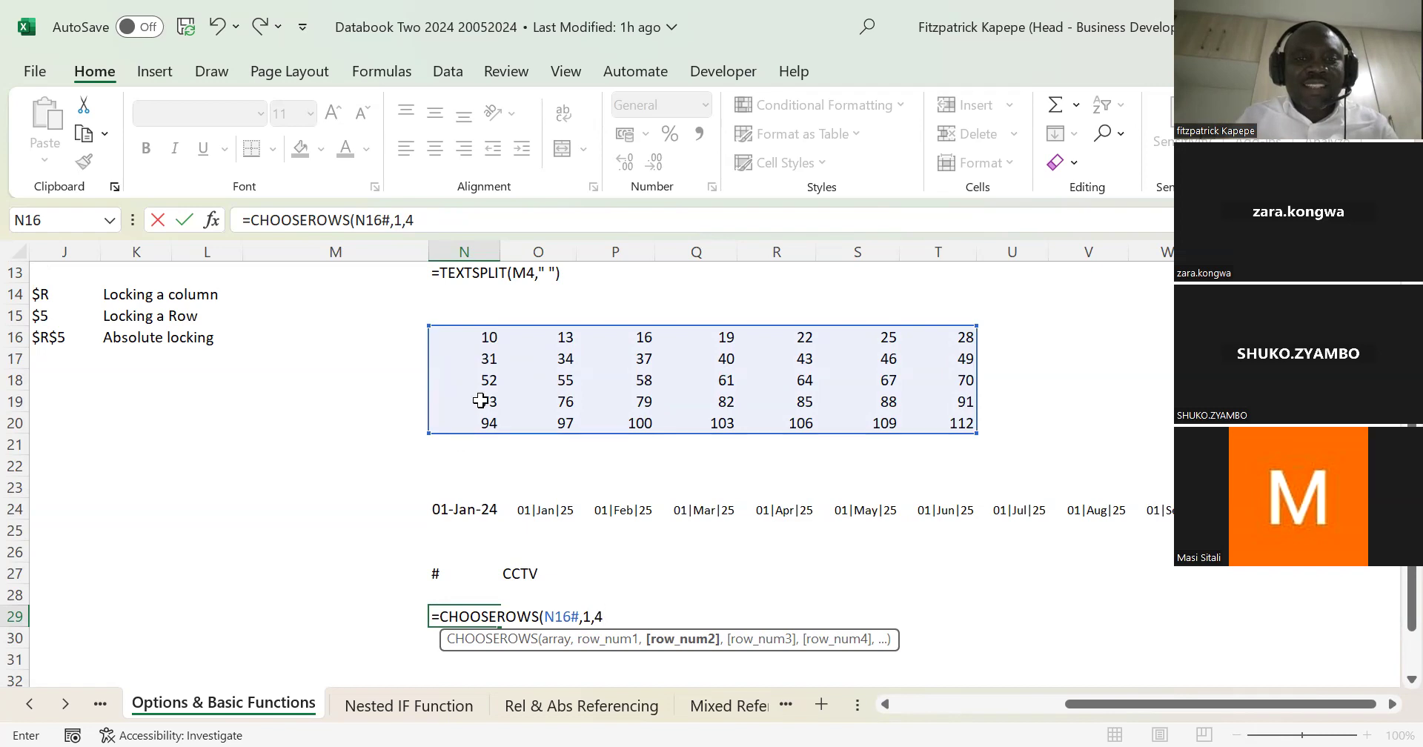
type(")")
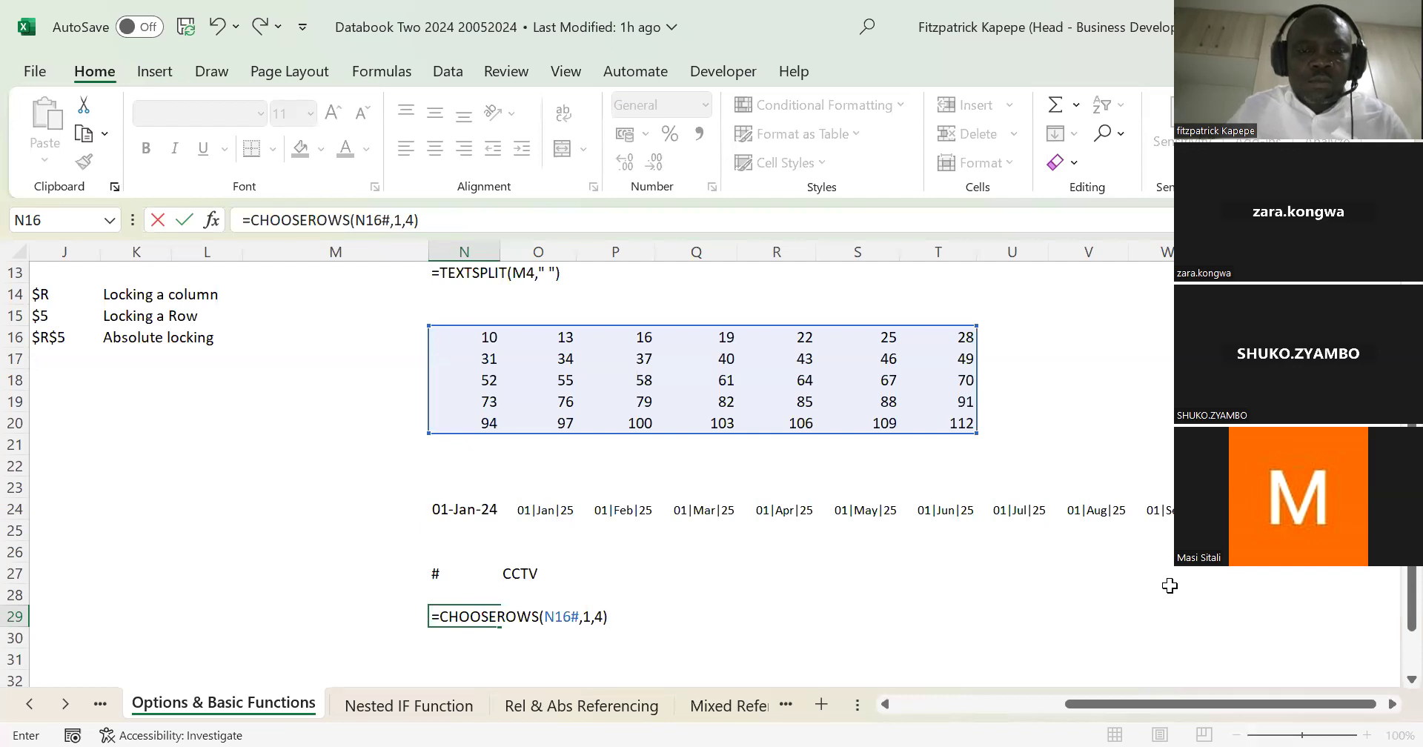
key("Return")
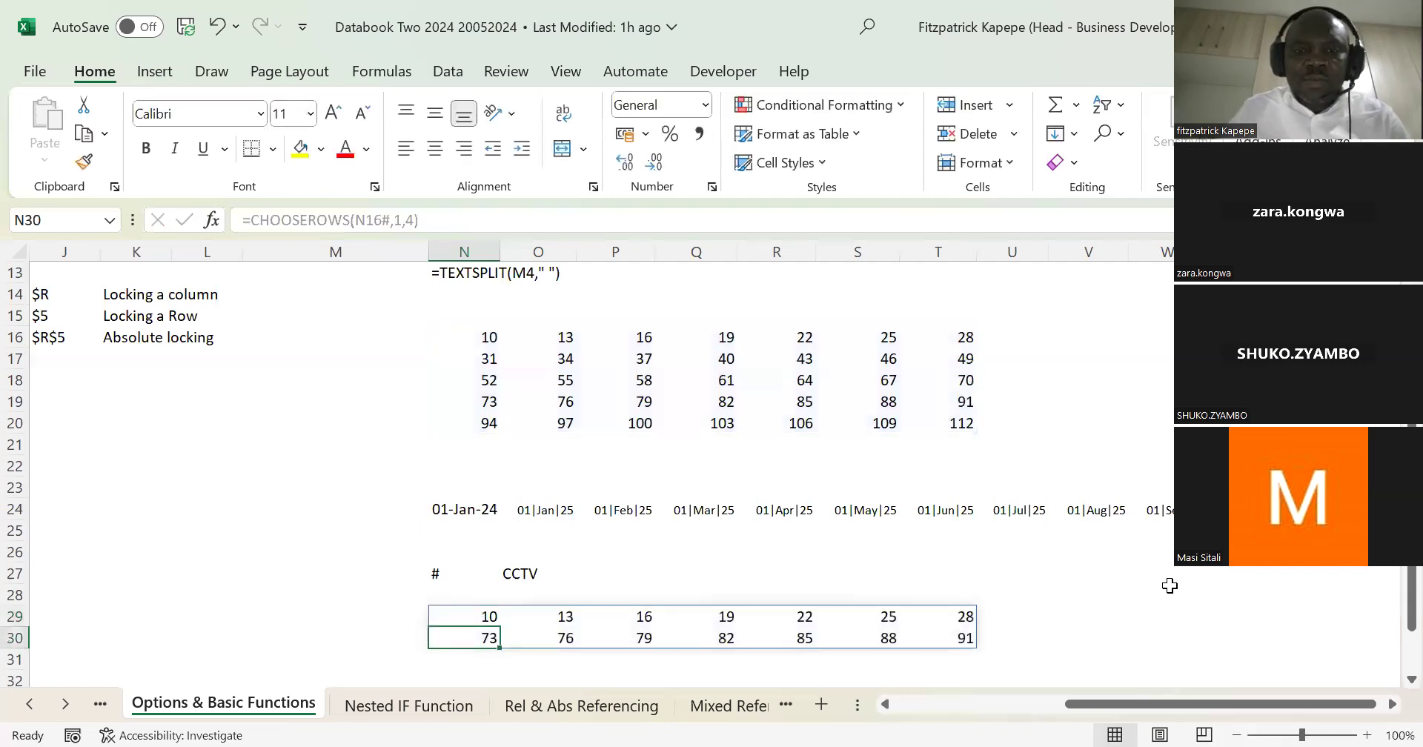
Step: Change the first row number of the CHOOSEROWS formula in N29 to 2, giving =CHOOSEROWS(N16#,2,4)
scroll(1389, 680, "down", 1)
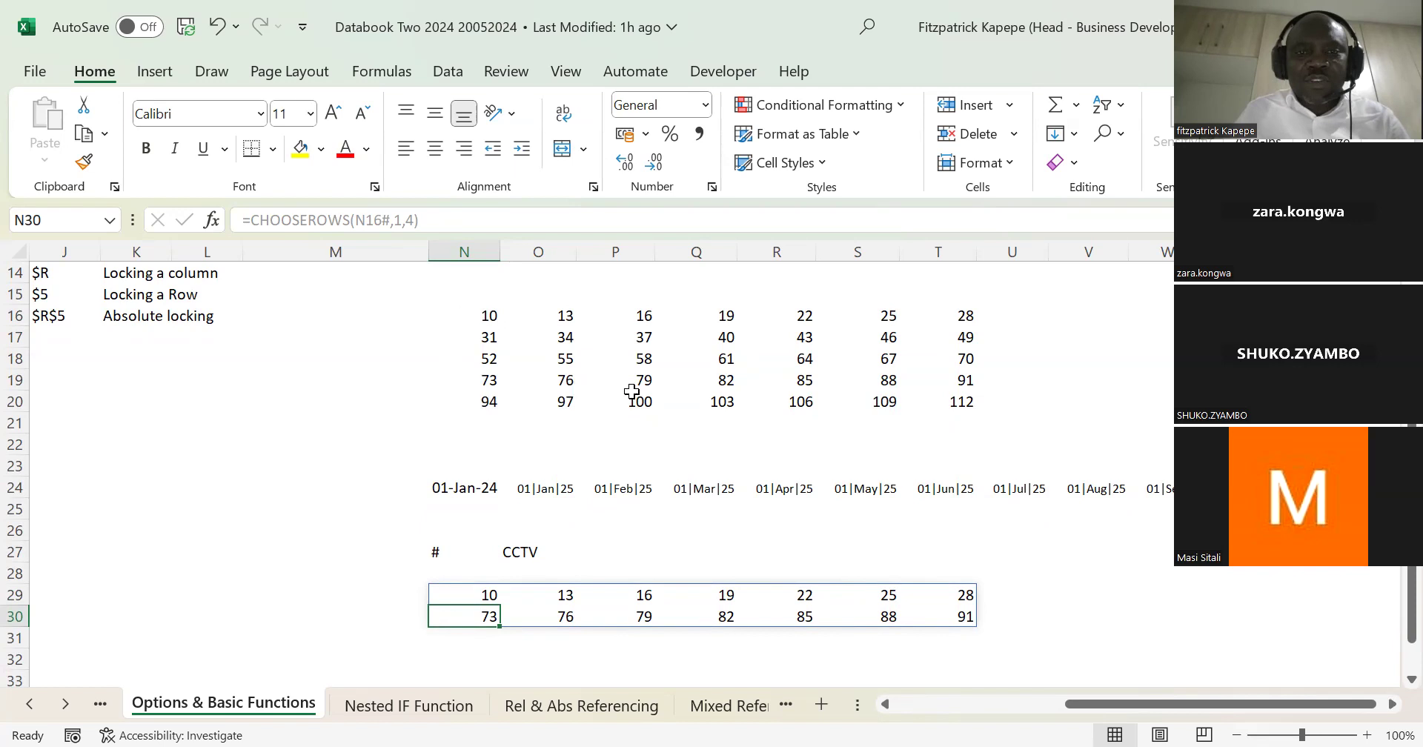
left_click(490, 594)
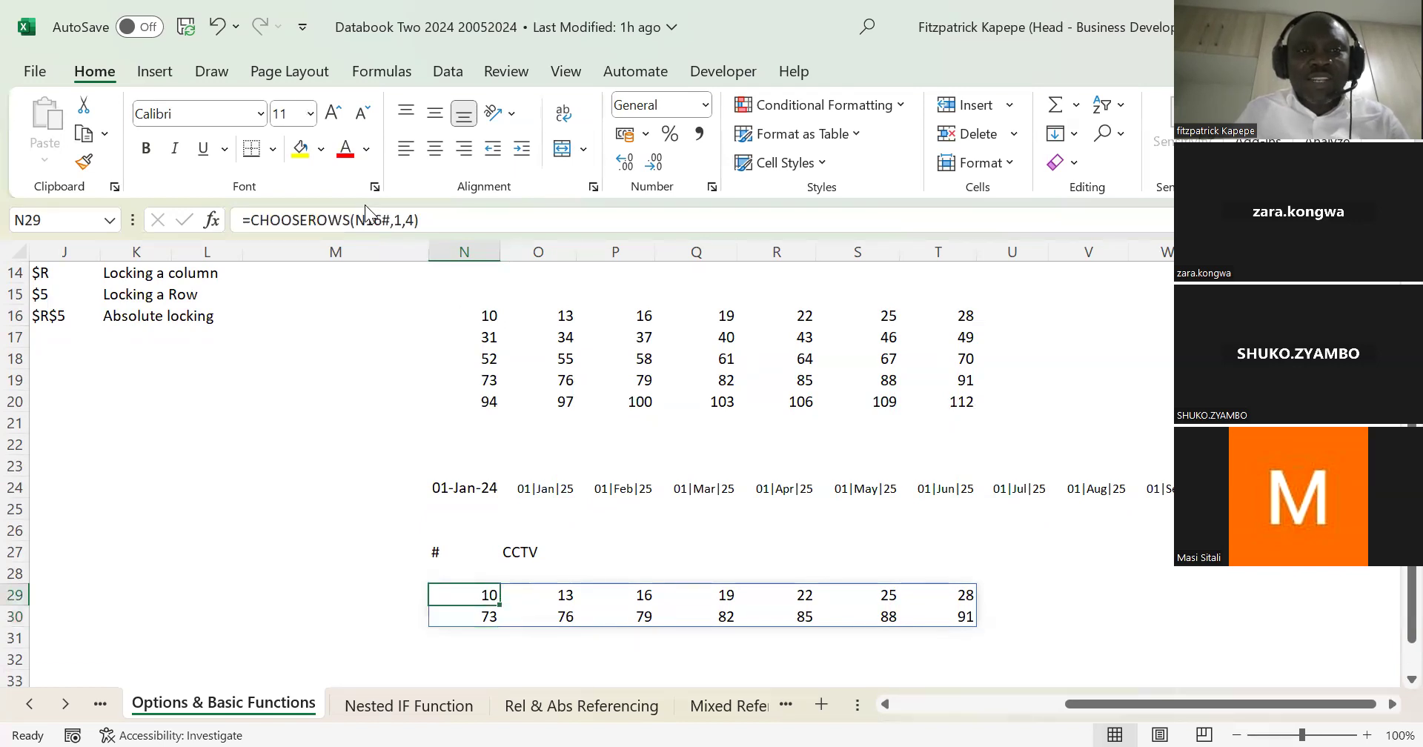
left_click(400, 221)
key("BackSpace")
type("2")
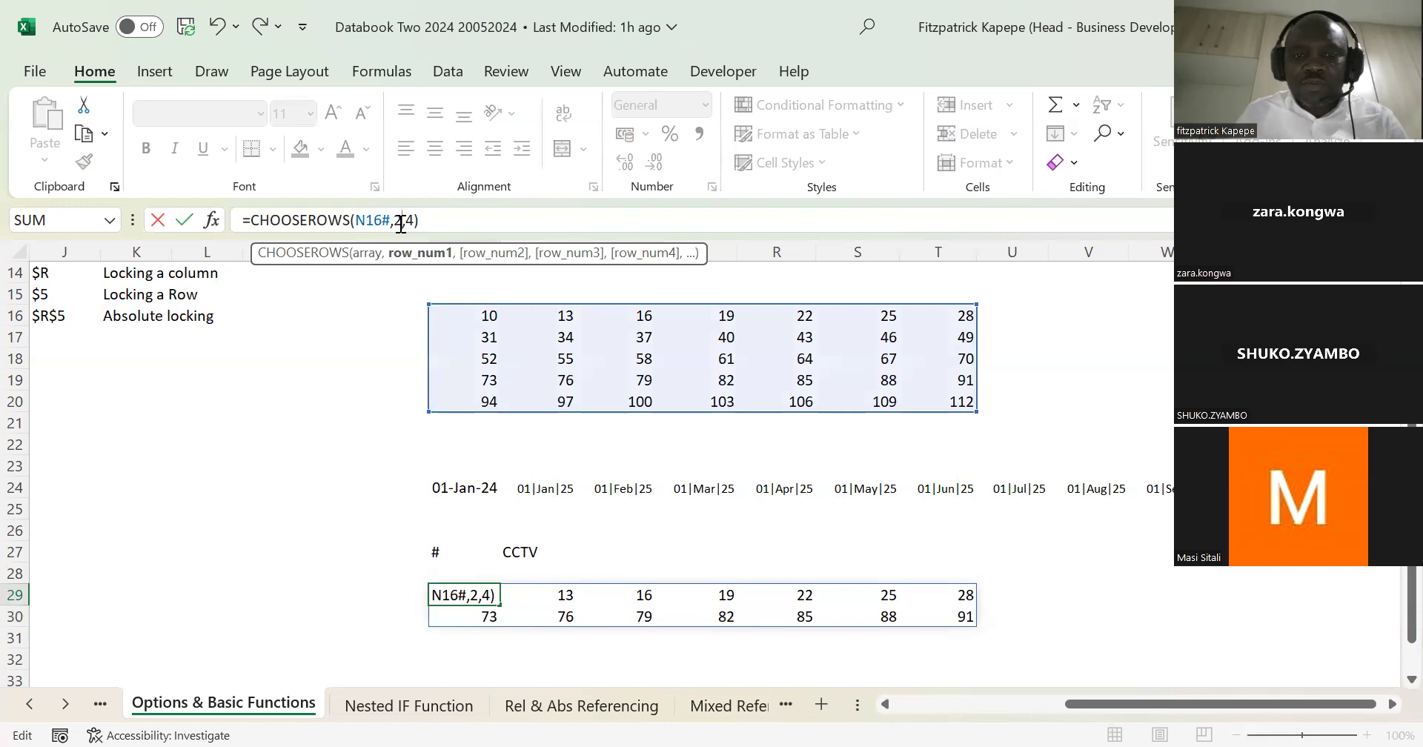
key("Return")
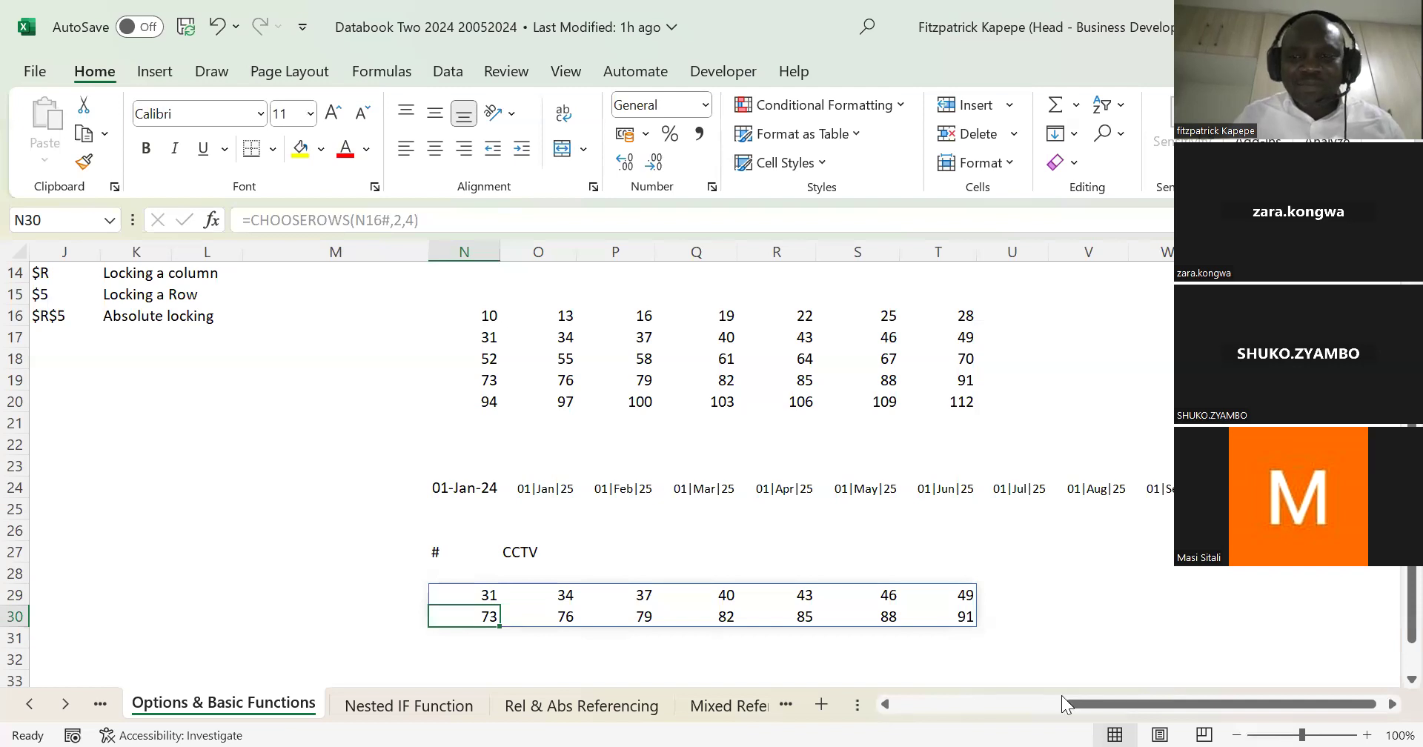
mouse_move(1089, 699)
left_mouse_down()
mouse_move(990, 701)
mouse_move(1099, 702)
left_mouse_up()
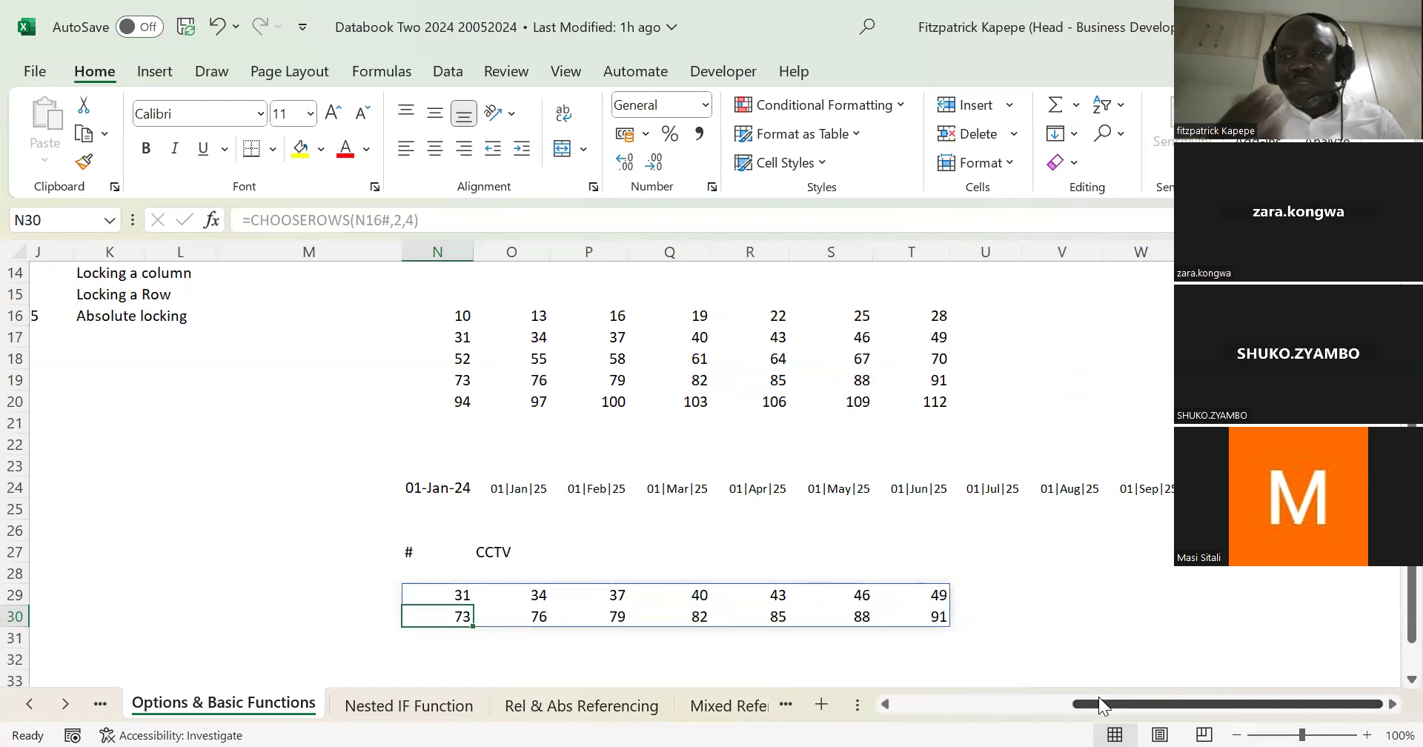
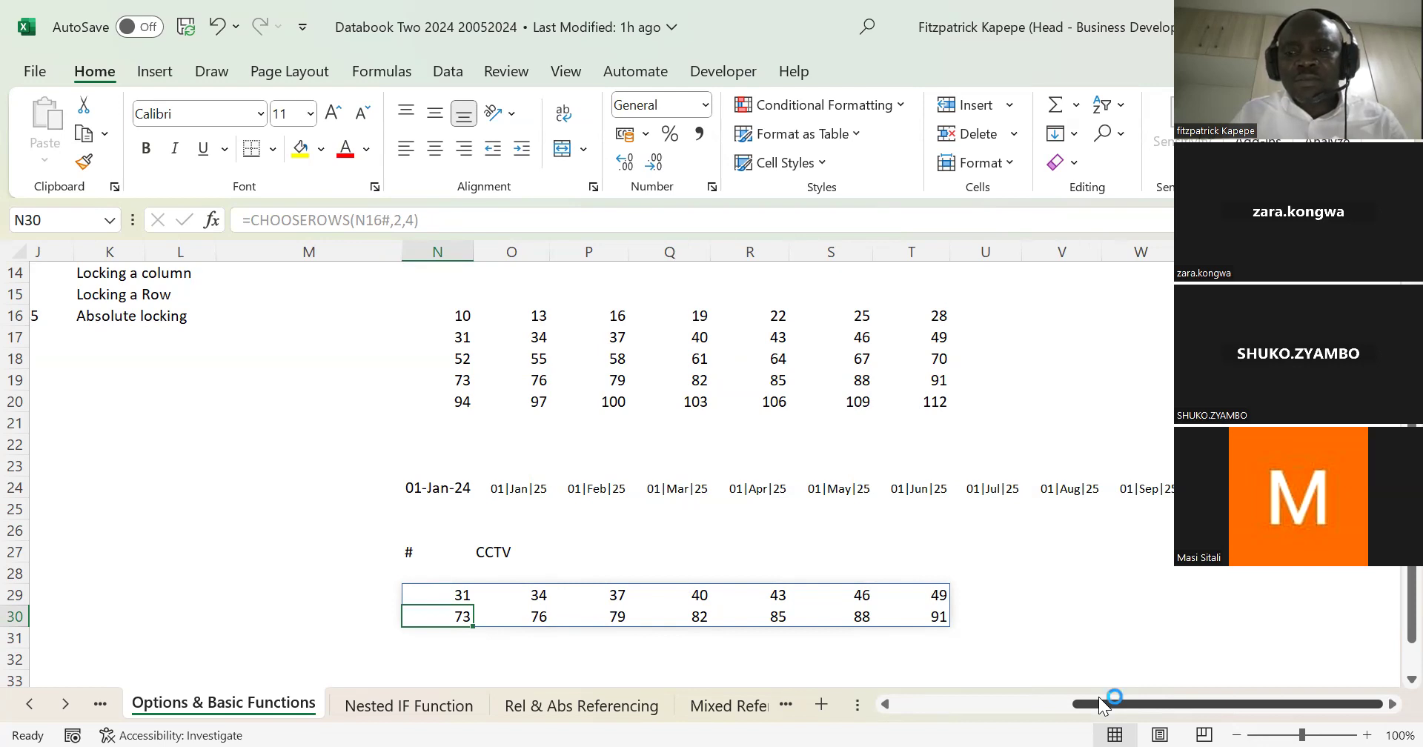
Step: Return to the Item and Cost table and select its Total cell, E24
key("Left")
key("Left")
key("Left")
key("Left")
key("Left")
key("Left")
key("Left")
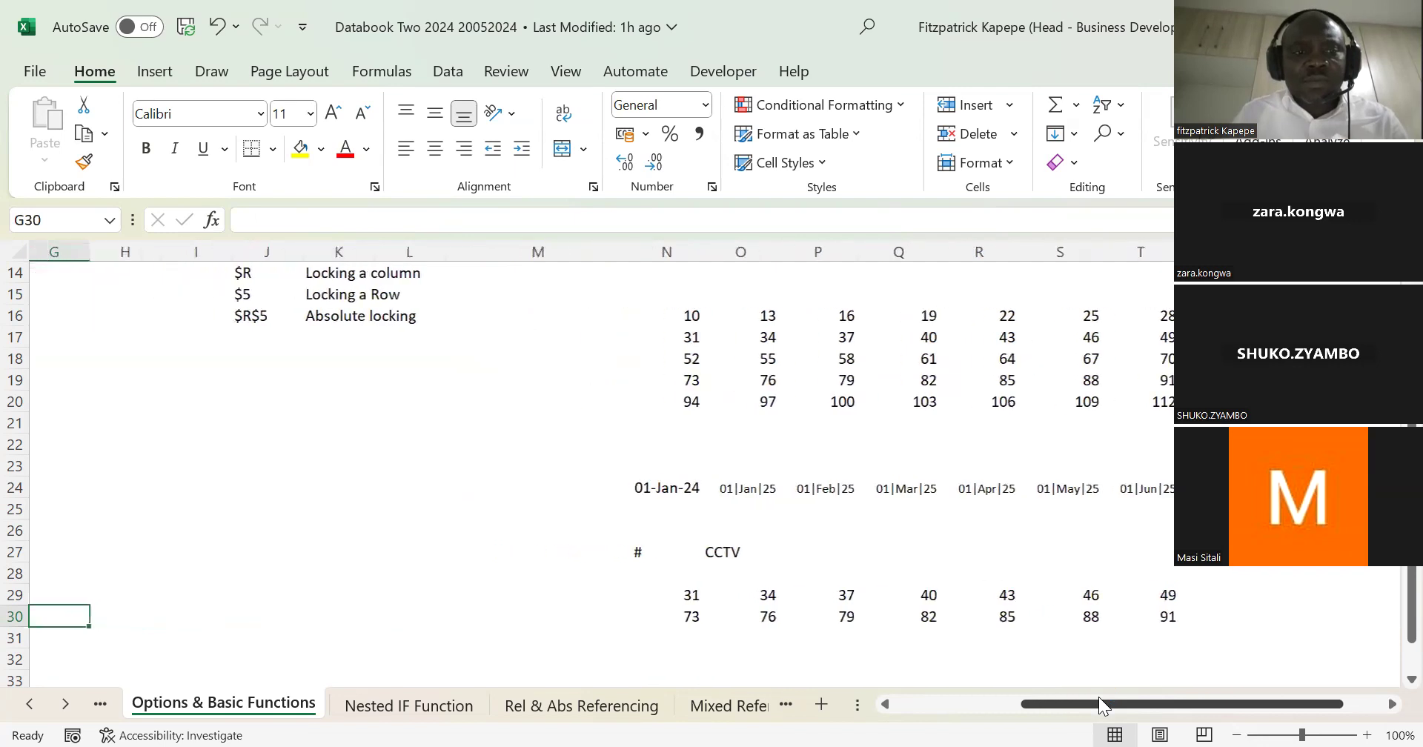
key("Left")
key("Left")
key("Left")
key("Left")
key("Left")
key("Left")
key("Right")
key("Right")
key("Right")
key("Right")
key("Right")
key("Down")
key("Down")
key("Down")
key("Down")
key("Down")
key("Up")
key("Up")
key("Up")
key("Up")
key("Up")
key("Up")
key("Up")
key("Up")
key("Up")
key("Up")
key("Up")
key("Up")
key("Up")
key("Up")
key("Up")
key("Up")
key("Up")
key("Up")
key("Up")
key("Down")
key("Down")
key("Down")
key("Down")
key("Down")
key("Down")
key("Down")
key("Down")
key("Left")
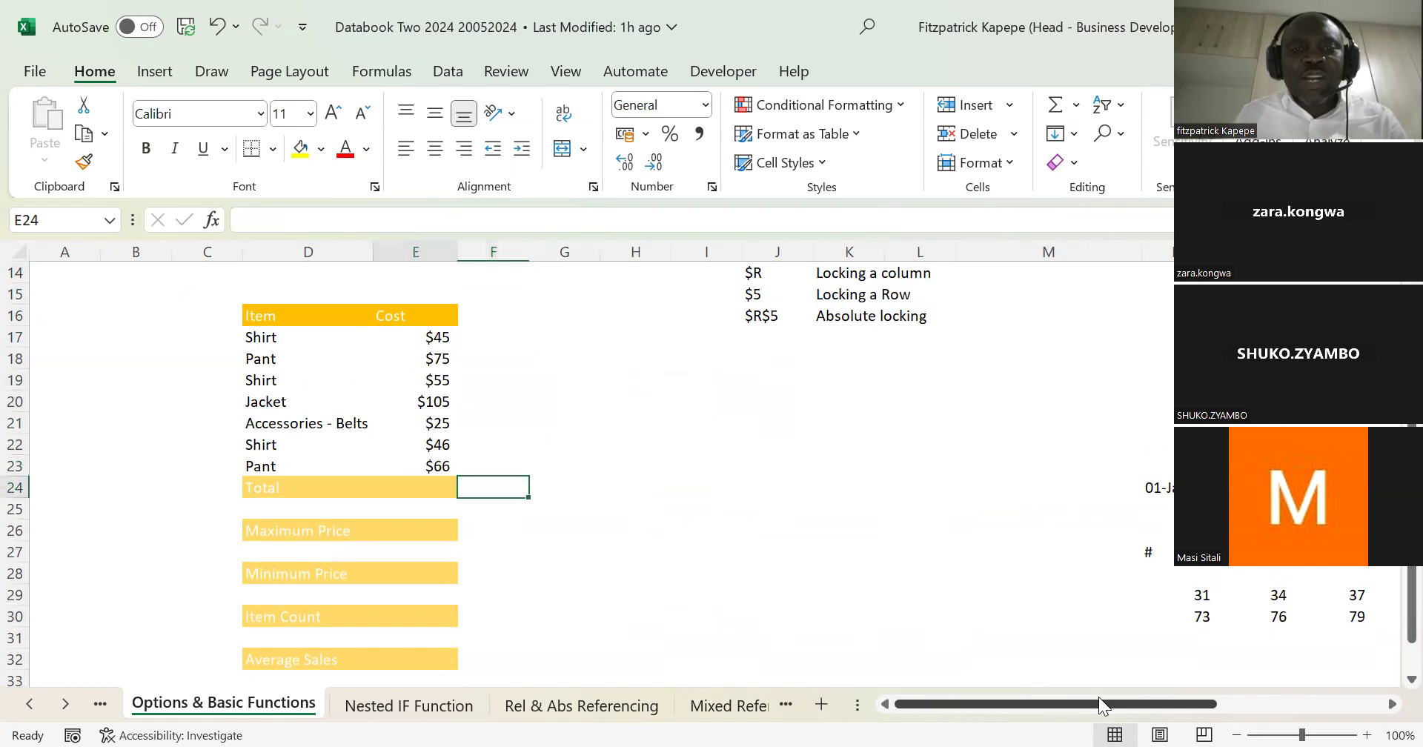
Step: Try a manually written SUM formula over the costs E17:E23 in Total cell E24, and clear the cell
type("=")
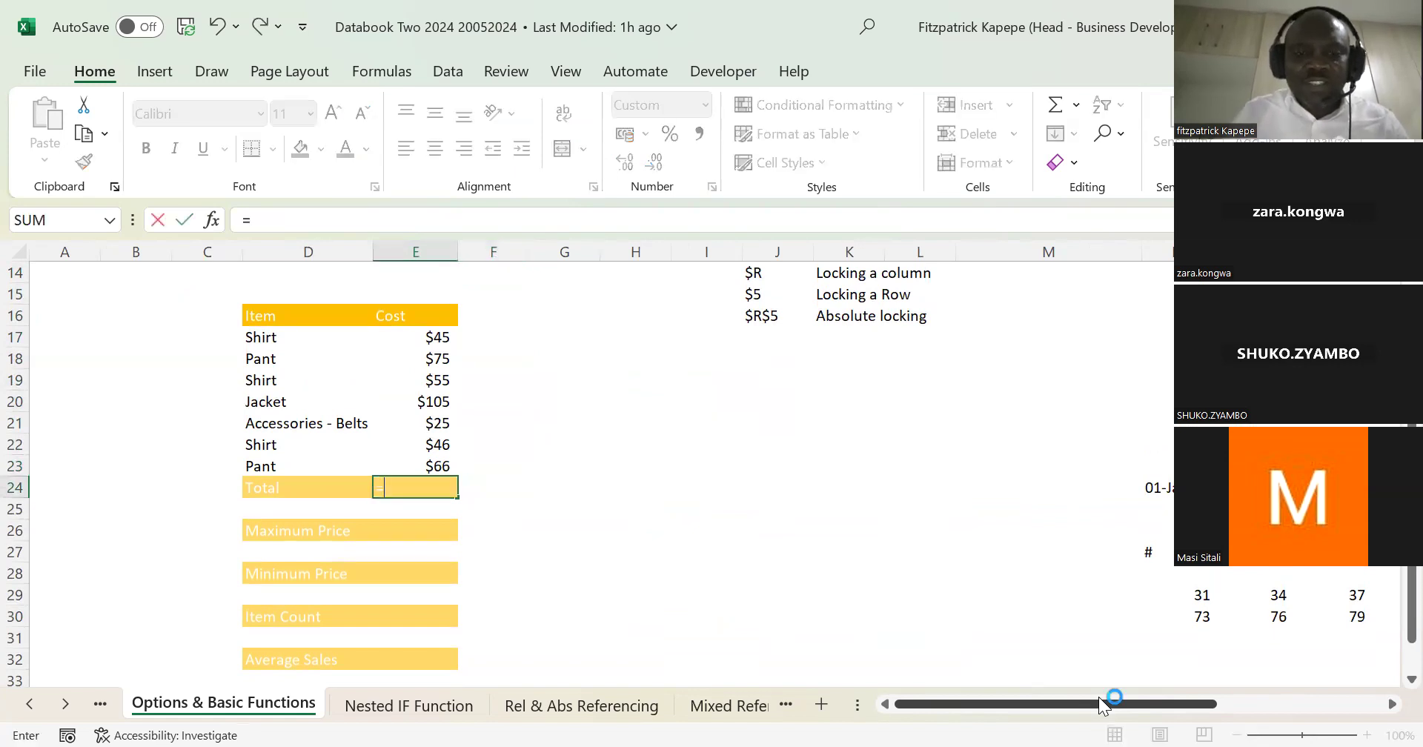
type("sum(")
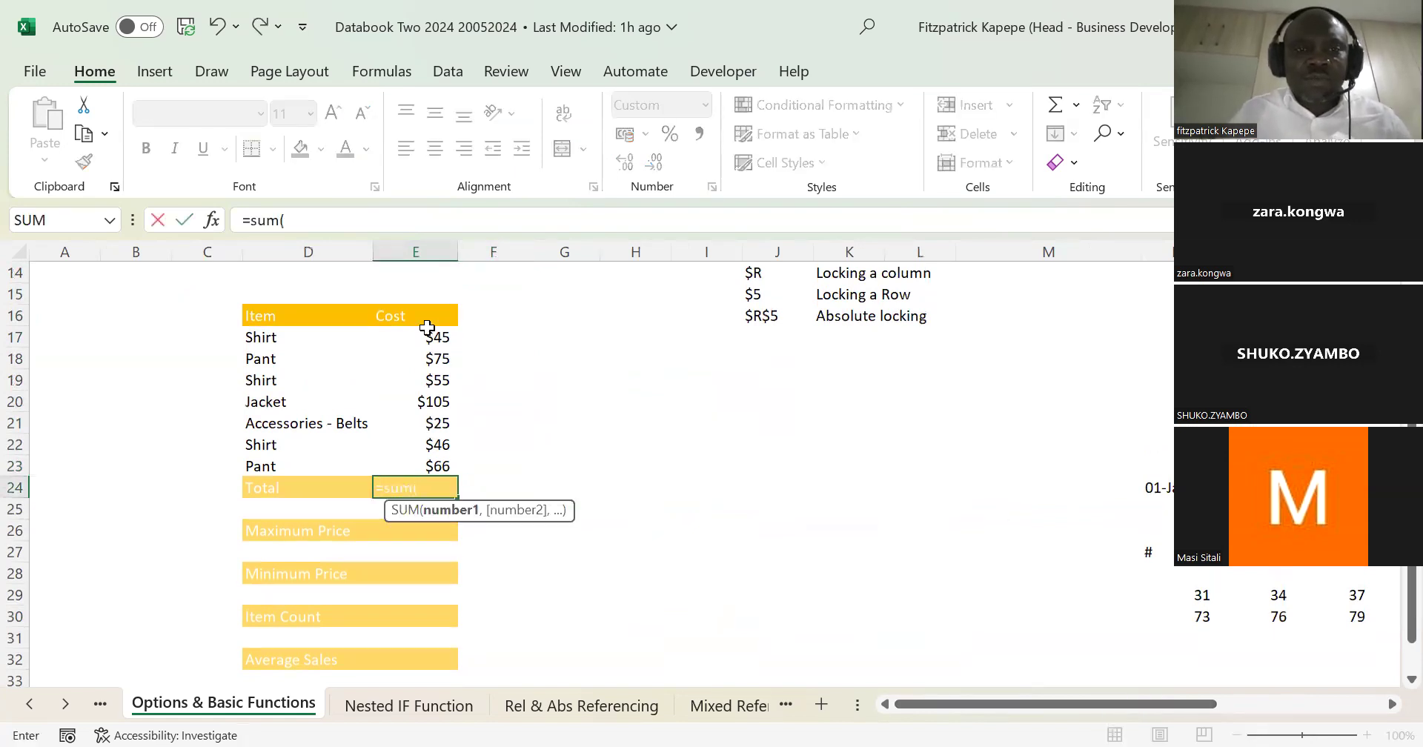
left_click(429, 332)
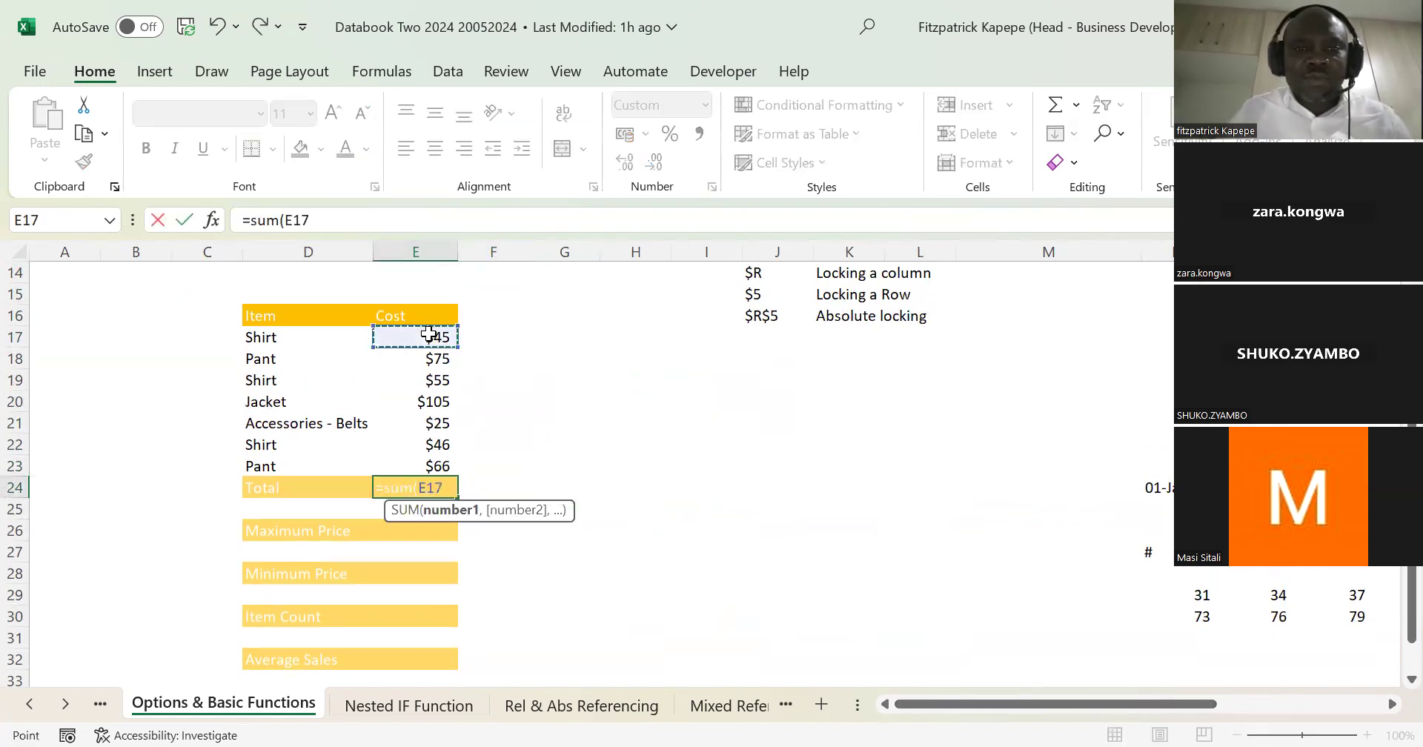
left_click(444, 464, "shift")
key("Return")
key("Up")
key("Delete")
Step: Enter the note Alt+ in F24 beside the Total row
key("Right")
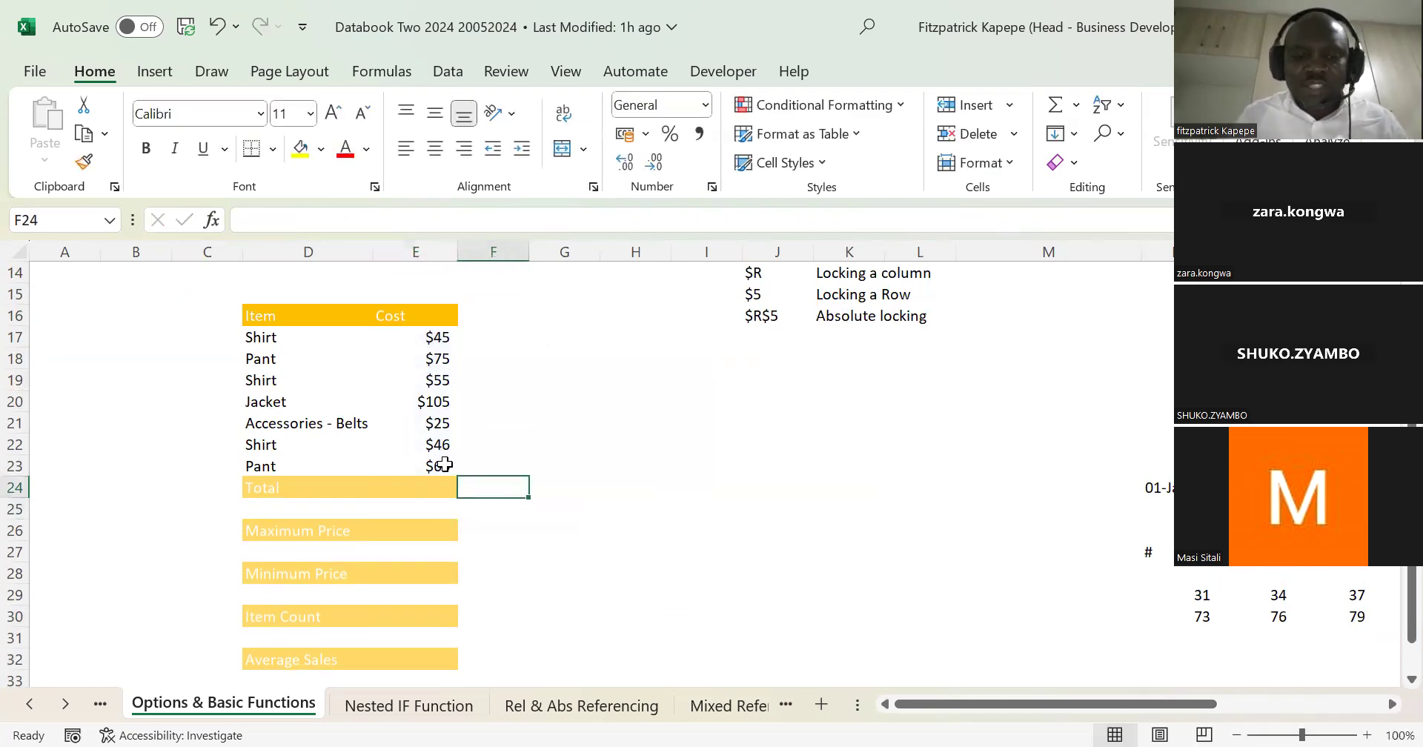
type("Alt")
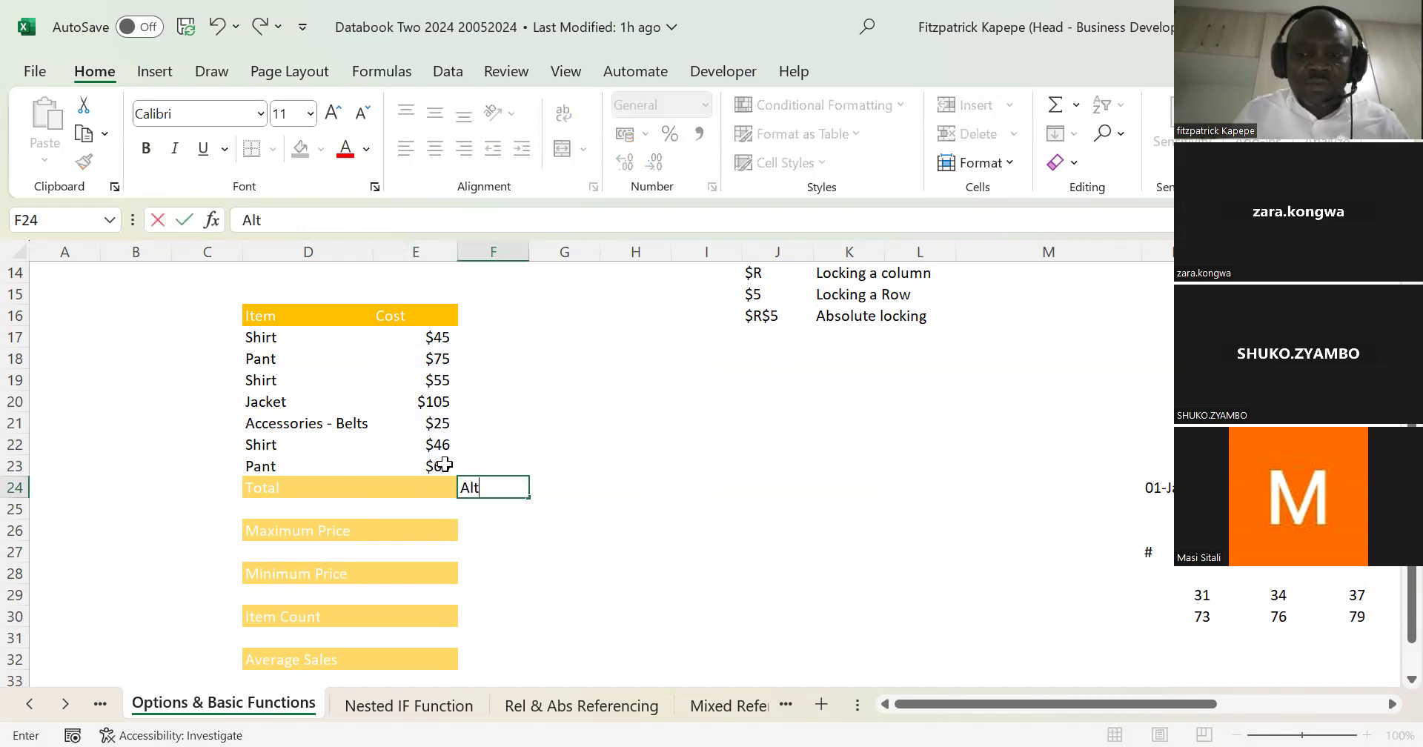
type("+")
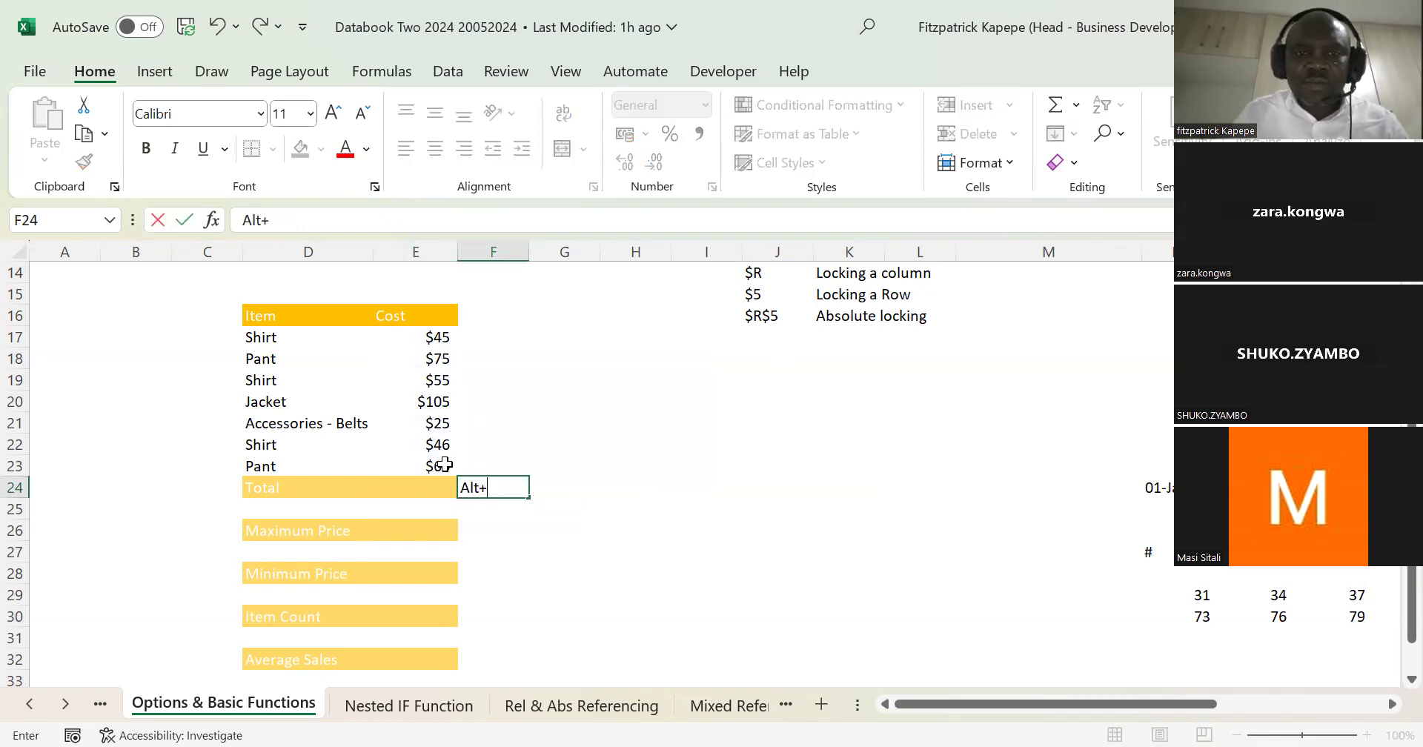
key("Return")
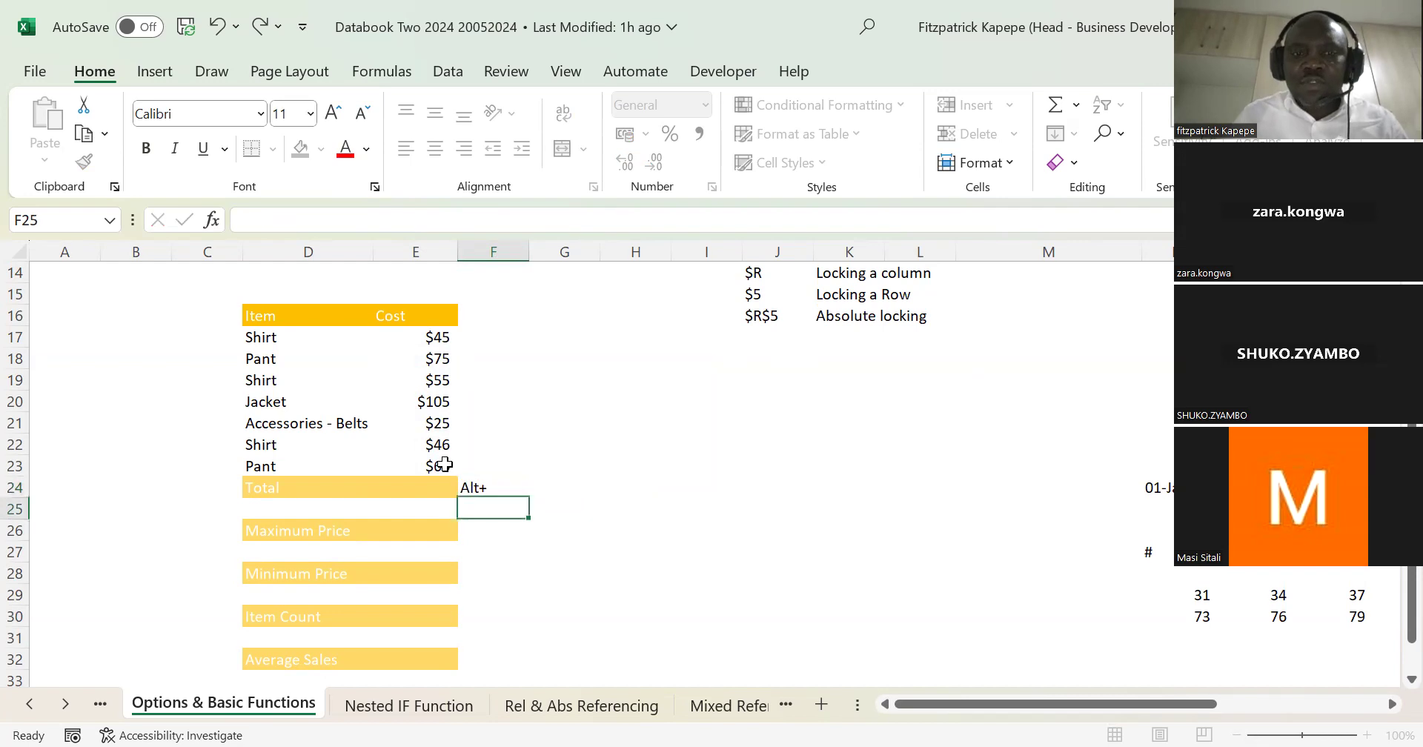
Step: Total the costs E17:E23 in E24 with AutoSum
key("Down")
key("Left")
key("Up")
key("Up")
key("Up")
key("Down")
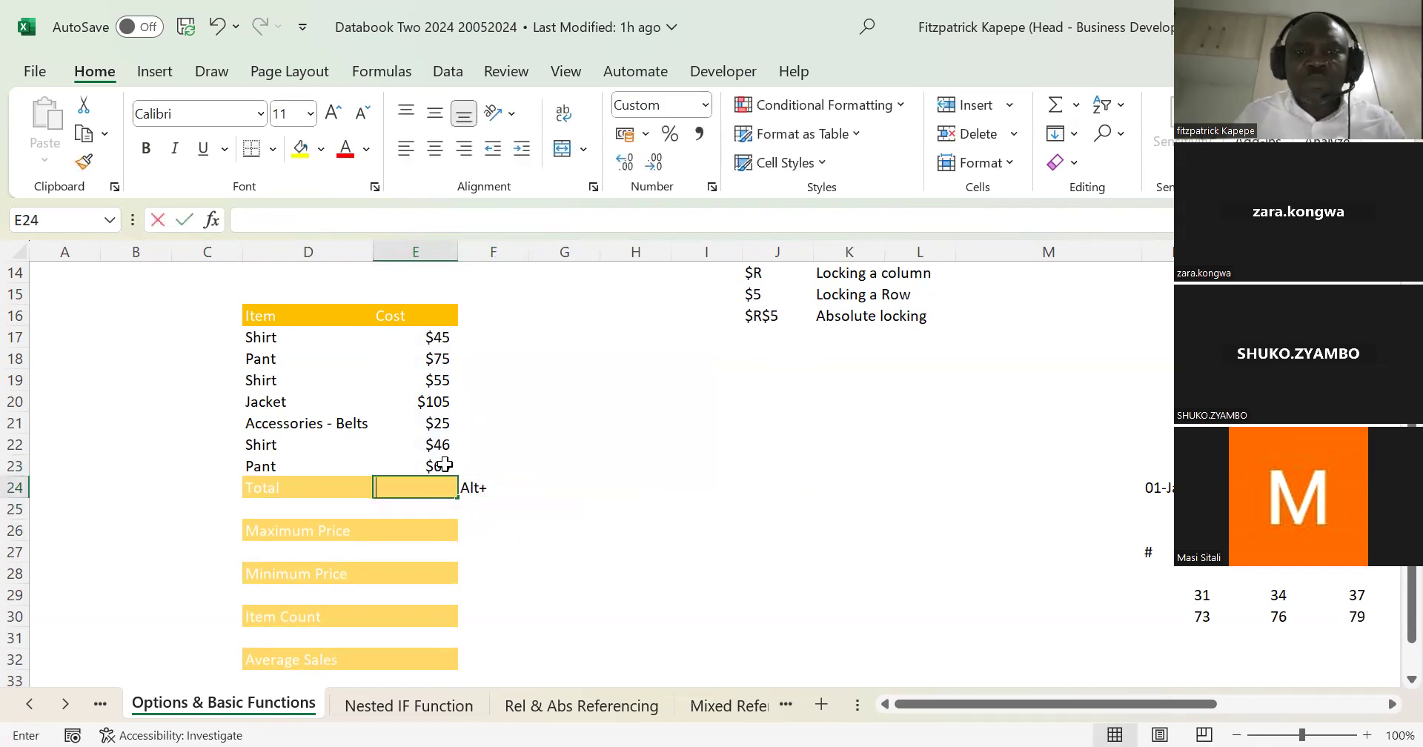
key("alt+equal")
key("Return")
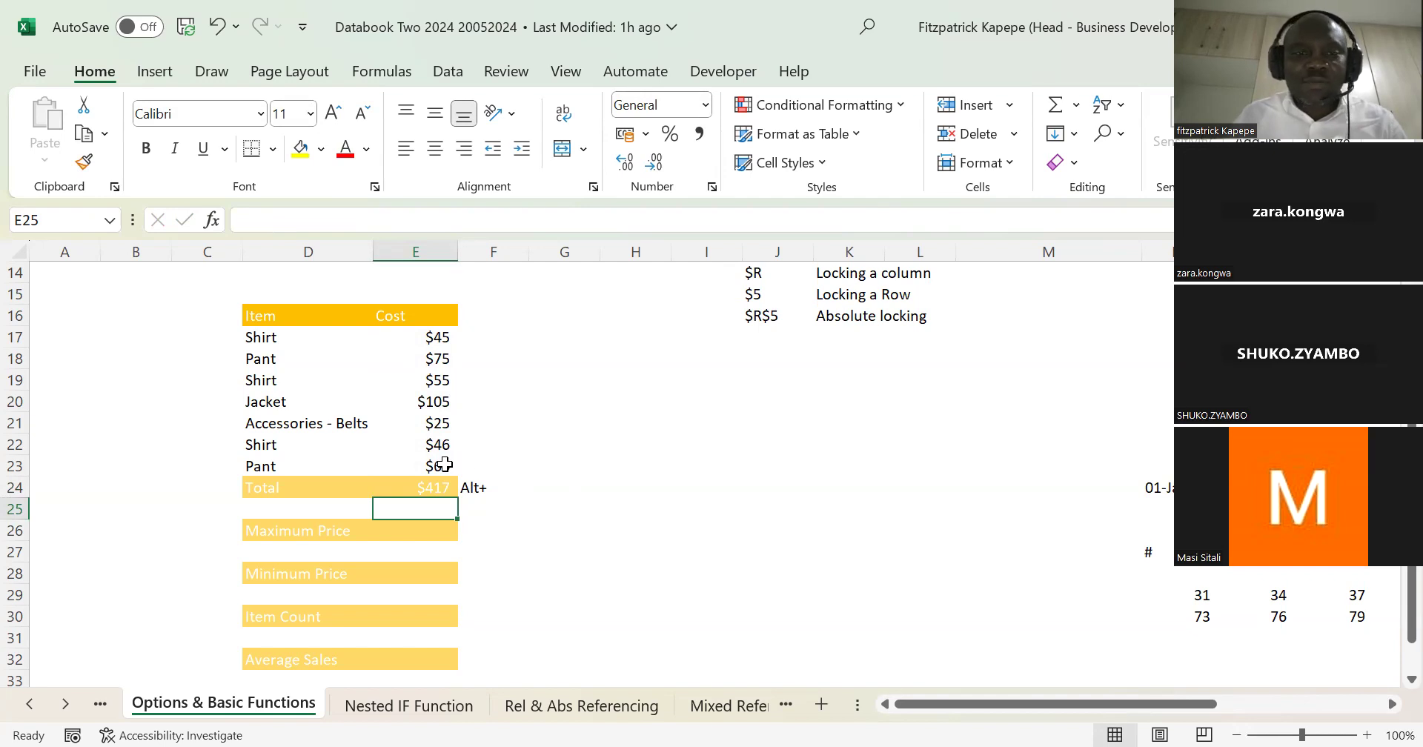
Step: Enter the note Sum in G24, beside the Alt+ note
left_click(469, 487)
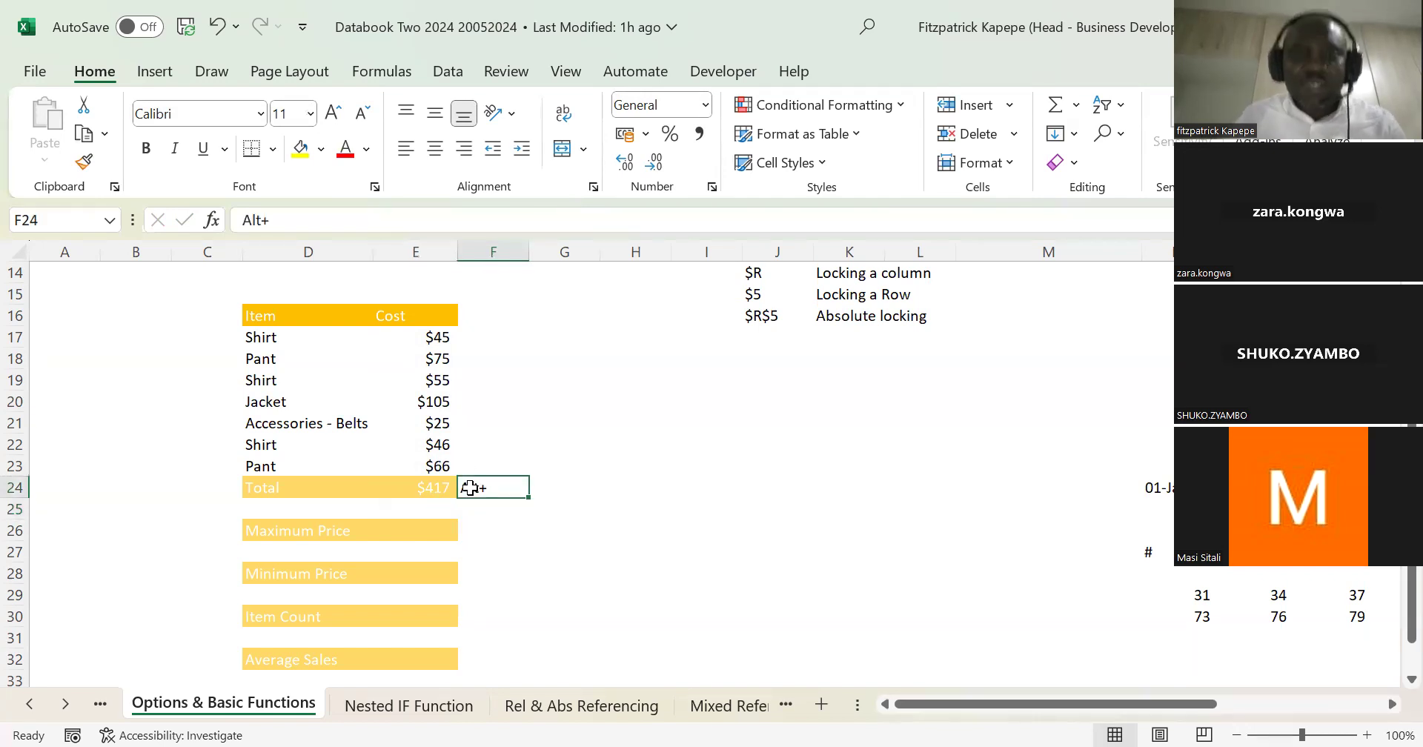
left_click(539, 489)
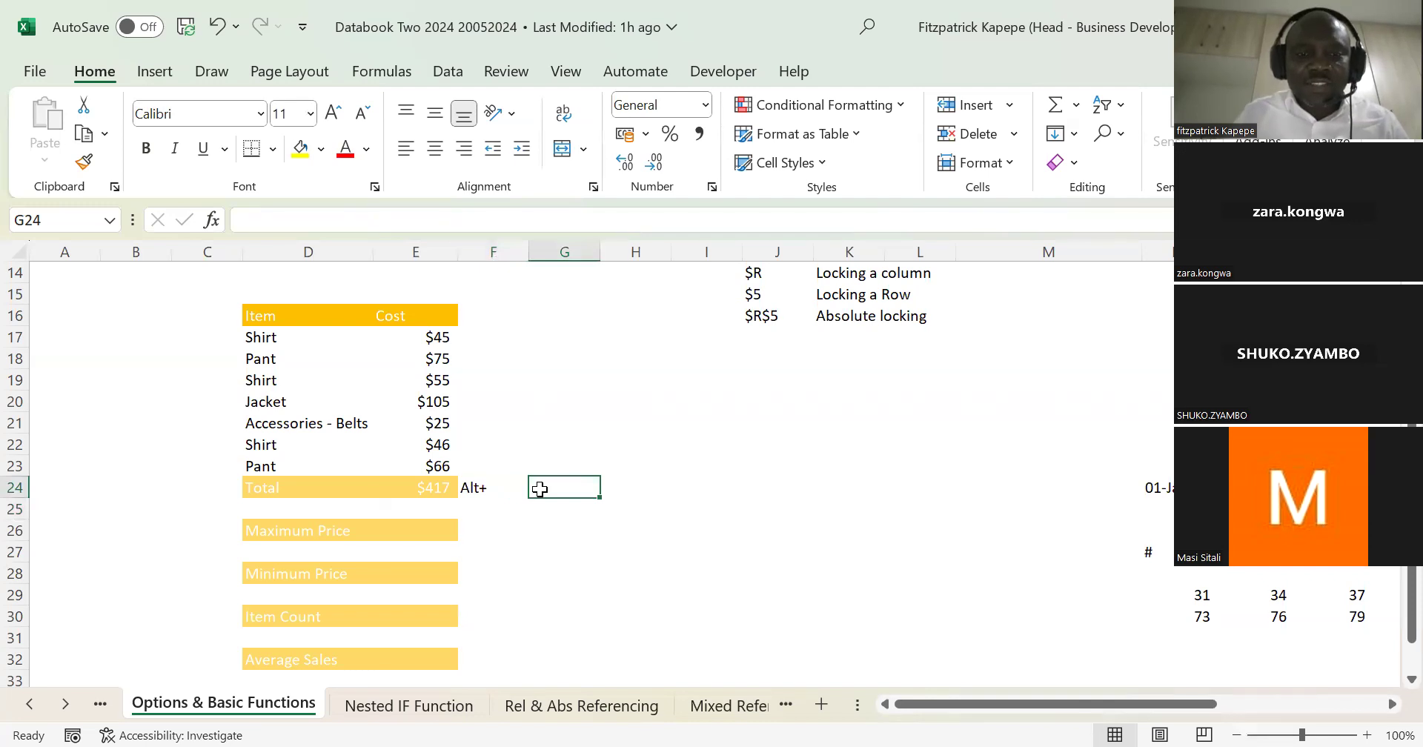
type("Sum")
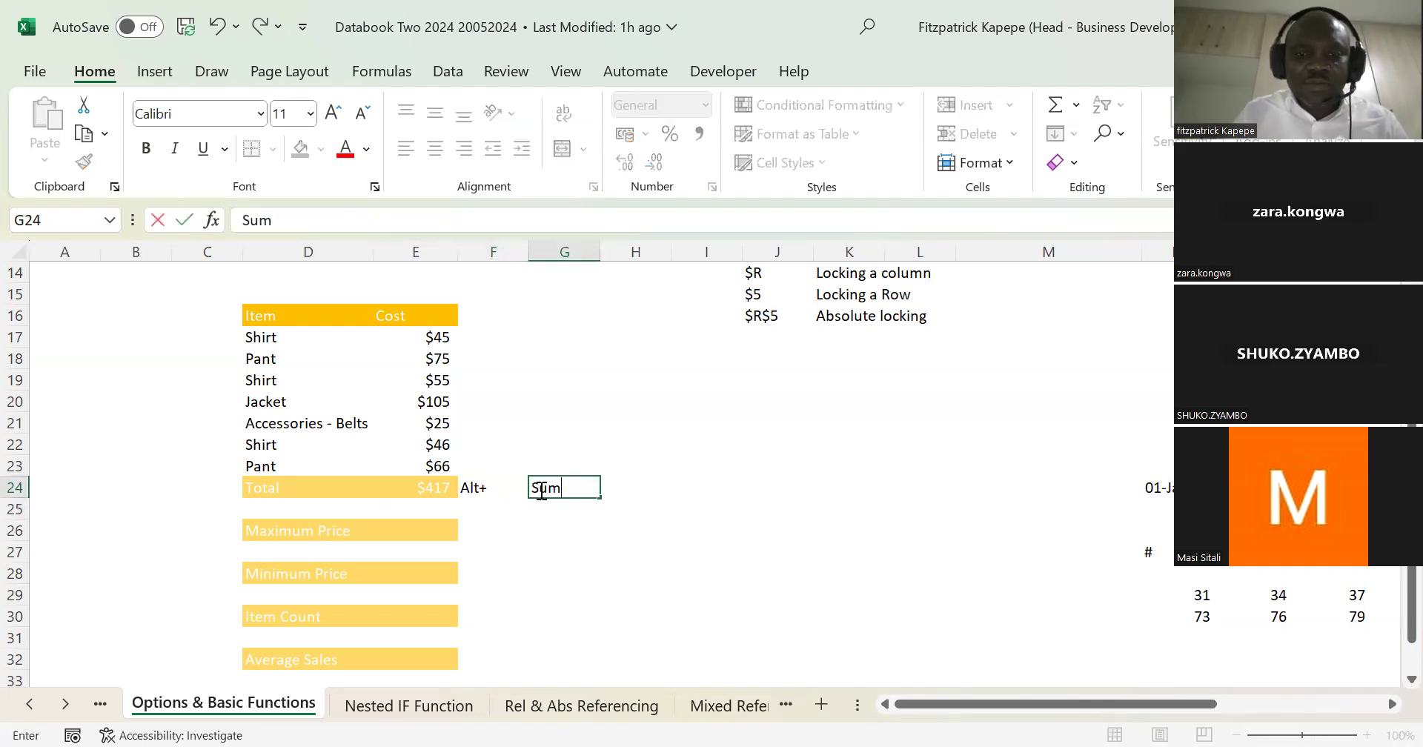
key("Return")
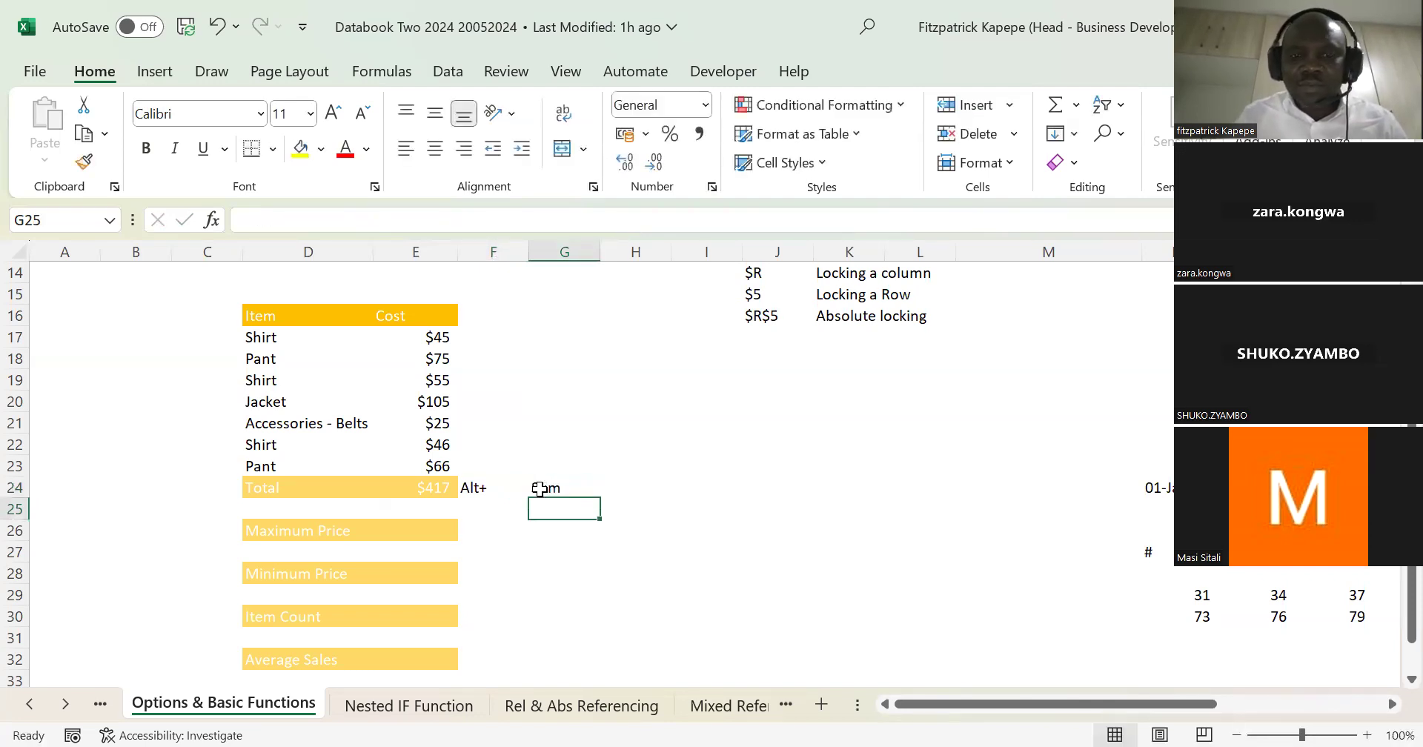
Step: Calculate the Maximum Price in E26 with a MAX formula over the costs E17:E23
key("Left")
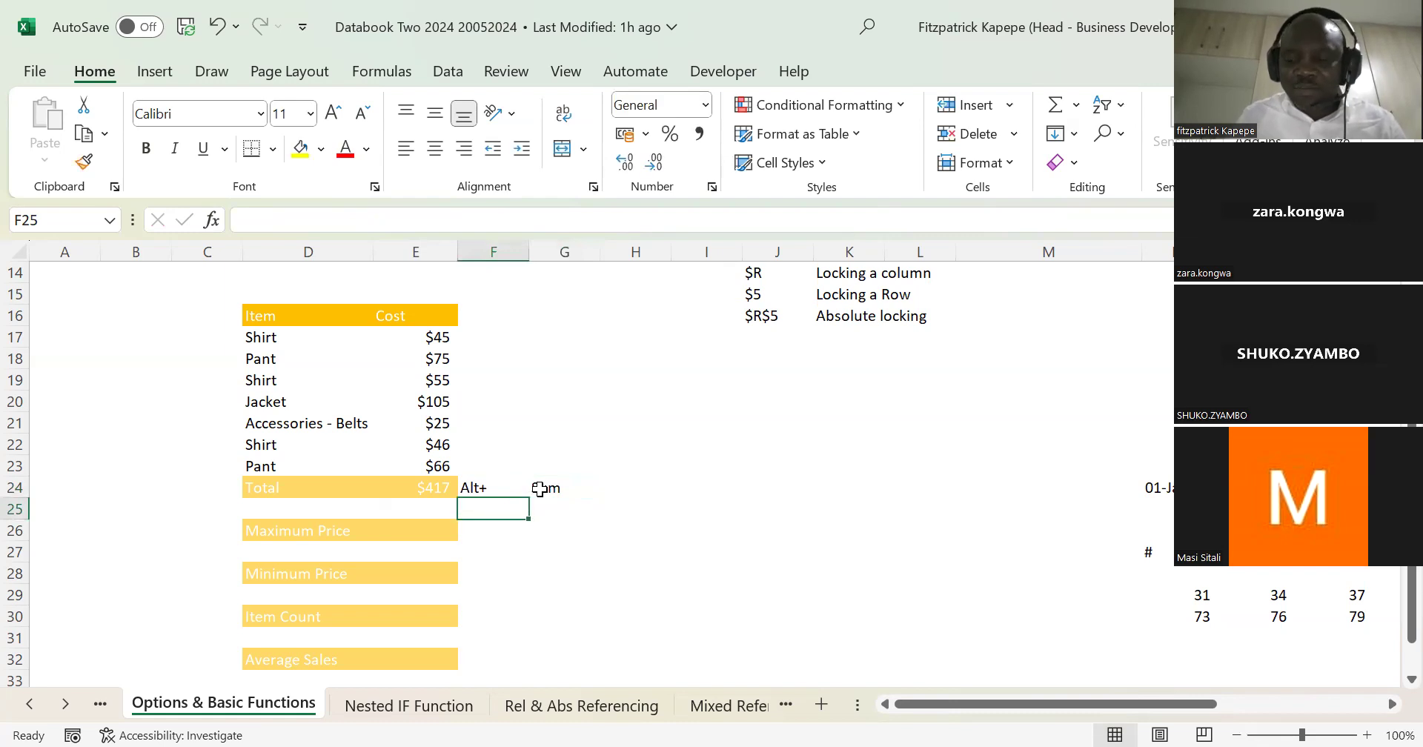
key("Left")
key("Down")
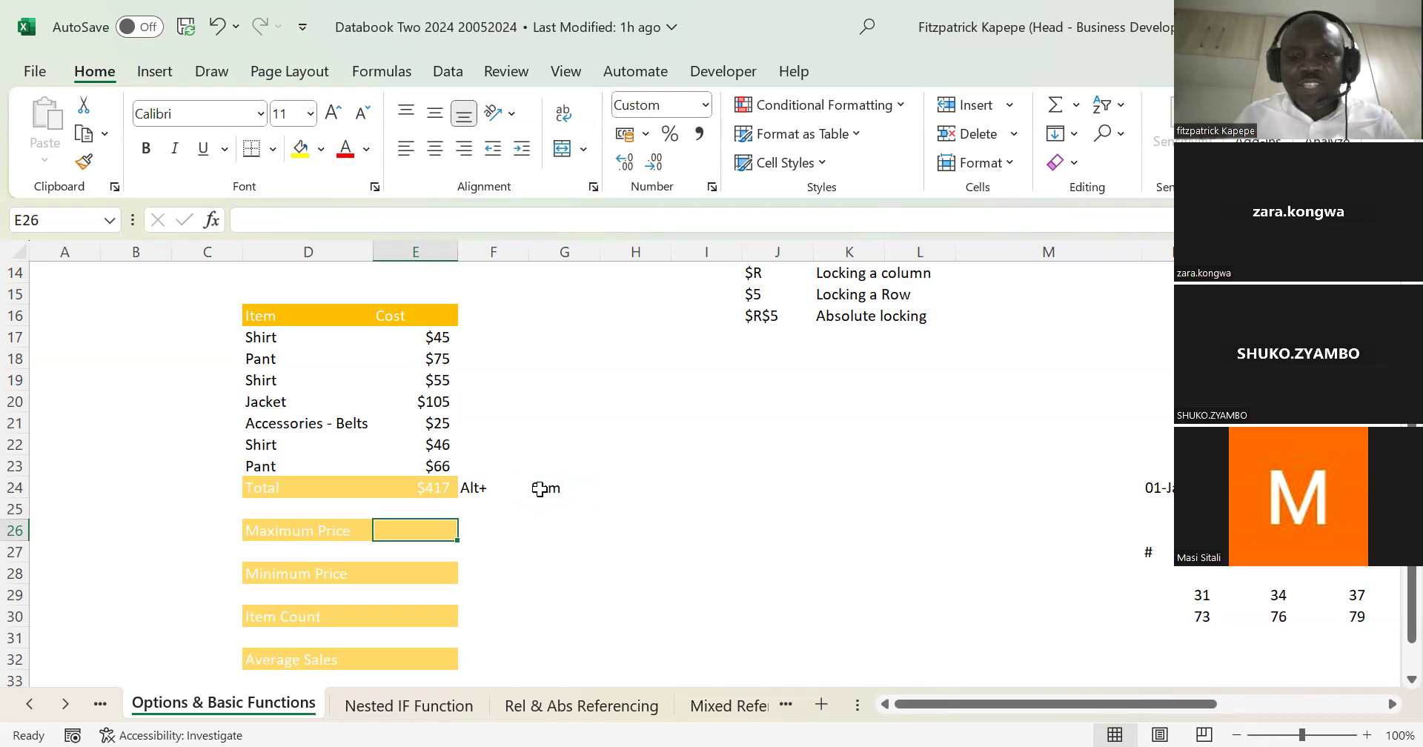
key("Up")
key("Up")
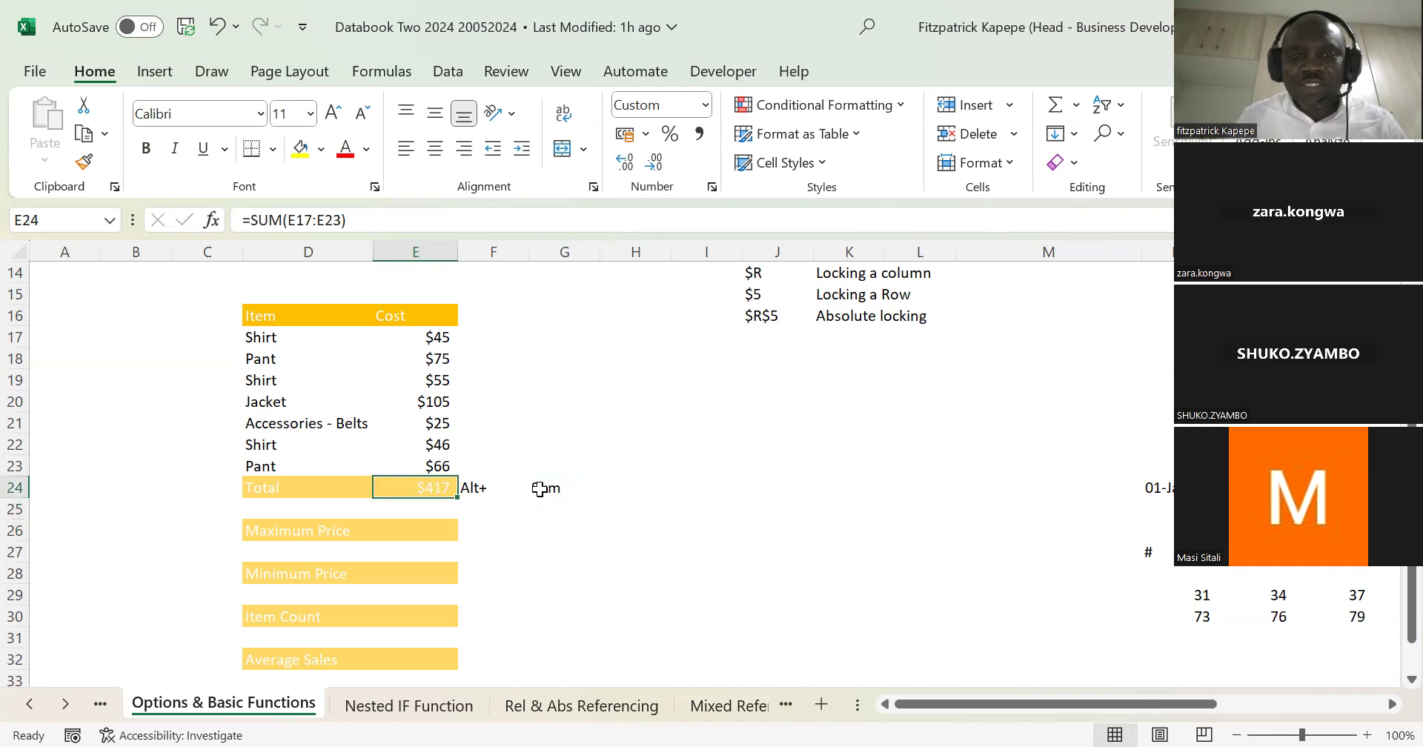
key("Right")
key("Left")
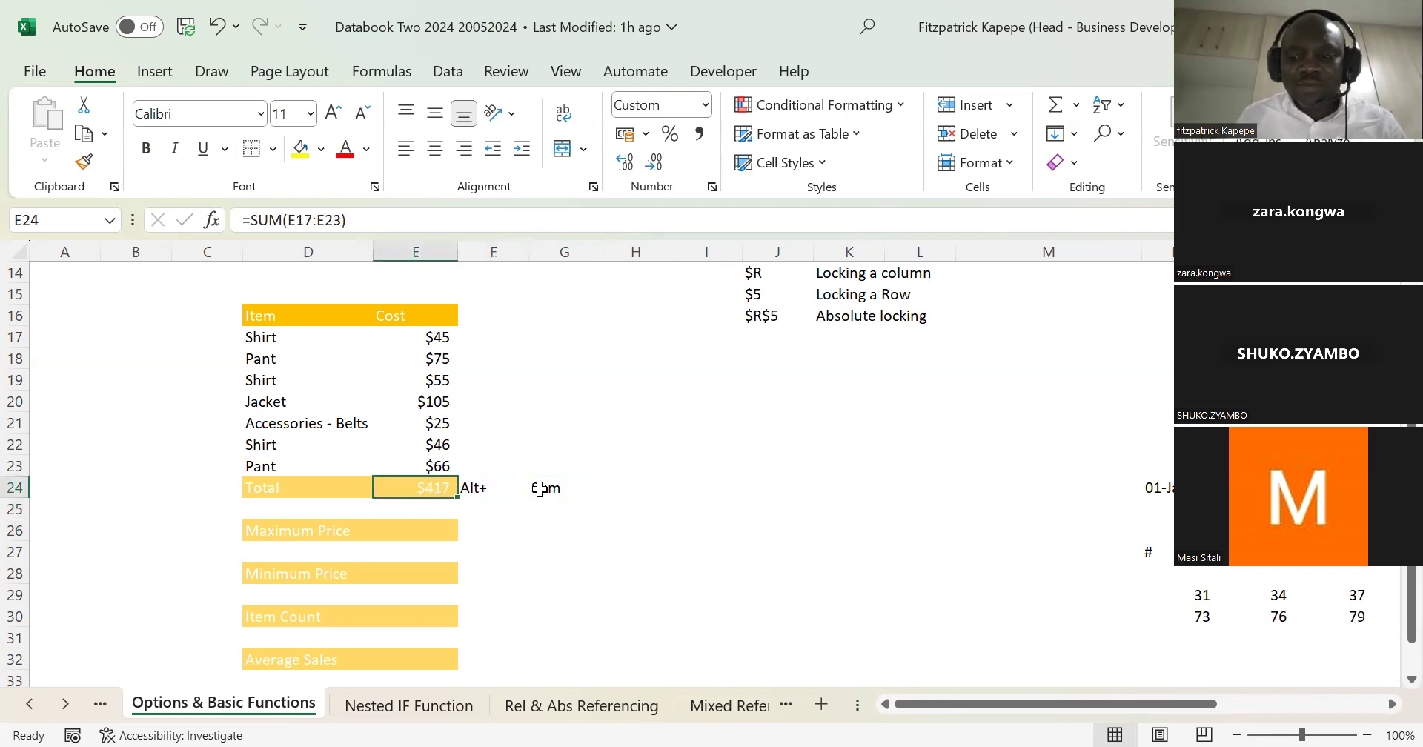
key("Down")
key("Down")
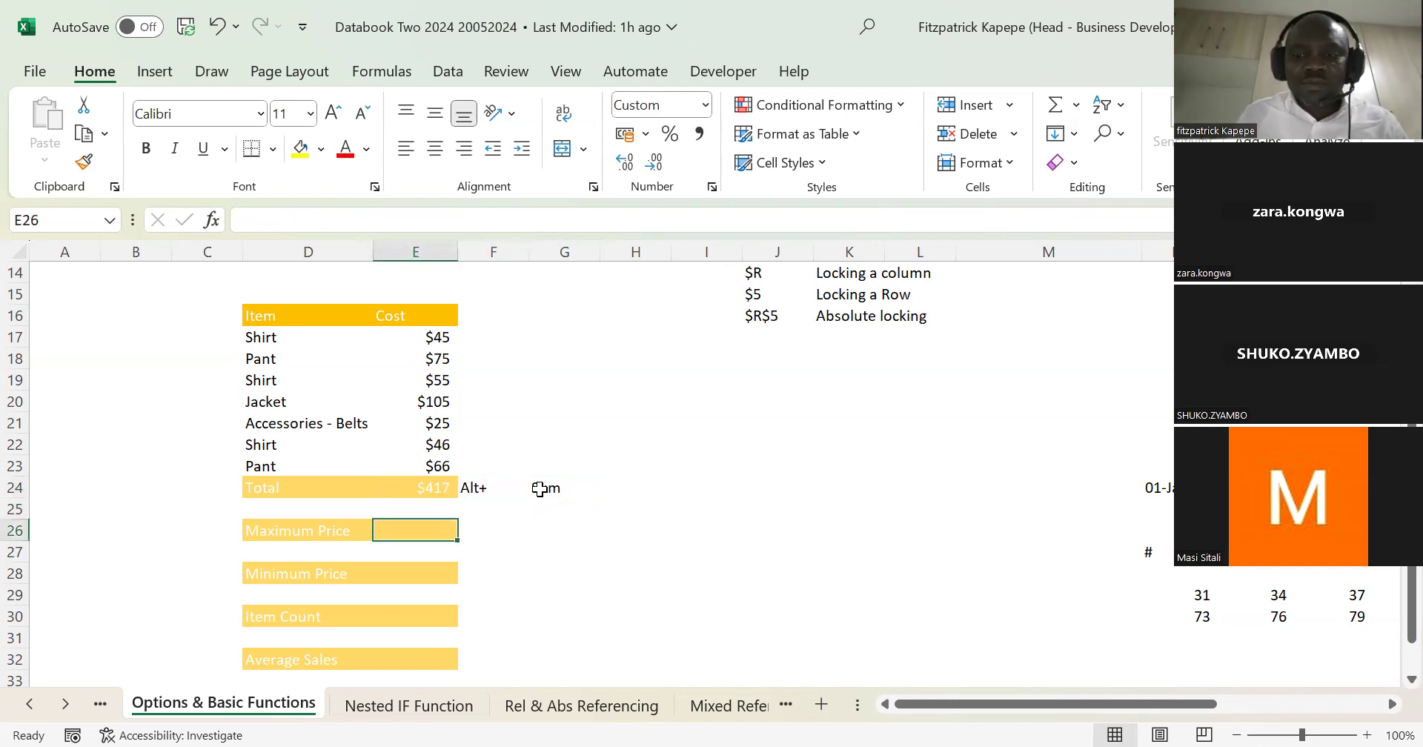
type("=")
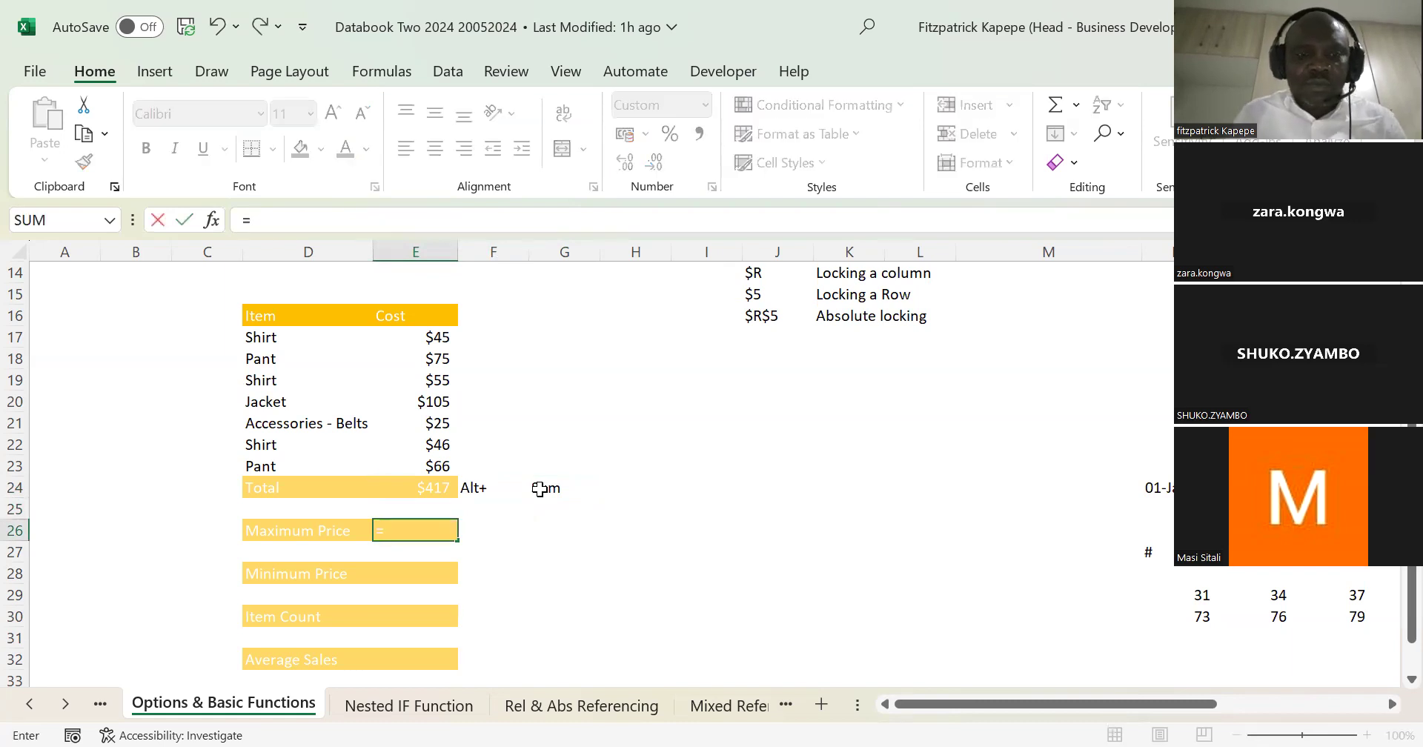
type("ma")
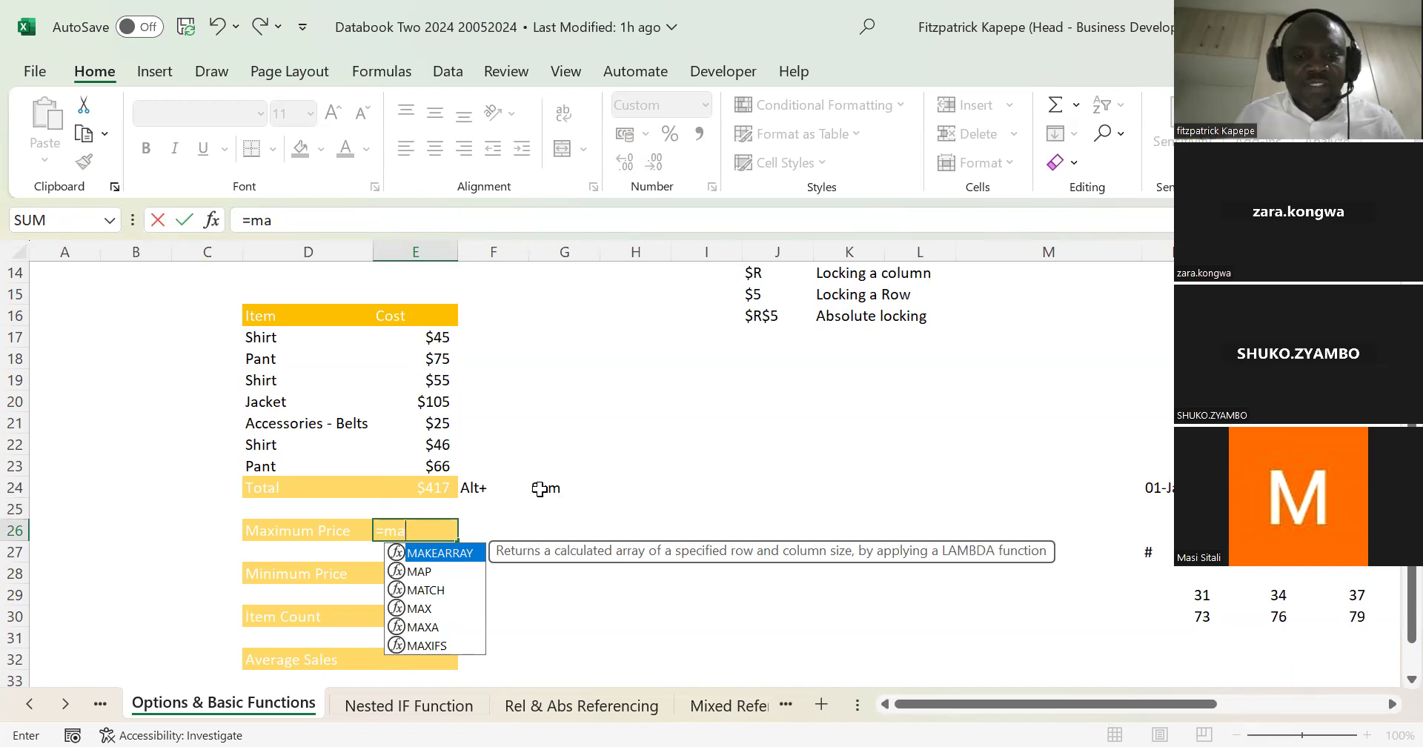
type("x")
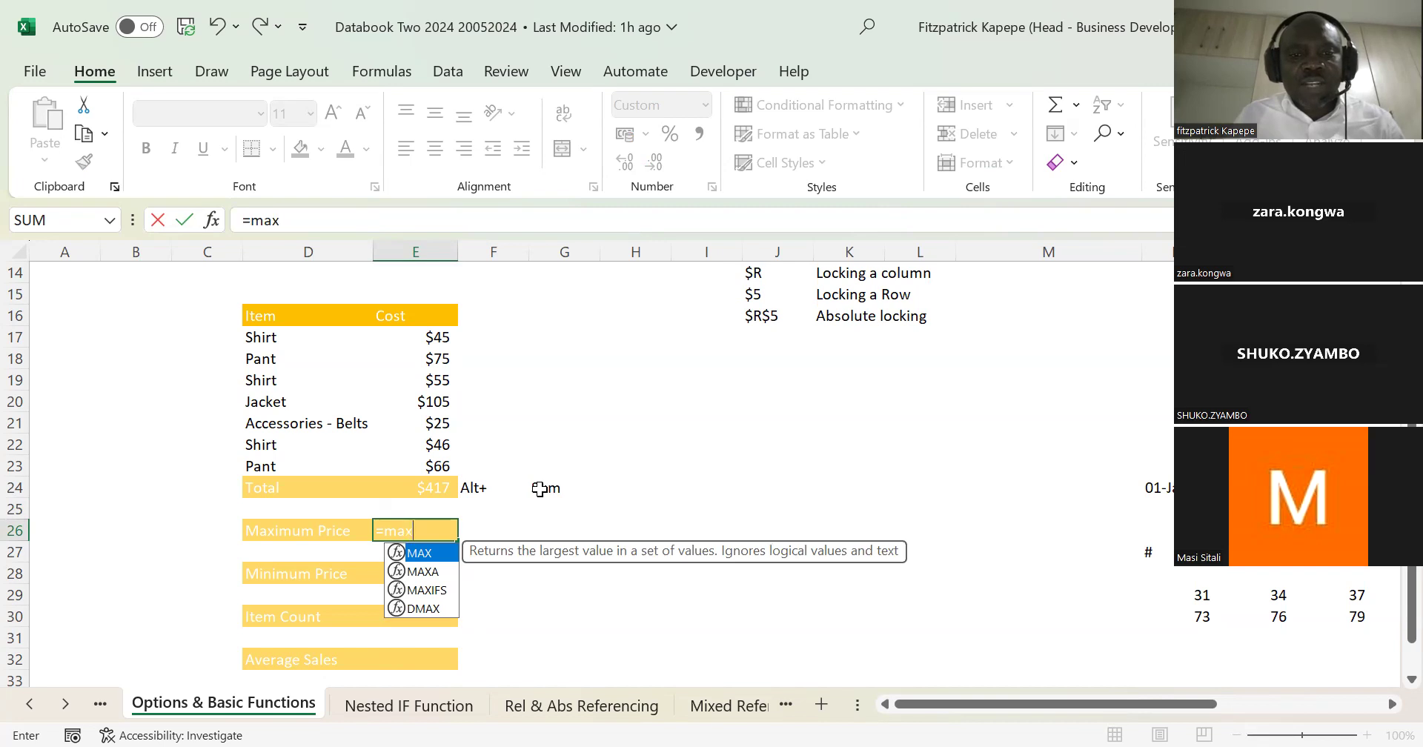
key("Tab")
left_click(436, 338)
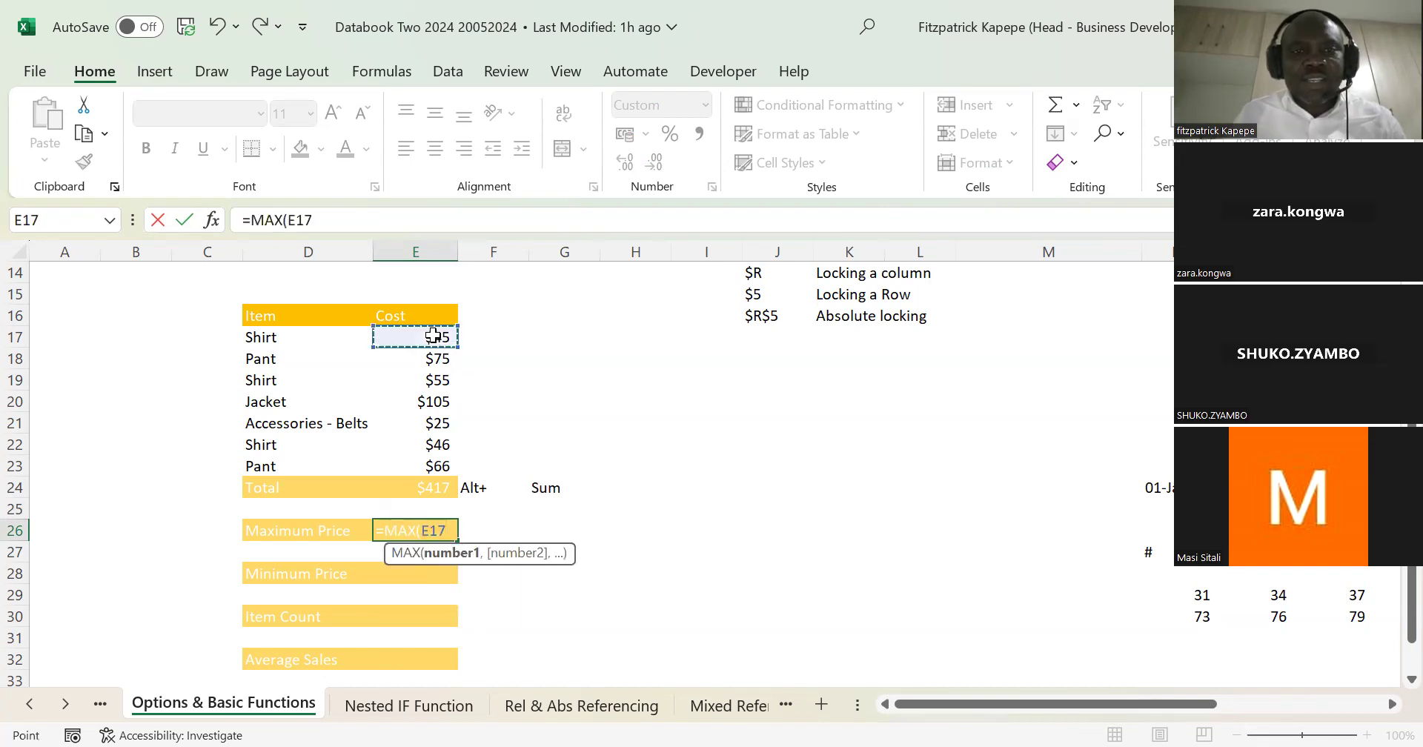
left_click(438, 461, "shift")
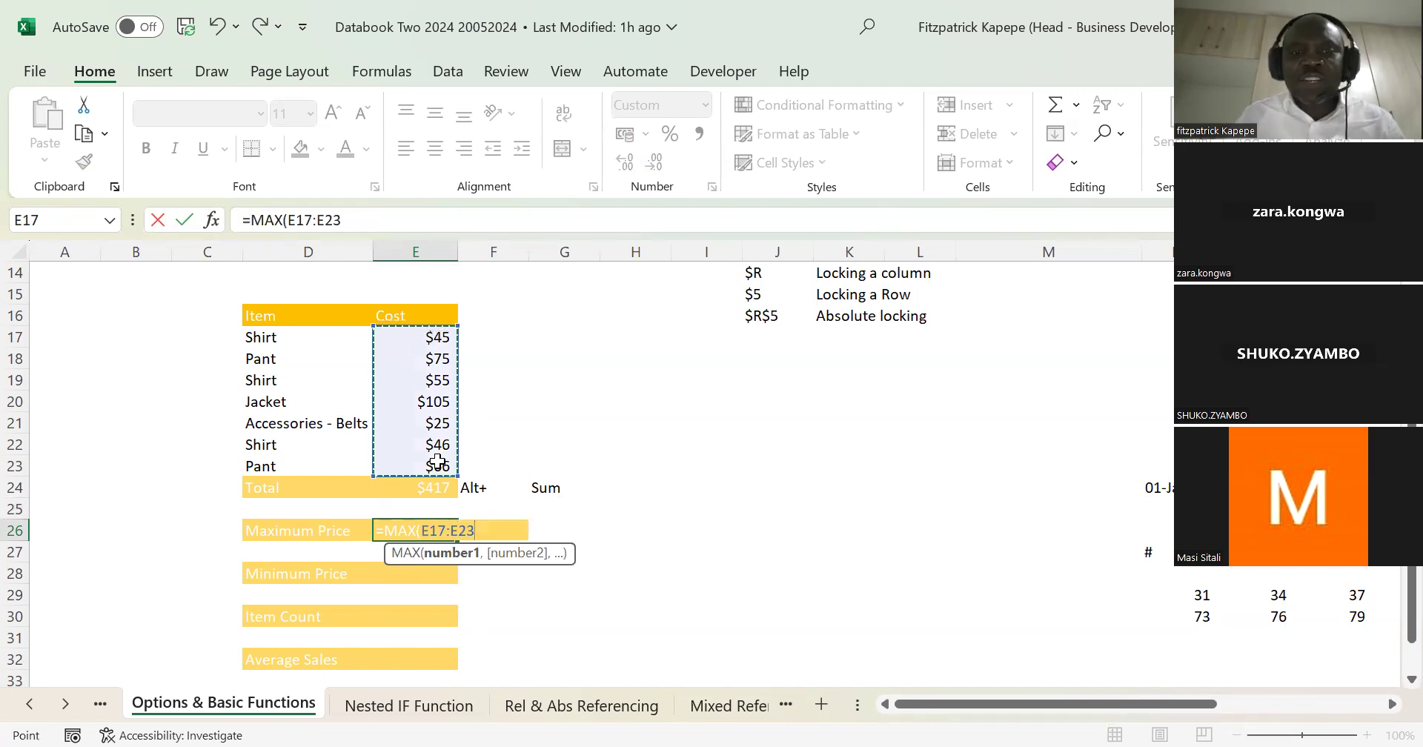
key("Return")
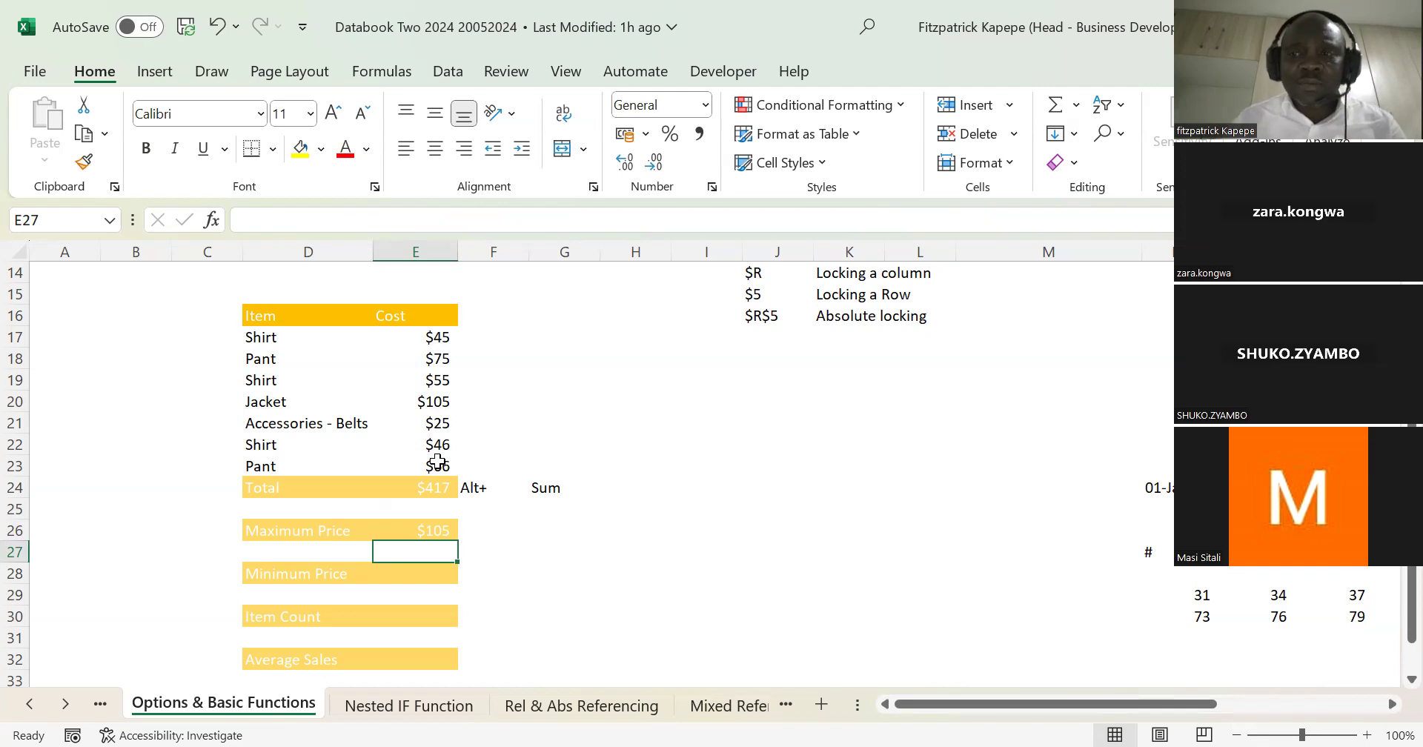
Step: Calculate the Minimum Price in E28 with a MIN formula over the costs E17:E23
key("Down")
key("Down")
key("Up")
type("=")
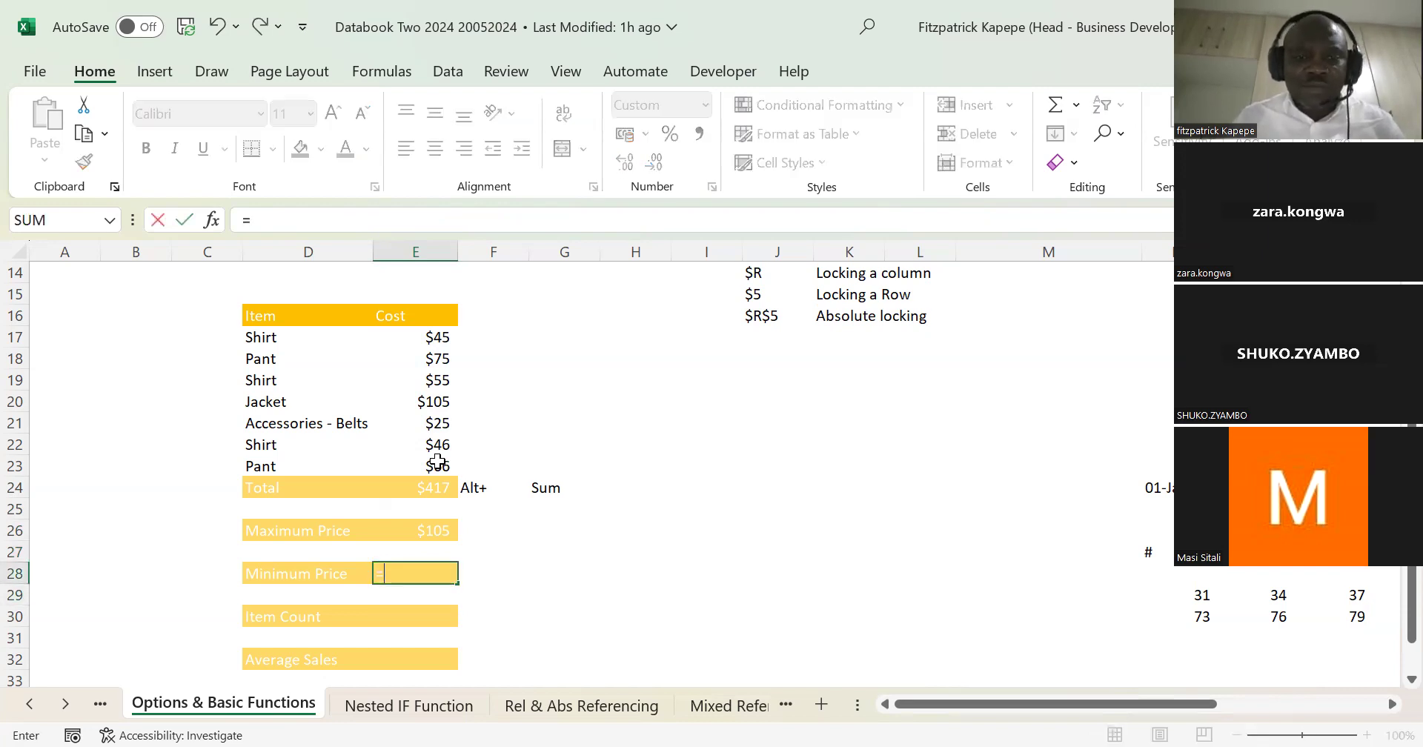
type("MIN(")
left_click(443, 338)
left_click_drag(444, 338, 444, 455)
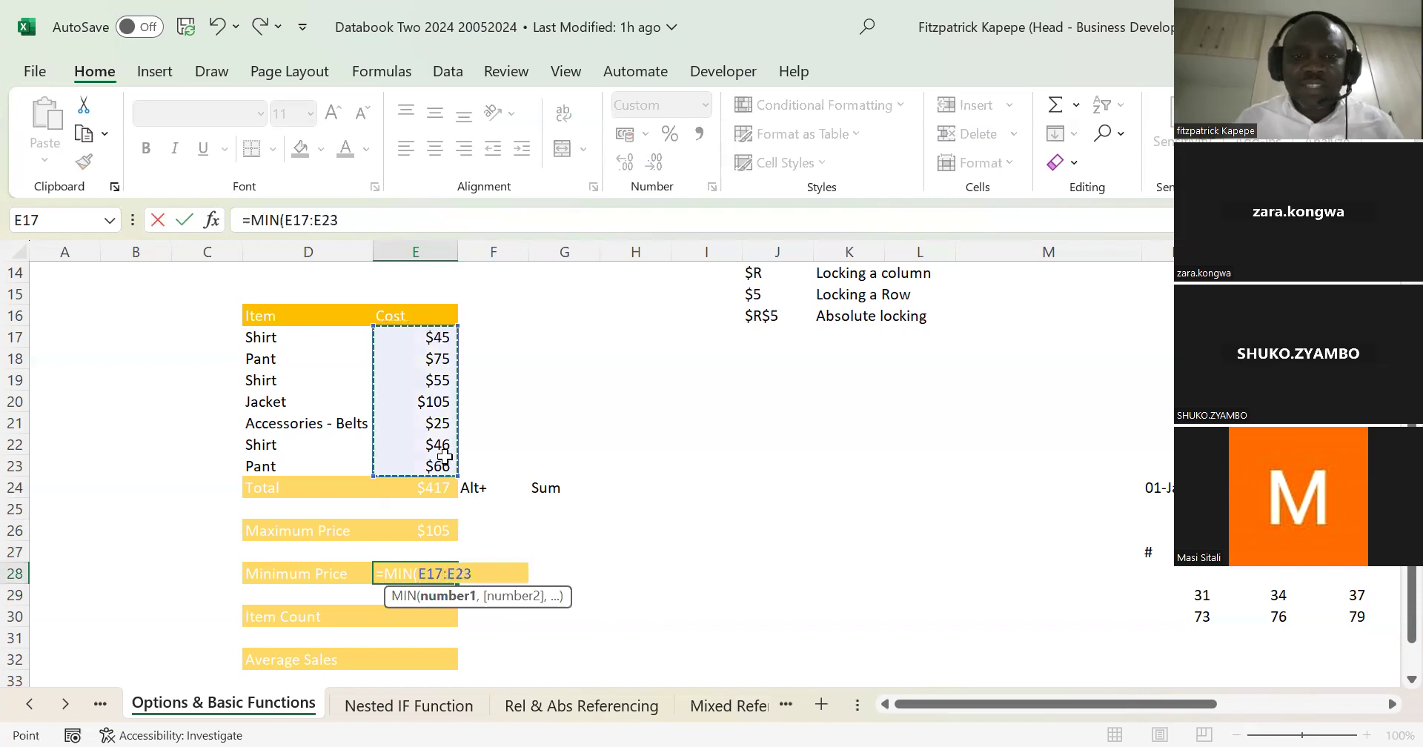
key("Return")
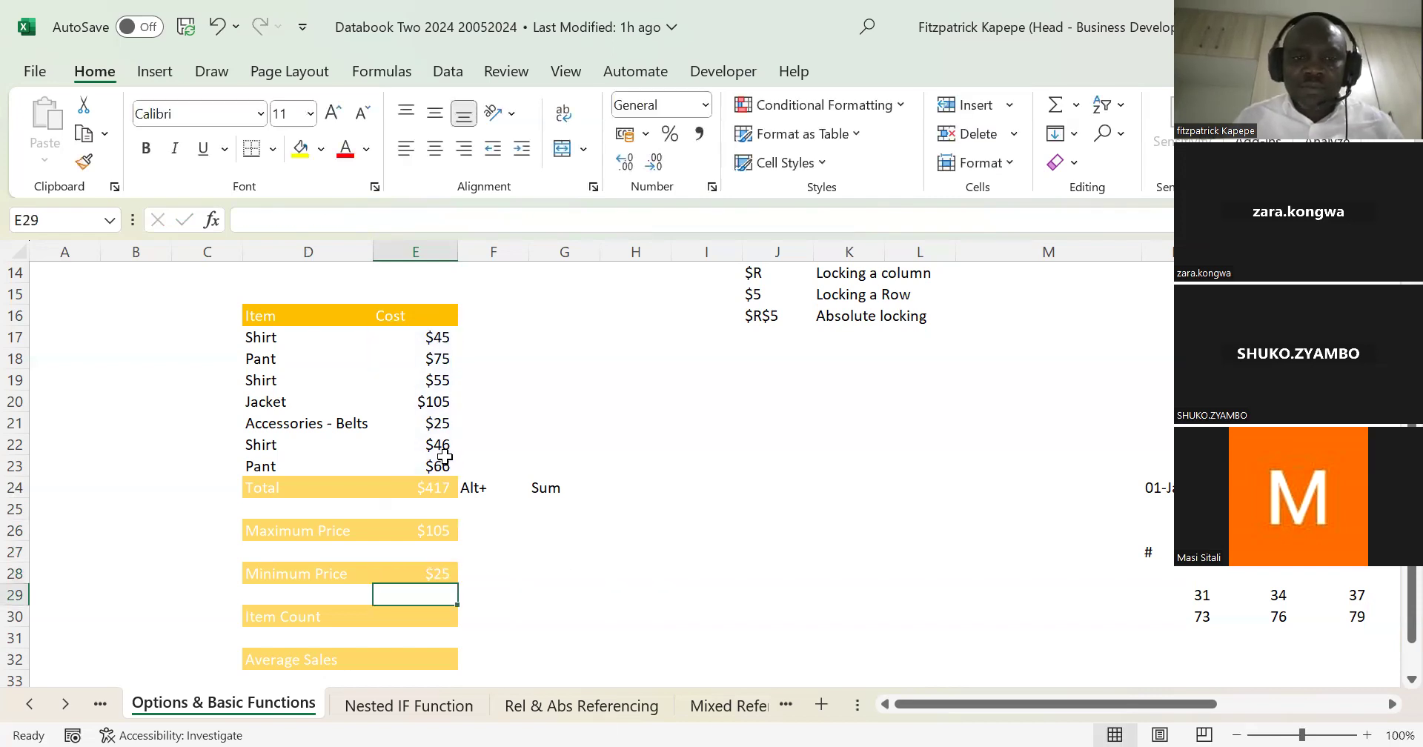
Step: Calculate the Item Count in E30 with a COUNT formula over the costs E17:E23
key("Down")
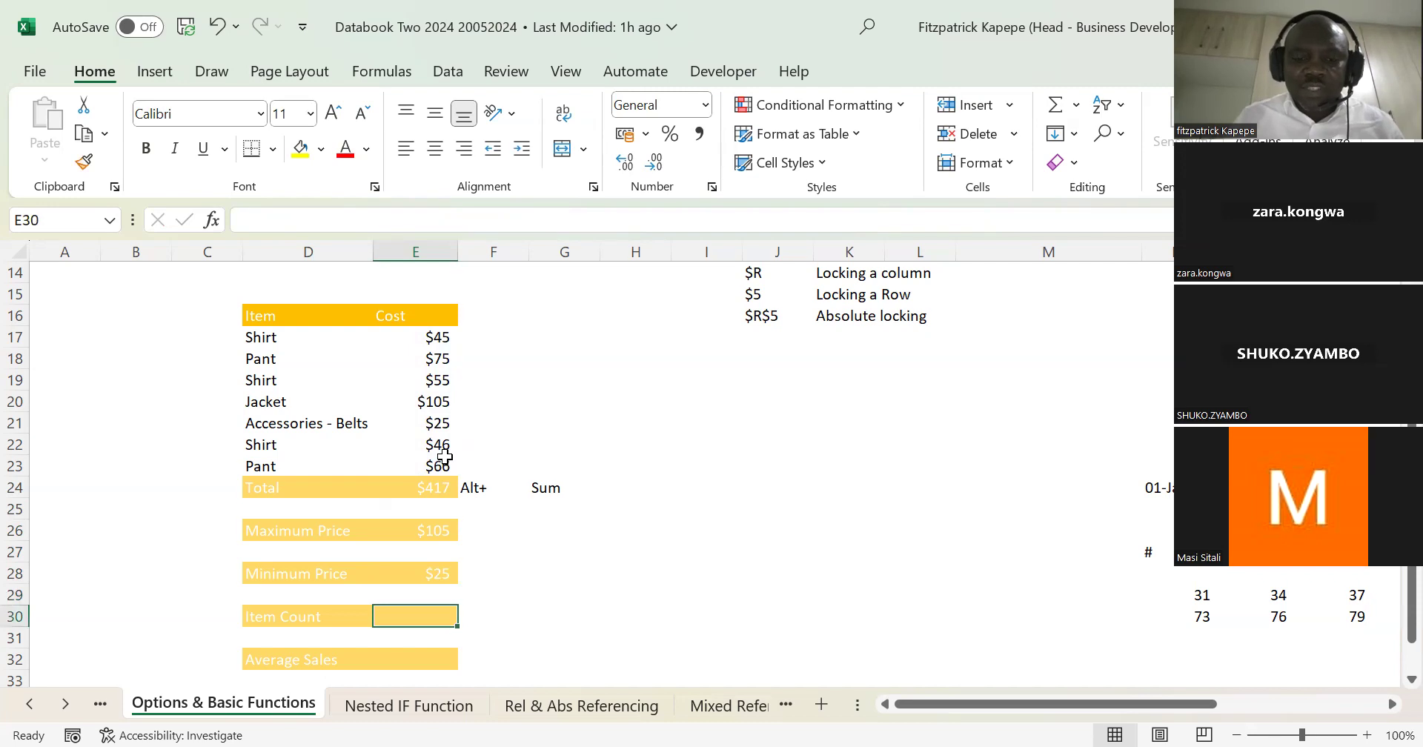
type("=coun")
key("Tab")
left_click(436, 336)
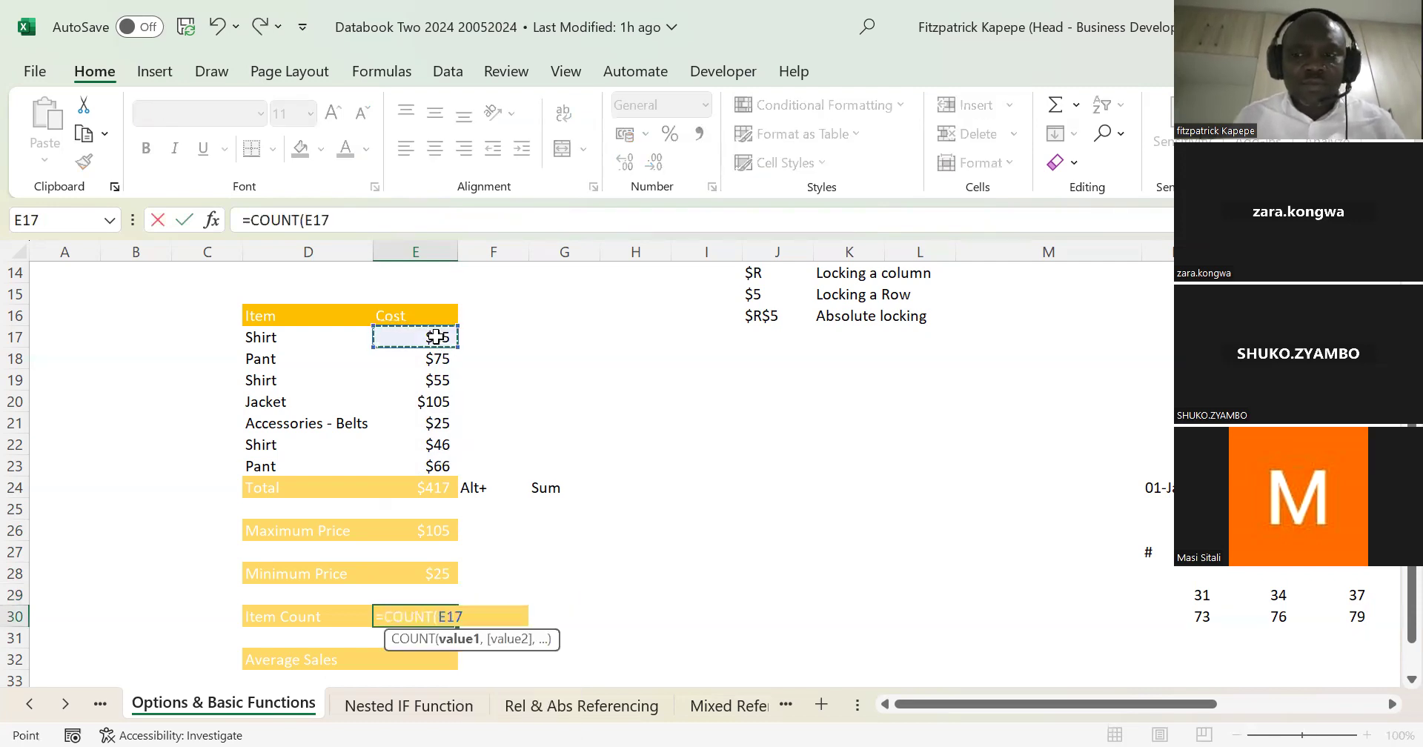
left_click(443, 464, "shift")
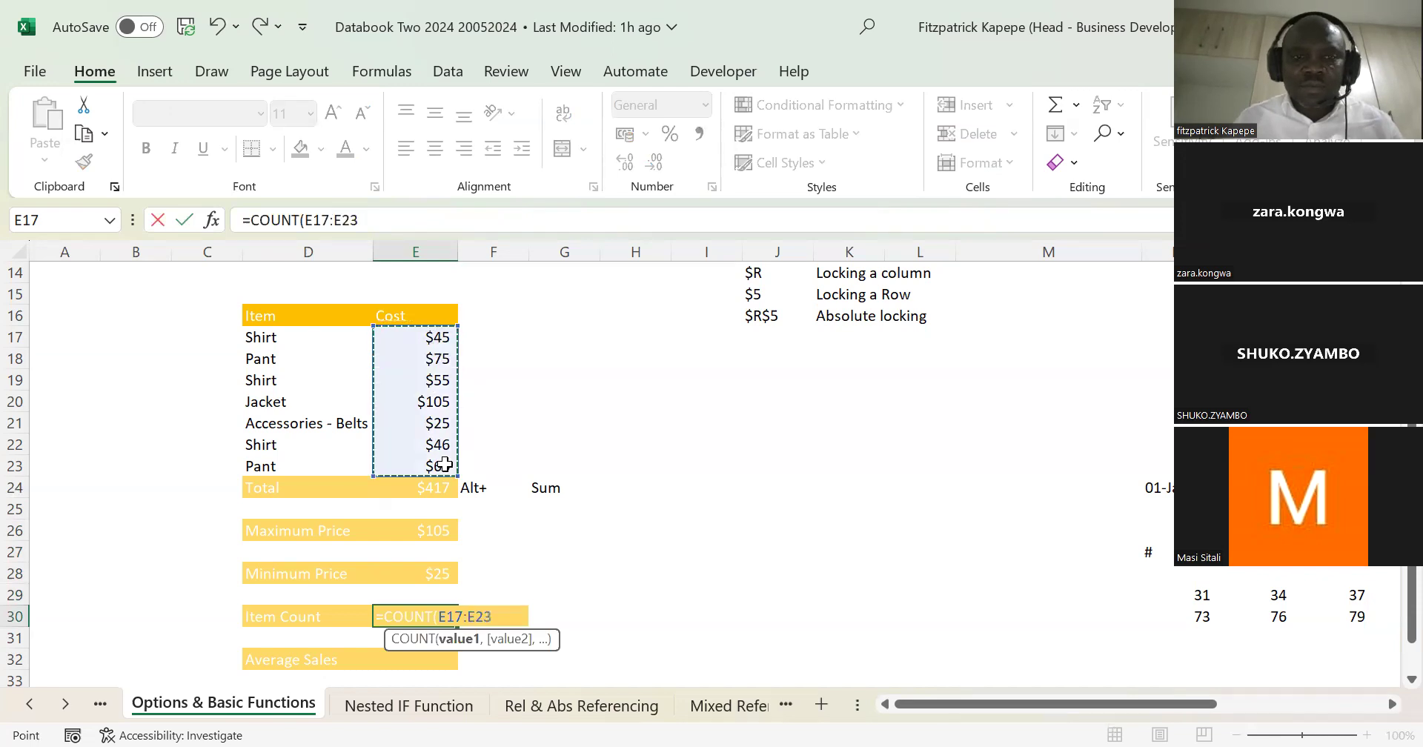
key("Return")
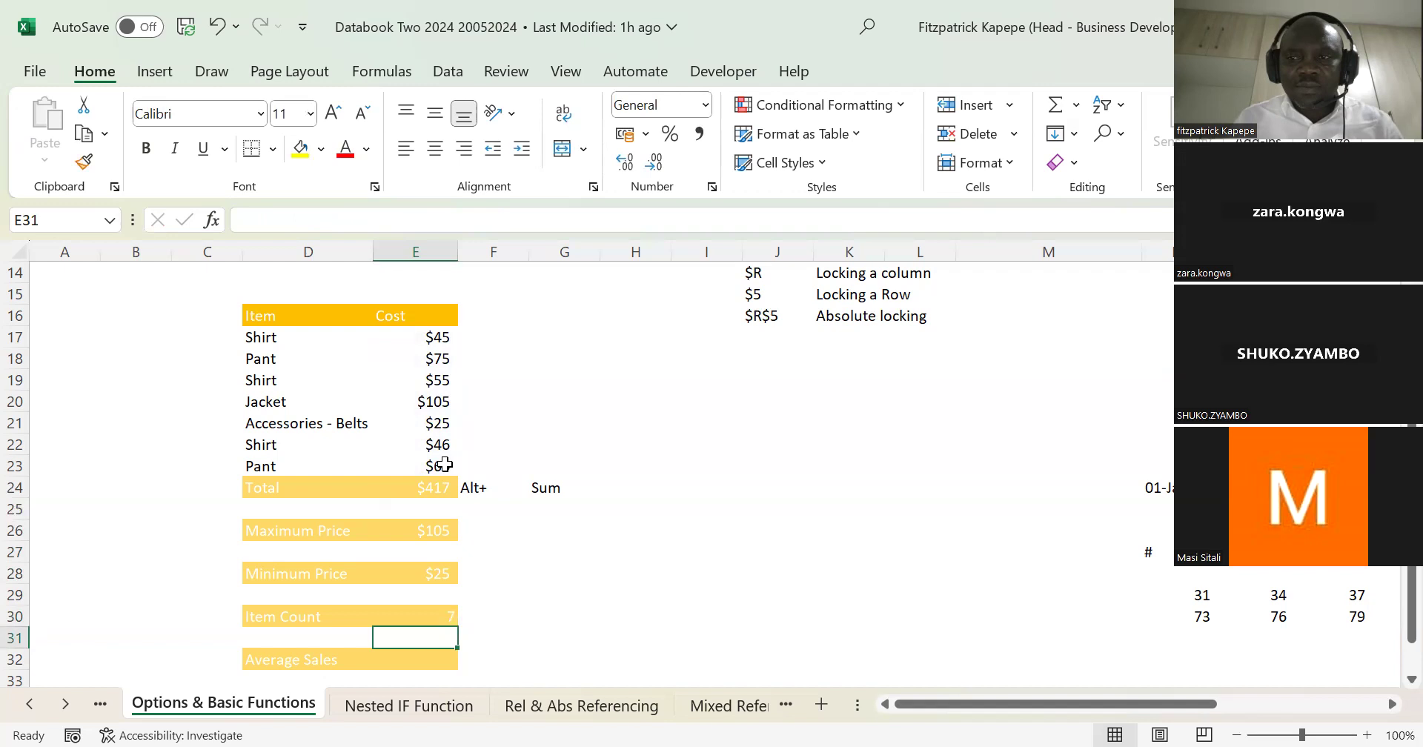
Step: Calculate the Average Sales in E32 with an AVERAGE formula over the costs E17:E23
key("Down")
type("=")
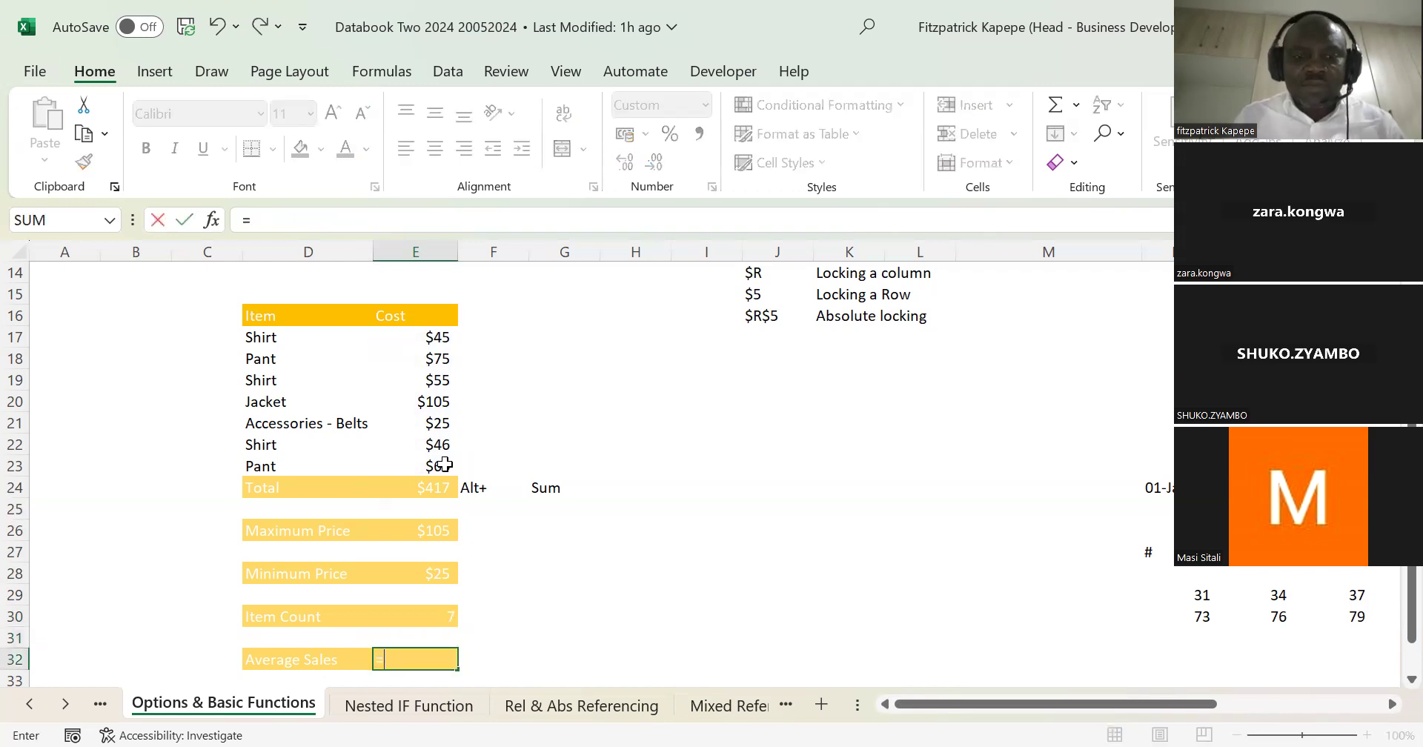
type("ave")
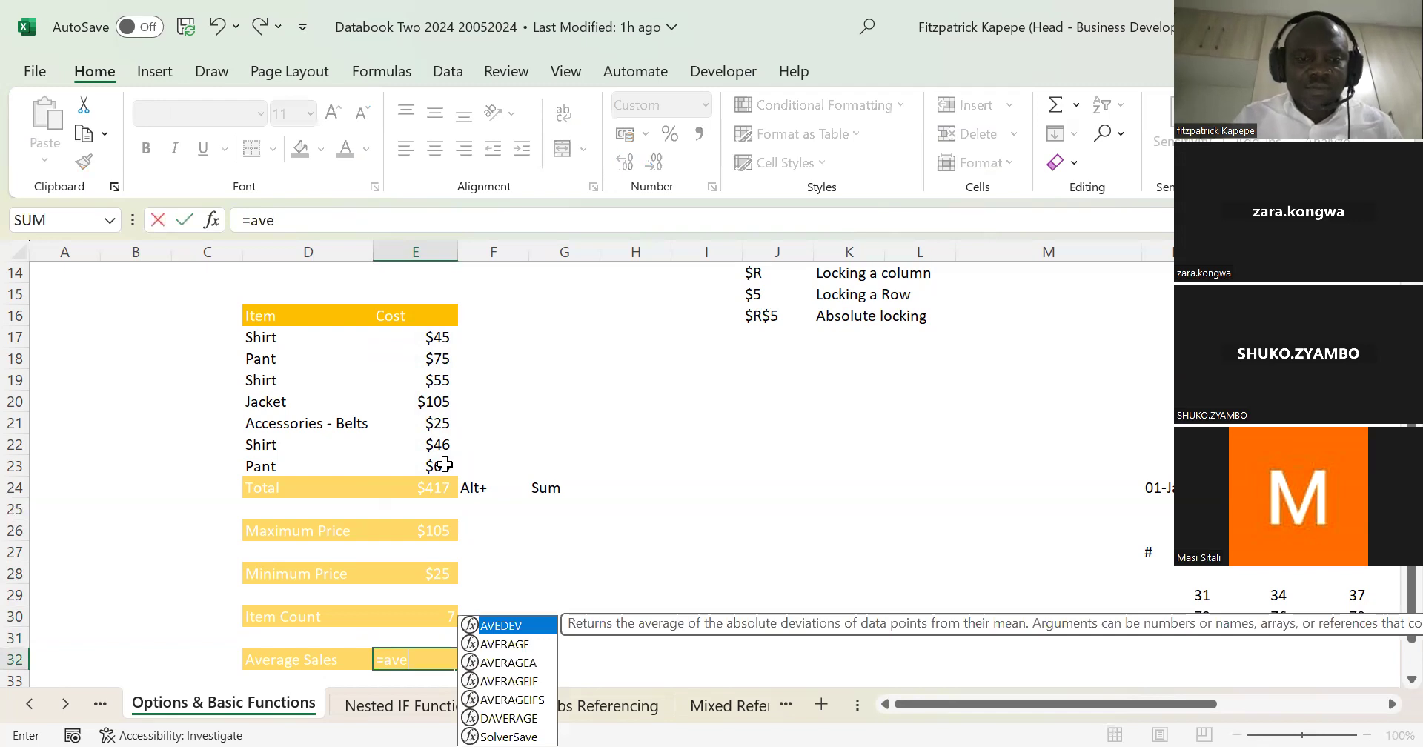
type("ra")
key("Tab")
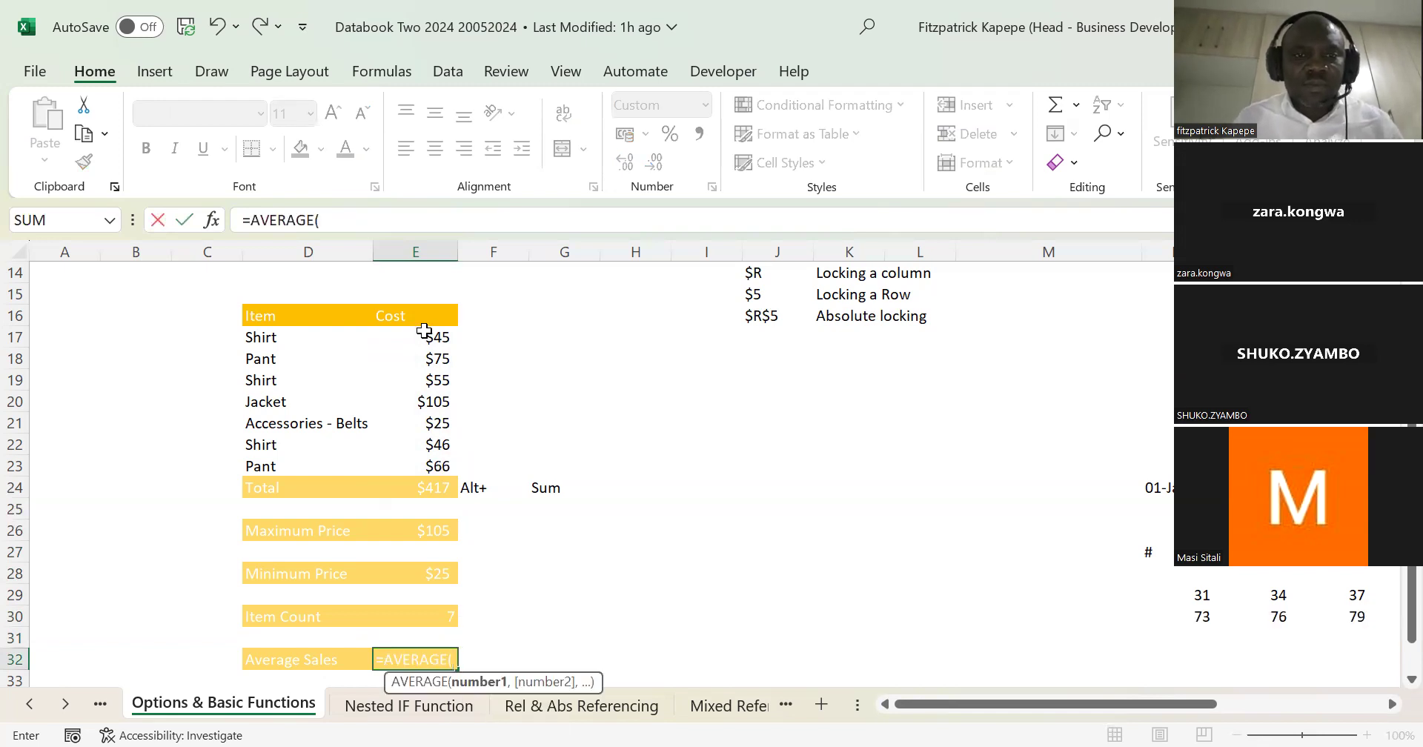
left_click_drag(432, 333, 437, 460)
key("Return")
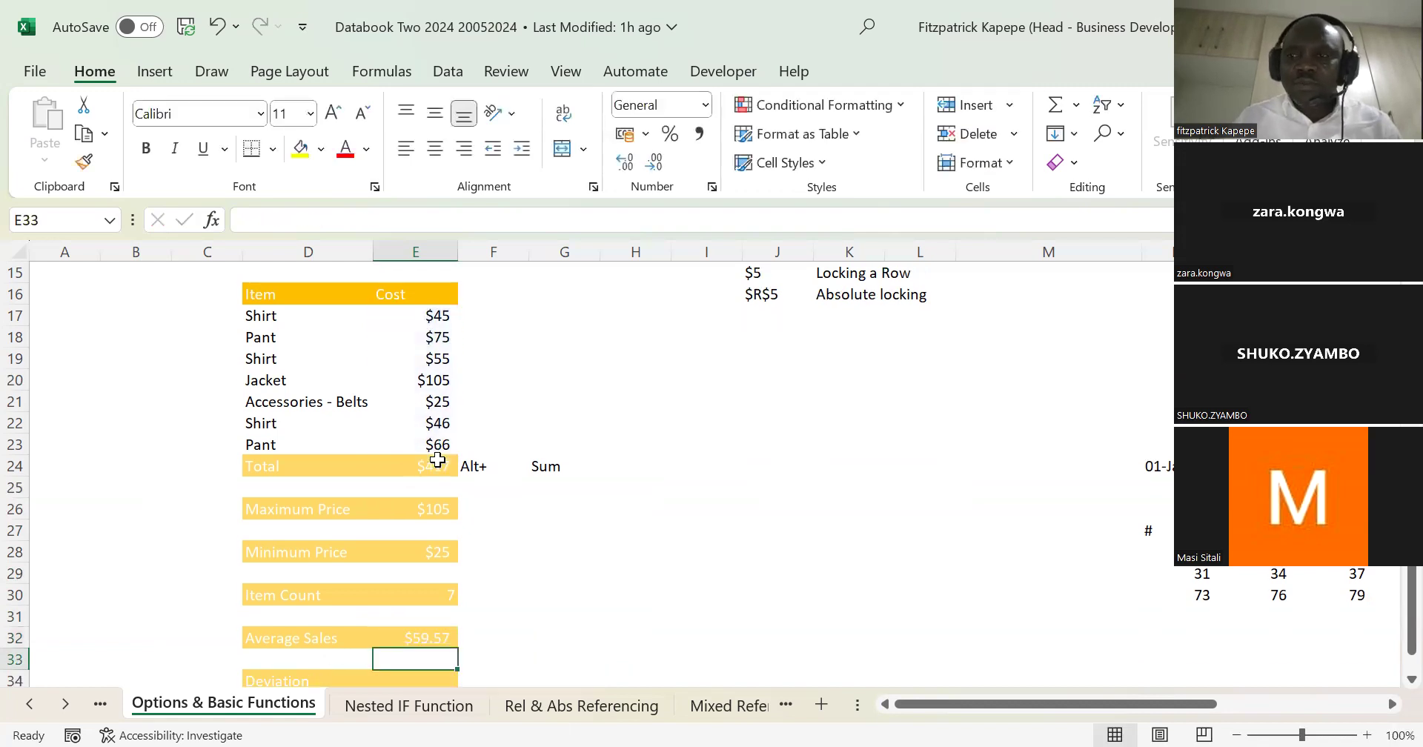
Step: Calculate the Deviation in E34 by subtracting the Minimum Price in E28 from the Maximum Price in E26
key("Down")
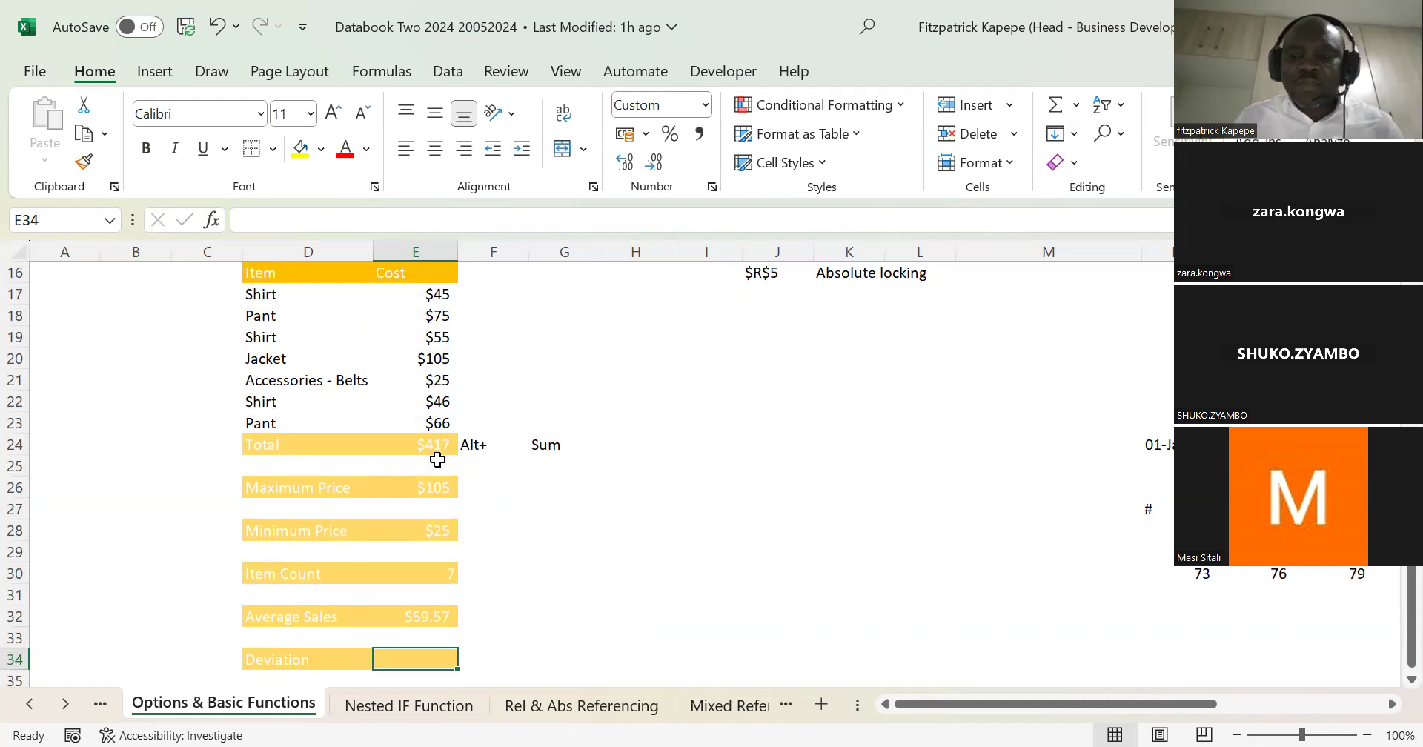
type("=")
left_click(430, 486)
type("-")
left_click(433, 532)
key("Return")
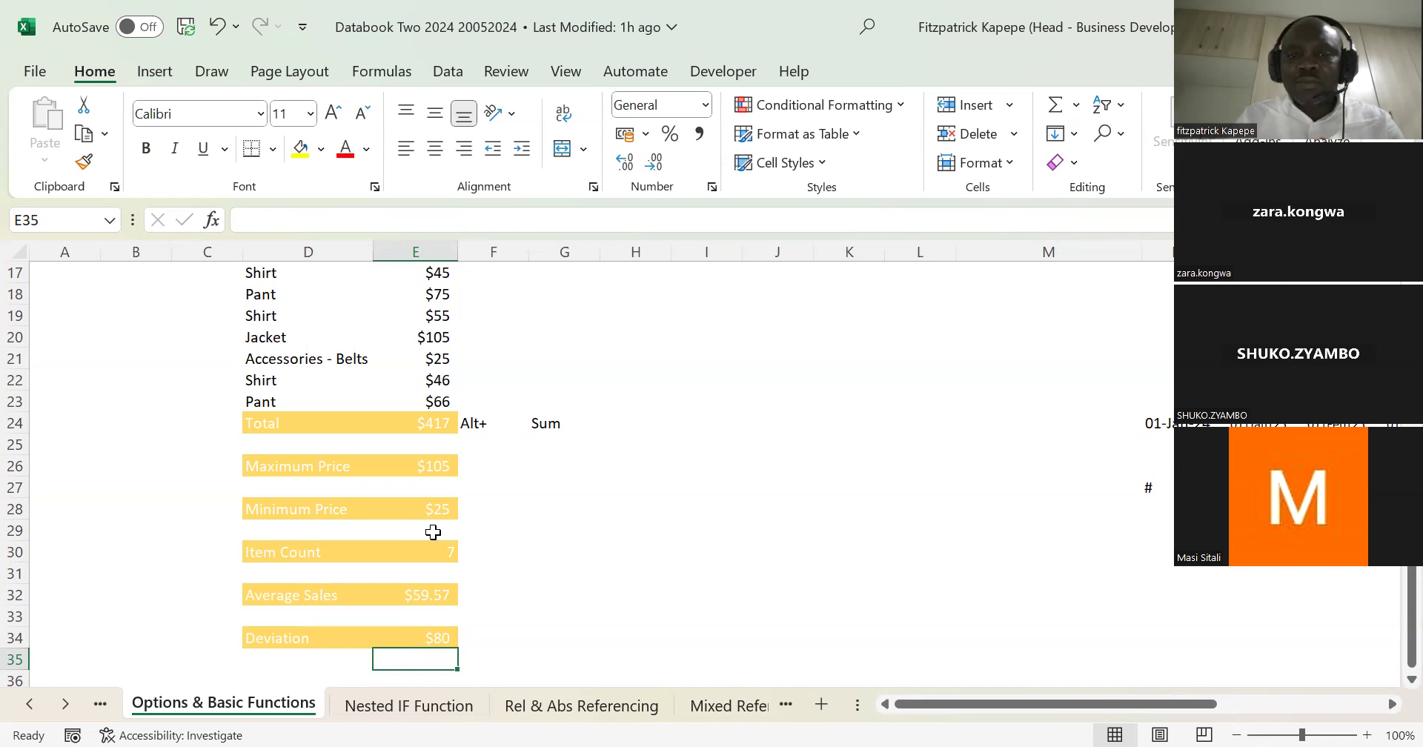
key("Up")
key("Up")
key("Up")
key("Up")
key("Up")
key("Up")
key("Up")
key("Up")
key("Up")
key("Up")
key("Up")
key("Up")
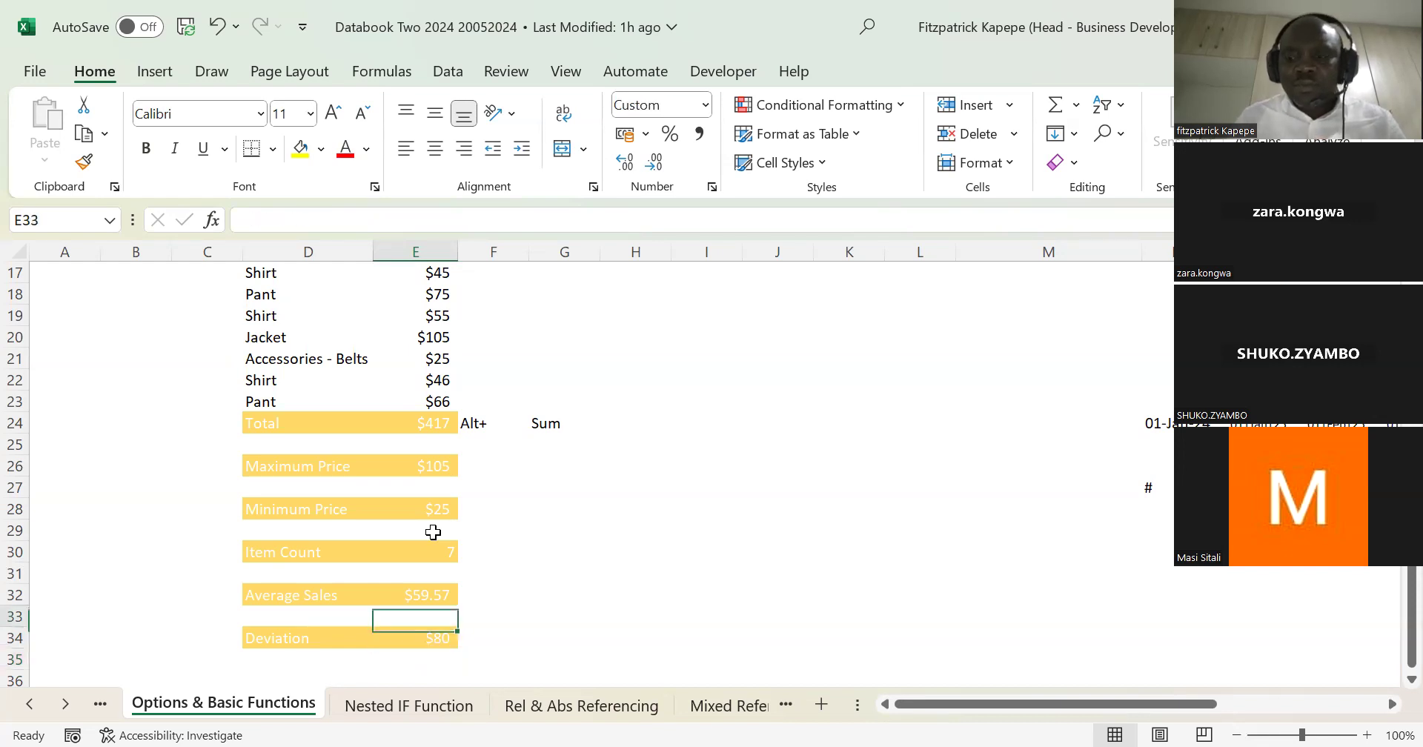
key("Up")
key("Up")
key("Up")
key("Up")
key("Up")
key("Up")
key("Up")
key("Up")
key("Up")
key("Up")
key("Up")
key("Up")
key("Up")
key("Up")
key("Up")
key("Up")
key("Up")
key("Up")
key("Up")
key("Up")
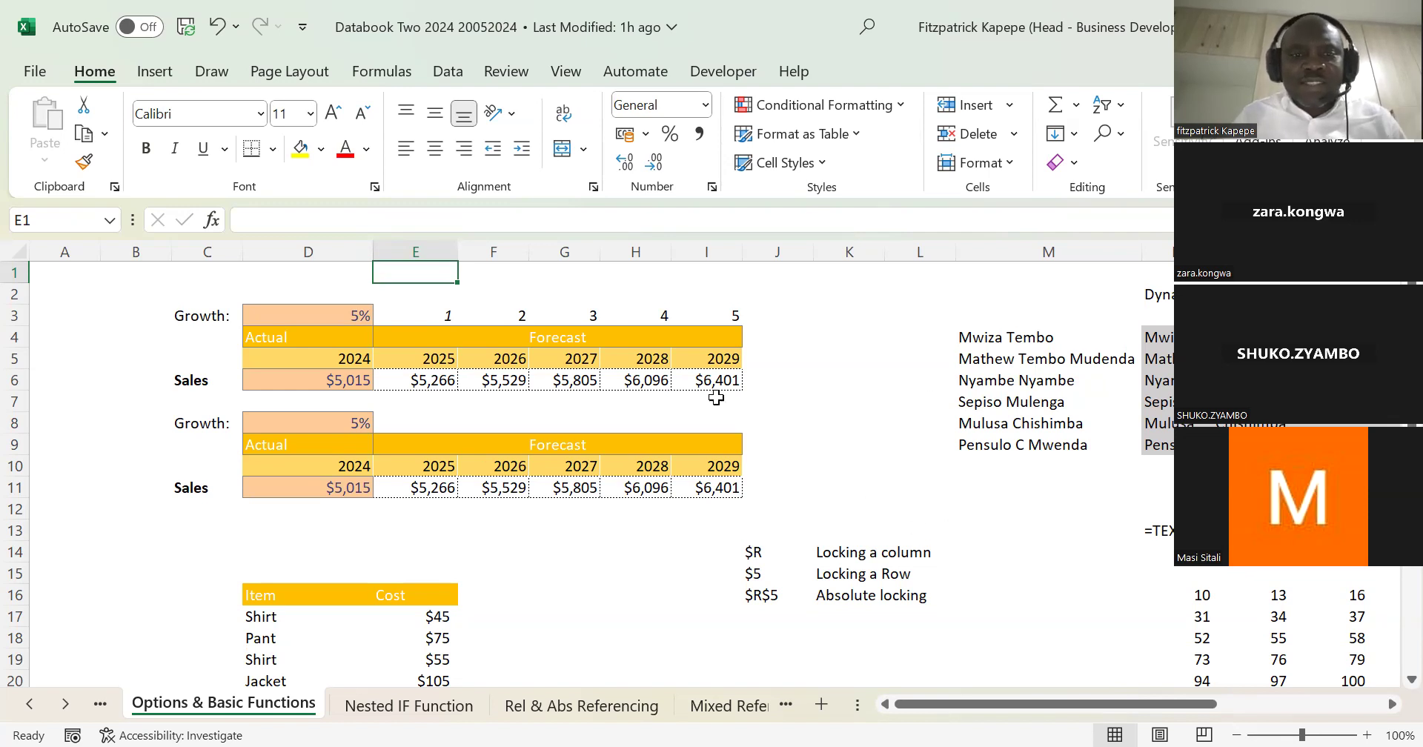
left_click(324, 309)
key("Down")
key("Up")
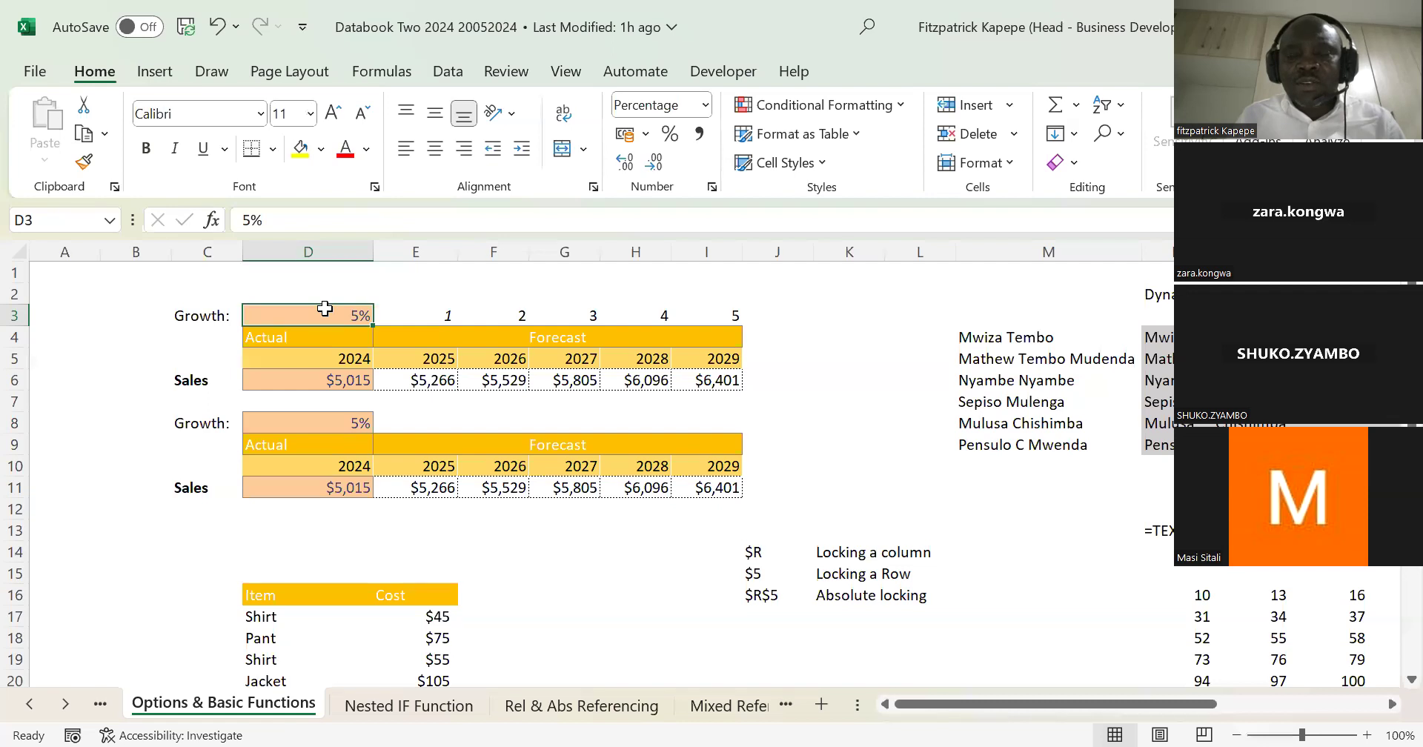
Step: Enter the label CAGR in D37, below the Deviation row
key("Down")
key("Down")
key("Down")
key("Down")
key("Down")
key("Down")
key("Down")
key("Down")
key("Down")
key("Down")
key("Down")
key("Down")
key("Down")
key("Down")
key("Down")
key("Down")
key("Down")
key("Down")
key("Down")
key("Down")
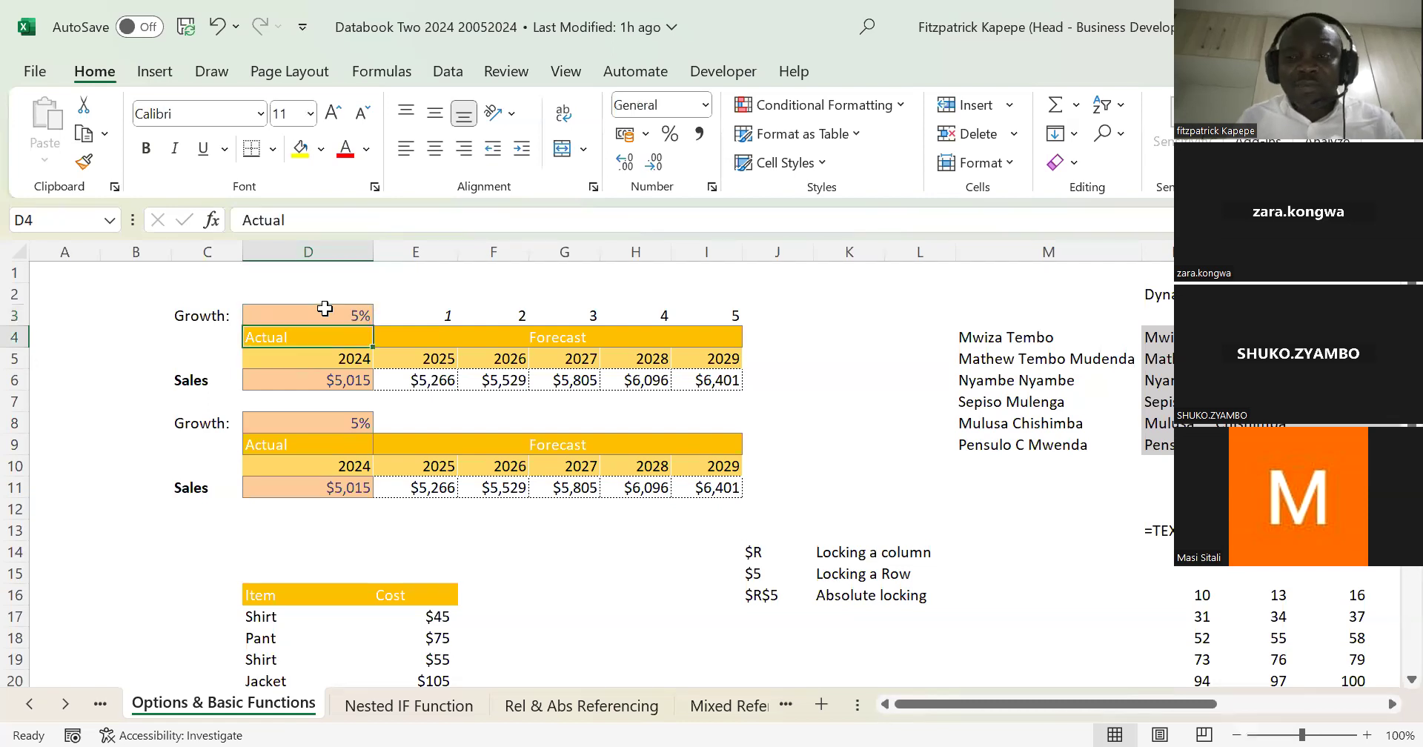
key("Down")
key("Down")
key("Down")
key("Down")
key("Down")
key("Down")
key("Down")
key("Down")
key("Down")
key("Down")
key("Down")
key("Down")
key("Down")
key("Down")
key("Down")
key("Down")
key("Up")
key("Up")
key("Up")
key("Up")
key("Up")
key("Up")
key("Up")
key("Up")
key("Up")
key("Up")
key("Up")
key("Up")
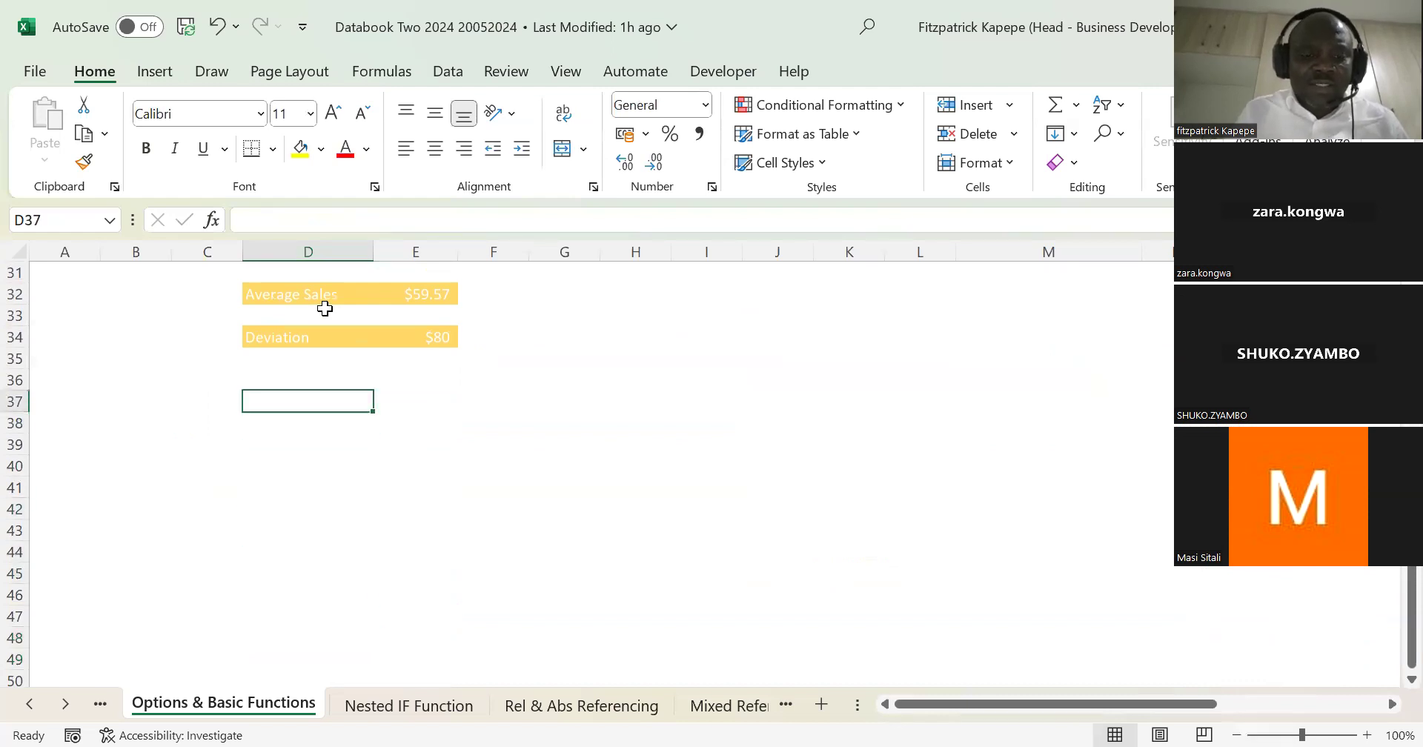
type("CAGR")
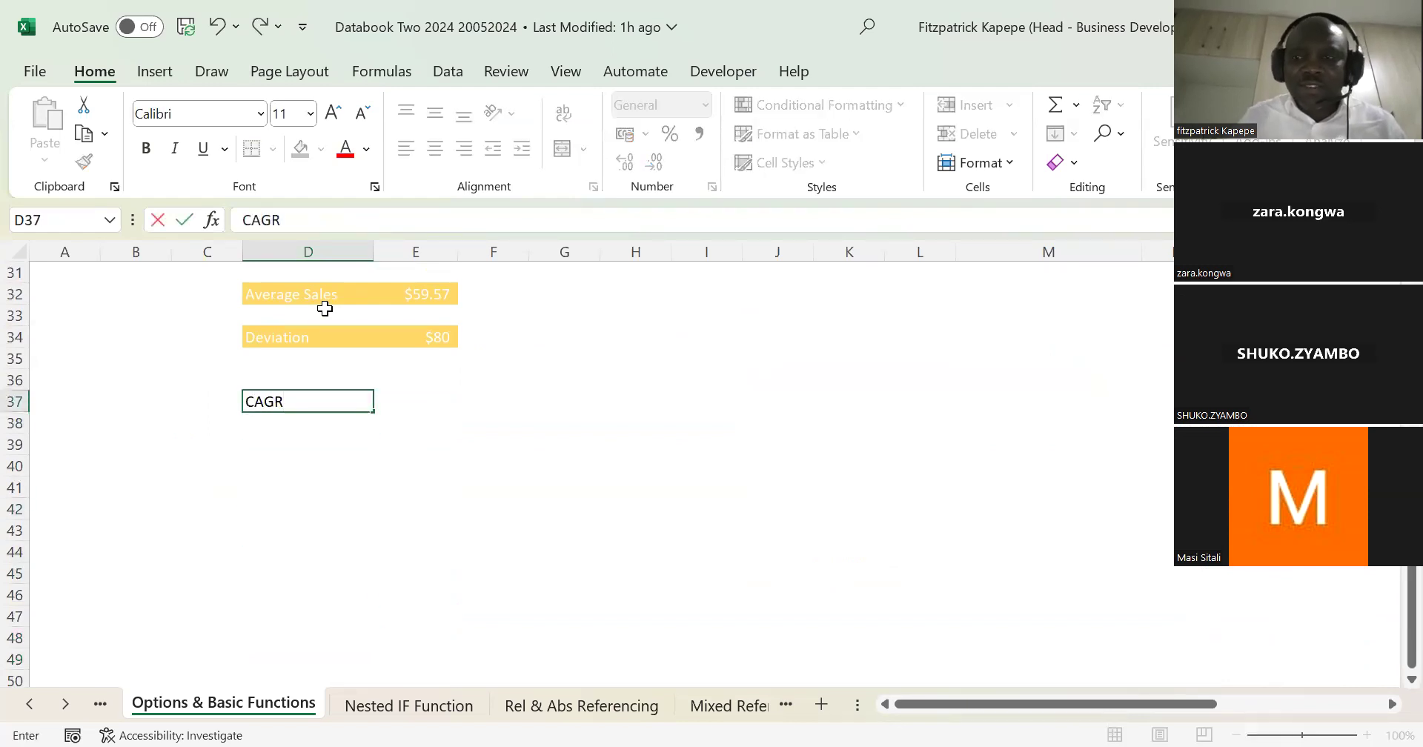
key("Return")
Step: Generate the five year headings from 2015 across row 39 with =SEQUENCE(,5,2015,1) in D39
key("Down")
key("Down")
key("Up")
key("Up")
key("Up")
key("Up")
key("Down")
key("Down")
key("Down")
key("Down")
key("Down")
key("Down")
key("Up")
key("Up")
key("Up")
key("Up")
key("Up")
key("Down")
key("Down")
key("Down")
key("Up")
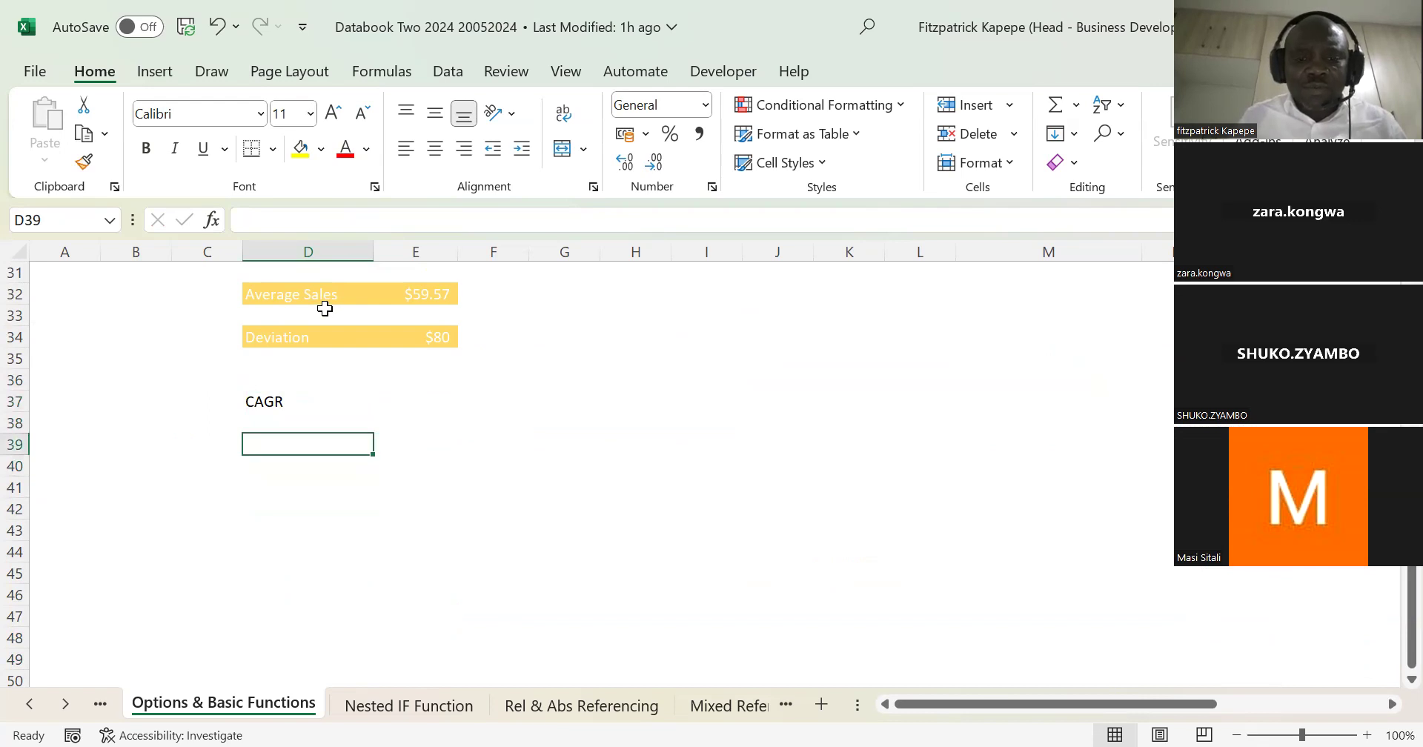
type("=")
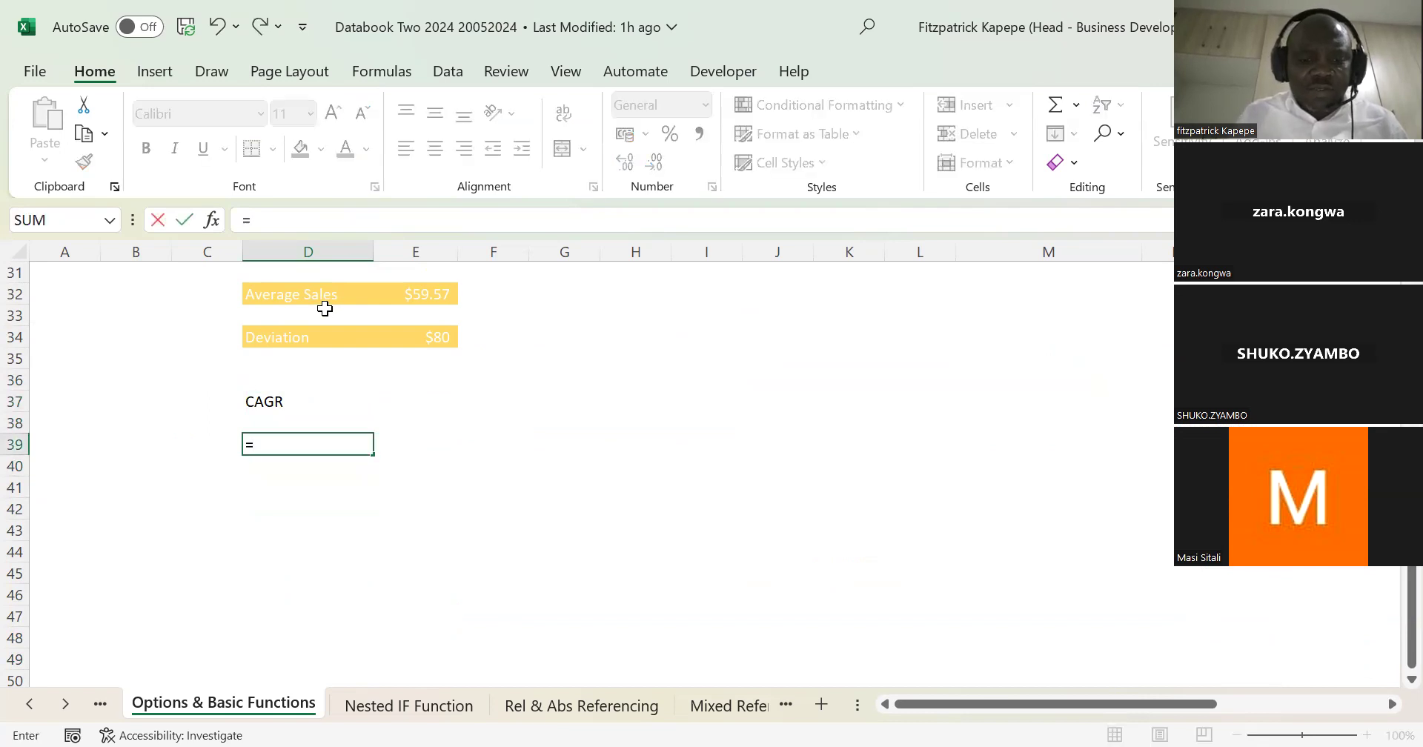
type("se")
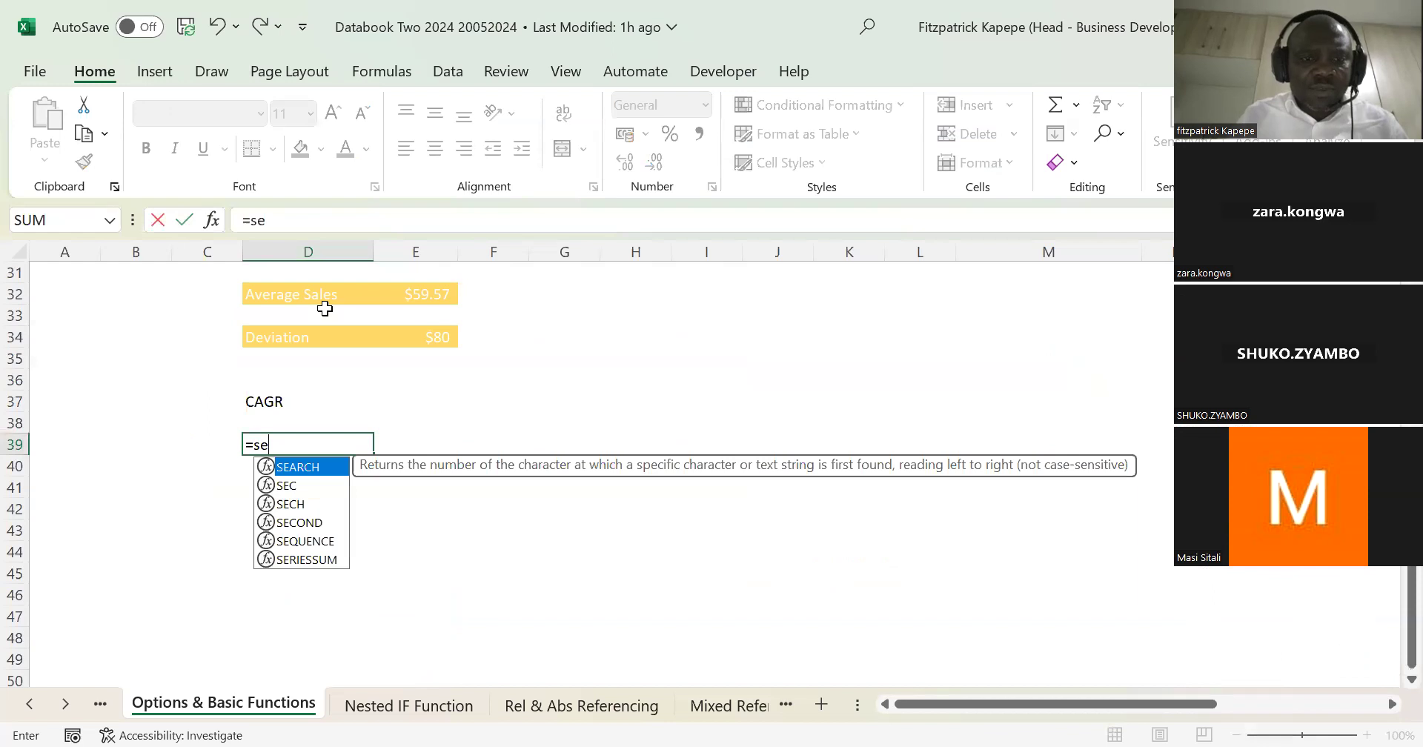
type("q")
key("Tab")
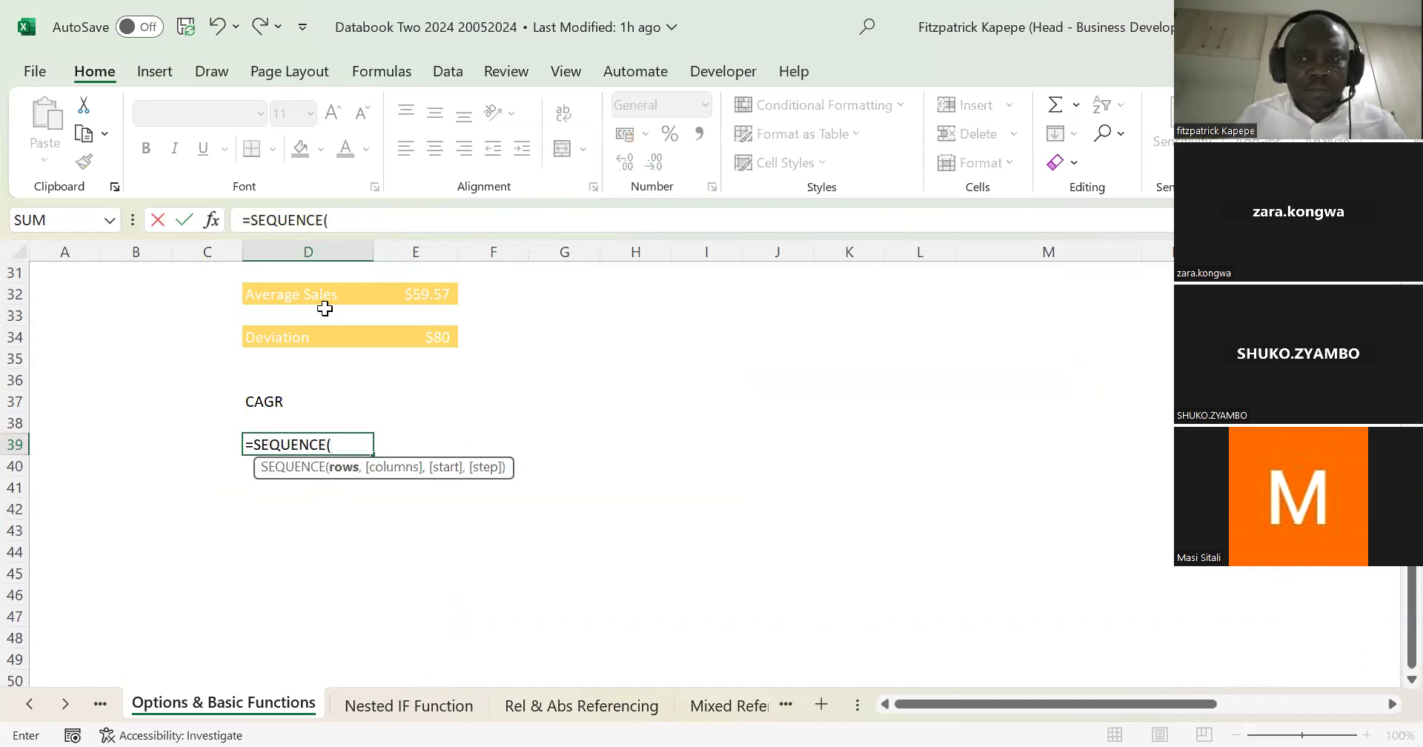
type(",")
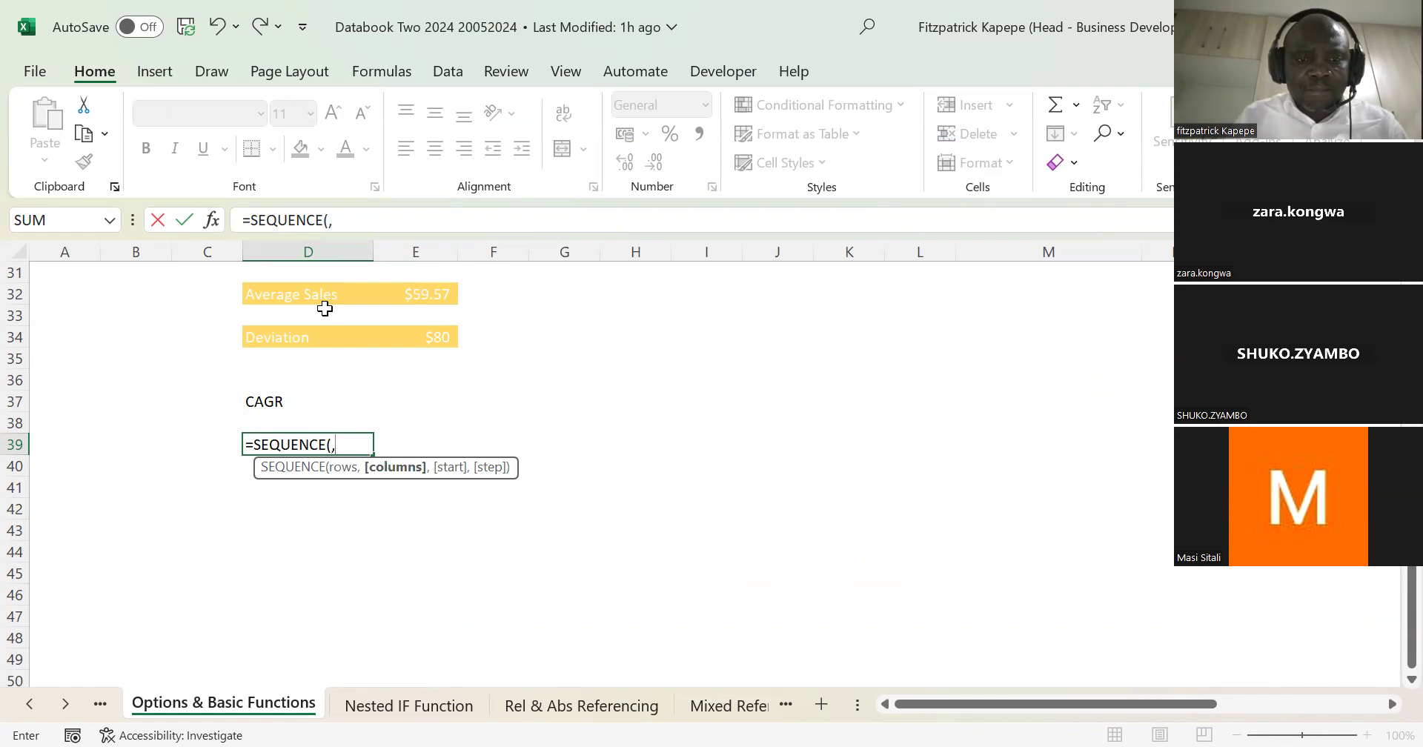
type("5,")
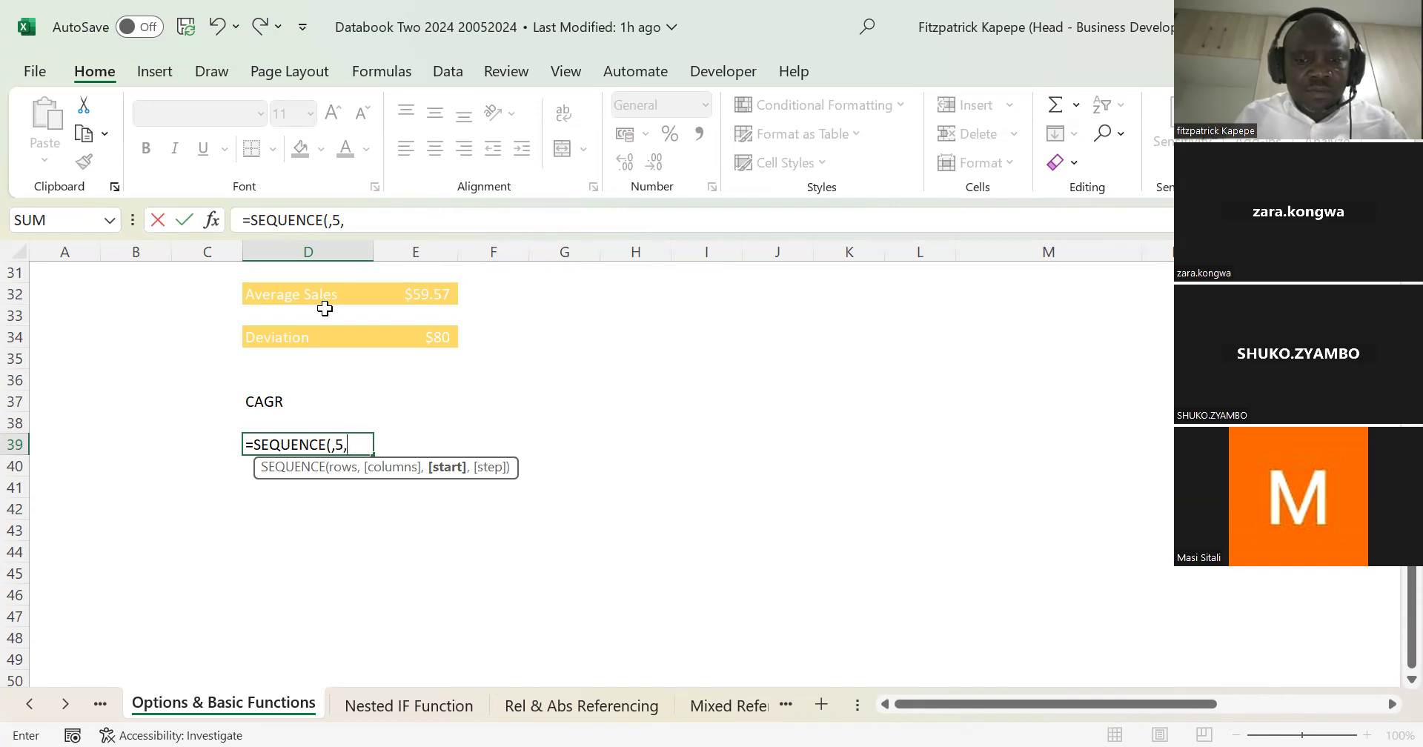
type("2")
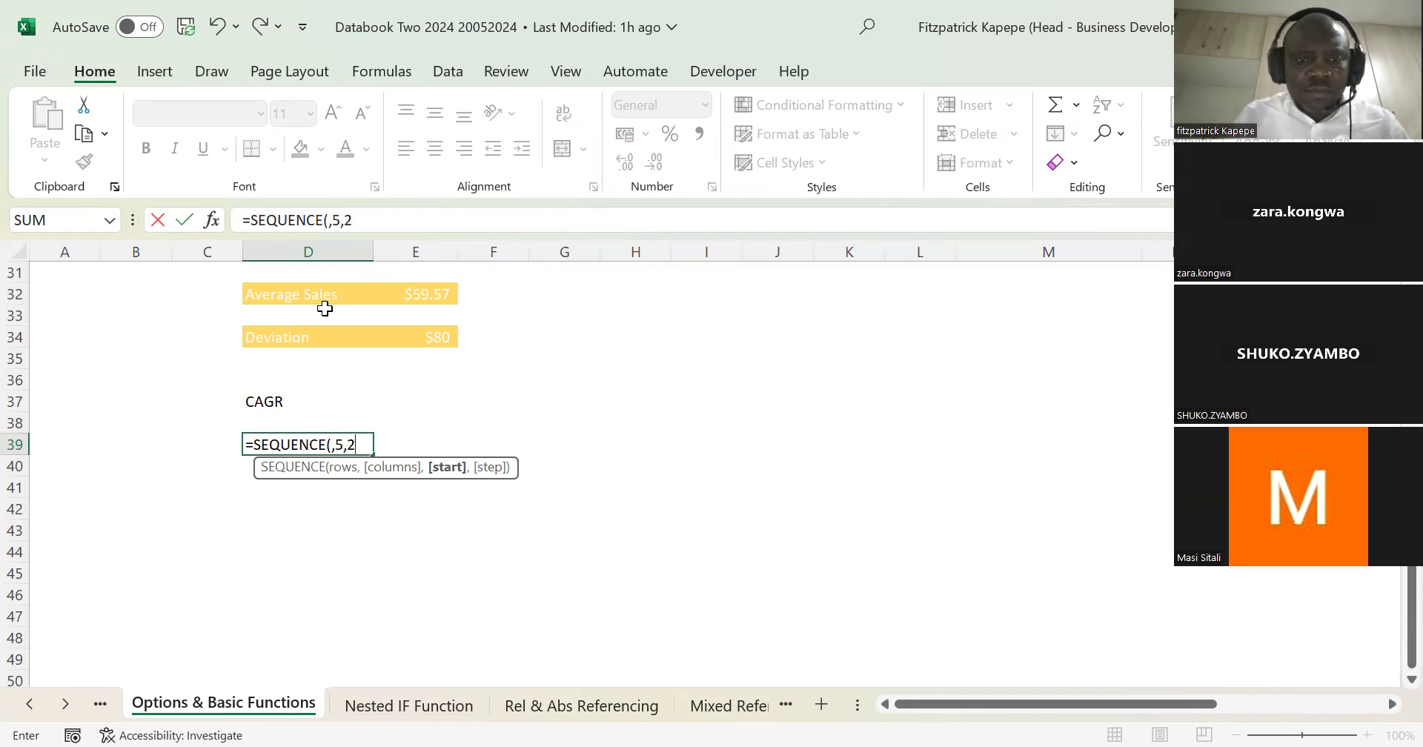
type("015")
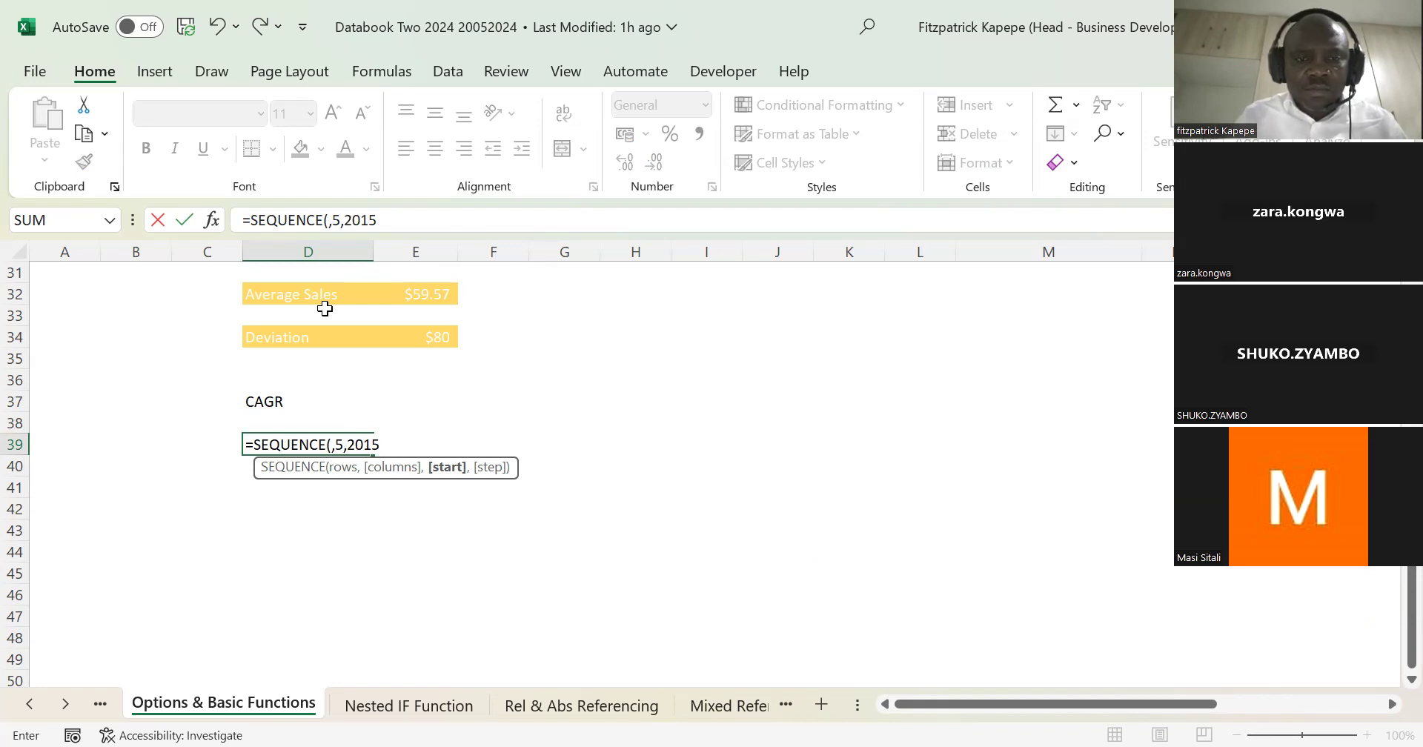
type(",1)")
key("Return")
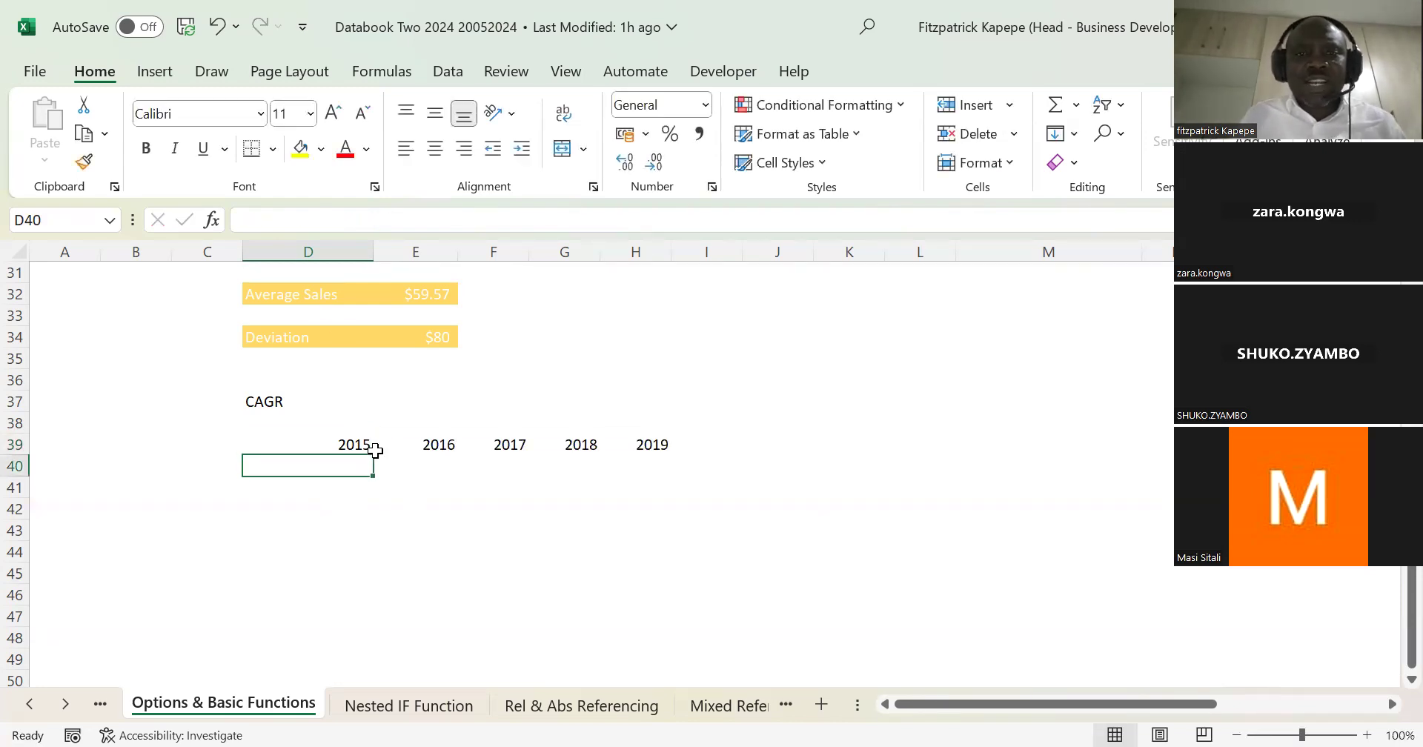
left_click(354, 441)
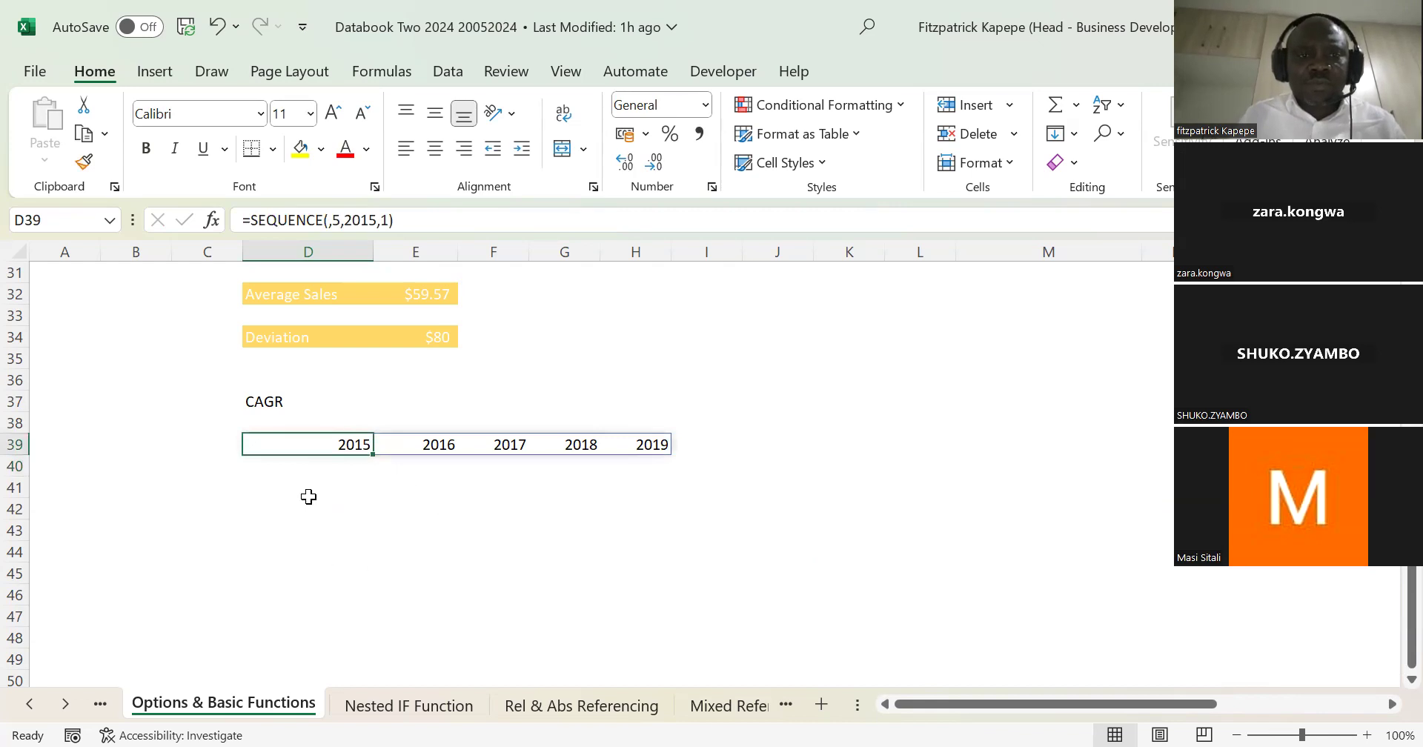
Step: Enter the row label Cost in C40, below and before the year headings
left_click(253, 478)
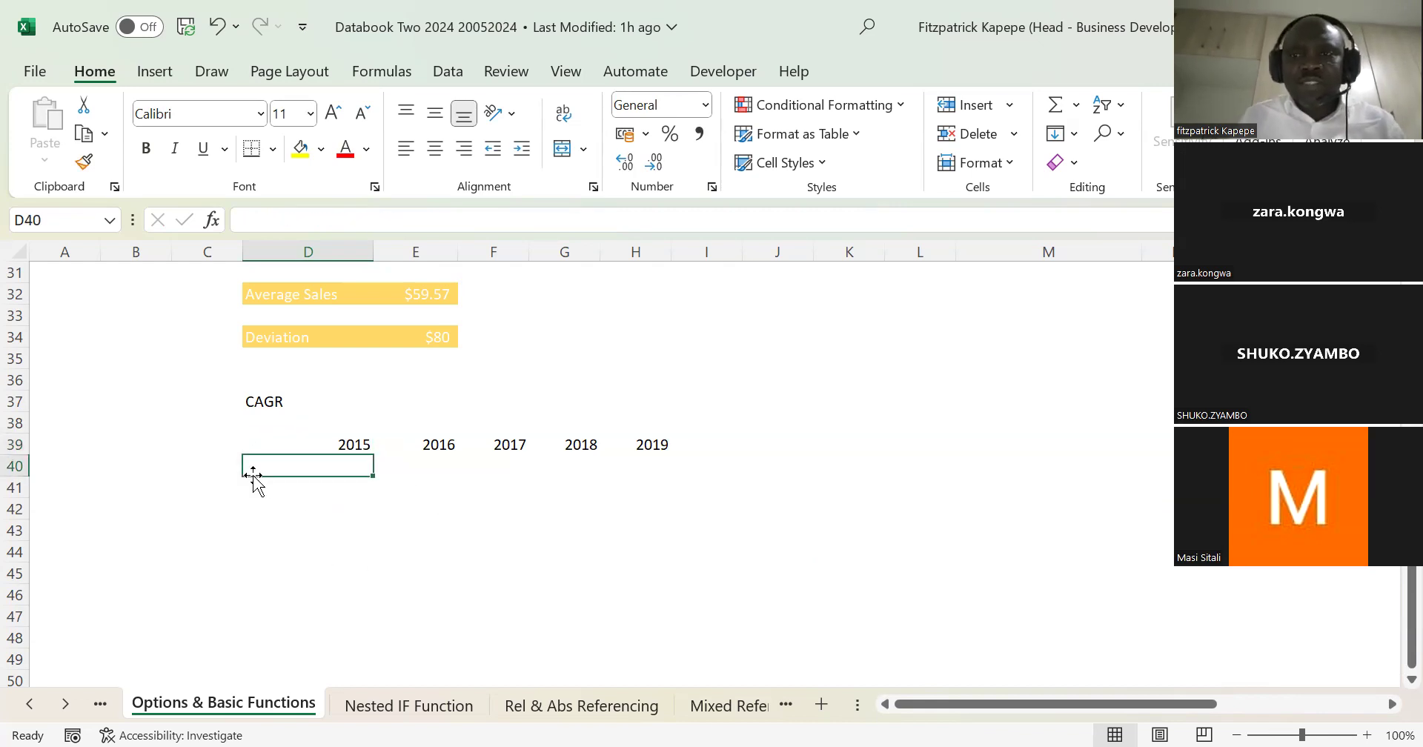
key("shift+Right")
key("shift+Right")
key("shift+Right")
key("Left")
key("Left")
key("Right")
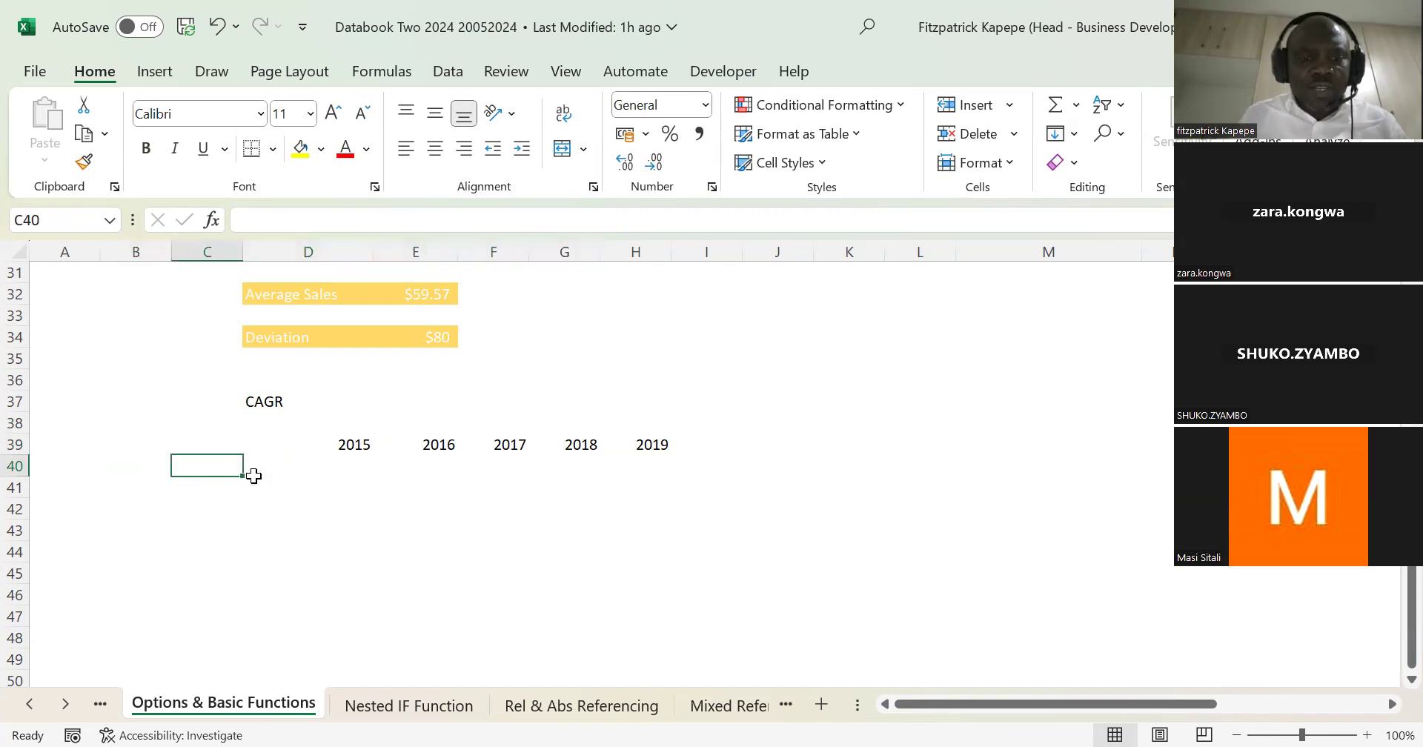
type("Cost")
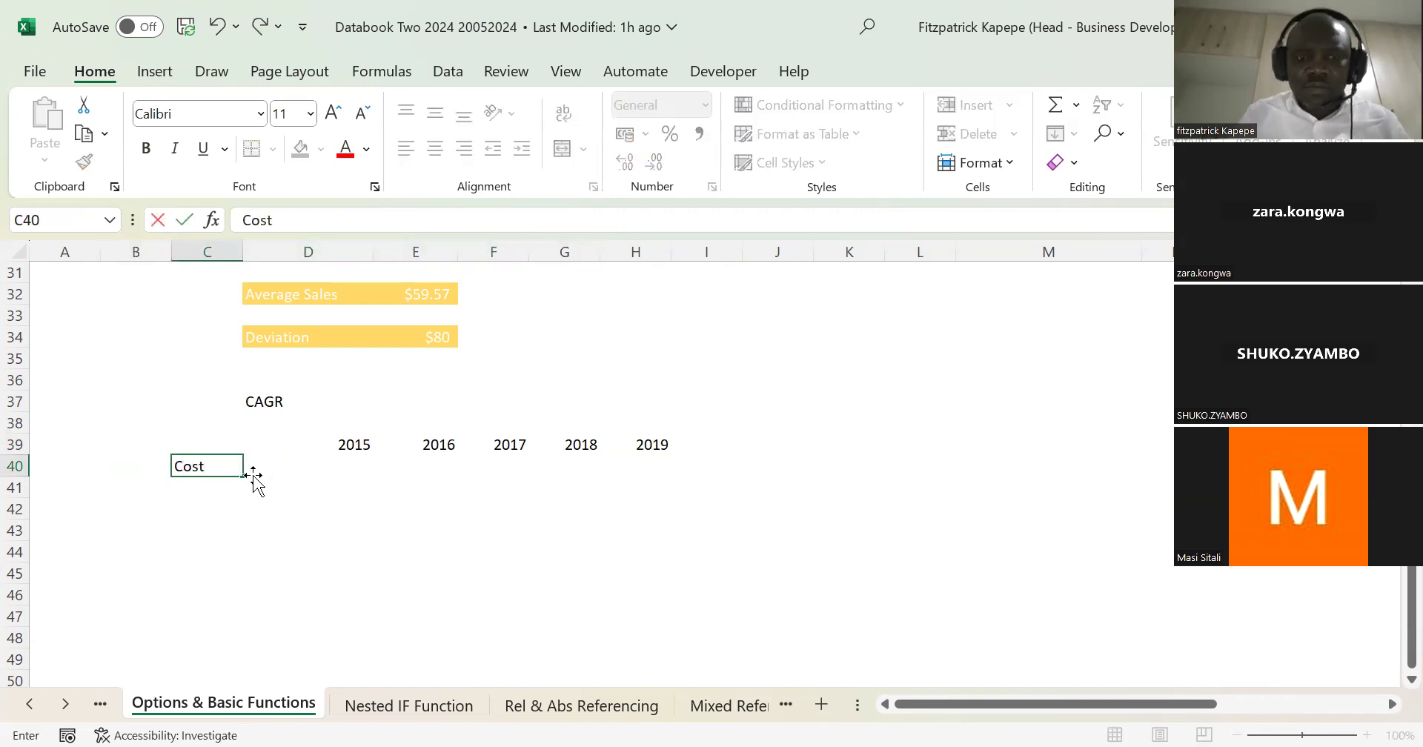
key("Tab")
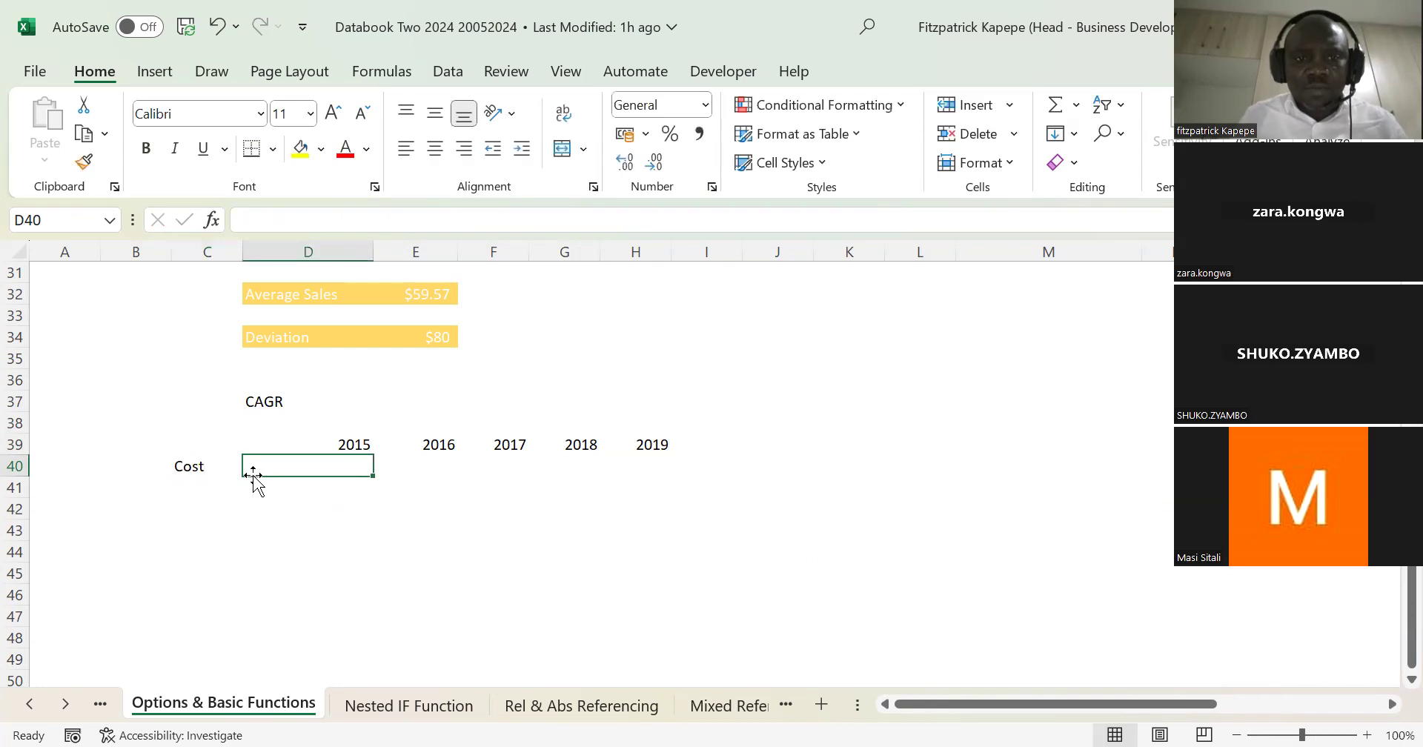
Step: Fill the Cost cells D40:H40 under the year headings with =RANDBETWEEN(10000,14000)
key("shift+Right")
key("shift+Right")
key("shift+Right")
key("shift+Right")
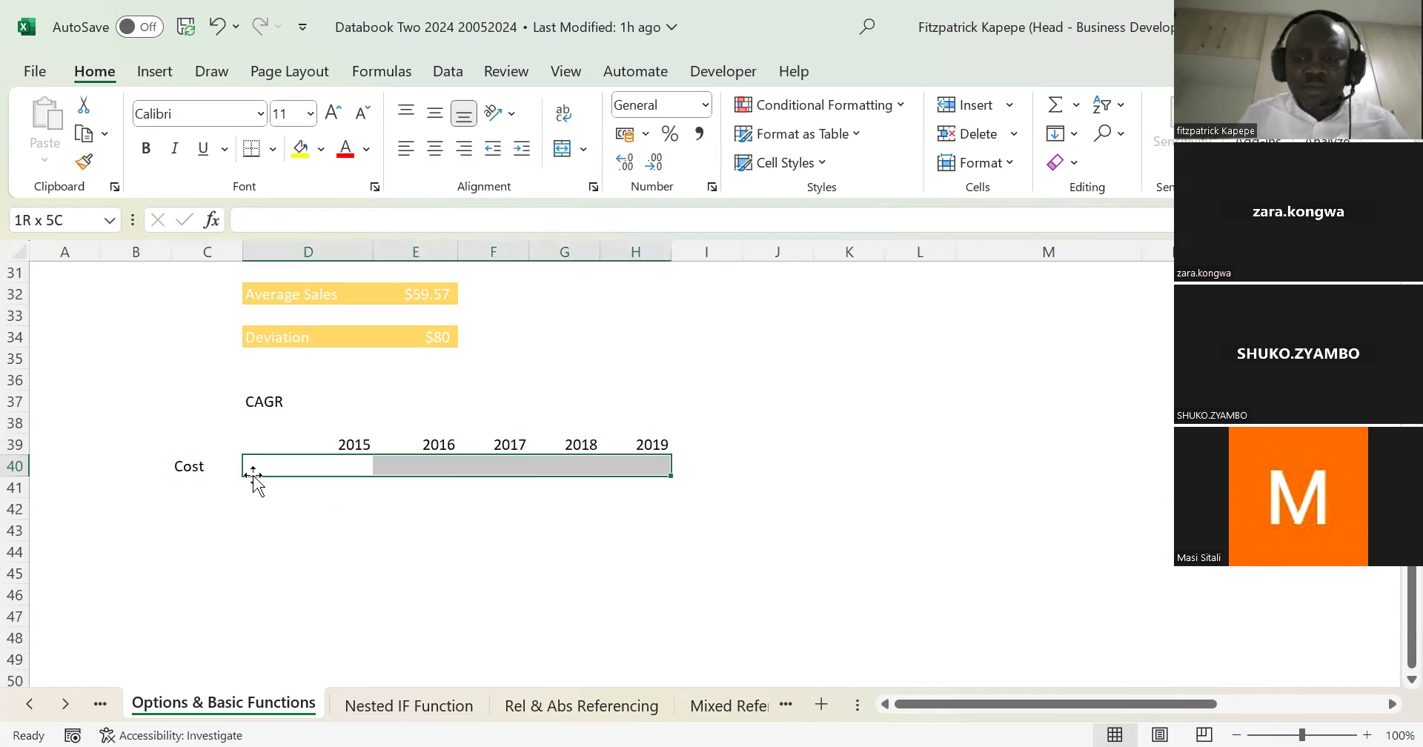
type("=")
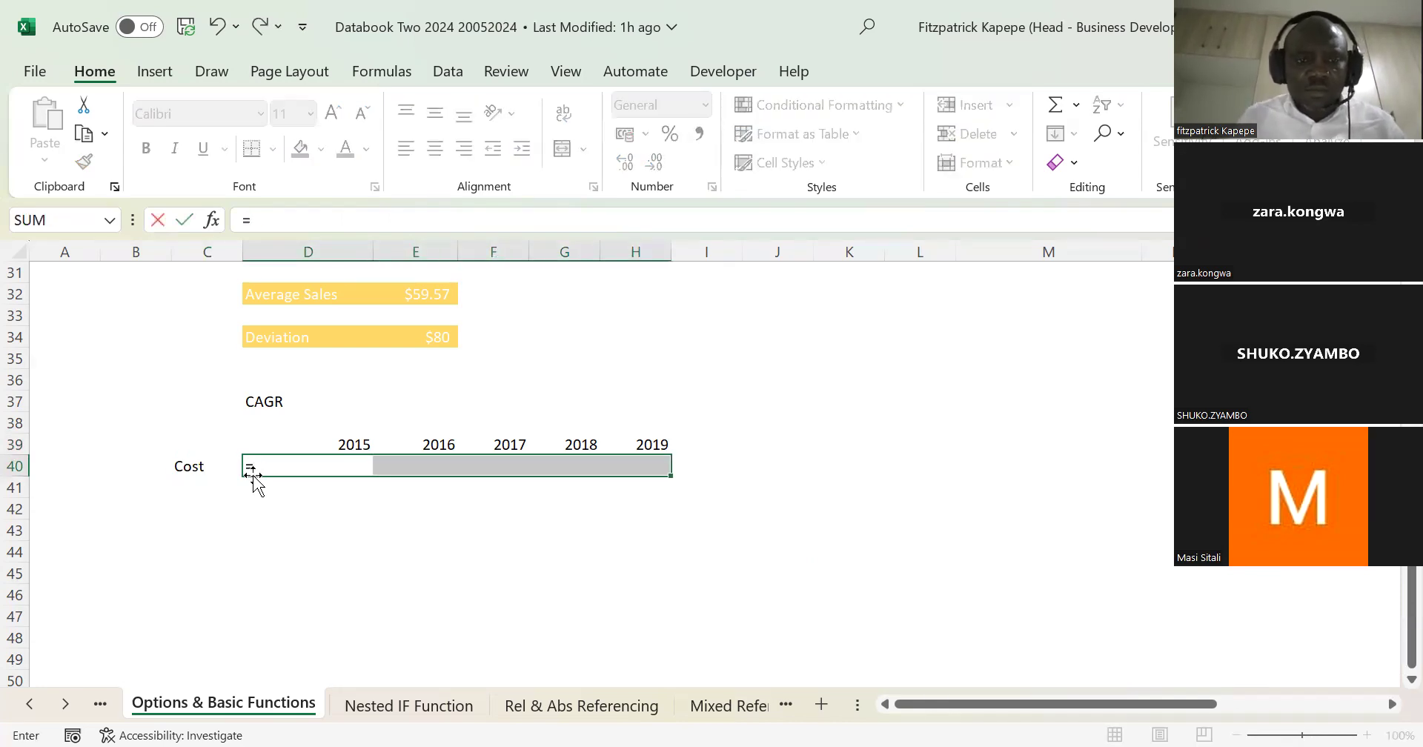
type("ra")
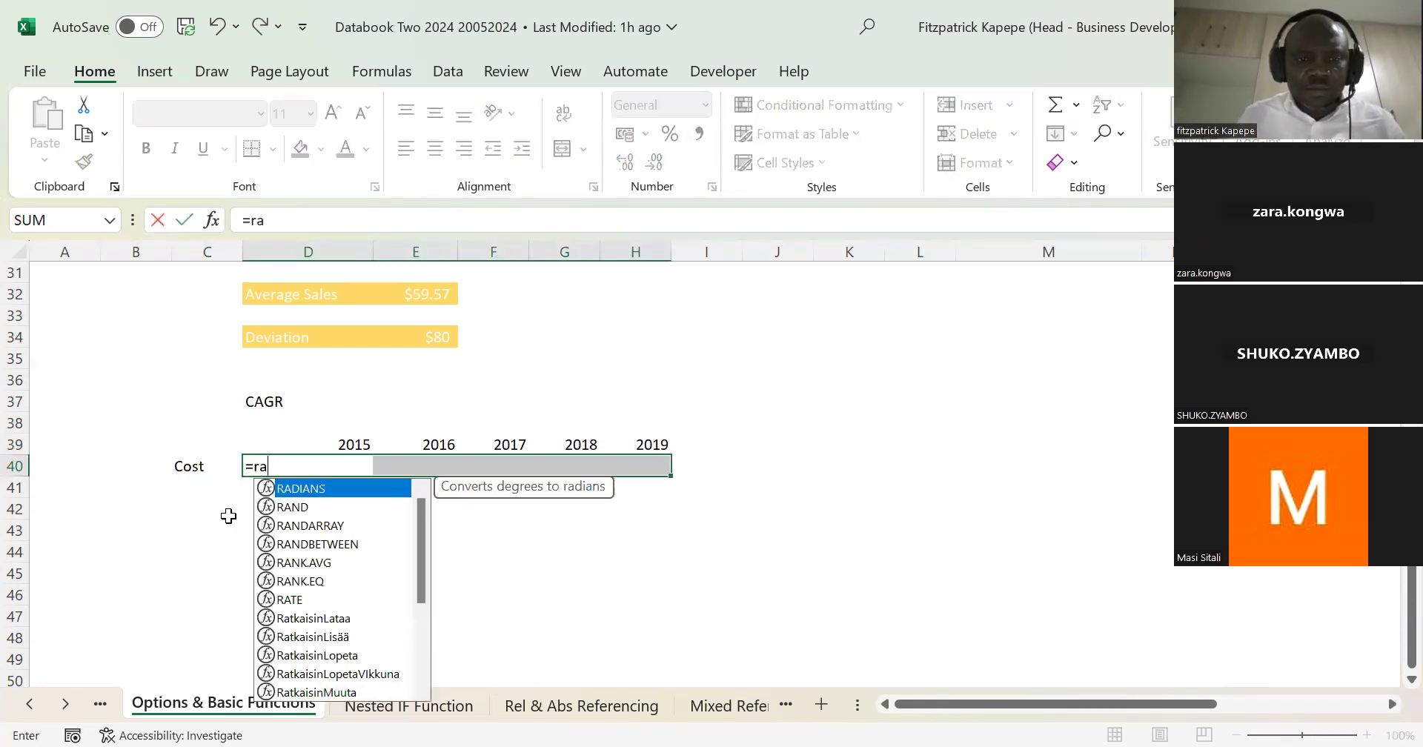
double_click(342, 544)
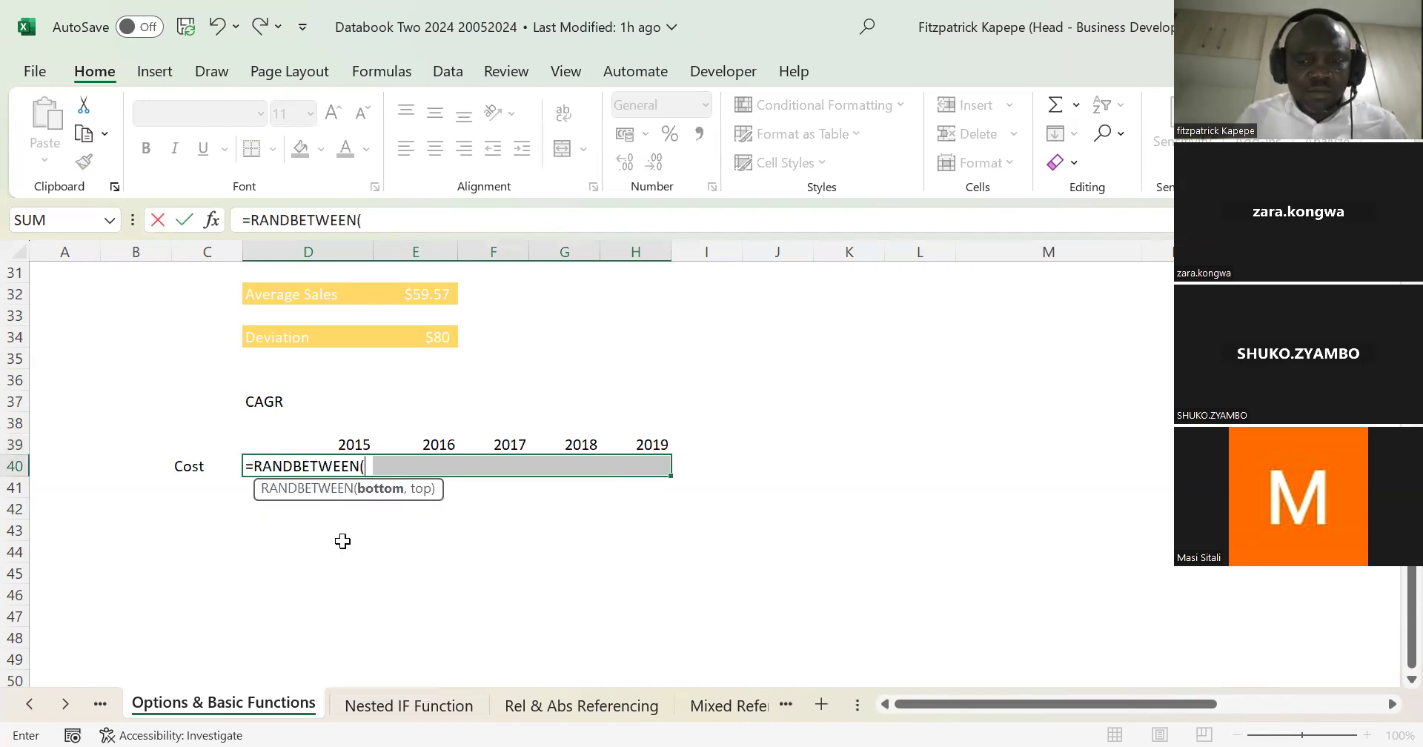
type("10,000")
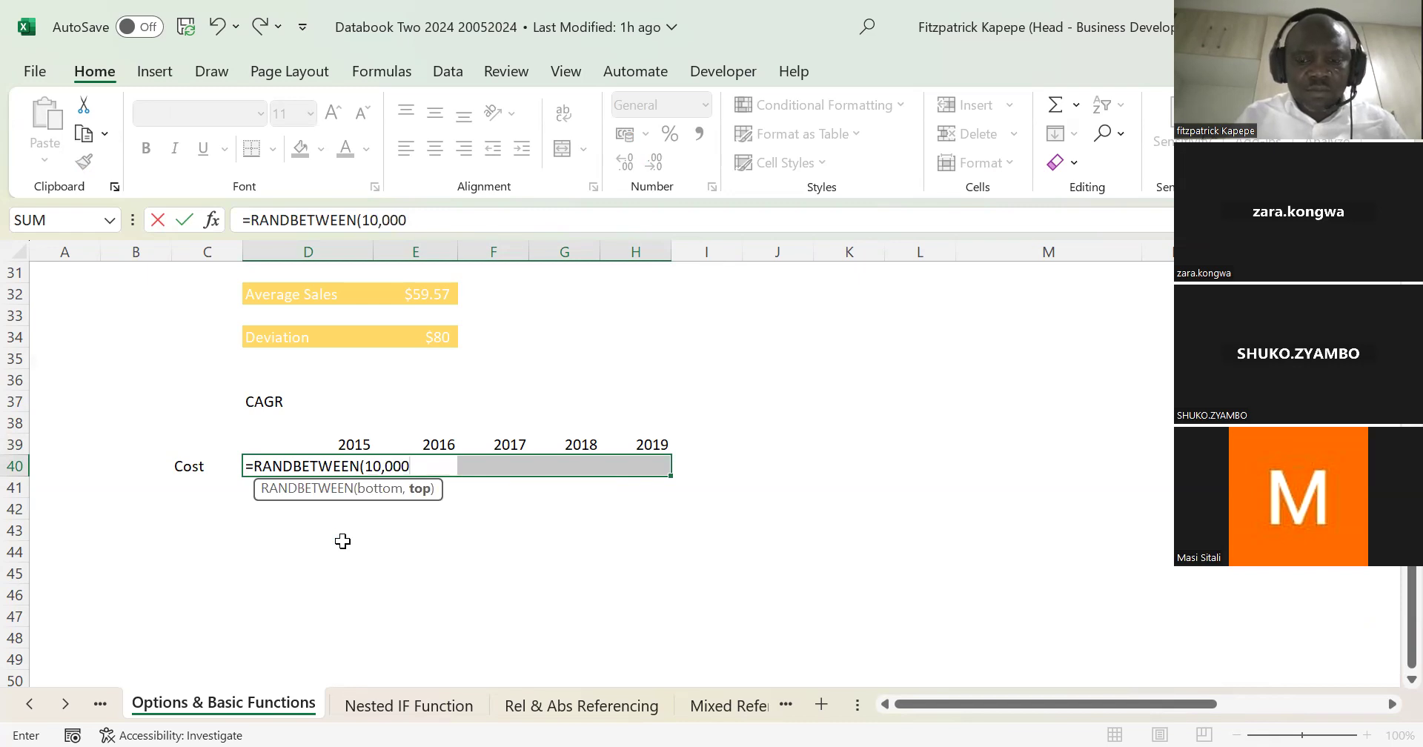
key("BackSpace")
key("BackSpace")
key("BackSpace")
key("BackSpace")
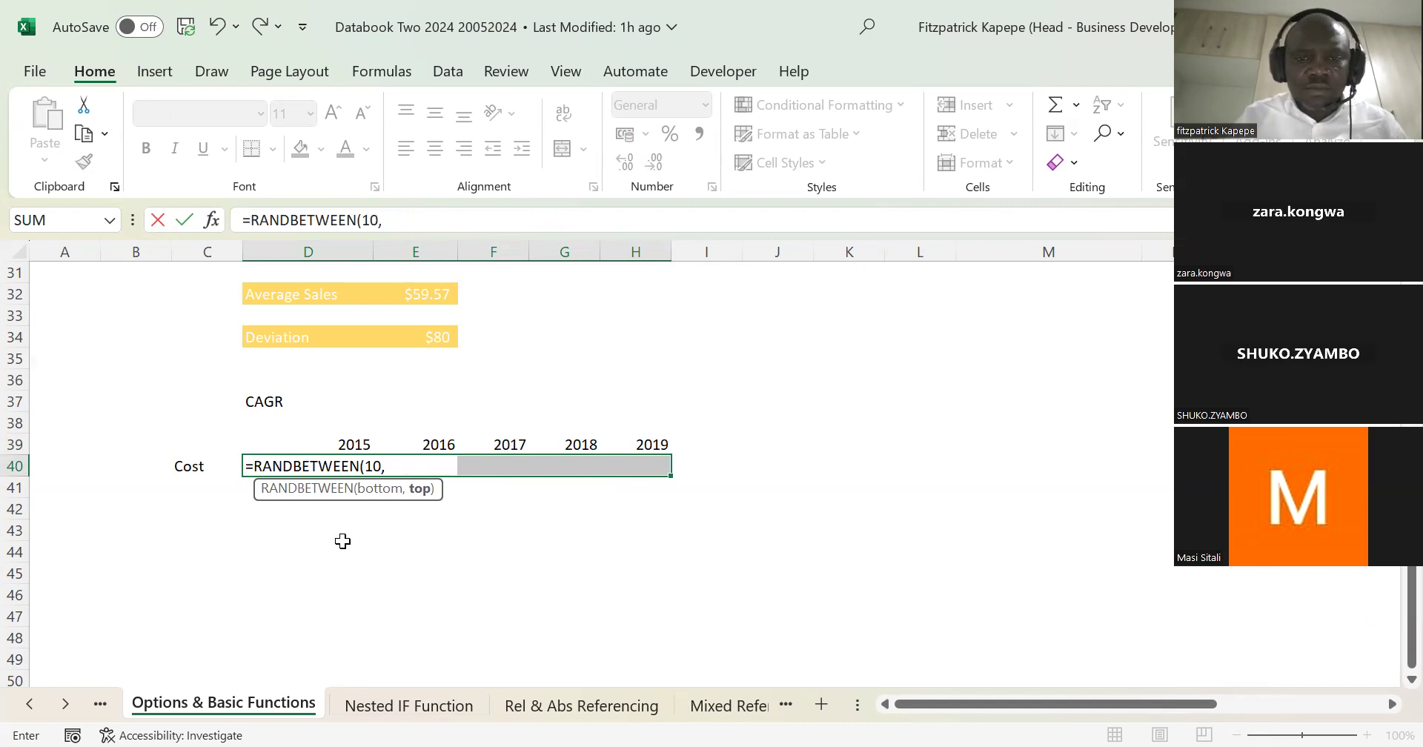
type("000")
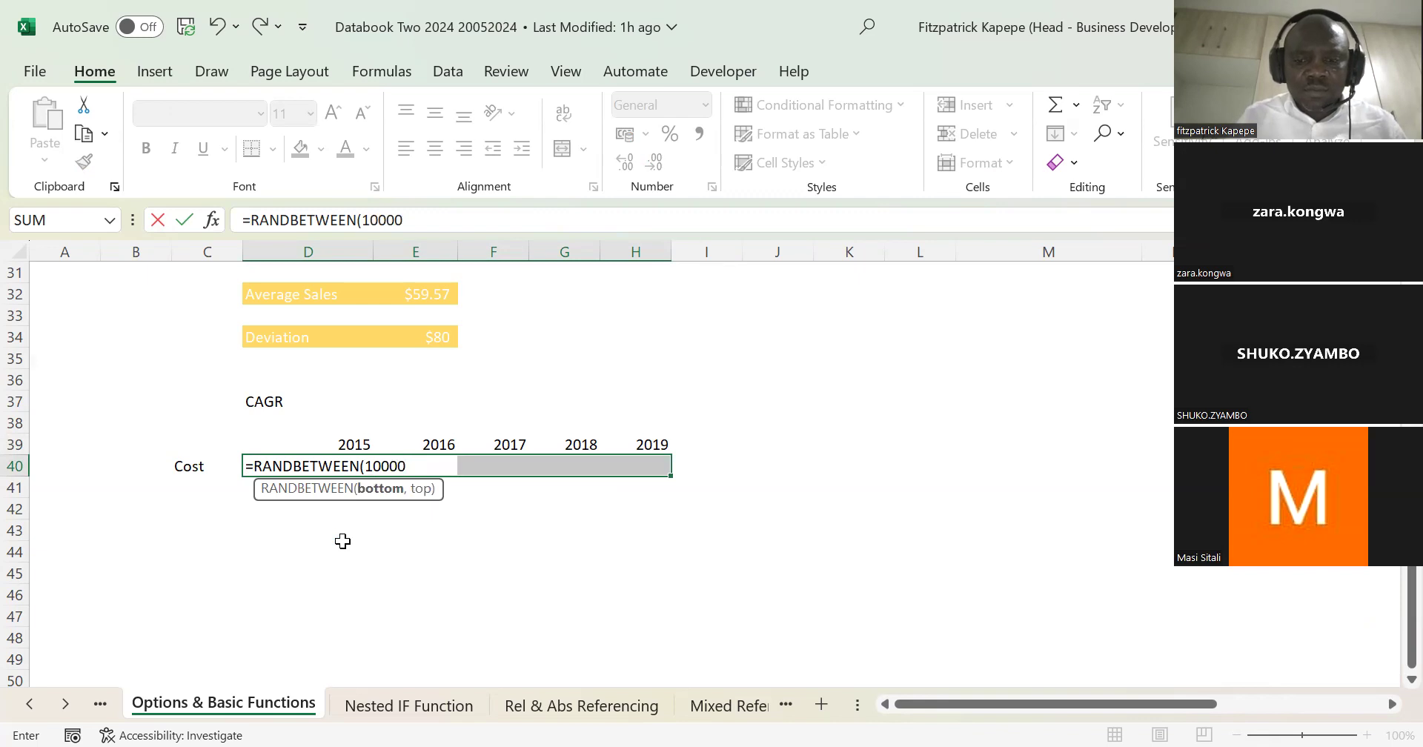
type(",14000")
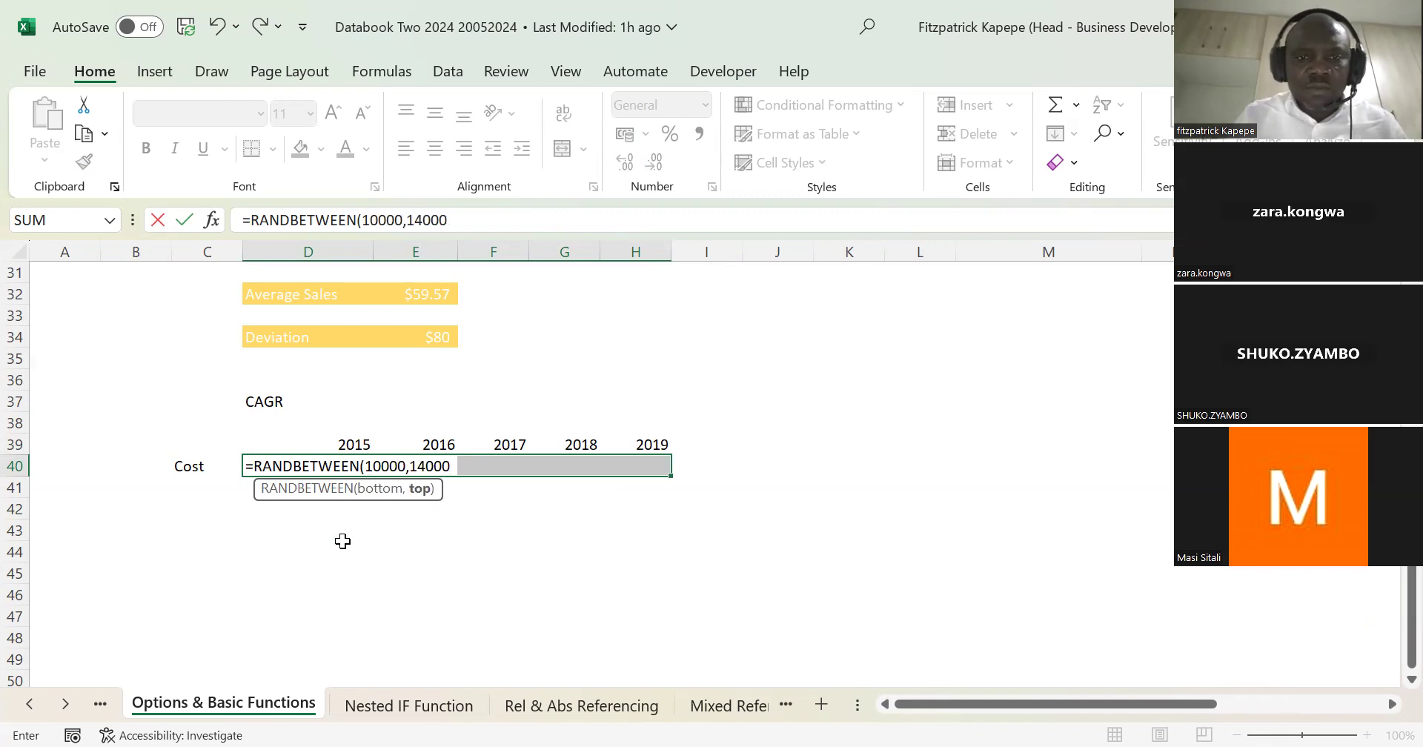
type(")")
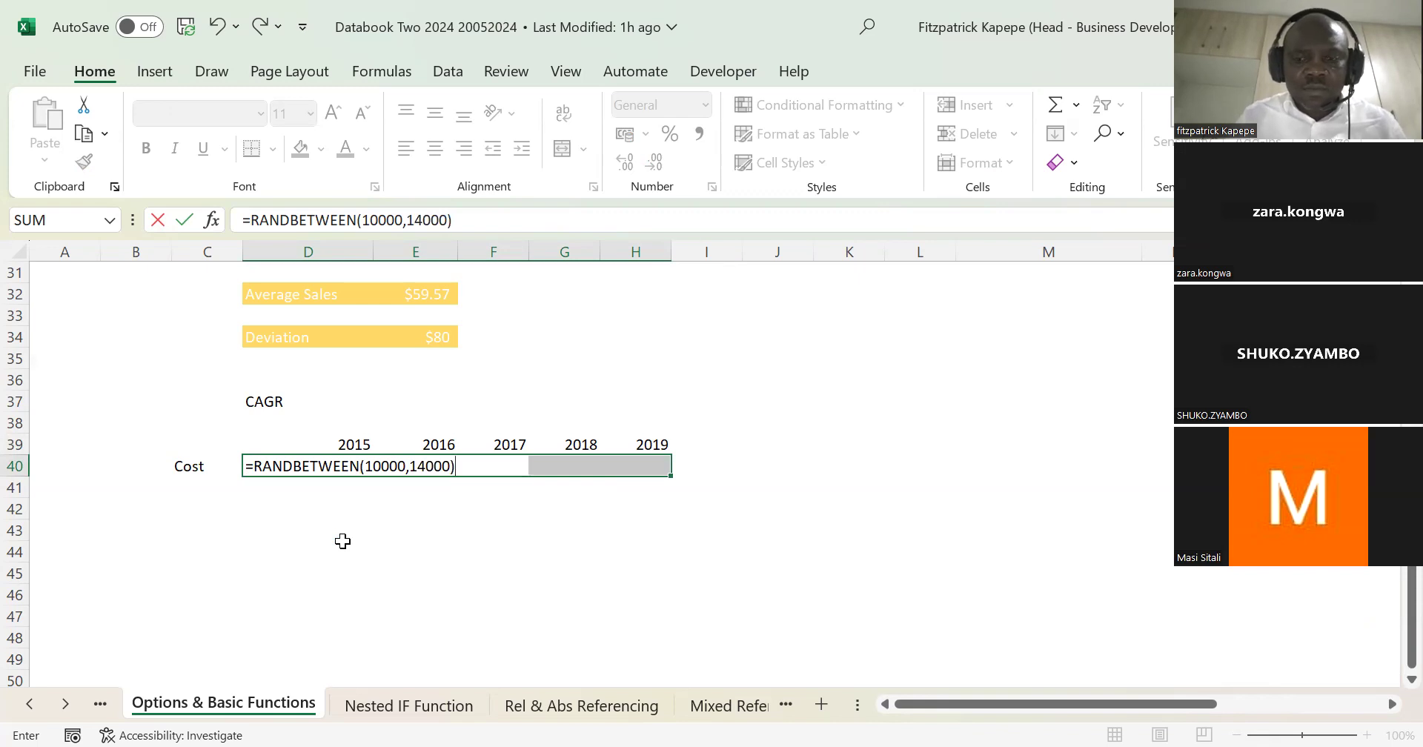
key("ctrl+Return")
Step: Replace the random-number formulas in D40:H40 with their values in place, using Paste Special Values
key("ctrl+c")
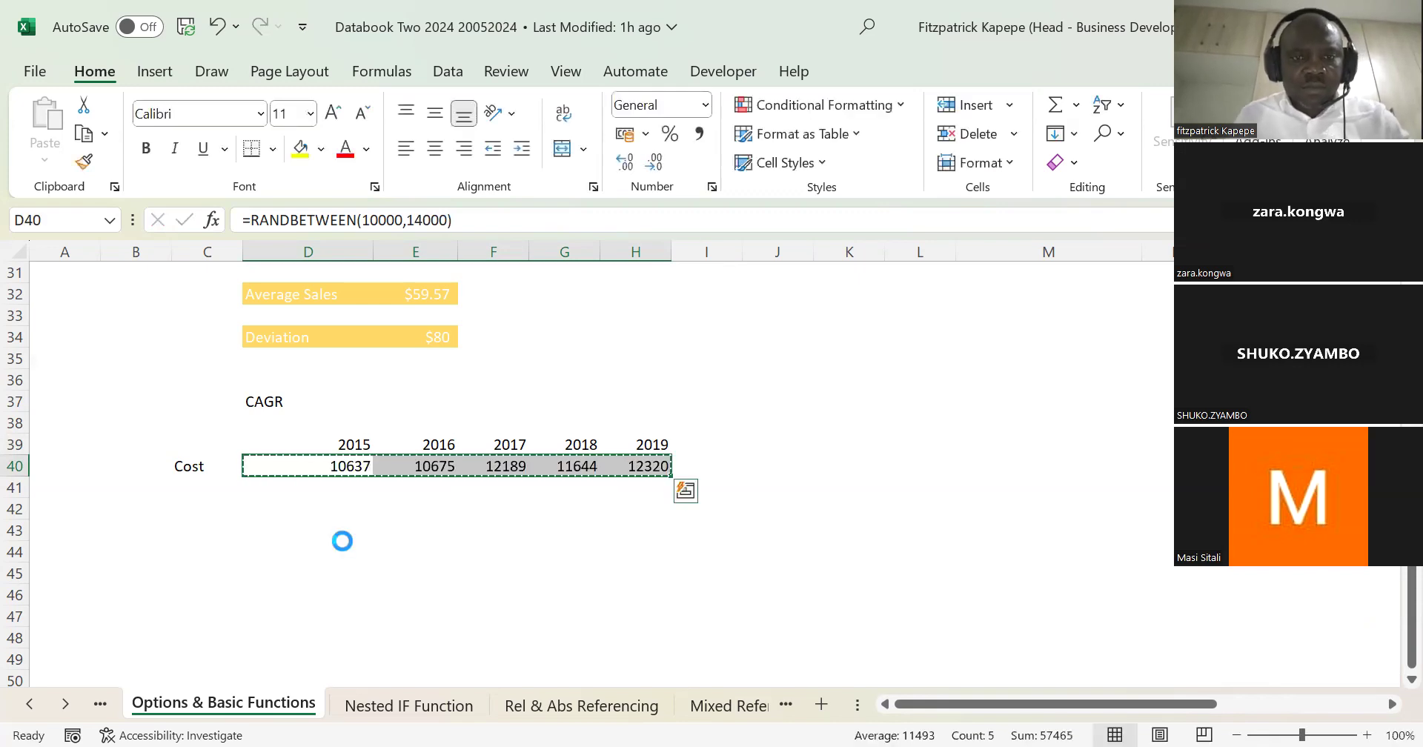
key("ctrl+alt+v")
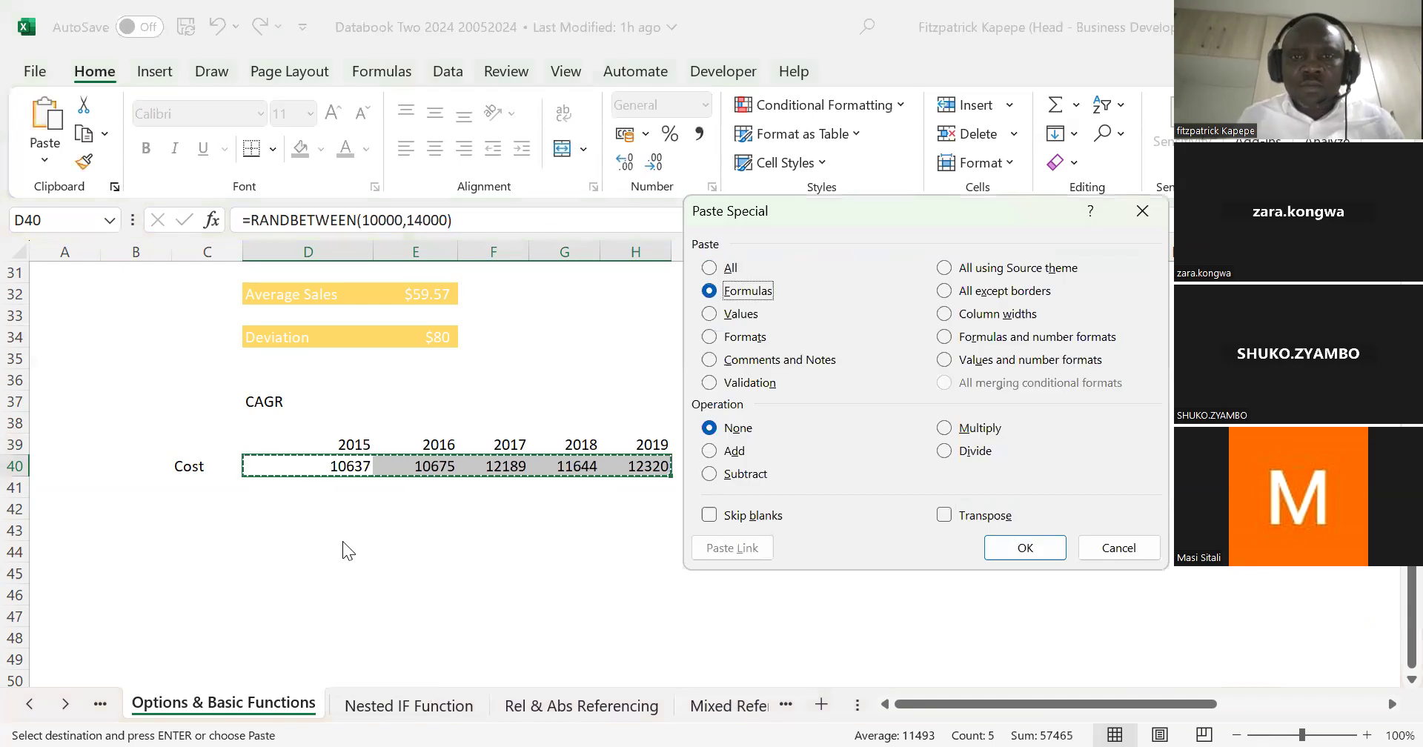
key("Return")
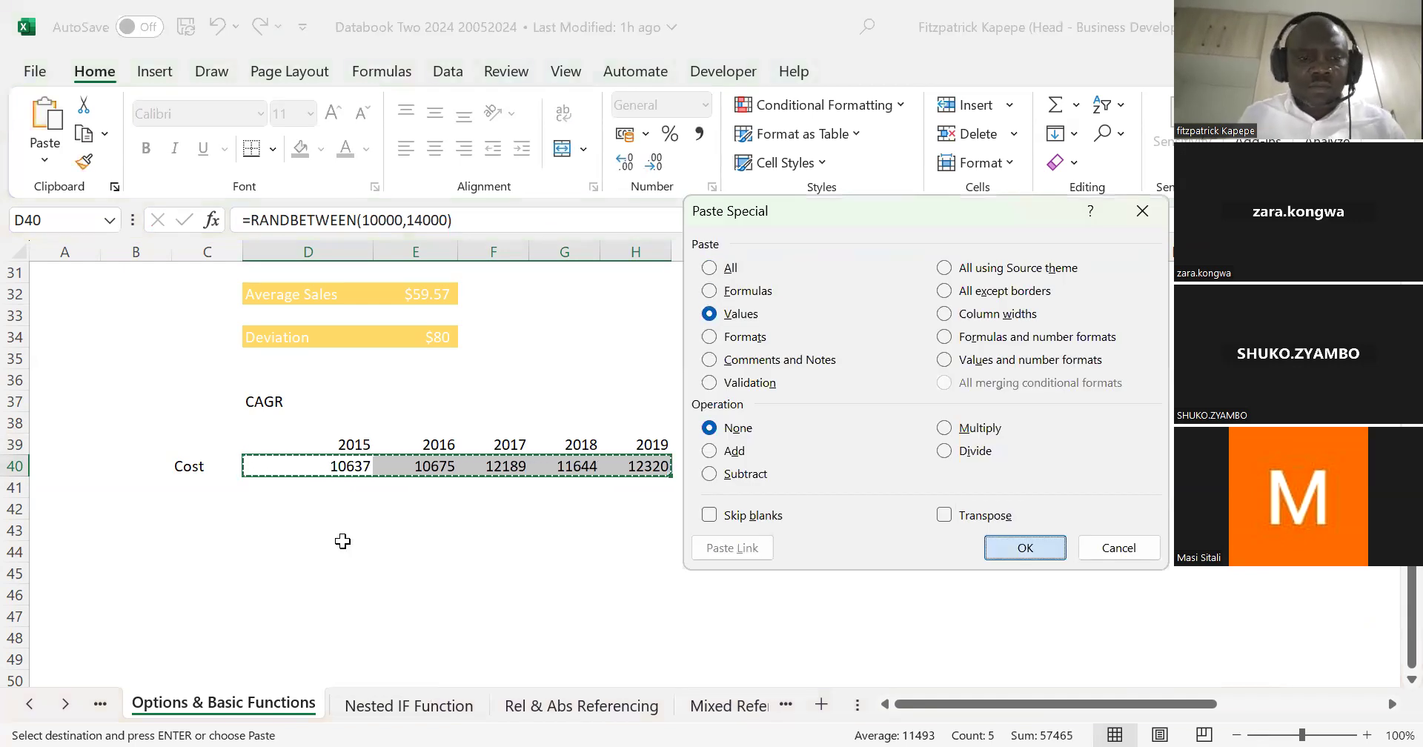
key("Escape")
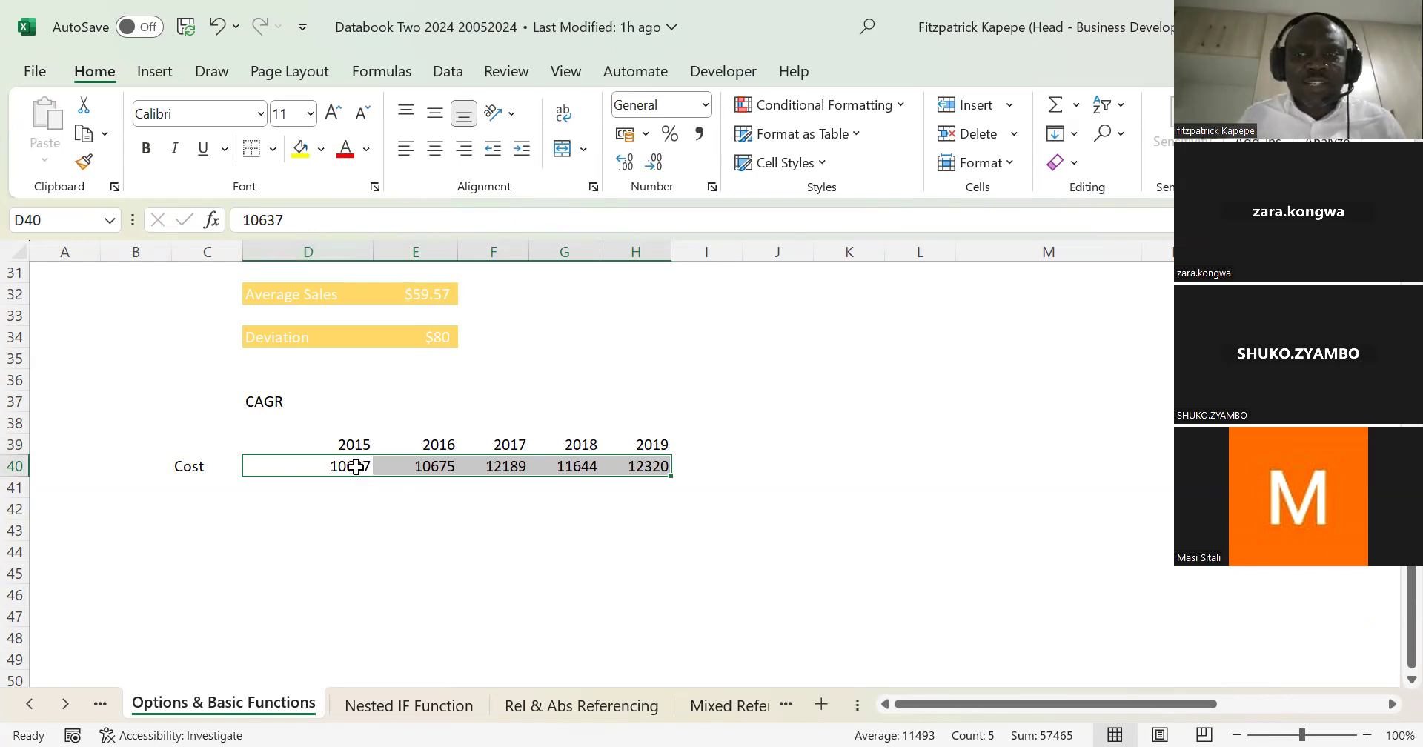
Step: Format the Cost values in D40:H40 with a thousands separator and no decimal places
right_click(619, 465)
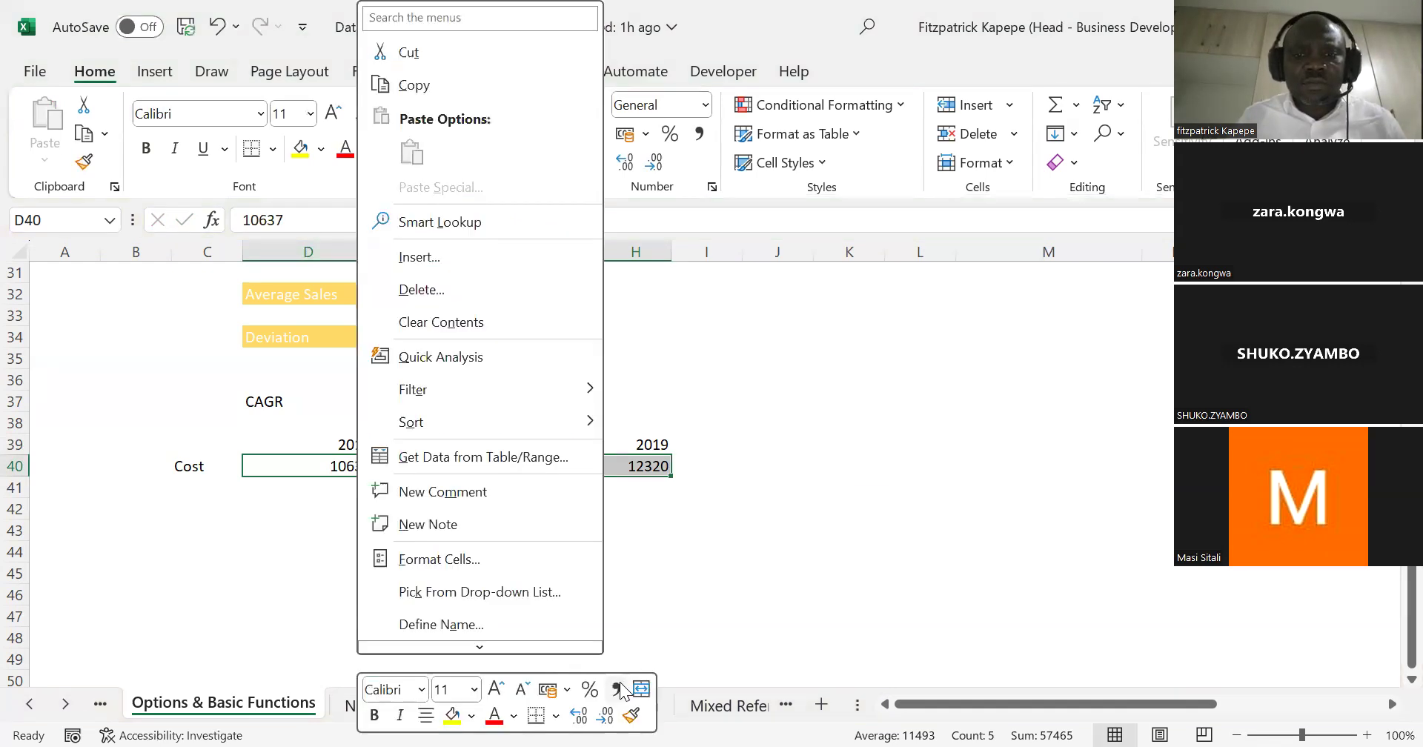
left_click(617, 687)
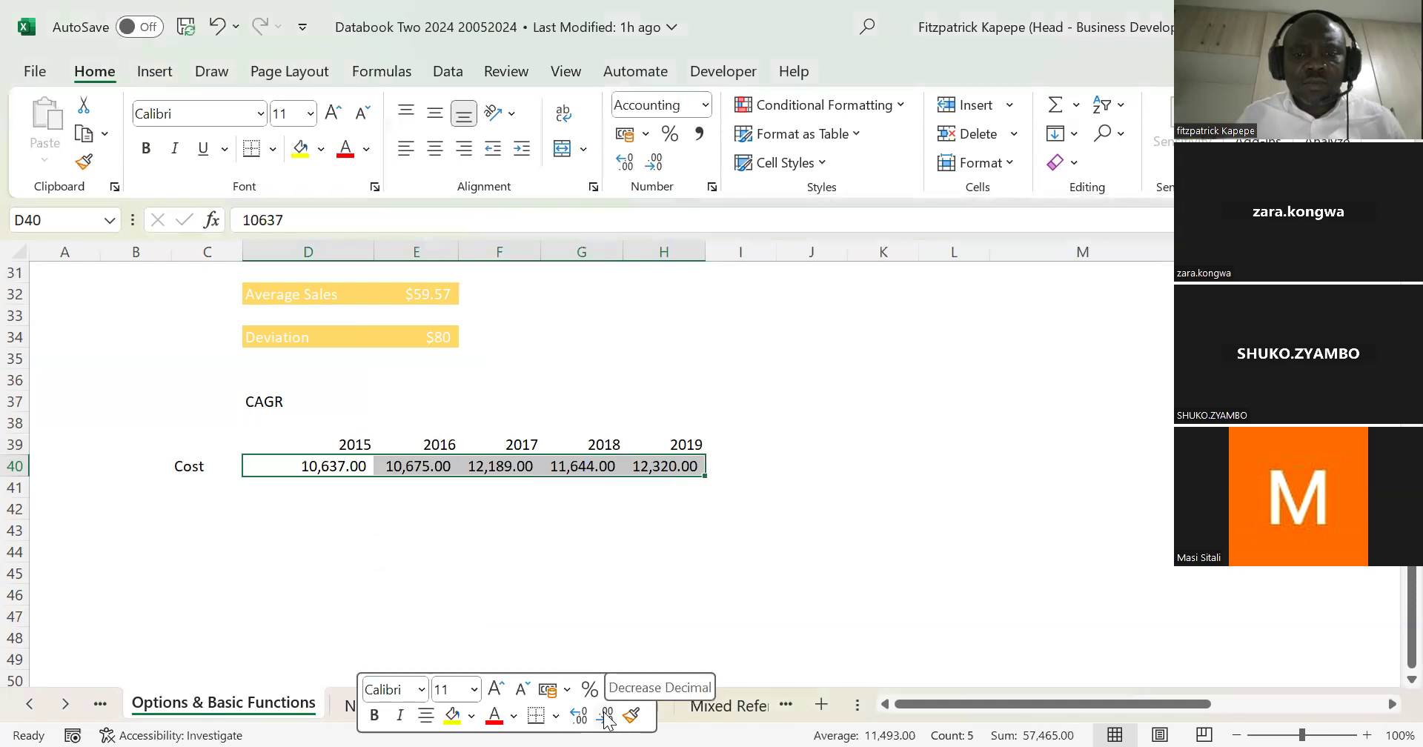
left_click(606, 716)
left_click(606, 716)
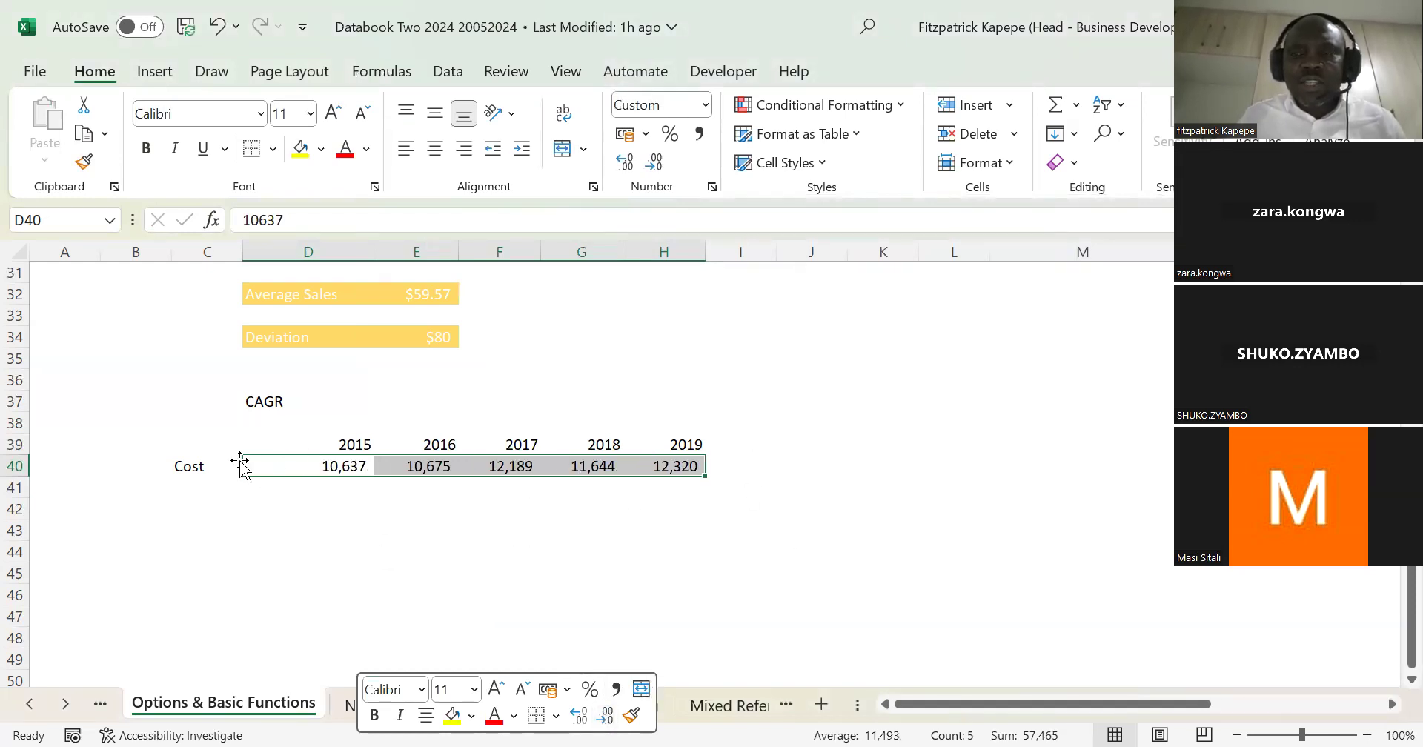
Step: Enter the label CAGR in D44, below the Cost table
left_click(256, 547)
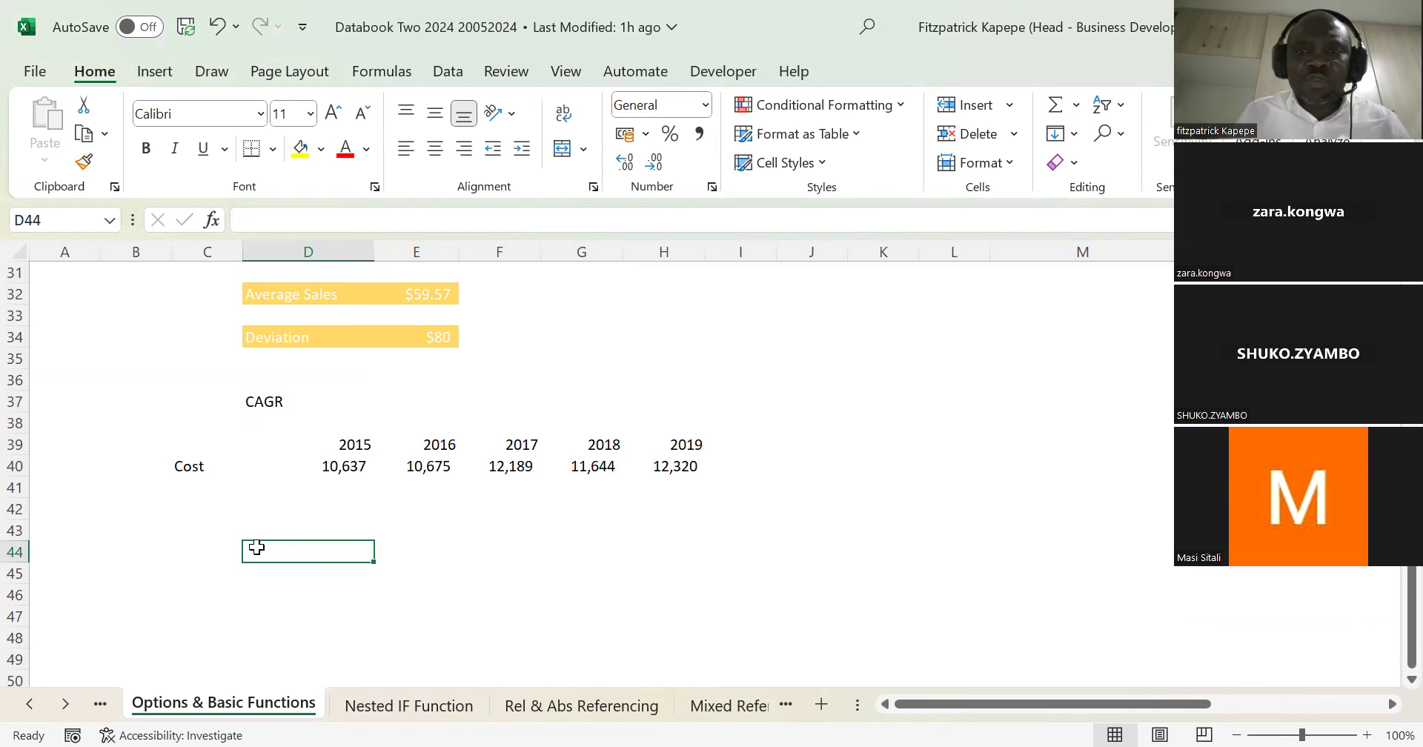
type("CAGR")
key("Tab")
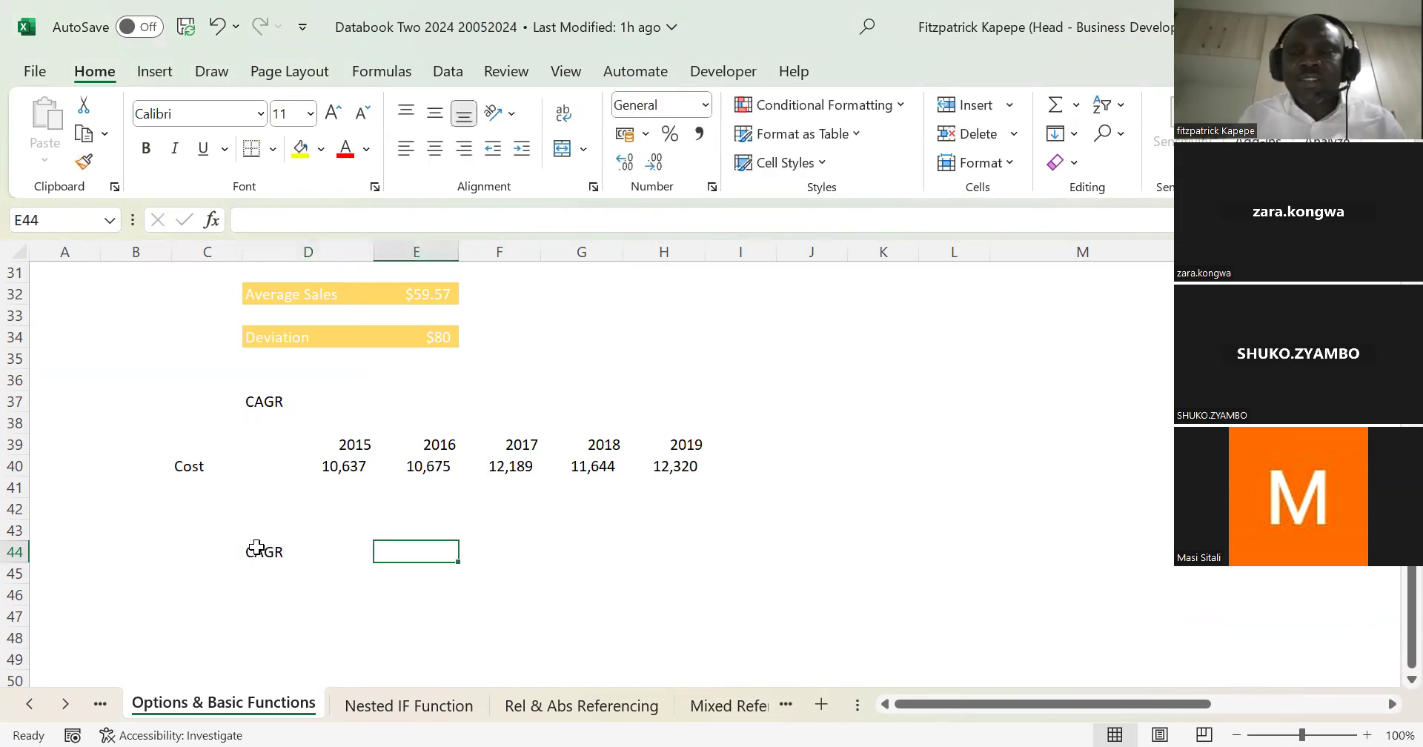
Step: Calculate the CAGR in E44 with =RRI(4,D40,H40), using the 2015 cost as present value and the 2019 cost as future value
type("=")
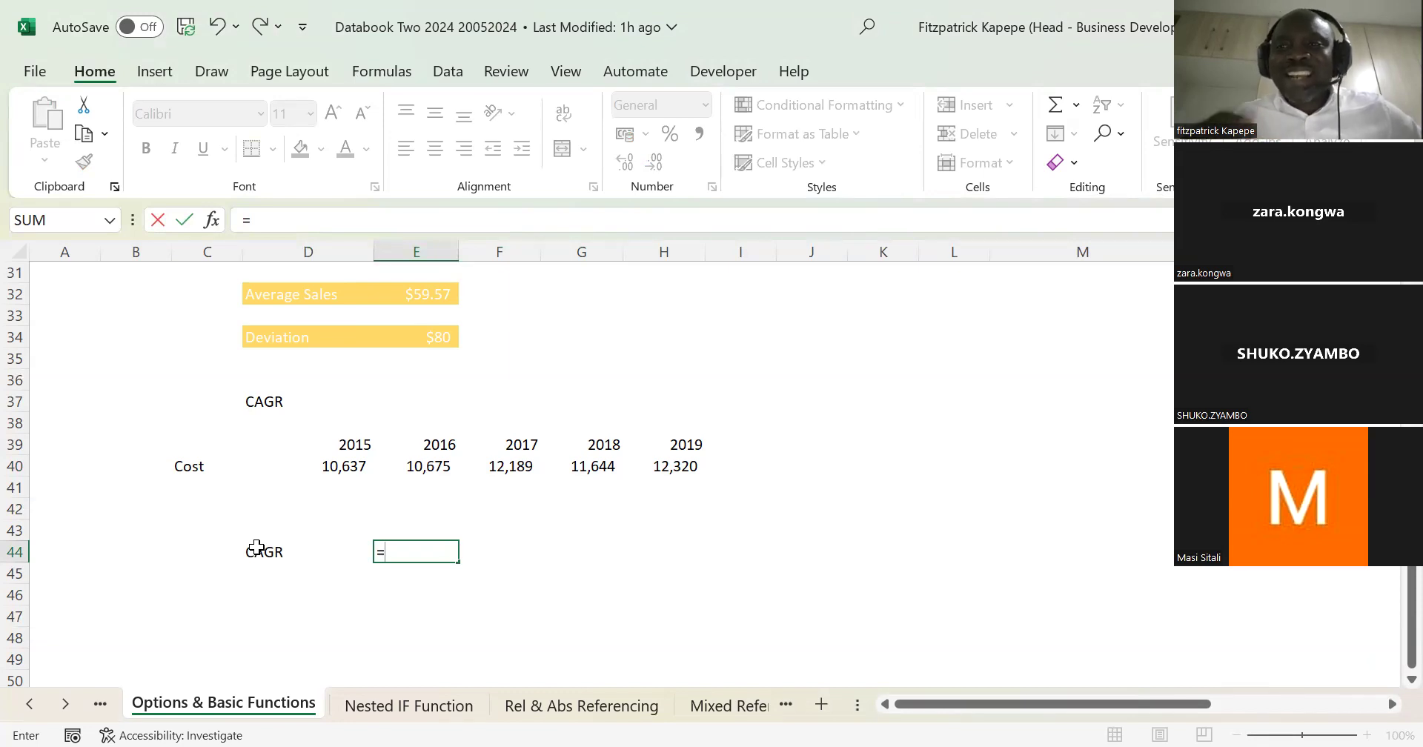
type("rri")
key("Tab")
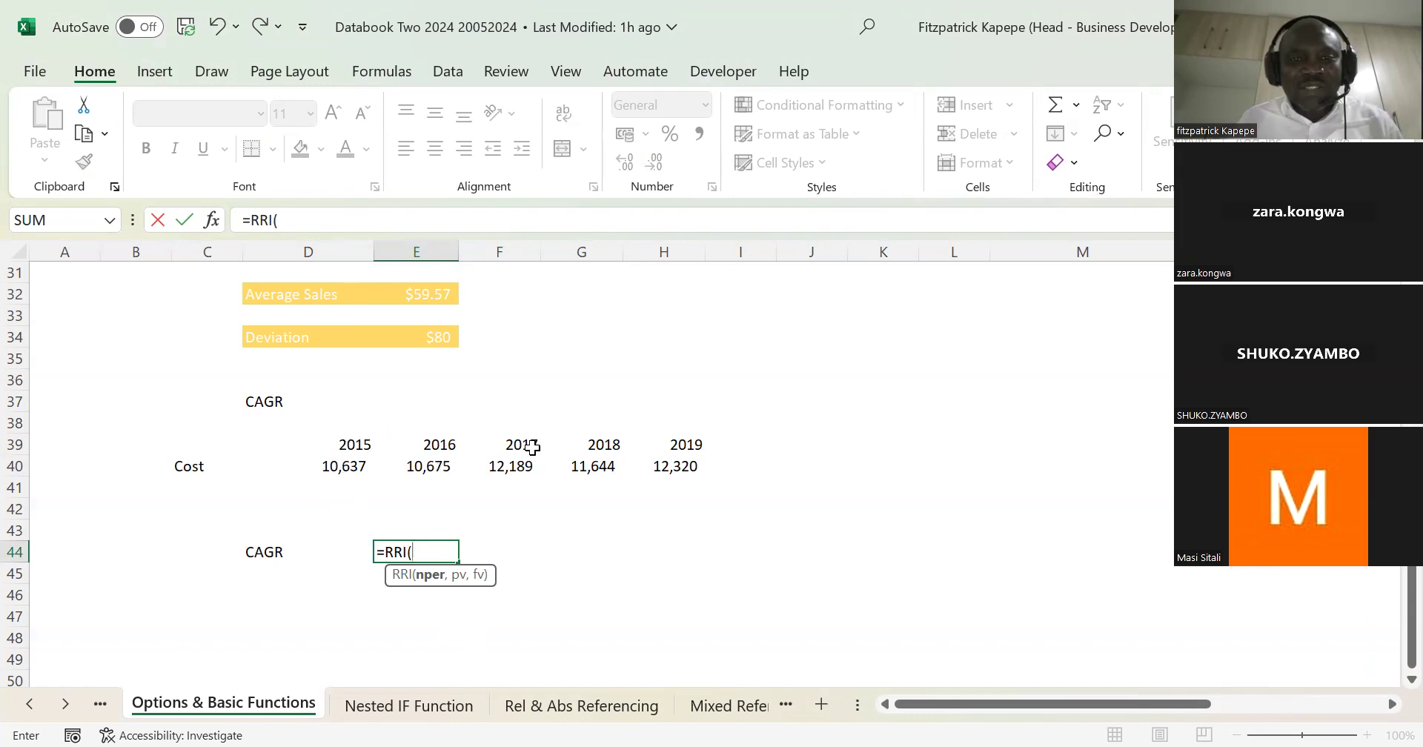
type("4")
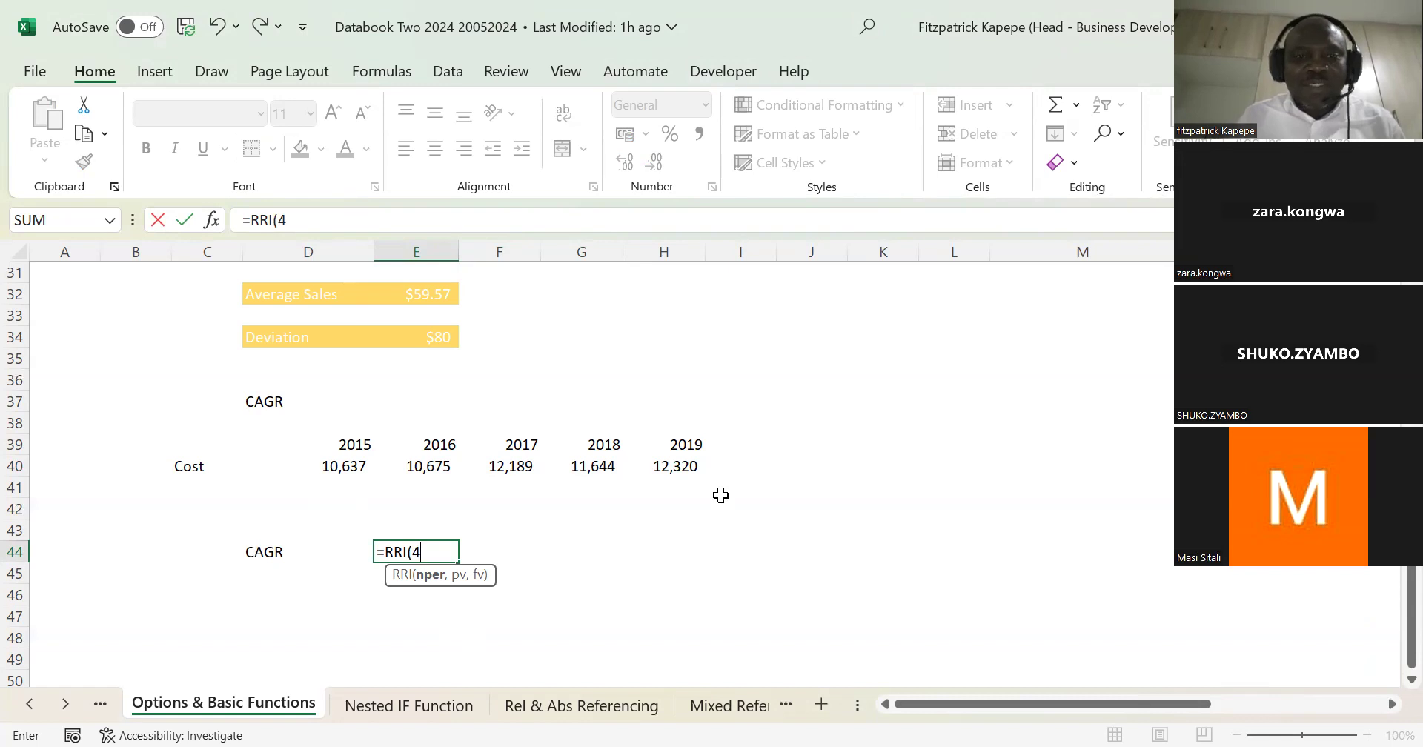
type(",")
left_click(337, 466)
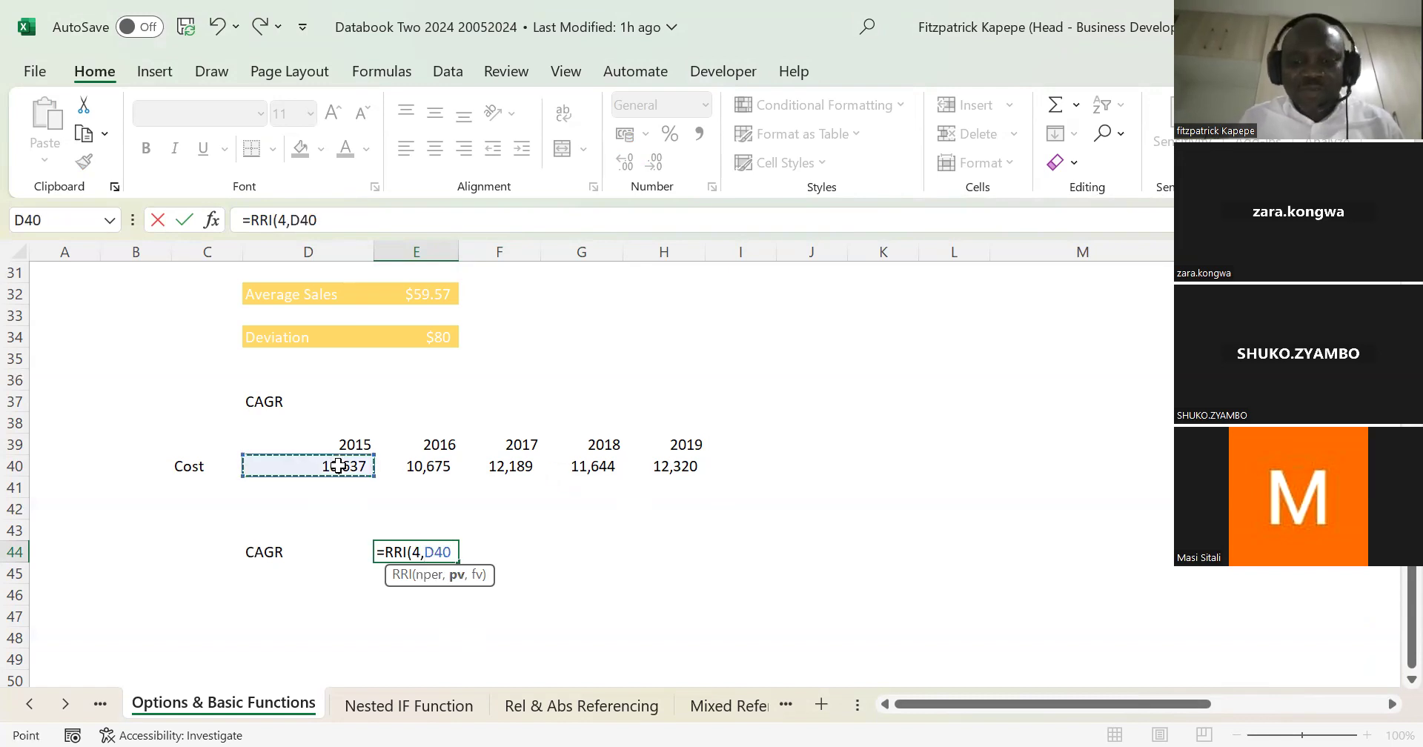
type(",")
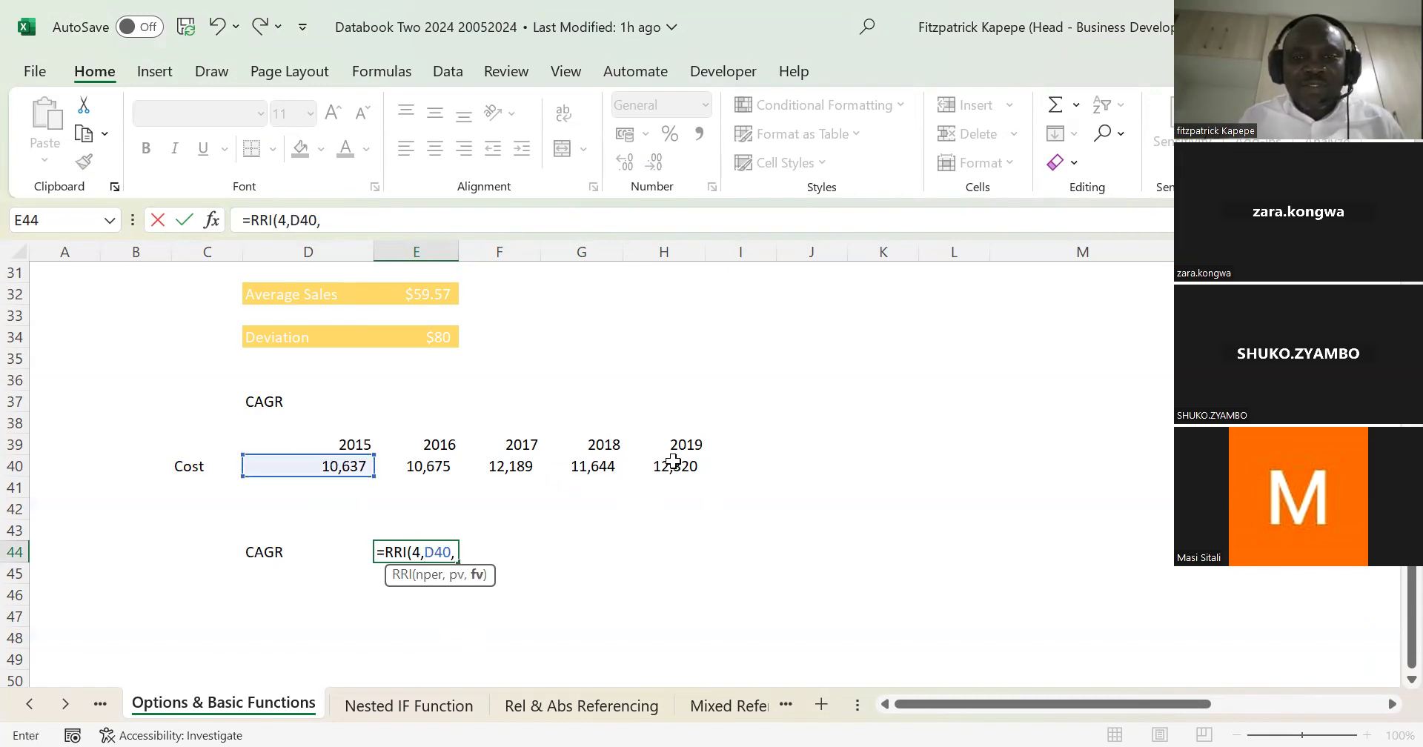
left_click(671, 461)
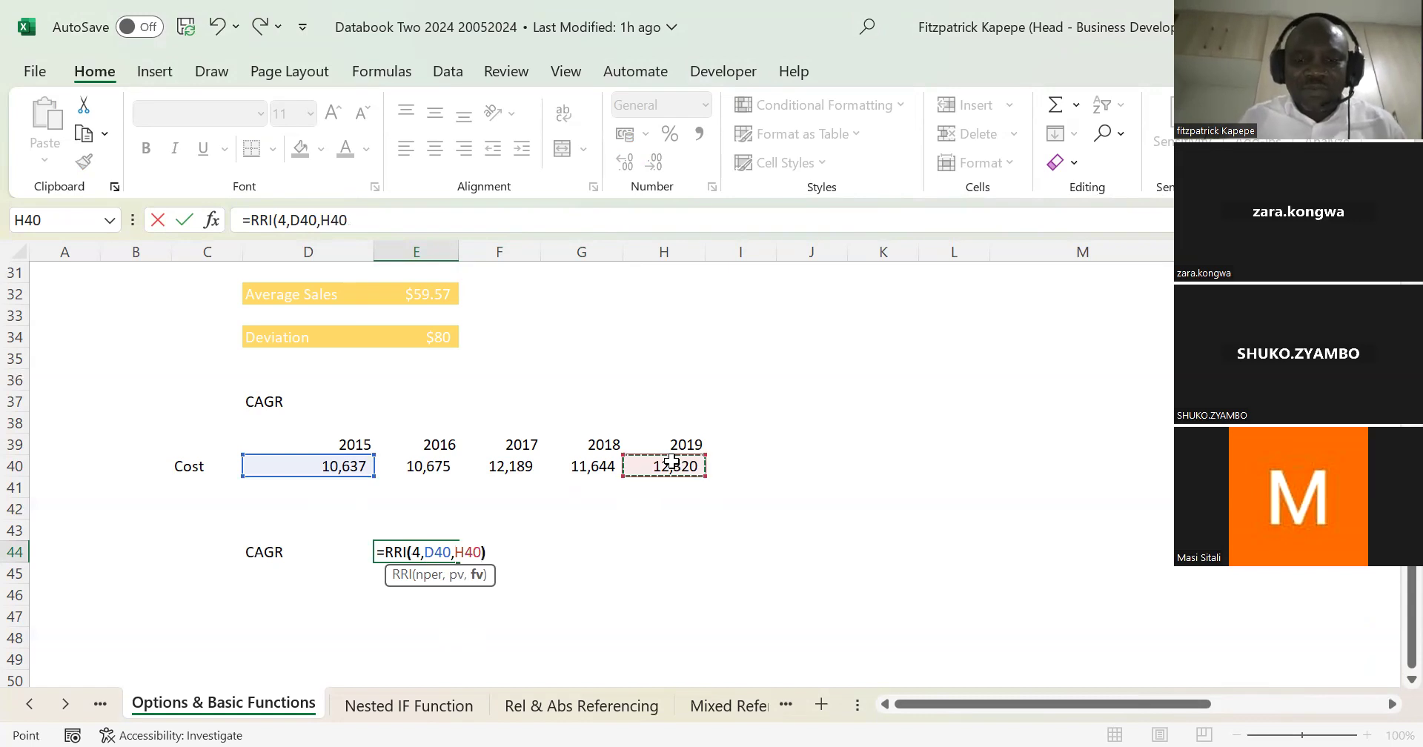
key("ctrl+Return")
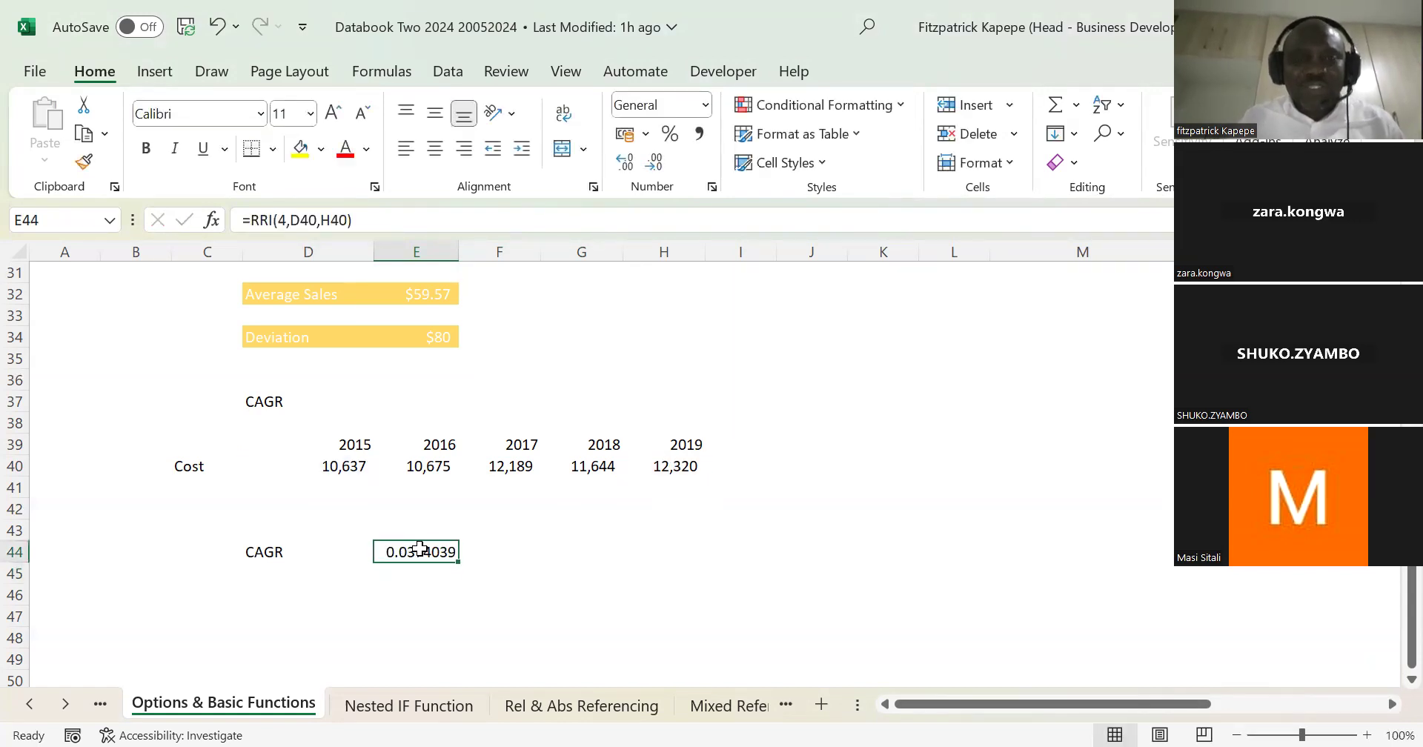
Step: Format the CAGR result in E44 as a percentage with one decimal place
right_click(424, 557)
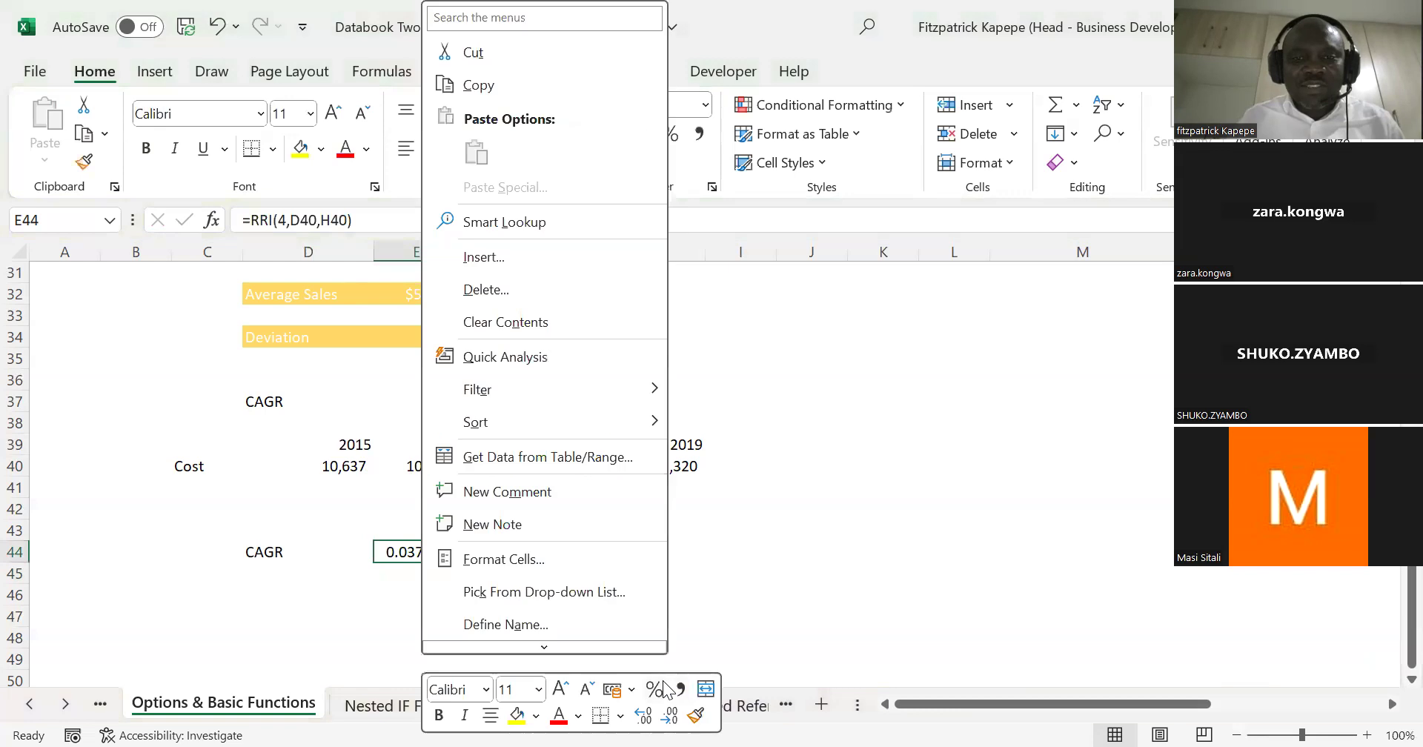
left_click(654, 689)
left_click(643, 716)
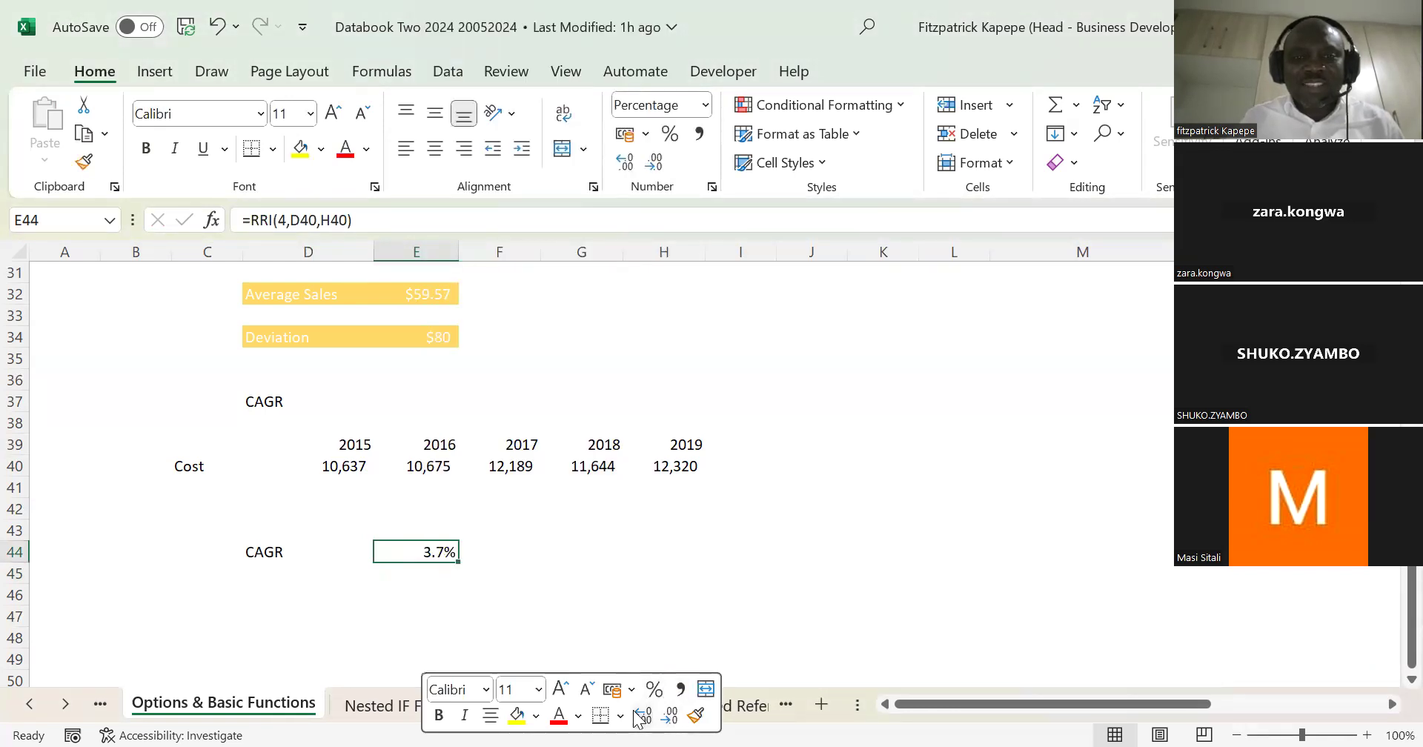
left_click(740, 443)
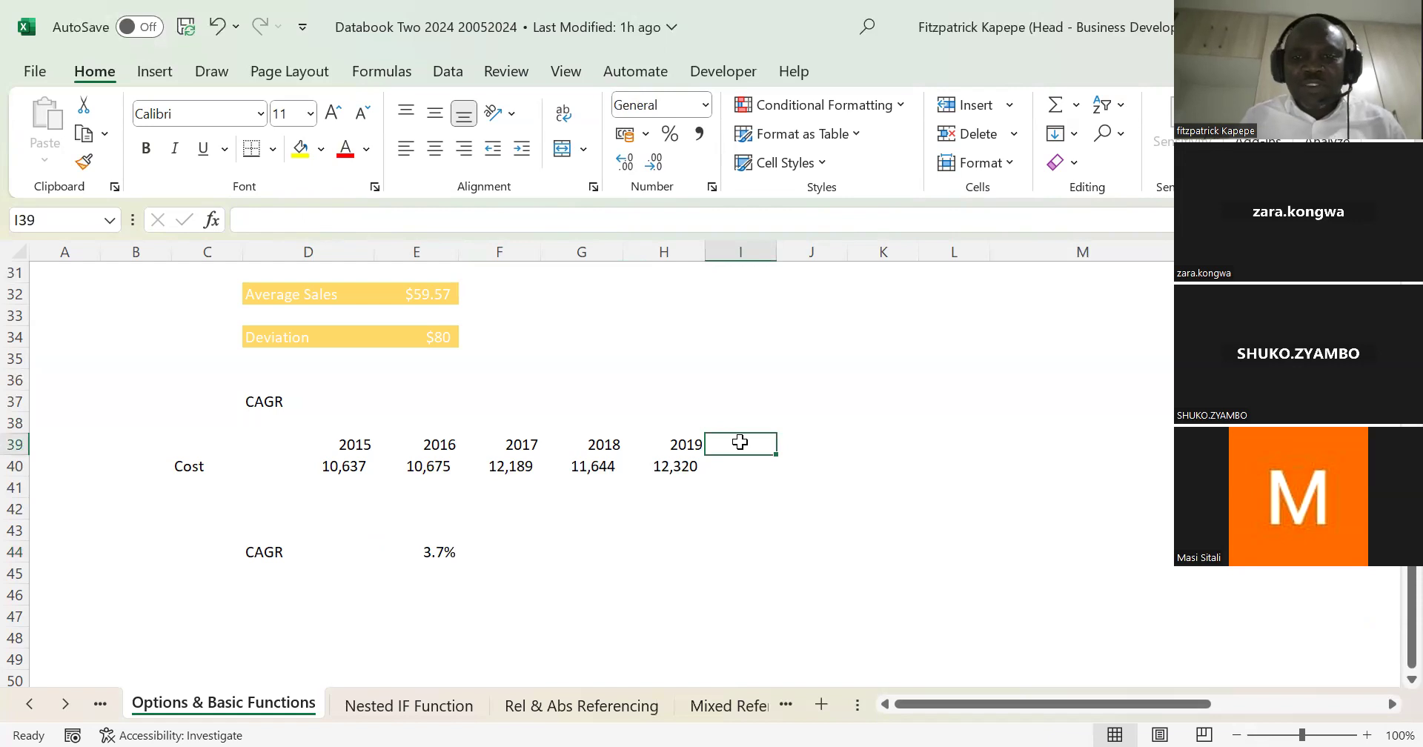
key("Left")
key("Left")
key("Left")
key("Left")
key("Left")
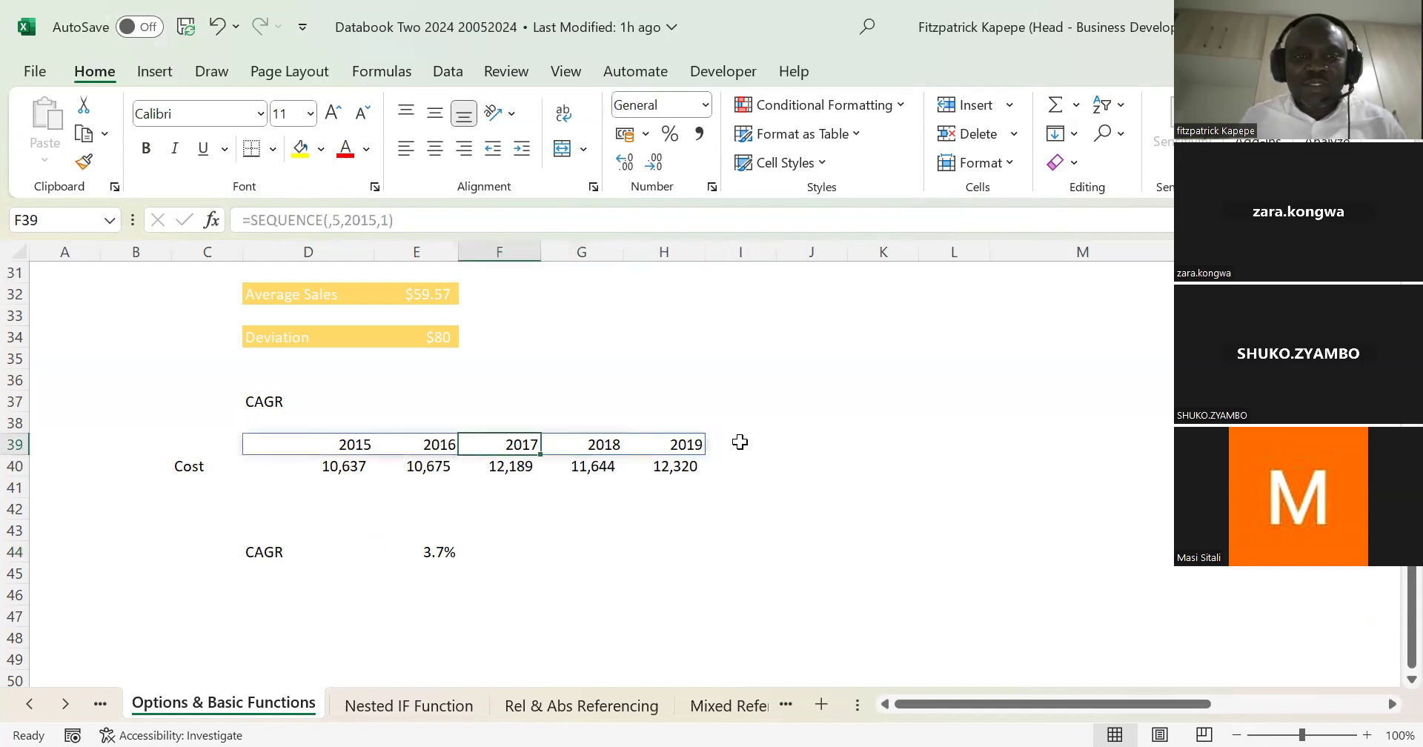
key("shift+Right")
key("shift+Right")
key("shift+Right")
key("shift+Right")
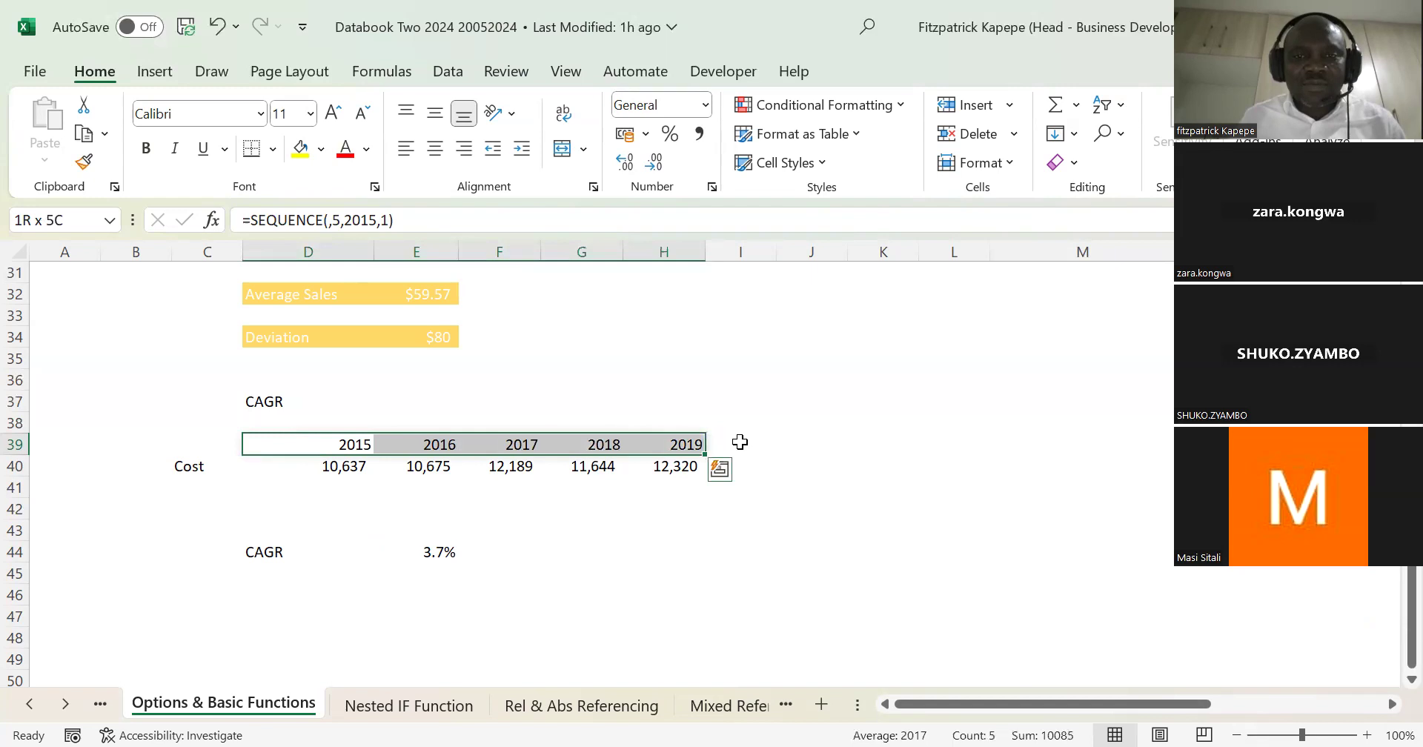
key("Right")
key("Right")
key("Right")
key("Right")
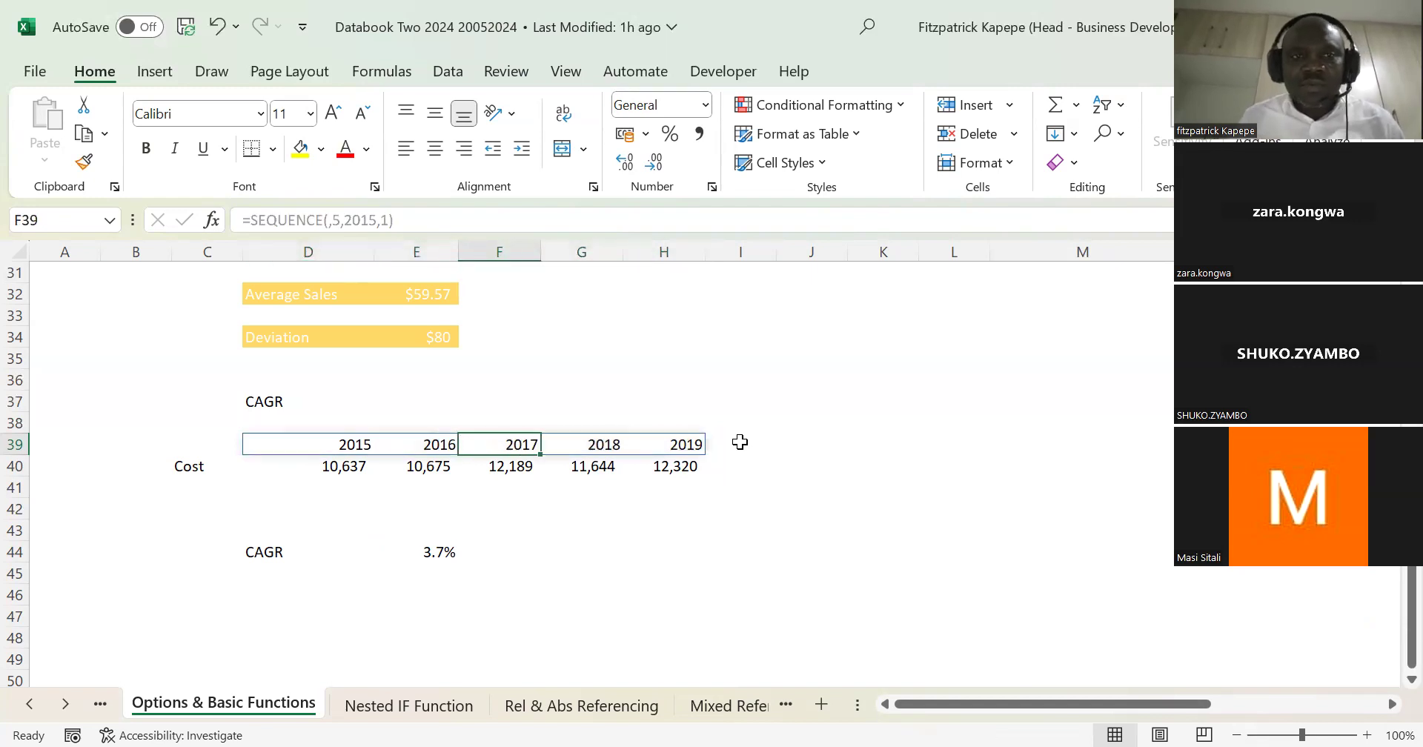
key("Down")
key("Up")
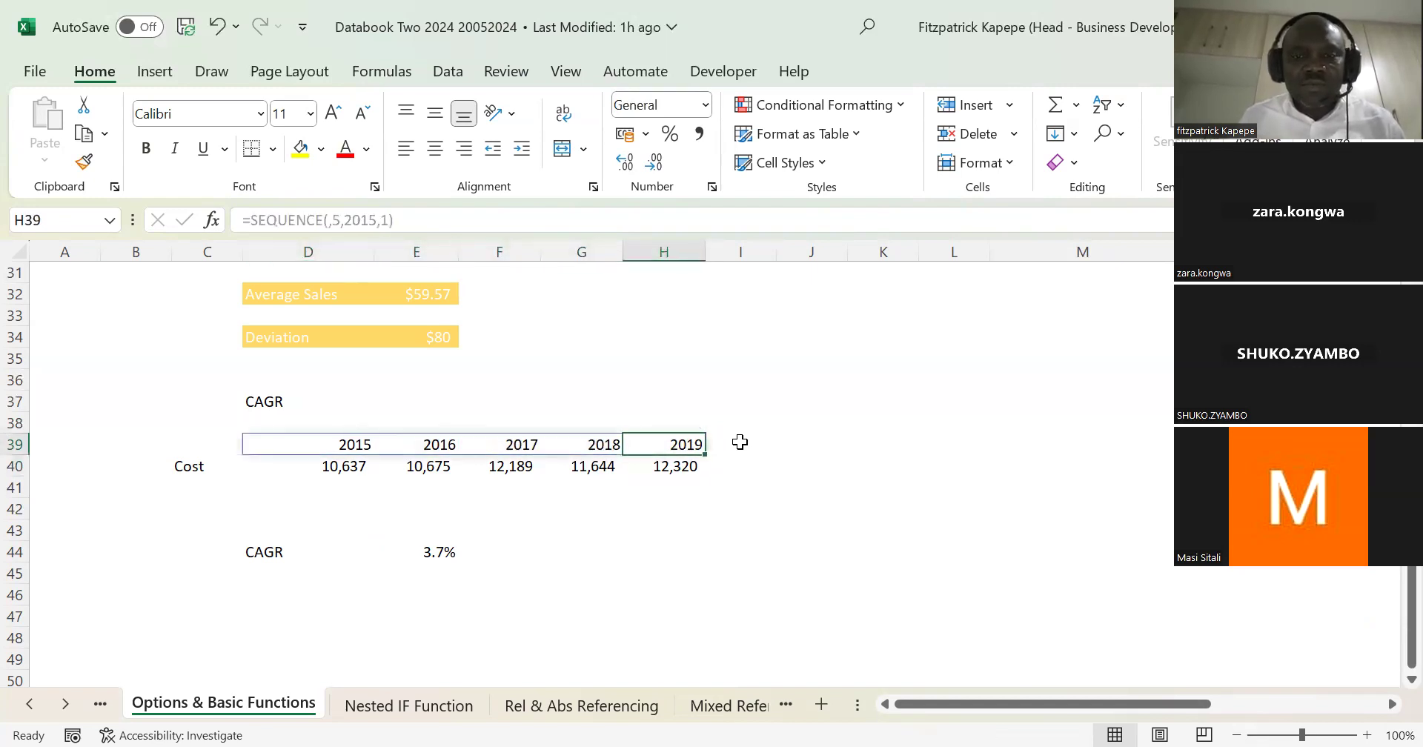
key("shift+Right")
key("shift+Right")
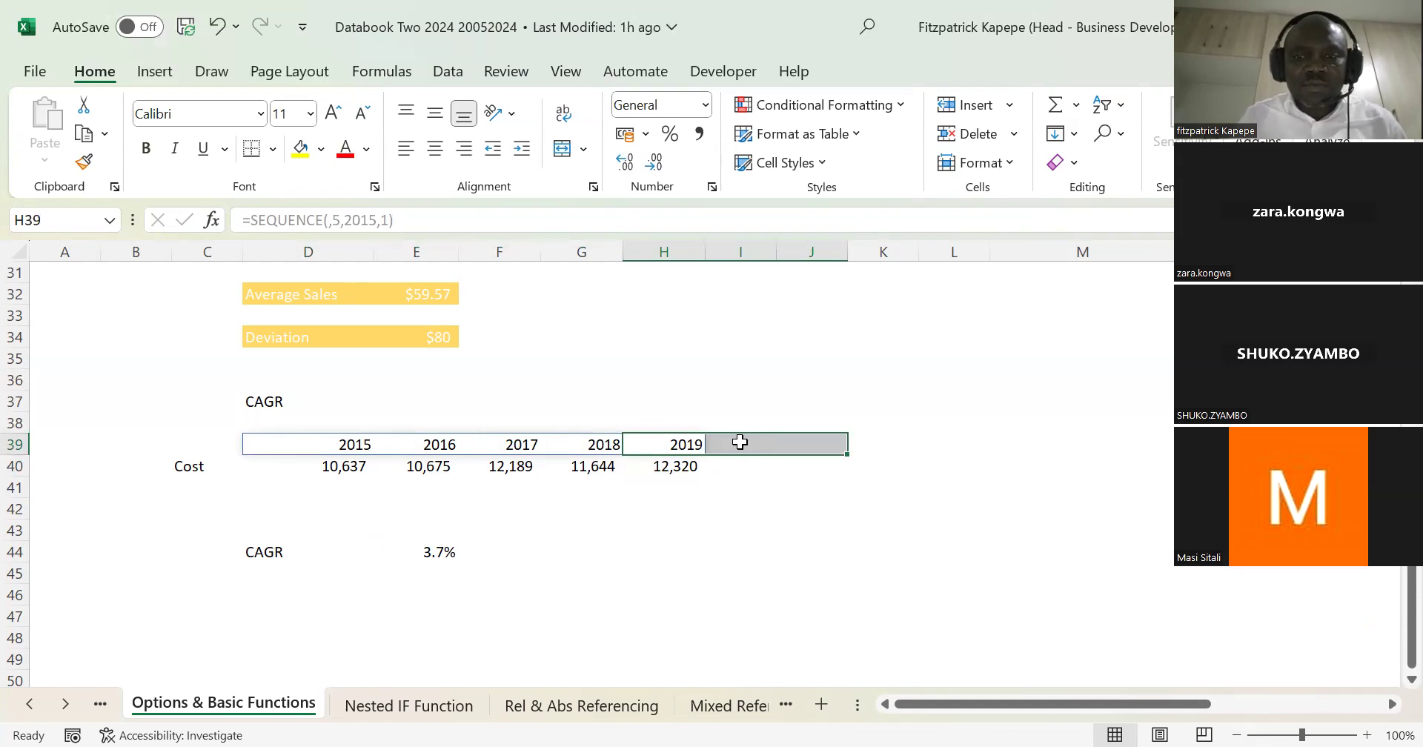
left_click(734, 442)
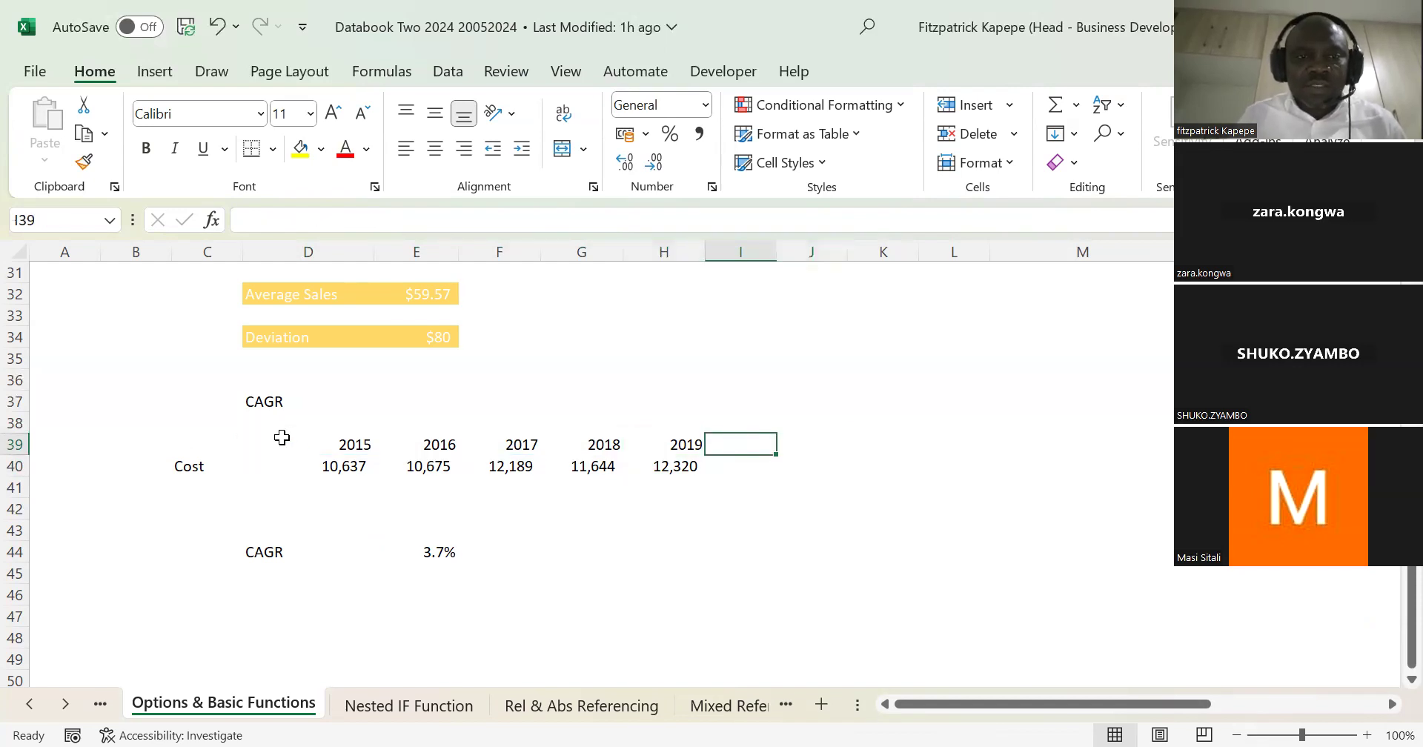
Step: Apply the custom number format GeneralA to the year headers in D39:H39 to mark them as actuals
left_click(334, 442)
key("shift+Right")
key("shift+Right")
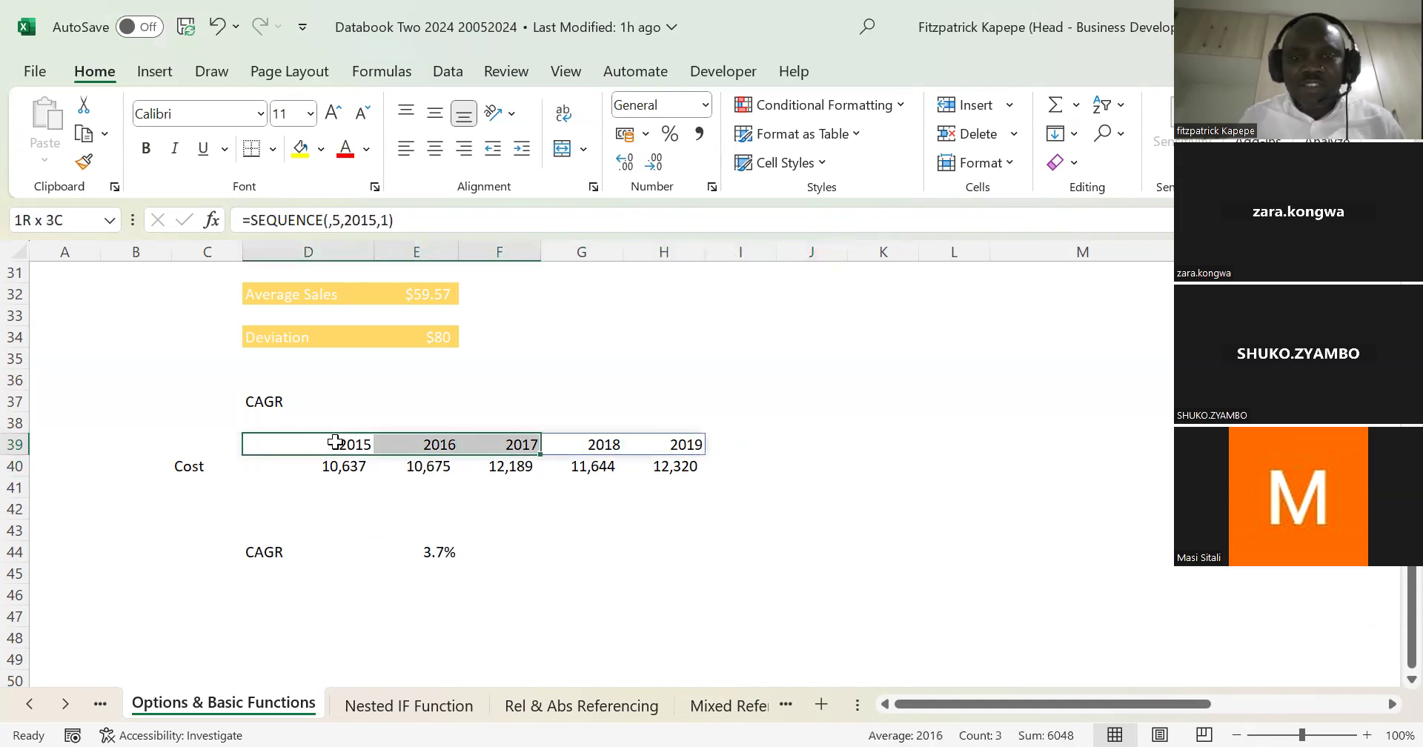
key("shift+Right")
key("shift+Right")
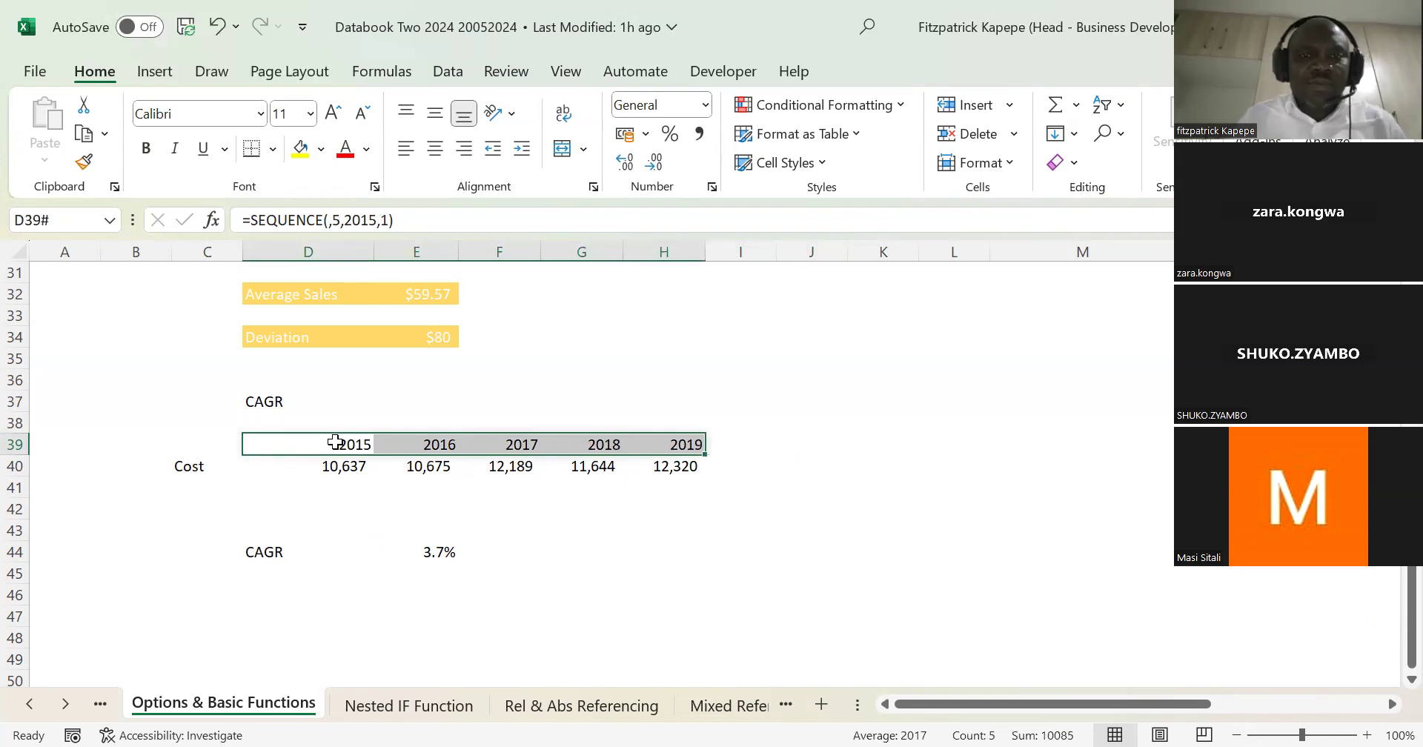
key("ctrl+1")
left_click(679, 337)
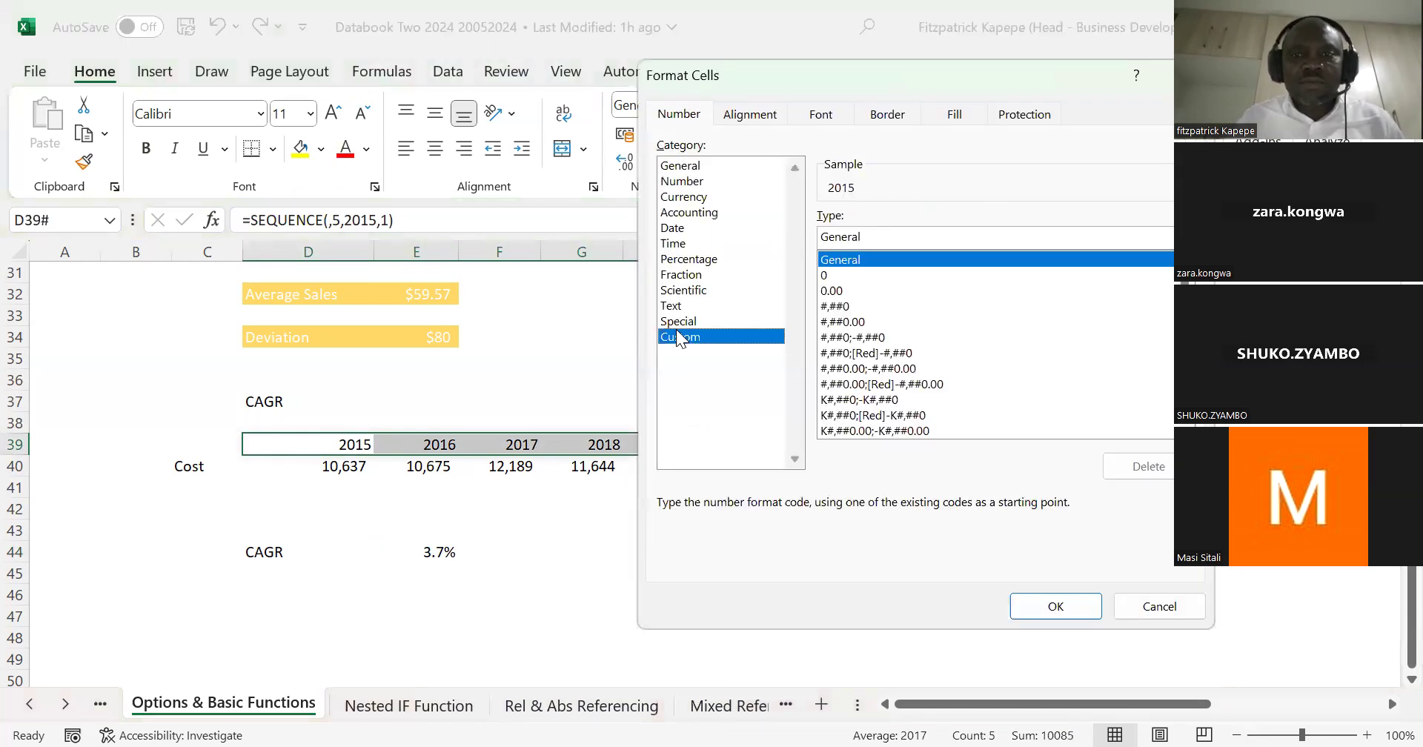
left_click(868, 241)
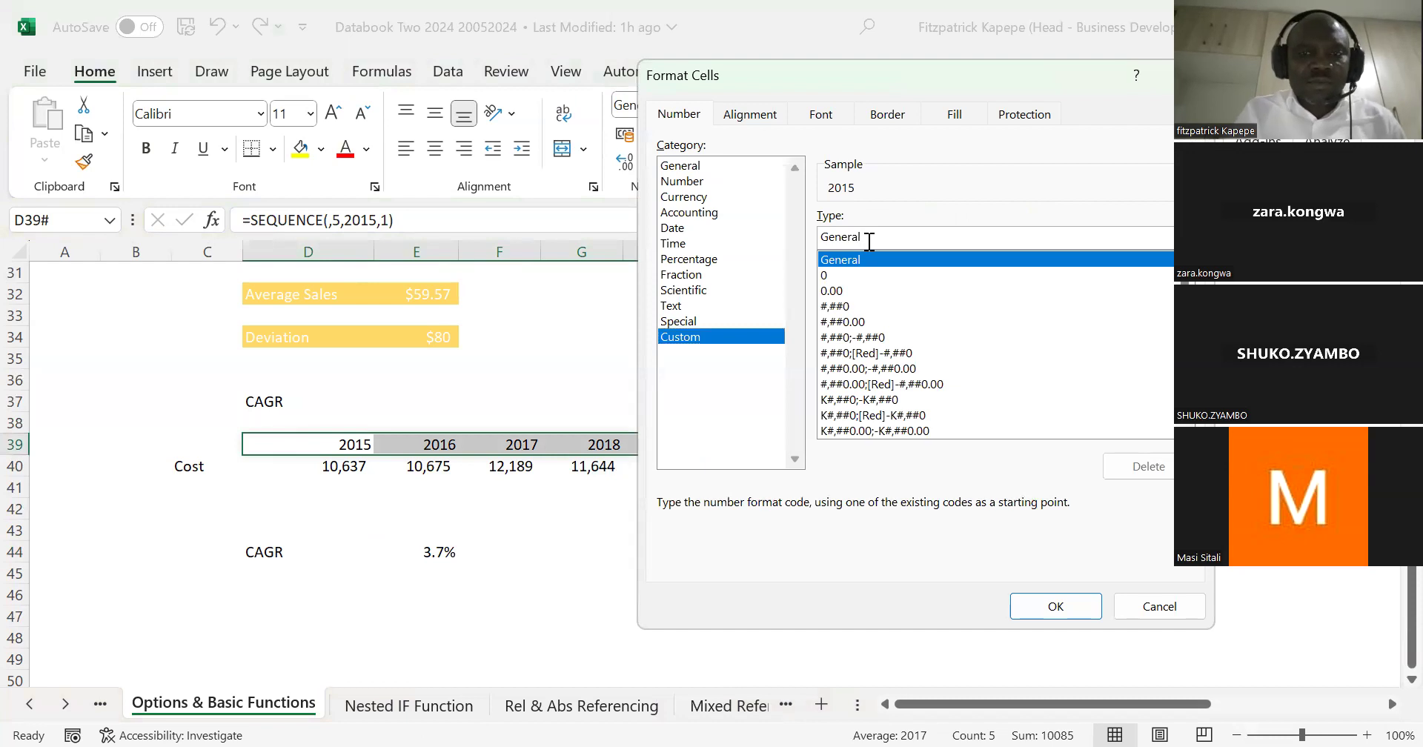
type("A")
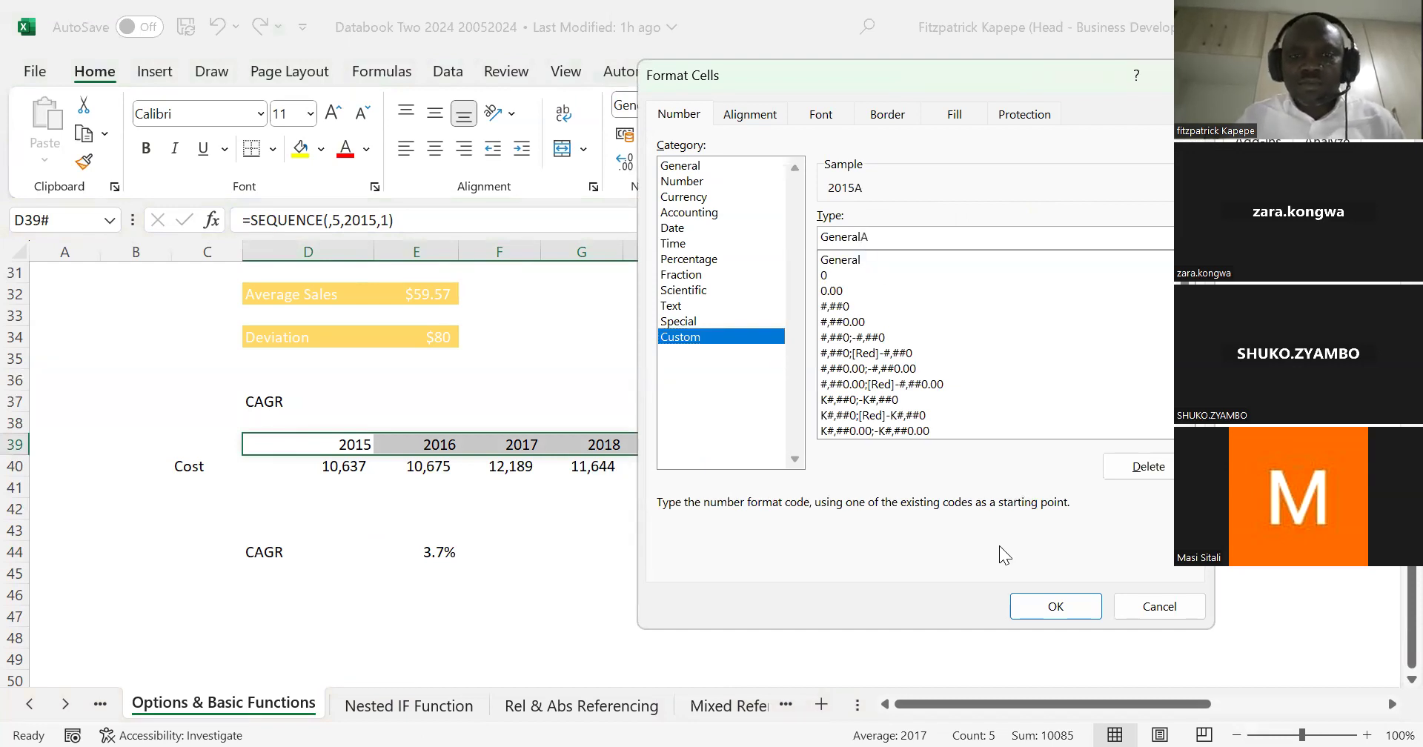
key("Return")
Step: Add the next year header in I39 with the formula =H39+1
left_click(732, 447)
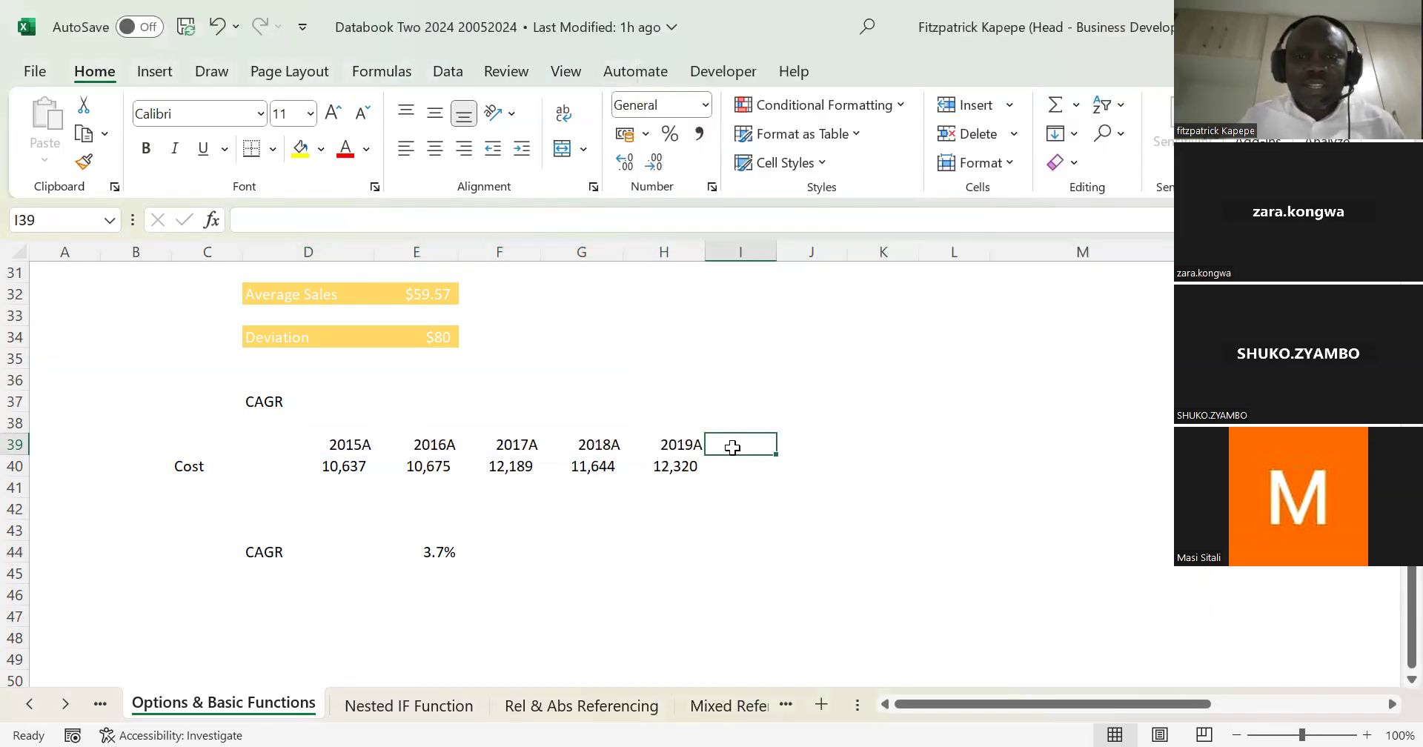
type("=")
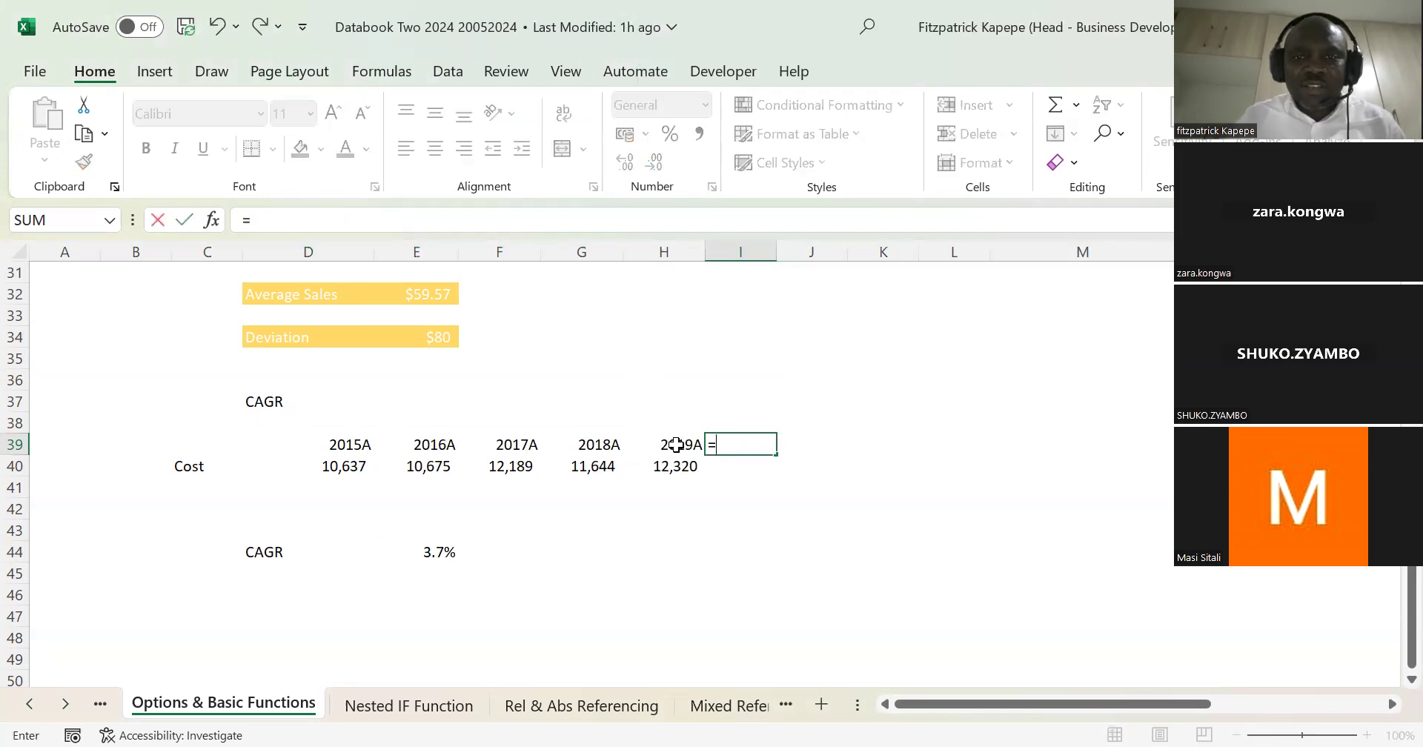
left_click(676, 445)
type("+1")
key("Return")
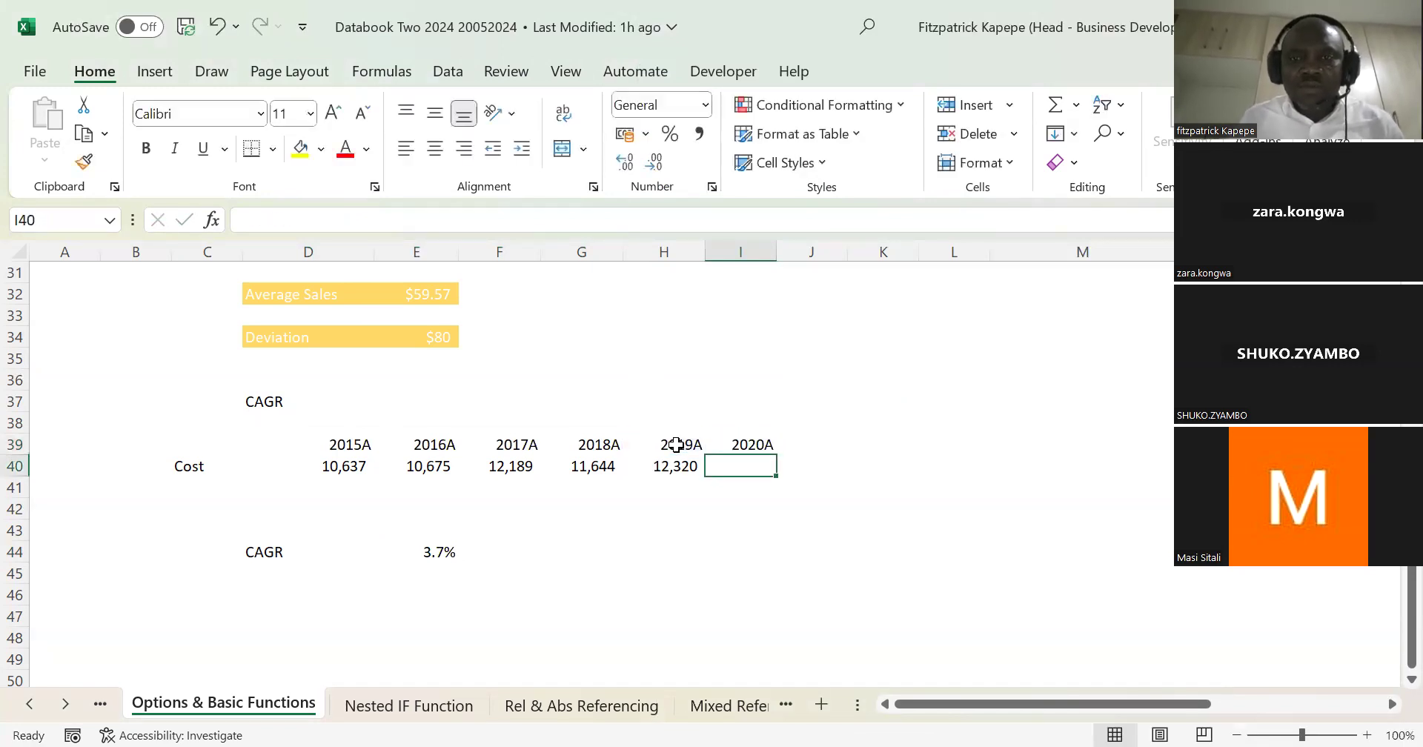
Step: Fill the year formula from I39 across to L39
key("Up")
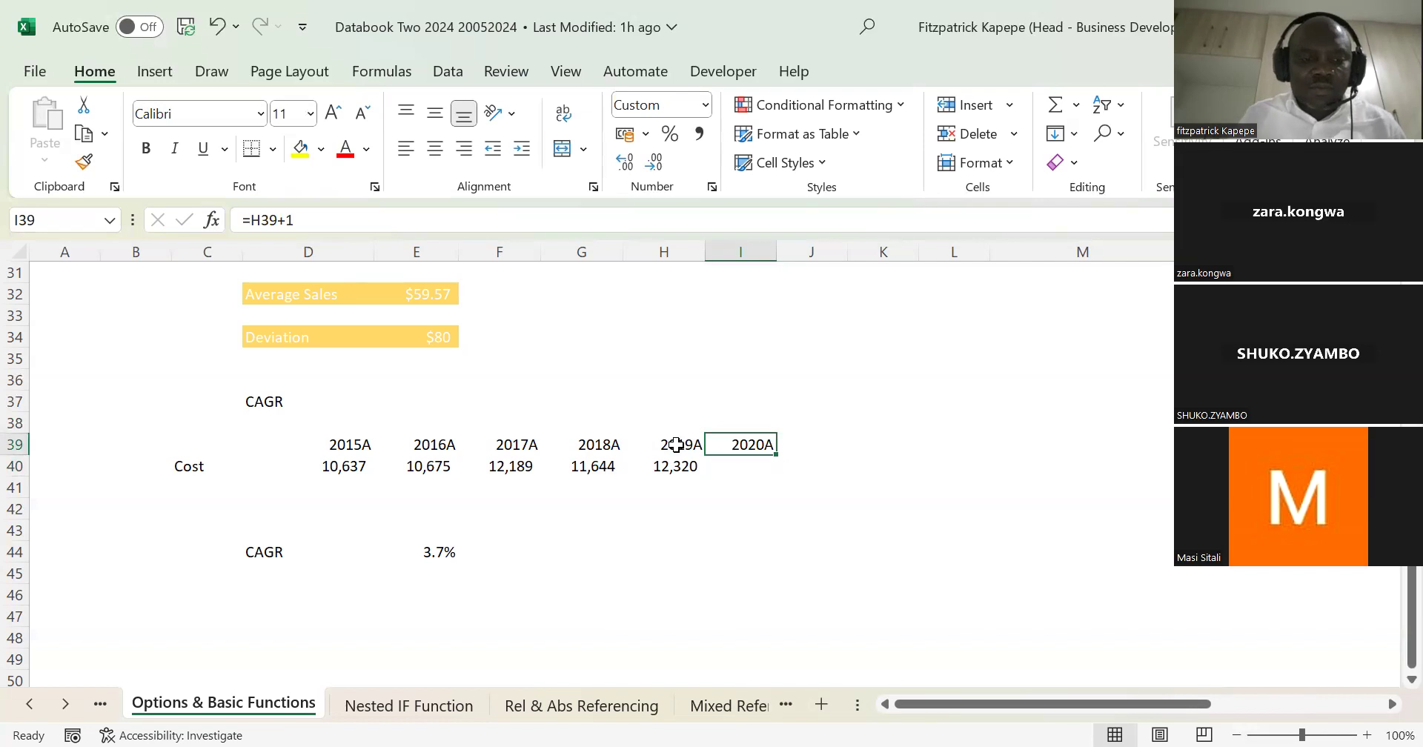
key("shift+Right")
key("shift+Right")
key("shift+Right")
key("shift+Right")
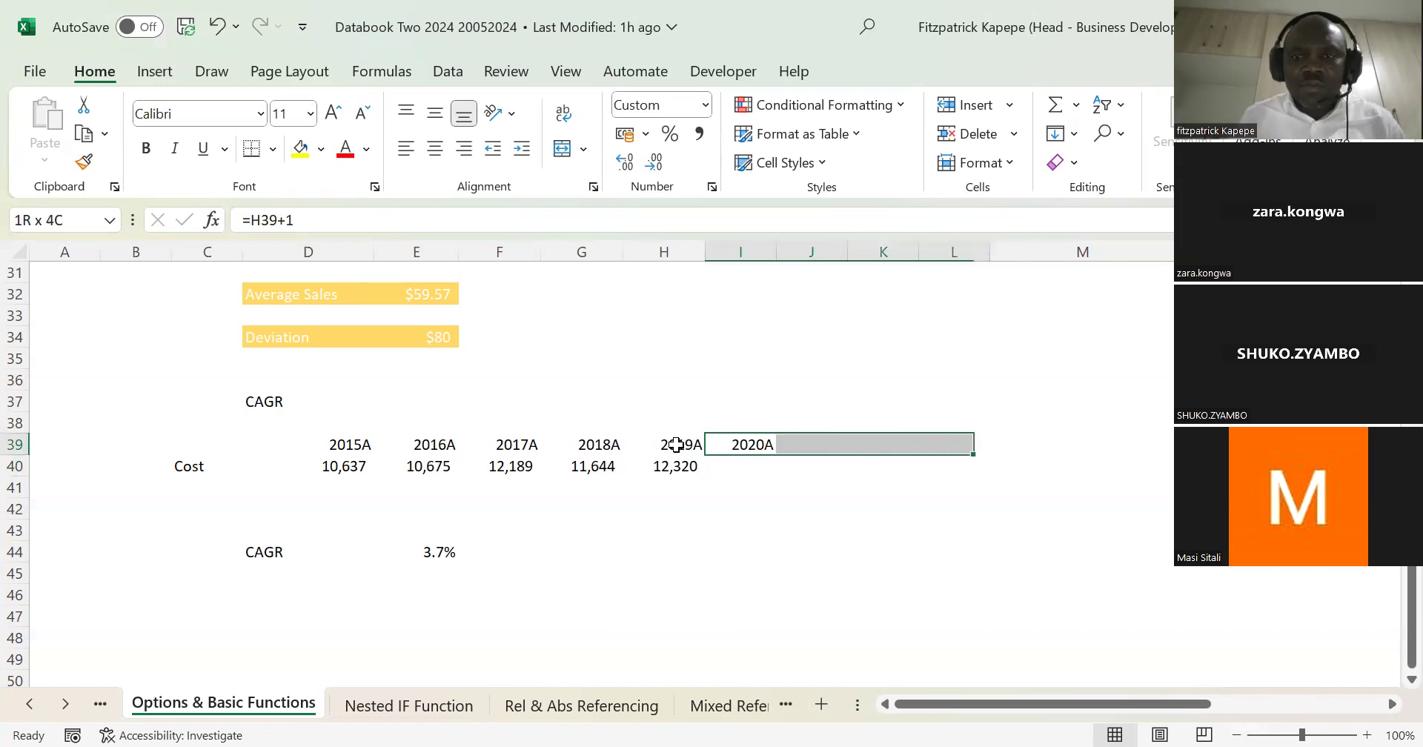
key("shift+Left")
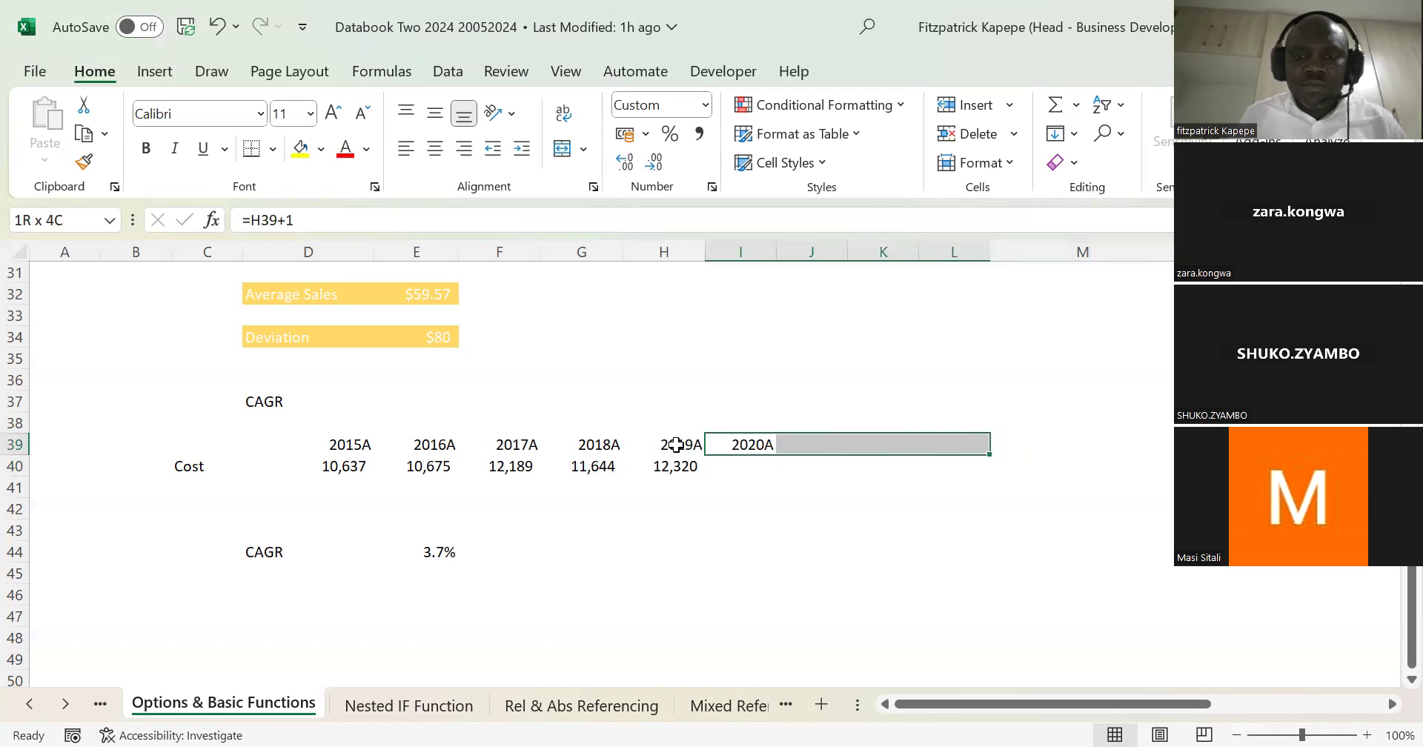
key("ctrl+r")
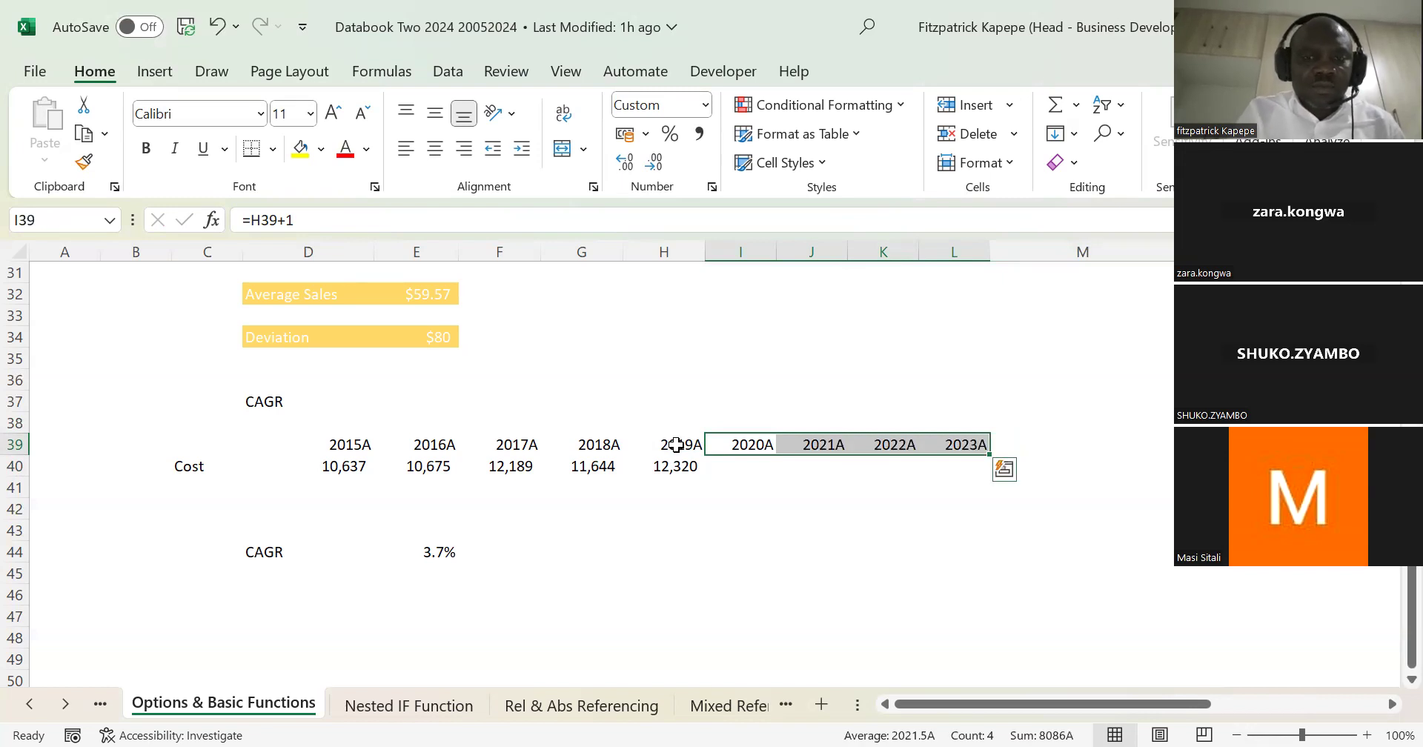
Step: Change the custom number format of the year headers in I39:L39 to General\F to mark them as forecasts
key("ctrl+1")
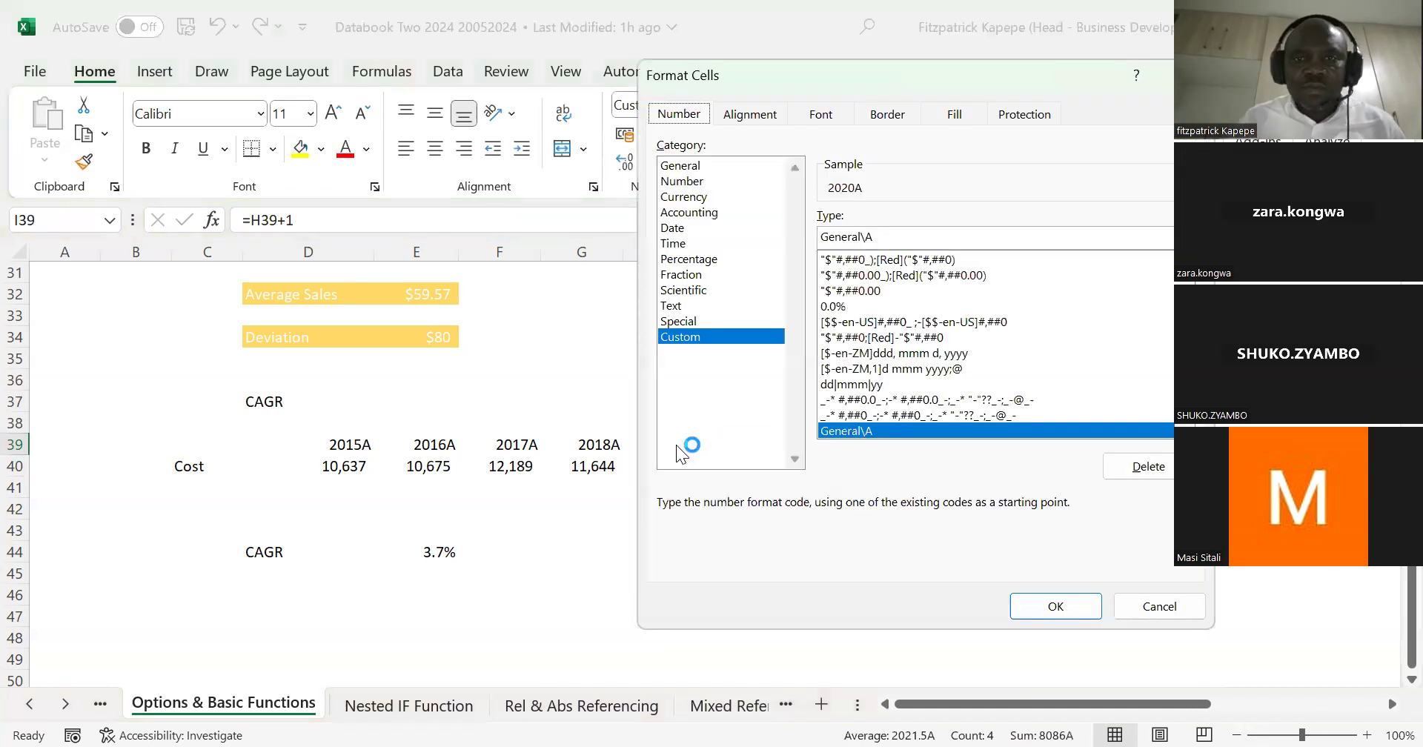
left_click(877, 239)
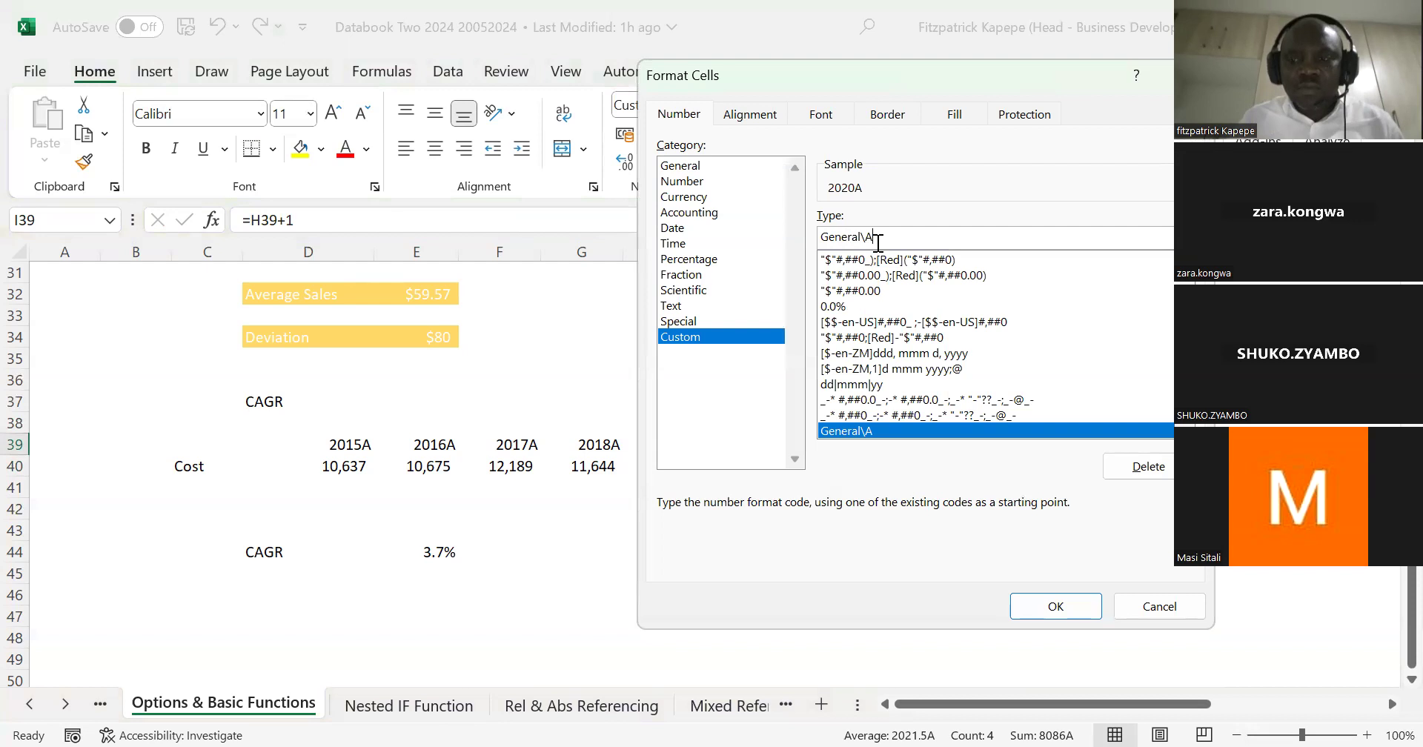
key("BackSpace")
type("F")
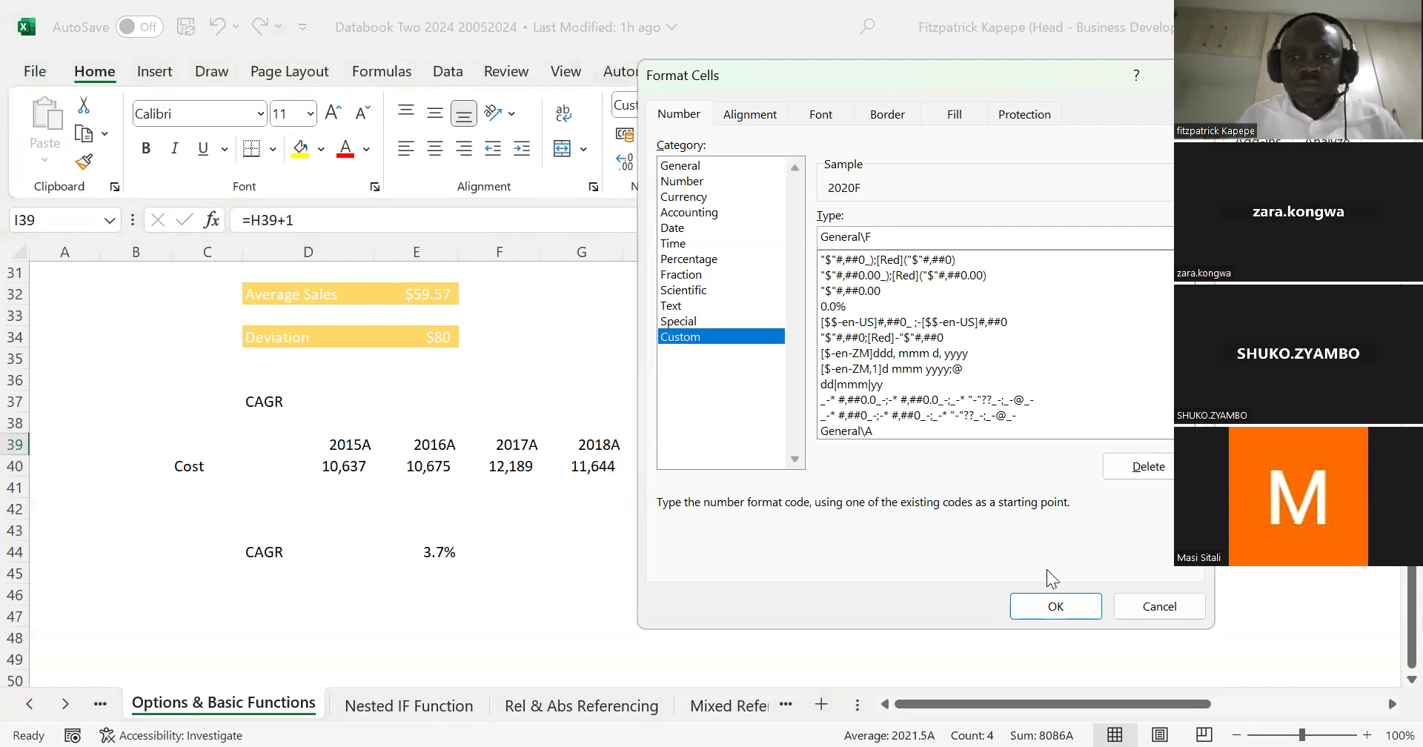
left_click(1035, 605)
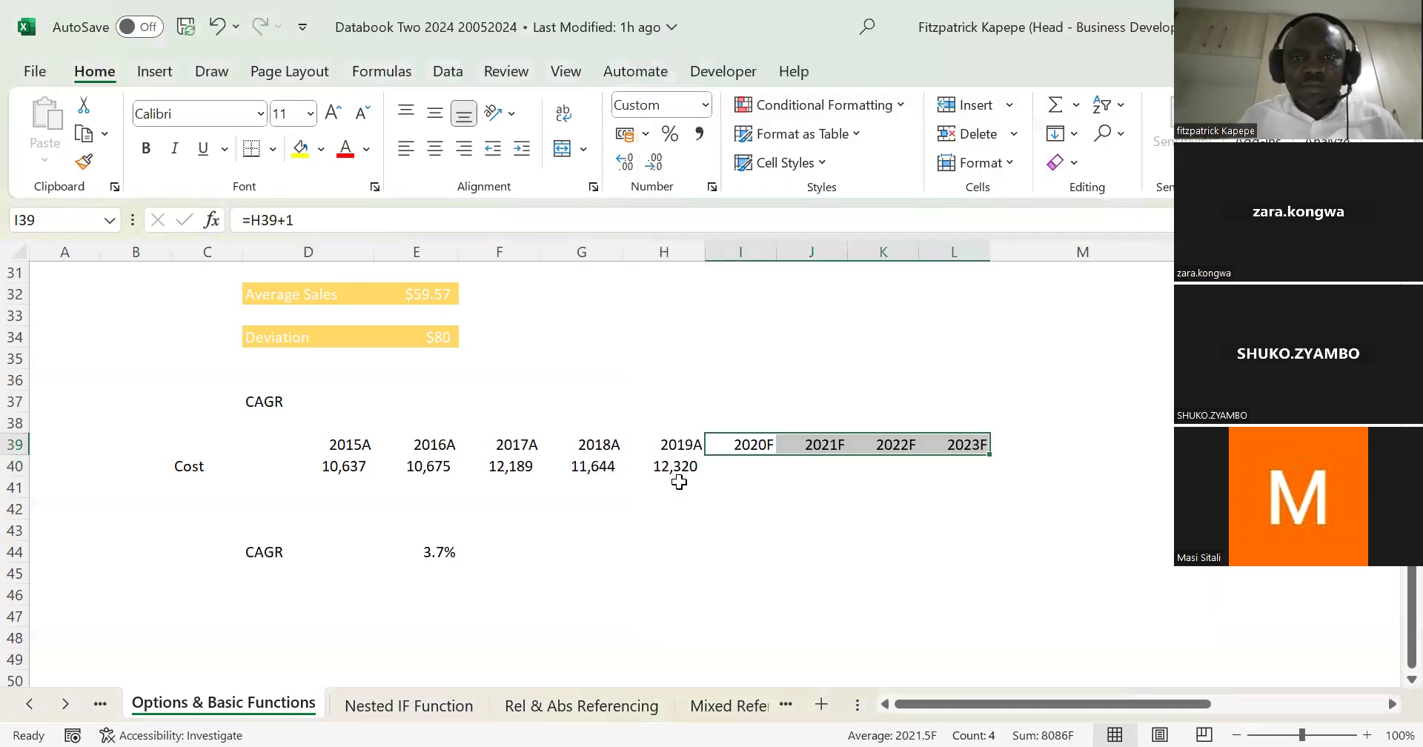
Step: Forecast the 2020 cost in I41 with =H40*(1+$E$44), keeping the CAGR cell as an absolute reference
left_click(677, 482)
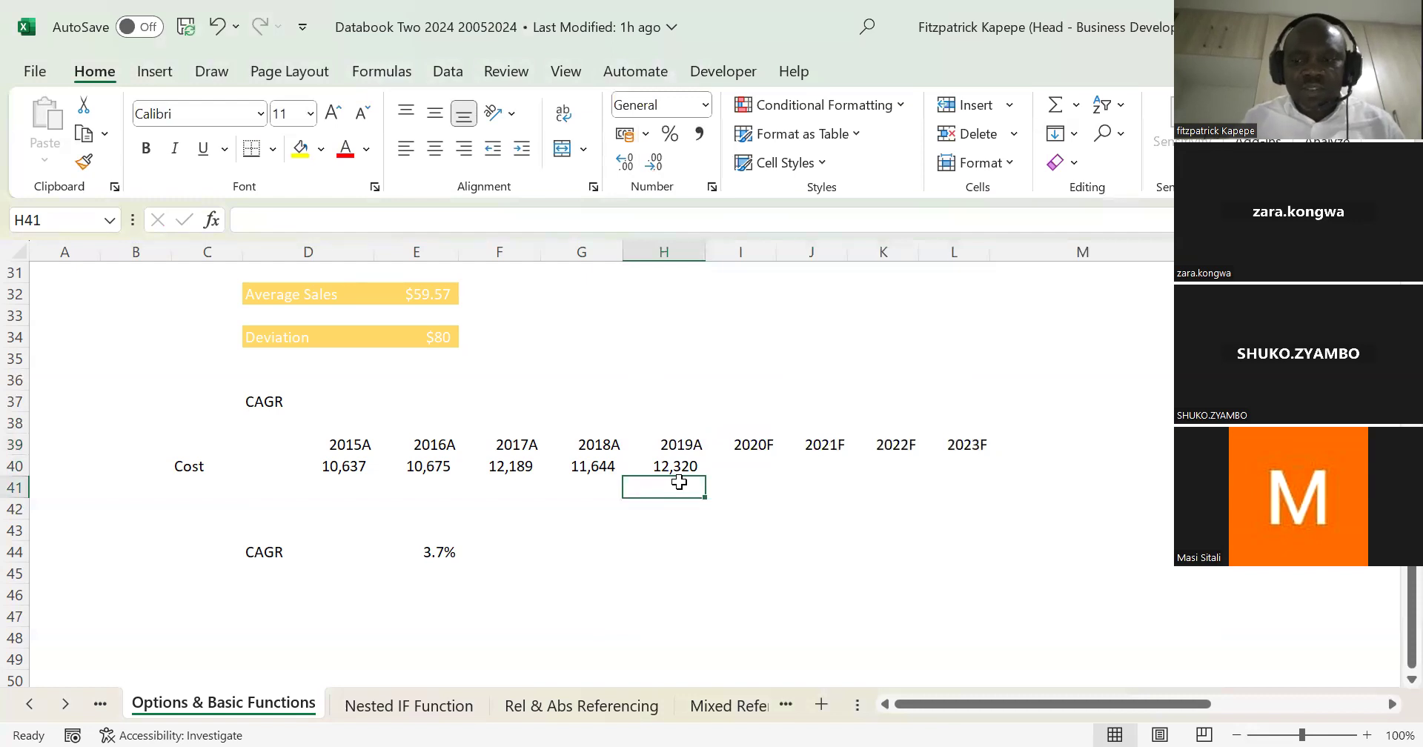
key("Right")
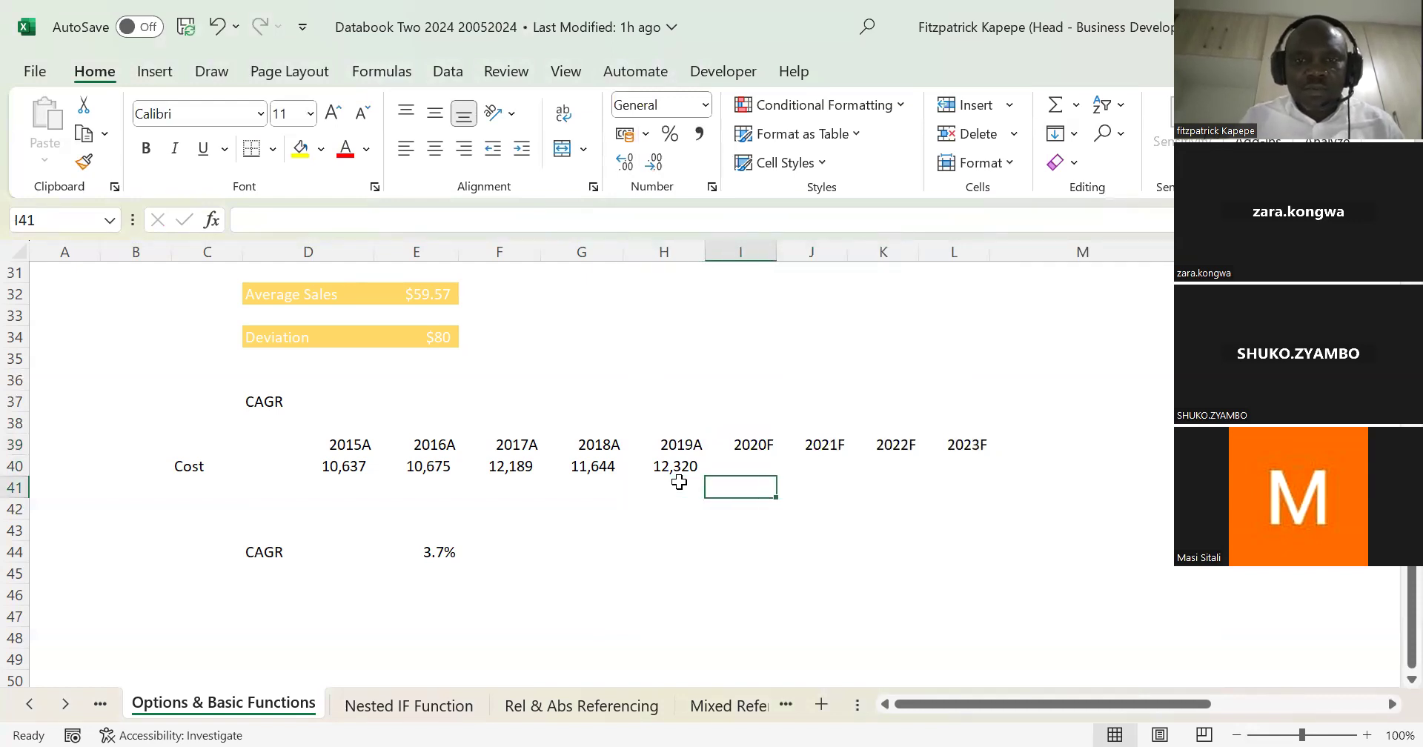
type("=")
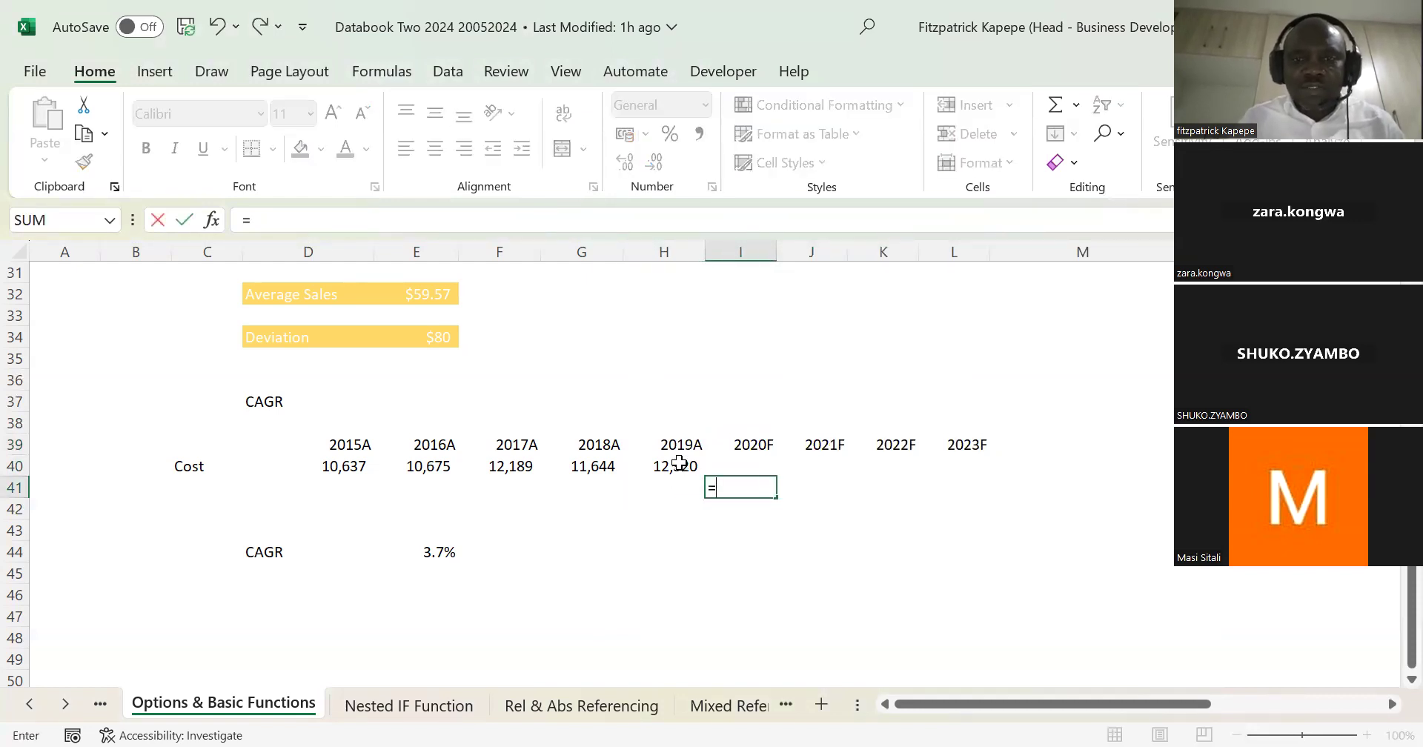
left_click(679, 463)
type("*(1+")
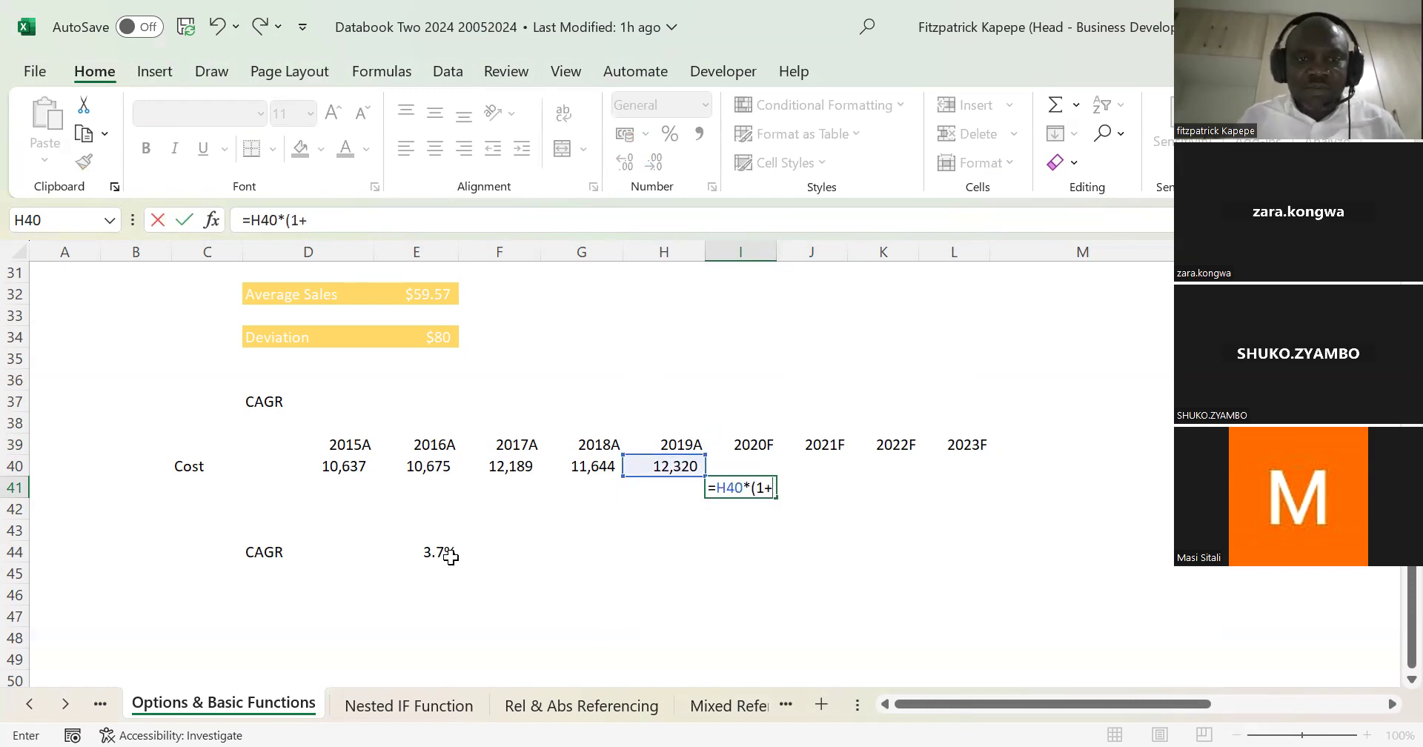
left_click(438, 552)
key("F4")
type(")")
key("Return")
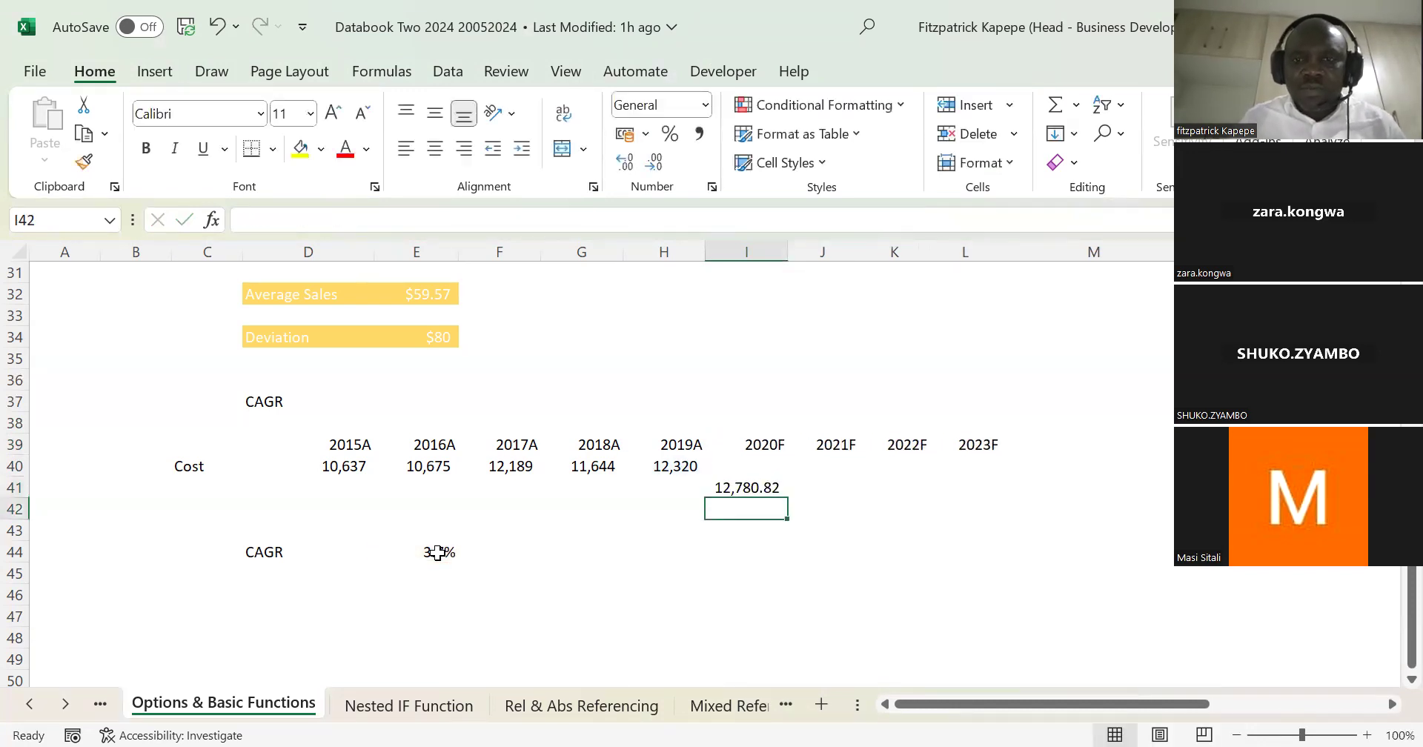
Step: Remove the decimals from the forecast in I41 and fill its formula across to L41
key("Up")
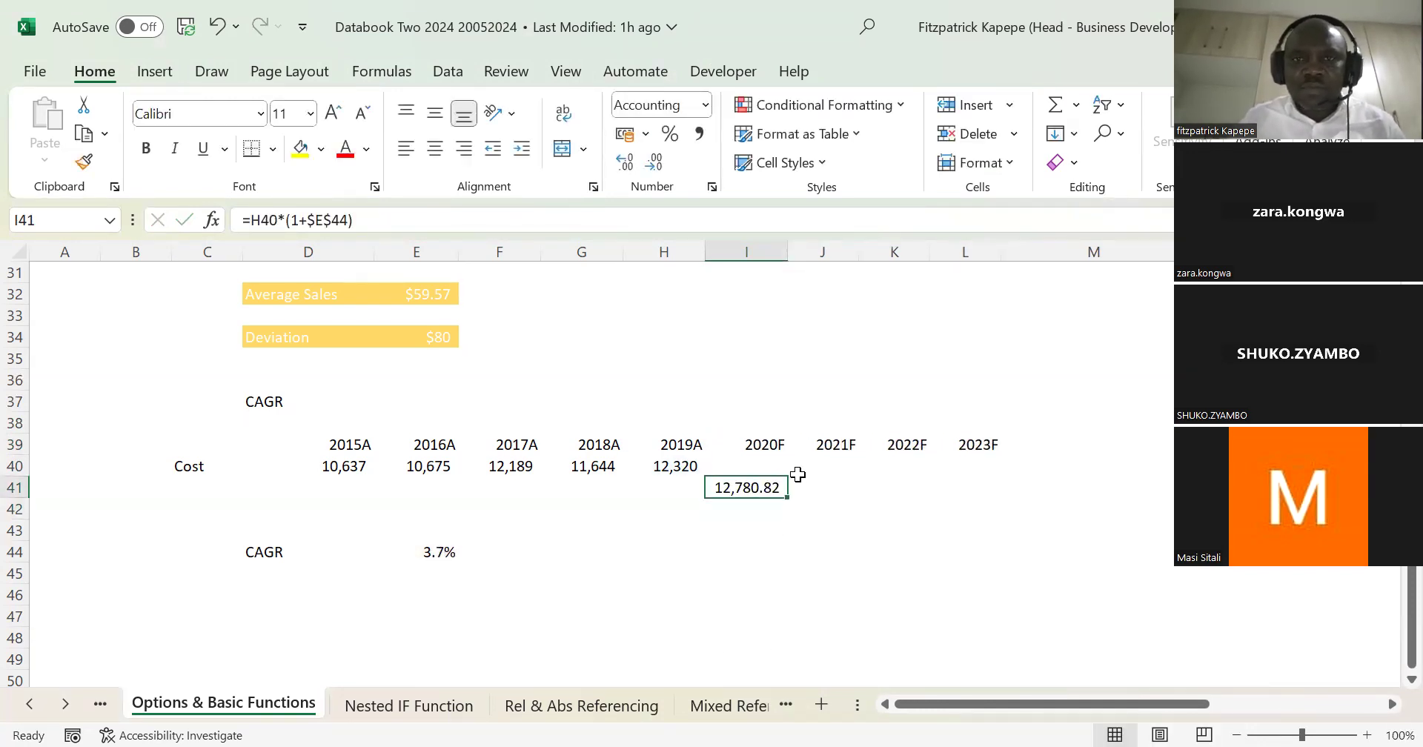
right_click(747, 484)
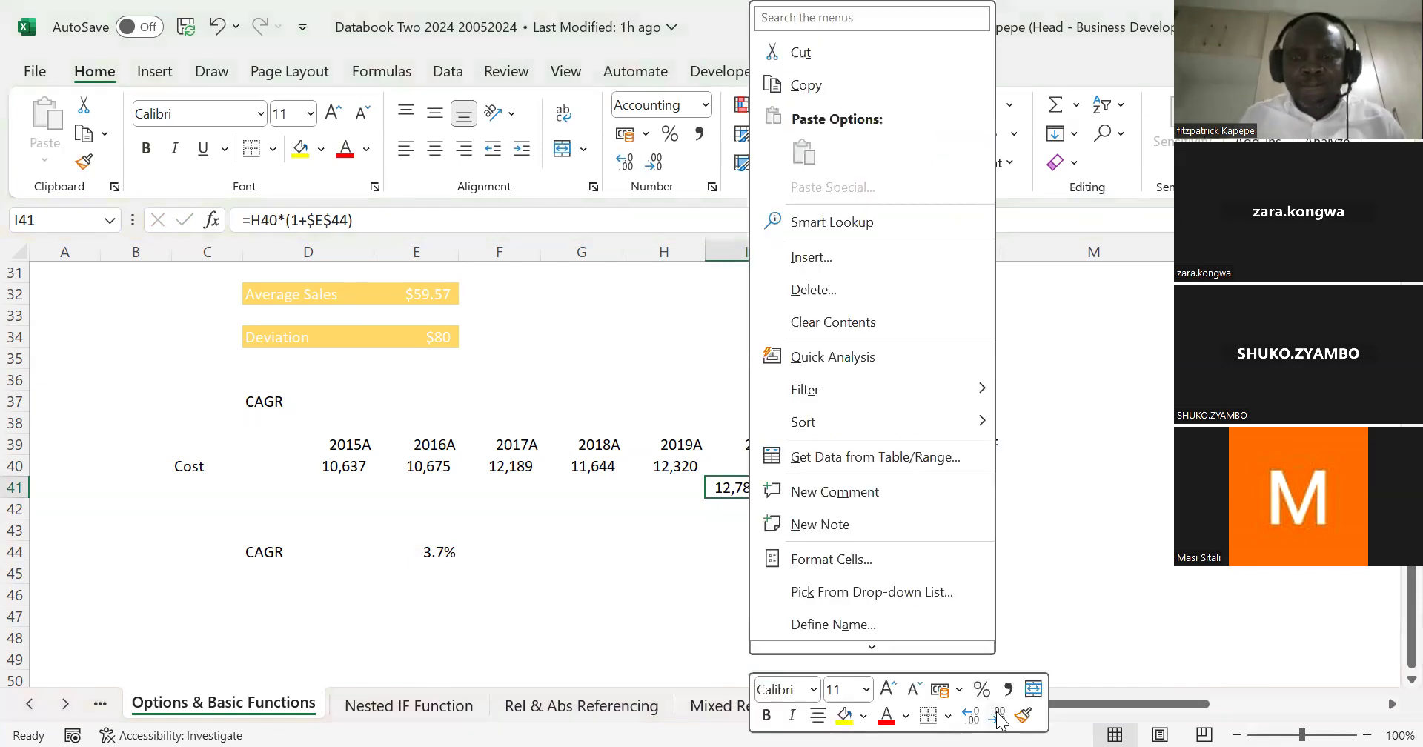
left_click(999, 715)
key("shift+Right")
key("shift+Right")
key("shift+Right")
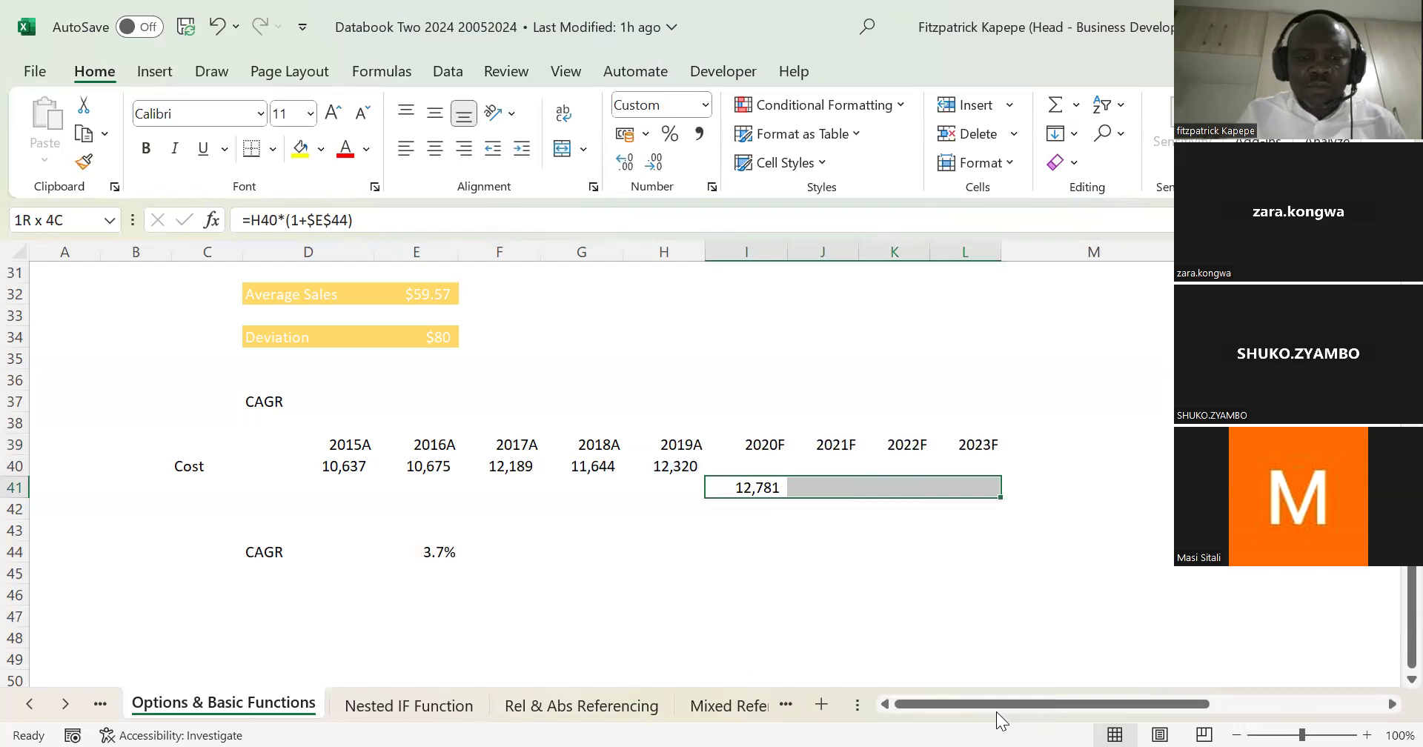
key("ctrl+r")
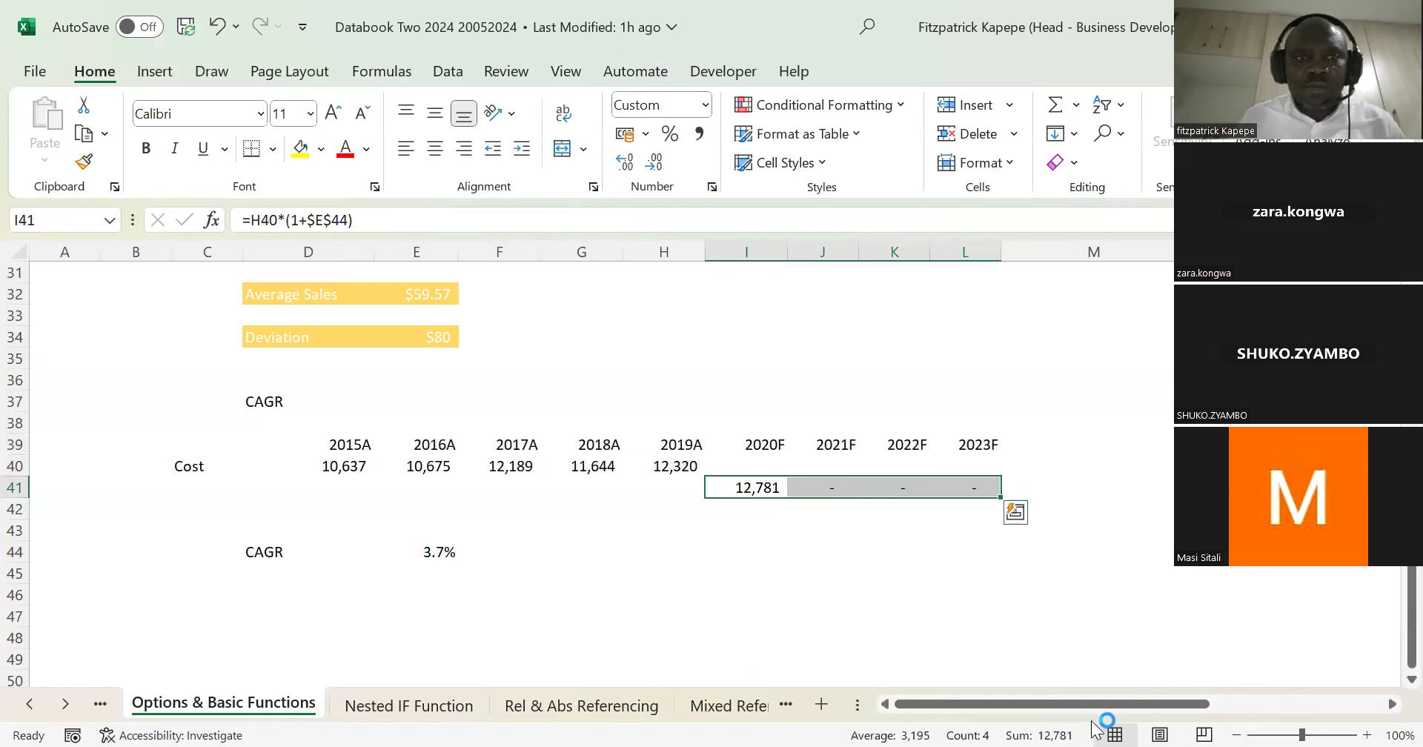
Step: Check the forecast formulas in I41 and J41, and correct J41 to =I41*(1+$E$44)
left_click(681, 468)
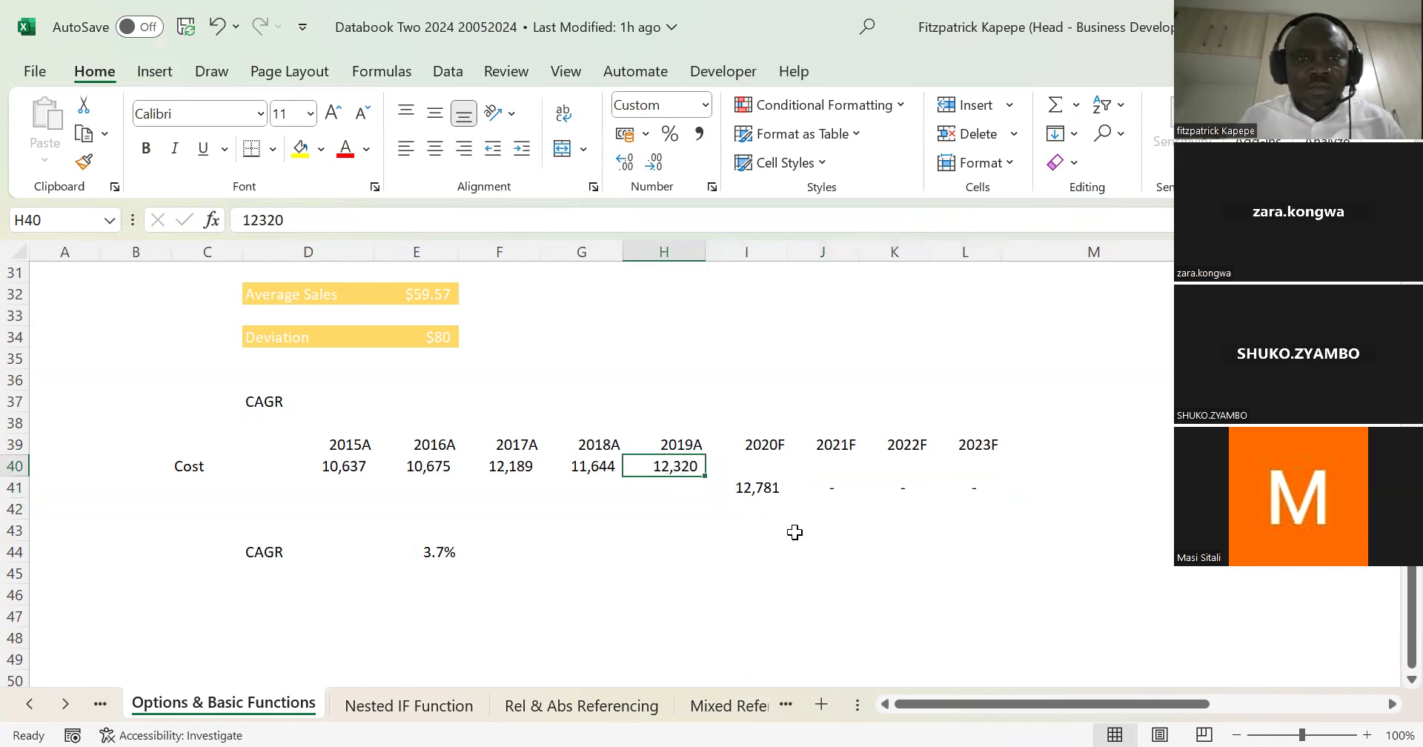
double_click(771, 487)
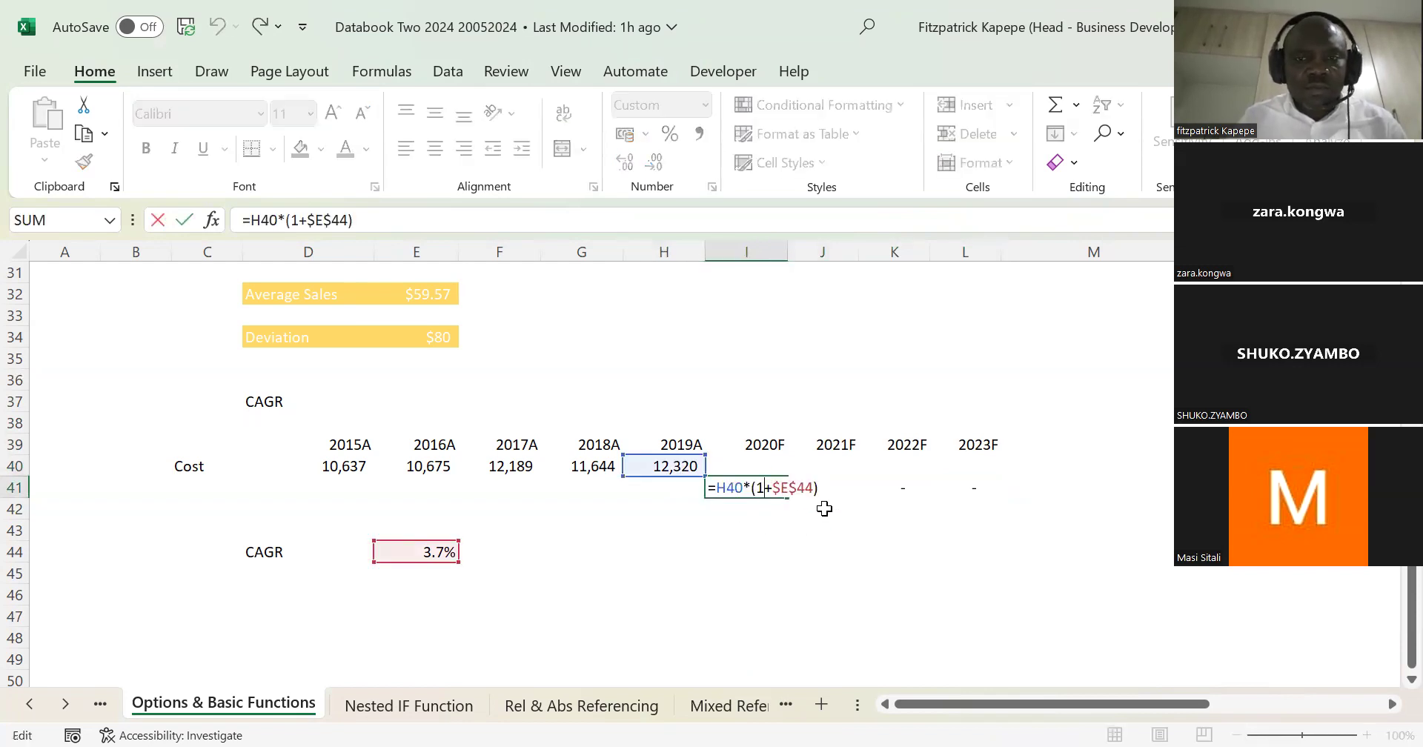
key("ctrl+Return")
left_click(832, 492)
double_click(833, 492)
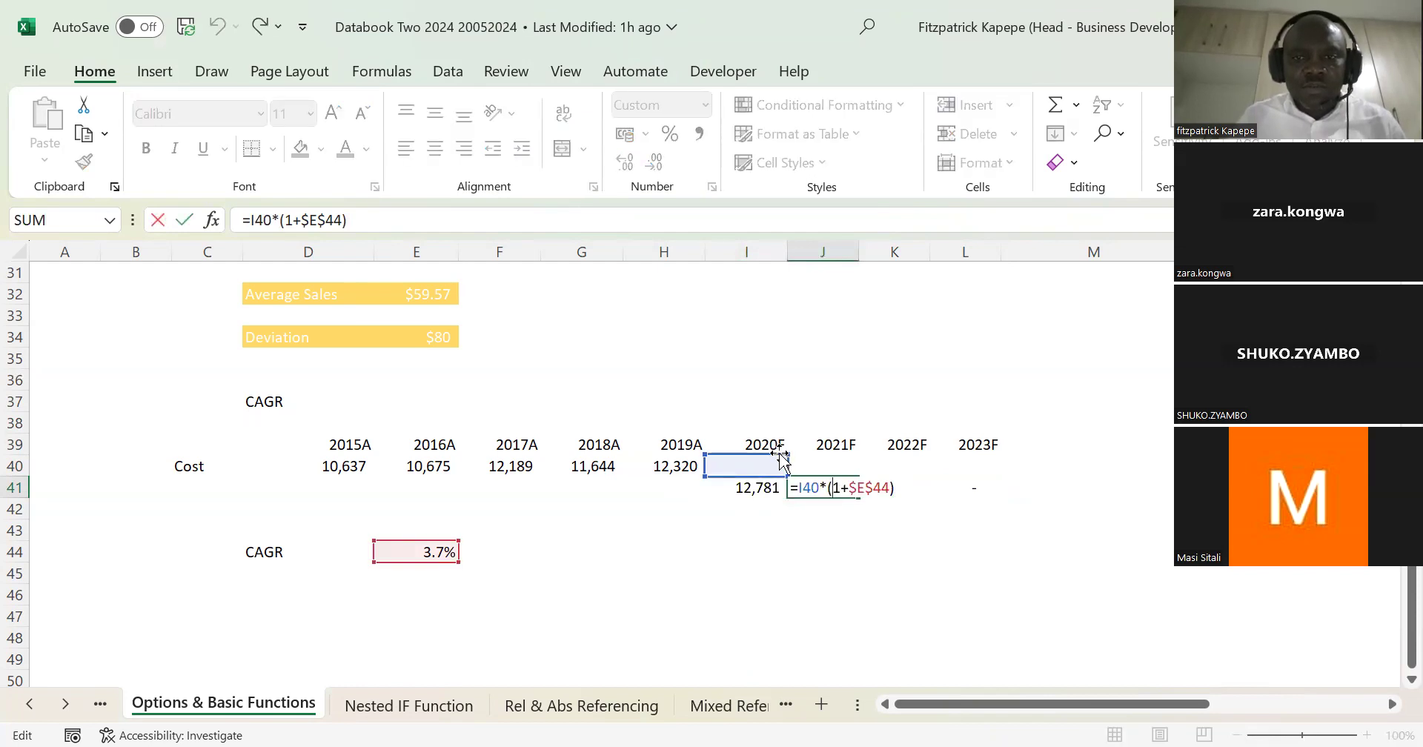
left_click_drag(777, 474, 772, 482)
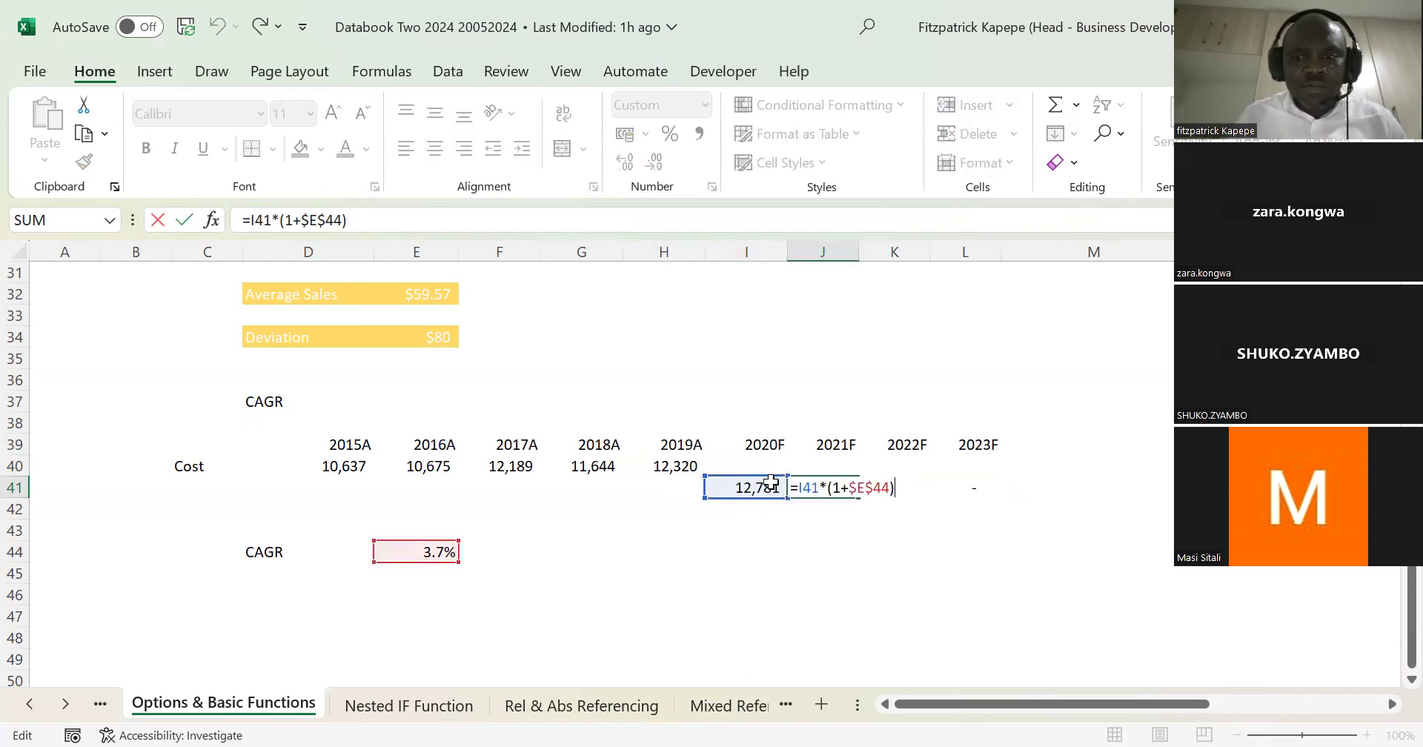
key("Return")
Step: Fill the corrected forecast formula from J41 across to L41 and copy the 2019 cost from H40 down into H41
key("Up")
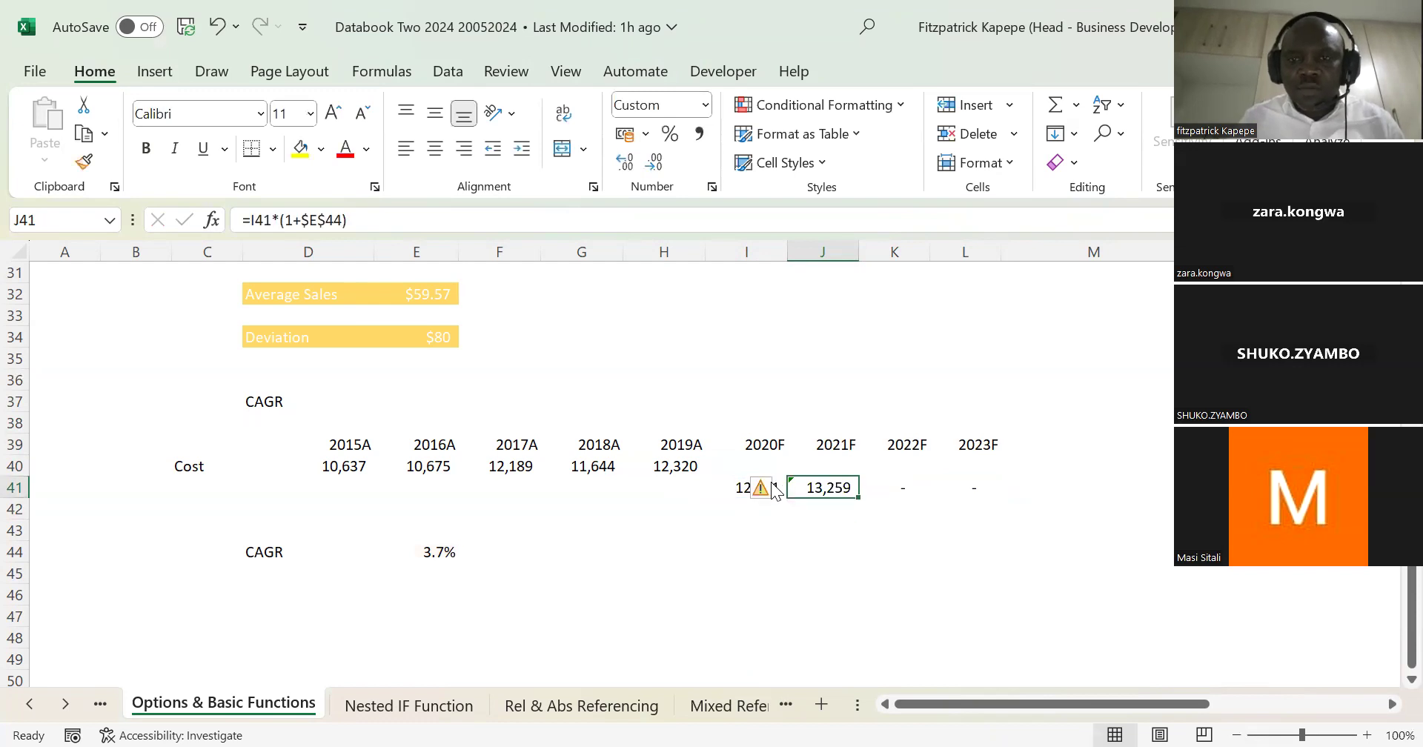
key("shift+Right")
key("shift+Right")
key("ctrl+r")
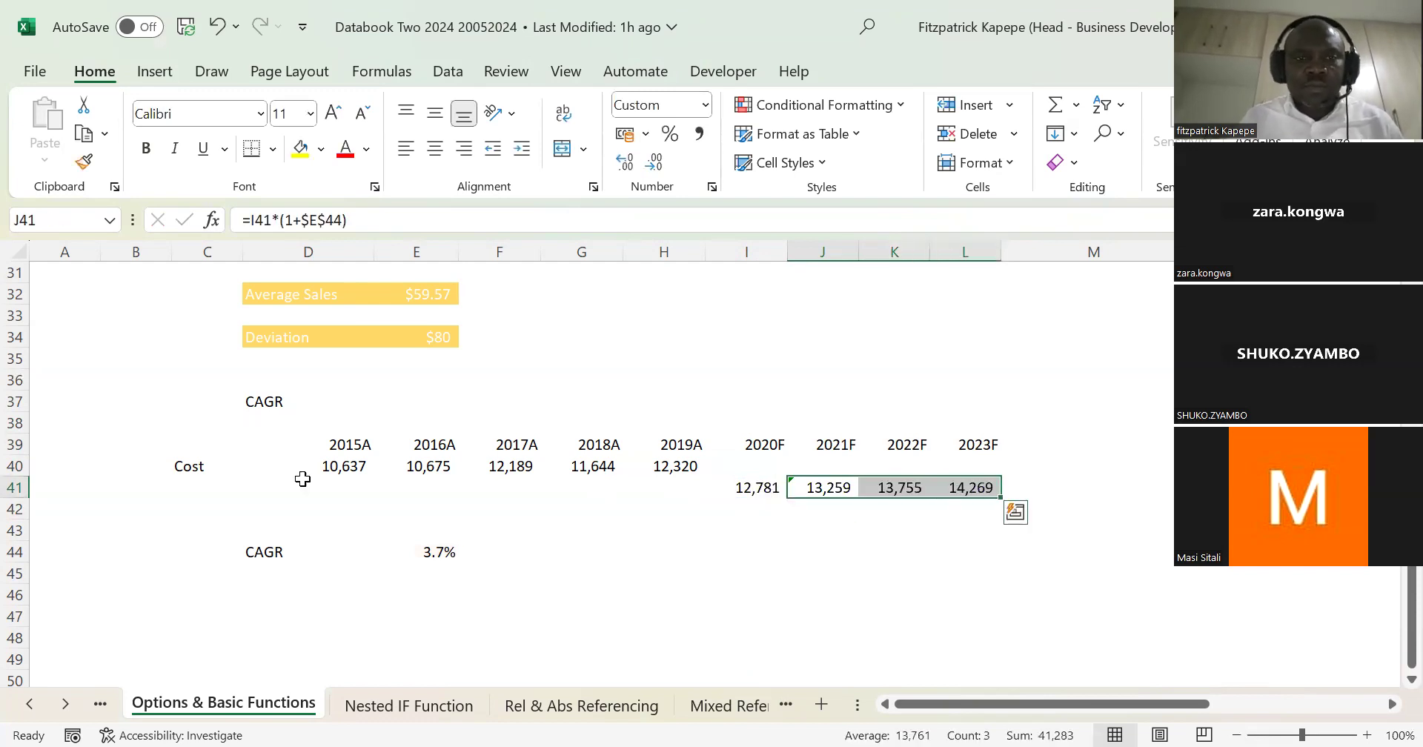
left_click(686, 491)
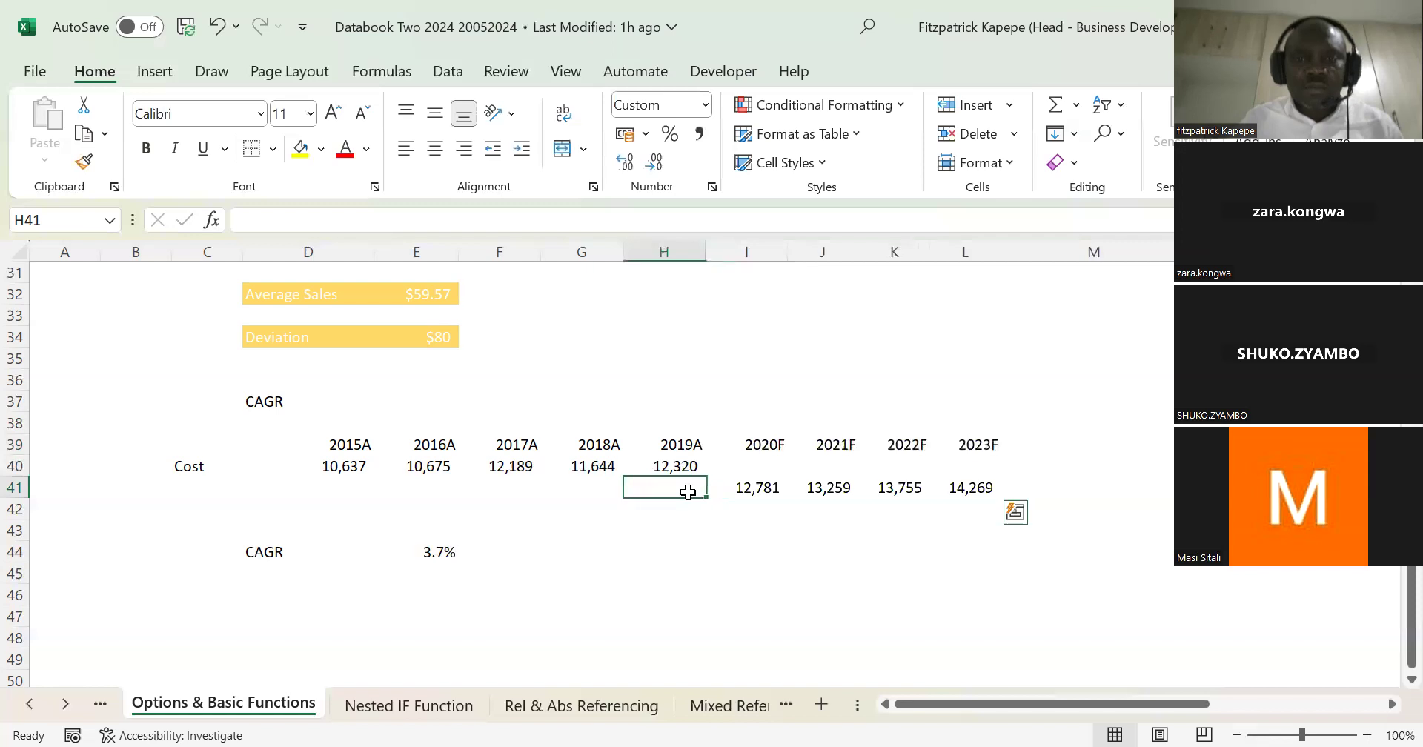
key("ctrl+d")
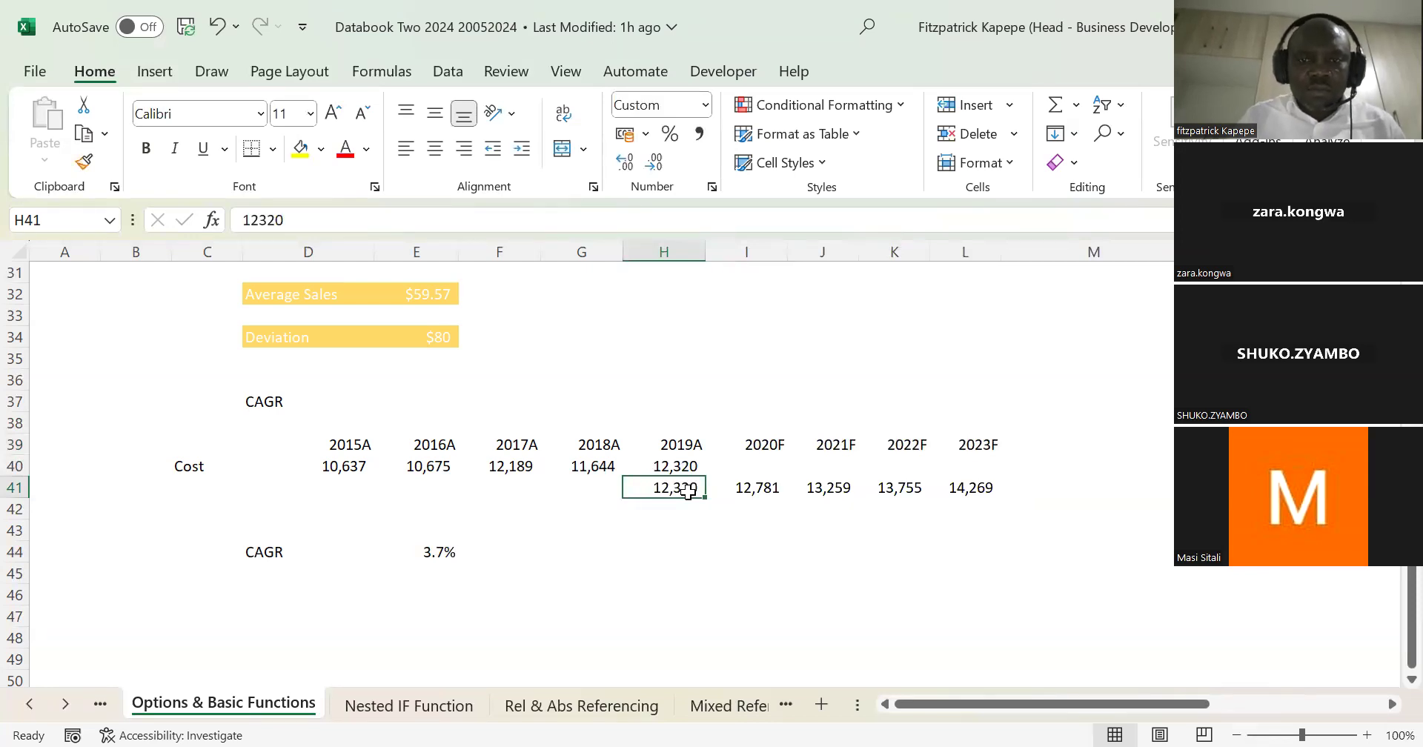
left_click(337, 443)
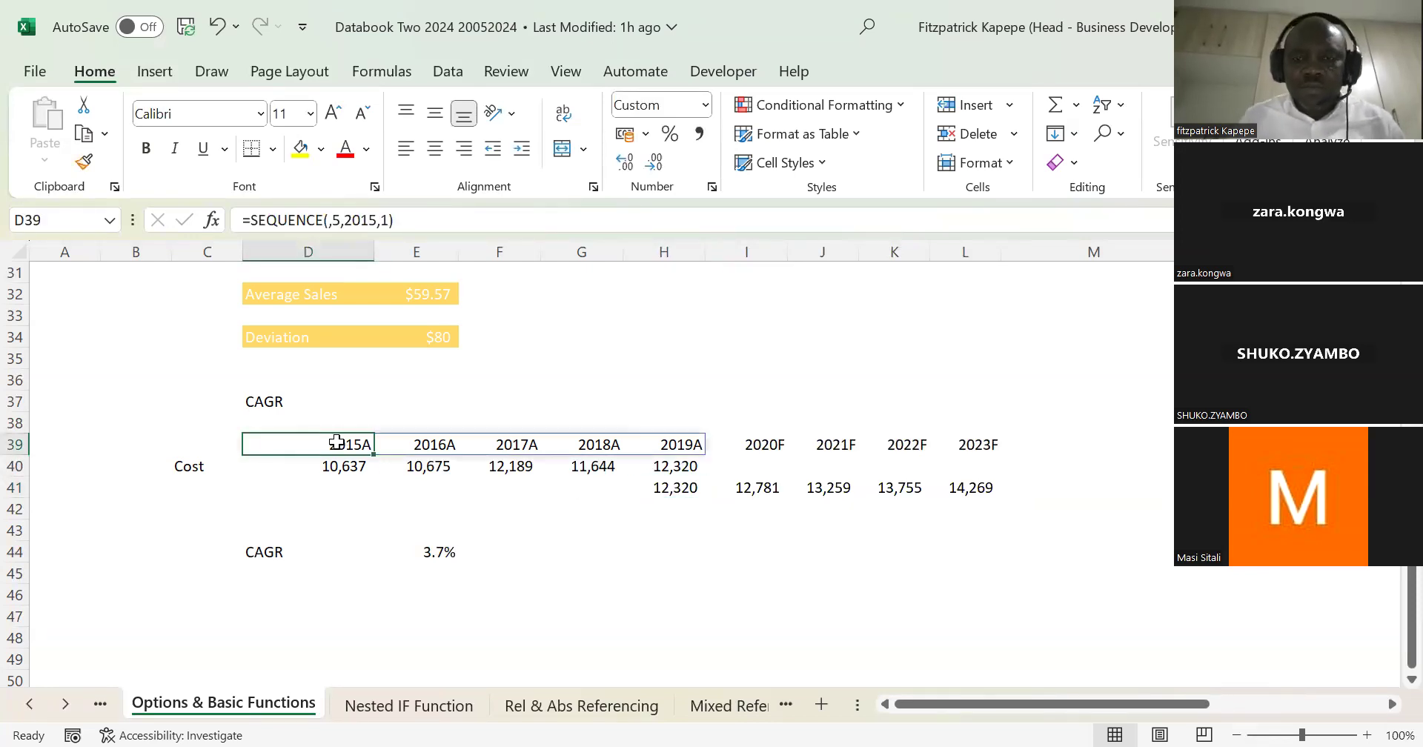
key("shift+Right")
key("shift+Right")
key("shift+Right")
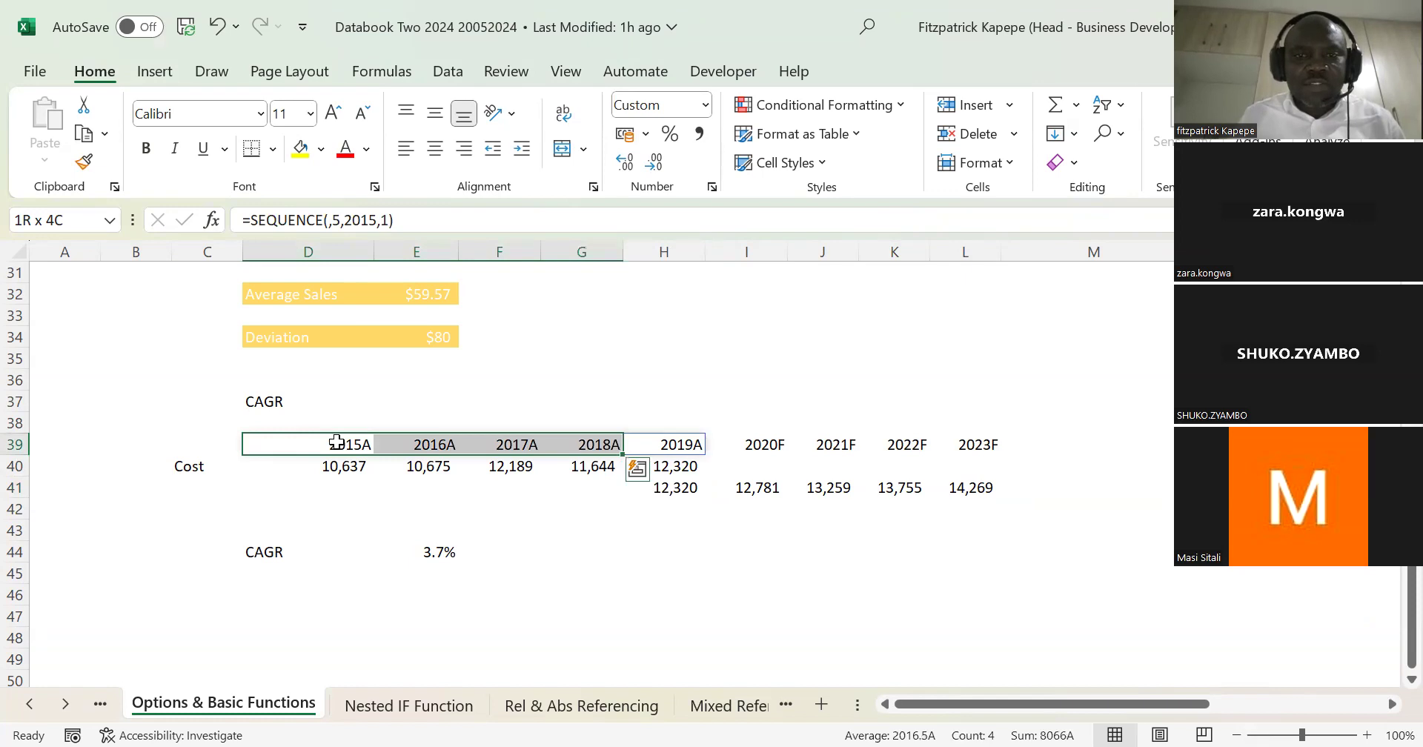
key("Down")
key("Right")
key("Up")
Step: Insert a 2-D line chart of the actual and forecast costs in D40:L41 and reposition it over the cost table
key("Down")
key("Left")
key("shift+Right")
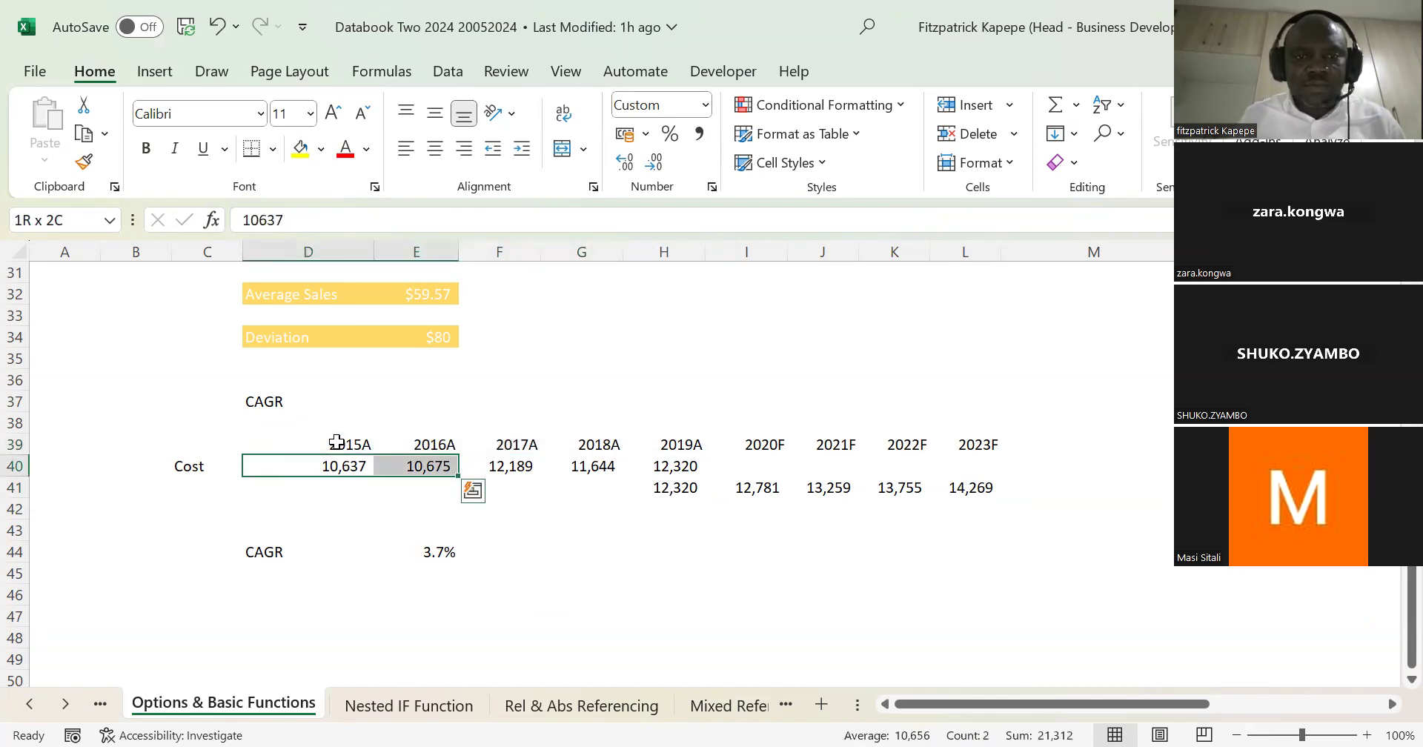
key("shift+Down")
key("shift+Down")
key("shift+Up")
key("shift+Right")
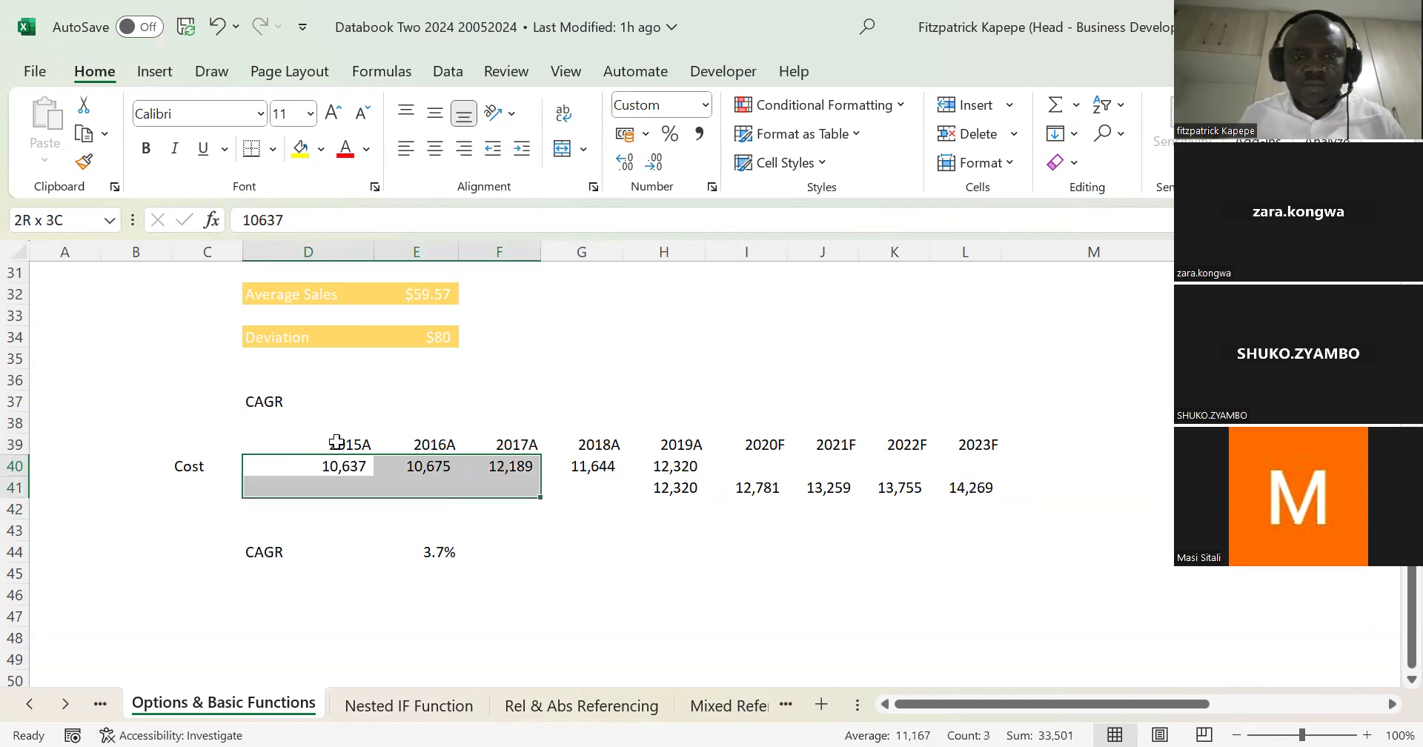
key("shift+Right")
key("shift+Right")
key("shift+Right")
key("shift+Right")
key("shift+Right")
key("shift+Right")
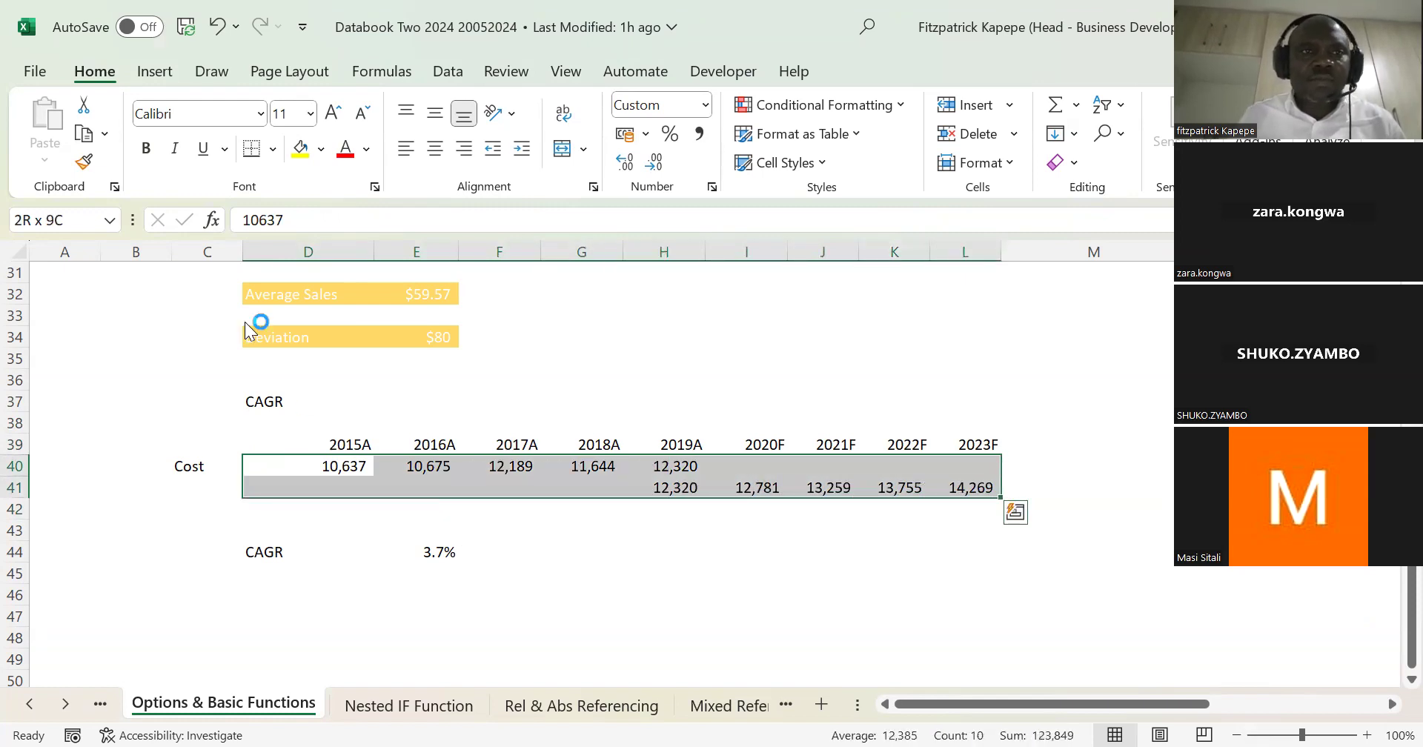
left_click(154, 72)
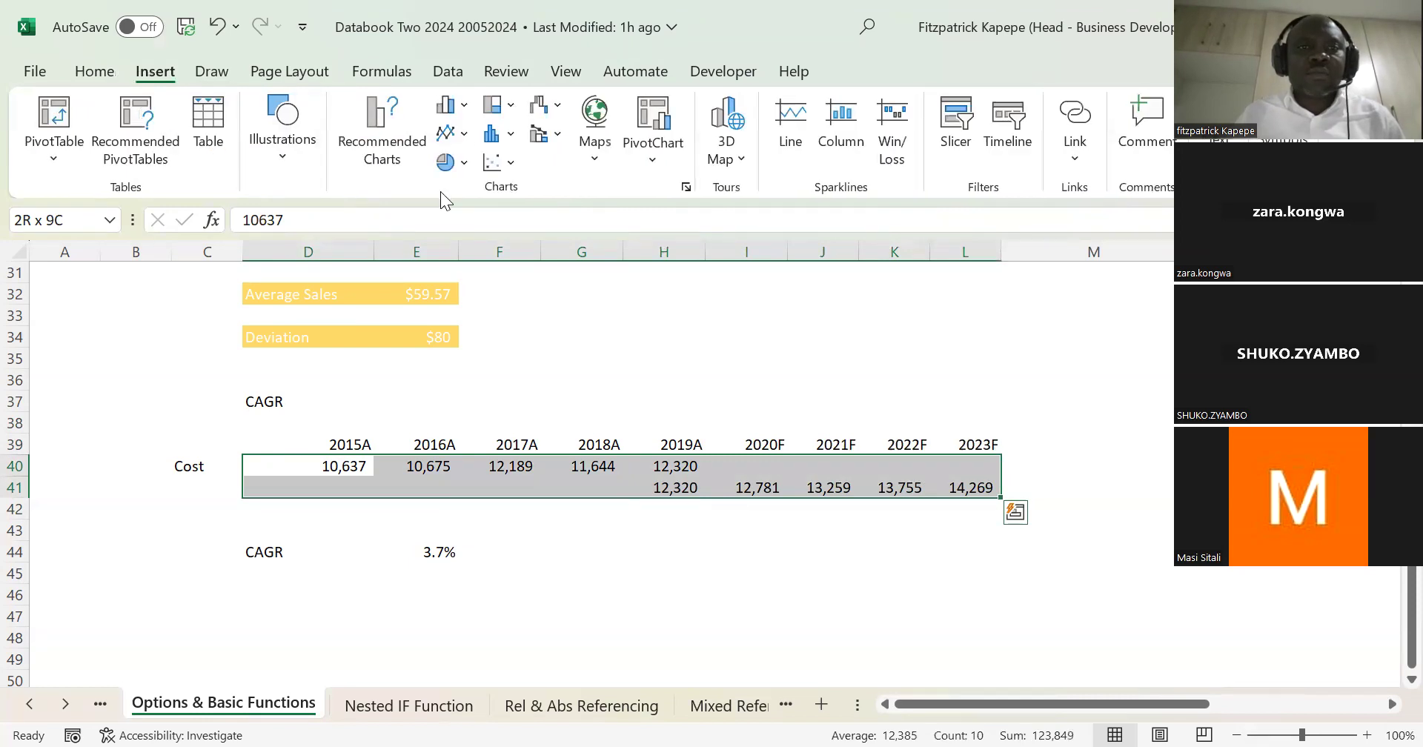
left_click(454, 134)
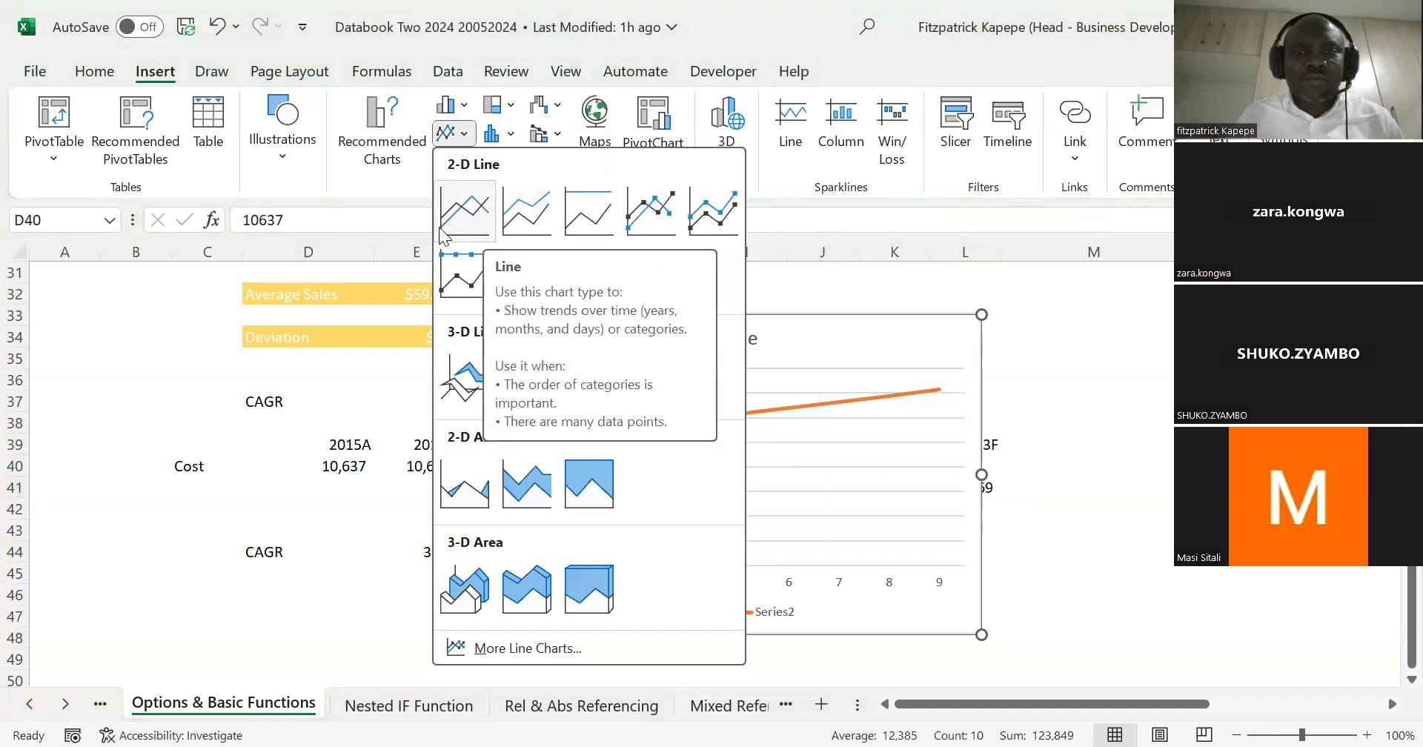
left_click(479, 214)
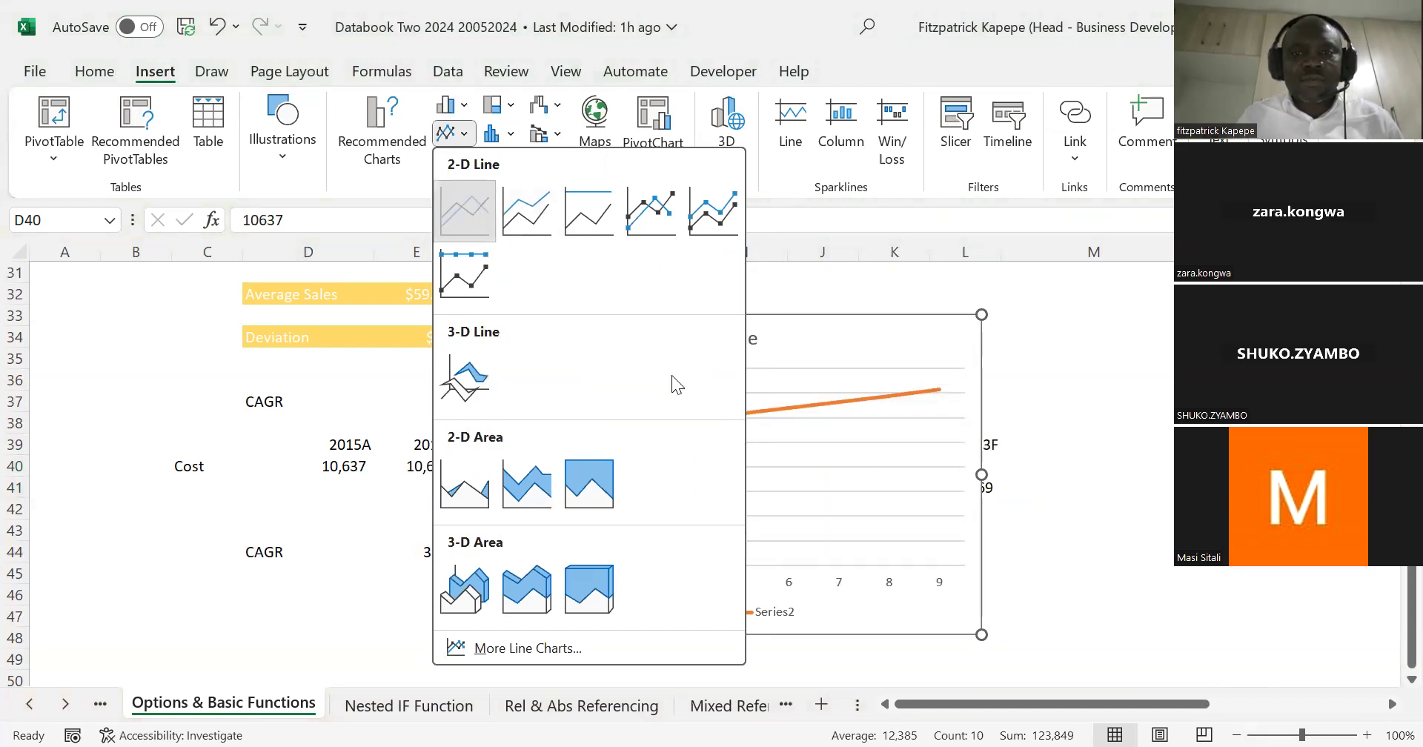
mouse_move(552, 347)
left_mouse_down()
mouse_move(308, 381)
mouse_move(578, 368)
mouse_move(576, 339)
left_mouse_up()
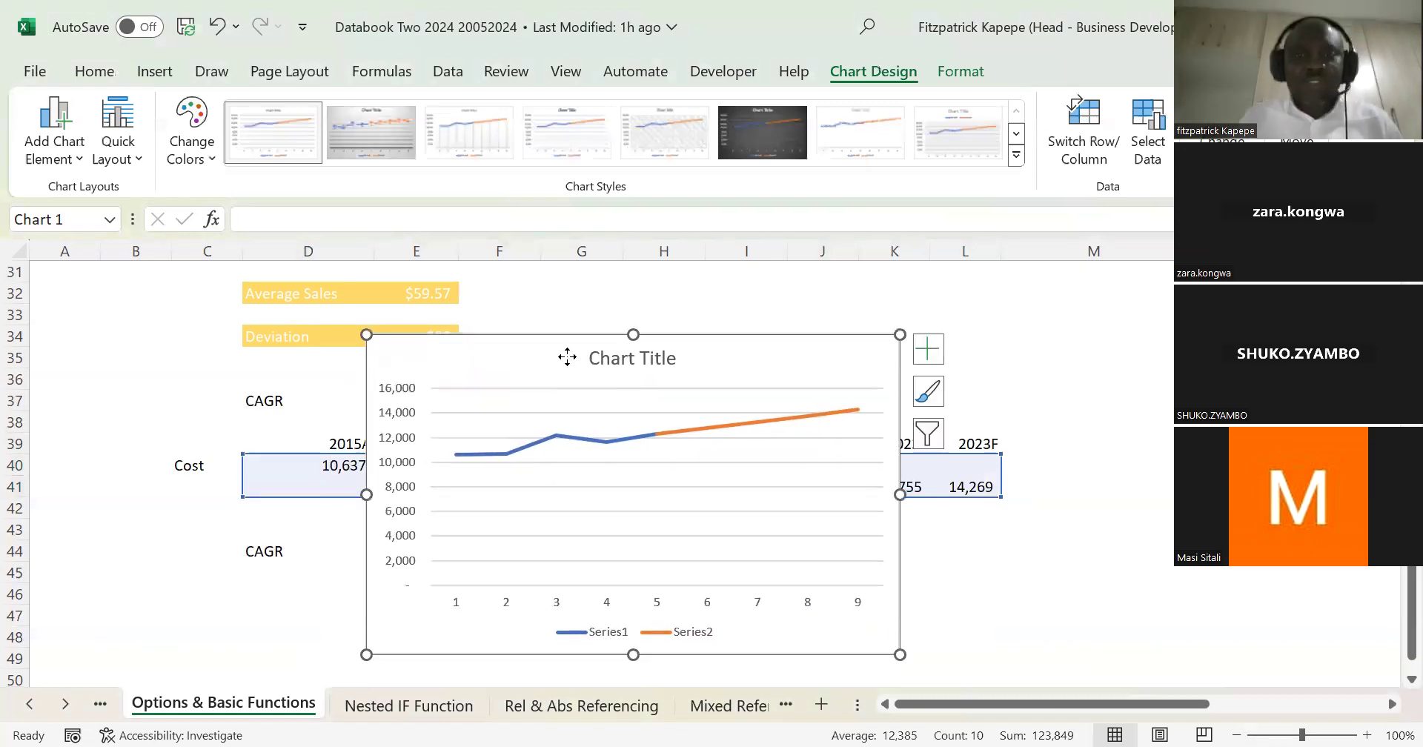
Step: Use the years in D39:L39 as the chart's horizontal axis labels and shift the chart to span columns D to I
right_click(578, 358)
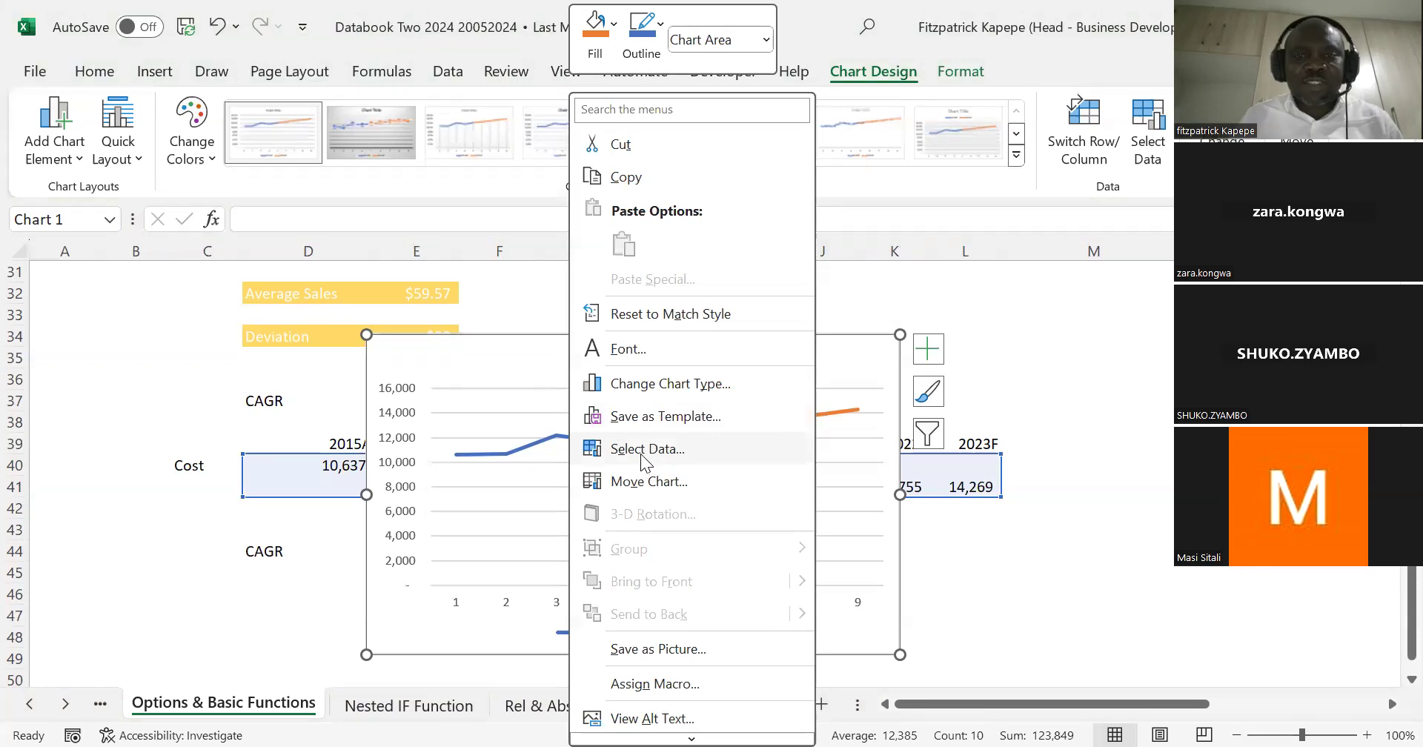
left_click(809, 448)
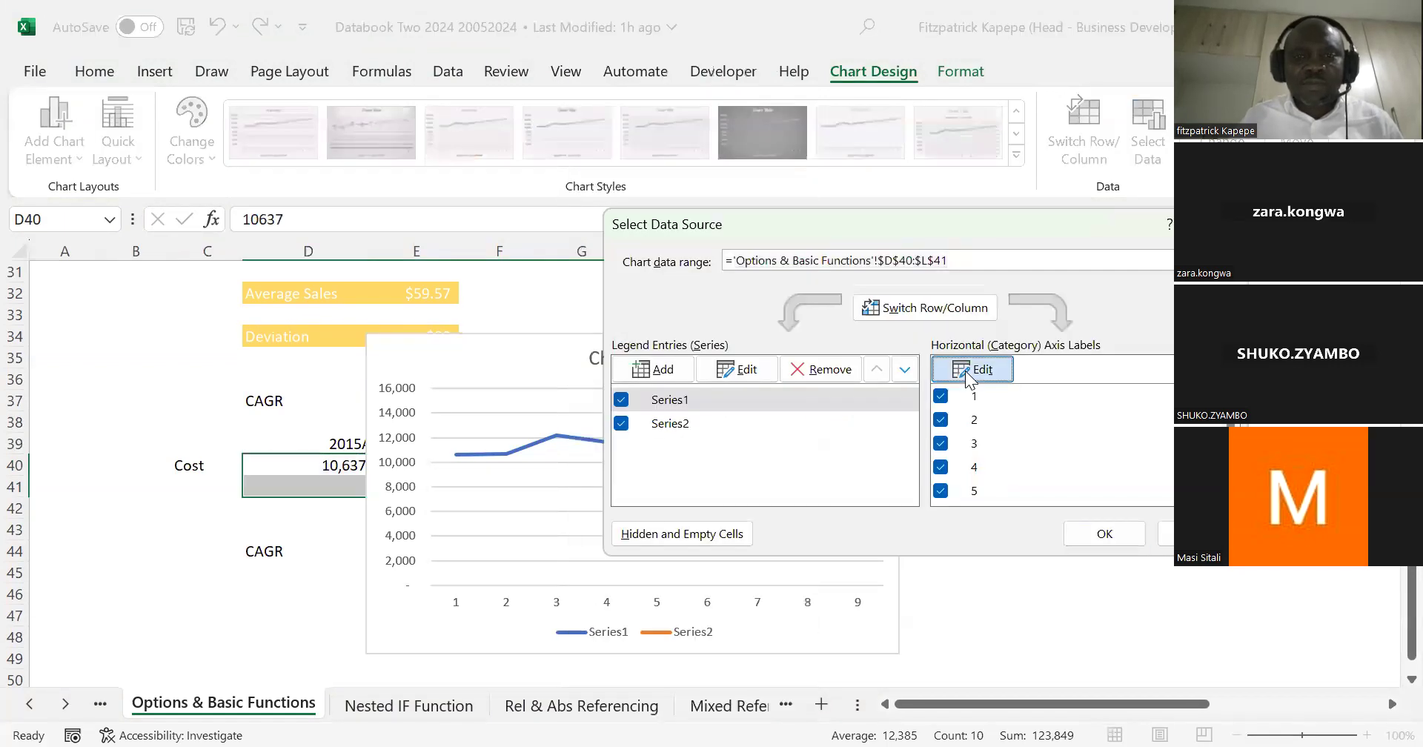
left_click(972, 369)
left_click(354, 440)
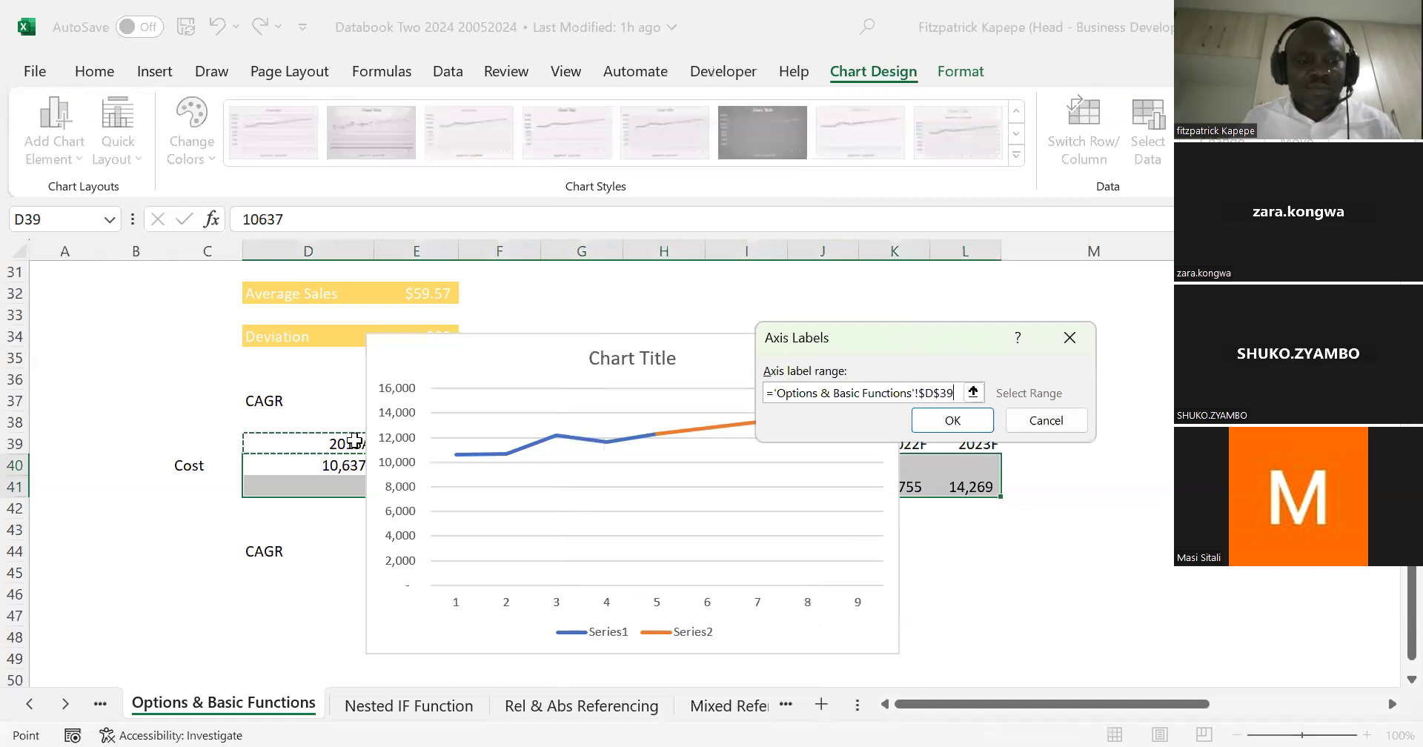
left_click_drag(354, 440, 963, 445)
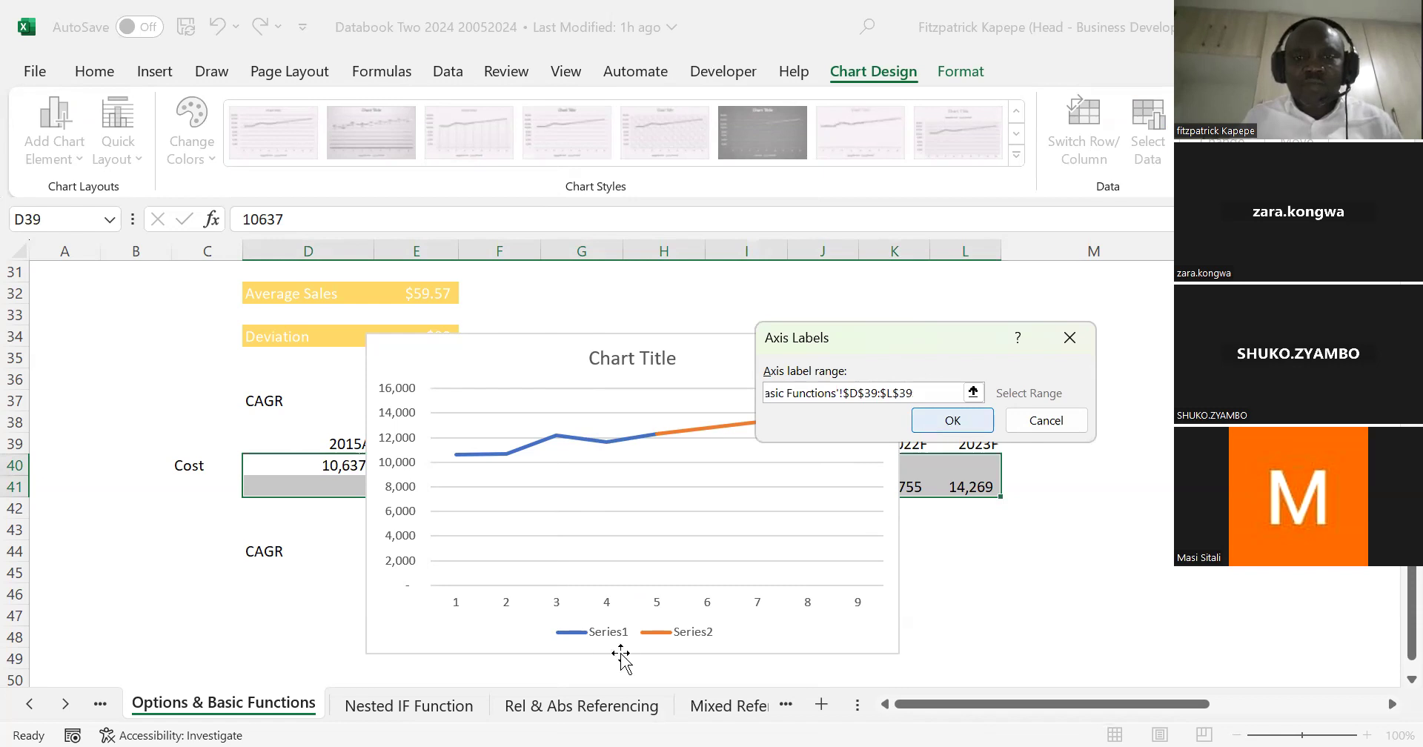
key("Return")
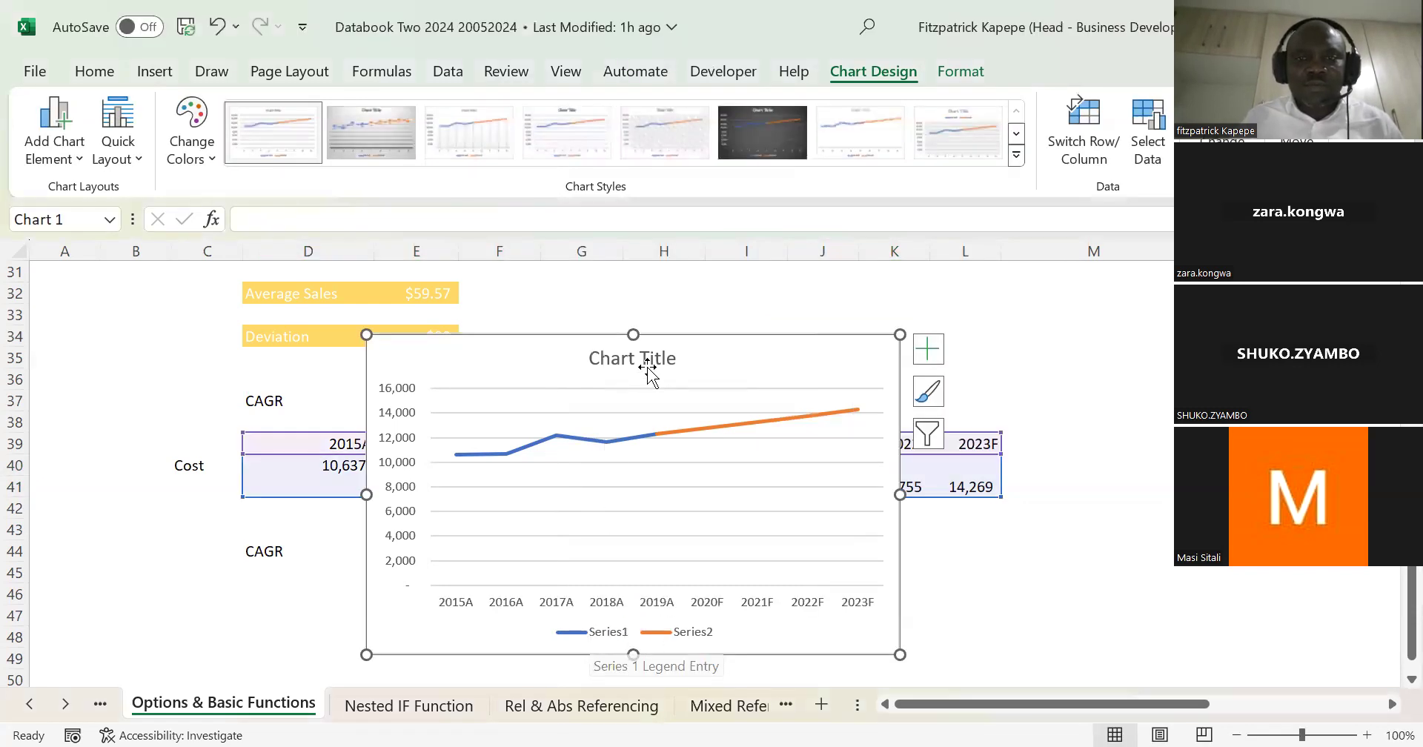
left_click_drag(718, 343, 619, 330)
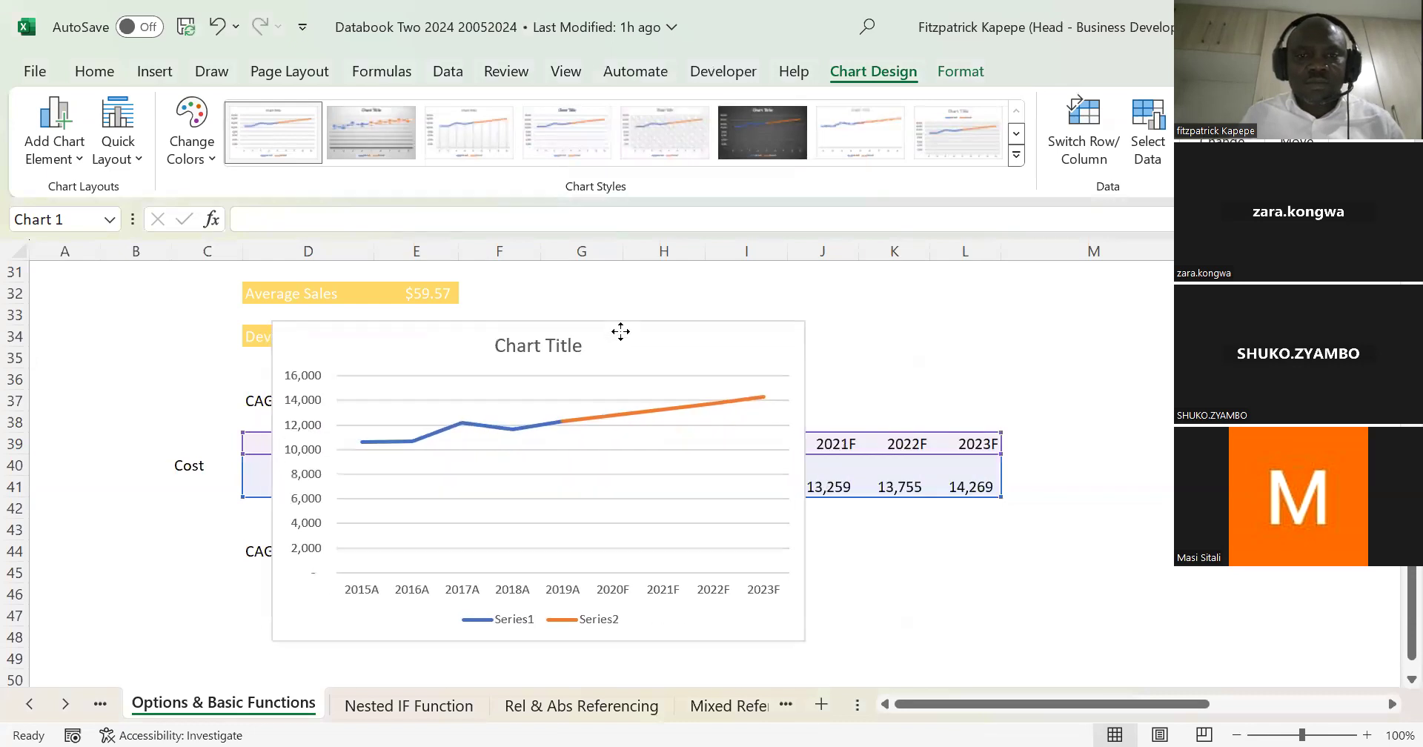
Step: Name the chart's first data series Actual
left_click(509, 612)
right_click(509, 616)
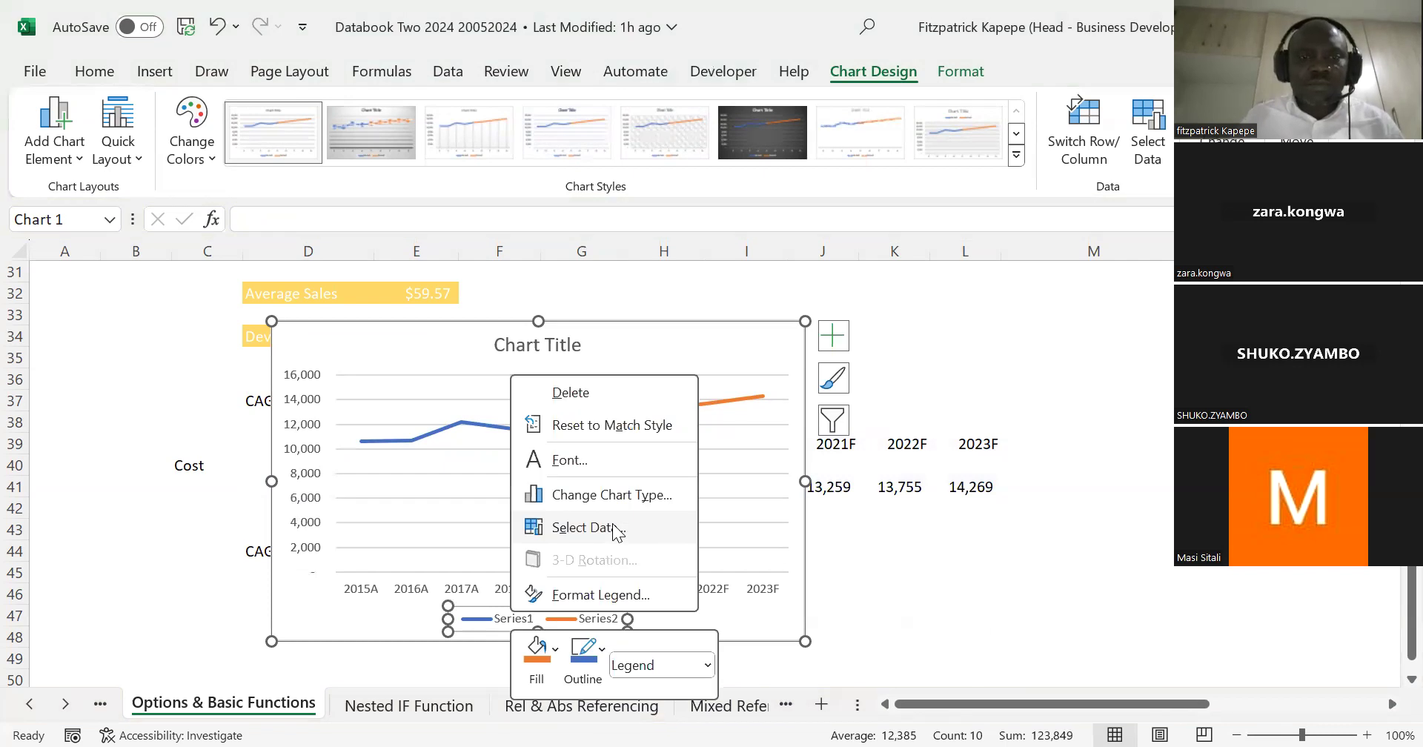
left_click(585, 522)
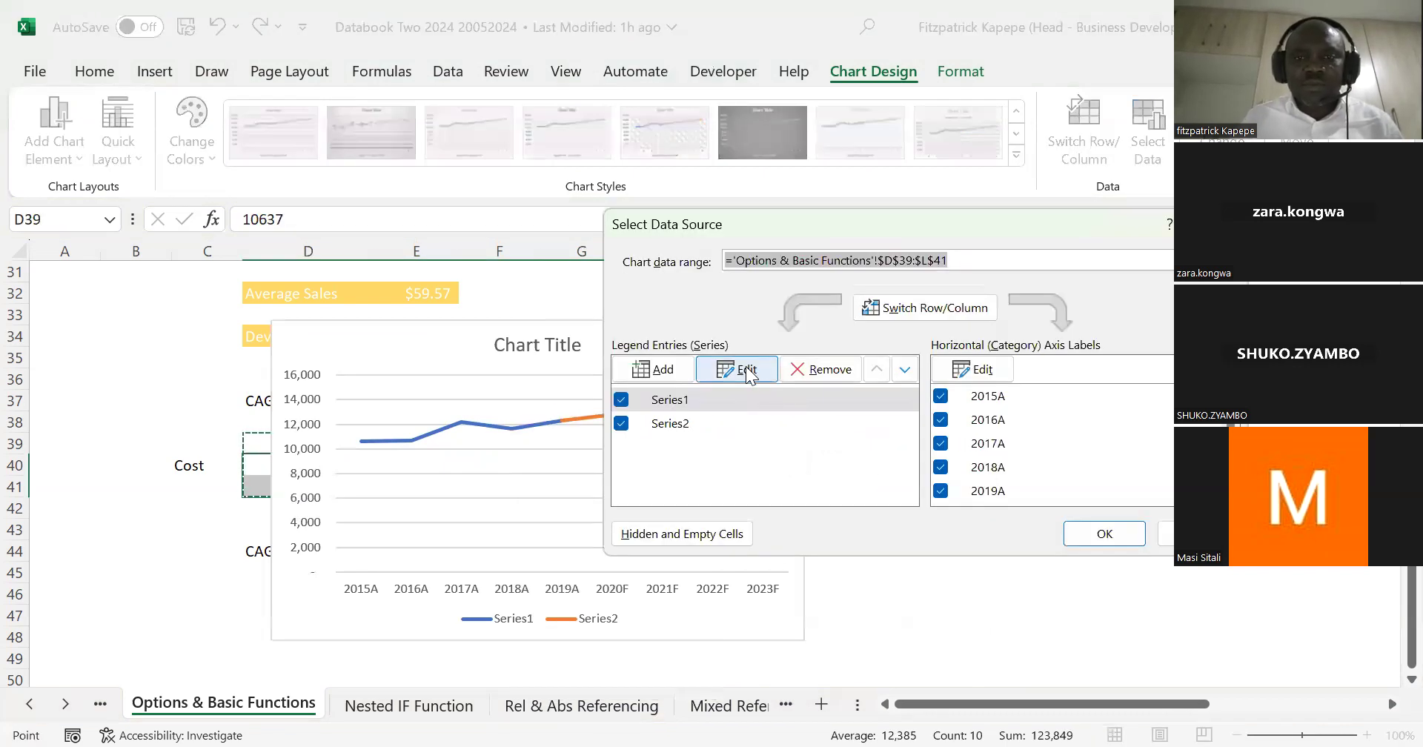
left_click(747, 371)
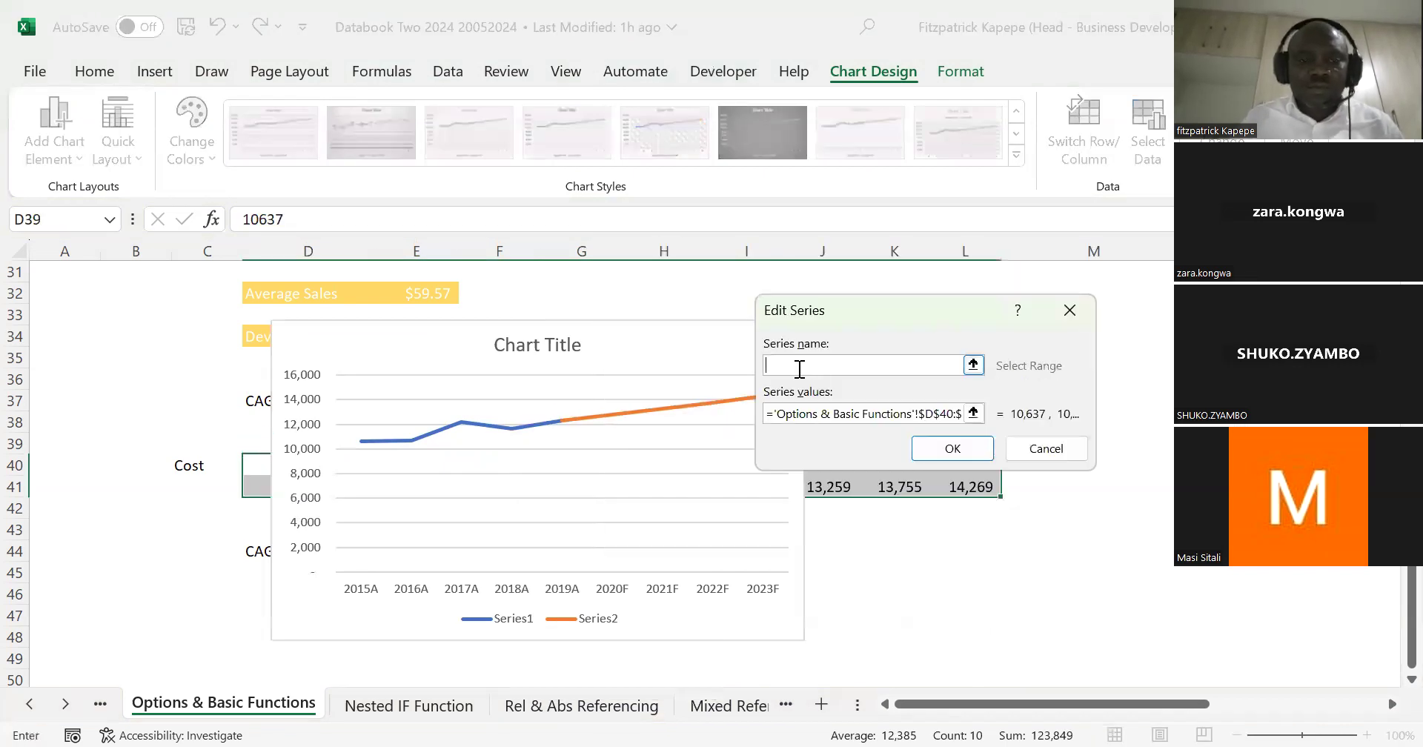
type("Actual")
left_click(952, 450)
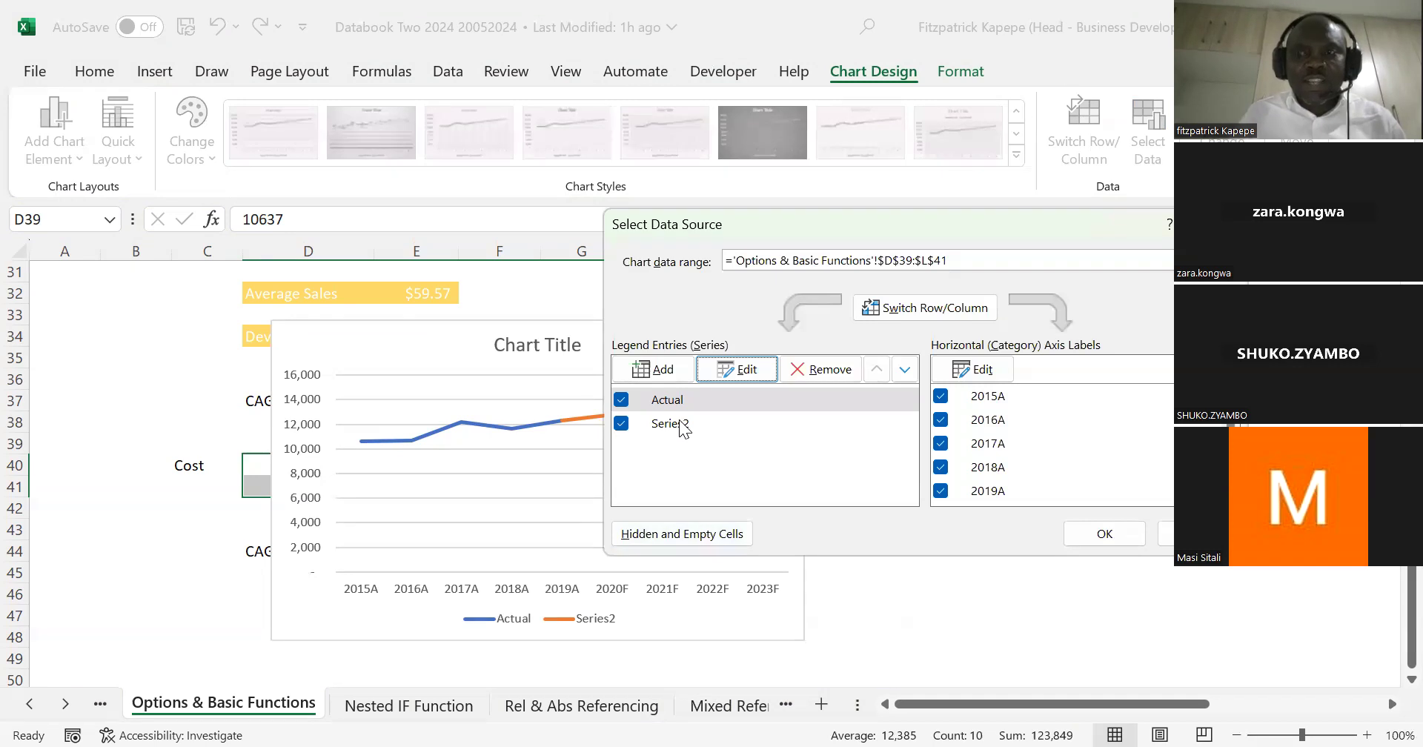
Step: Name the chart's second data series Forecast and apply the data source changes
left_click(683, 427)
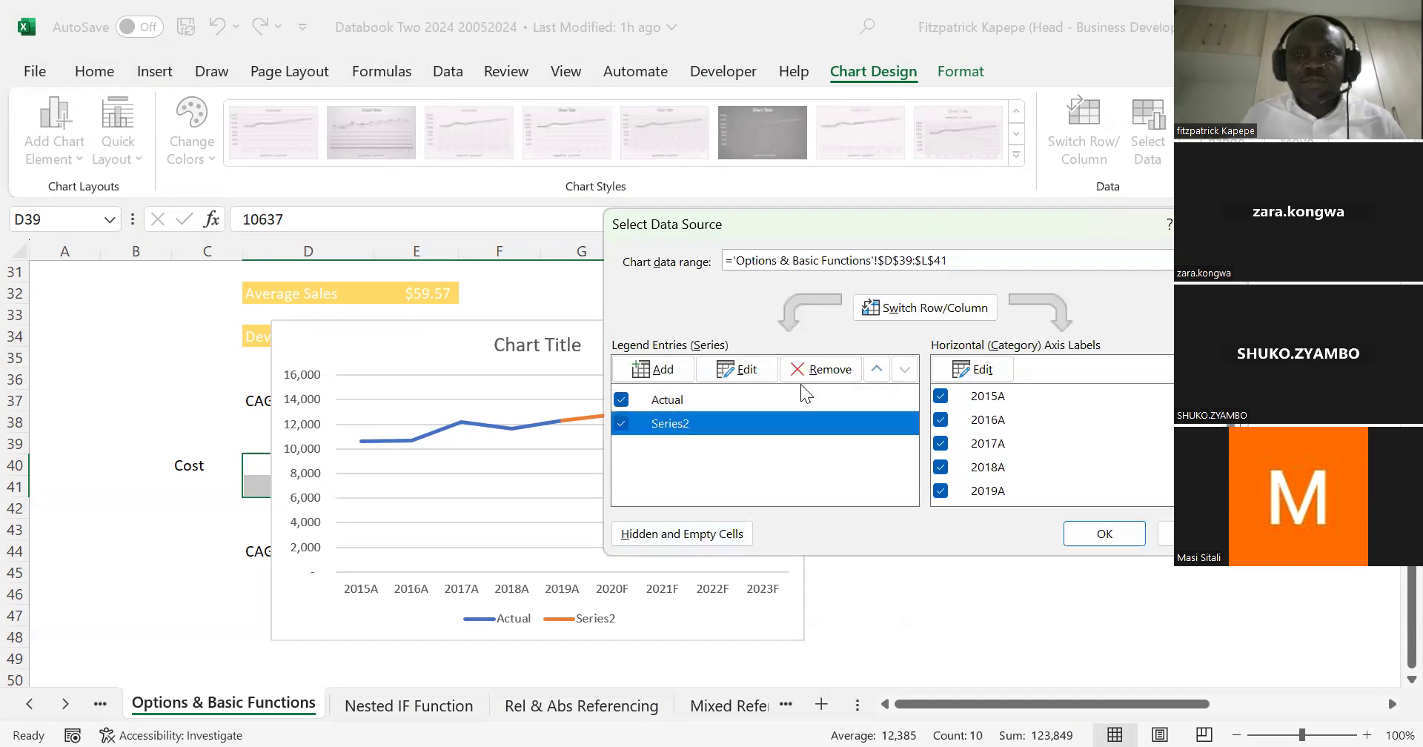
left_click(751, 370)
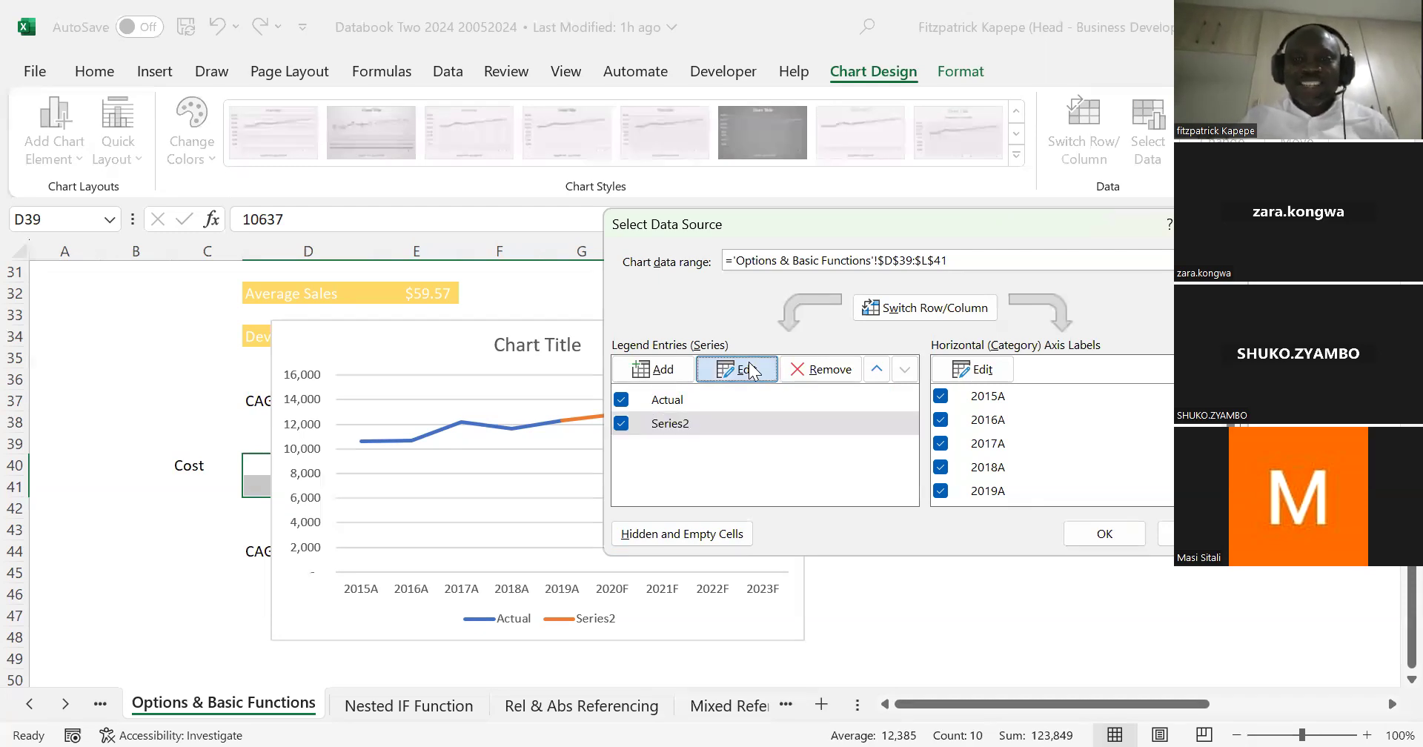
type("Forecast")
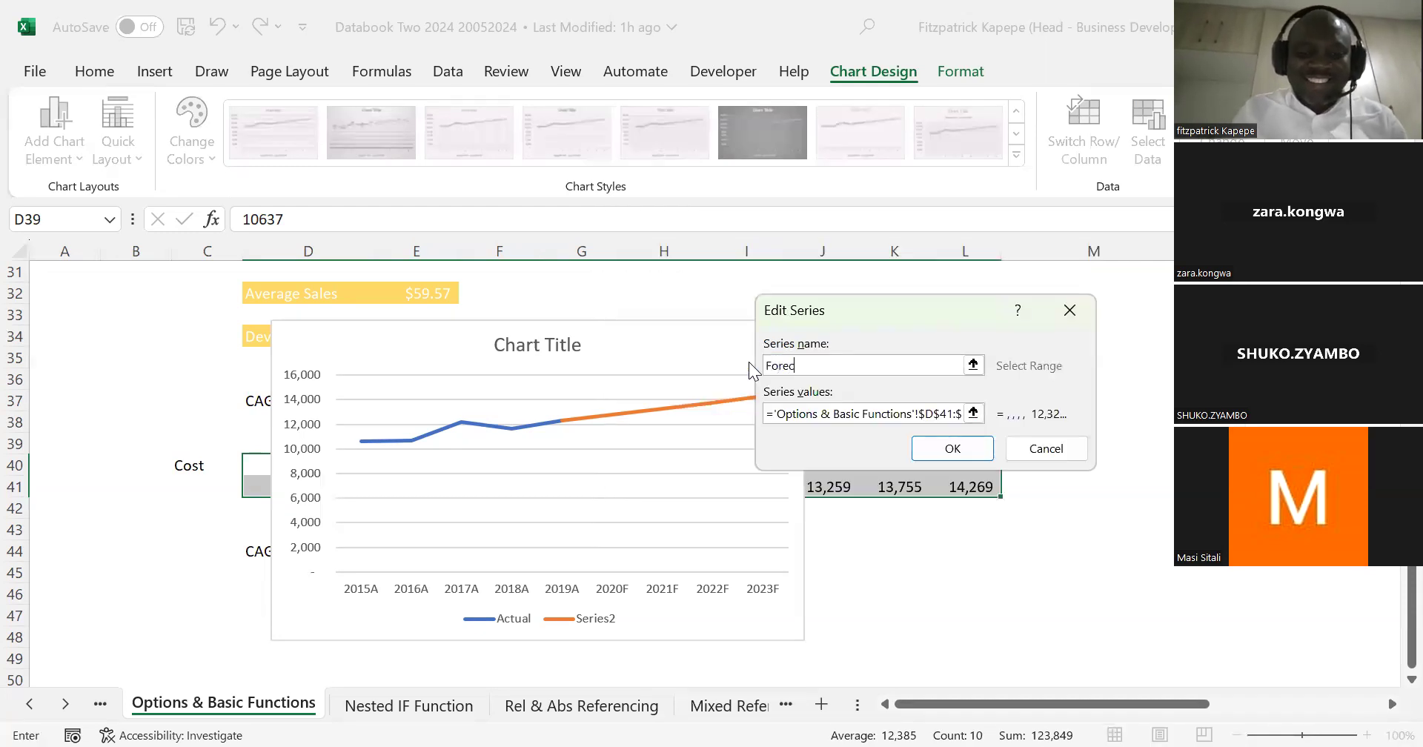
left_click(952, 449)
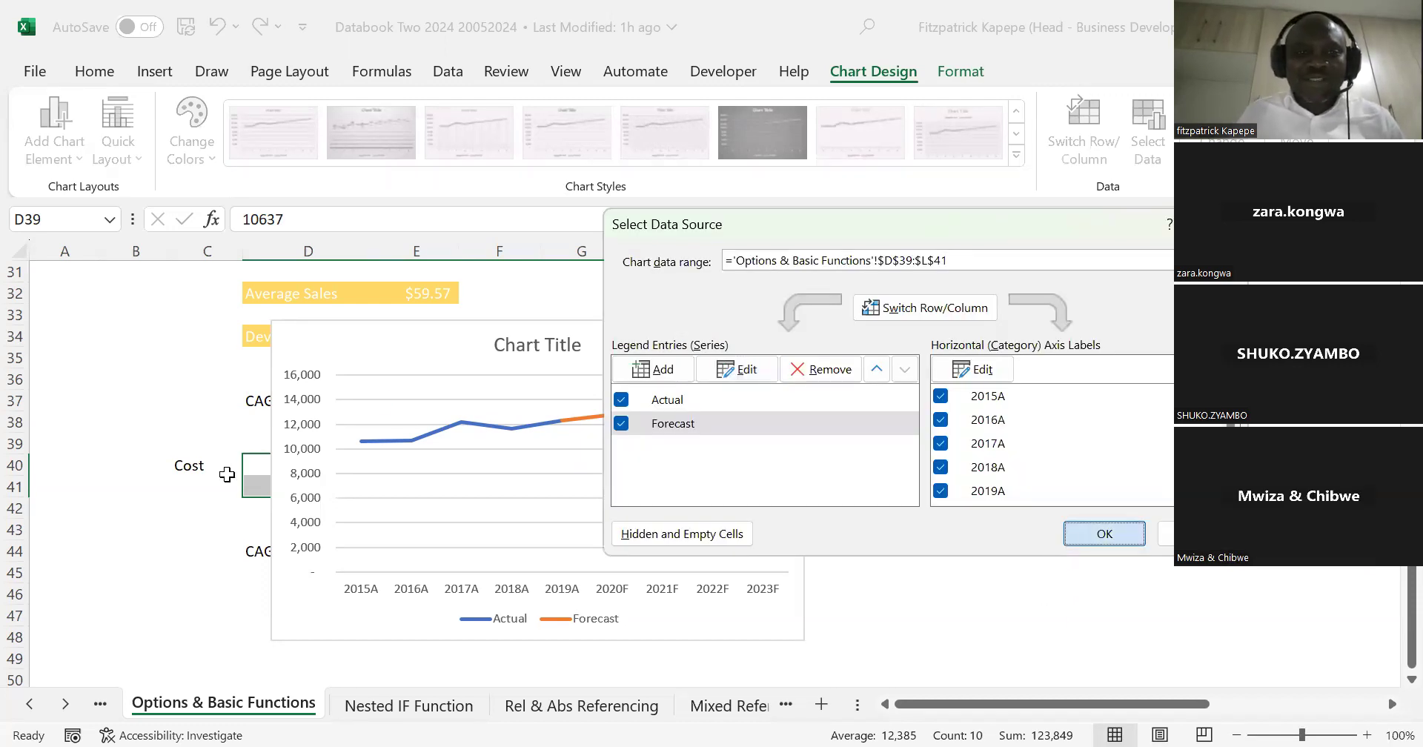
key("Return")
Step: Delete the horizontal gridlines from the cost chart
left_click(365, 375)
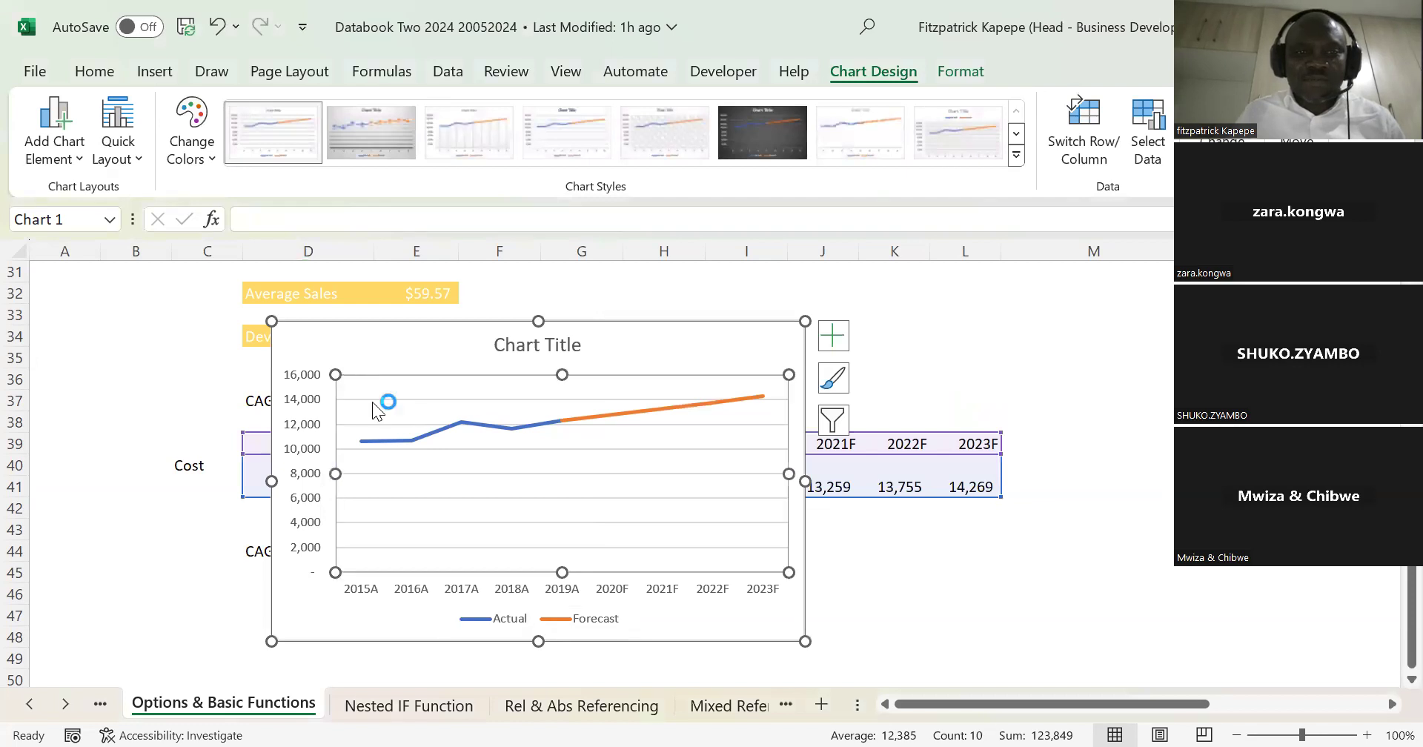
left_click(374, 399)
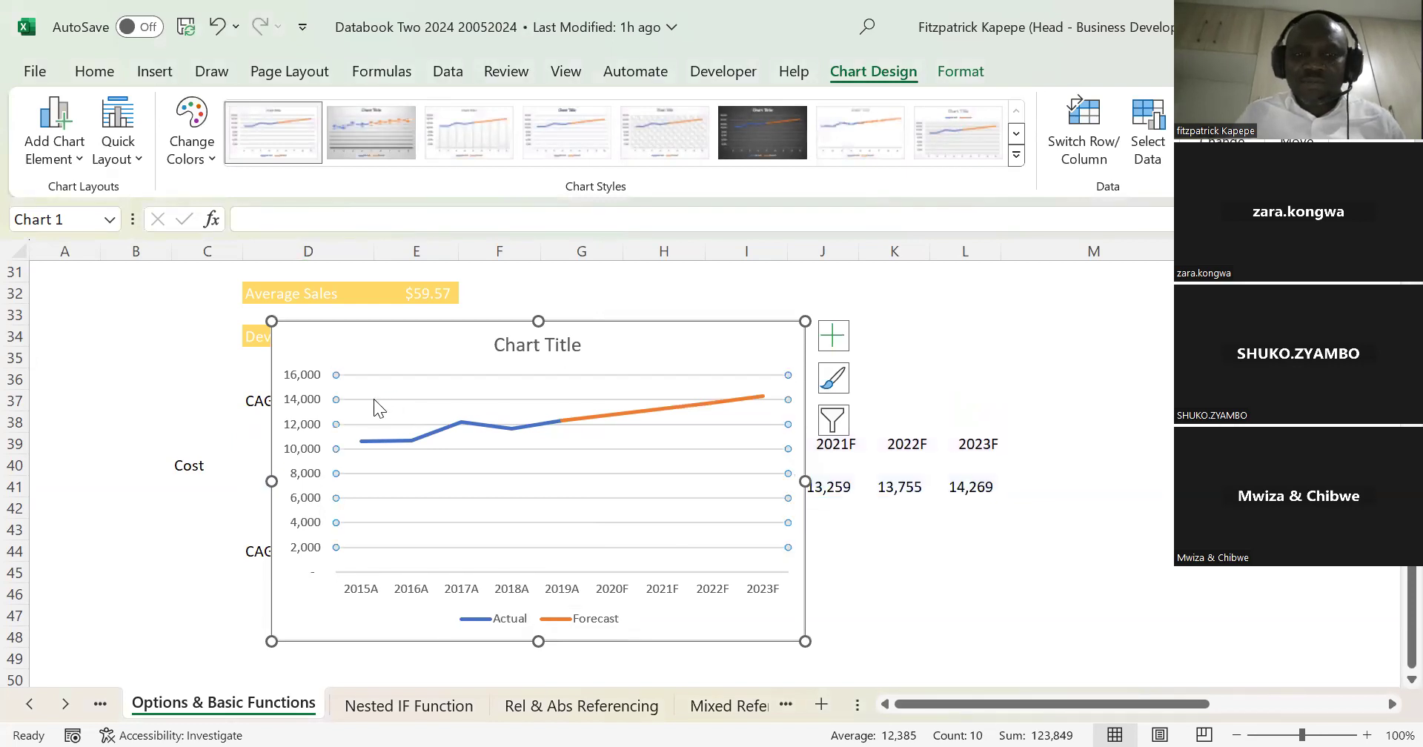
key("Delete")
Step: Set the major tick marks of the chart's vertical axis to Cross
left_click(310, 403)
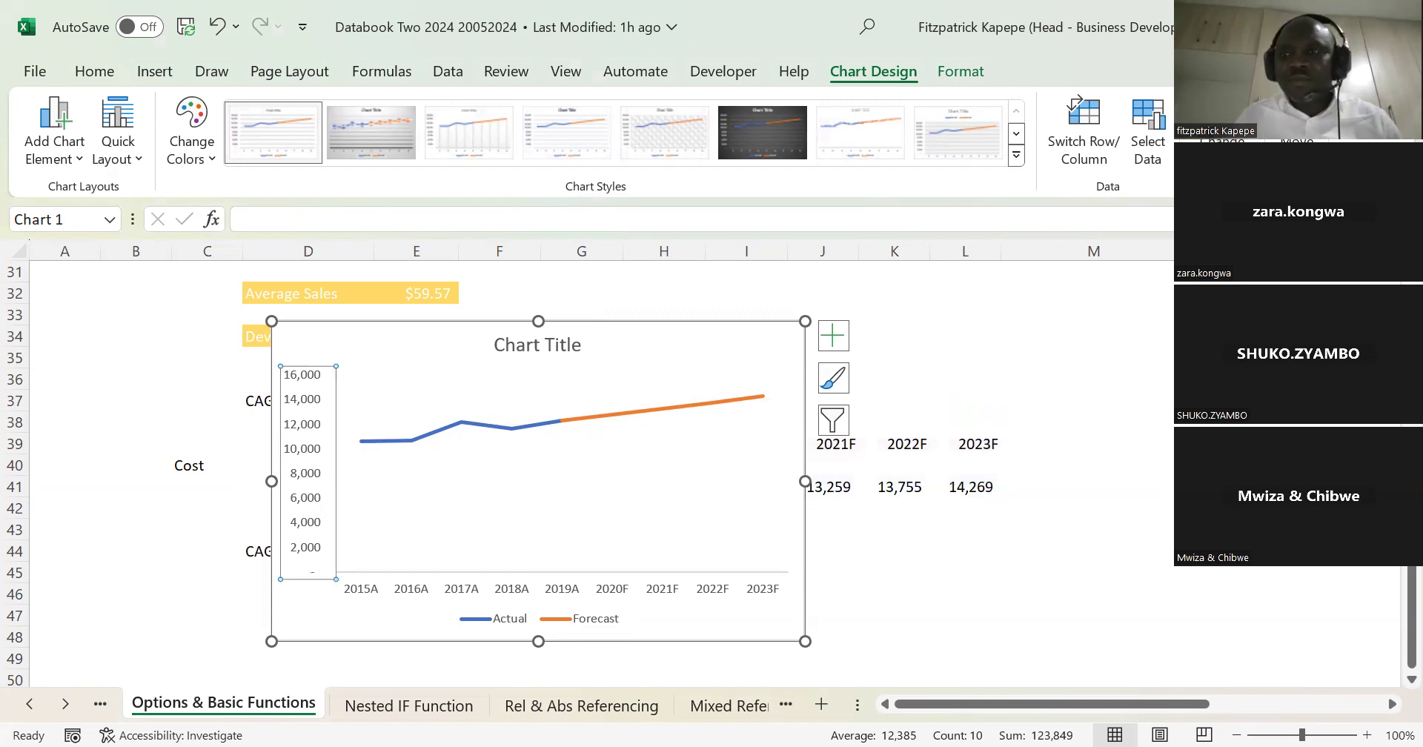
key("ctrl+1")
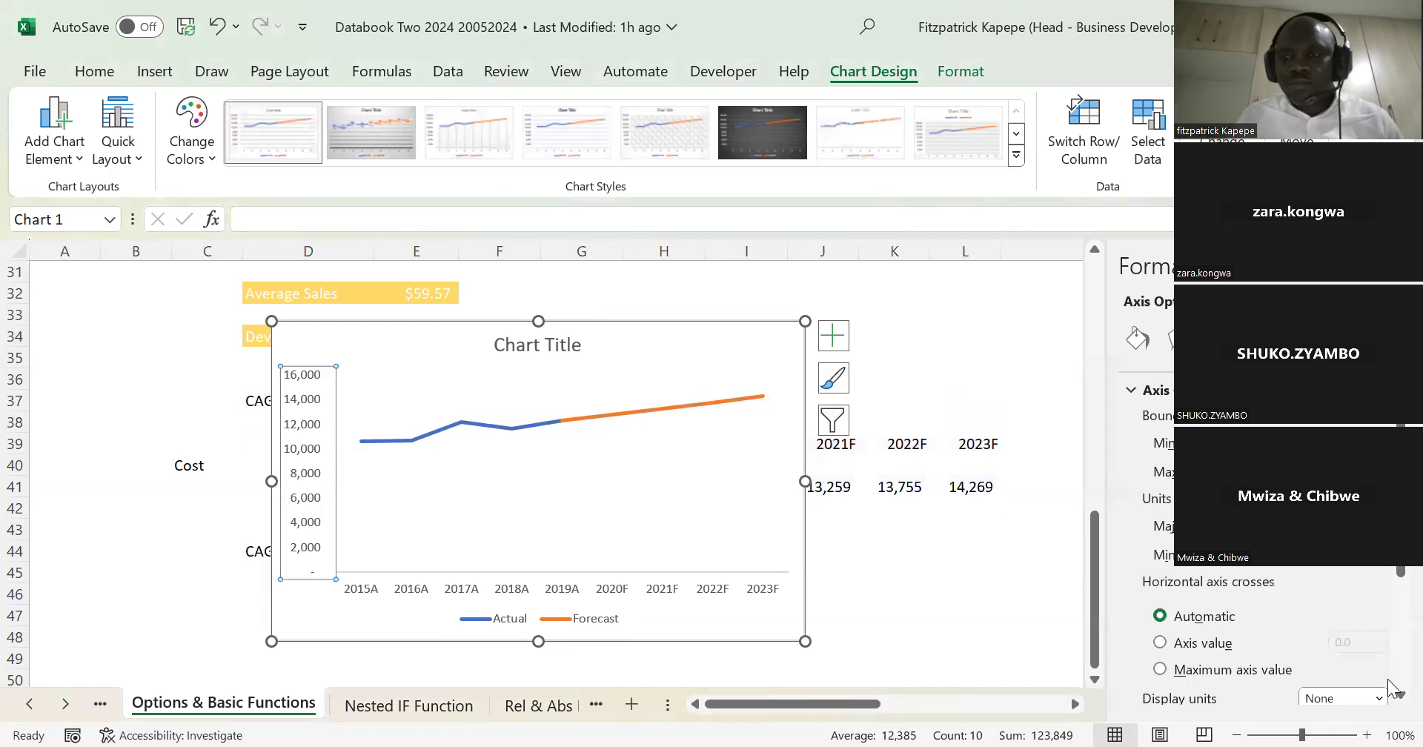
scroll(1390, 699, "down", 5)
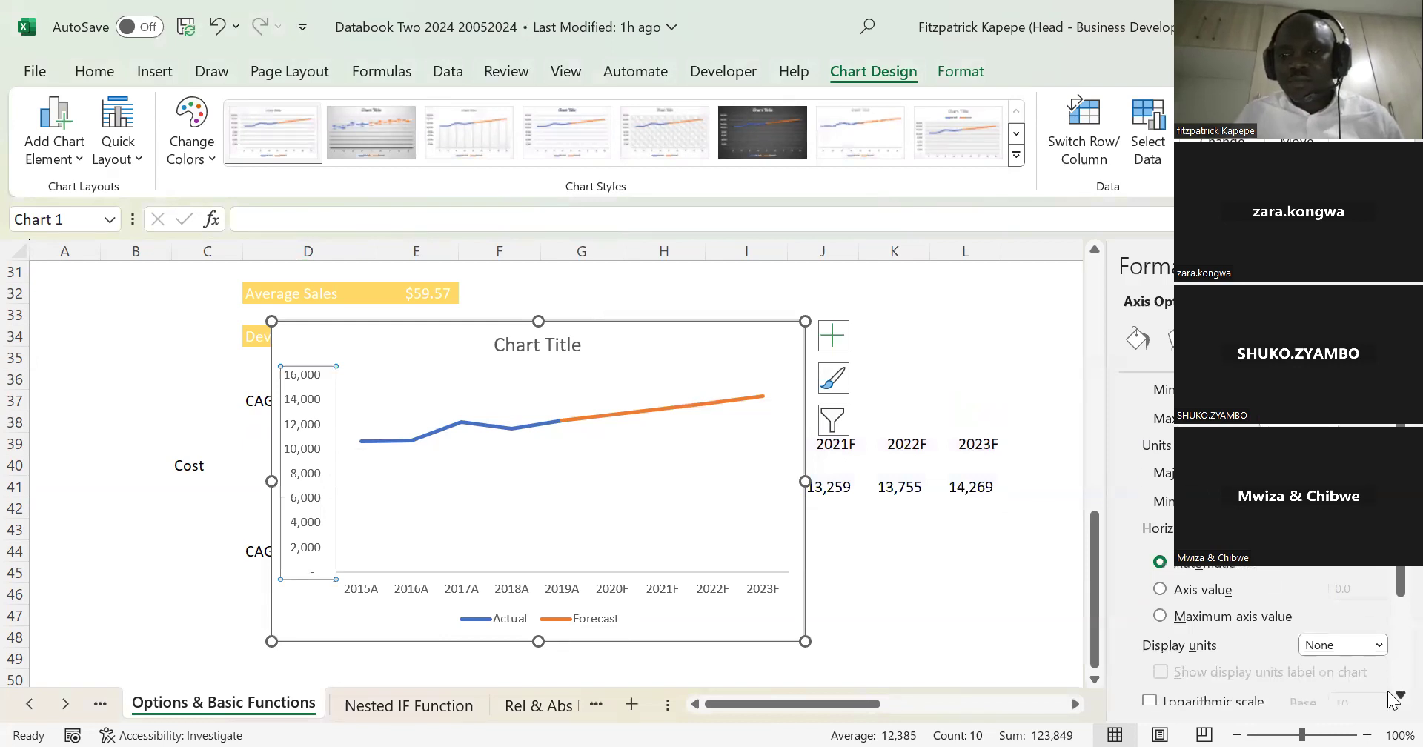
left_click(1178, 632)
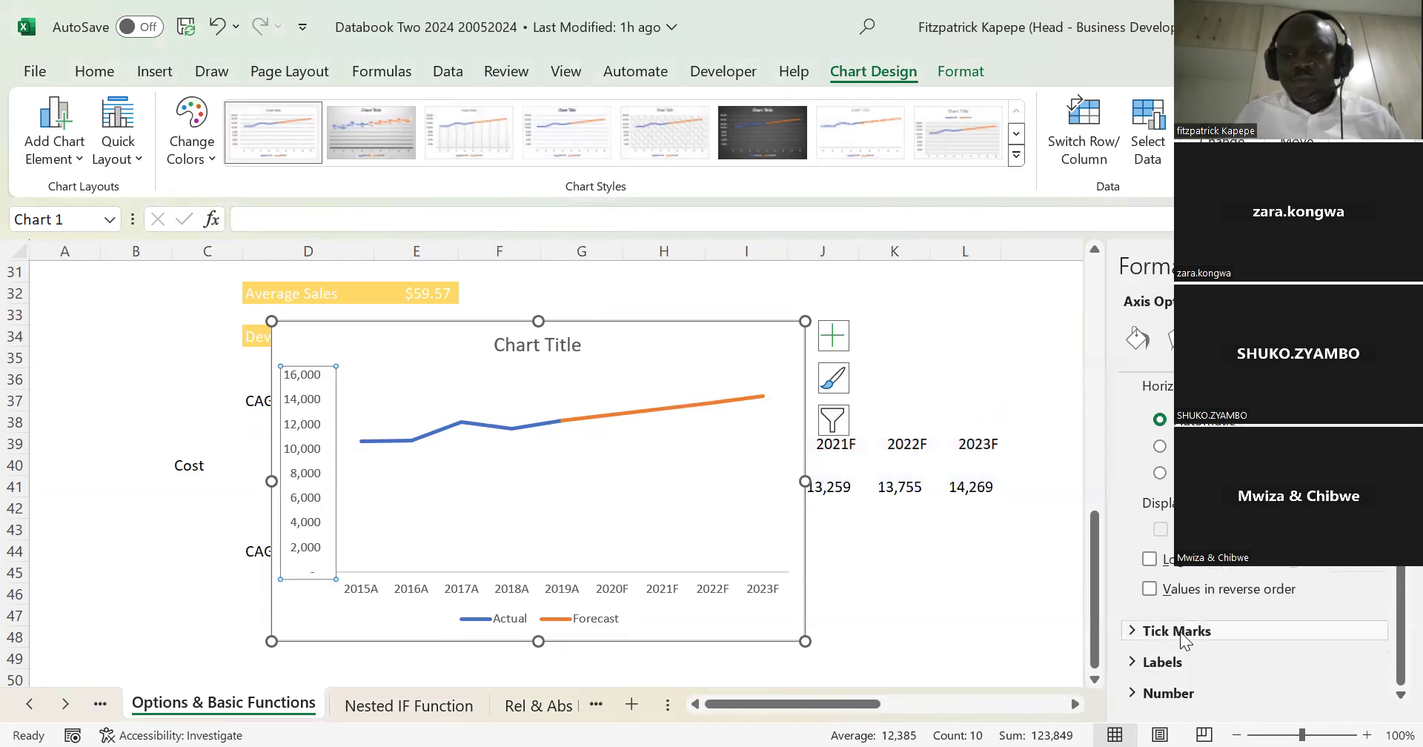
left_click(1380, 660)
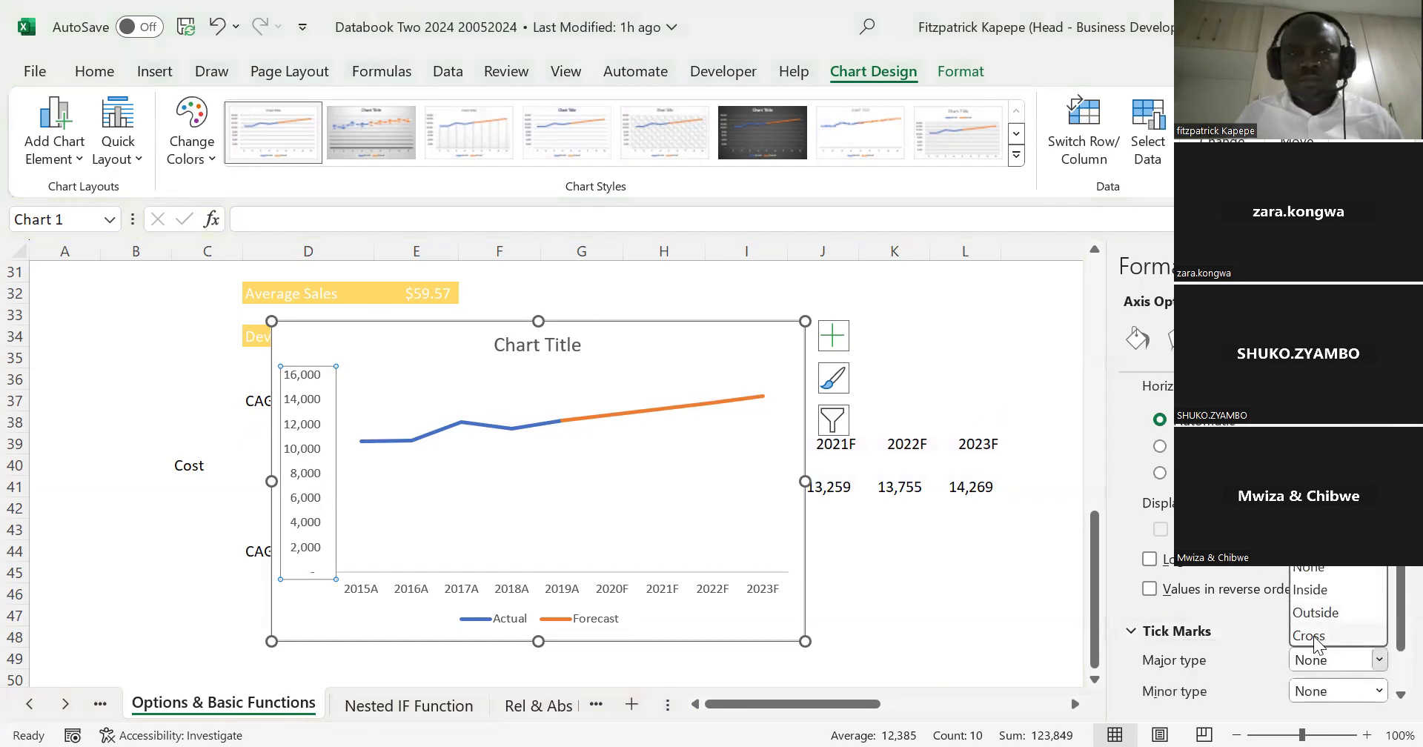
left_click(1313, 637)
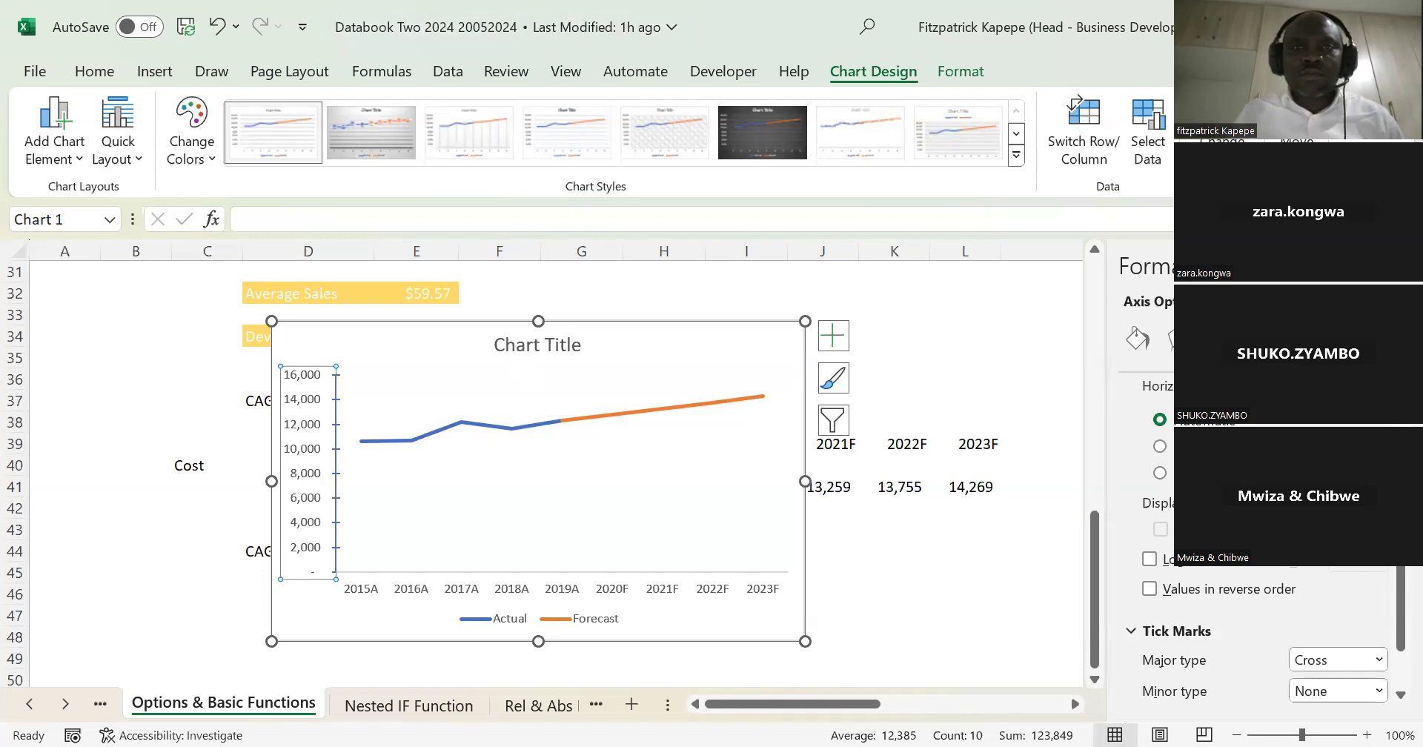
Step: Add a primary vertical axis title to the cost chart
left_click(960, 72)
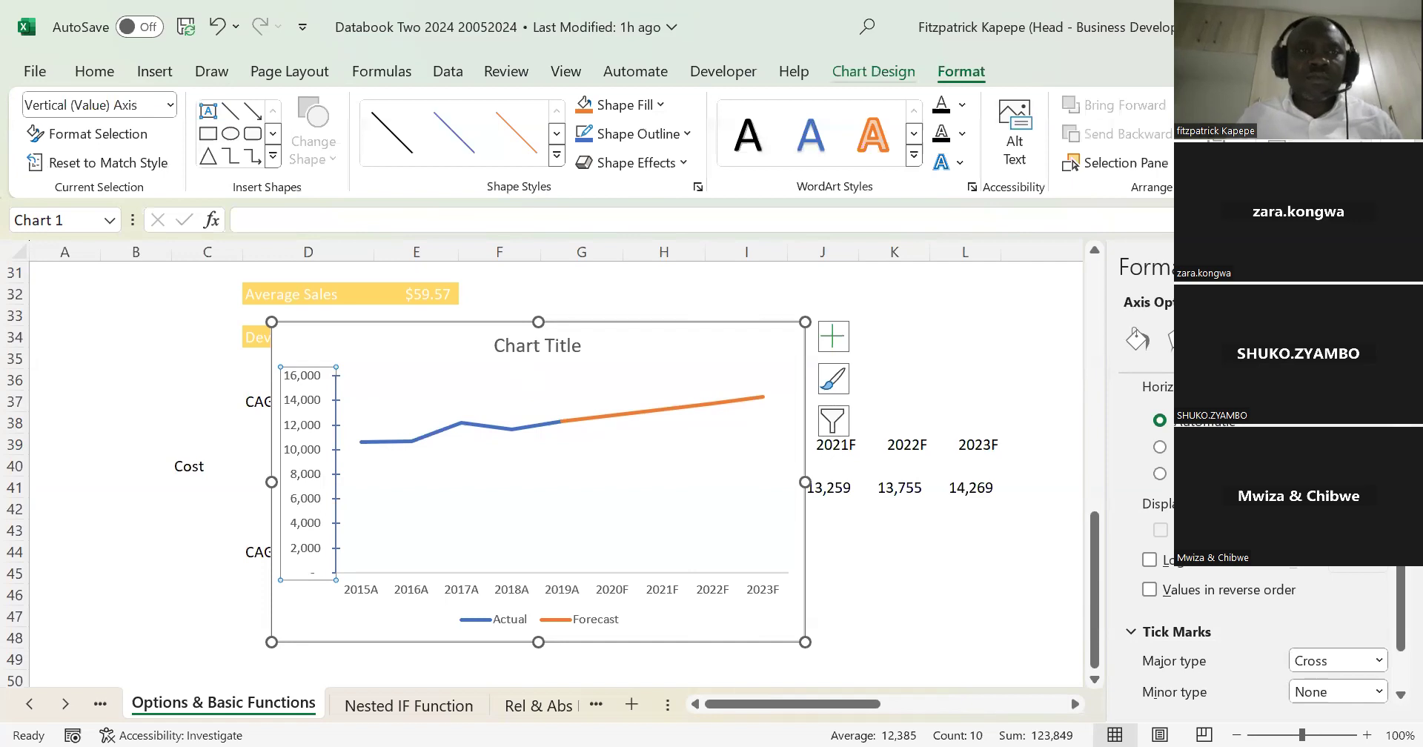
left_click(874, 71)
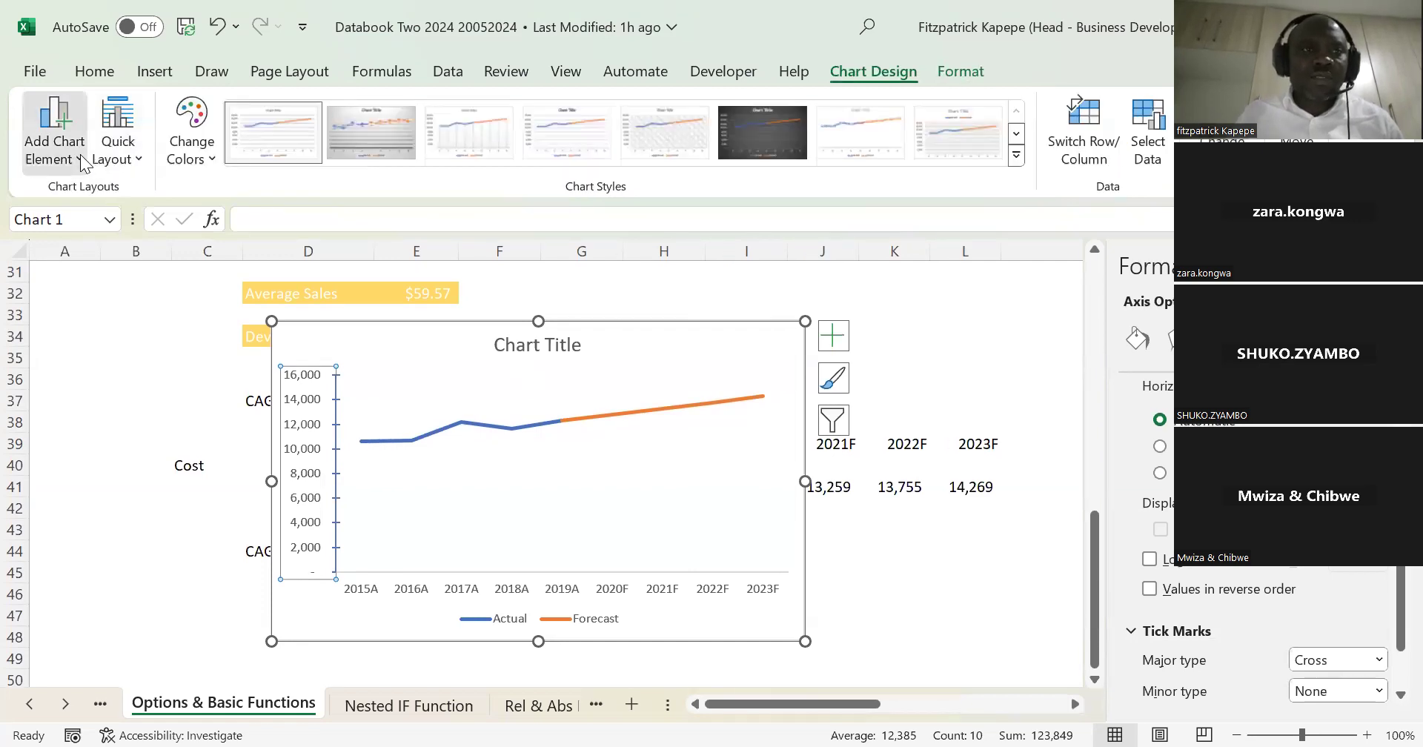
left_click(53, 141)
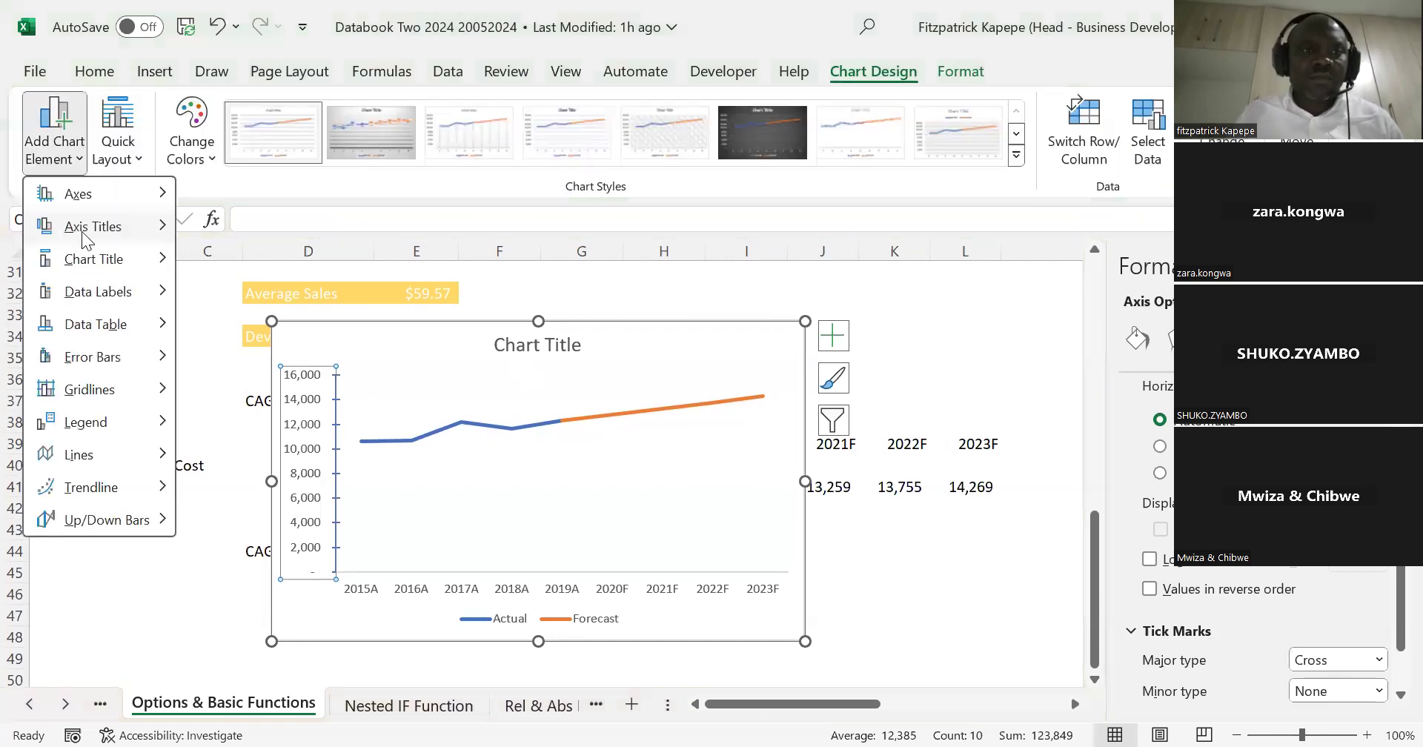
mouse_move(81, 236)
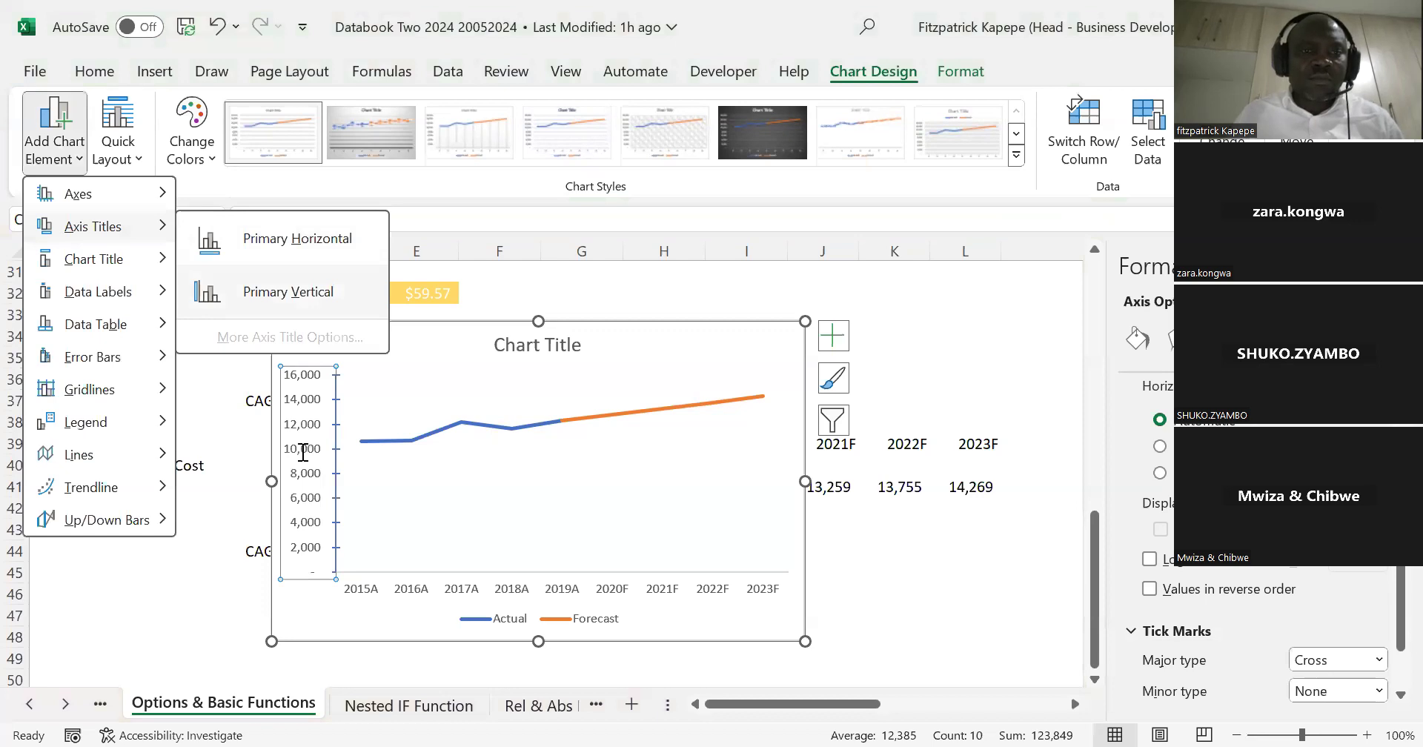
left_click(207, 292)
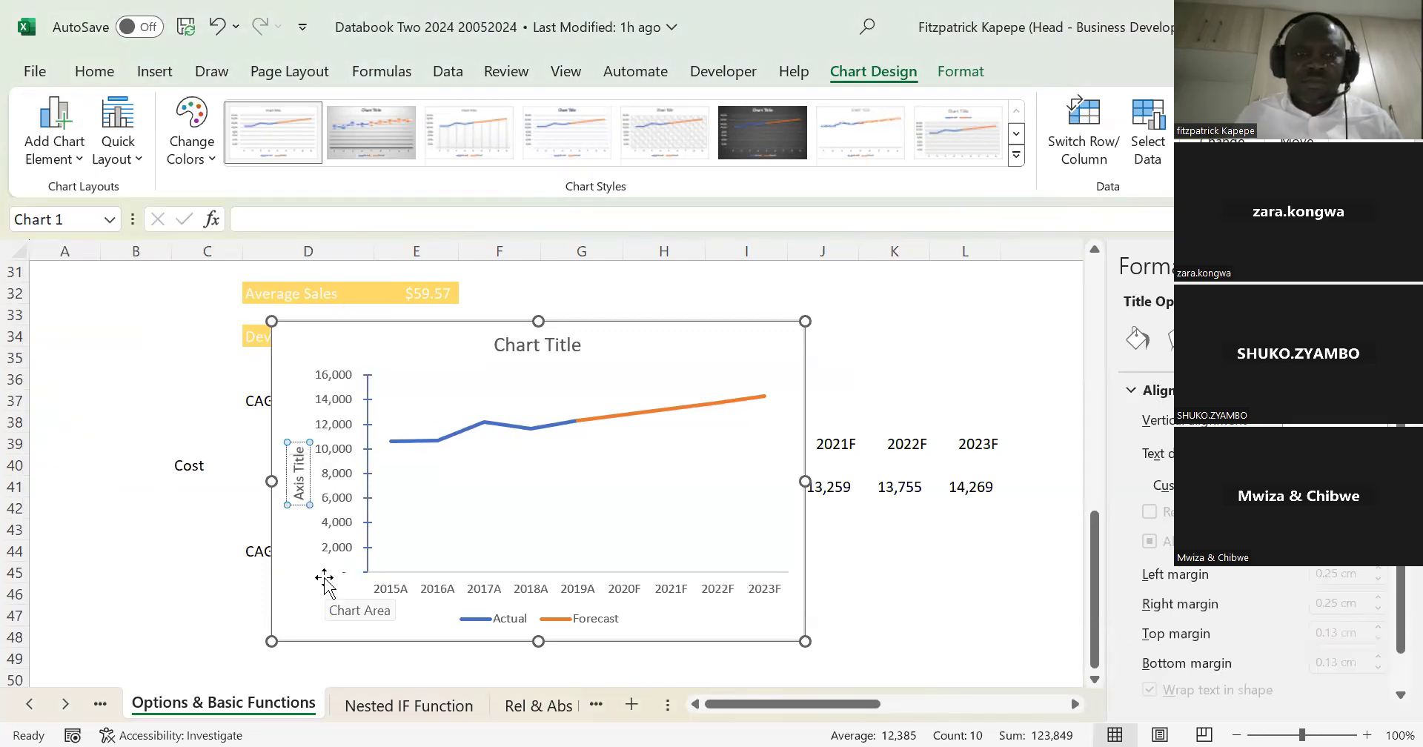
Step: Replace the vertical axis title's placeholder text with "Operating Costs $"
key("BackSpace")
key("BackSpace")
key("BackSpace")
key("BackSpace")
key("BackSpace")
key("BackSpace")
key("BackSpace")
key("BackSpace")
key("BackSpace")
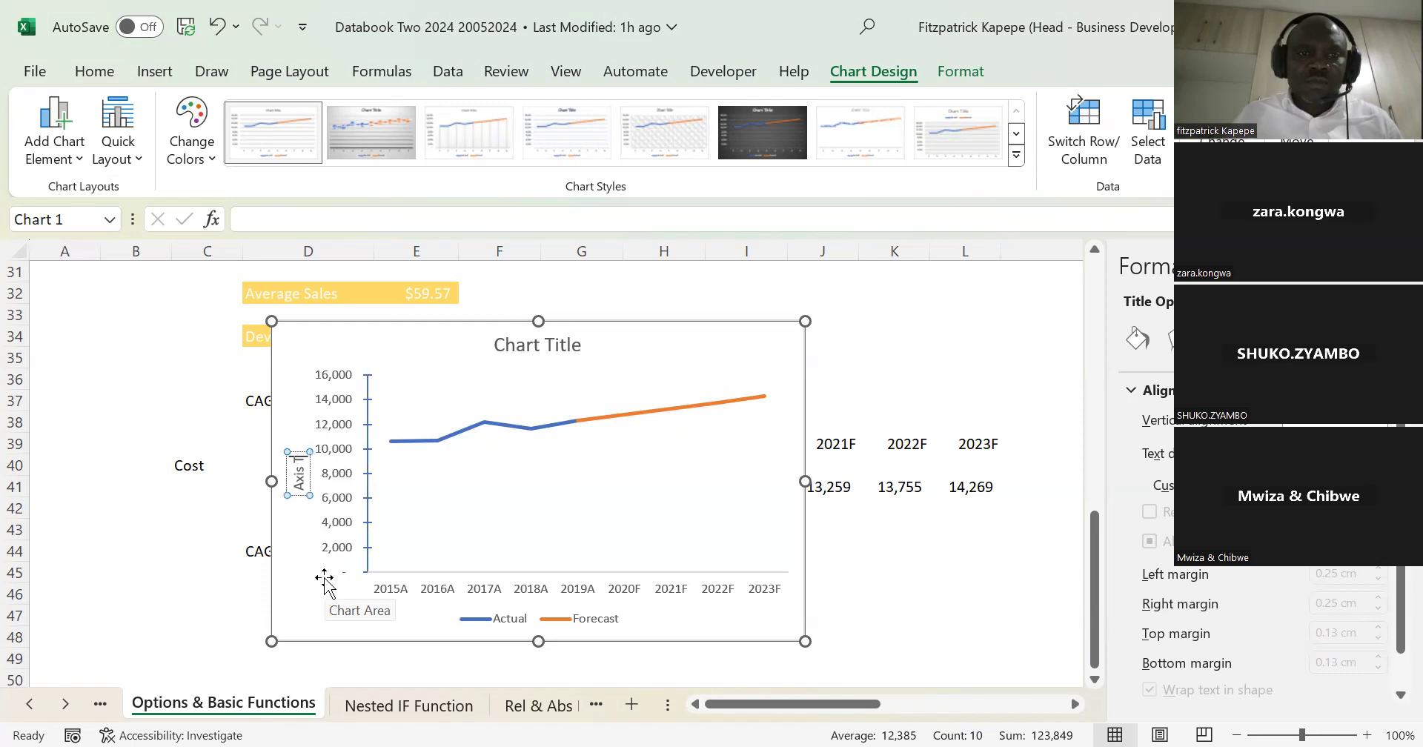
key("BackSpace")
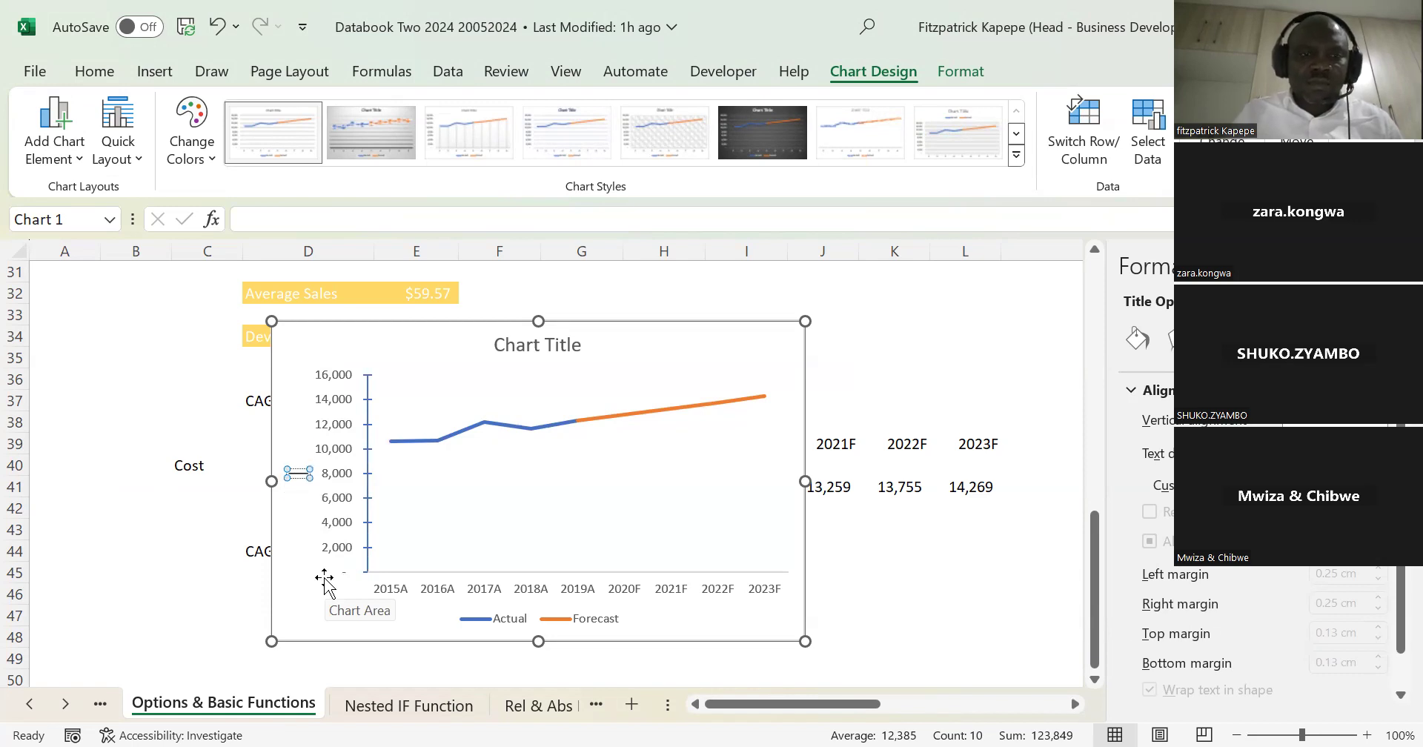
type("Opera")
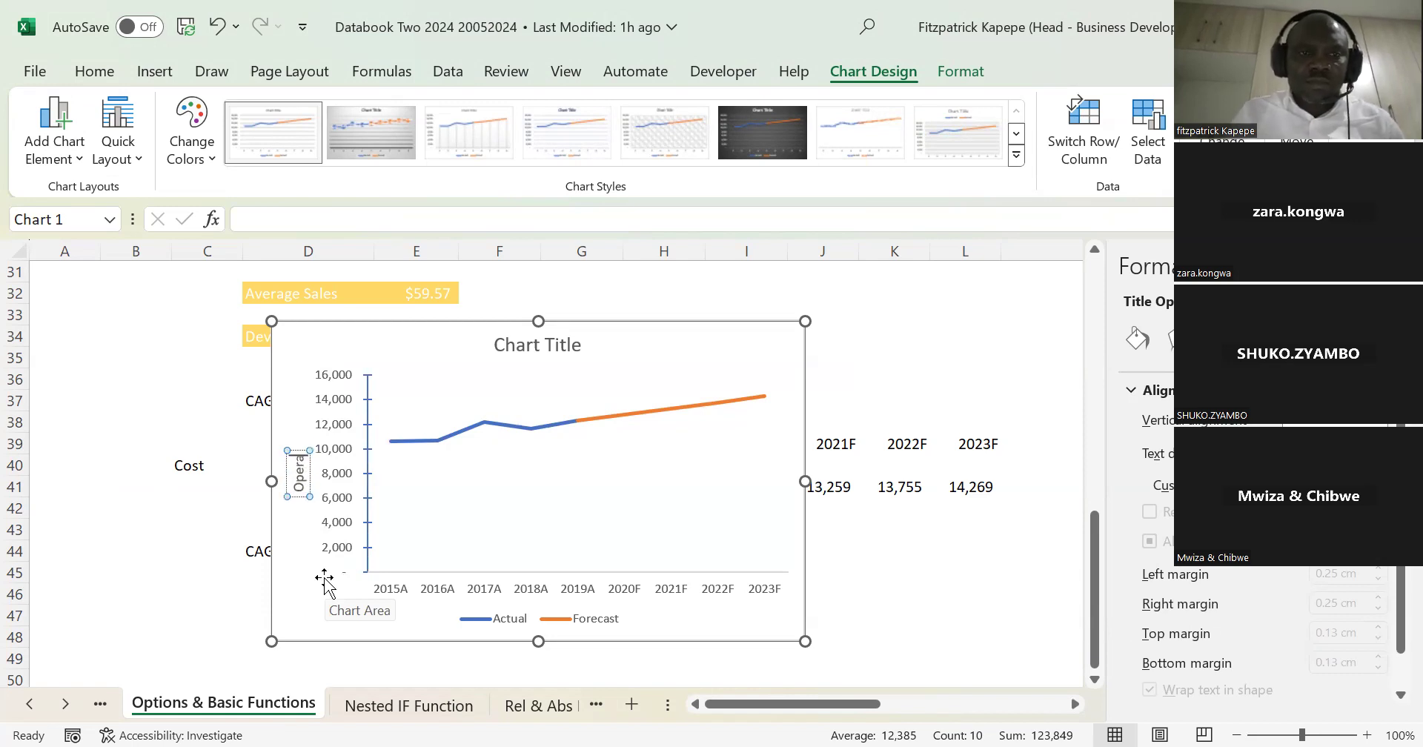
type("ting")
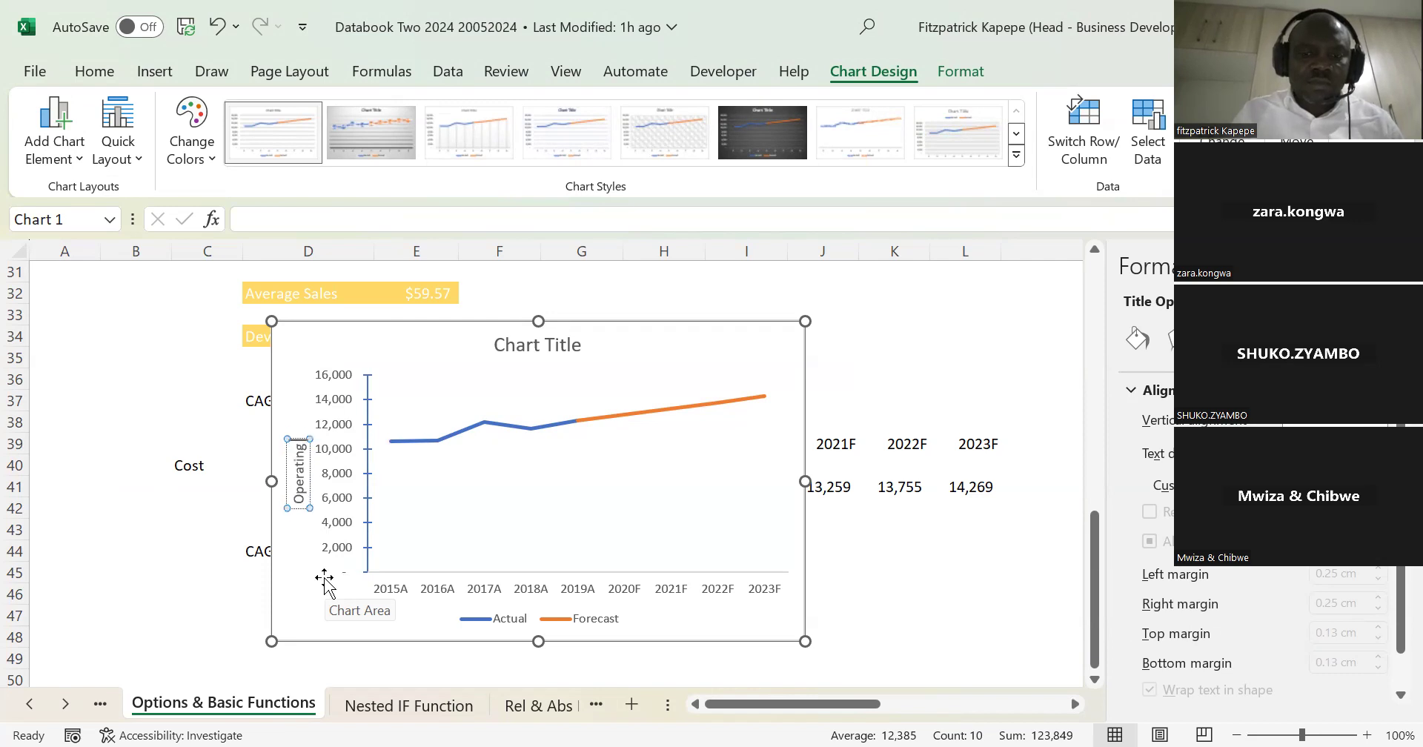
type(" Costs")
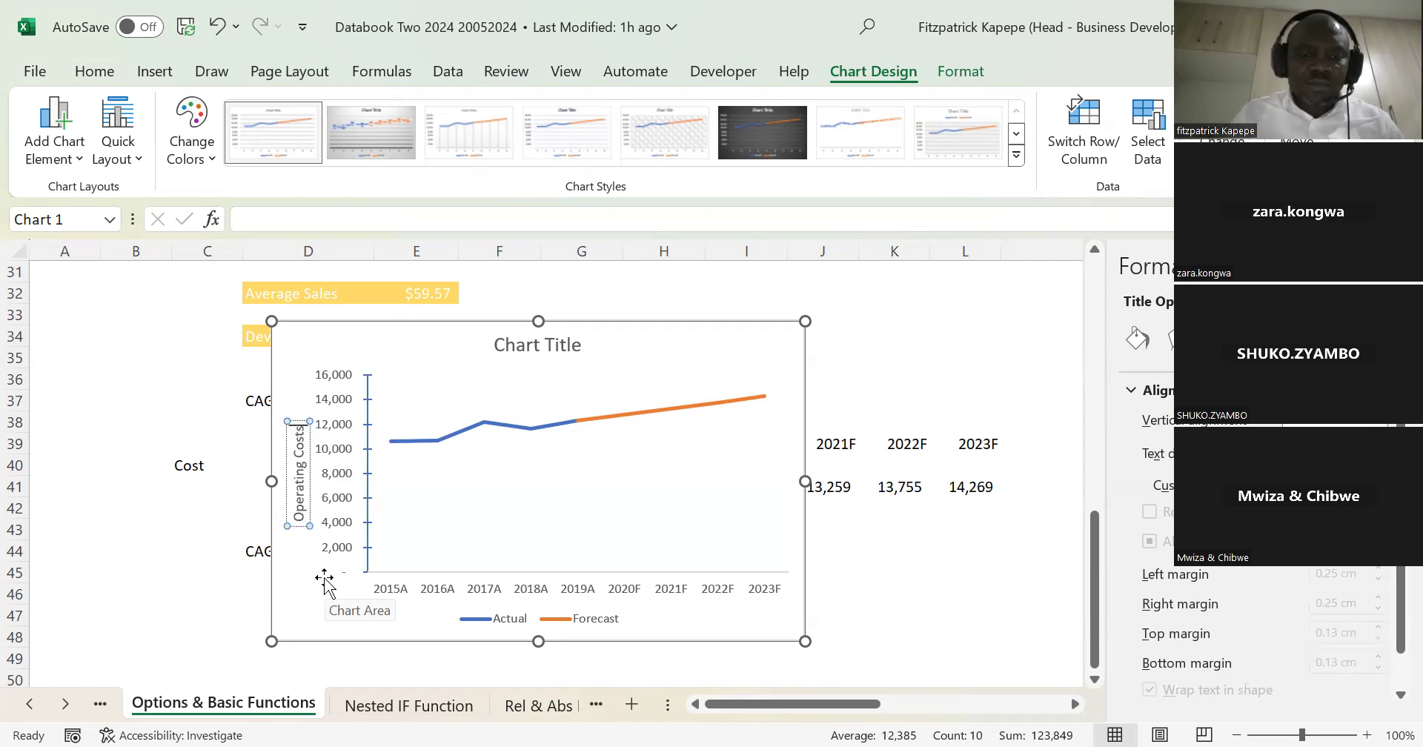
type(" $")
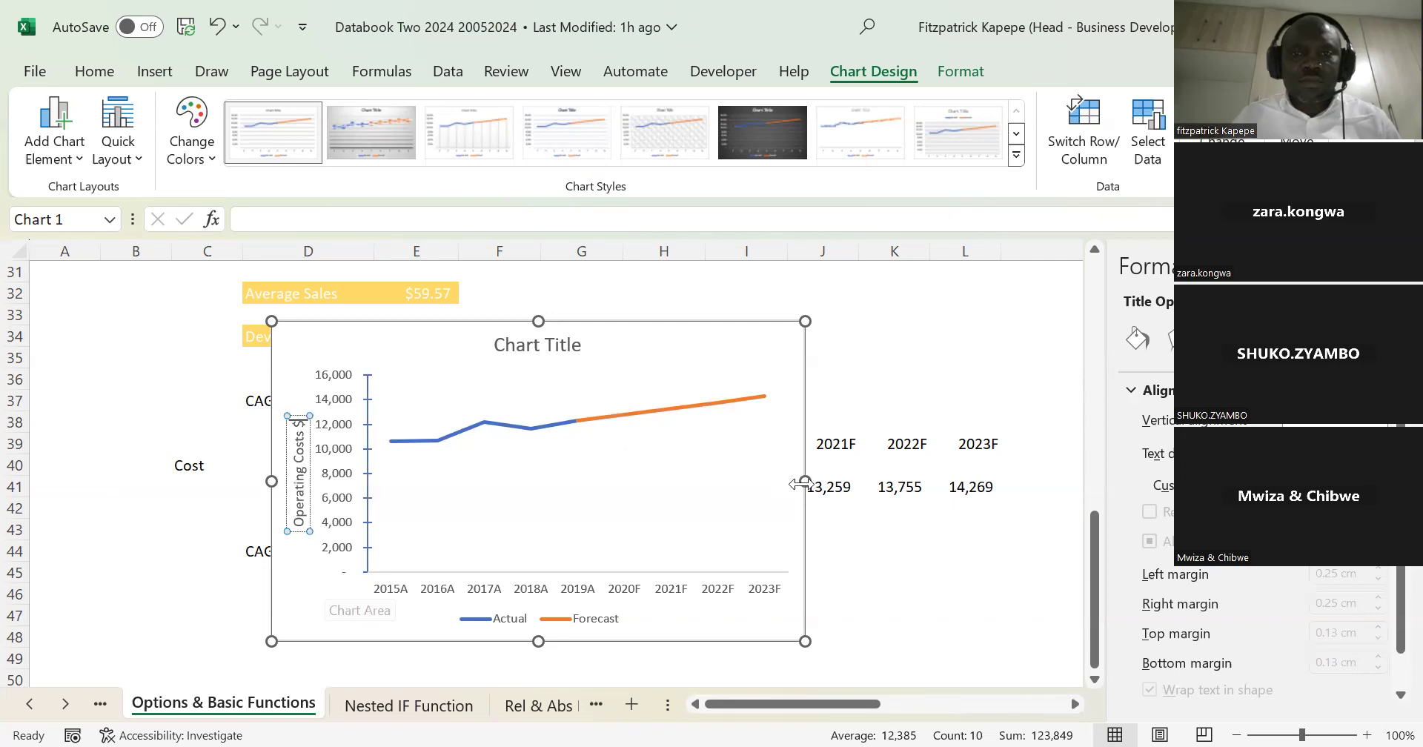
Step: Delete the chart title from the cost chart
left_click(584, 338)
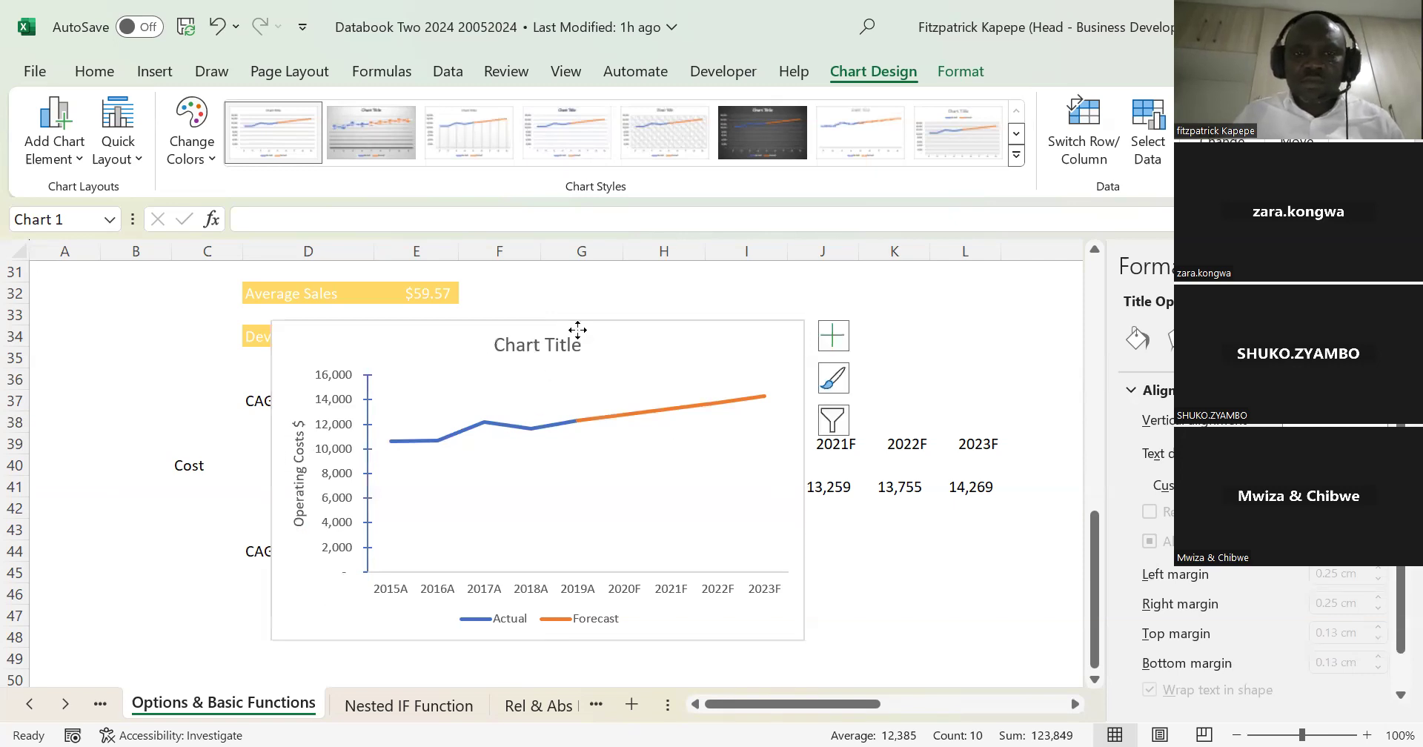
key("Delete")
left_click(893, 296)
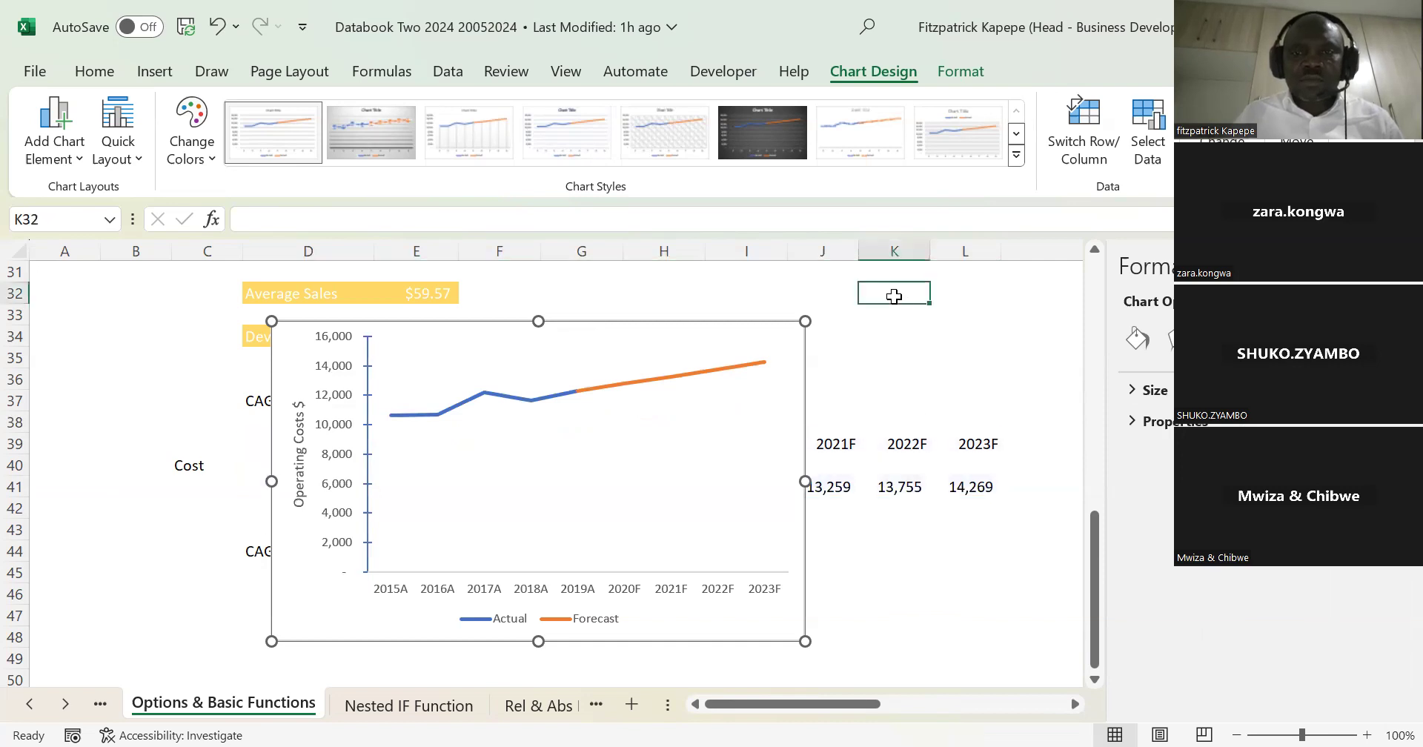
Step: Remove the border line around the cost chart's area
left_click(767, 331)
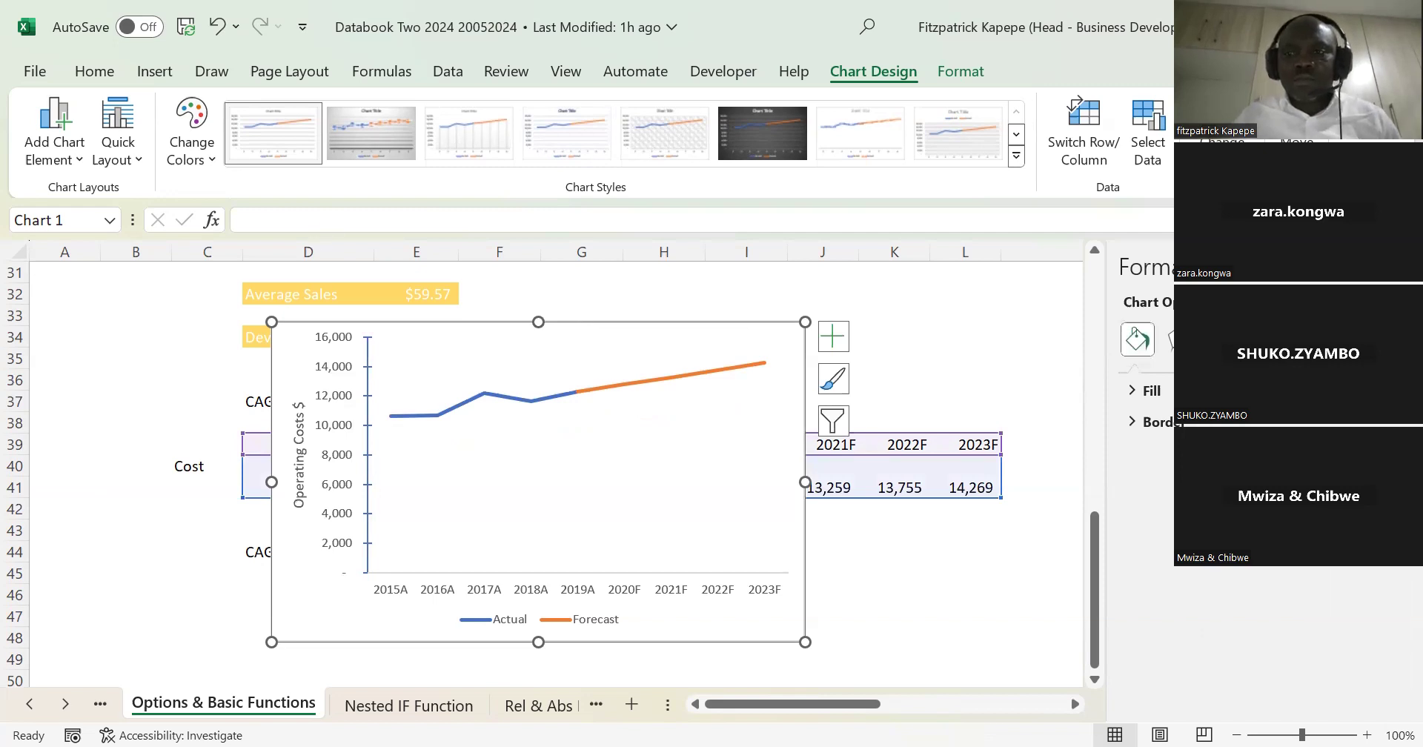
left_click(1157, 421)
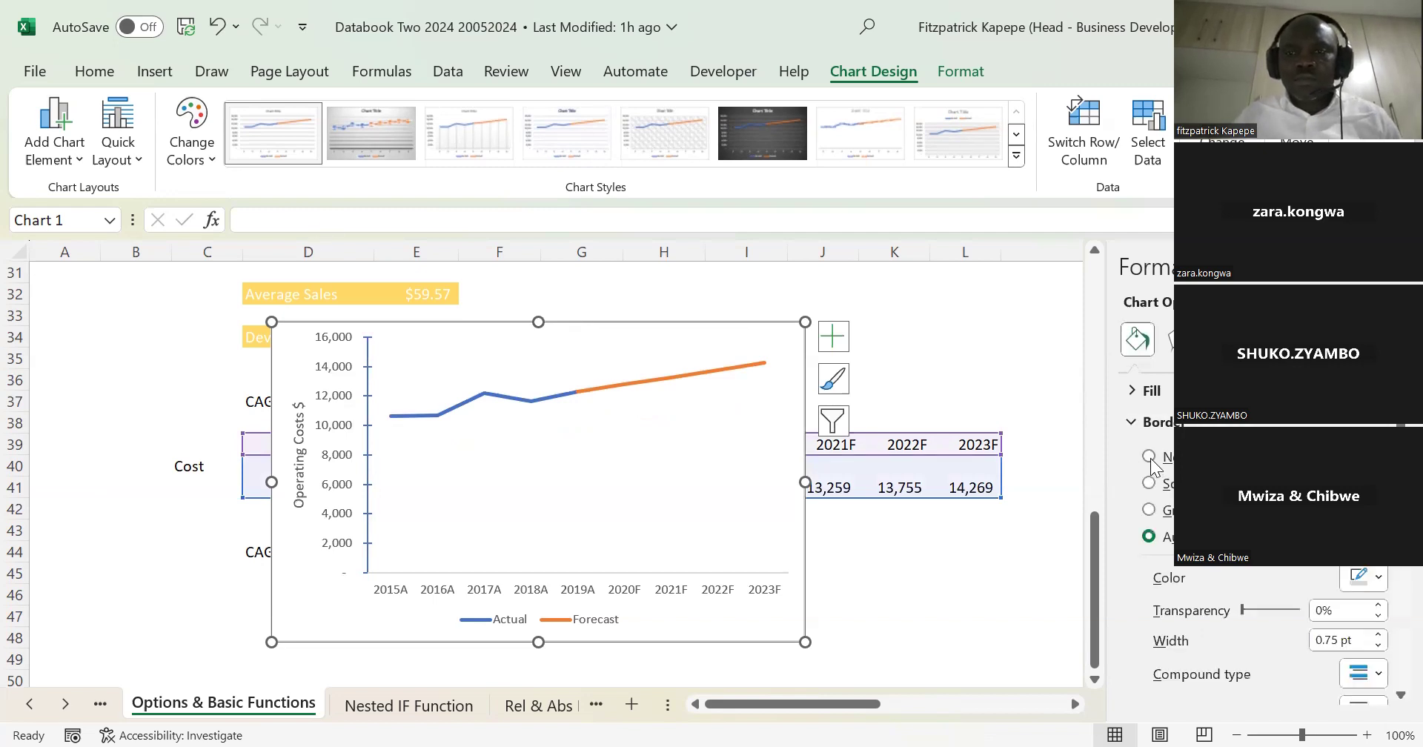
left_click(1149, 456)
left_click(962, 376)
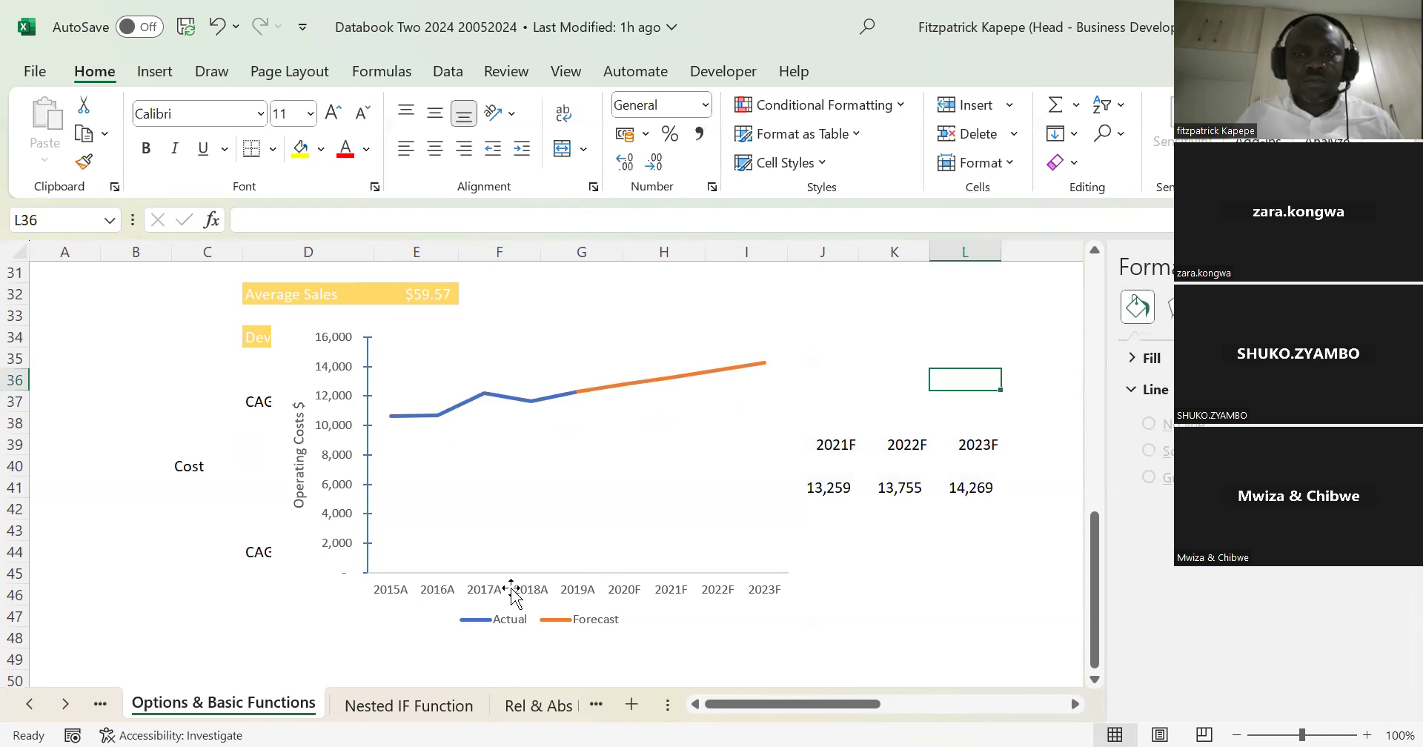
Step: Set the major tick marks of the chart's horizontal axis to Outside
left_click(564, 592)
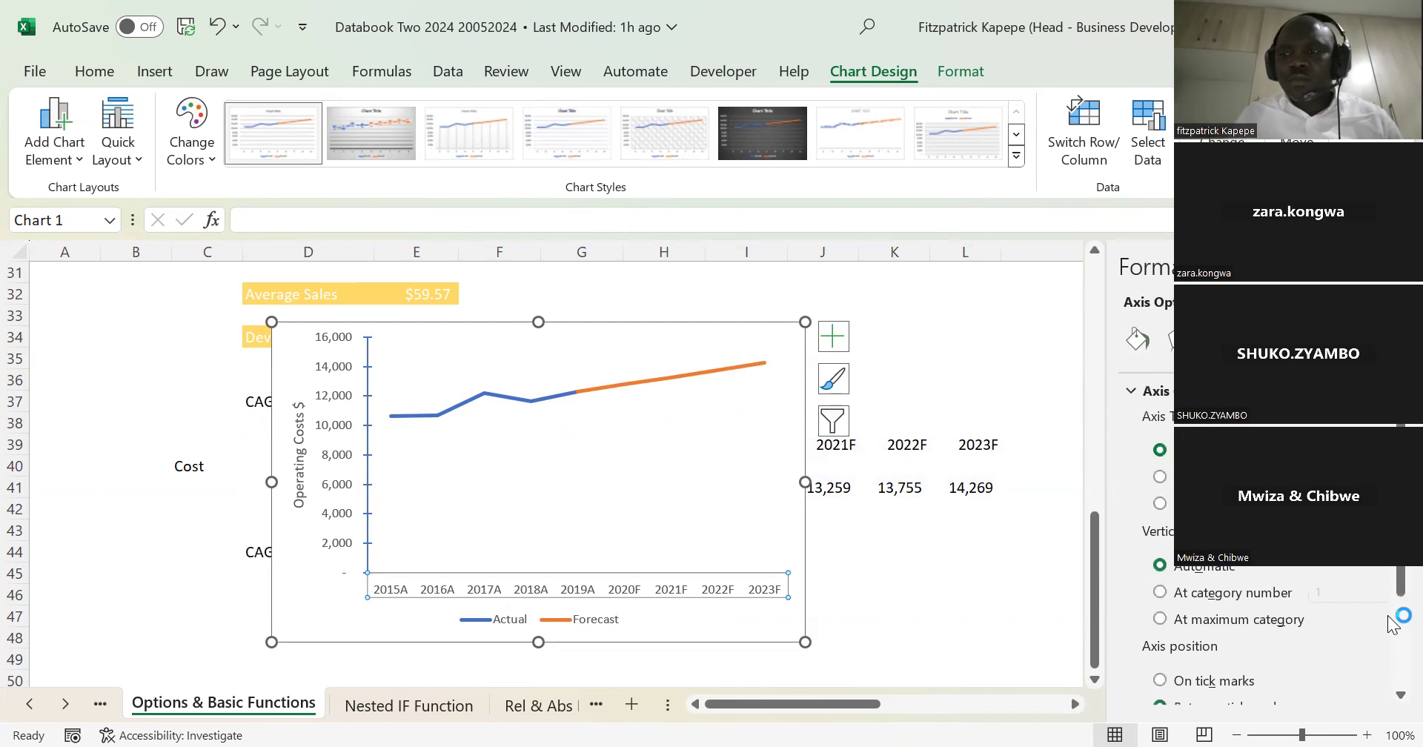
left_click_drag(1398, 584, 1388, 712)
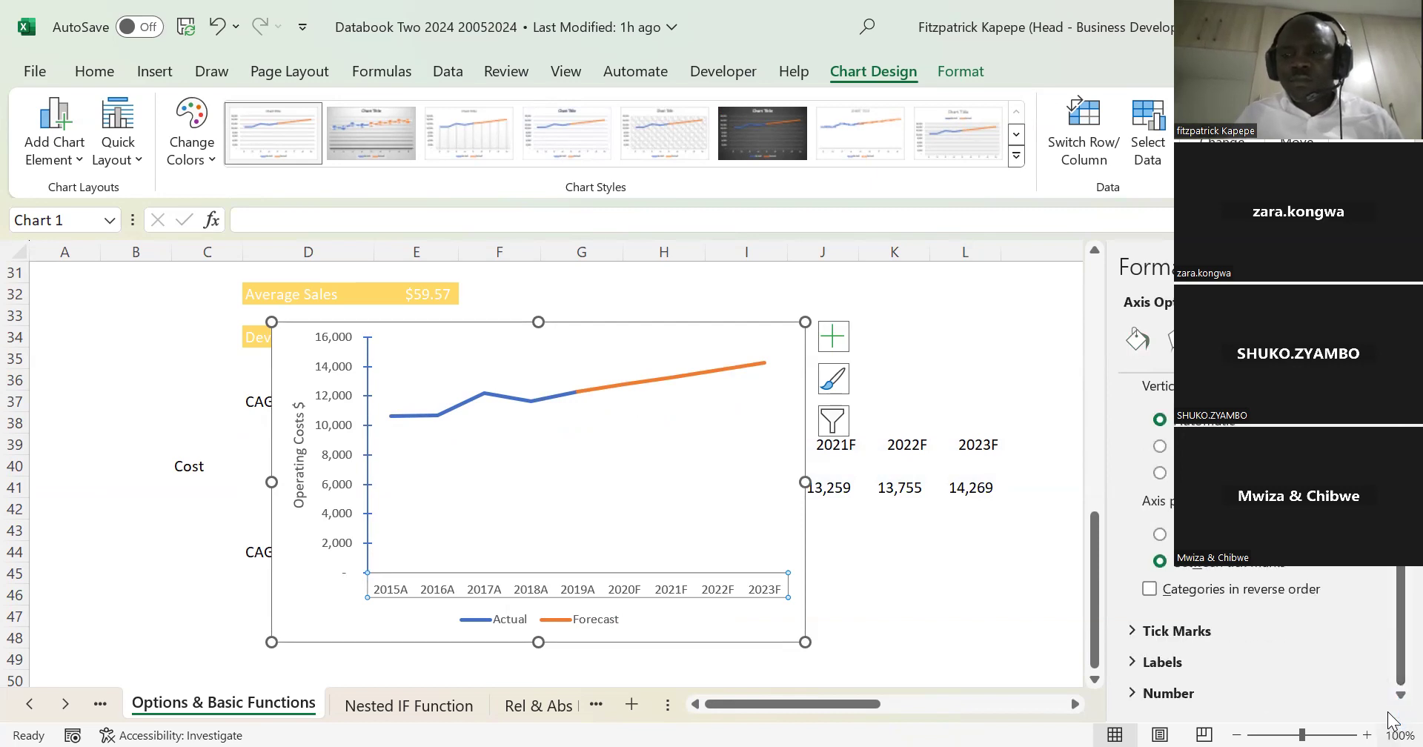
left_click(1174, 630)
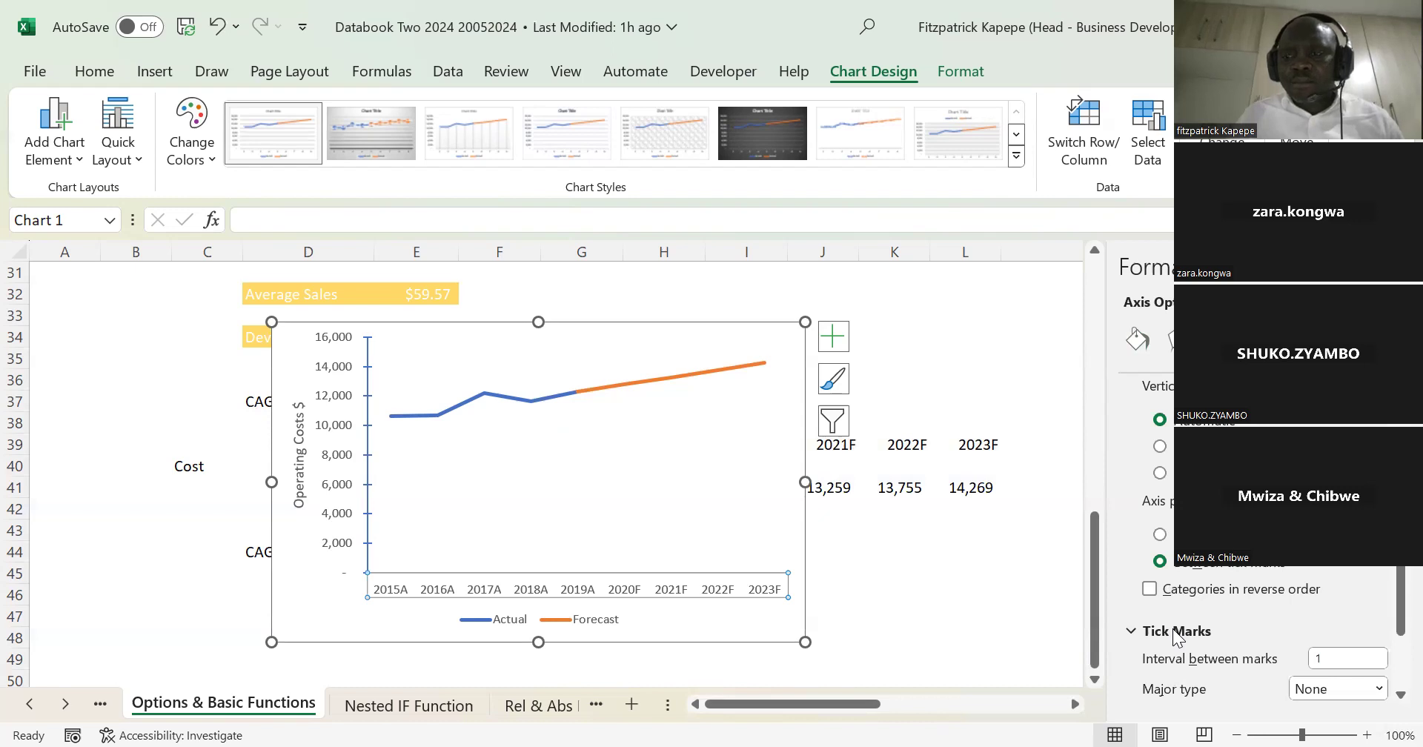
left_click(1375, 689)
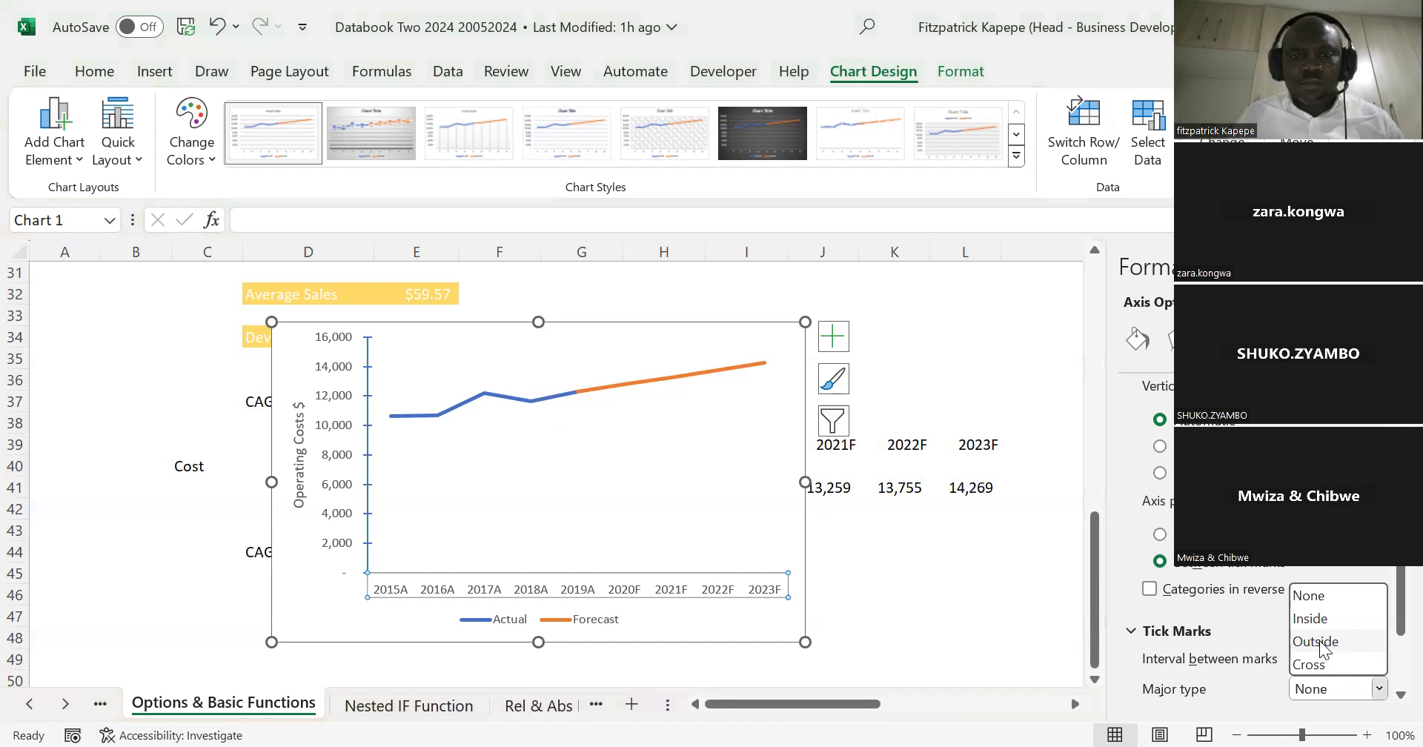
left_click(1319, 640)
left_click(944, 581)
left_click(925, 613)
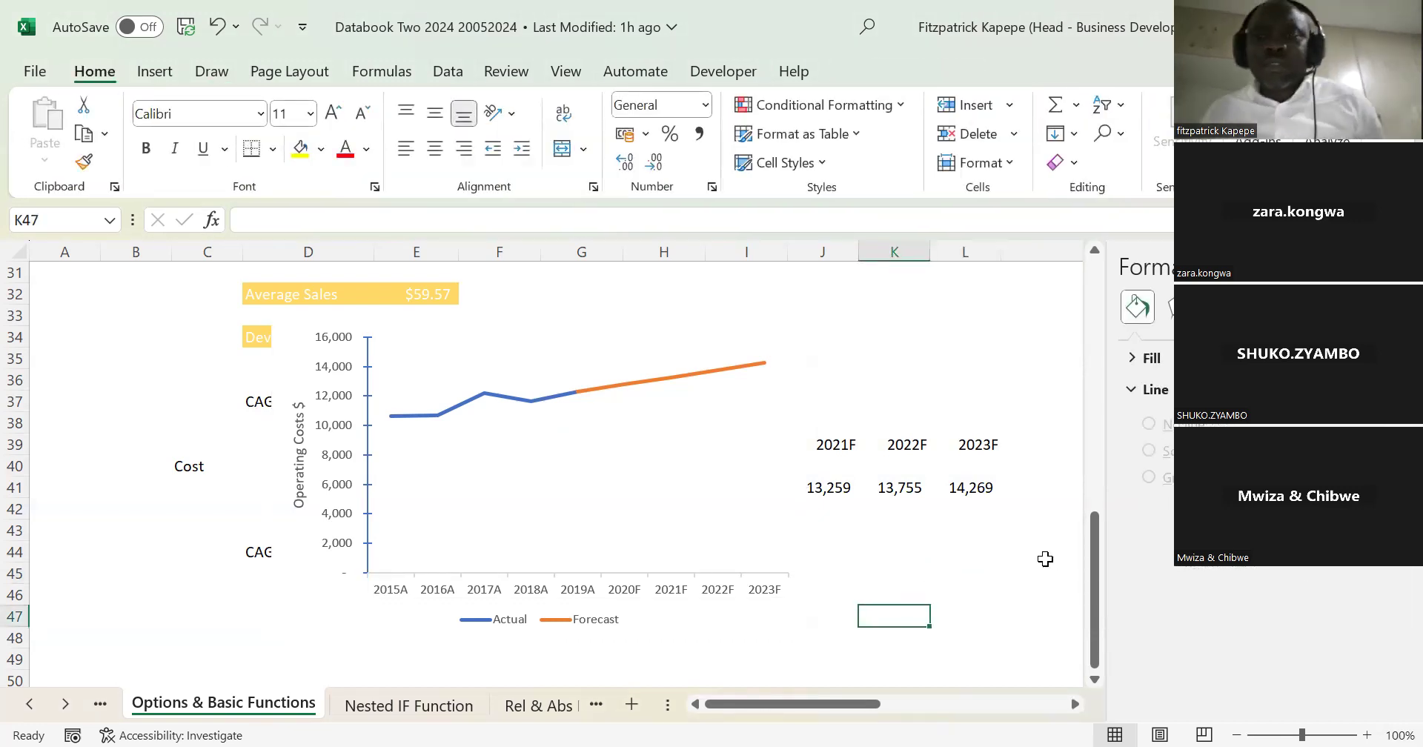
Step: Close the chart formatting options and move the cost chart beside the data table so it starts at column M
left_click(1400, 267)
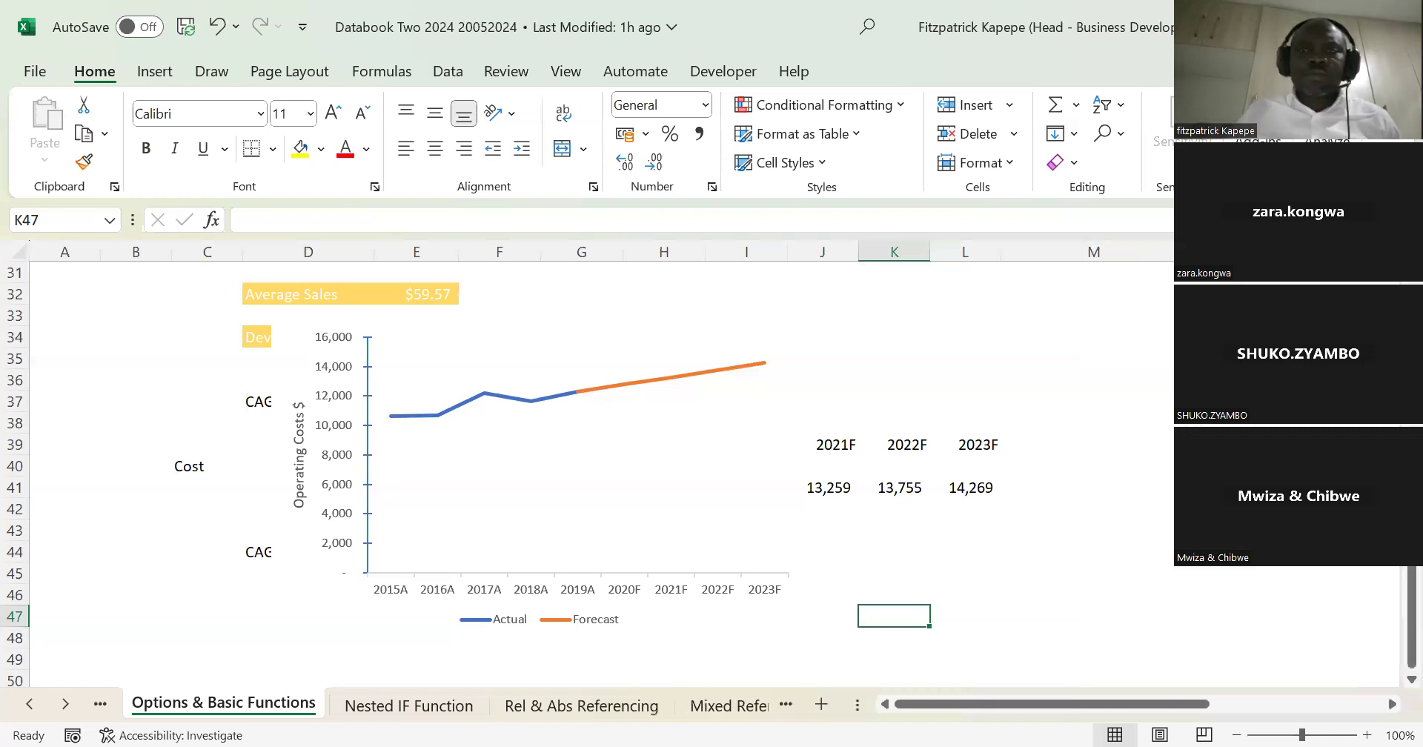
scroll(619, 557, "up", 3)
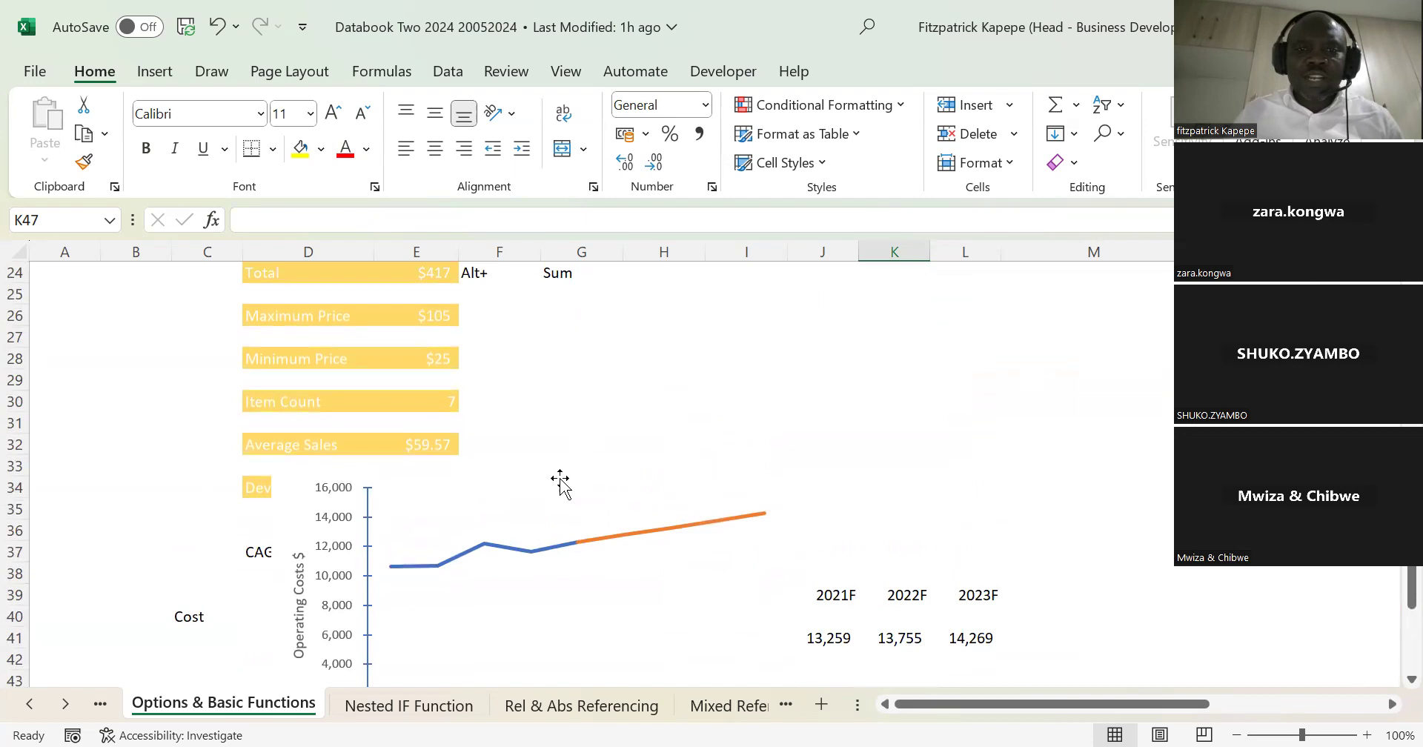
mouse_move(575, 472)
left_mouse_down()
mouse_move(927, 451)
mouse_move(1069, 426)
mouse_move(1156, 452)
mouse_move(1304, 463)
left_mouse_up()
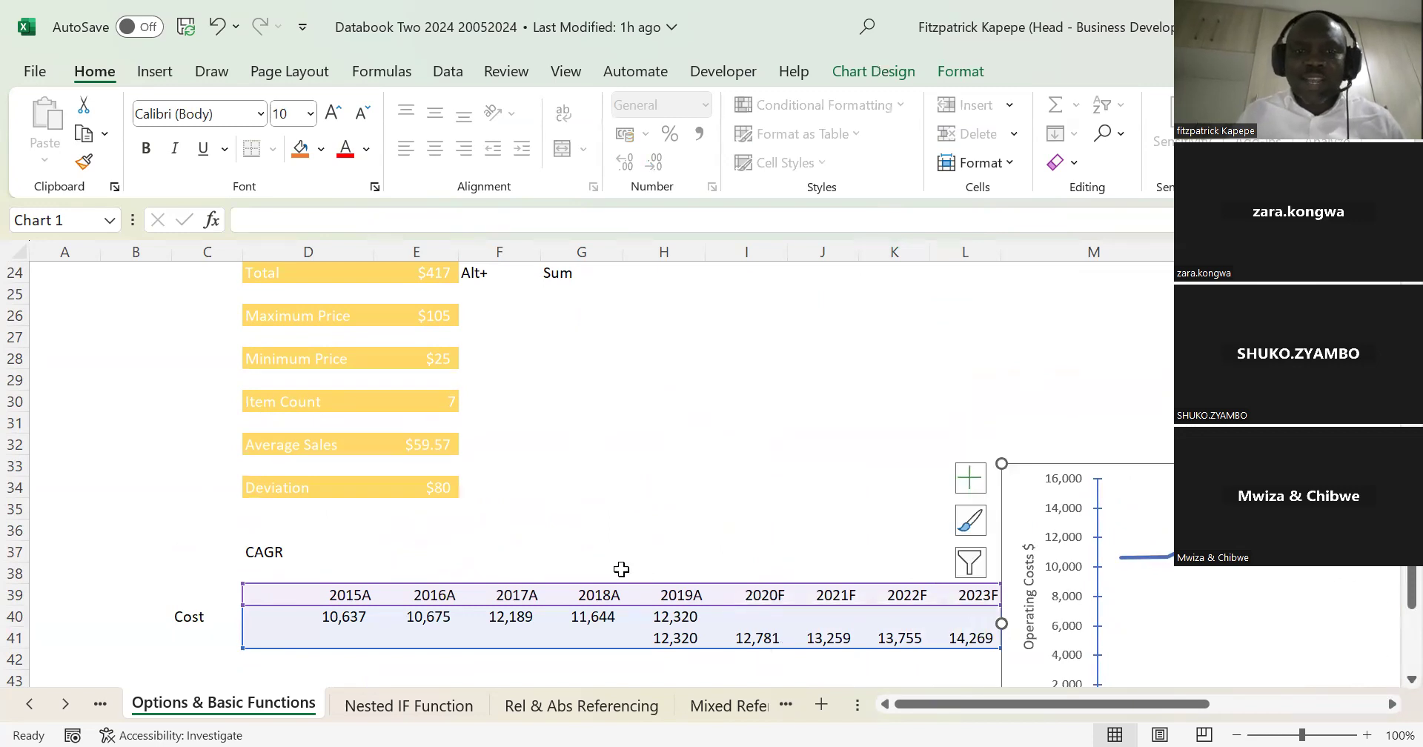
left_click(590, 512)
Step: Show the CAGR formula from cell E44 as text in cell E46 using FORMULATEXT
left_click(338, 622)
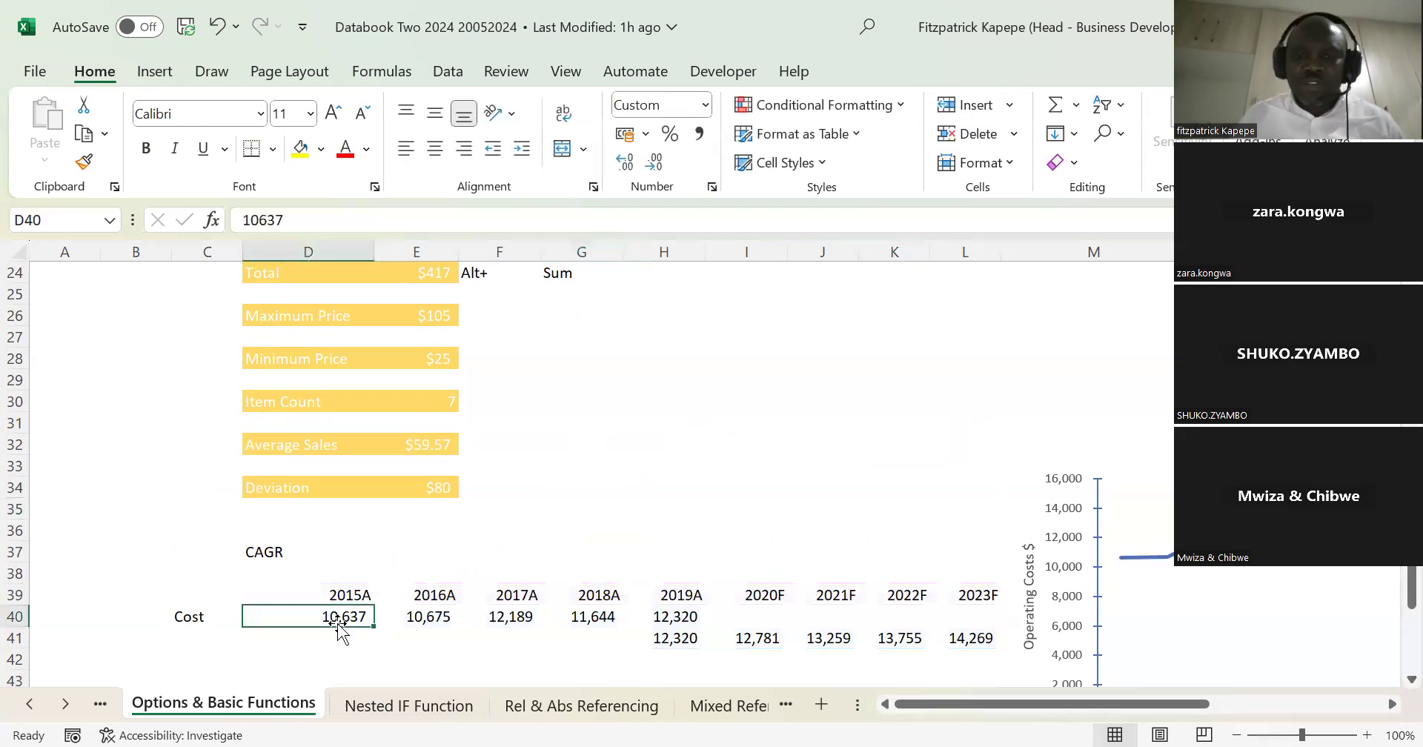
key("Down")
key("Down")
key("Down")
key("Down")
key("Down")
key("Down")
key("Right")
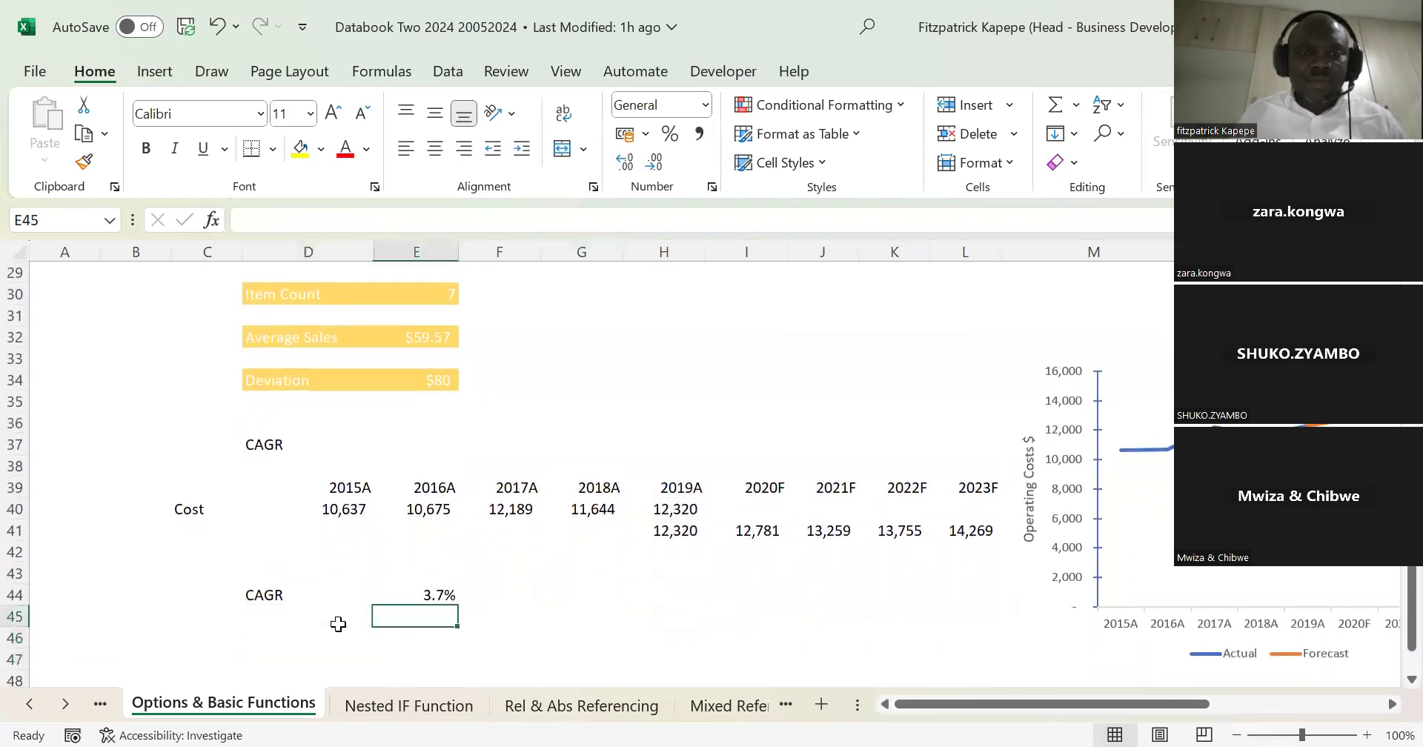
type("=")
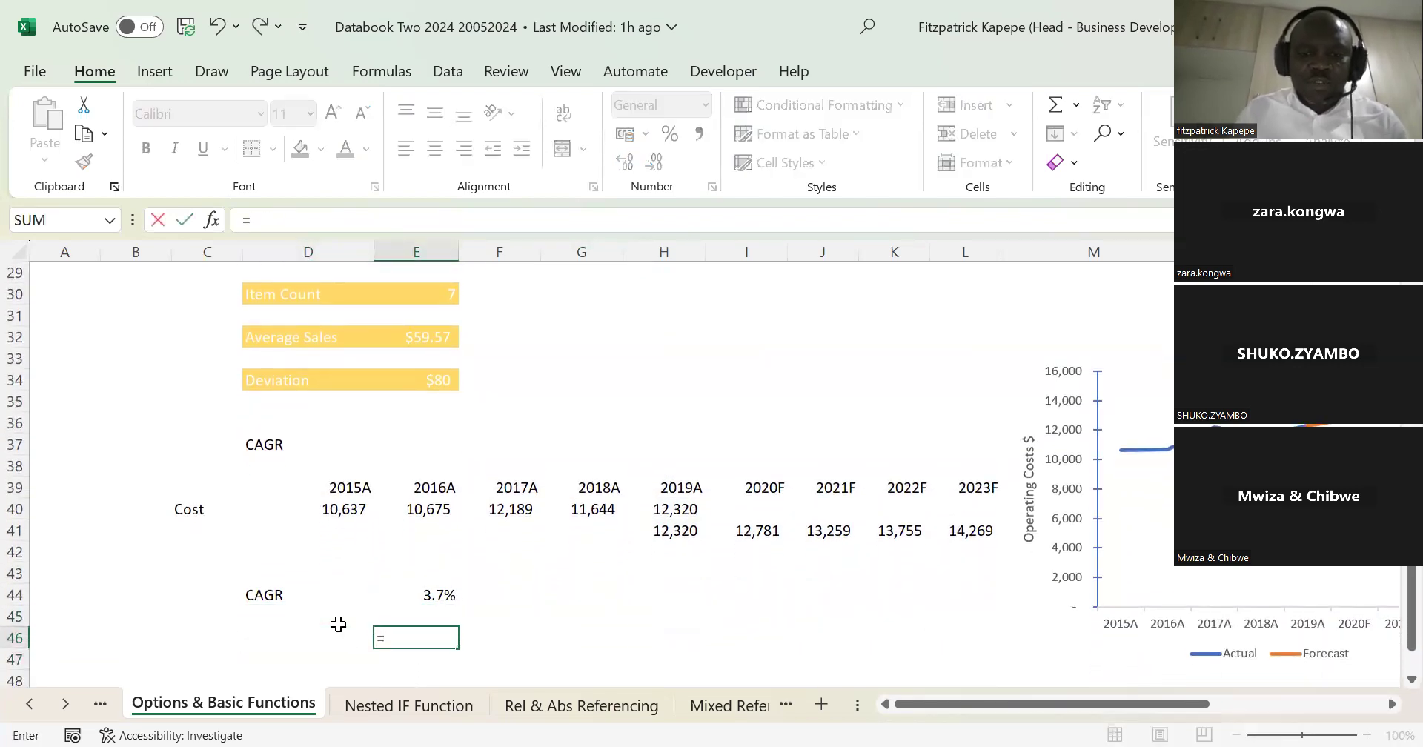
type("form")
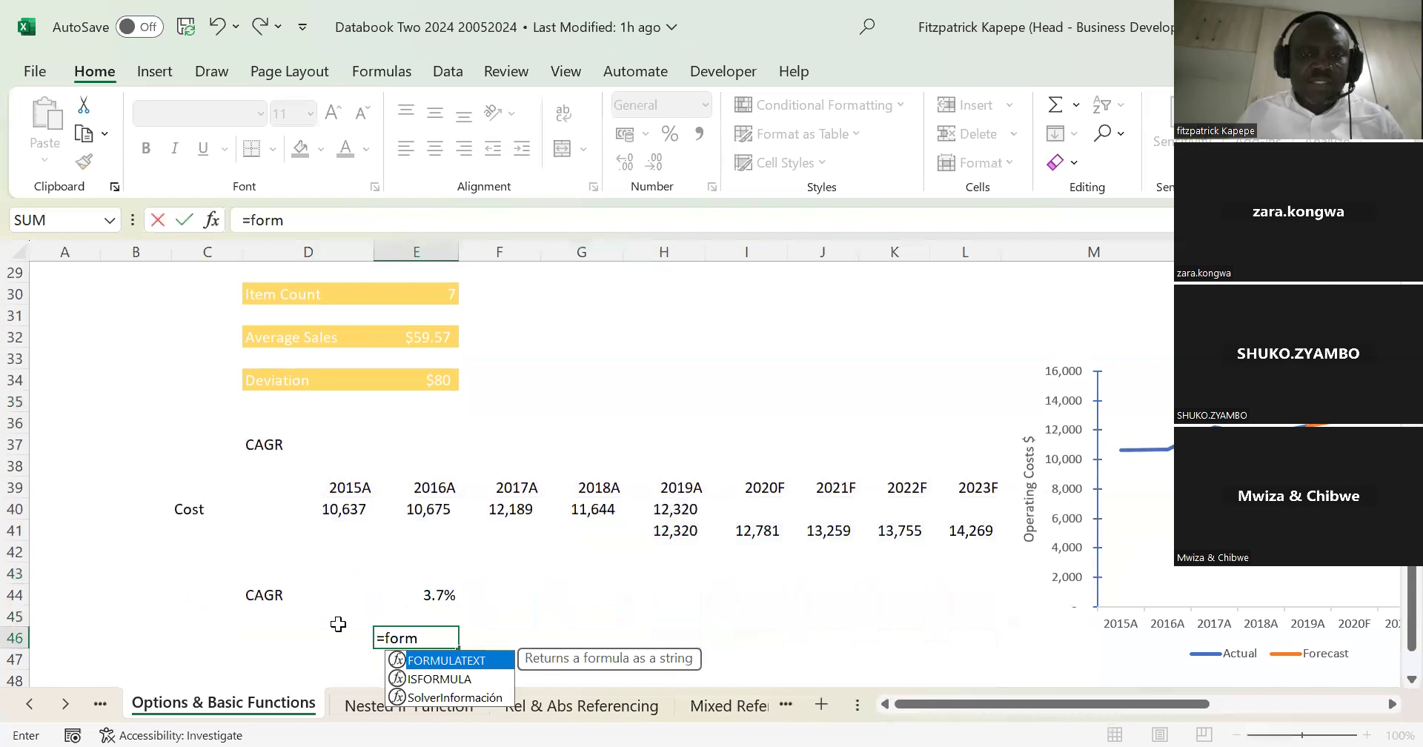
key("Tab")
left_click(438, 595)
key("Return")
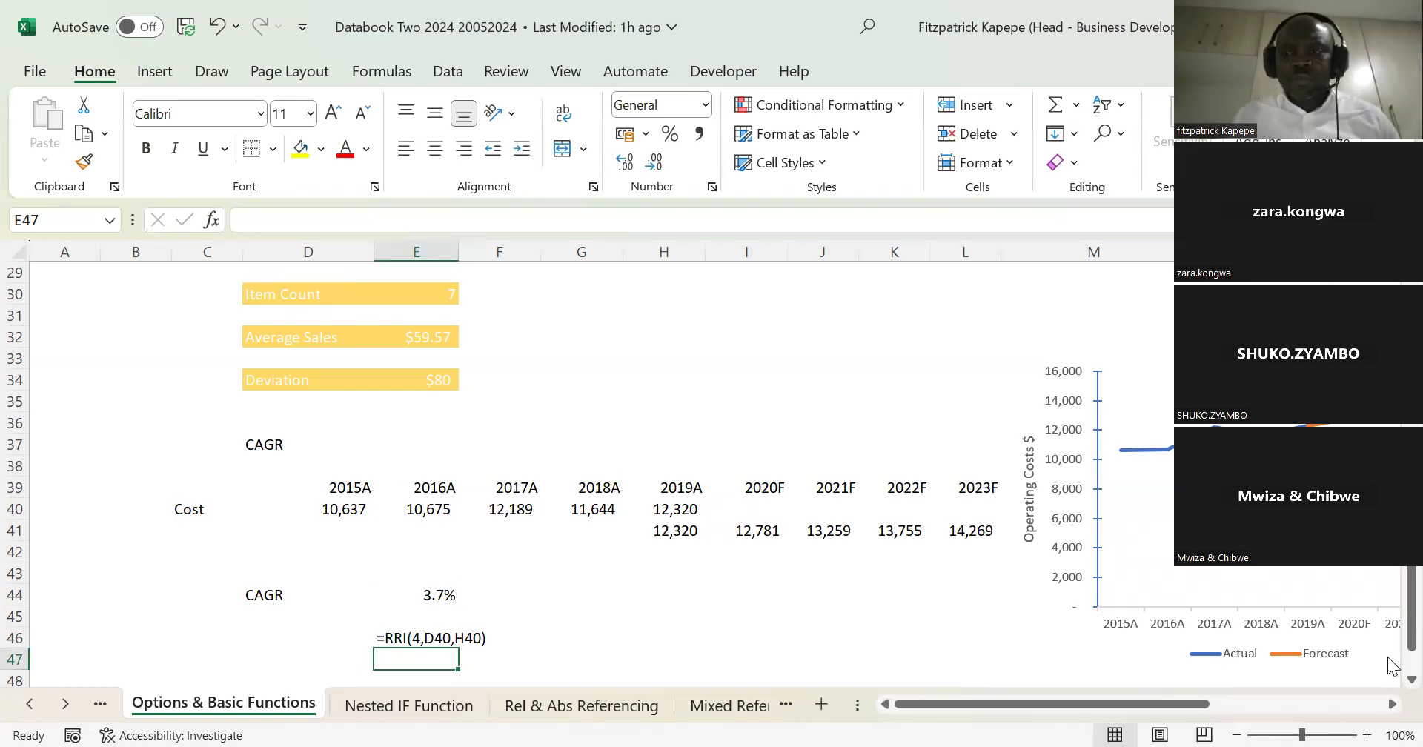
Step: Examine the finished cost chart and the TEXTSPLIT formulas that split the full names in the Dynamic Arrays section
left_click(1391, 704)
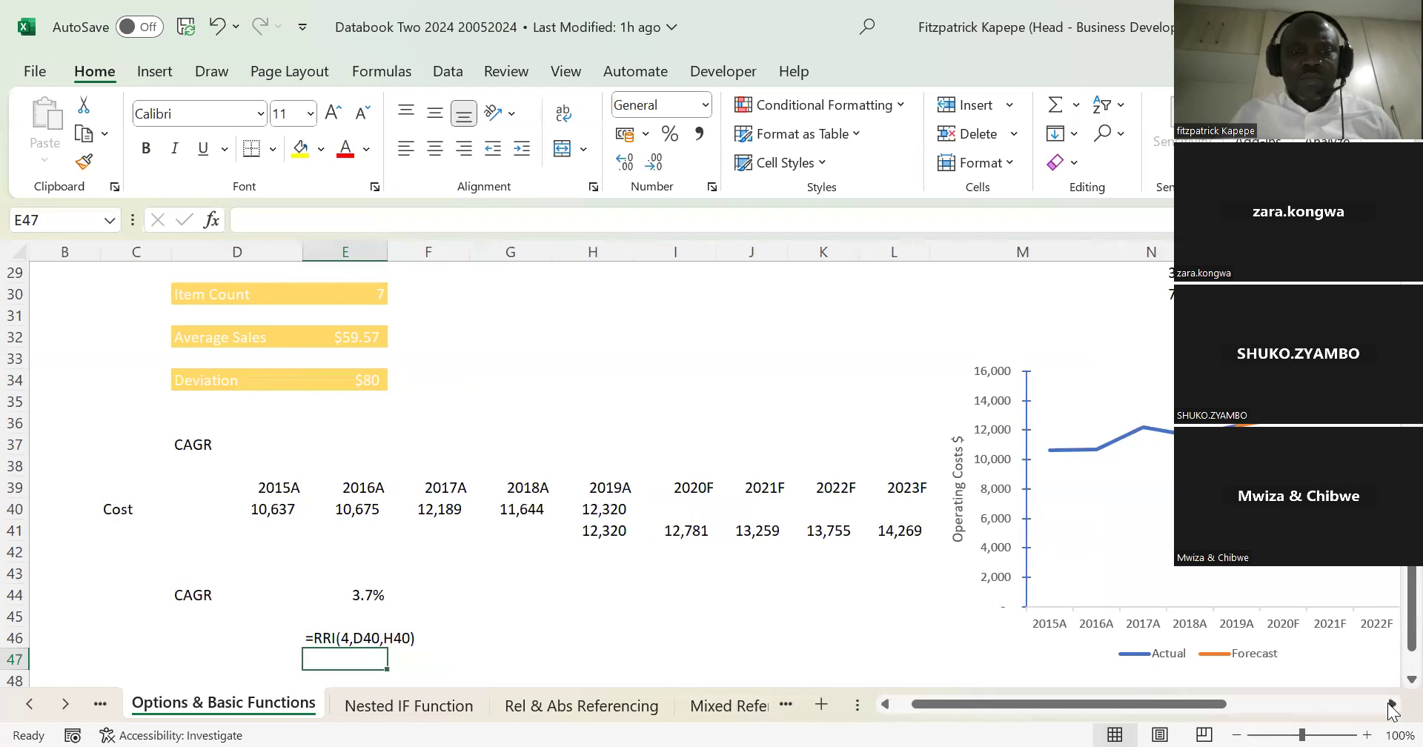
left_click(1392, 704)
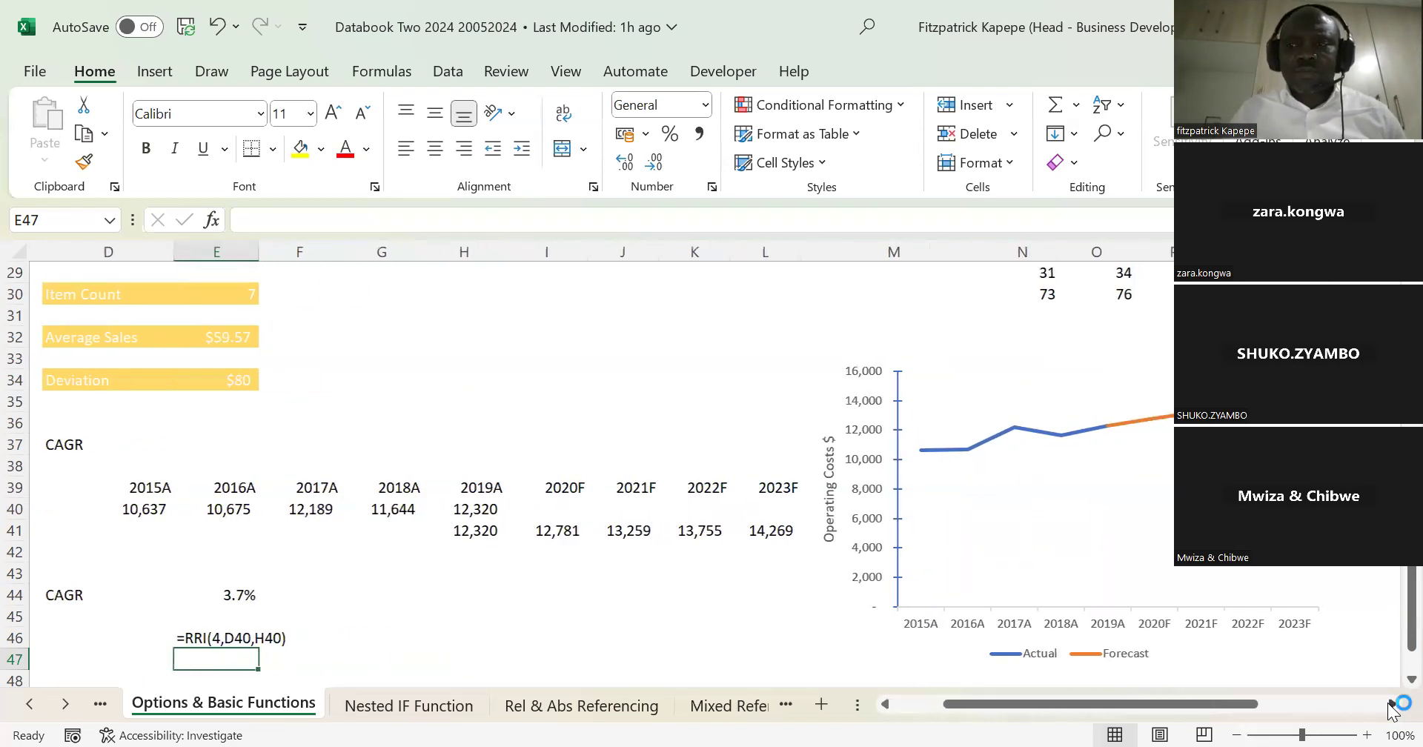
scroll(1392, 622, "up", 8)
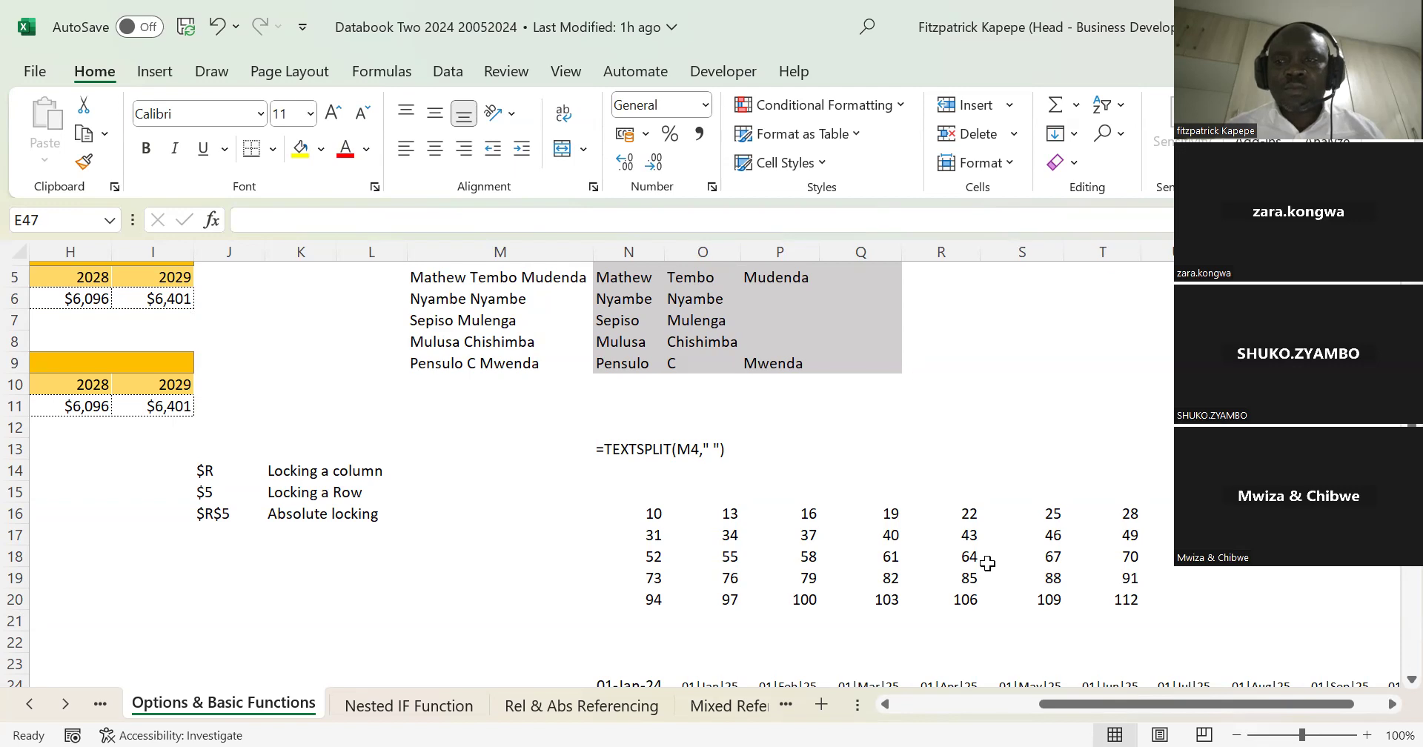
left_click(655, 362)
key("Up")
key("Up")
key("Up")
key("Up")
key("Up")
key("Up")
key("Up")
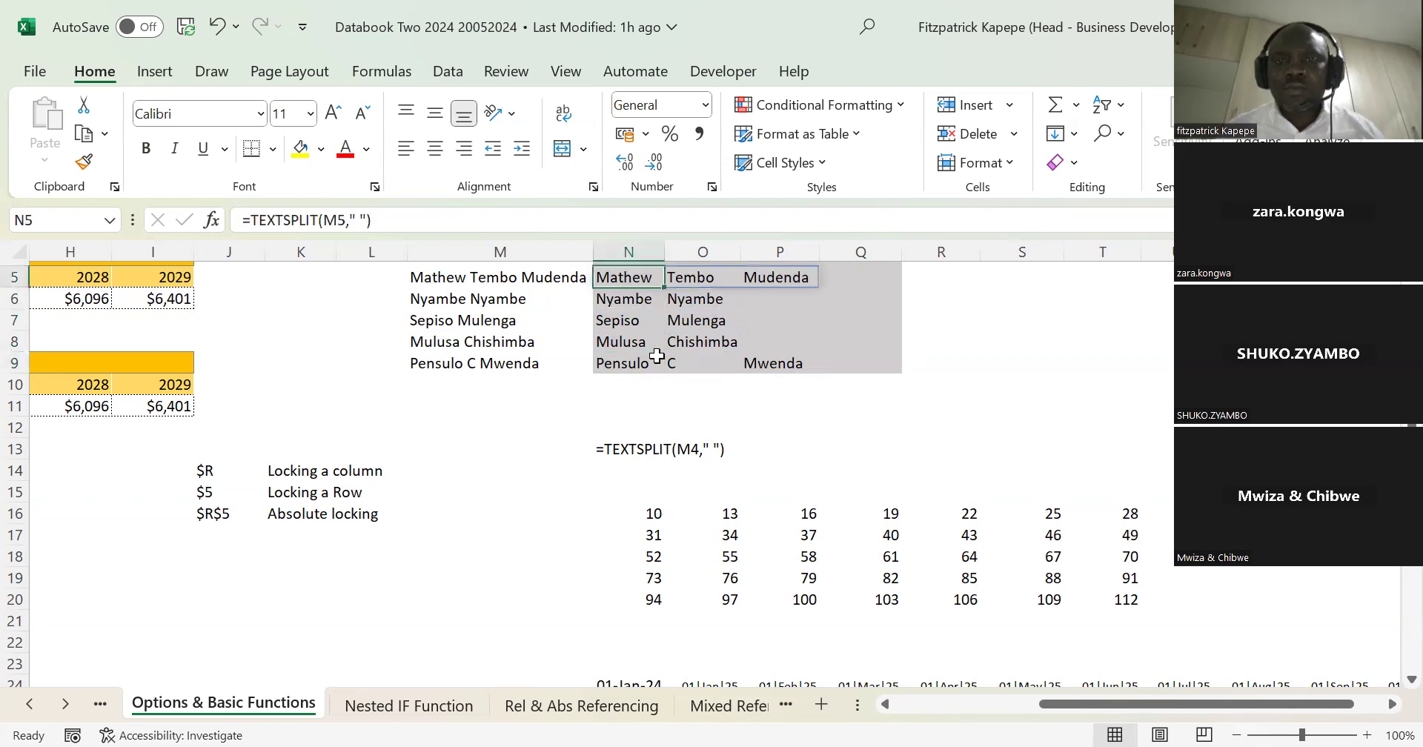
key("Down")
key("Down")
key("Down")
key("Down")
key("Down")
key("Down")
key("Down")
key("Down")
key("Down")
key("Down")
key("Down")
key("Down")
key("Down")
key("Down")
key("Down")
key("Down")
key("Down")
key("Down")
key("Down")
key("Down")
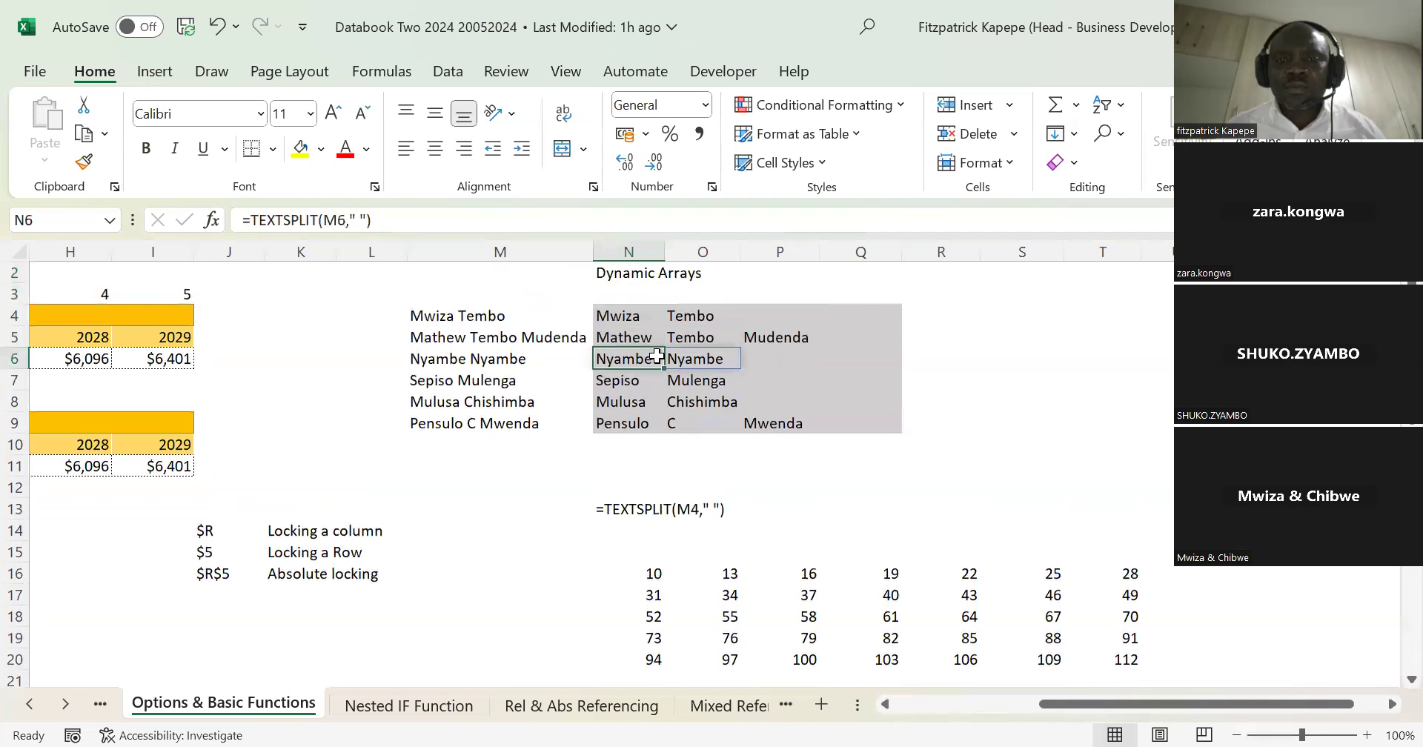
key("Left")
key("Left")
key("Left")
key("Up")
key("Up")
key("Up")
key("Up")
key("Up")
key("Up")
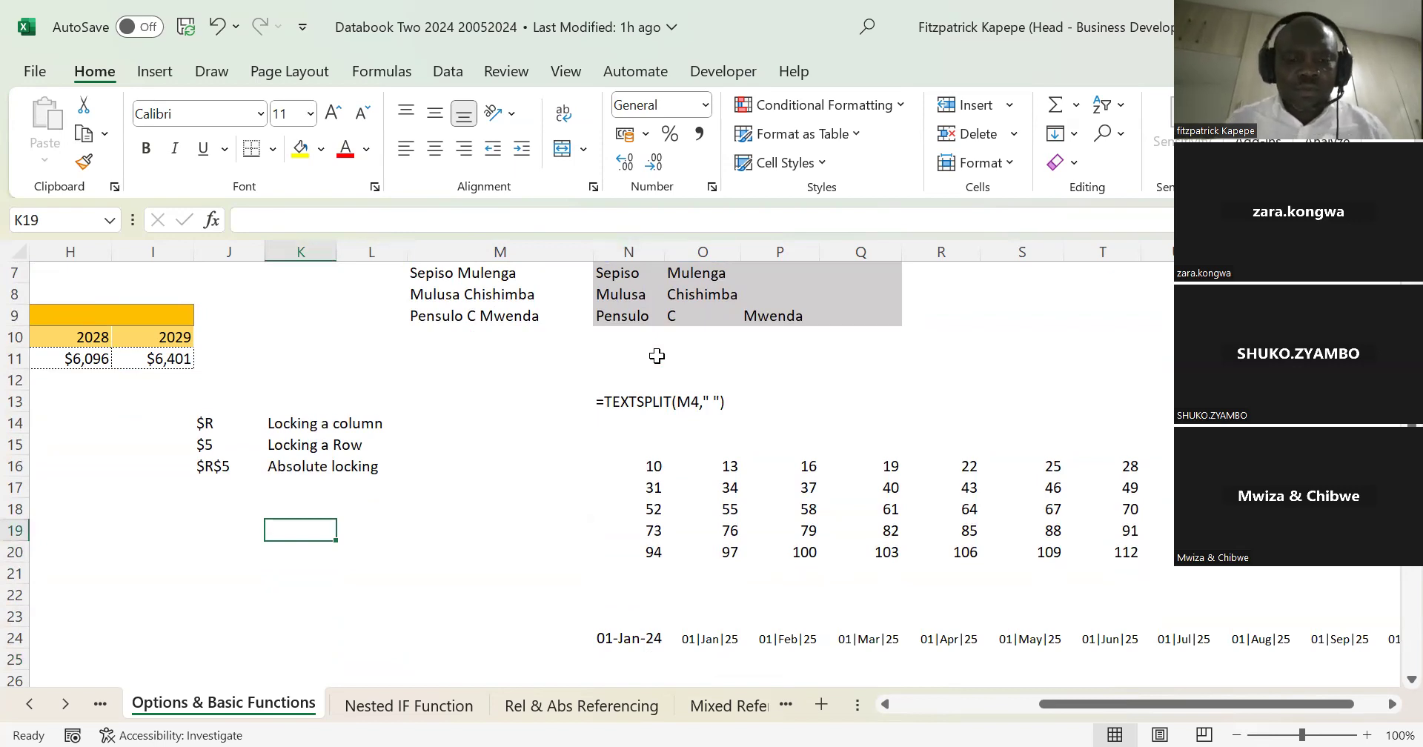
Step: Enter a sample person's full name in cell K19, with a space between first name and surname
type("Mwiza")
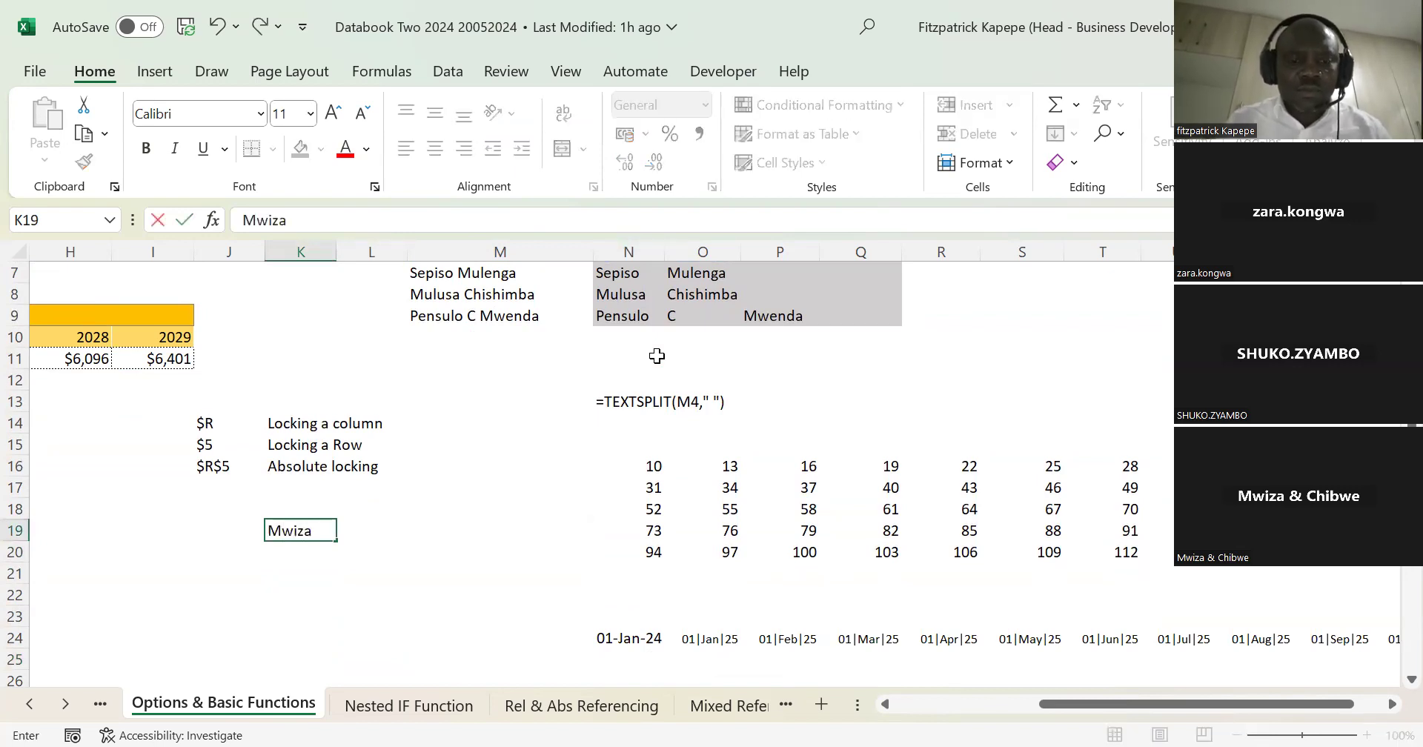
type(" Tembo")
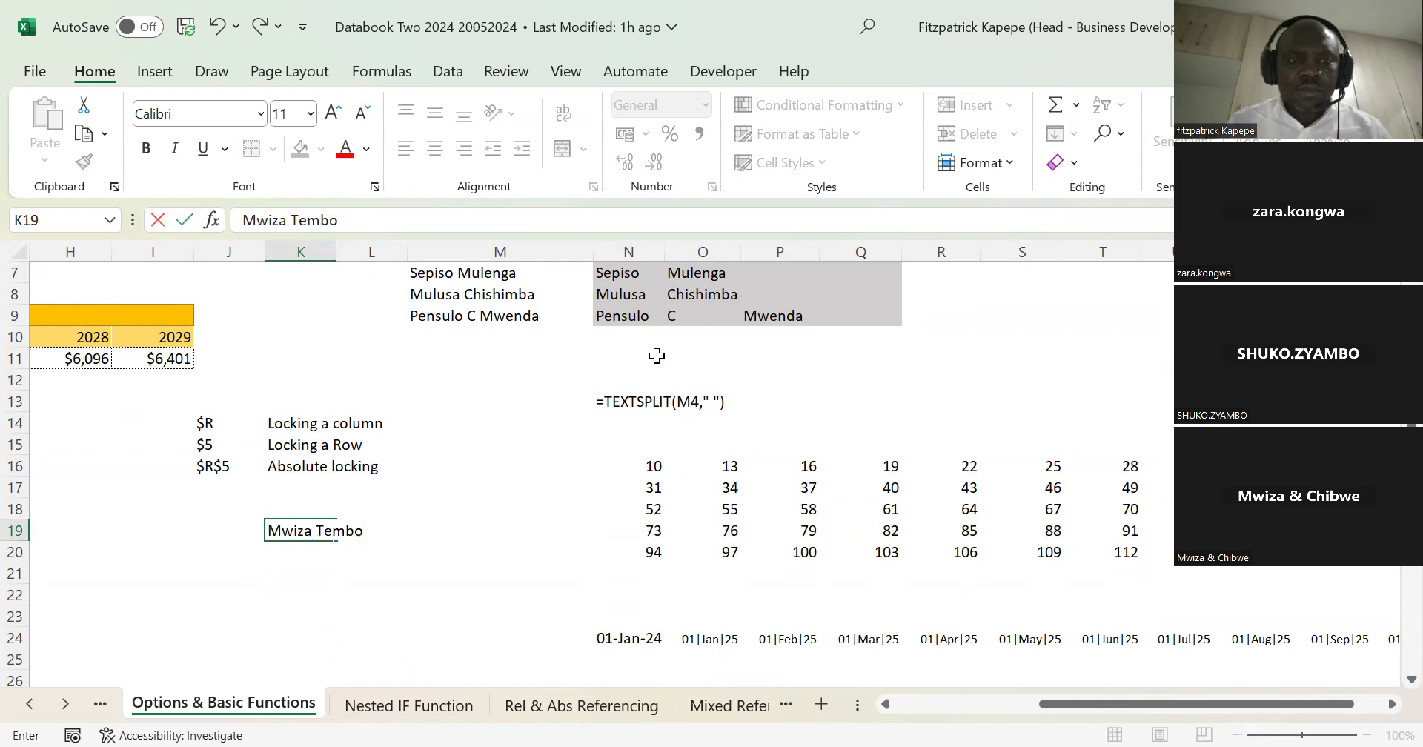
key("Tab")
key("Tab")
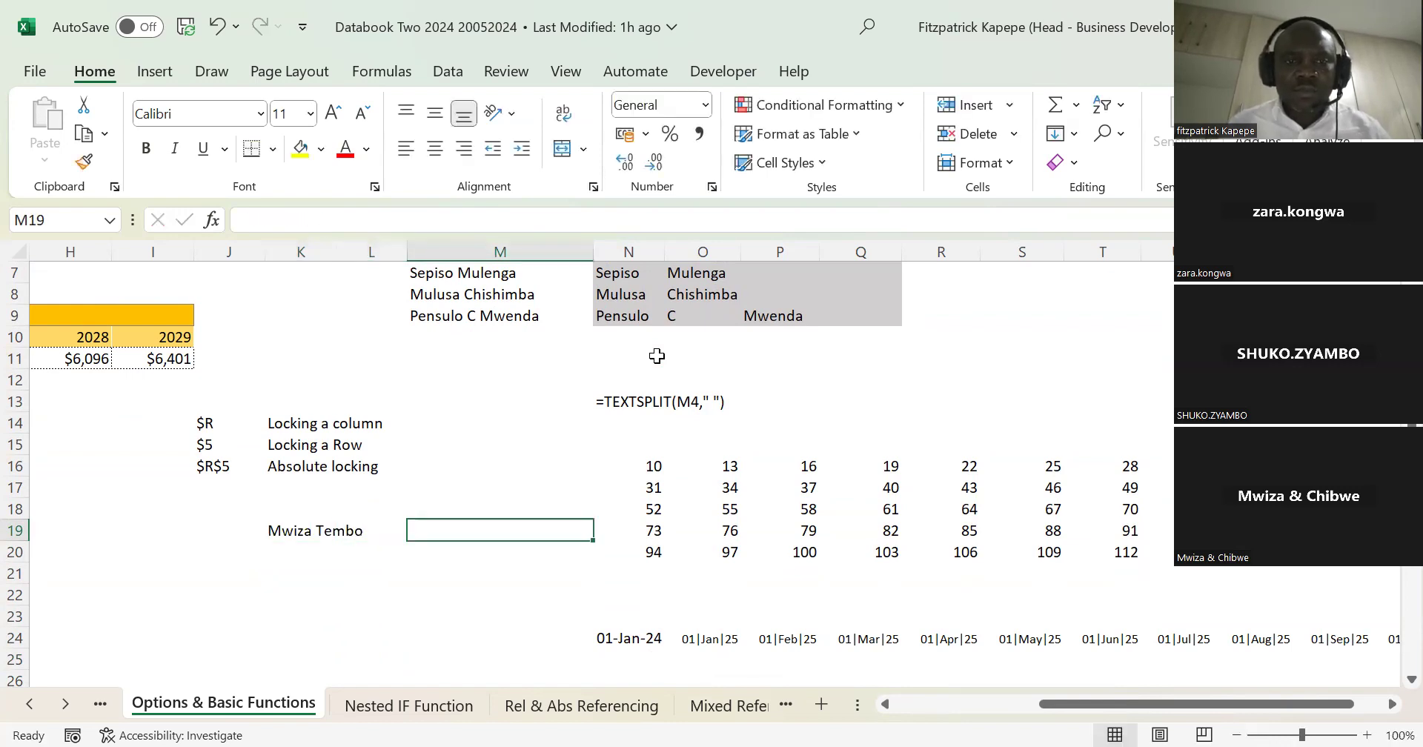
Step: Widen column K so the full name in K19 fits with room for more text
key("Left")
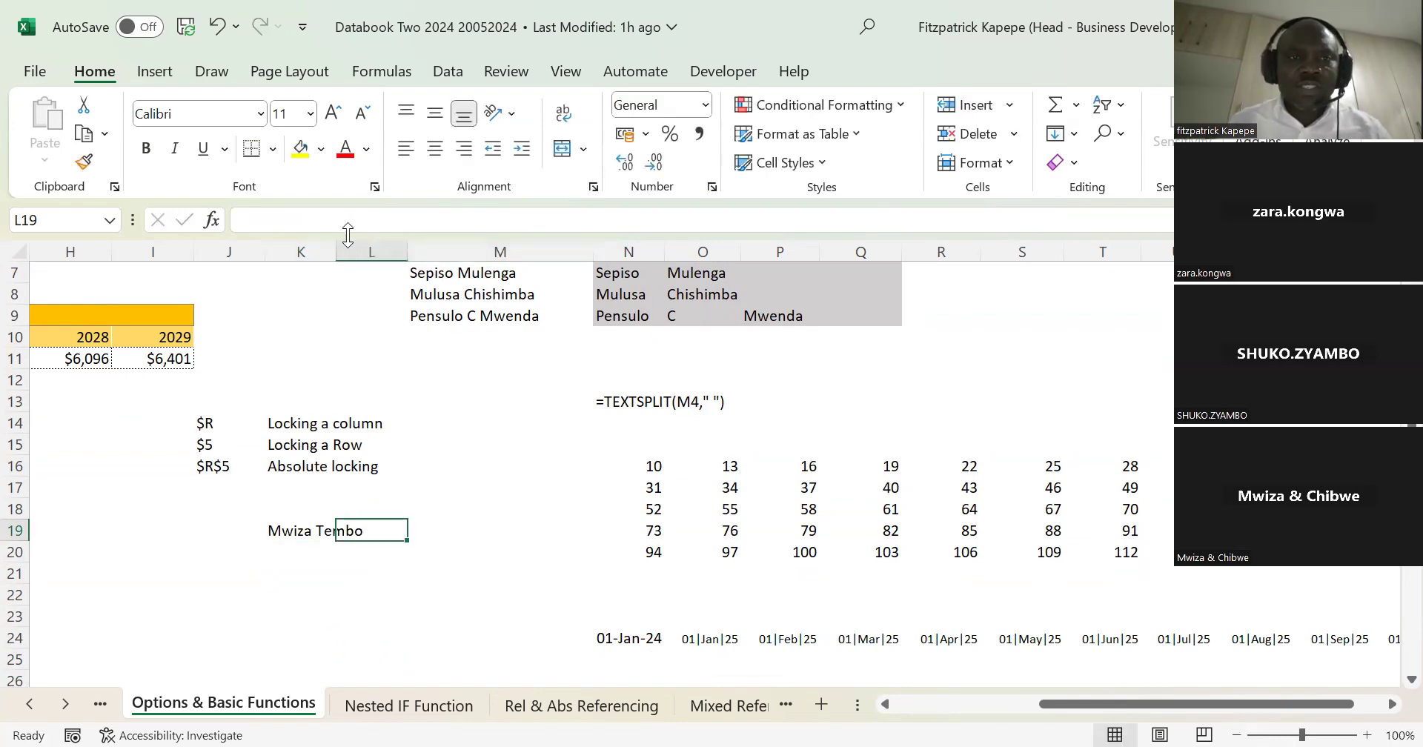
left_click_drag(332, 247, 418, 247)
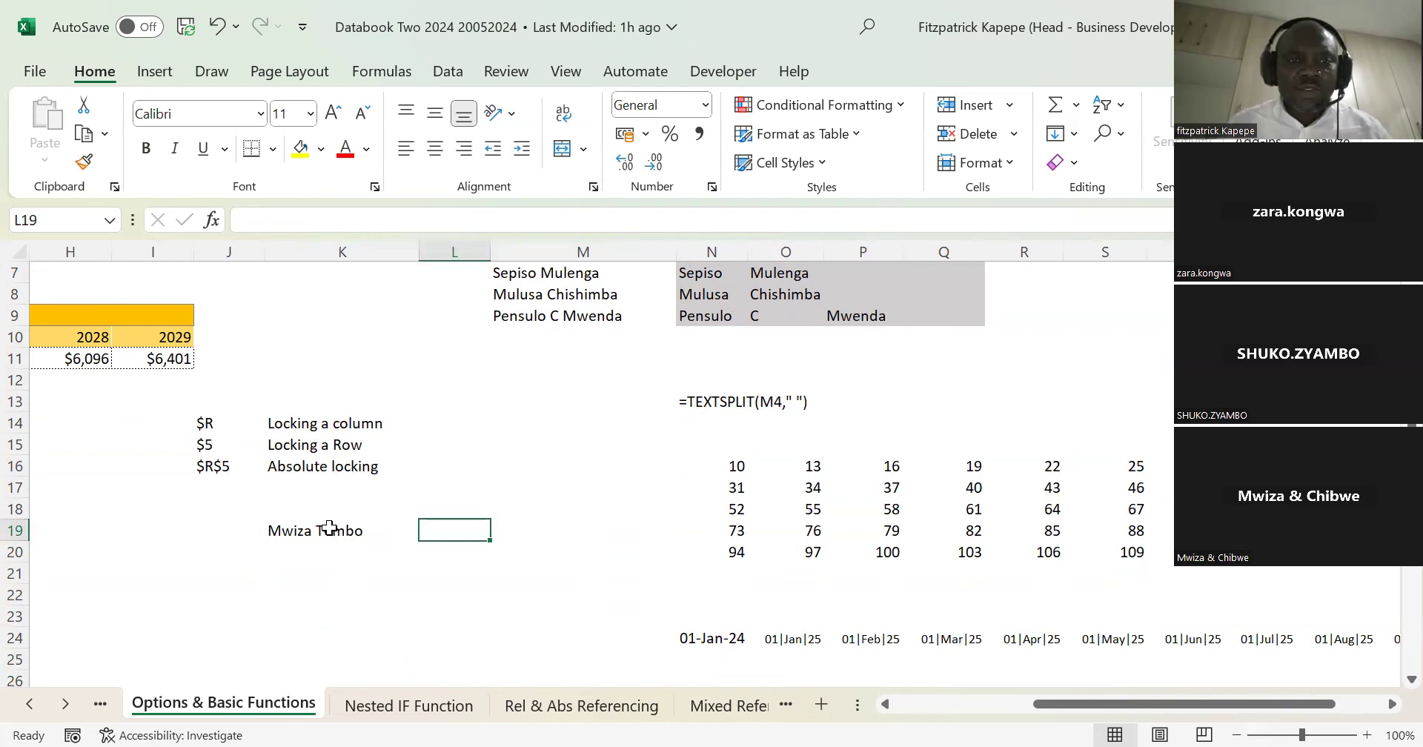
left_click(287, 529)
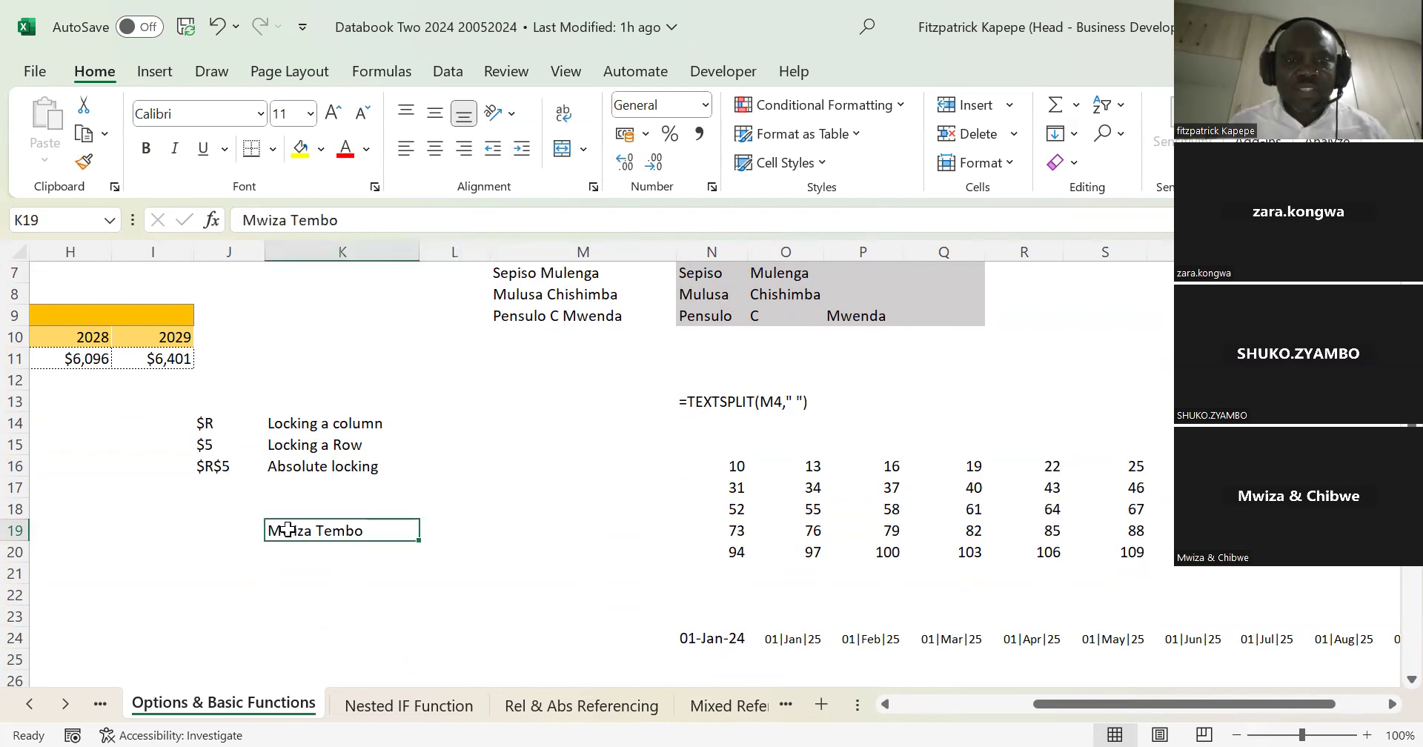
left_click(452, 526)
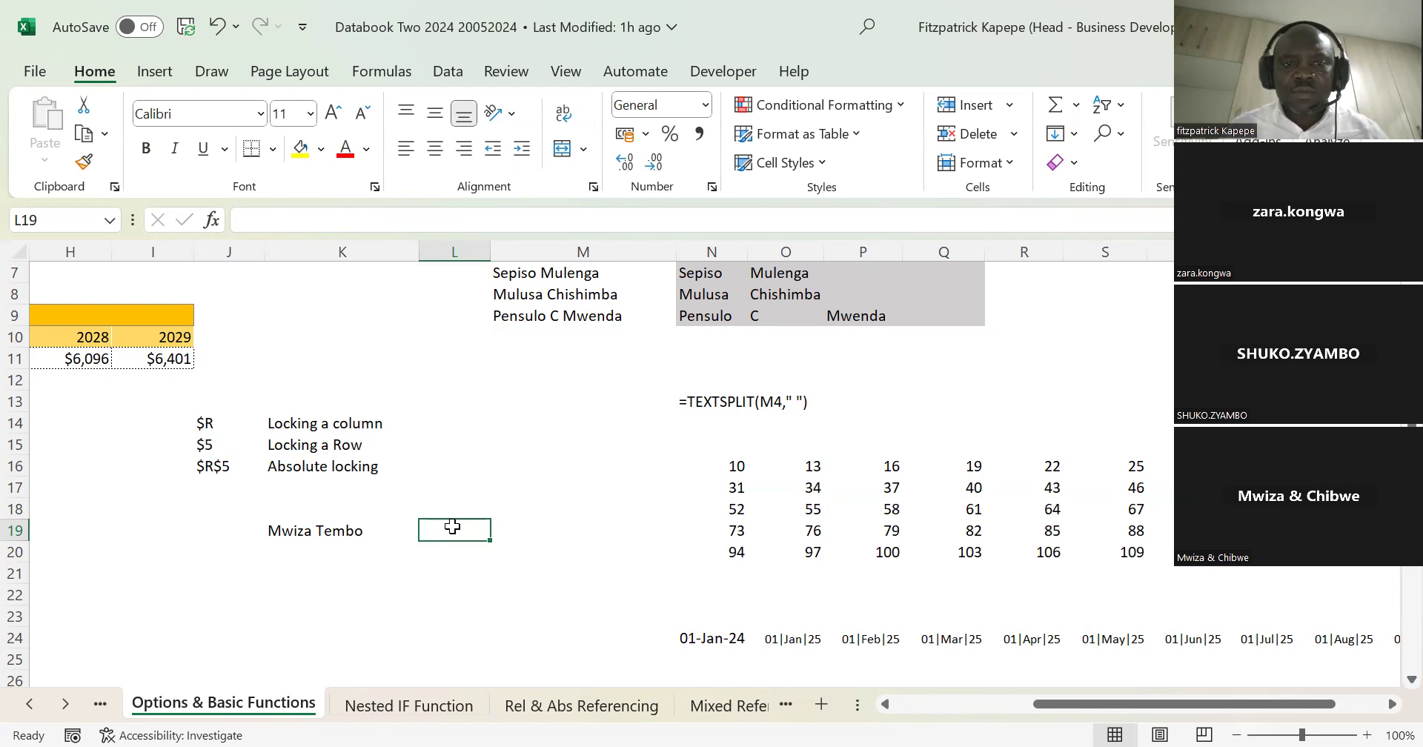
left_click(309, 529)
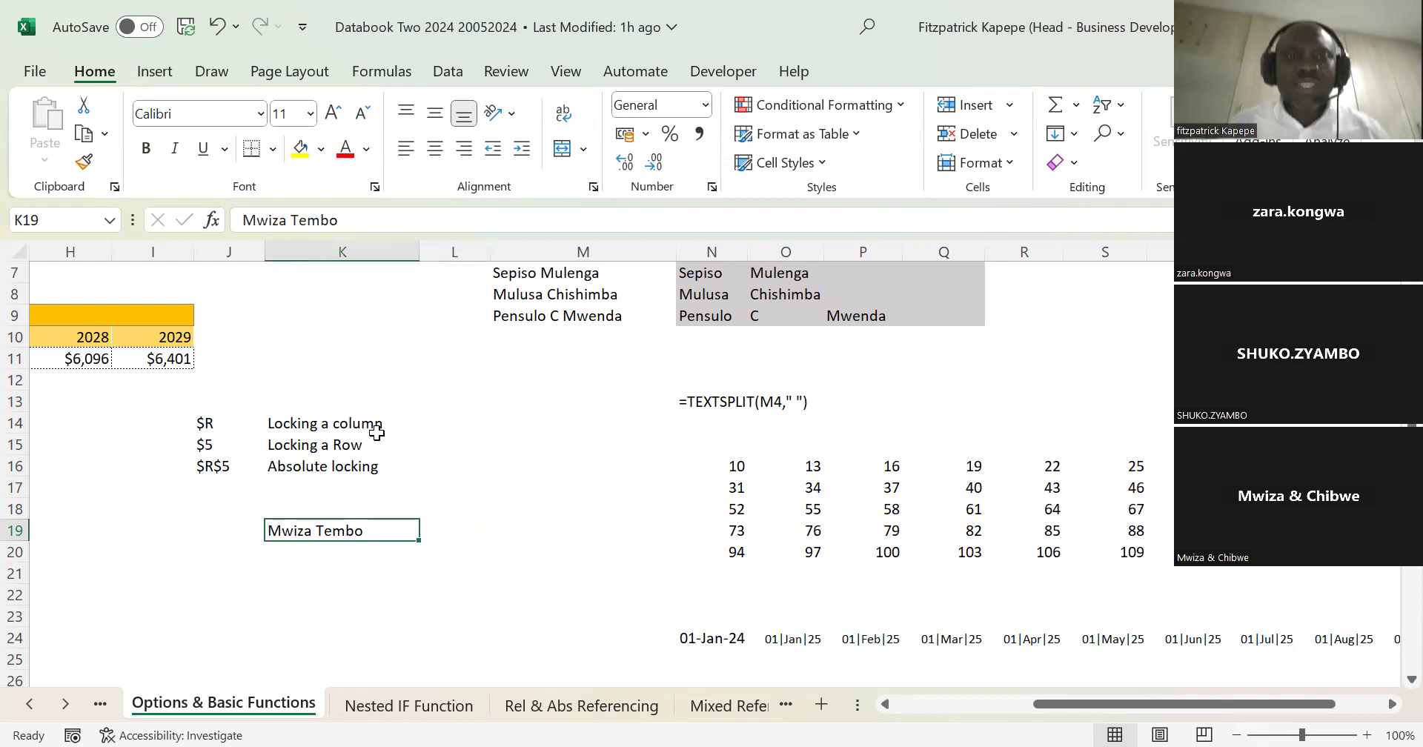
left_click_drag(423, 257, 490, 254)
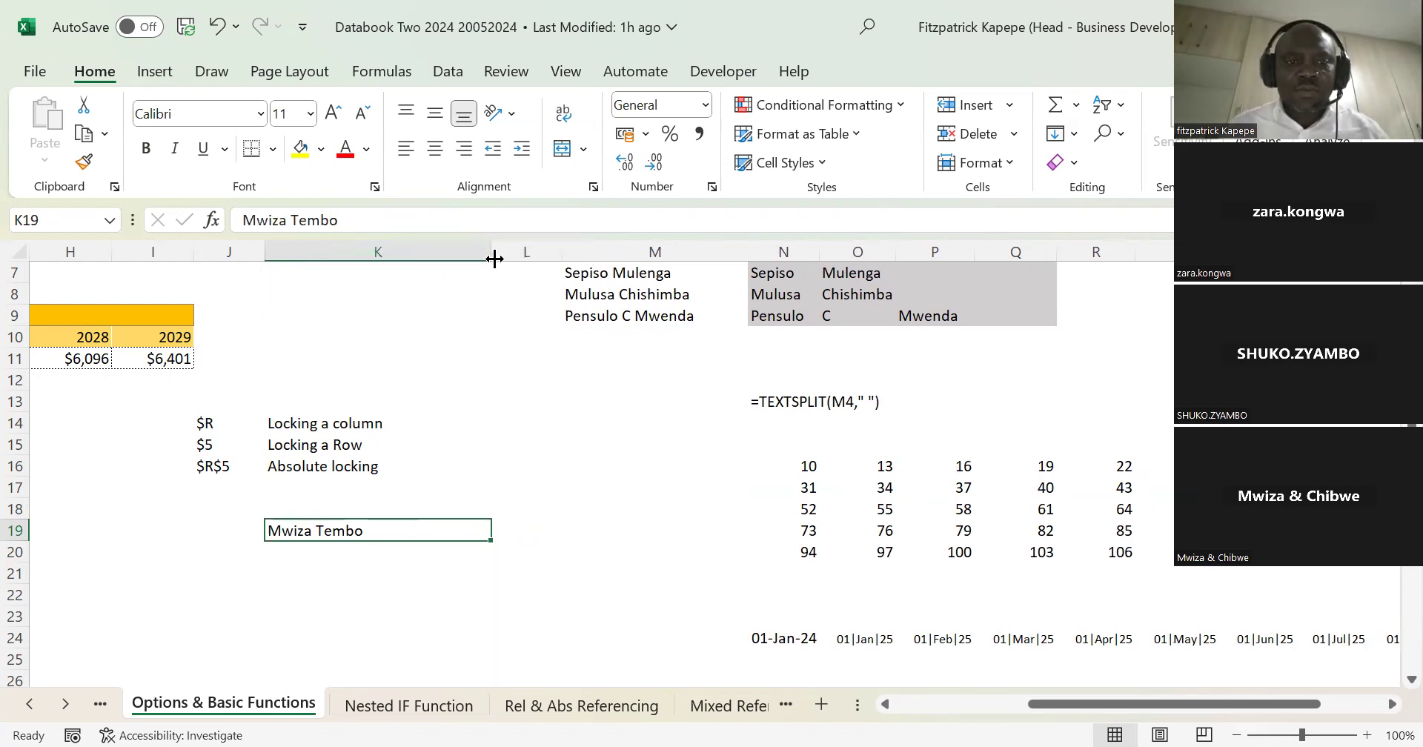
Step: Extend the name in cell K19 with the space-separated text "2005 Female Economist"
left_click(384, 220)
type("2005")
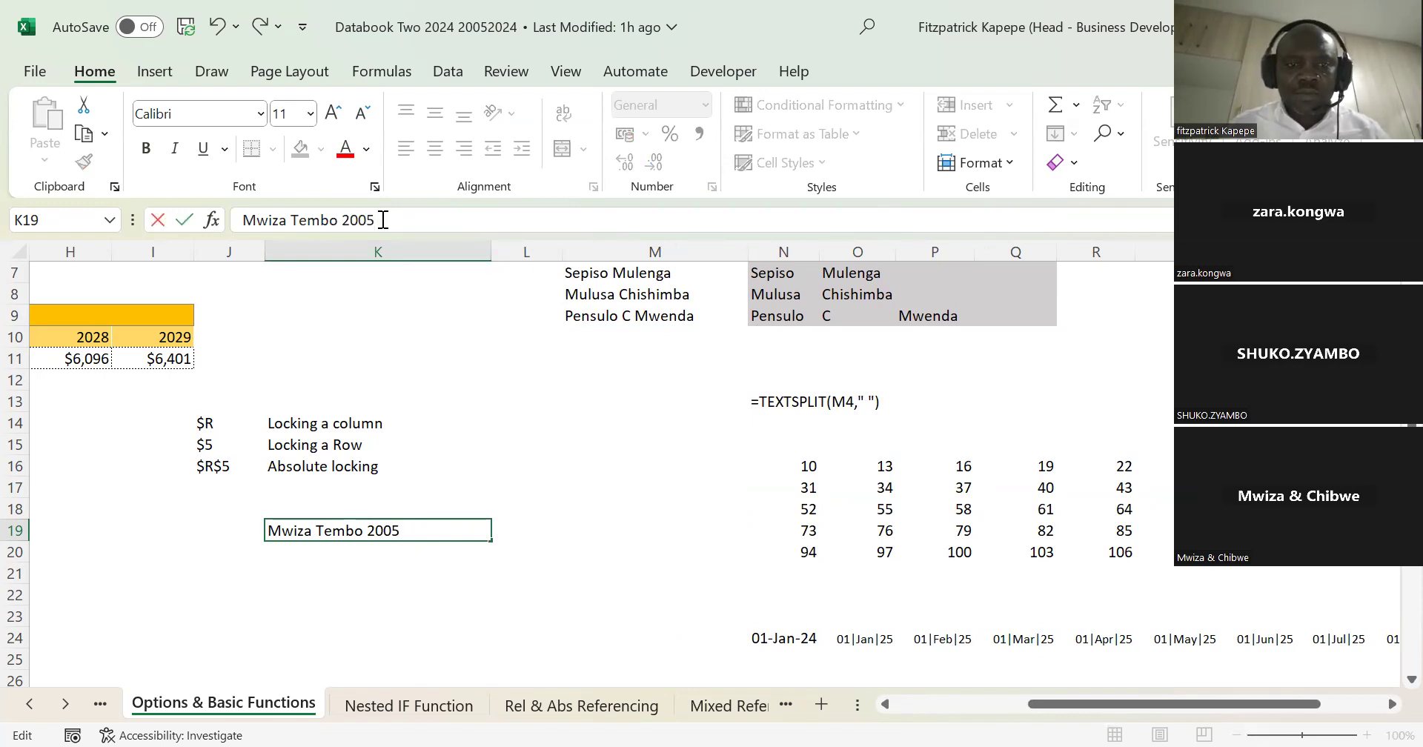
type("Fema")
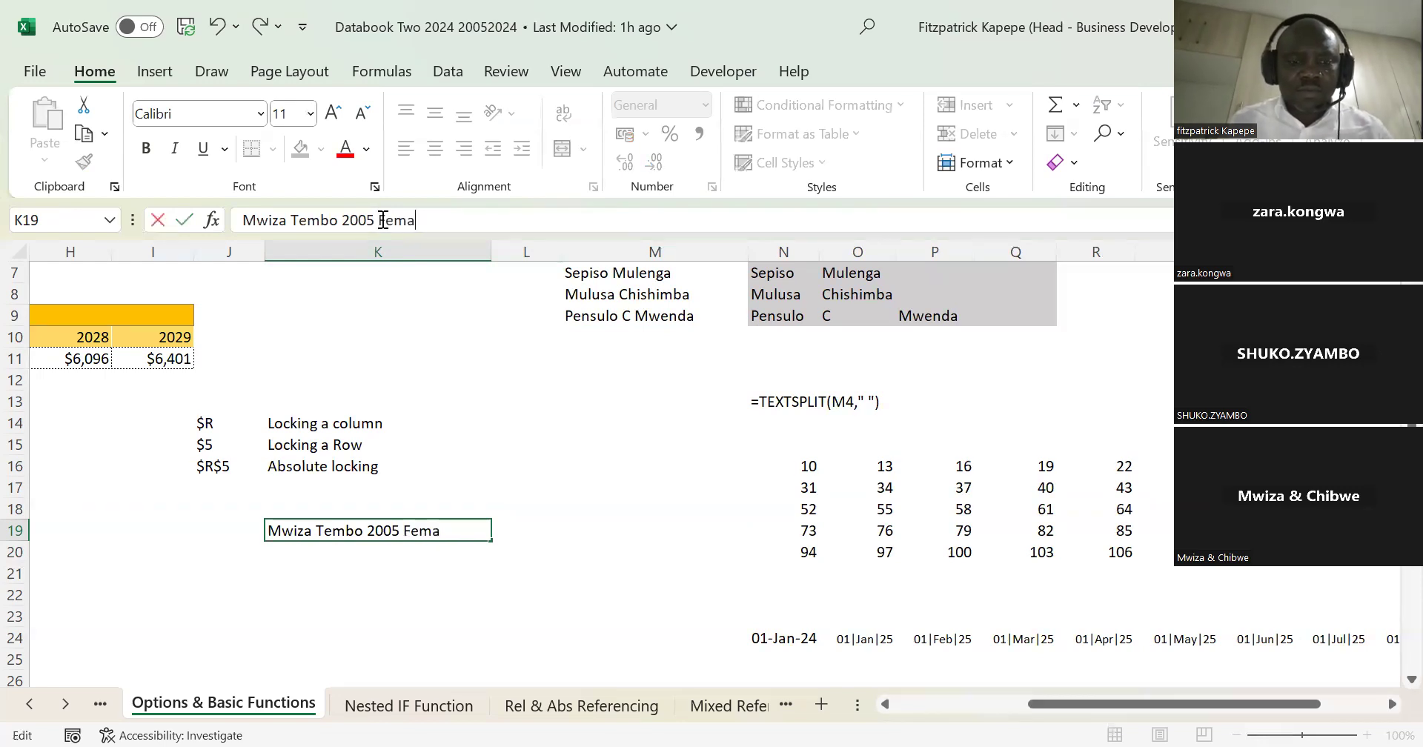
type("le Eco")
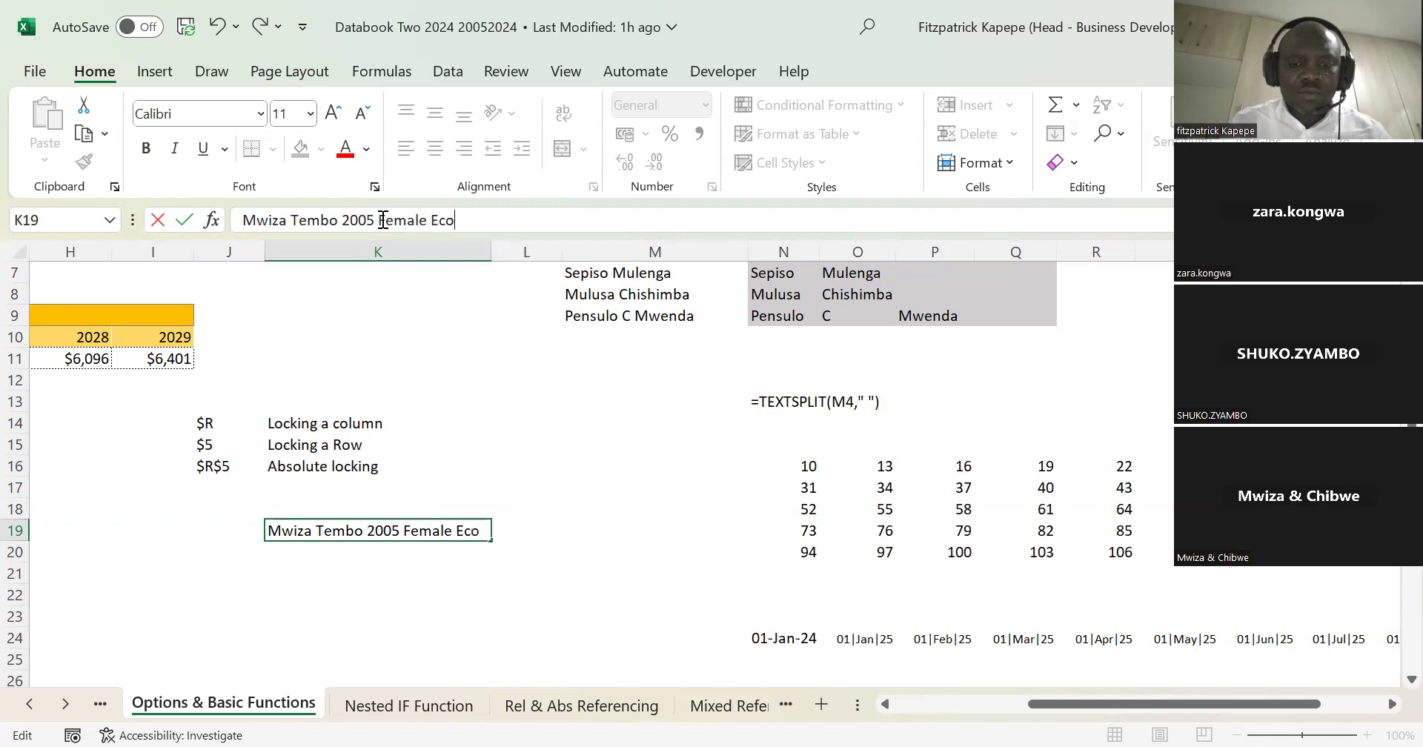
type("nomist")
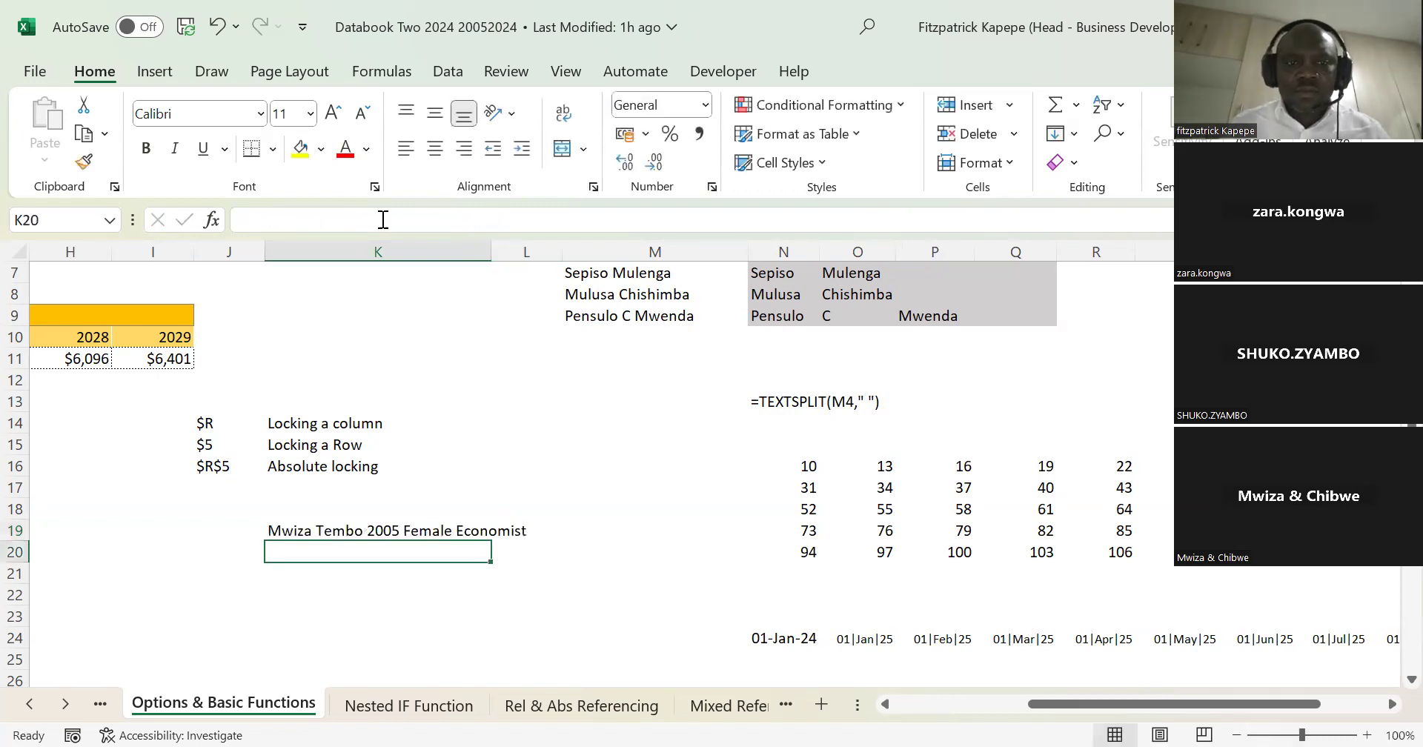
key("Return")
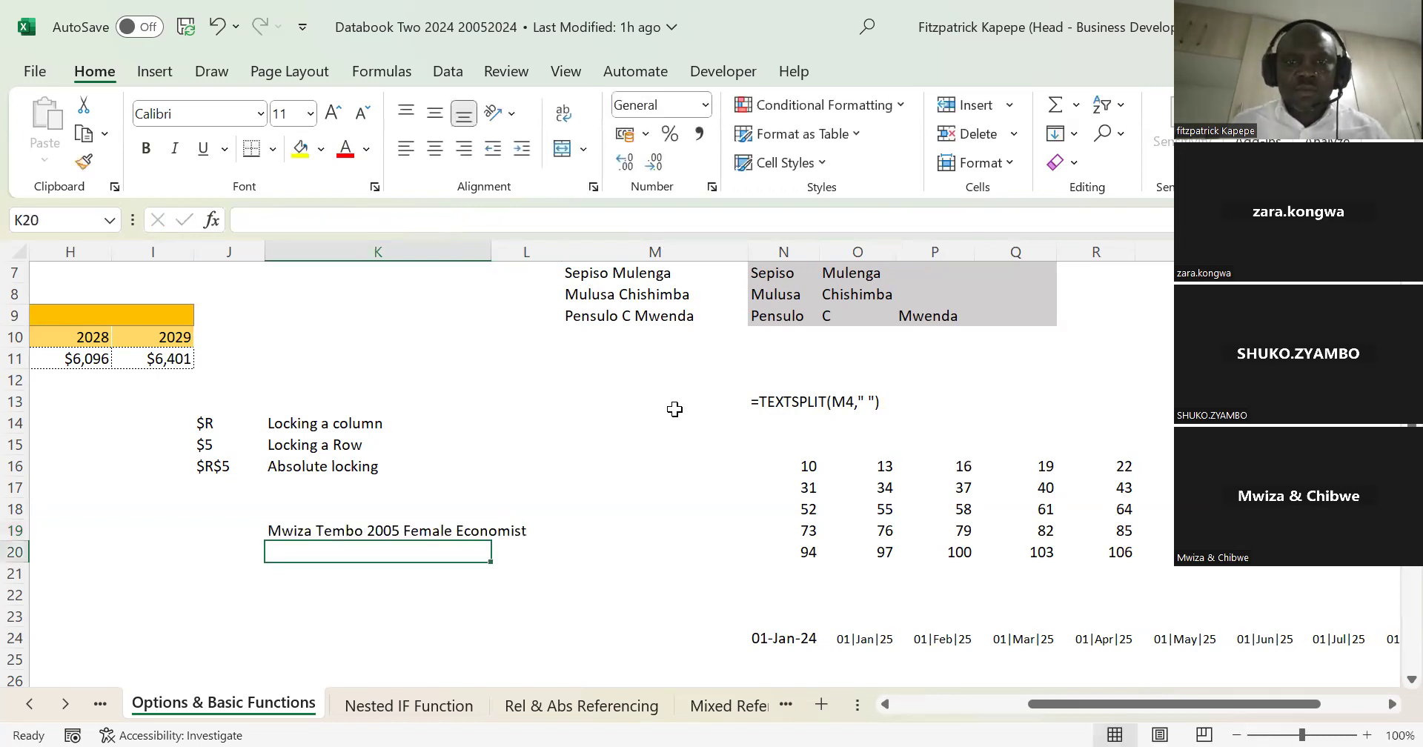
Step: Clear the range N16:T25, which holds the SEQUENCE number array and the date series
left_click(803, 462)
key("shift+Down")
key("shift+Down")
key("shift+Down")
key("shift+Down")
key("shift+Down")
key("shift+Down")
key("shift+Down")
key("shift+Down")
key("shift+Down")
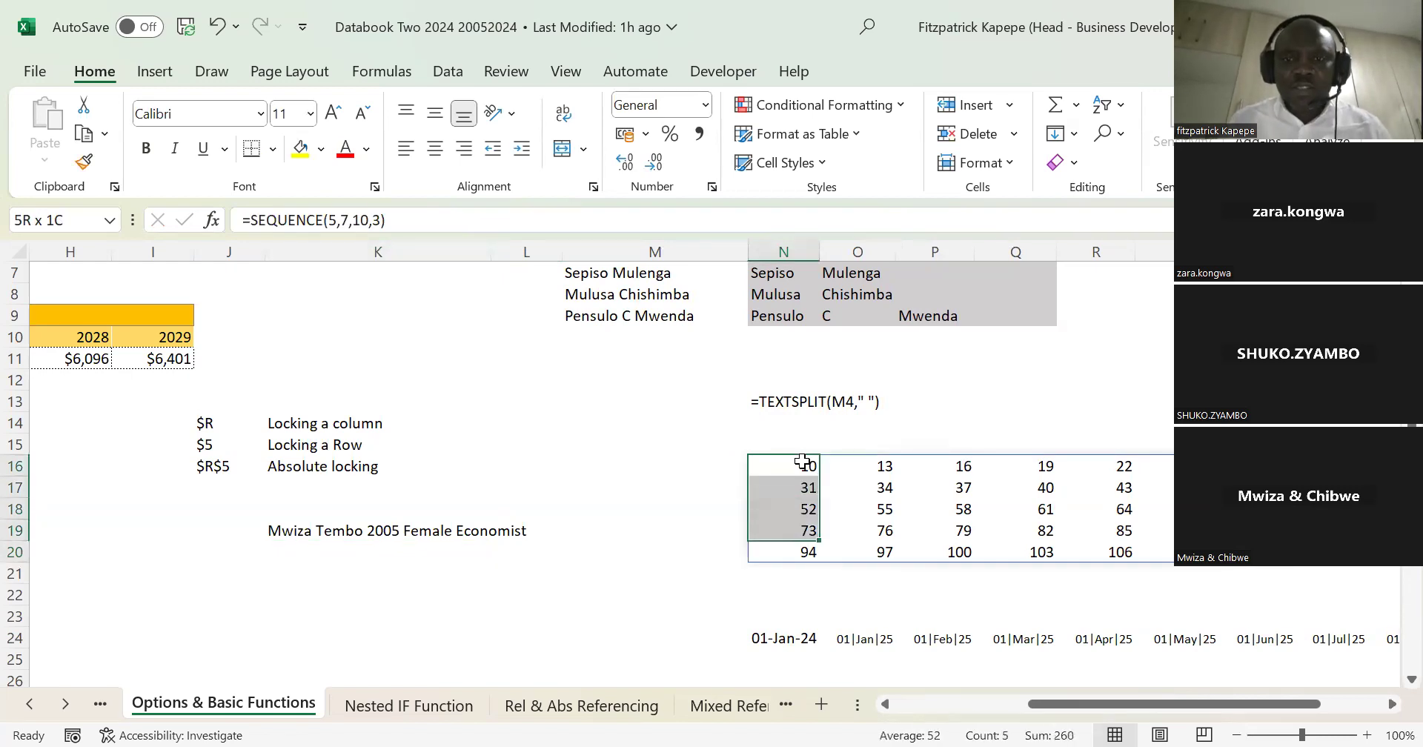
key("shift+Right")
key("shift+Right")
key("shift+Right")
key("shift+Right")
key("shift+Right")
key("shift+Right")
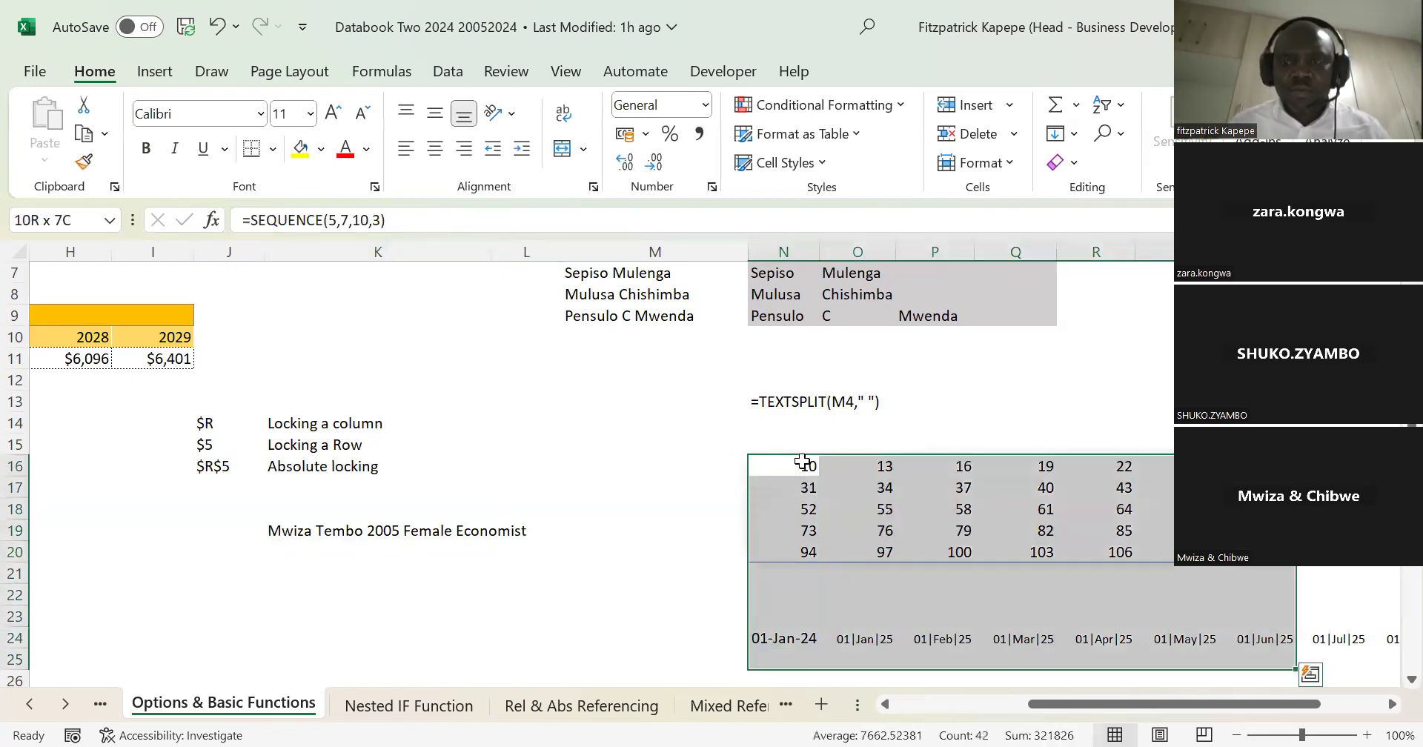
key("Delete")
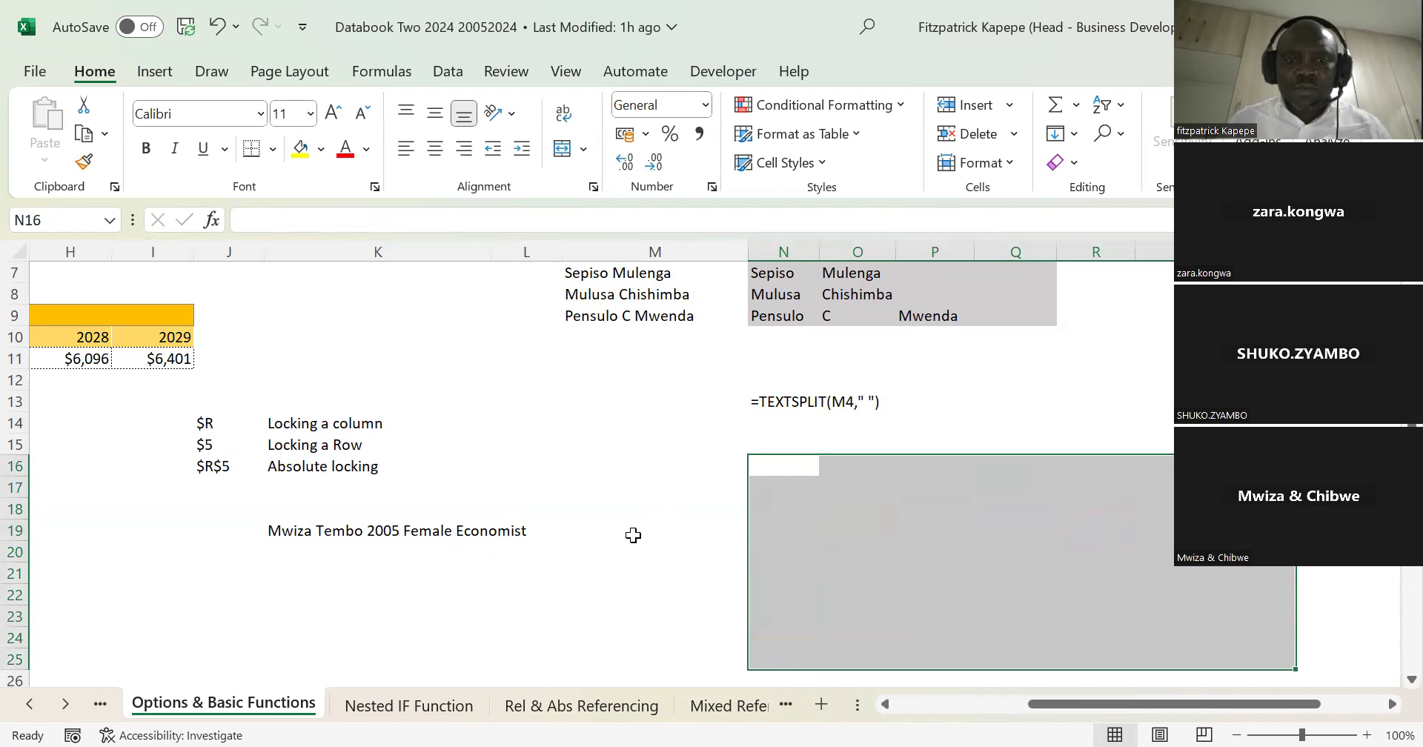
Step: Split the text of K19 into separate columns with the formula =TEXTSPLIT(K19," ") in cell M19
left_click(578, 534)
left_click(509, 534)
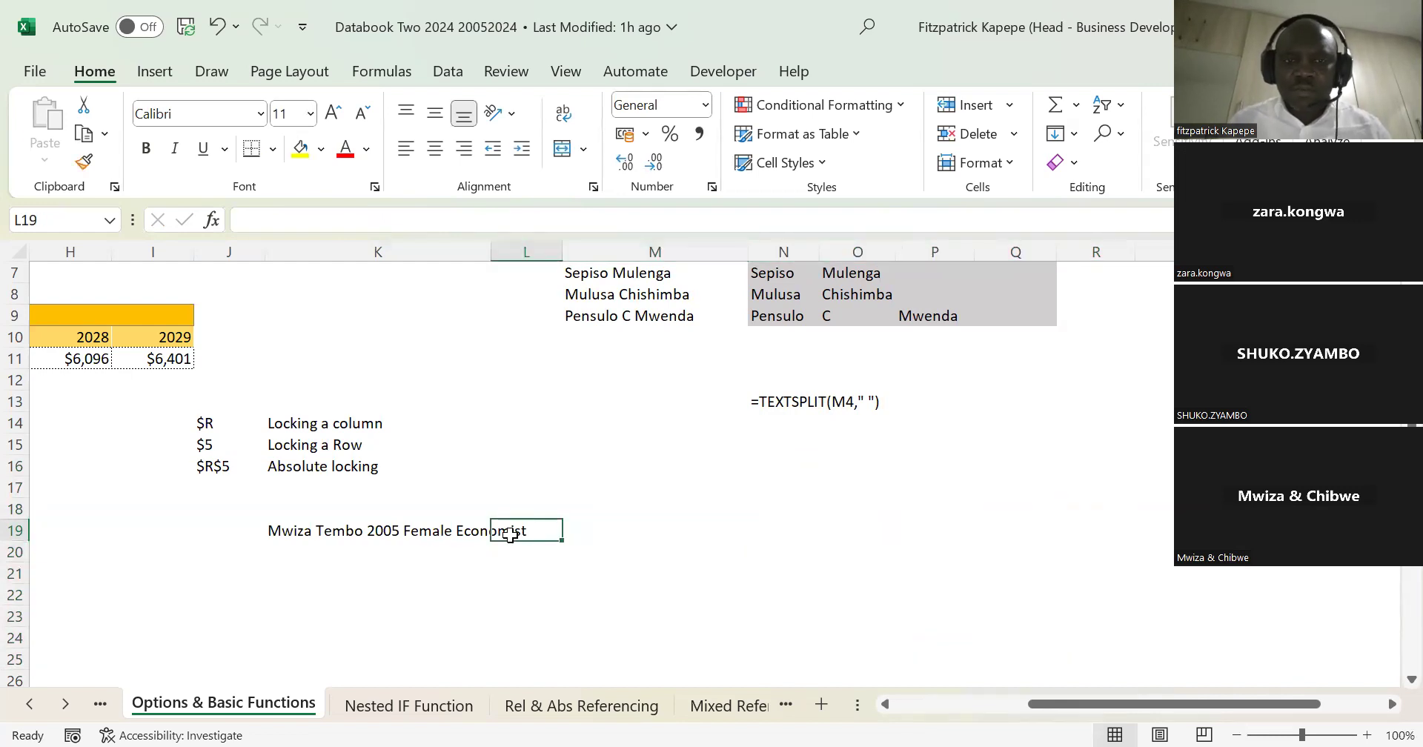
key("Left")
key("Left")
key("Left")
key("Right")
key("Right")
key("Right")
key("Right")
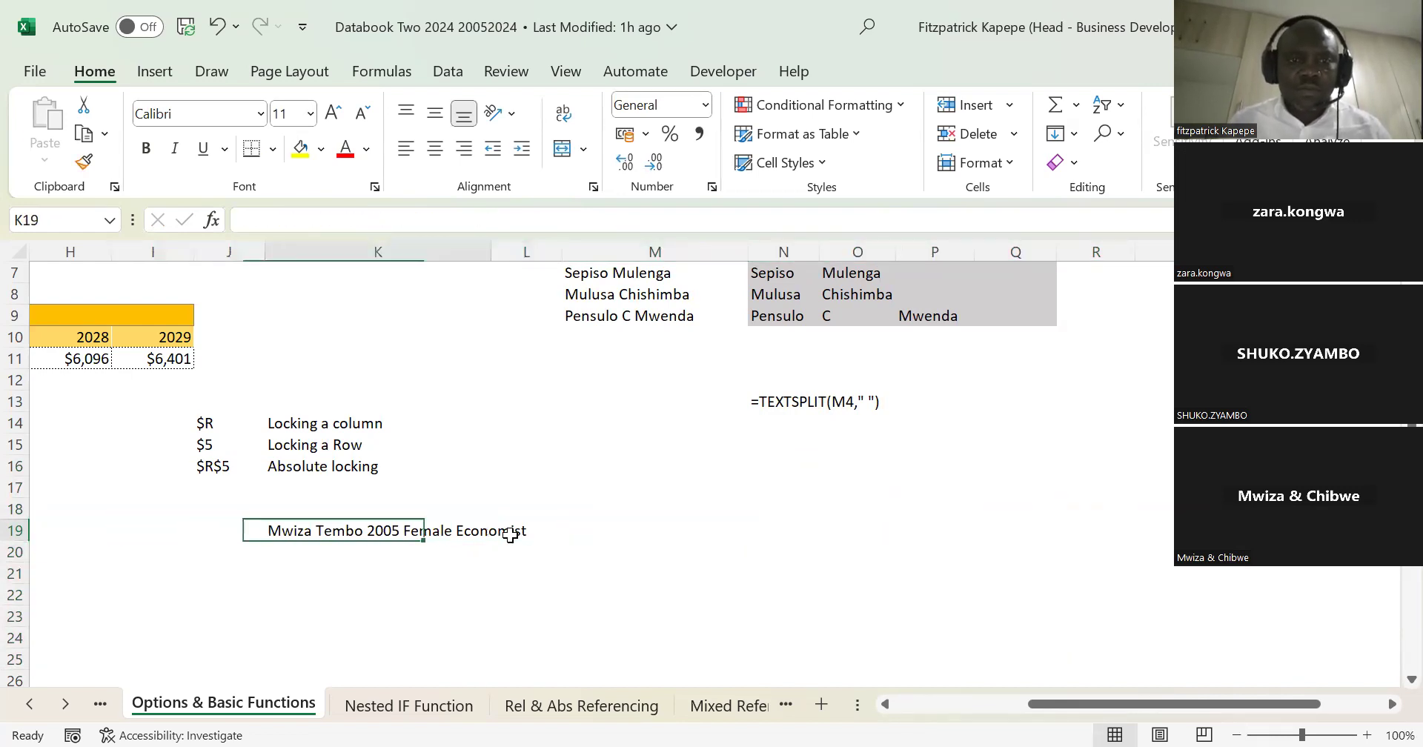
type("=")
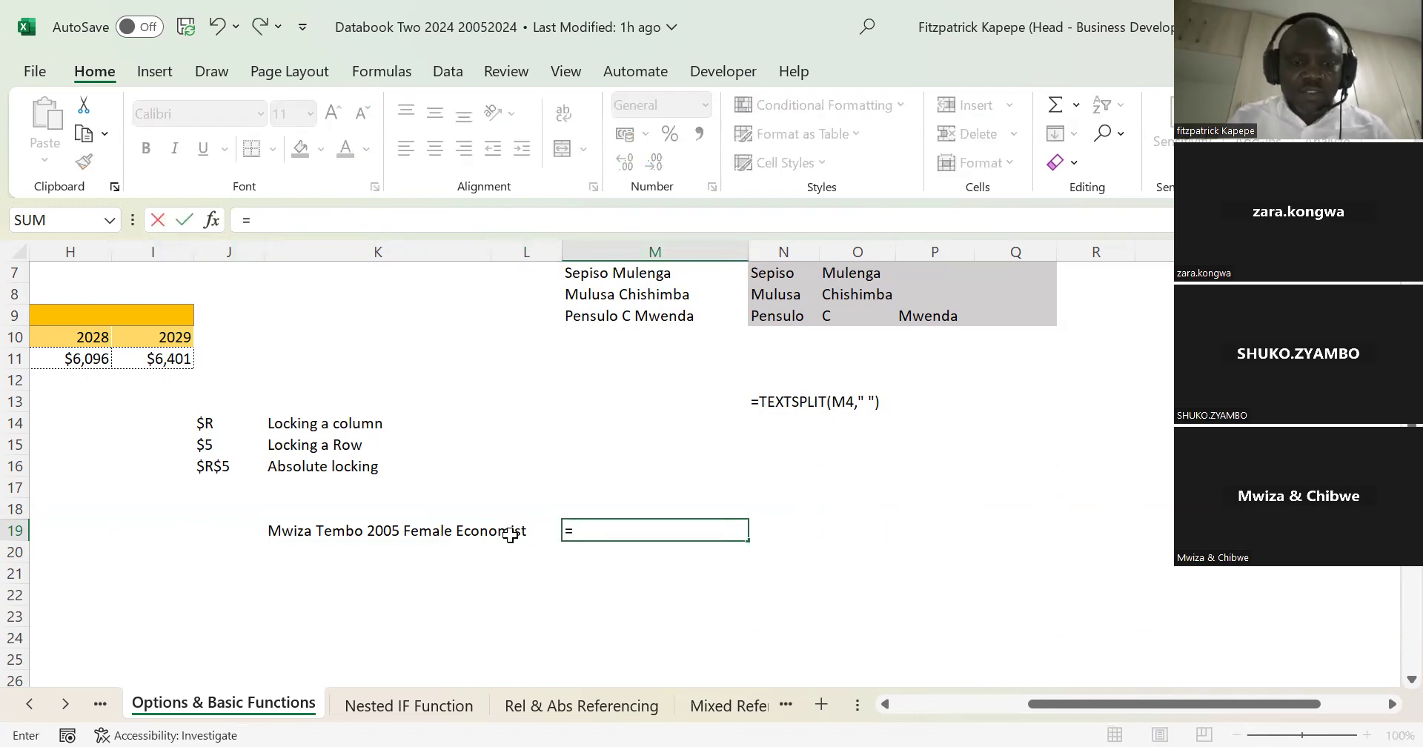
type("text")
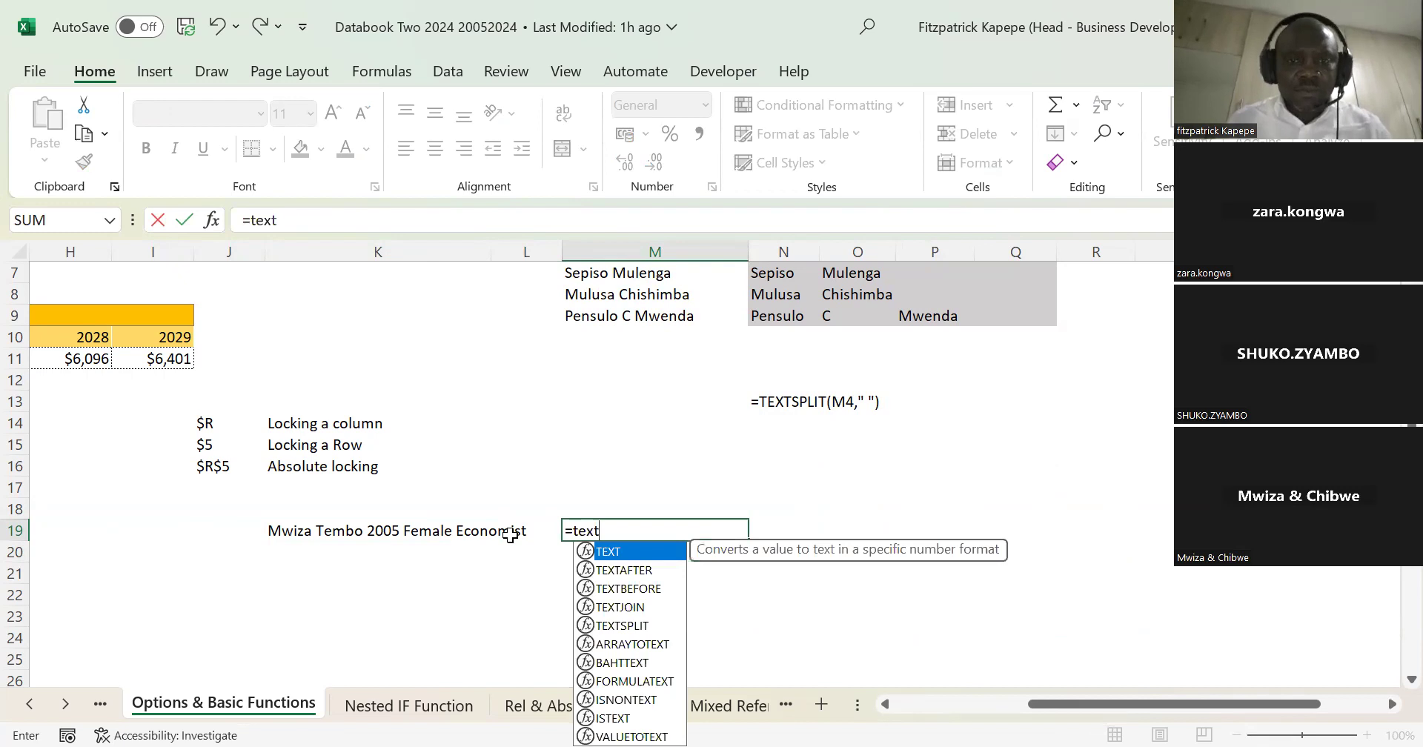
key("Tab")
key("BackSpace")
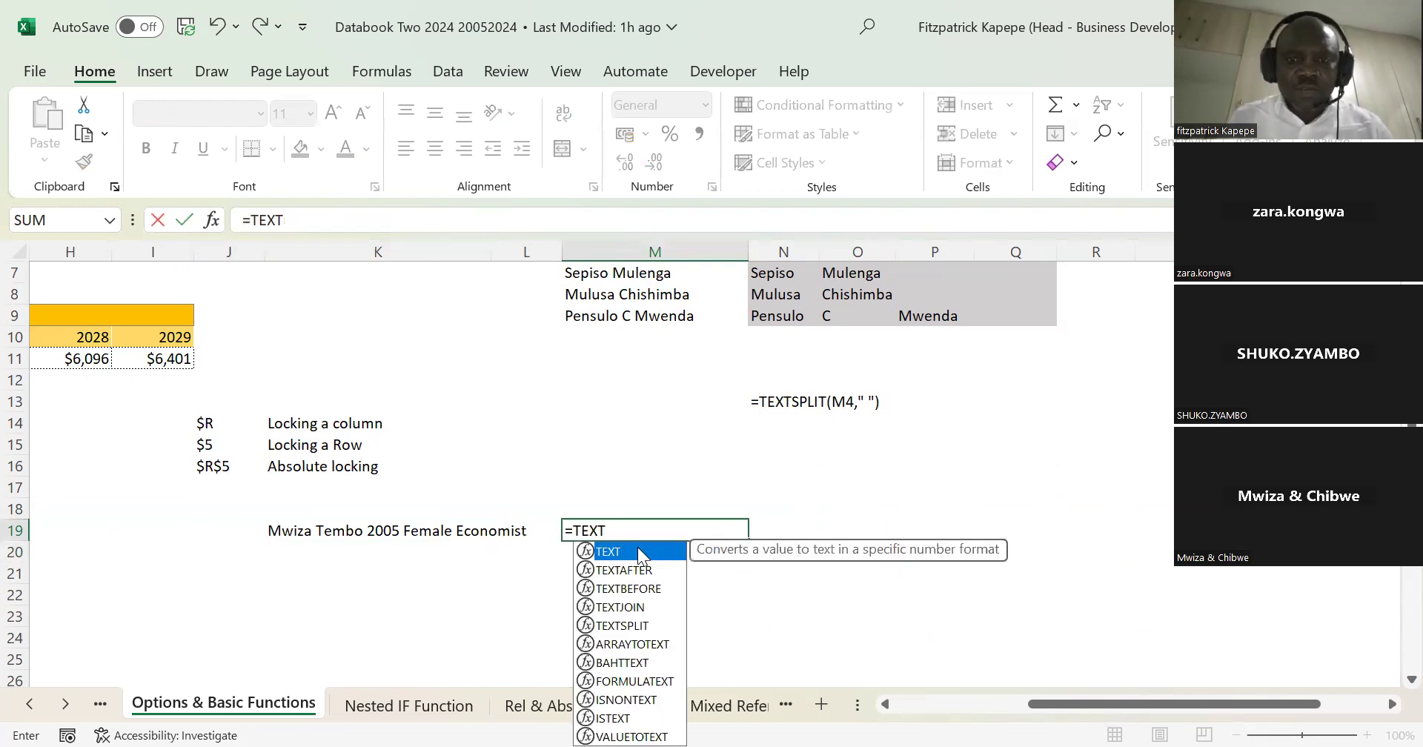
type("spl")
double_click(623, 553)
left_click(304, 531)
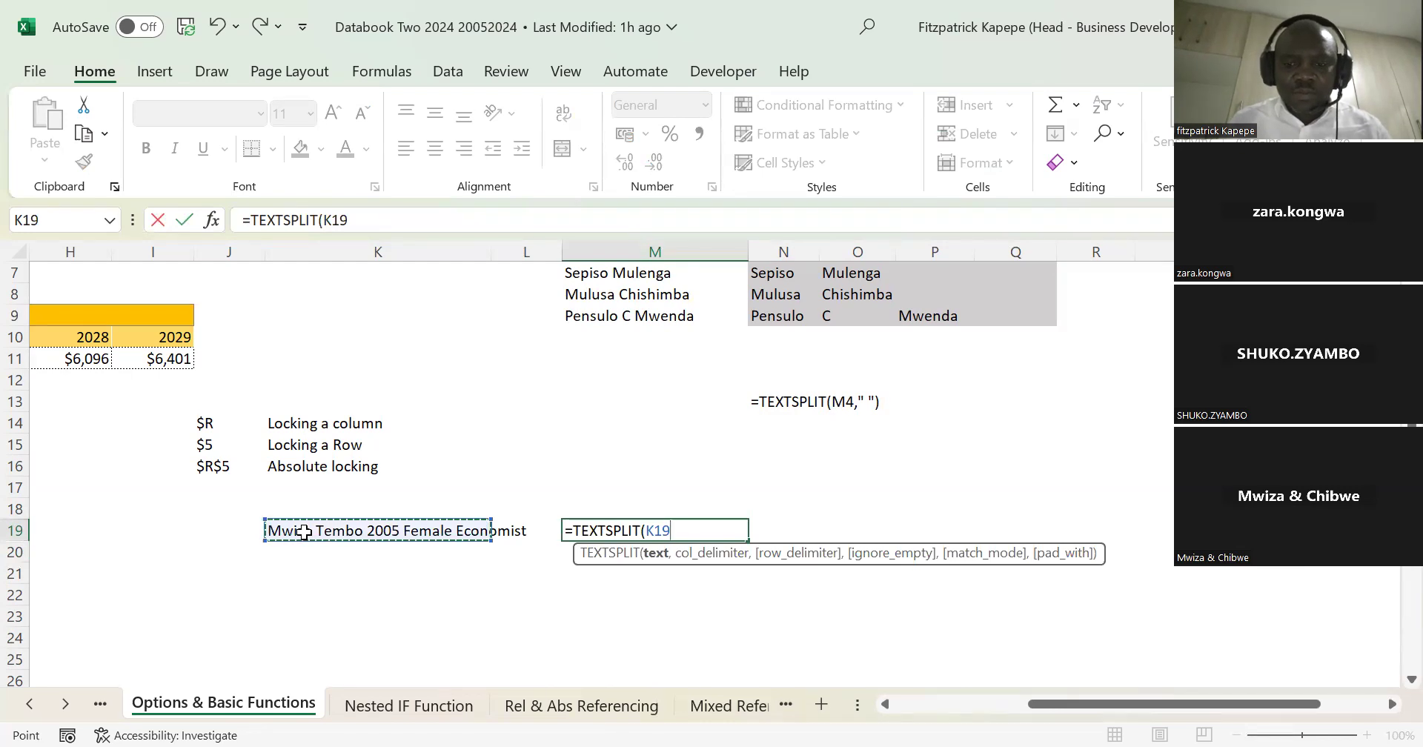
type(",")
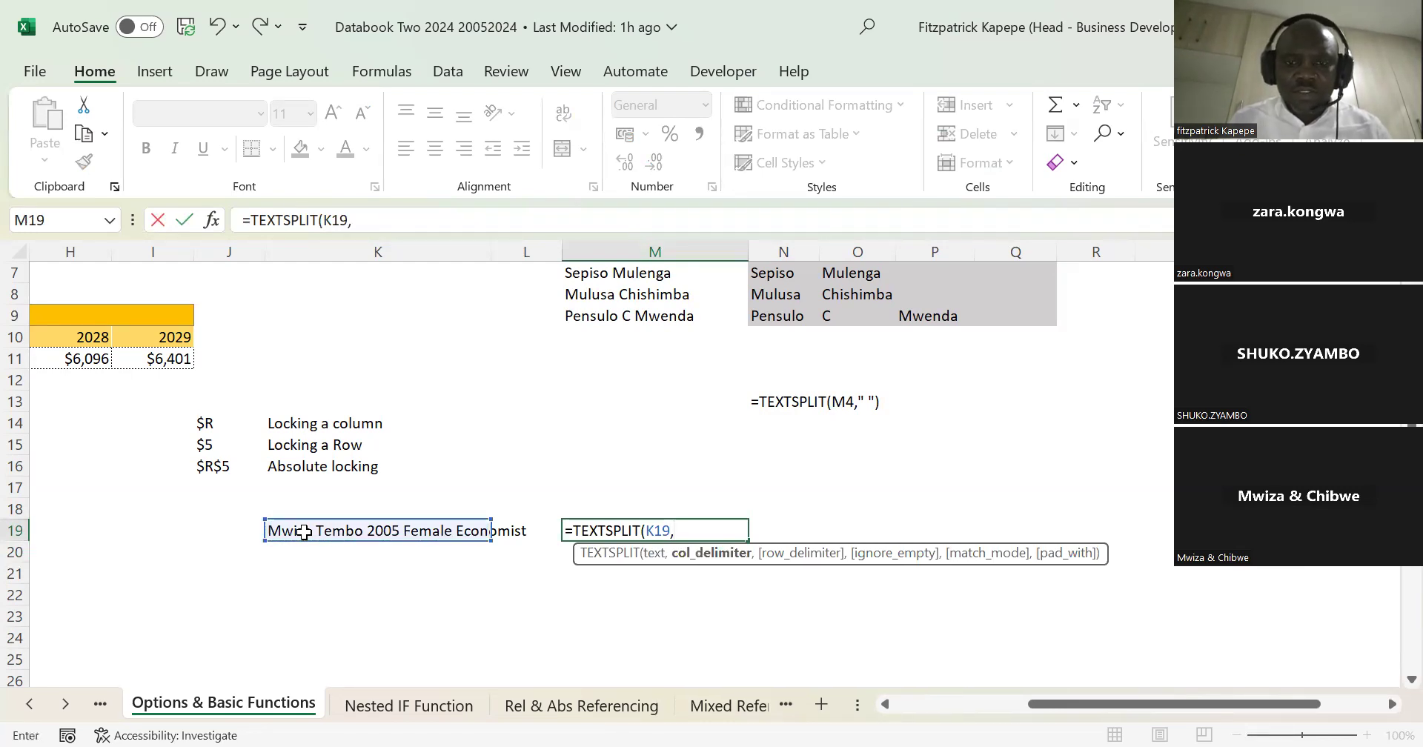
type("\"\"")
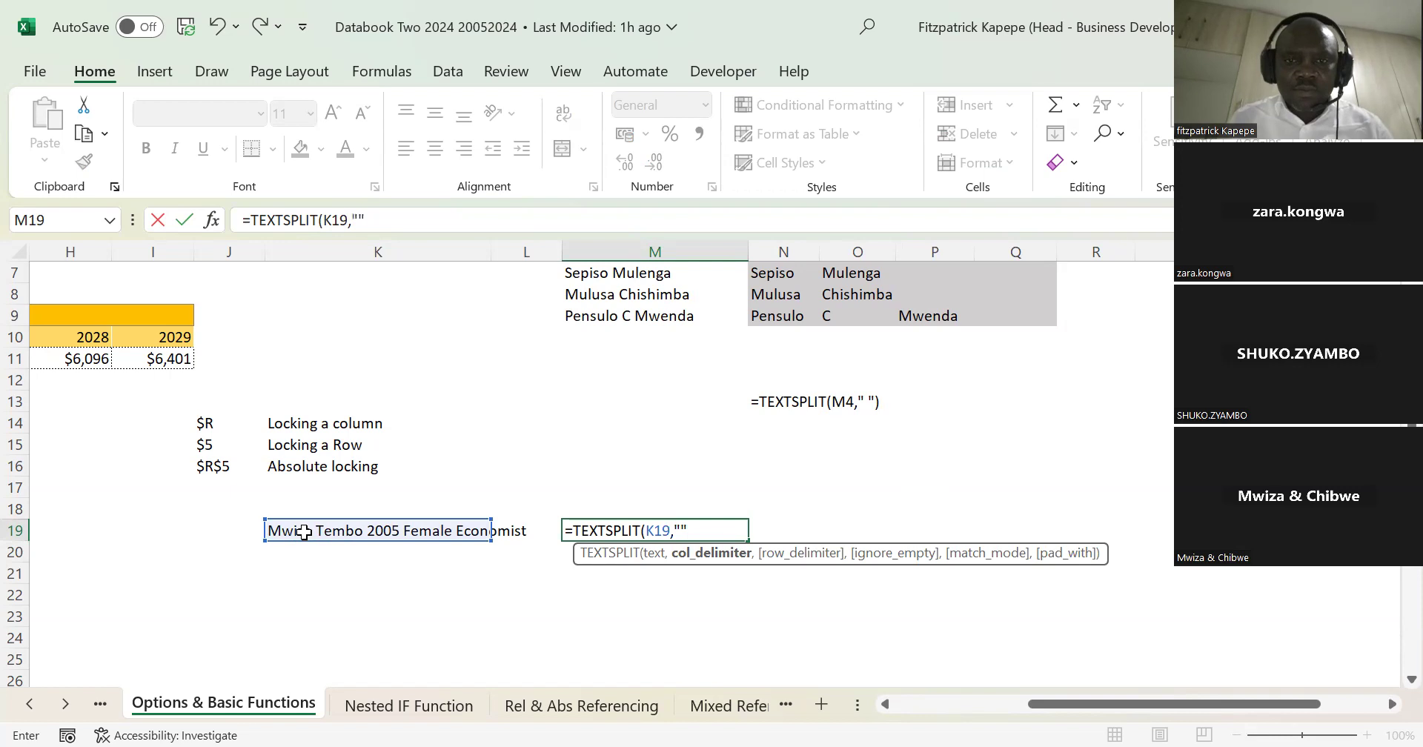
key("BackSpace")
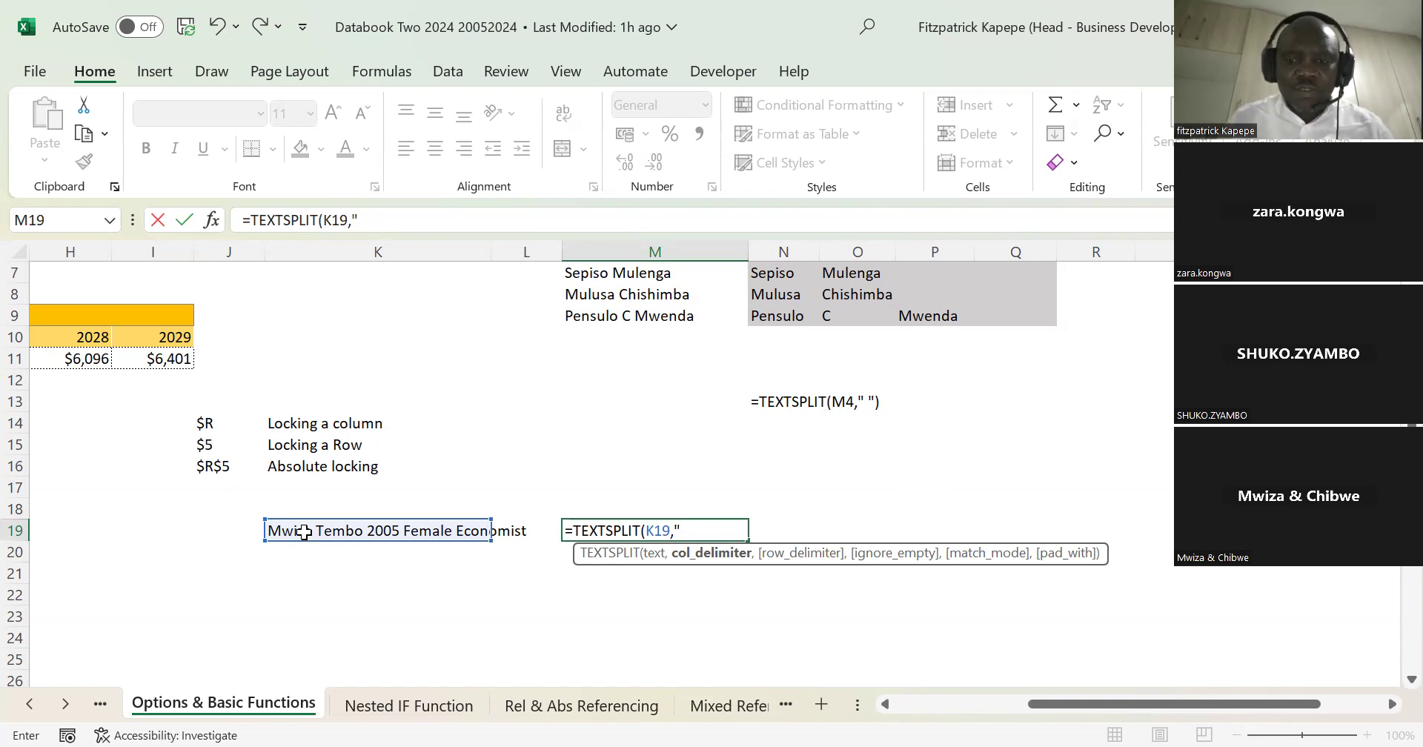
type("\")")
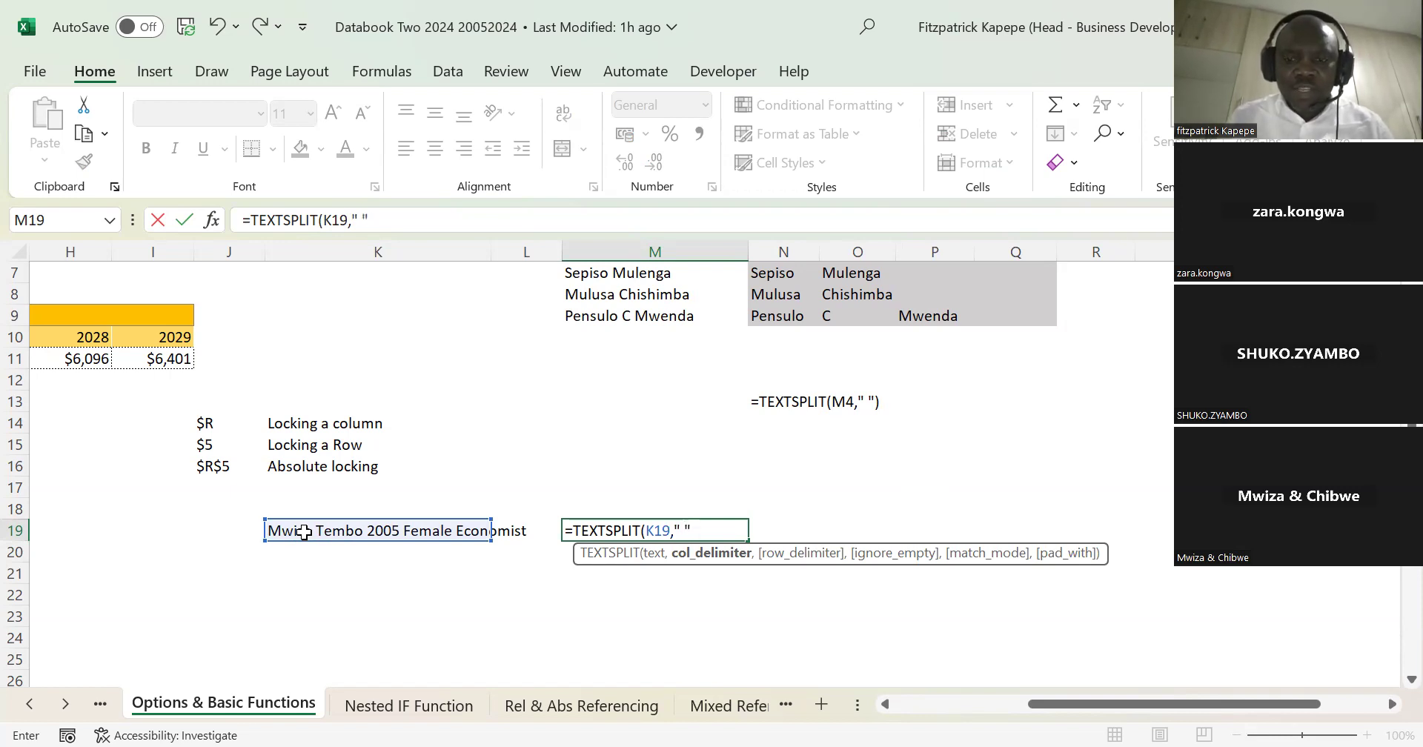
key("Return")
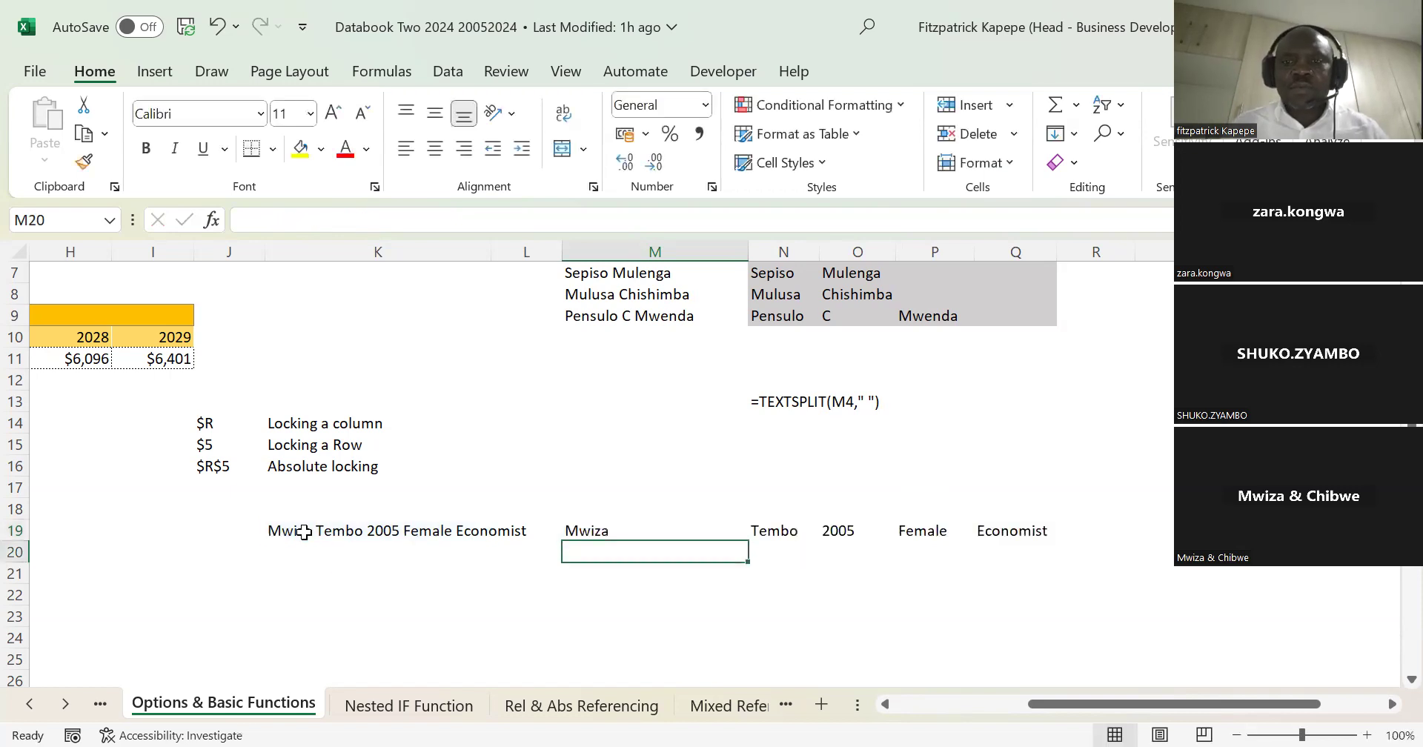
Step: Copy the space-separated text from cell K19 to cell K22
left_click(288, 533)
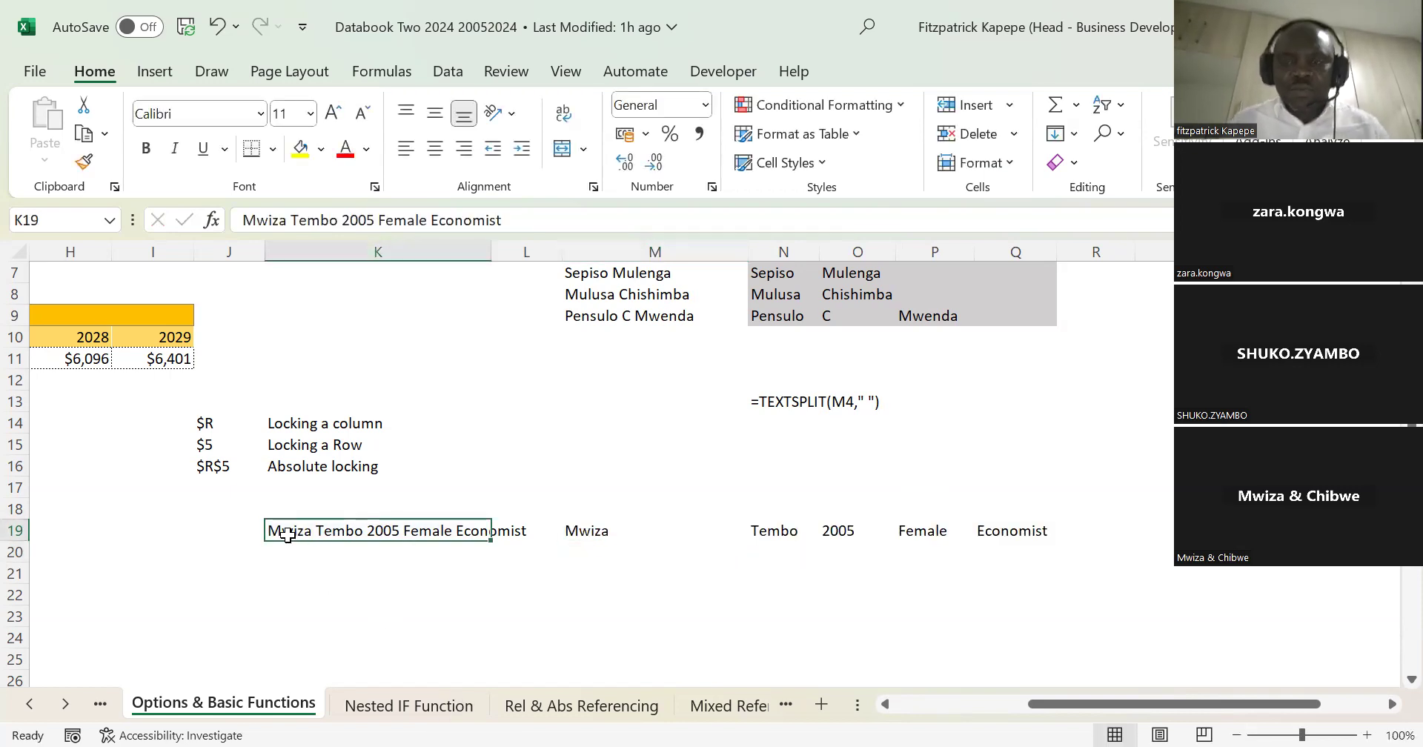
key("ctrl+c")
left_click(296, 593)
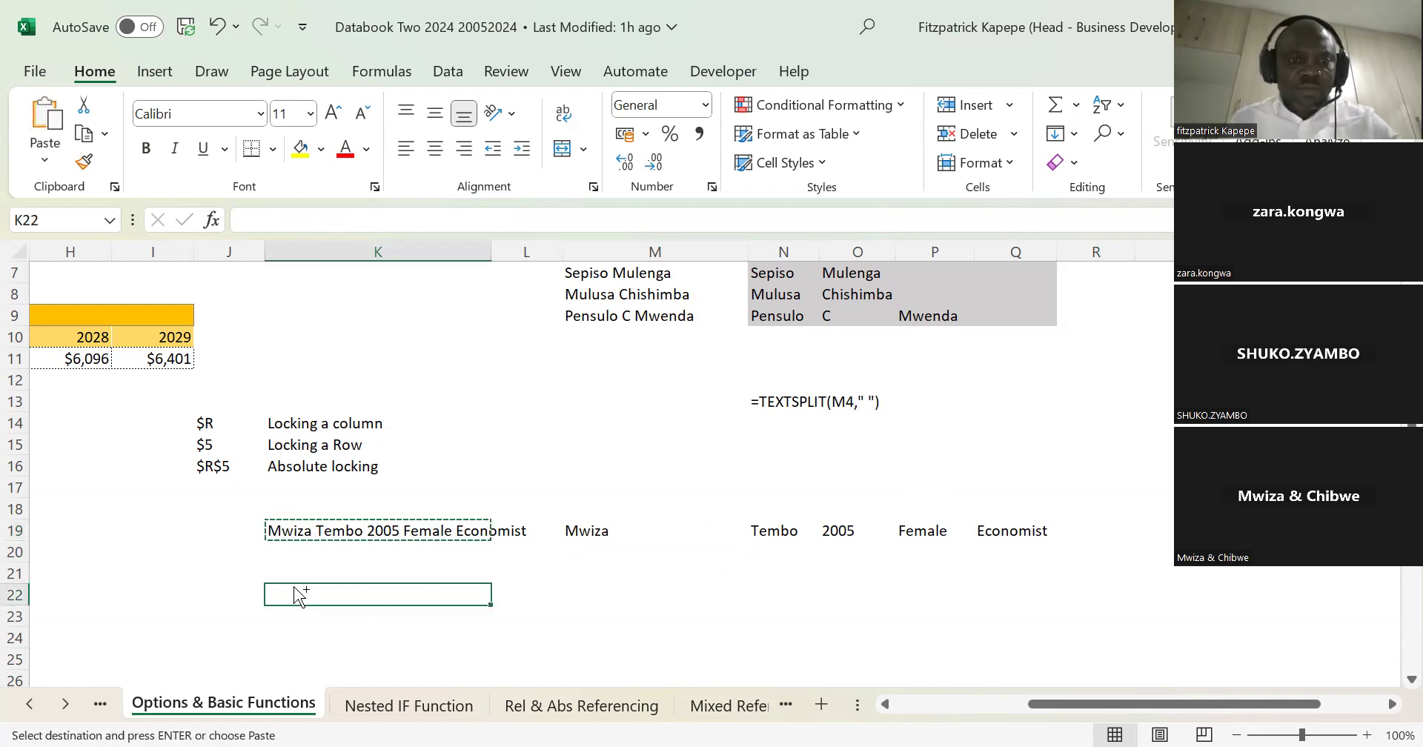
key("ctrl+v")
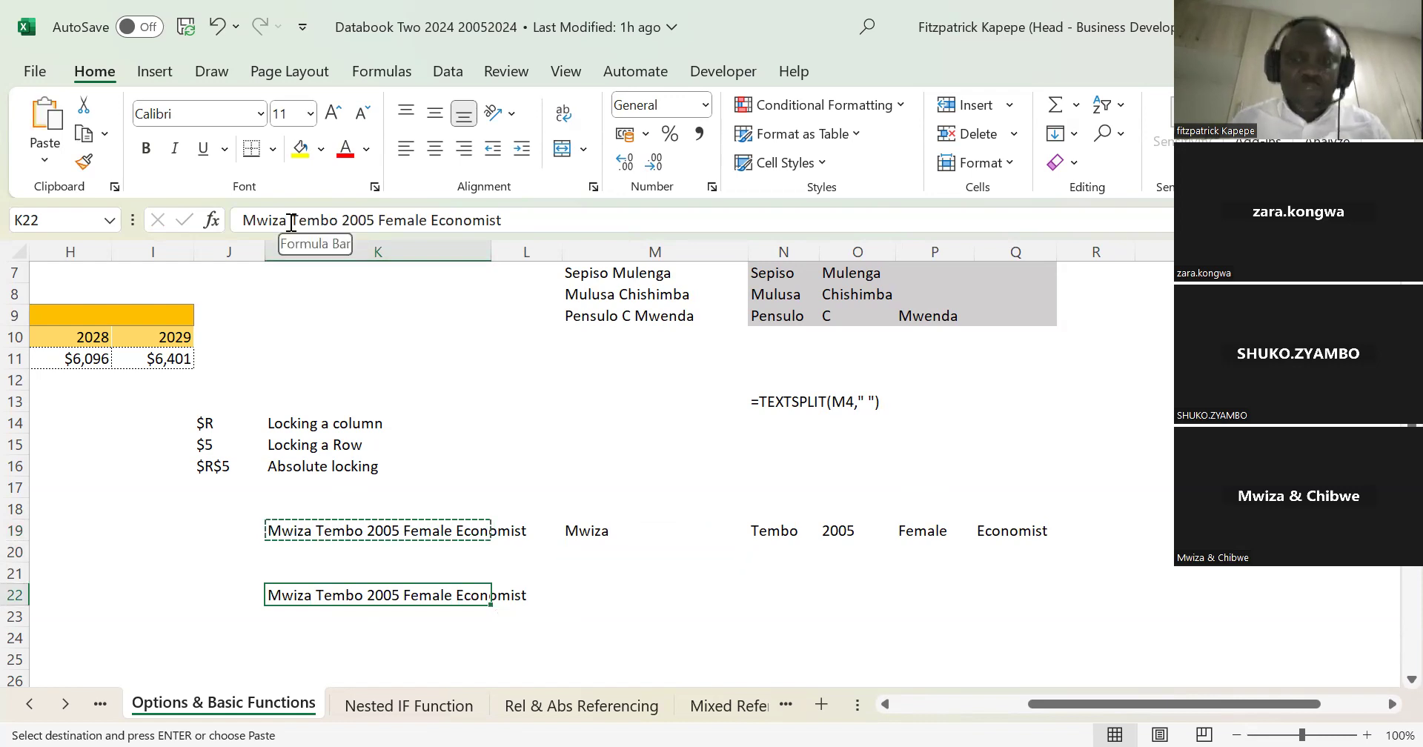
Step: Replace every space in the text of cell K22 with a period and select cell M22
left_click(292, 222)
key("BackSpace")
type(".")
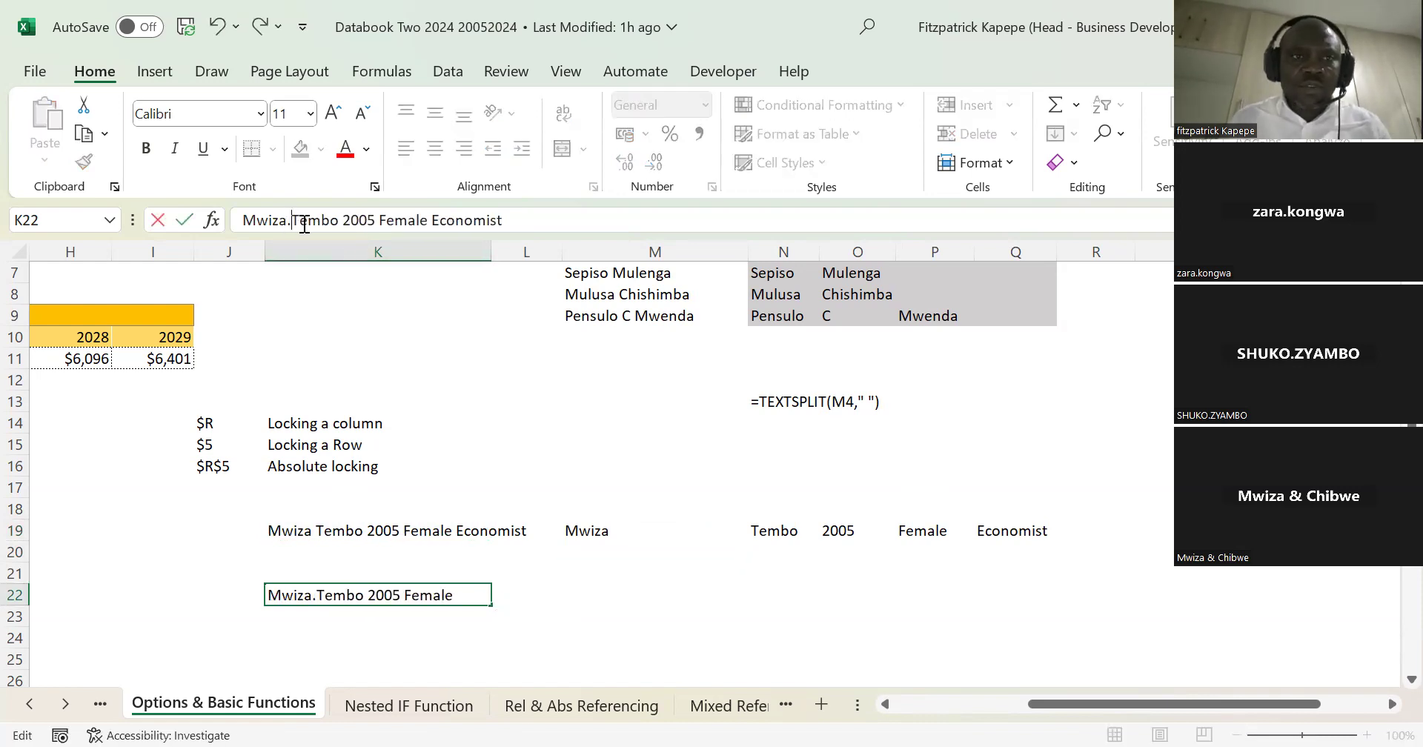
left_click(344, 222)
key("BackSpace")
type(".")
left_click(381, 220)
key("BackSpace")
type(".")
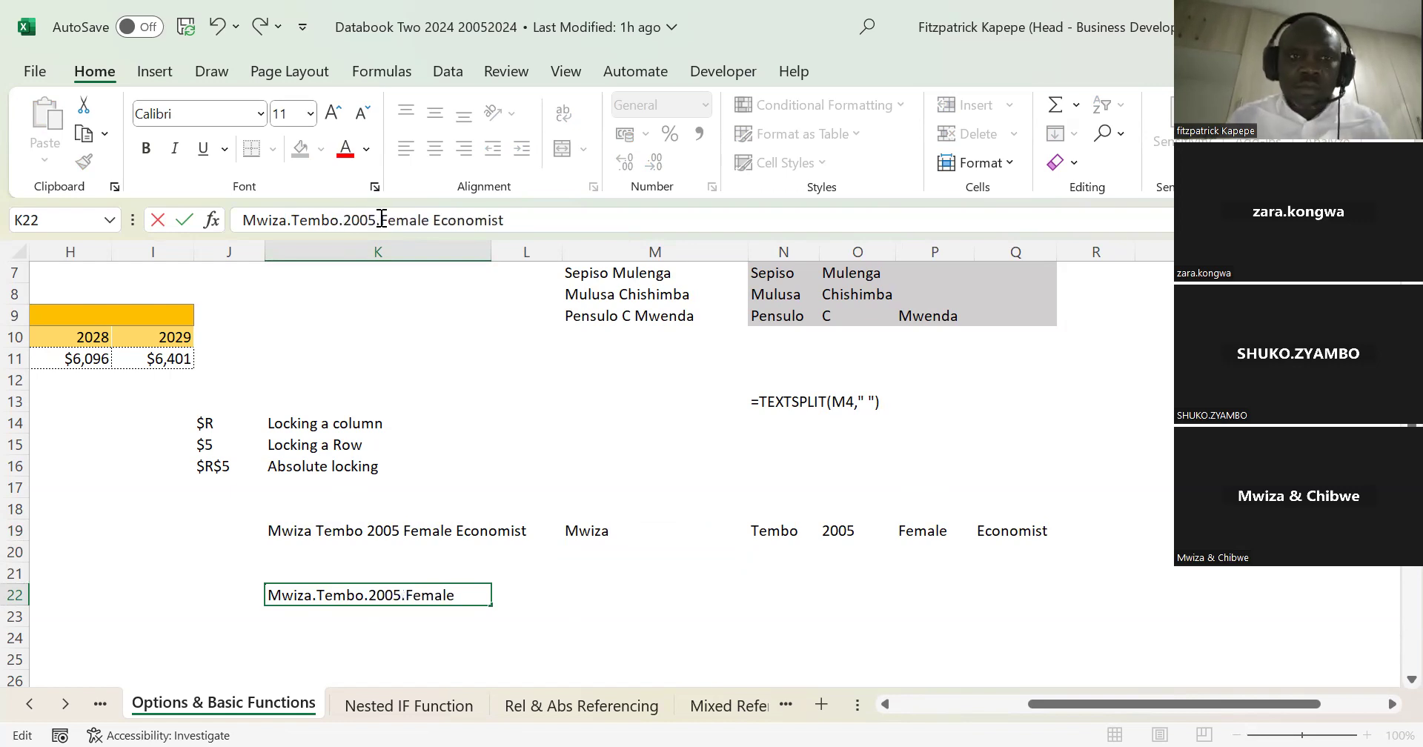
left_click(433, 220)
key("BackSpace")
type(".")
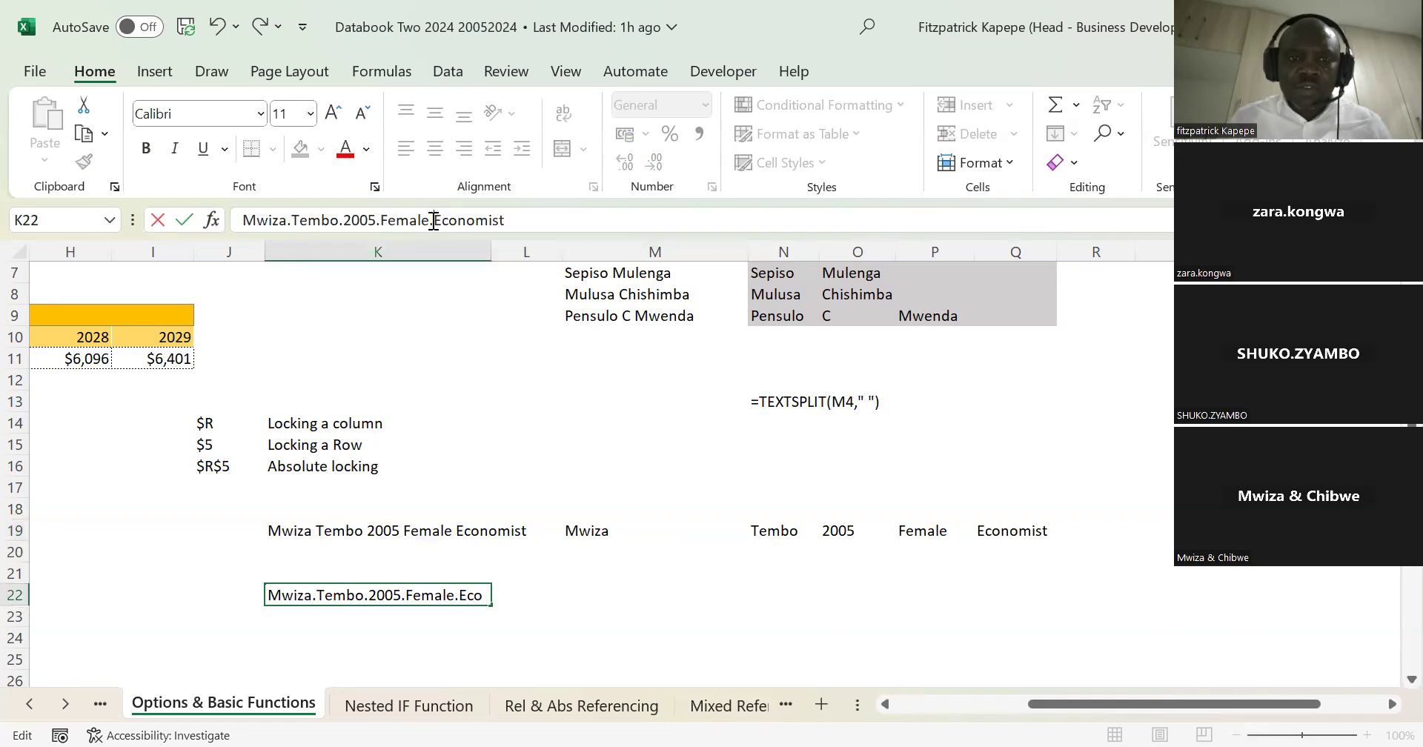
left_click(582, 599)
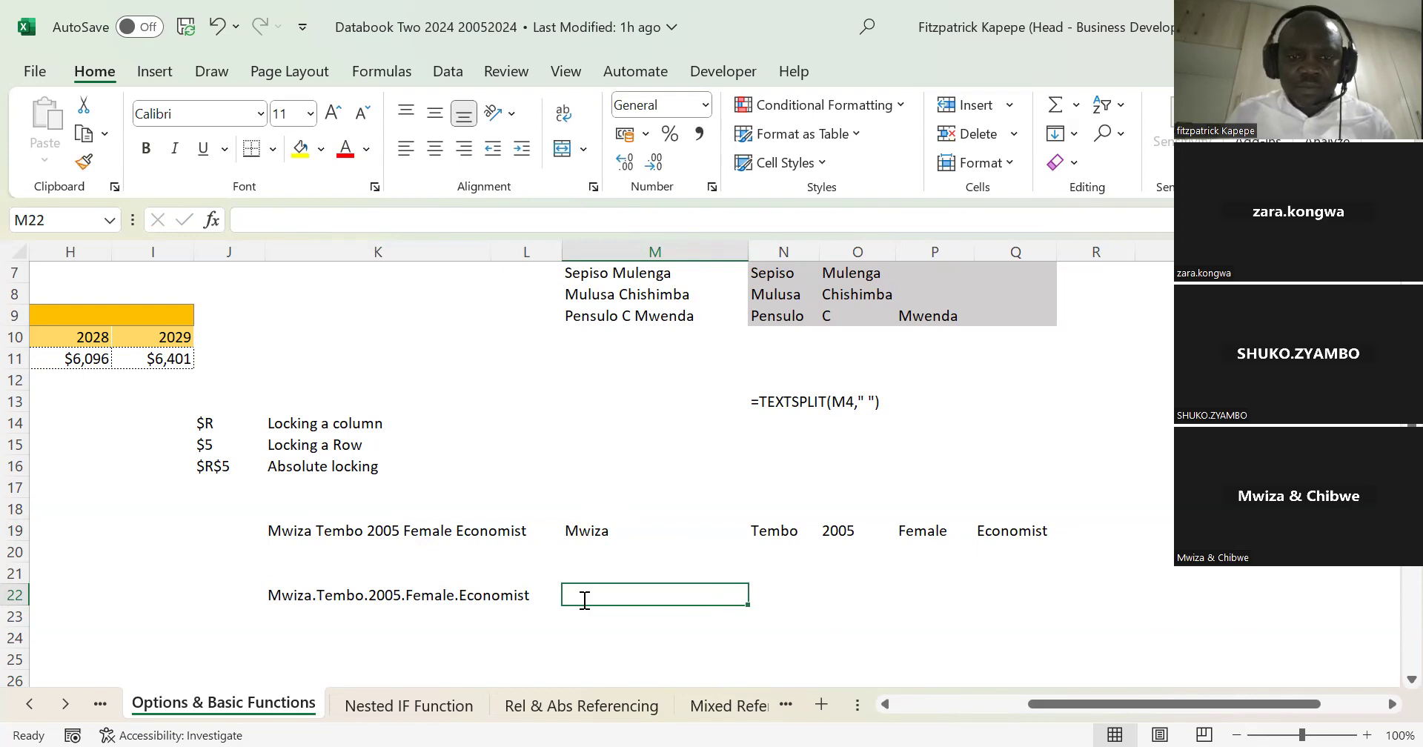
Step: Split the period-separated text of K22 into separate columns with the formula =TEXTSPLIT(K22,".") in cell M22
type("=")
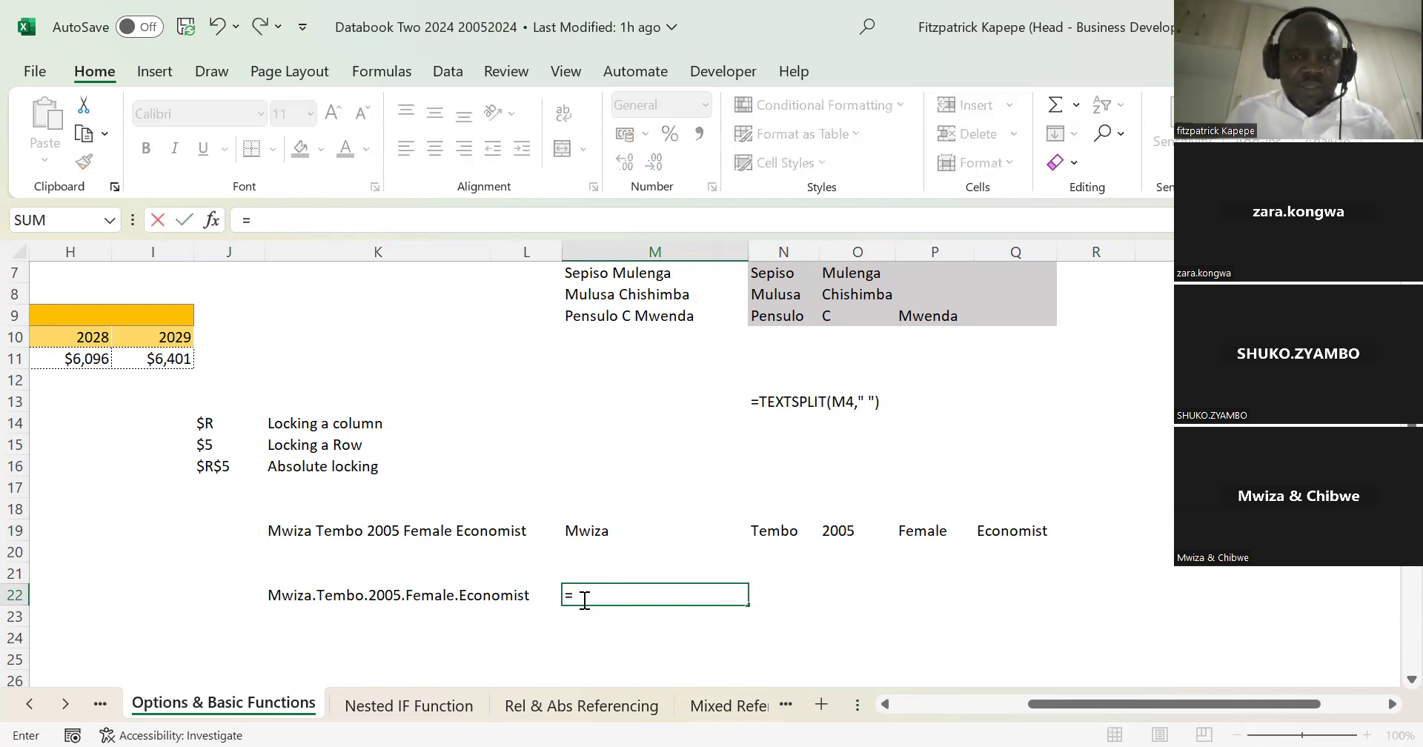
type("tex")
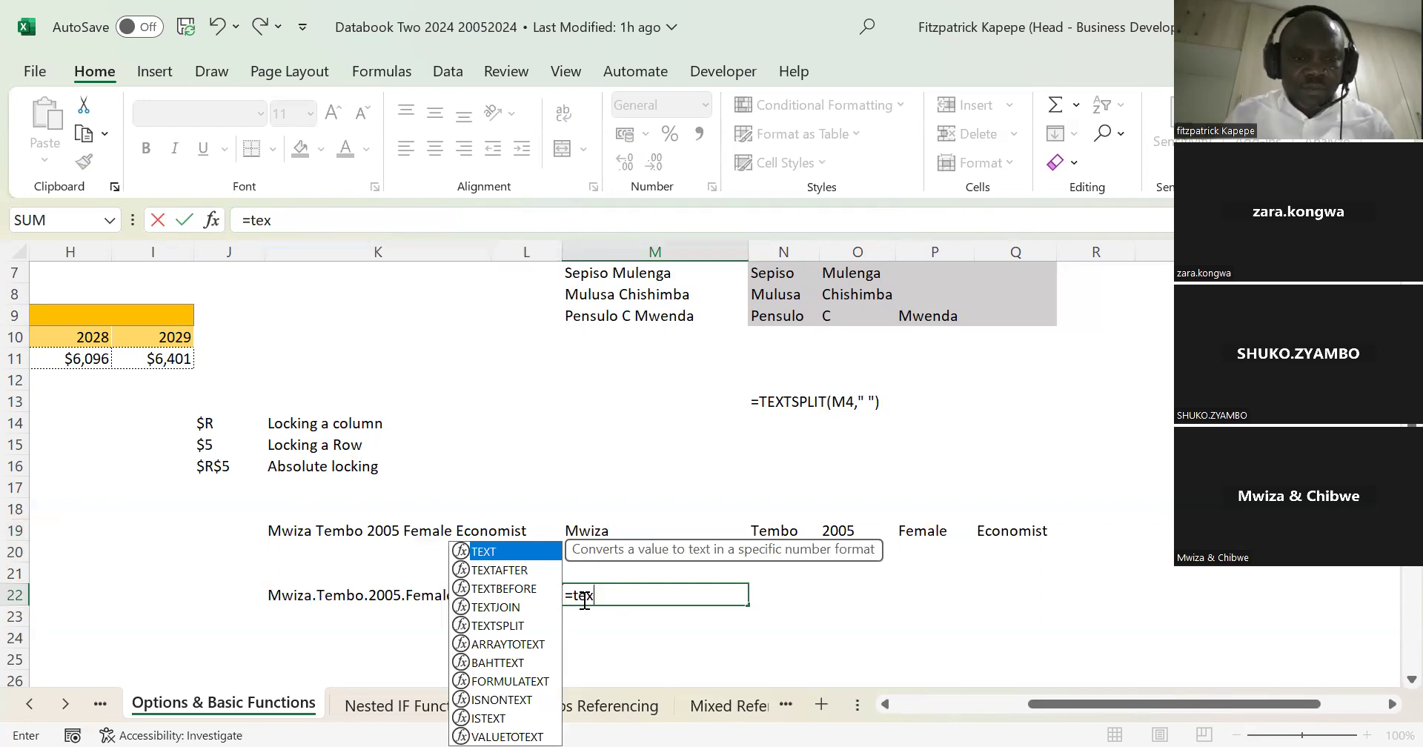
type("tspl")
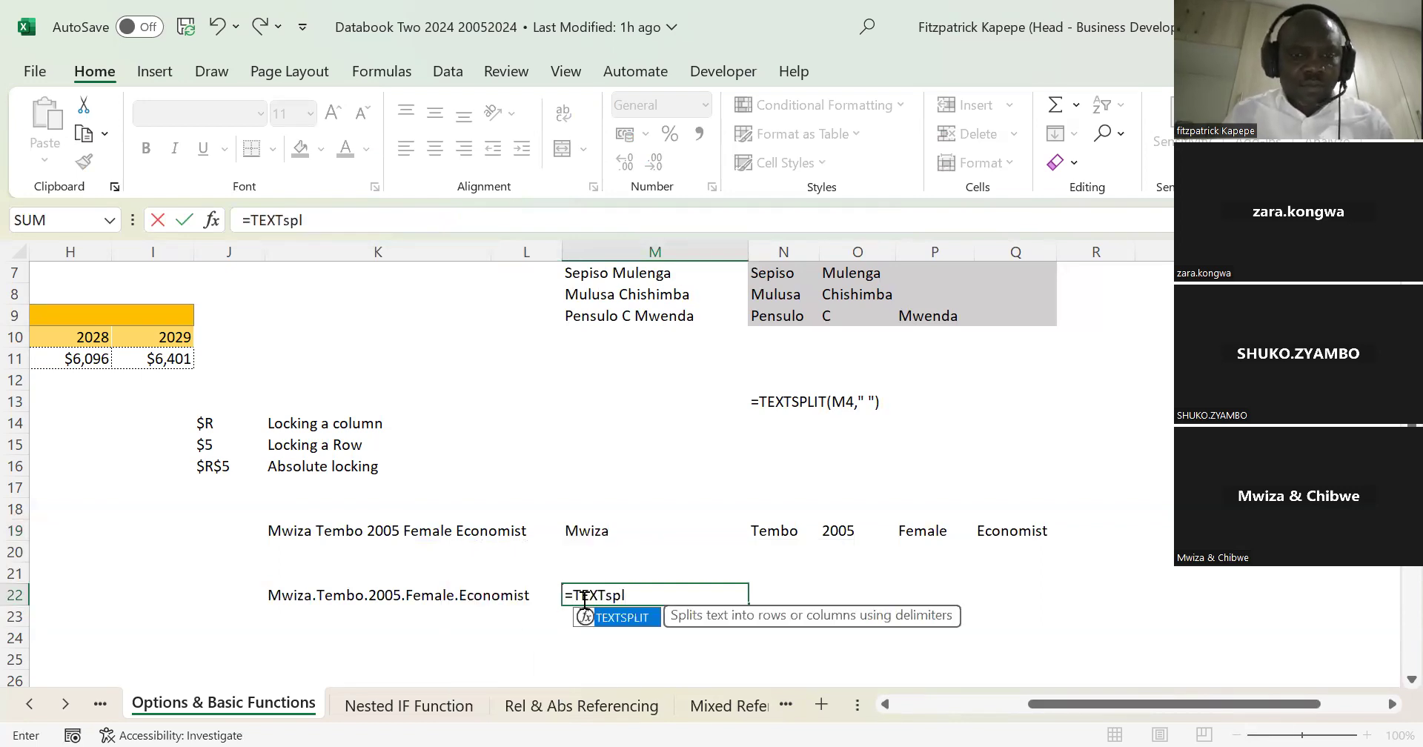
key("Tab")
left_click(284, 591)
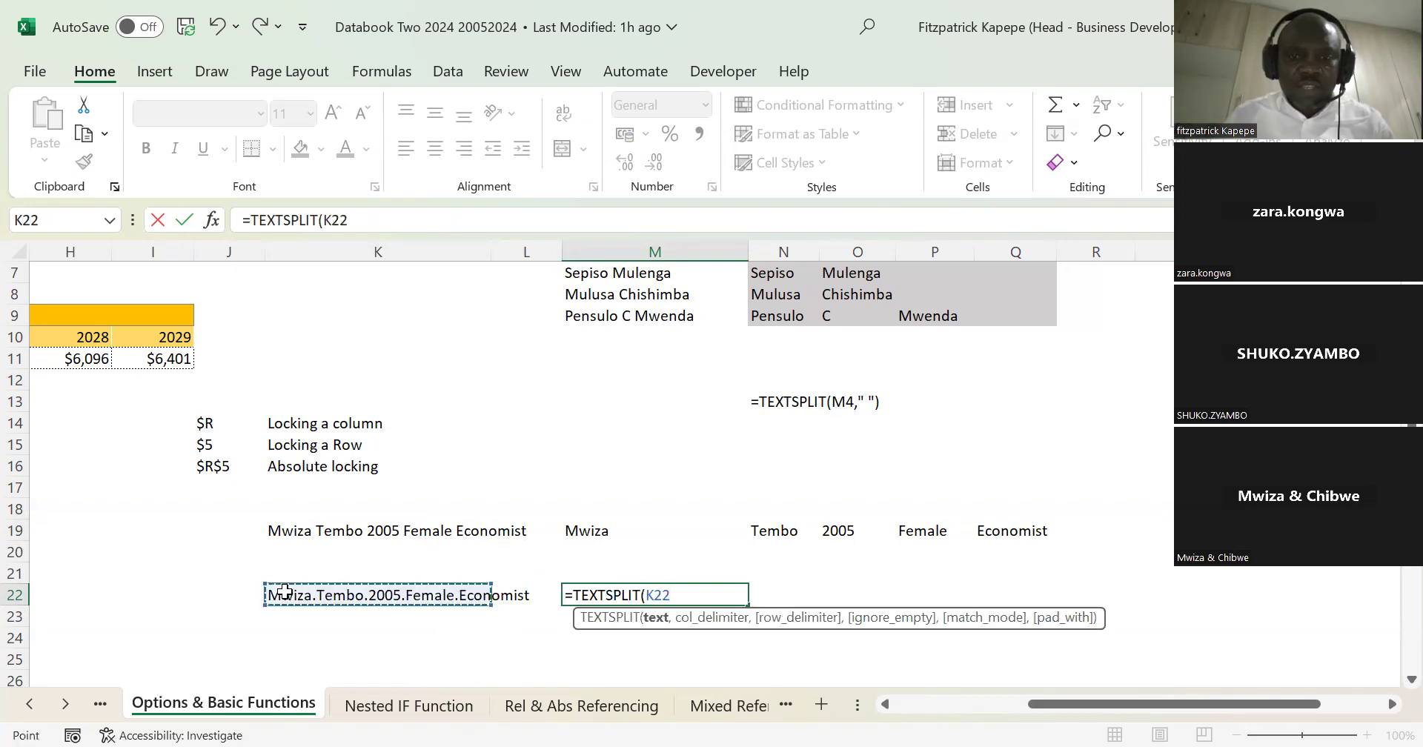
type(",\"")
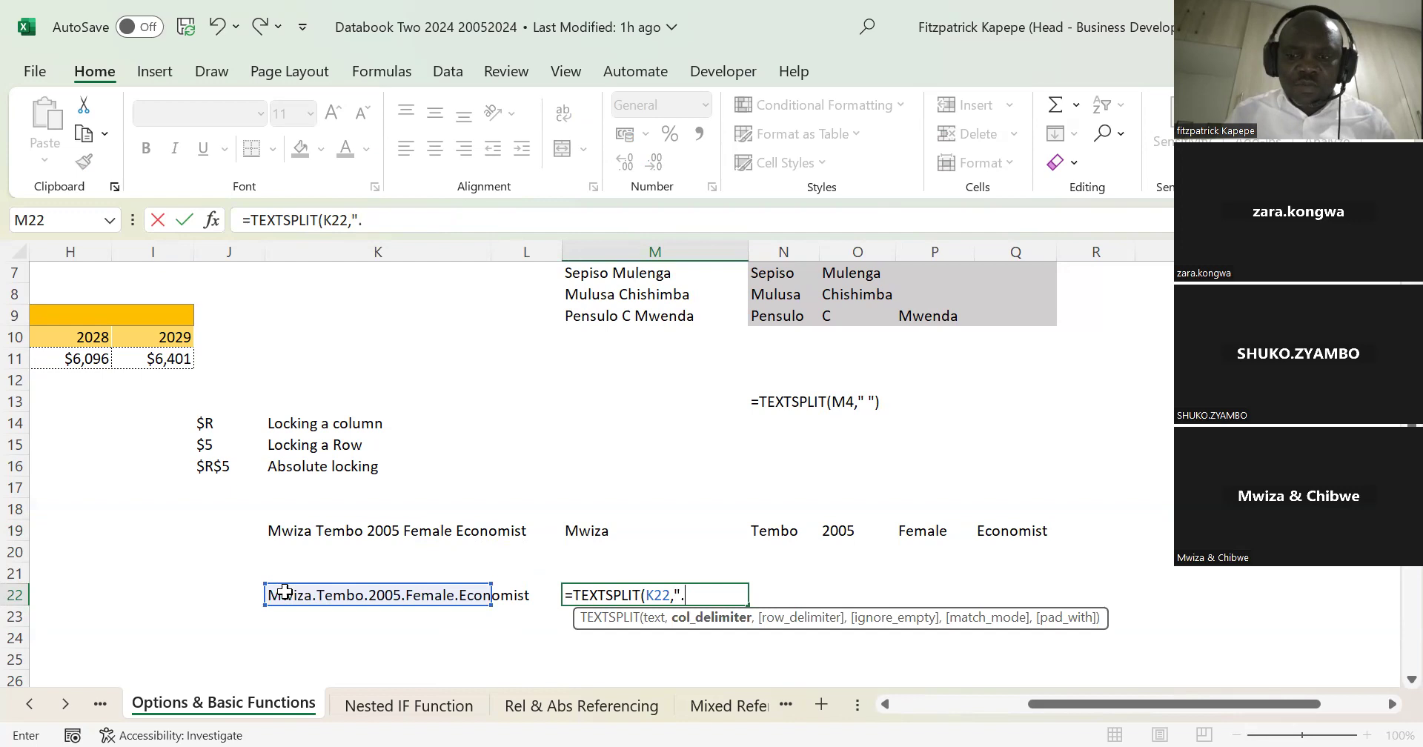
type(".\")")
key("Return")
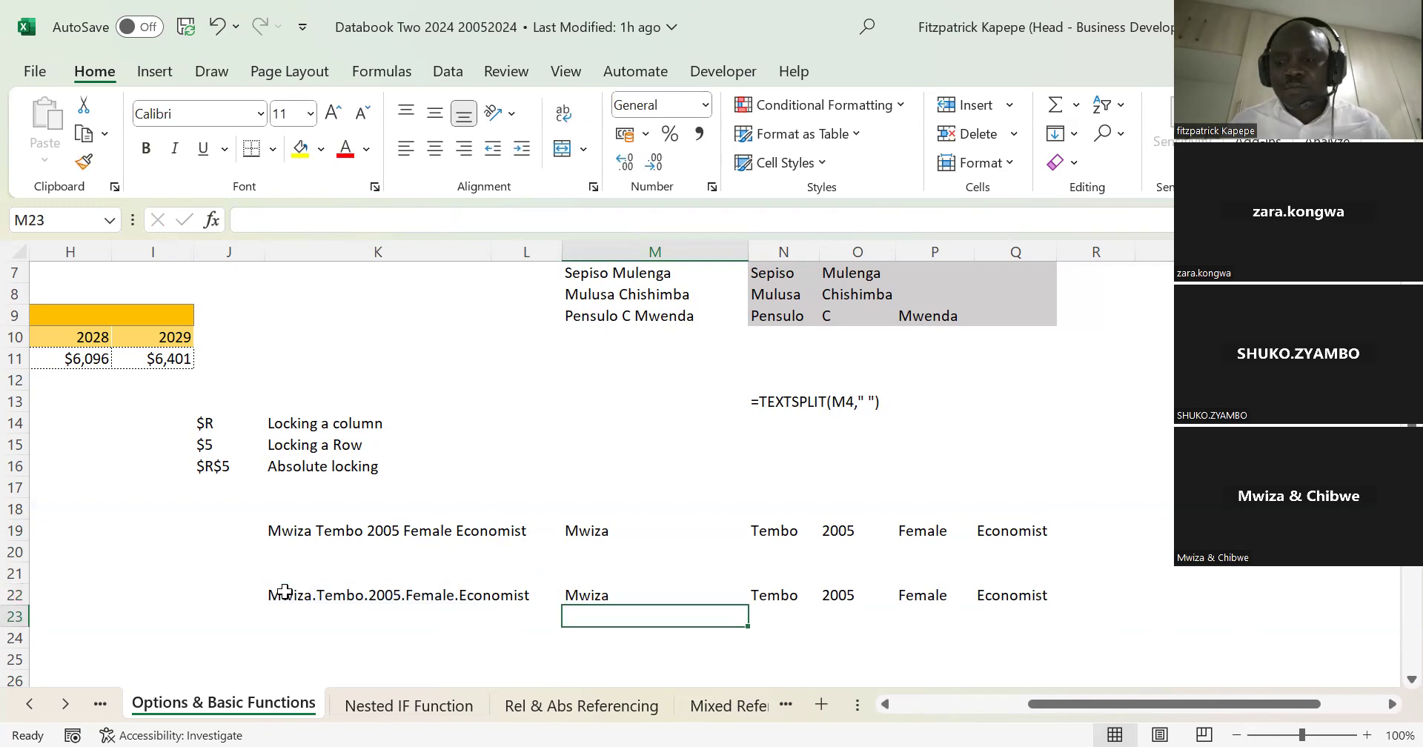
Step: Examine the TEXTSPLIT output across cells M22 to Q22 and select the empty cell Q14
key("Up")
key("Right")
key("Right")
key("Right")
key("Right")
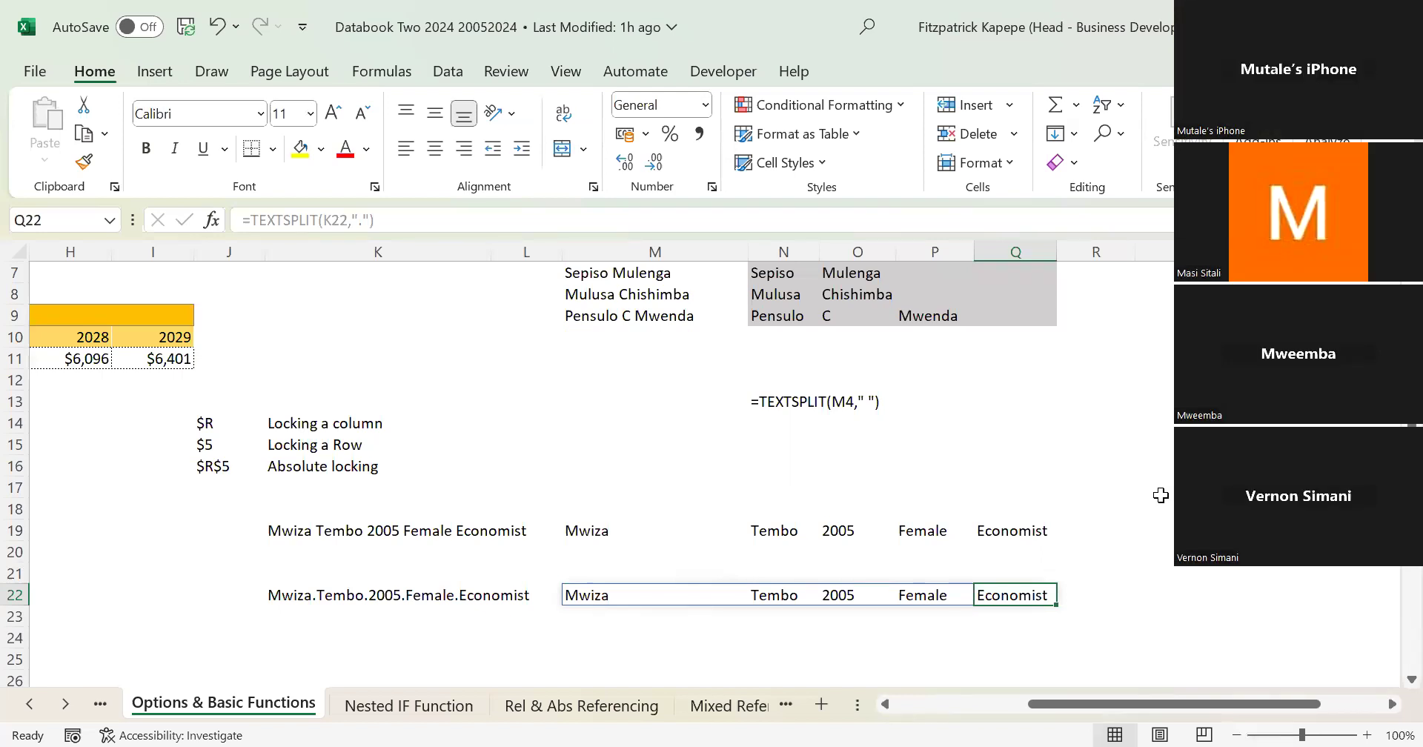
left_click(1031, 420)
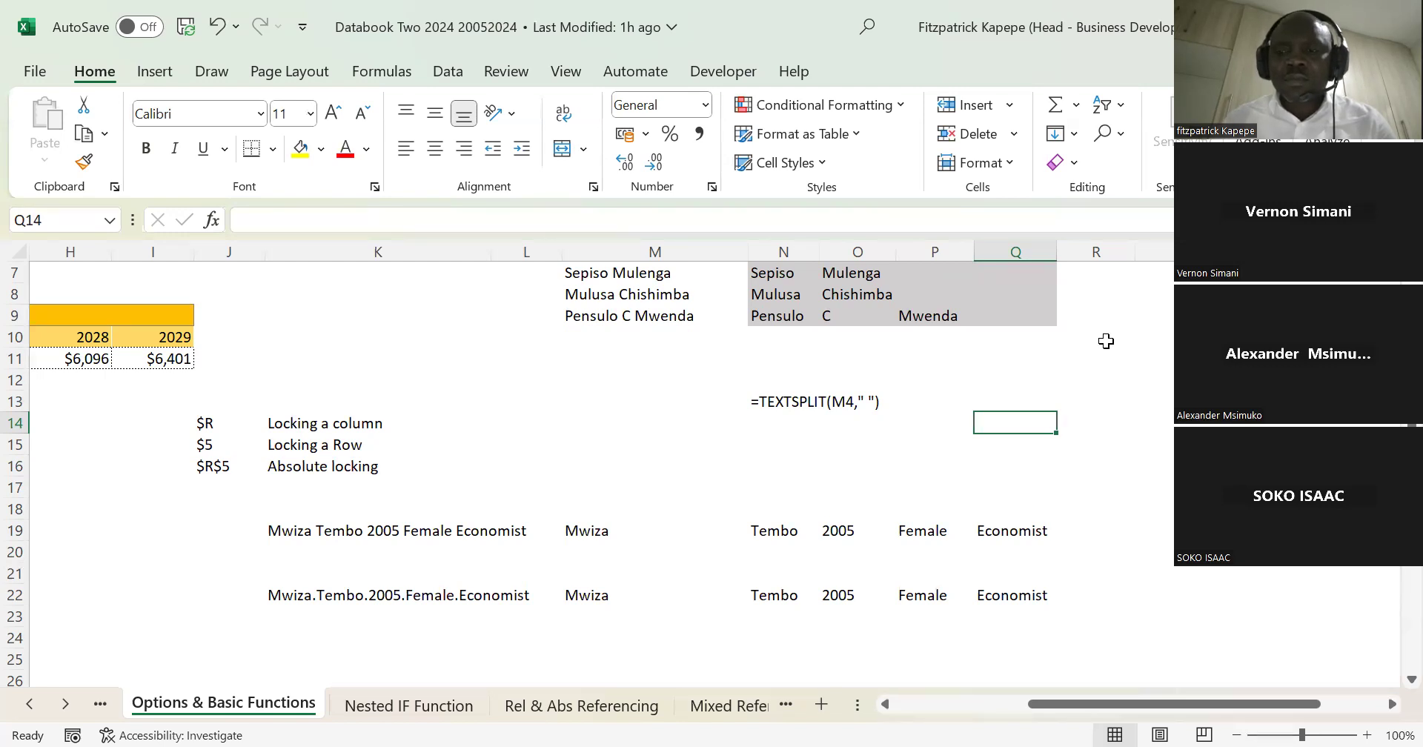
Step: Review the CAGR calculation with its RRI formula and the Operating Costs chart of actual and forecast values
key("Left")
key("Left")
key("Home")
key("Down")
key("Down")
key("Down")
key("Down")
key("Down")
key("Down")
key("Down")
key("Down")
key("Down")
key("Down")
key("Down")
key("Down")
key("Down")
key("Down")
key("Down")
key("Down")
key("Down")
key("Down")
key("Down")
key("Down")
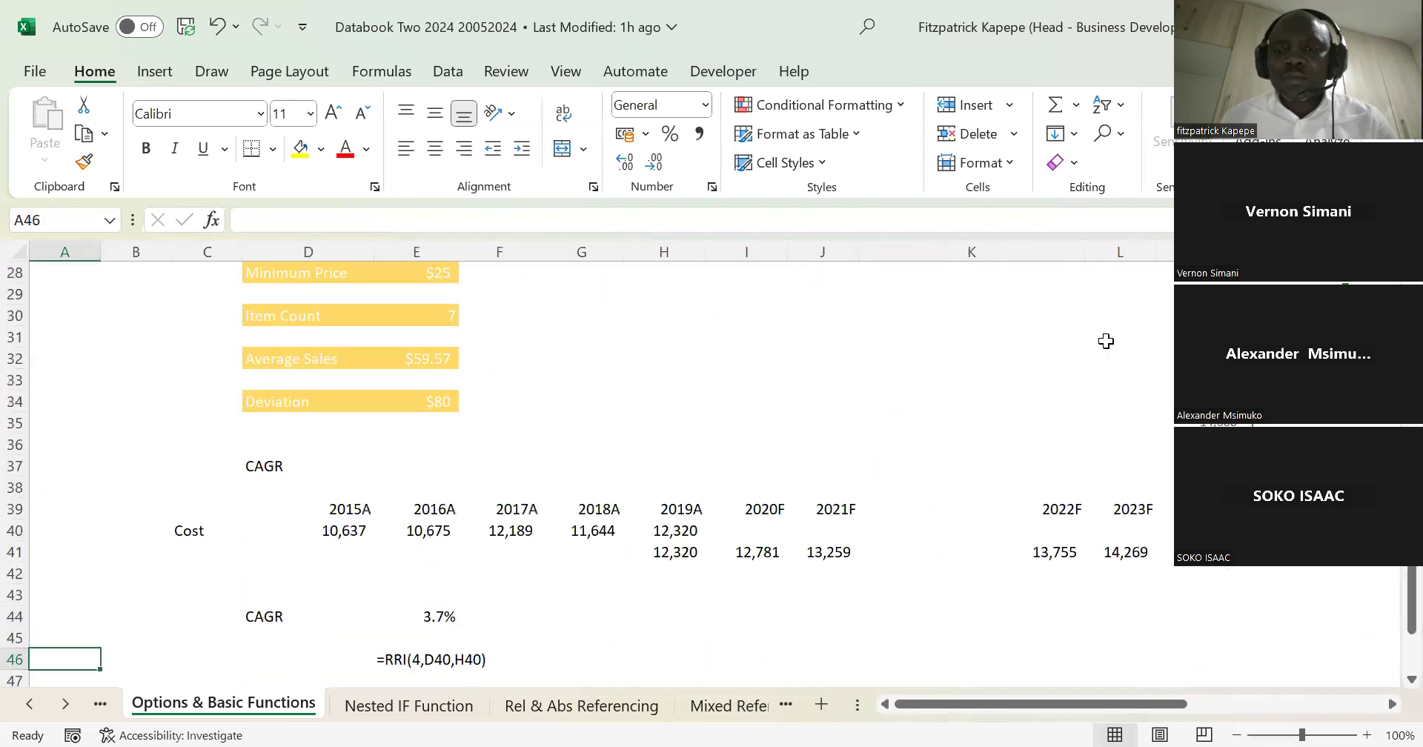
key("Down")
key("Down")
key("Down")
key("Down")
key("Down")
key("Down")
key("Down")
key("Down")
key("Down")
key("Down")
key("Down")
key("Down")
key("Down")
key("Down")
key("Down")
key("Right")
key("Right")
key("Right")
key("Right")
key("Right")
key("Right")
key("Right")
key("Right")
key("Right")
key("Right")
key("Right")
key("Right")
key("Right")
key("Right")
key("Right")
key("Right")
key("Right")
key("Right")
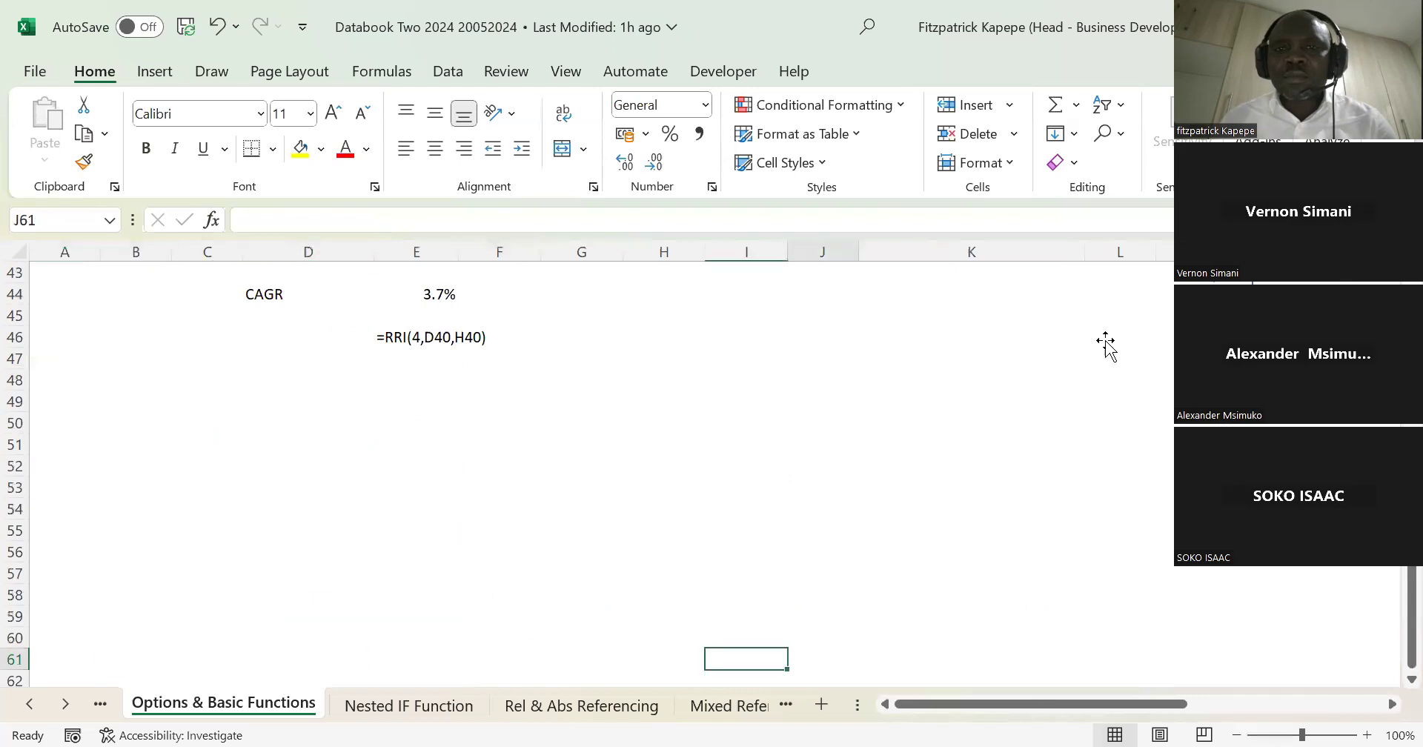
key("Right")
key("Right")
key("Right")
key("Right")
key("Up")
key("Up")
key("Up")
key("Up")
key("Up")
key("Up")
key("Up")
key("Up")
key("Up")
key("Up")
key("Up")
key("Up")
key("Up")
key("Up")
key("Up")
key("Up")
key("Up")
key("Up")
key("Up")
key("Up")
key("Up")
key("Up")
key("Up")
key("Up")
key("Up")
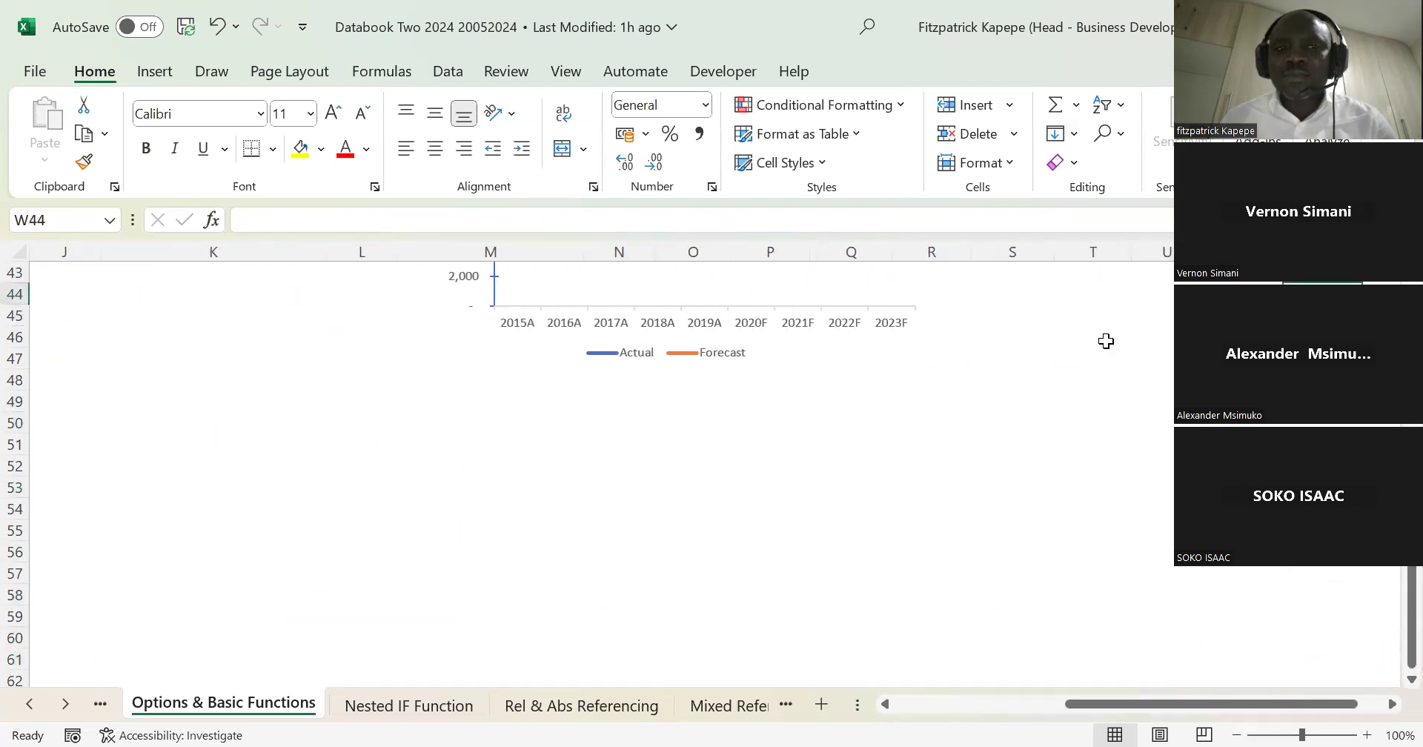
key("Down")
key("Down")
key("Down")
key("Down")
key("Down")
key("Down")
key("Down")
key("Down")
key("Down")
key("Down")
key("Down")
key("Down")
key("Down")
key("Down")
key("Down")
key("Down")
key("Down")
key("Down")
key("Down")
key("Down")
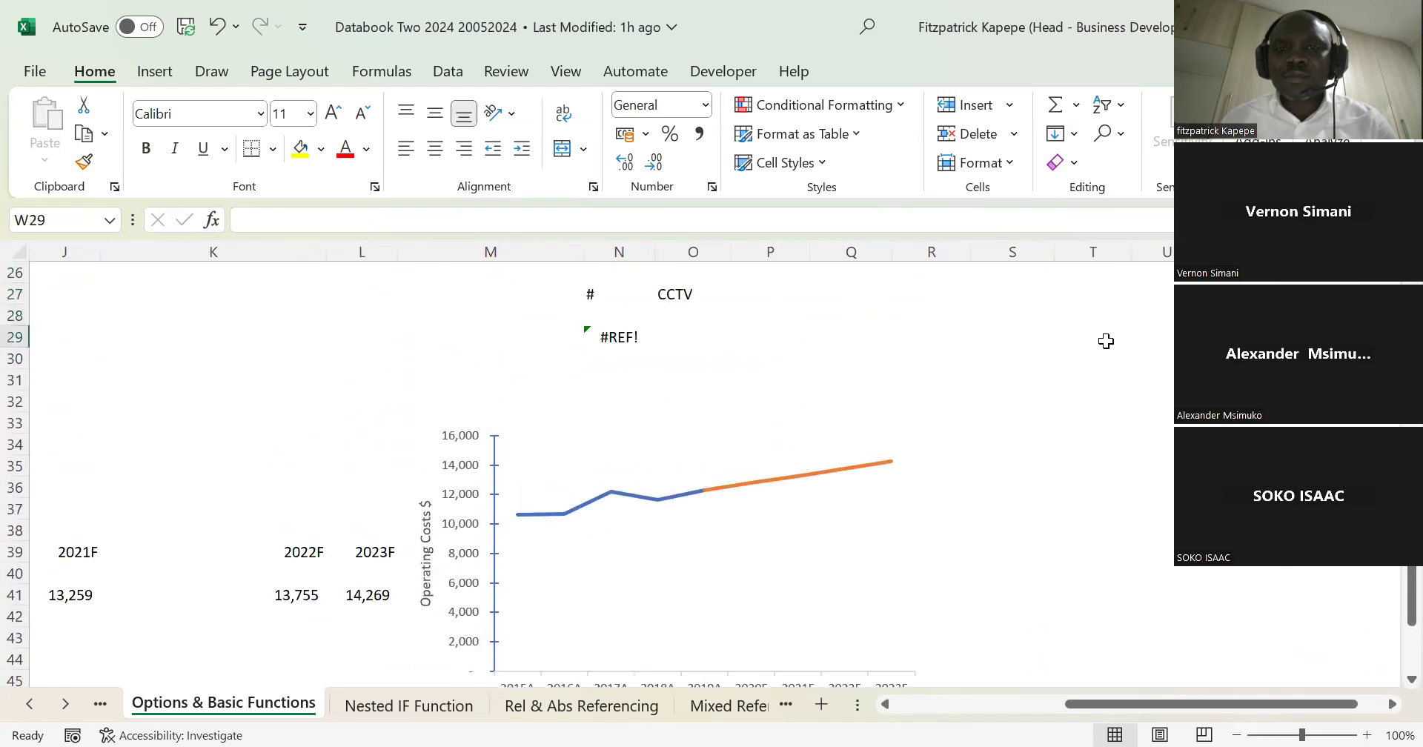
key("Down")
key("Down")
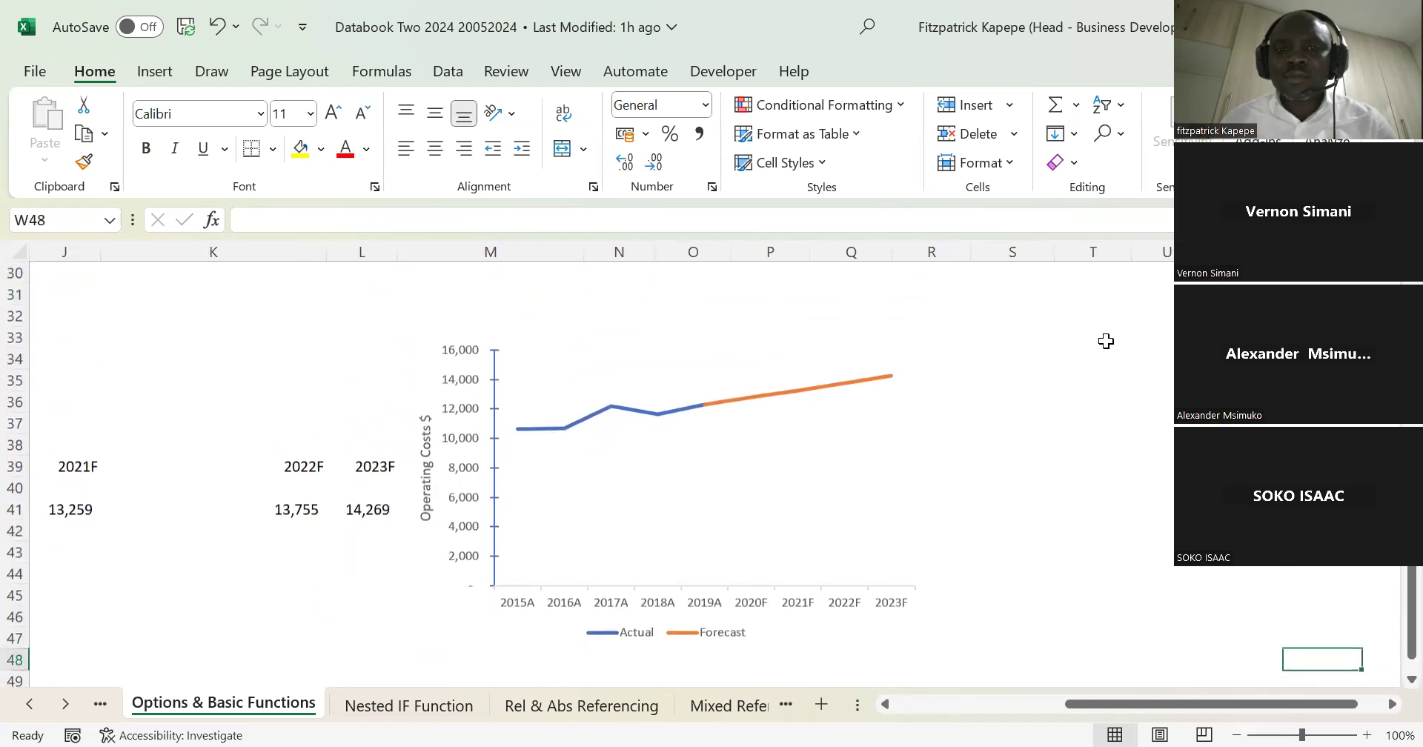